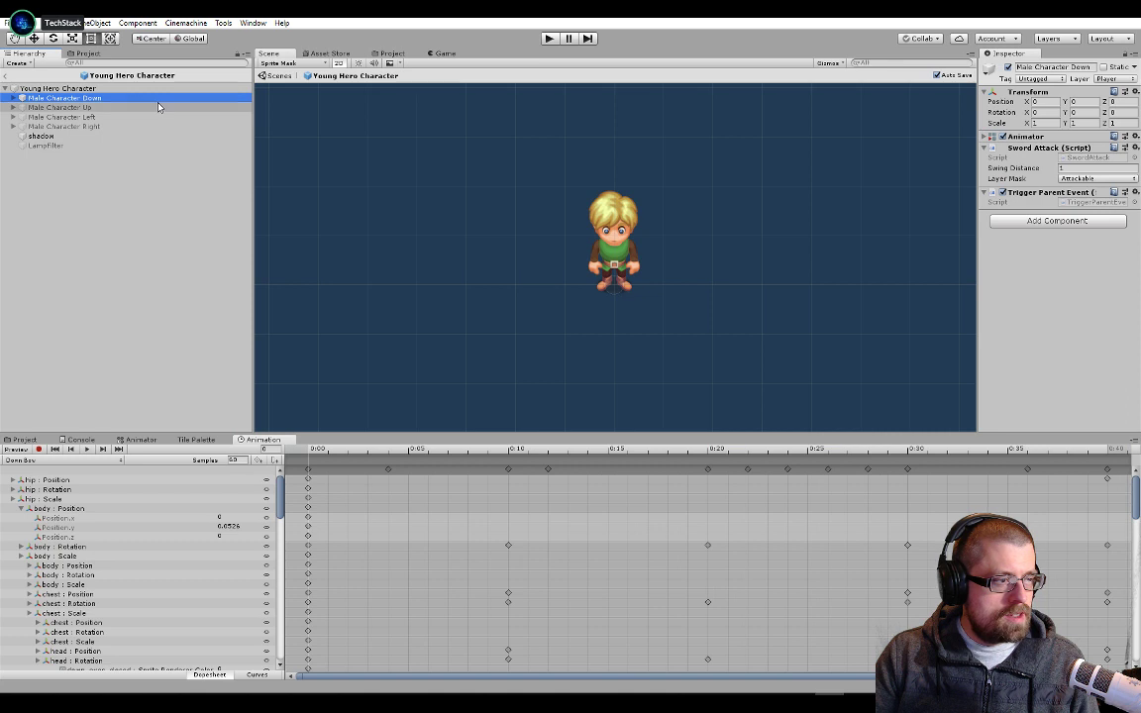
Play the Down Hand Raised animation clip of Male Character Down in the scene preview
left_click(67, 464)
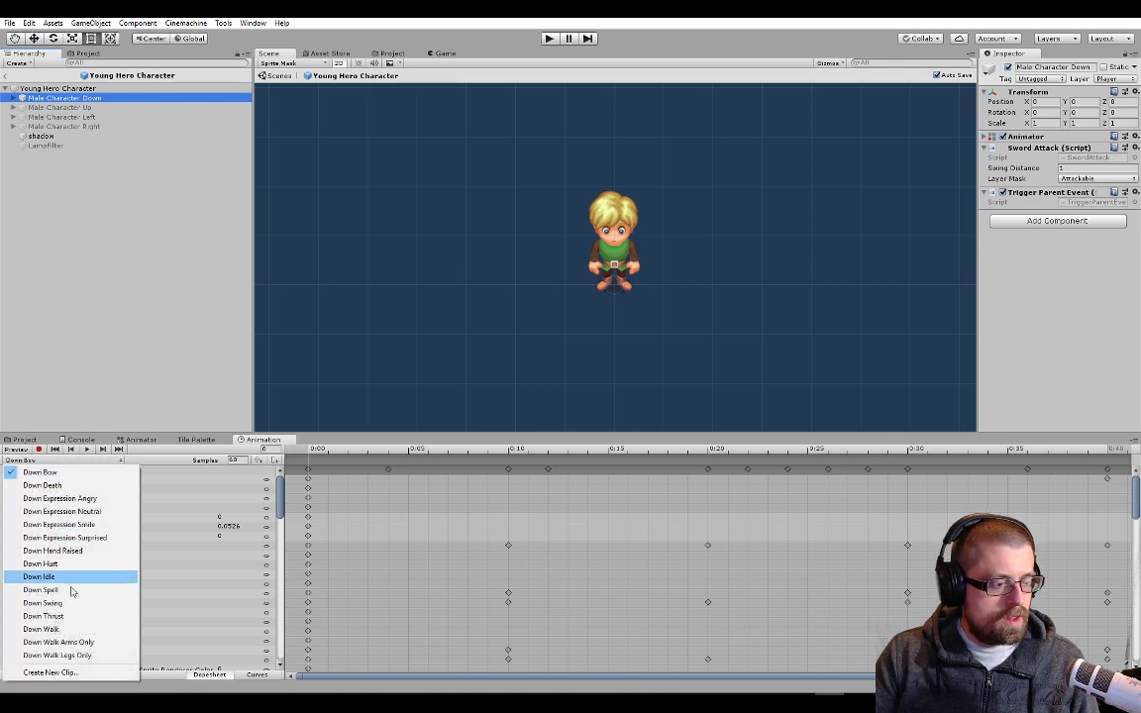
left_click(80, 549)
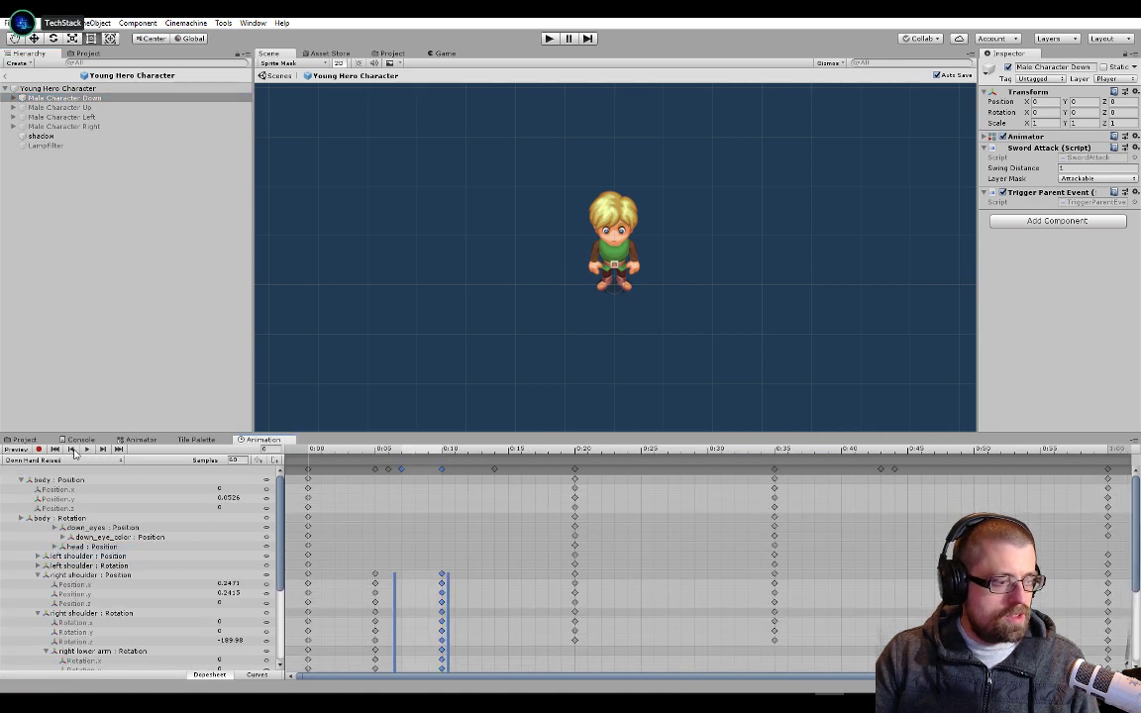
left_click(86, 449)
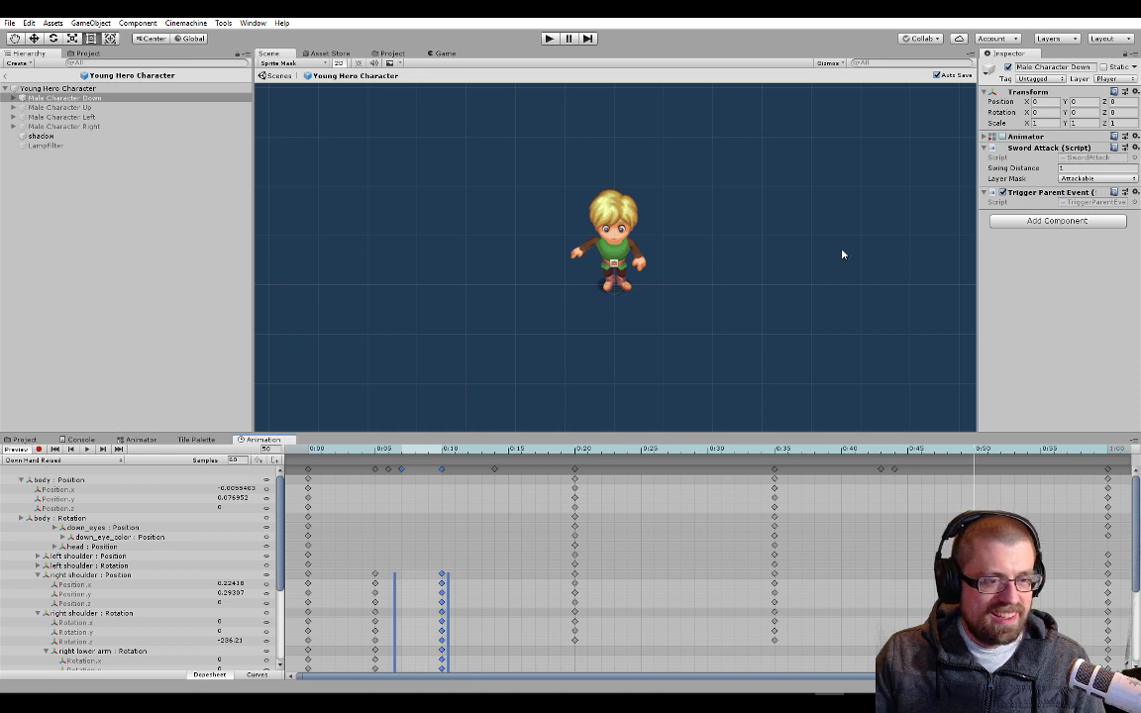
scroll(843, 255, "down", 3)
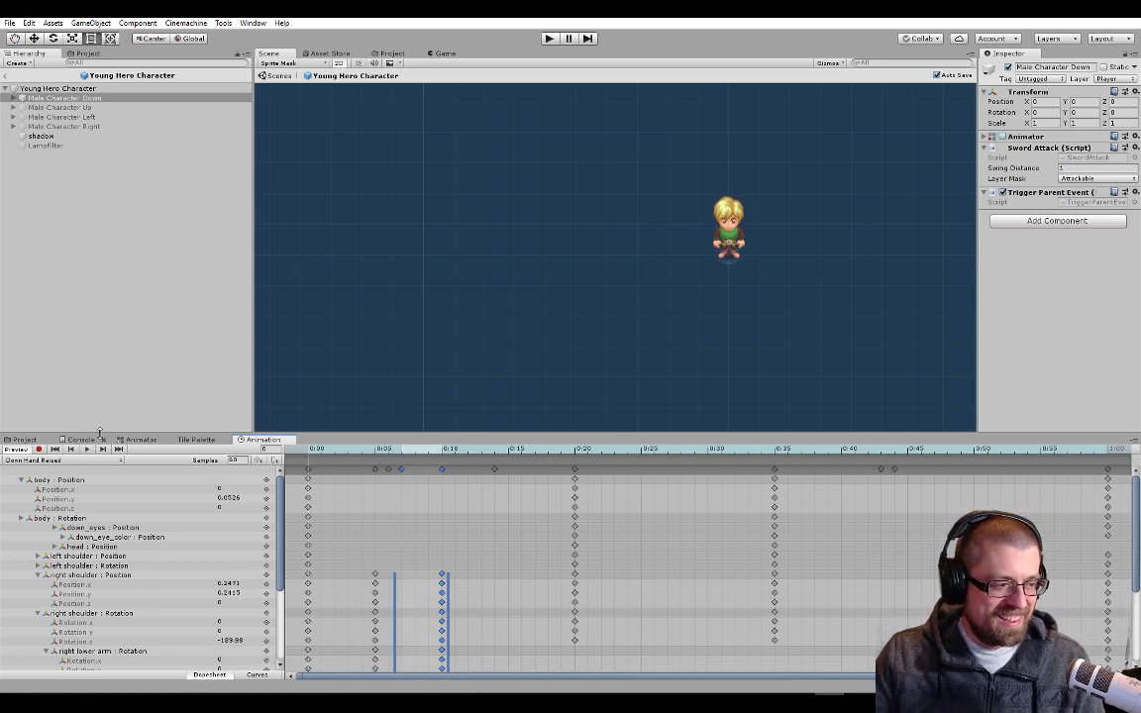
Show the project assets in an enlarged area and return from prefab editing to the AlwaysLoaded scene
left_click(22, 440)
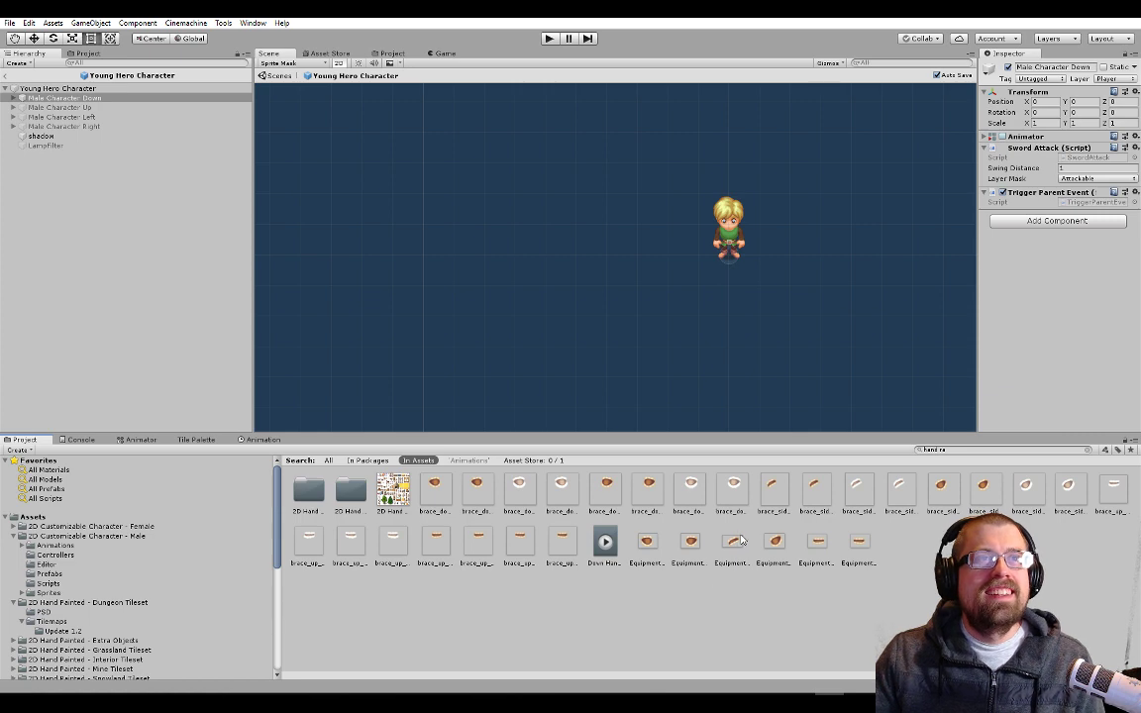
left_click_drag(313, 432, 311, 327)
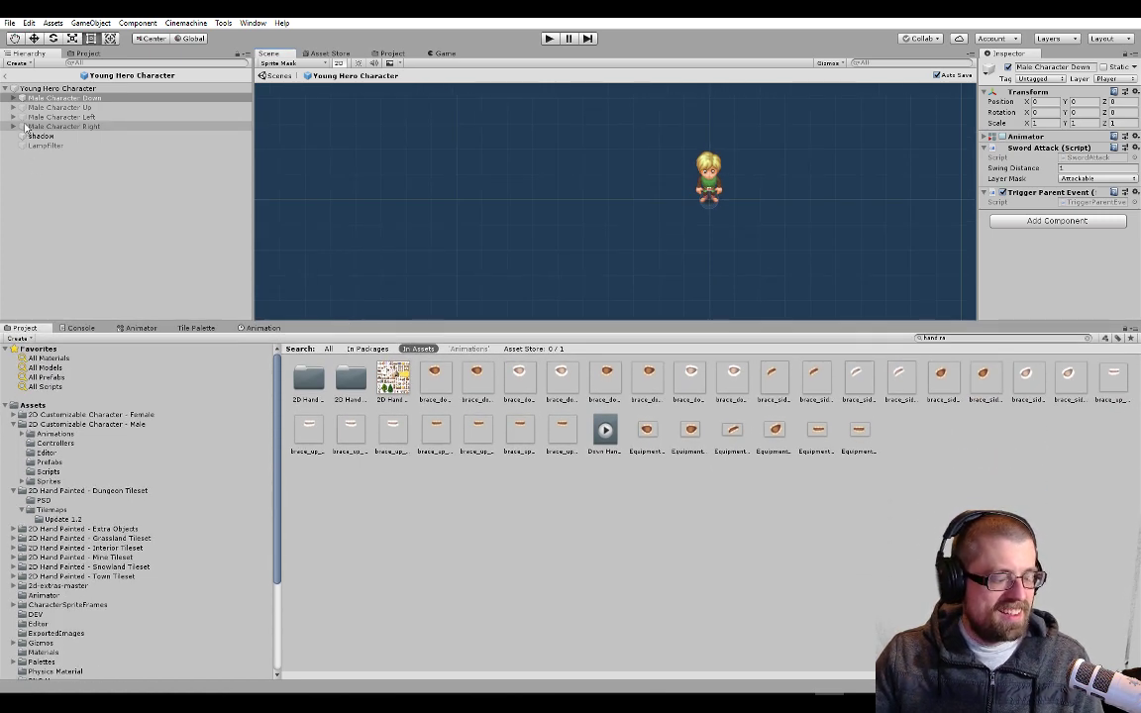
left_click(10, 88)
left_click(7, 76)
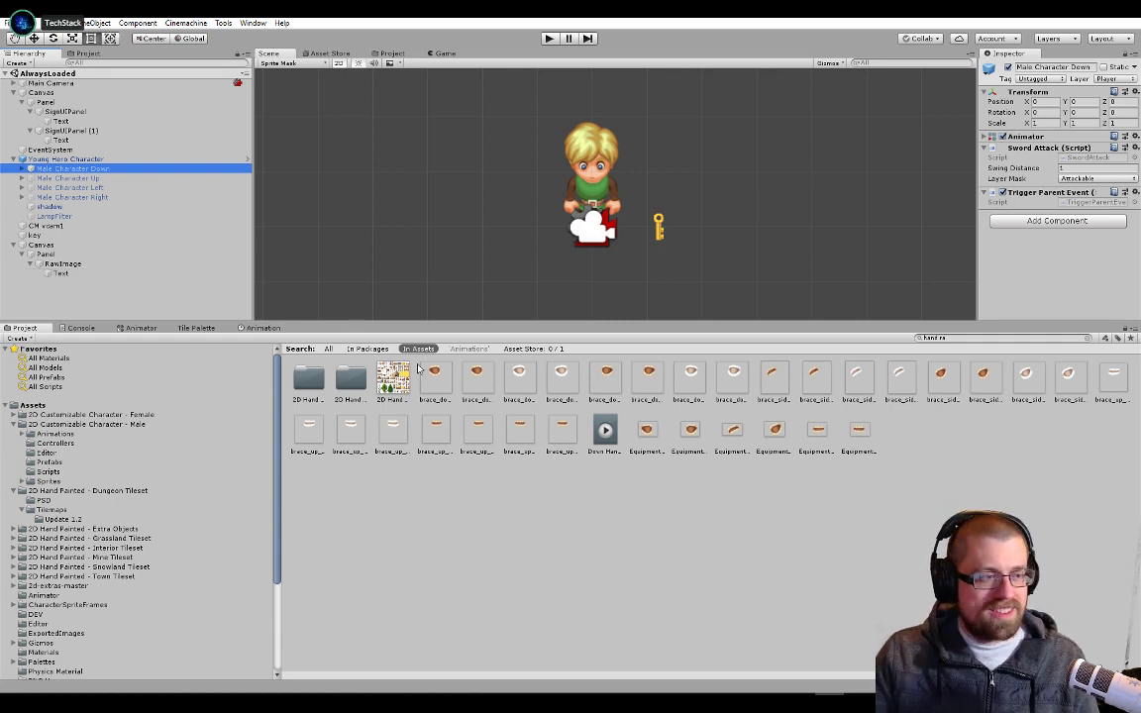
Show the contents of the Prefabs folder in the project assets
left_click(111, 405)
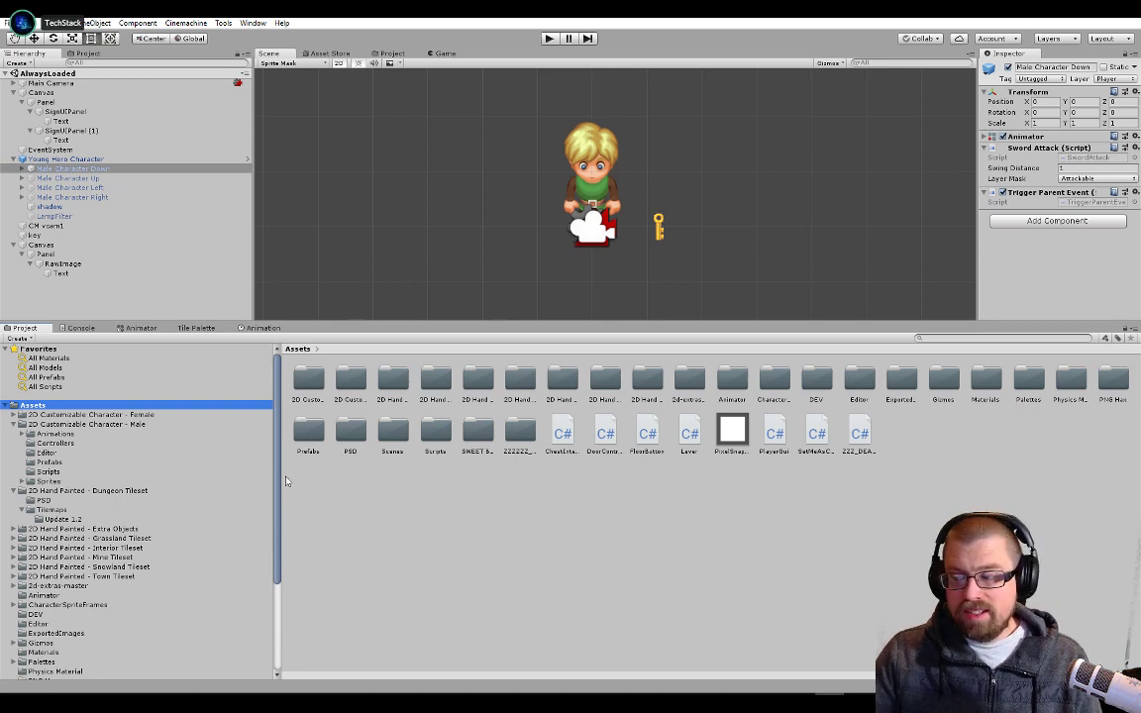
scroll(50, 525, "down", 3)
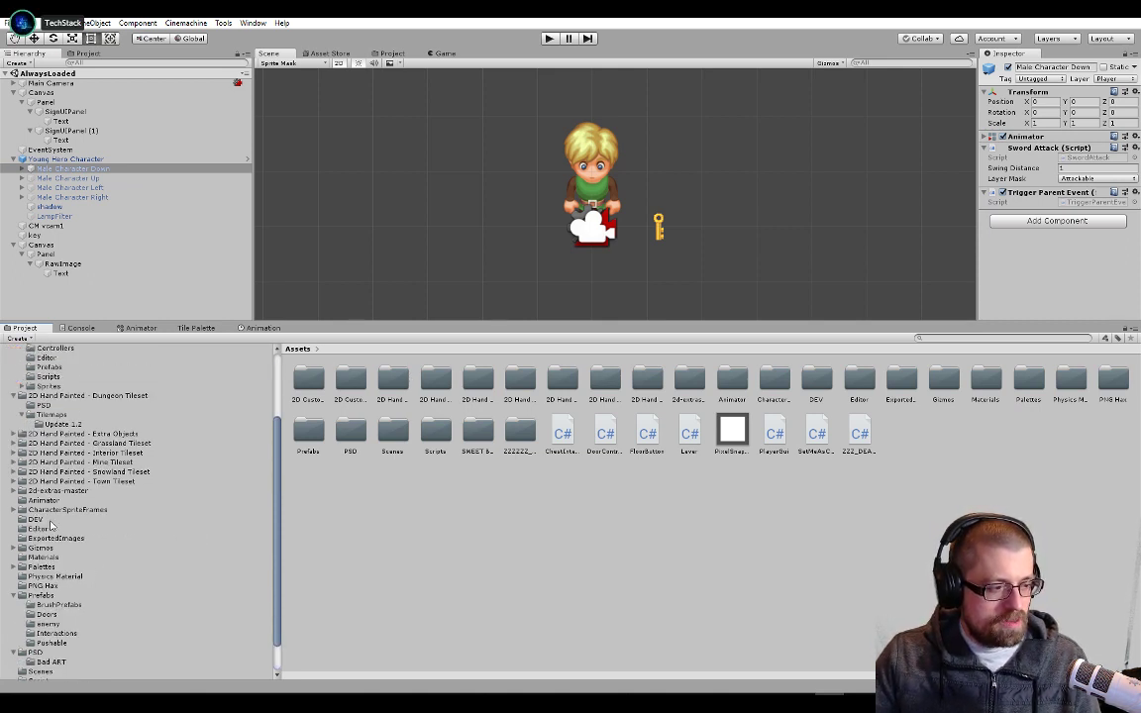
scroll(59, 481, "down", 1)
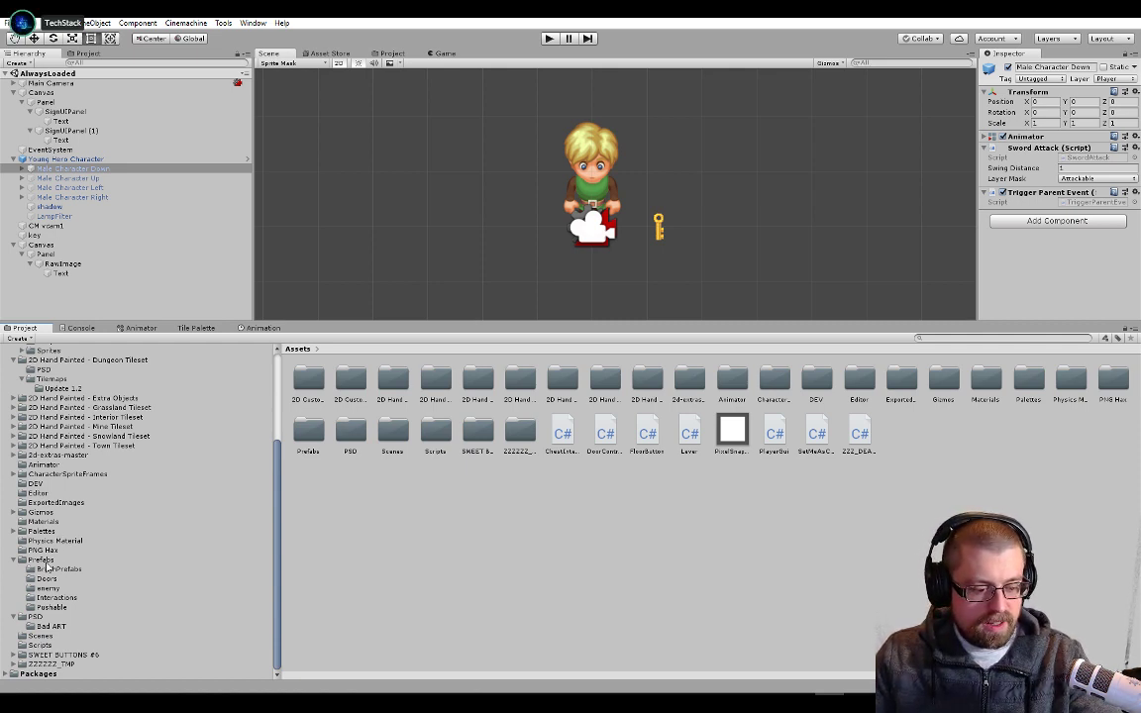
left_click(42, 561)
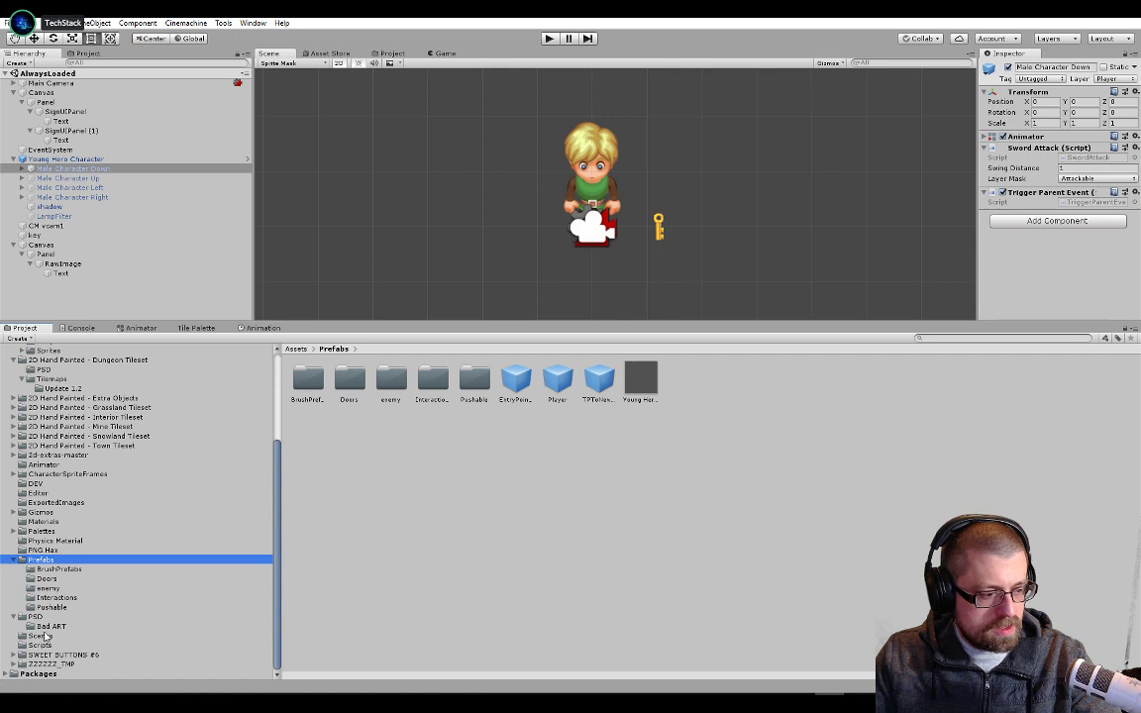
Review the components on the Young Hero Character object, down to its Inventory script
left_click(116, 160)
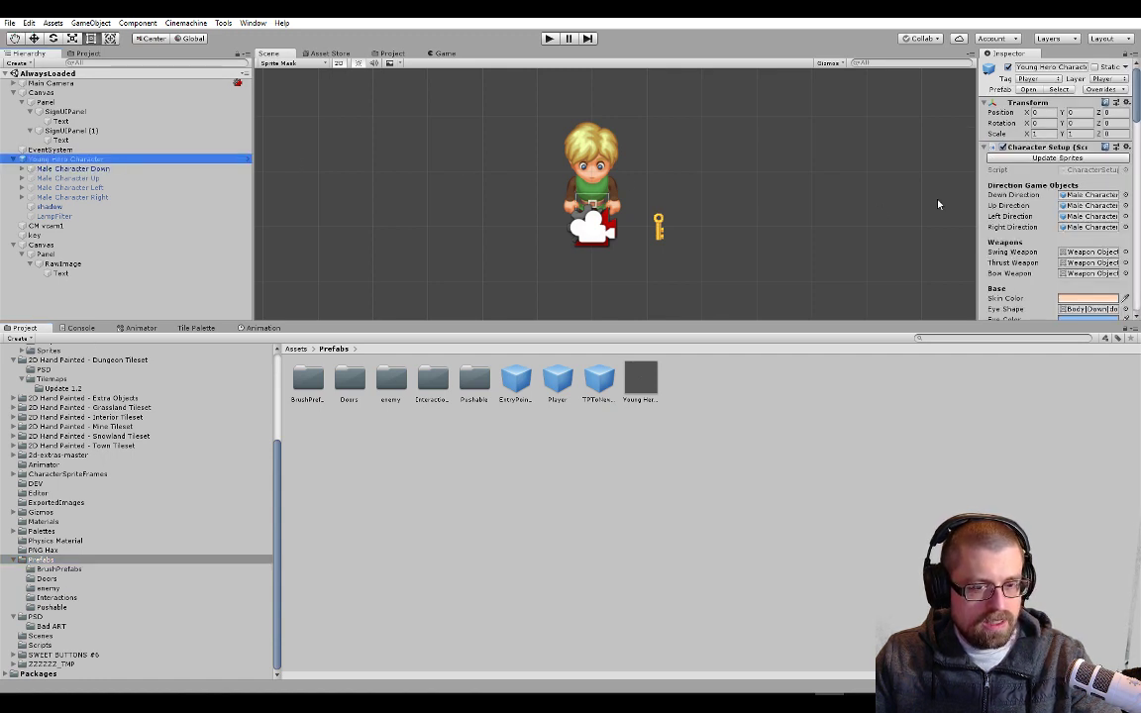
scroll(938, 204, "down", 3)
scroll(1000, 210, "down", 8)
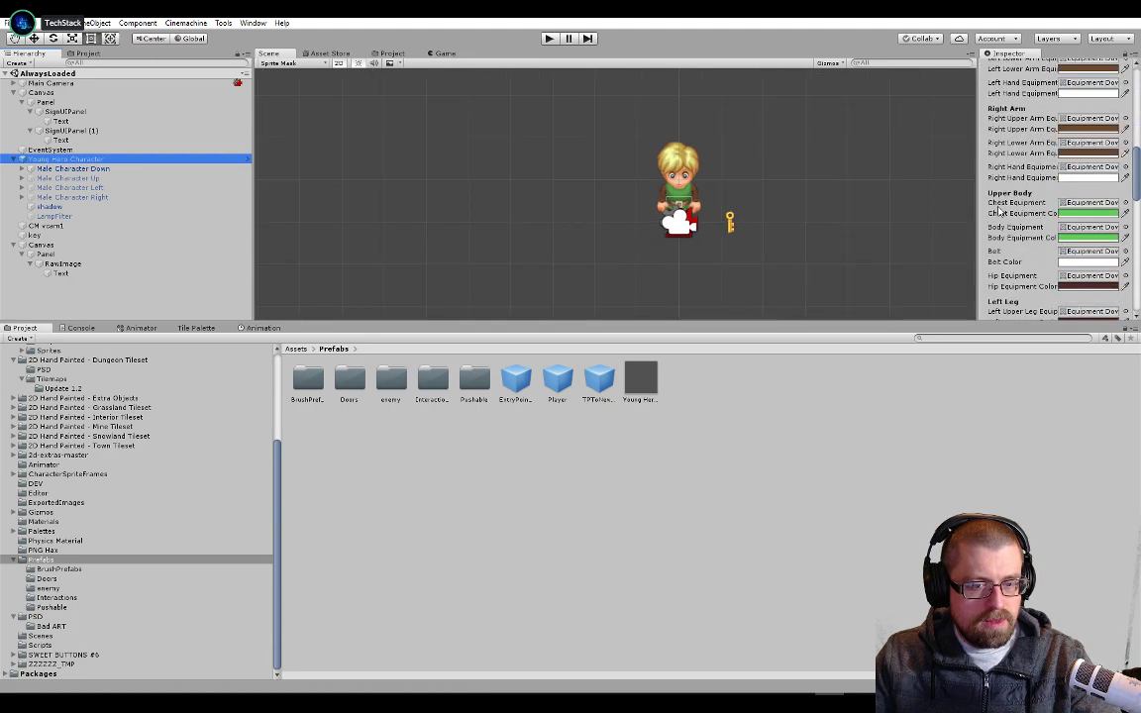
scroll(1000, 210, "down", 10)
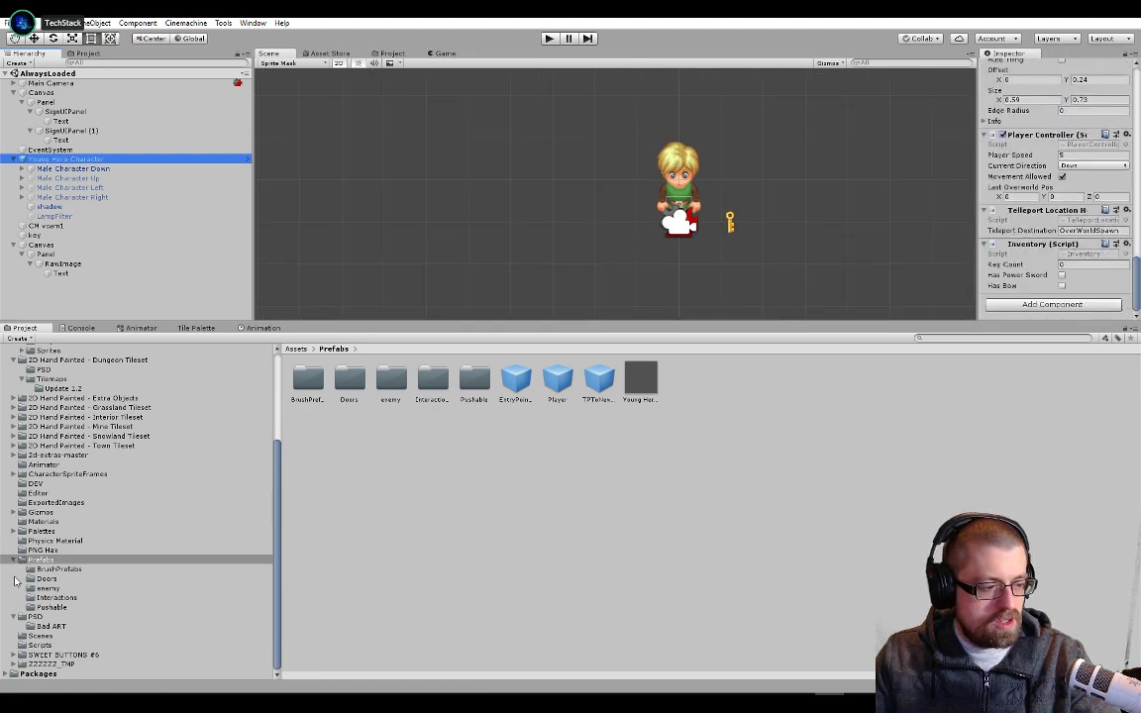
Turn the key object from the scene hierarchy into a prefab stored in the Prefabs folder
left_click(79, 272)
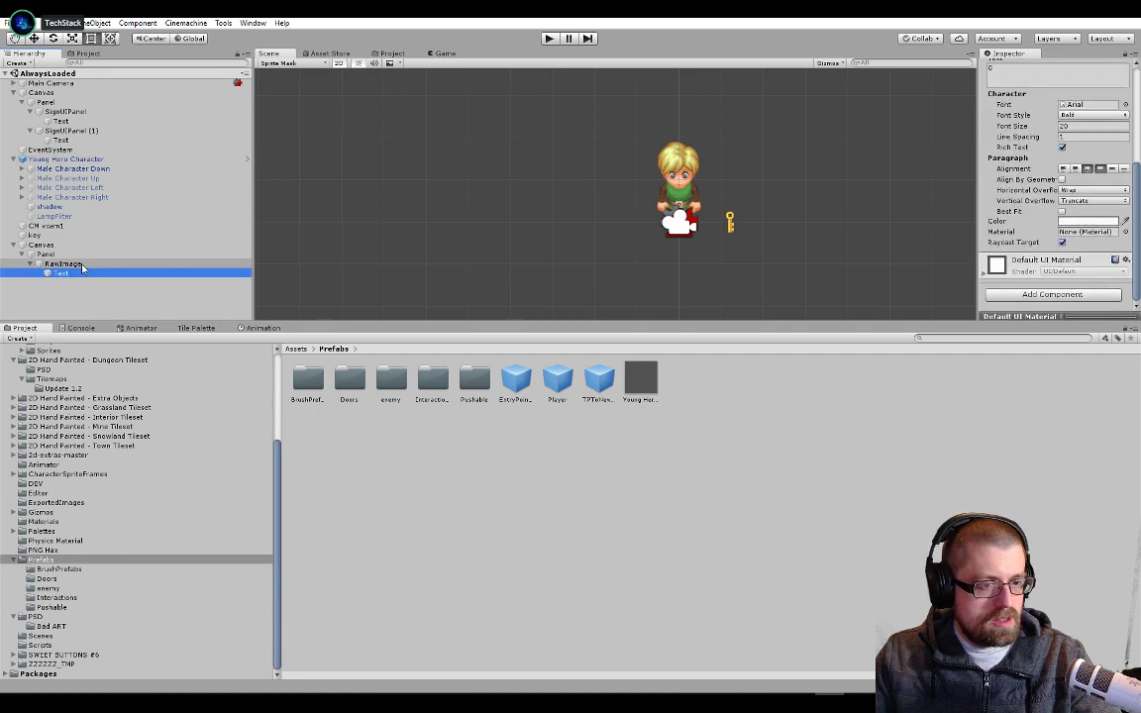
left_click(85, 264)
key("Up")
key("Up")
key("Up")
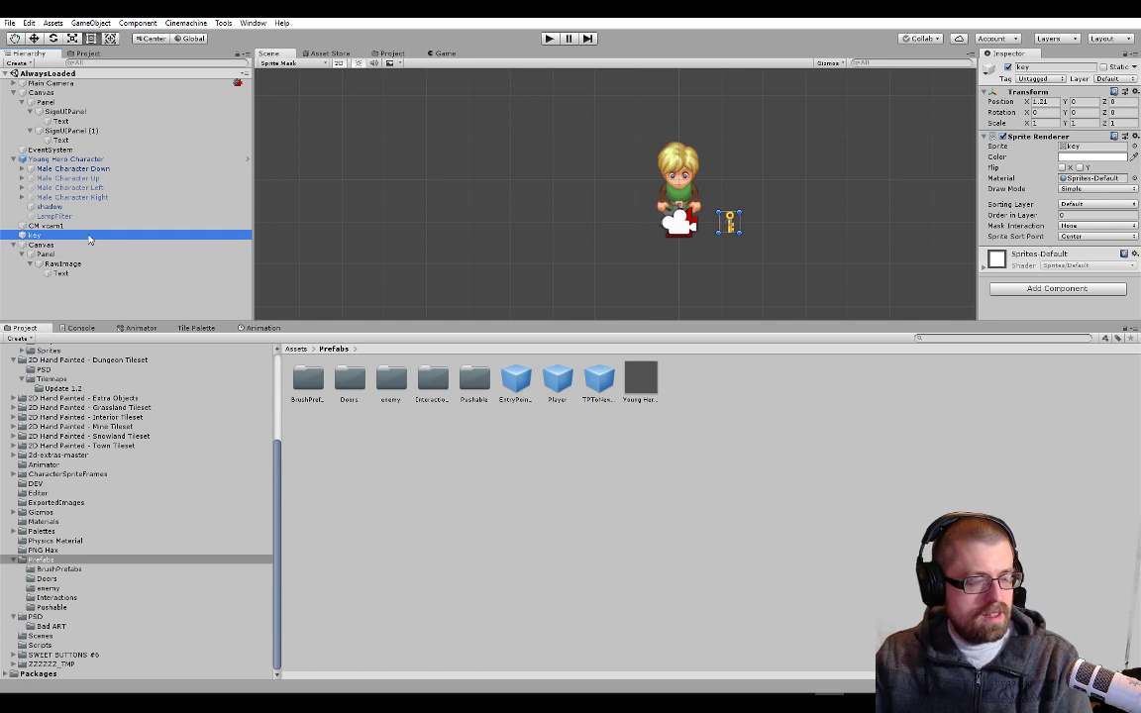
right_click(88, 238)
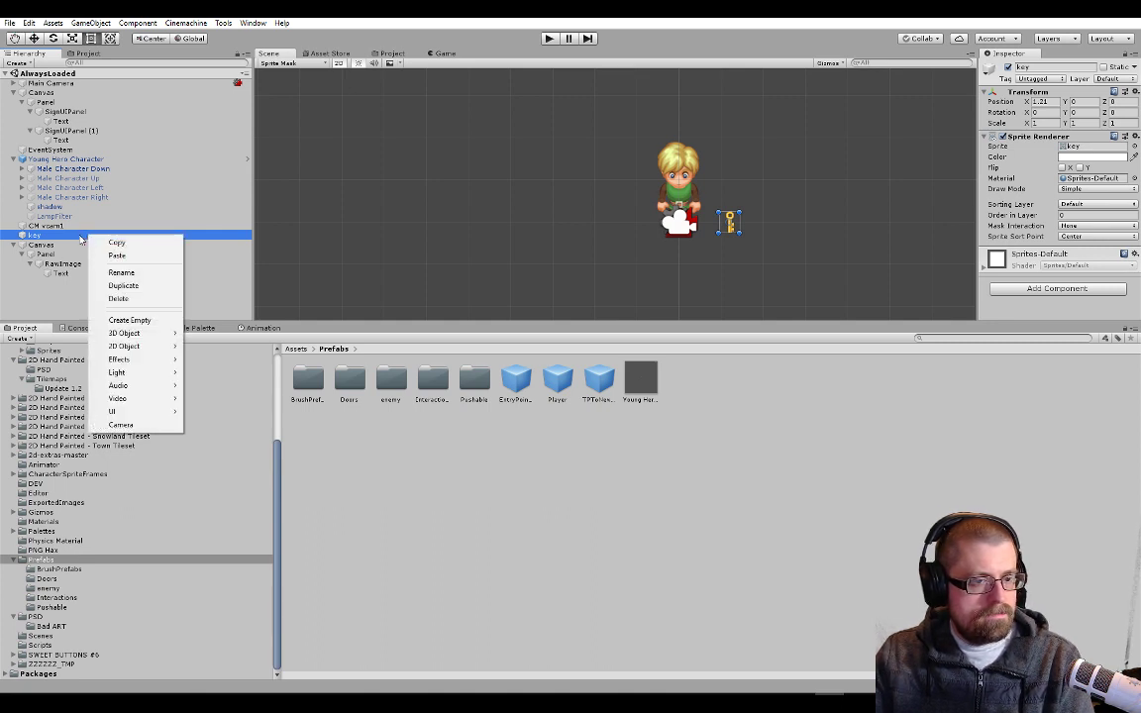
left_click(69, 211)
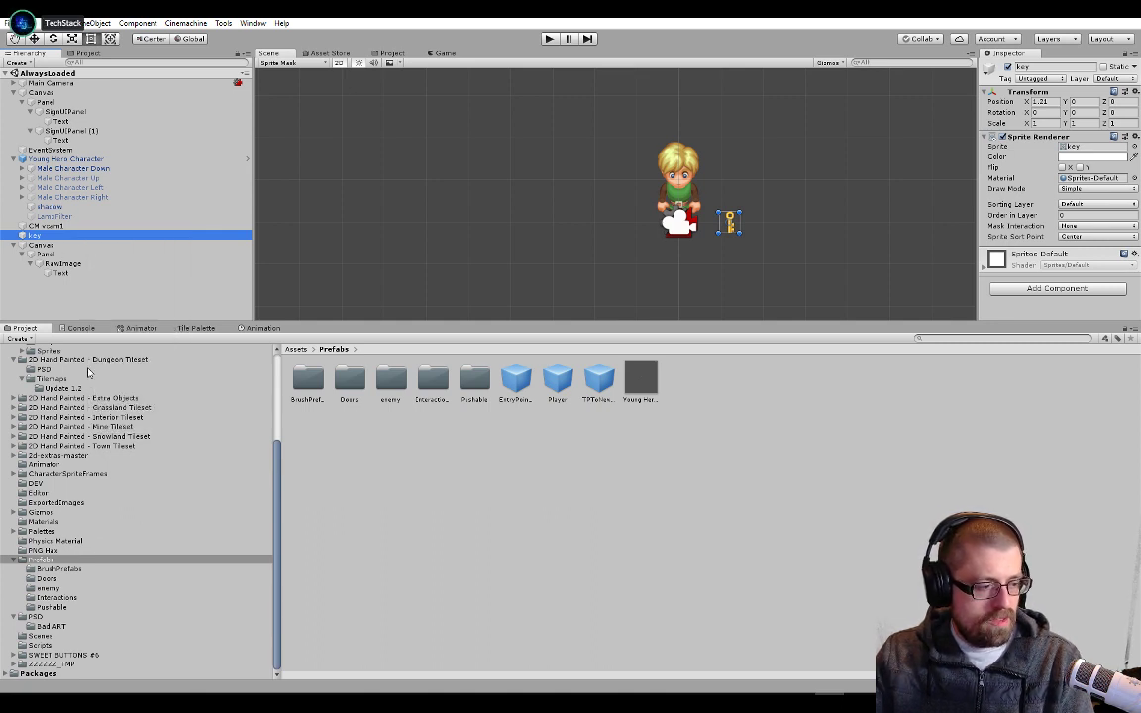
left_click_drag(116, 235, 98, 562)
Delete the key object from the AlwaysLoaded scene
left_click(133, 236)
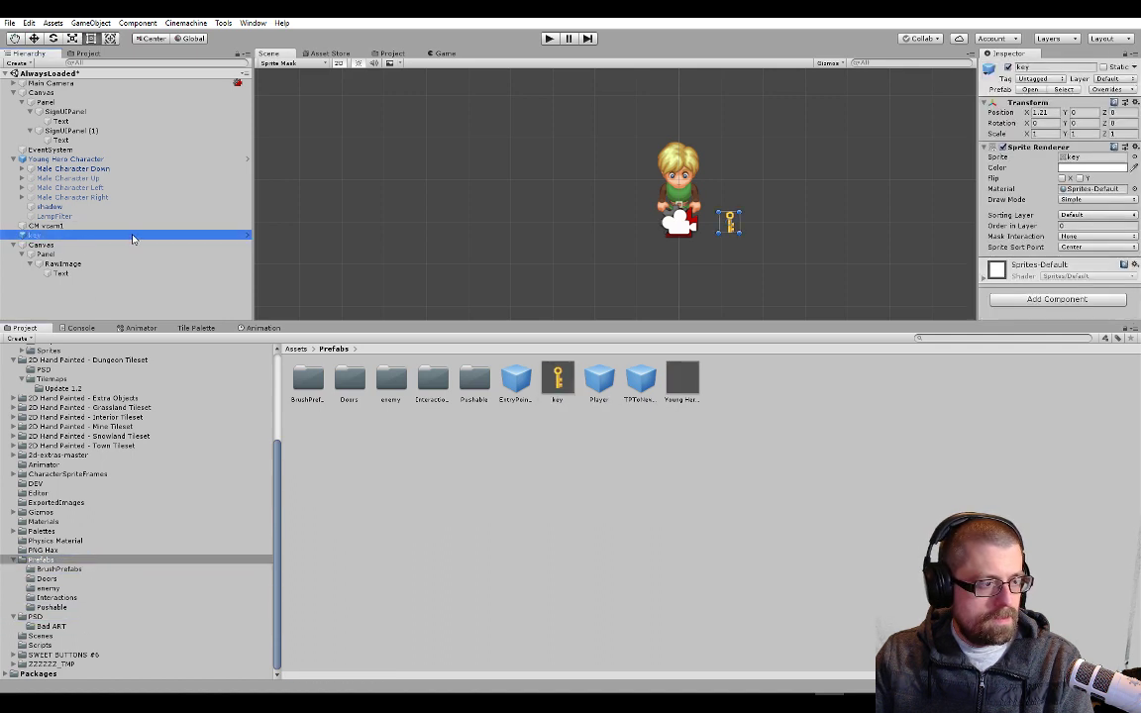
right_click(133, 238)
left_click(174, 299)
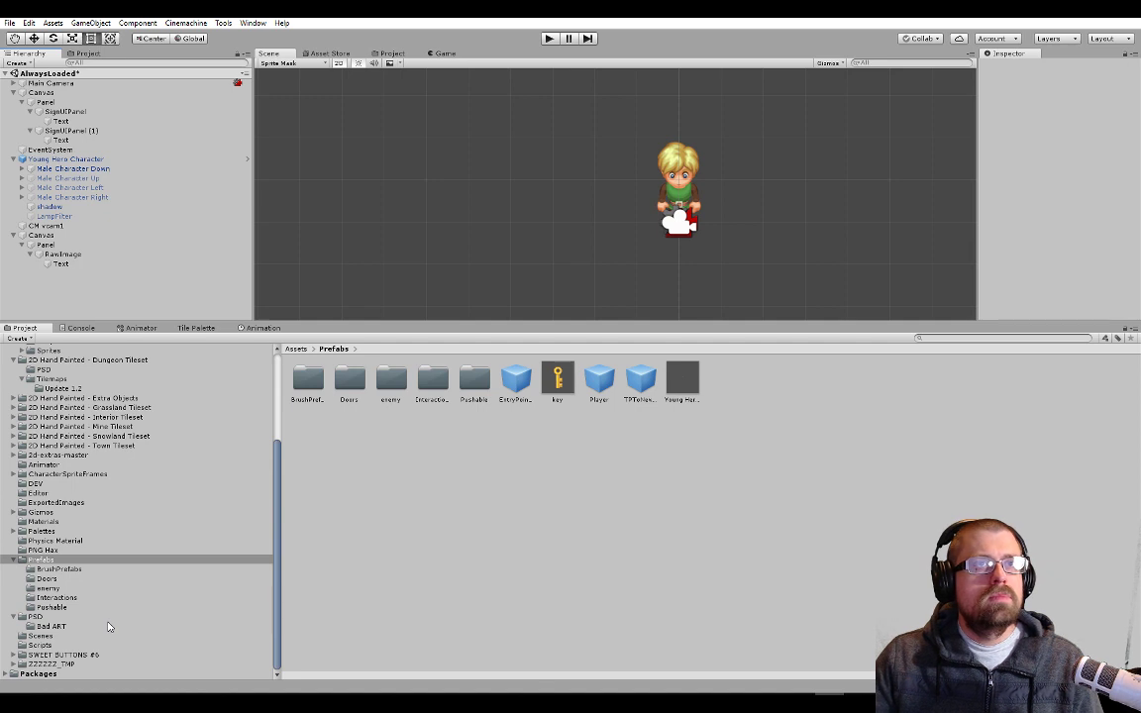
Open the Overworld scene from the Scenes folder, saving the changes to AlwaysLoaded
left_click(60, 635)
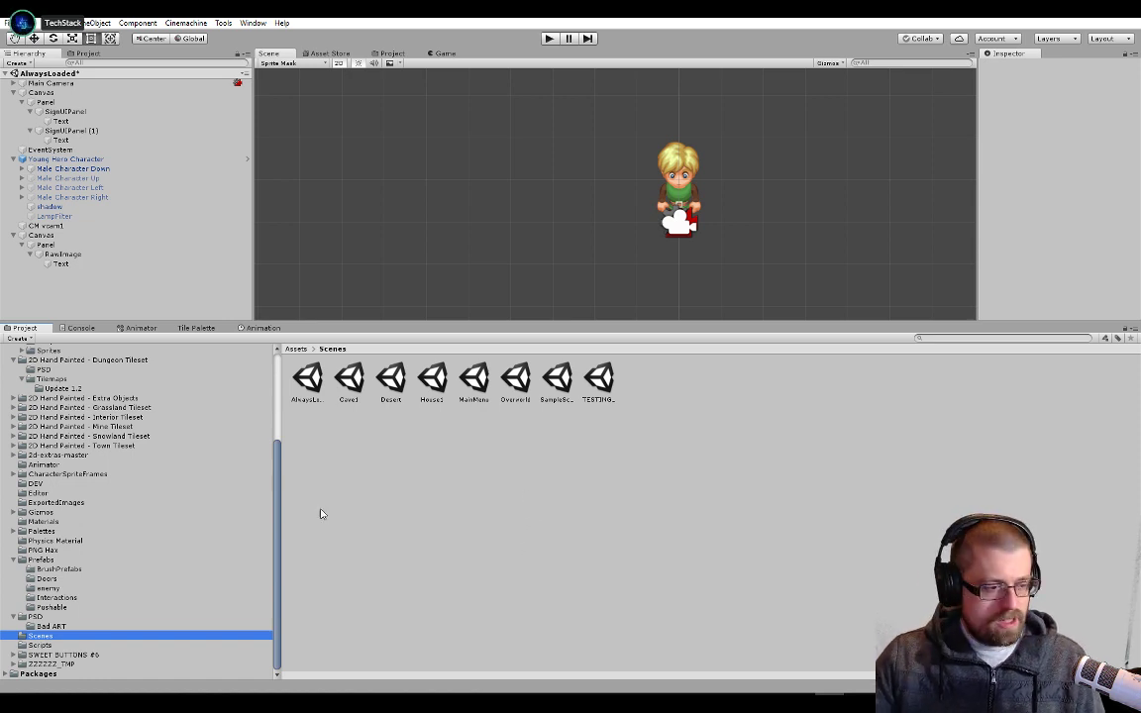
left_click_drag(277, 482, 275, 569)
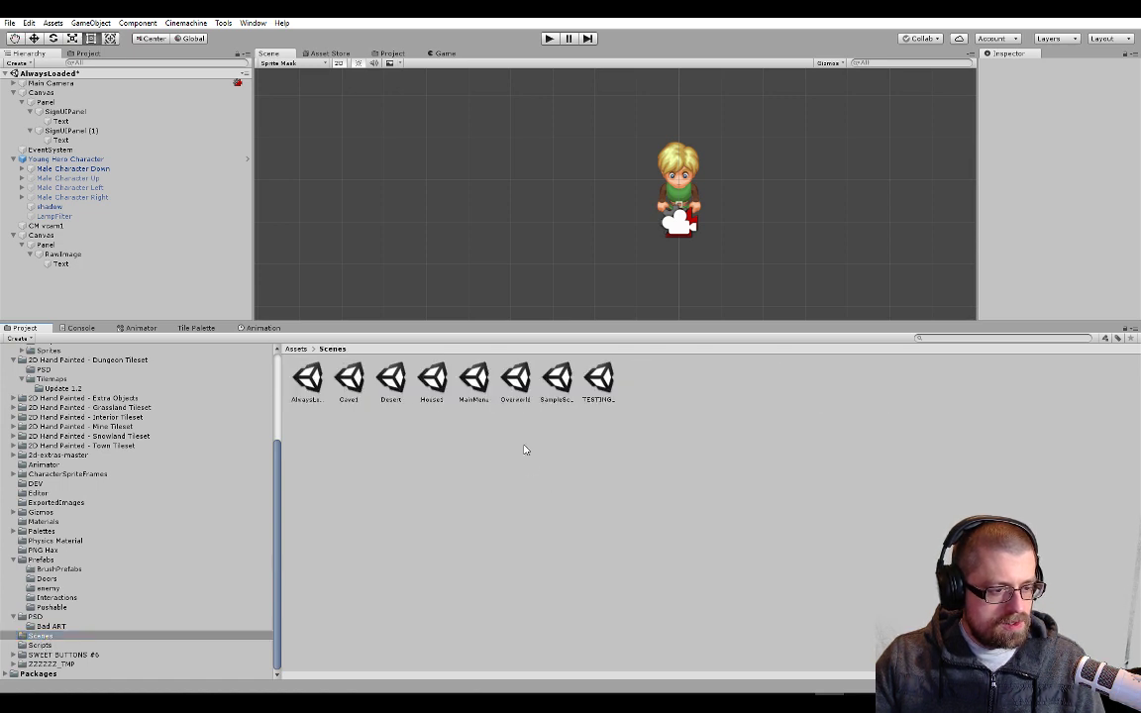
double_click(516, 387)
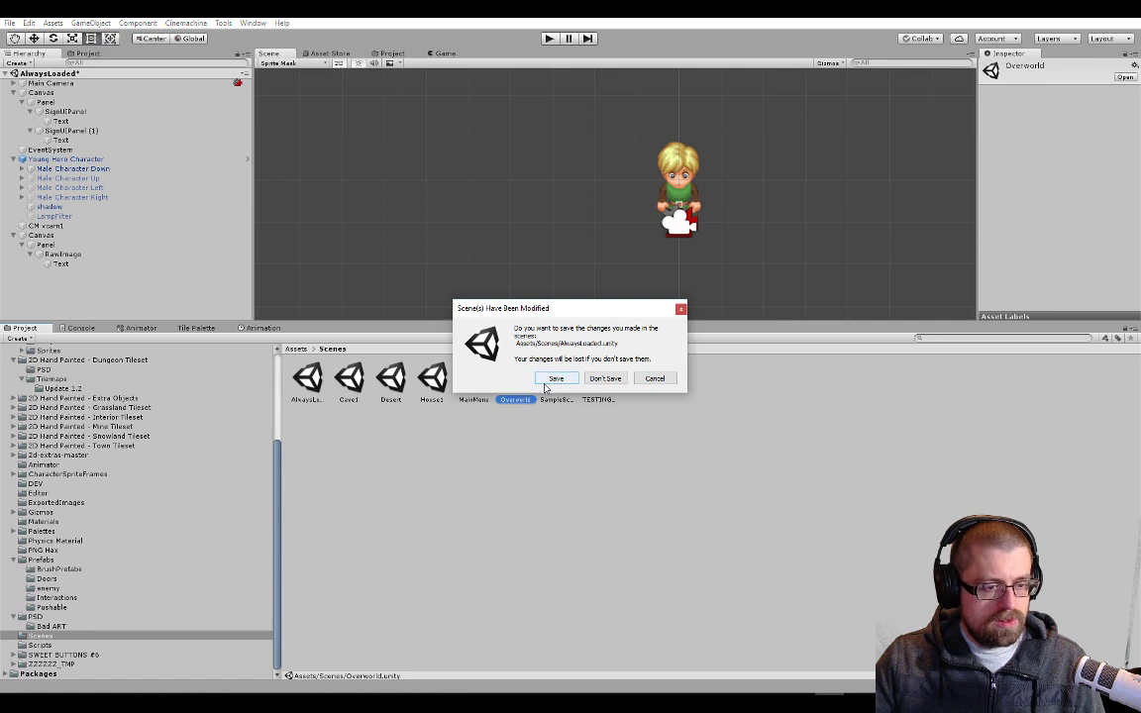
left_click(547, 383)
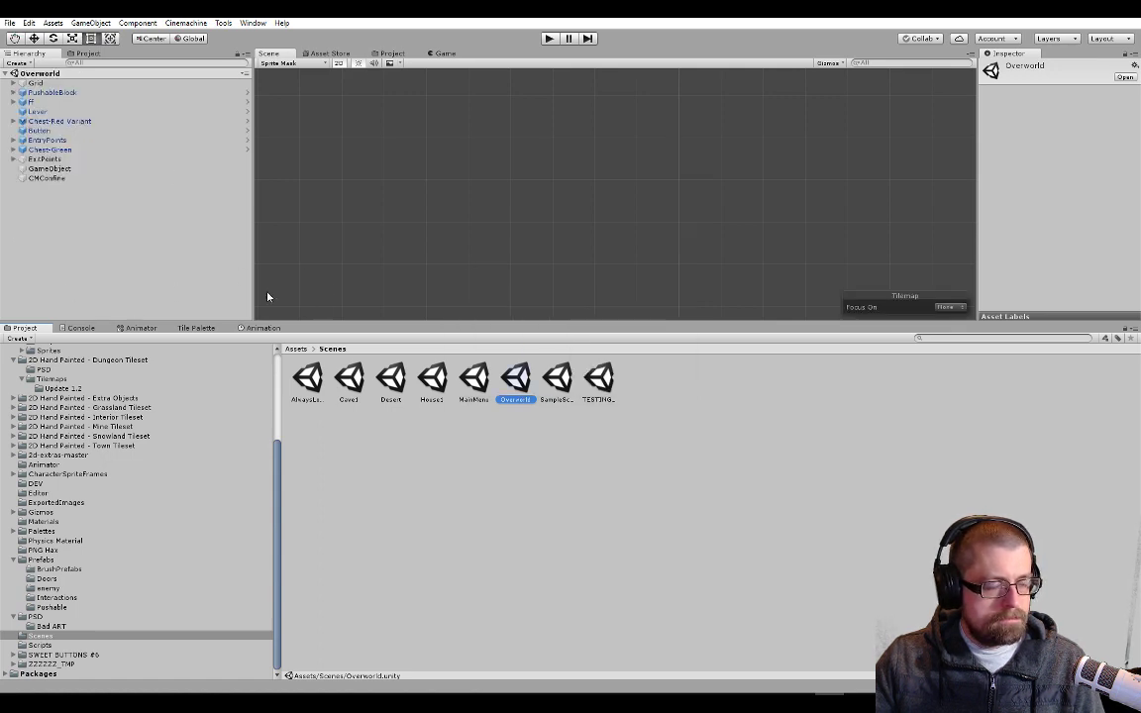
Locate the Chest-Green object in the Overworld scene and examine the village area around it
left_click(79, 150)
key("f")
scroll(639, 235, "down", 15)
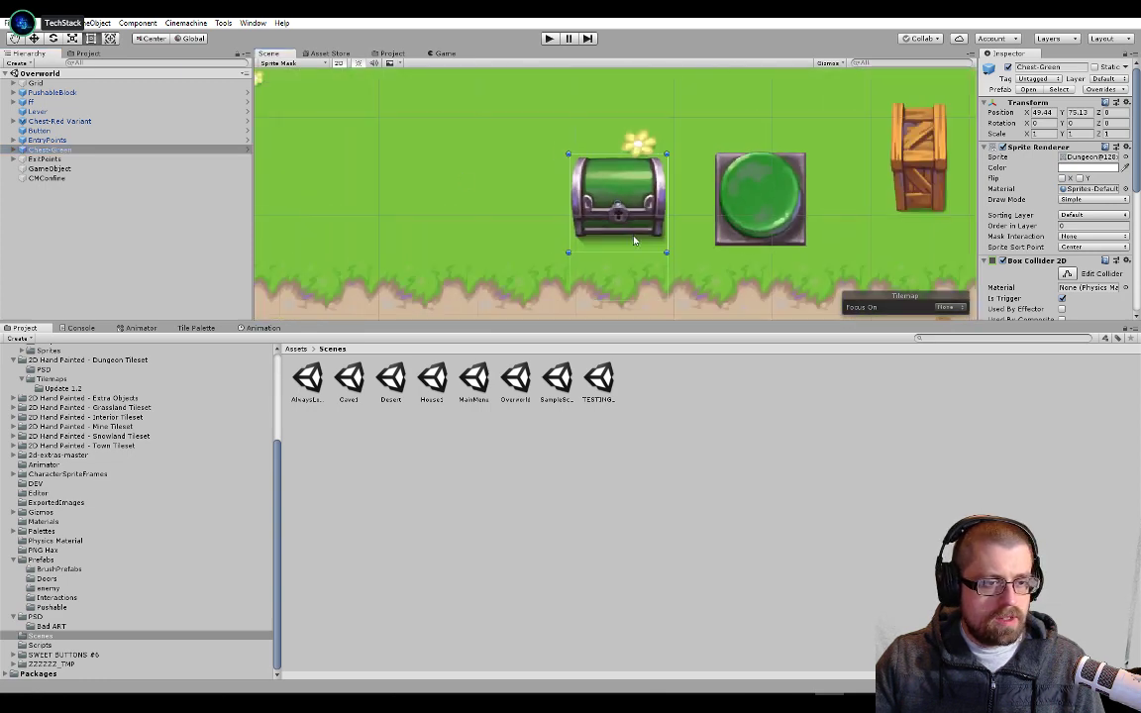
scroll(731, 248, "down", 5)
middle_click_drag(731, 247, 570, 175)
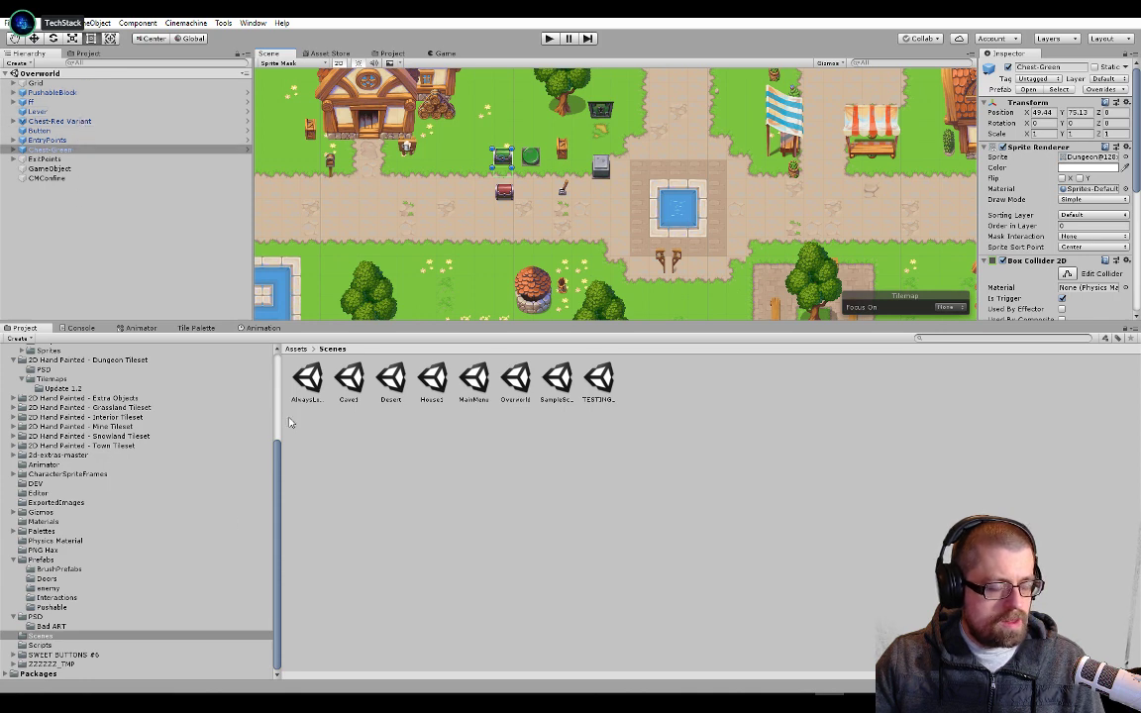
Open the Young Hero Character prefab from the Prefabs folder for editing
left_click(45, 559)
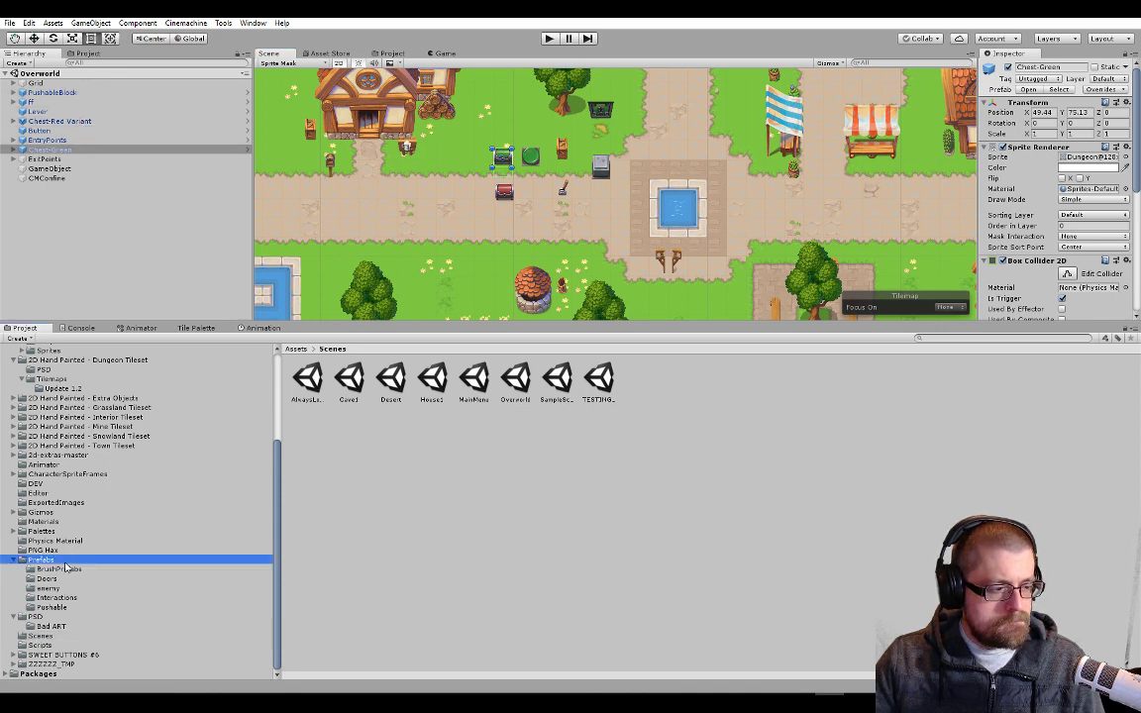
left_click(600, 381)
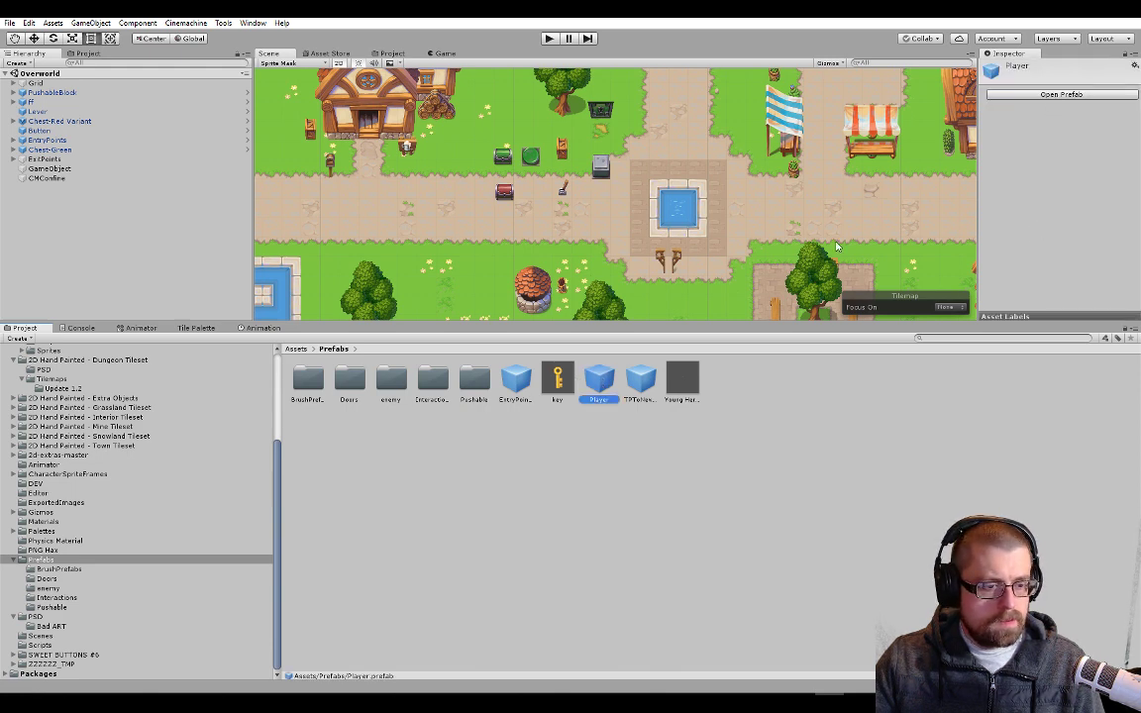
left_click(673, 381)
left_click(1014, 96)
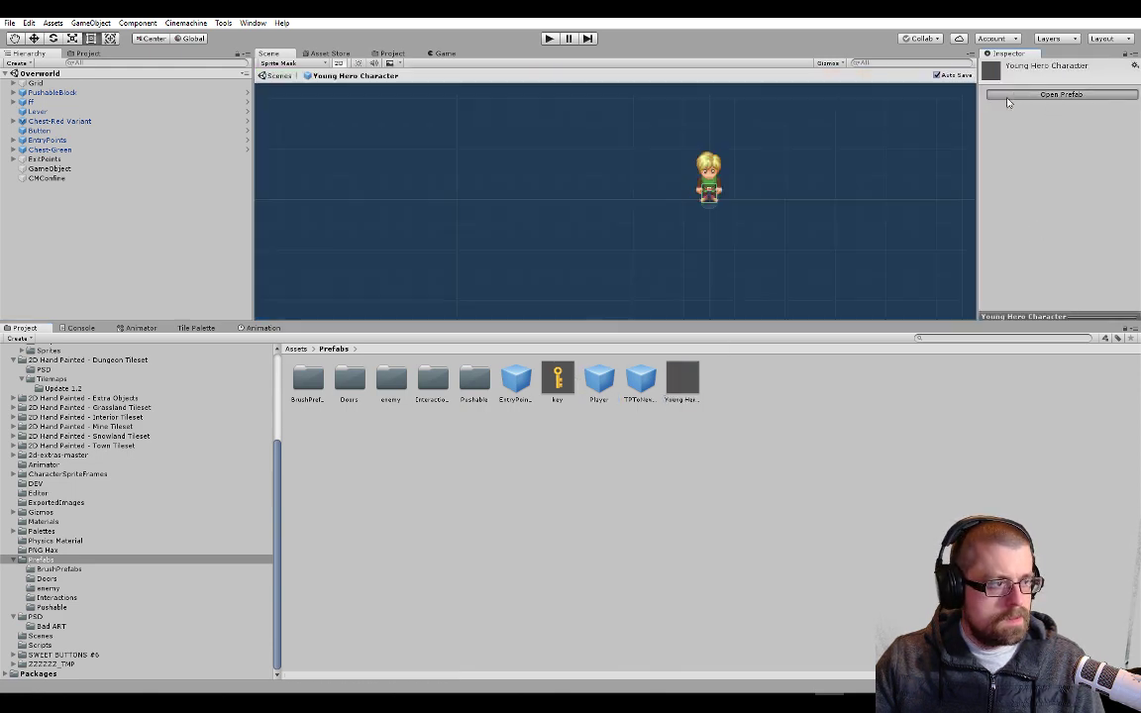
Add a new script component named InventoryDisplay to the root Young Hero Character object of the prefab
left_click(149, 98)
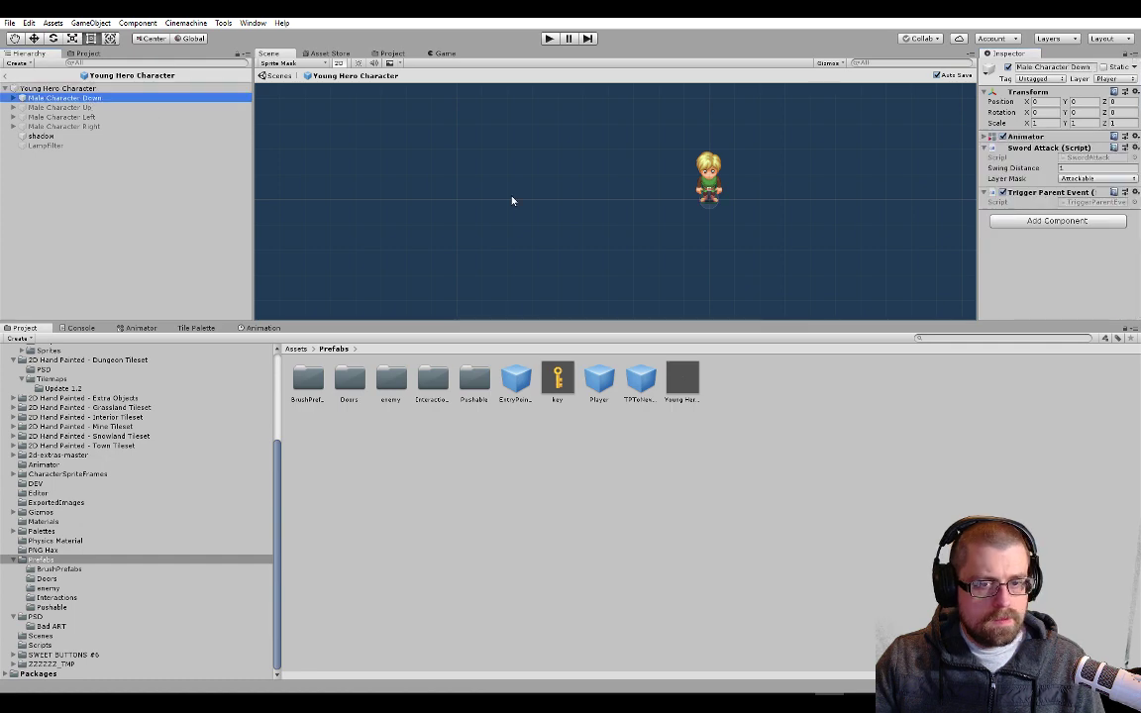
left_click(60, 88)
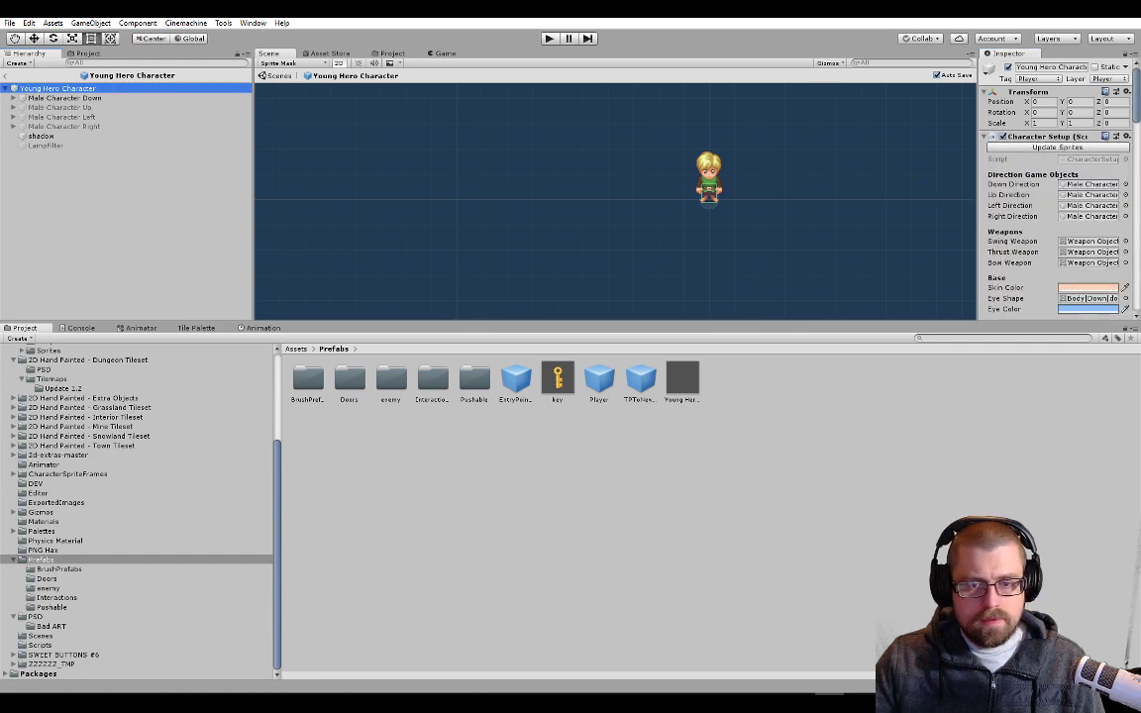
scroll(1035, 249, "down", 15)
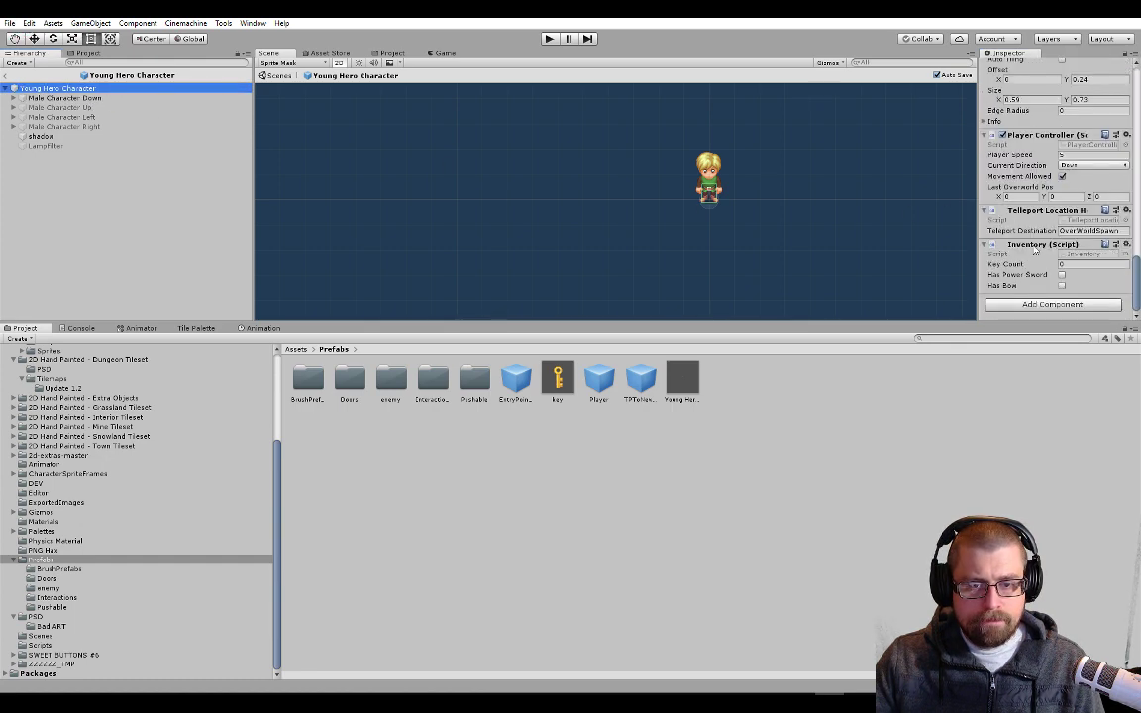
left_click(1051, 304)
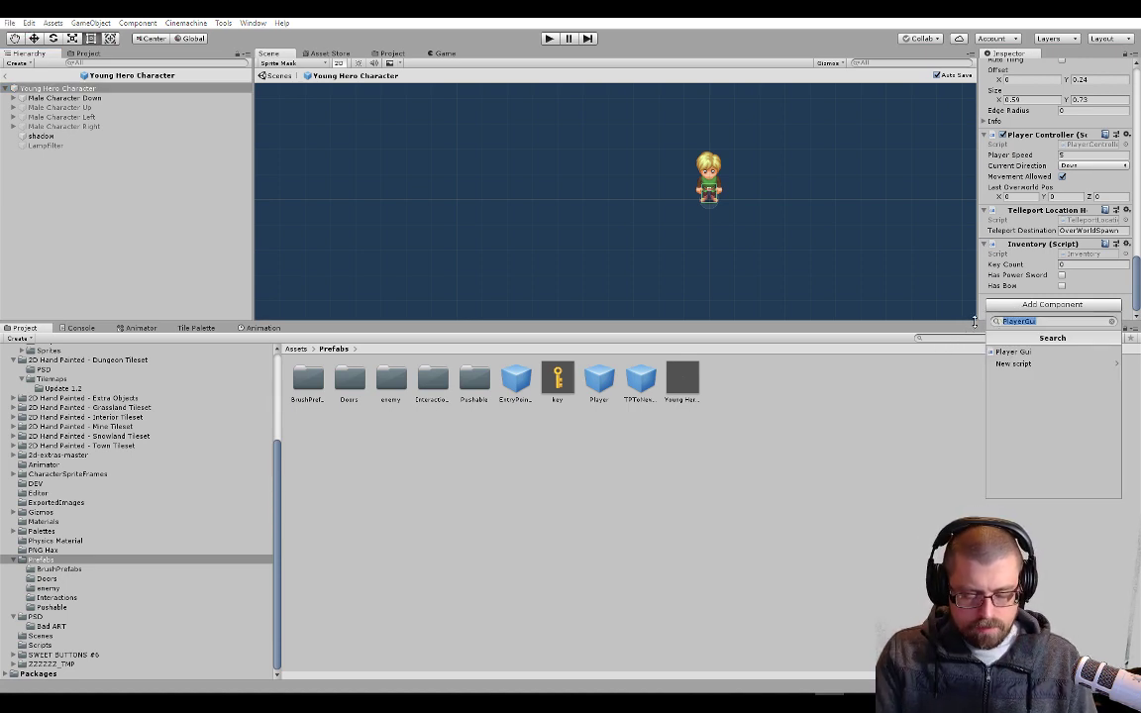
key("BackSpace")
type("Inv")
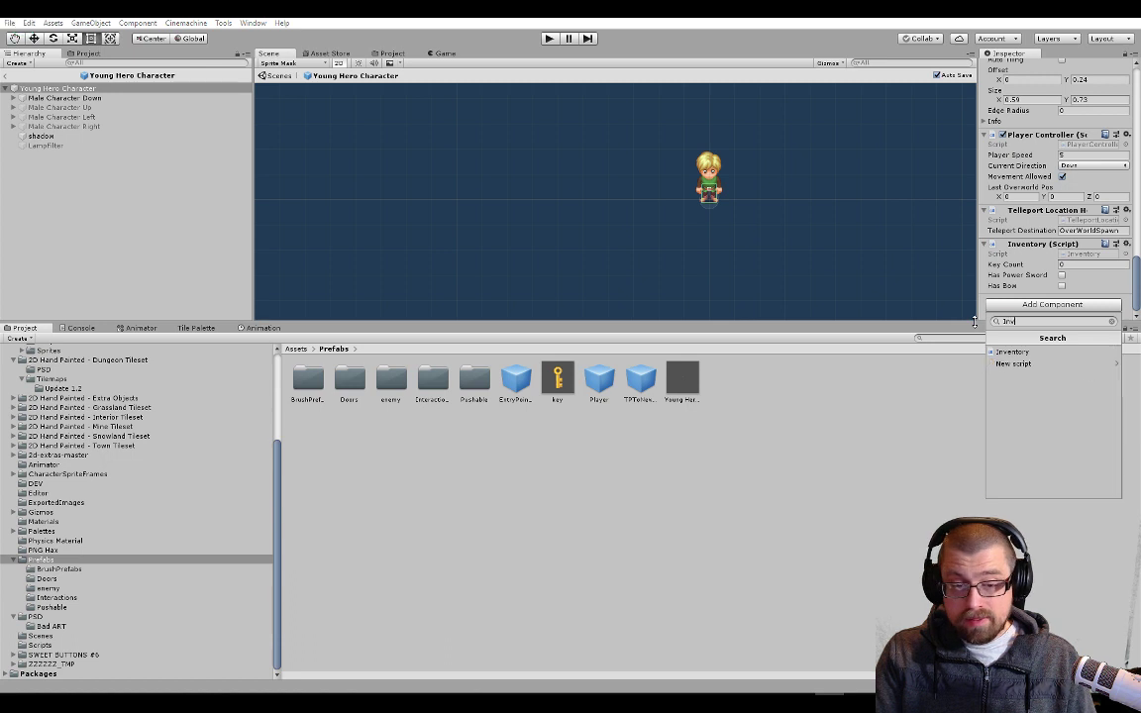
type("entoryDispla")
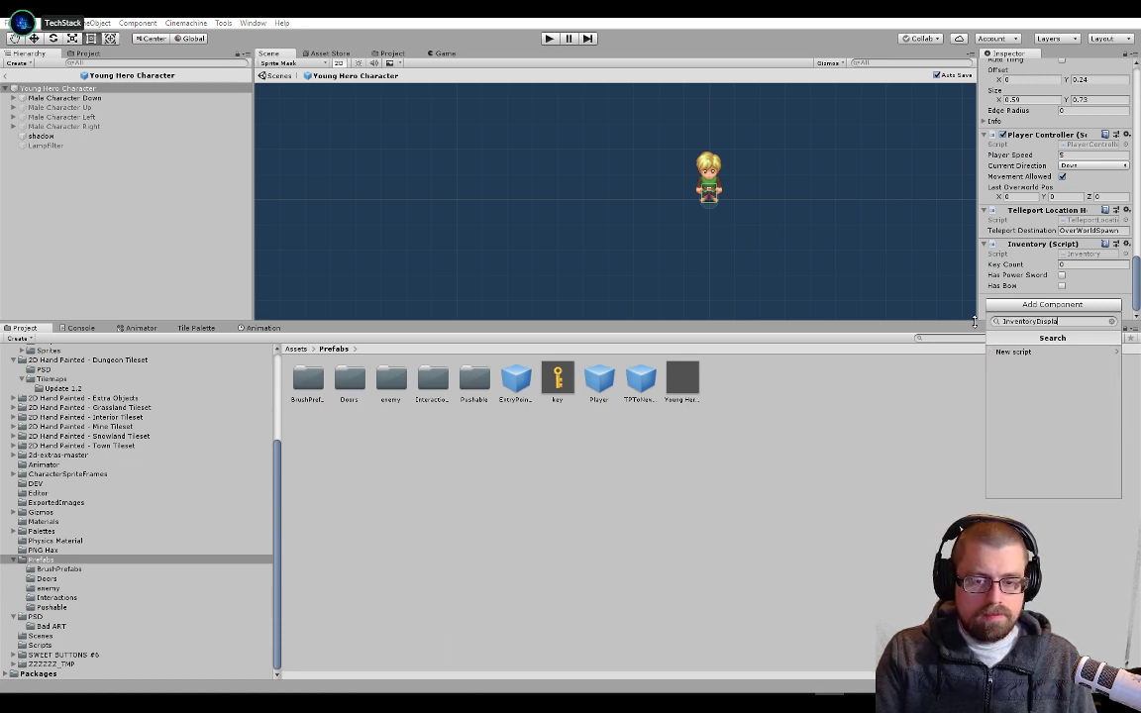
type("y")
left_click_drag(1066, 321, 991, 320)
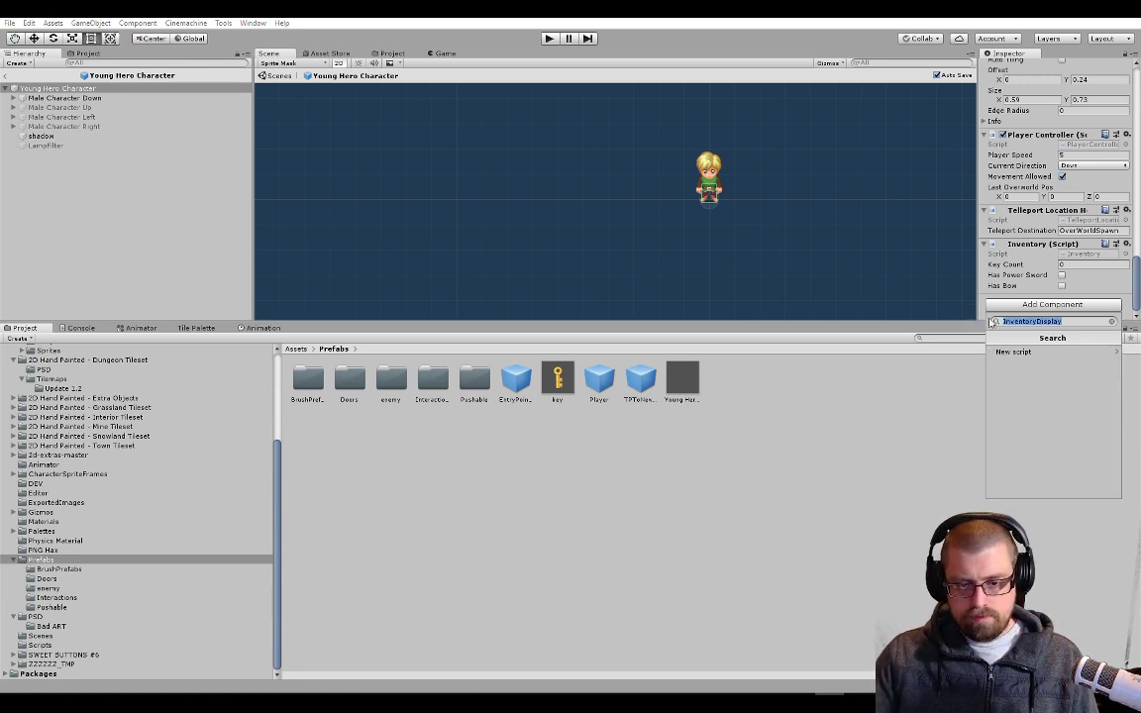
left_click(1020, 351)
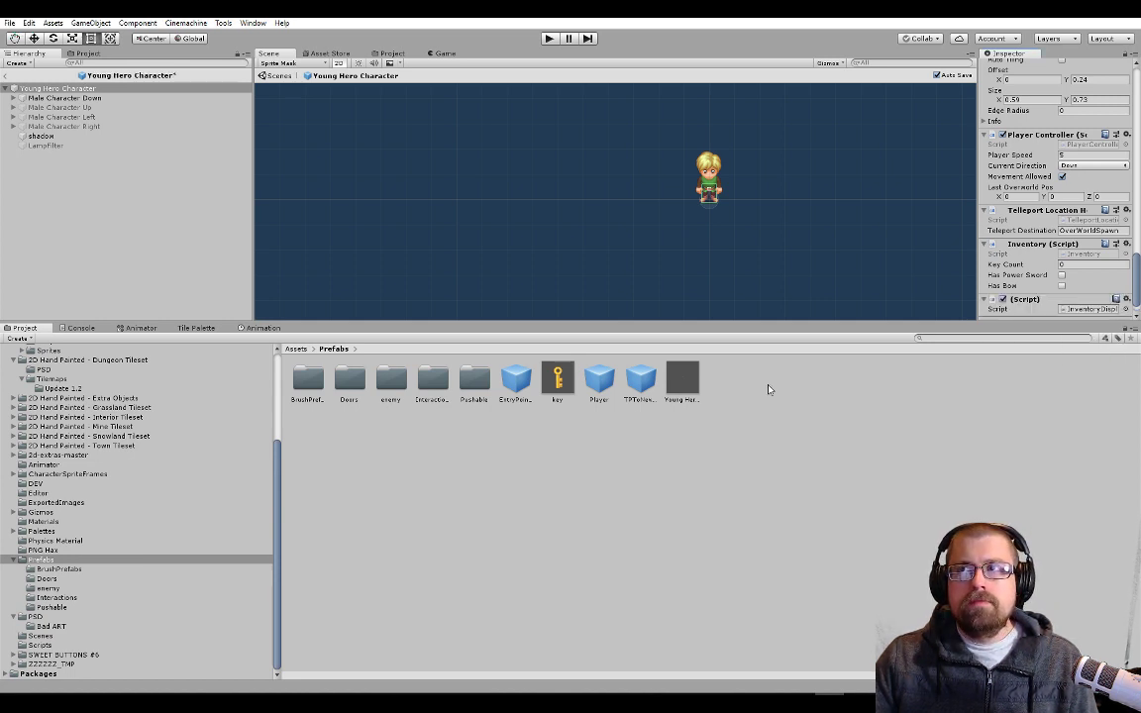
Locate the InventoryDisplay script asset from its component and open it in Visual Studio
scroll(1030, 297, "down", 2)
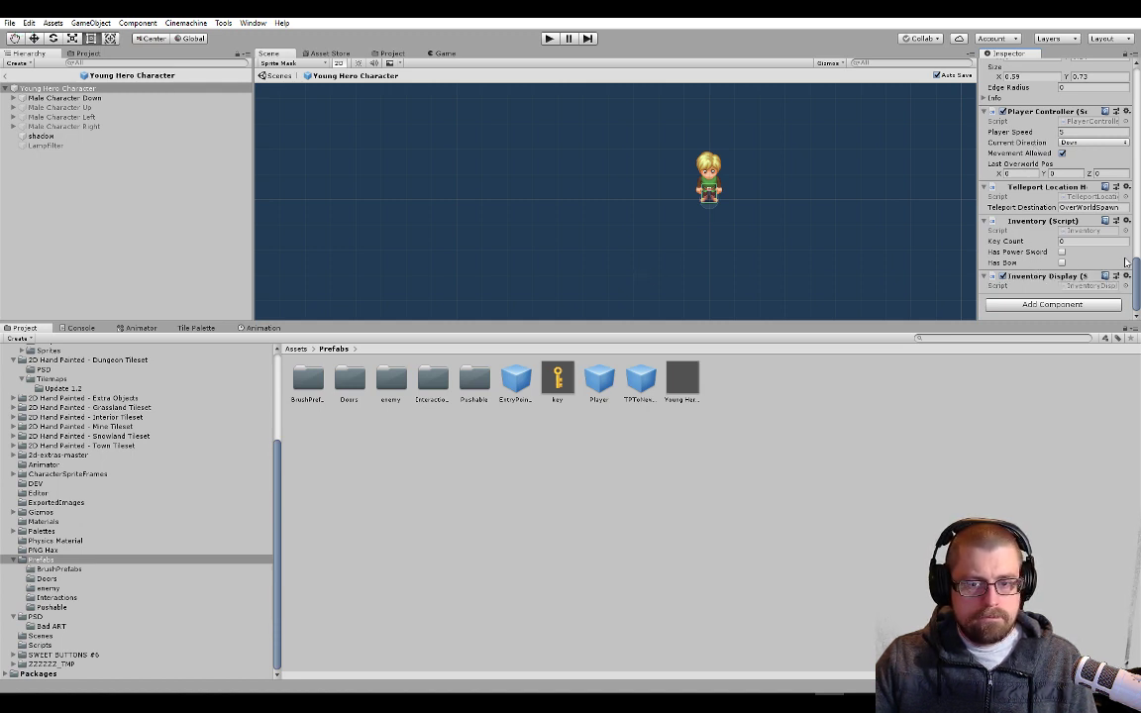
mouse_move(1137, 272)
left_mouse_down()
mouse_move(1137, 104)
mouse_move(1137, 285)
left_mouse_up()
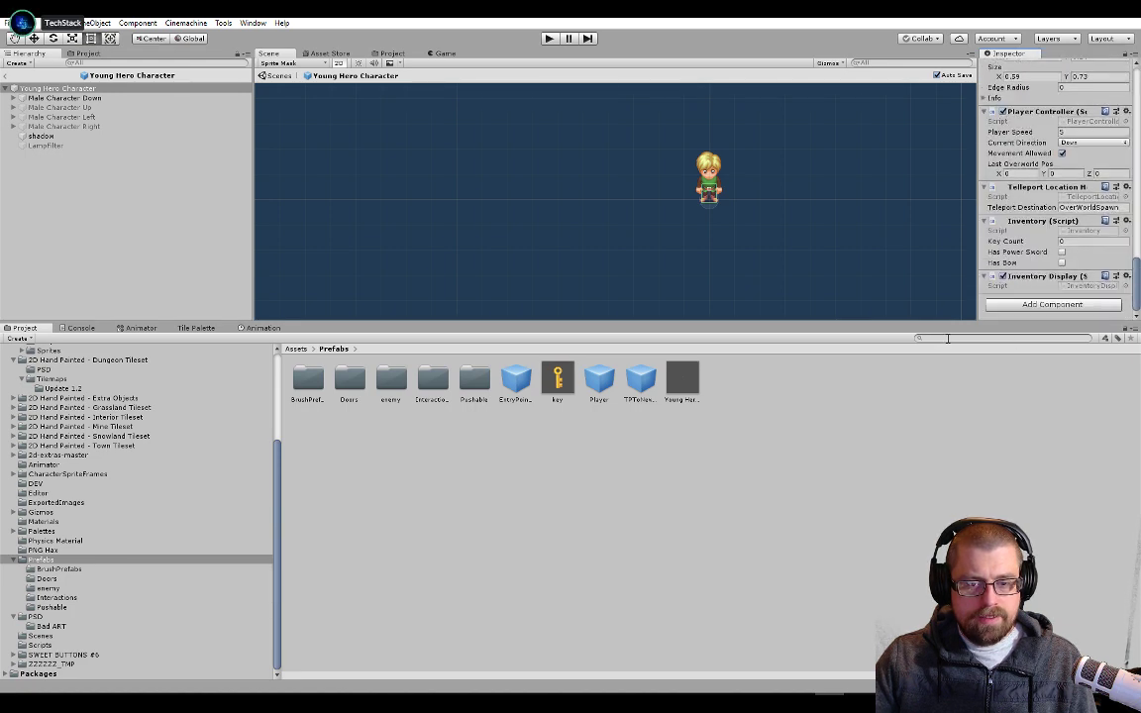
left_click(1085, 285)
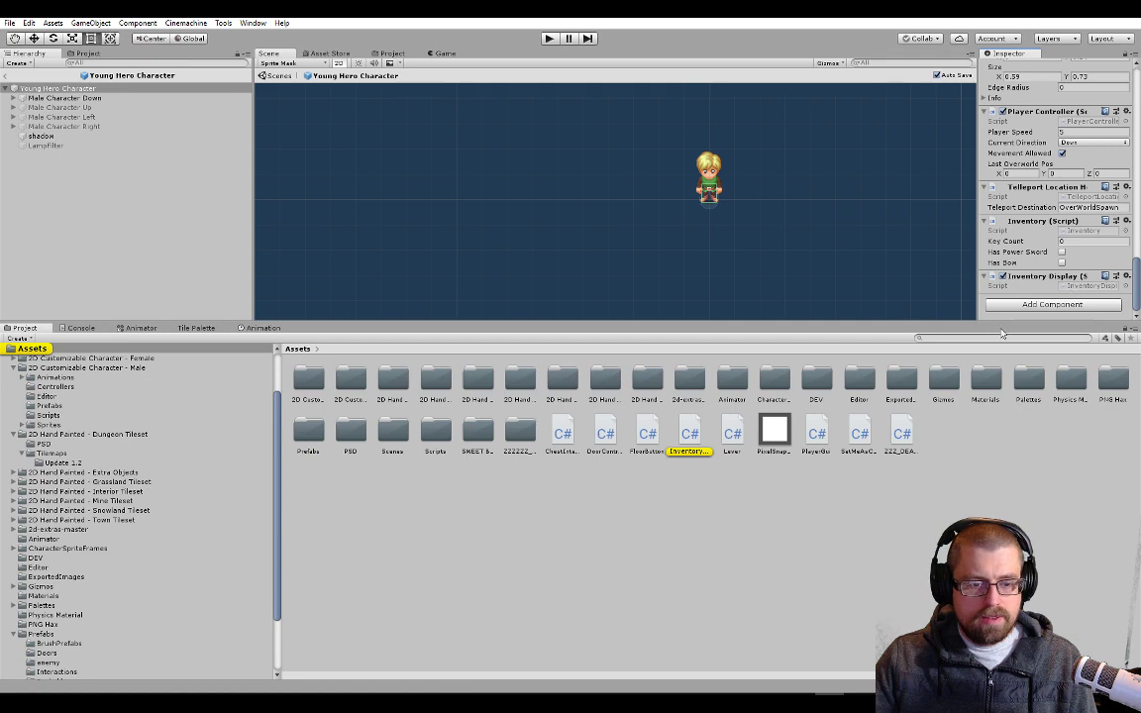
scroll(495, 279, "down", 5)
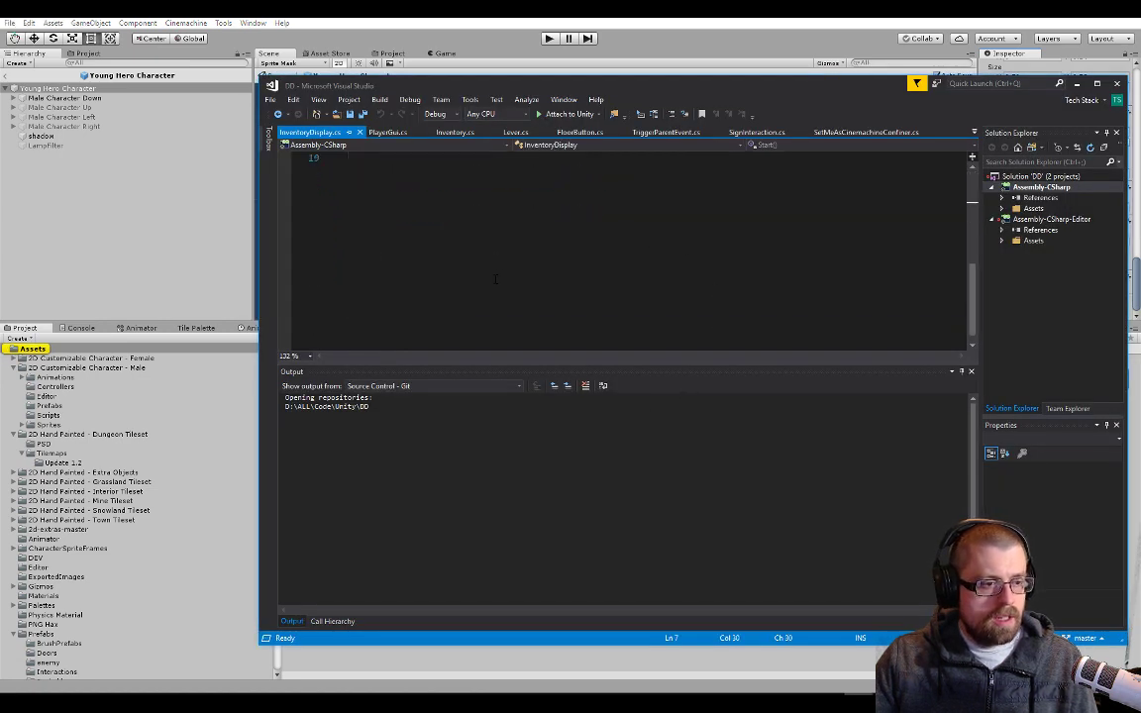
scroll(495, 280, "up", 5)
Examine the Inventory class in Inventory.cs for its public fields and its merge method
left_click(447, 133)
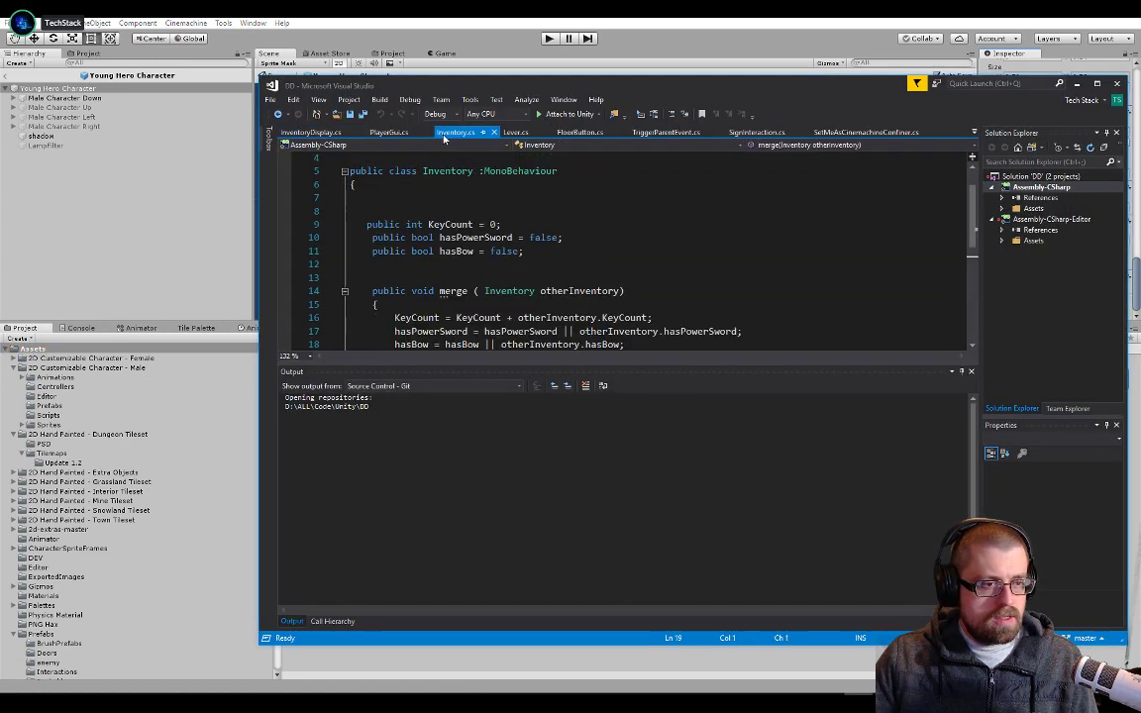
scroll(533, 264, "down", 2)
scroll(533, 265, "up", 2)
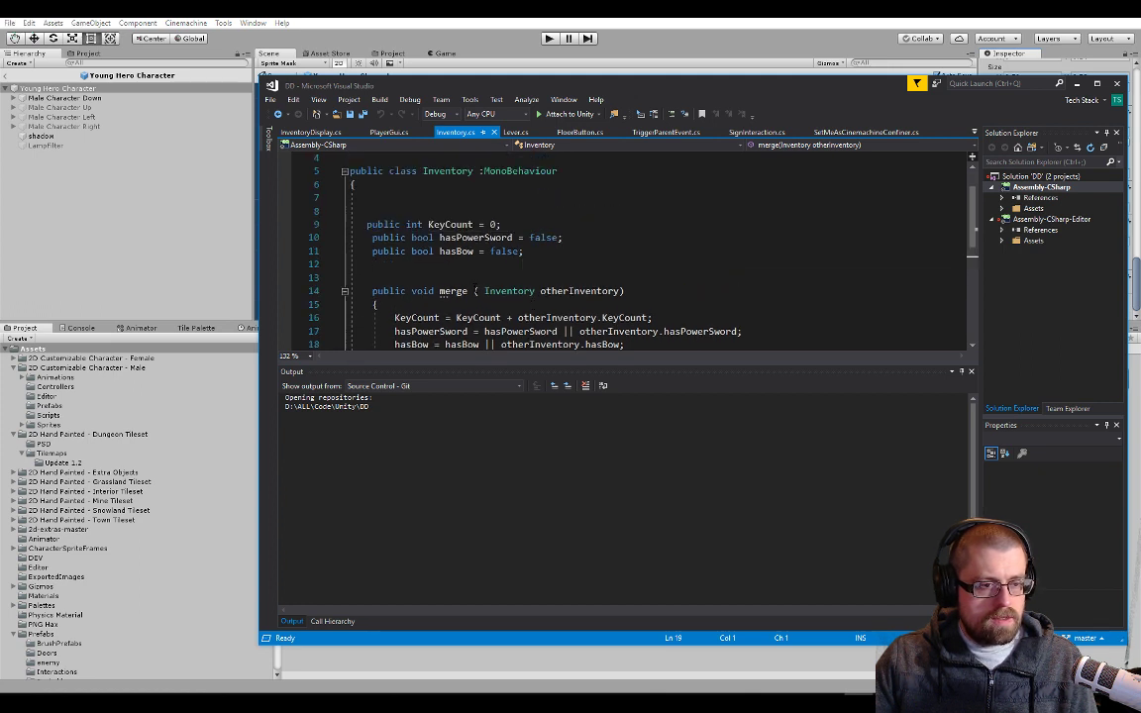
double_click(509, 290)
scroll(509, 291, "down", 1)
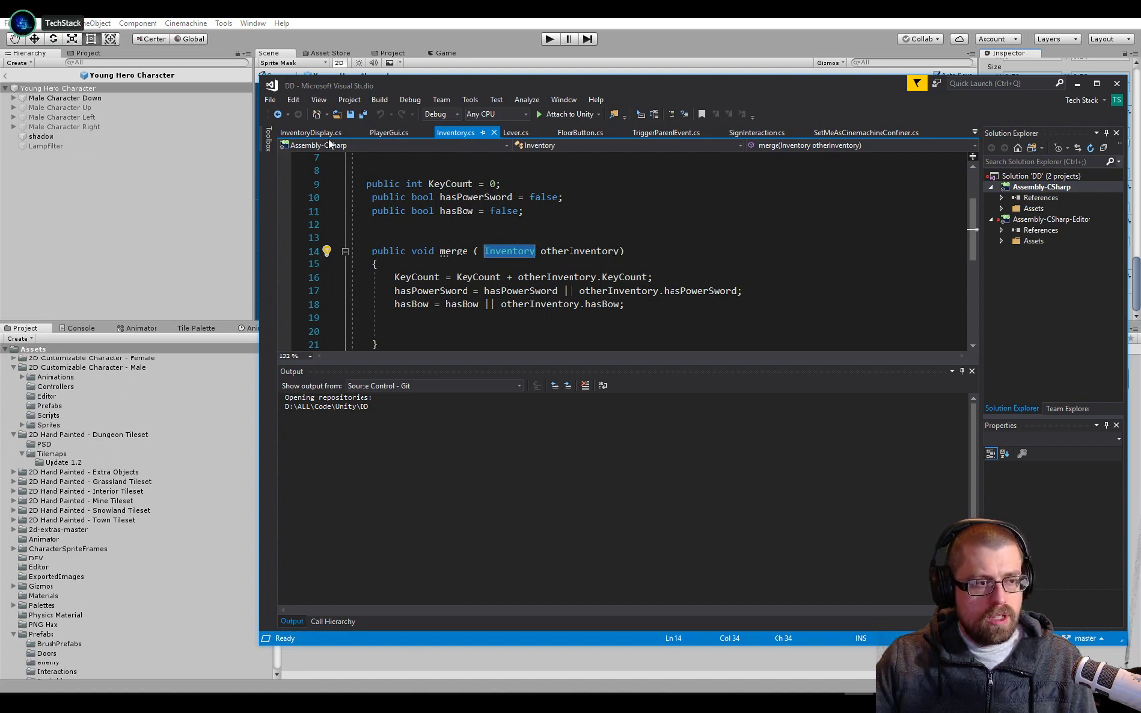
left_click(327, 135)
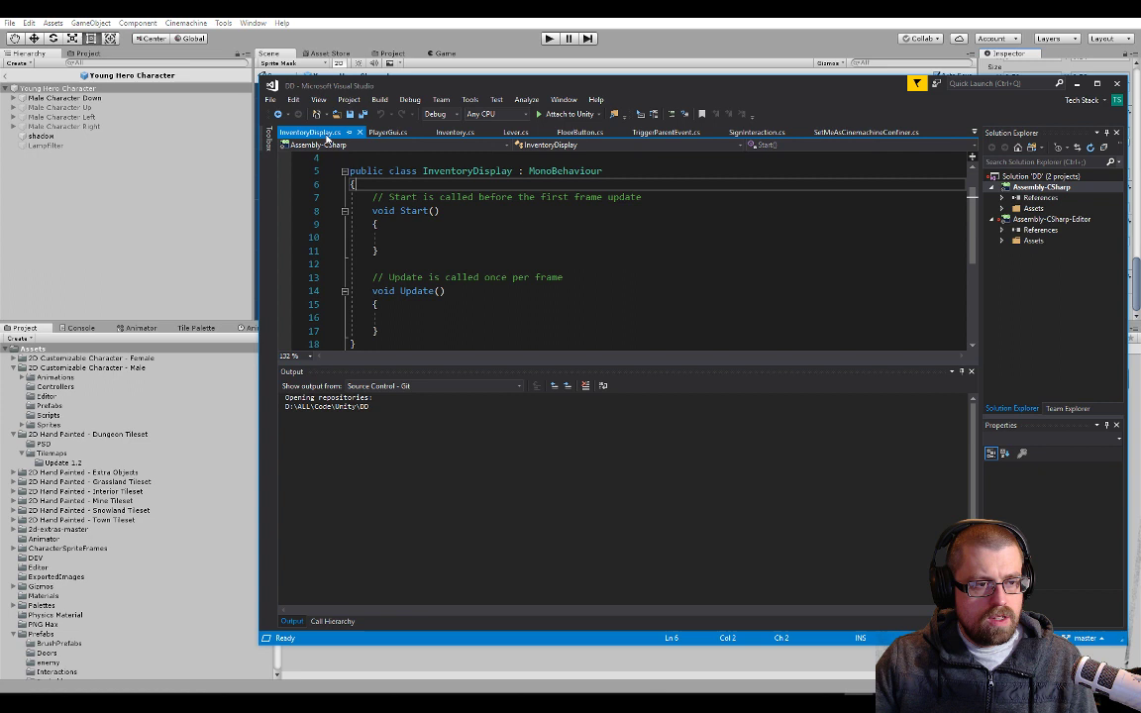
left_click(450, 132)
scroll(479, 240, "down", 1)
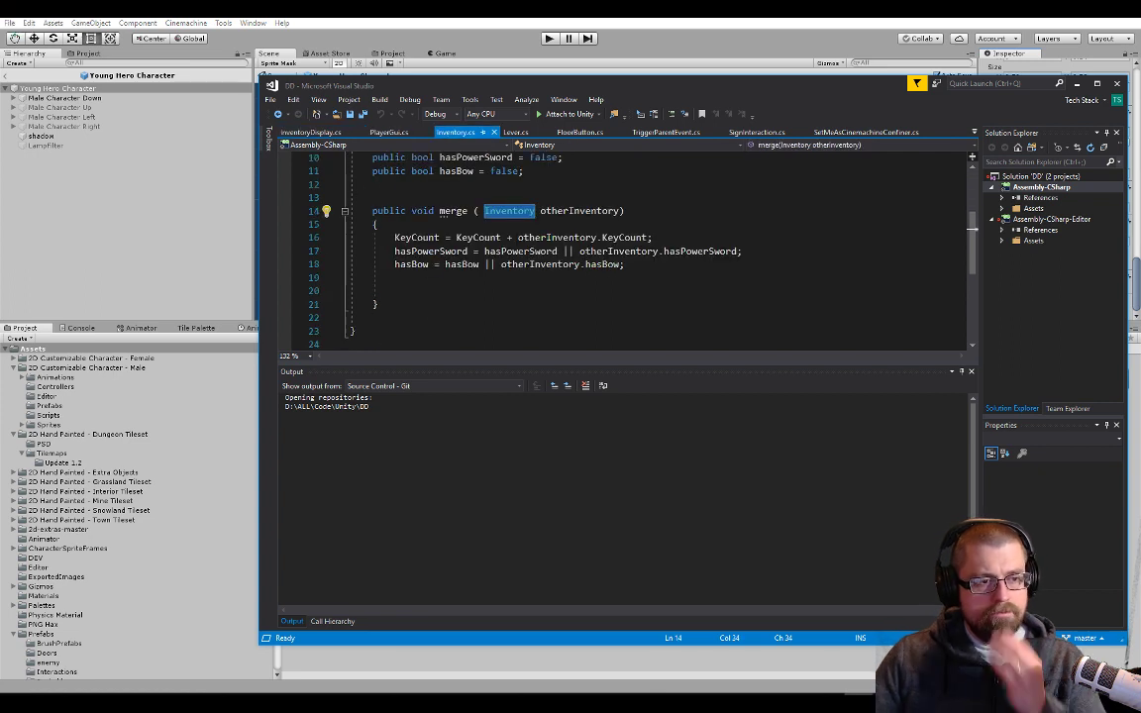
scroll(478, 240, "up", 2)
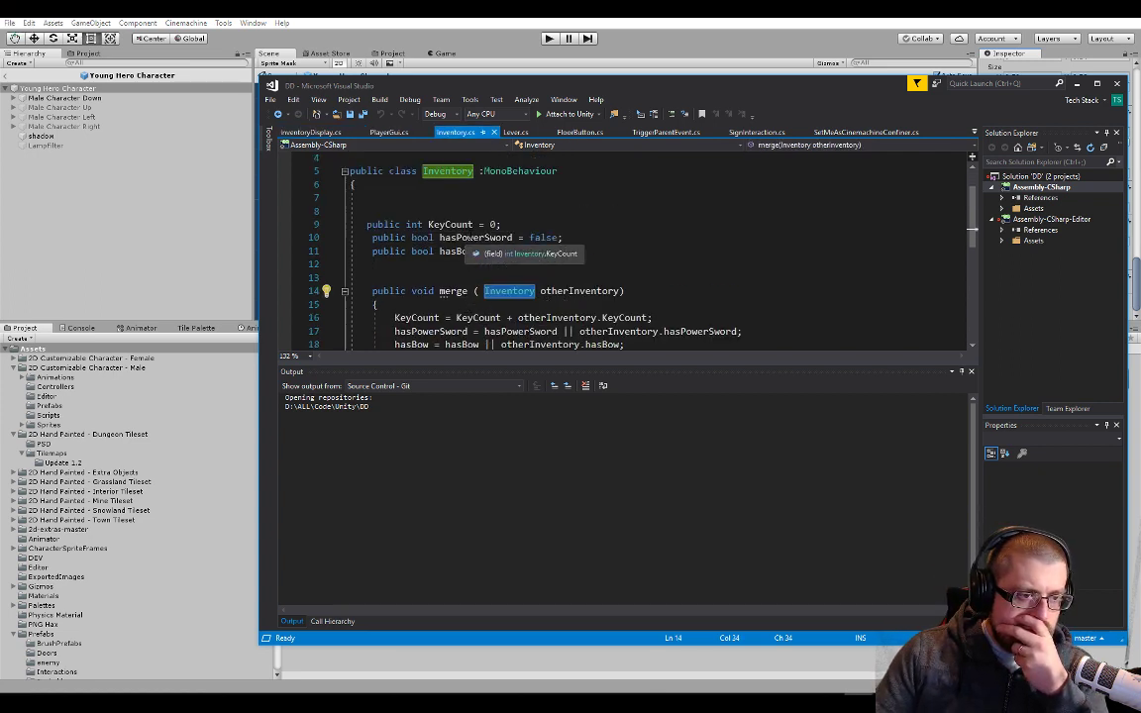
Delete the default Start and Update methods with their comments from the InventoryDisplay class, leaving blank lines in the body
left_click(310, 133)
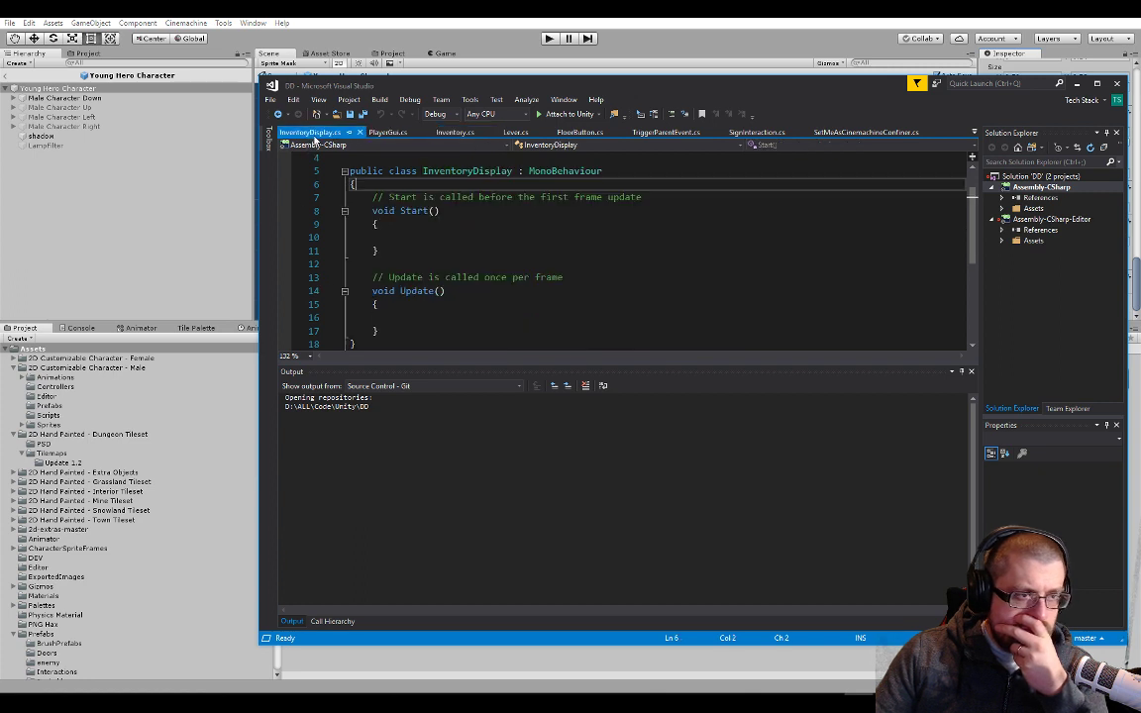
left_click_drag(380, 331, 361, 197)
key("Delete")
key("Return")
key("Return")
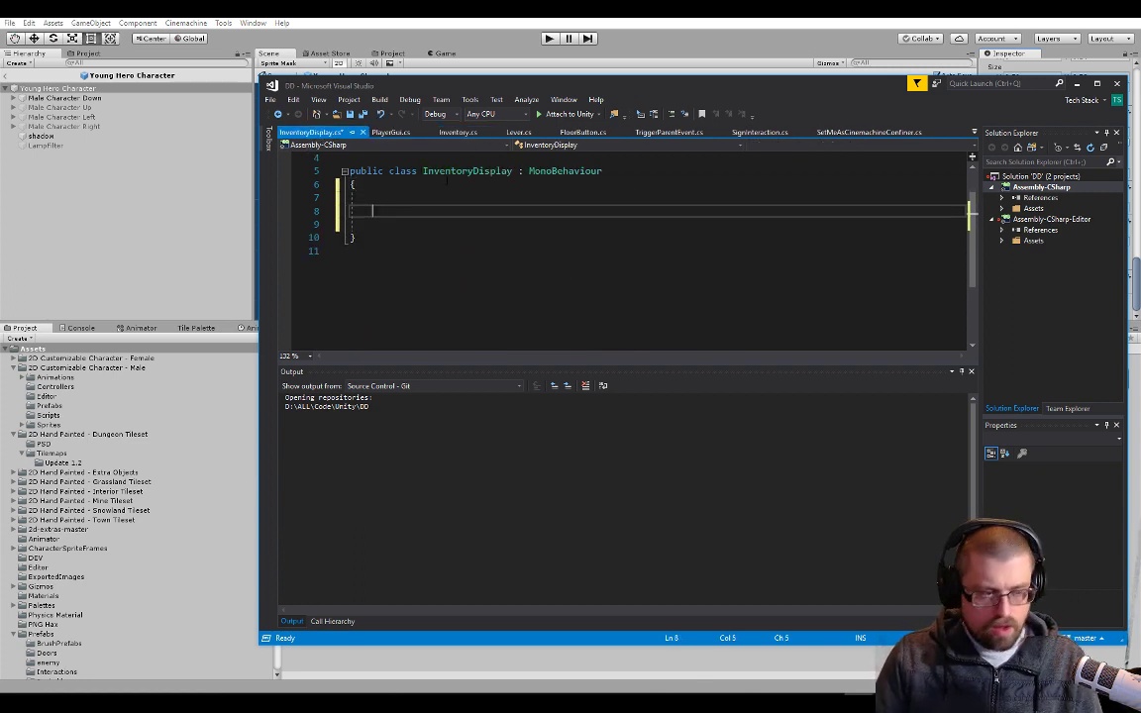
Declare a SpriteRenderer field named spriteKey in the InventoryDisplay class
type("Spriterenderer")
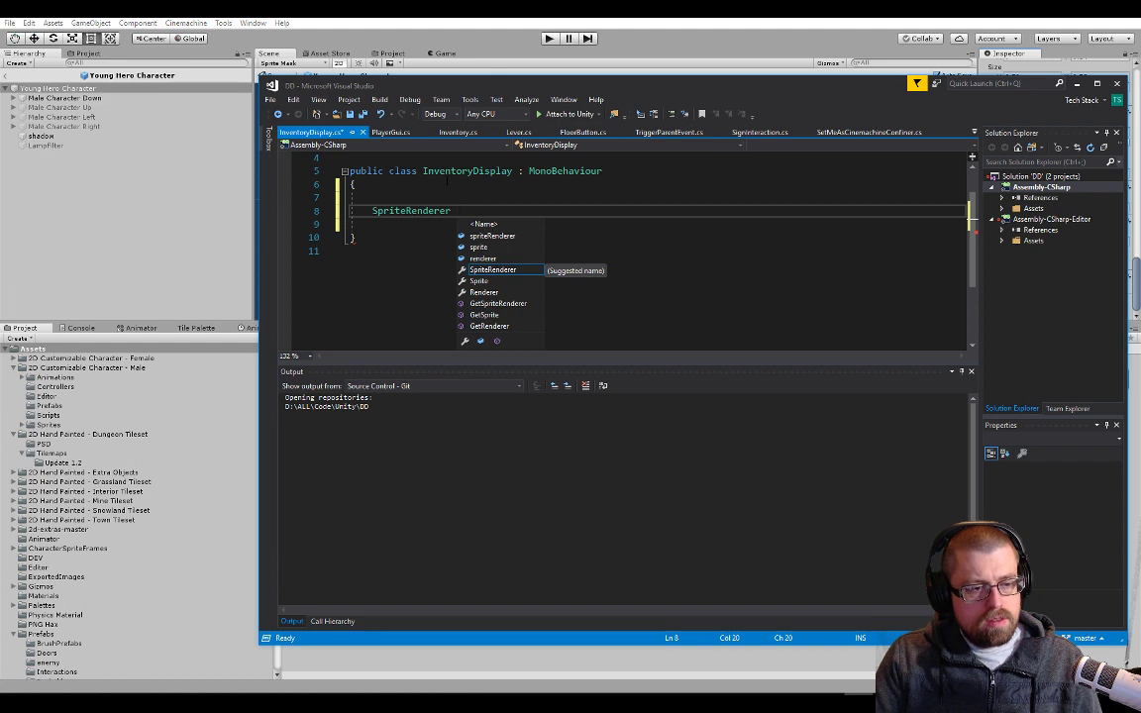
type(" sprite")
key("BackSpace")
type("Key;")
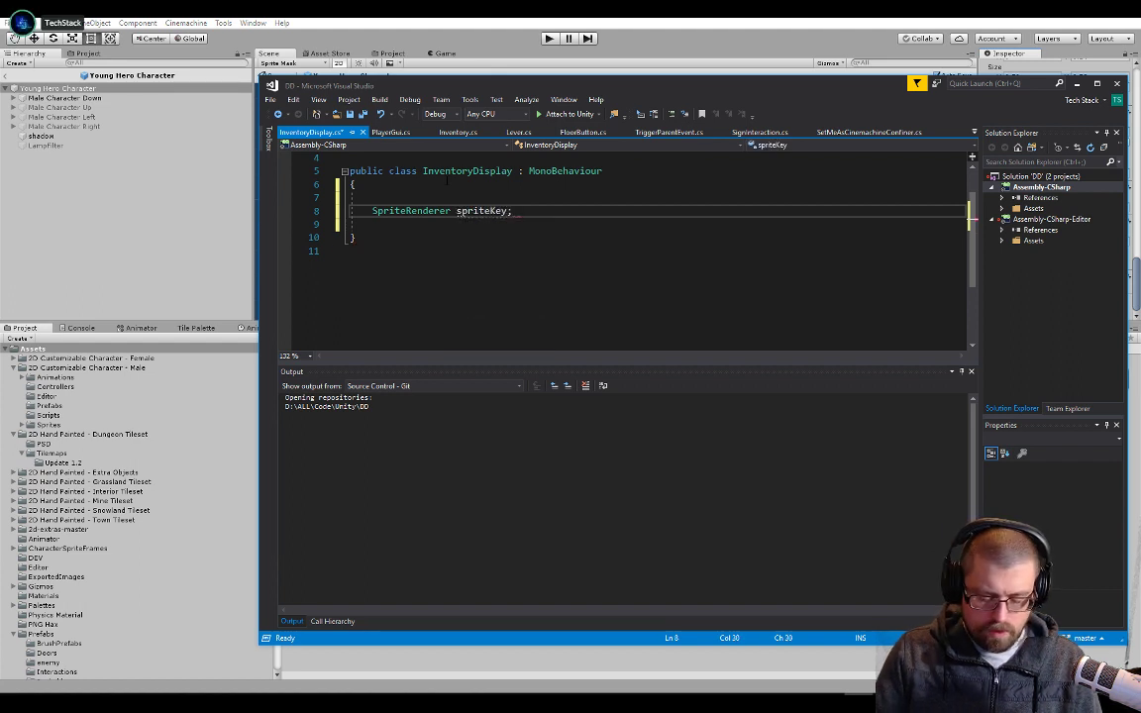
Add a second SpriteRenderer field below spriteKey named spritePowerSword, basing the name on hasPowerSword from Inventory.cs
key("Return")
type("SpriteRenderer")
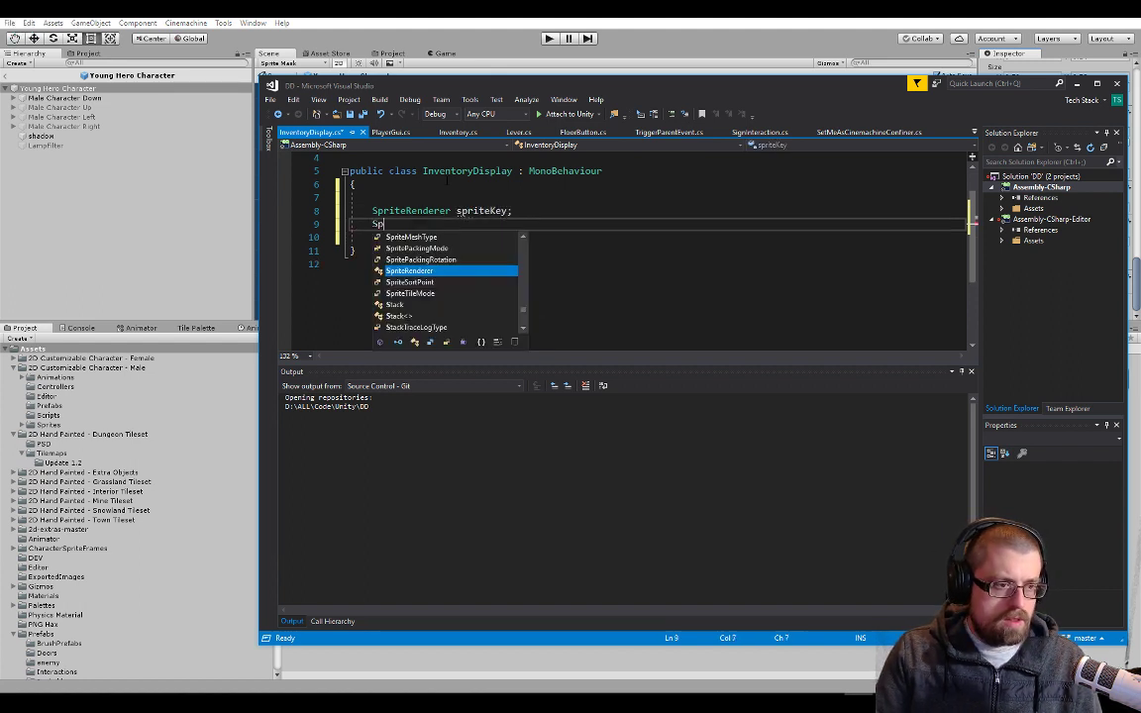
left_click(459, 132)
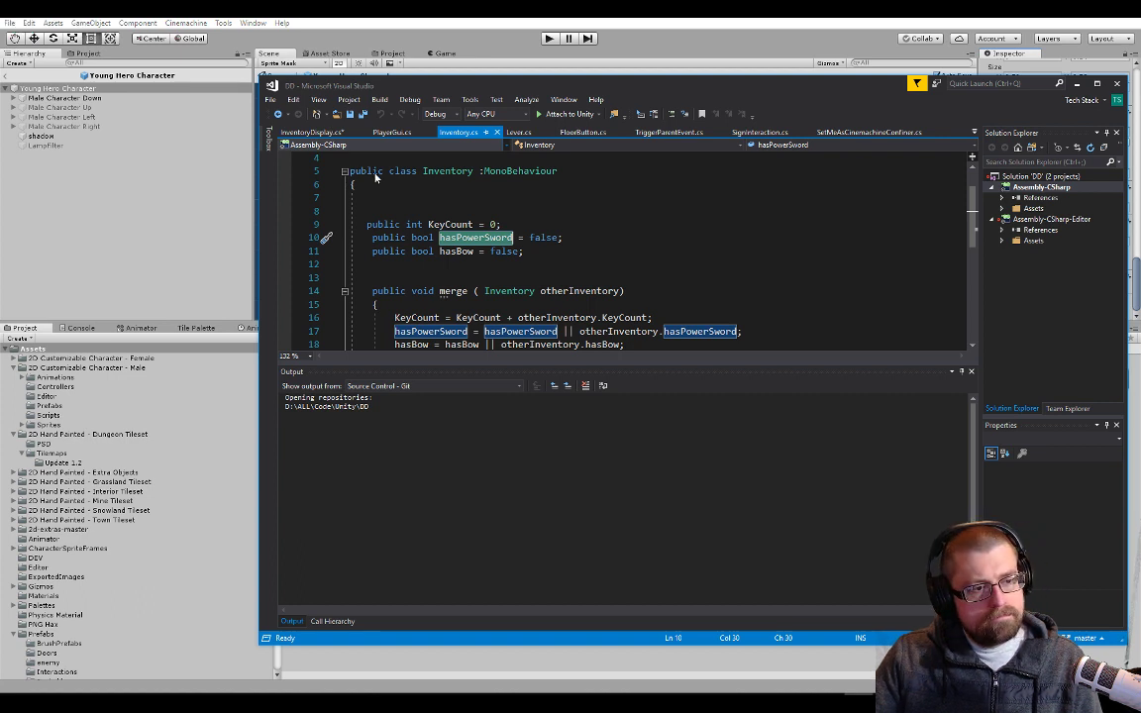
left_click(315, 133)
type("hasPowerSword")
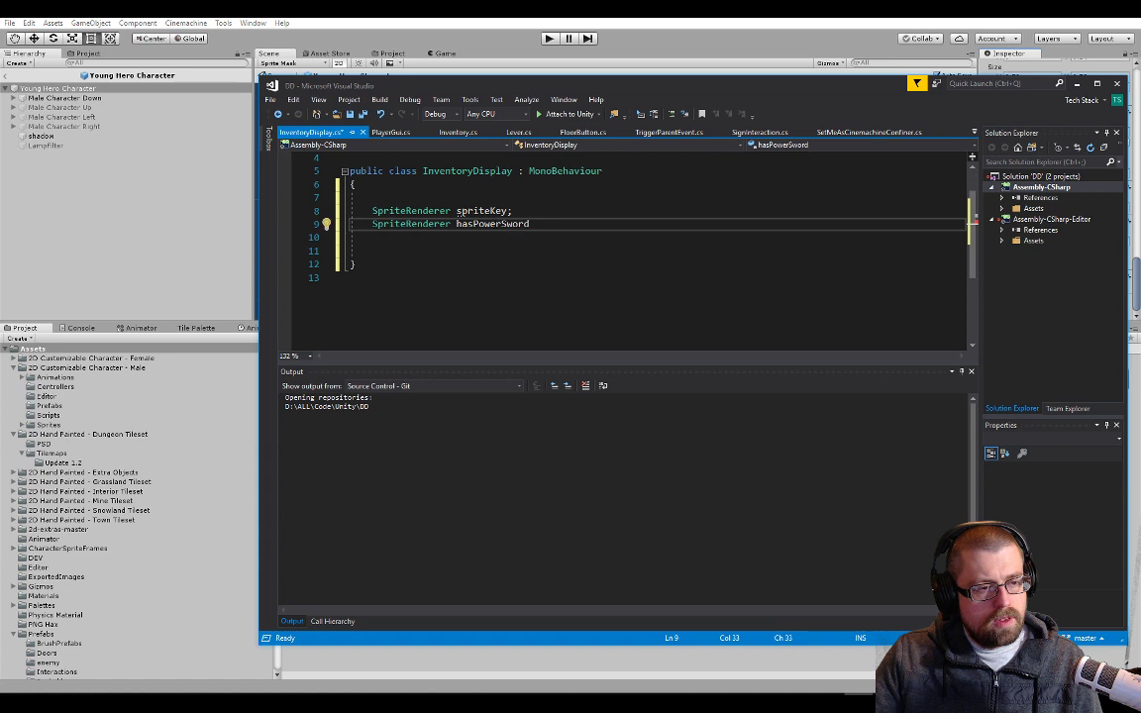
left_click(468, 210)
mouse_move(459, 229)
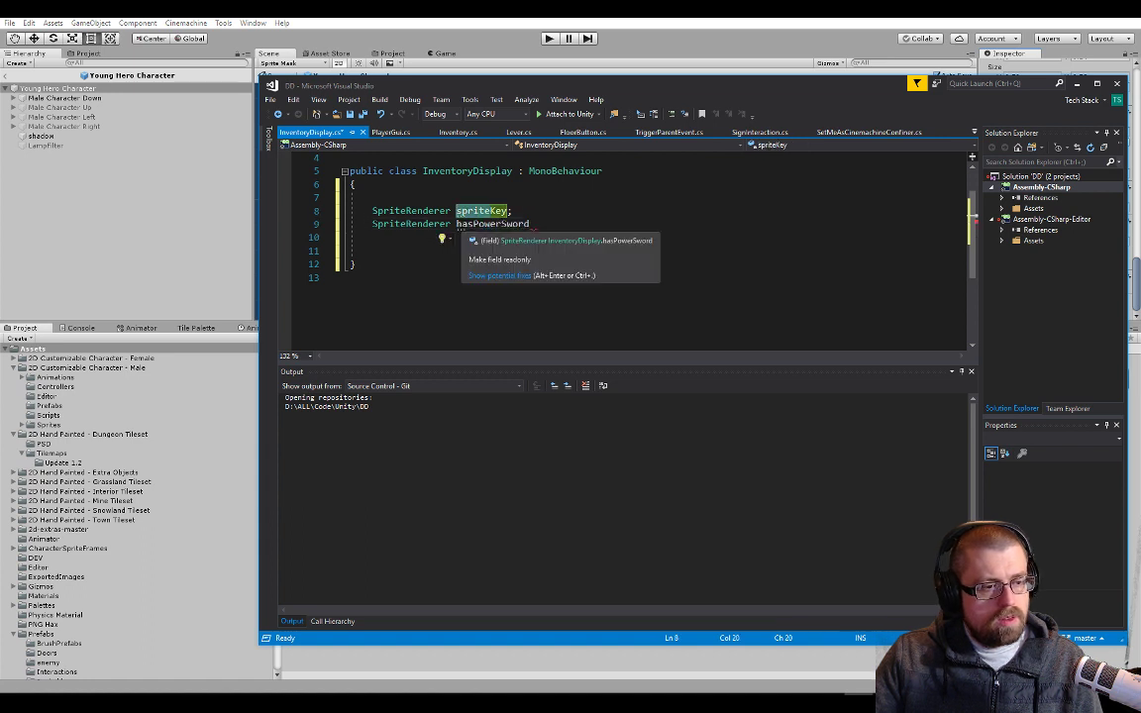
left_click_drag(458, 226, 474, 226)
type("sprite")
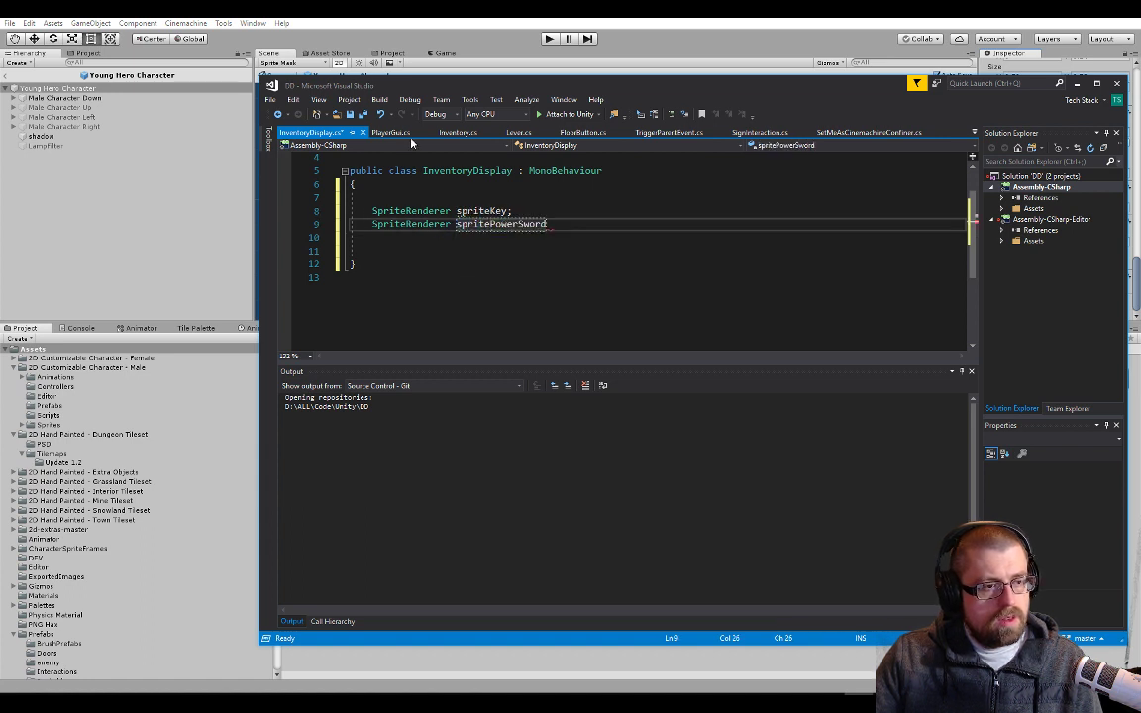
End the spritePowerSword declaration with a semicolon, add a SpriteRenderer field named spriteBow below it, and save the script
left_click(457, 132)
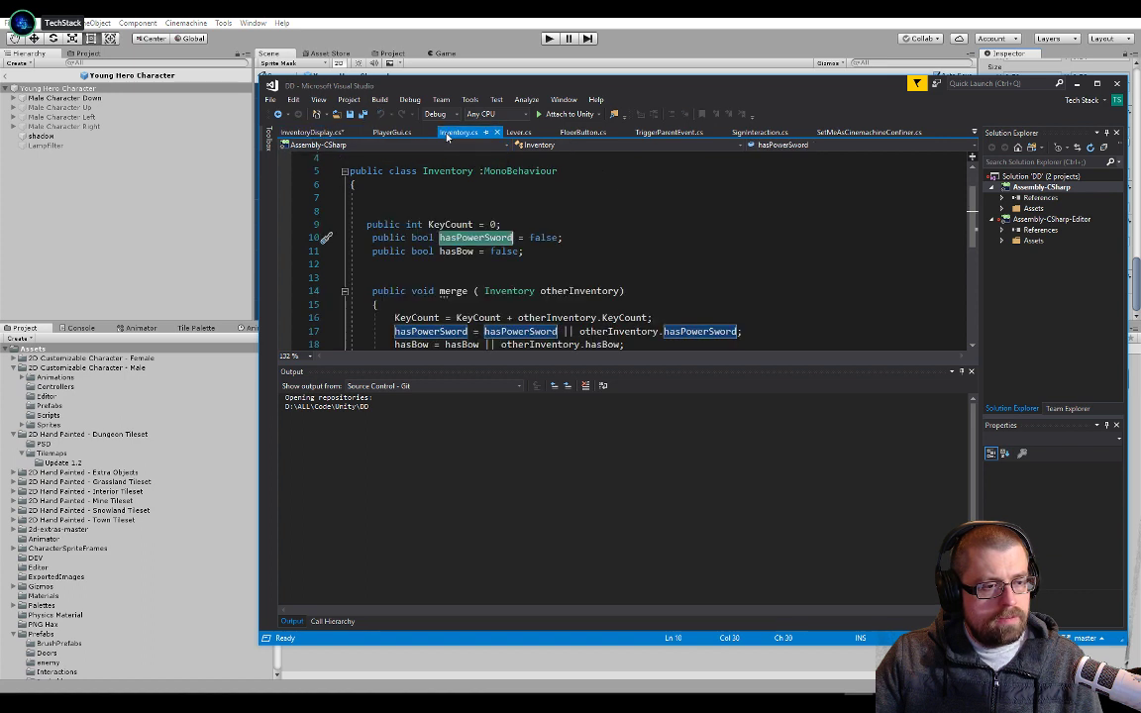
left_click(338, 132)
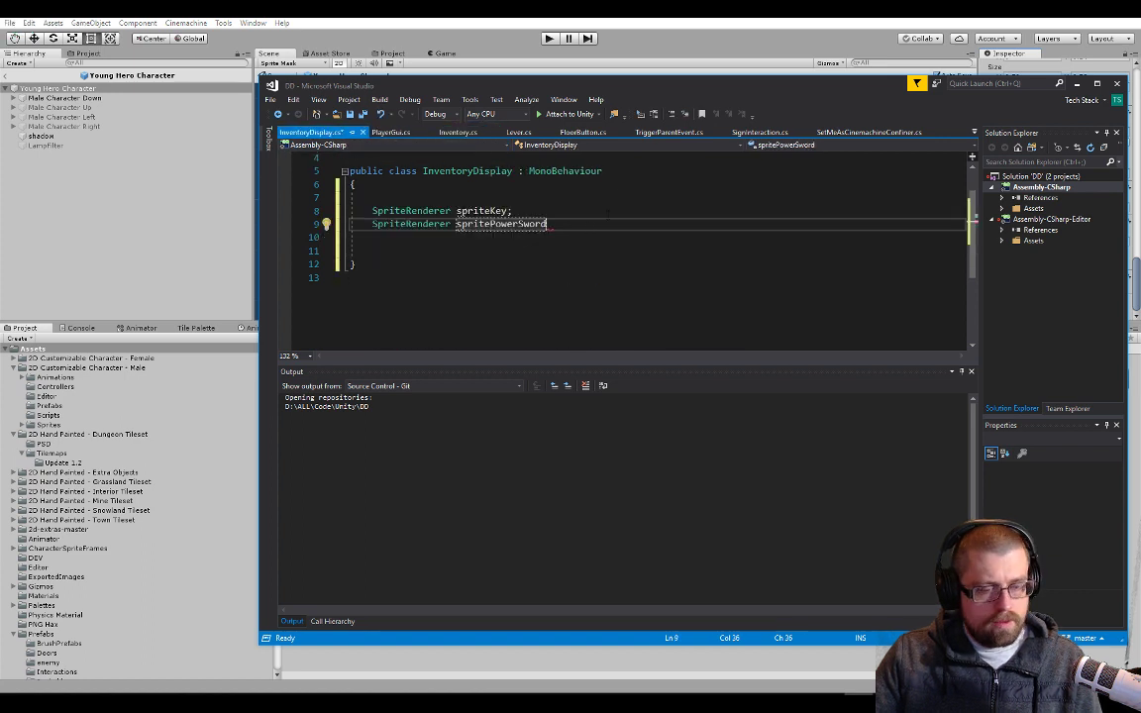
type(";")
key("Return")
type("sprit")
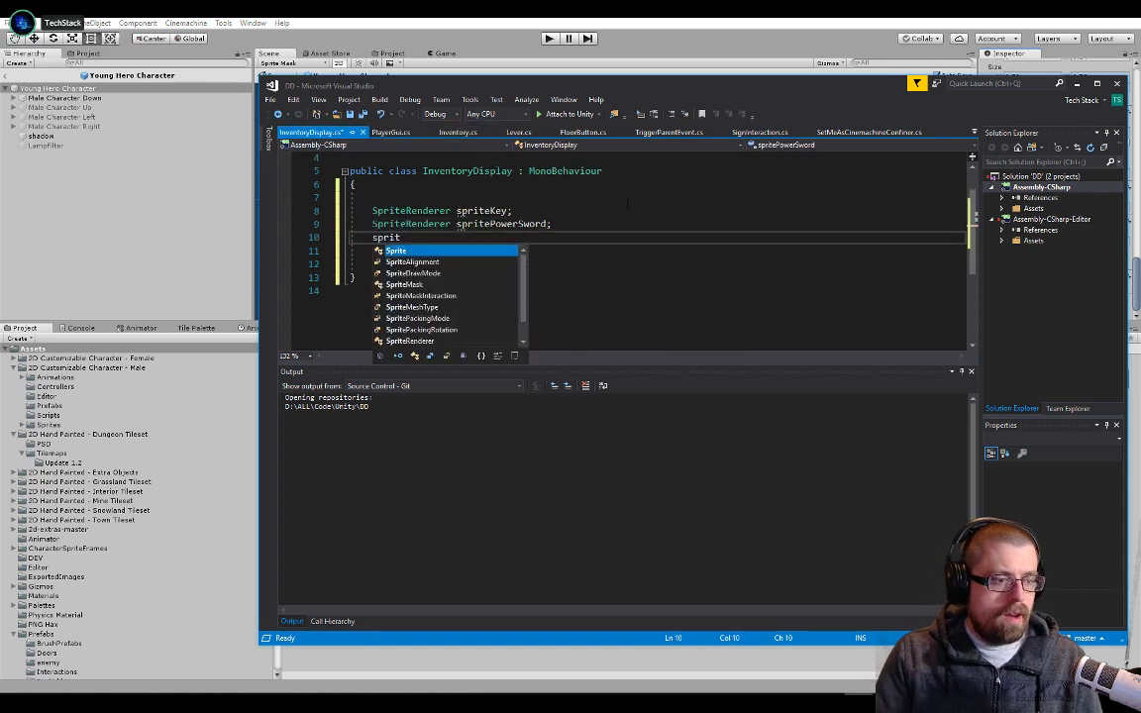
type("erender sprite")
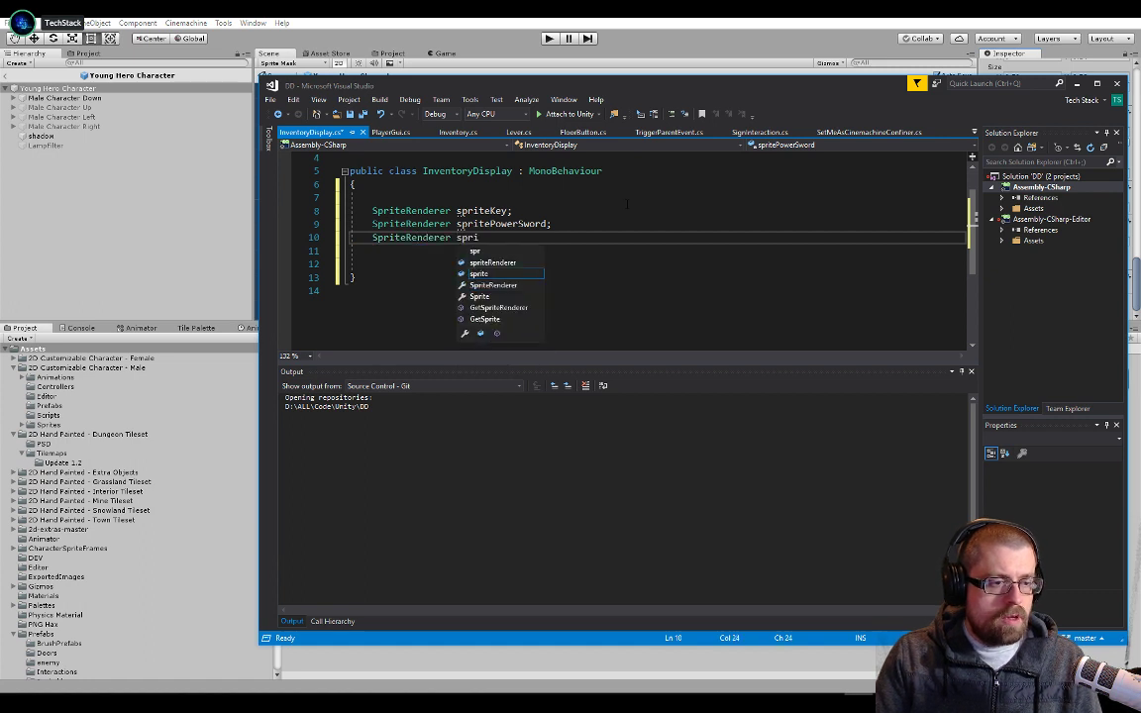
type("Bow;")
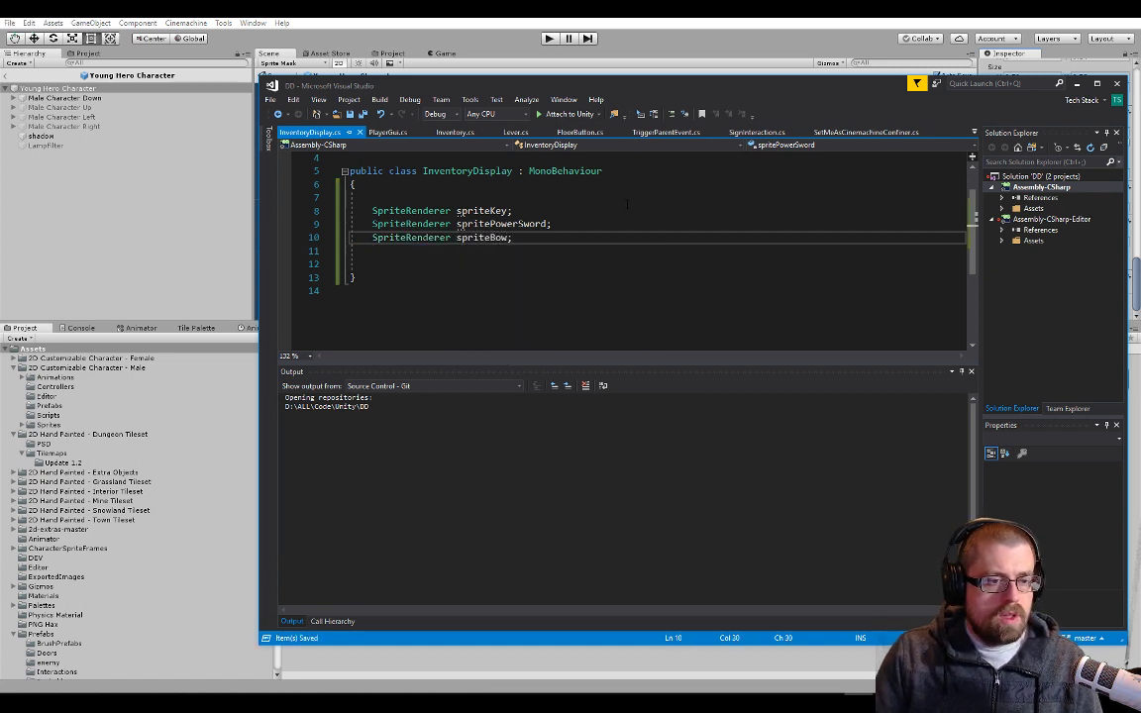
key("ctrl+s")
key("Up")
double_click(494, 239)
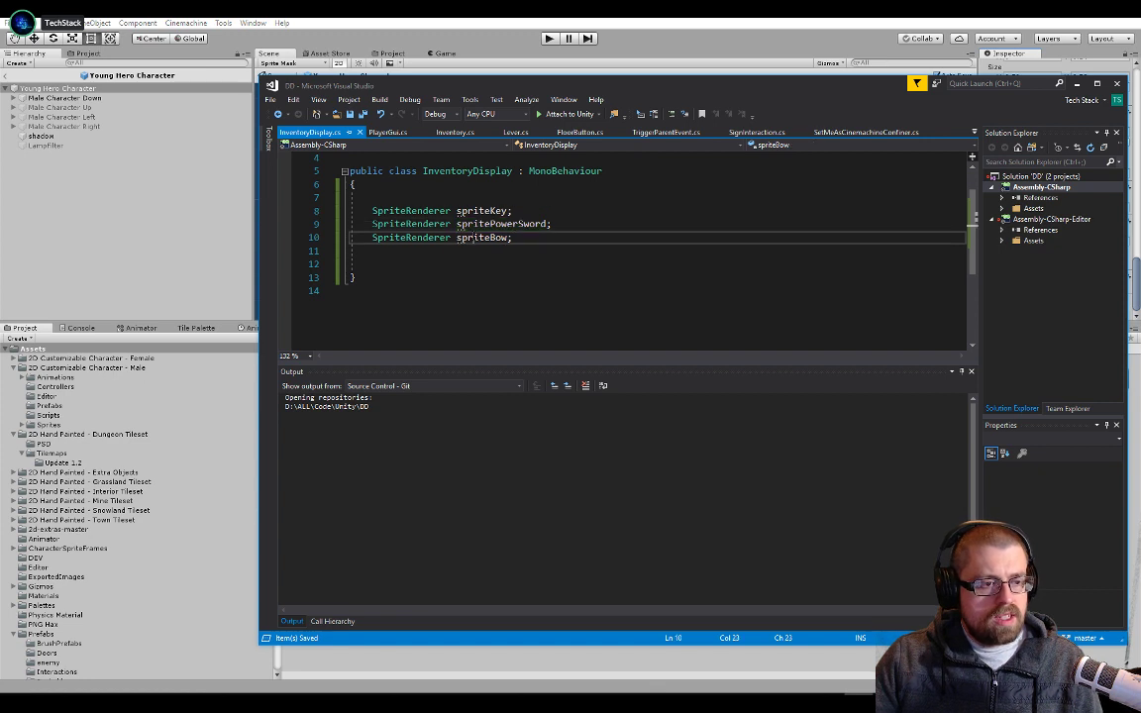
left_click(359, 210)
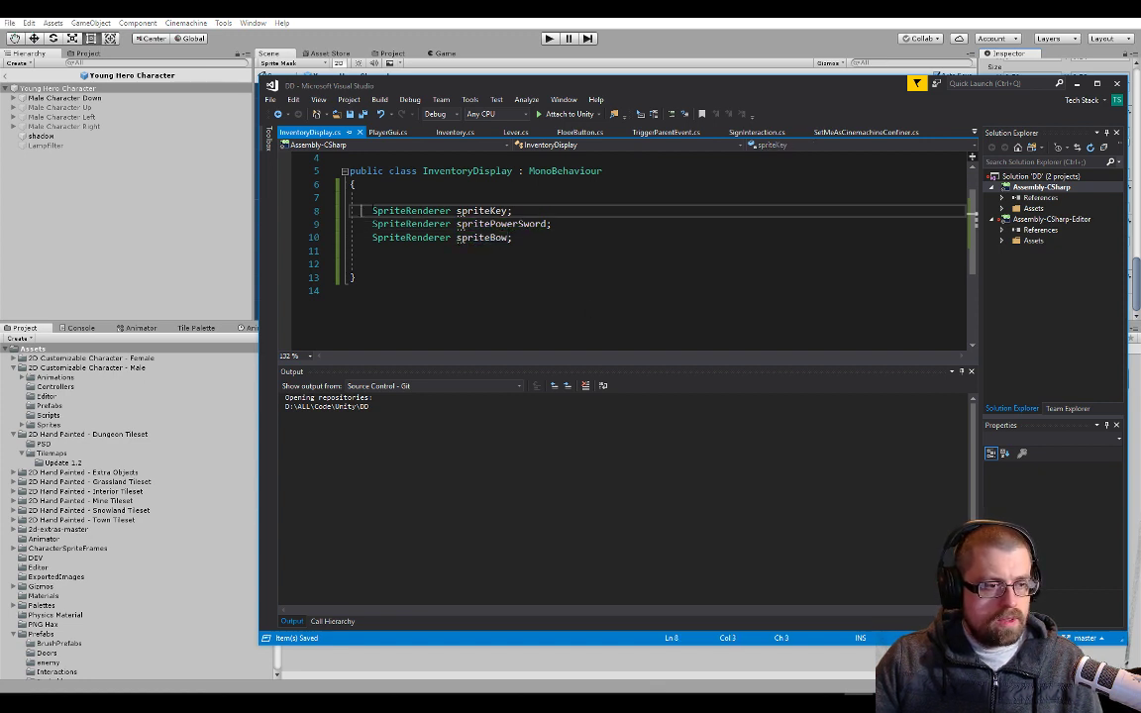
key("Up")
type("[ser")
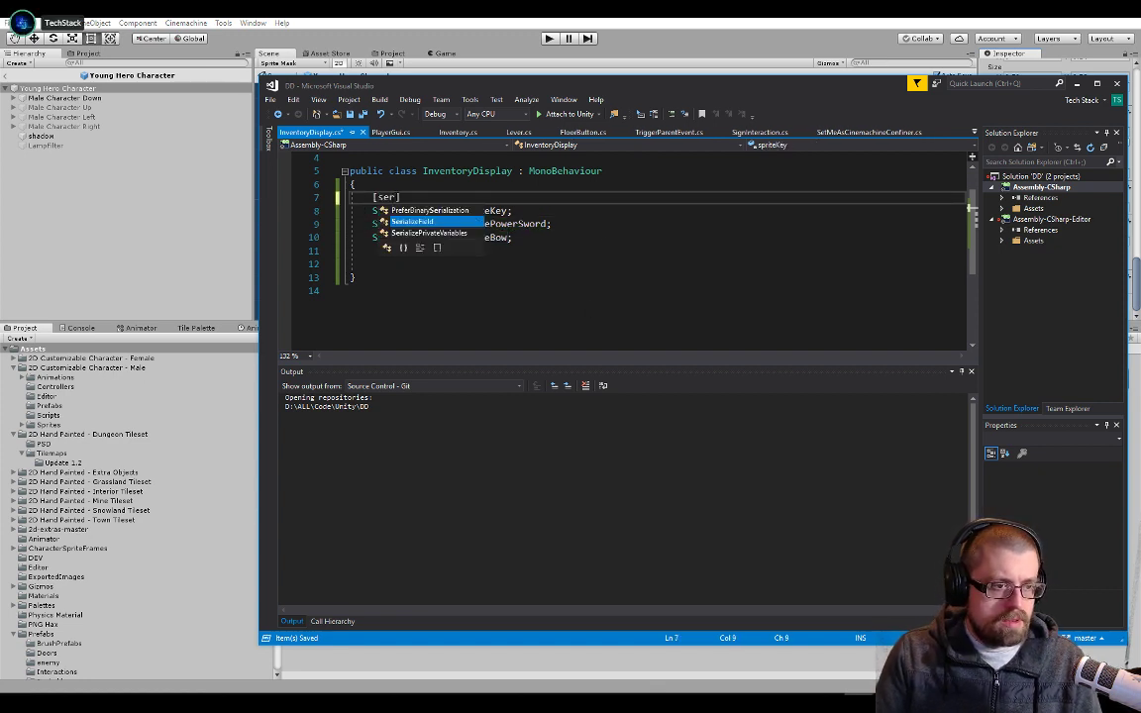
key("Tab")
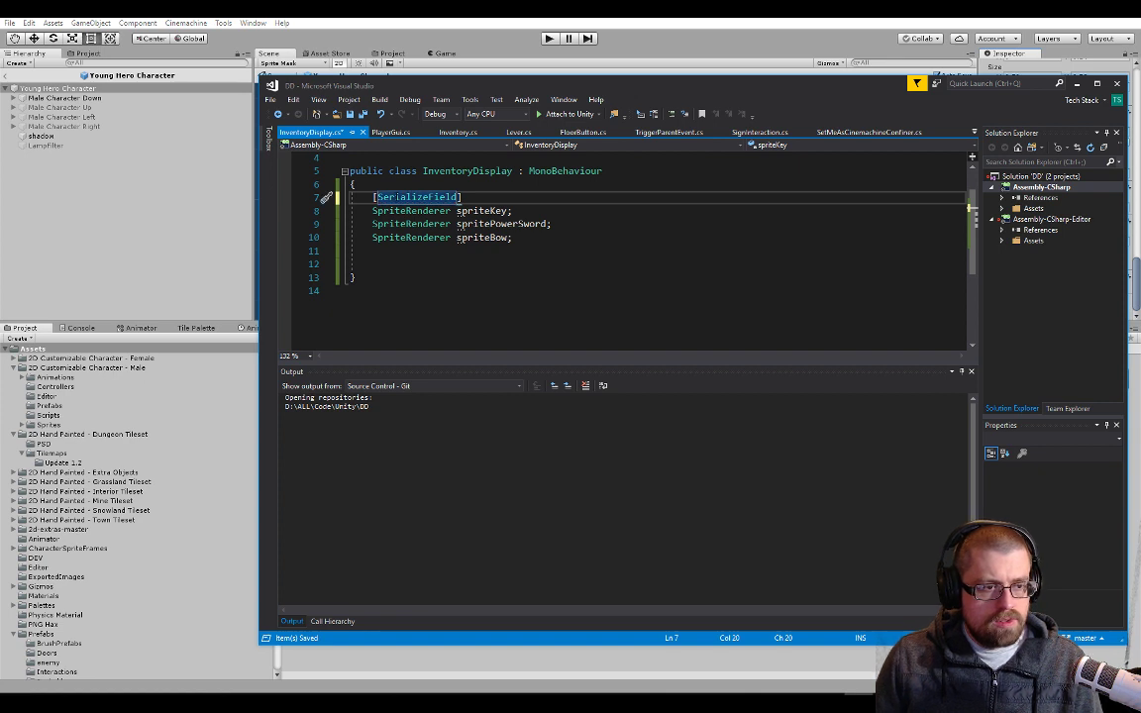
key("ctrl+z")
key("ctrl+z")
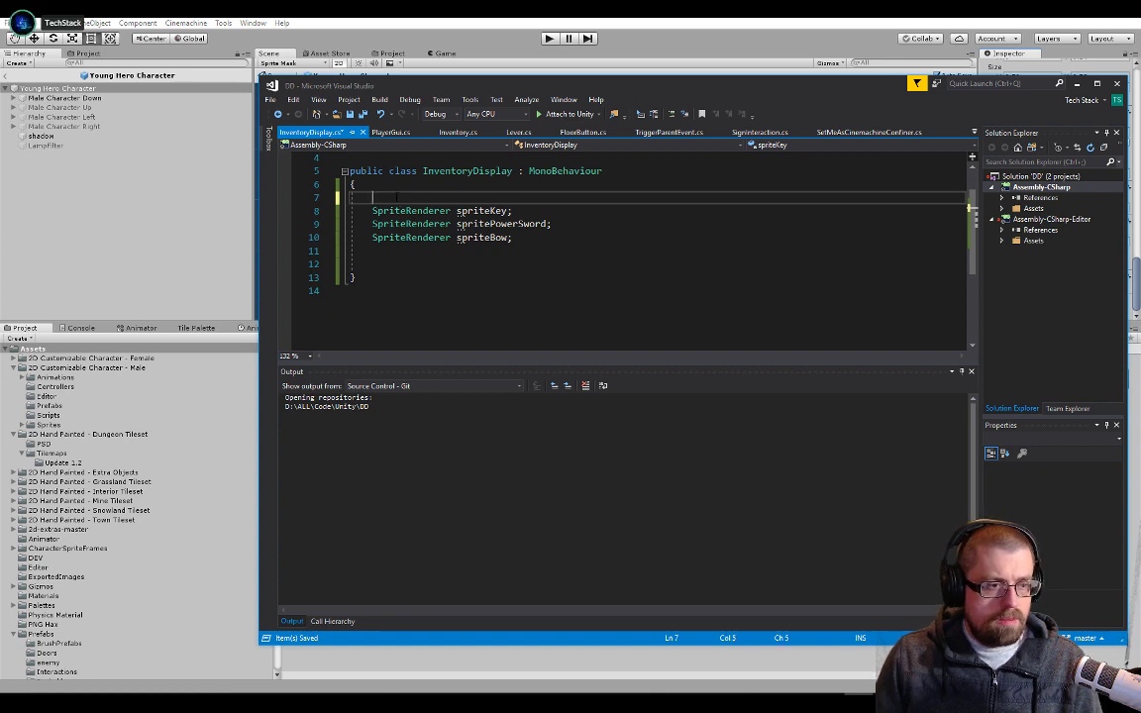
Make the spriteKey, spritePowerSword and spriteBow fields public in the InventoryDisplay class and save the script
key("Down")
type("public")
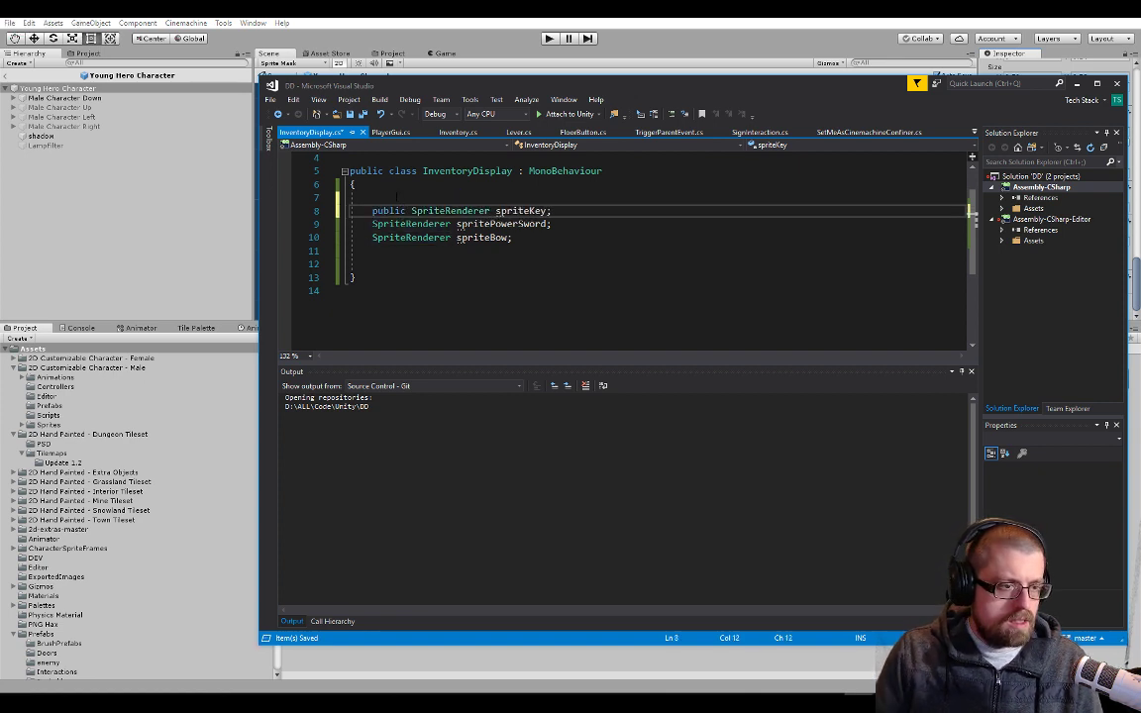
key("Down")
key("Home")
type("public")
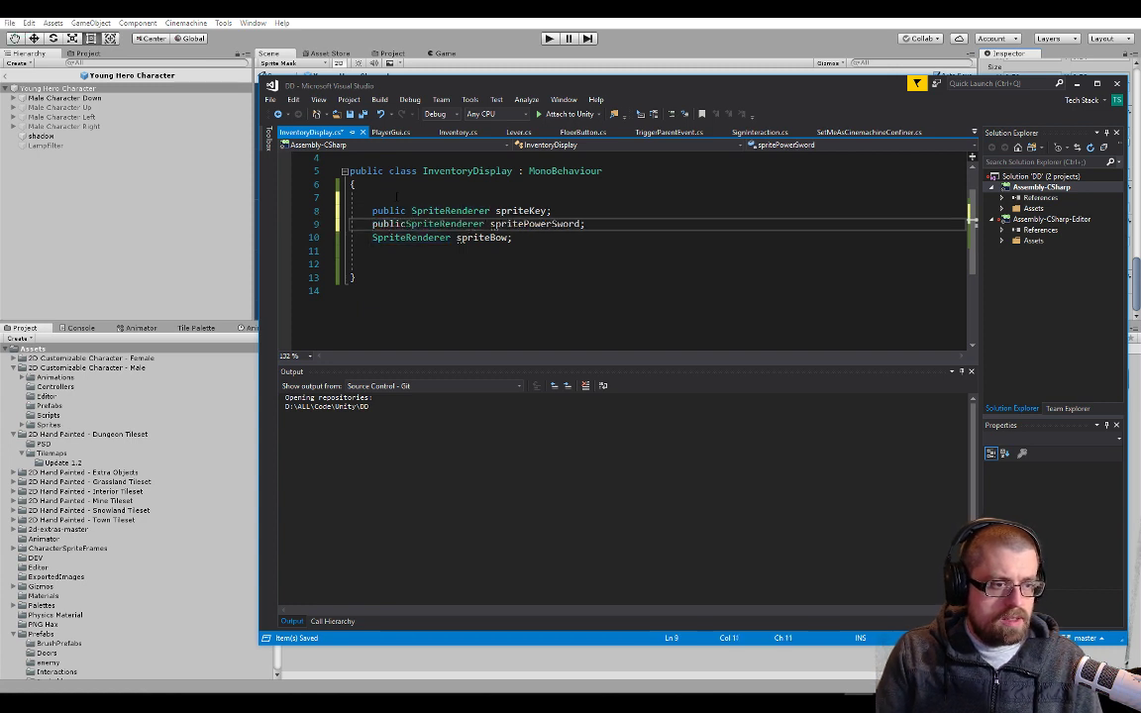
key("Down")
key("Home")
type("public")
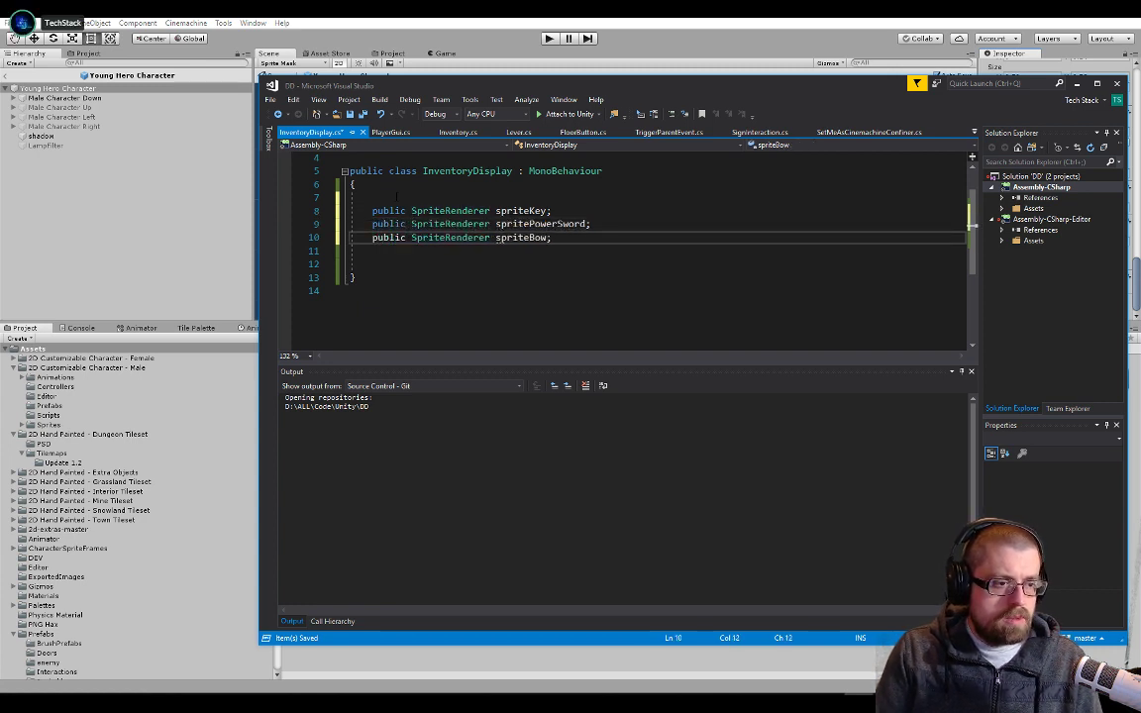
key("Up")
key("Up")
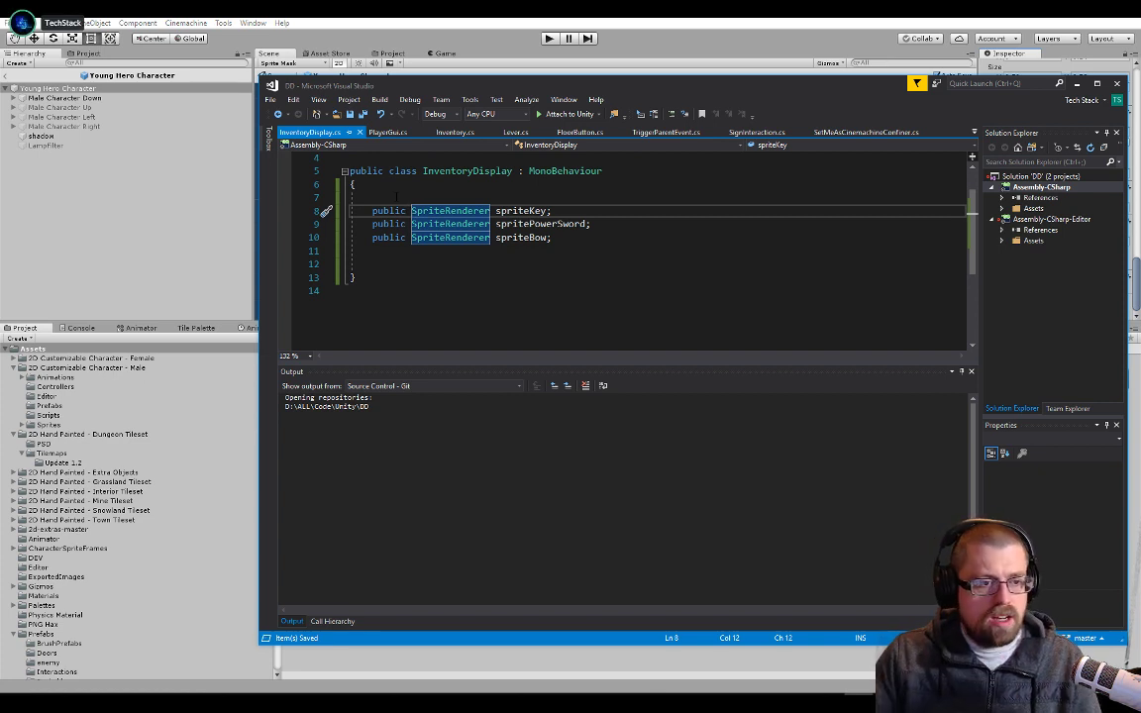
Move the code editor window lower so that the Unity scene and the prefab's component settings are uncovered
key("Up")
key("Up")
key("Down")
scroll(338, 185, "up", 1)
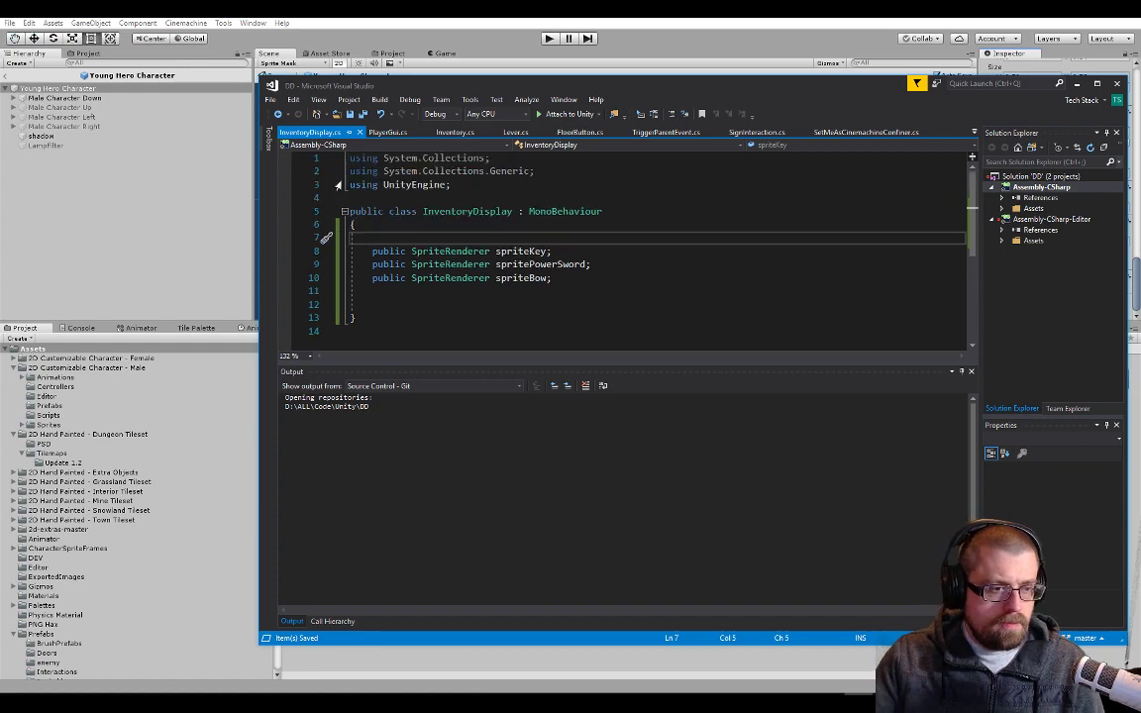
scroll(339, 185, "down", 1)
scroll(899, 181, "up", 1)
left_click_drag(705, 88, 803, 352)
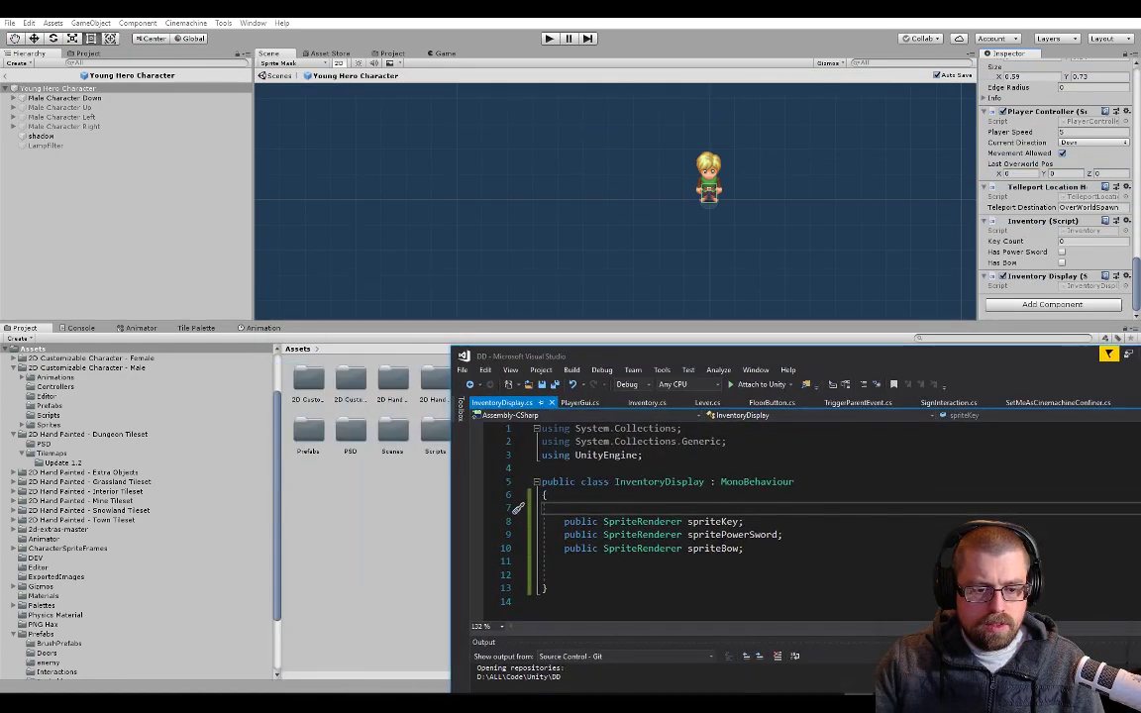
double_click(713, 521)
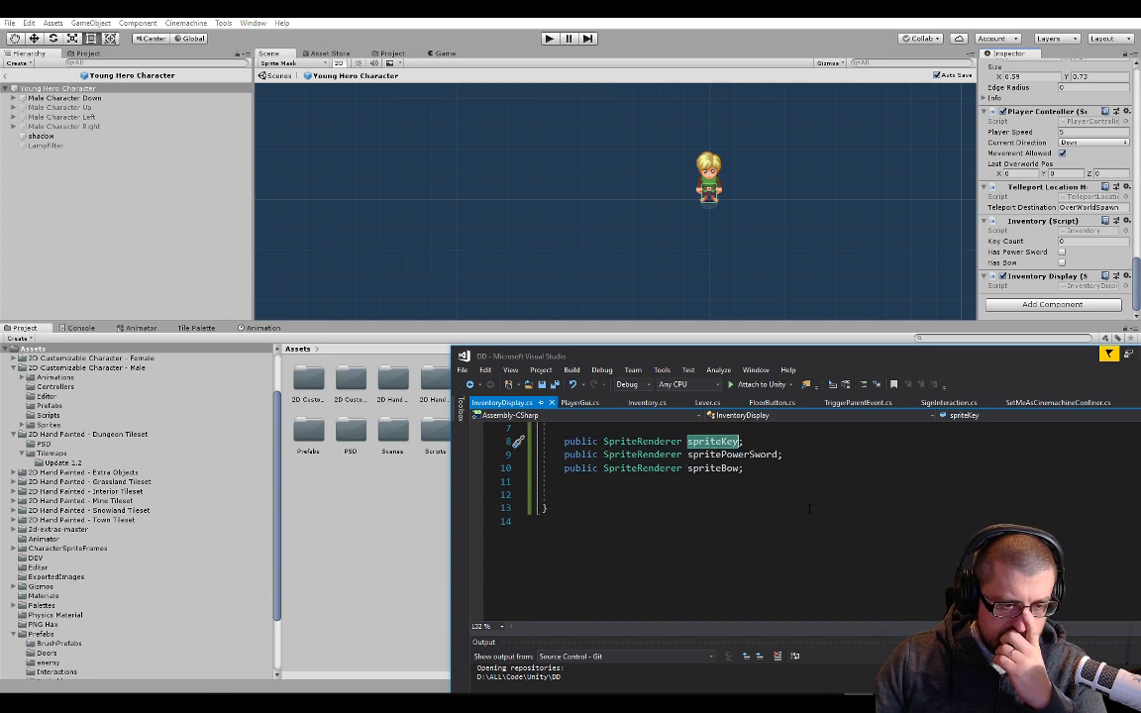
left_click(717, 575)
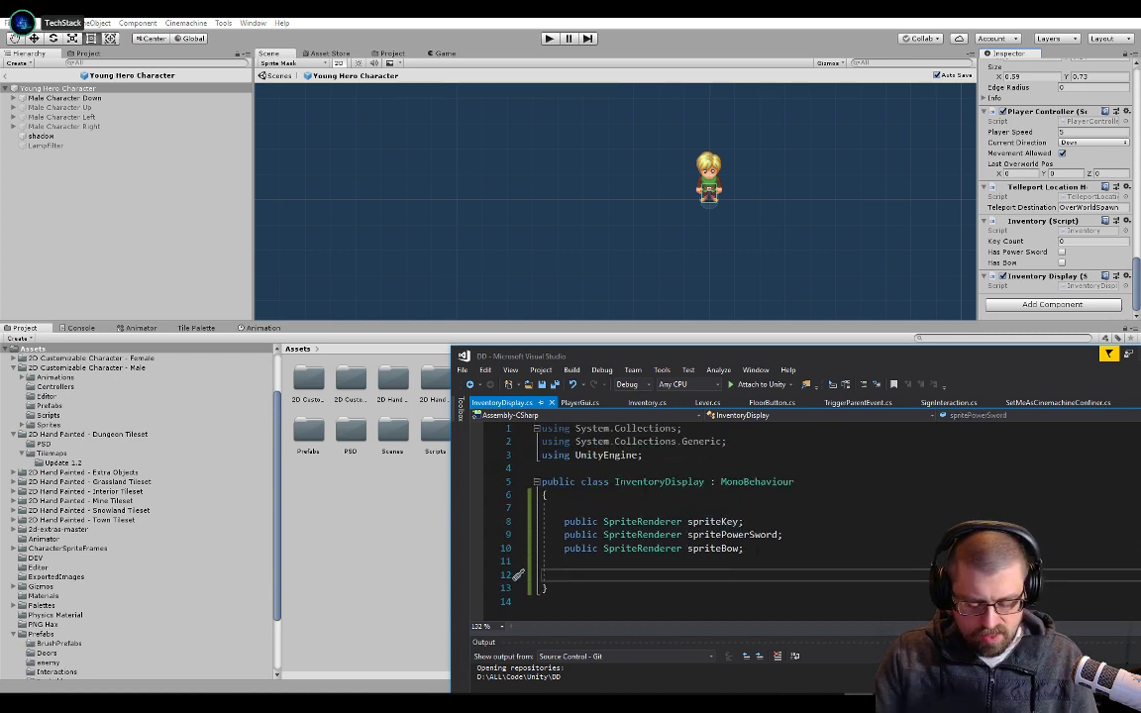
type("getsprite")
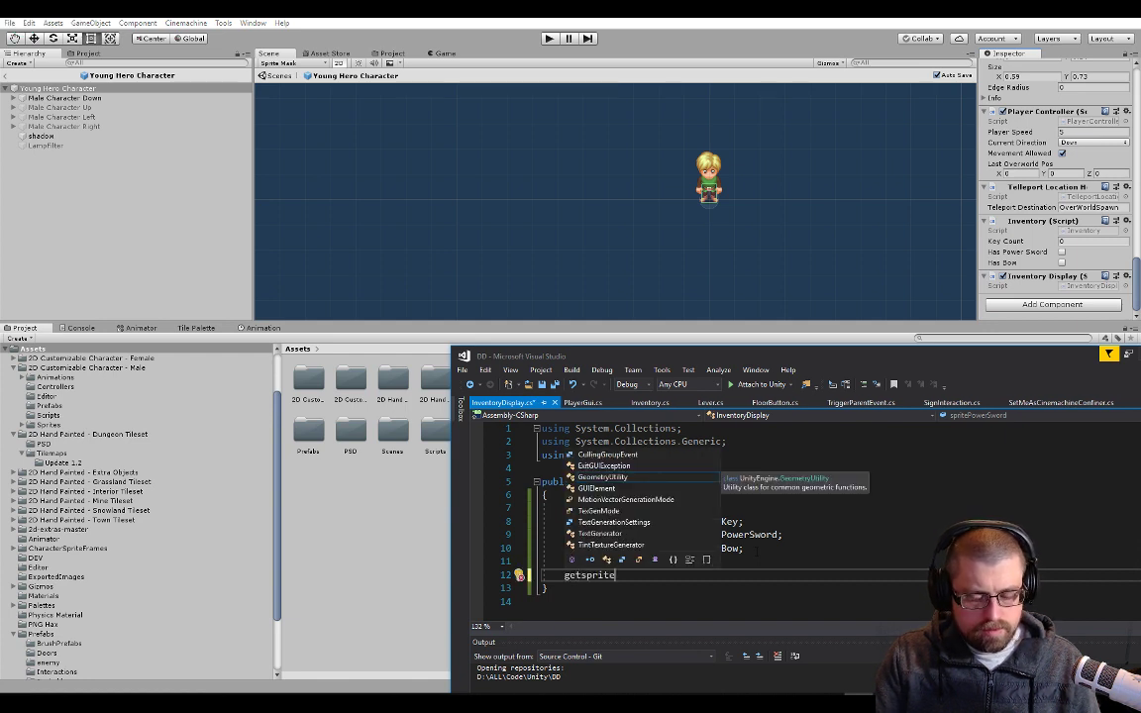
key("shift+Home")
key("BackSpace")
key("Escape")
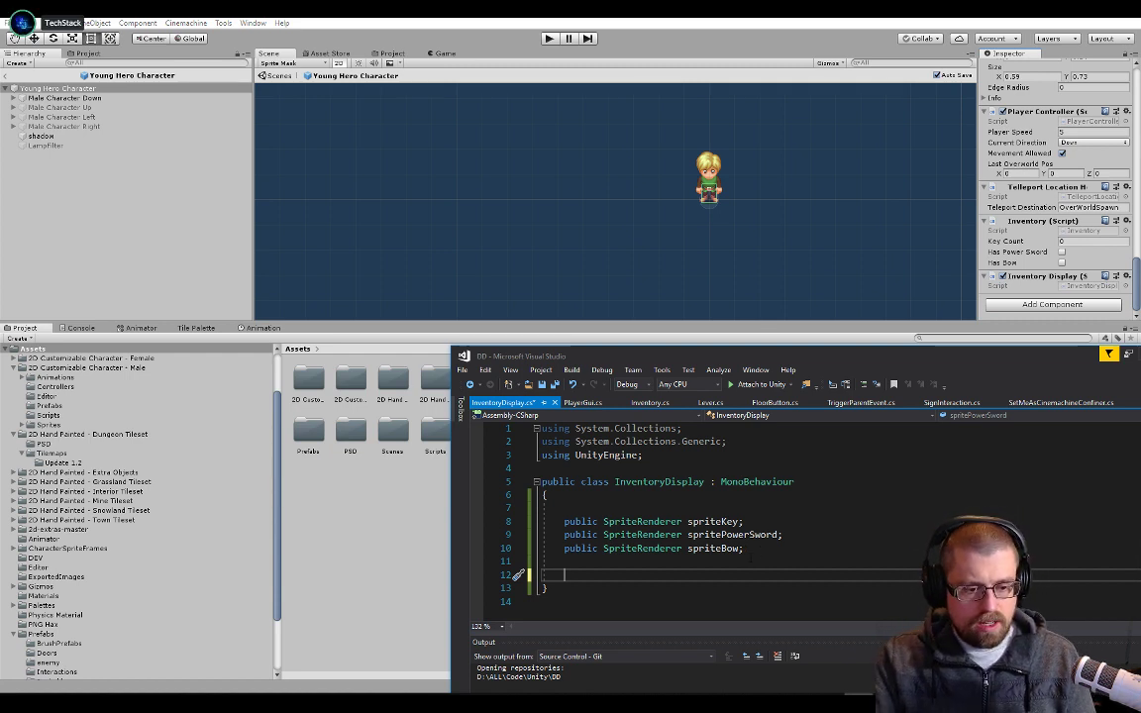
Begin a public SpriteRenderer method declaration named GetSpriteForInventory below the three sprite fields
type("public s")
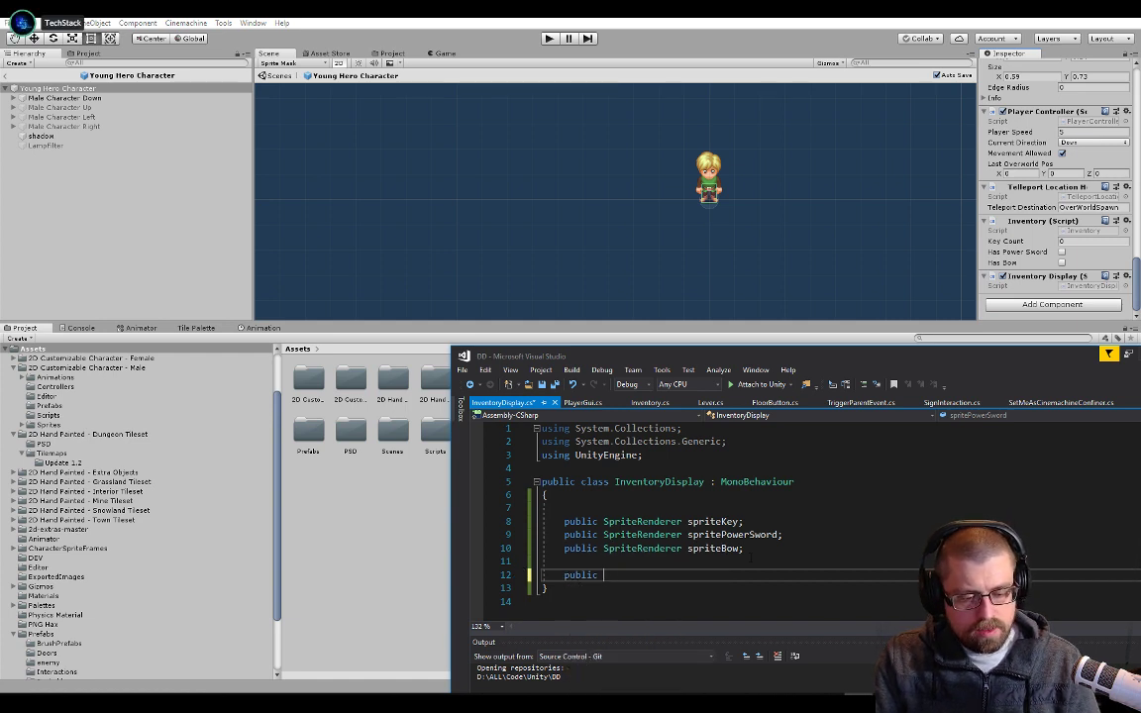
type("pri")
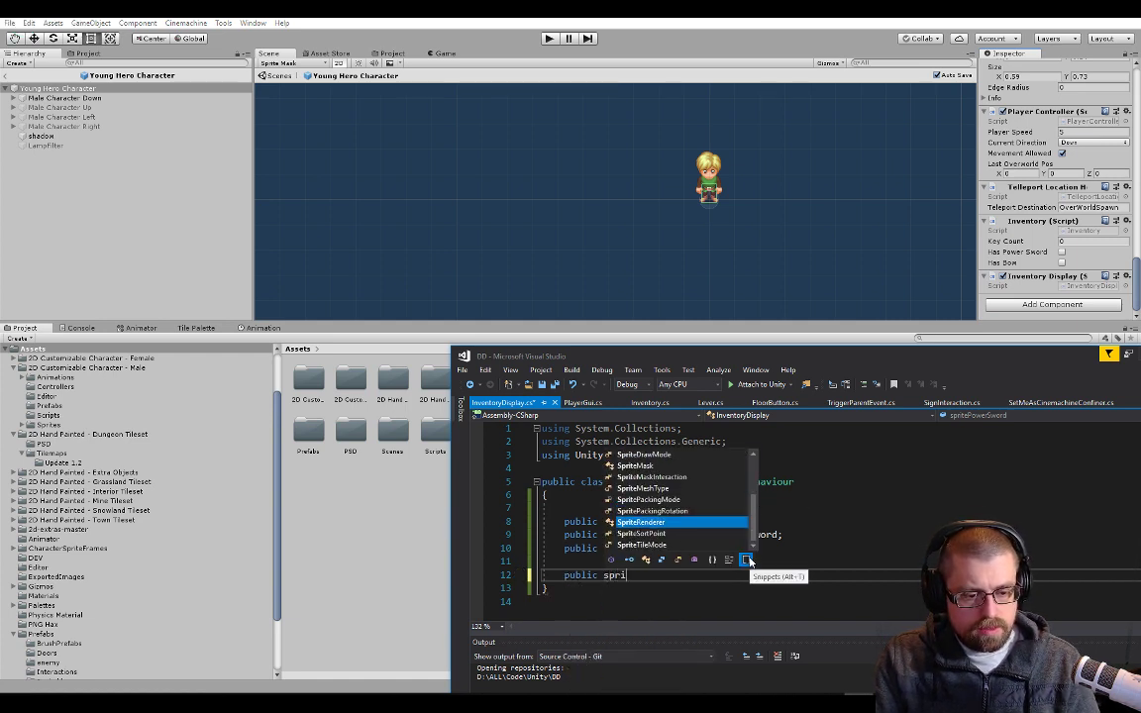
key("Tab")
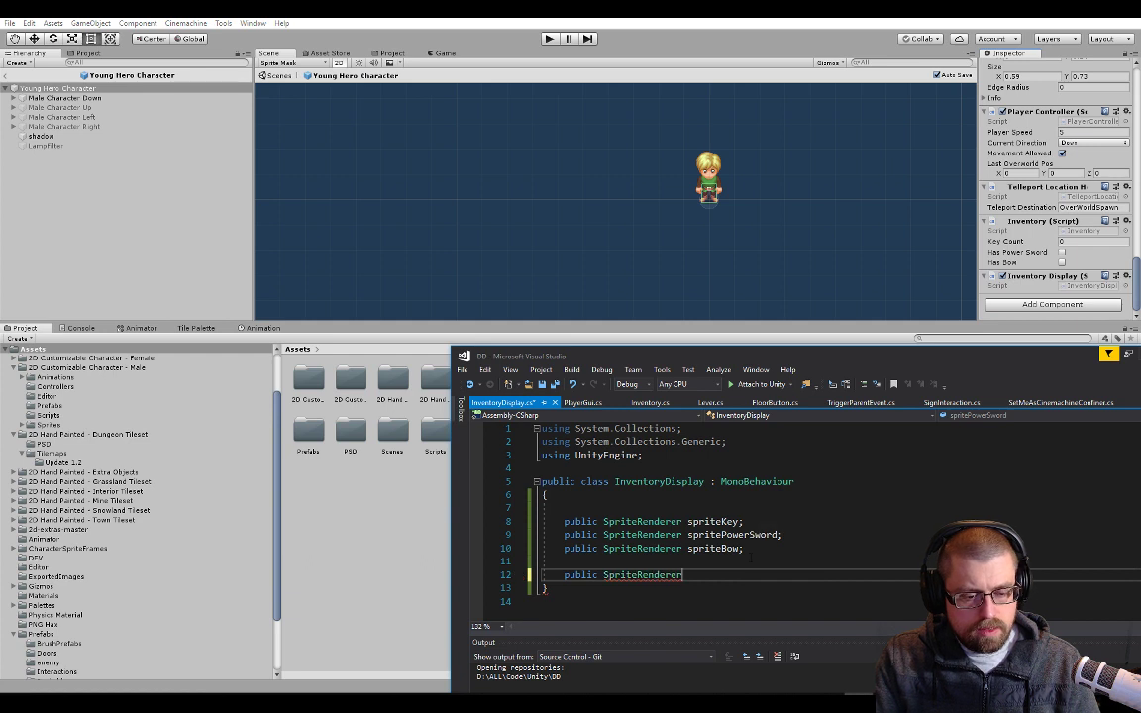
type("G")
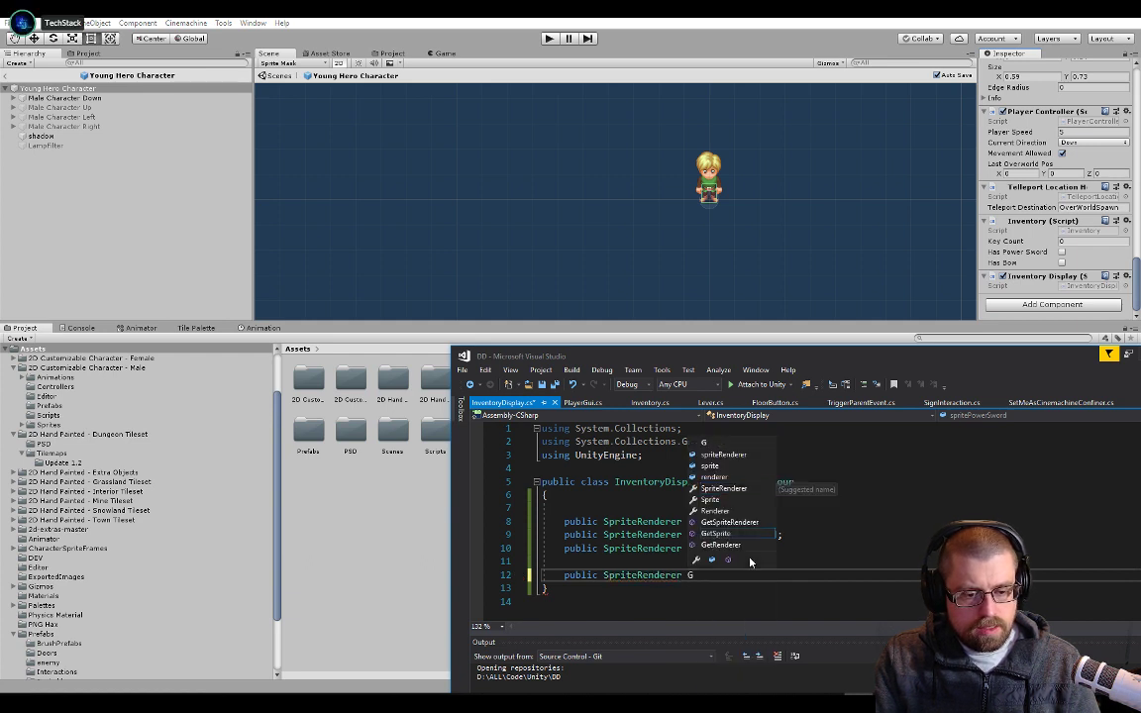
type("etsprite")
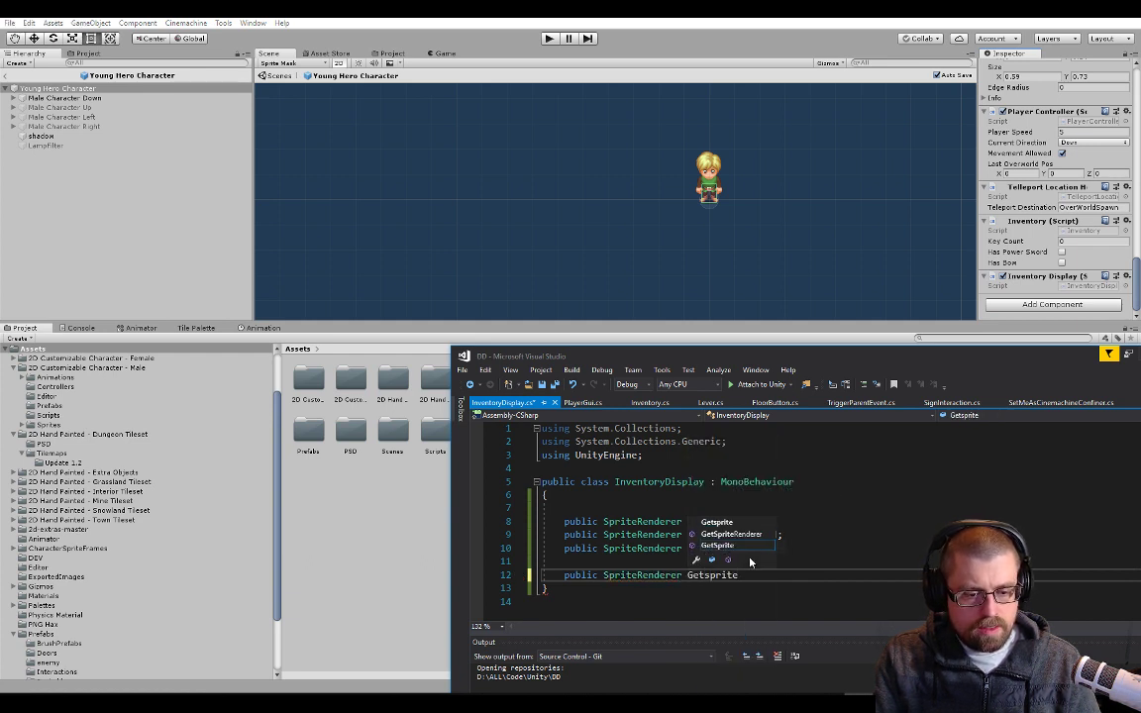
key("Down")
key("Down")
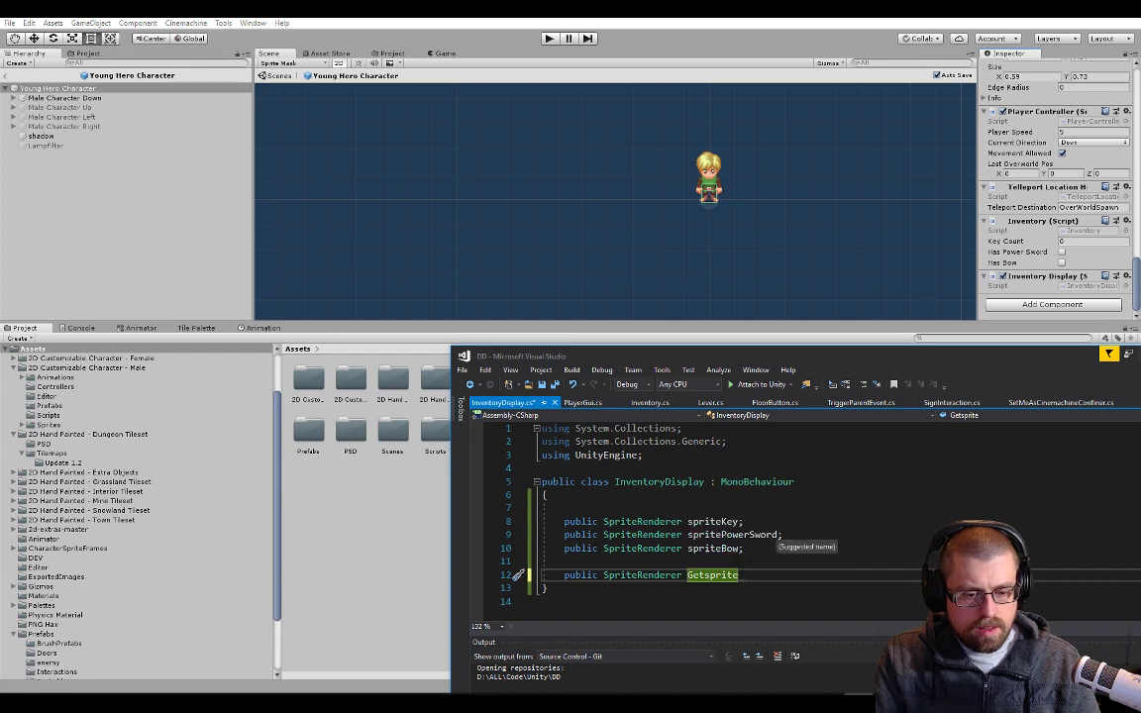
type("For")
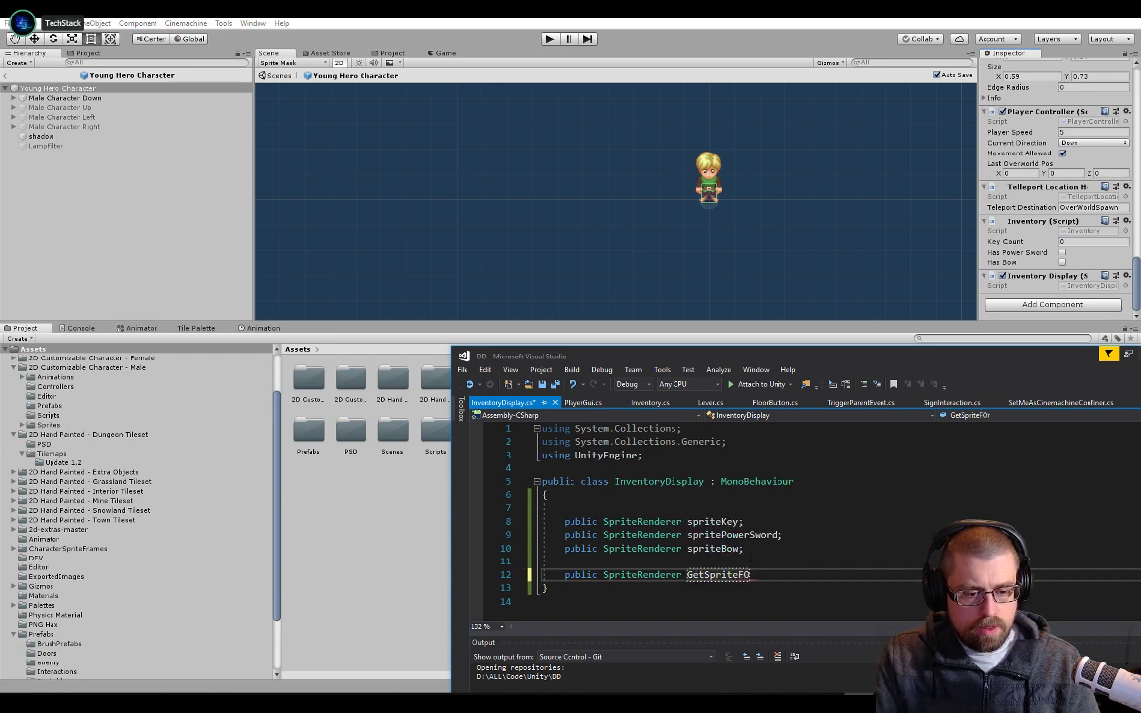
type("r")
type("Inventory*(")
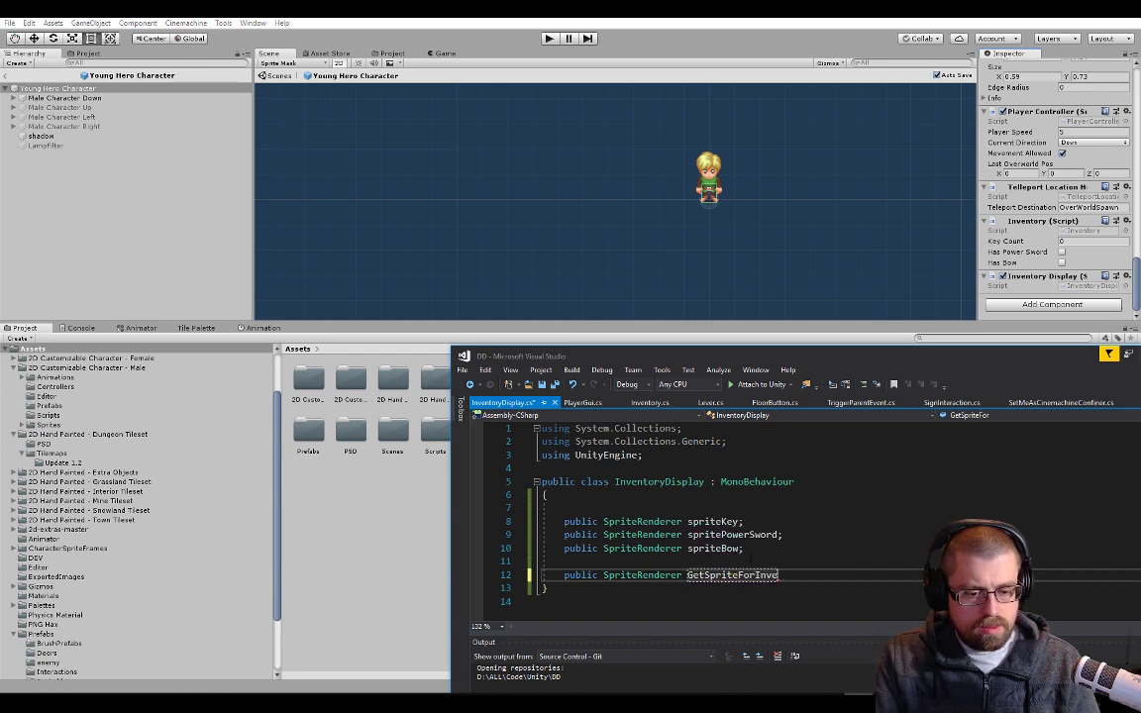
key("BackSpace")
key("BackSpace")
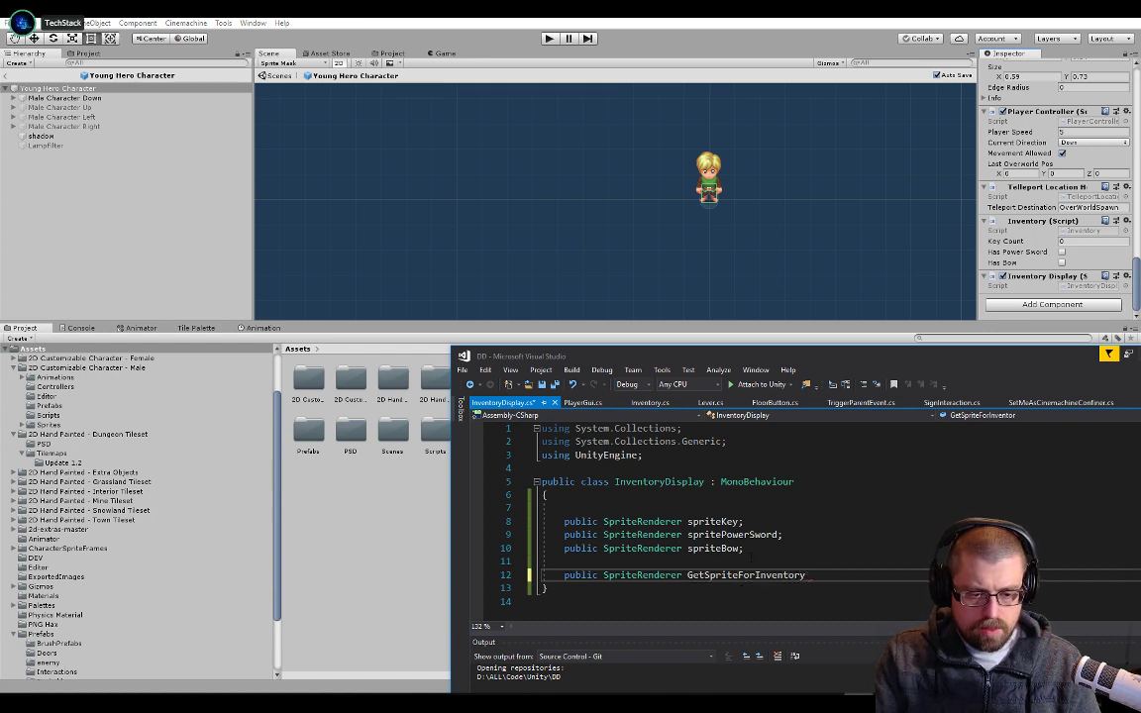
Give GetSpriteForInventory an empty parameter list and a multi-line body with an indented closing brace, and save the script
type("() {")
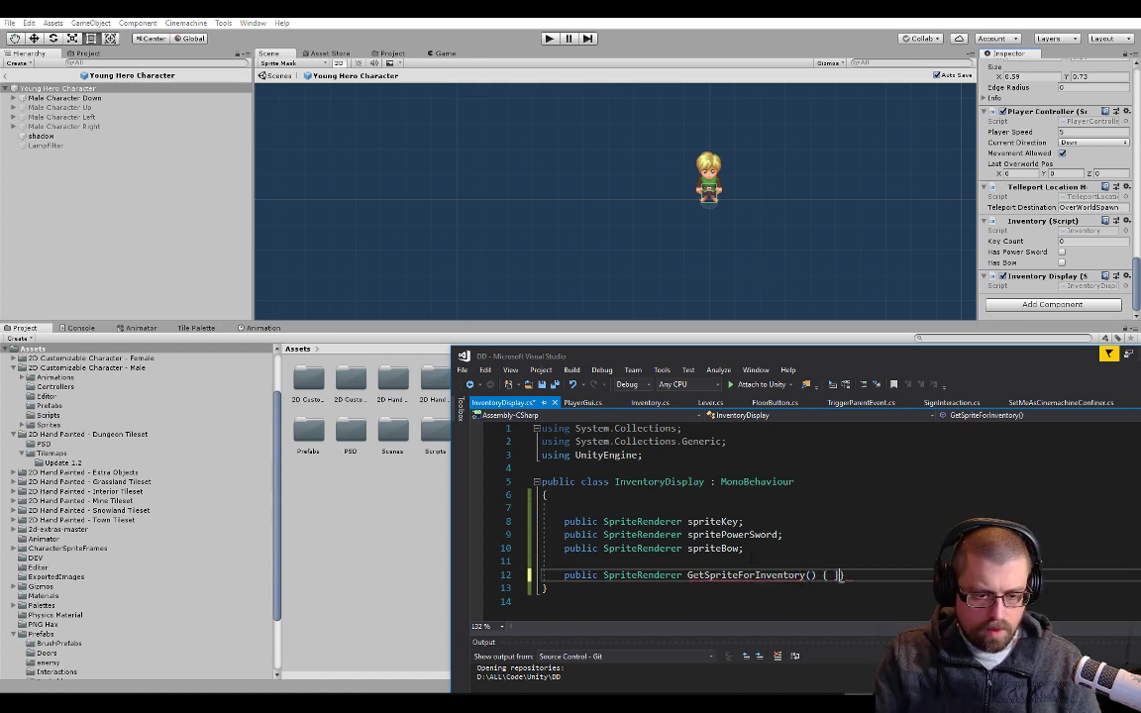
key("Delete")
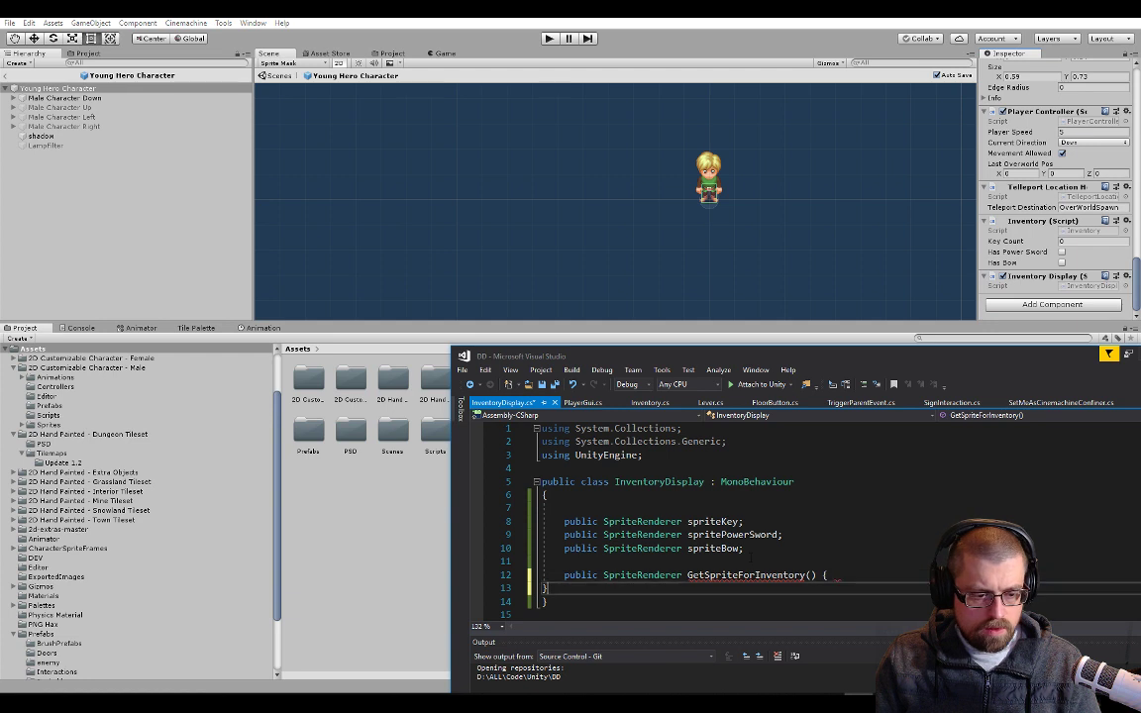
key("Home")
key("Tab")
key("Up")
key("End")
key("Return")
key("Return")
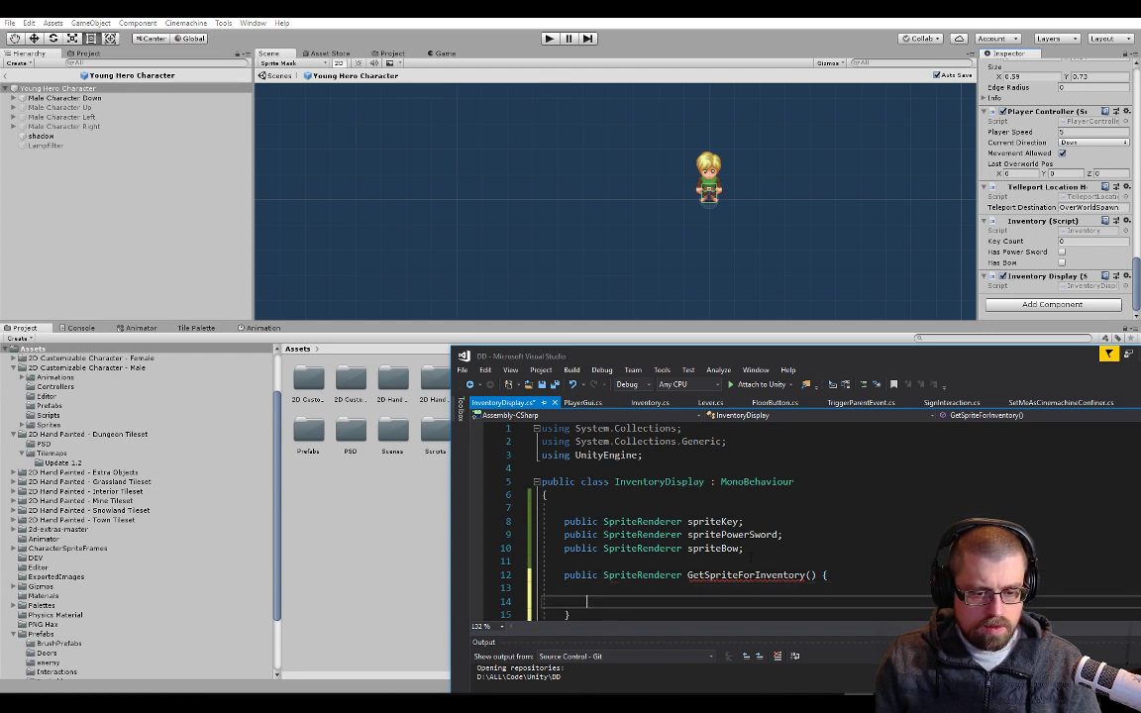
key("Up")
key("ctrl+s")
Return spriteKey from the GetSpriteForInventory method body
scroll(802, 594, "down", 2)
type("re")
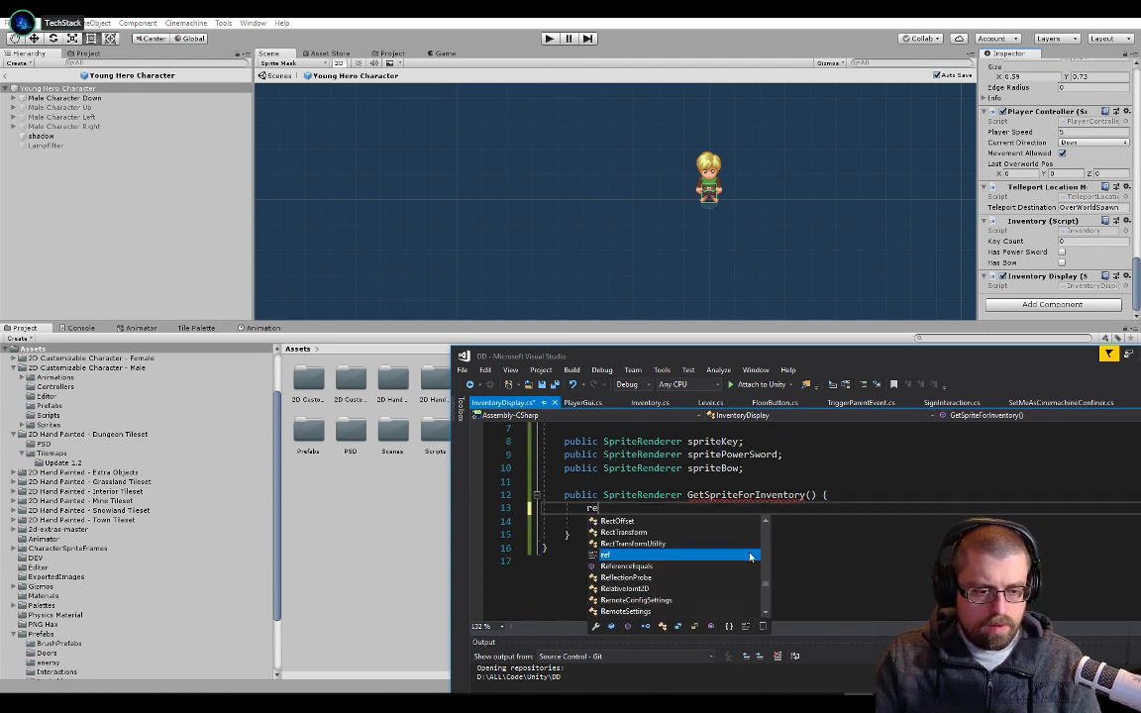
type("t")
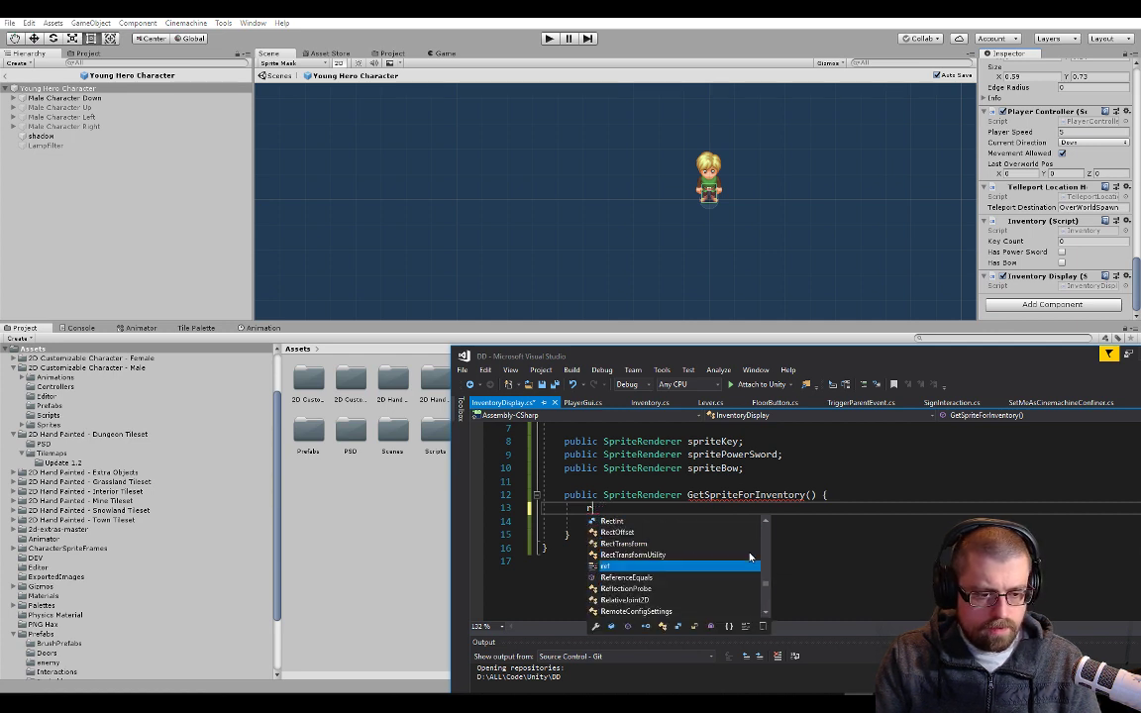
type("urn")
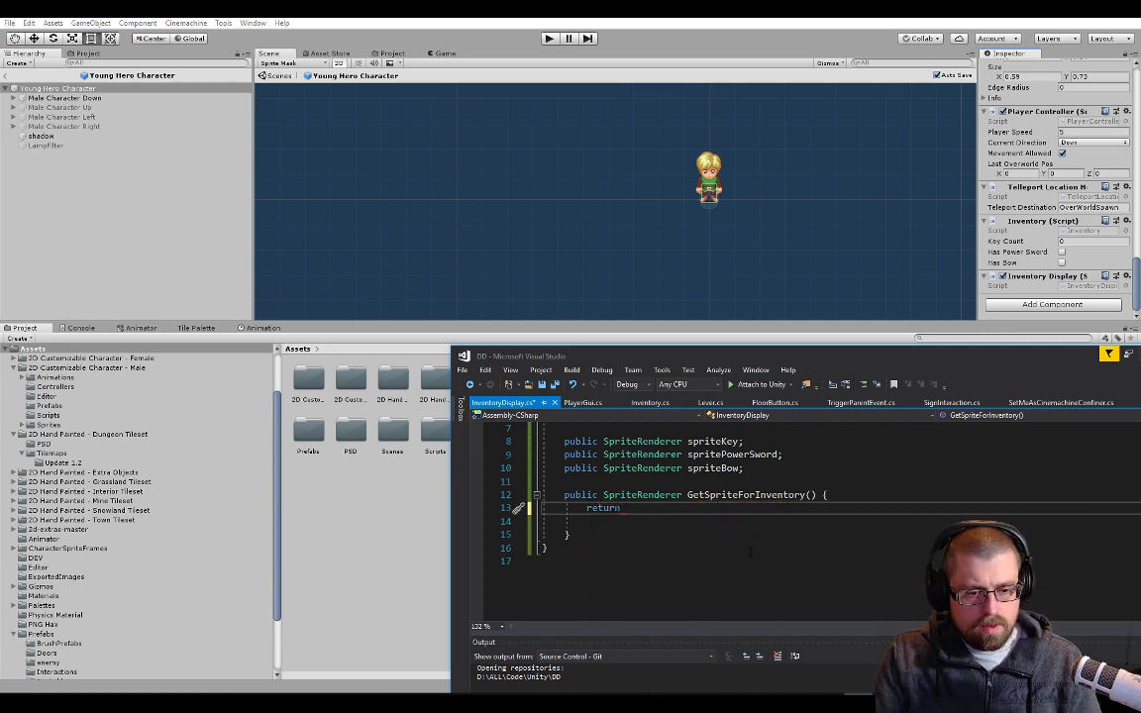
type(" spriteKey;")
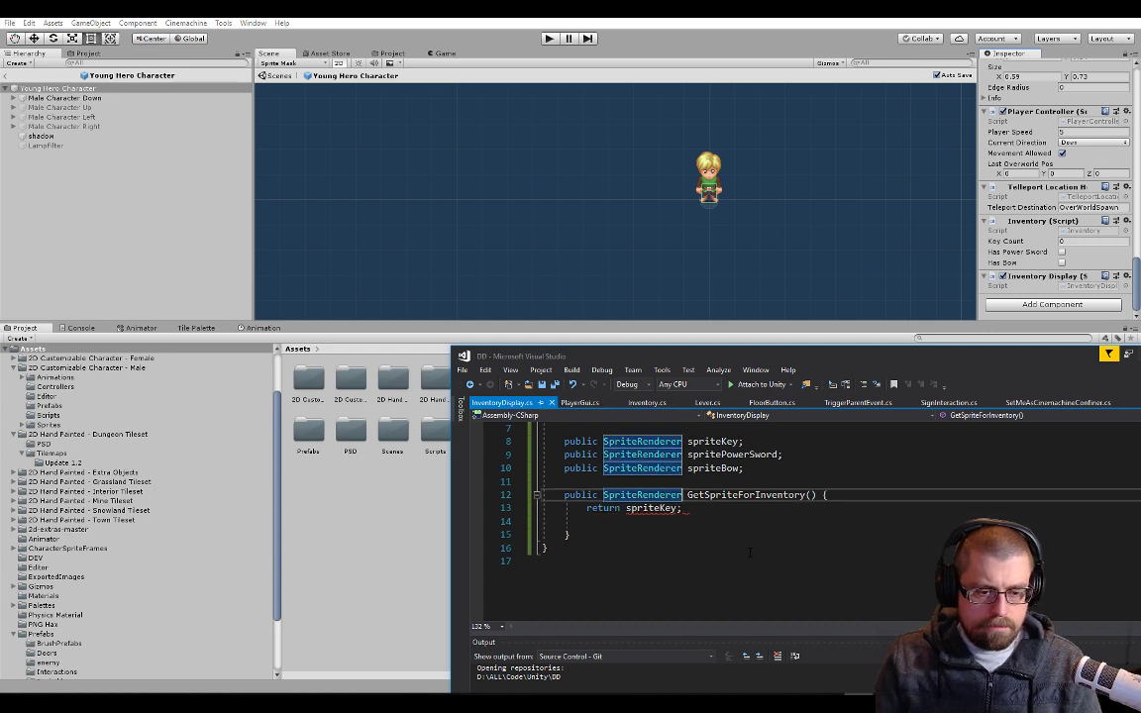
Insert several blank lines above the return statement in GetSpriteForInventory and begin an if statement there
key("Home")
key("Return")
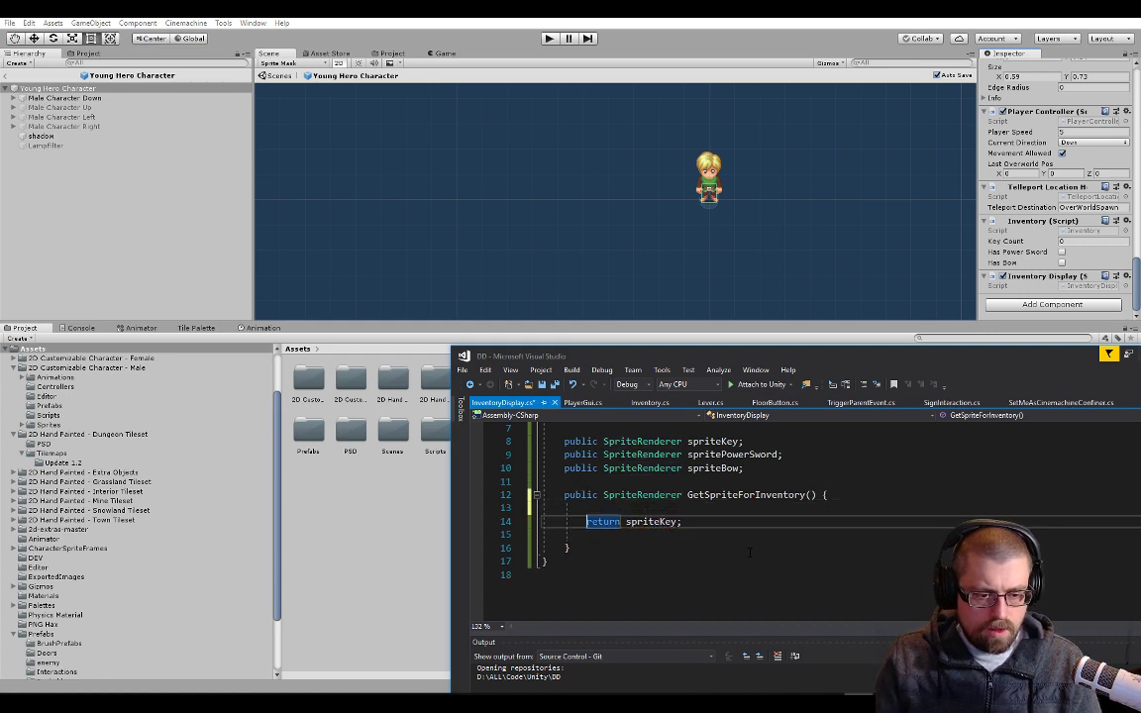
key("Up")
key("Return")
key("Return")
key("Return")
key("Return")
key("Up")
key("Up")
key("Up")
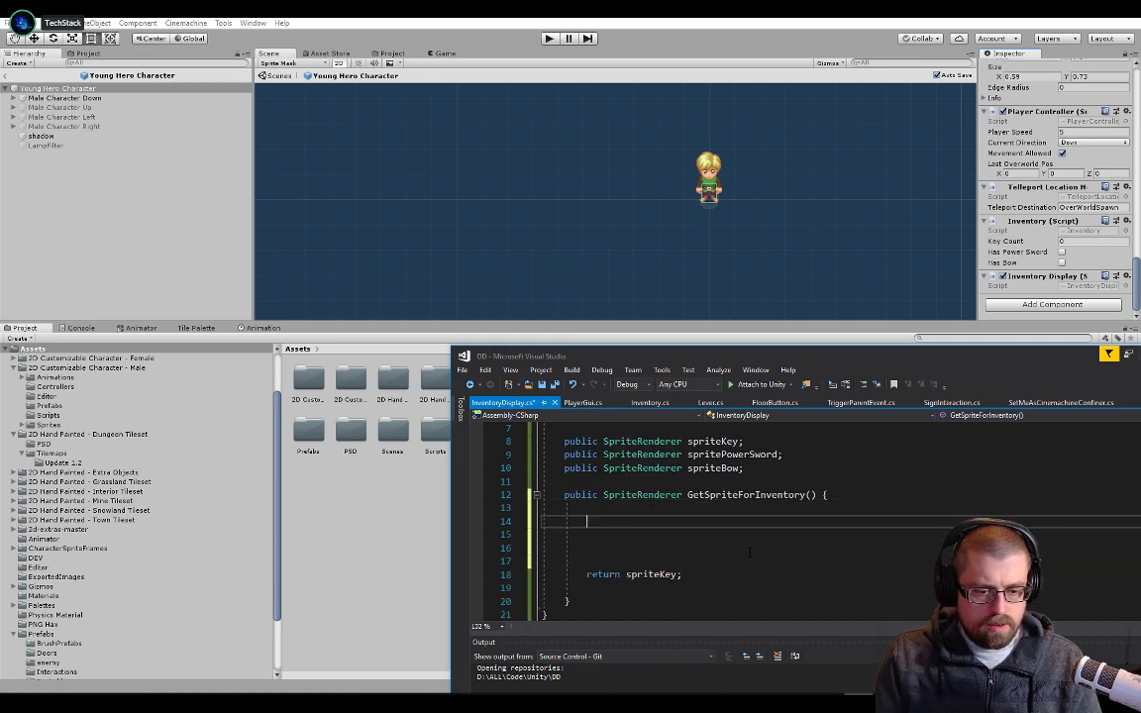
type("if Sprite")
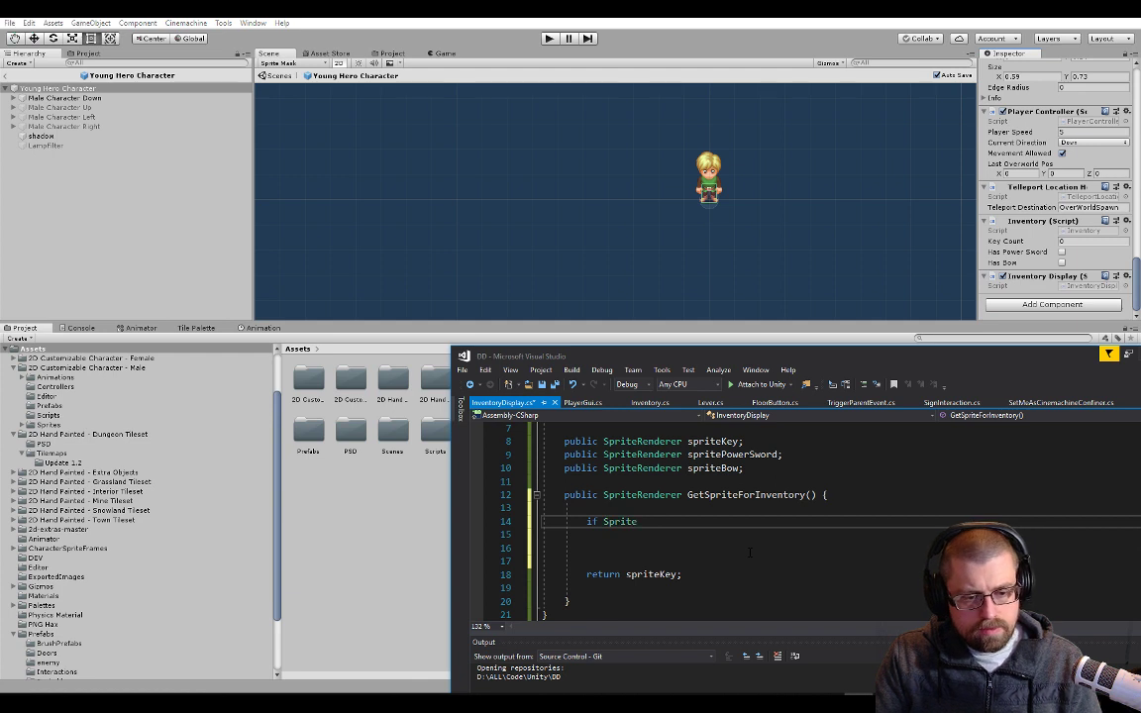
key("BackSpace")
type("sp")
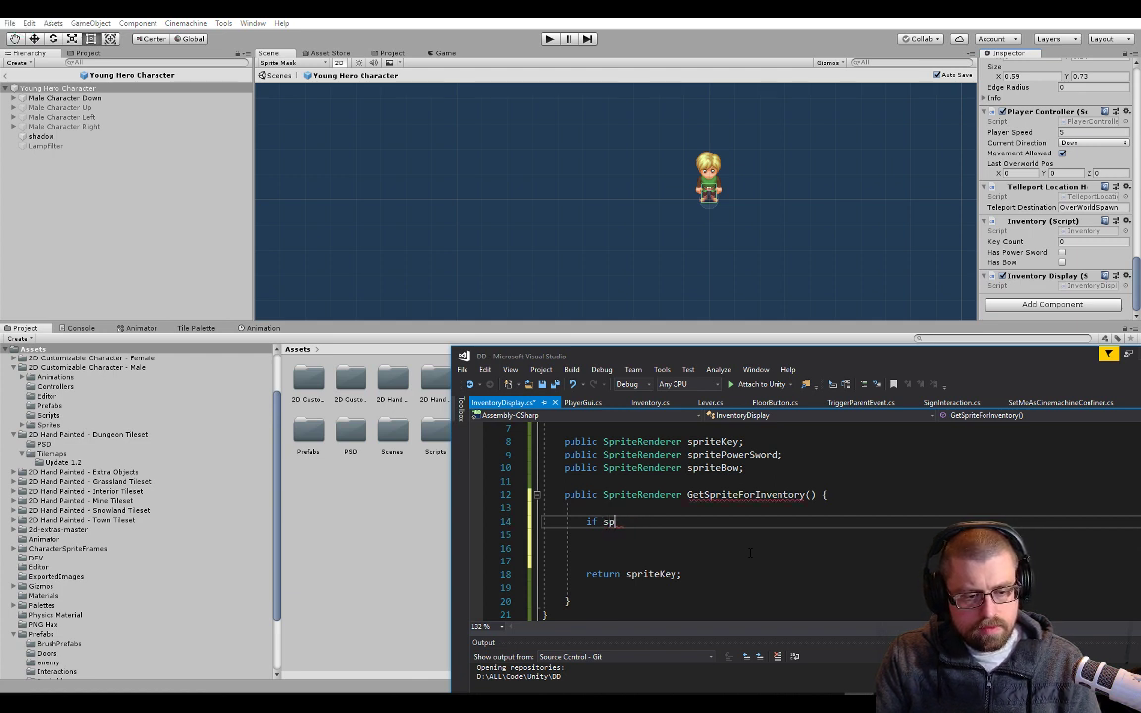
key("BackSpace")
key("BackSpace")
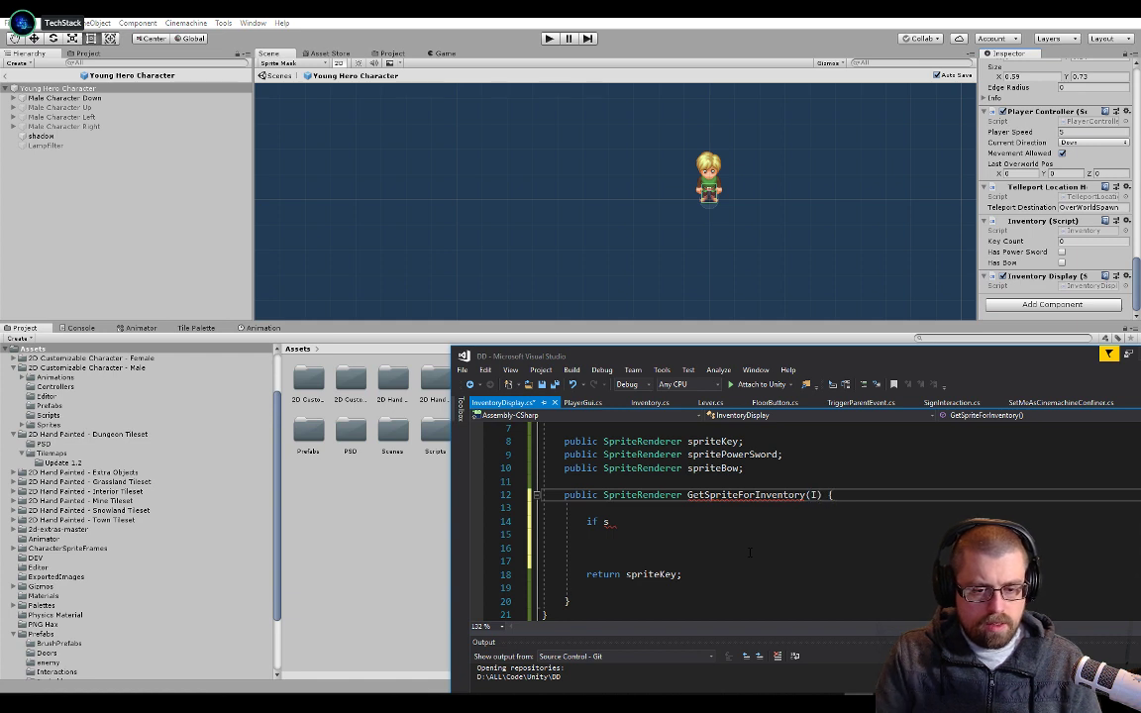
Give GetSpriteForInventory a parameter of type Inventory named inInventory and save the script
type("Inventory in")
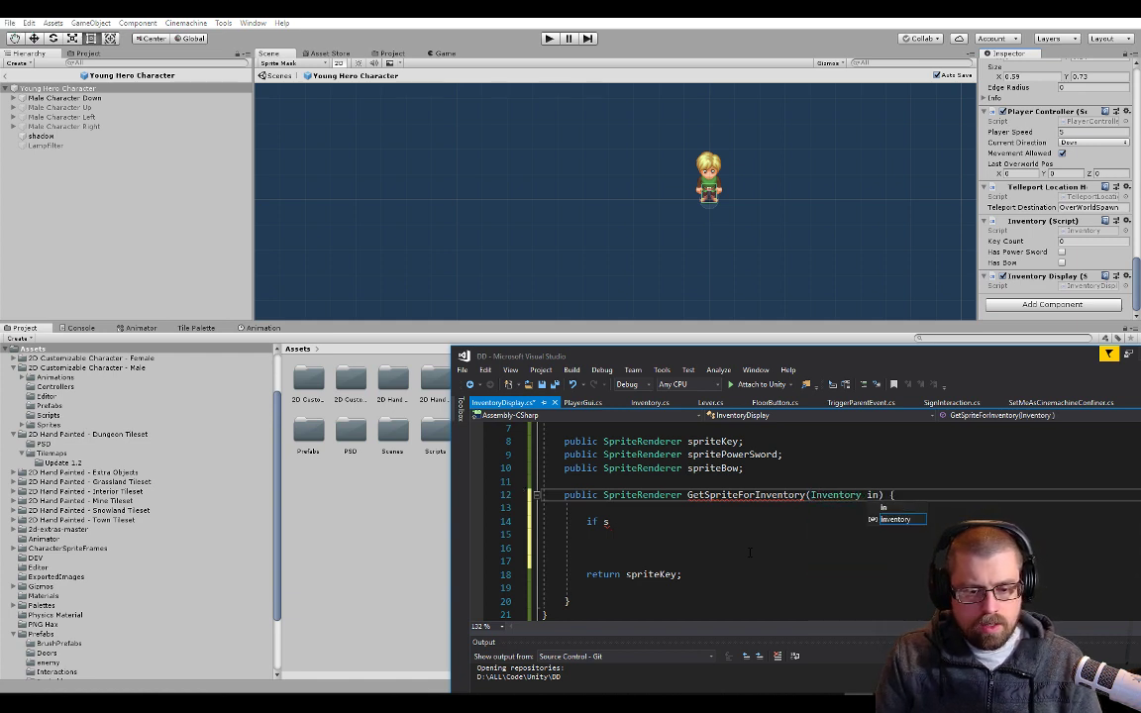
type("Inventory")
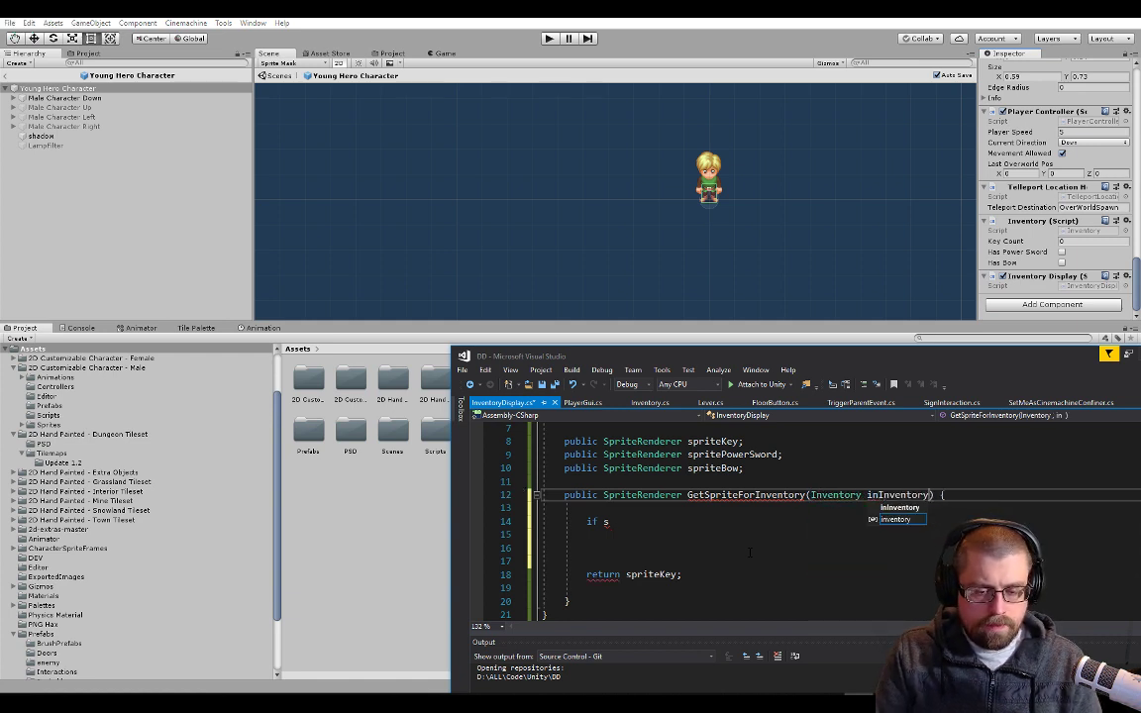
key("ctrl+s")
Complete the if statement with the condition inInventory.hasPowerSword and an empty braced block
key("Down")
key("Down")
type("if s")
key("BackSpace")
type("(inin")
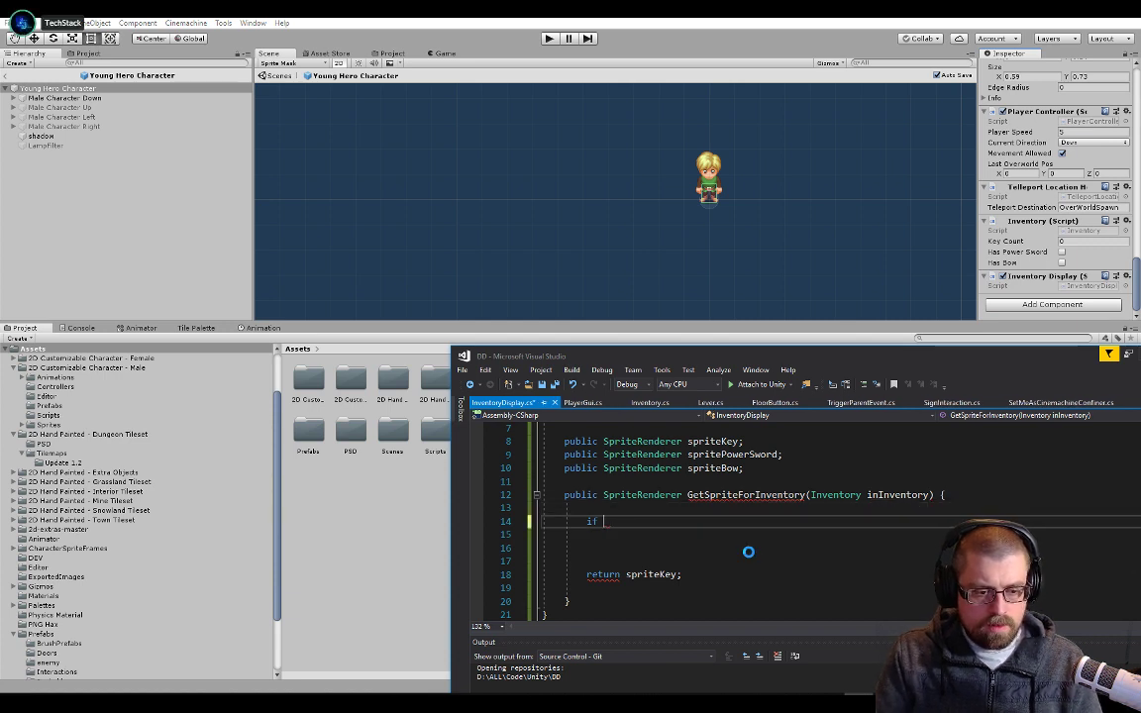
type("ventory")
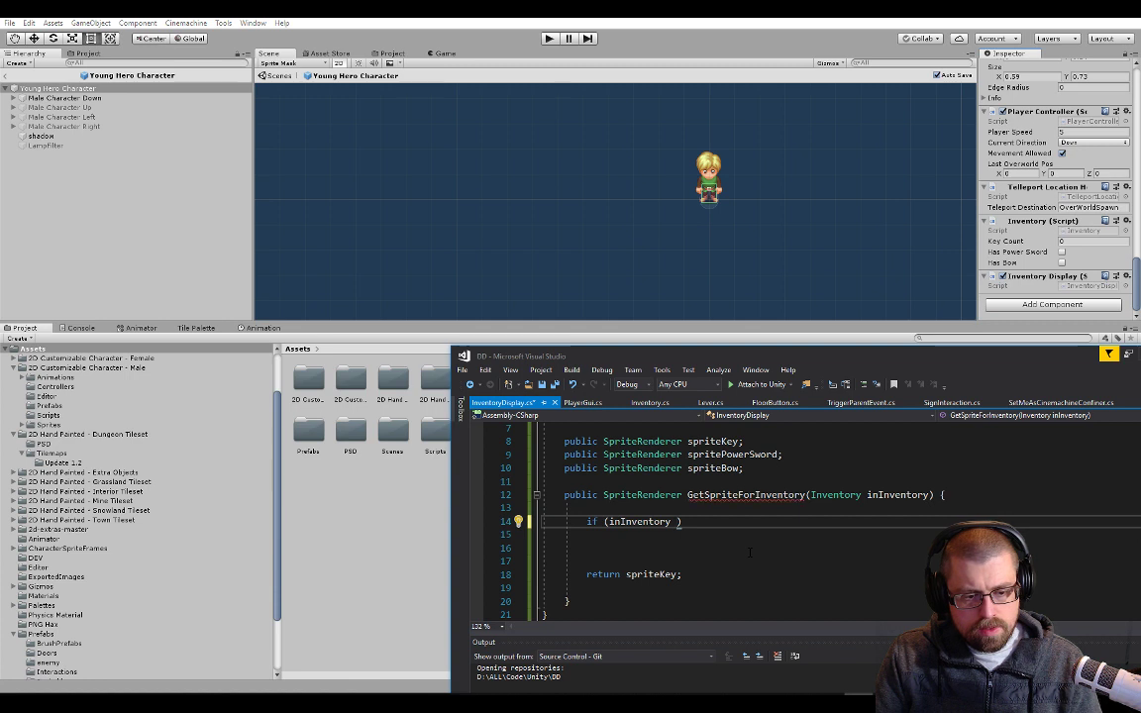
type(".has")
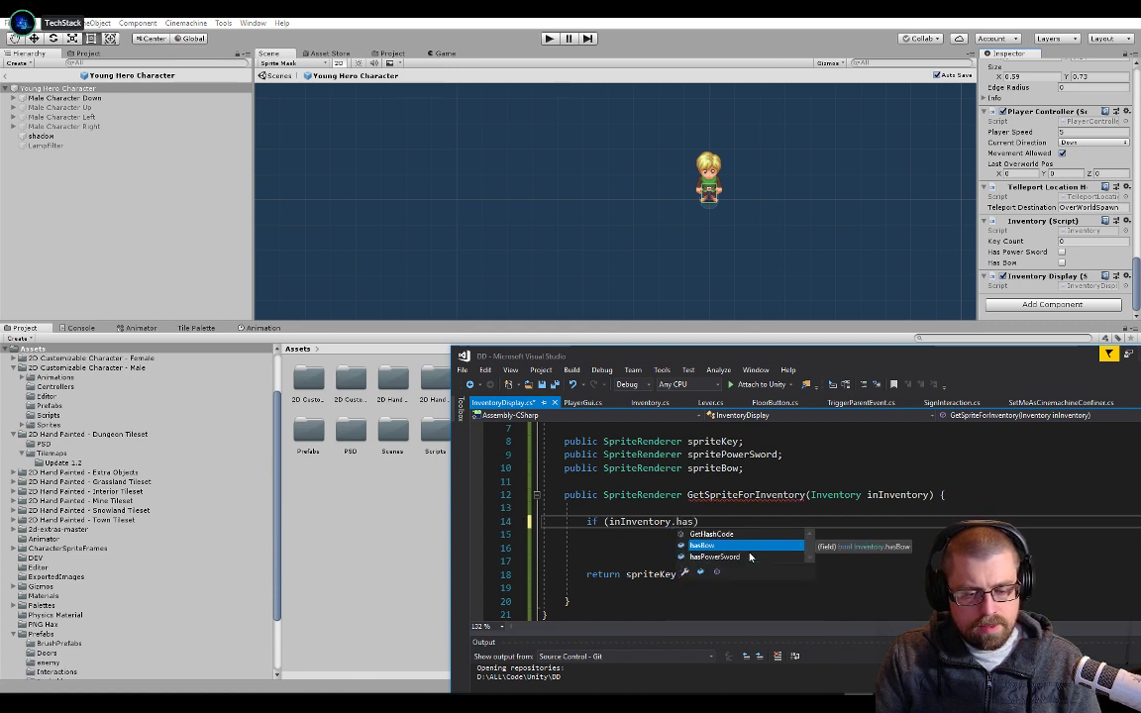
double_click(749, 555)
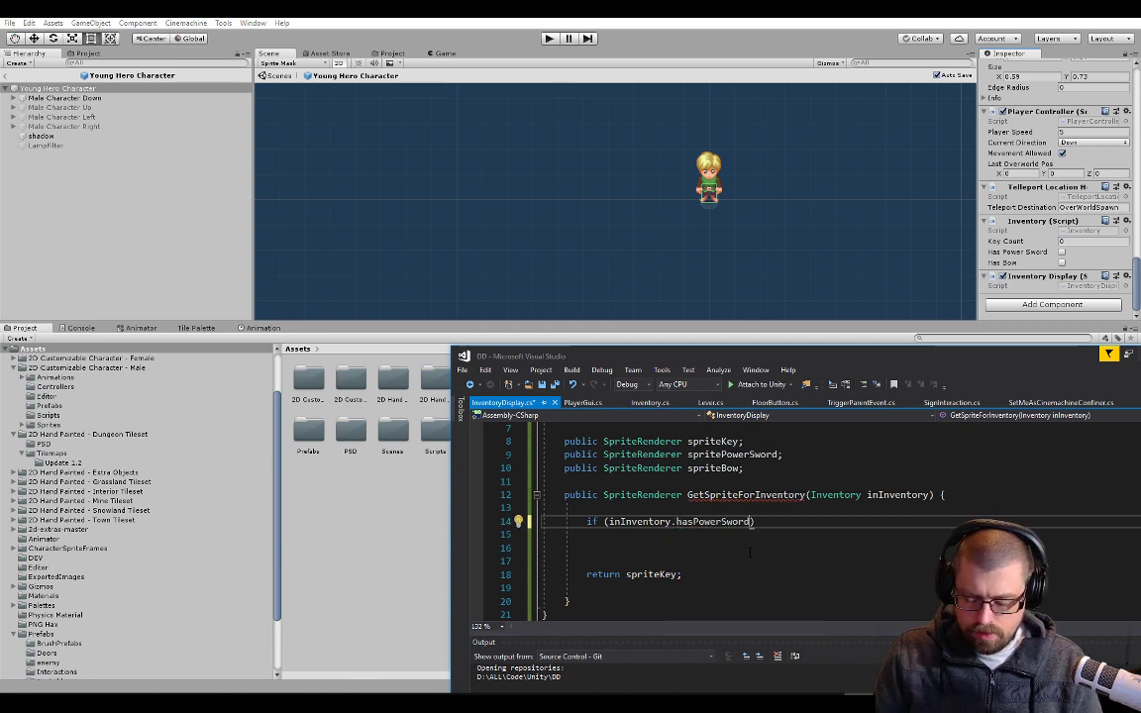
type(") {")
key("Return")
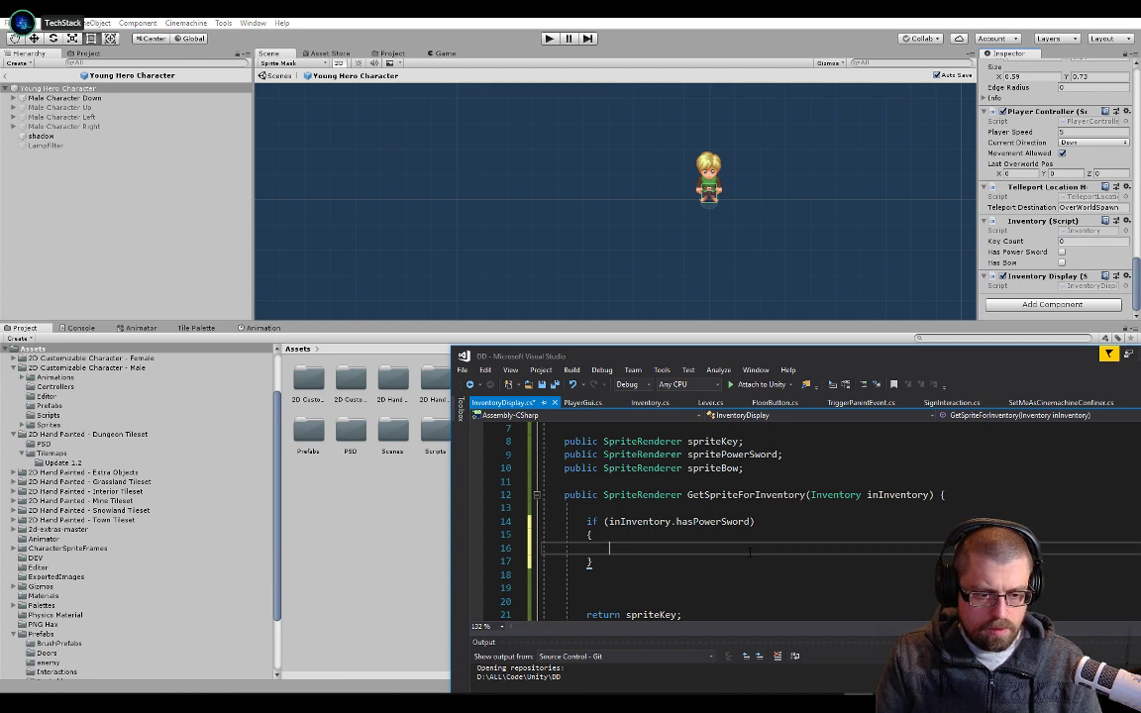
Return spritePowerSword inside the hasPowerSword block
type("reutrn")
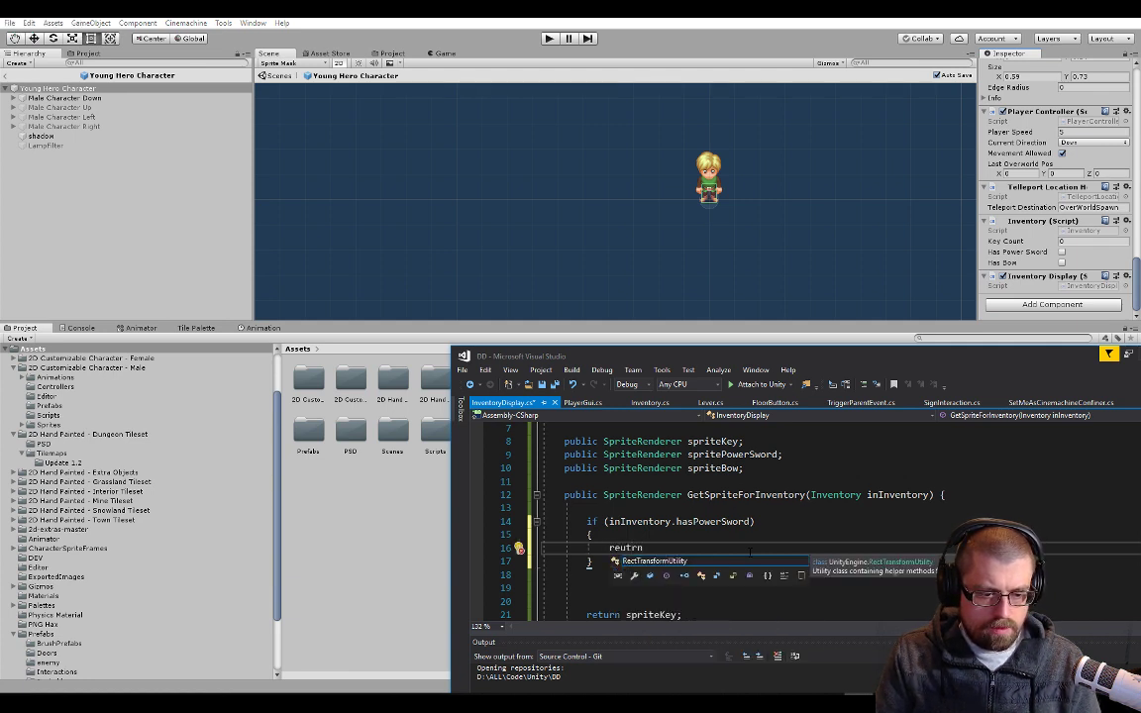
key("BackSpace")
key("BackSpace")
key("BackSpace")
type("r")
key("BackSpace")
key("BackSpace")
type("turn po")
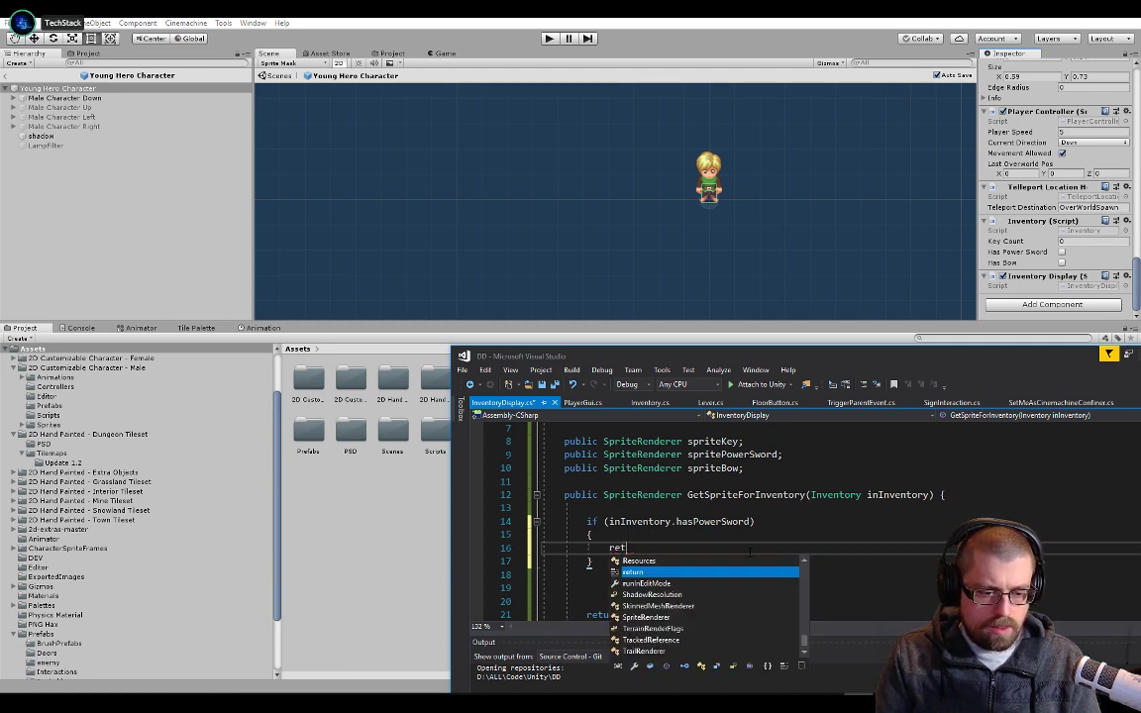
key("BackSpace")
key("BackSpace")
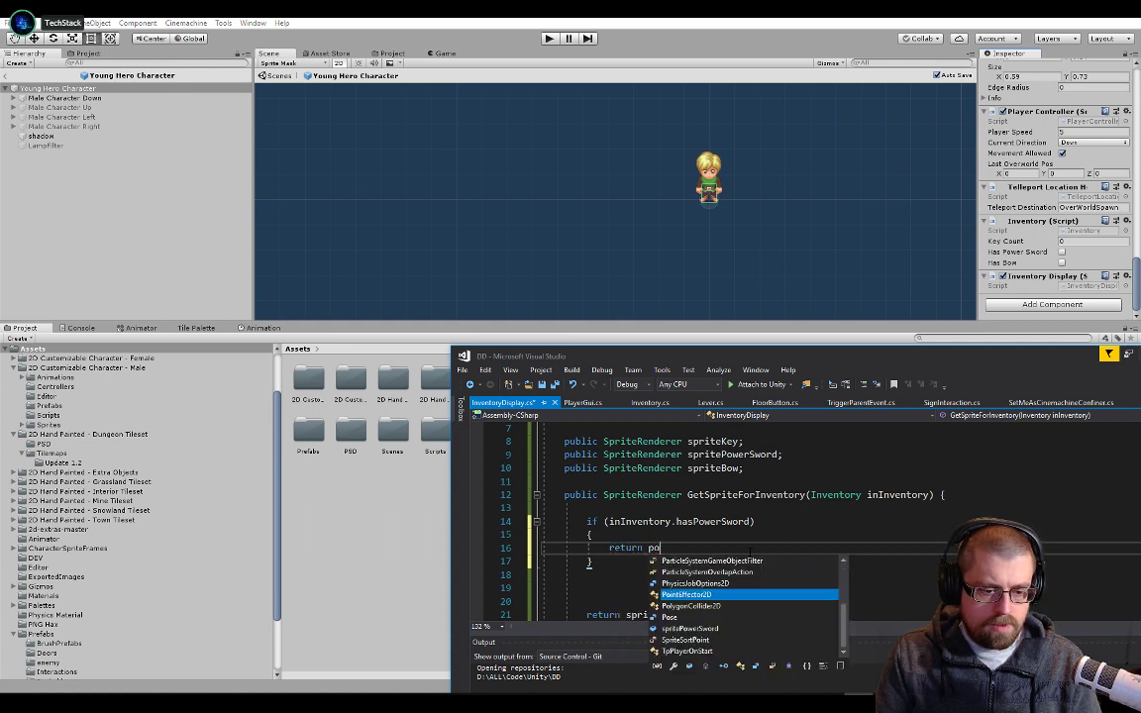
type("sprit")
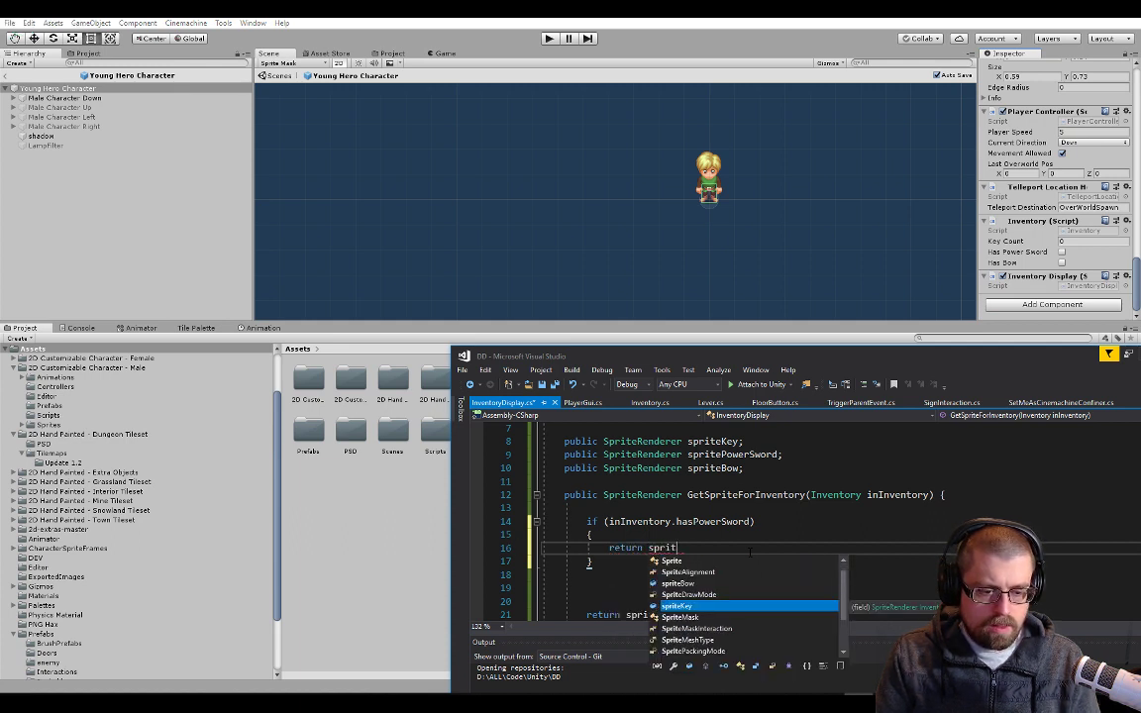
type("ePowe")
key("Tab")
type(";")
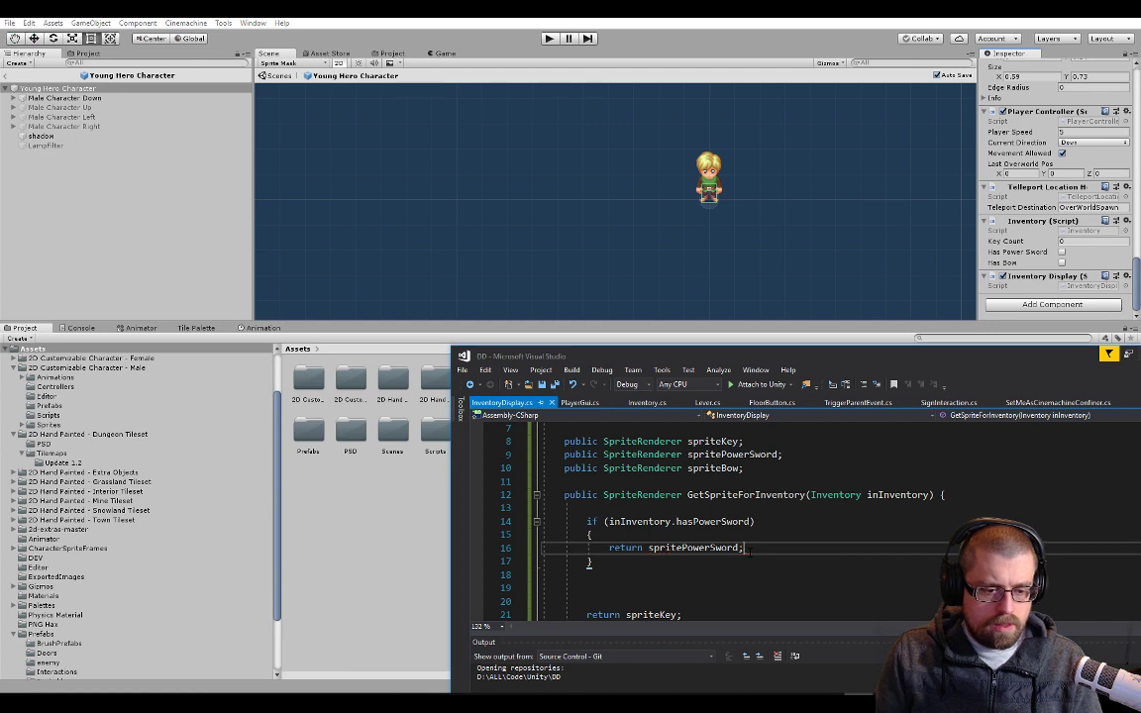
Add an else if branch on inInventory.hasBow that returns spriteBow
key("Down")
type("else if")
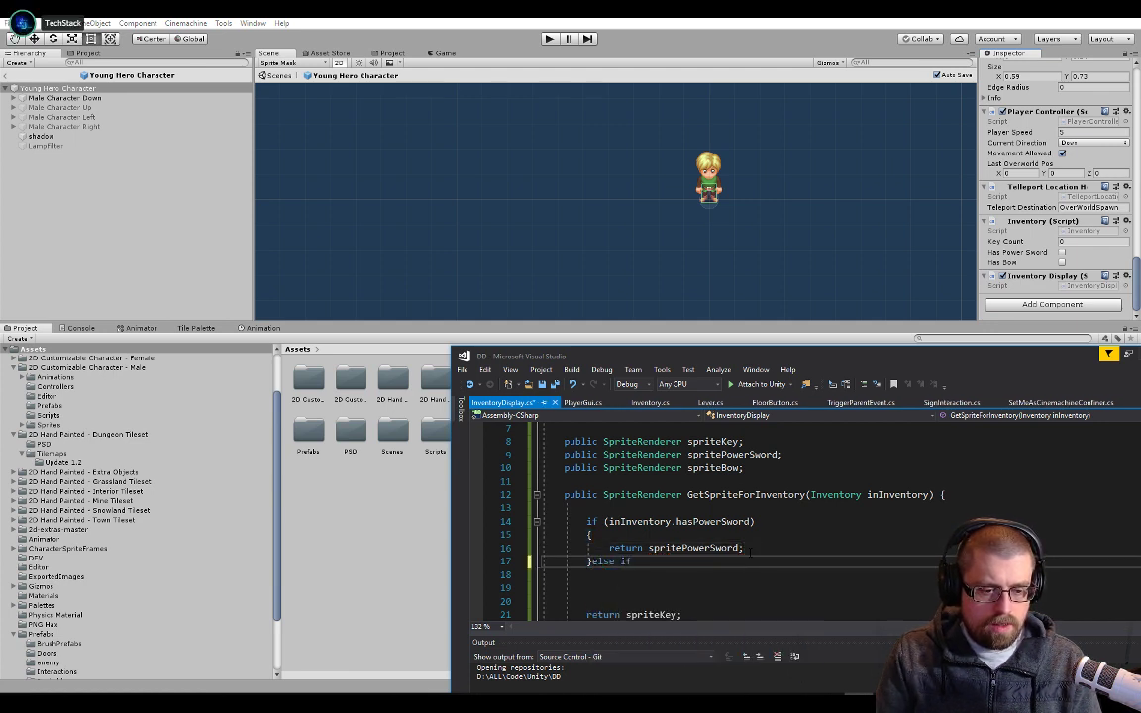
type(" (inInventory.has")
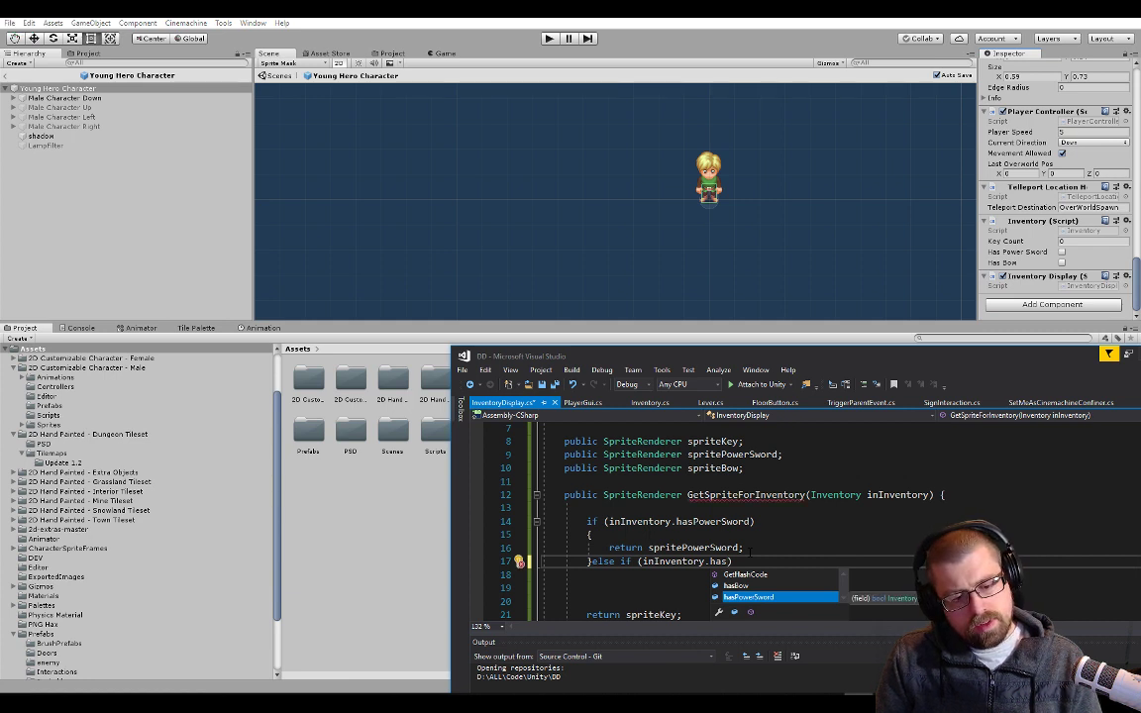
key("Escape")
type("Bow")
key("Return")
type("{")
key("Return")
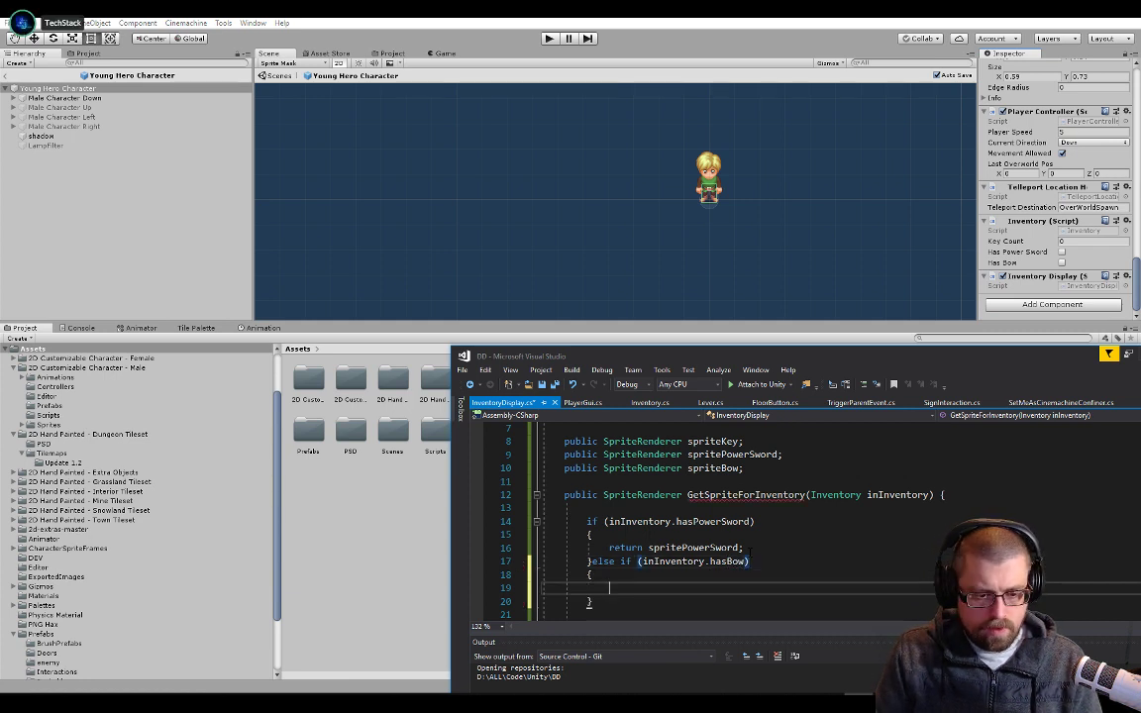
type("return ")
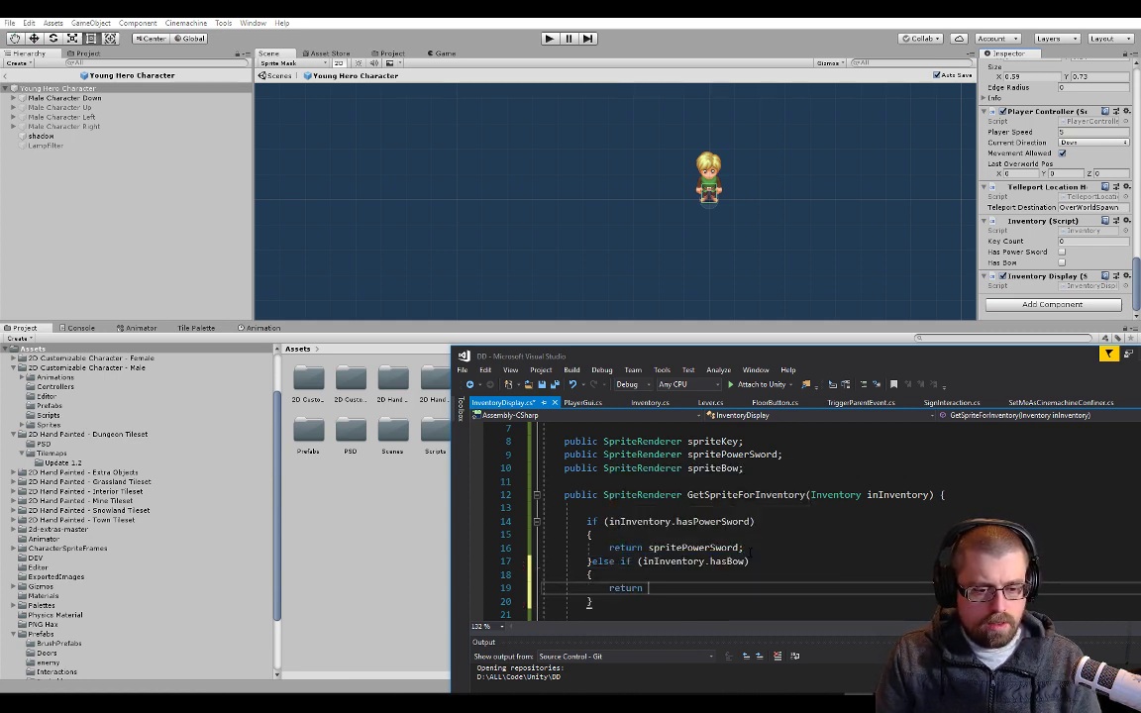
type("spriteBow;")
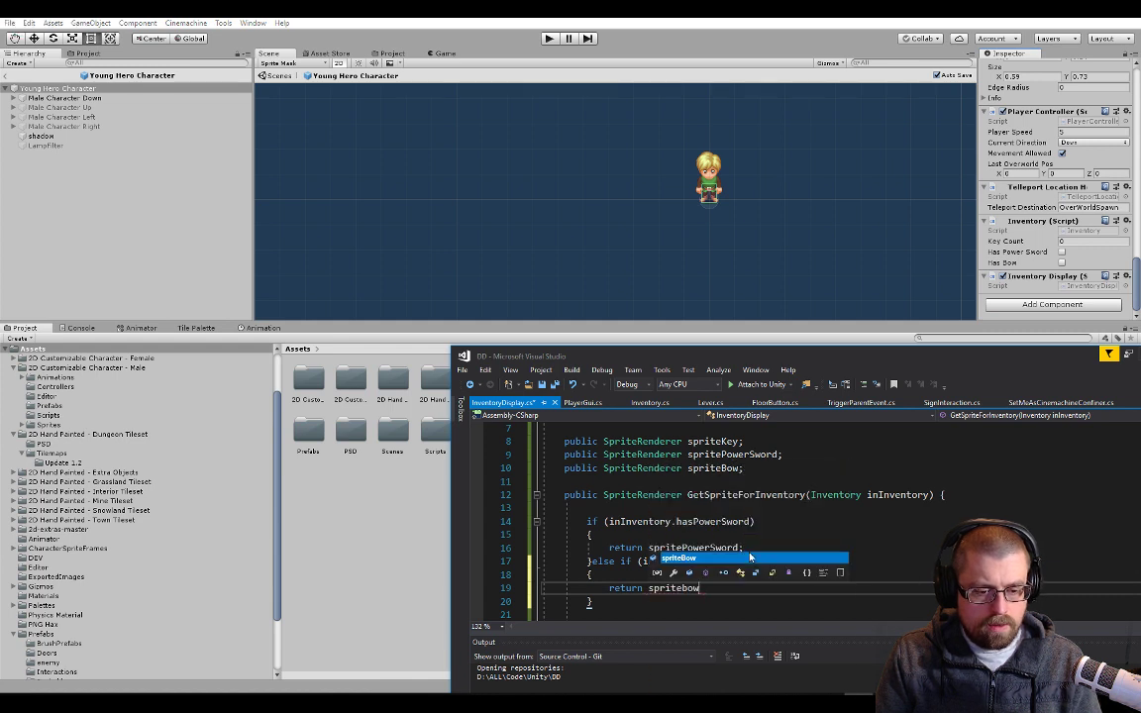
Add another else if branch with the condition inInventory.KeyCount > 0 and an empty braced block
key("Down")
type("else")
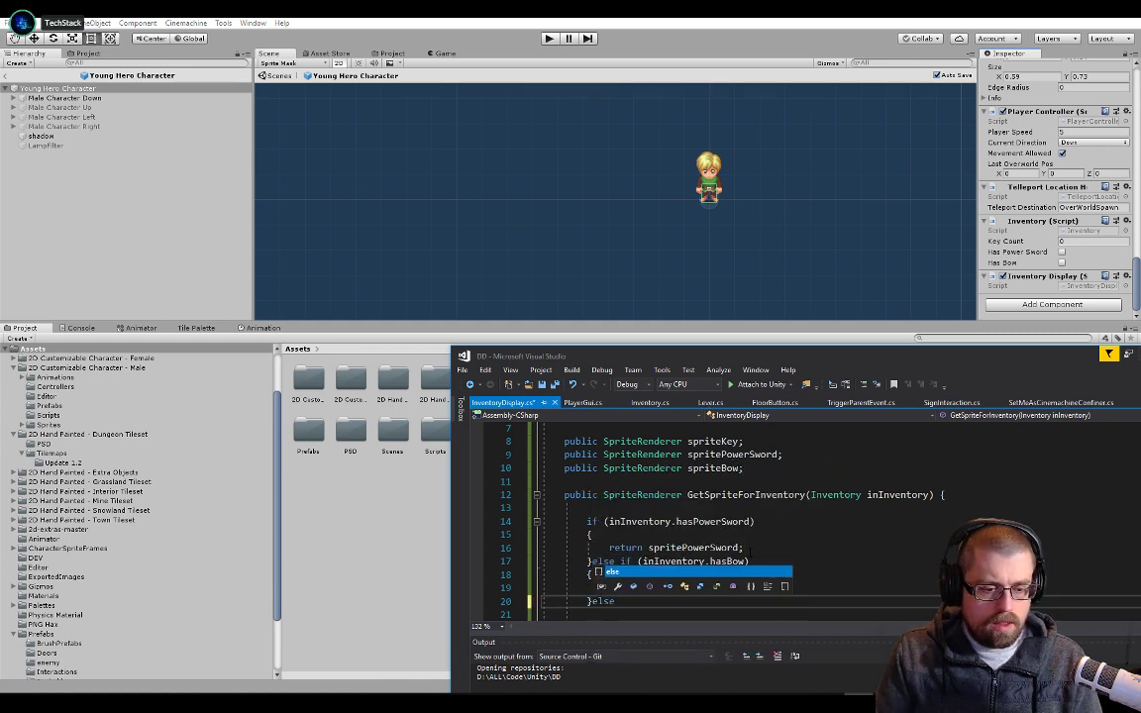
type(" if ( in")
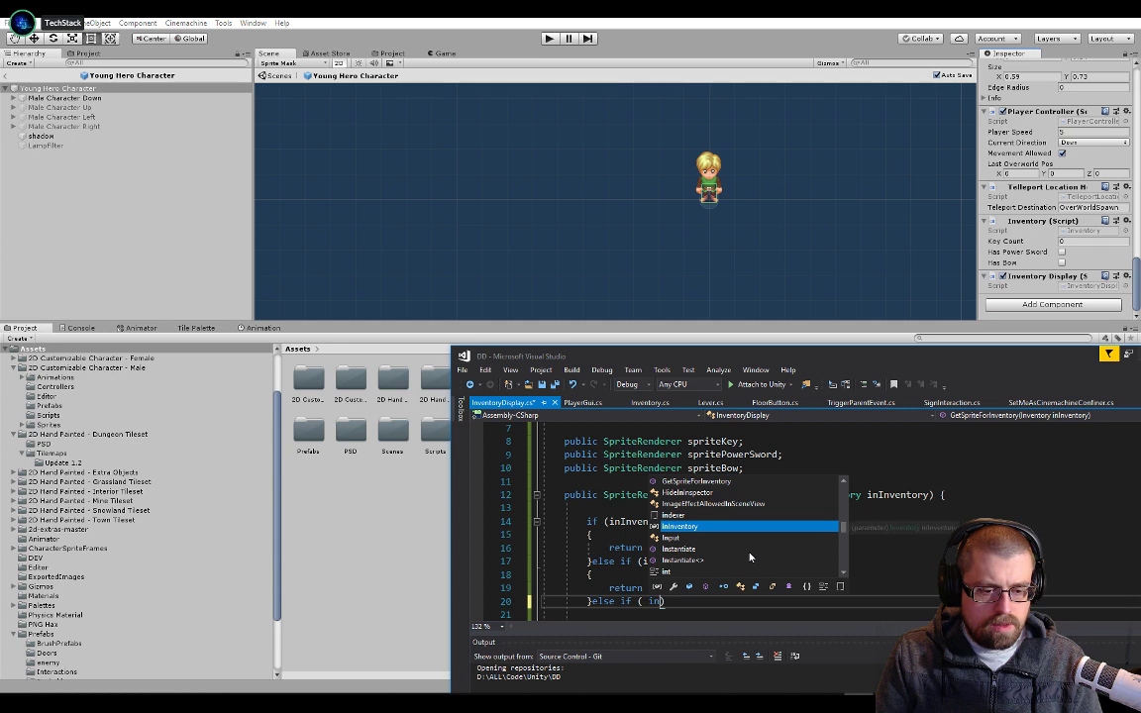
type("Inventory.")
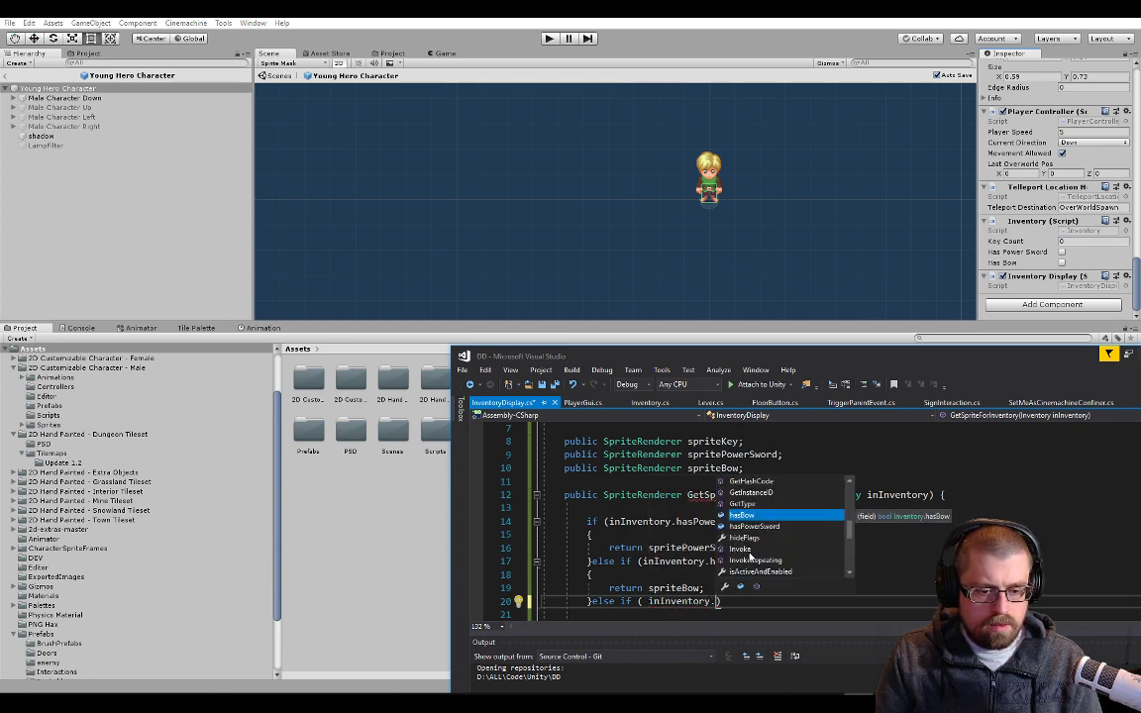
type("KeyCount")
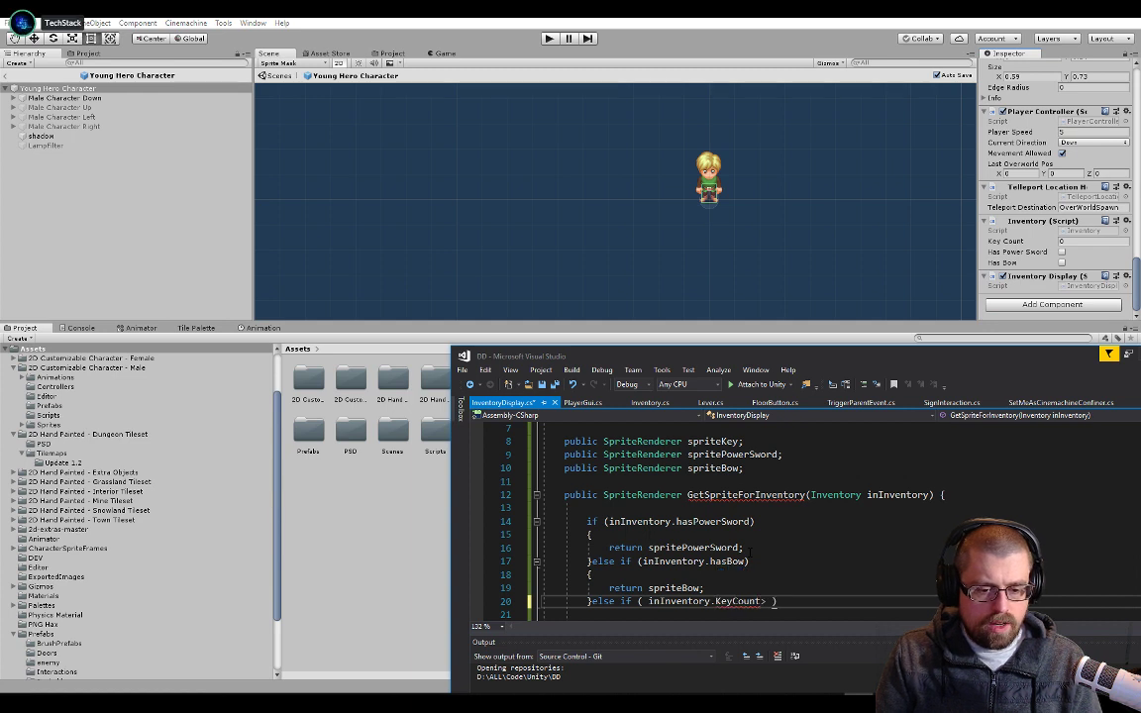
type("> 0")
key("End")
key("Return")
type("{")
key("Return")
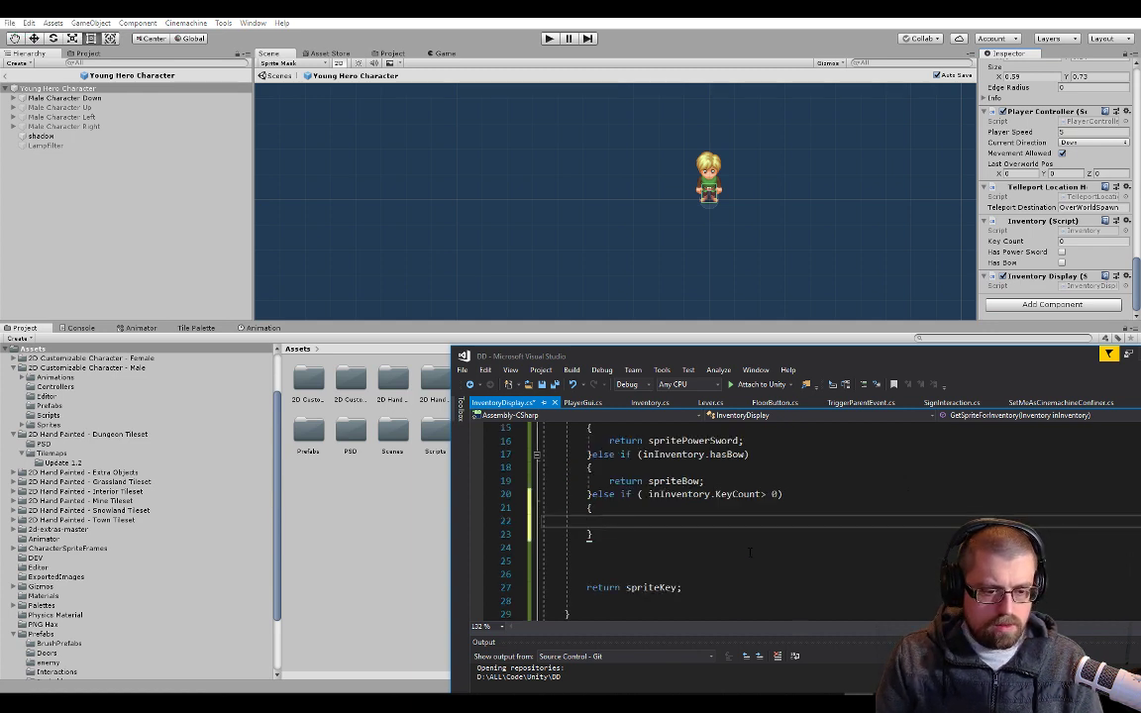
Move the return spriteKey statement from the end of the method into the KeyCount block
key("Down")
key("Down")
key("Down")
key("Home")
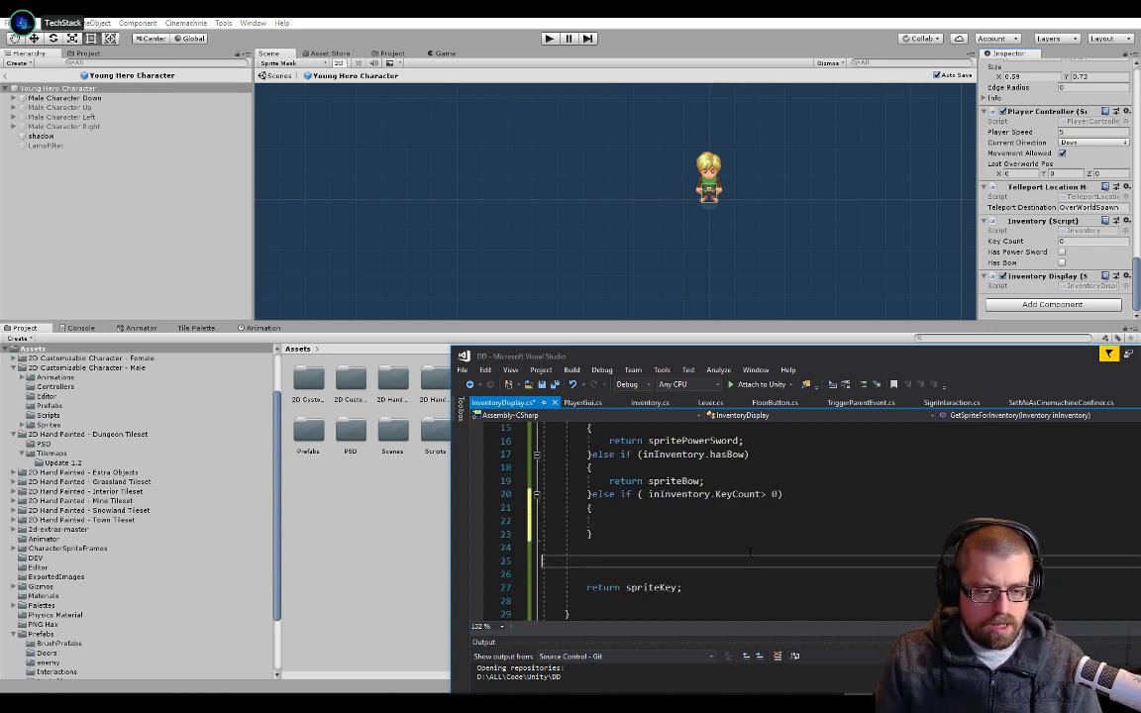
key("Down")
key("Down")
key("shift+End")
key("ctrl+x")
key("Up")
key("Up")
key("Up")
key("Up")
key("Up")
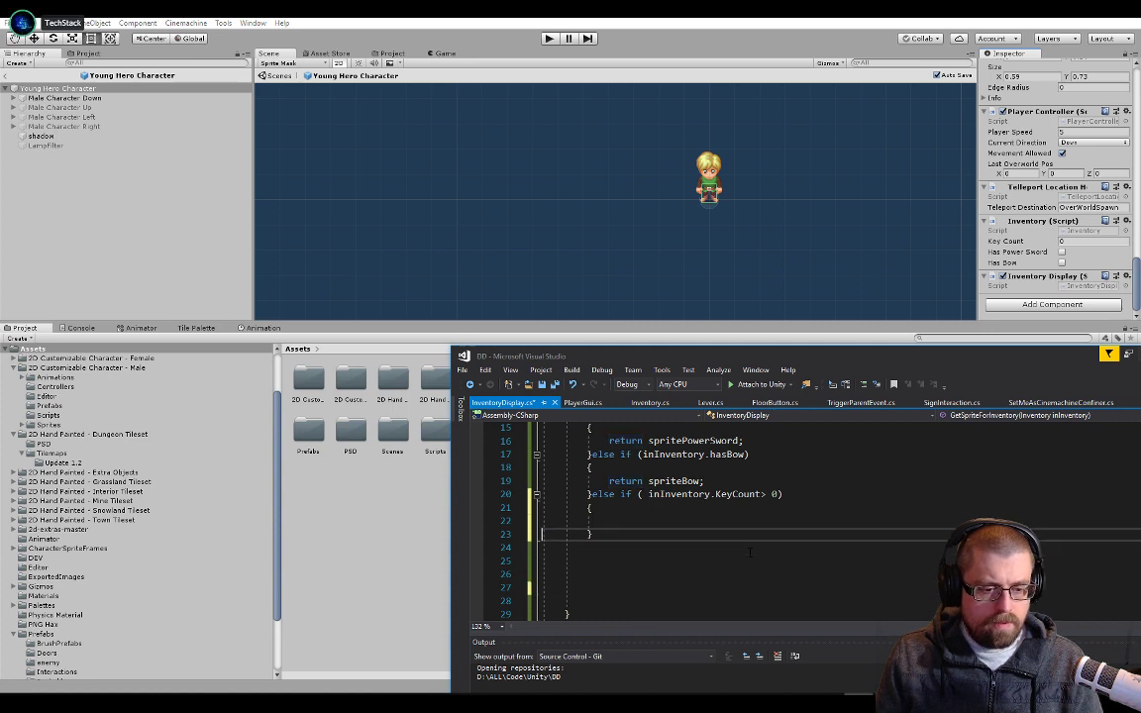
key("ctrl+v")
Add a fallback return null statement below the if chain and save the script
key("Down")
key("Down")
key("Down")
key("ctrl+v")
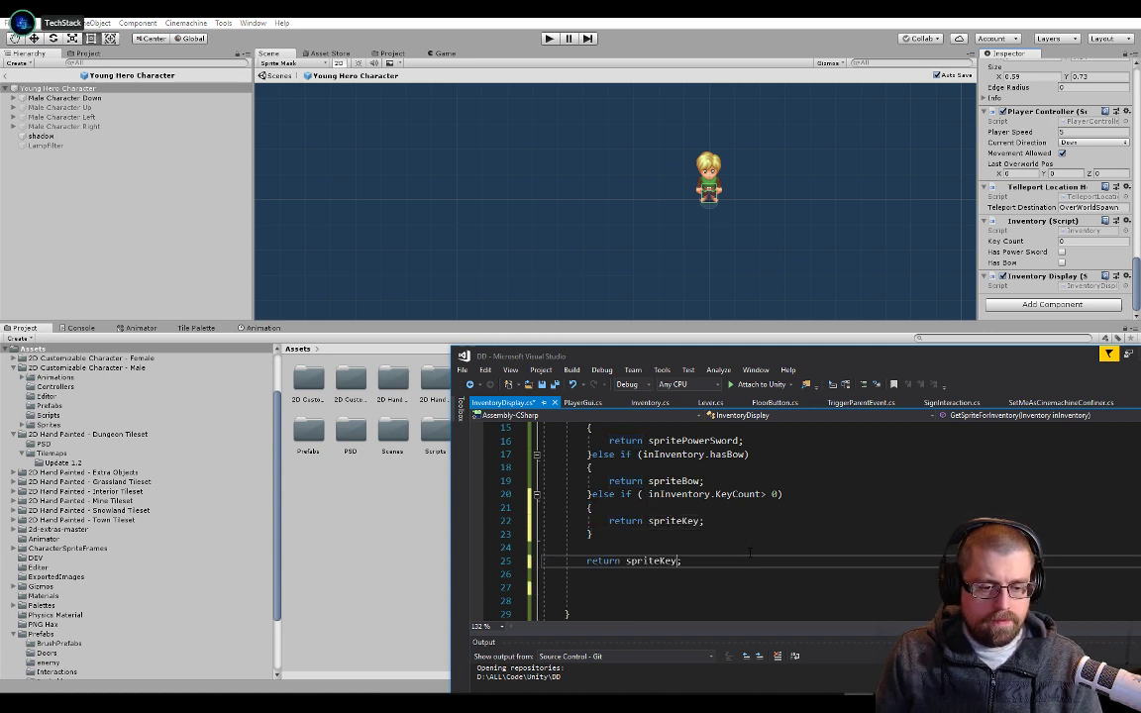
key("Left")
key("ctrl+shift+Left")
type("0null")
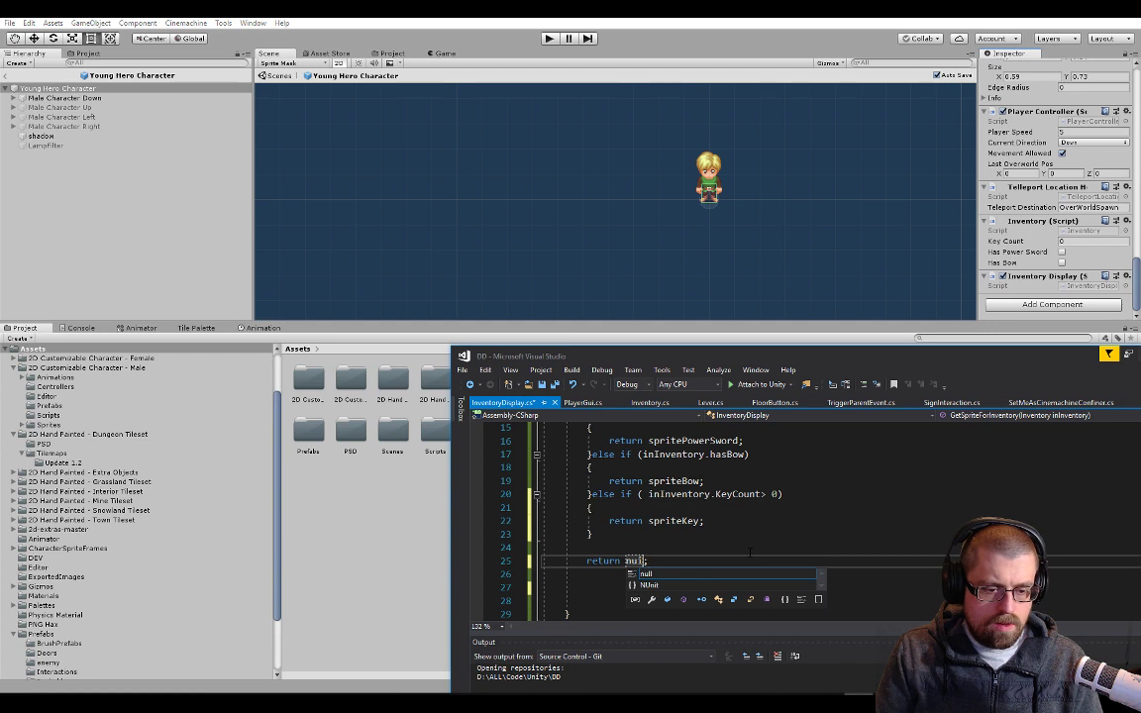
type("l")
key("ctrl+s")
Start a Debug.Log call with a string argument on a new line above the return null statement
key("Up")
key("Return")
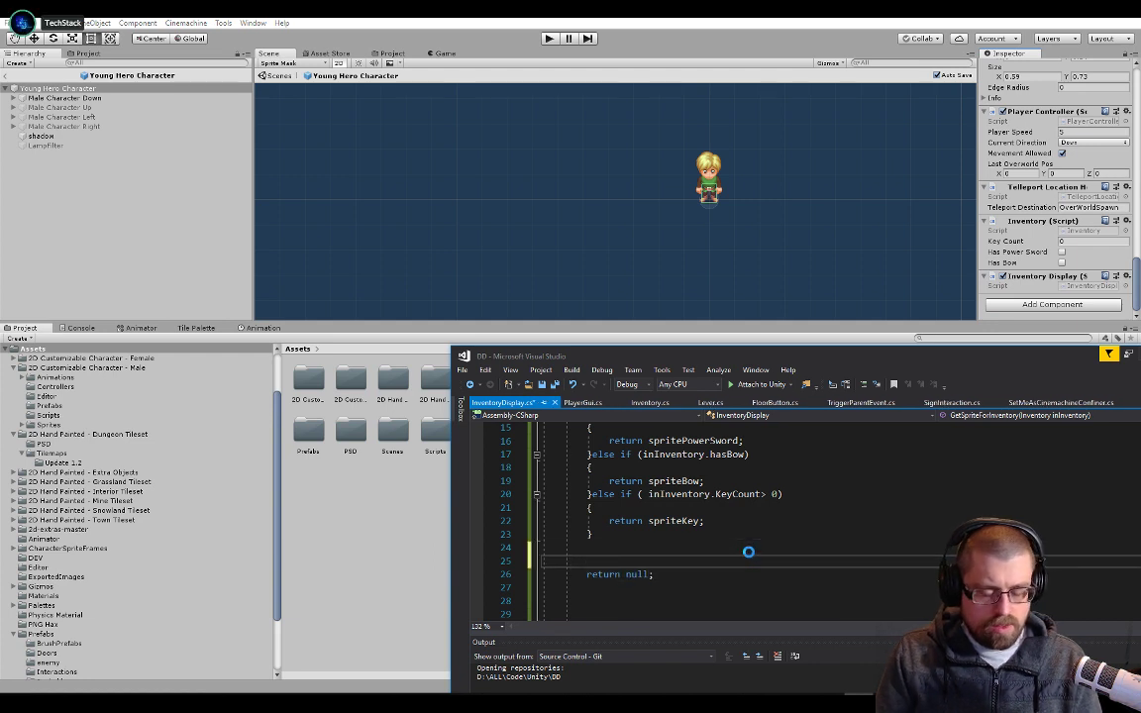
type("deubg")
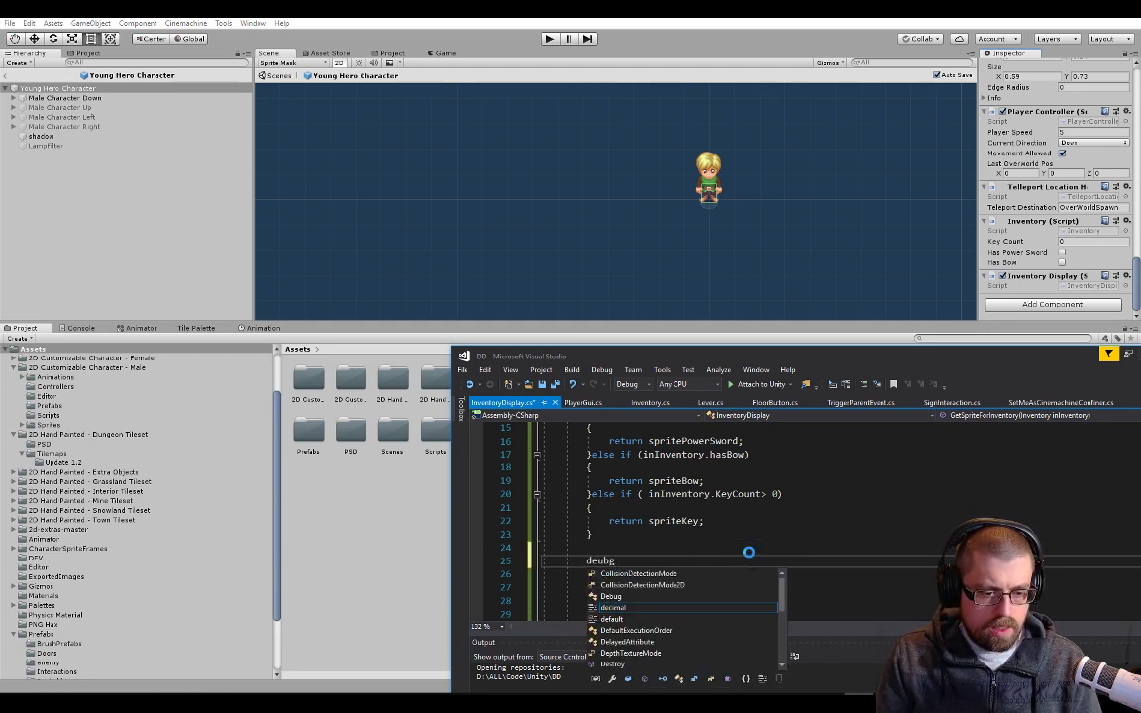
key("BackSpace")
key("BackSpace")
type("bug.")
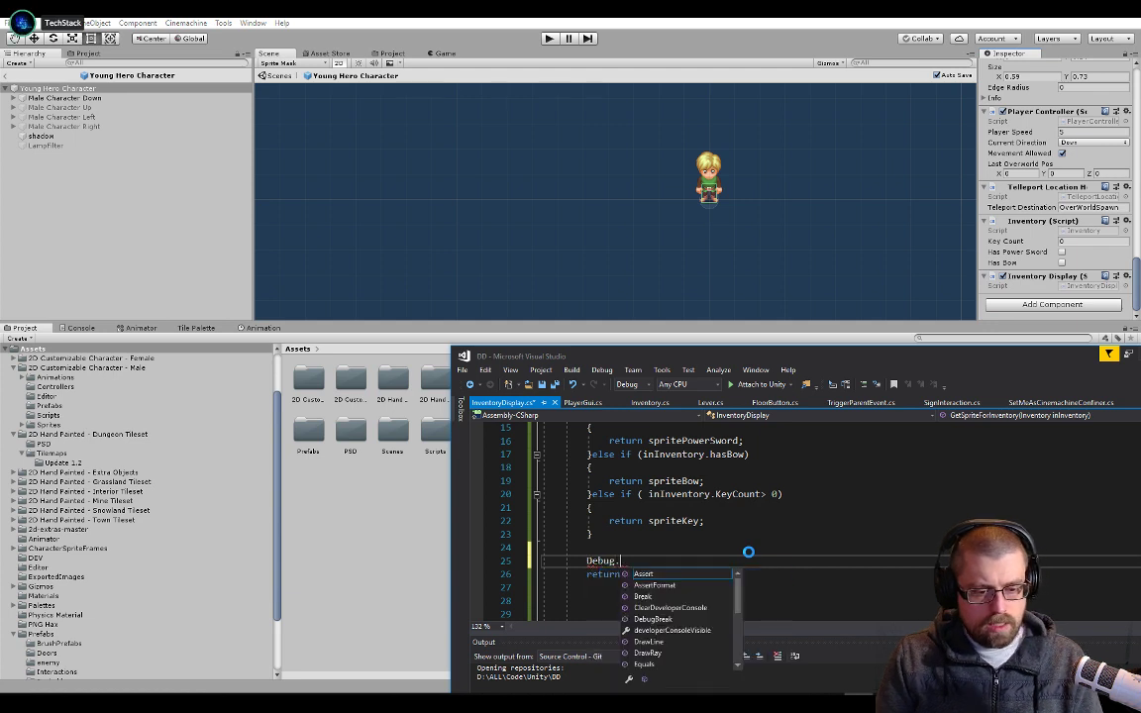
type("log(\"")
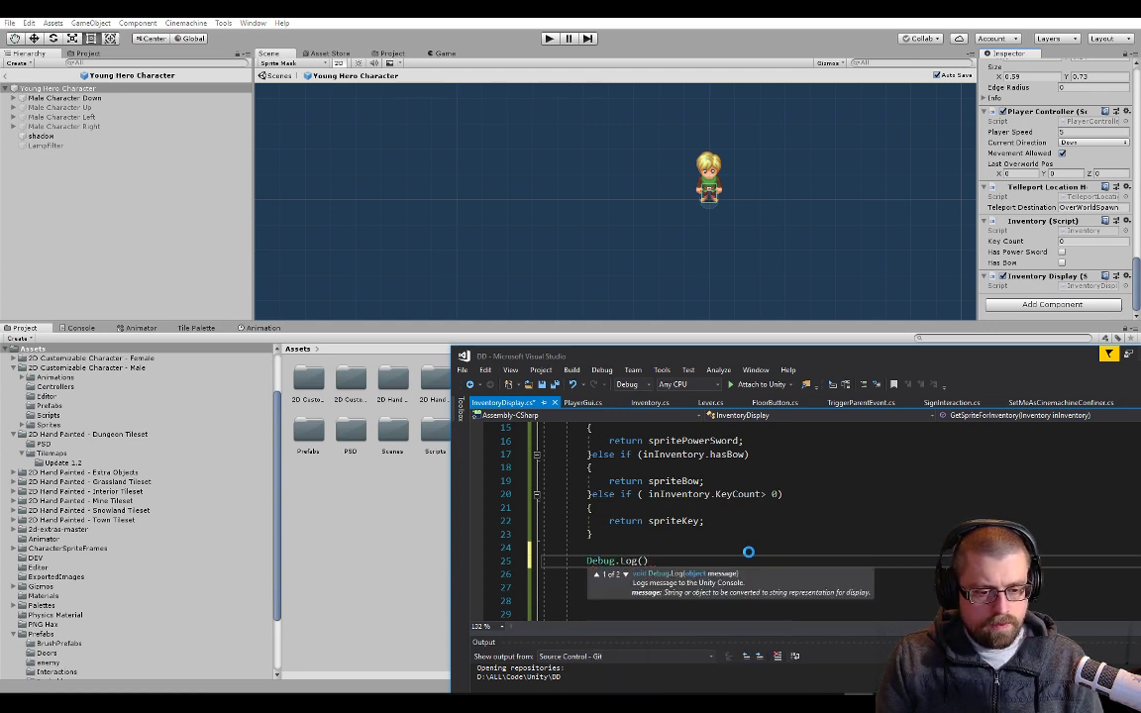
type("ERORR")
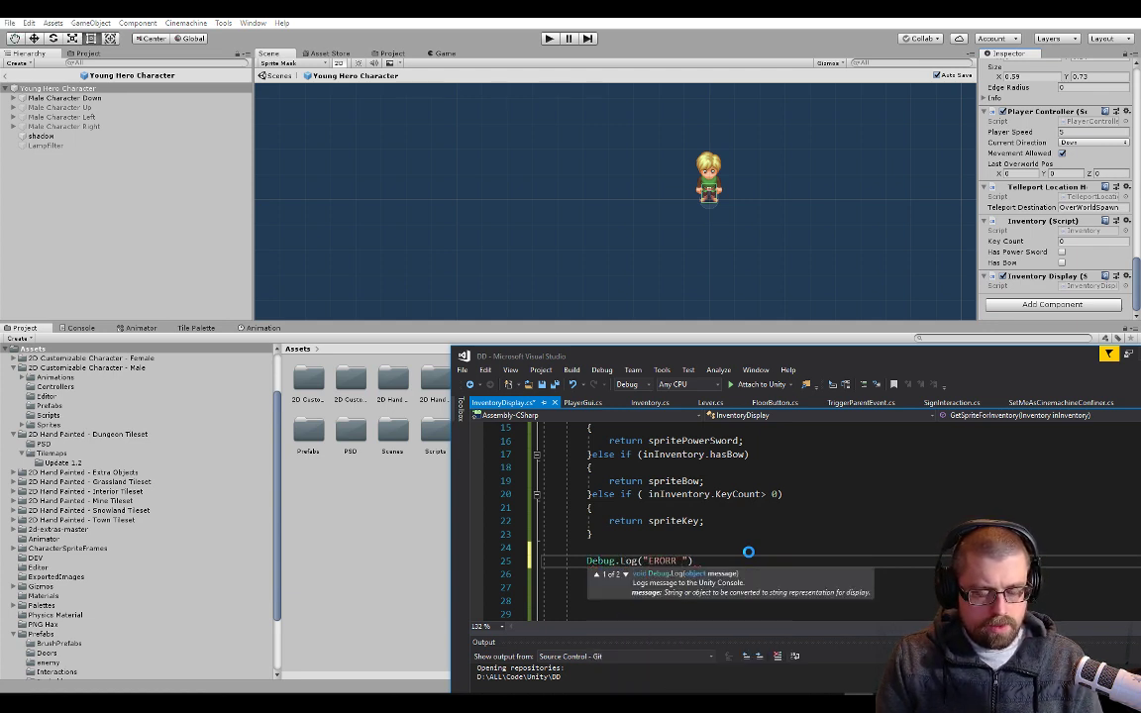
type(" no Ps")
Set the log message to "ERORR no sprite FOund Tech Forgot something!" and complete the statement
key("BackSpace")
key("BackSpace")
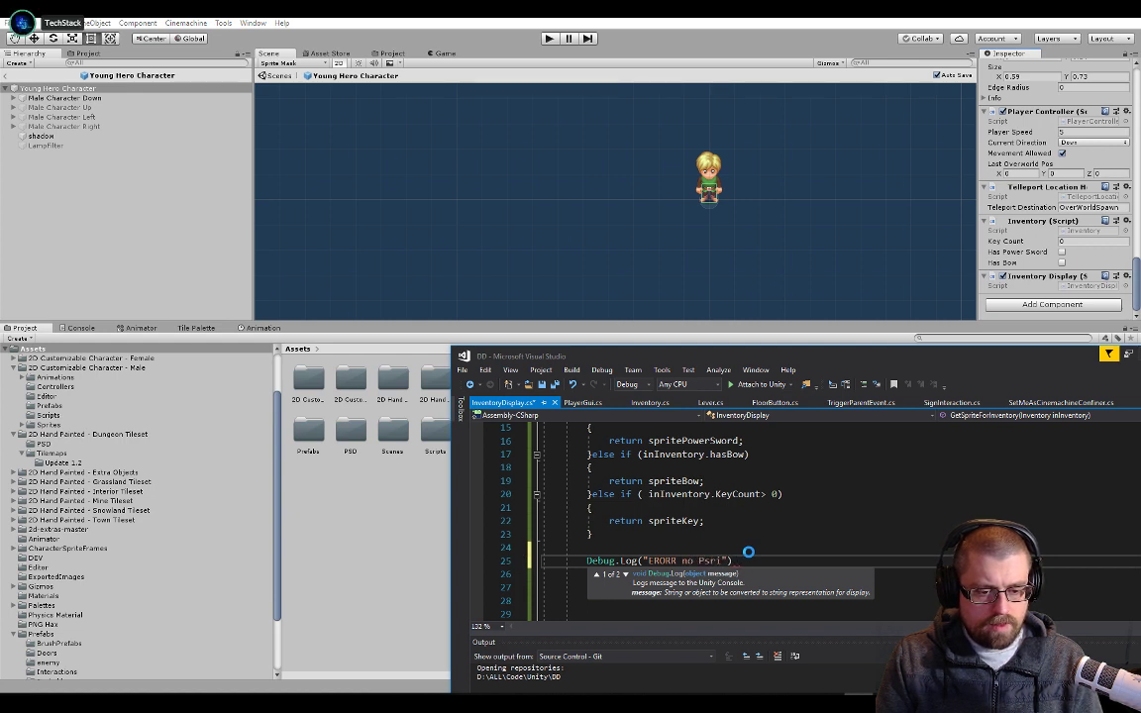
key("BackSpace")
type("sprite FOund ")
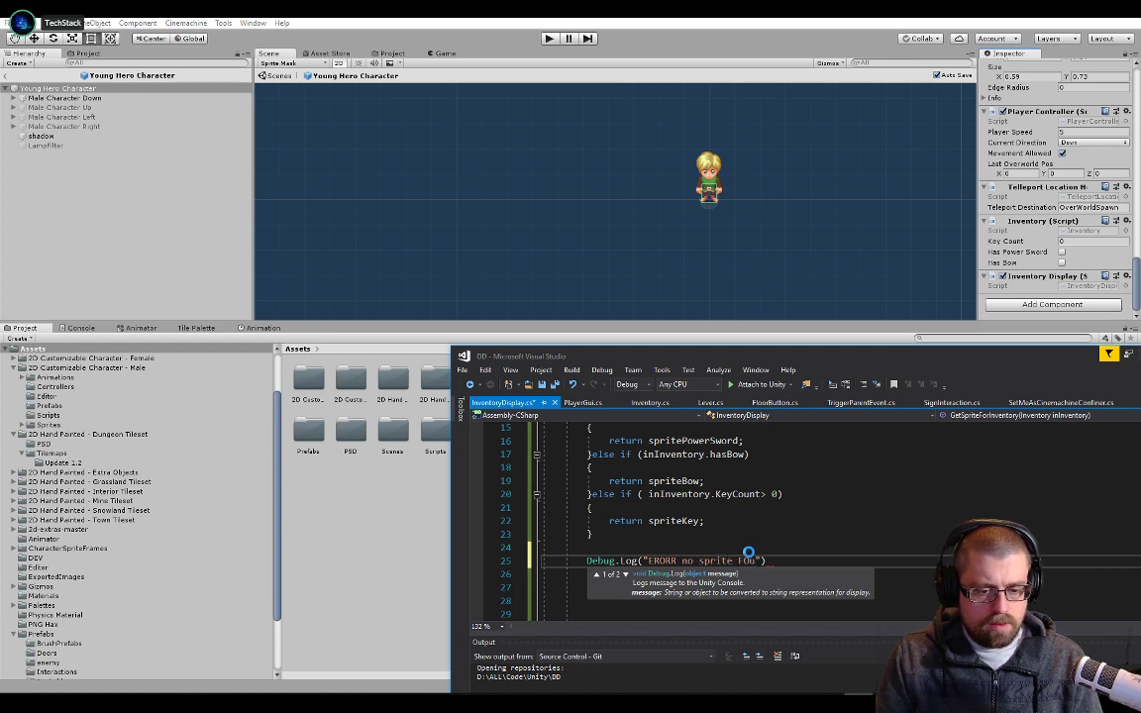
type("Tec")
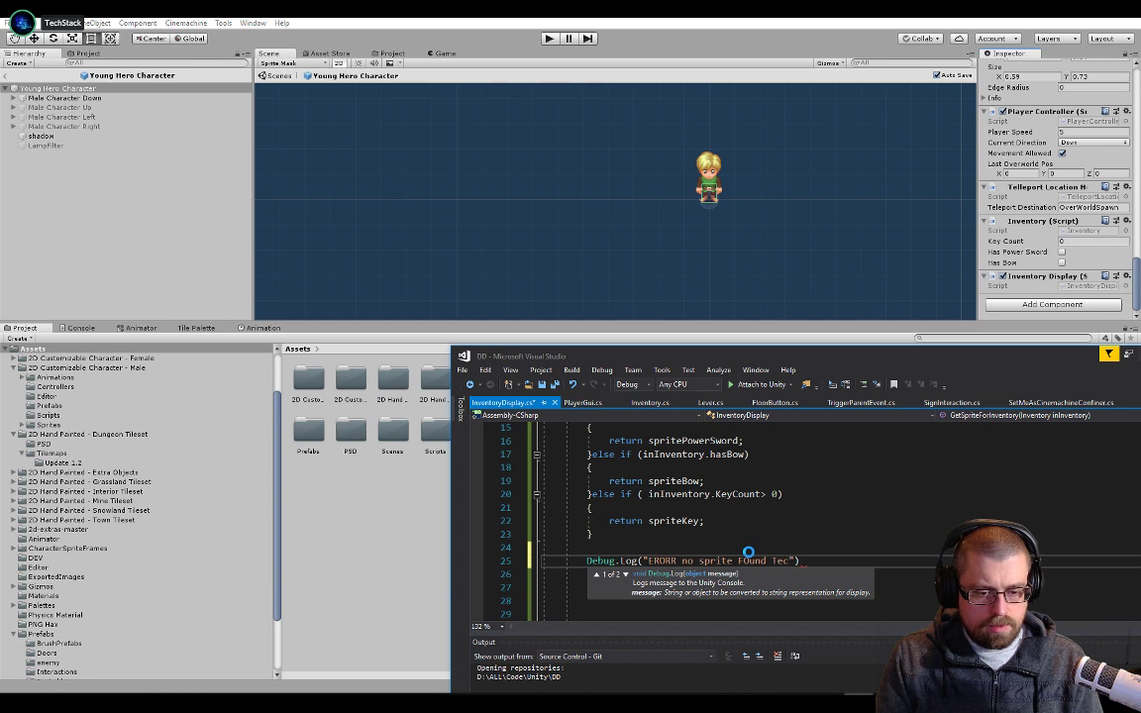
type("h Forge")
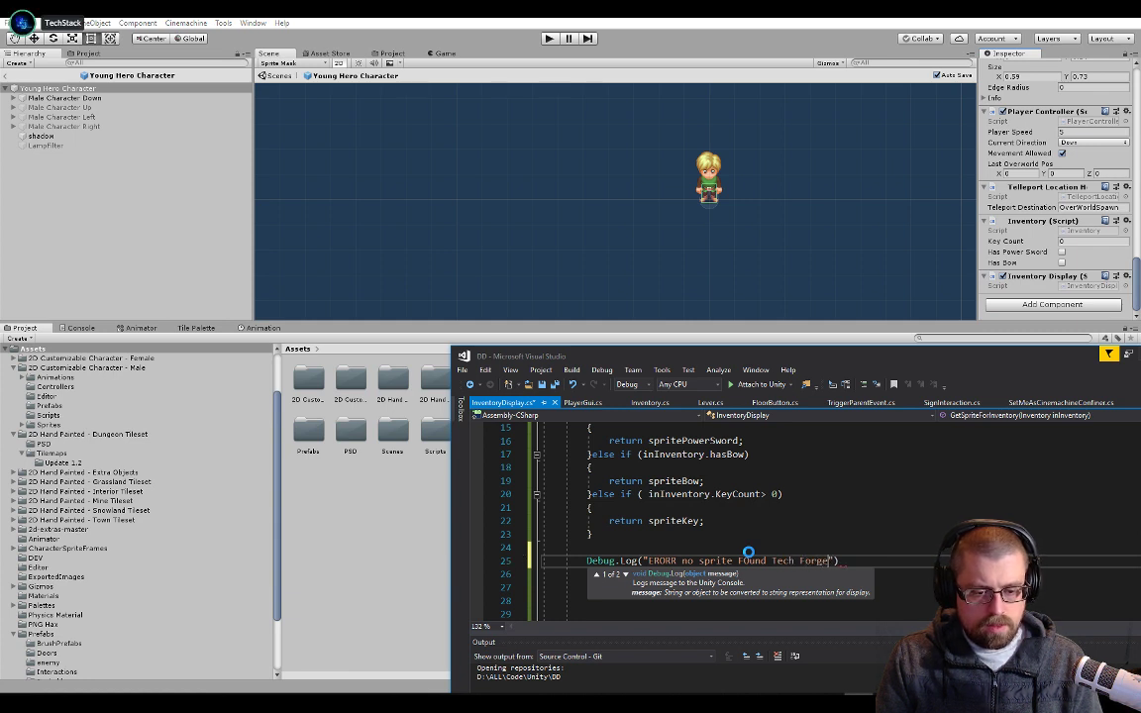
key("BackSpace")
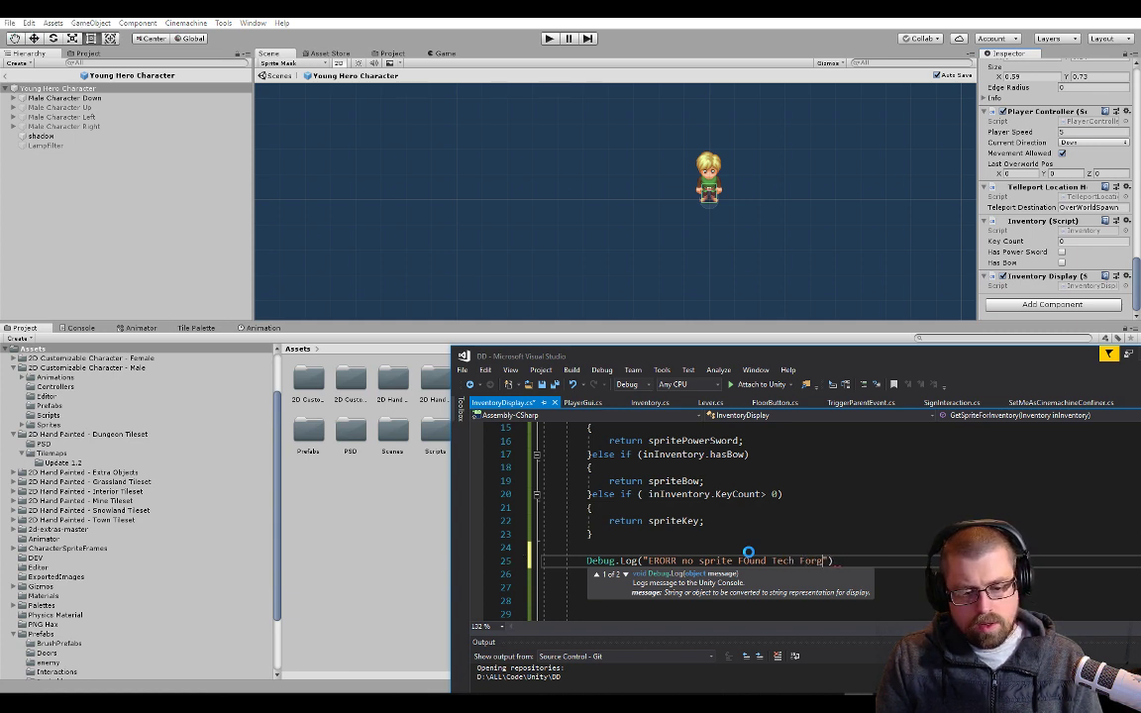
type("t some")
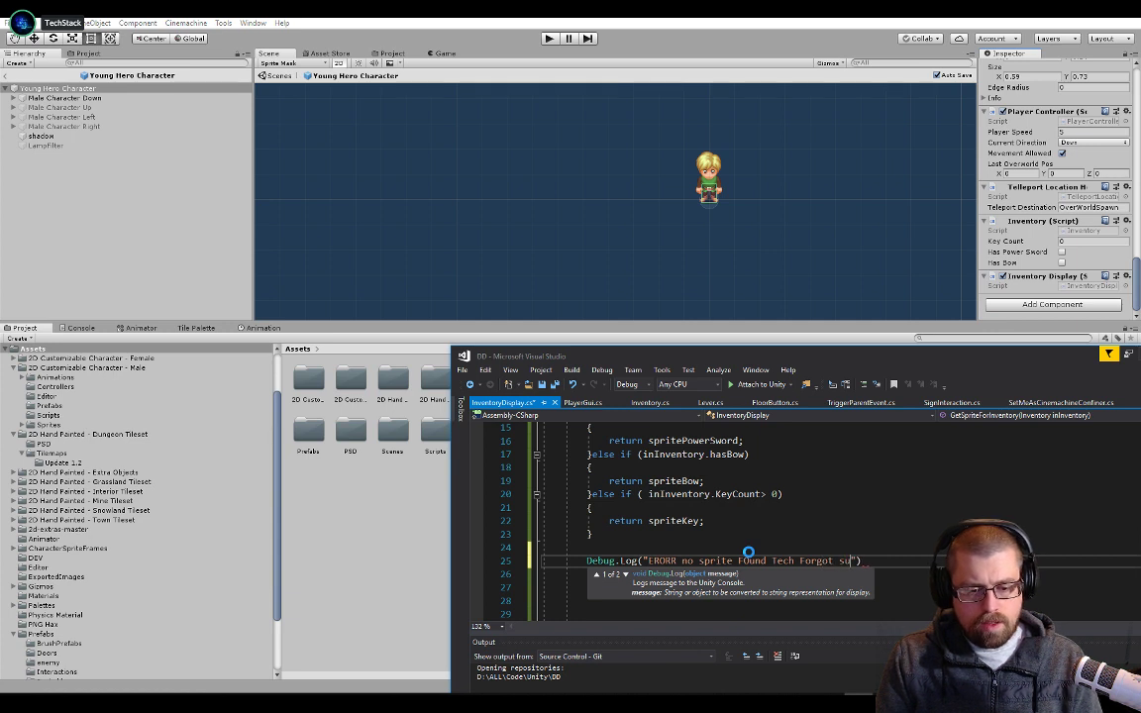
type("thing!\")")
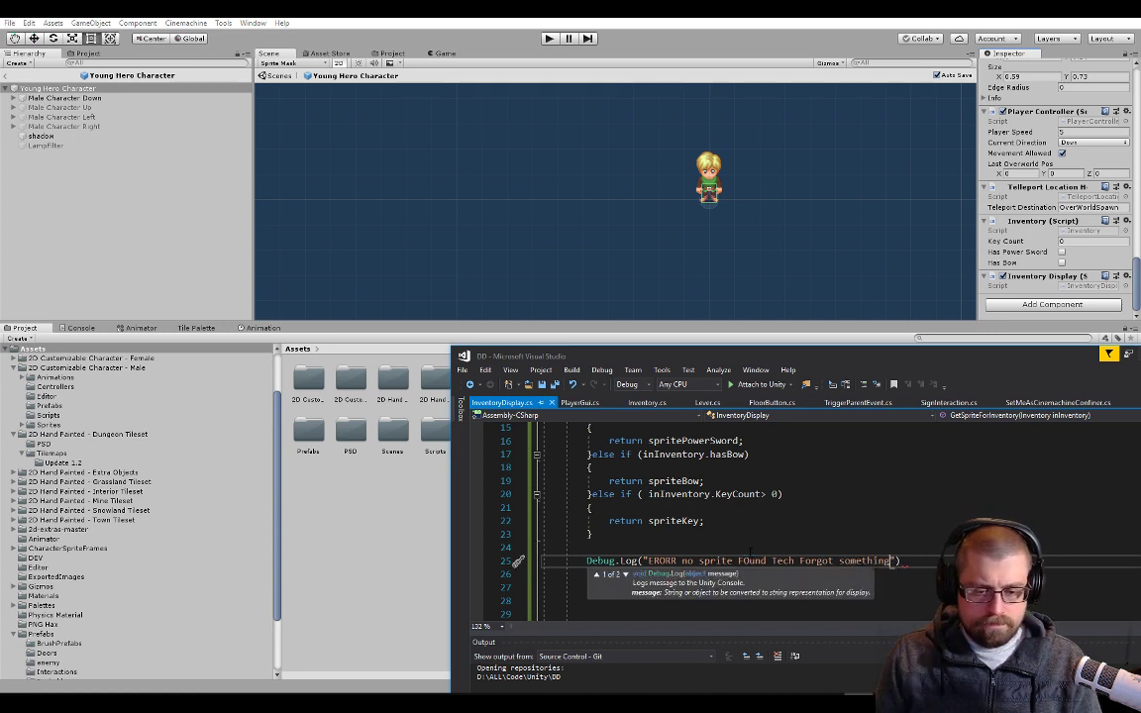
type(";")
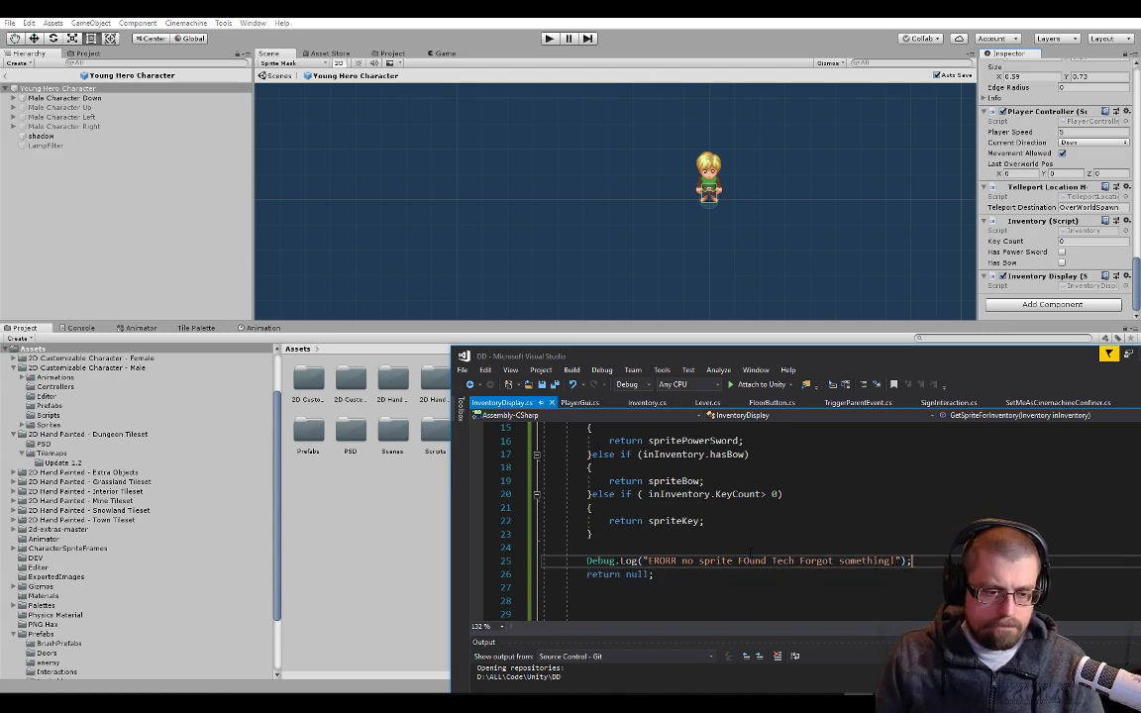
Switch to Unity and open the PSD folder in the project assets
left_click_drag(849, 365, 834, 541)
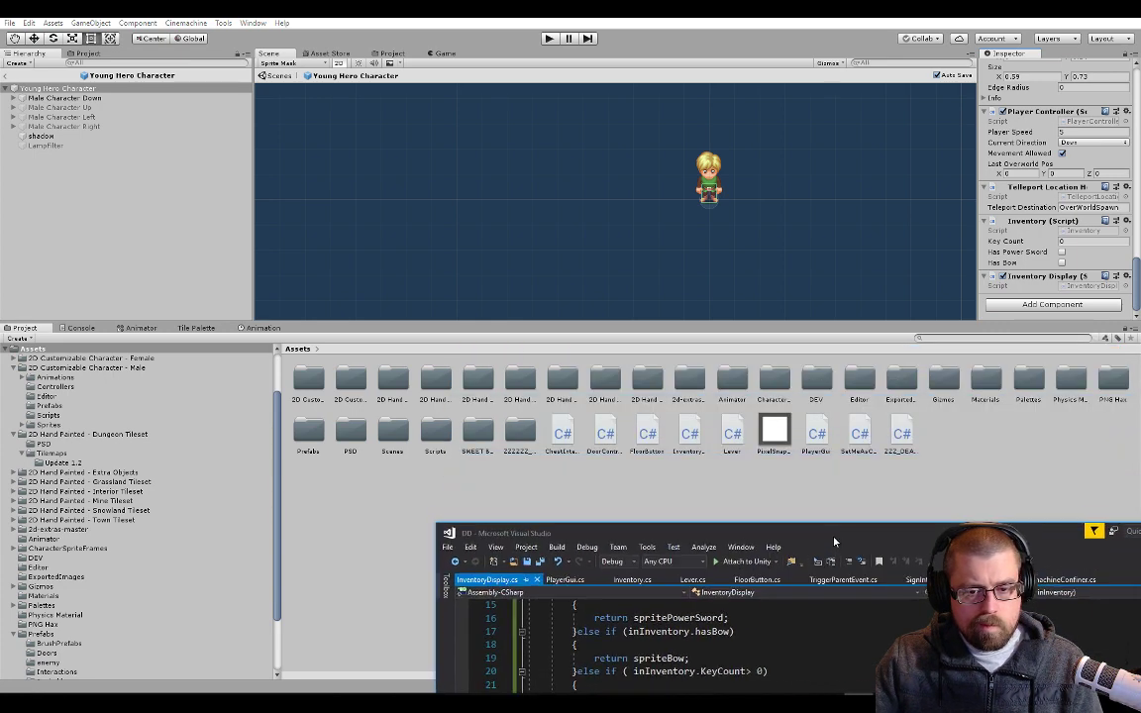
left_click(812, 351)
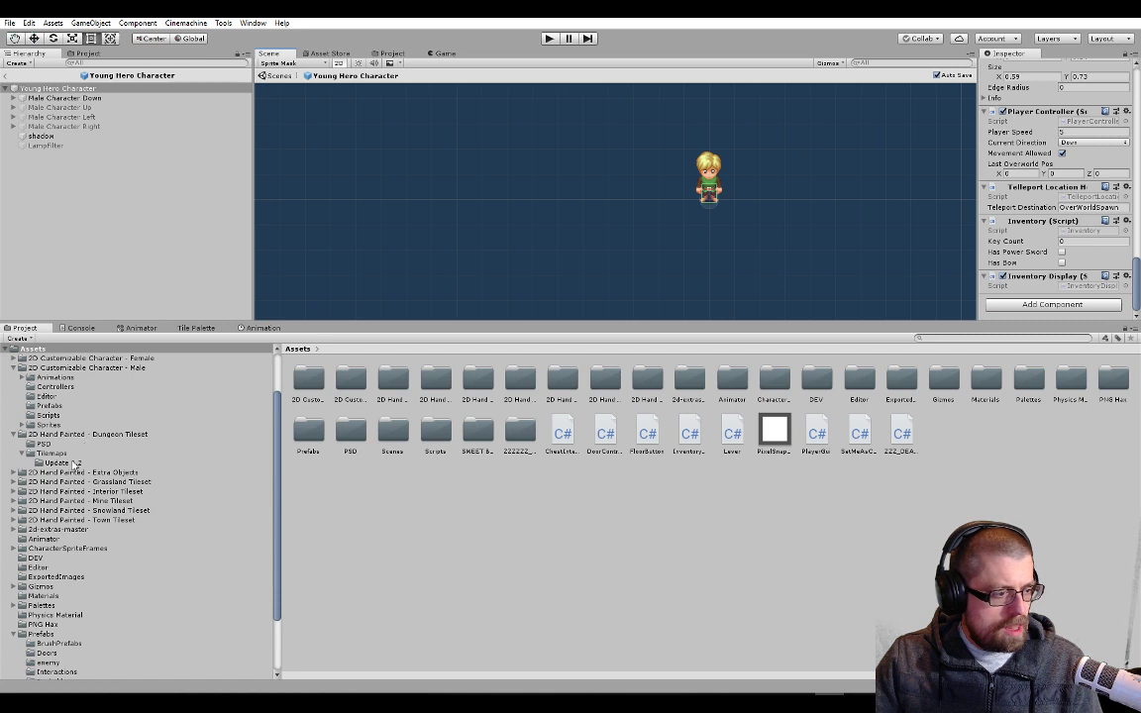
left_click(12, 635)
left_click(12, 637)
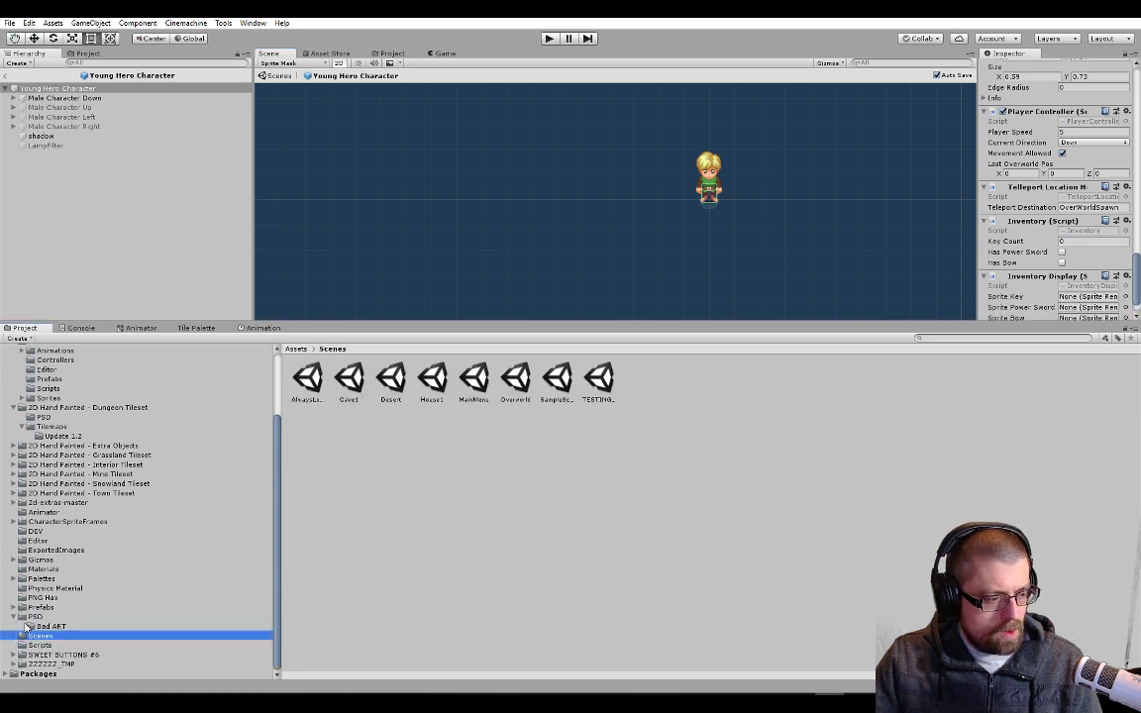
left_click(37, 617)
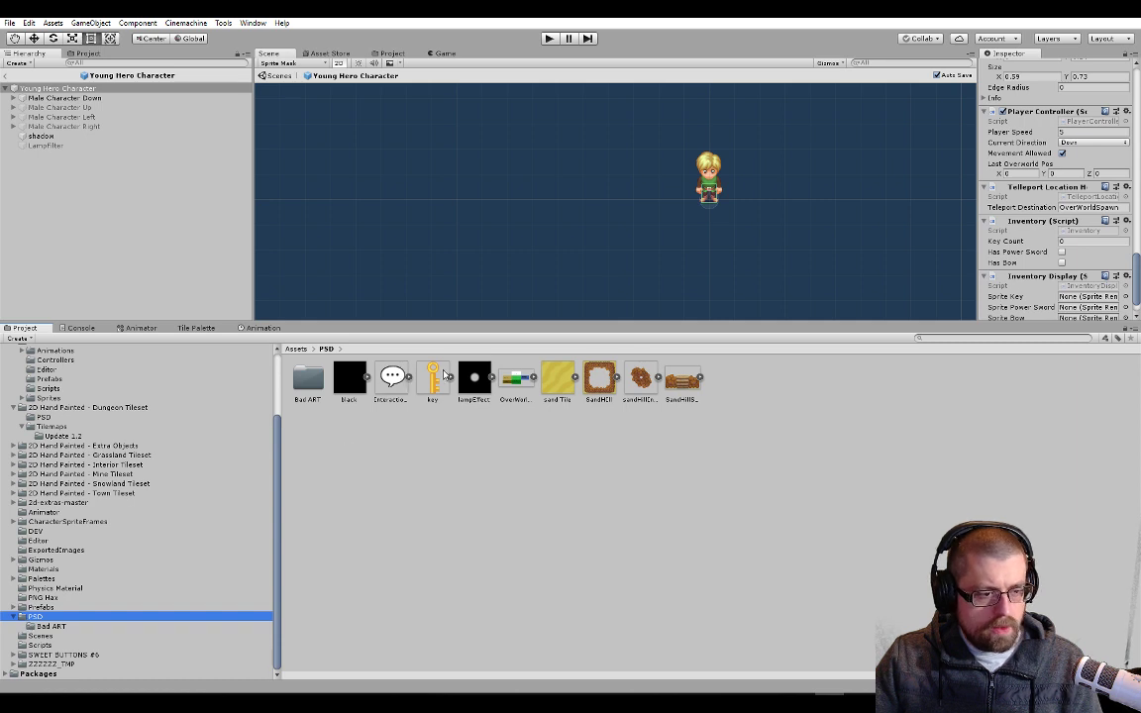
Expand the key asset and try to assign its sprite to the Sprite Key slot of the Inventory Display component
scroll(990, 233, "down", 2)
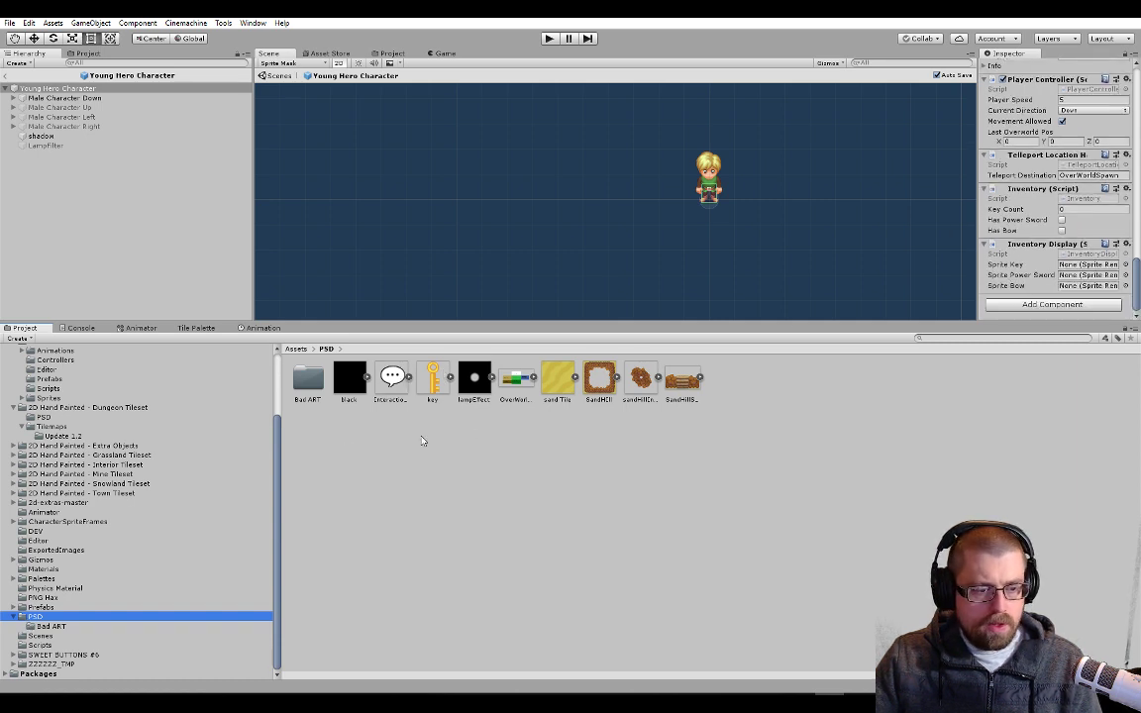
left_click(449, 377)
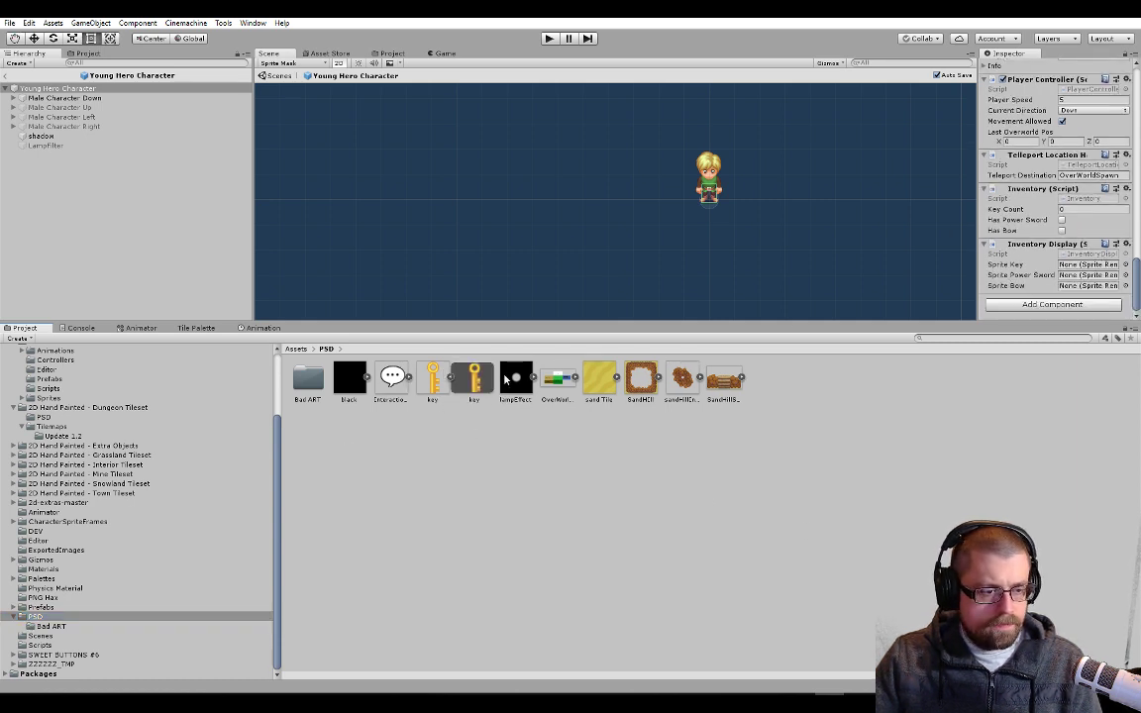
left_click_drag(481, 377, 1091, 275)
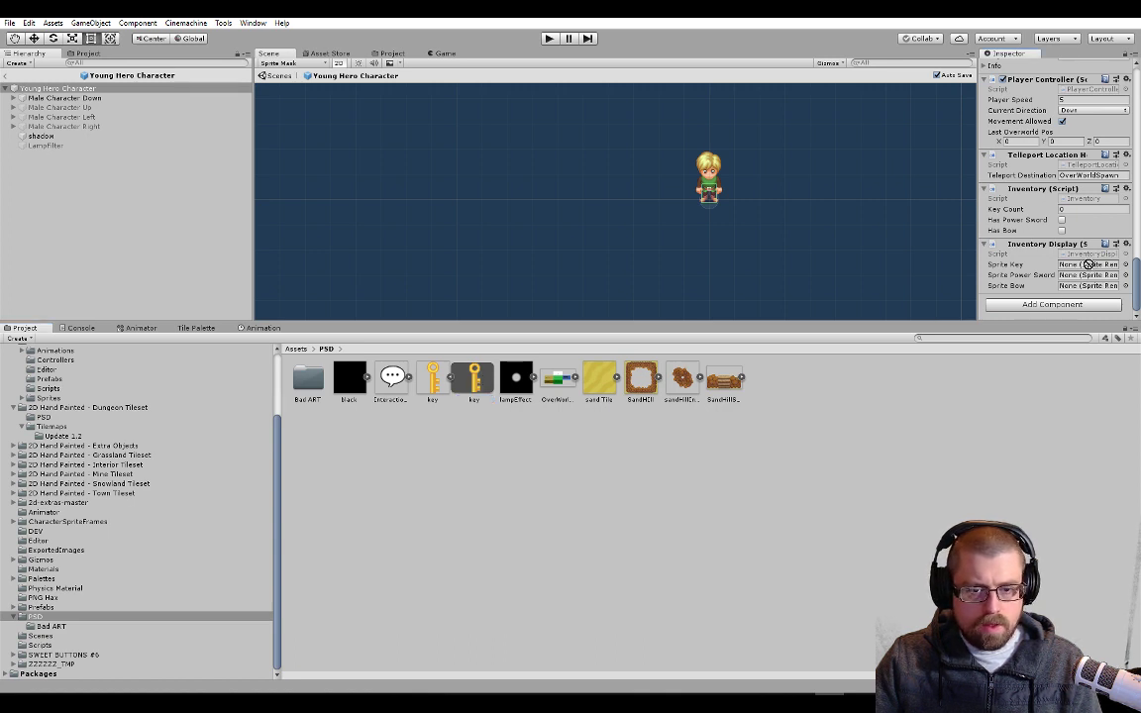
left_click(432, 377)
left_click_drag(432, 376, 1086, 254)
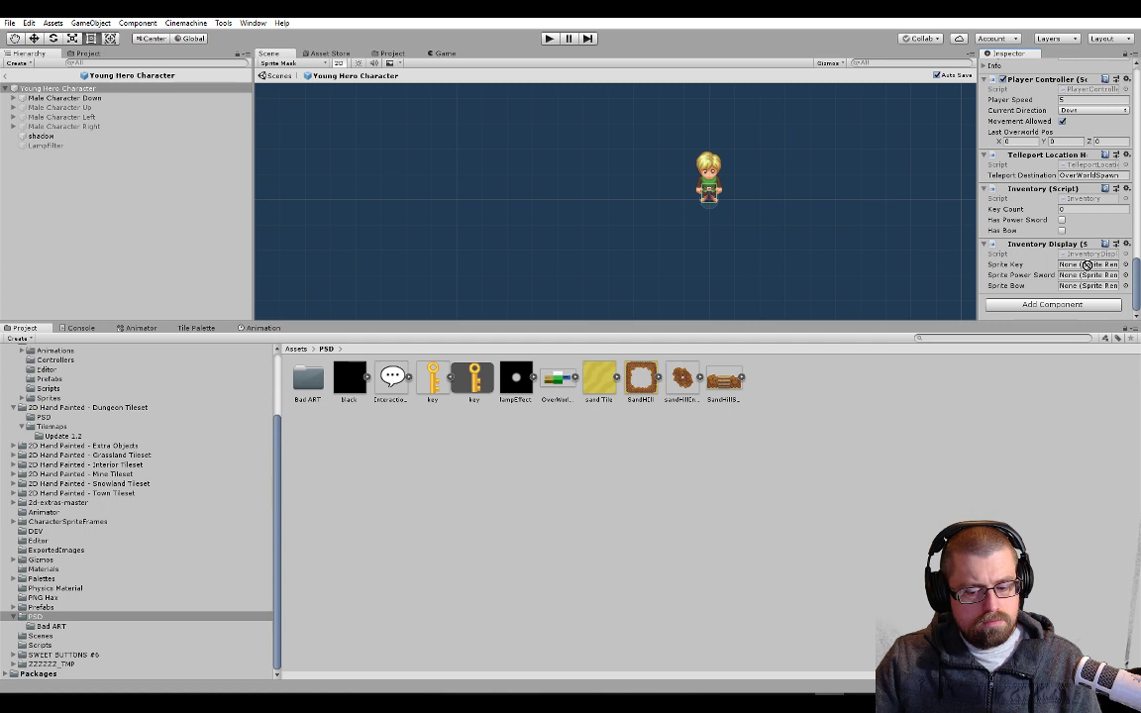
Examine the key sprite's properties, then the Inventory Display slots on the Young Hero Character root
left_click(474, 378)
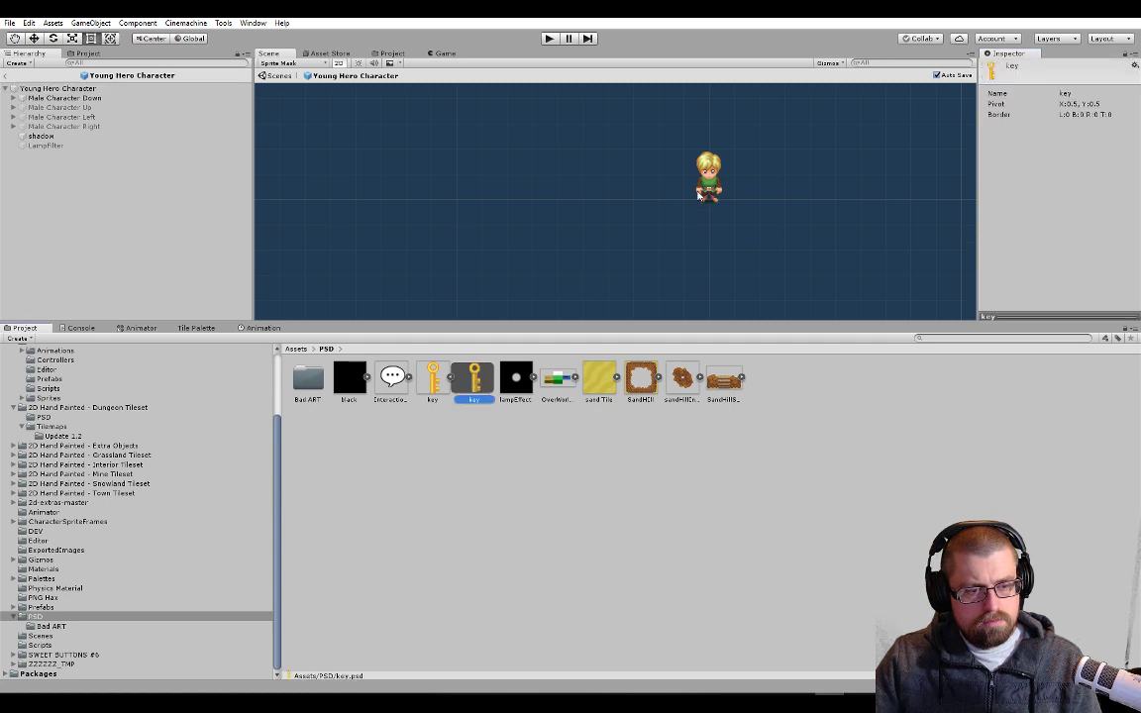
left_click(61, 98)
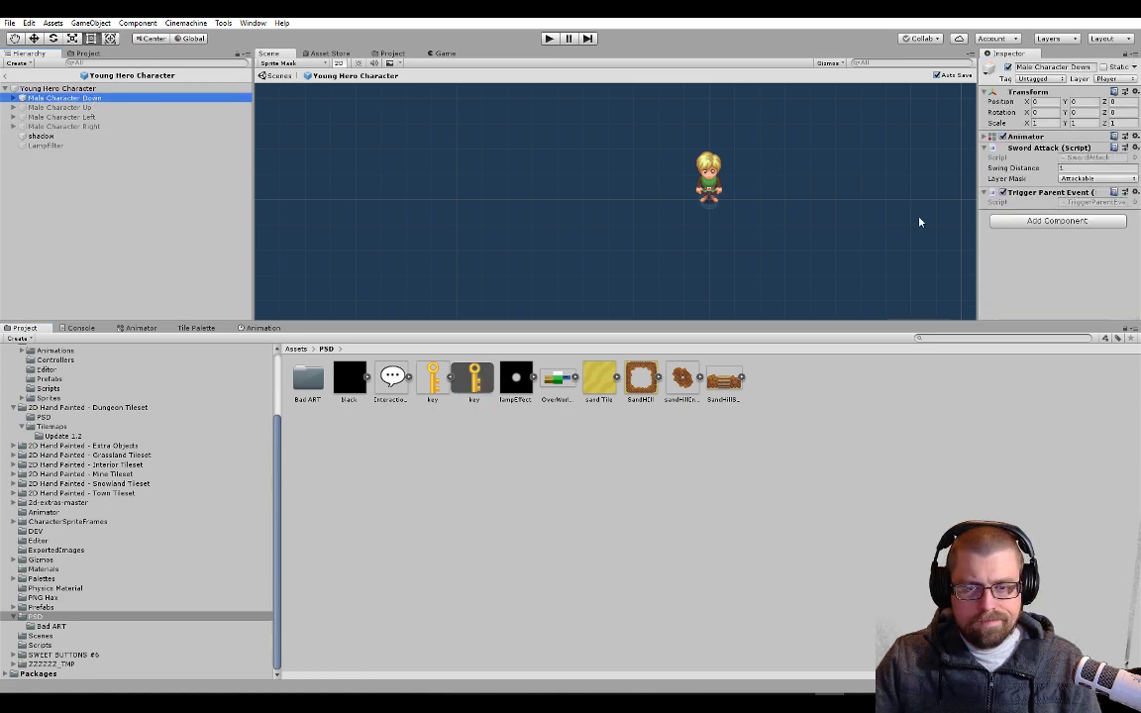
left_click(91, 88)
scroll(1117, 184, "down", 10)
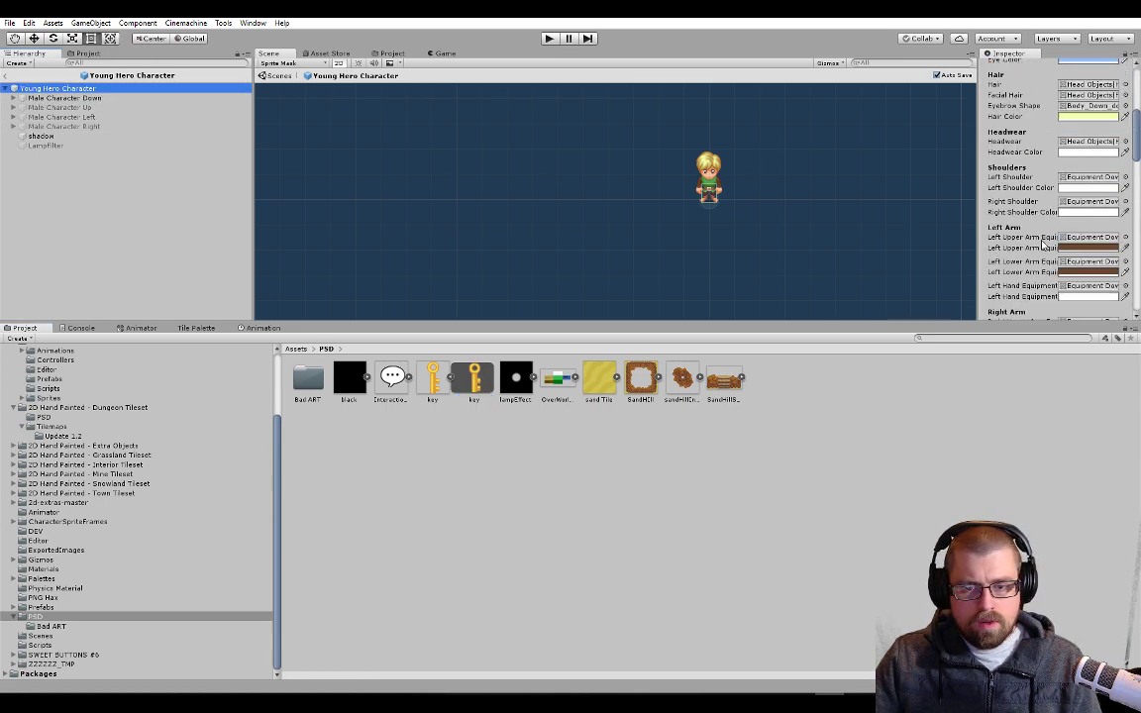
scroll(1116, 184, "down", 15)
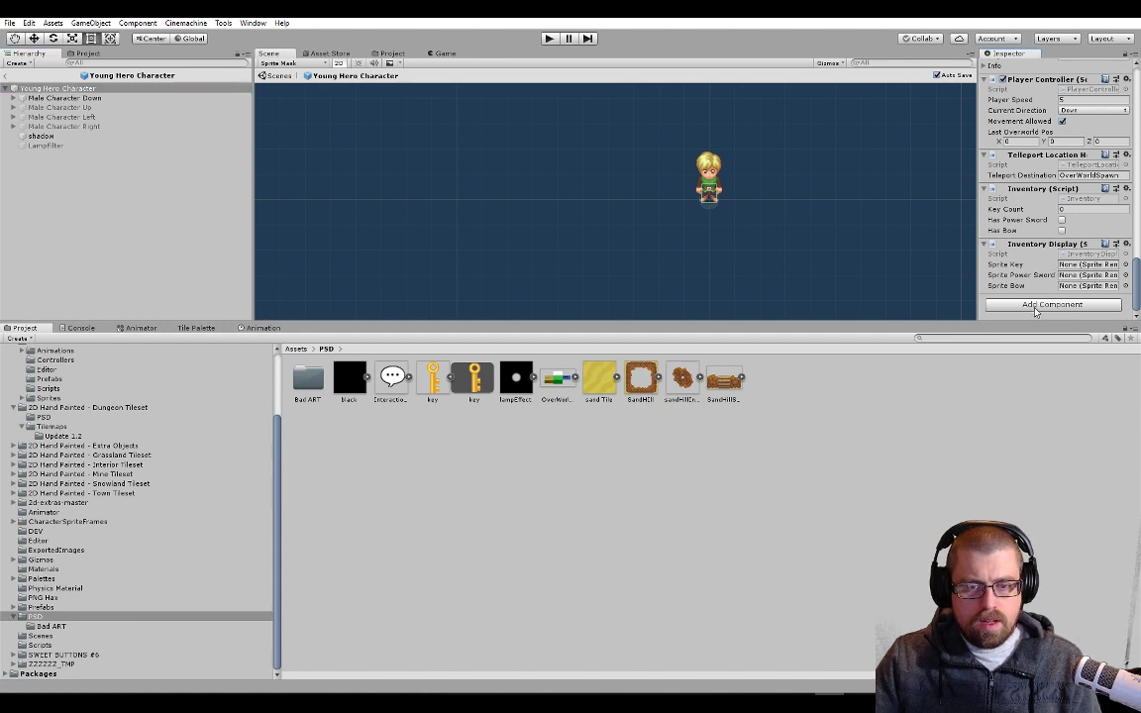
left_click(1042, 305)
scroll(1068, 227, "up", 5)
scroll(1069, 227, "up", 10)
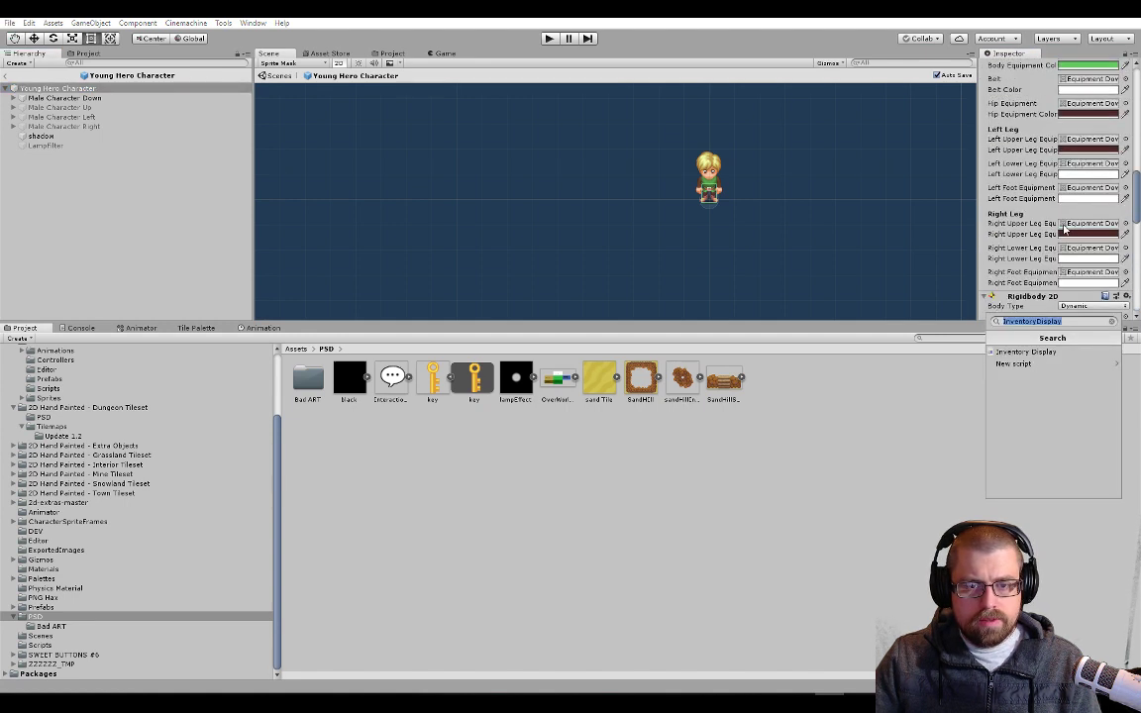
scroll(1065, 230, "down", 5)
key("BackSpace")
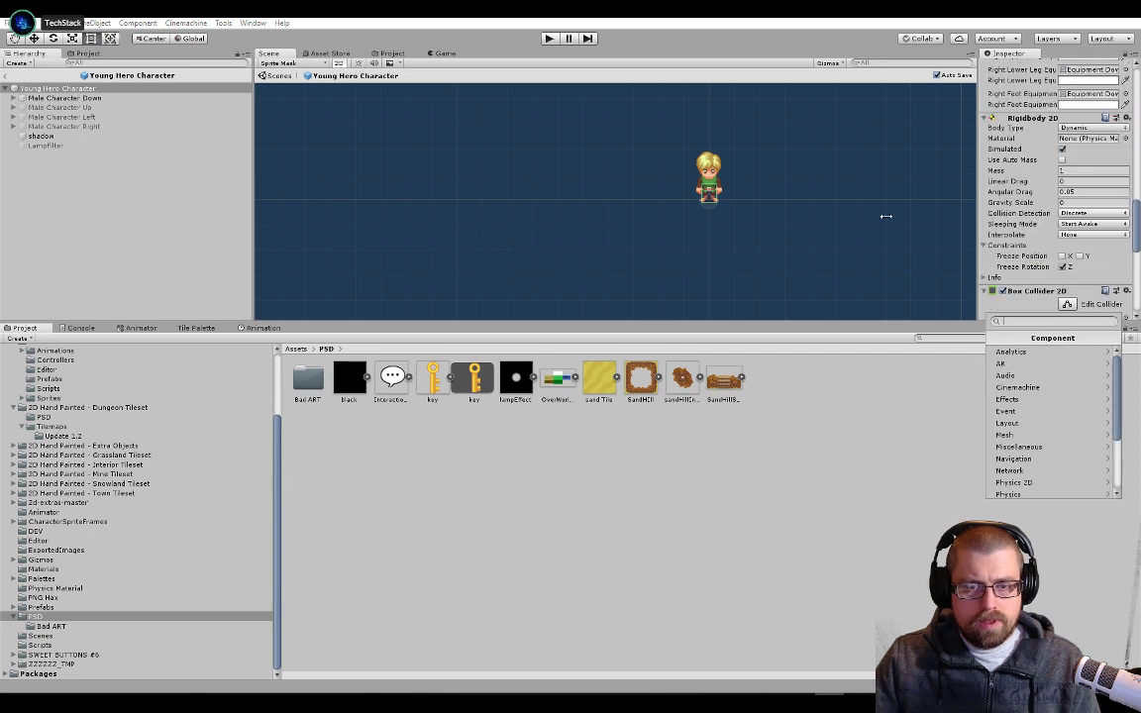
left_click(142, 105)
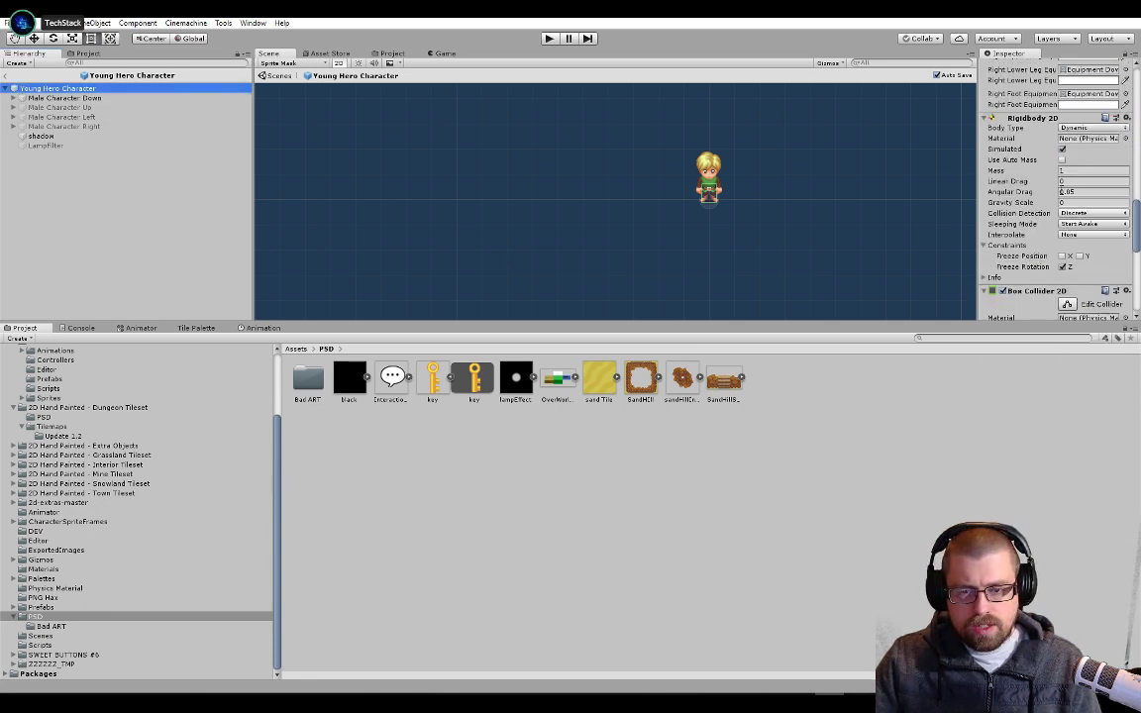
Expand Male Character Down through hip, body and chest to the innermost head object and examine its Sprite Renderer
scroll(1060, 191, "down", 8)
scroll(1055, 211, "down", 3)
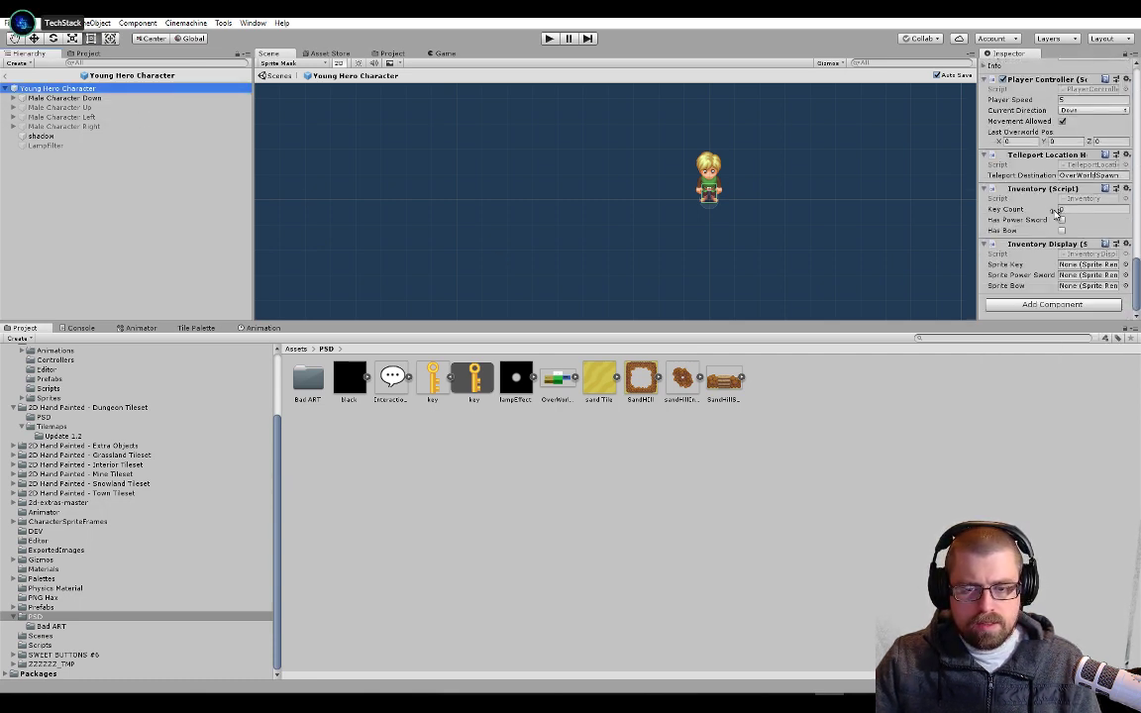
left_click(14, 98)
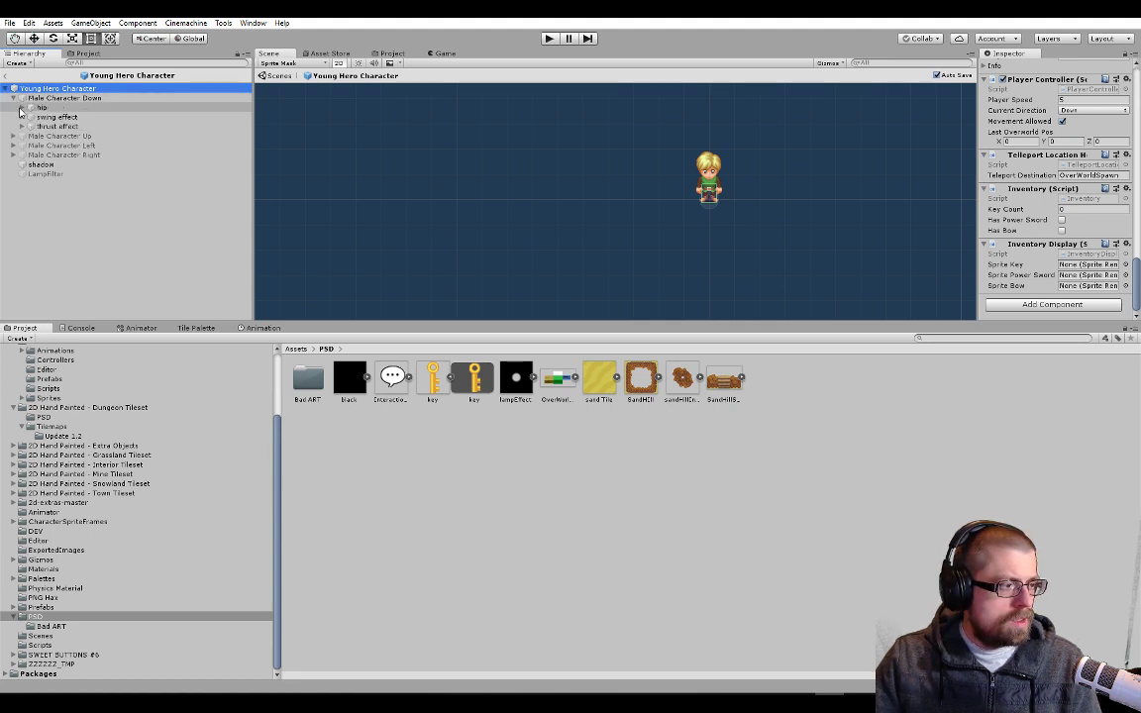
left_click(24, 117)
left_click(31, 117)
left_click(39, 126)
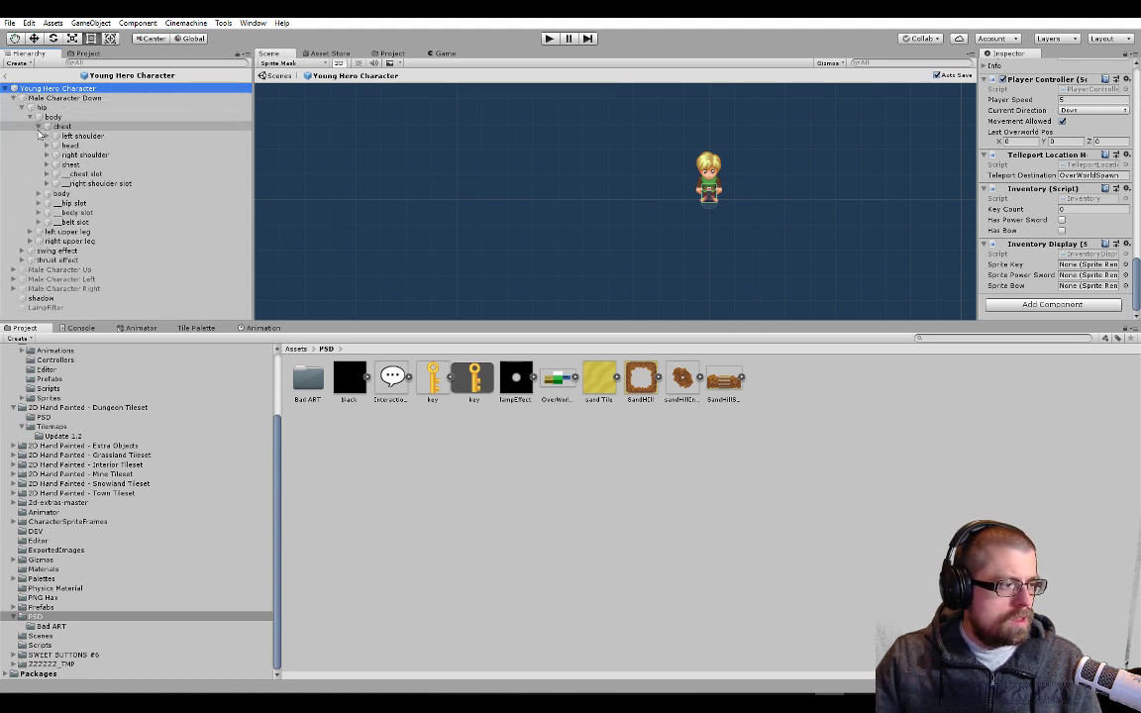
left_click(46, 144)
left_click(55, 154)
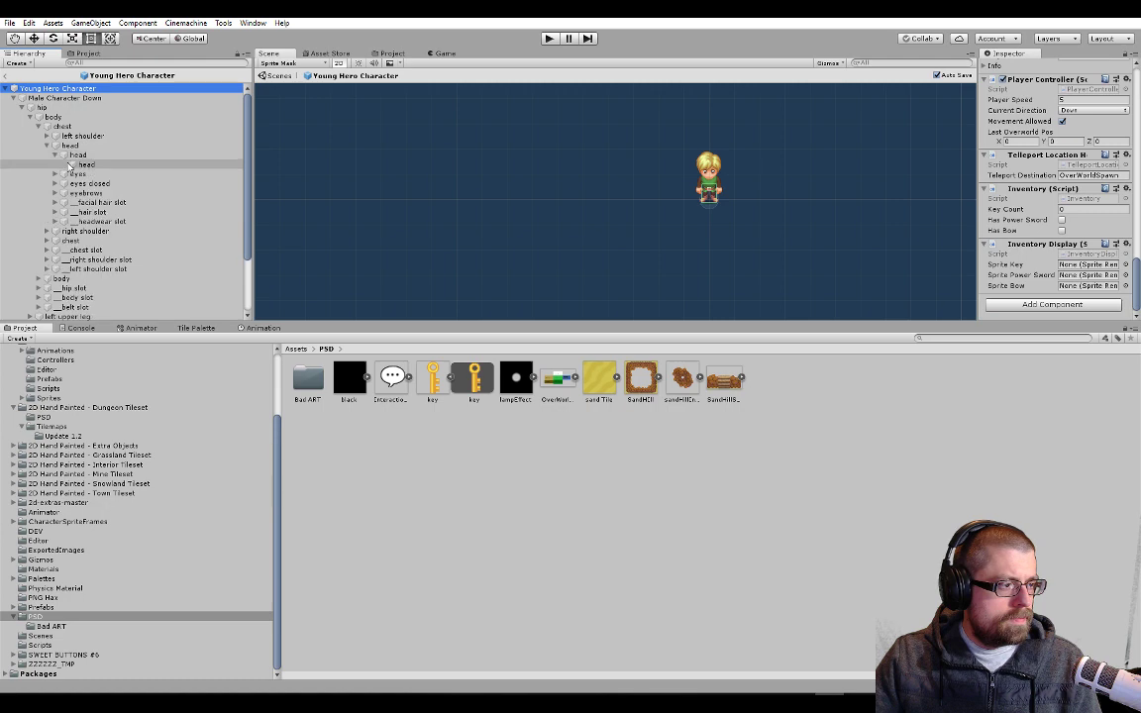
left_click(85, 165)
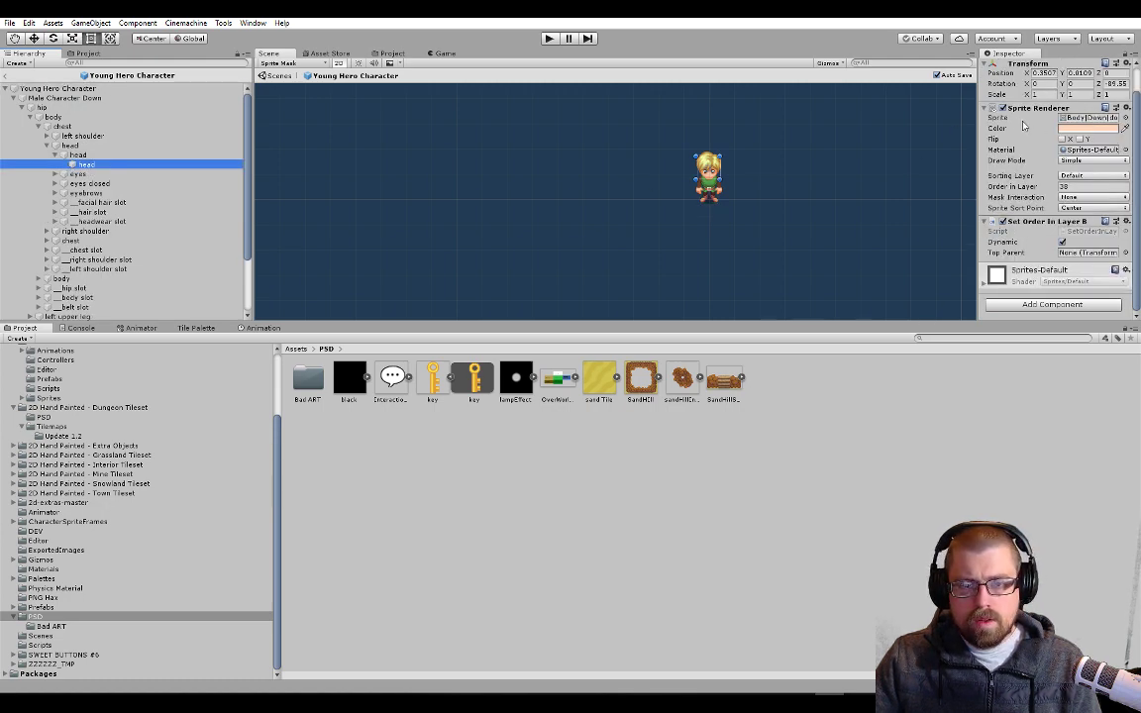
Switch to Visual Studio and maximize its window with InventoryDisplay.cs showing
key("alt+Tab")
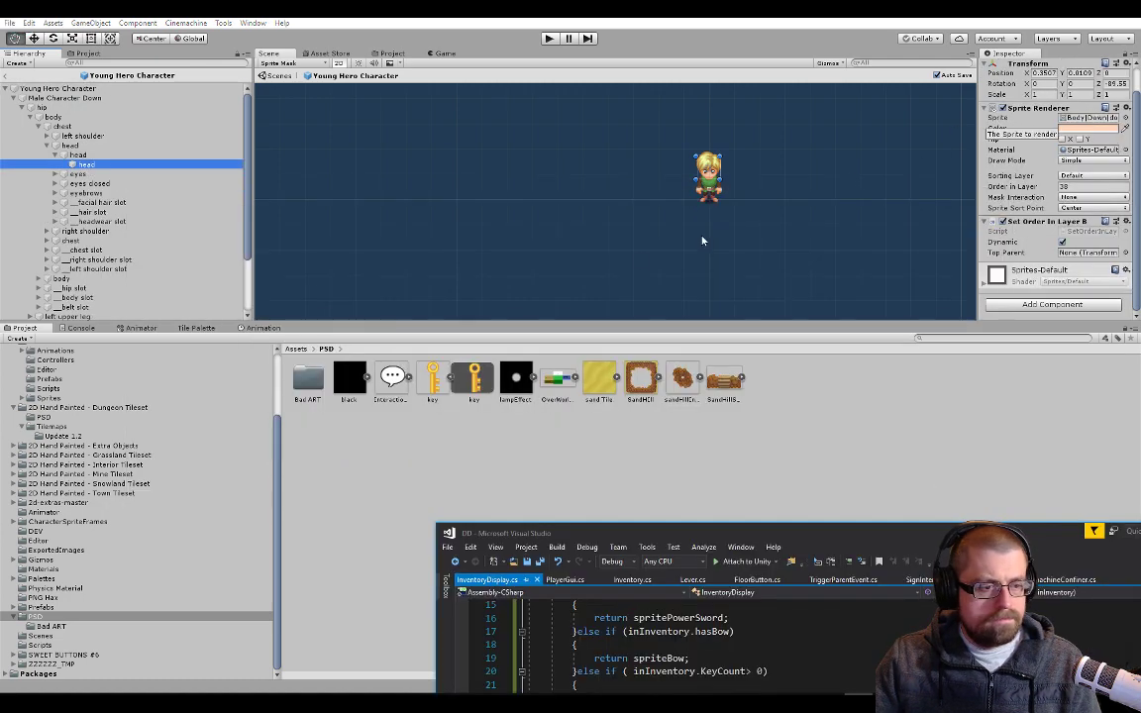
key("alt+Tab")
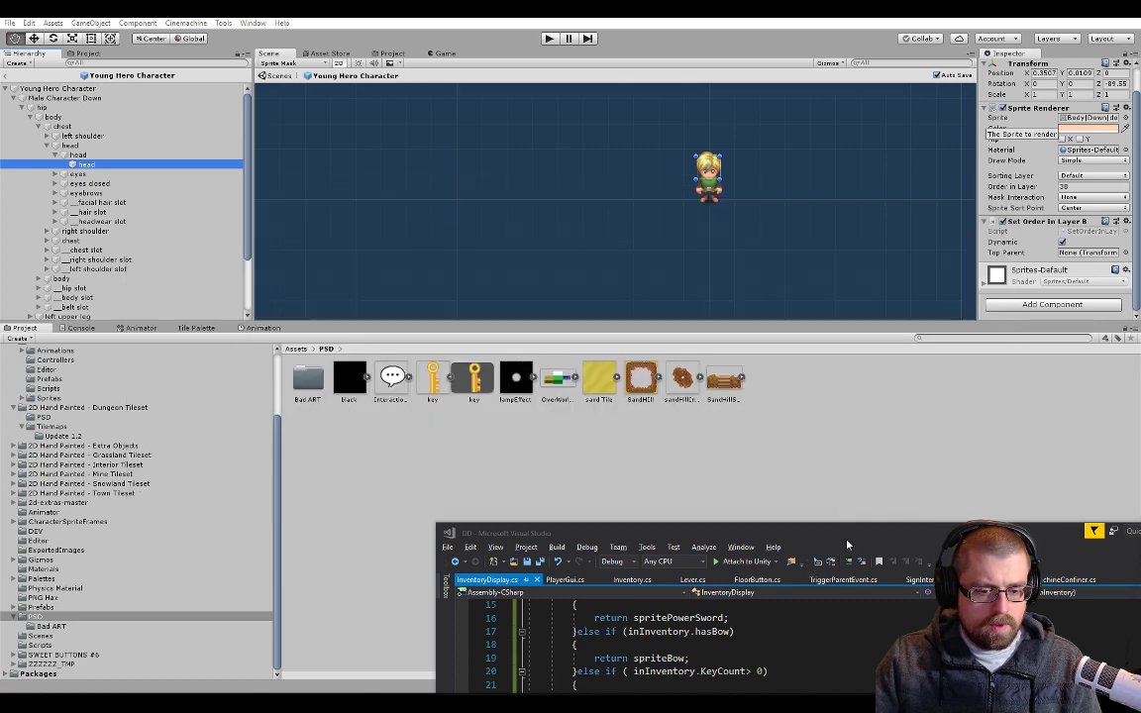
left_click_drag(845, 537, 599, 90)
double_click(599, 90)
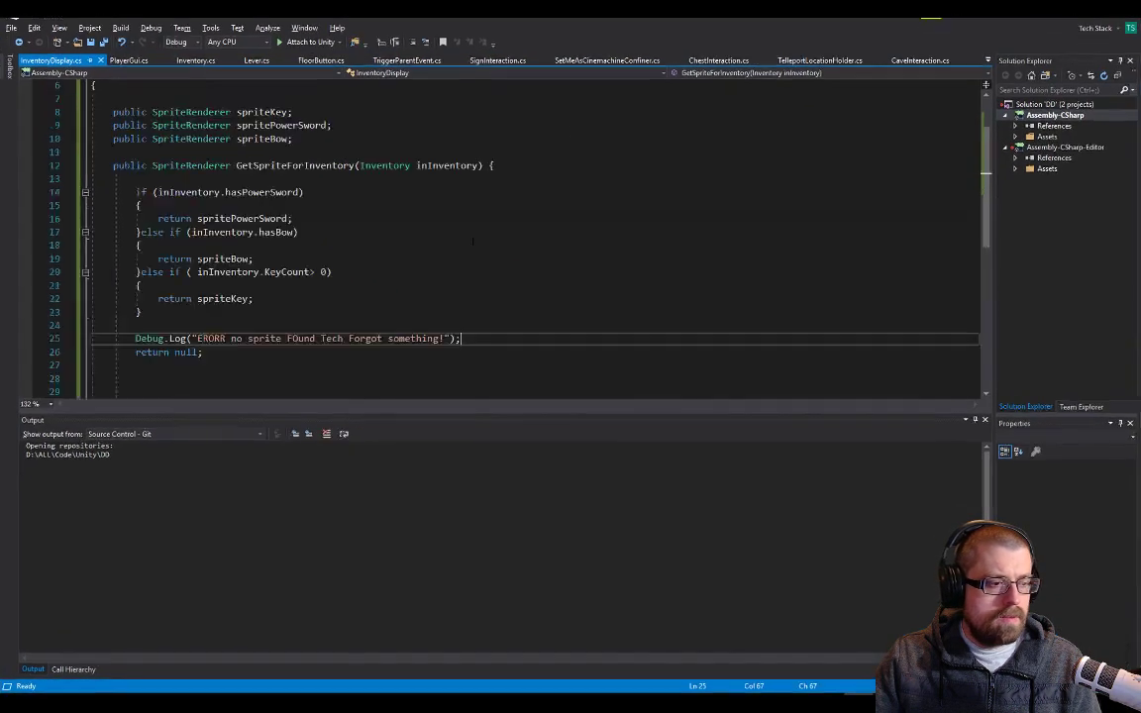
Change the type of the spriteKey field in InventoryDisplay.cs to Sprite
scroll(473, 241, "up", 2)
double_click(190, 179)
type("Sp")
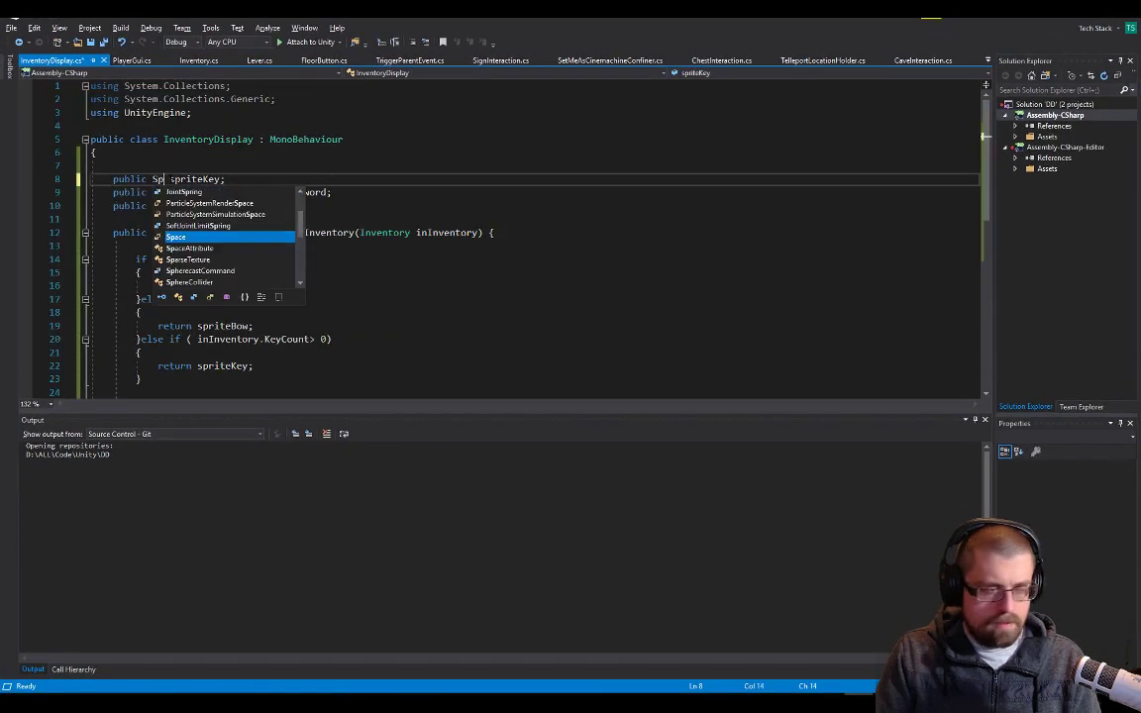
type("rite")
key("Escape")
key("Down")
key("Up")
key("ctrl+shift+Left")
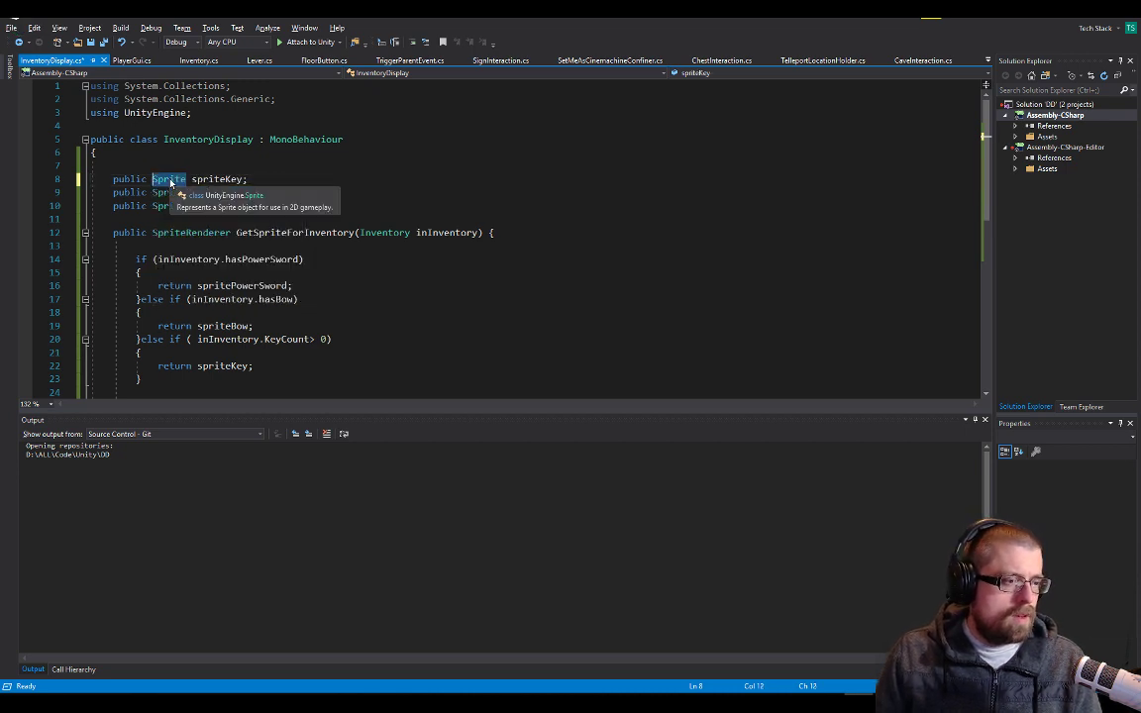
Change spritePowerSword, spriteBow and the return type of GetSpriteForInventory to Sprite, and save InventoryDisplay.cs
key("ctrl+c")
double_click(181, 193)
key("ctrl+v")
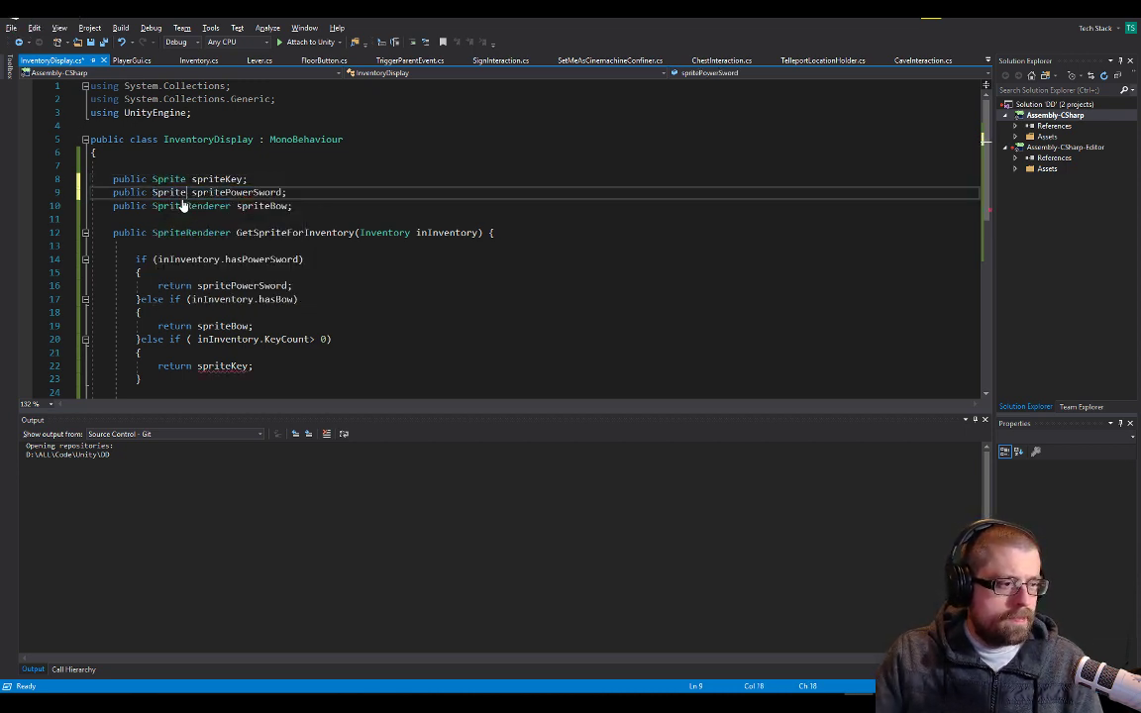
double_click(182, 205)
key("ctrl+v")
double_click(188, 232)
key("ctrl+v")
left_click(343, 138)
key("ctrl+s")
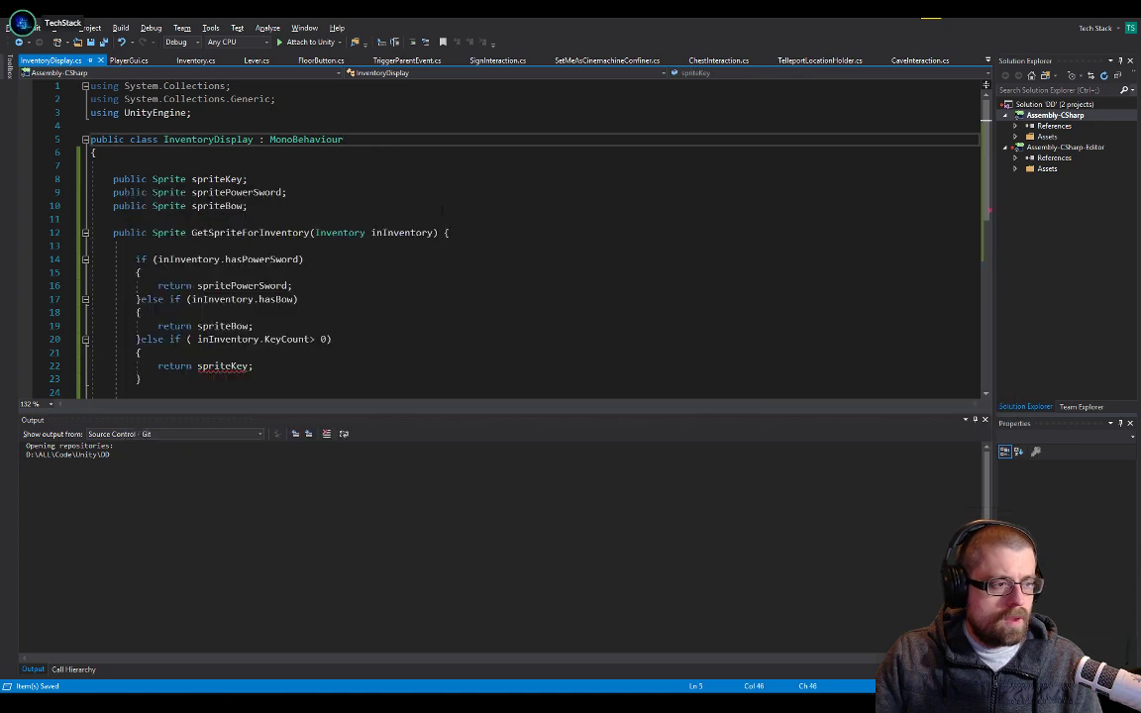
Switch to Unity and assign the key sprite to the Inventory Display sprite slots on the Young Hero Character root
key("alt+Tab")
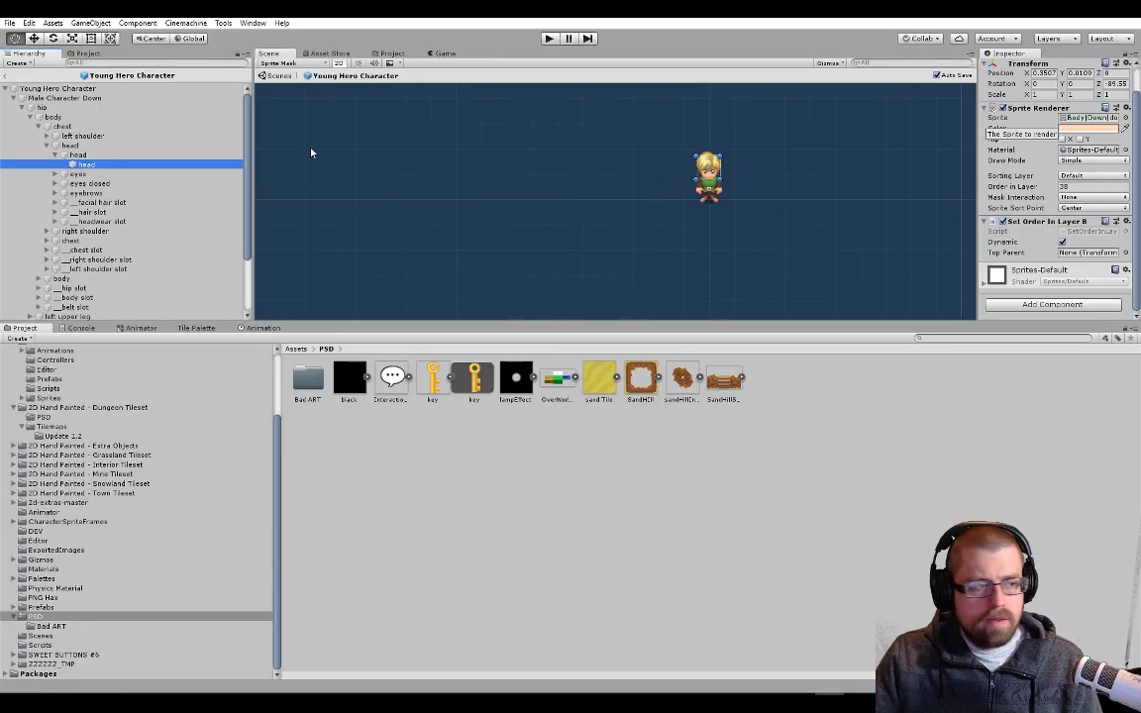
left_click(86, 90)
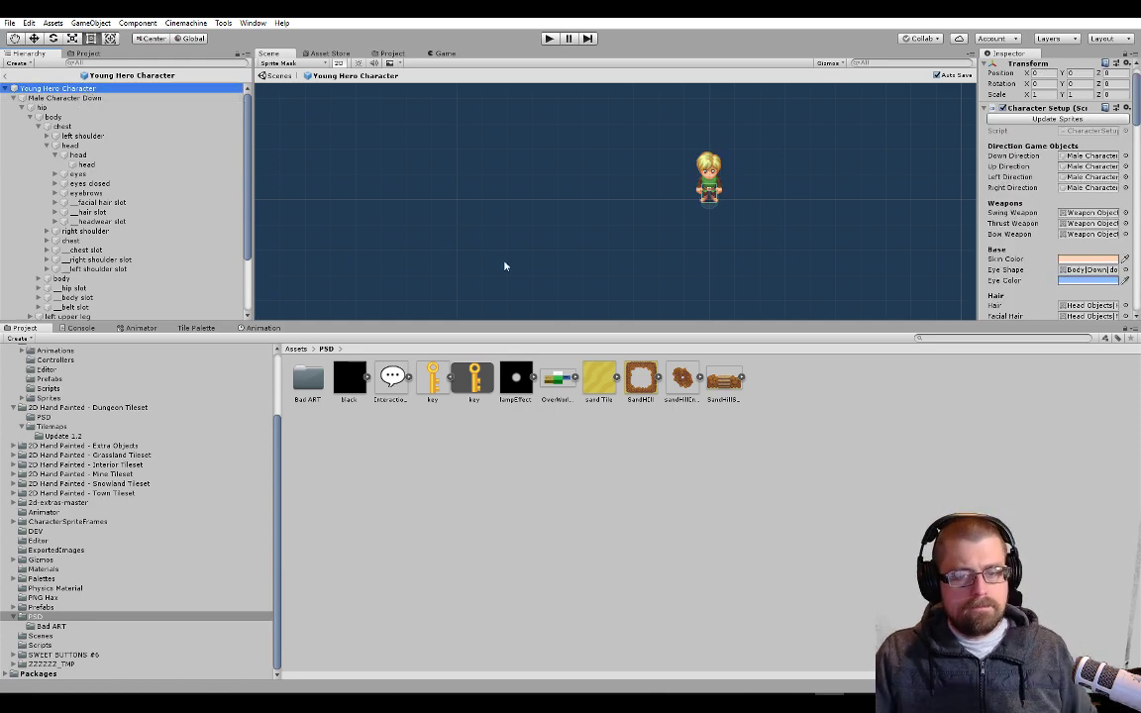
scroll(995, 175, "down", 10)
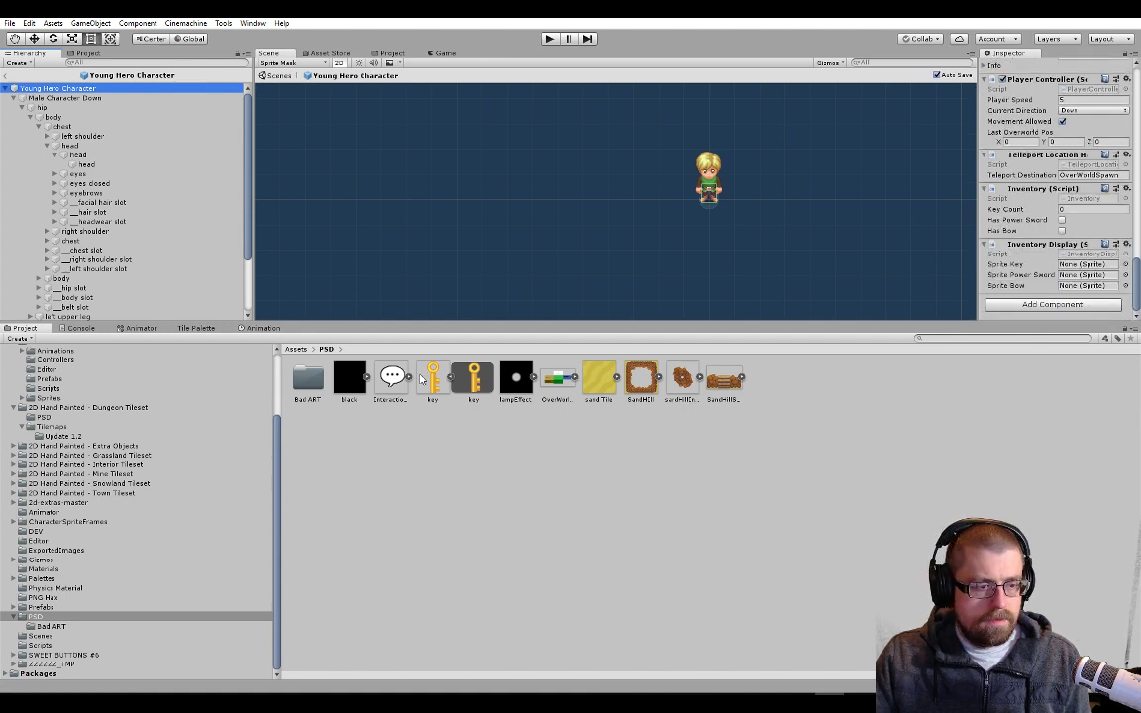
left_click_drag(436, 380, 1072, 277)
left_click_drag(473, 380, 1080, 289)
left_click(815, 436)
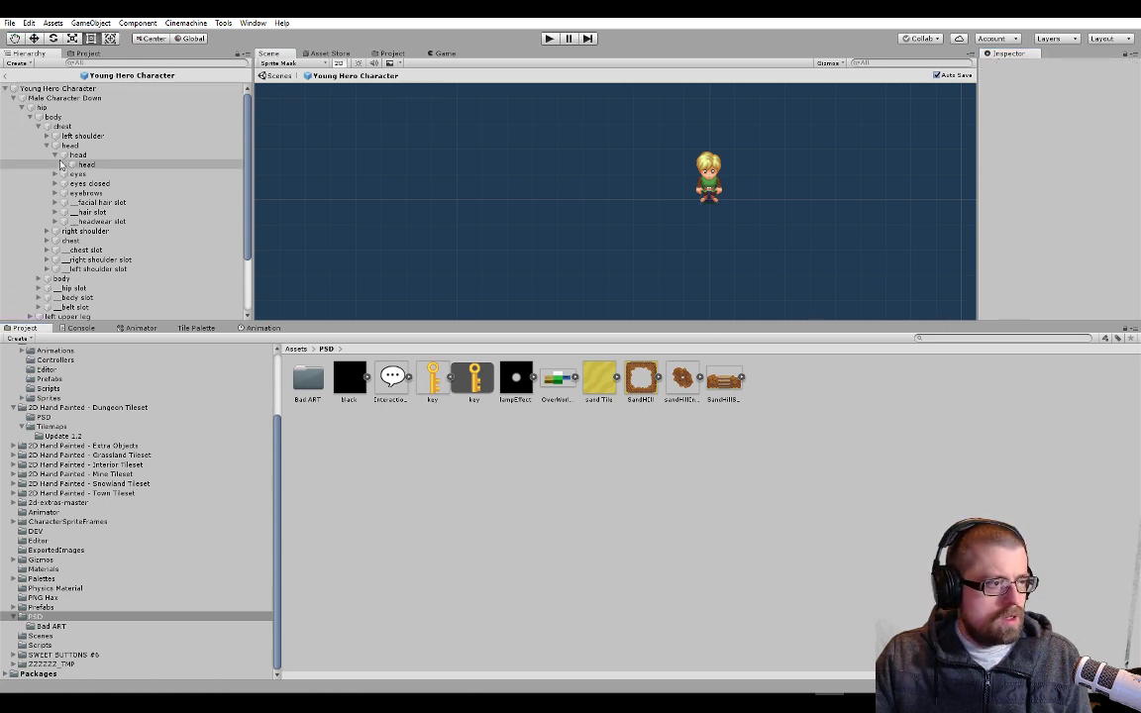
Leave the Young Hero Character prefab and return to the Overworld scene
left_click(8, 89)
left_click(6, 75)
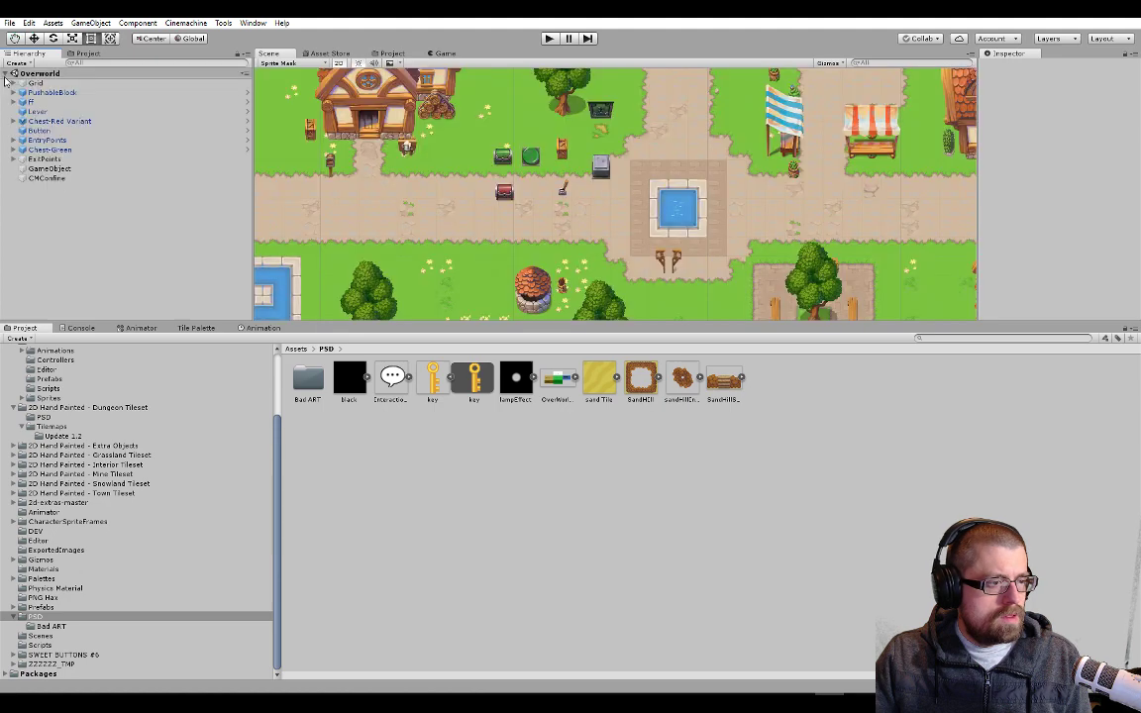
scroll(703, 201, "down", 2)
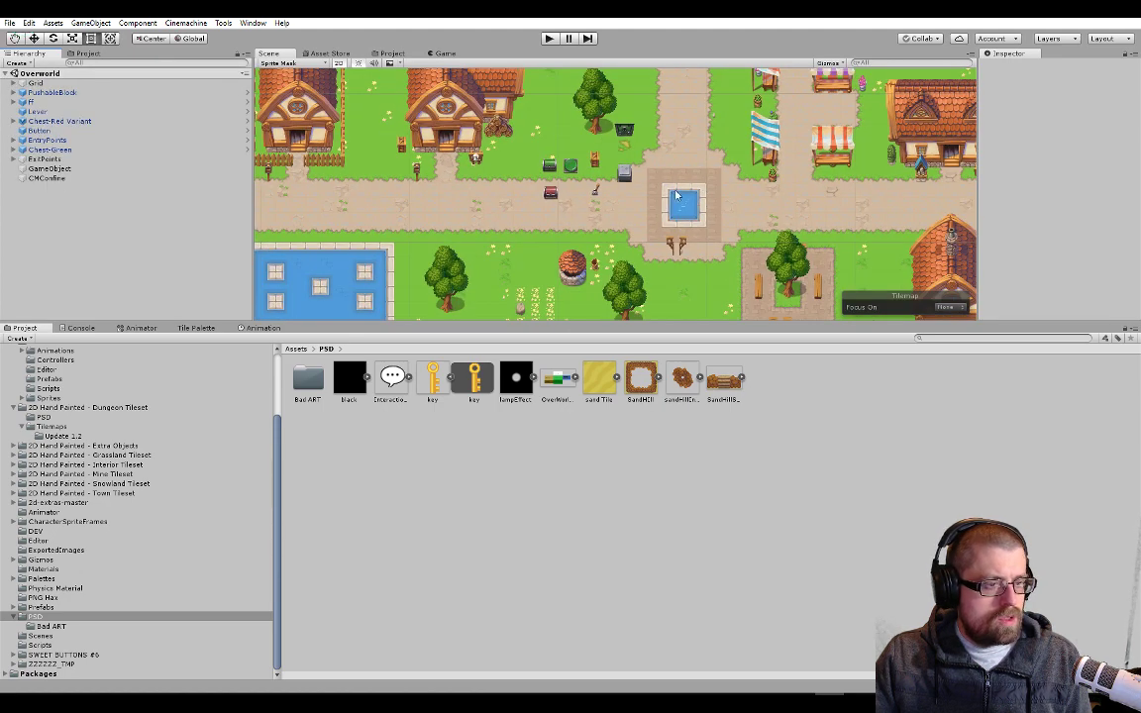
Switch to Visual Studio, open ChestInteraction.cs and search it for "merge"
key("alt+Tab")
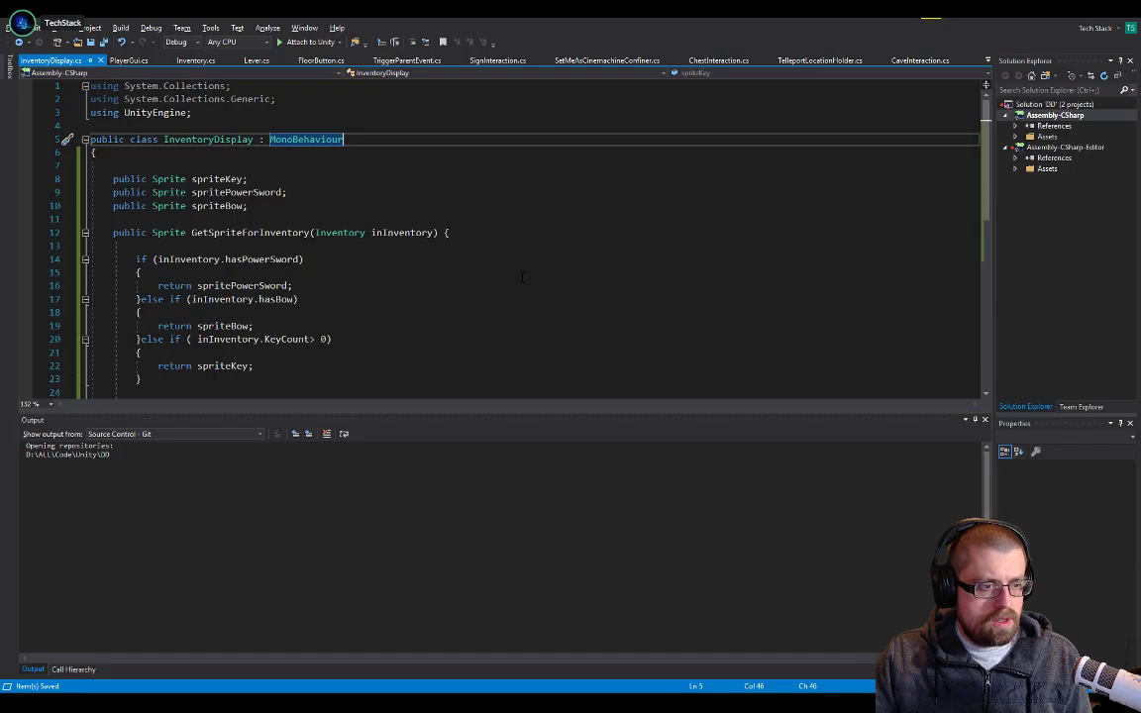
left_click(693, 60)
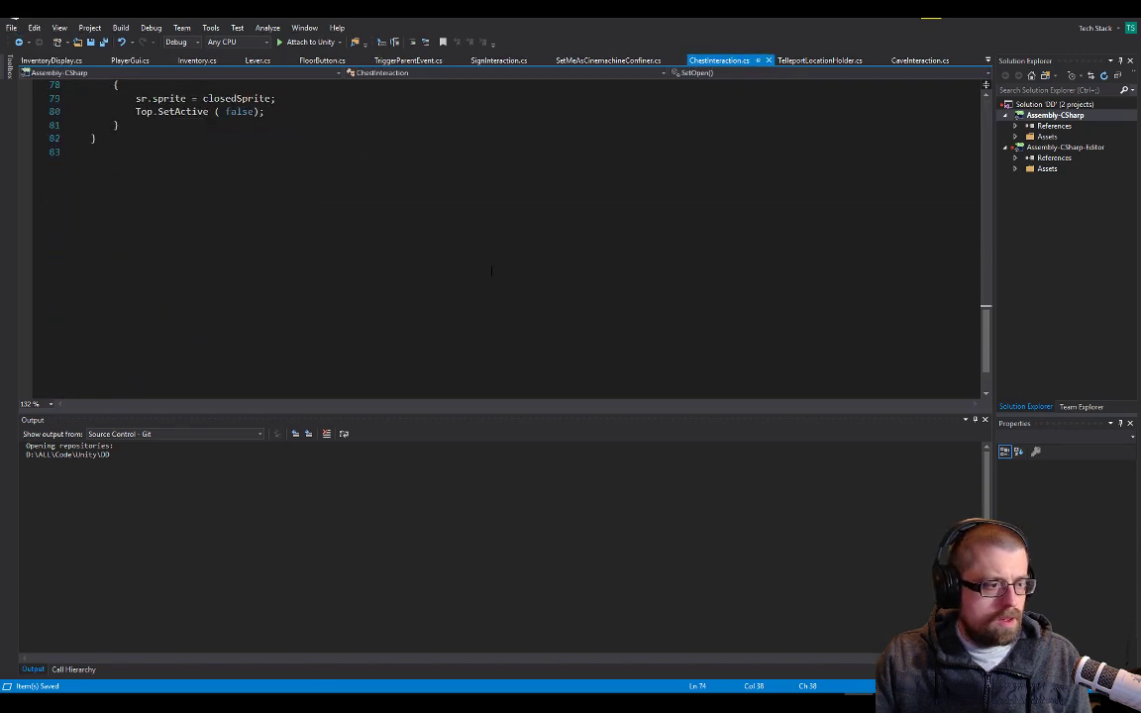
scroll(496, 238, "up", 10)
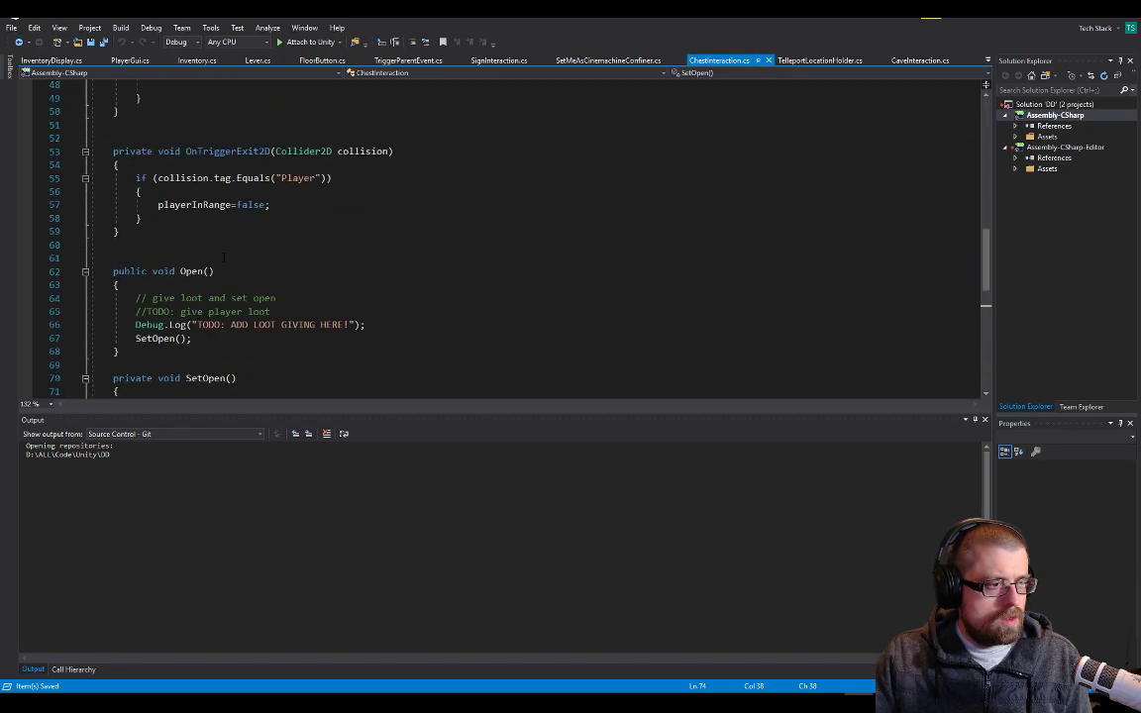
key("ctrl+f")
type("merge")
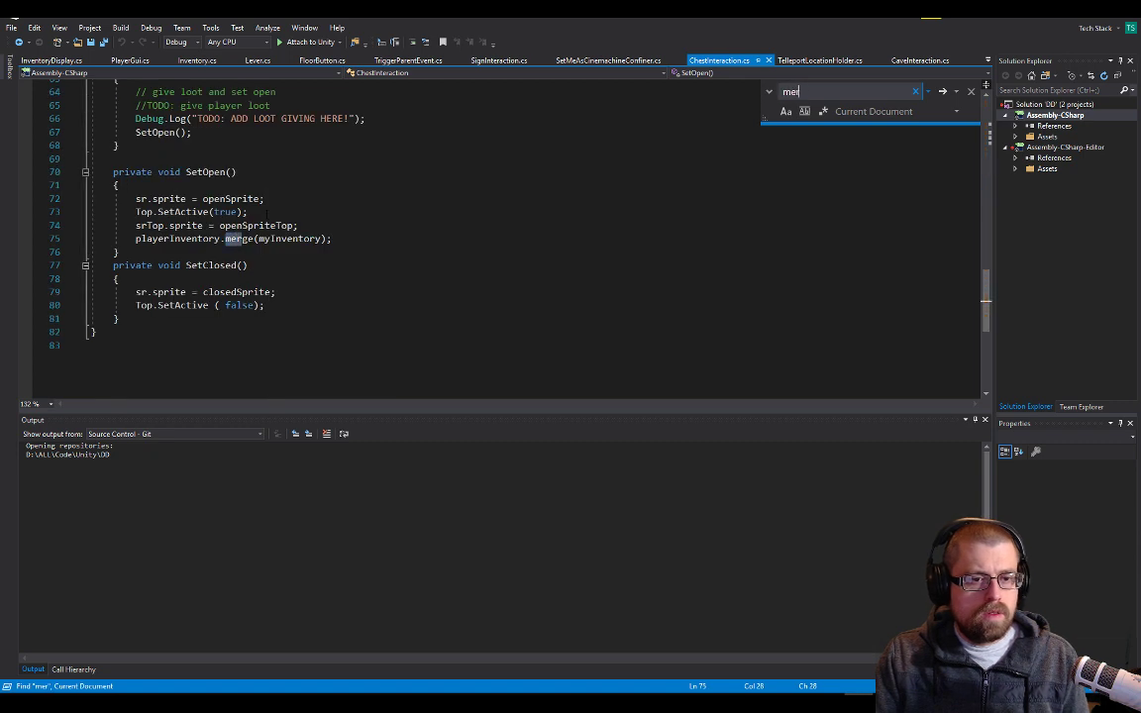
key("Return")
key("Return")
Add an empty line below the playerInventory.merge(myInventory) call in SetOpen()
left_click(366, 228)
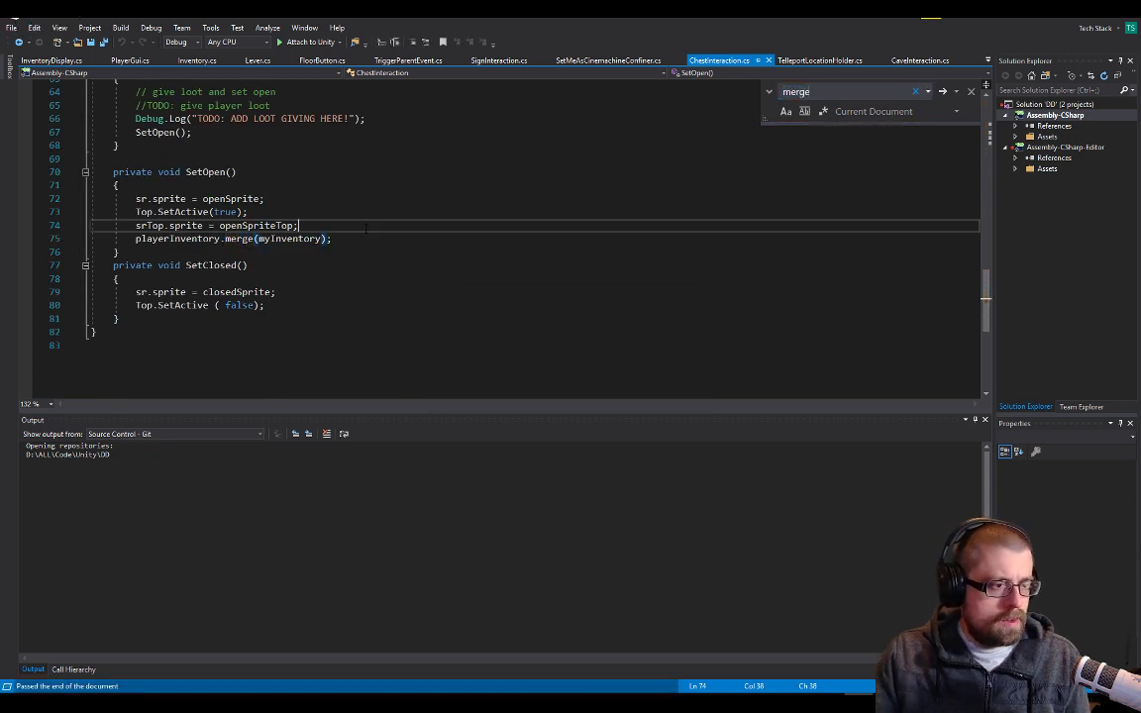
scroll(366, 242, "up", 4)
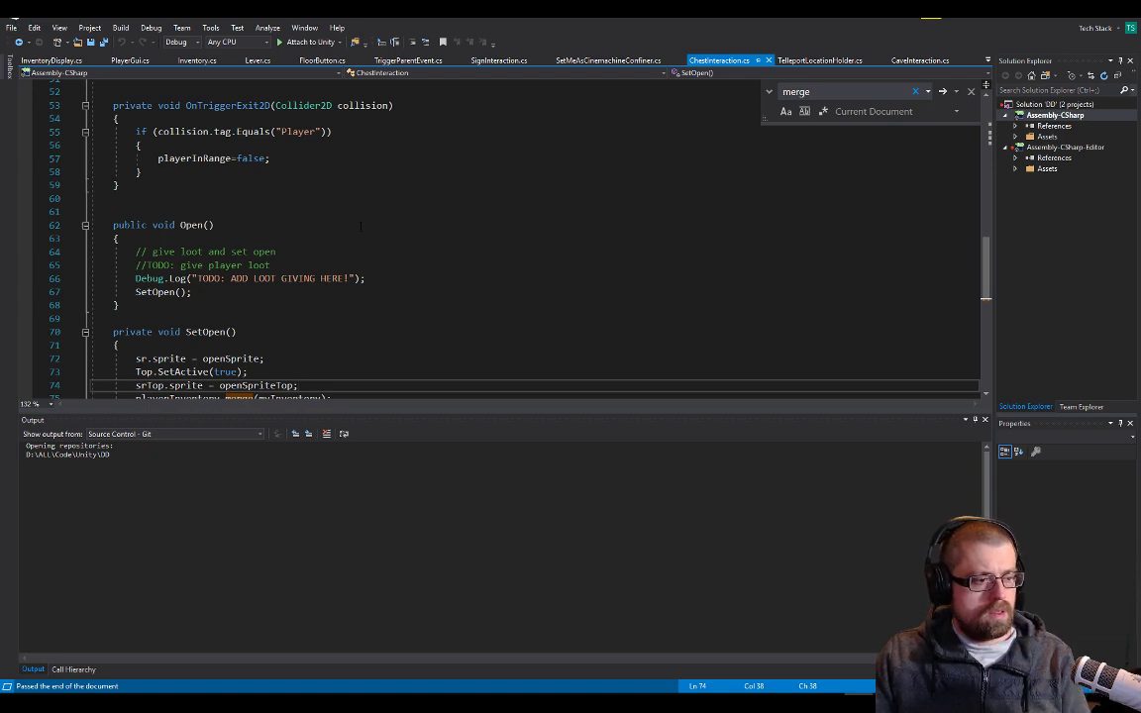
key("Down")
key("End")
key("Return")
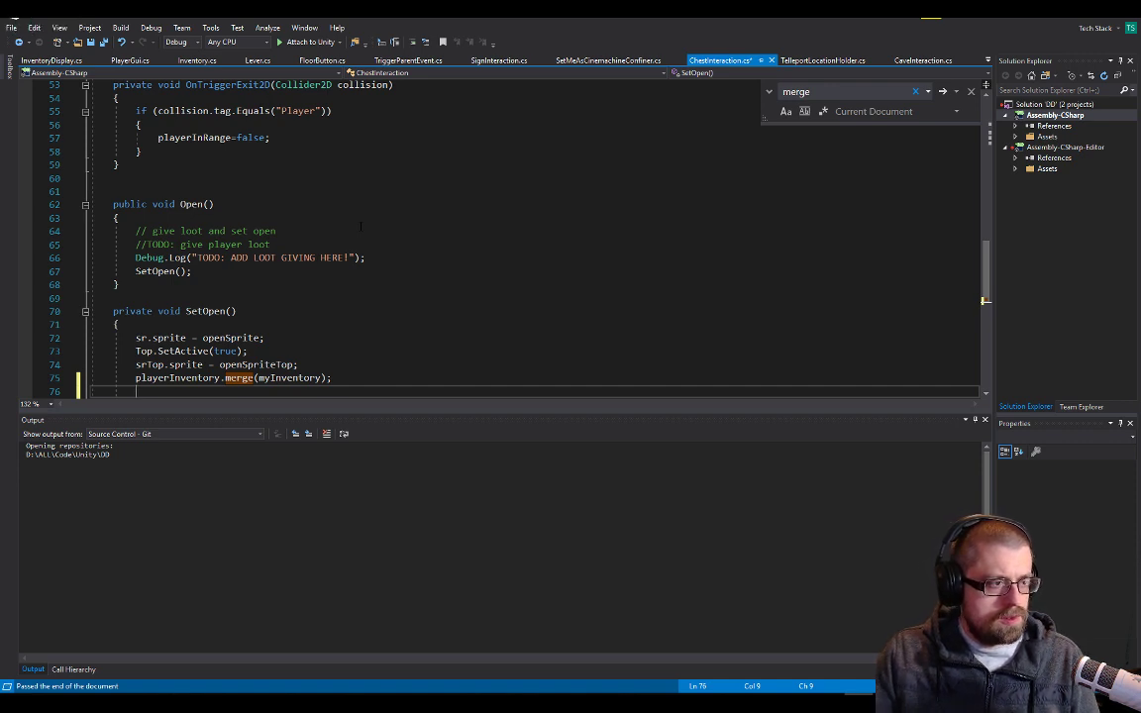
Examine the Update and trigger methods of ChestInteraction, then how Start() obtains playerInventory
scroll(348, 223, "up", 3)
scroll(218, 268, "up", 5)
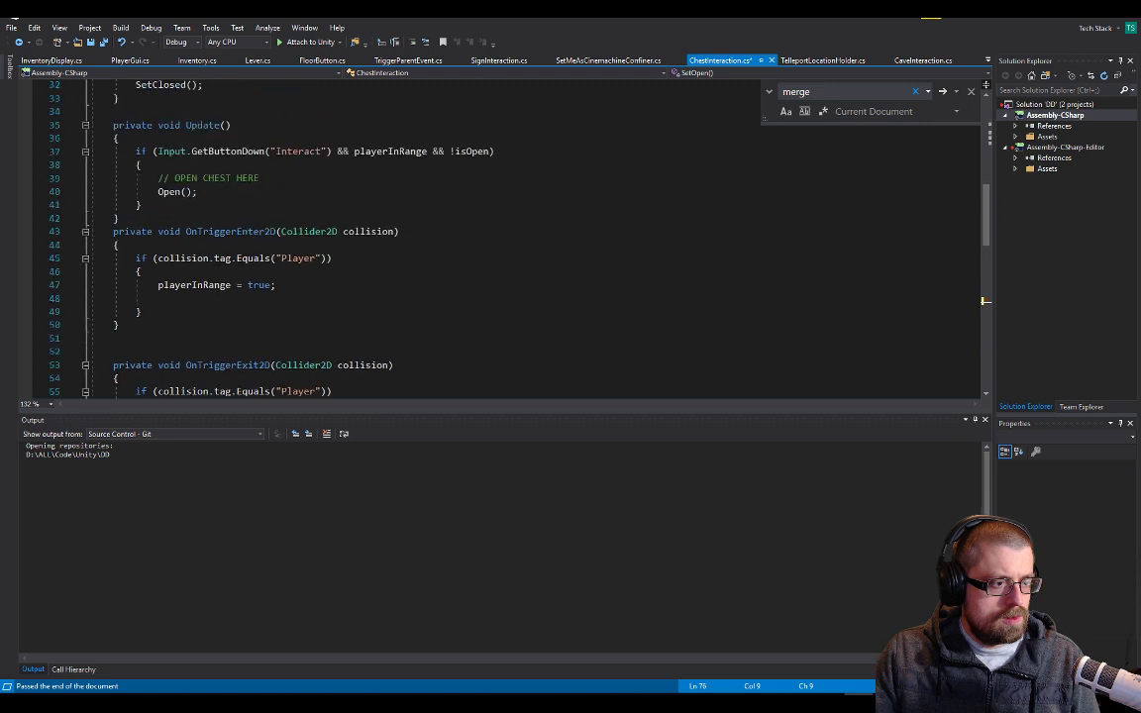
scroll(264, 244, "down", 5)
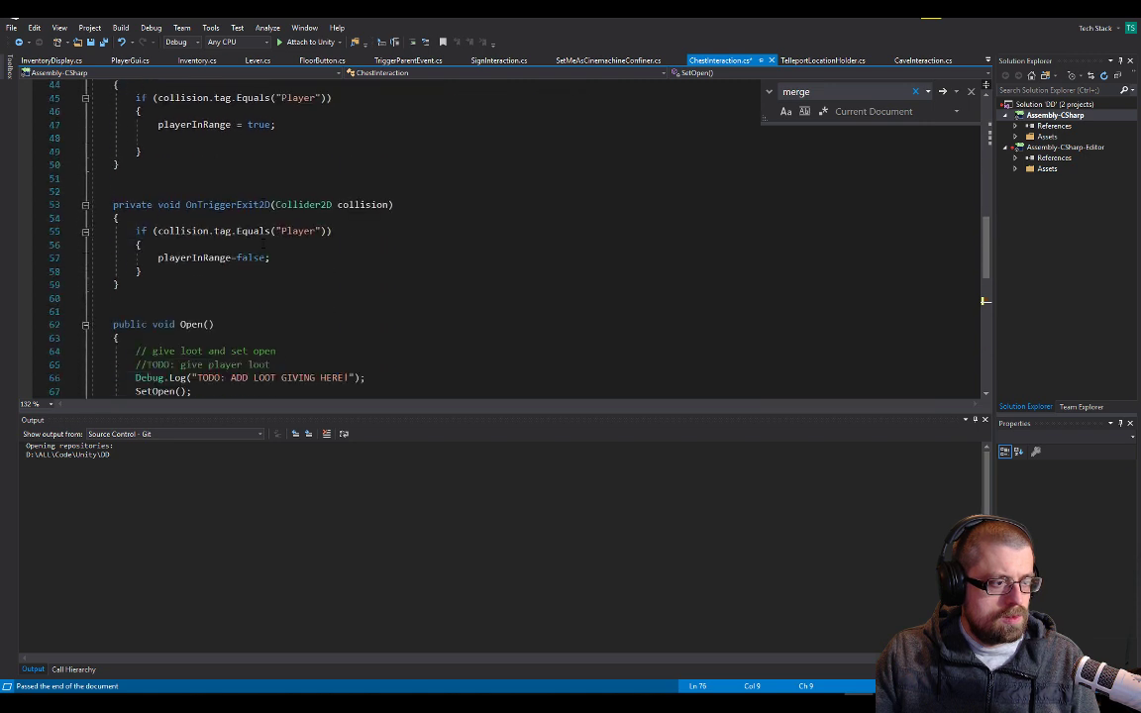
scroll(287, 254, "up", 4)
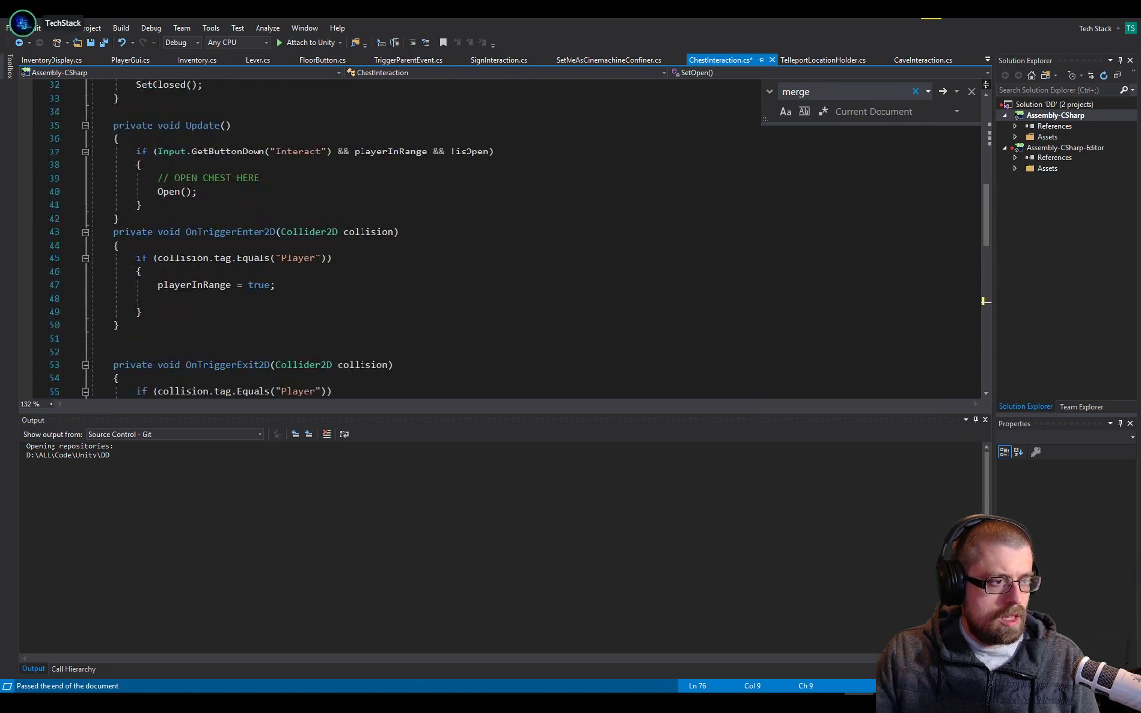
left_click(304, 169)
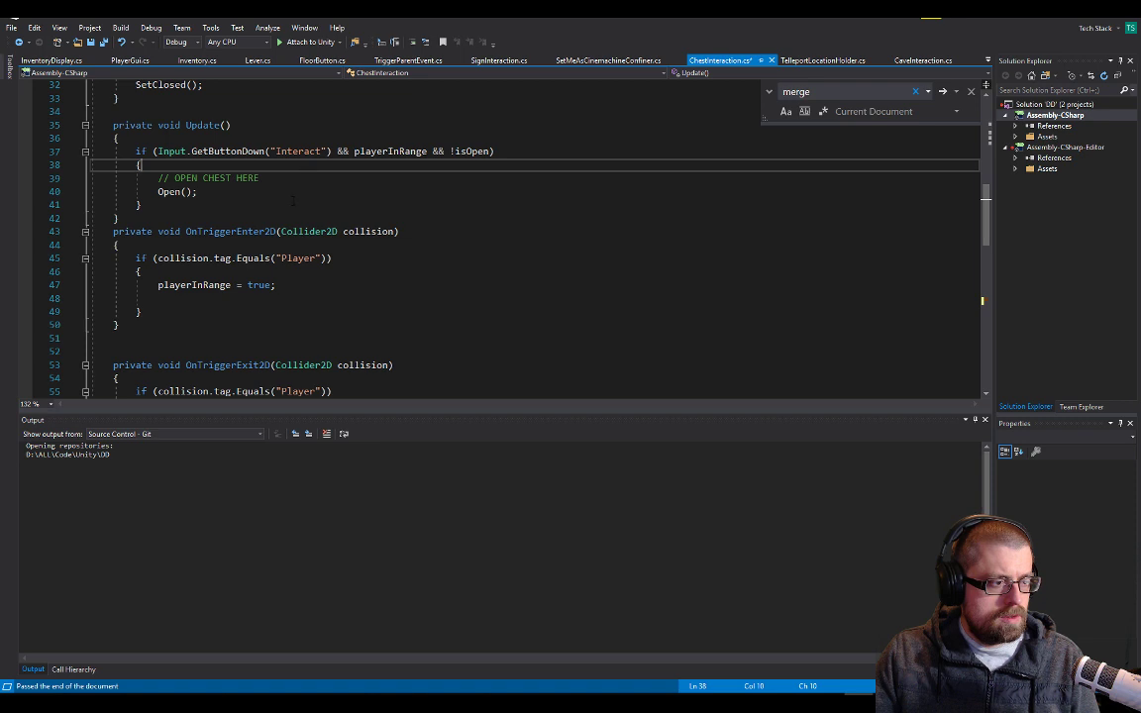
left_click(203, 285)
scroll(343, 247, "up", 5)
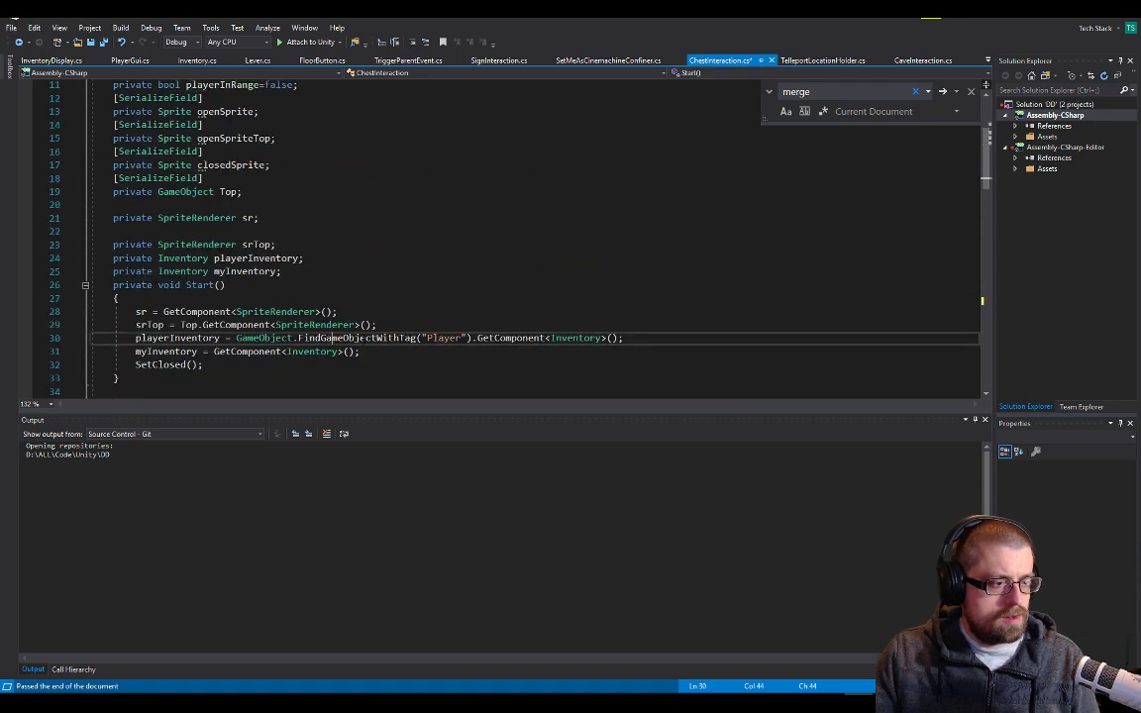
double_click(334, 339)
left_click_drag(472, 338, 242, 338)
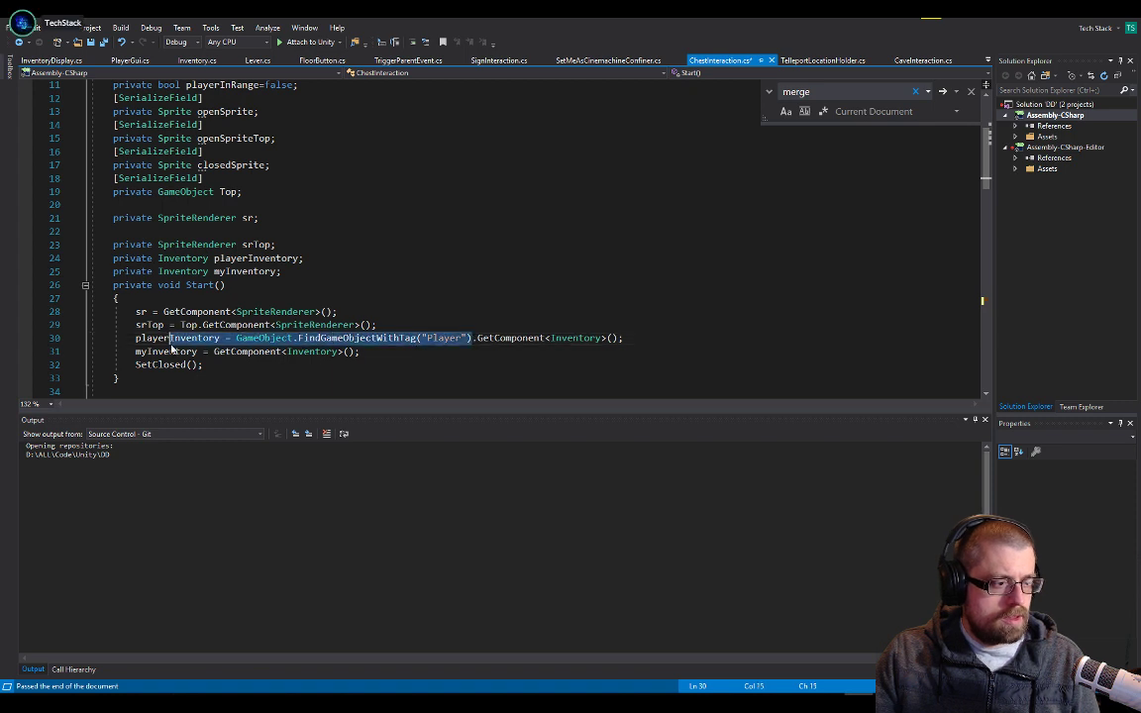
triple_click(169, 338)
Declare the field "private InventoryDisplay id;" below the playerInventory field and save ChestInteraction.cs
left_click(312, 258)
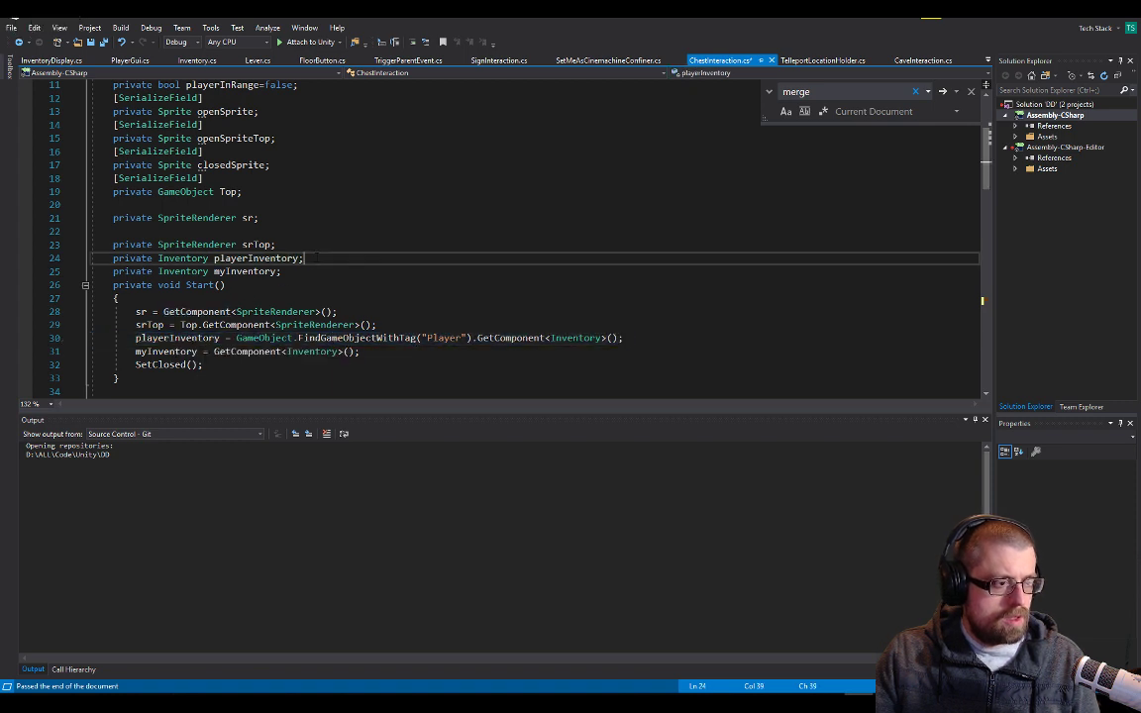
key("Return")
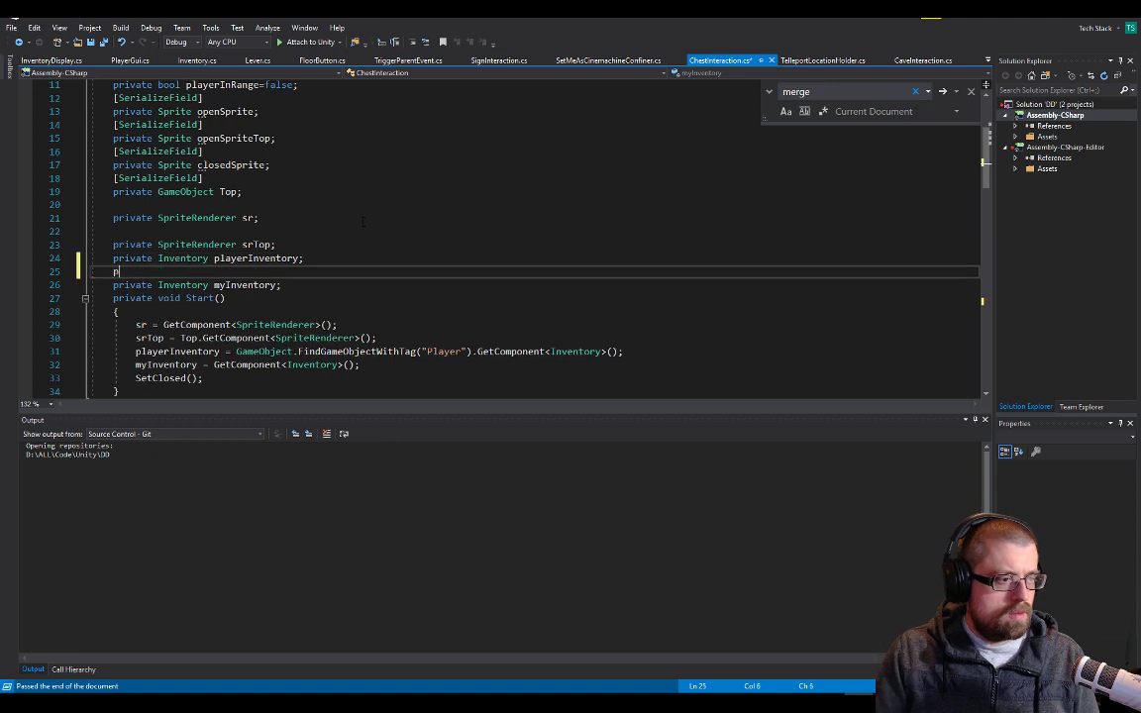
type("private ")
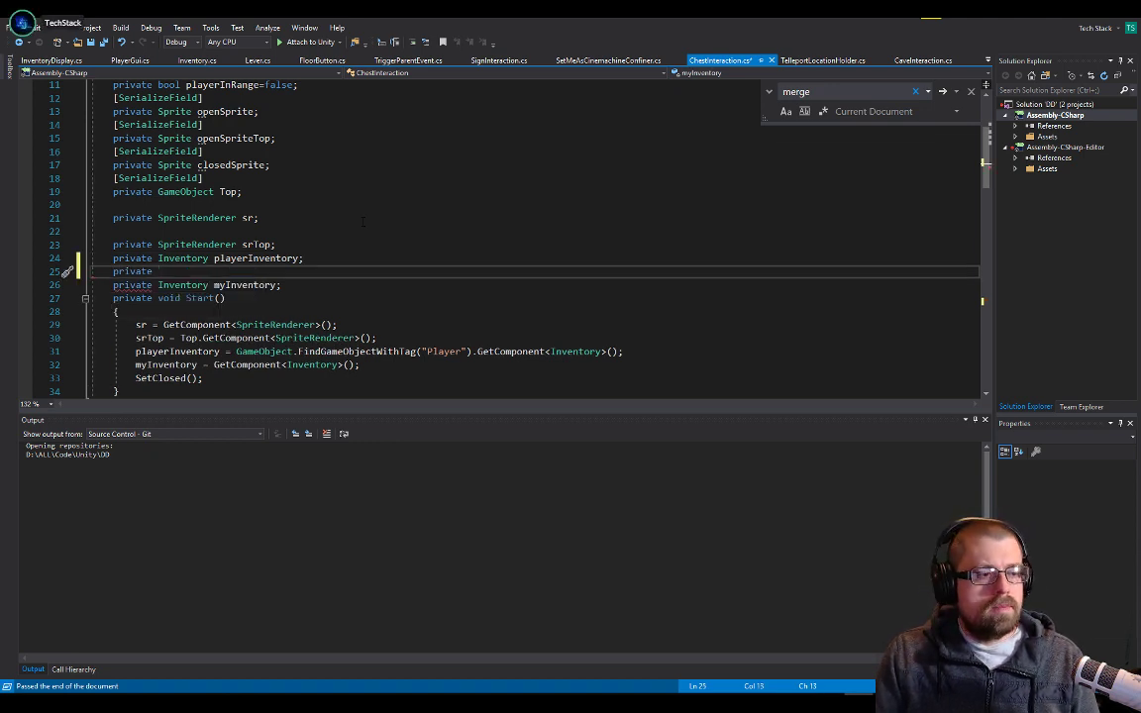
type("Inve")
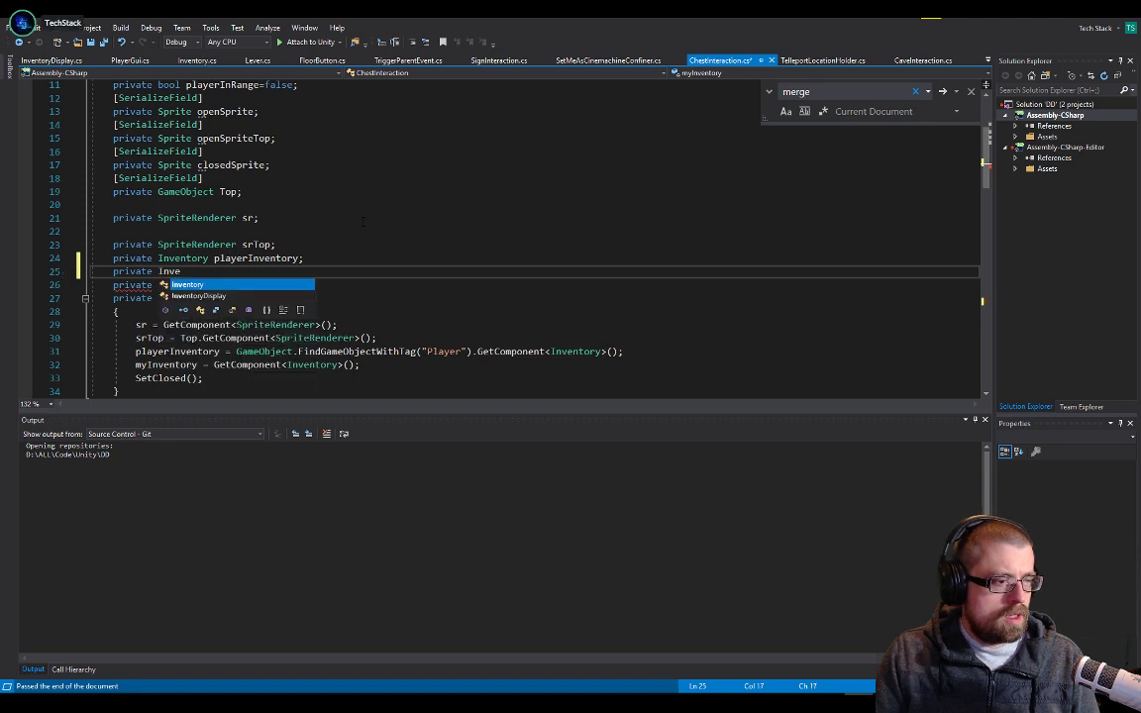
type("ntoryDisplay id;")
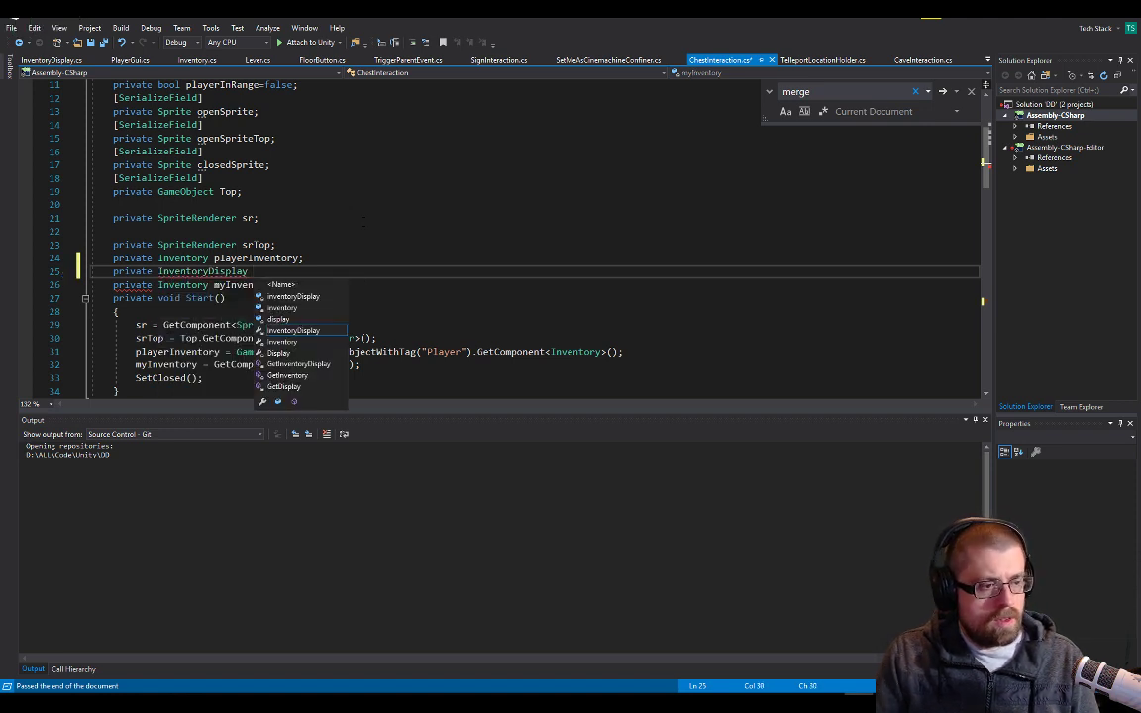
key("ctrl+s")
Below the playerInventory assignment in Start(), begin a new statement reading id = GameObject.FindGameObjectWithTag
key("Down")
key("Down")
key("Down")
key("Down")
key("Down")
key("Down")
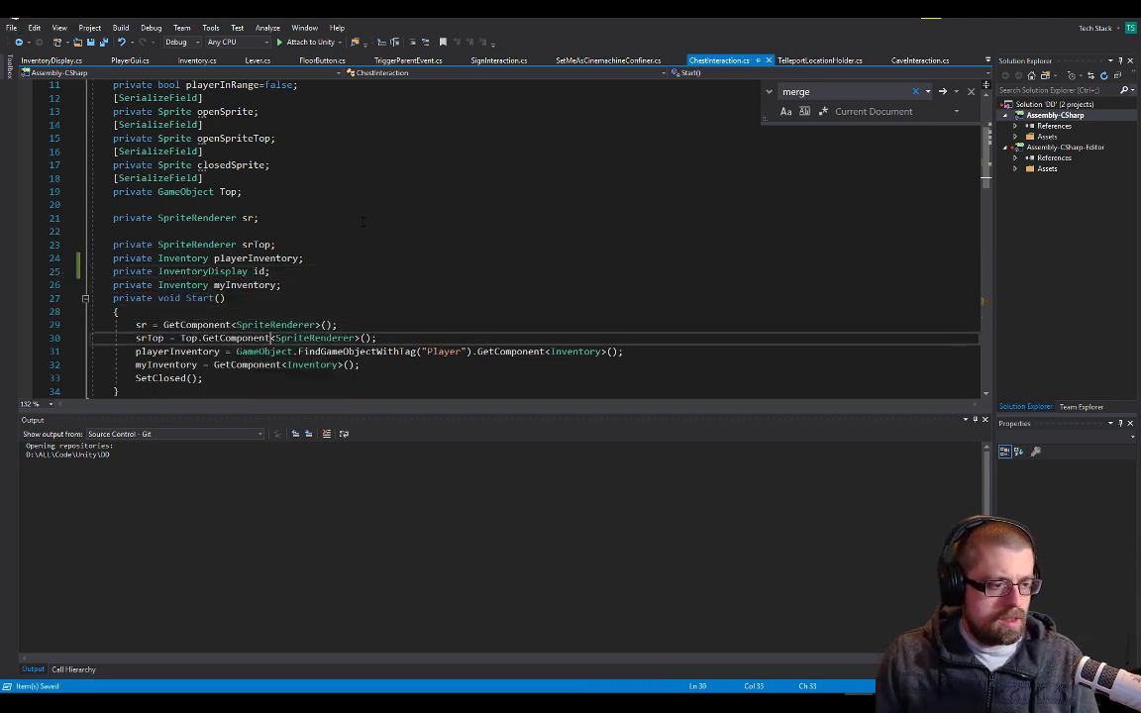
key("End")
key("Return")
type("id = ")
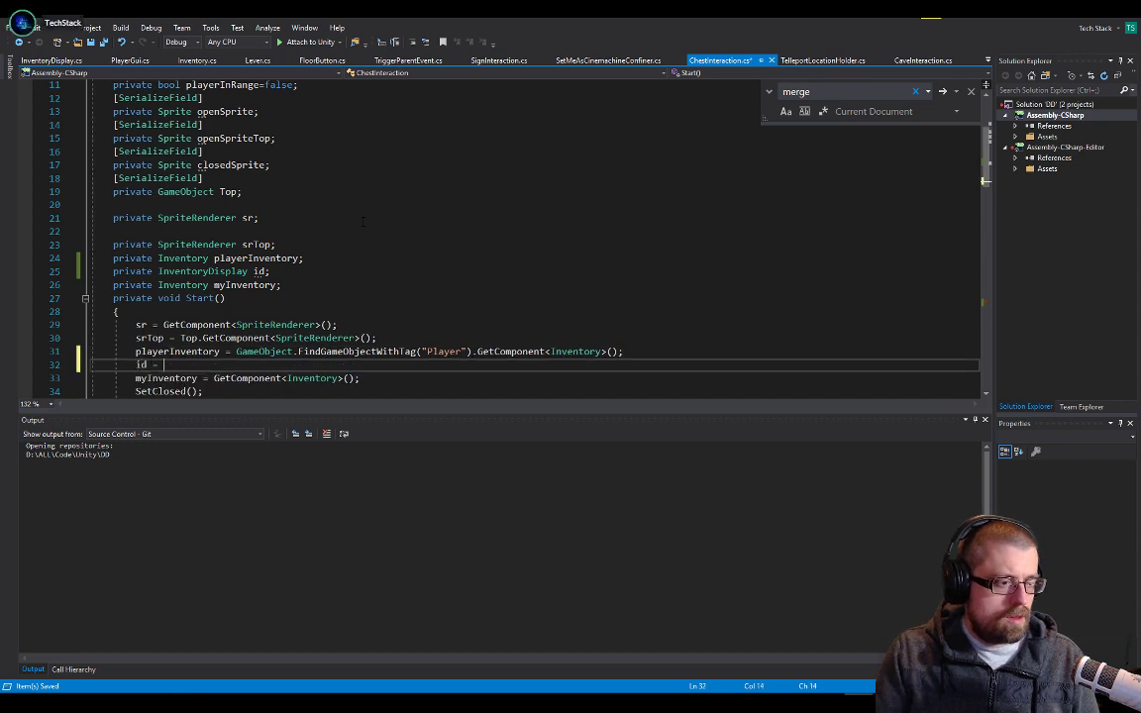
type("gameObject\\")
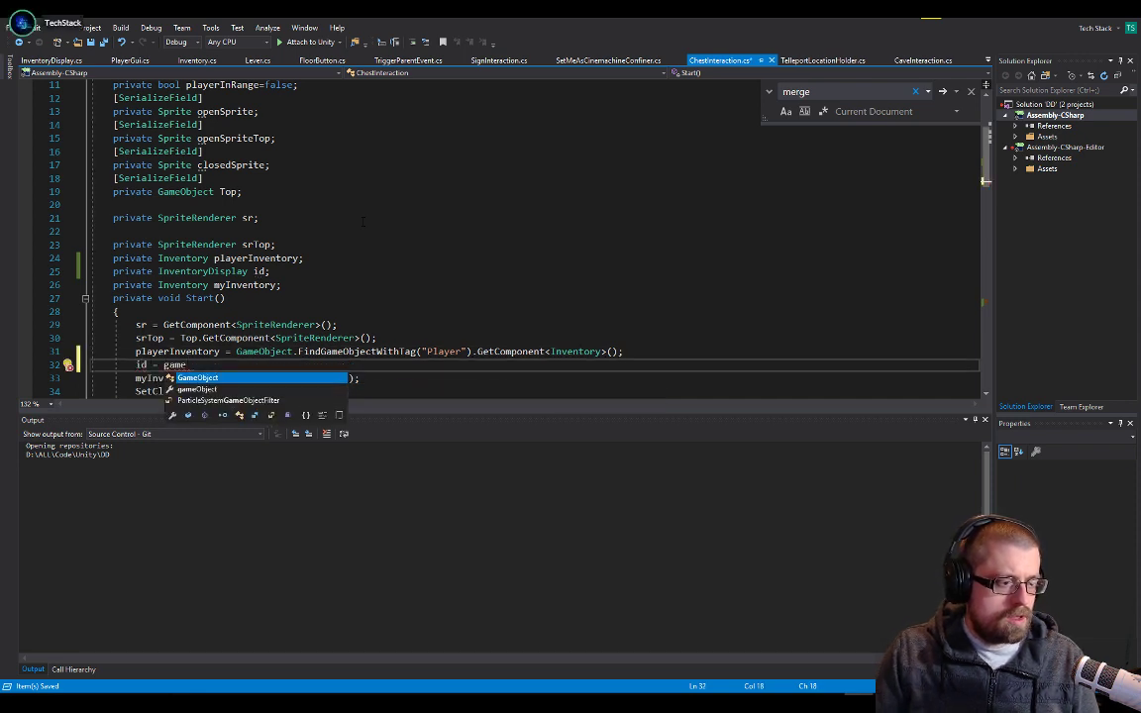
key("Return")
key("BackSpace")
key("BackSpace")
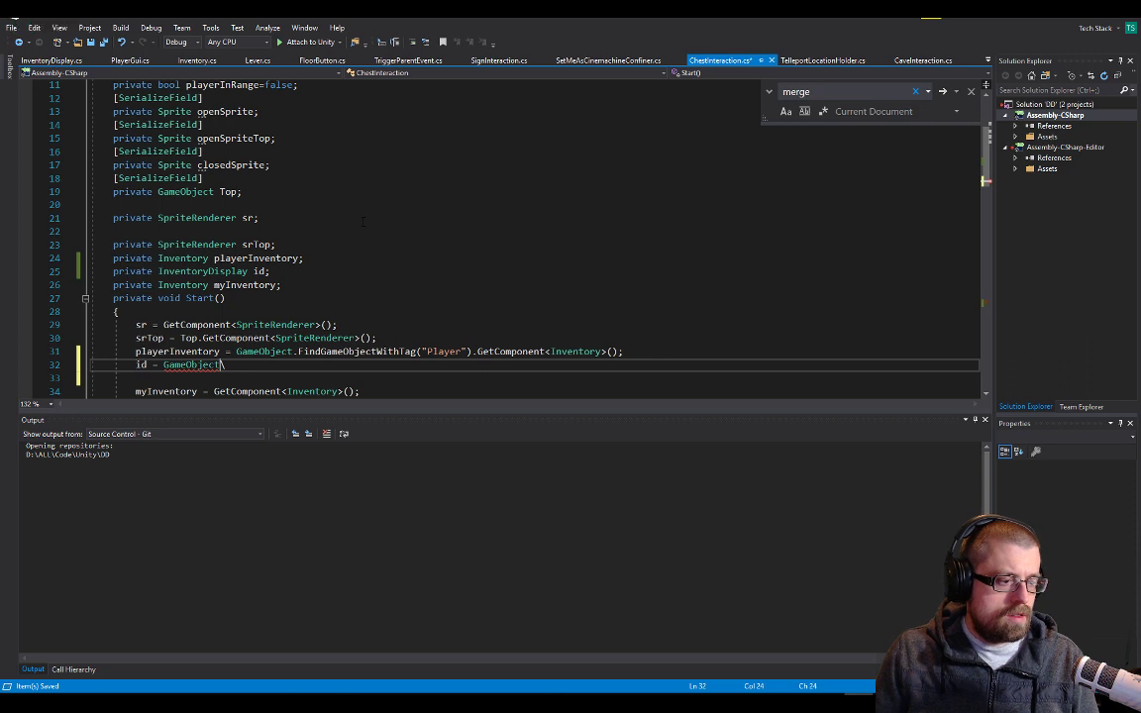
type(".find")
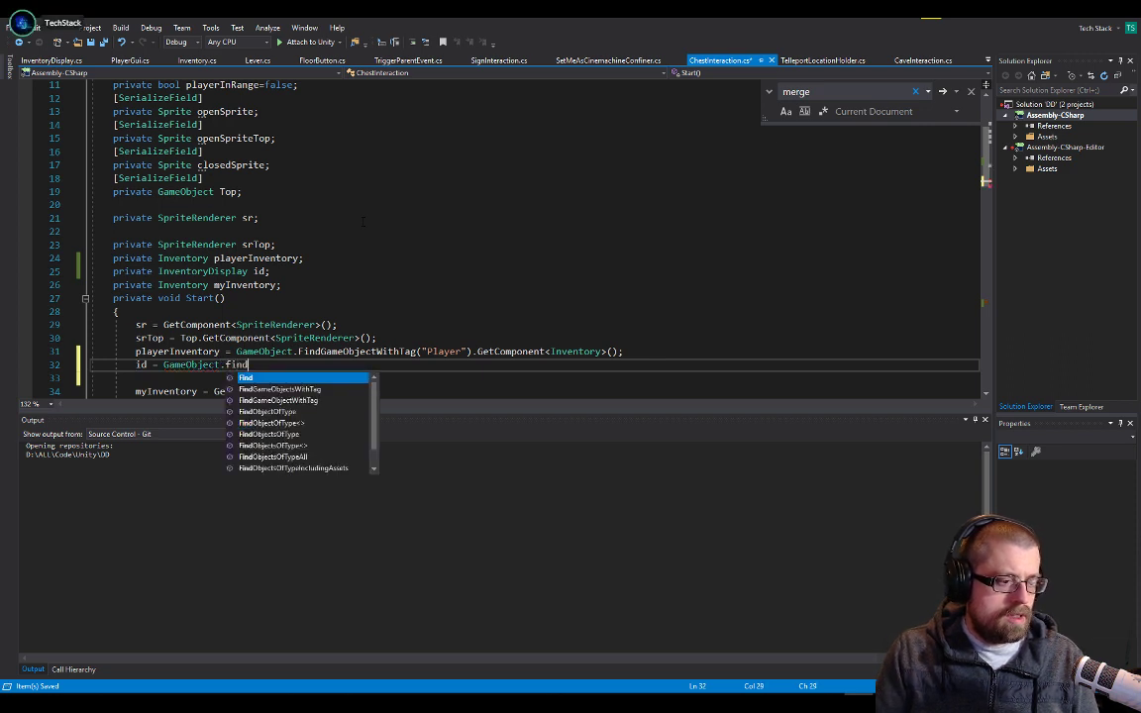
key("Down")
key("Tab")
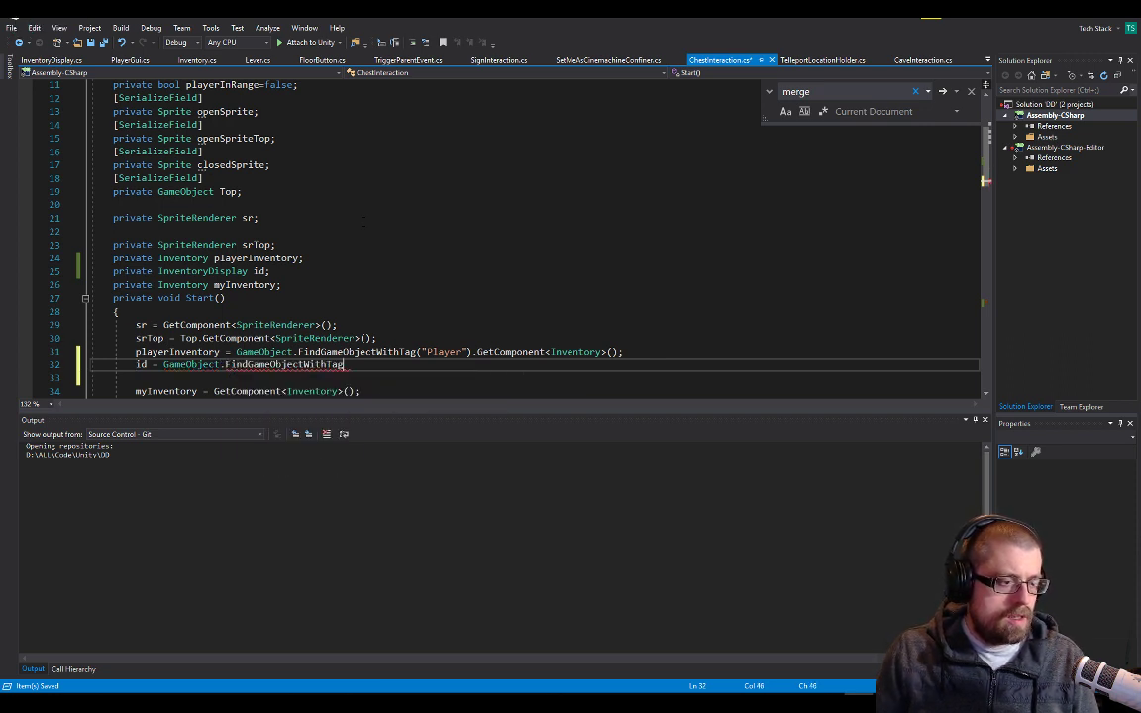
Complete the id assignment with ("Player").GetComponent<InventoryDisplay>(); and save ChestInteraction.cs
type("(\"Playe")
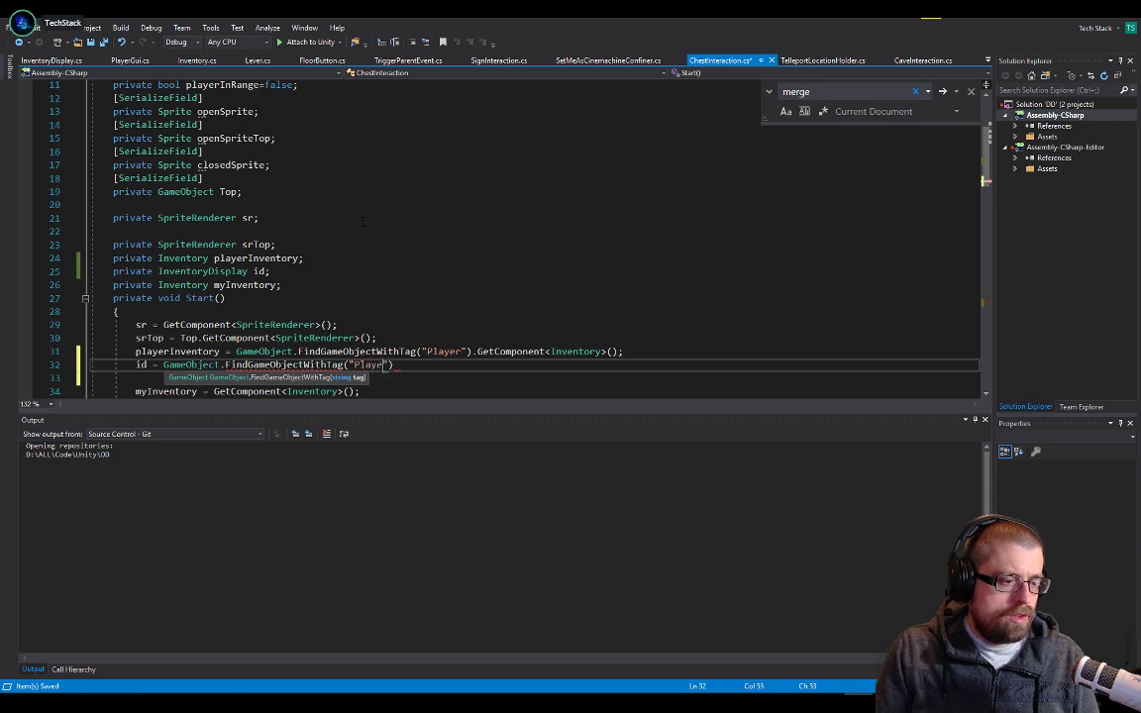
type("r\").ge")
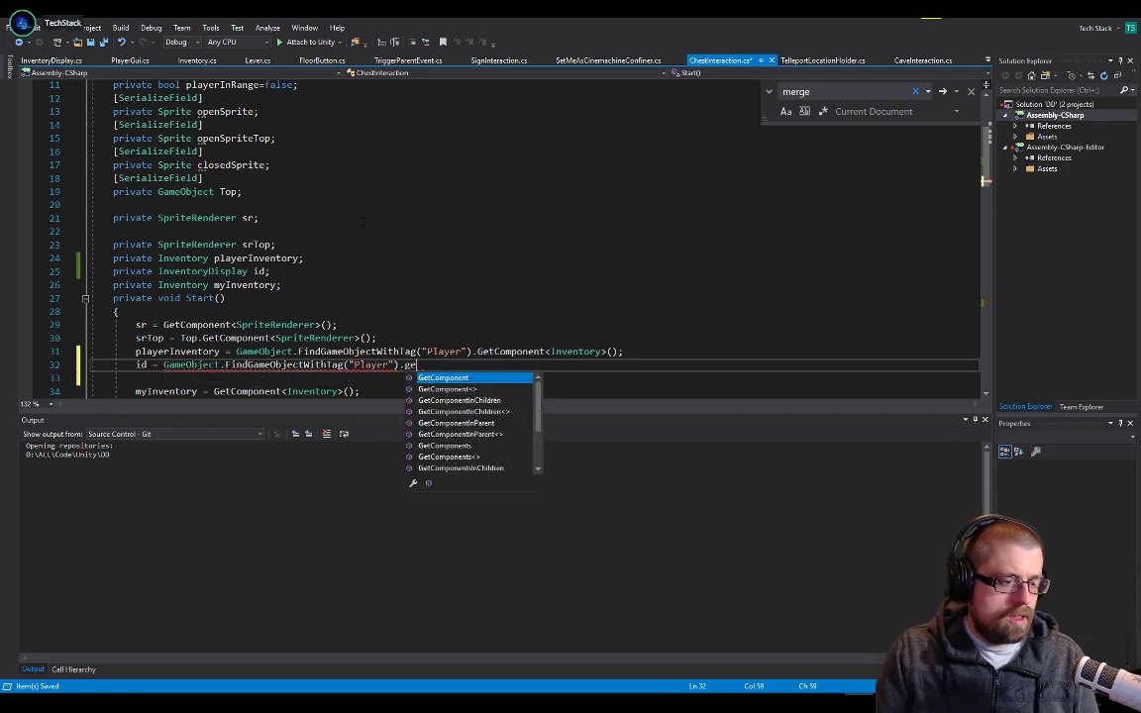
type("tComponent<")
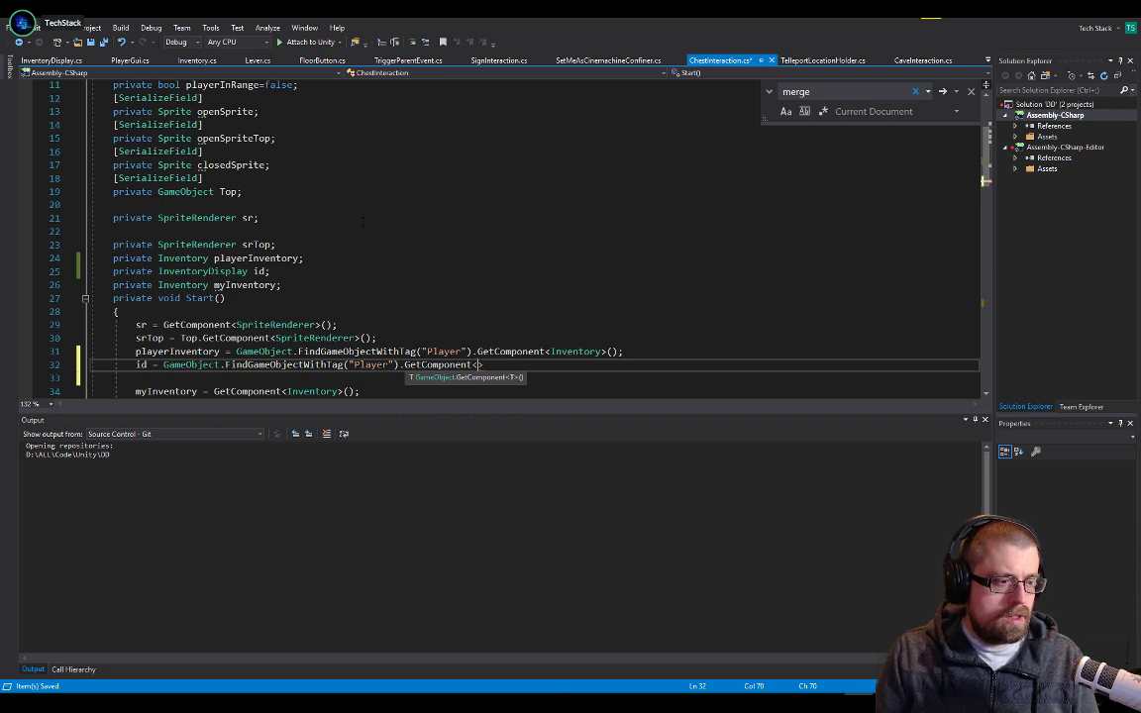
type("In")
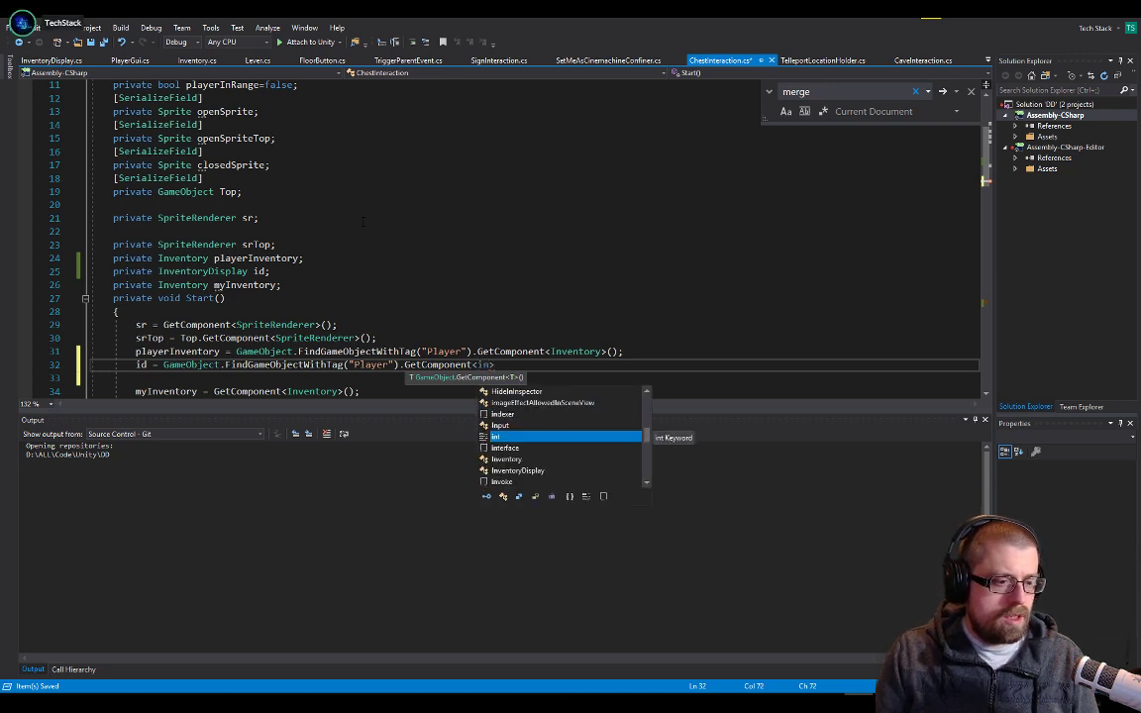
type("ventoryDisplay>")
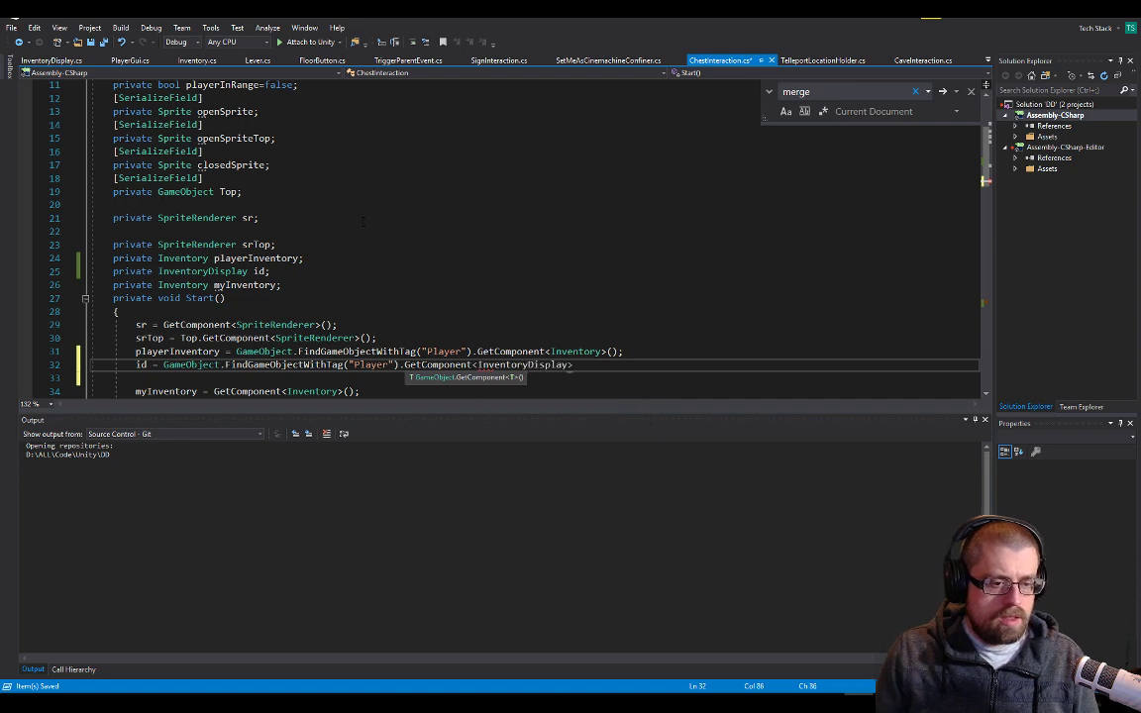
type("();")
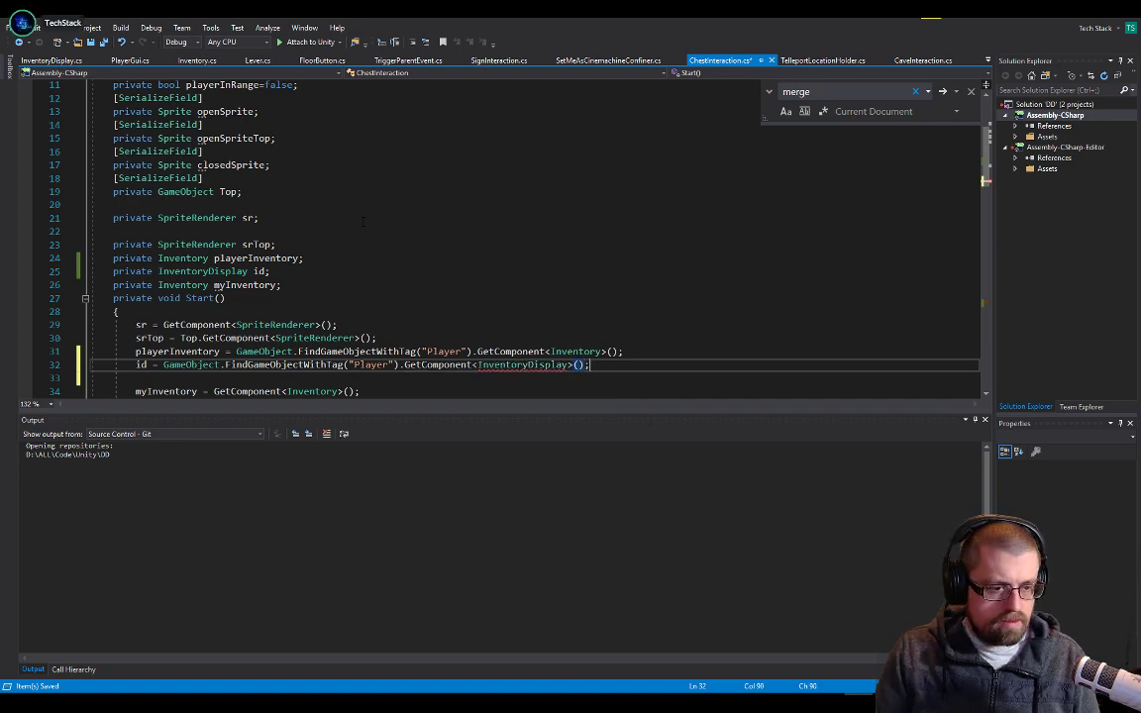
key("Up")
Insert a new line directly below the playerInventory.merge(myInventory) call in SetOpen()
scroll(266, 372, "down", 1)
scroll(266, 372, "down", 16)
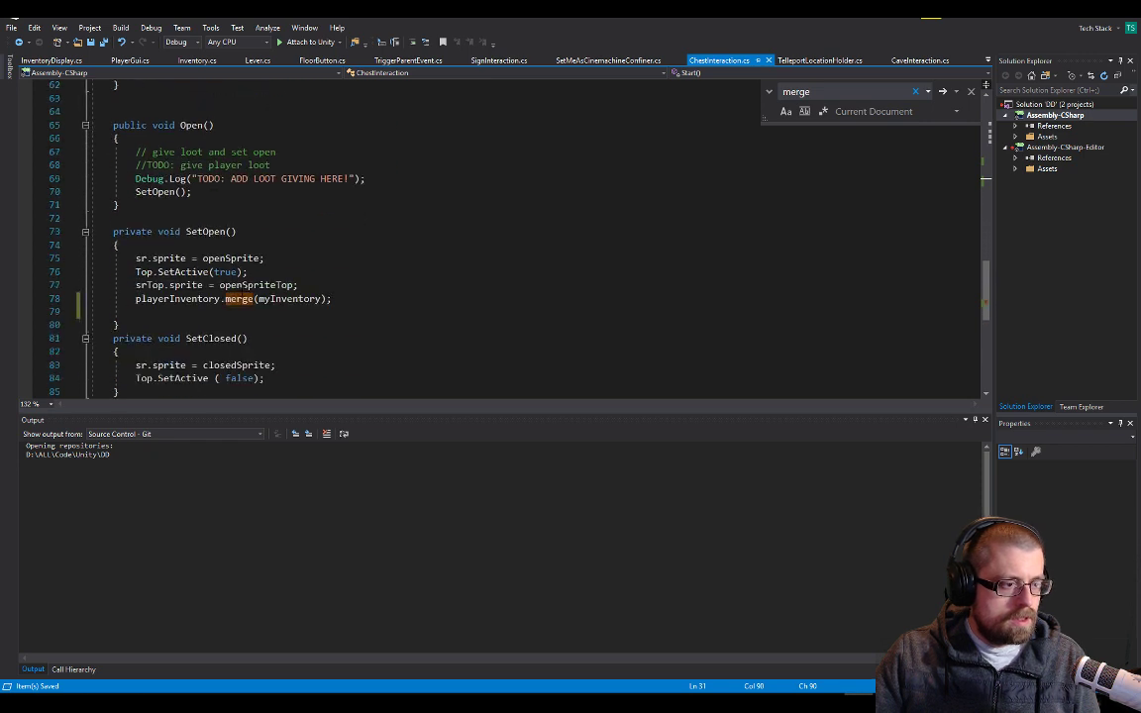
left_click(366, 298)
key("Return")
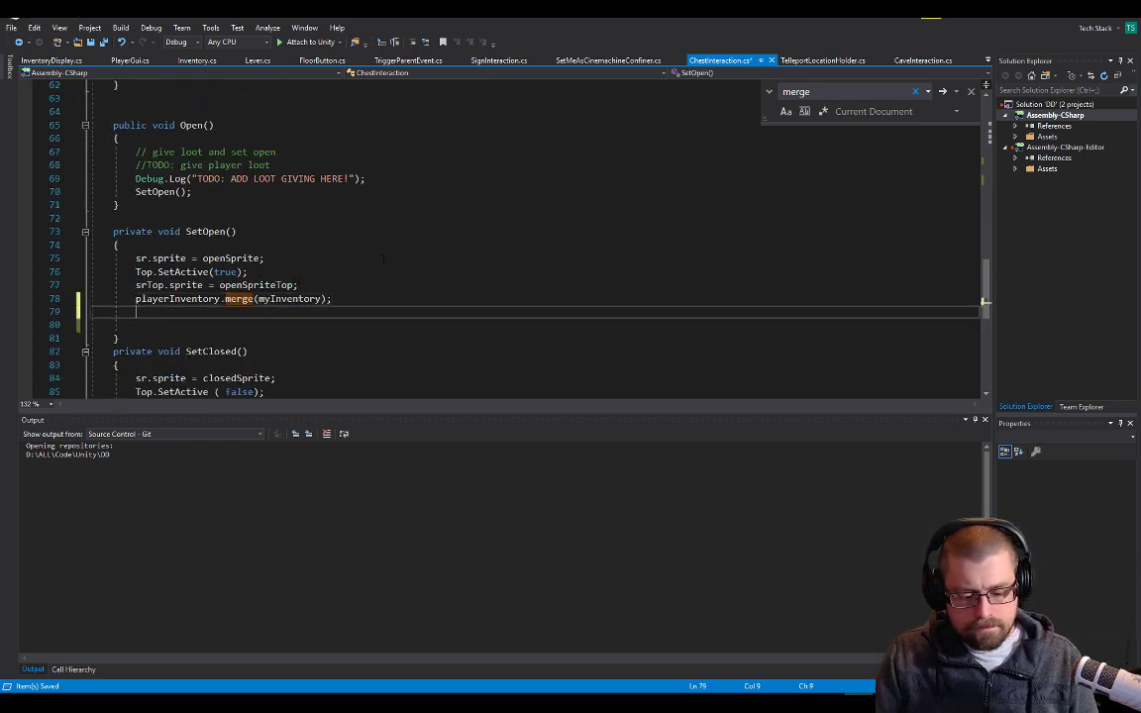
Switch to Unity, open the Young Hero Character prefab from the Prefabs folder and select its root object
key("alt+Tab")
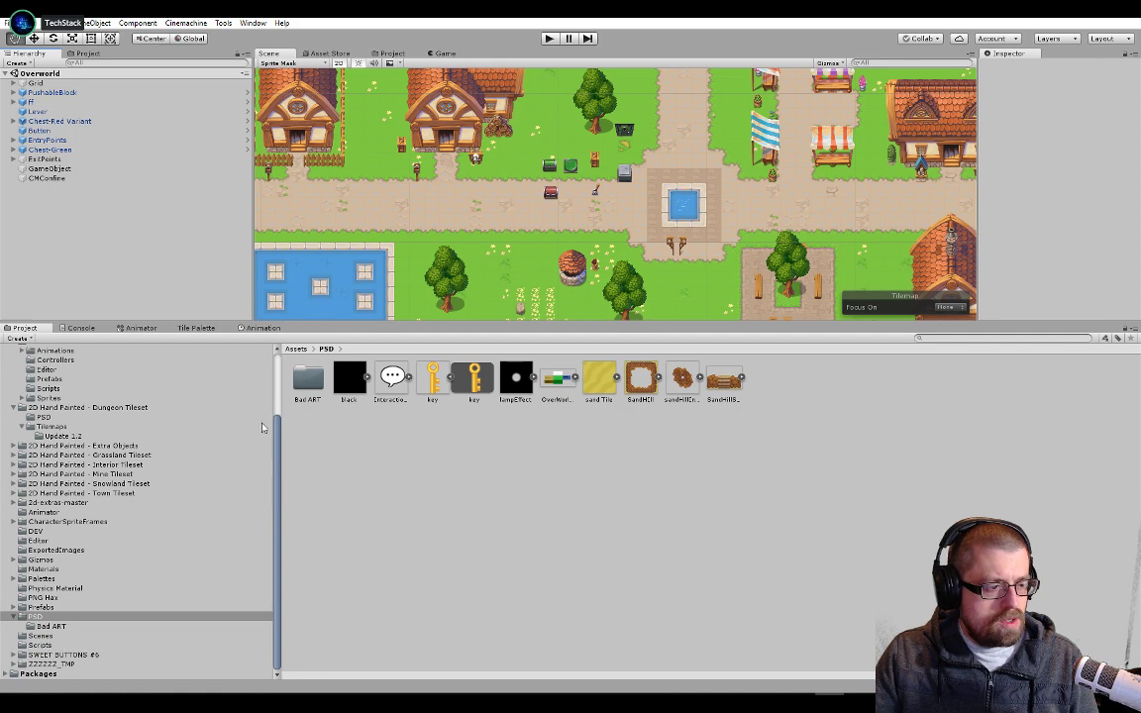
left_click(278, 395)
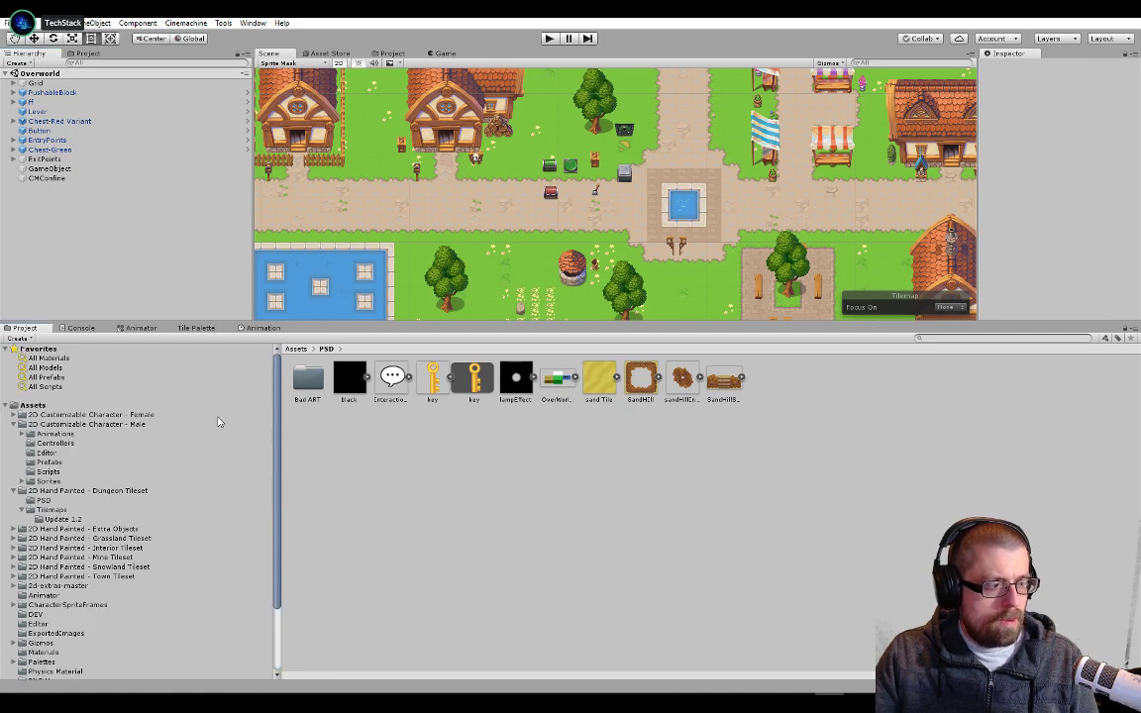
scroll(156, 637, "down", 3)
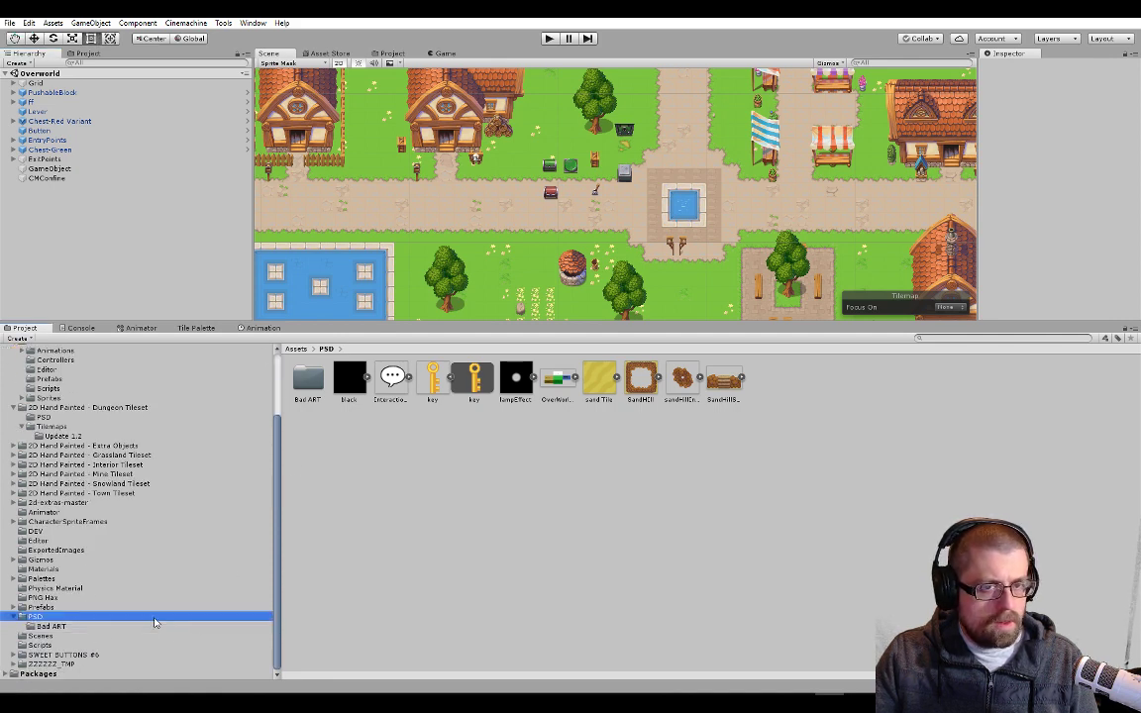
left_click(55, 607)
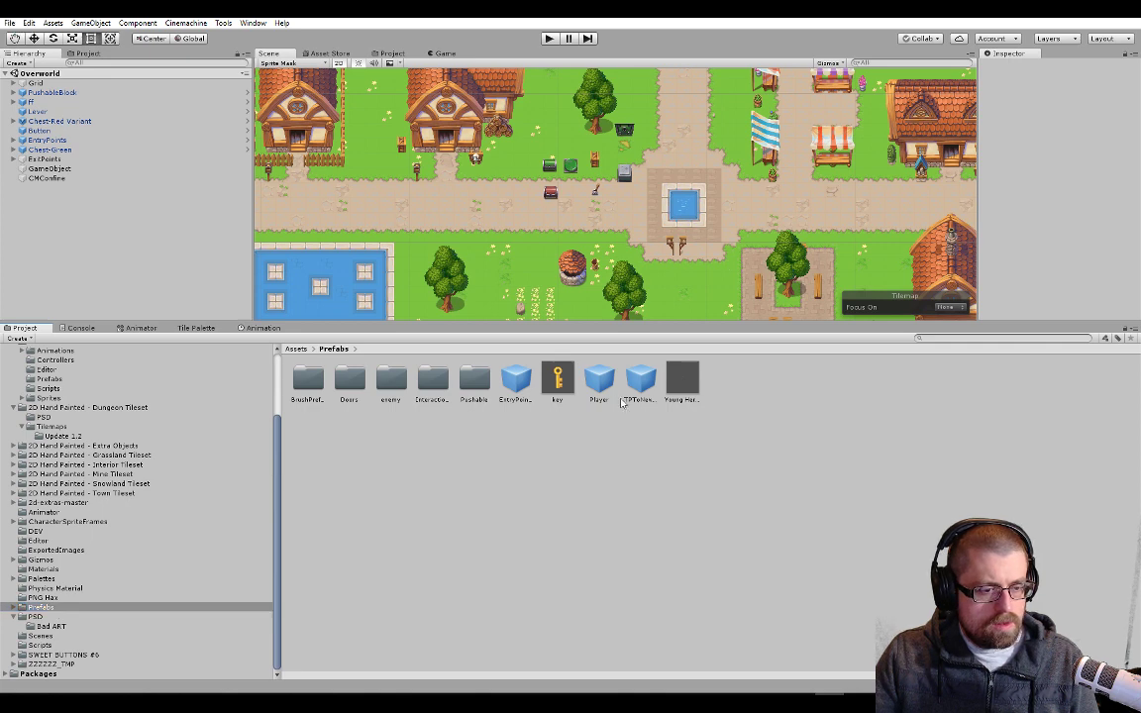
double_click(681, 379)
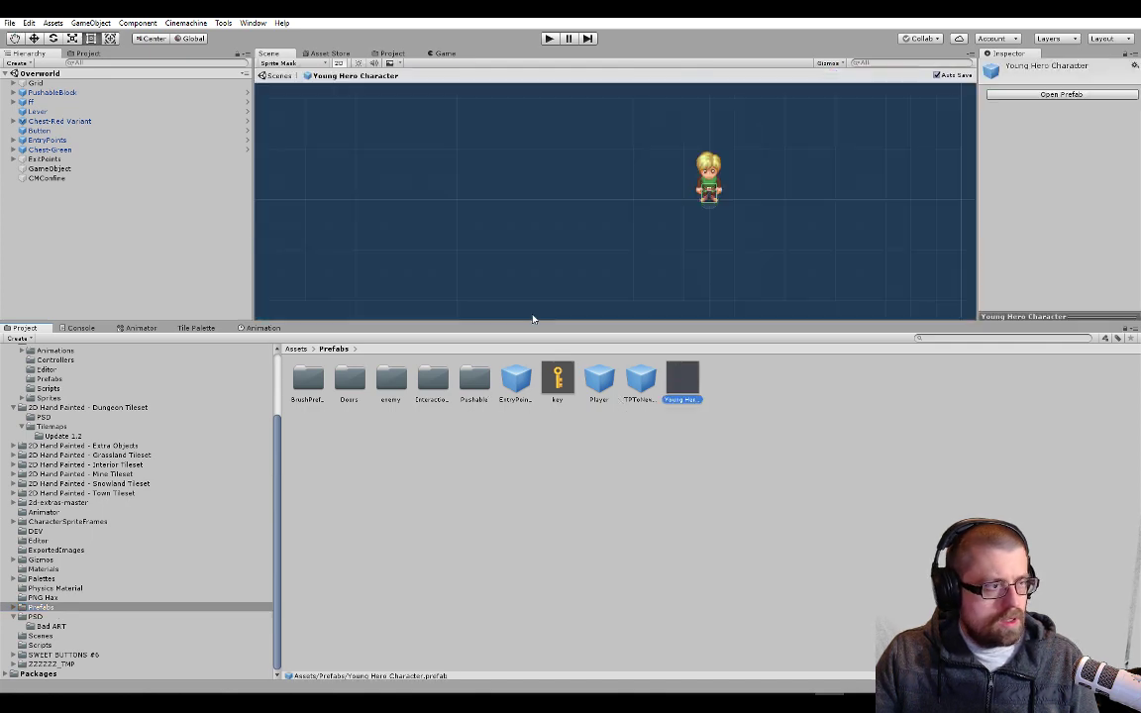
left_click(103, 87)
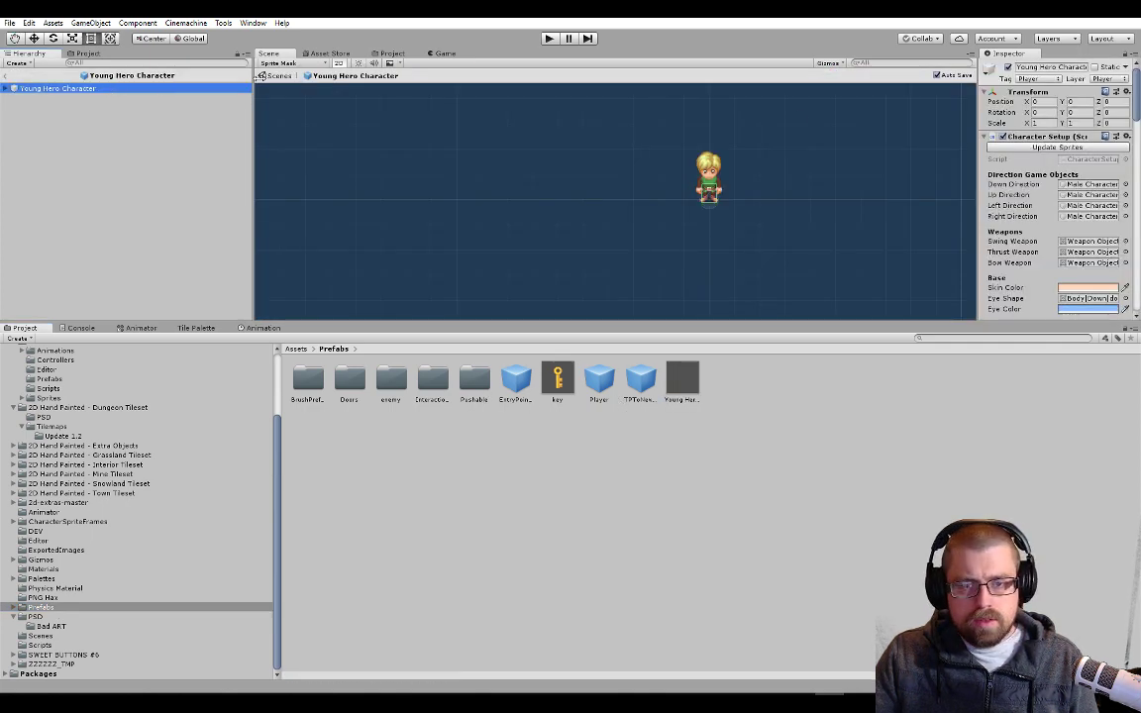
Try adding a Sprite Renderer component to the root object of the Young Hero Character prefab
scroll(1093, 159, "down", 5)
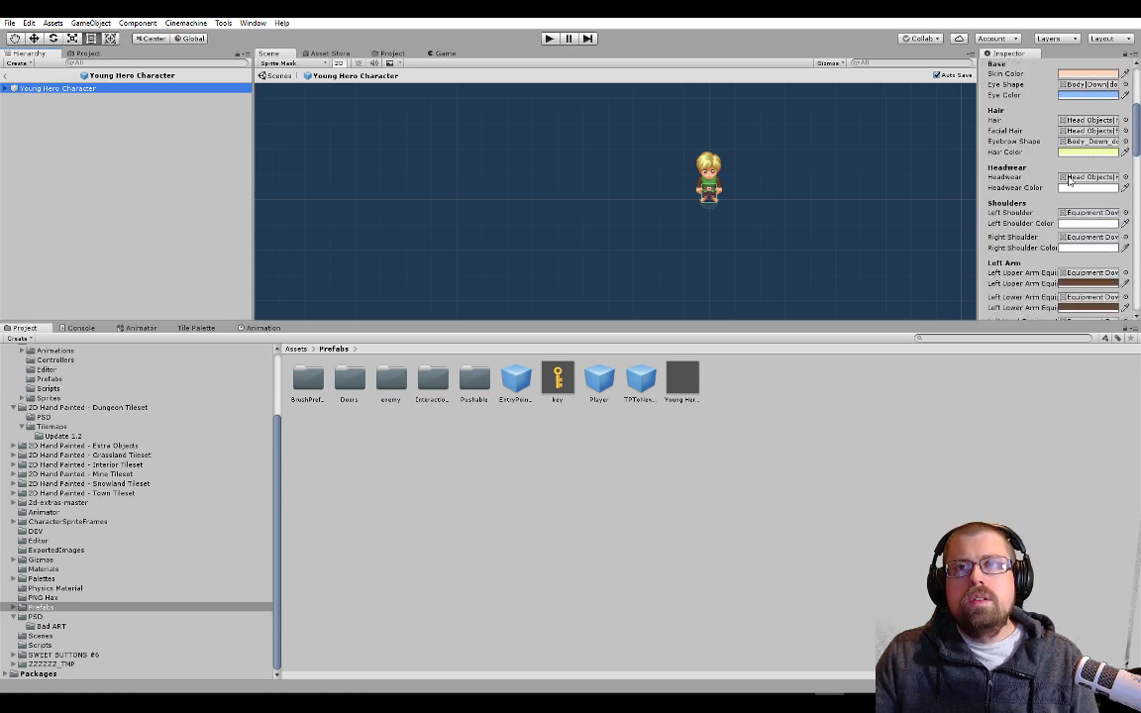
scroll(1059, 192, "down", 10)
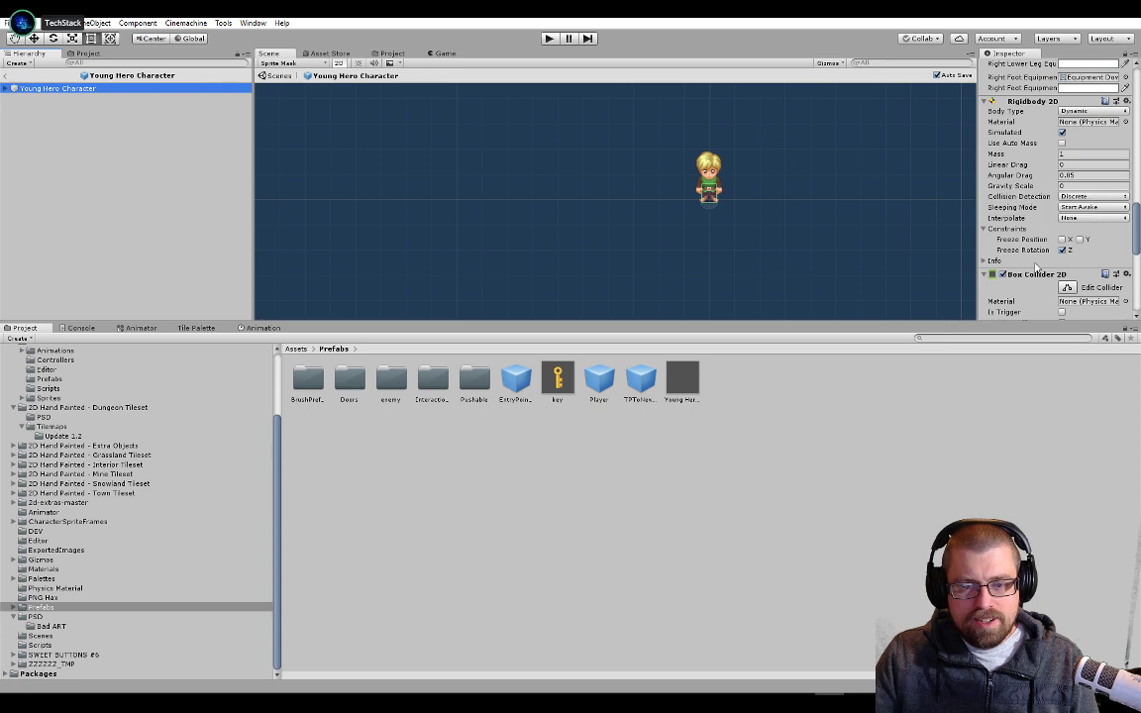
scroll(1040, 248, "down", 6)
scroll(1037, 266, "down", 1)
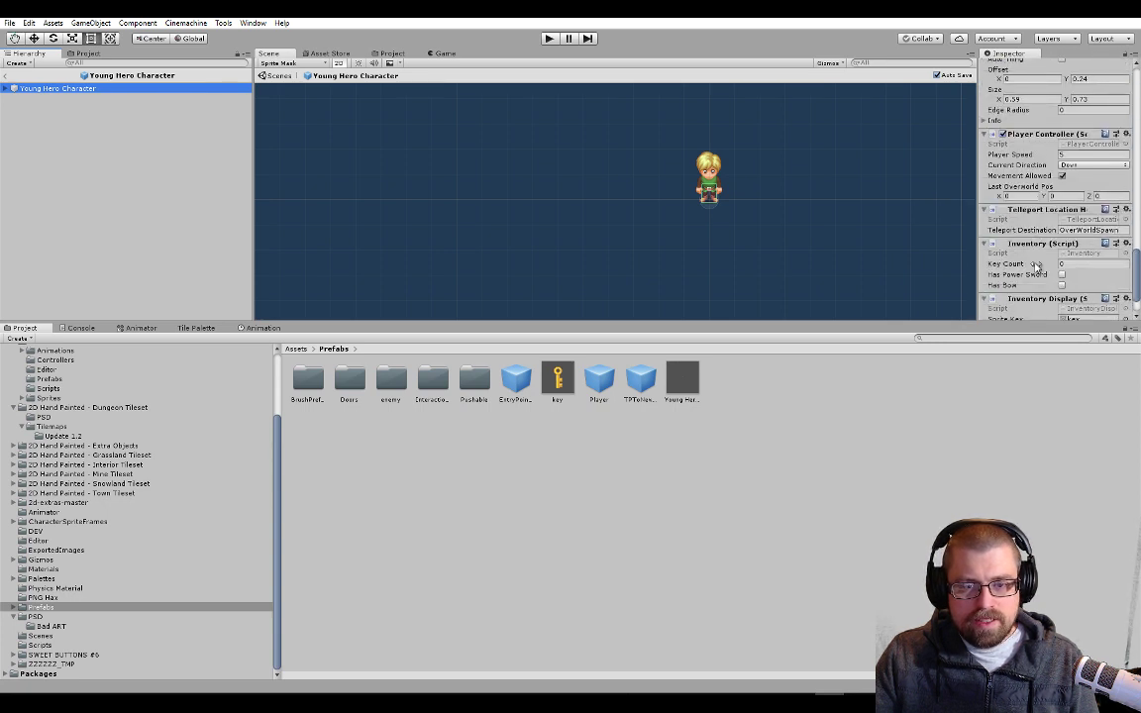
scroll(1037, 267, "down", 2)
left_click(1058, 304)
type("spriteren")
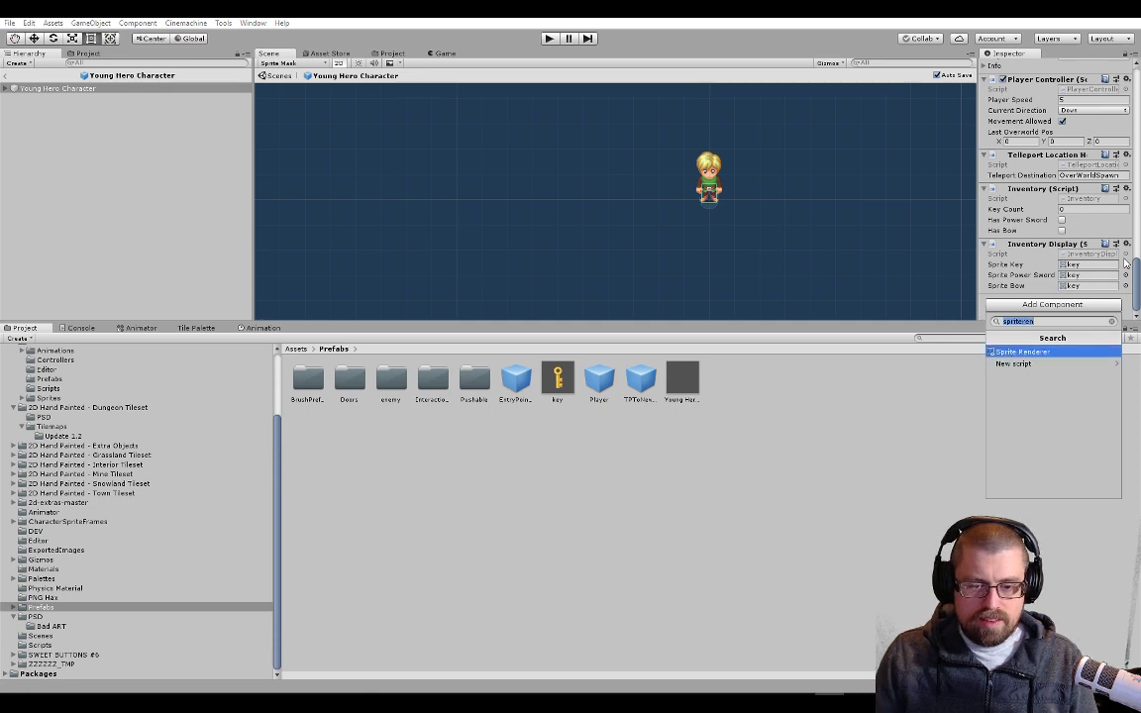
key("Return")
scroll(1025, 228, "down", 5)
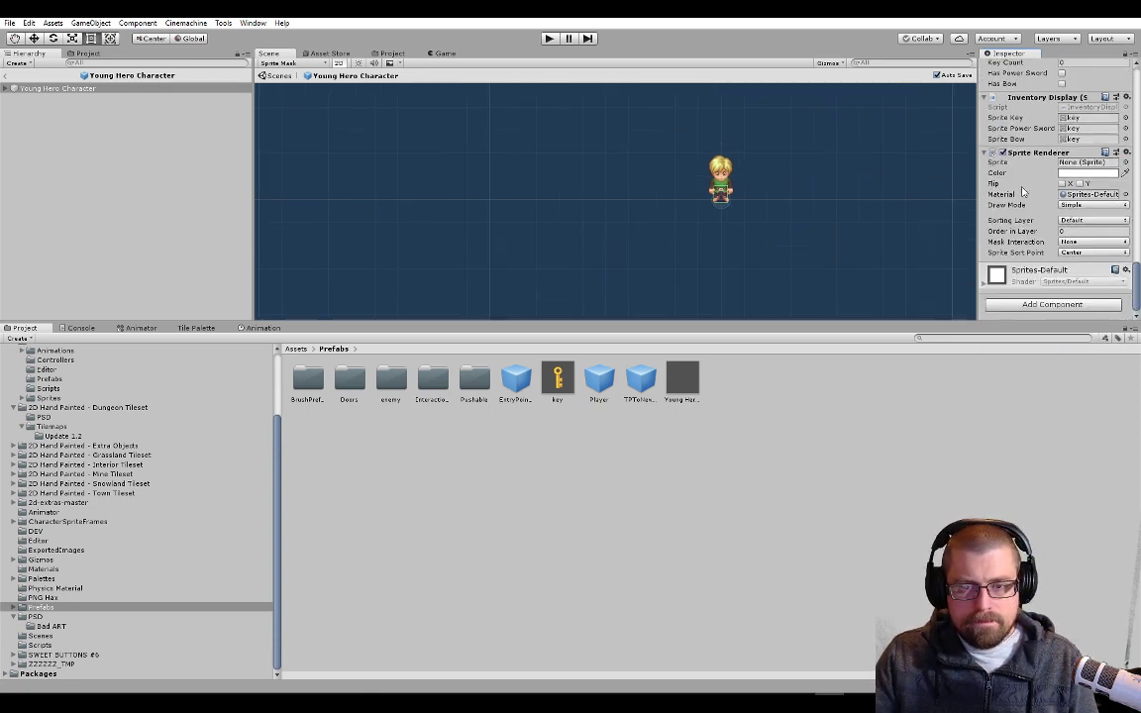
Try the key sprite from the PSD folder in the Sprite Renderer, inspect it on the character, and undo the sprite and component
left_click(7, 89)
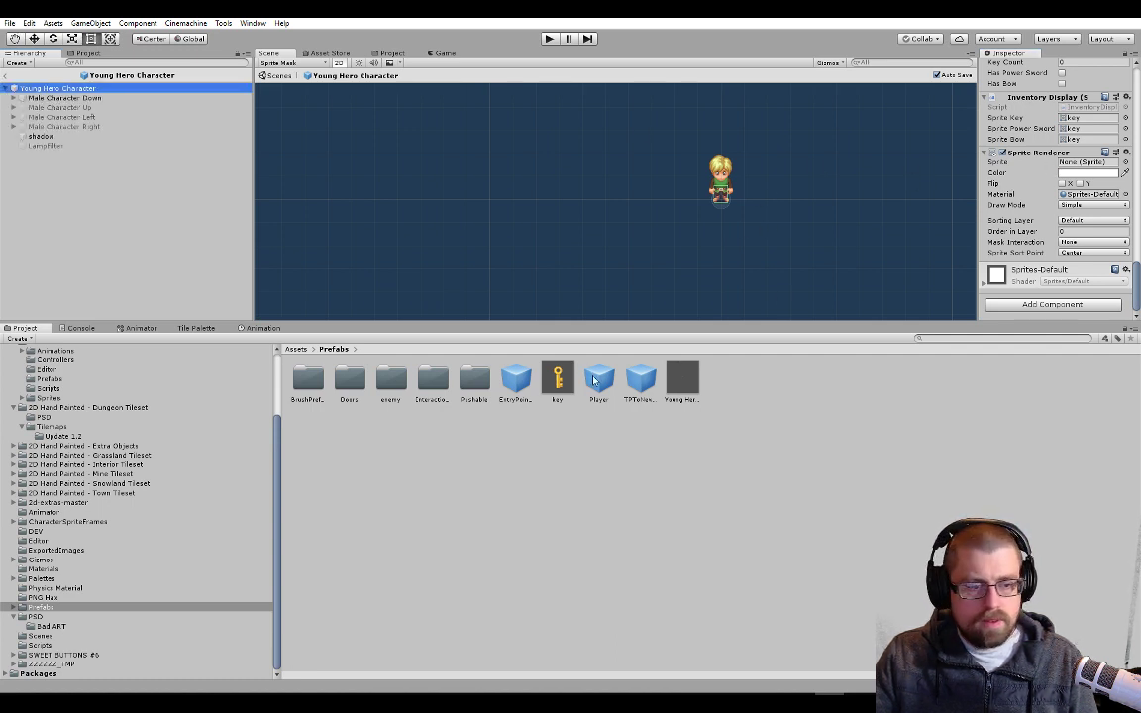
left_click_drag(555, 381, 681, 494)
left_click(38, 616)
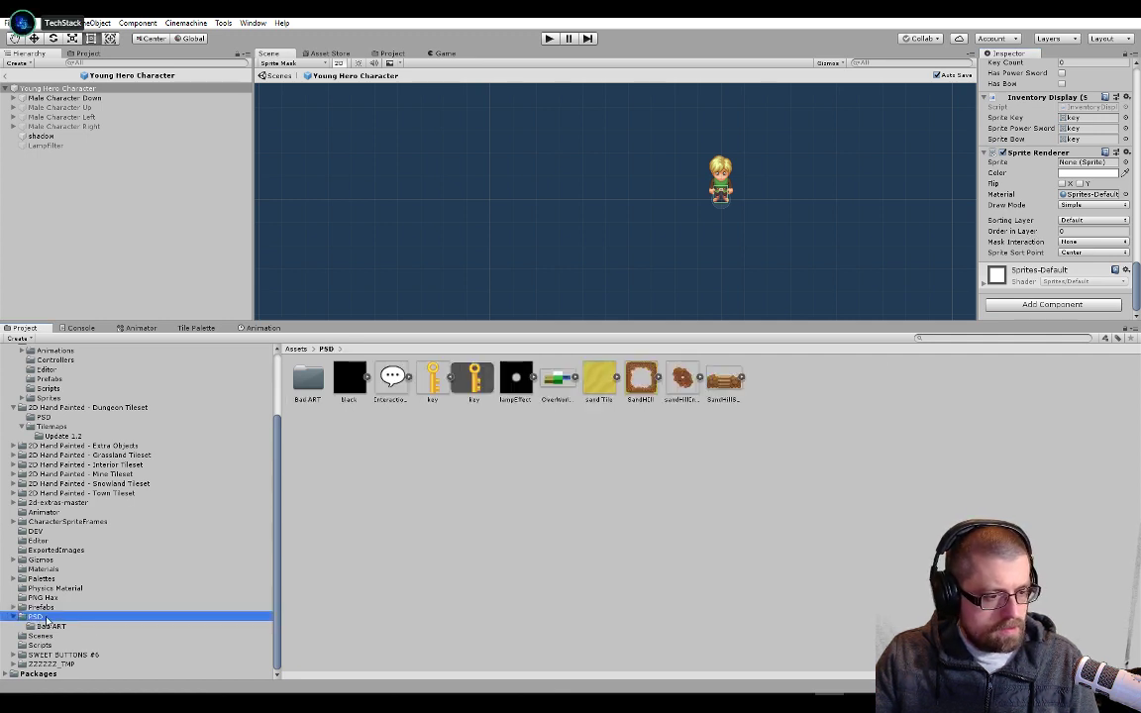
left_click(476, 380)
left_click_drag(476, 379, 1084, 162)
scroll(738, 213, "up", 5)
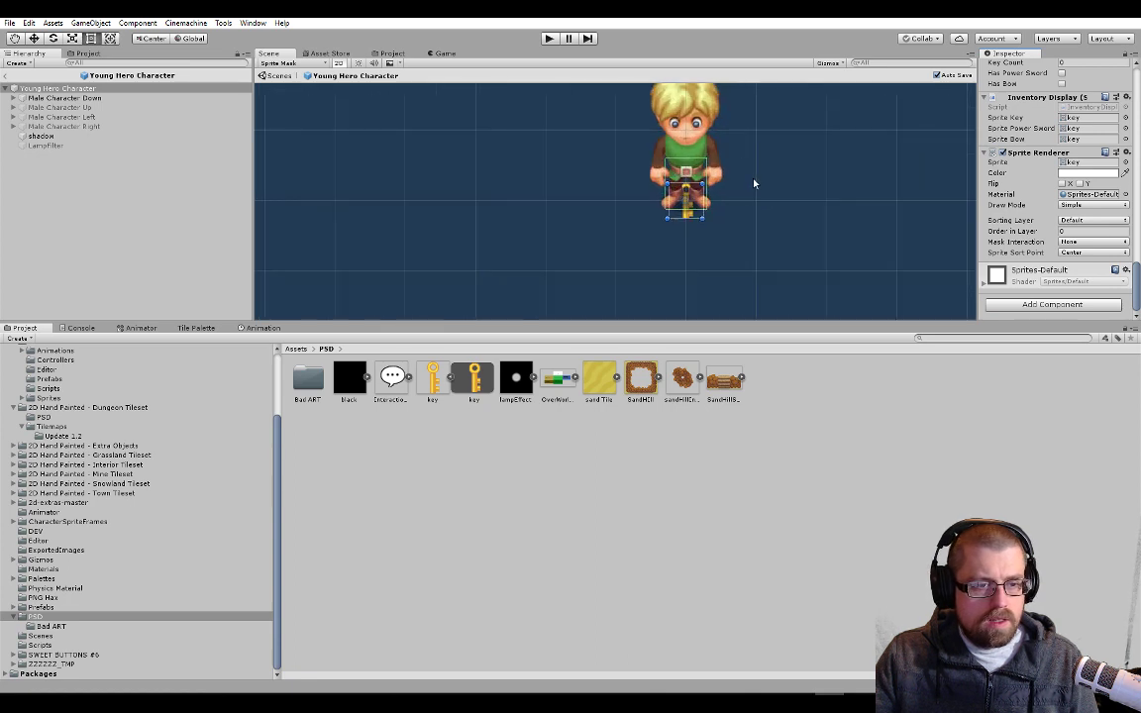
scroll(755, 215, "up", 3)
middle_click_drag(756, 216, 769, 235)
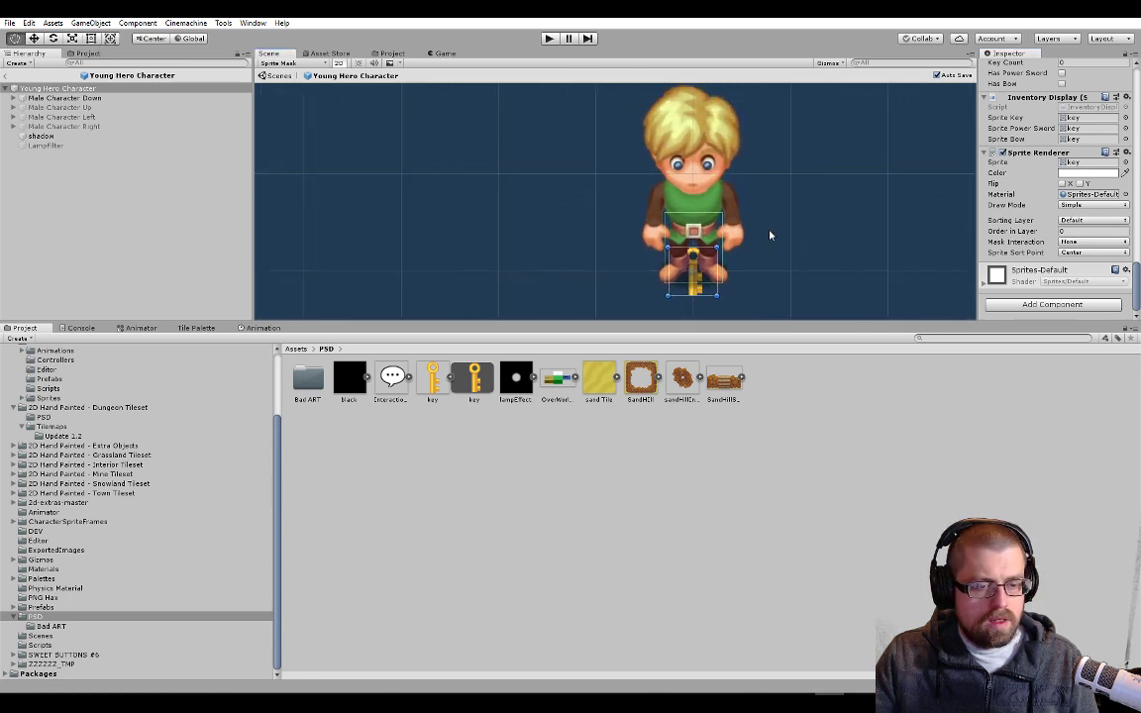
scroll(766, 236, "down", 4)
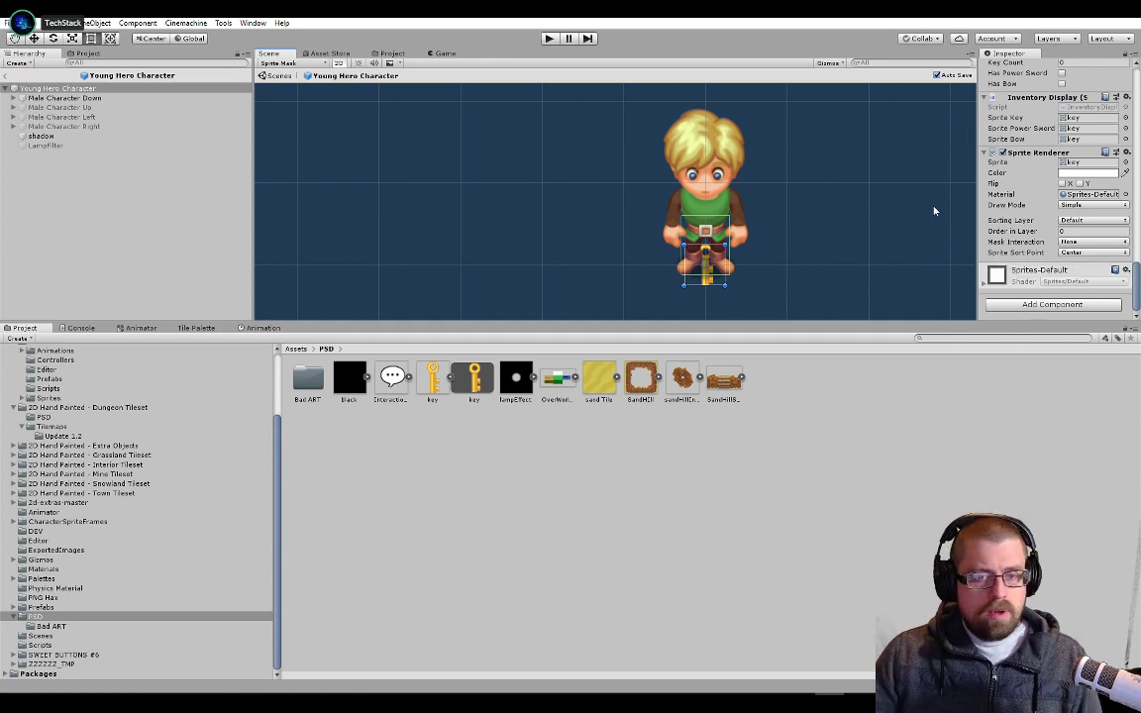
key("ctrl+z")
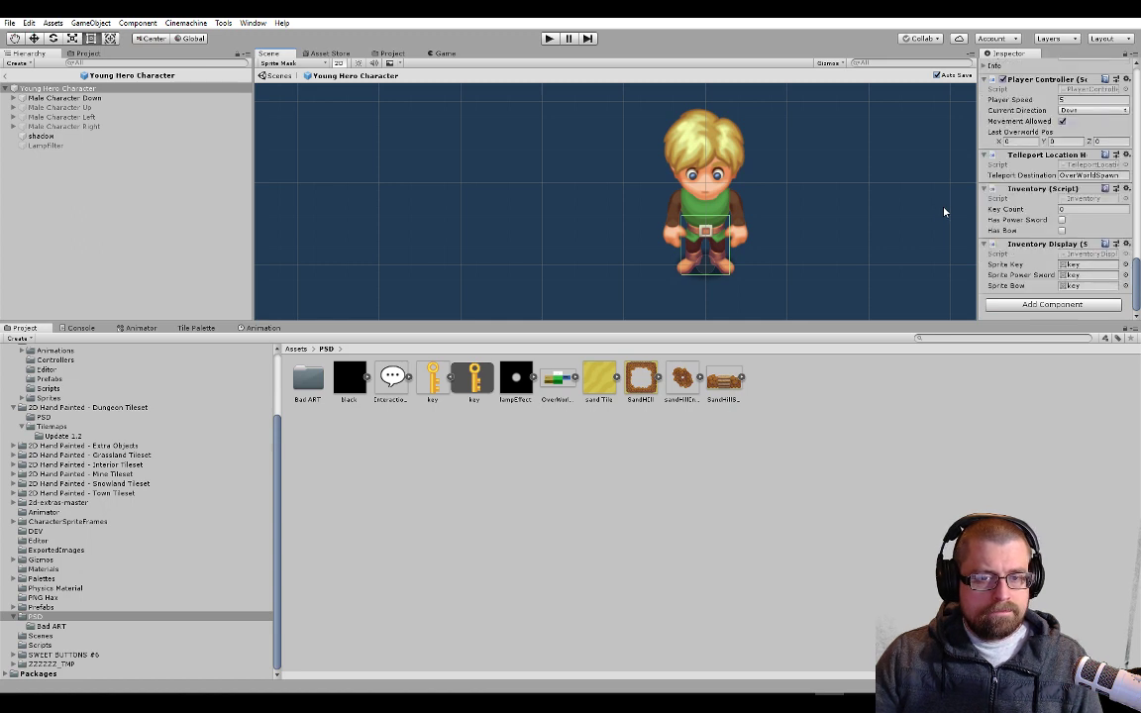
Create an empty child object under Young Hero Character and name it ItemFoundSpot
right_click(121, 88)
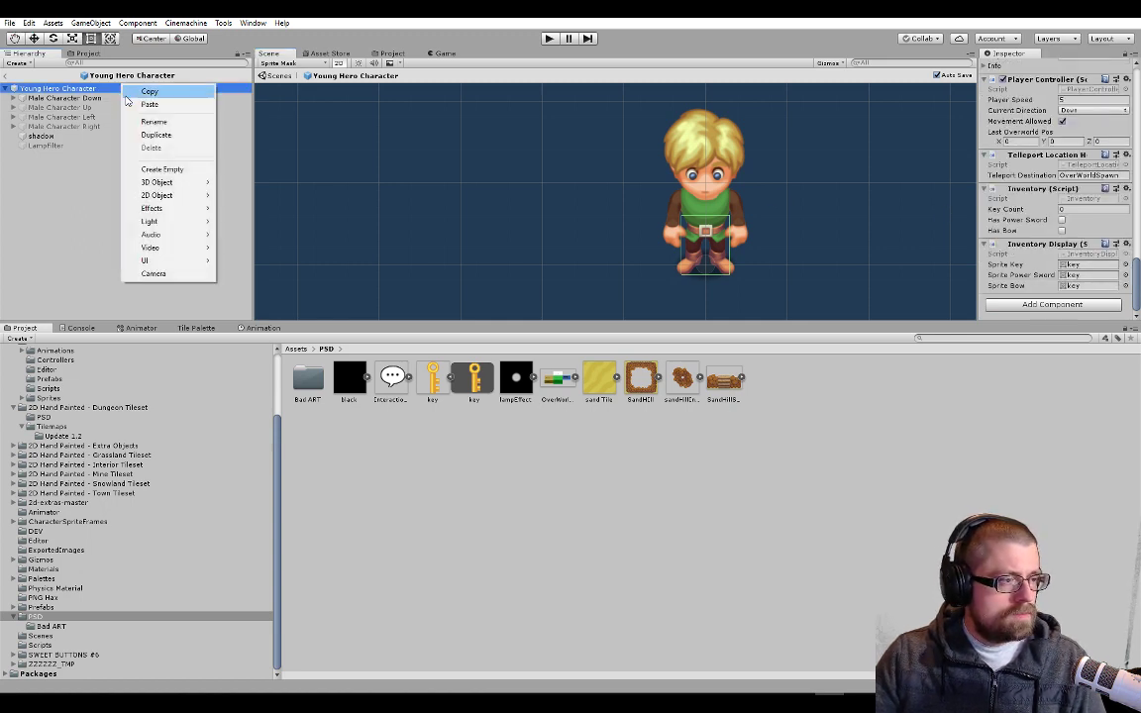
left_click(152, 170)
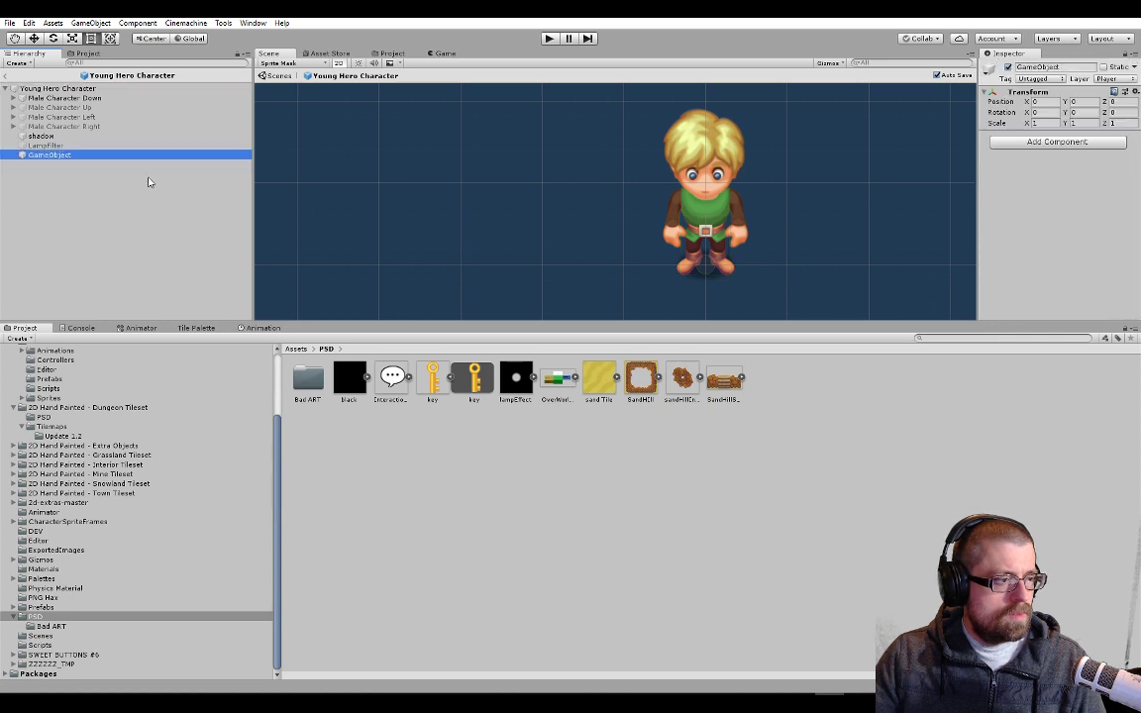
key("BackSpace")
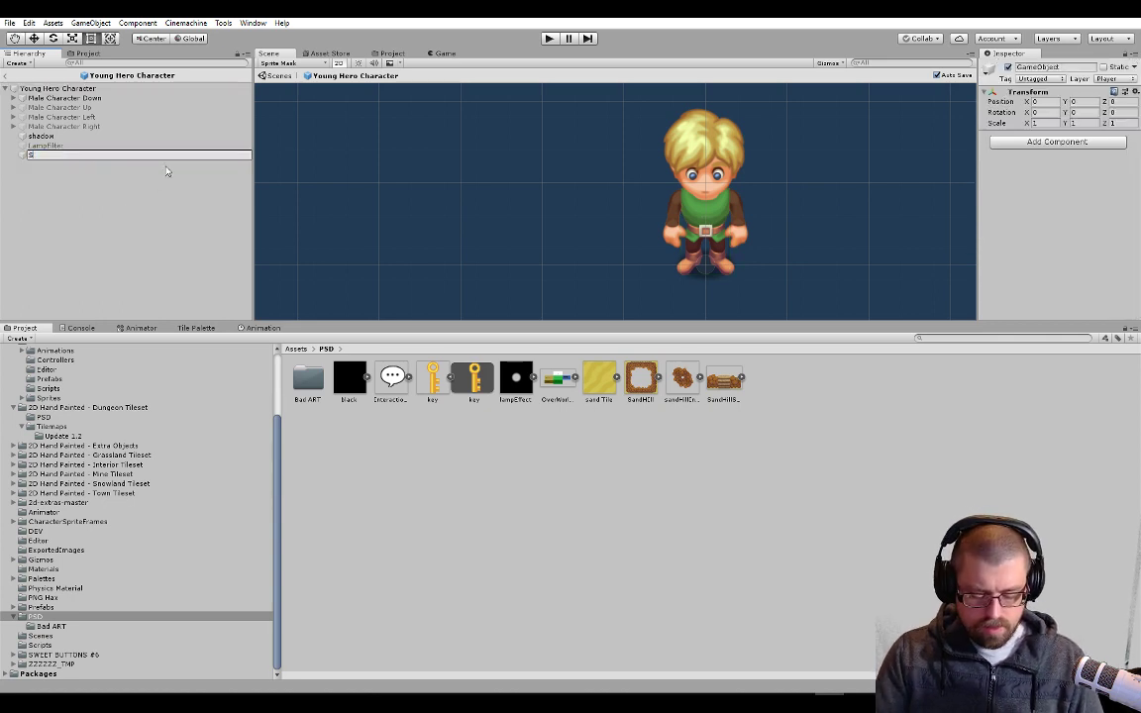
type("Item")
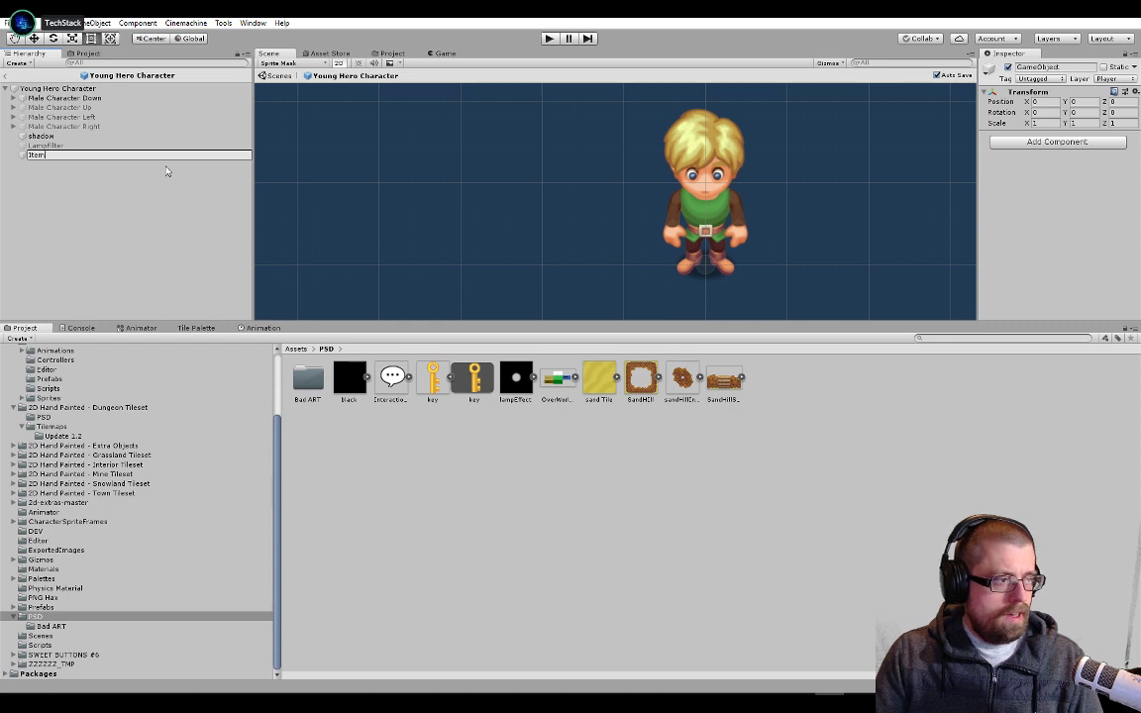
type("Found")
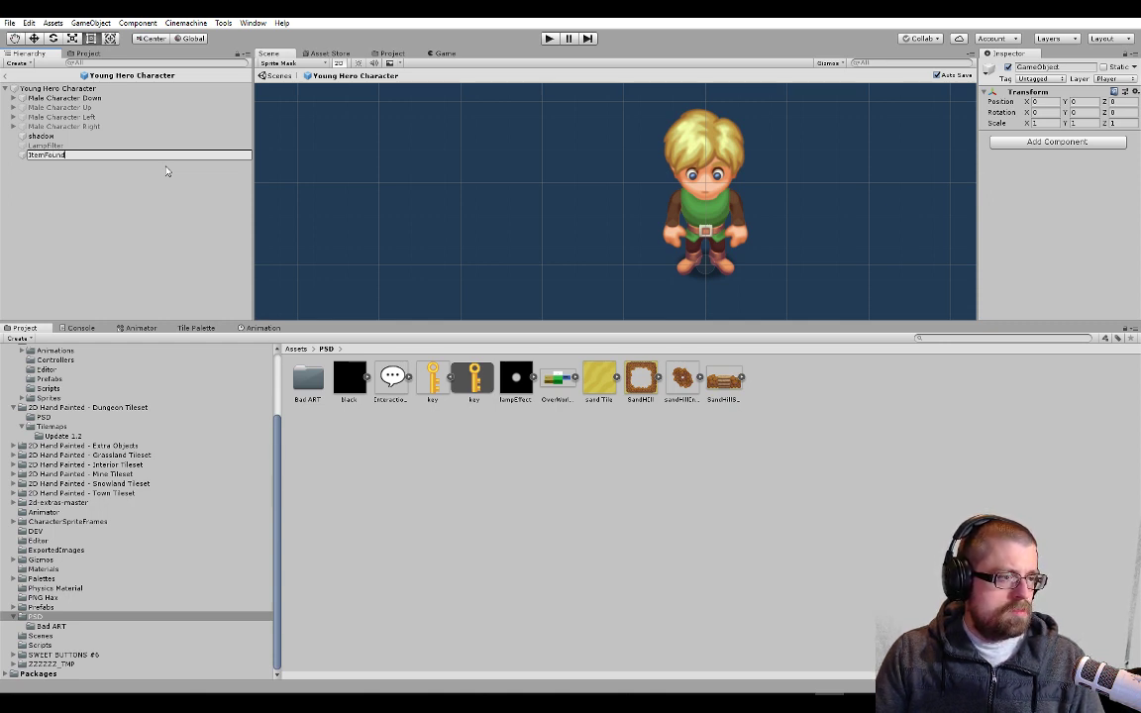
type("Spot")
key("Return")
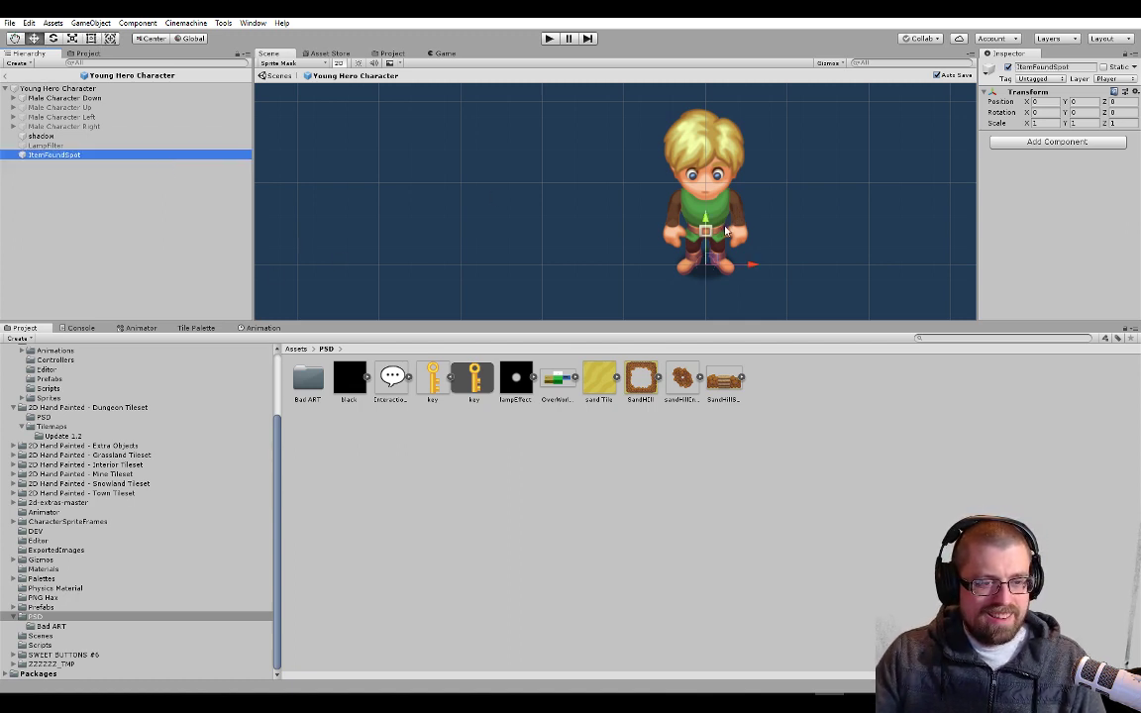
Move ItemFoundSpot beside the character's head, to about X -0.635 and Y 1.539
left_click_drag(754, 266, 702, 265)
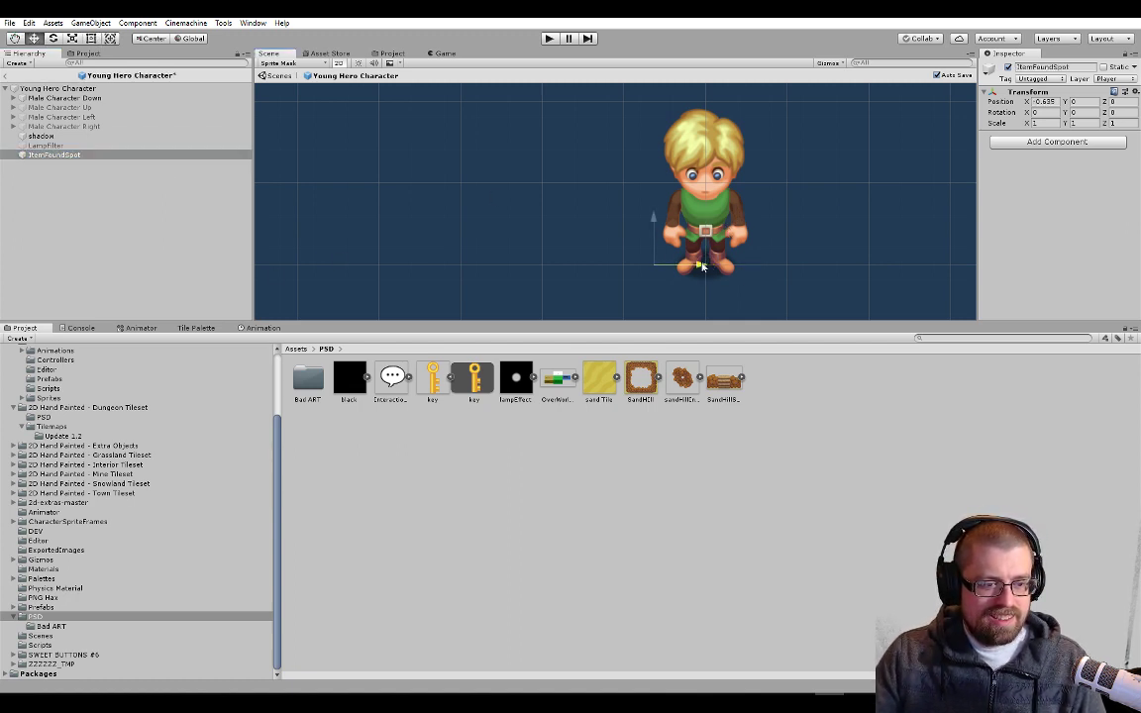
left_click_drag(653, 217, 653, 90)
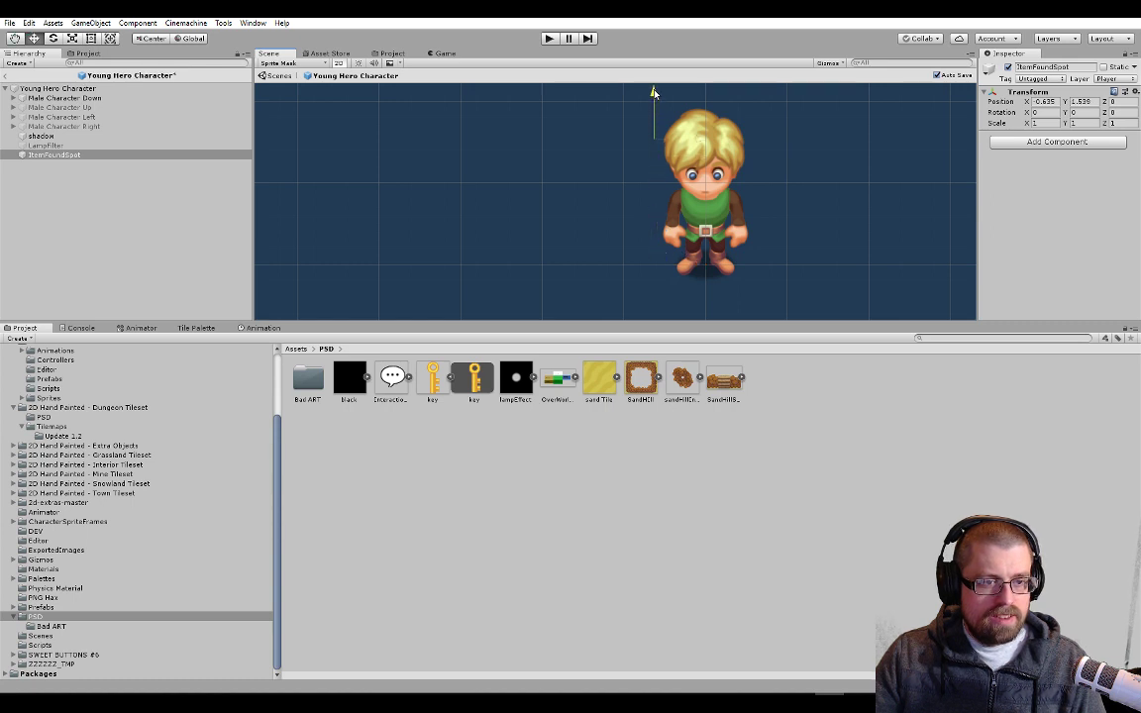
scroll(708, 143, "down", 3)
middle_click_drag(723, 134, 708, 162)
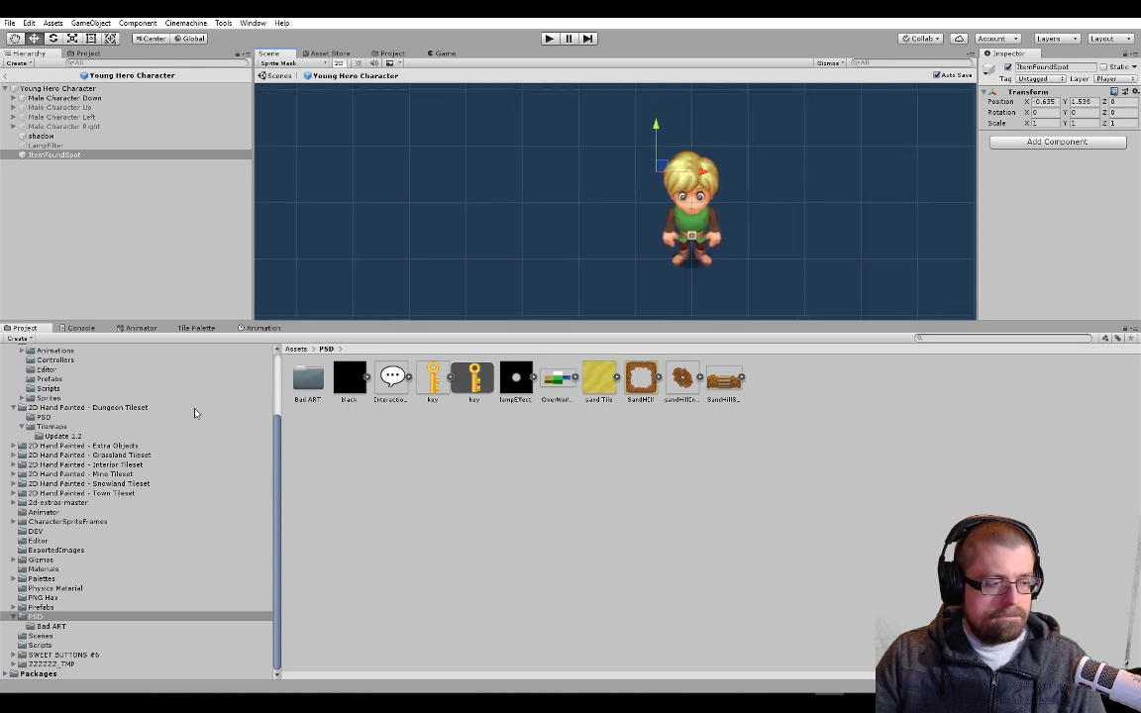
Preview Male Character Down's Down Hand Raised animation at frame 20 and compare the raised hand with ItemFoundSpot's position
left_click(262, 327)
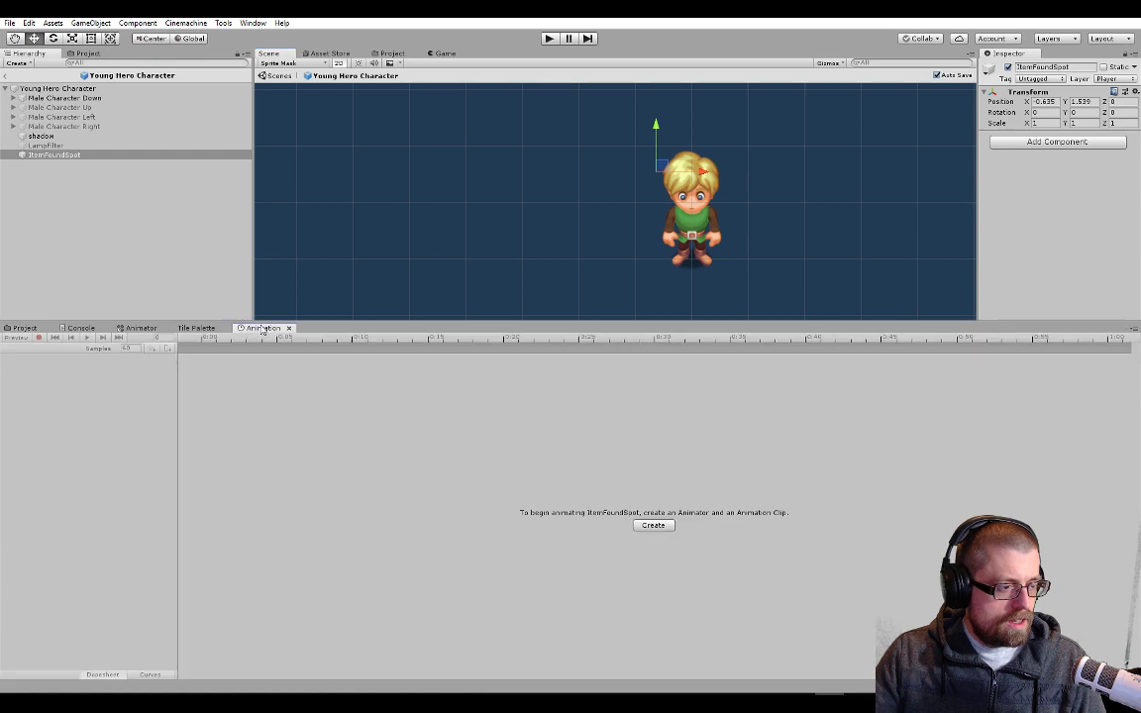
left_click(61, 98)
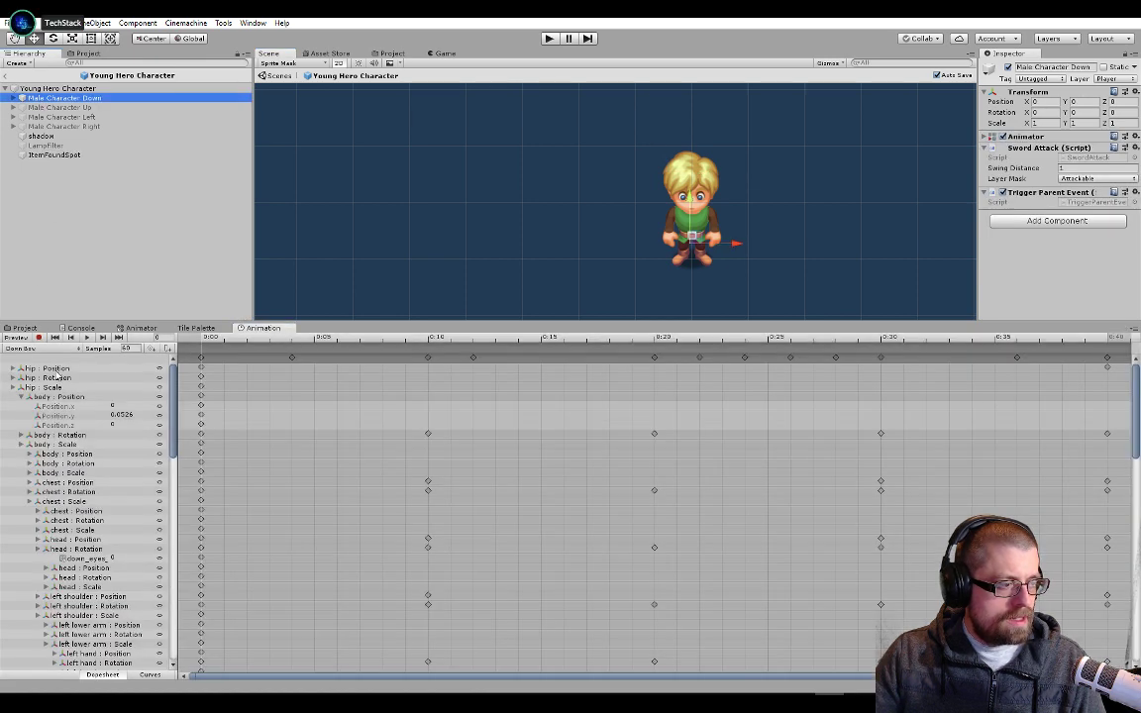
left_click(39, 348)
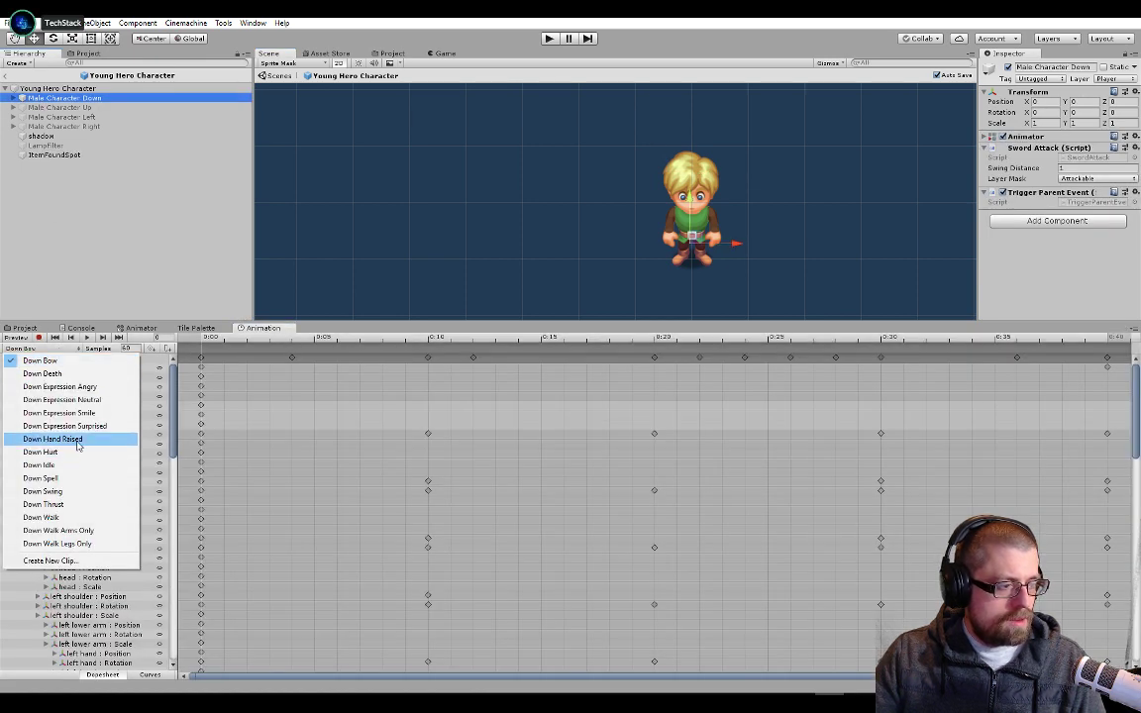
left_click(71, 401)
left_click(503, 338)
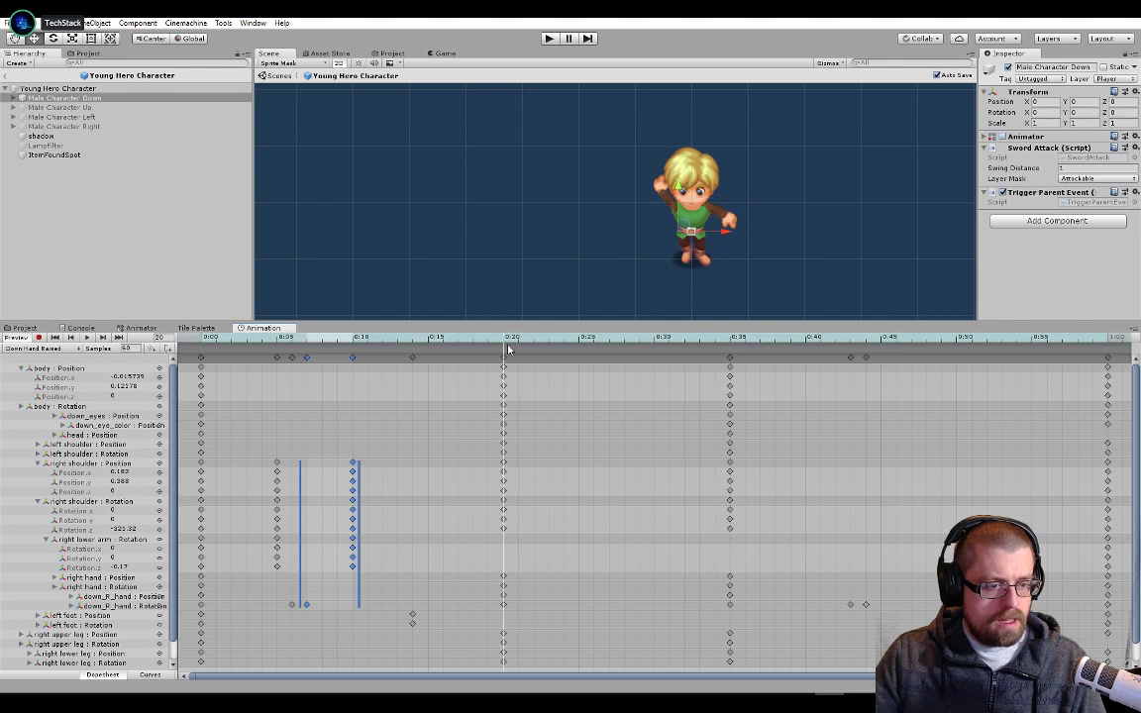
left_click(55, 156)
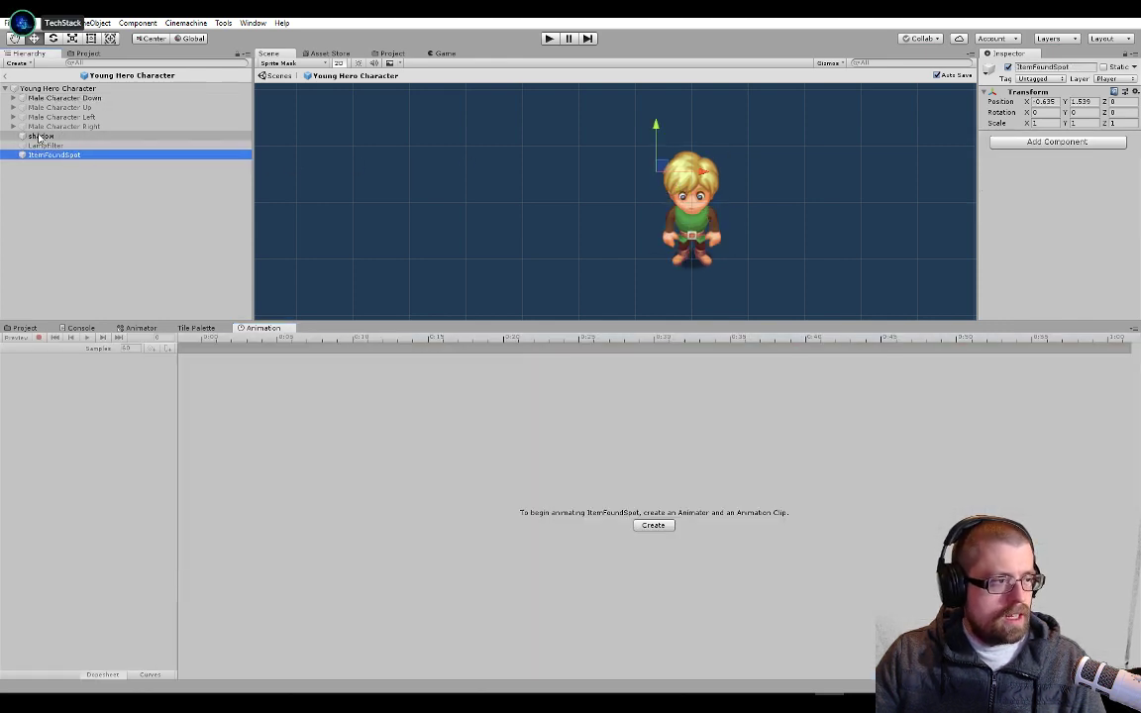
left_click(75, 99)
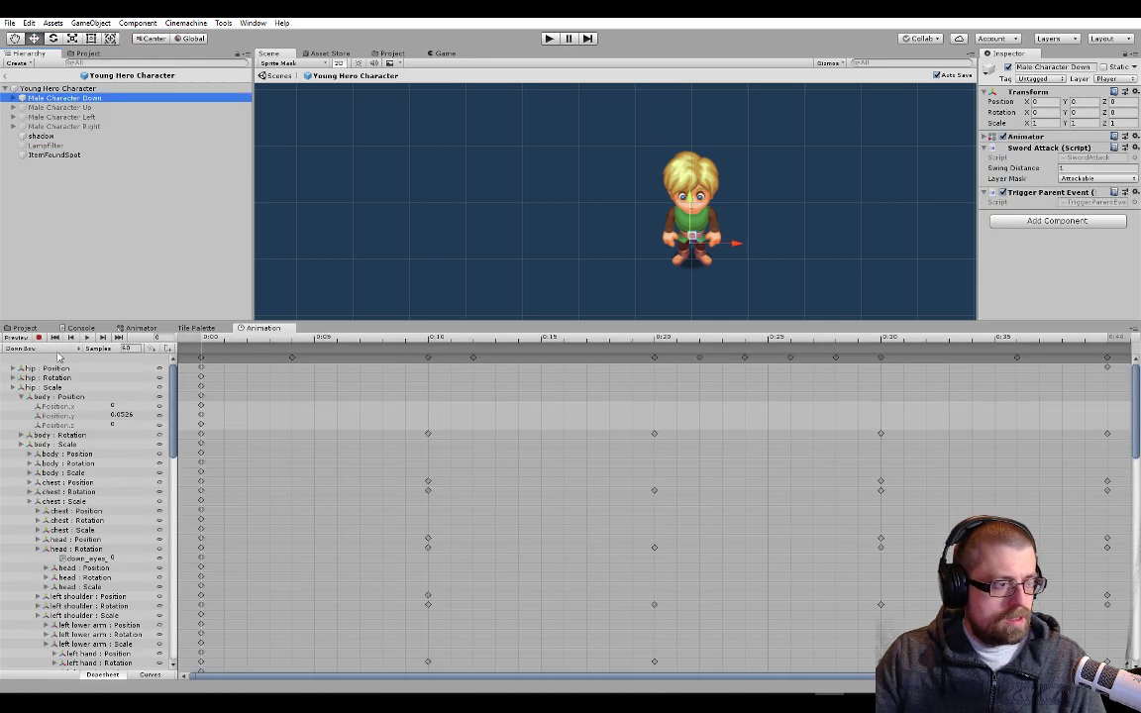
left_click(45, 349)
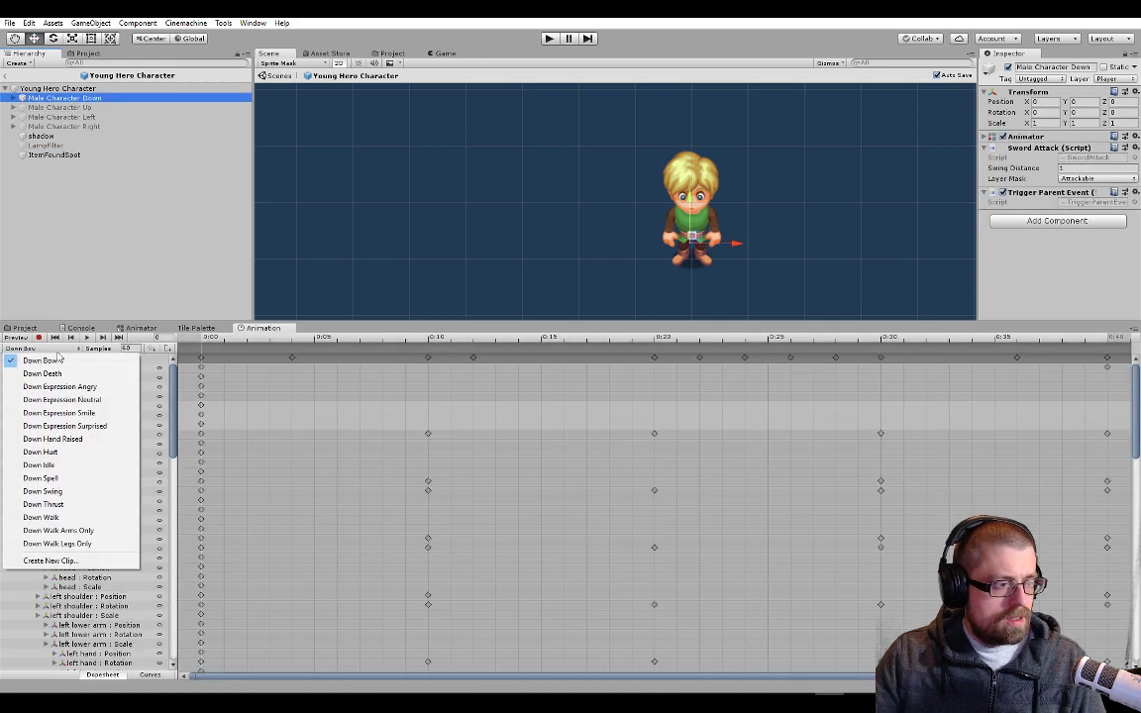
left_click(110, 439)
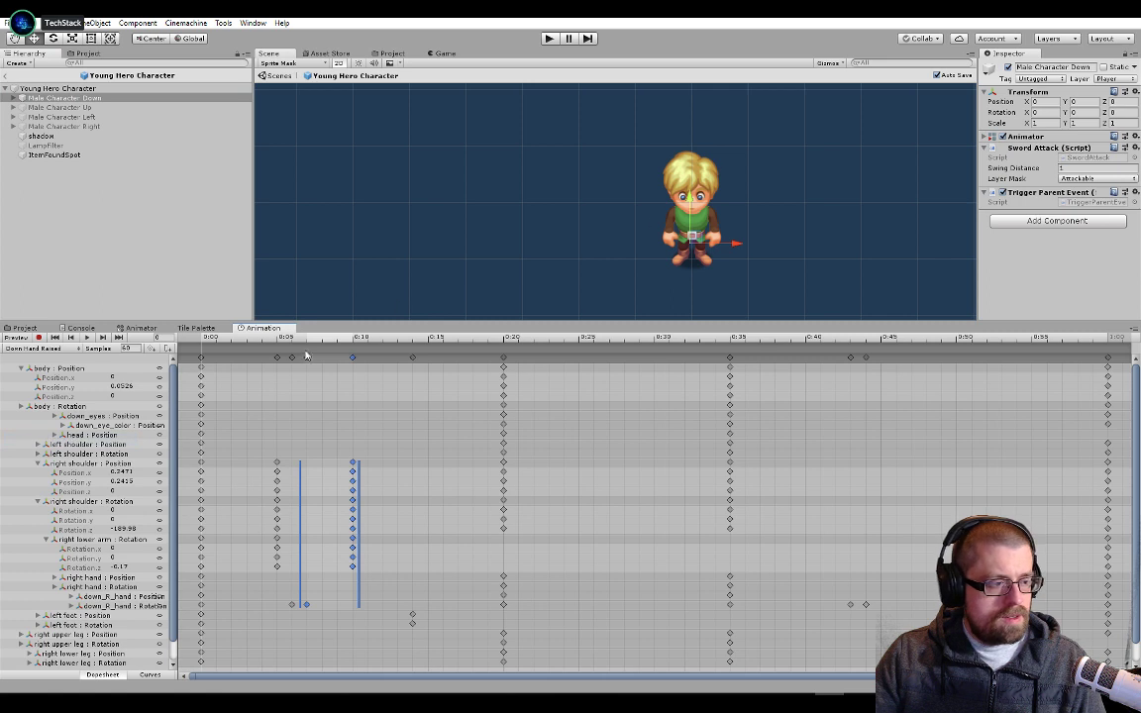
left_click(505, 342)
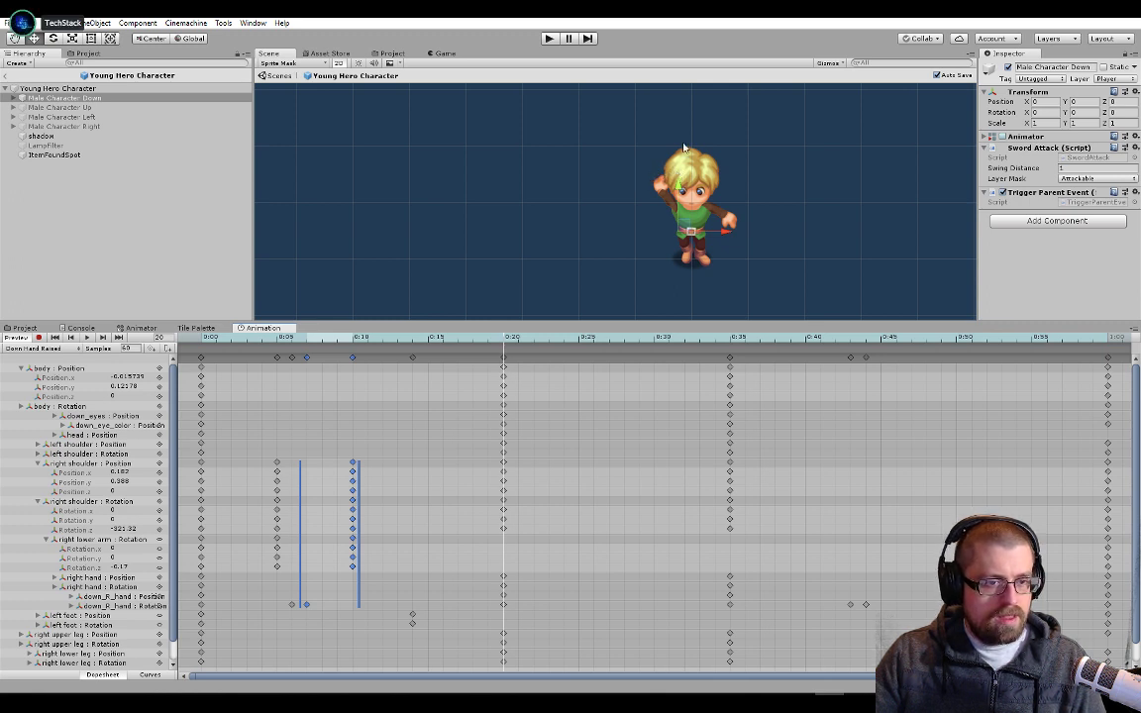
Nudge ItemFoundSpot toward where the raised hand appears, to about X -0.72 and Y 1.55
left_click(58, 155)
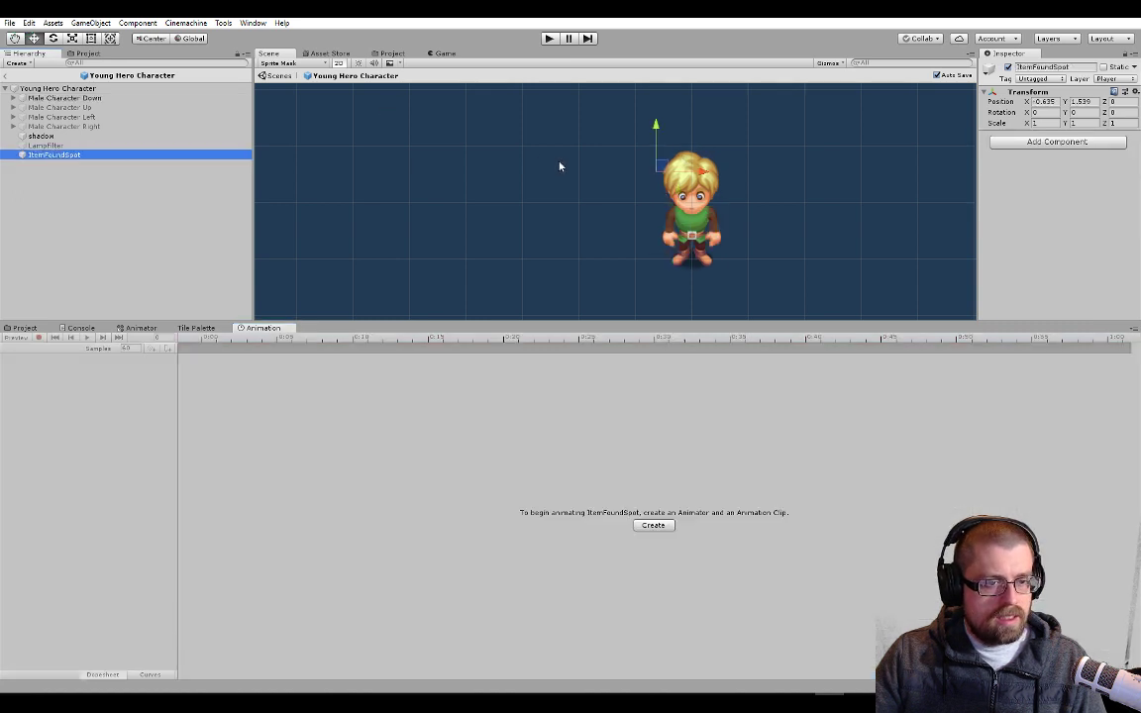
left_click(655, 125)
left_click_drag(654, 127, 655, 126)
left_click_drag(710, 174, 704, 174)
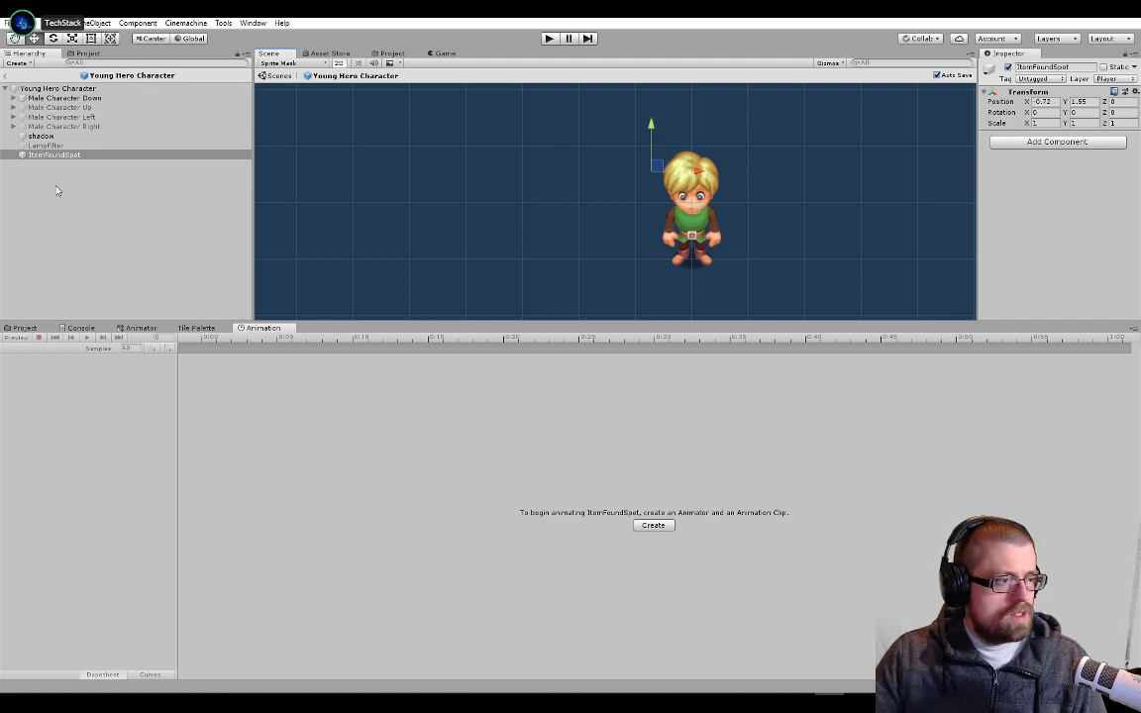
Add a Sprite Renderer to ItemFoundSpot and assign the key sprite from the PSD folder
left_click(1037, 148)
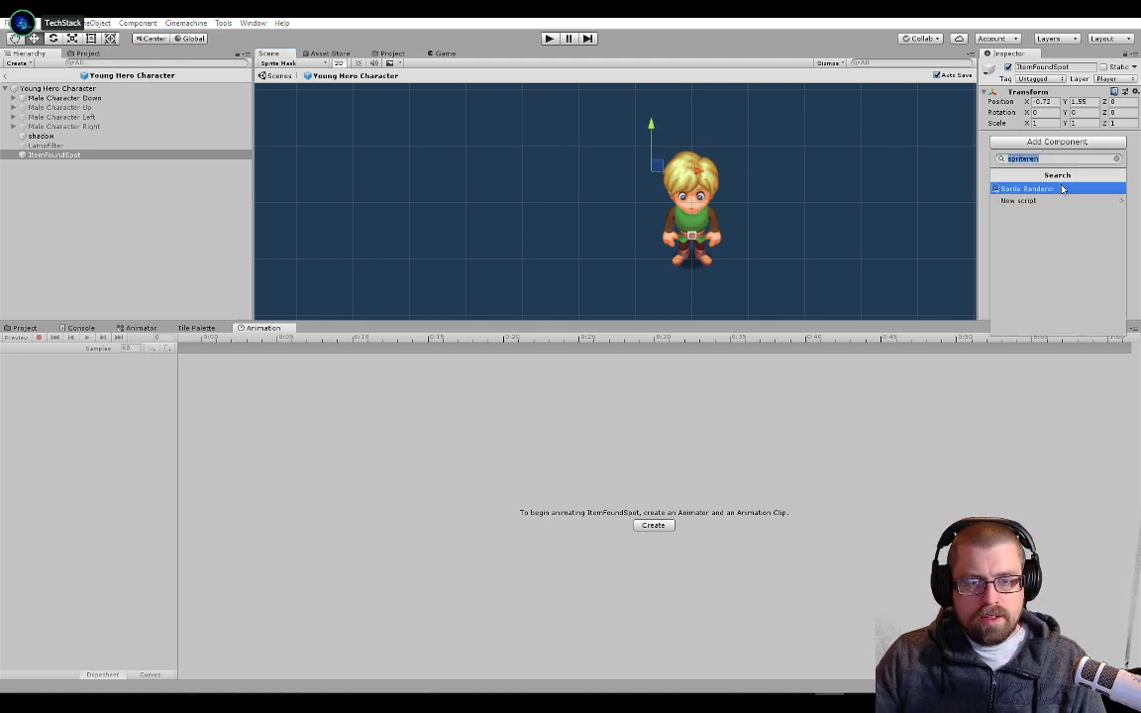
left_click(1062, 188)
left_click(34, 329)
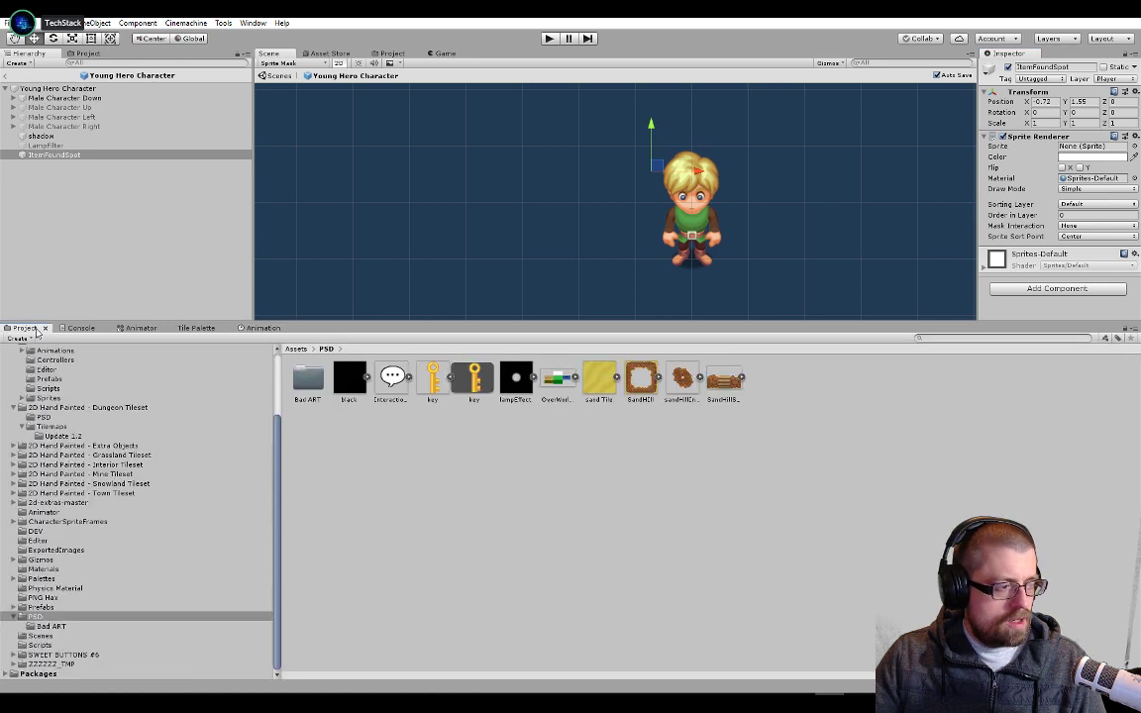
left_click_drag(474, 381, 1090, 148)
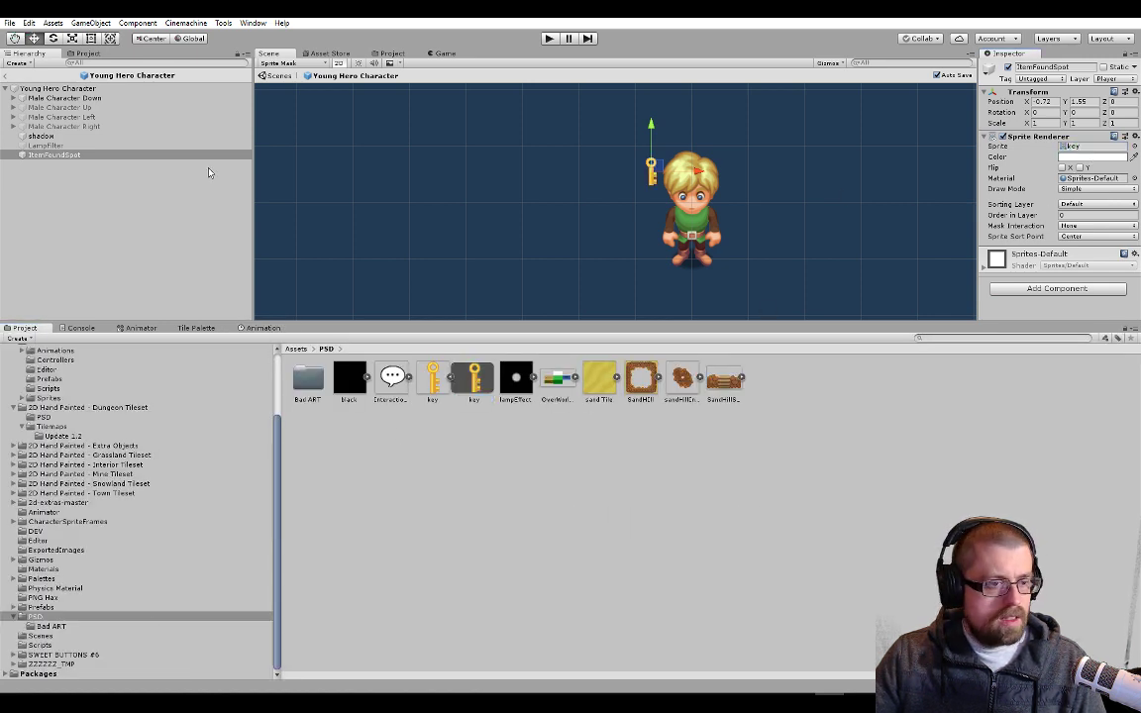
Check the key against the raised hand at frame 20 of Male Character Down's Down Hand Raised animation, then play the clip
left_click(65, 98)
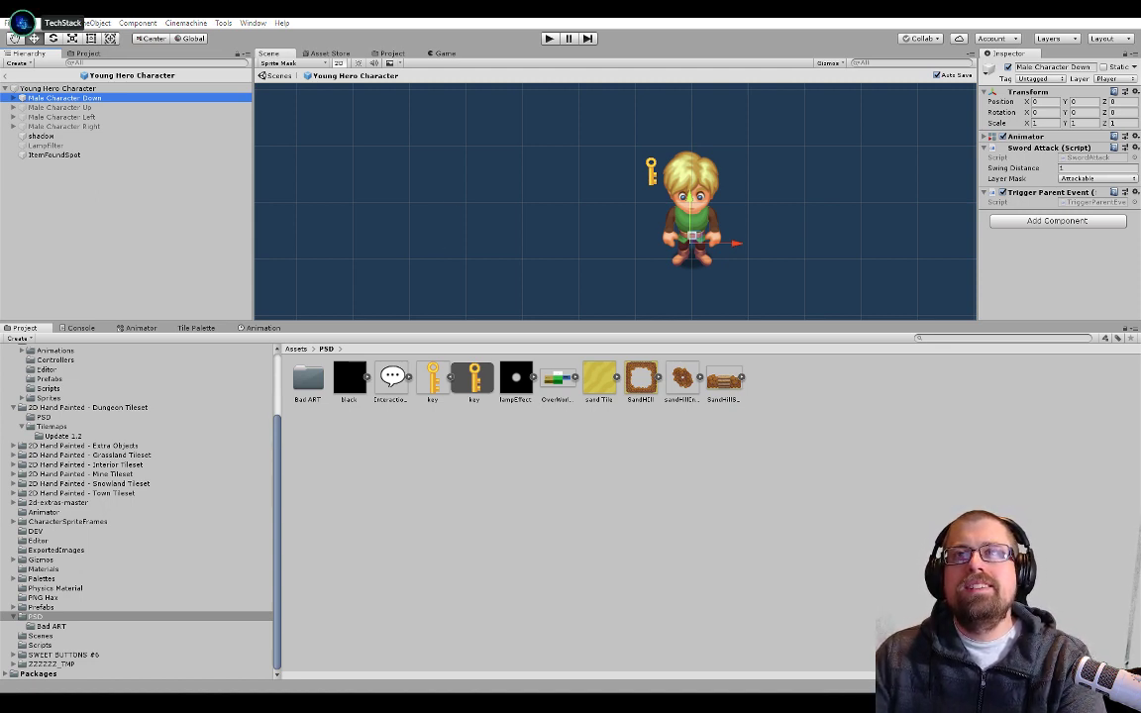
left_click_drag(1140, 4, 656, 20)
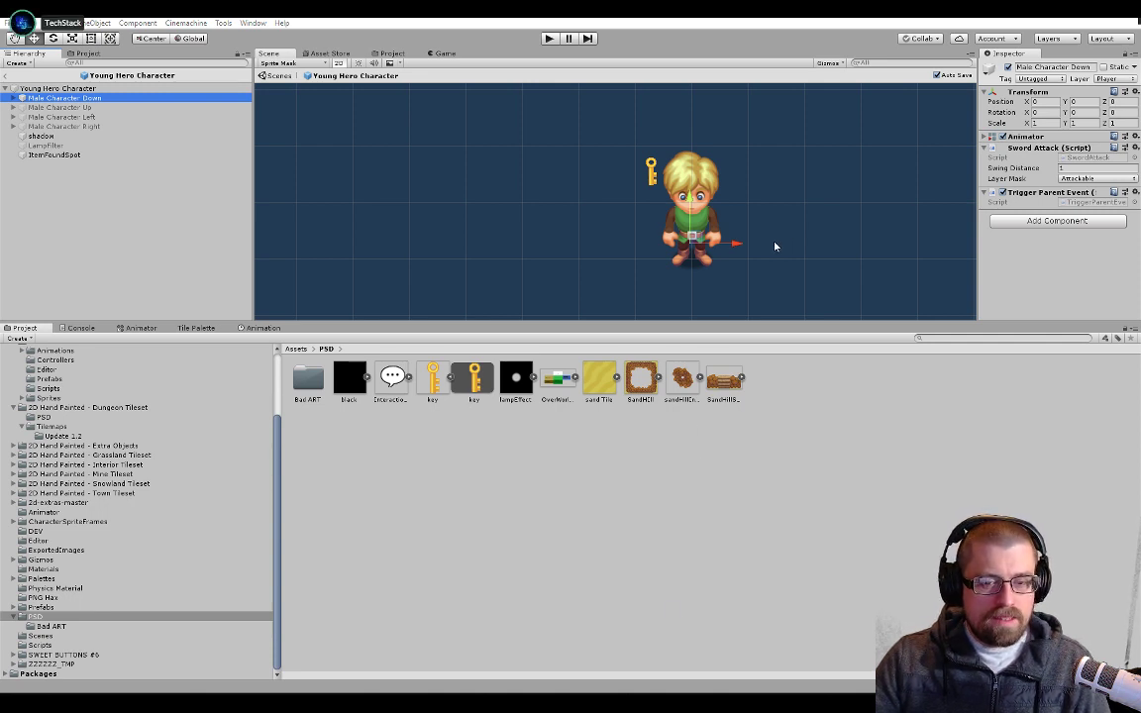
left_click(998, 270)
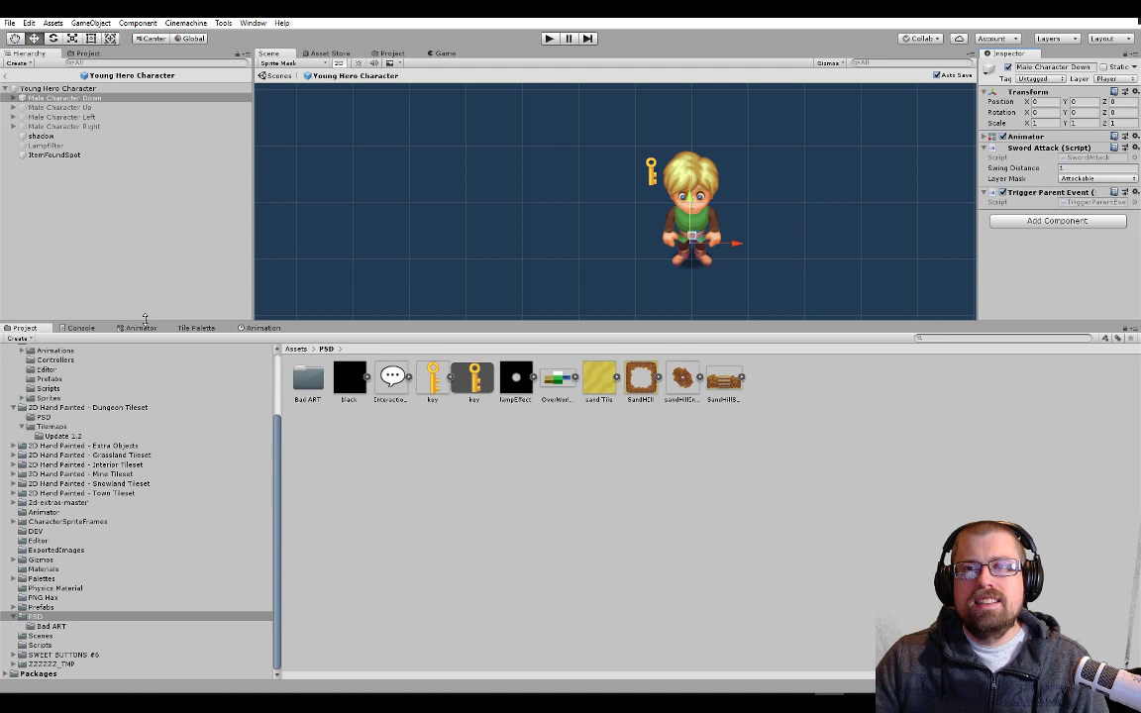
left_click(257, 330)
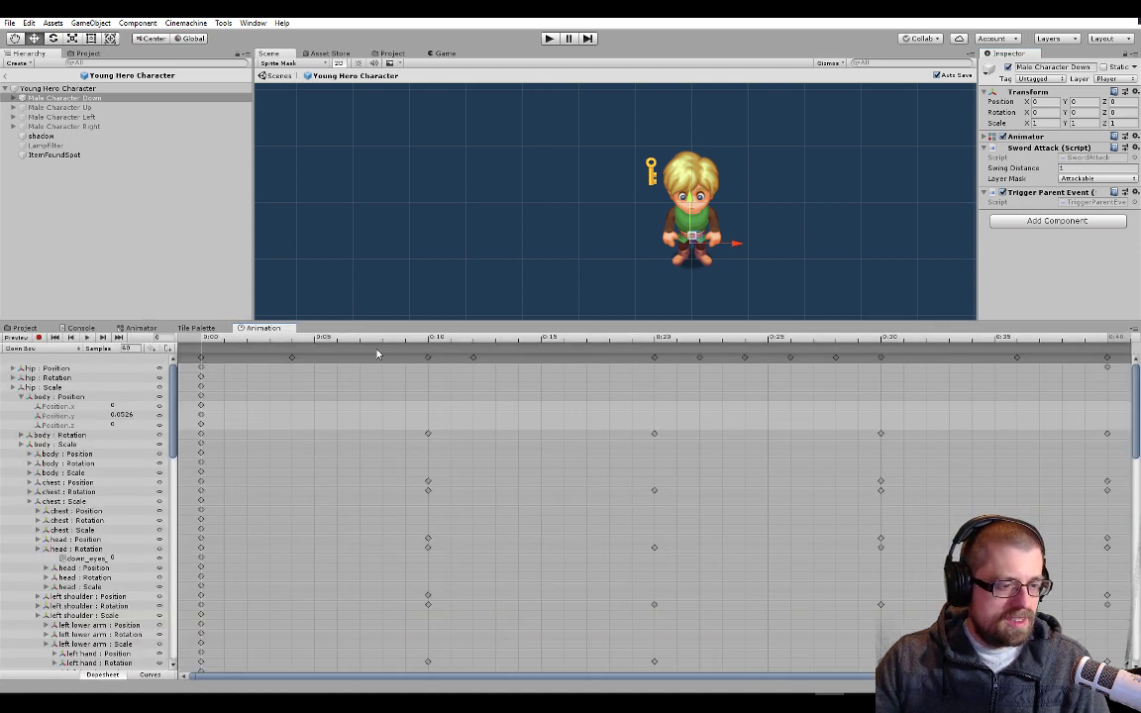
left_click(35, 349)
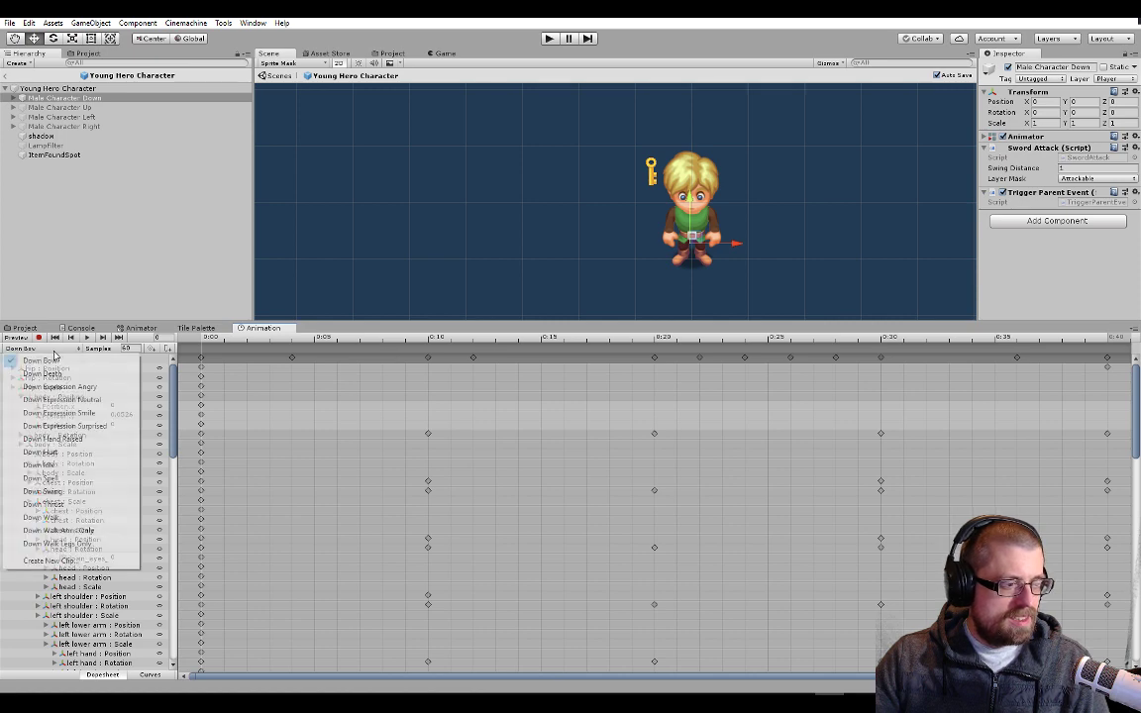
left_click(65, 439)
left_click(514, 341)
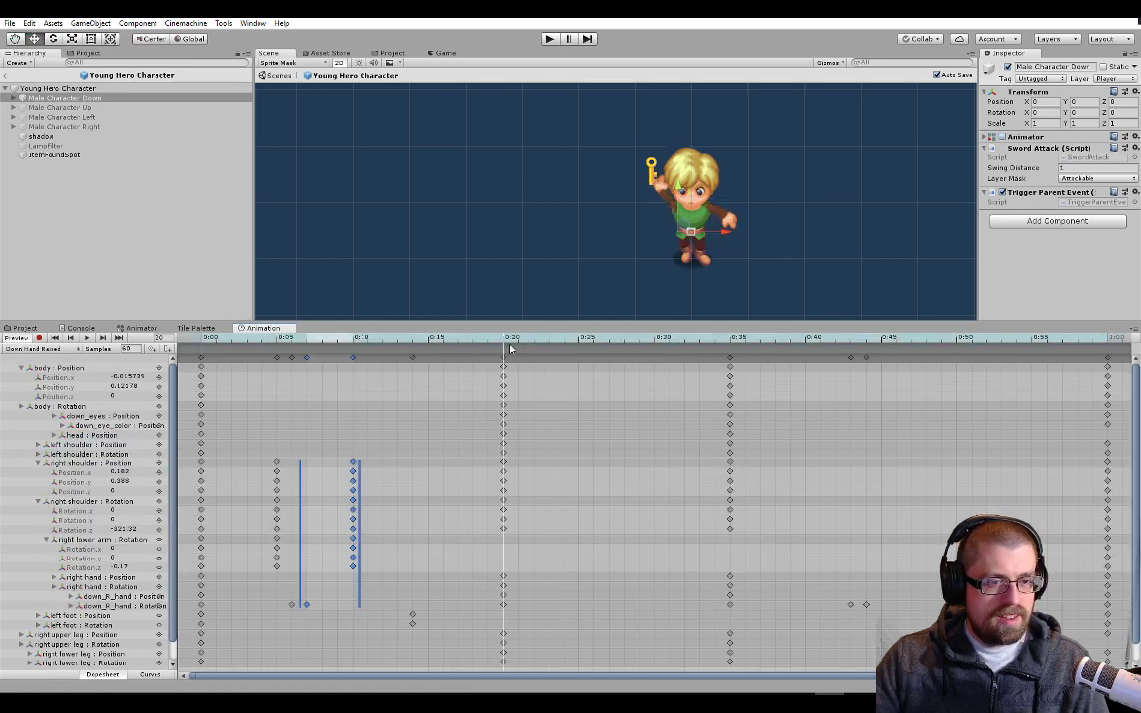
left_click_drag(515, 347, 511, 349)
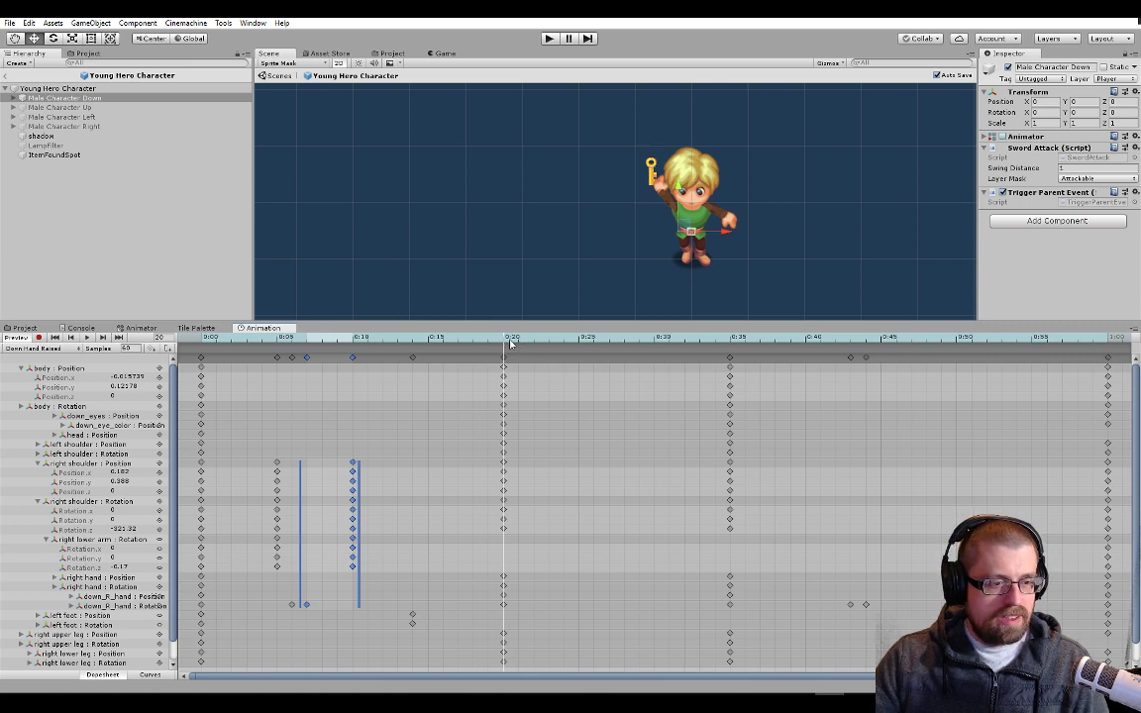
left_click(87, 338)
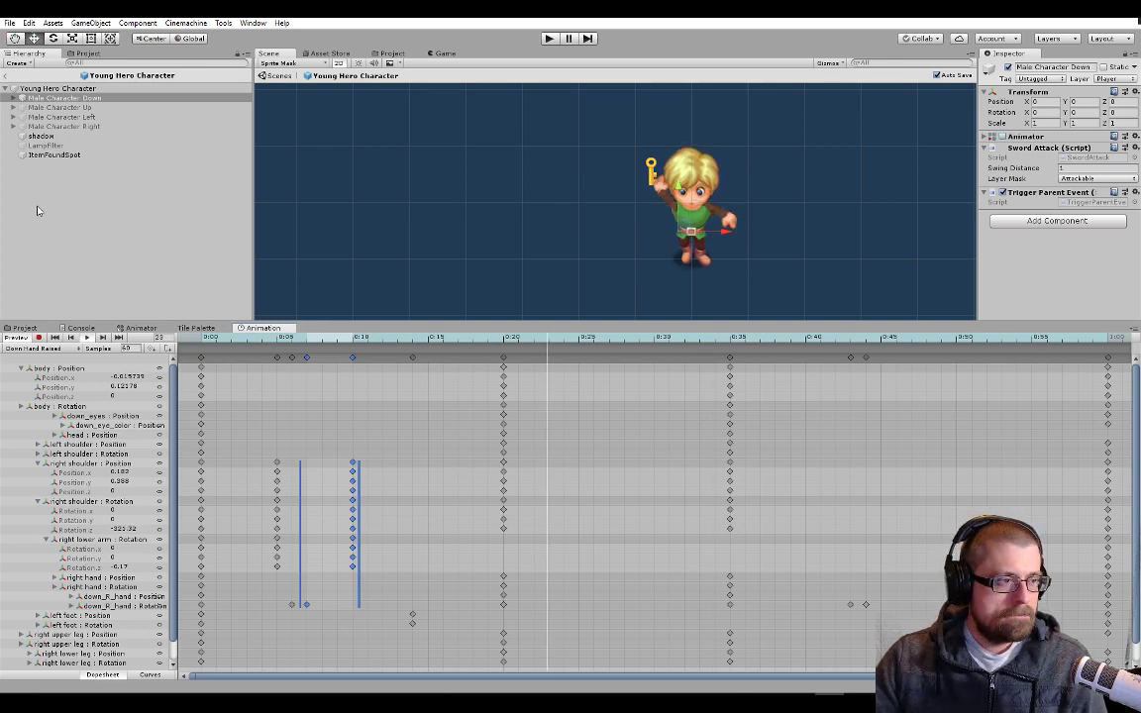
Move ItemFoundSpot up and away from the head to about X -0.88 and Y 1.82, and save the prefab
left_click(67, 156)
left_click_drag(655, 128, 655, 113)
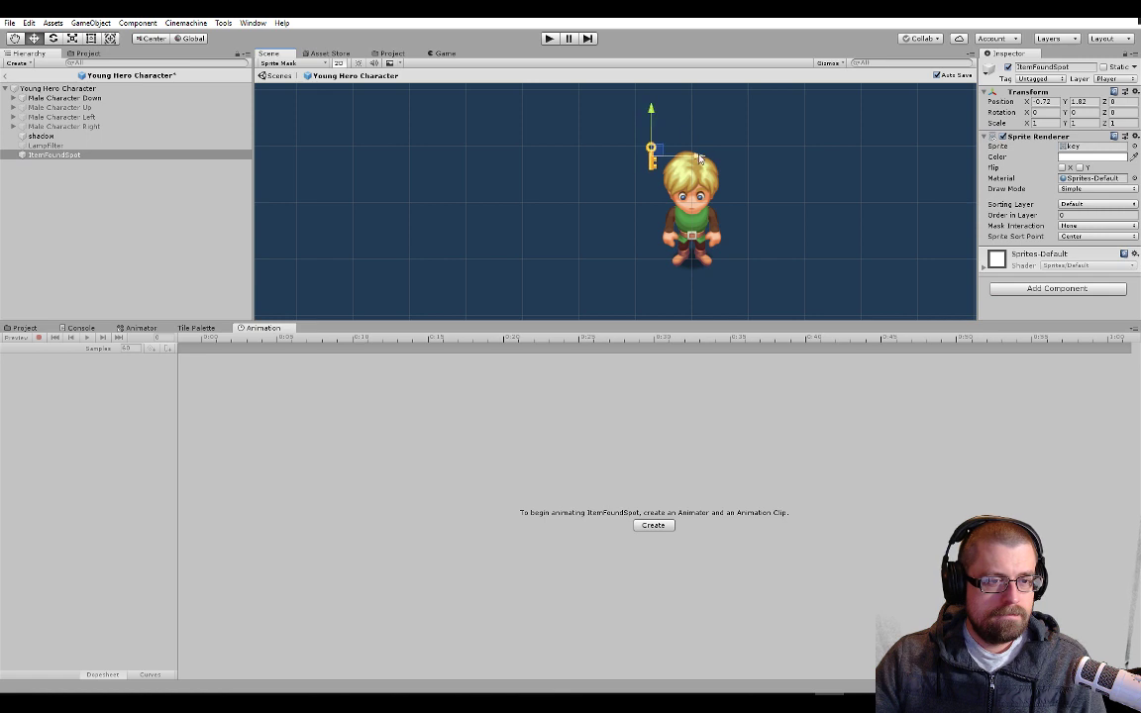
left_click_drag(701, 158, 692, 158)
key("ctrl+s")
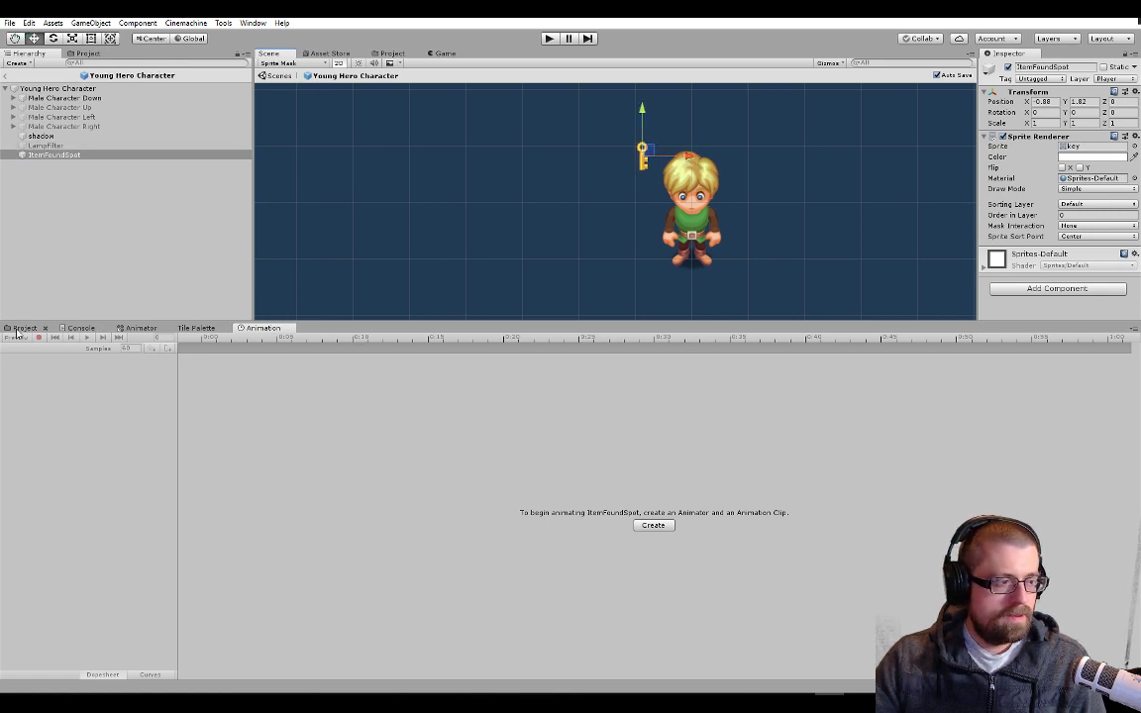
Play Male Character Down's Down Hand Raised animation to check the key's new position, then reselect ItemFoundSpot
left_click(72, 98)
left_click(44, 349)
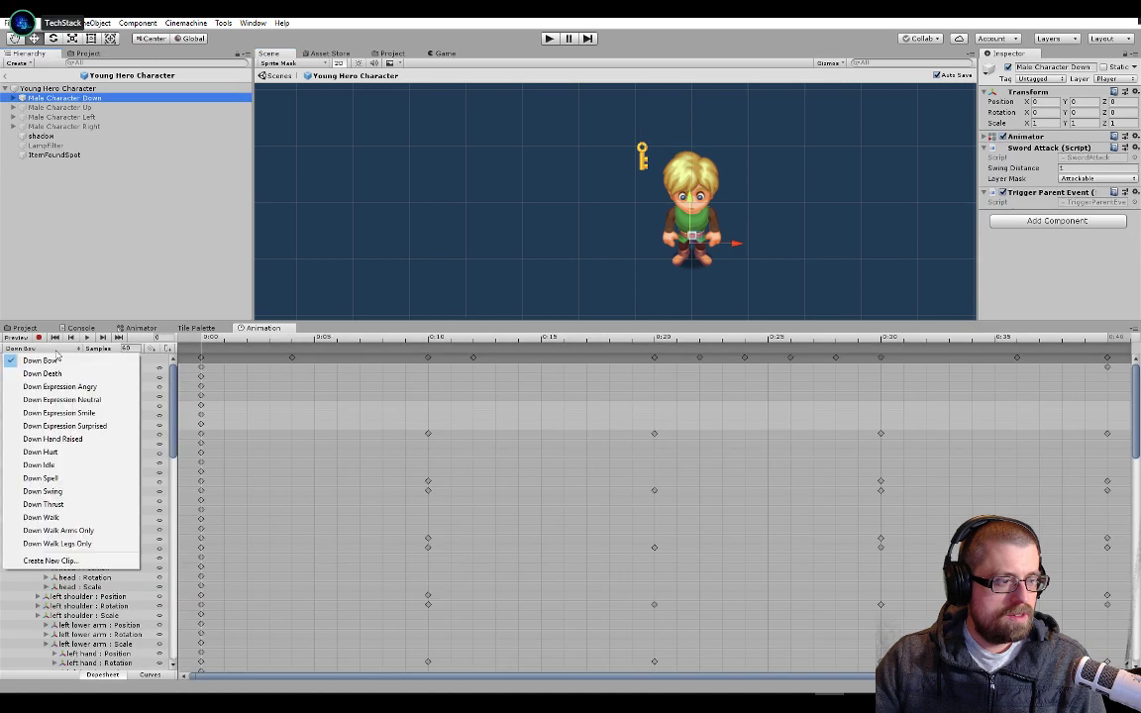
left_click(86, 439)
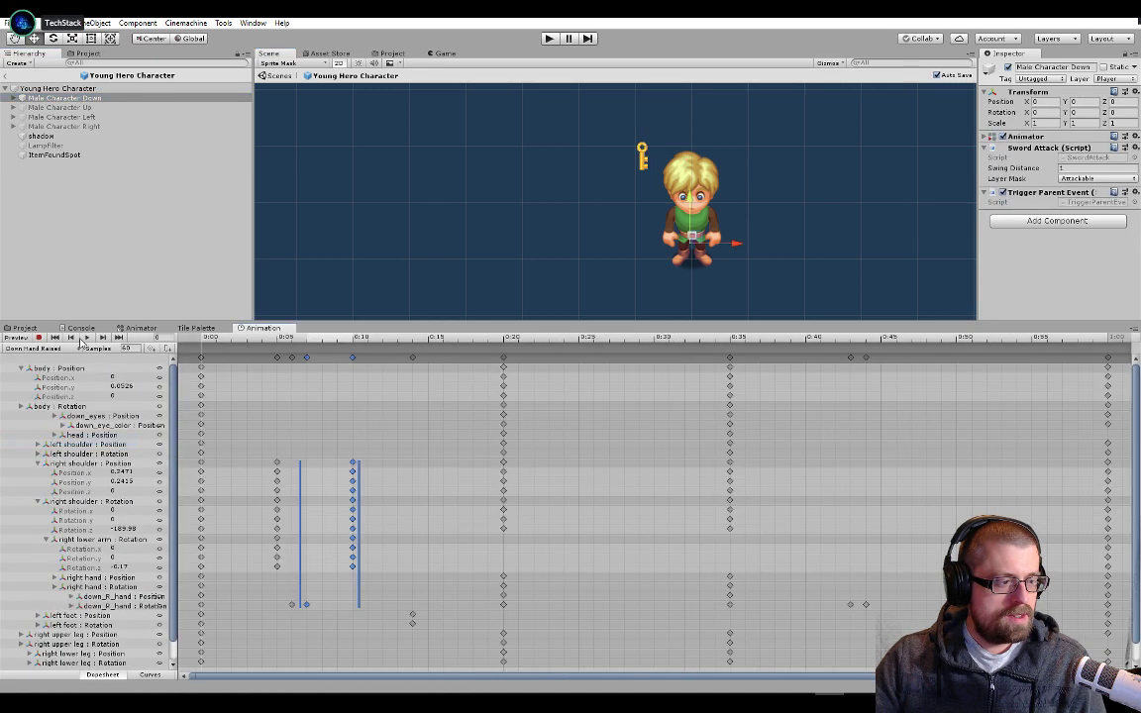
left_click(86, 338)
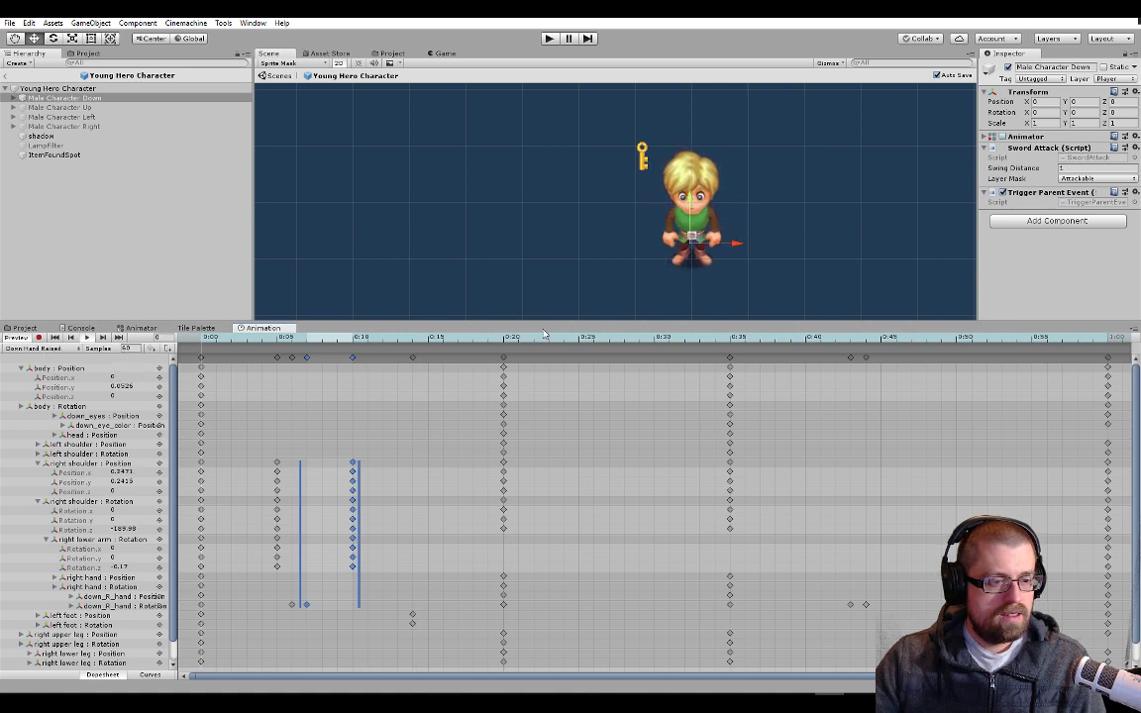
left_click(97, 153)
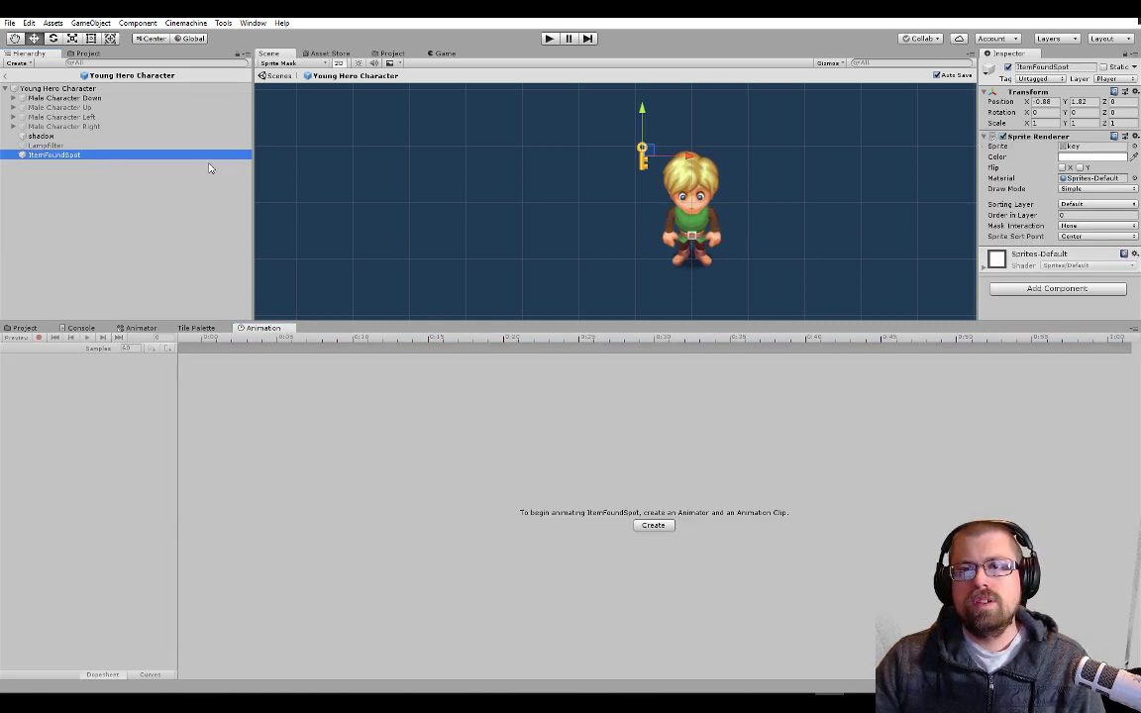
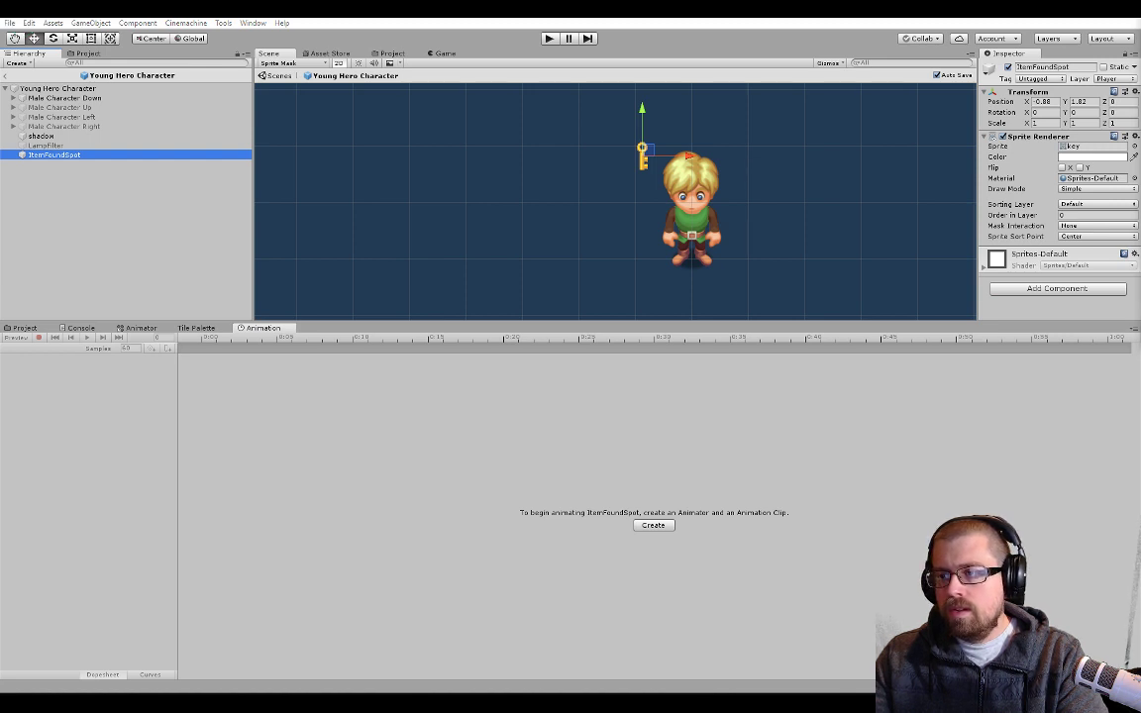
left_click_drag(1140, 148, 955, 65)
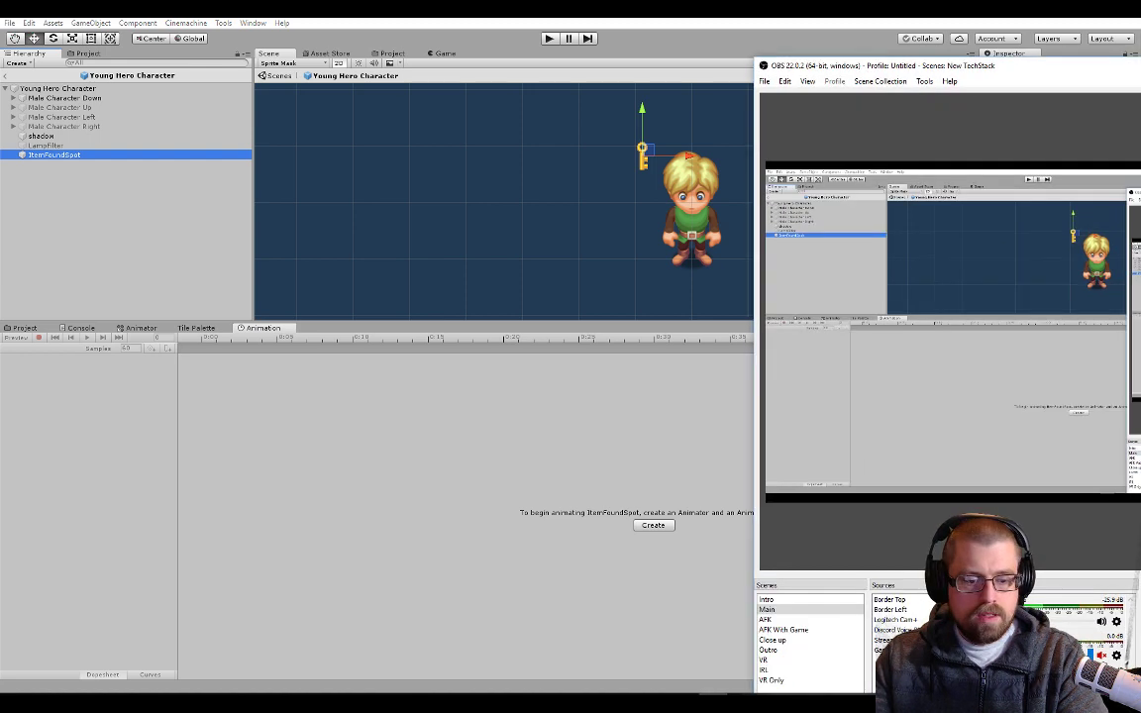
left_click(782, 619)
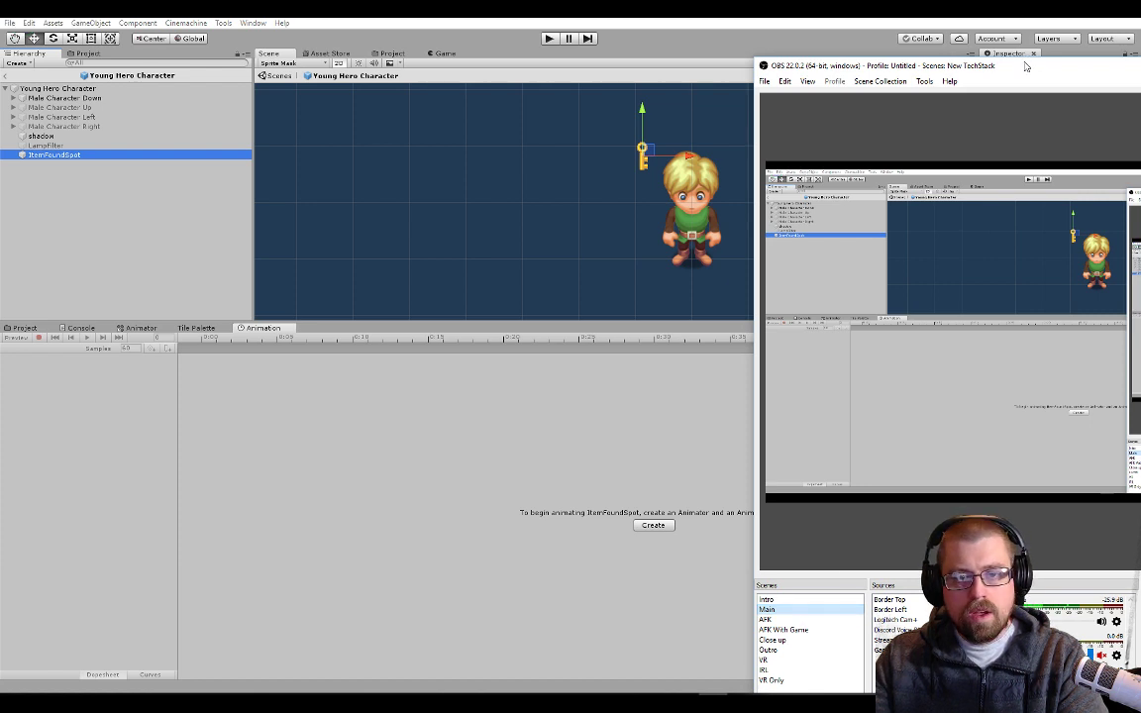
left_click_drag(1026, 66, 1140, 119)
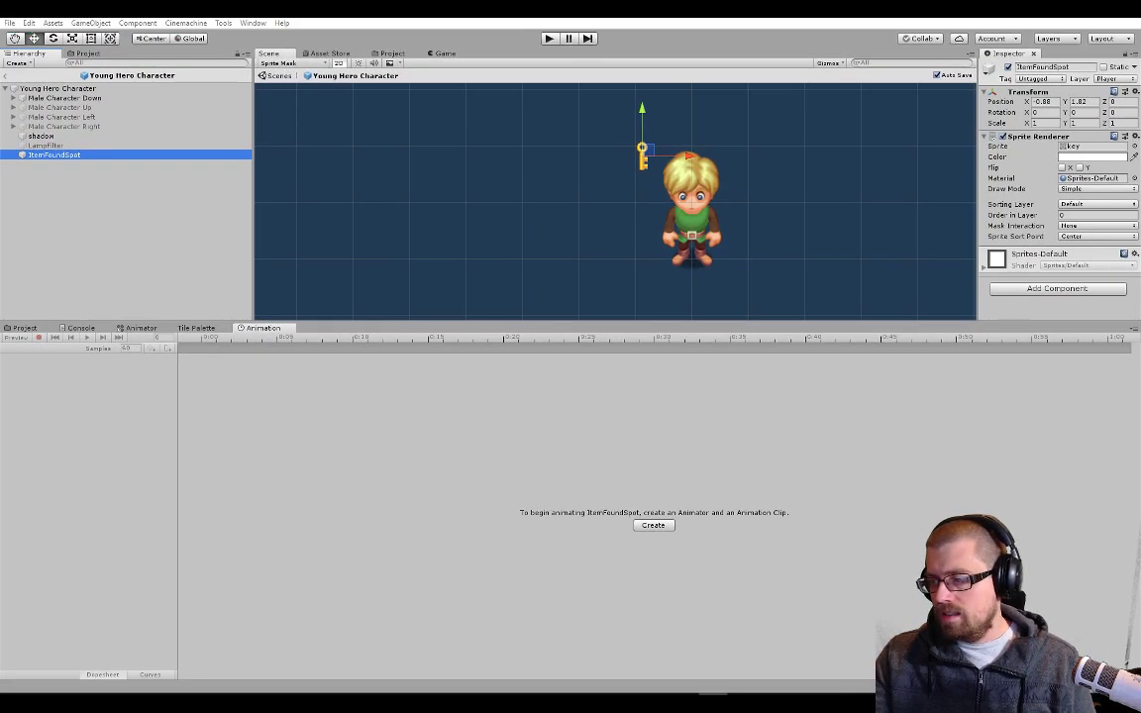
left_click(704, 407)
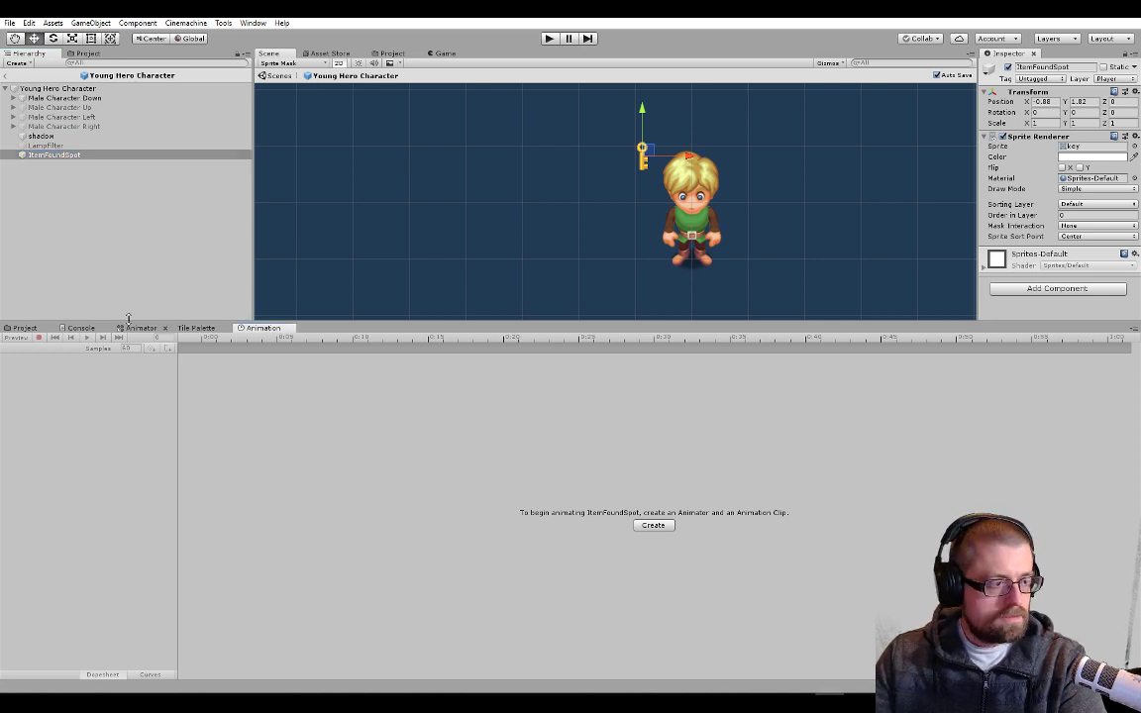
Show the project assets and deactivate the ItemFoundSpot object in the Young Hero Character prefab
left_click(85, 155)
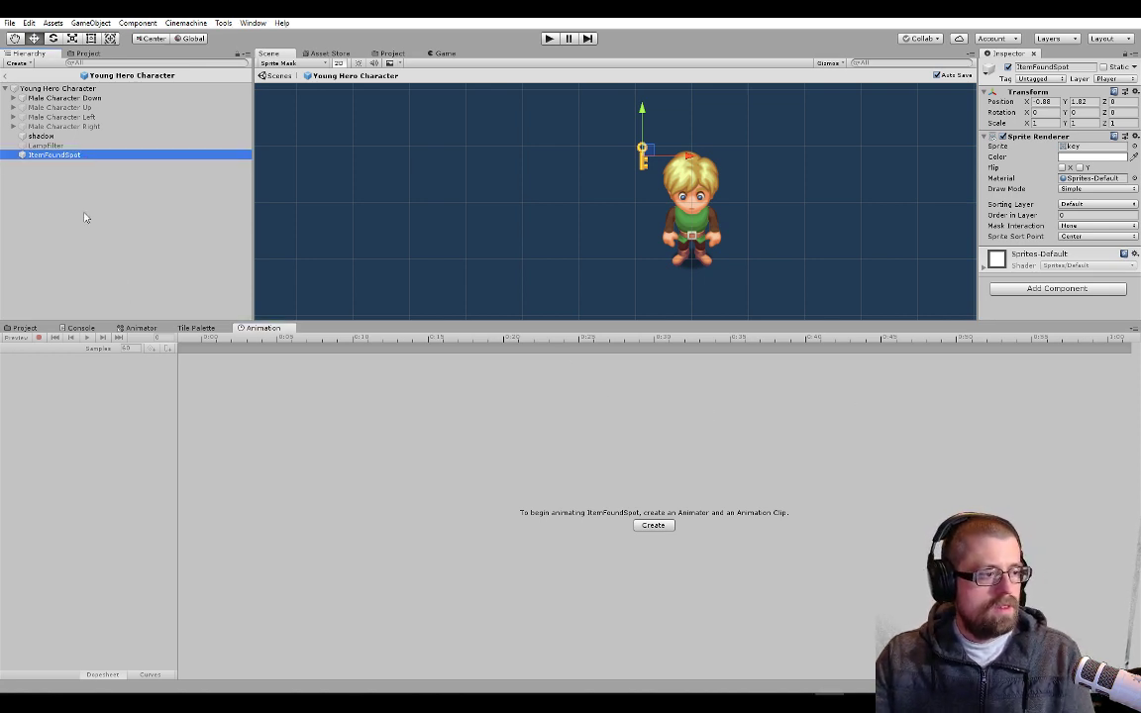
left_click(23, 328)
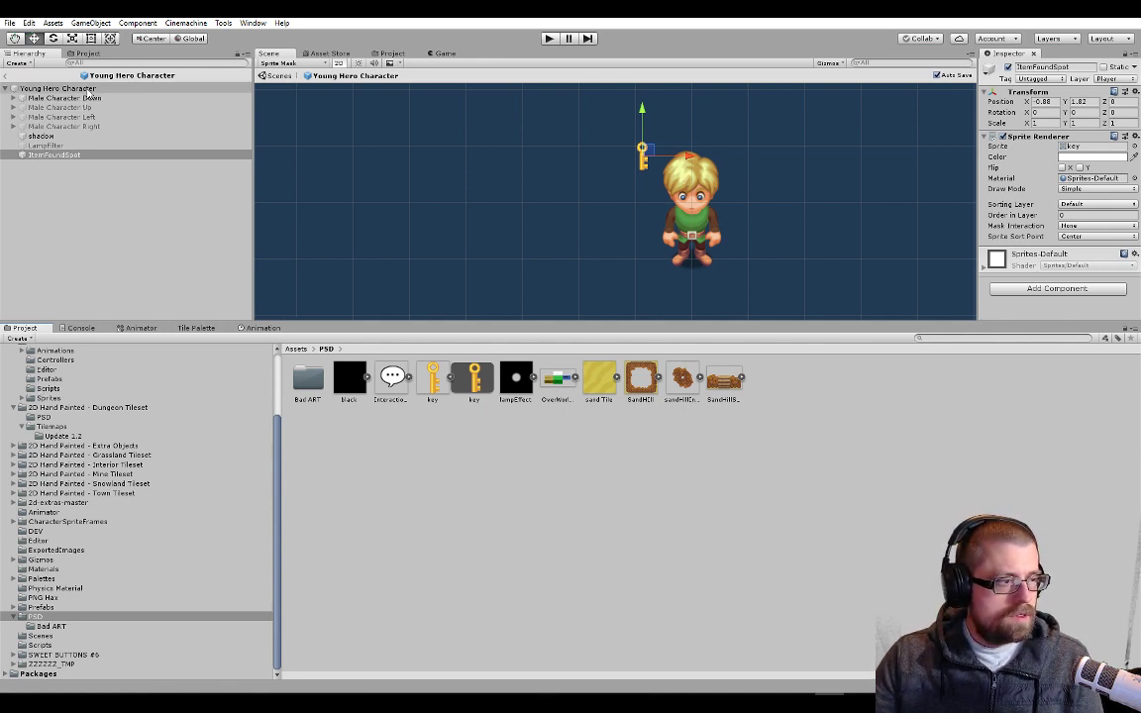
left_click(54, 88)
left_click(41, 157)
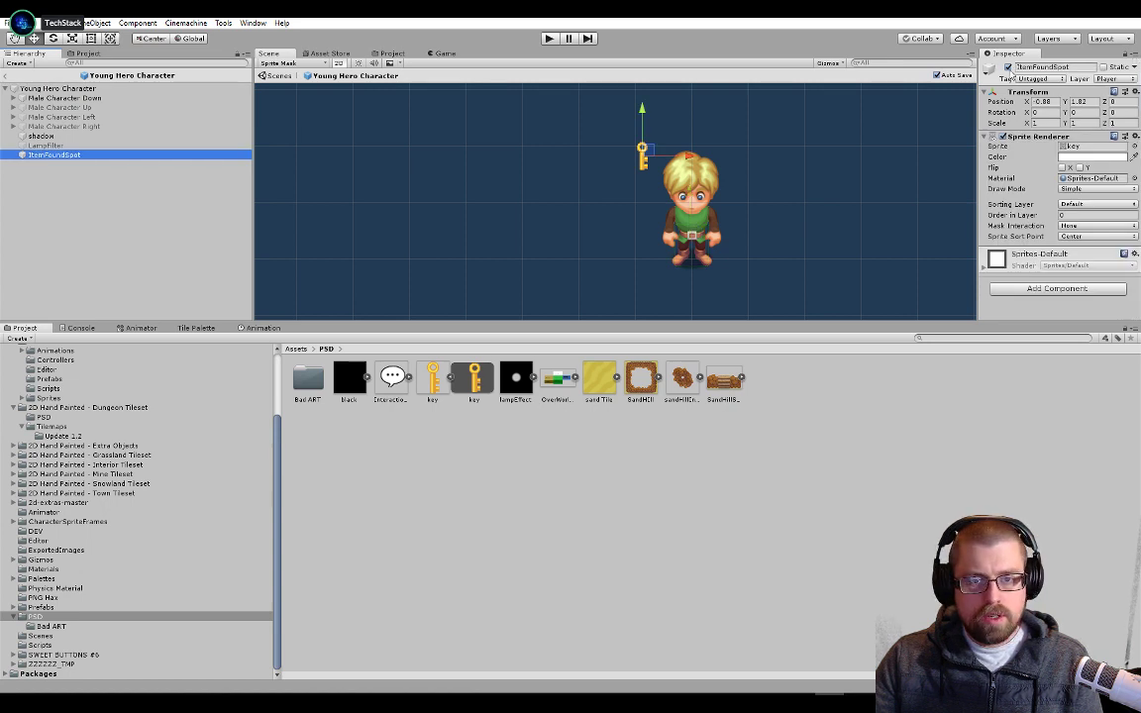
left_click(1009, 69)
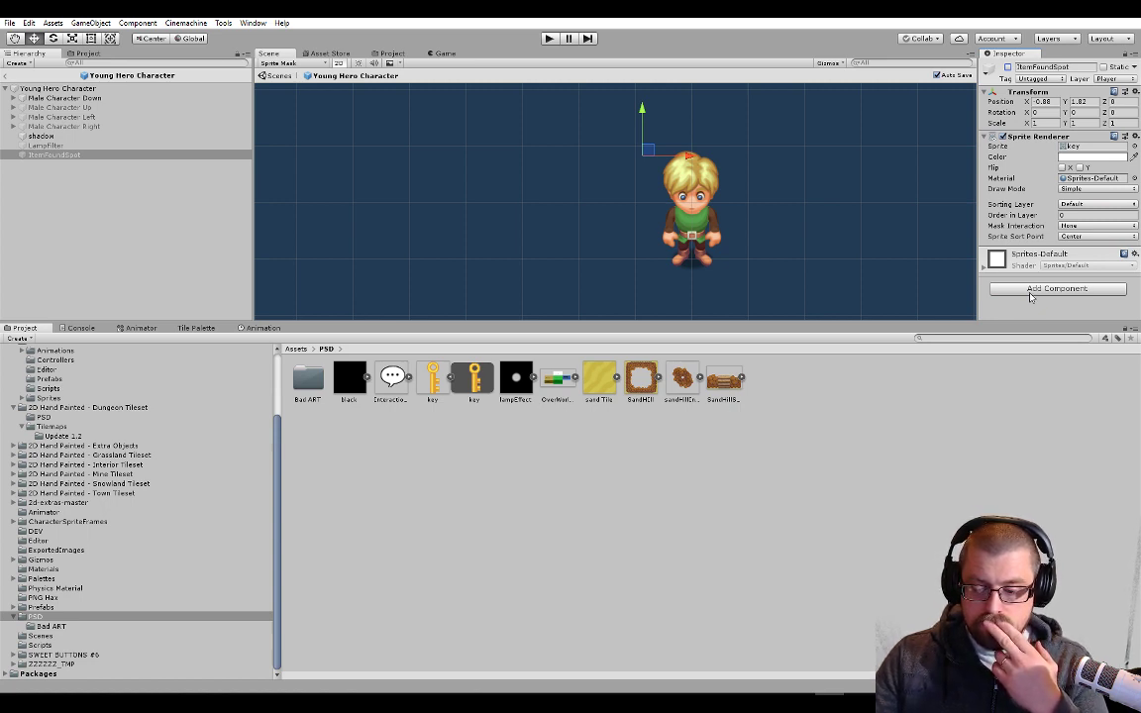
Examine the Inventory Display component and its sprite fields on the Young Hero Character root object
left_click(101, 88)
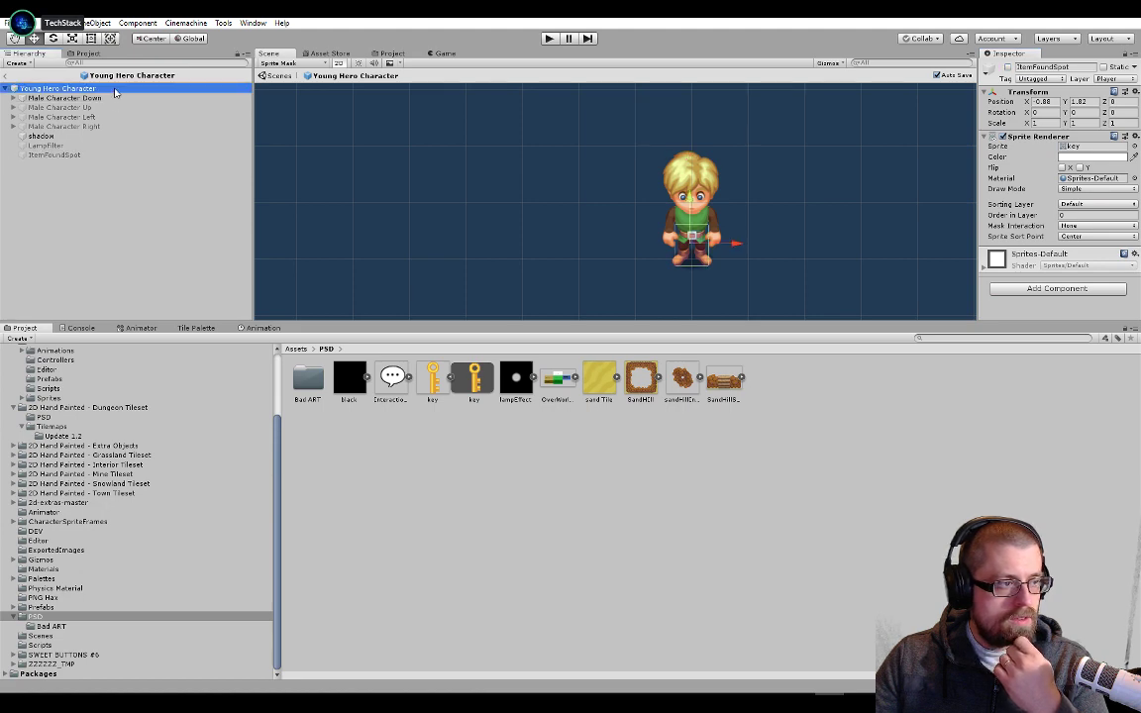
scroll(957, 224, "down", 1)
scroll(1009, 256, "down", 10)
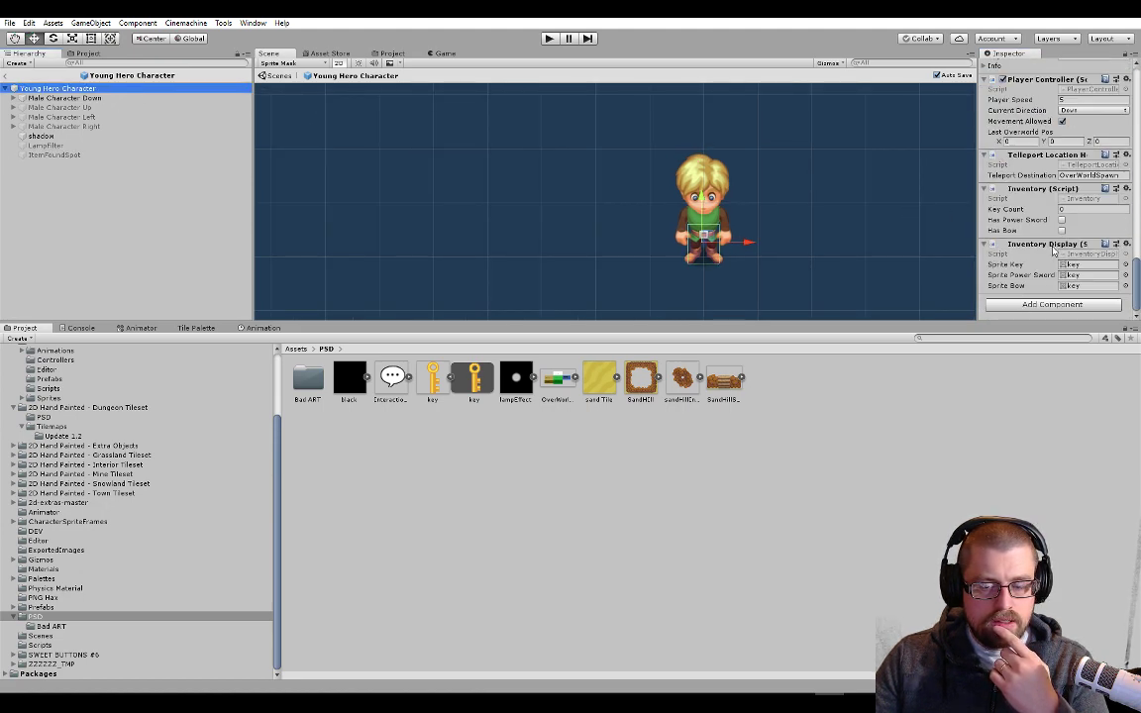
left_click(1053, 246)
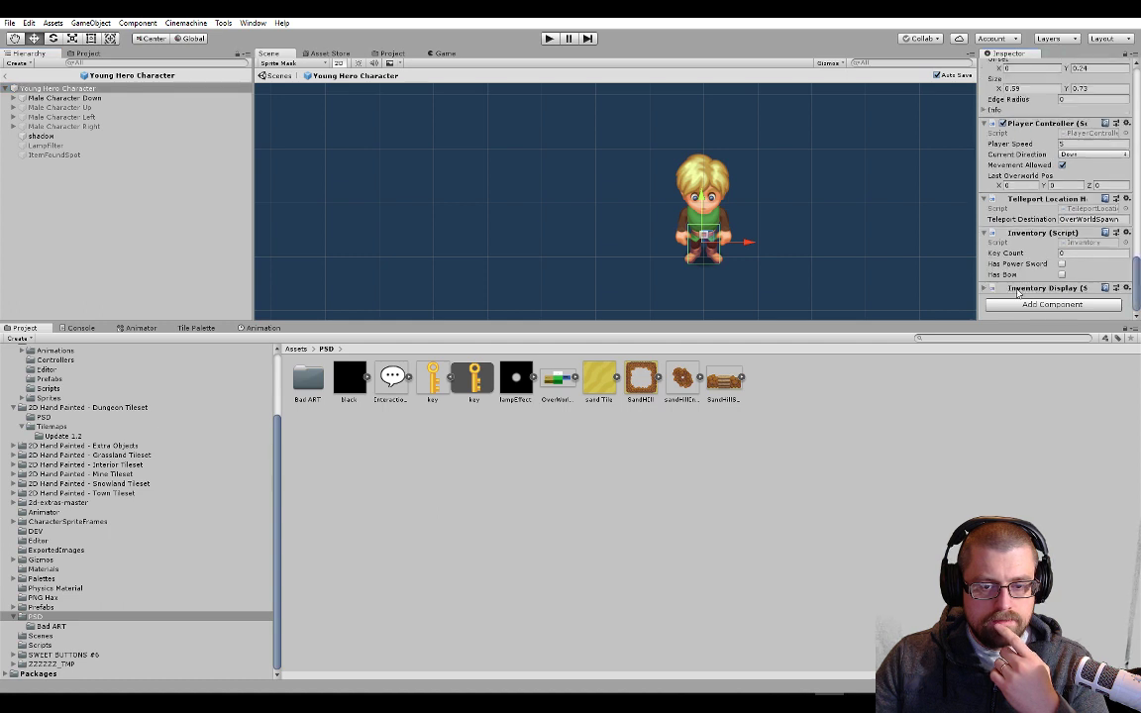
left_click(1065, 289)
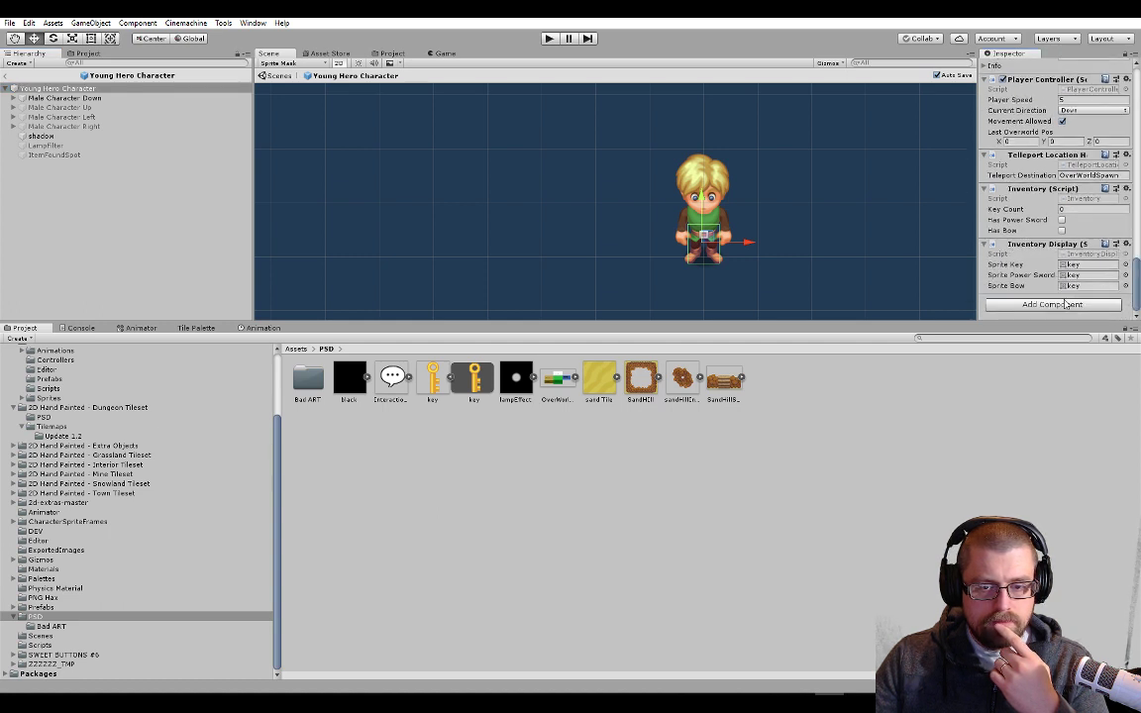
left_click(1081, 254)
Switch to Visual Studio and review the sprite fields and GetSpriteForInventory method in InventoryDisplay.cs
key("alt+Tab")
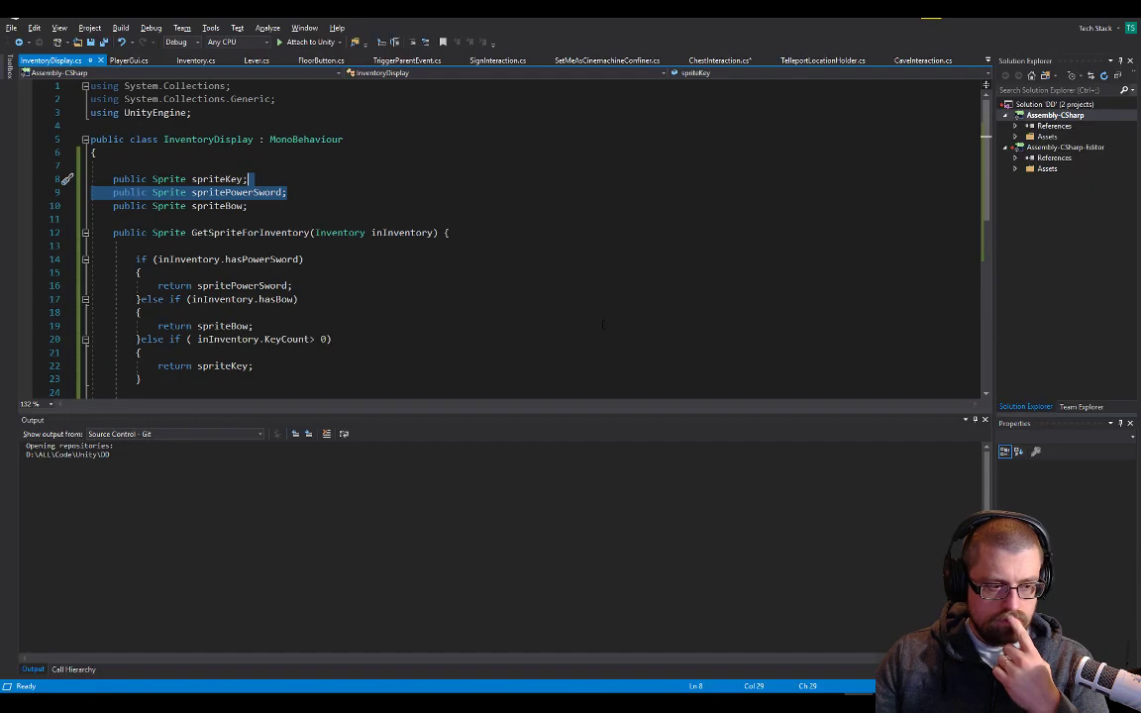
left_click(644, 219)
left_click_drag(525, 12, 619, 82)
scroll(388, 304, "down", 5)
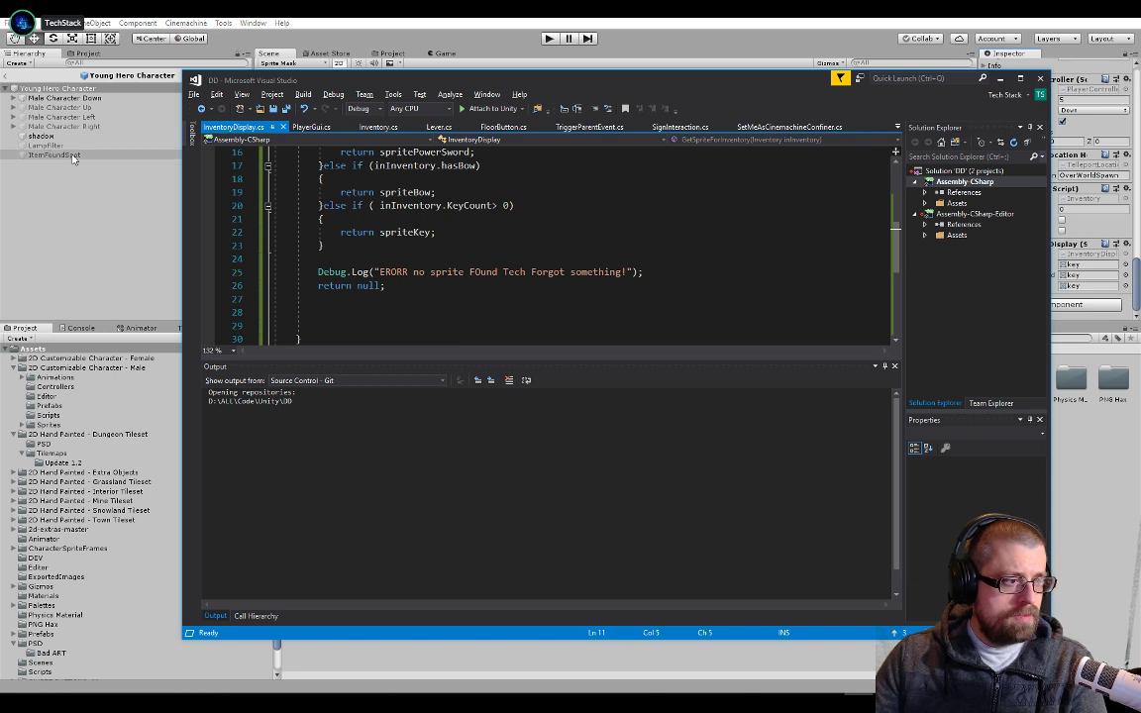
scroll(353, 277, "down", 1)
scroll(353, 277, "up", 5)
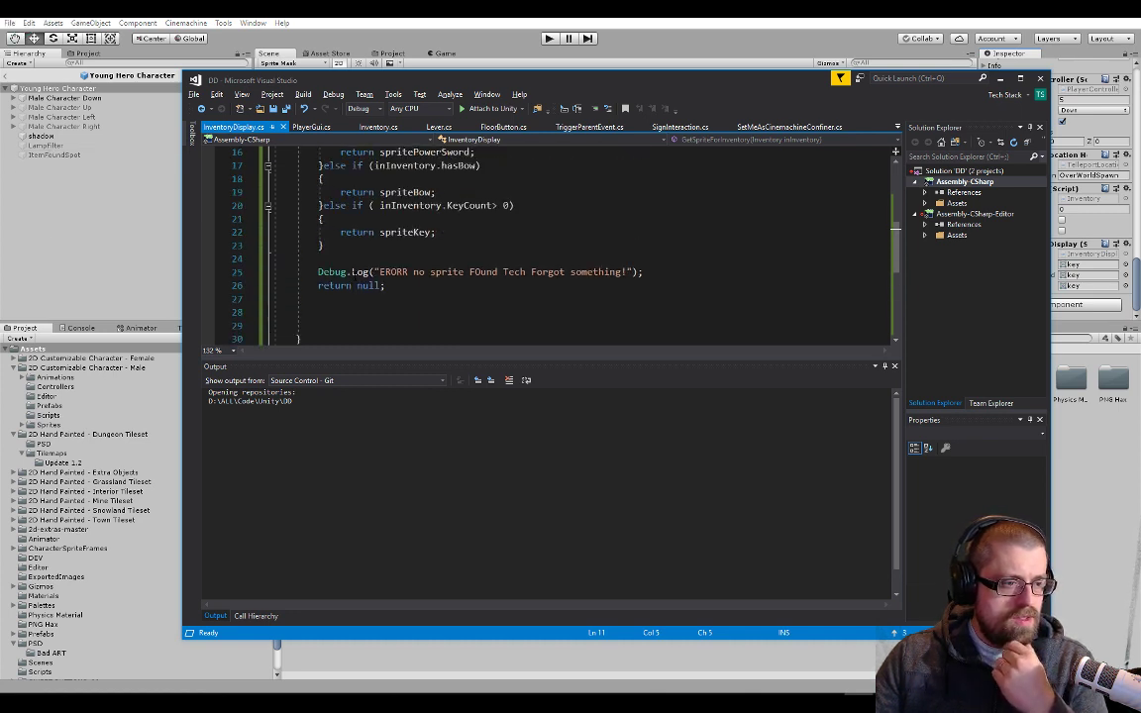
scroll(353, 277, "down", 4)
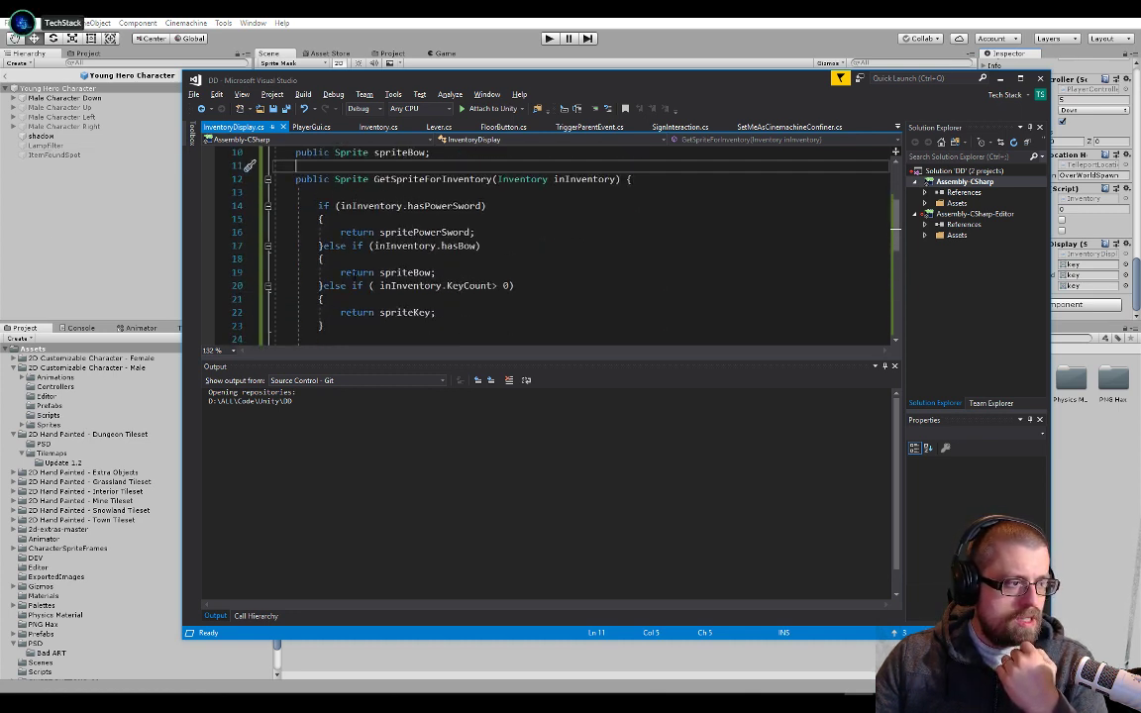
scroll(353, 276, "down", 1)
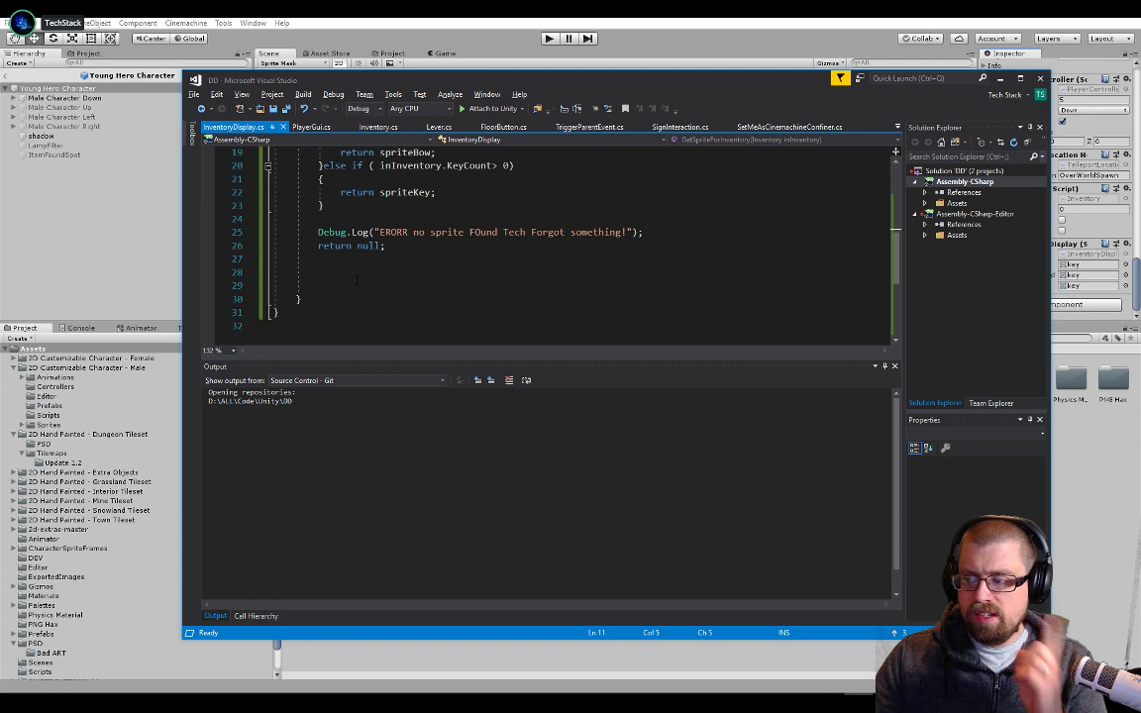
scroll(355, 280, "up", 6)
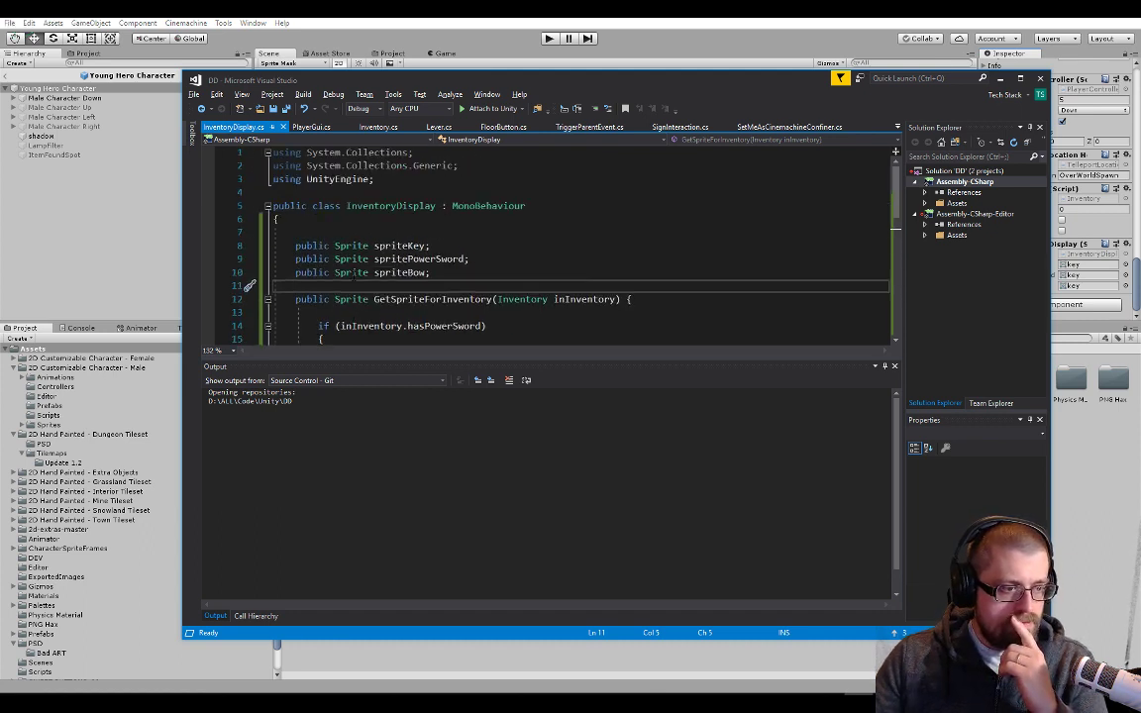
Remove the blank lines after "return null;" in GetSpriteForInventory and pull the method's closing brace back toward the margin
scroll(352, 276, "down", 6)
left_click(352, 273)
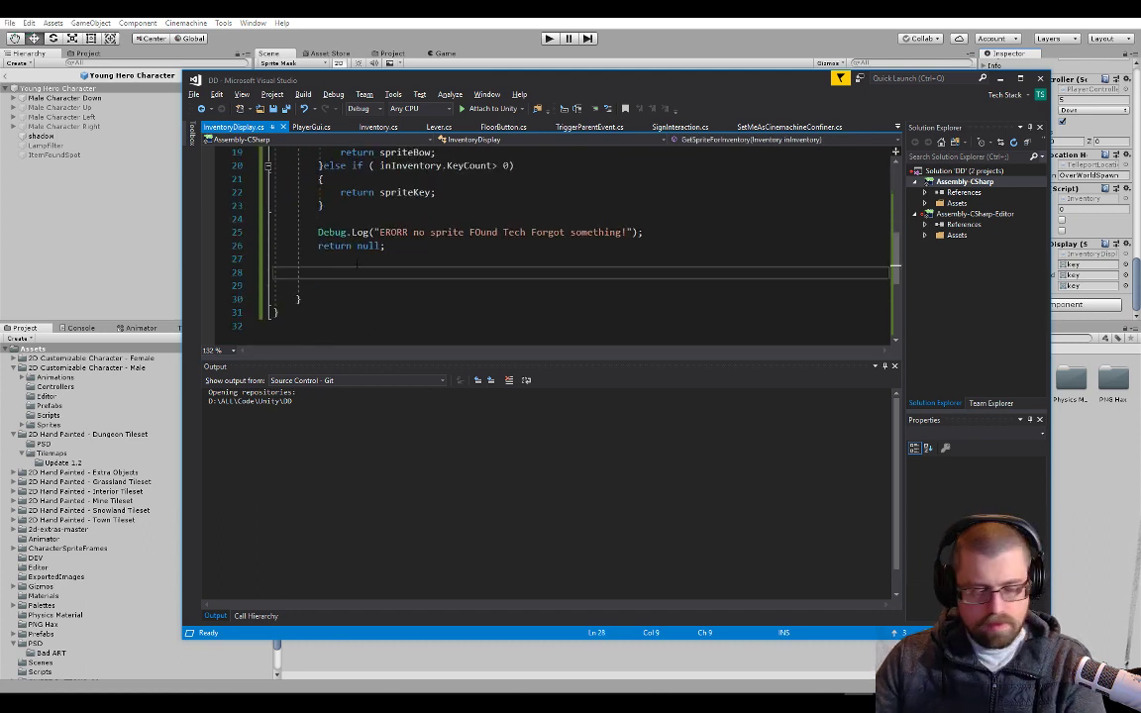
key("Delete")
key("Delete")
left_click(441, 253)
key("Delete")
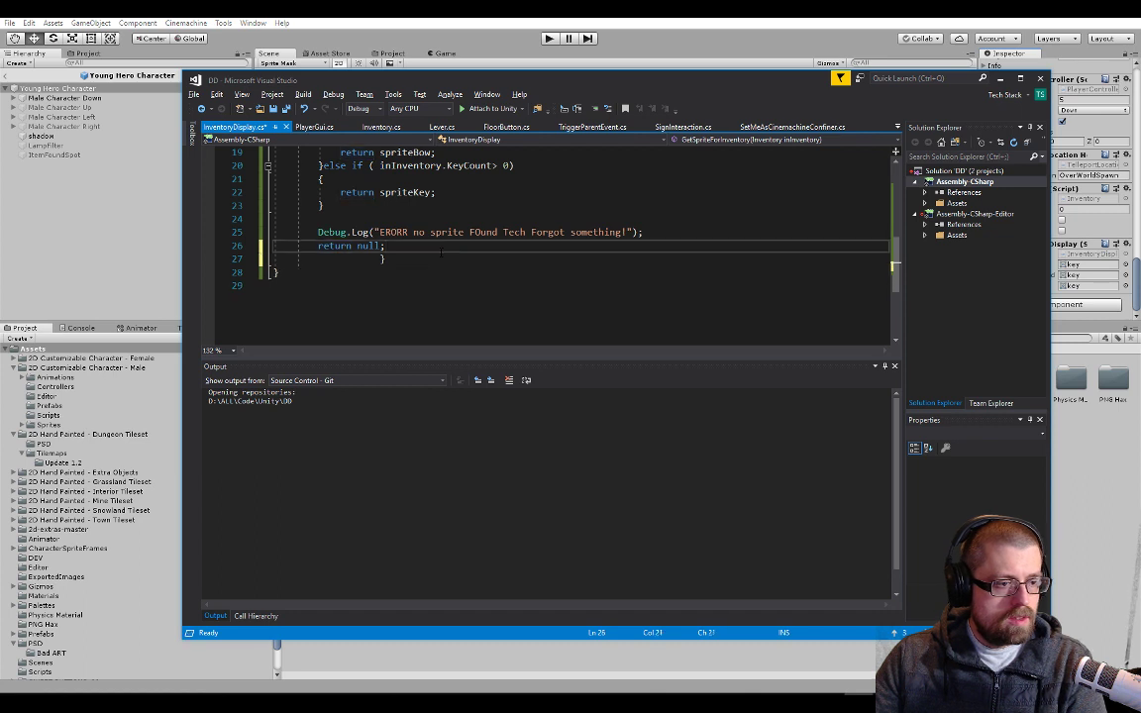
left_click_drag(375, 259, 290, 259)
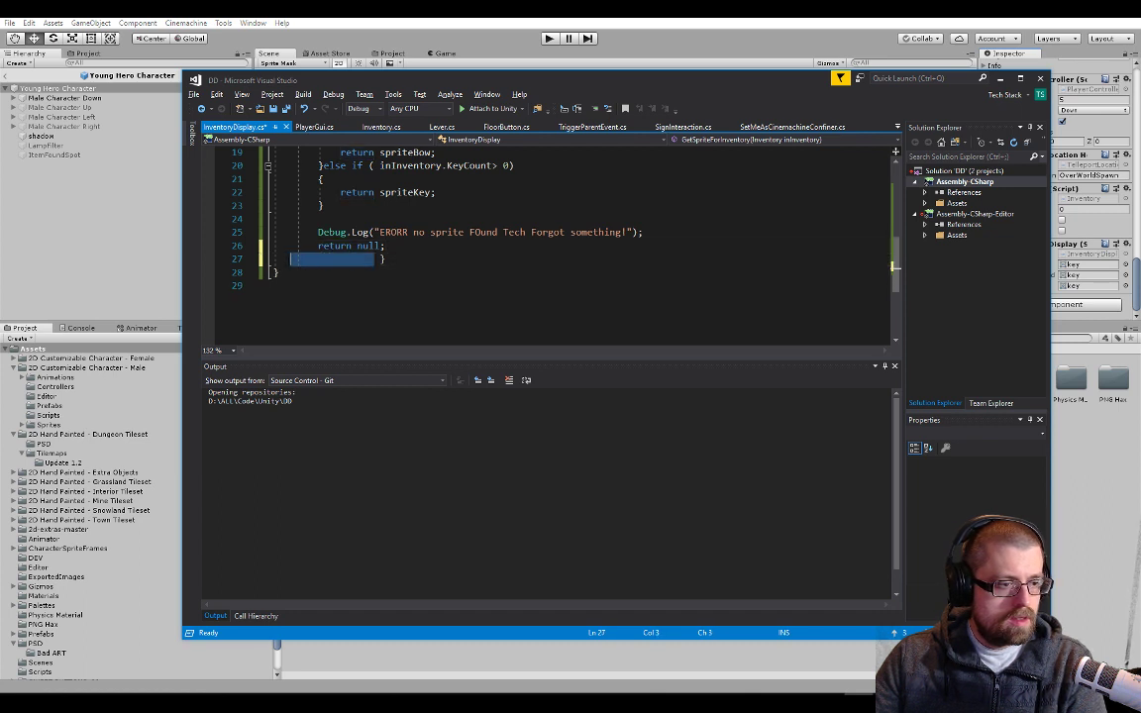
key("BackSpace")
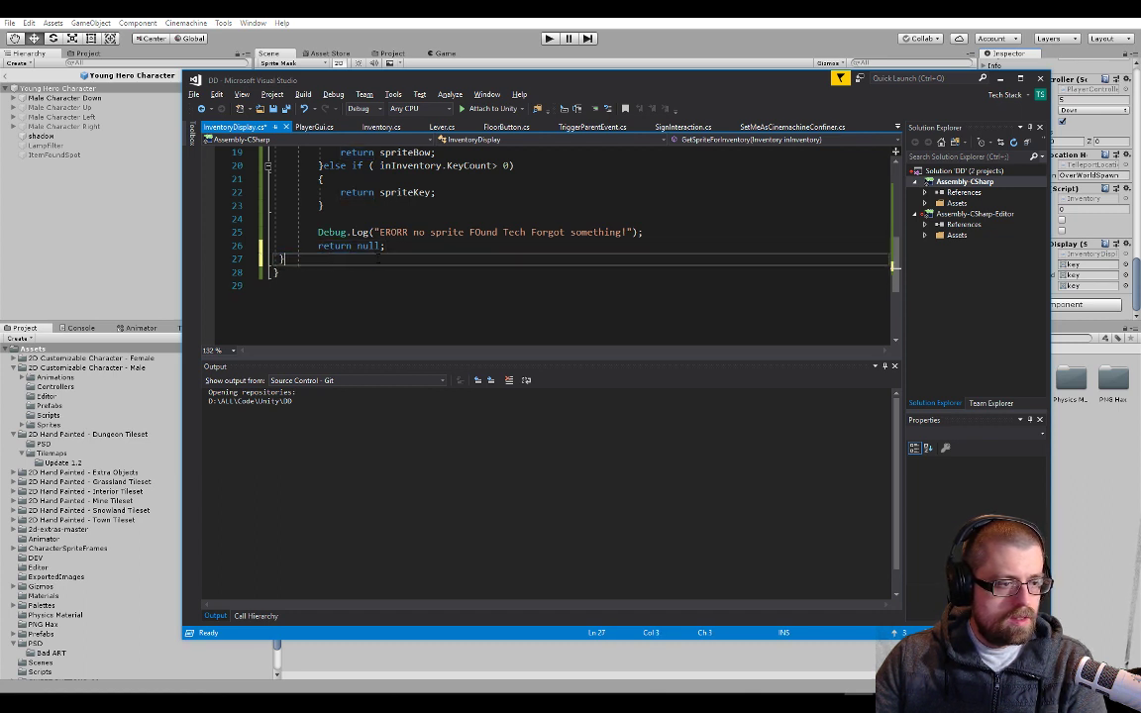
Add blank lines below GetSpriteForInventory and begin a new method declaration there with "public void Display"
key("Return")
key("Return")
key("Return")
key("Up")
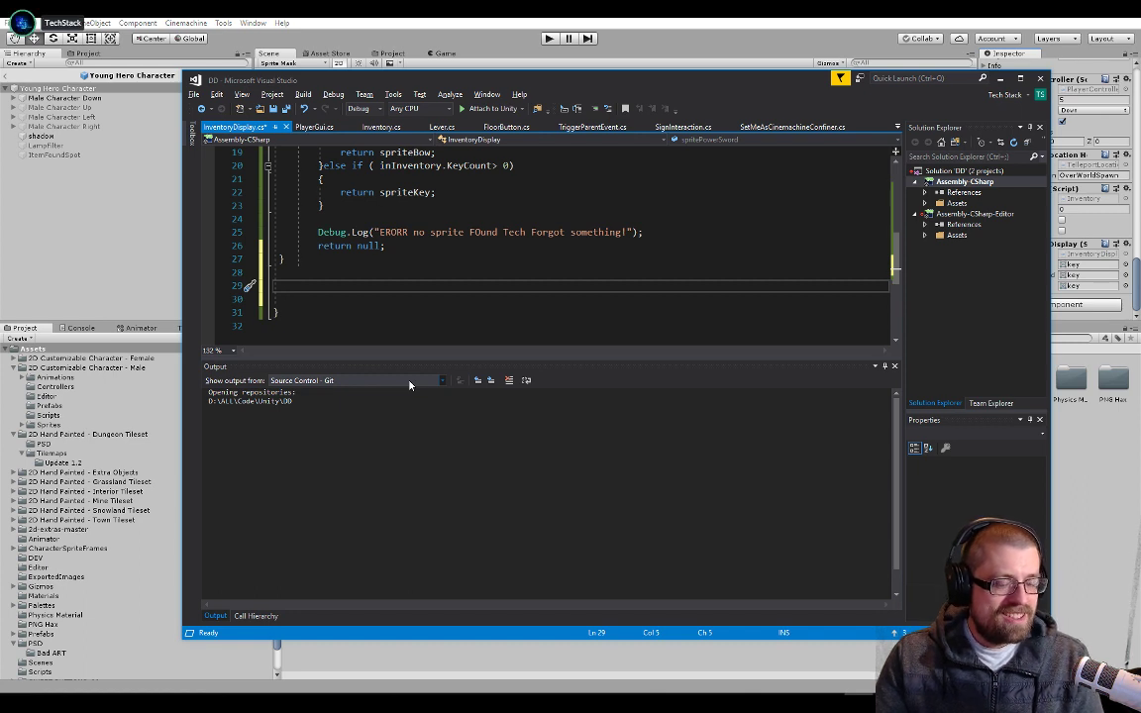
type("public void ")
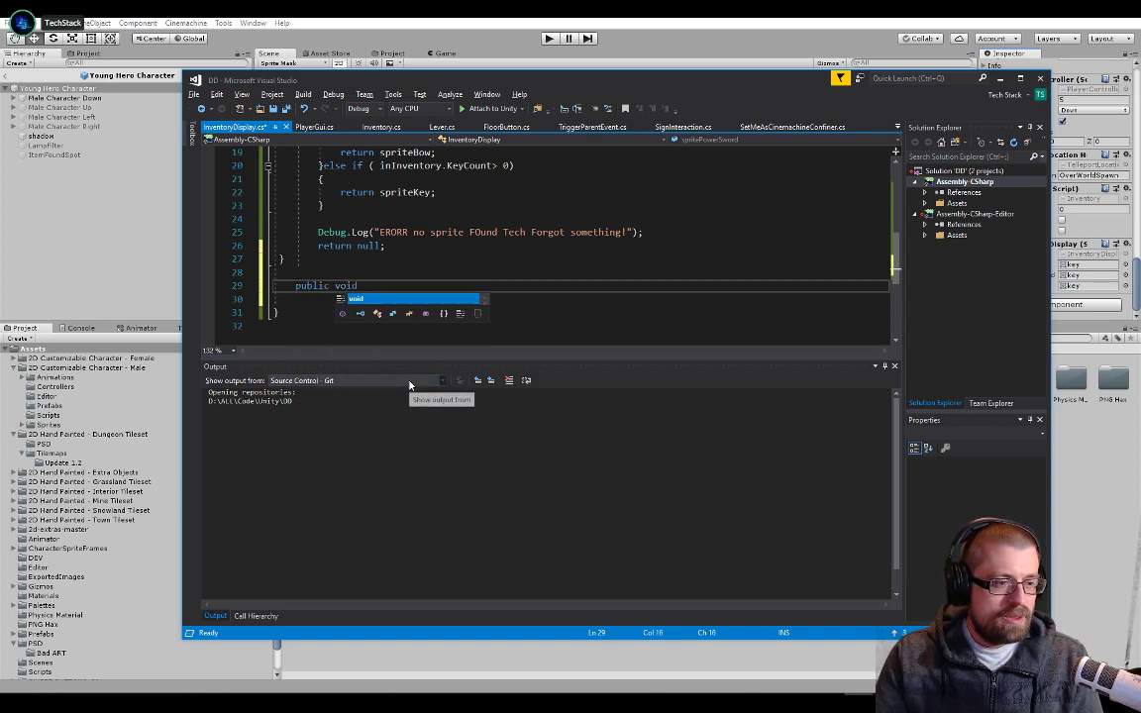
type("Disp")
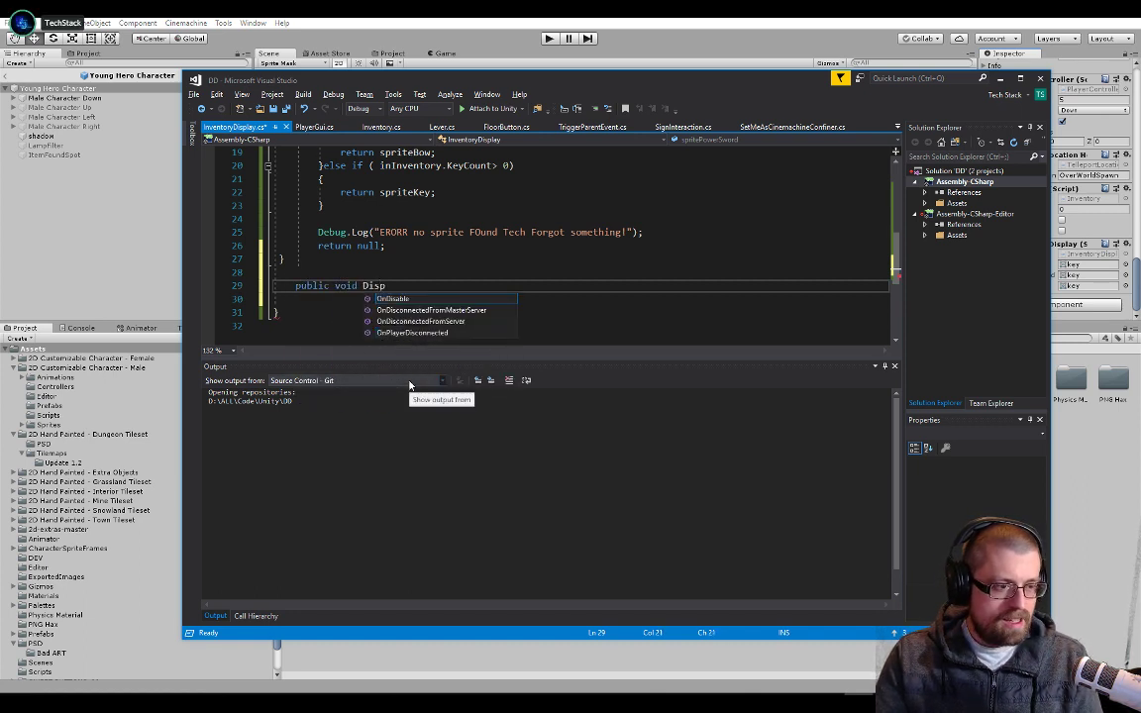
type("lay")
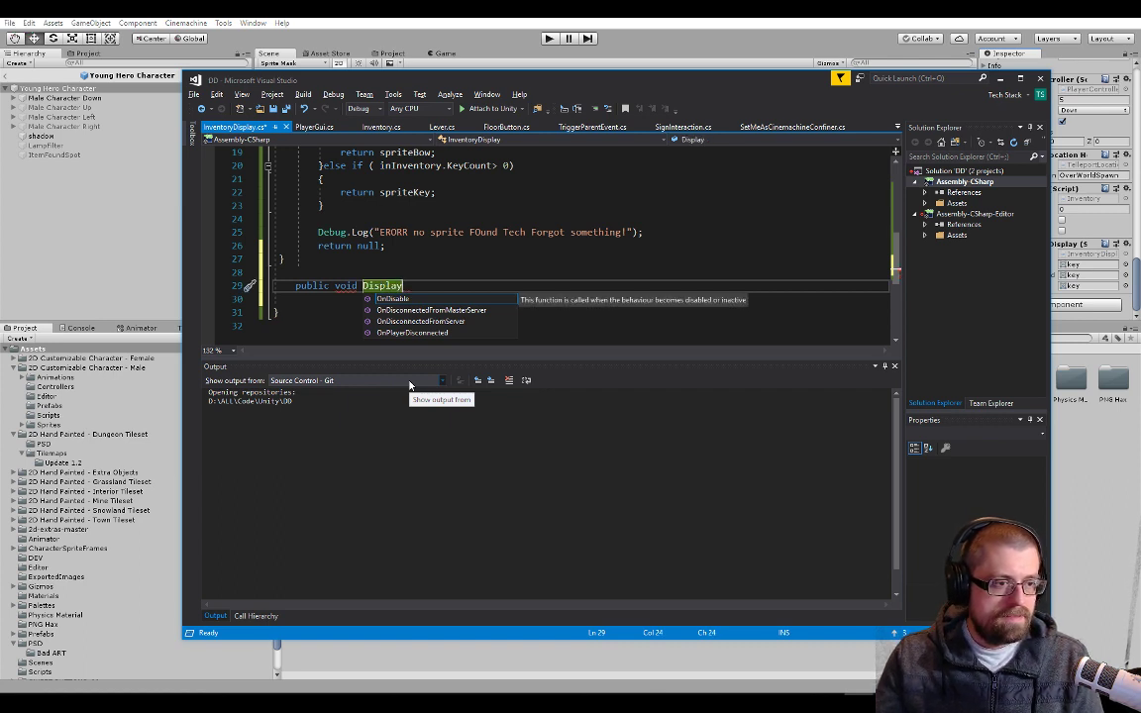
key("ctrl+shift+Left")
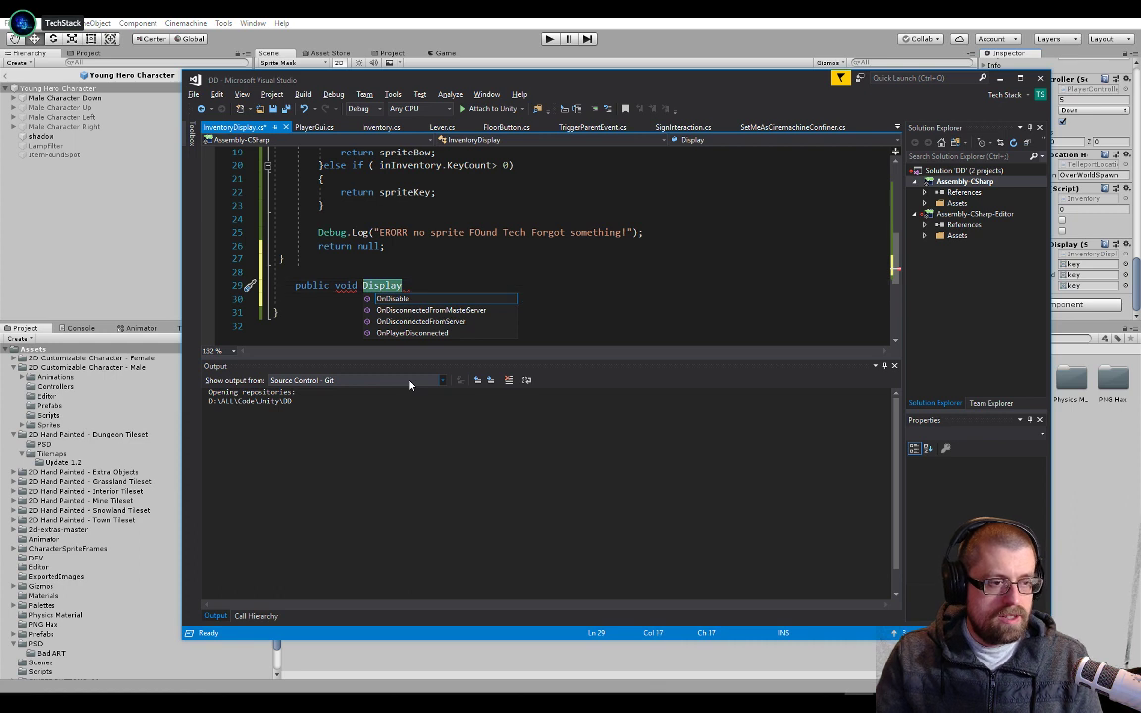
type("turn")
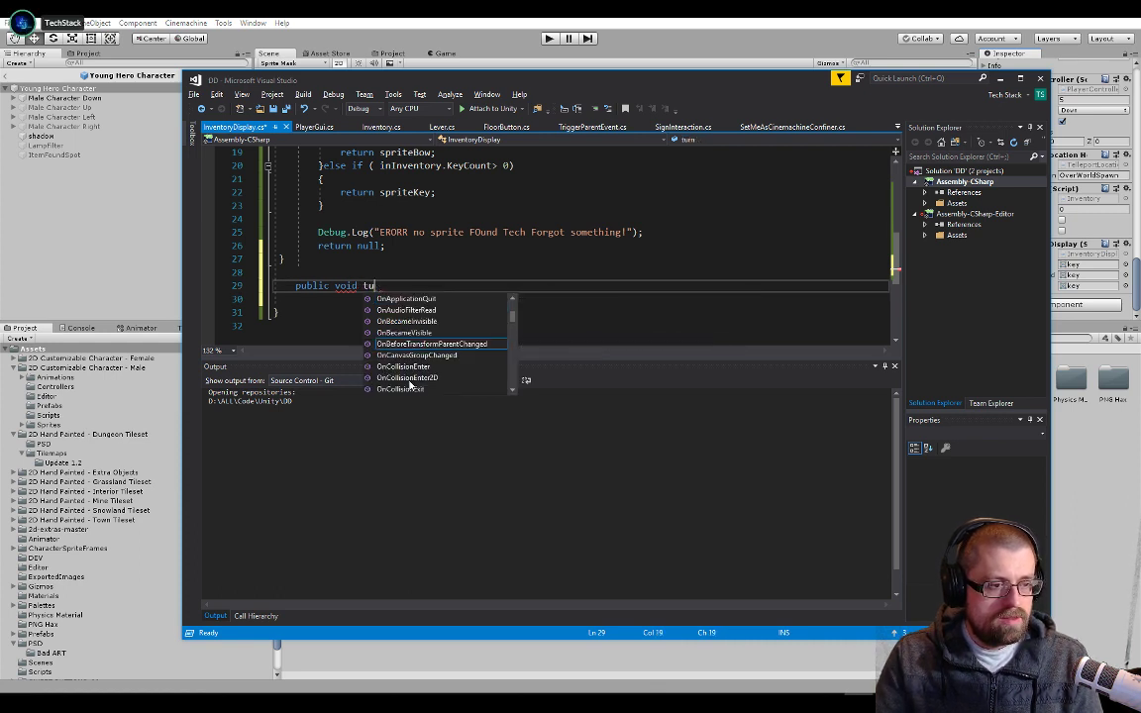
key("BackSpace")
key("BackSpace")
key("BackSpace")
key("BackSpace")
type("Display")
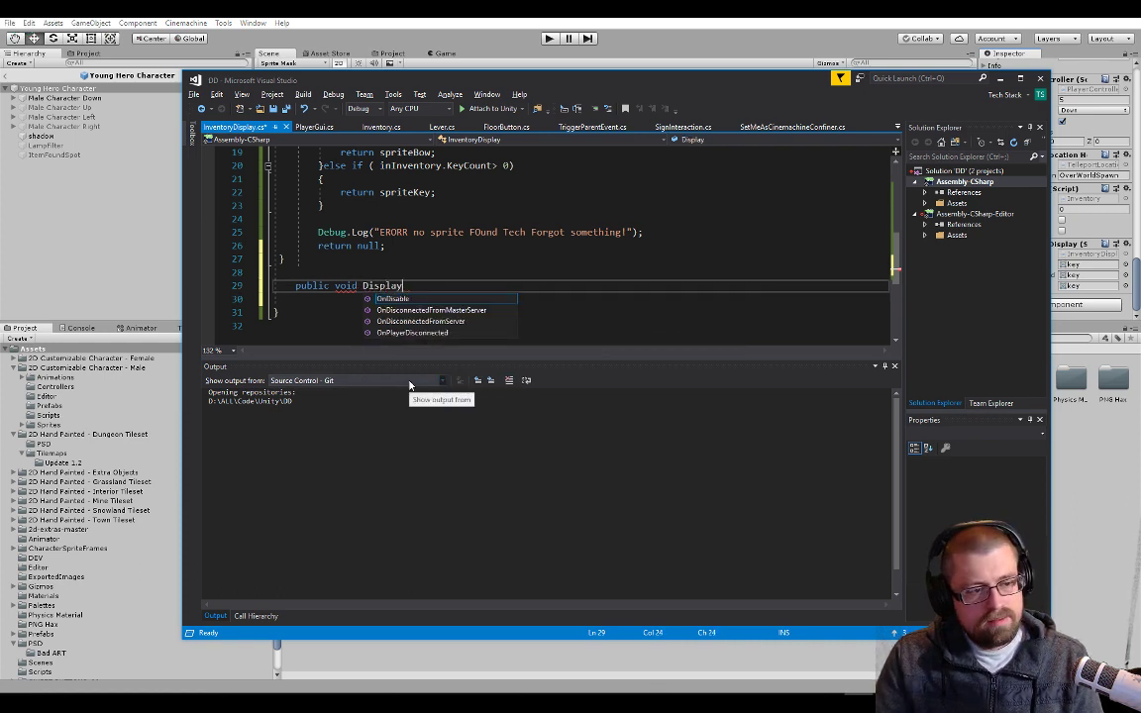
type("Item")
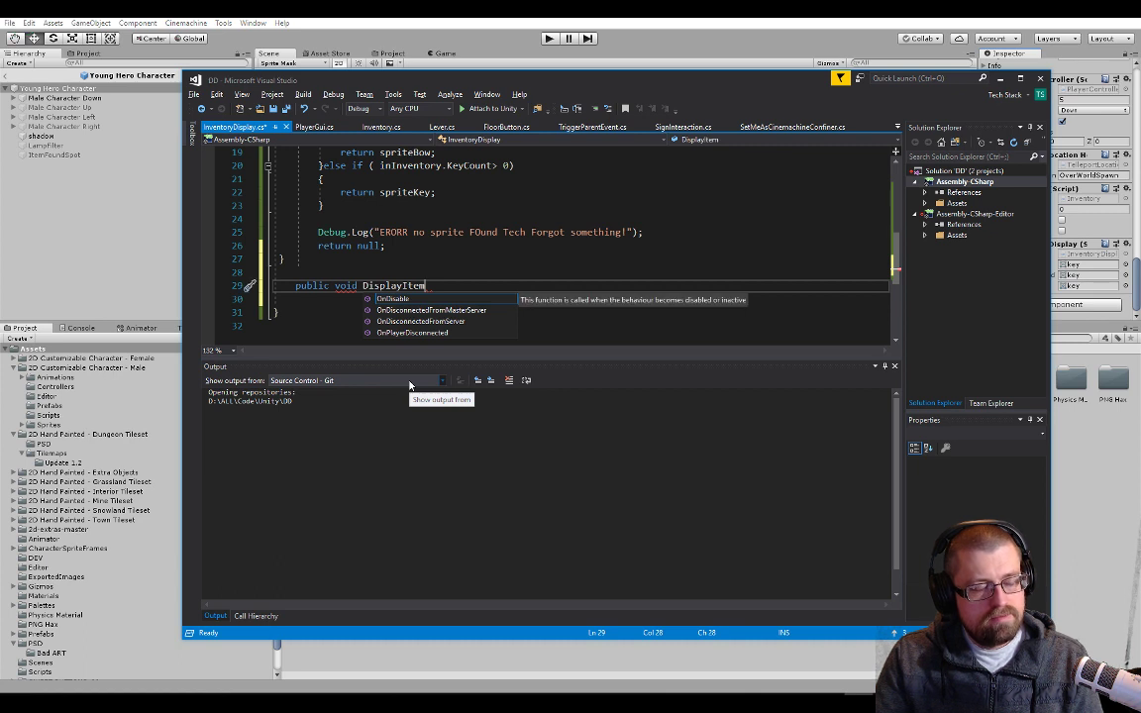
type("()")
type("{")
Complete the new method's name as DisplayItem and give it empty parentheses and an empty body
key("Return")
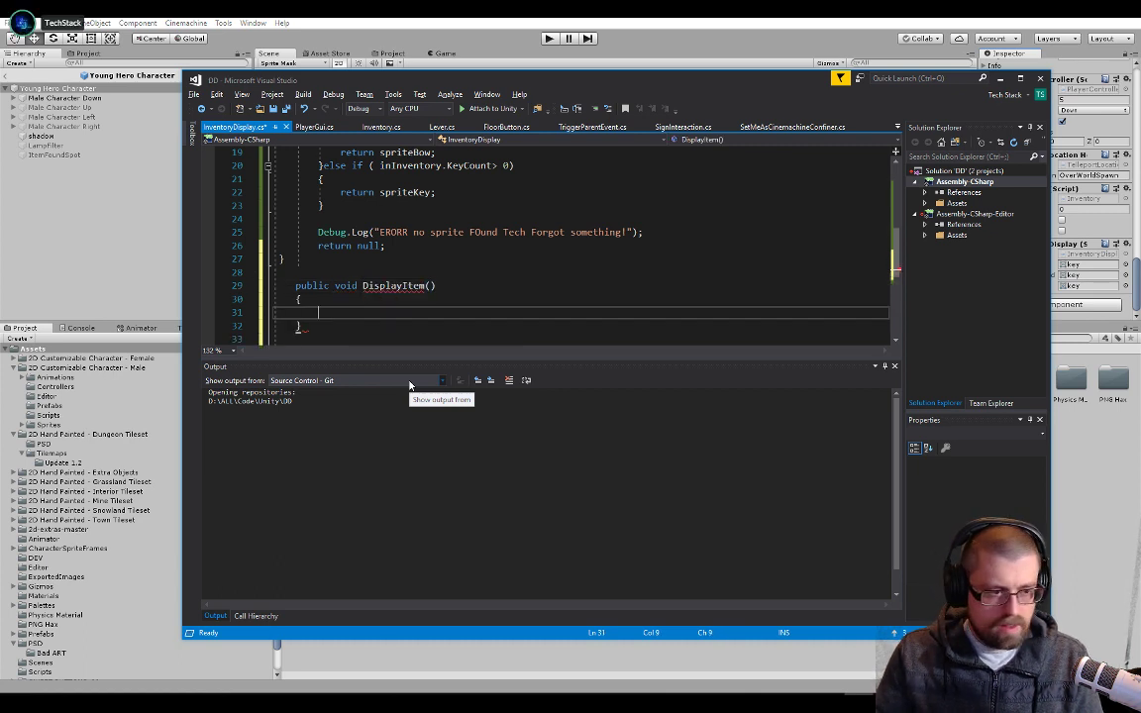
Add an Inventory parameter named inventoryin to the DisplayItem method
key("Up")
key("Up")
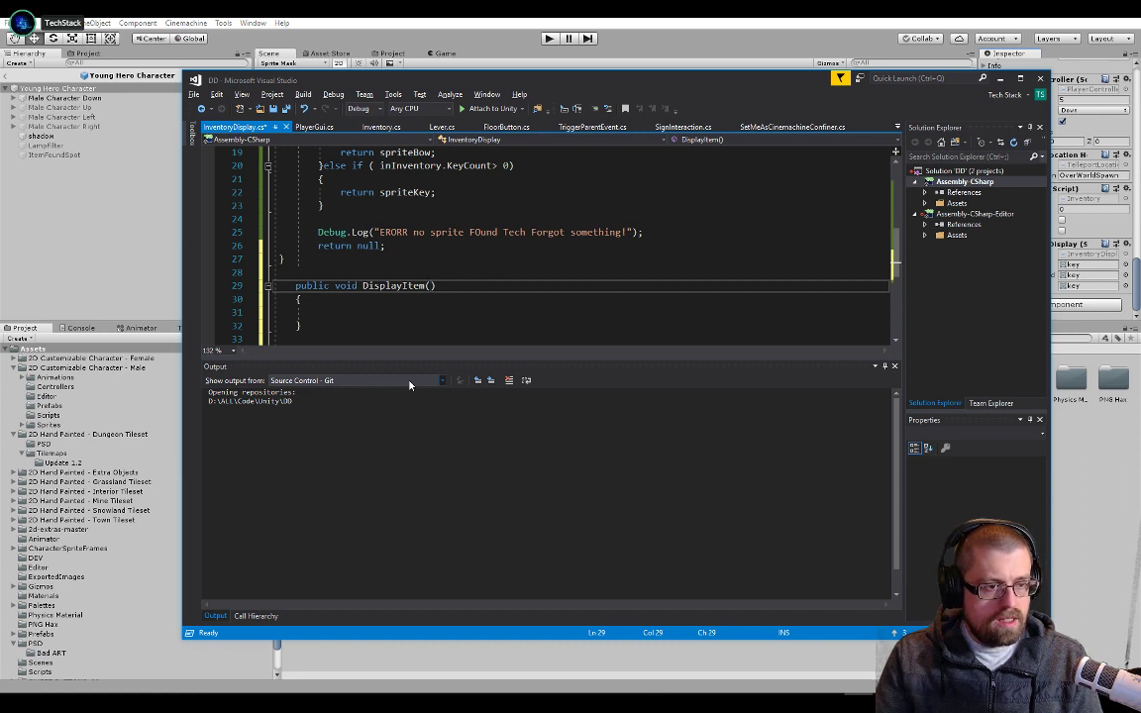
type("Inve")
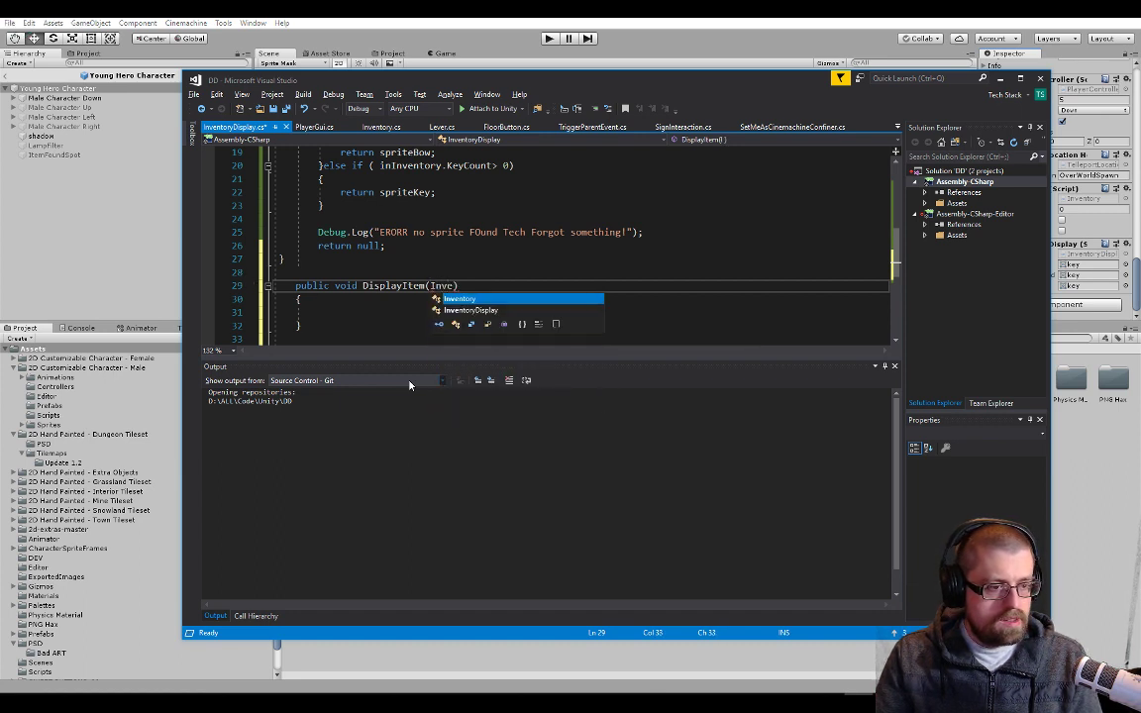
type("ntory ")
type("invento")
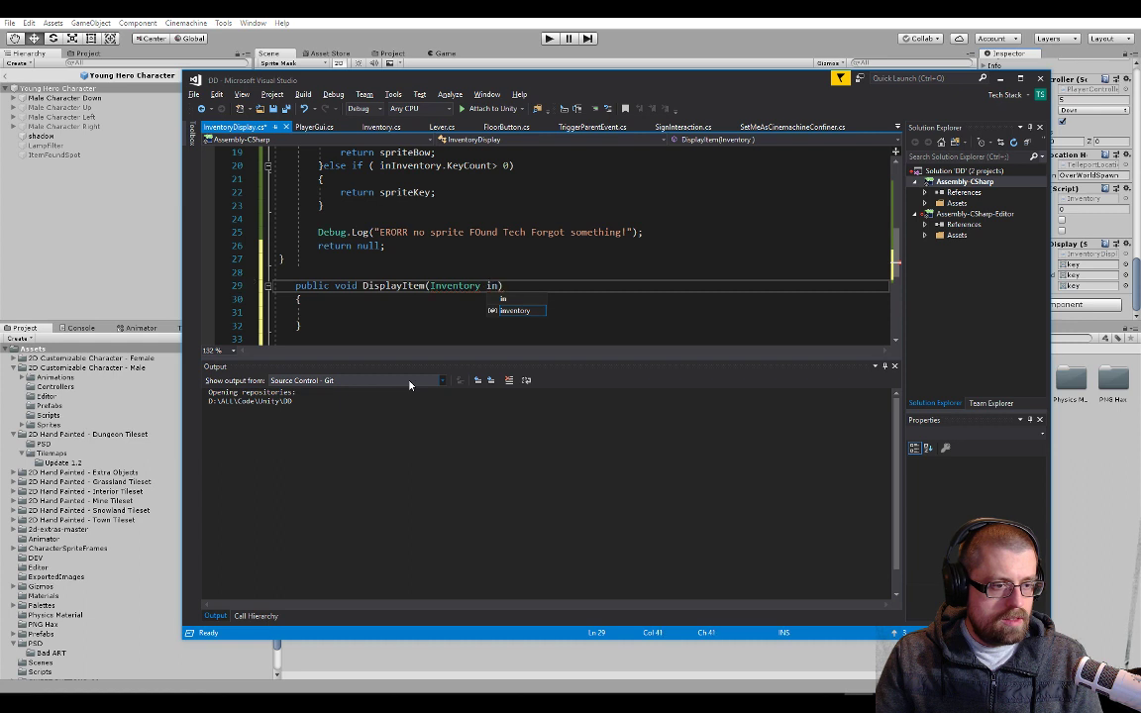
type("ryin)")
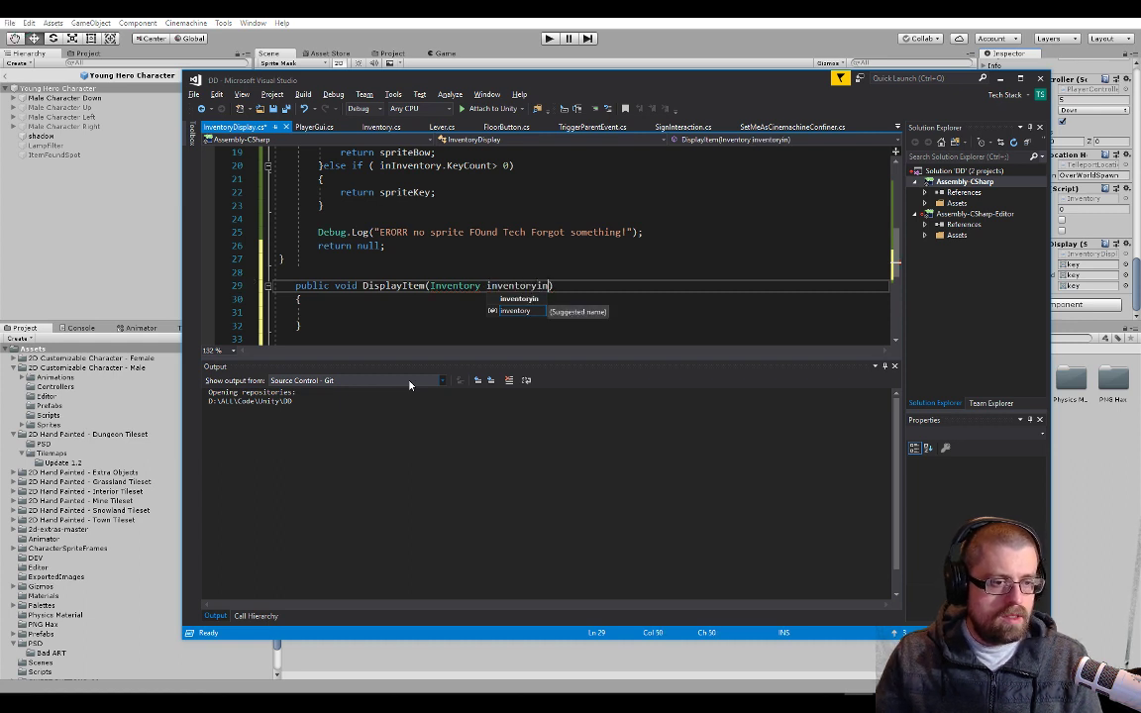
Insert an extra blank line inside the body of the DisplayItem method
key("Down")
key("Return")
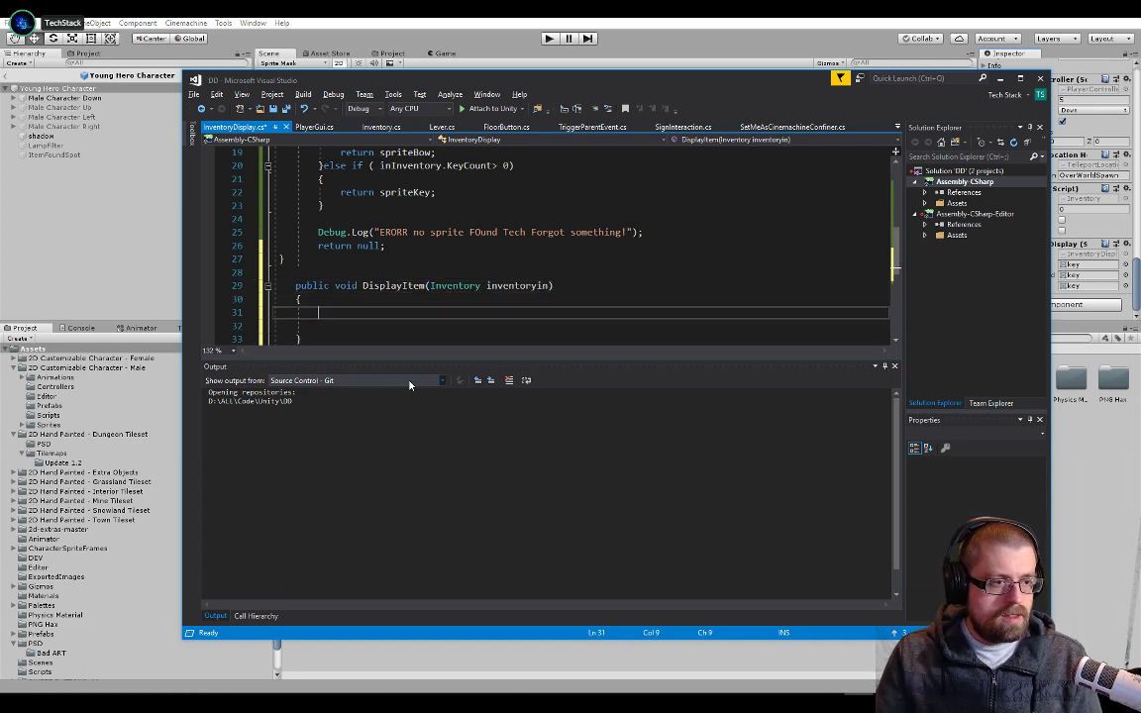
Add an empty private void Start() method below the spriteBow field in the InventoryDisplay class
scroll(555, 248, "up", 5)
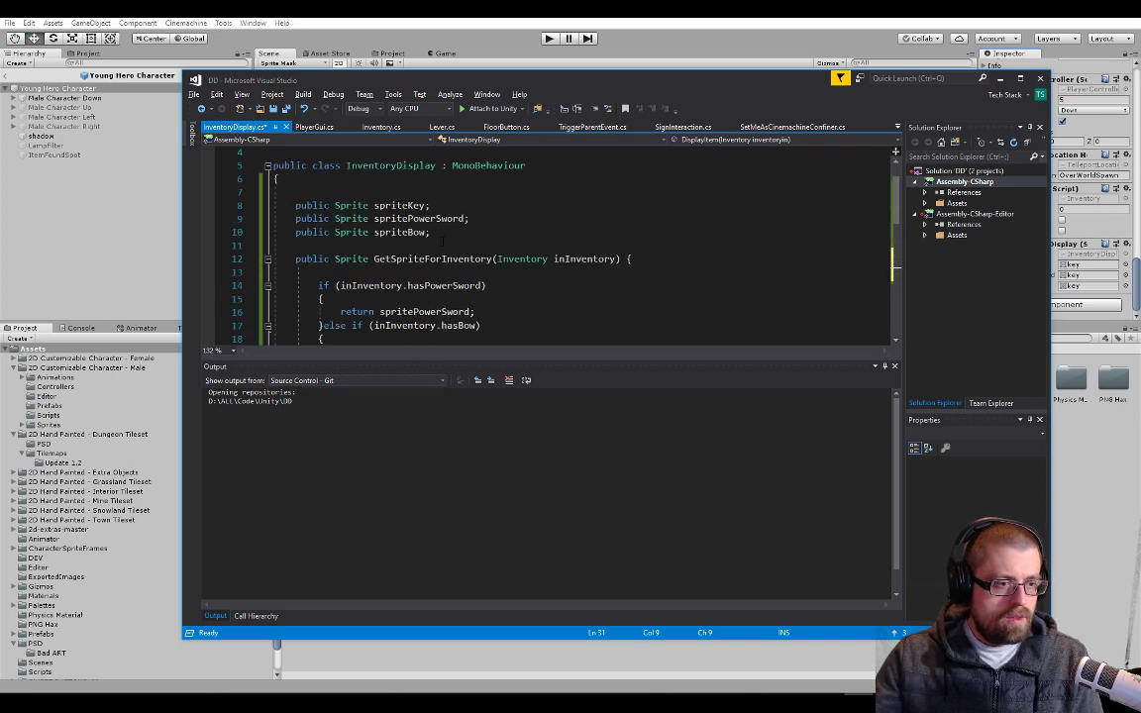
double_click(444, 262)
left_click(495, 234)
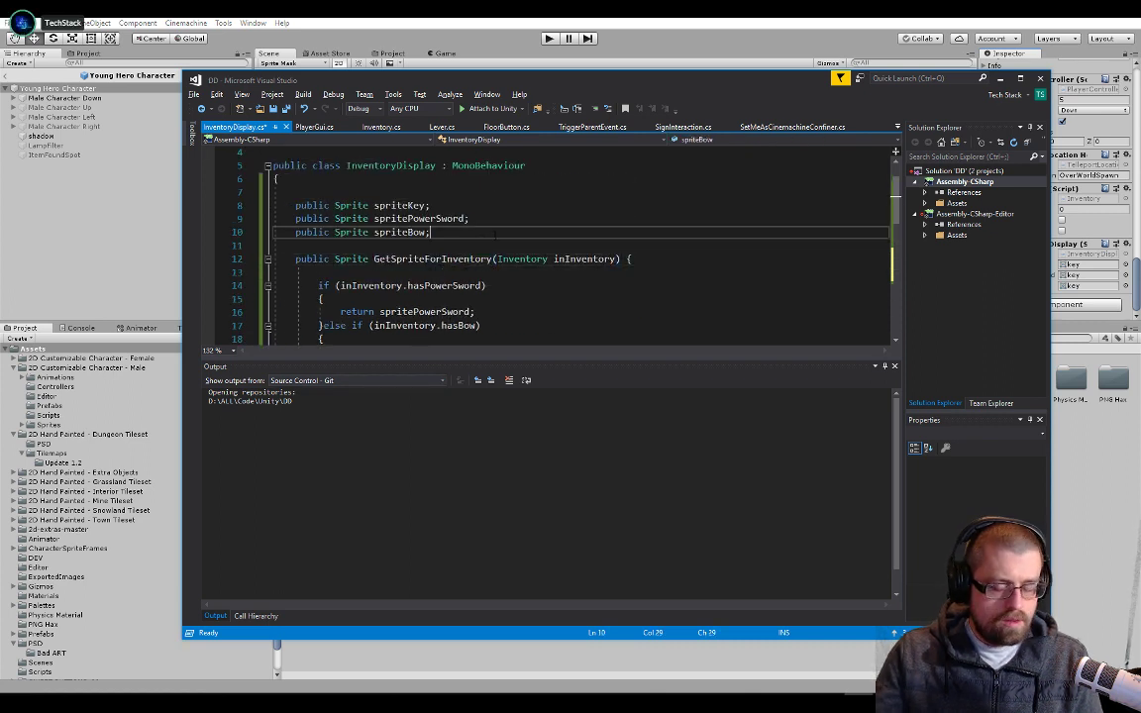
key("Return")
key("Return")
type("spi")
key("BackSpace")
key("BackSpace")
key("BackSpace")
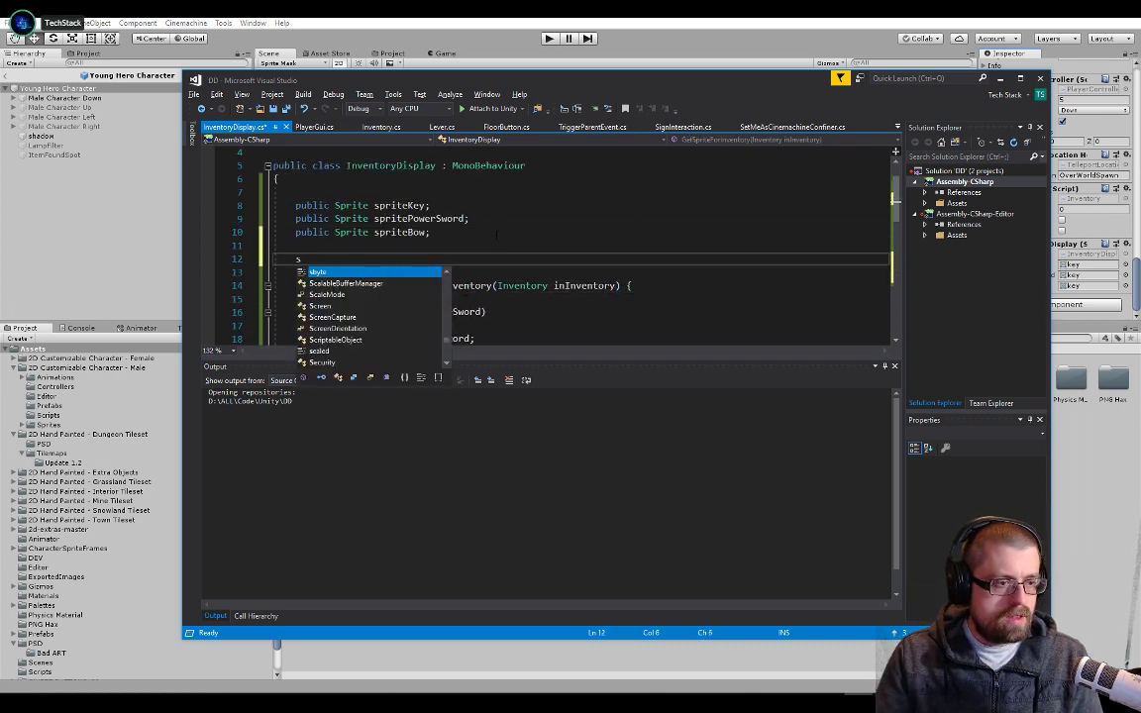
type("start")
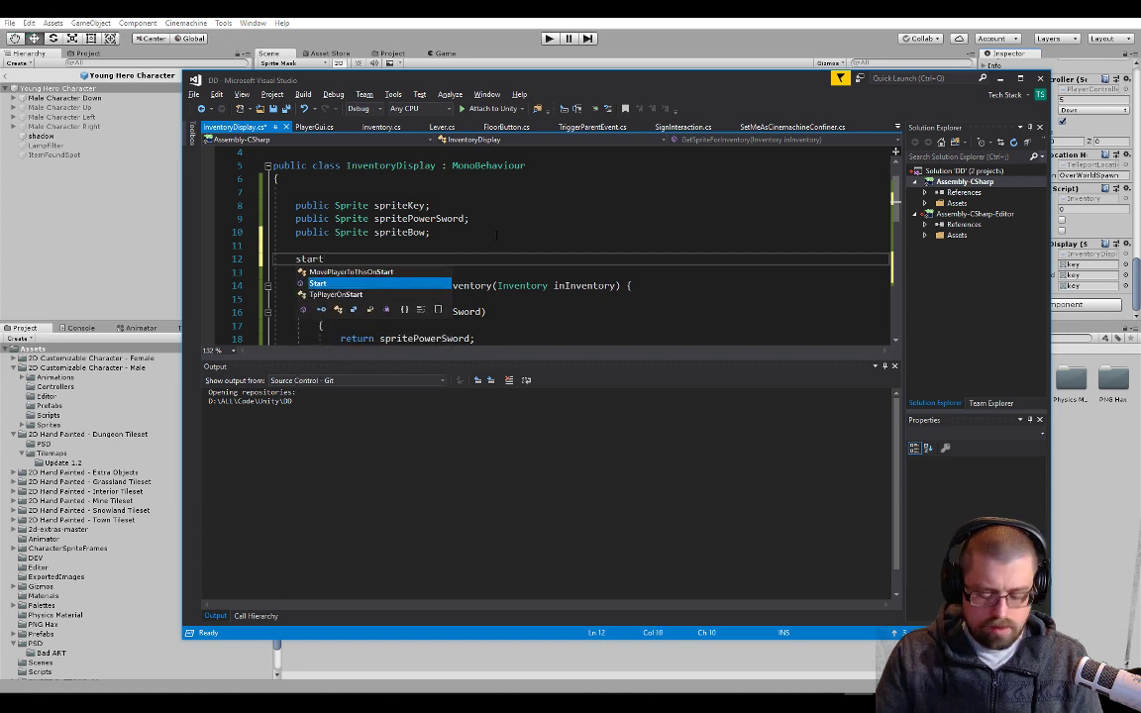
key("Tab")
type("prvi")
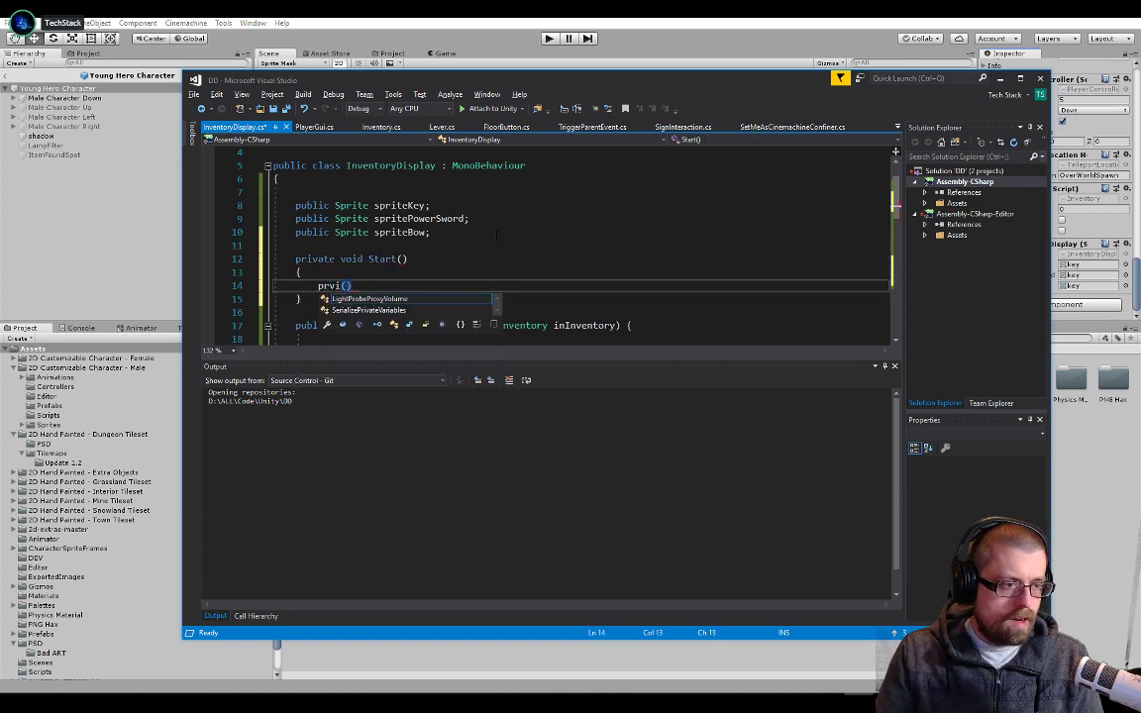
key("BackSpace")
key("BackSpace")
key("BackSpace")
key("BackSpace")
key("Delete")
key("Delete")
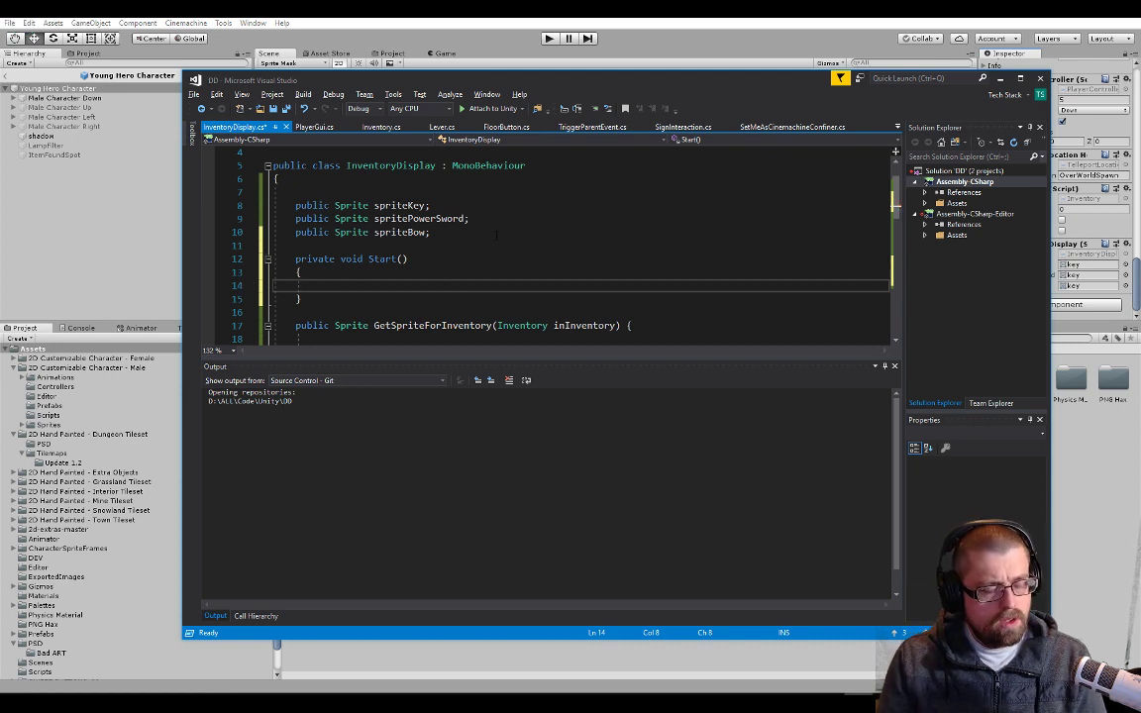
Declare a GameObject field named itemfoundObject between the spriteBow field and the Start method, set off by blank lines
key("Up")
key("Up")
key("Up")
key("Return")
key("Return")
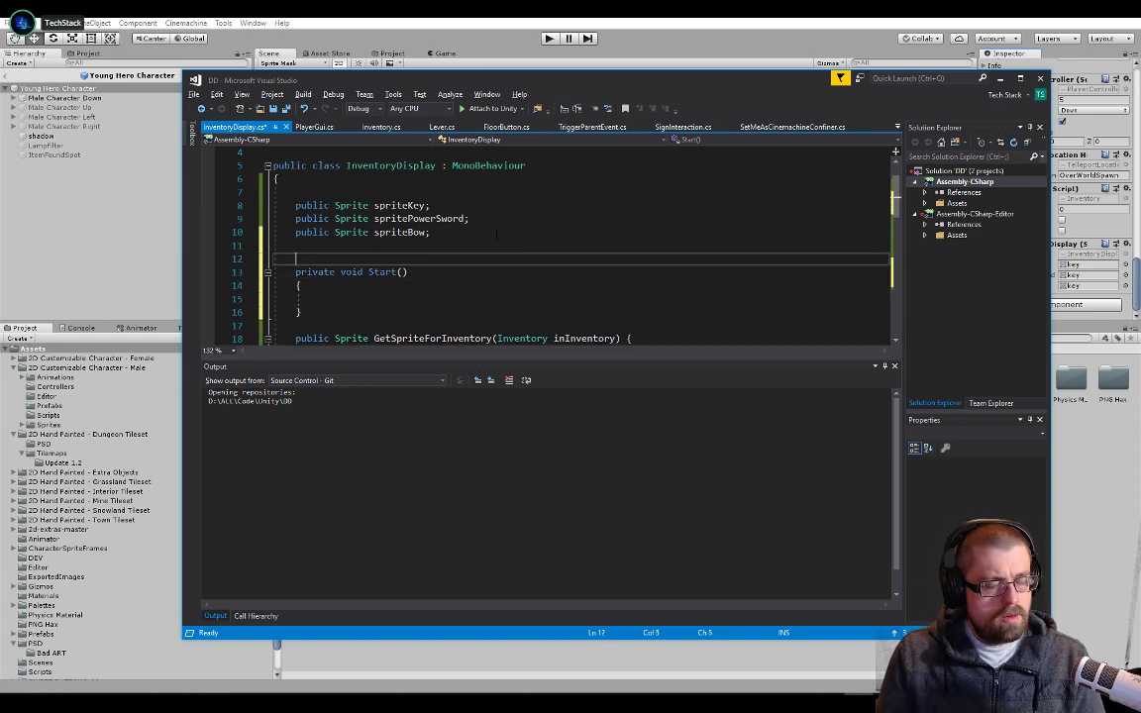
key("Up")
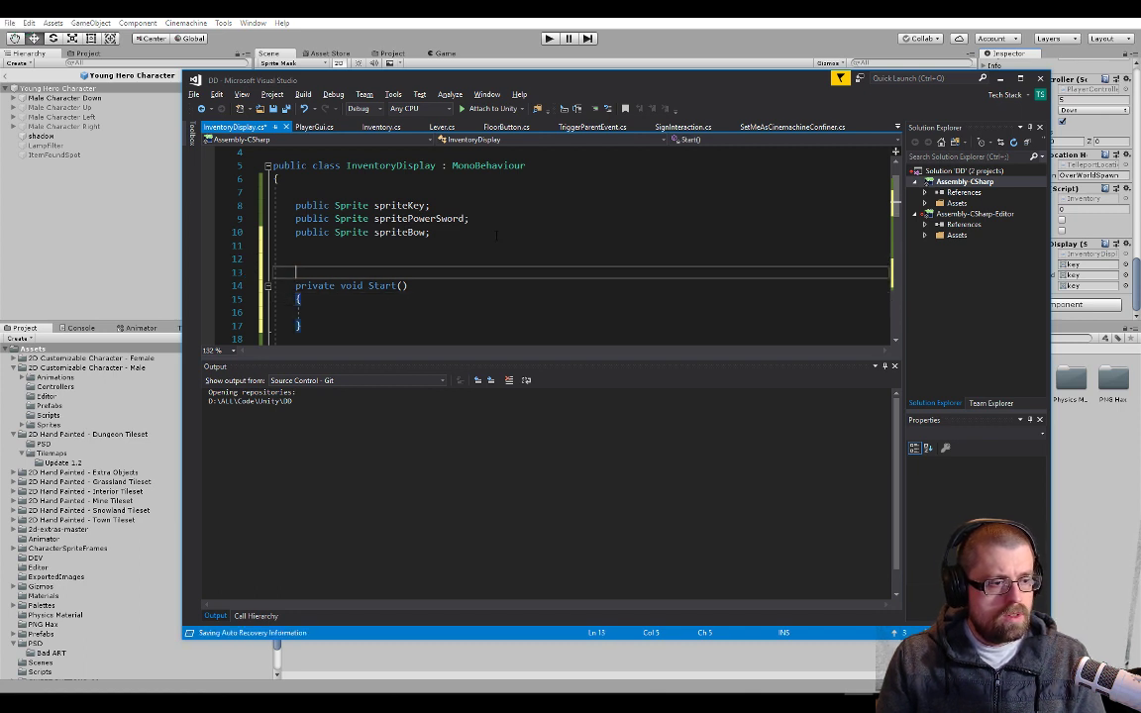
type("gameo")
key("Tab")
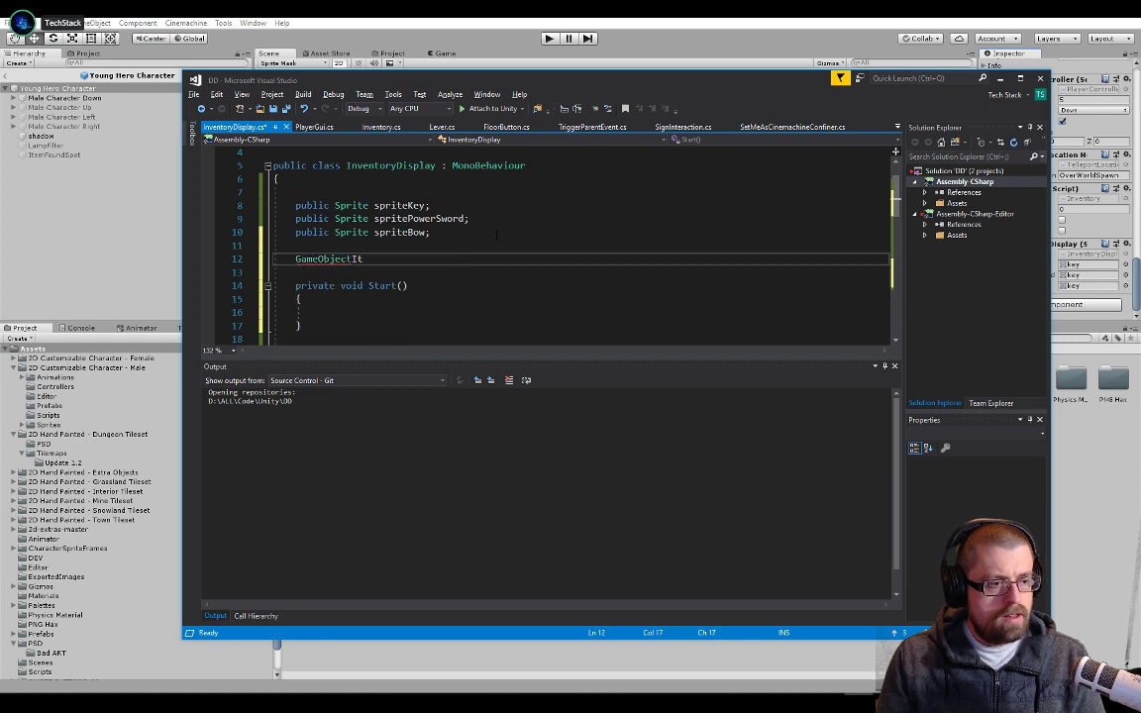
type("itemDisplay")
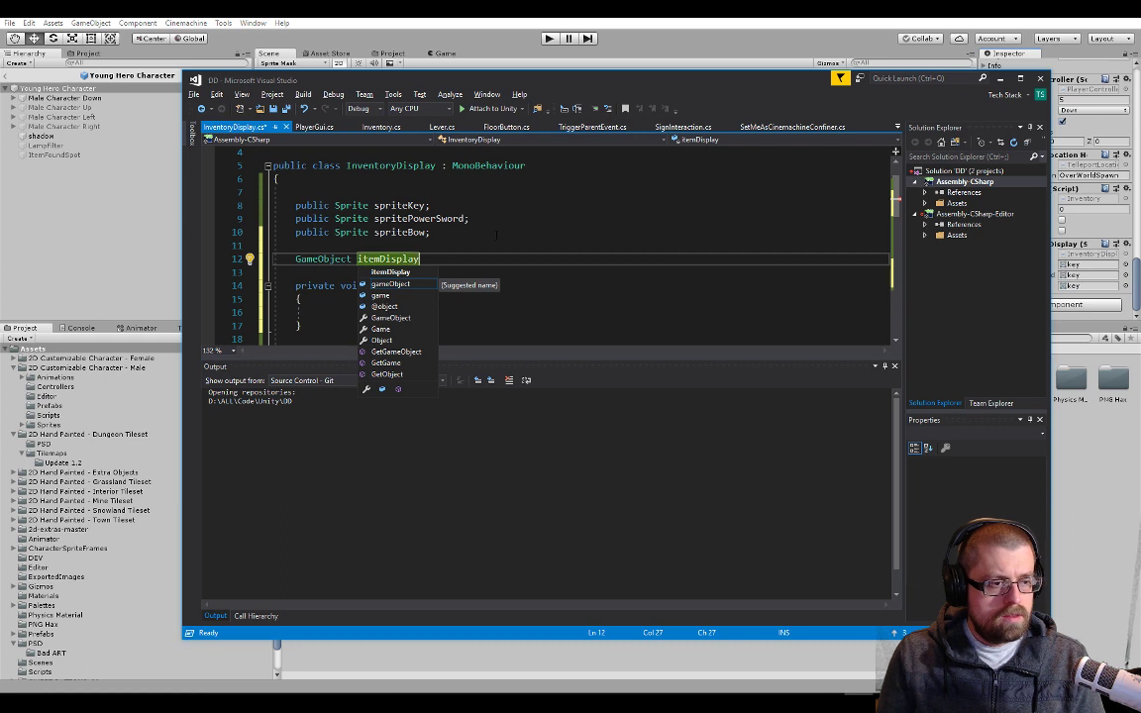
key("BackSpace")
key("BackSpace")
key("BackSpace")
key("BackSpace")
key("BackSpace")
key("BackSpace")
key("BackSpace")
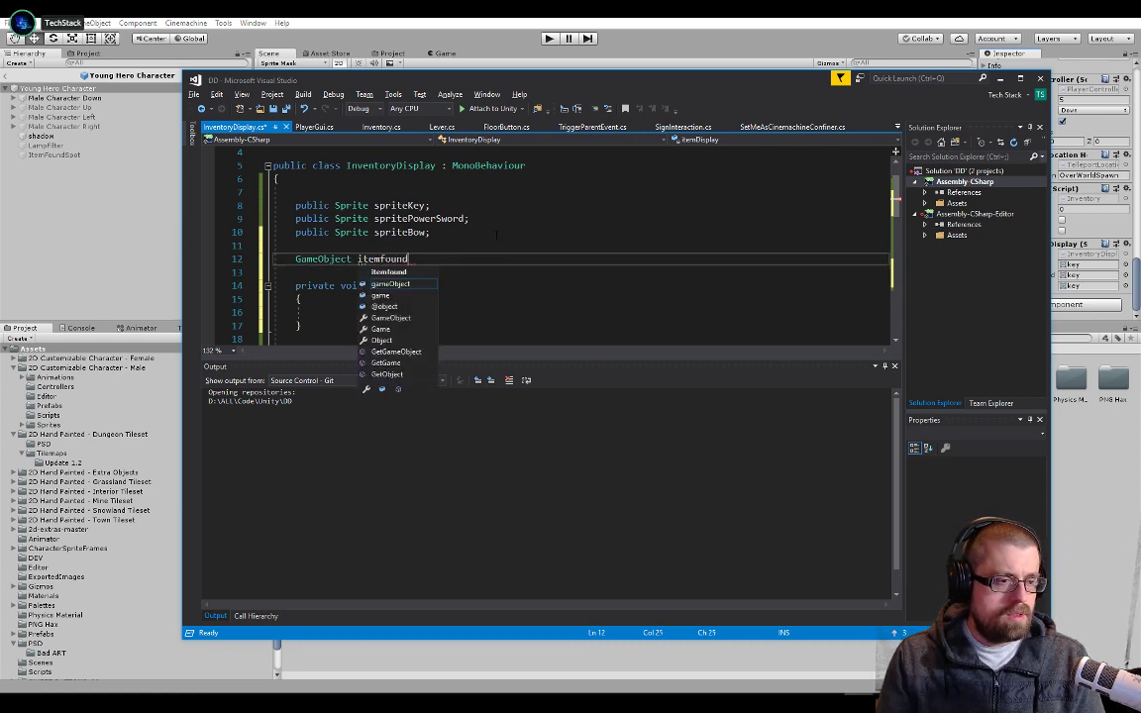
type("foundObject;")
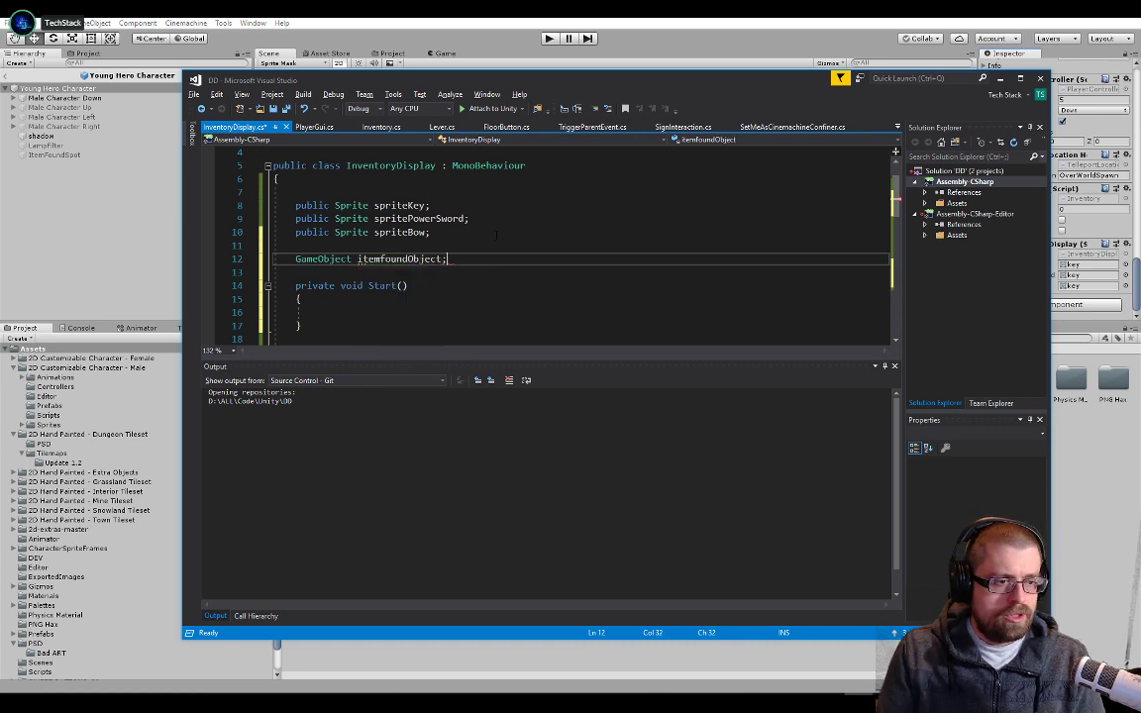
Declare a SpriteRenderer field named sr on the line below itemfoundObject
key("Return")
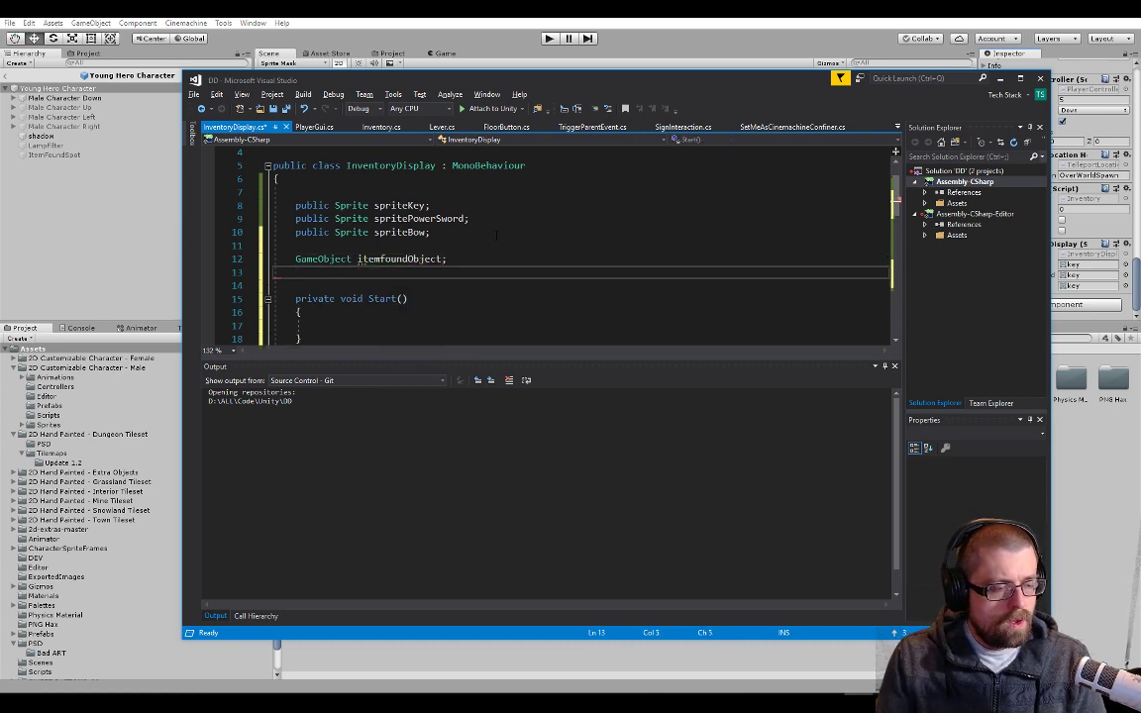
type("sprit")
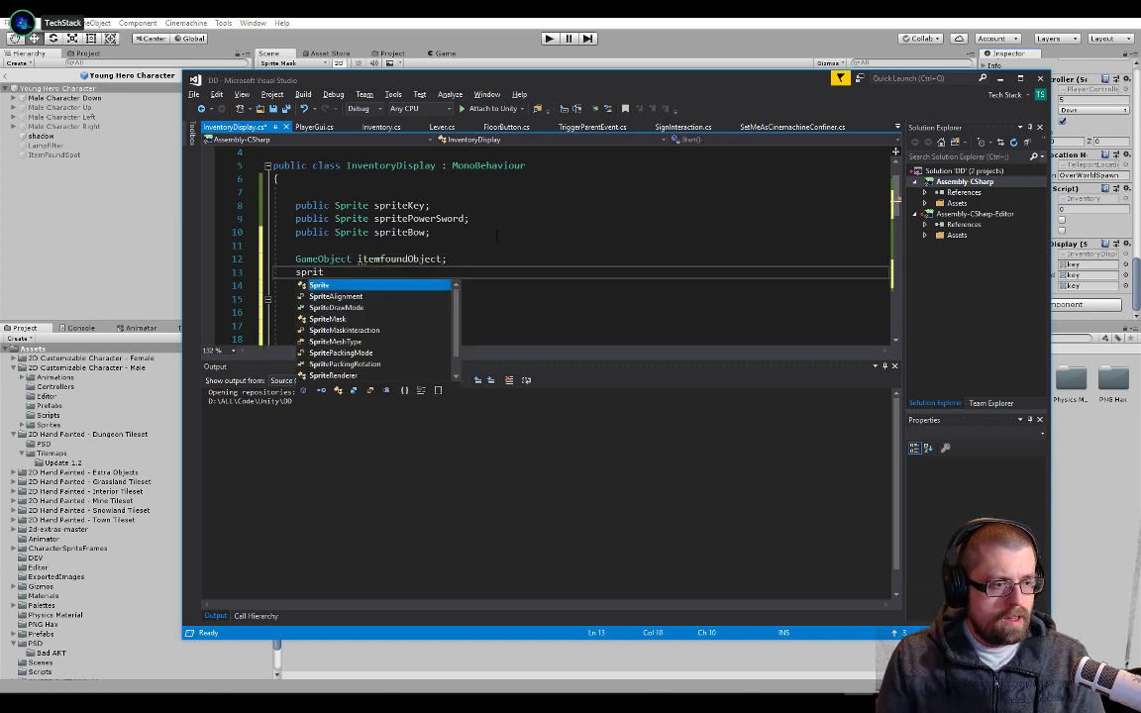
type("ered sr;")
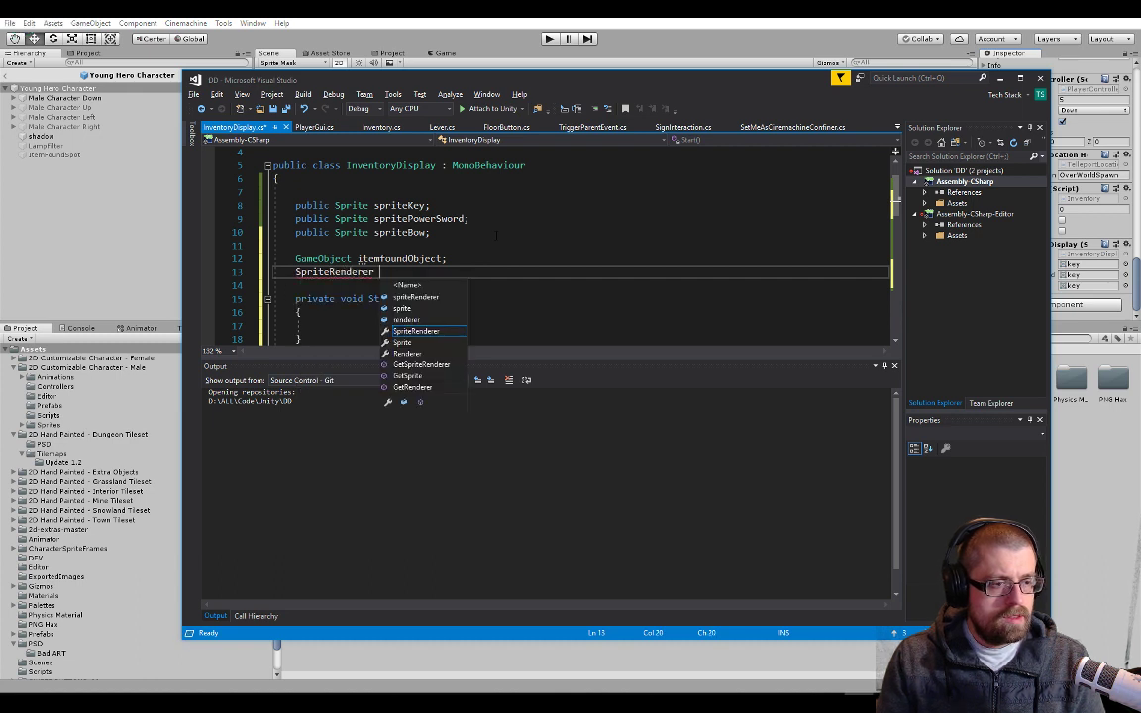
Begin an assignment statement in the Start body with "itemfoundObject ="
key("Down")
key("Down")
key("Down")
key("Down")
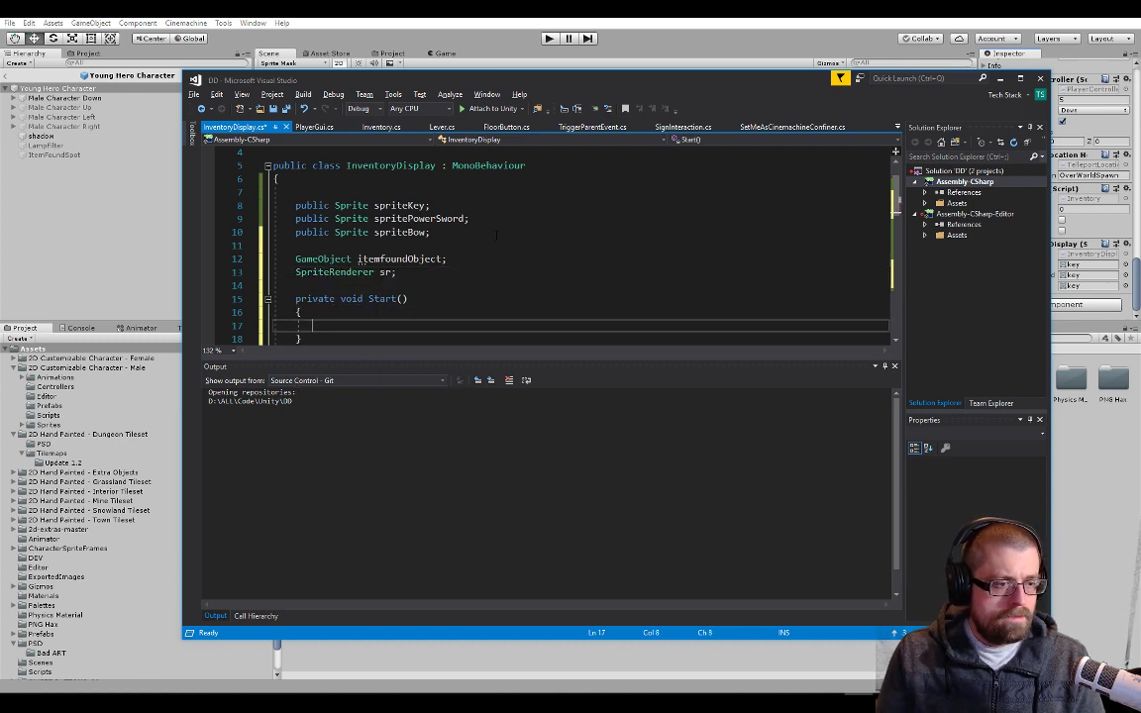
type("itemfound")
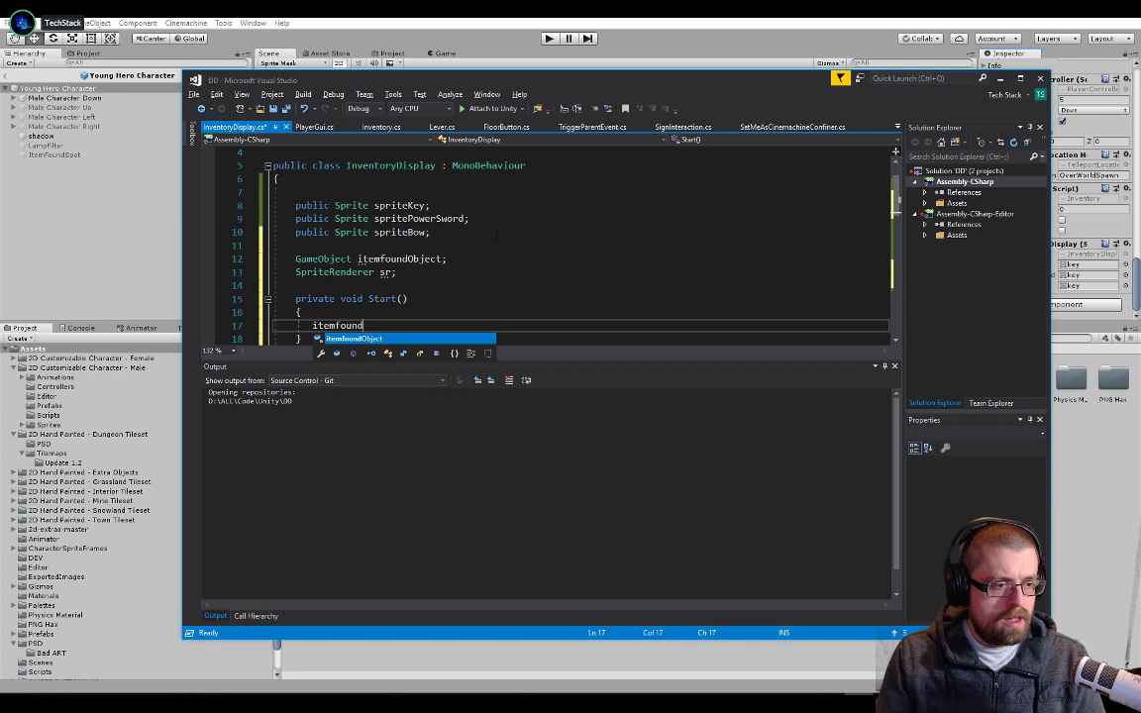
type("Object = ")
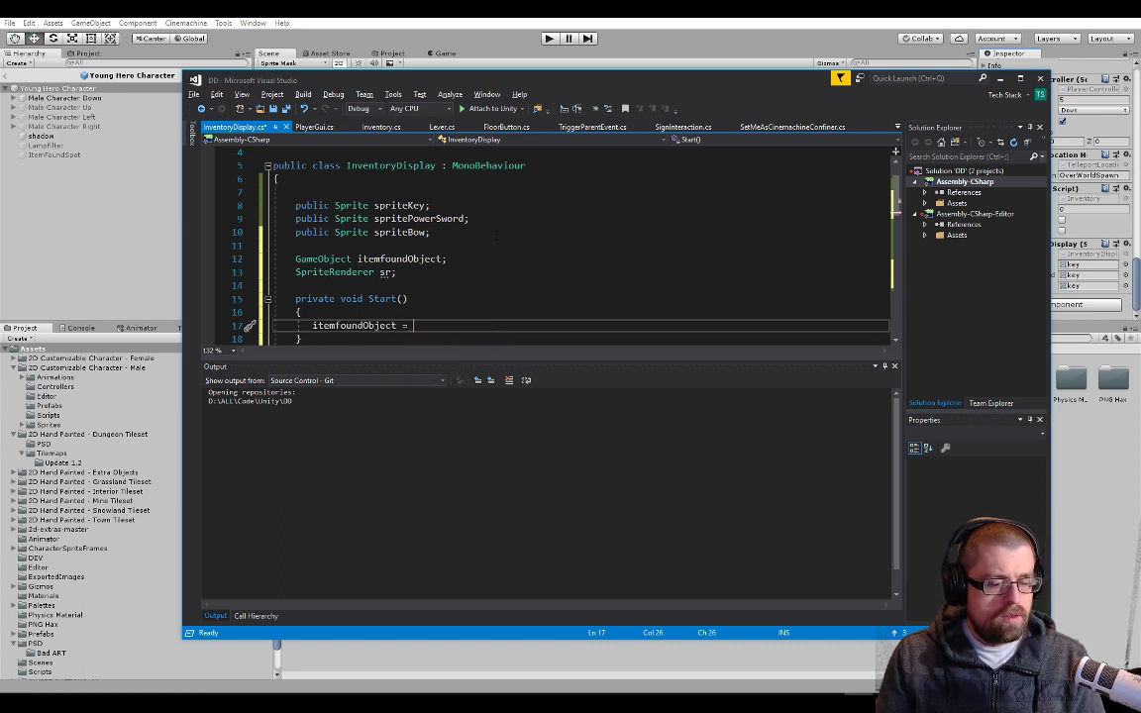
type("find")
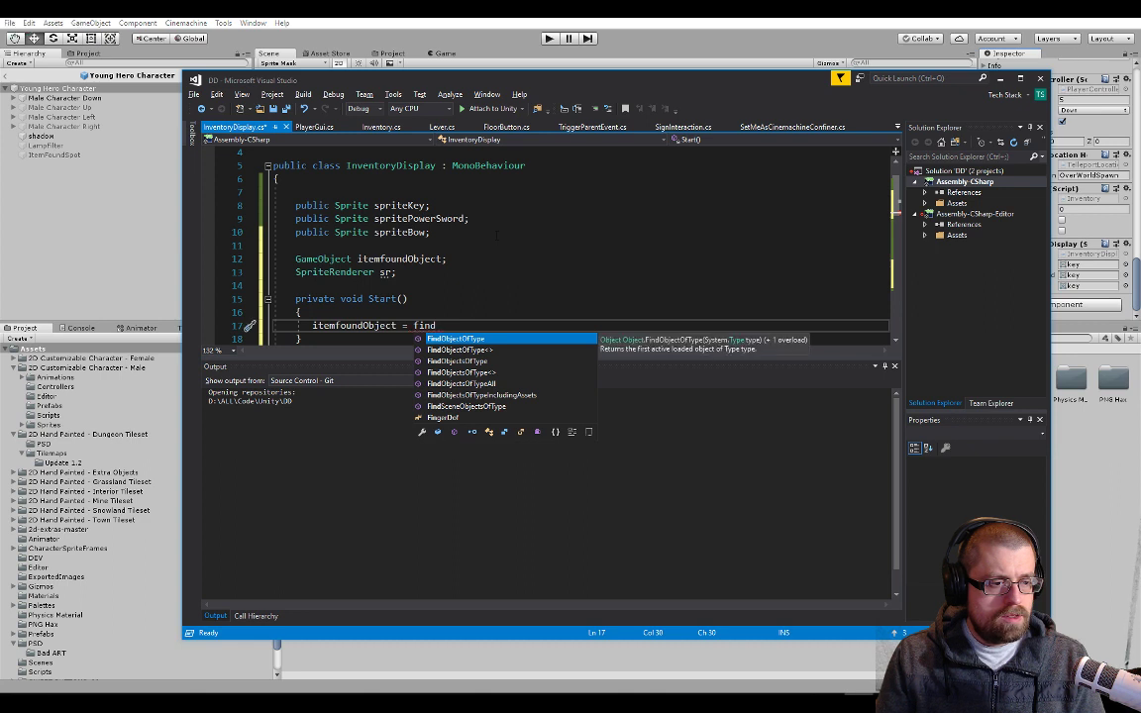
key("BackSpace")
key("BackSpace")
key("BackSpace")
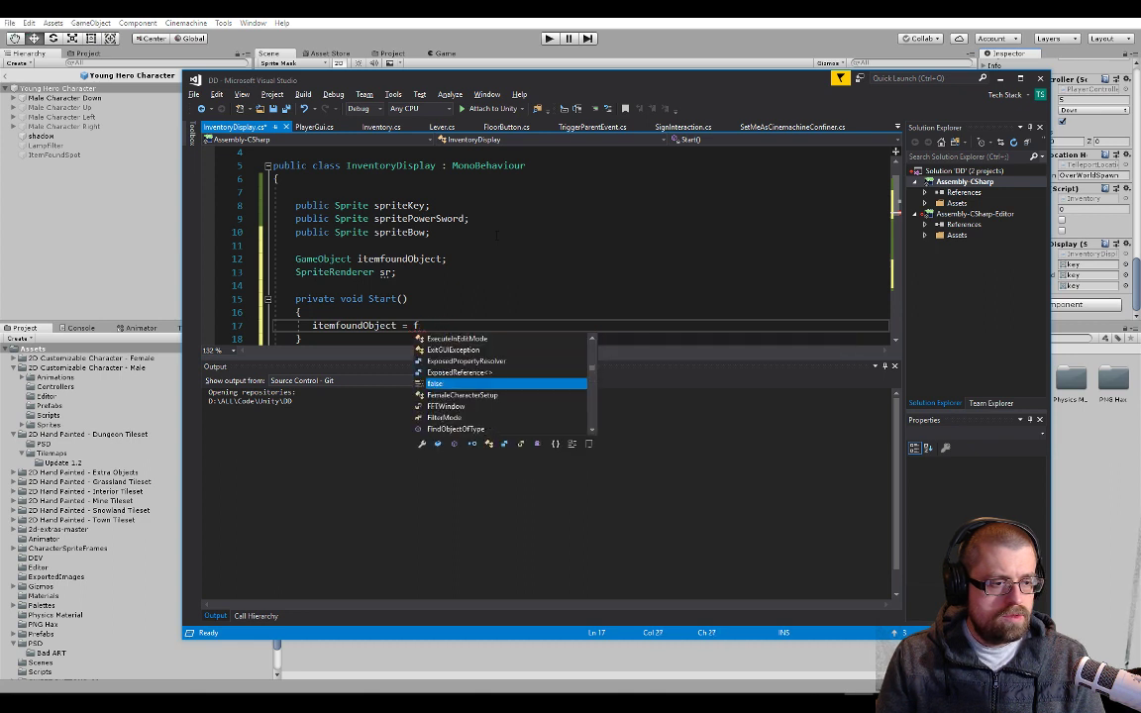
key("BackSpace")
type("child")
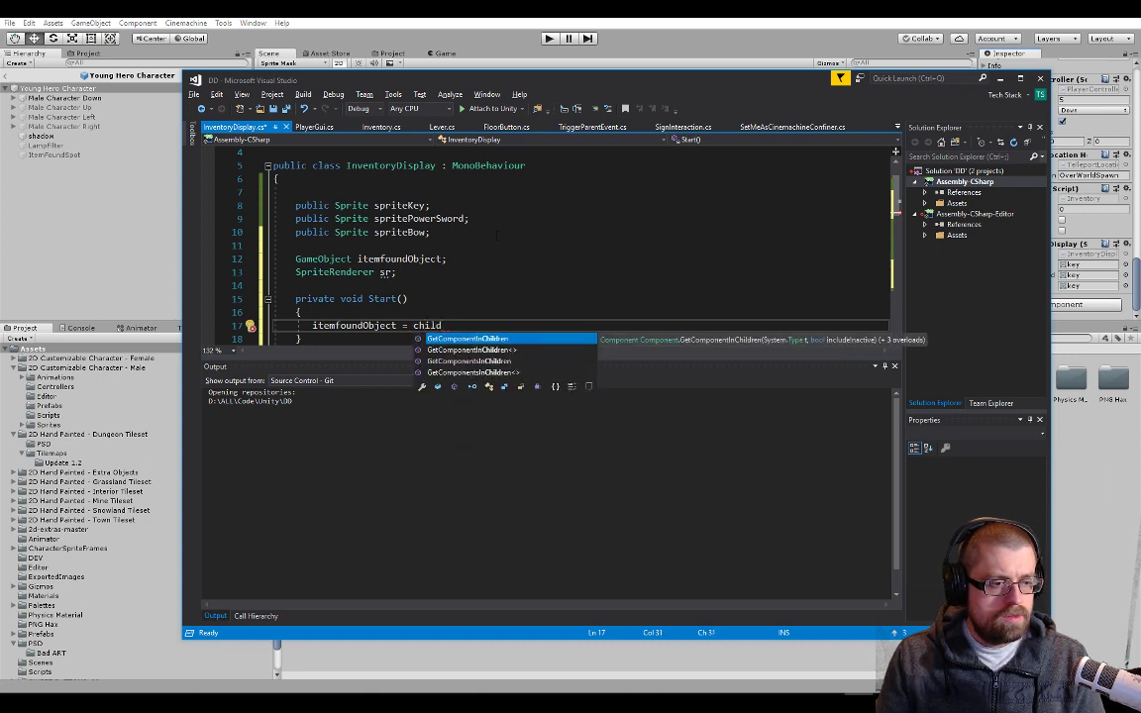
key("BackSpace")
key("BackSpace")
key("BackSpace")
key("BackSpace")
key("BackSpace")
Look through the Get methods offered on transform for one that suits itemfoundObject, and remove the trial expression
type("transform.get")
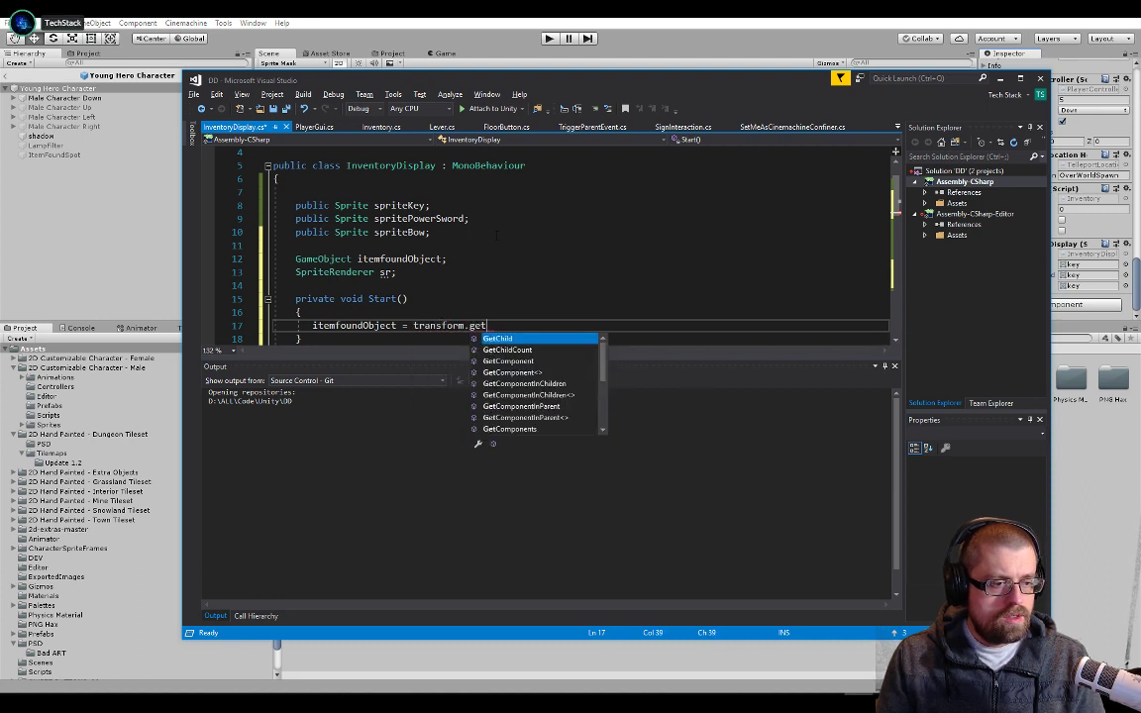
key("Down")
key("Down")
key("Down")
key("Down")
key("Down")
key("Down")
key("Down")
key("Down")
key("Down")
key("Down")
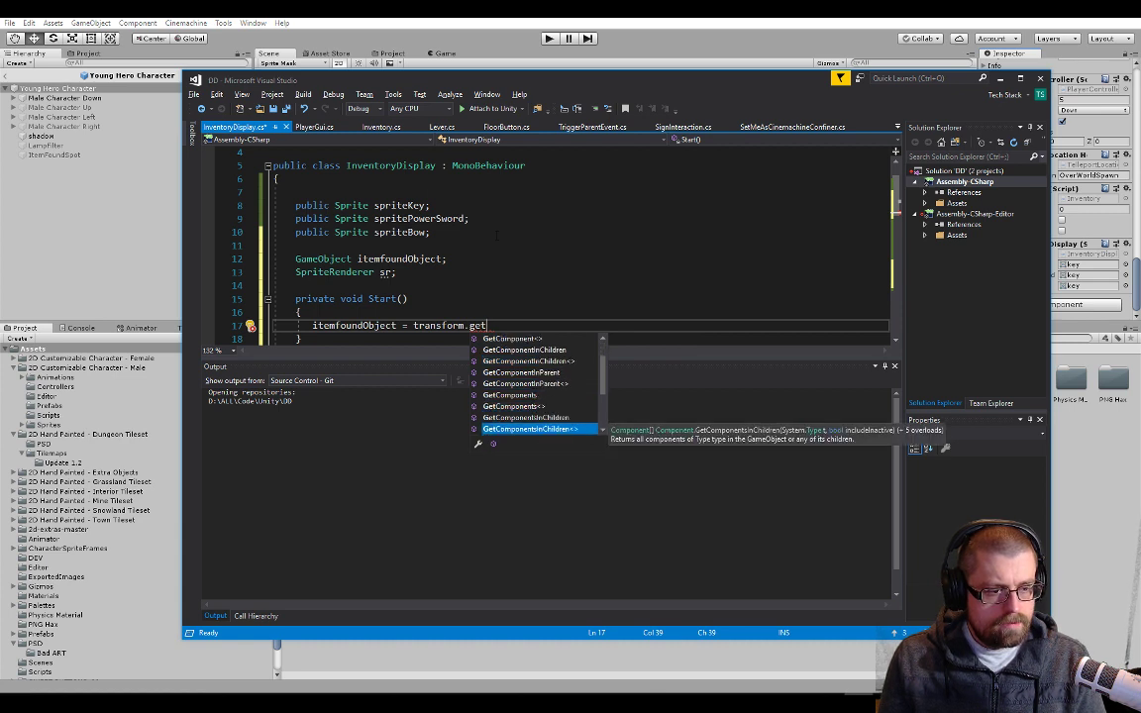
key("Down")
key("Down")
key("Down")
key("Down")
key("Down")
key("Down")
key("Down")
key("Down")
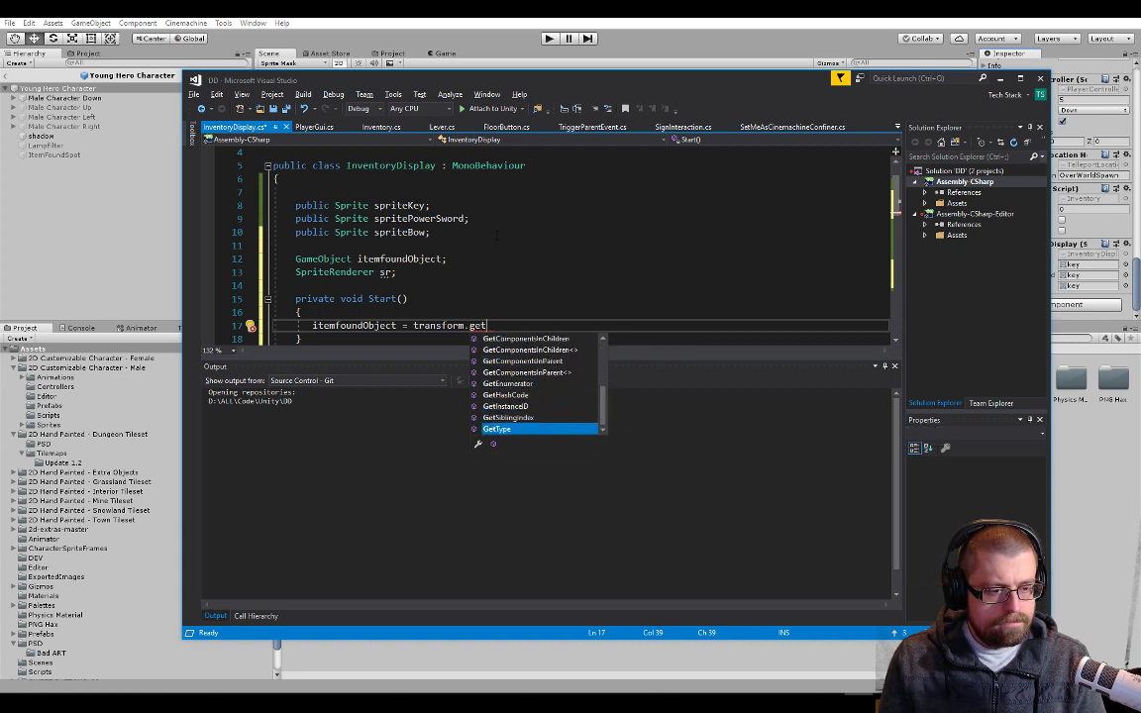
key("Up")
key("Up")
key("Up")
key("Up")
key("Up")
key("Up")
key("Up")
key("Up")
key("Up")
key("Up")
key("Up")
key("Up")
key("Up")
key("Up")
key("Up")
key("Up")
key("Up")
key("Up")
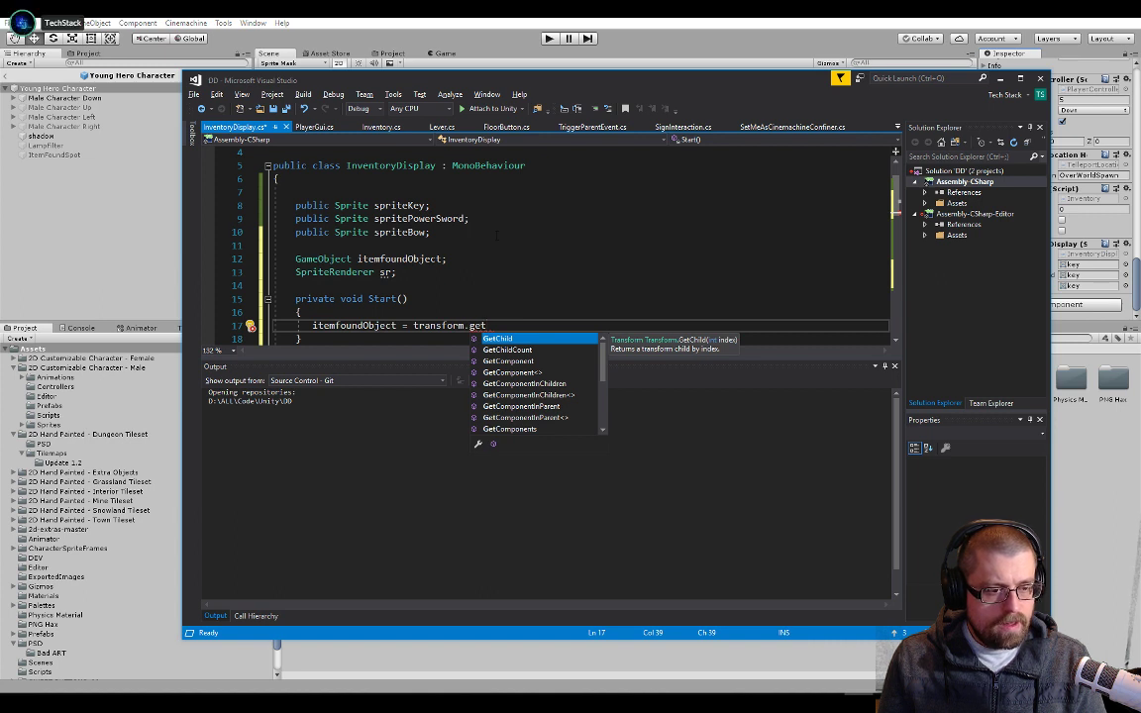
key("Down")
key("Down")
key("Down")
key("Down")
key("Down")
key("Down")
key("Down")
key("Down")
key("Down")
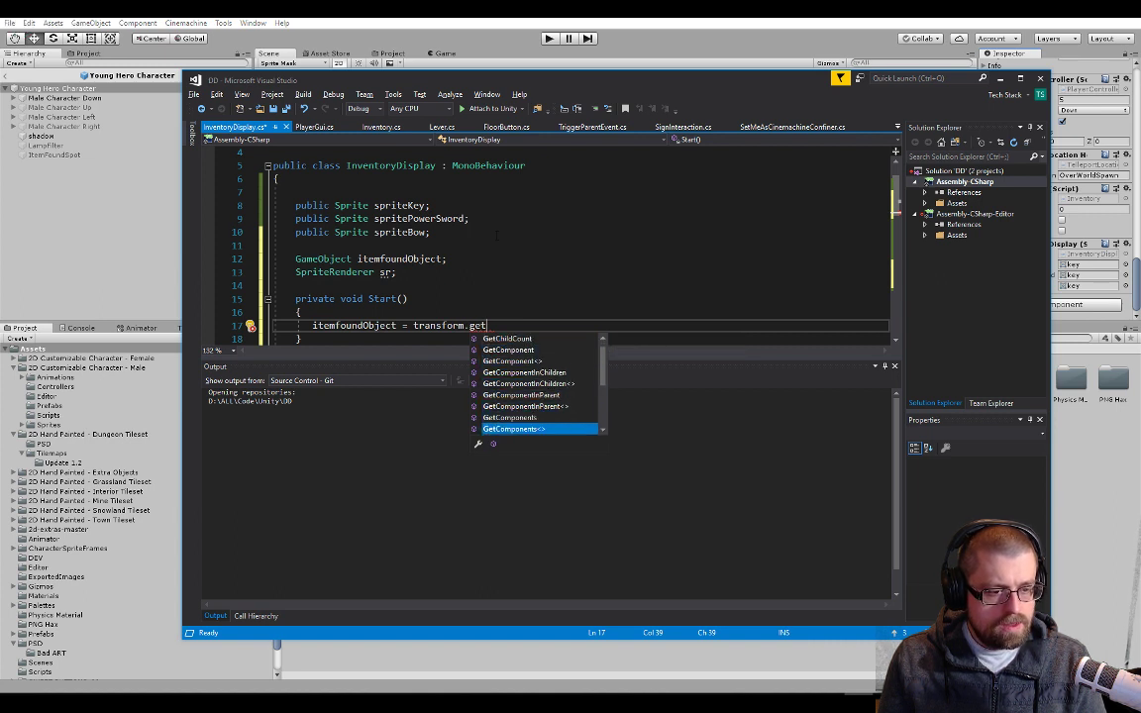
key("Down")
key("Down")
key("Down")
key("Down")
key("Down")
key("Down")
key("Escape")
key("ctrl+shift+Left")
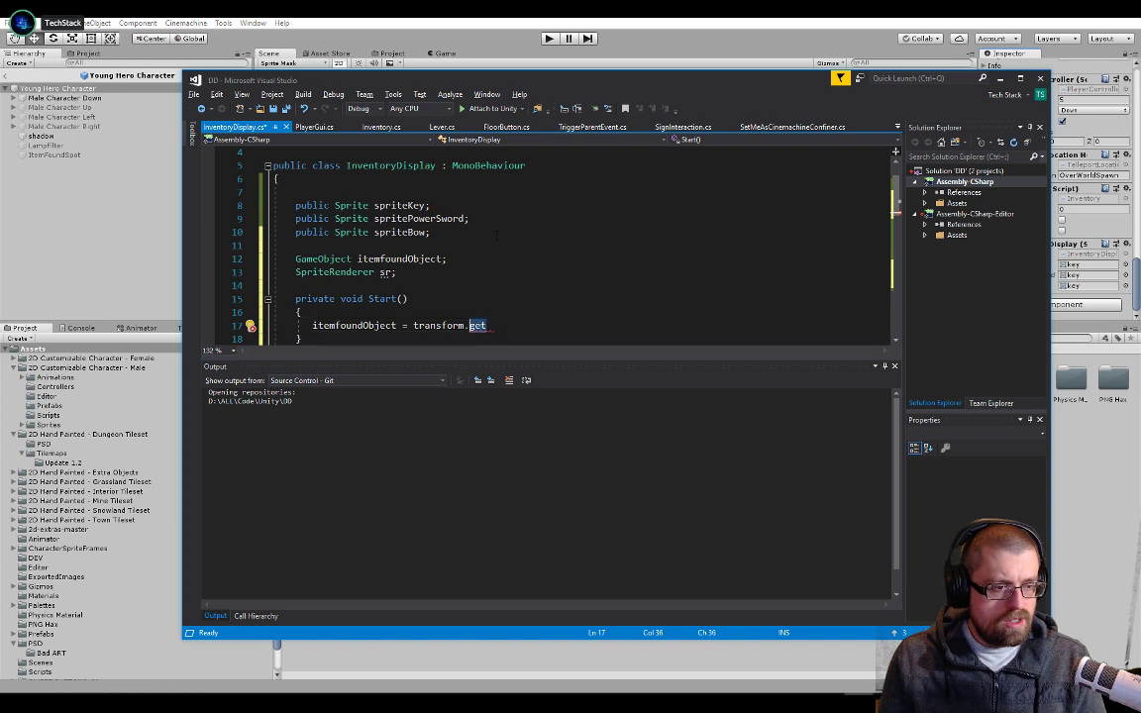
key("ctrl+shift+Left")
key("BackSpace")
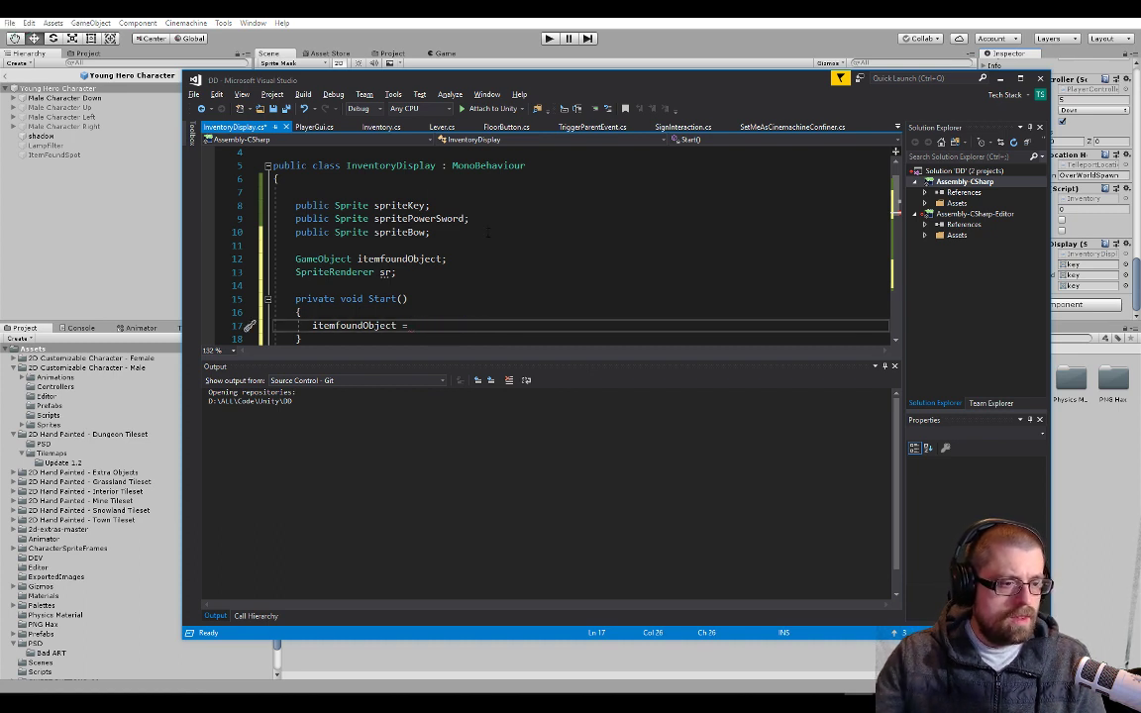
Switch to the Unity editor and select the ItemFoundSpot object under Young Hero Character
double_click(402, 261)
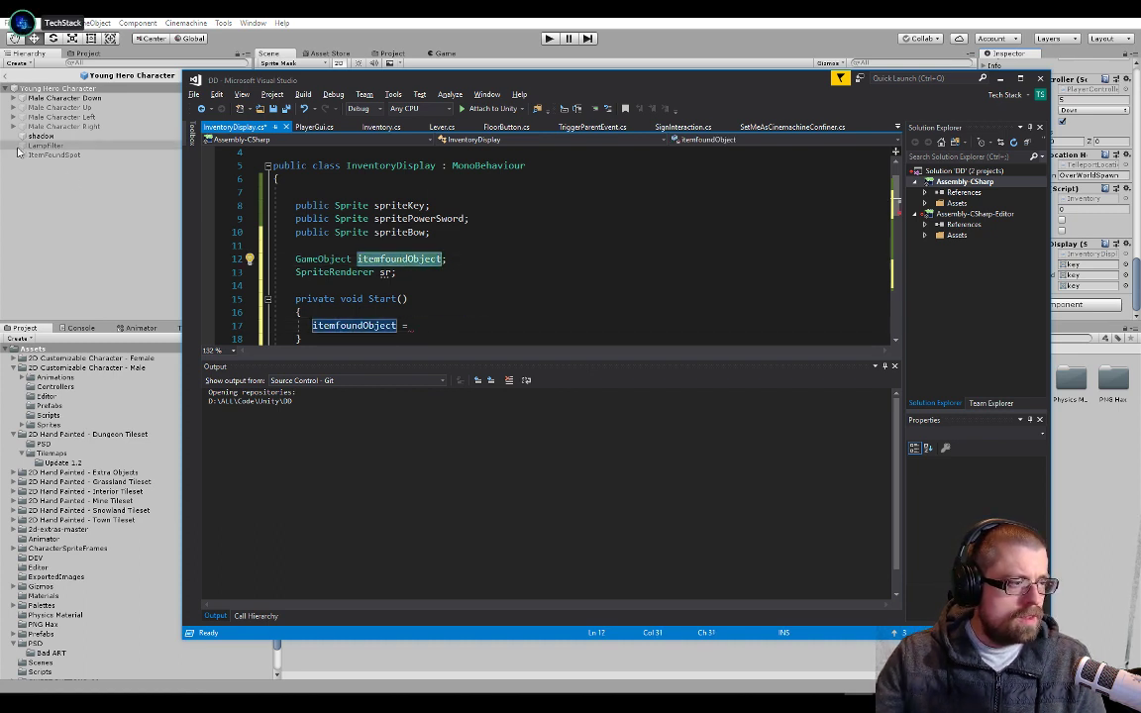
left_click(42, 156)
left_click(122, 204)
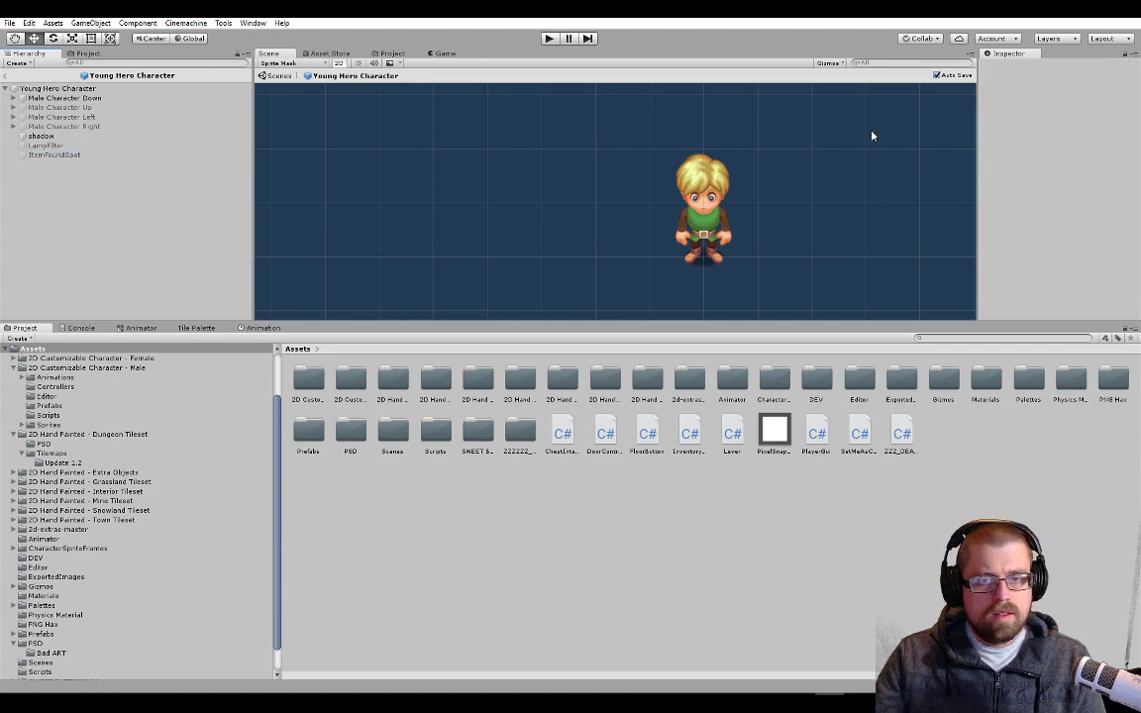
left_click(150, 155)
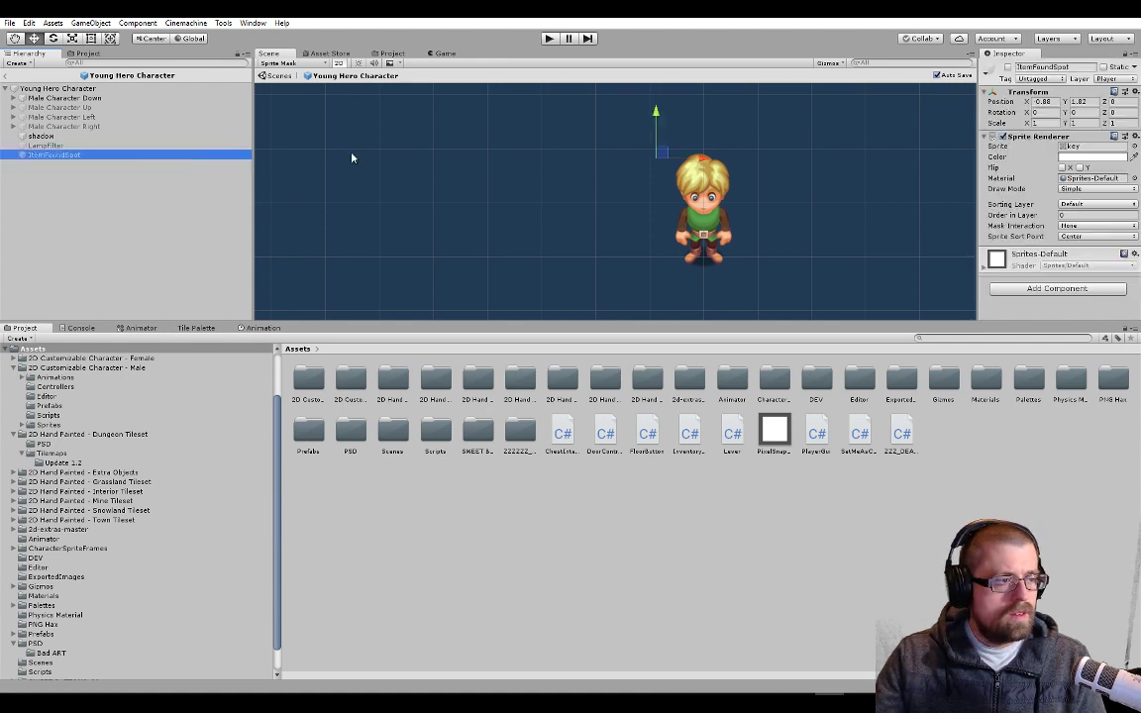
Create a new project tag named ItemFoundSpot
left_click(1030, 79)
left_click(1030, 315)
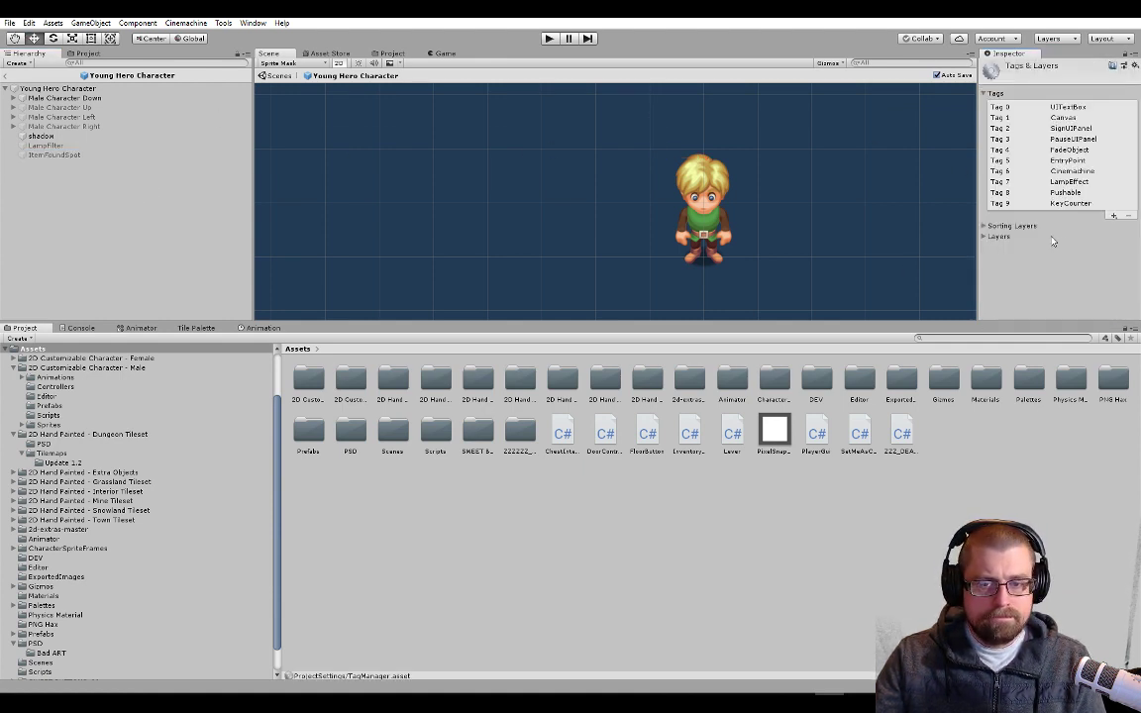
left_click(1115, 215)
type("ItemFoundSpot")
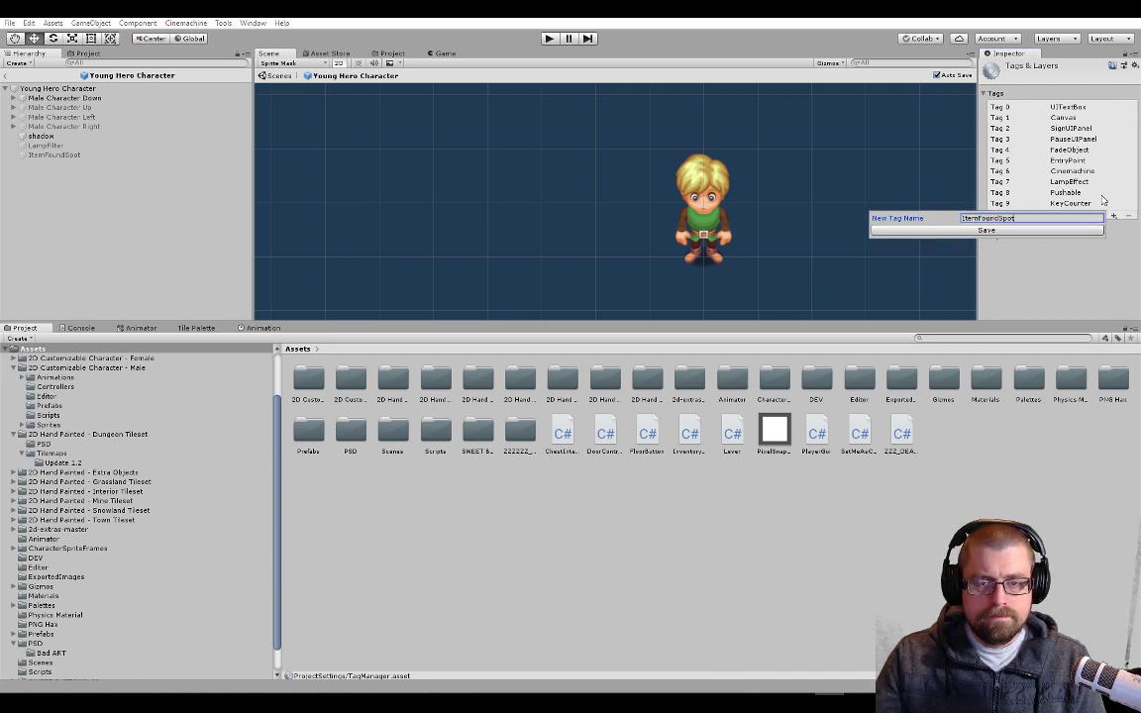
key("Return")
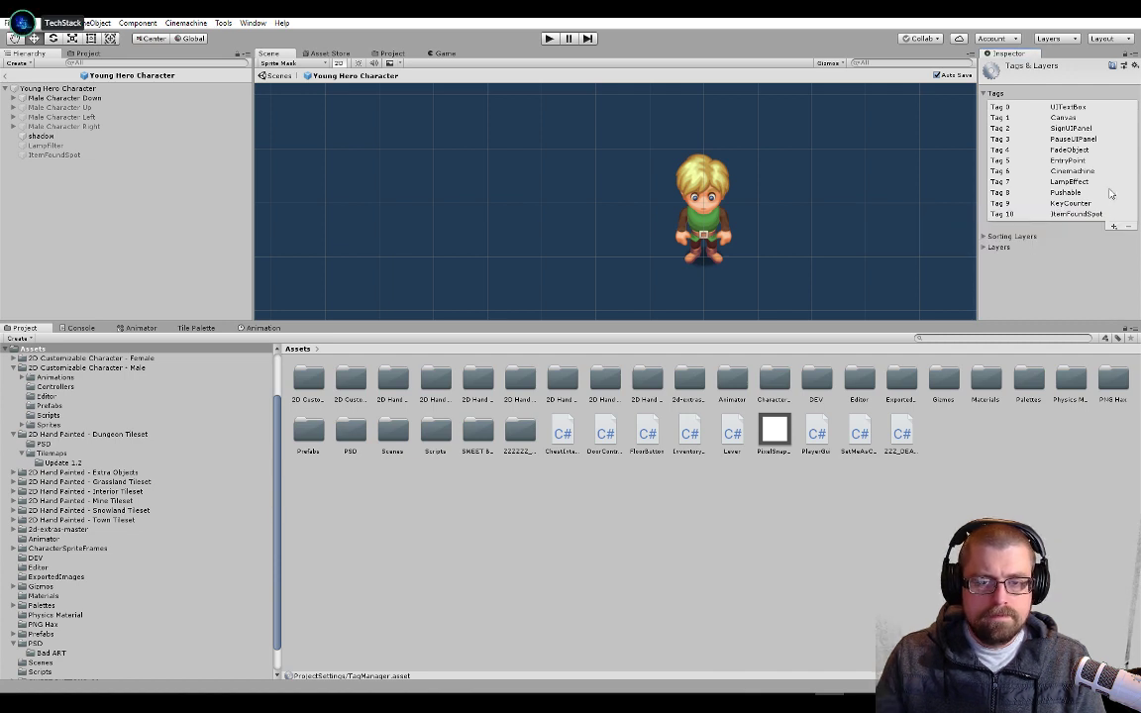
Assign the ItemFoundSpot tag to the ItemFoundSpot object under Young Hero Character
left_click(60, 162)
left_click(58, 155)
left_click(1040, 78)
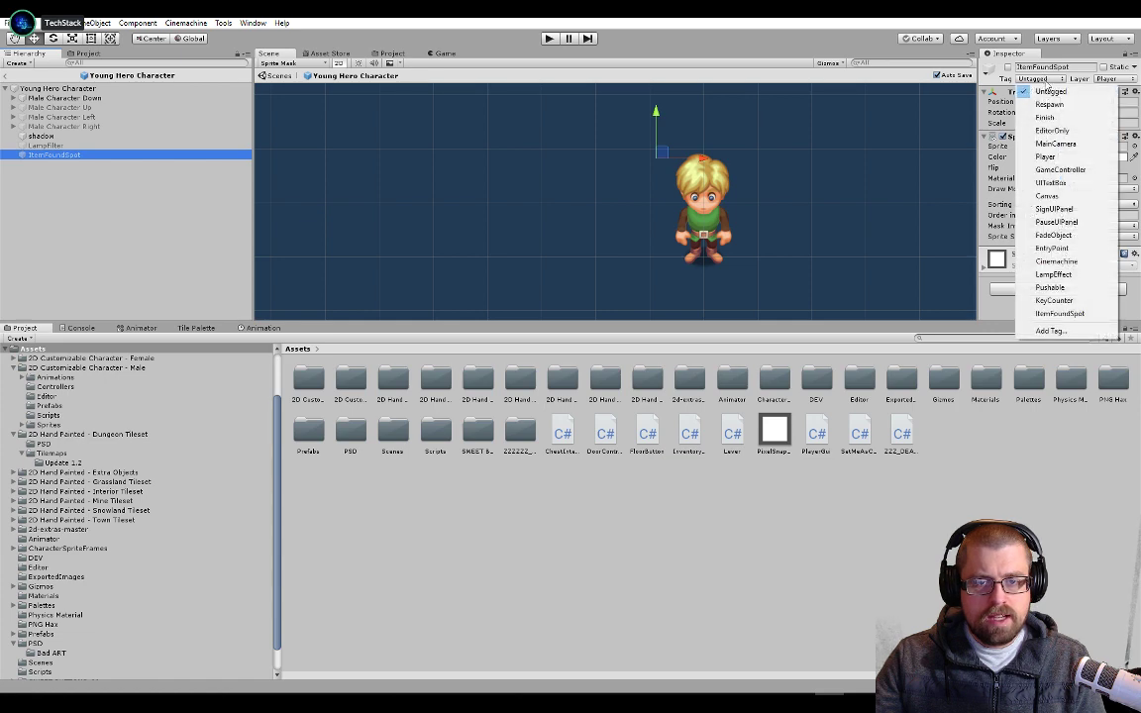
left_click(1060, 313)
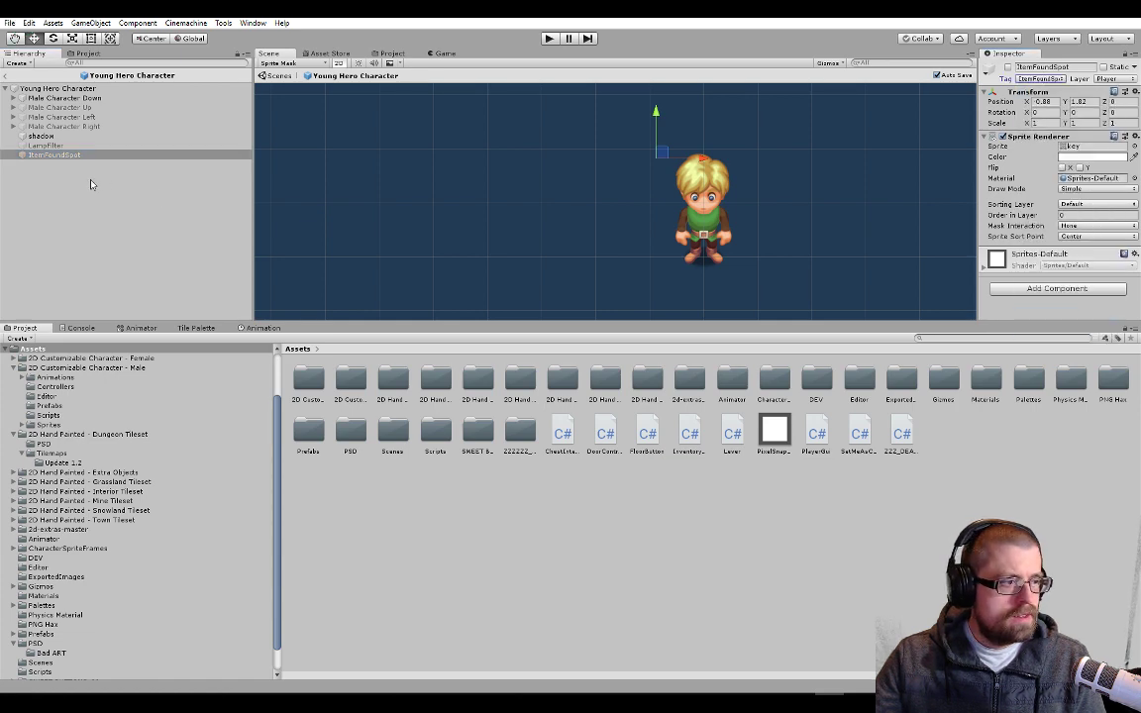
Switch to Visual Studio and complete the itemfoundObject assignment in Start with GameObject.FindGameObjectWithTag("ItemFoundSpot");
key("alt+Tab")
key("Down")
key("Down")
key("Down")
key("Down")
key("Down")
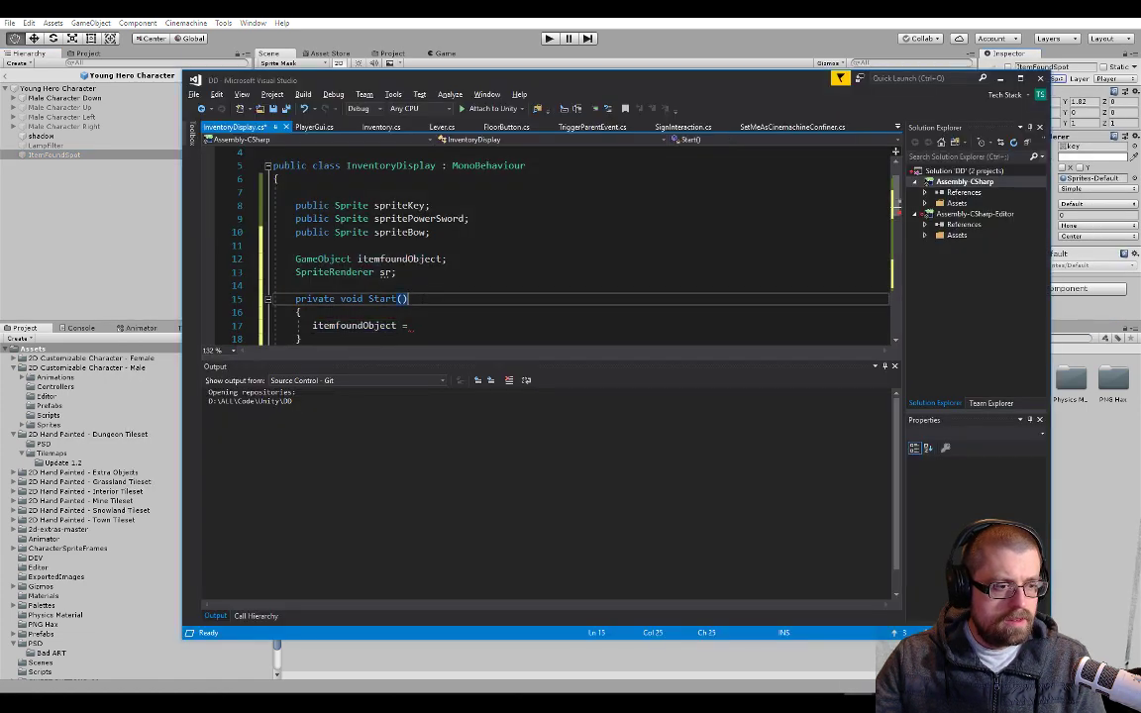
type("Gameo")
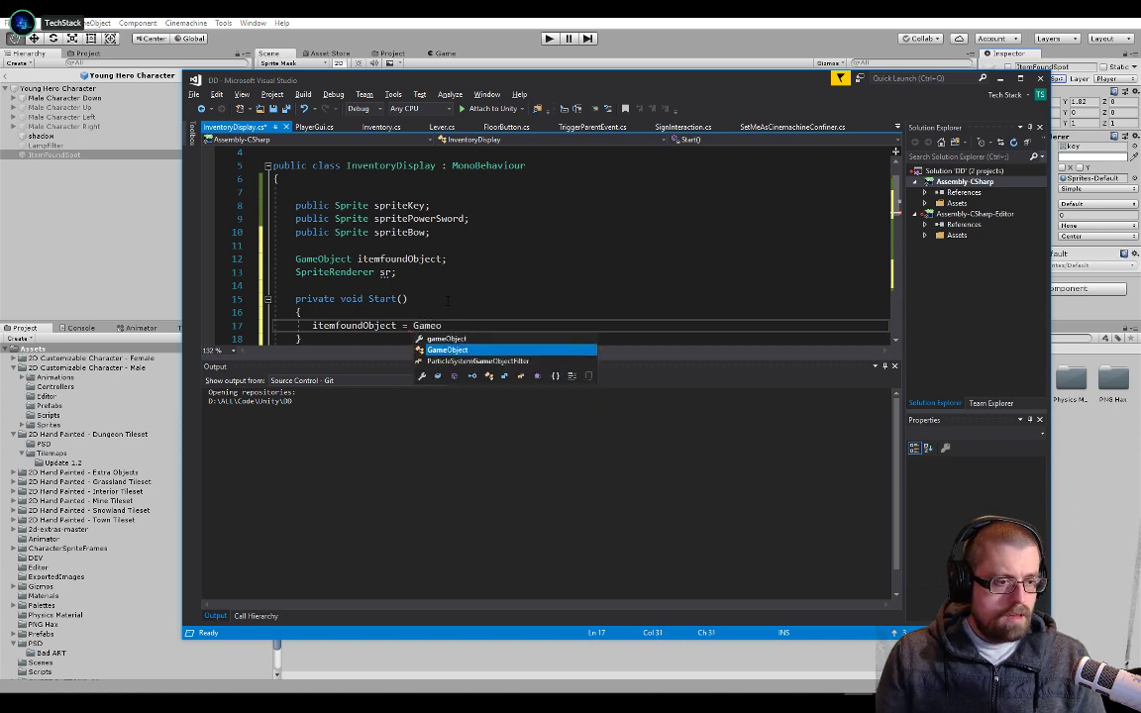
key("Tab")
type(".fi")
type("ndo")
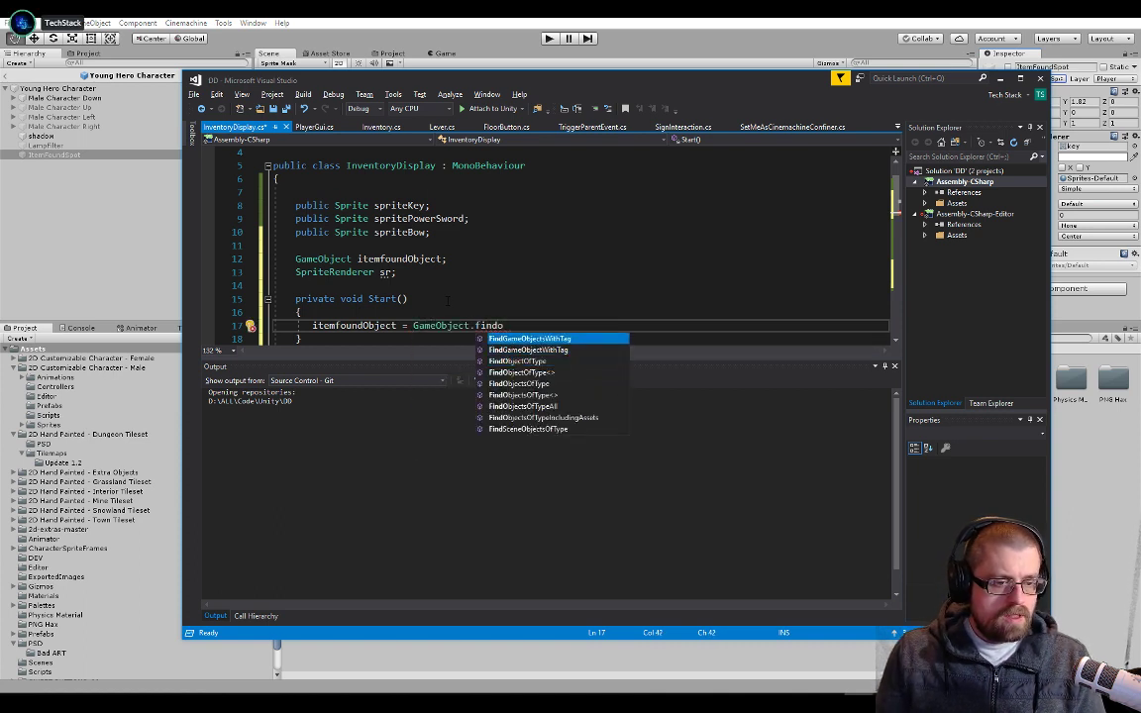
key("Down")
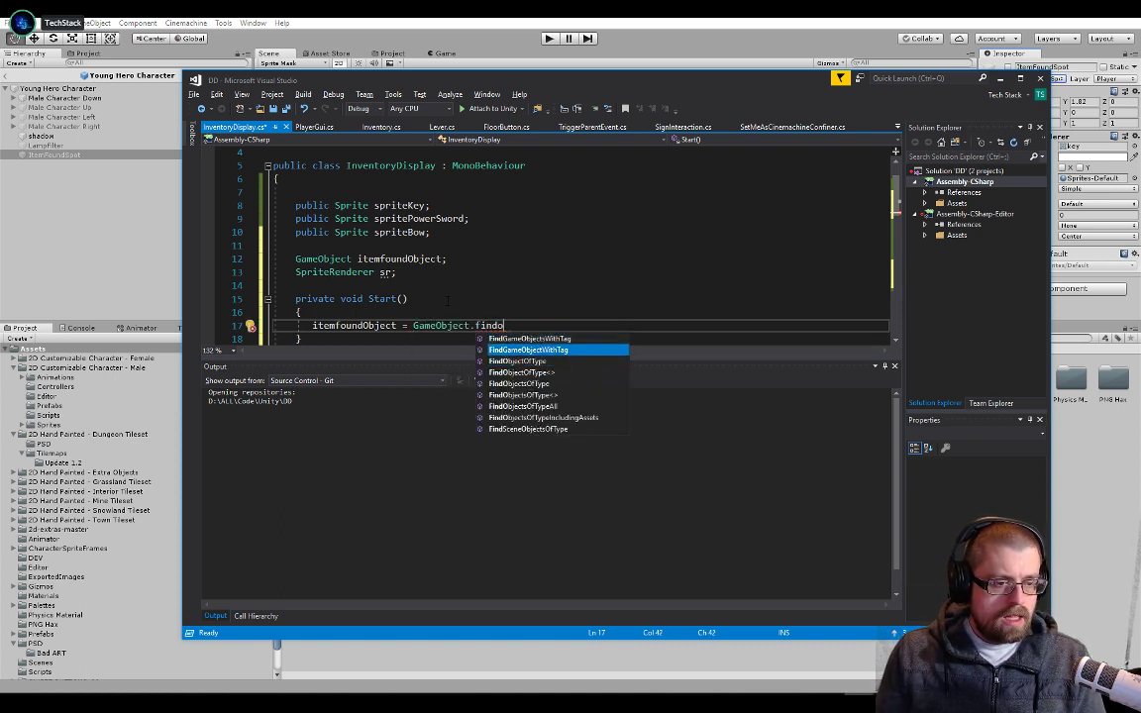
key("Tab")
type("(\"")
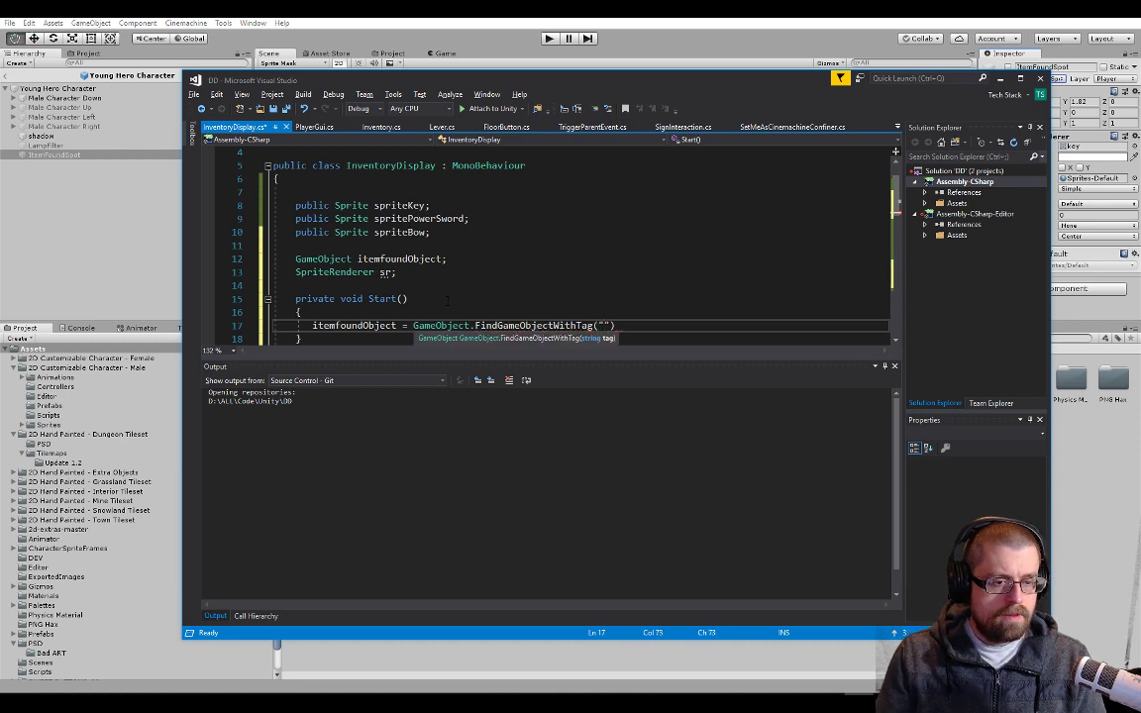
key("End")
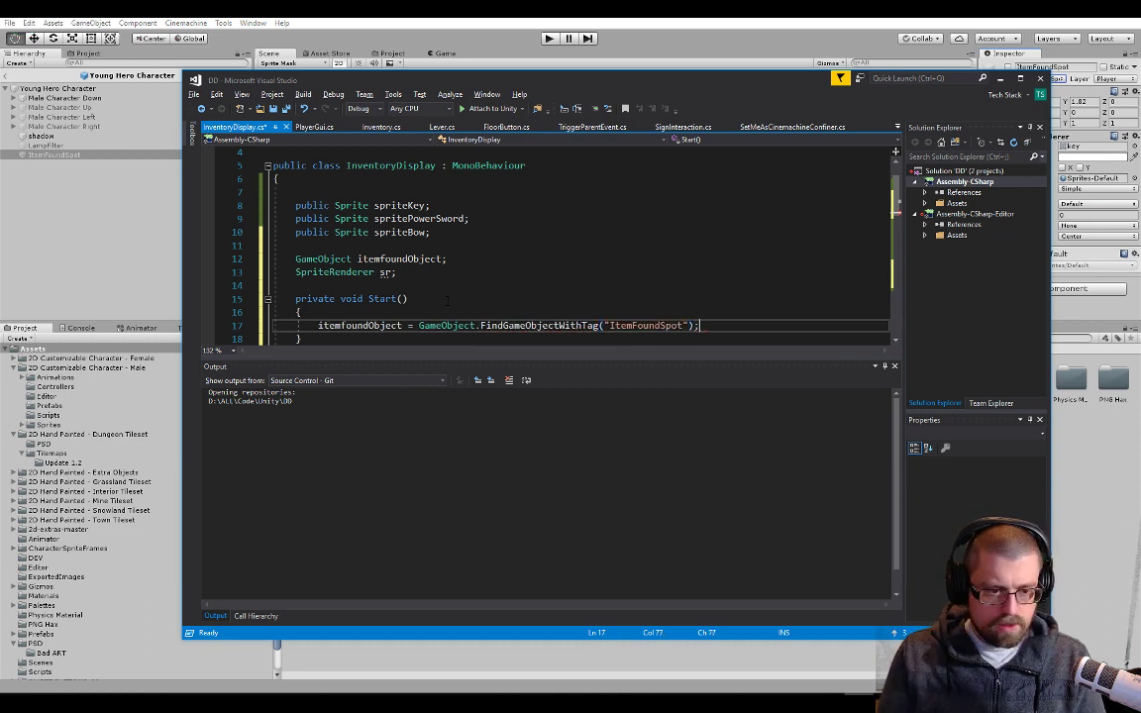
type(";")
Add sr = itemfoundObject.GetComponent<SpriteRenderer>(); below the tag lookup in Start and save the script
scroll(447, 300, "down", 1)
key("Return")
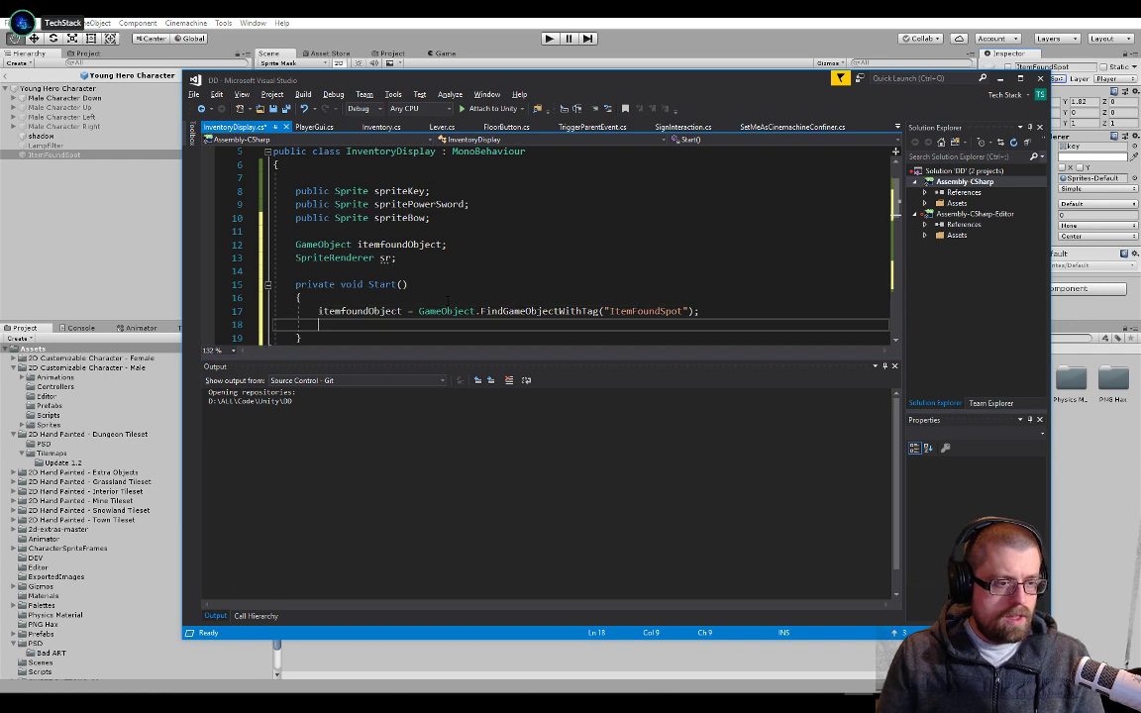
key("Return")
type("sr ")
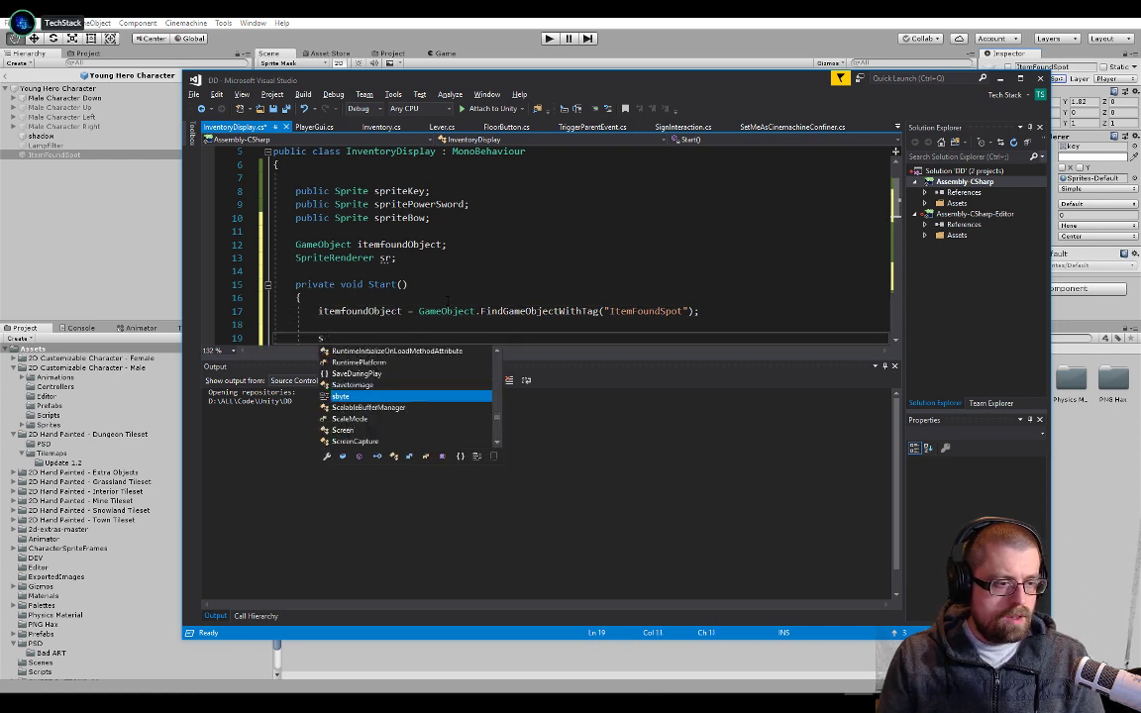
type("= ")
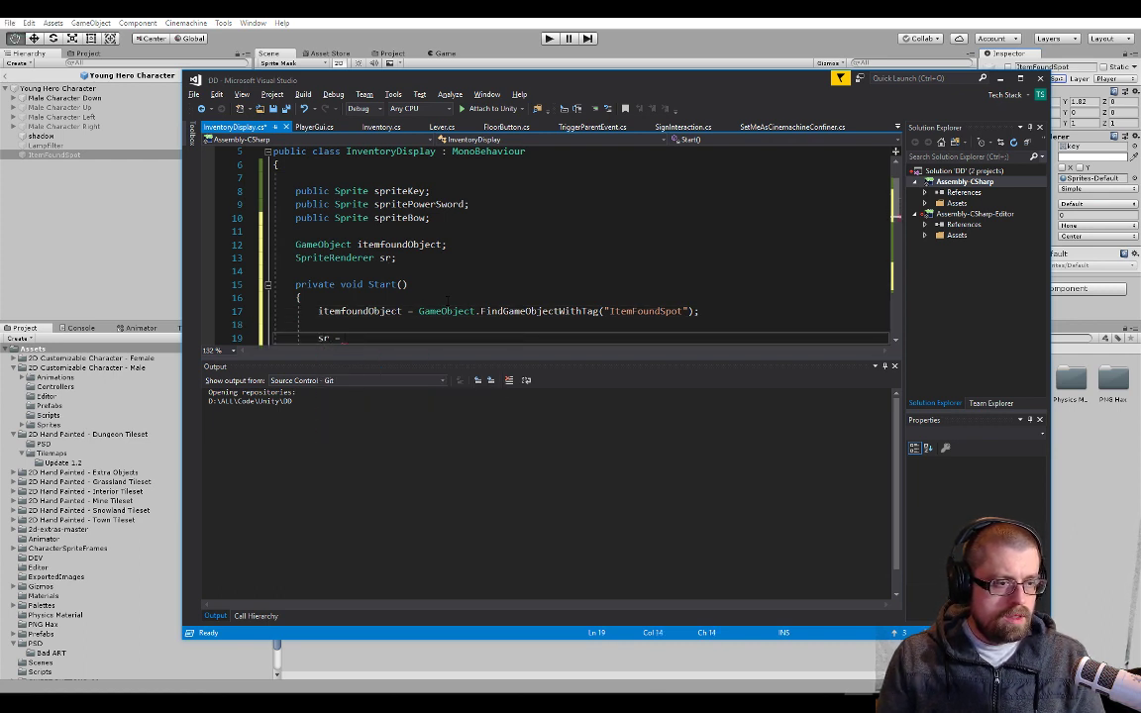
type("itemfoundObject.")
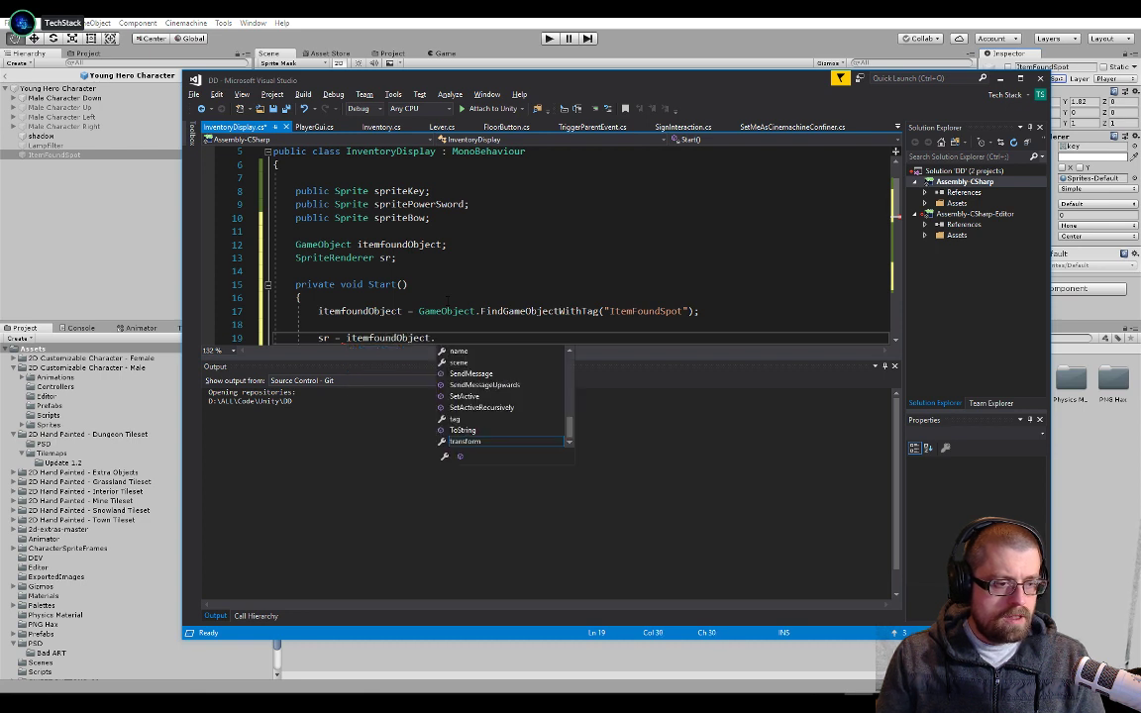
type("GetComponent")
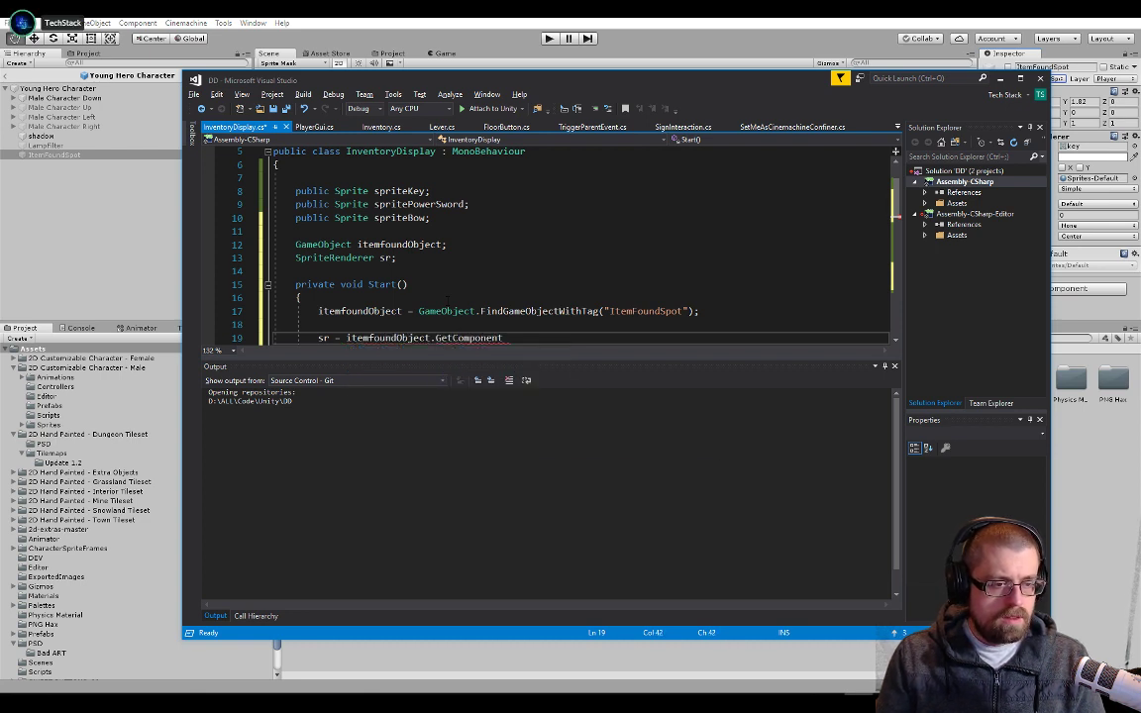
type("<sprtire")
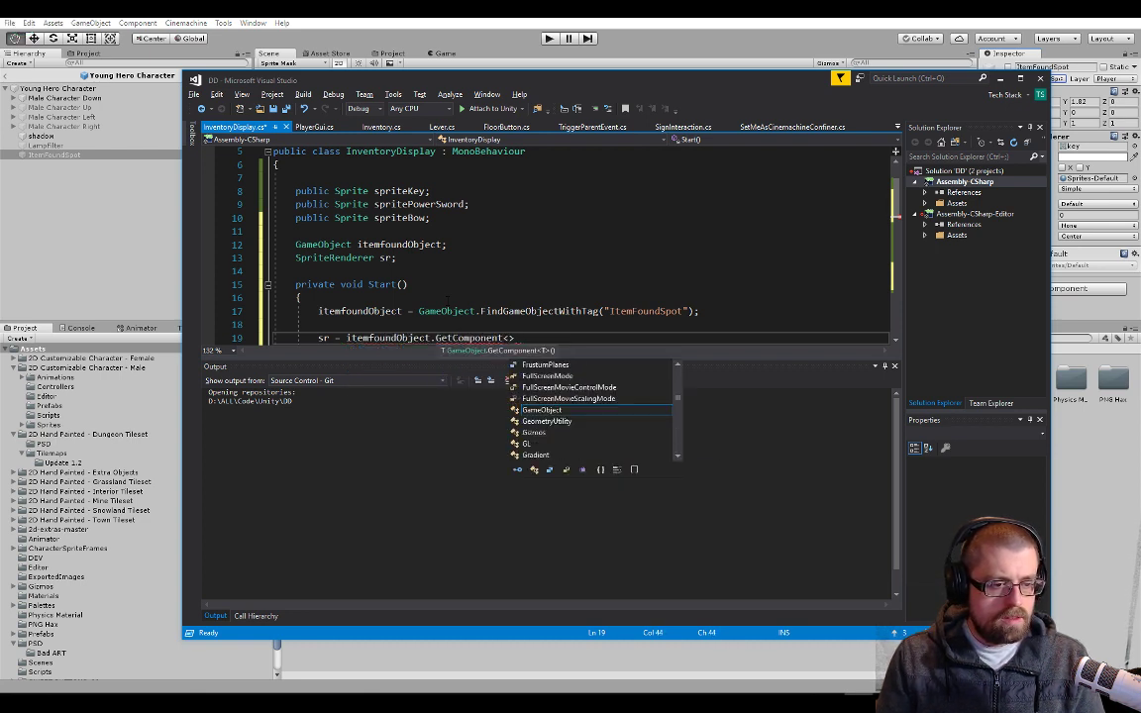
key("BackSpace")
key("BackSpace")
key("BackSpace")
key("BackSpace")
key("BackSpace")
key("BackSpace")
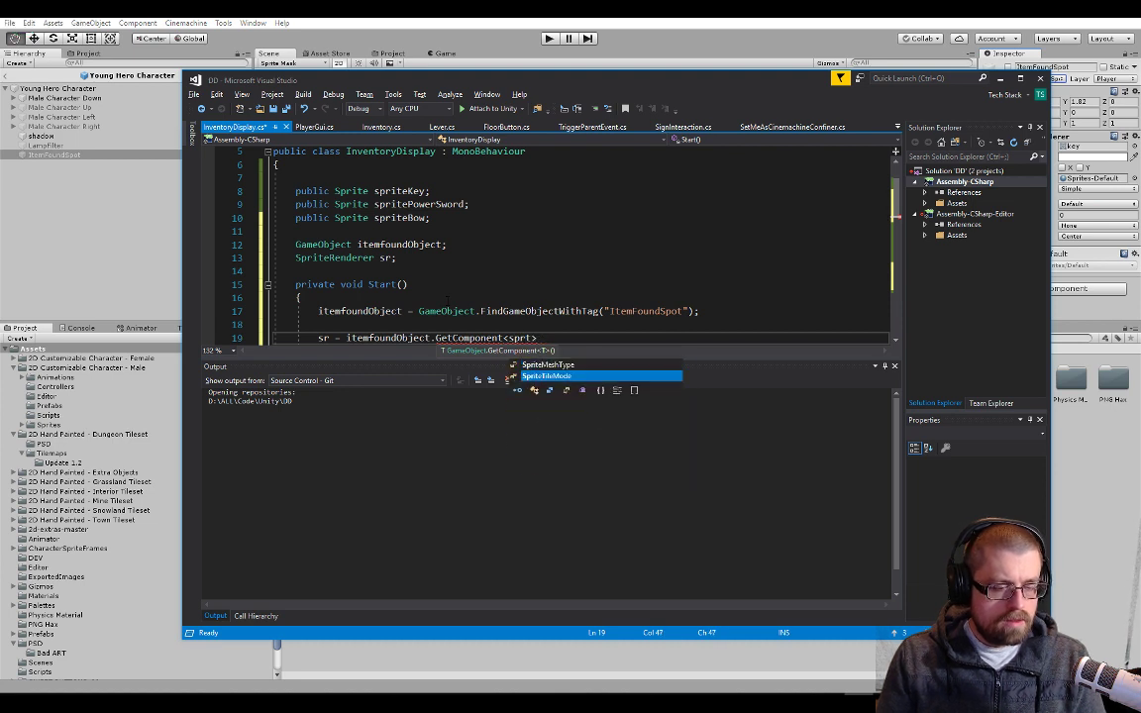
type("pritere")
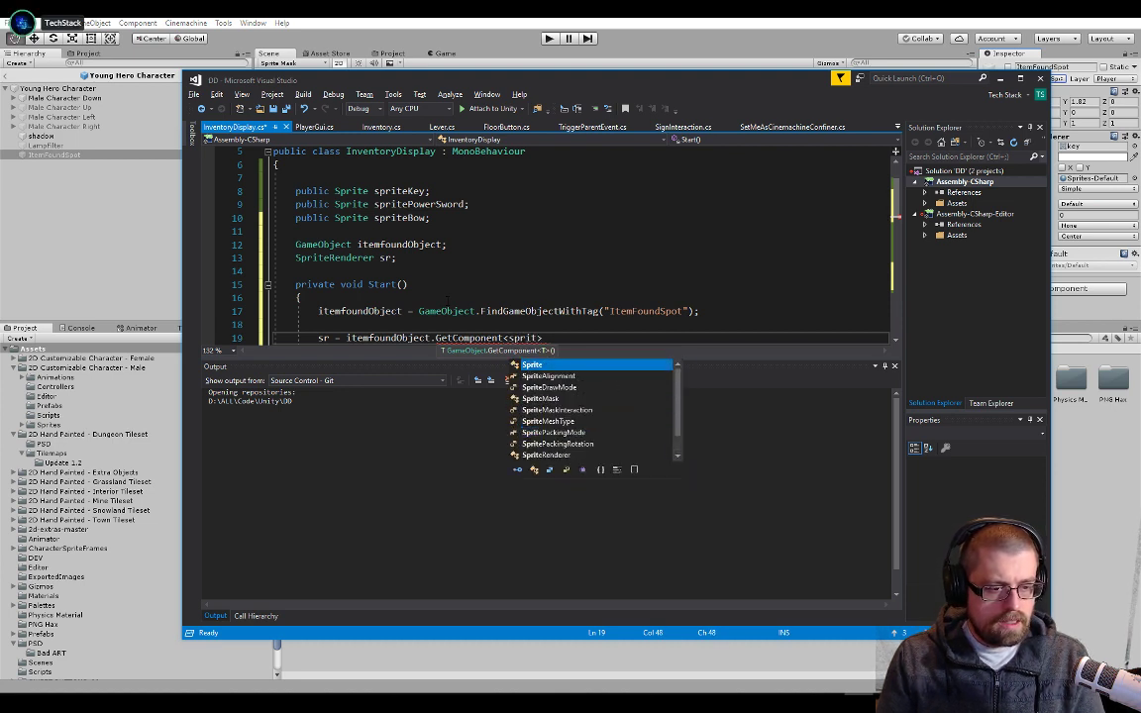
type("();")
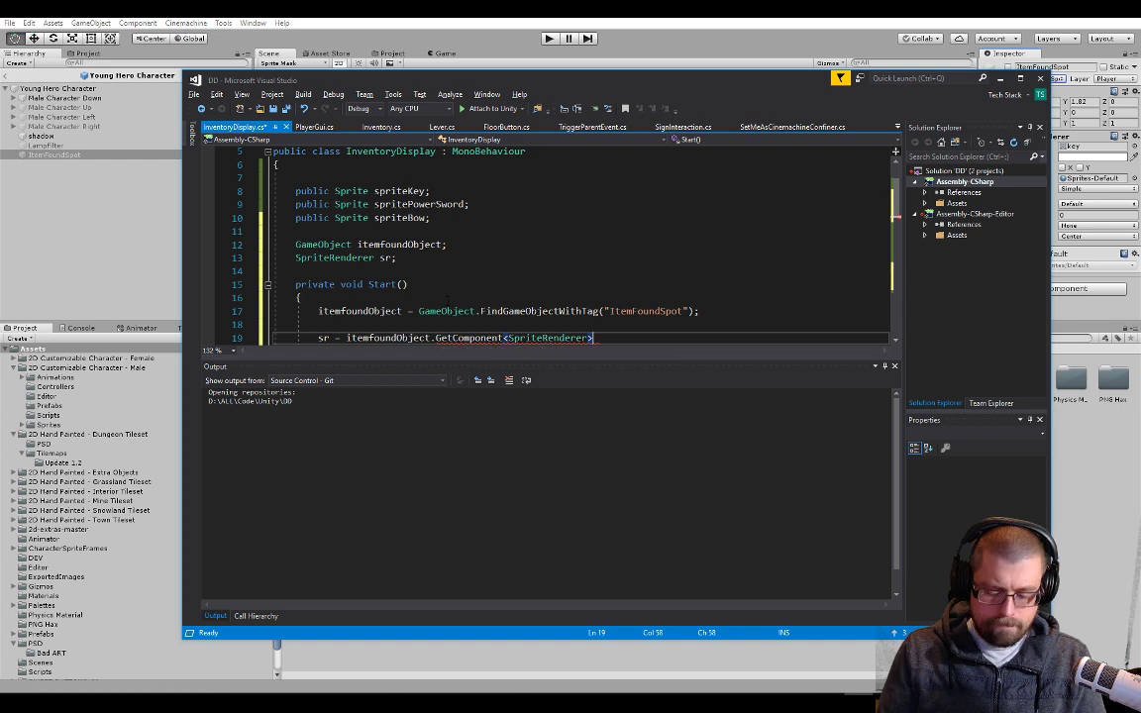
key("ctrl+s")
Begin the DisplayItem body with an assignment to sr.sprite, followed by empty parentheses for a method call
key("Up")
scroll(446, 300, "down", 6)
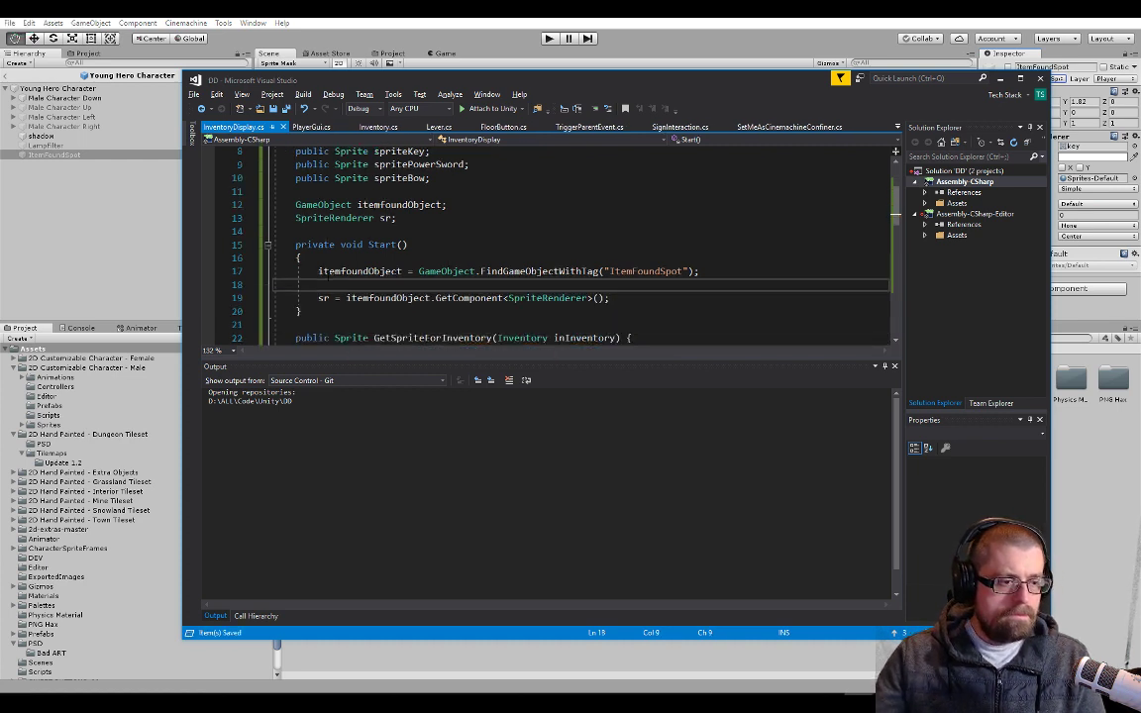
scroll(429, 289, "down", 3)
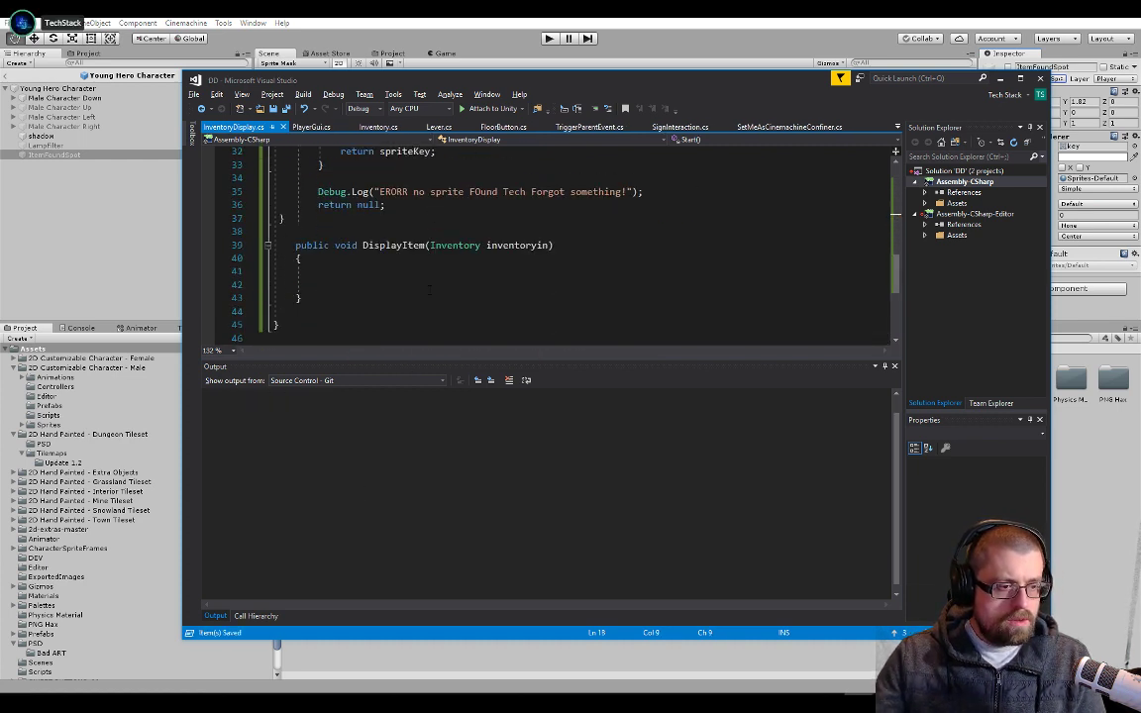
left_click(374, 268)
type("sr.")
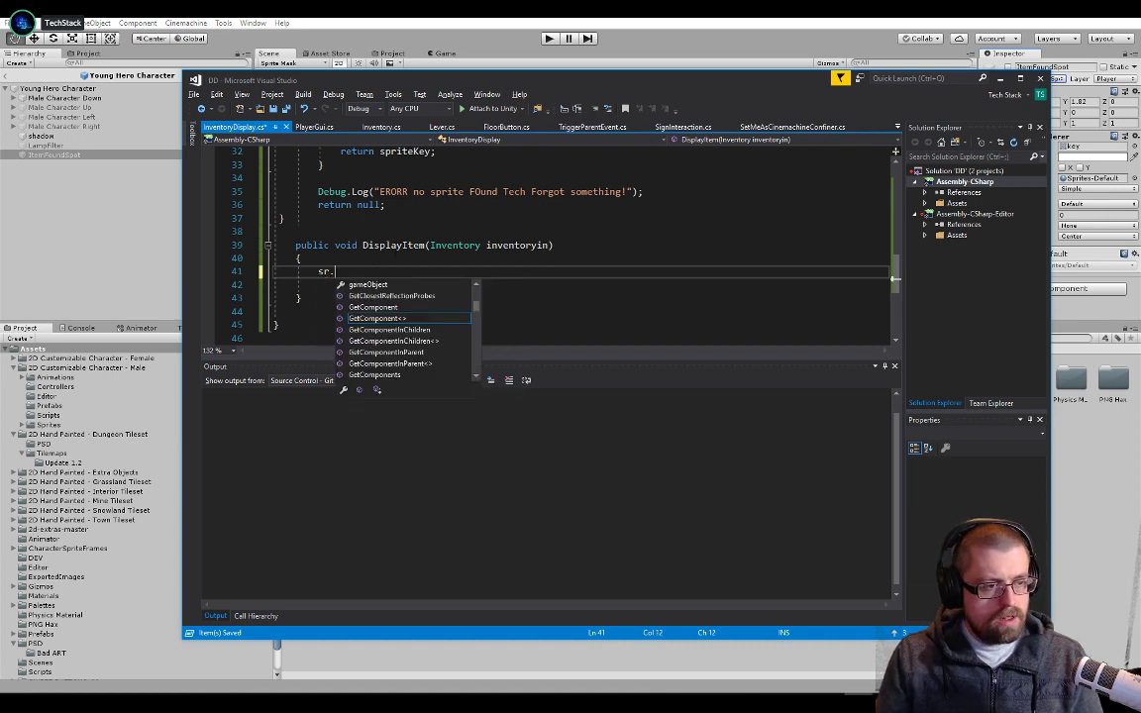
type("psr")
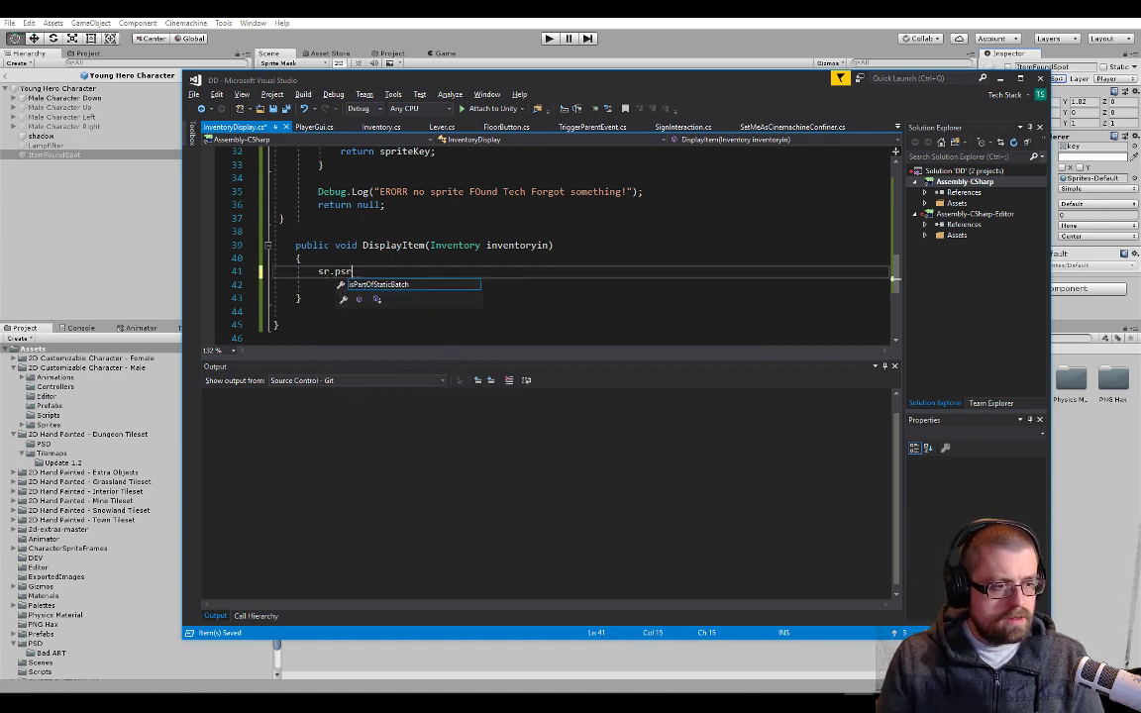
type("prite = ")
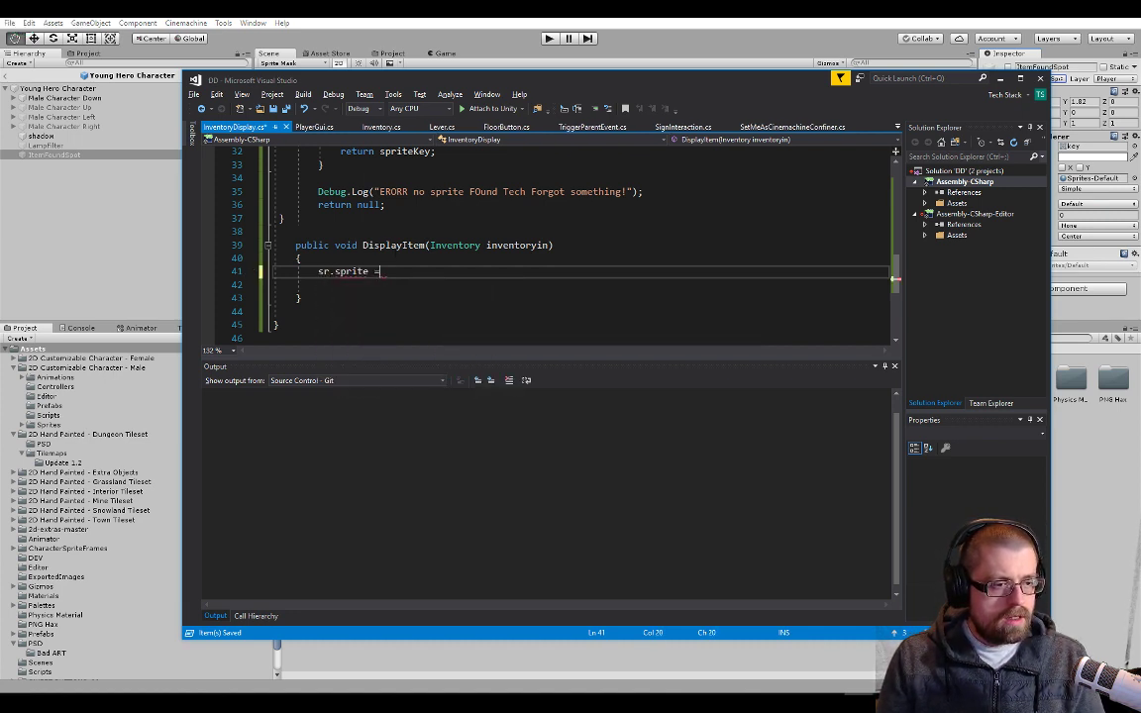
type("(")
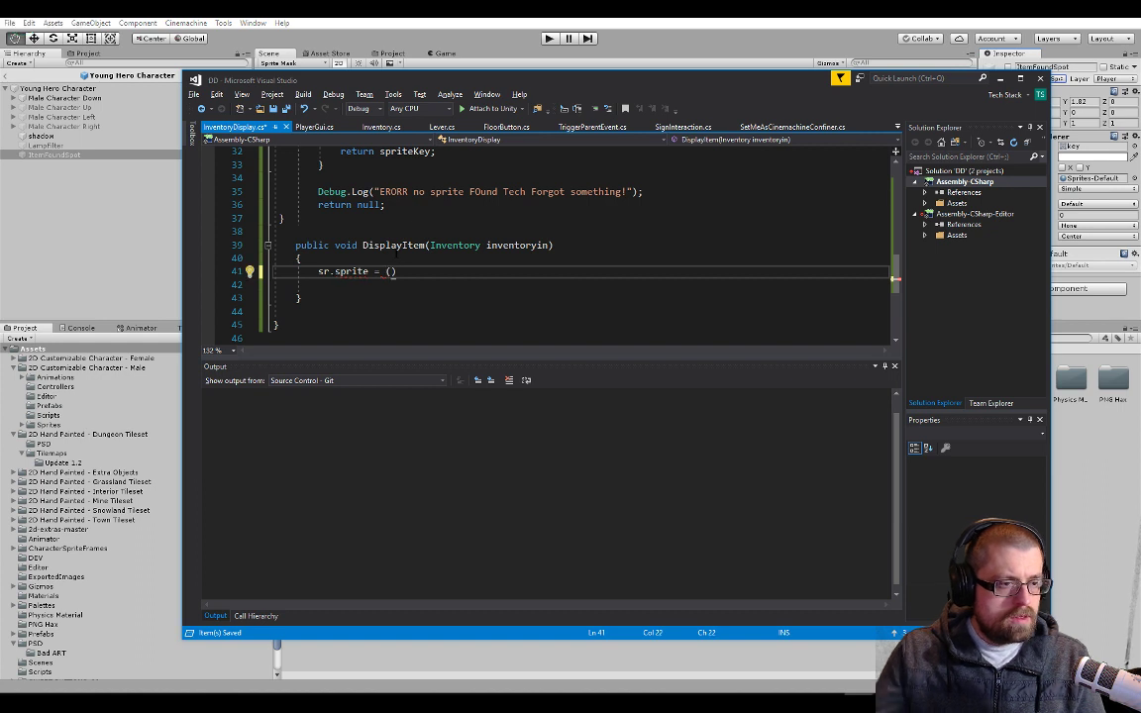
Complete the sr.sprite assignment in DisplayItem with the call GetSpriteForInventory(inventoryin);
scroll(397, 255, "up", 7)
double_click(490, 298)
key("ctrl+c")
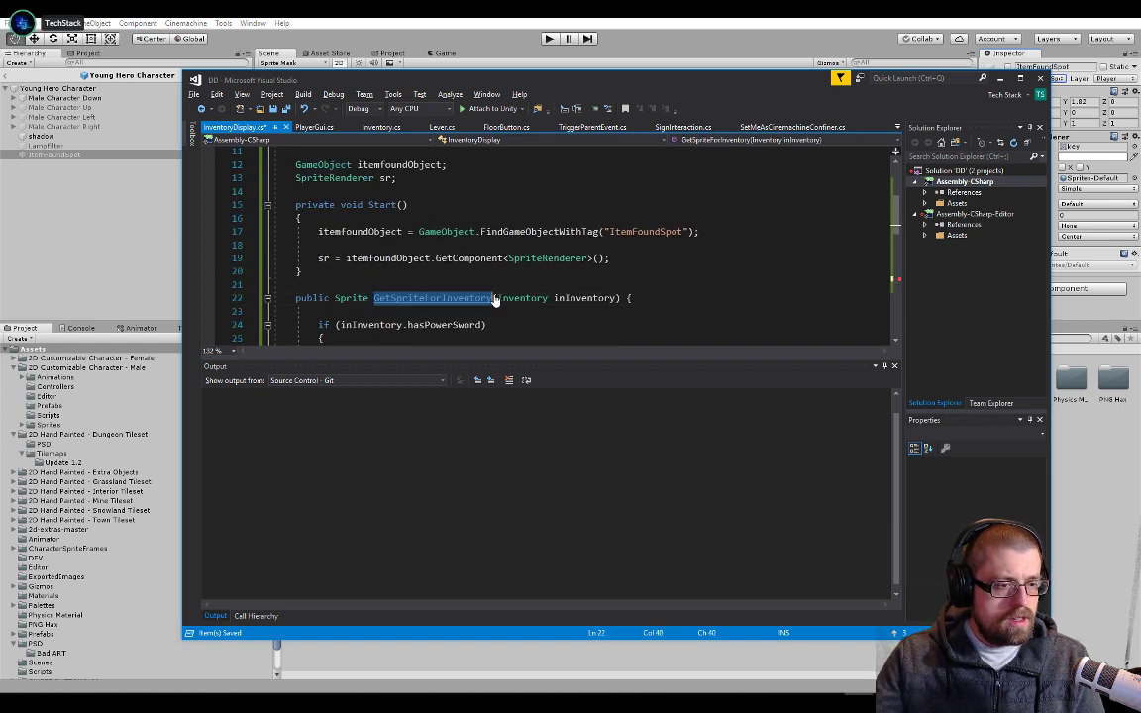
scroll(496, 300, "down", 6)
left_click(387, 311)
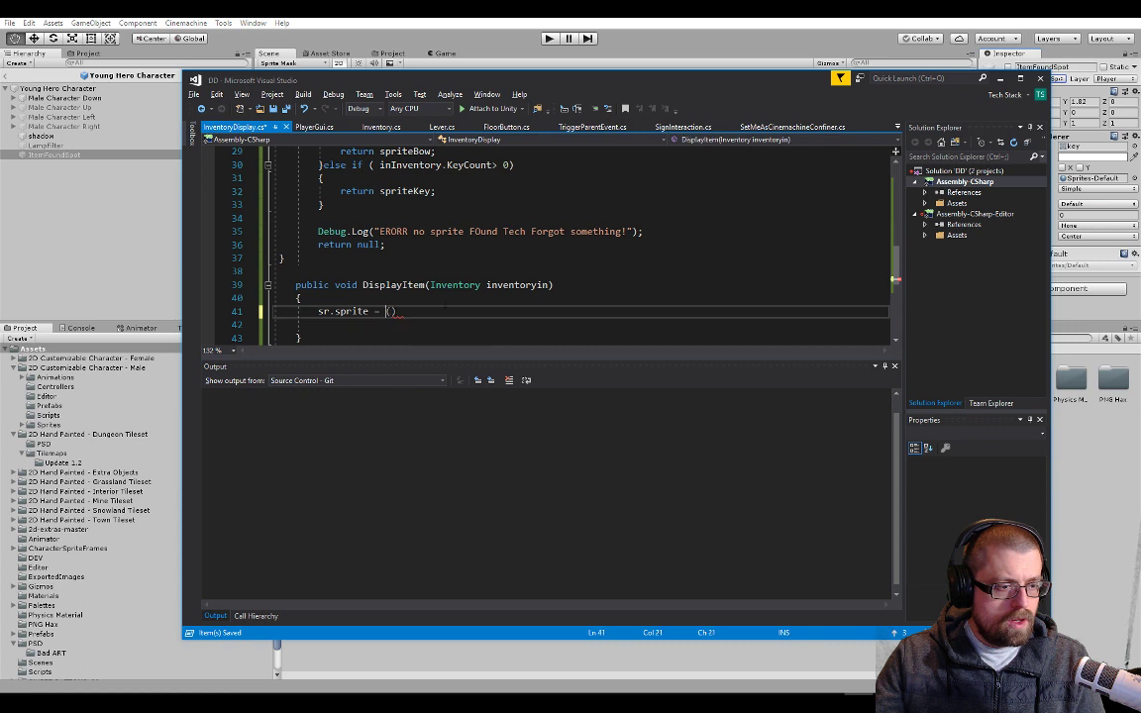
key("ctrl+v")
double_click(514, 285)
left_click(509, 311)
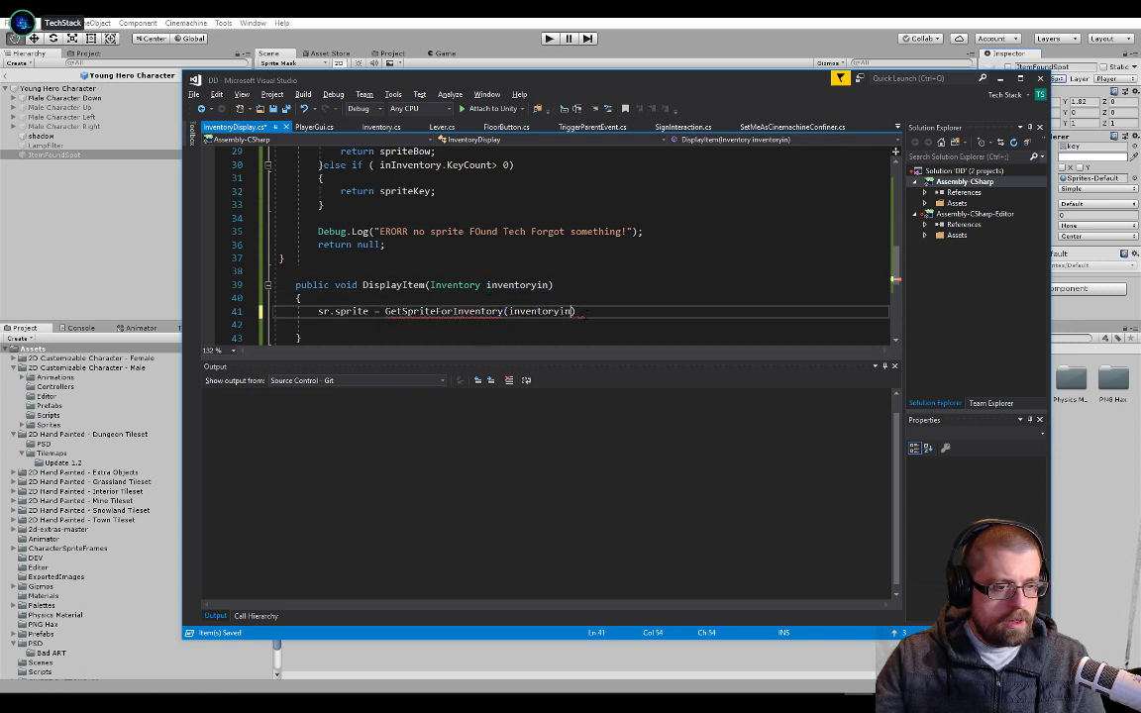
key("End")
type(";")
Add the line itemfoundObject.SetActive = true; below the sprite assignment in DisplayItem and save the script
key("Return")
type("i")
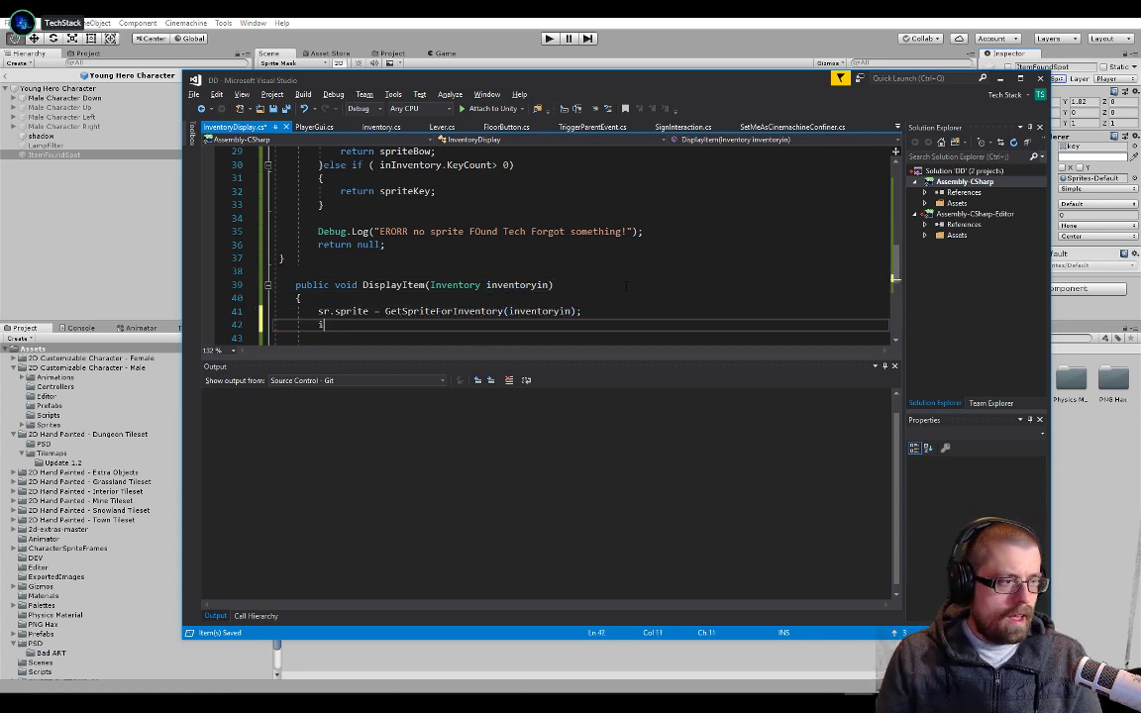
type("temfoundObject.set")
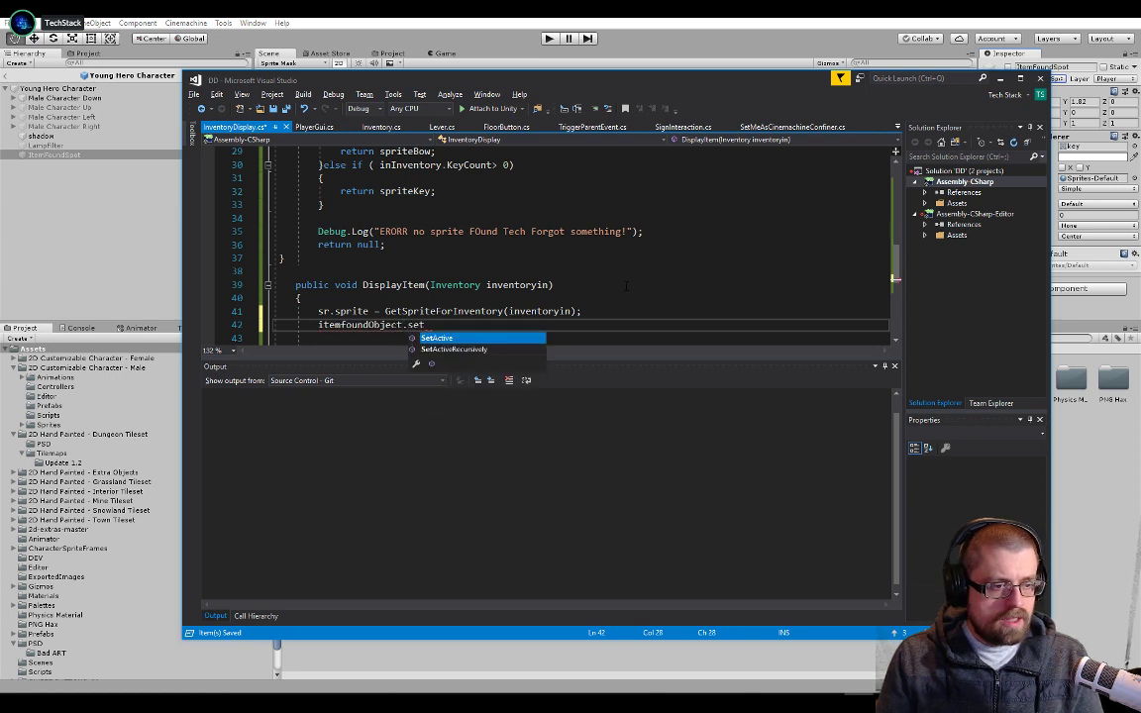
type("active(true);")
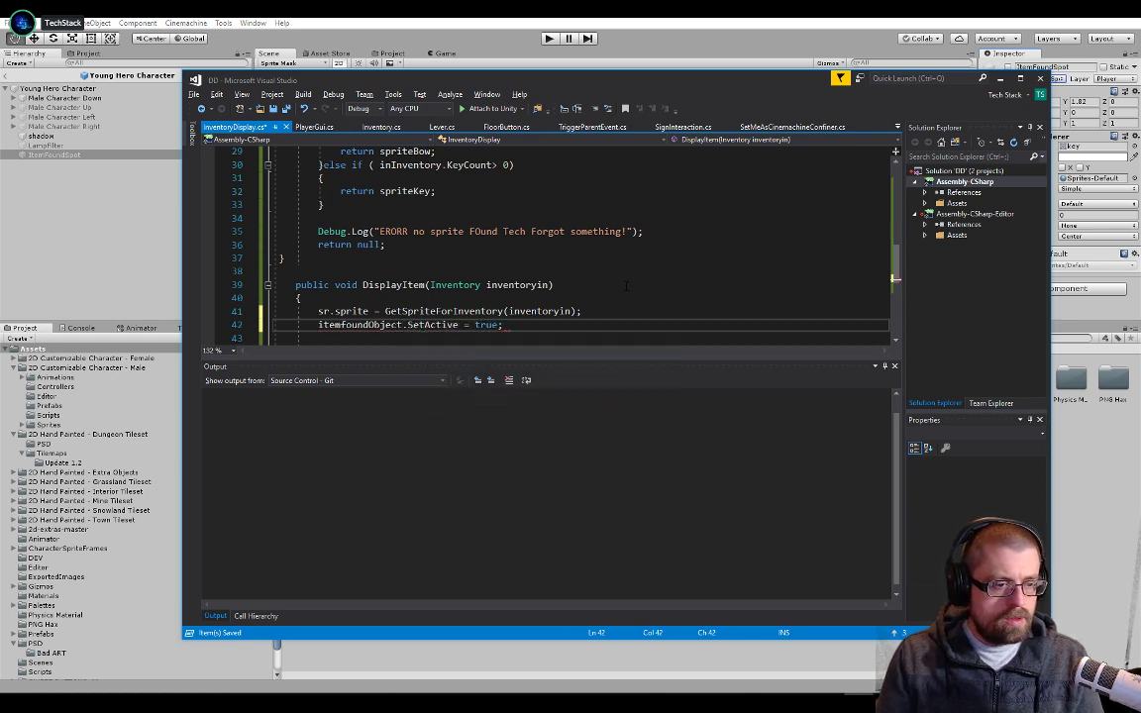
key("Up")
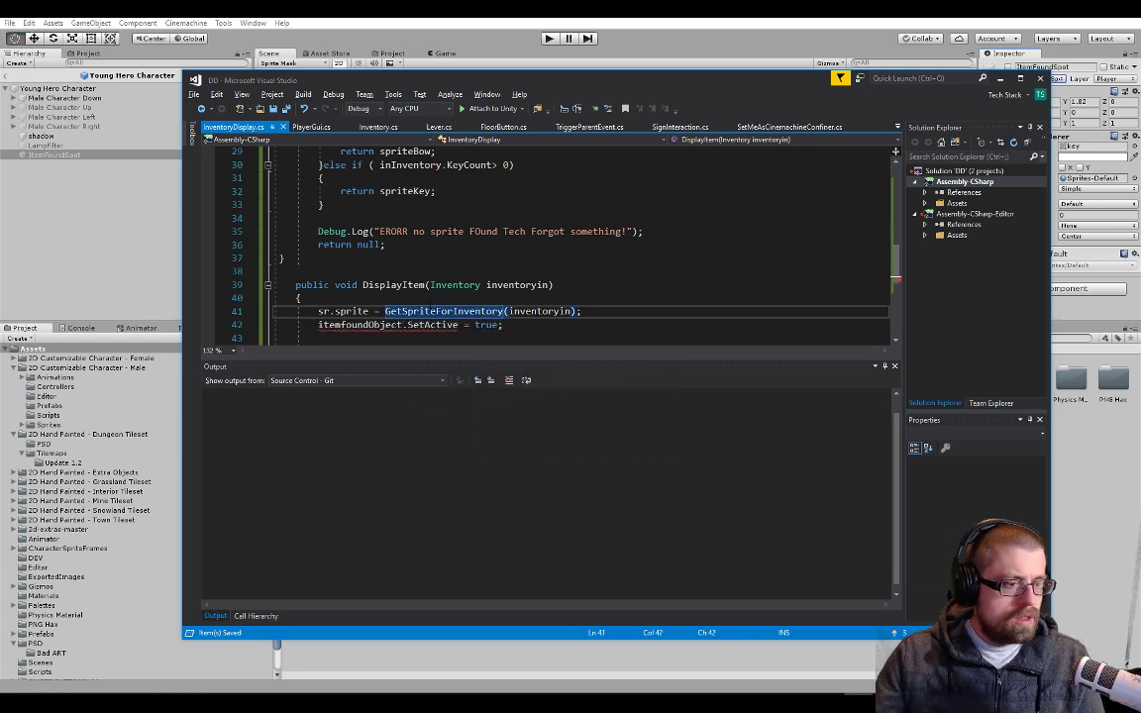
Rewrite the SetActive line in DisplayItem as the method call SetActive( true); and save the script
left_click(468, 325)
key("BackSpace")
key("BackSpace")
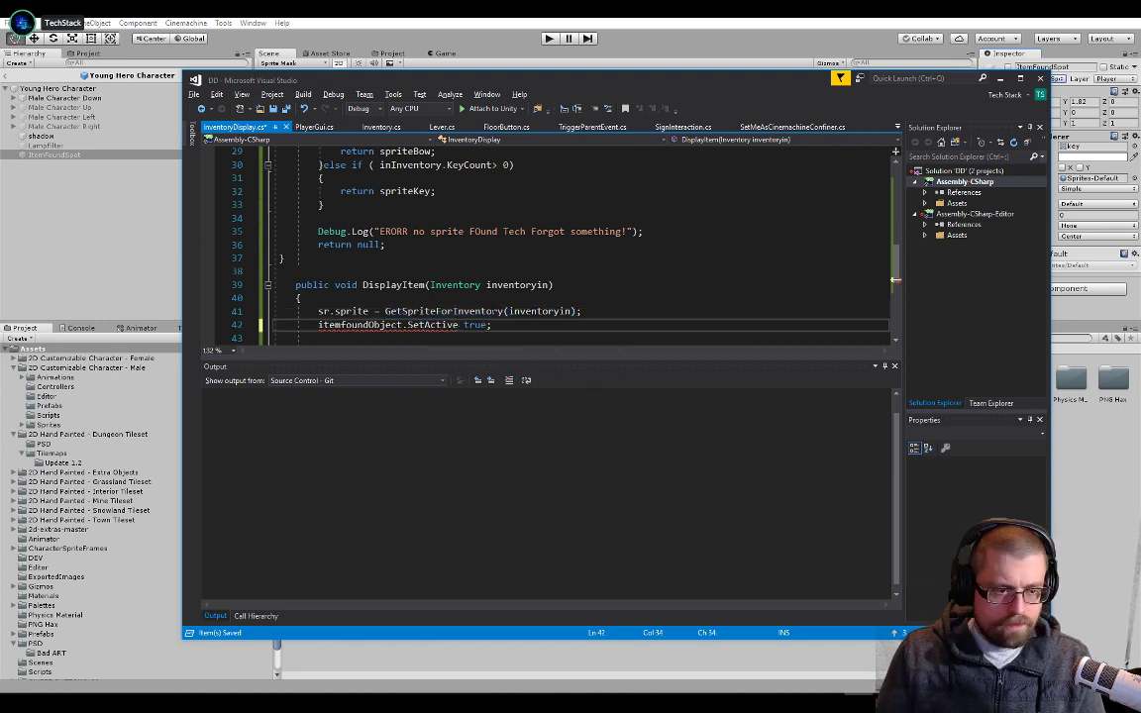
type("(")
key("Right")
key("Right")
key("Right")
key("Right")
key("Right")
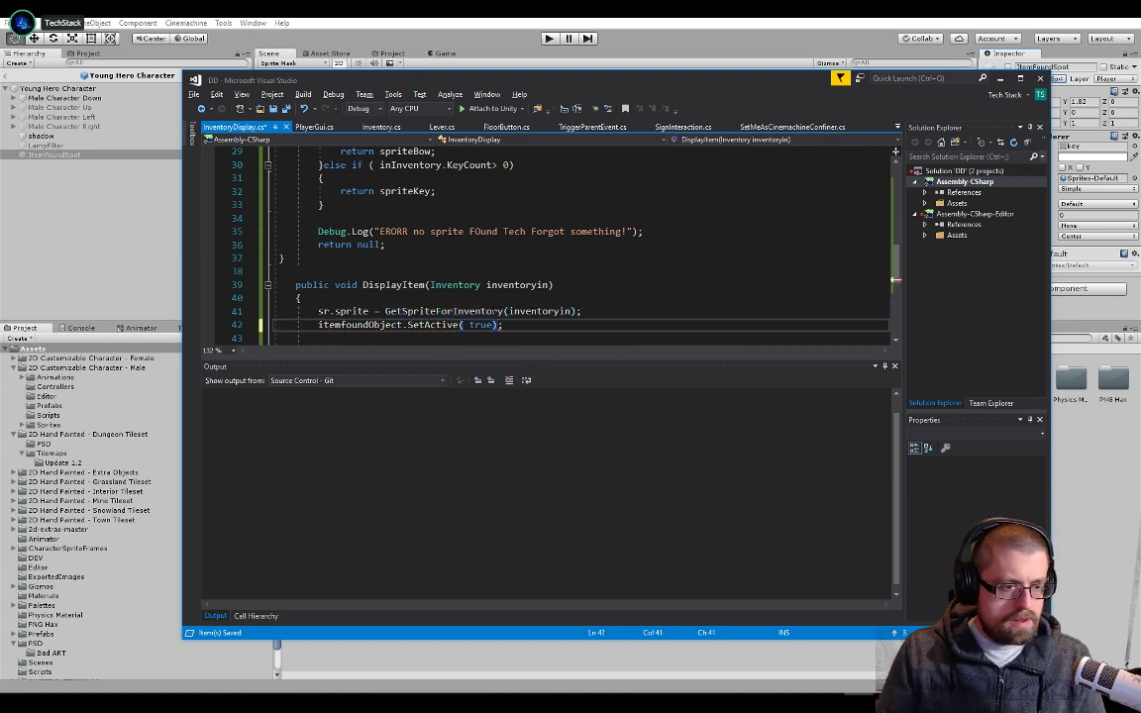
key("ctrl+s")
Create a new script component named DeactivateAfterTime on the ItemFoundSpot object
double_click(107, 157)
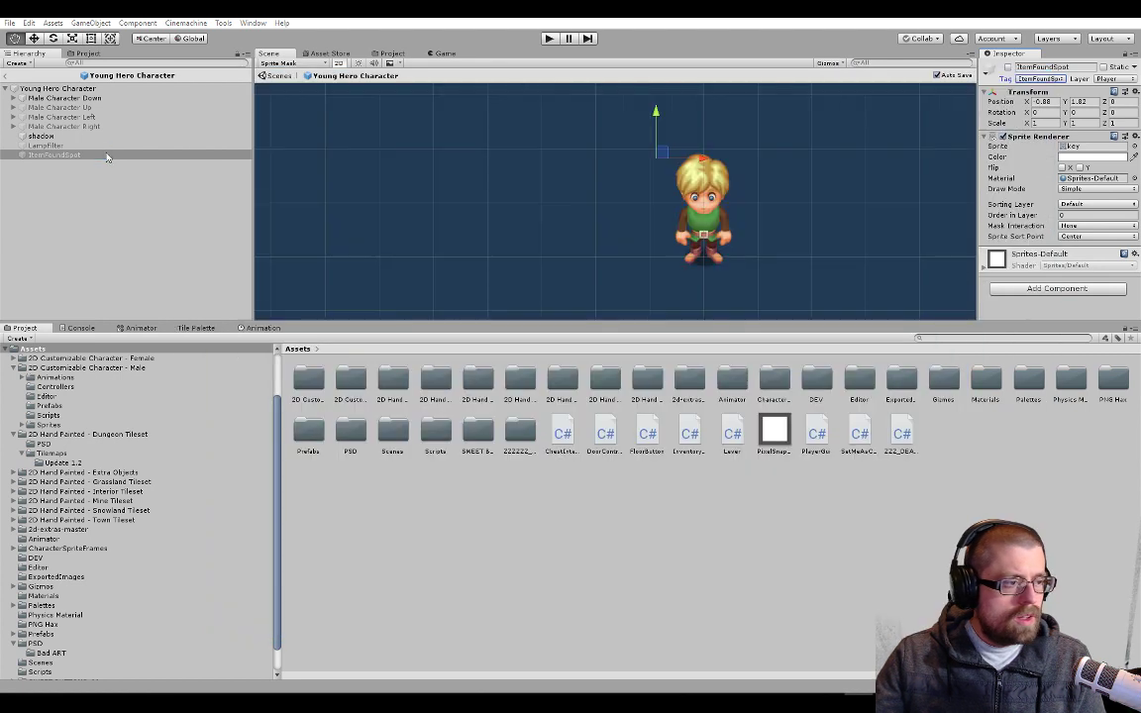
left_click(1028, 291)
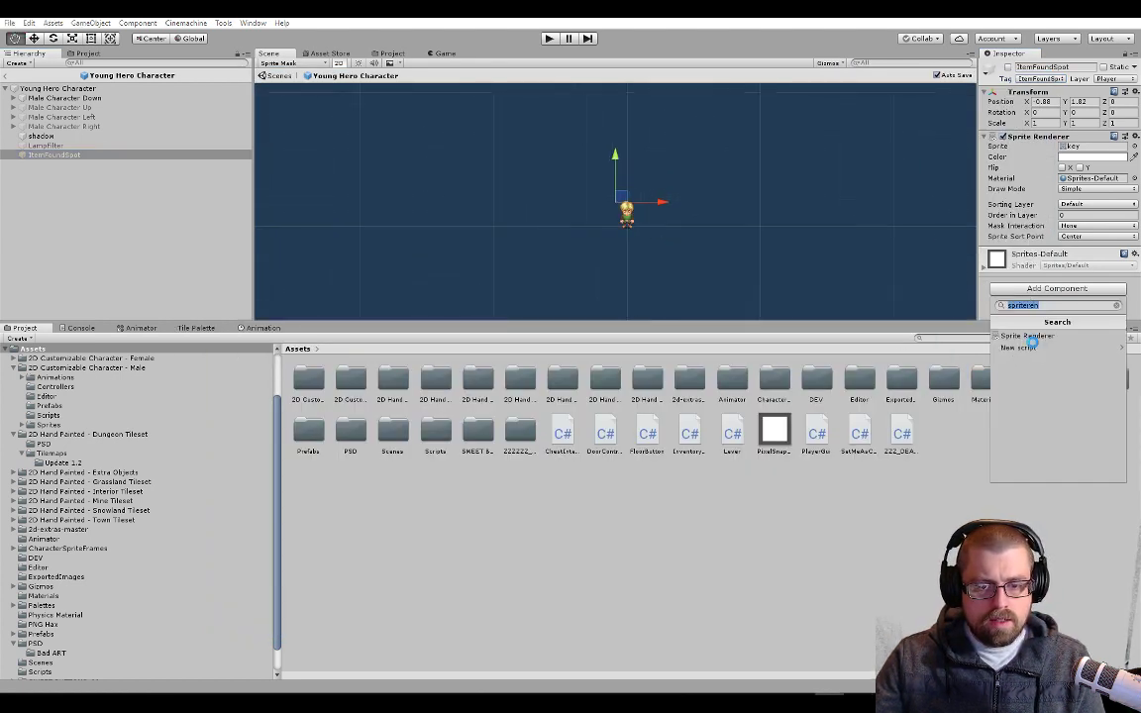
left_click(1048, 293)
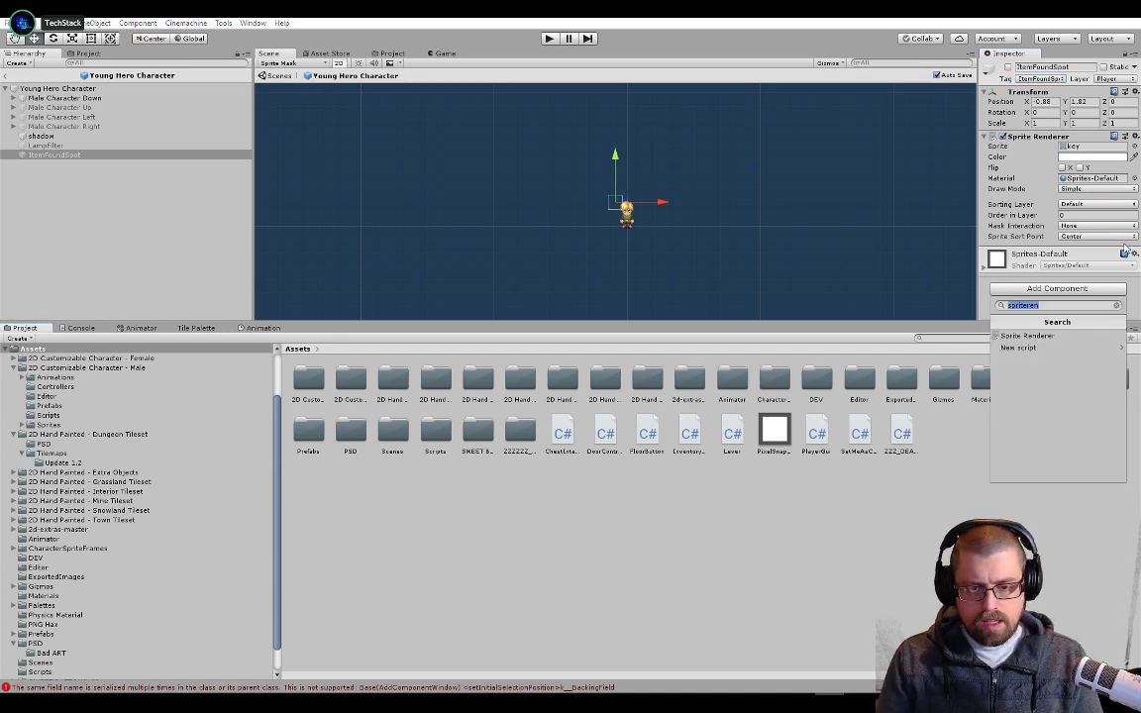
type("Deactivate")
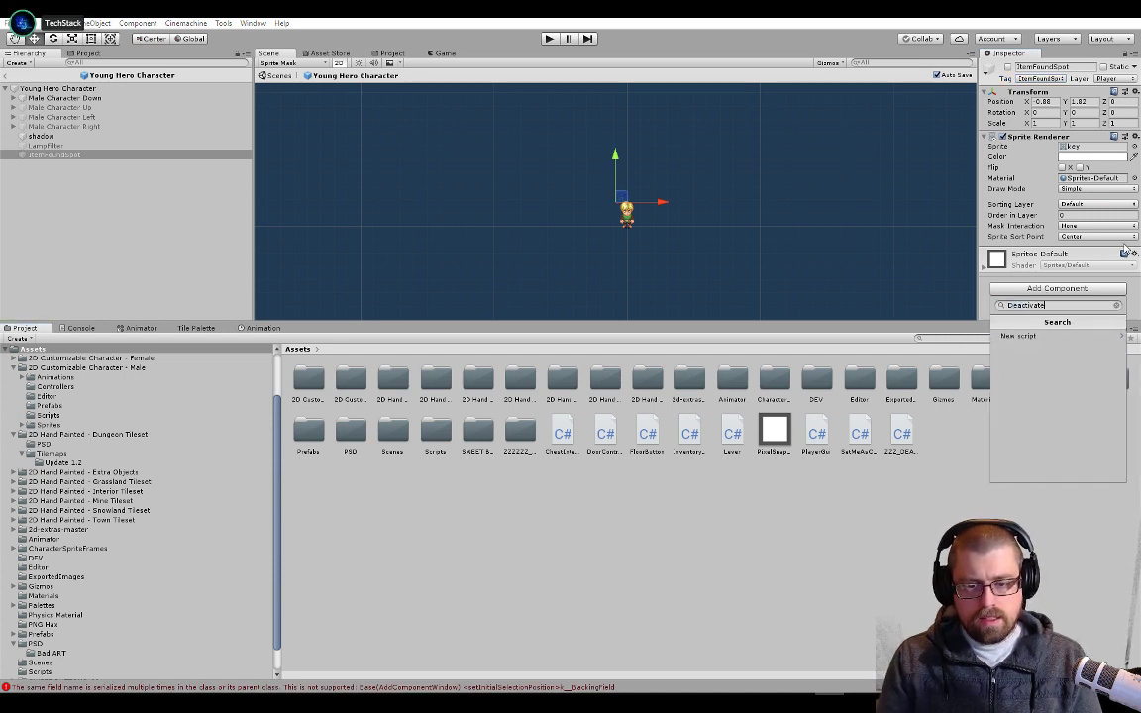
type("AfterTime")
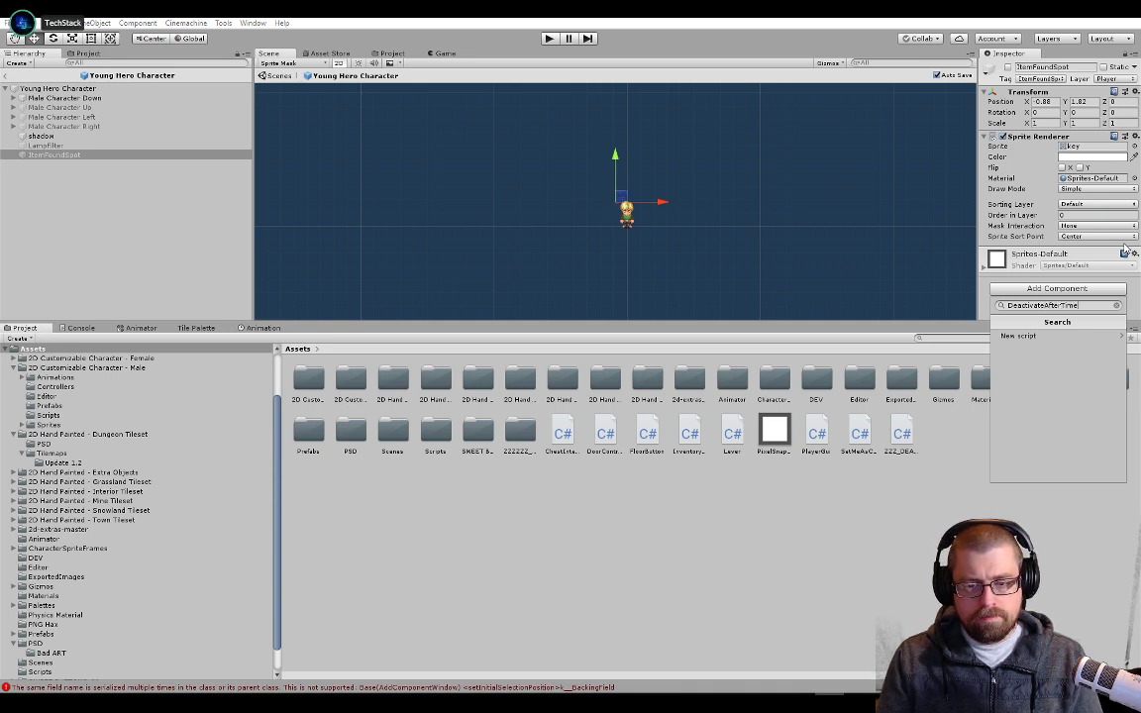
key("ctrl+a")
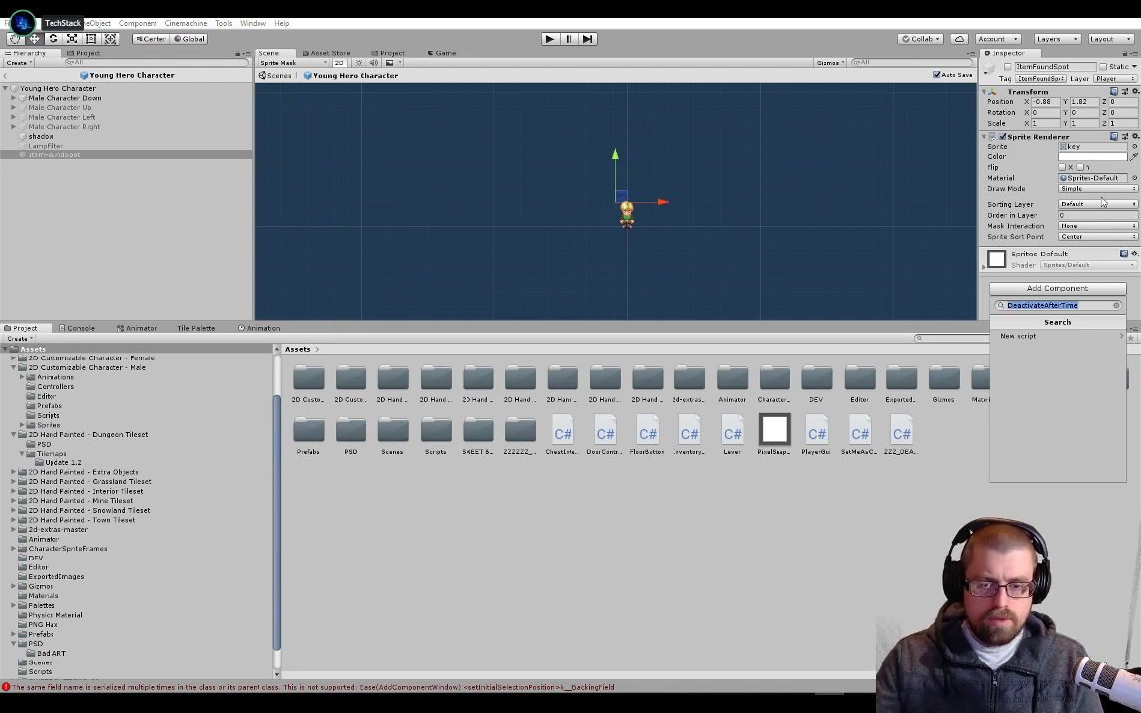
left_click(1048, 339)
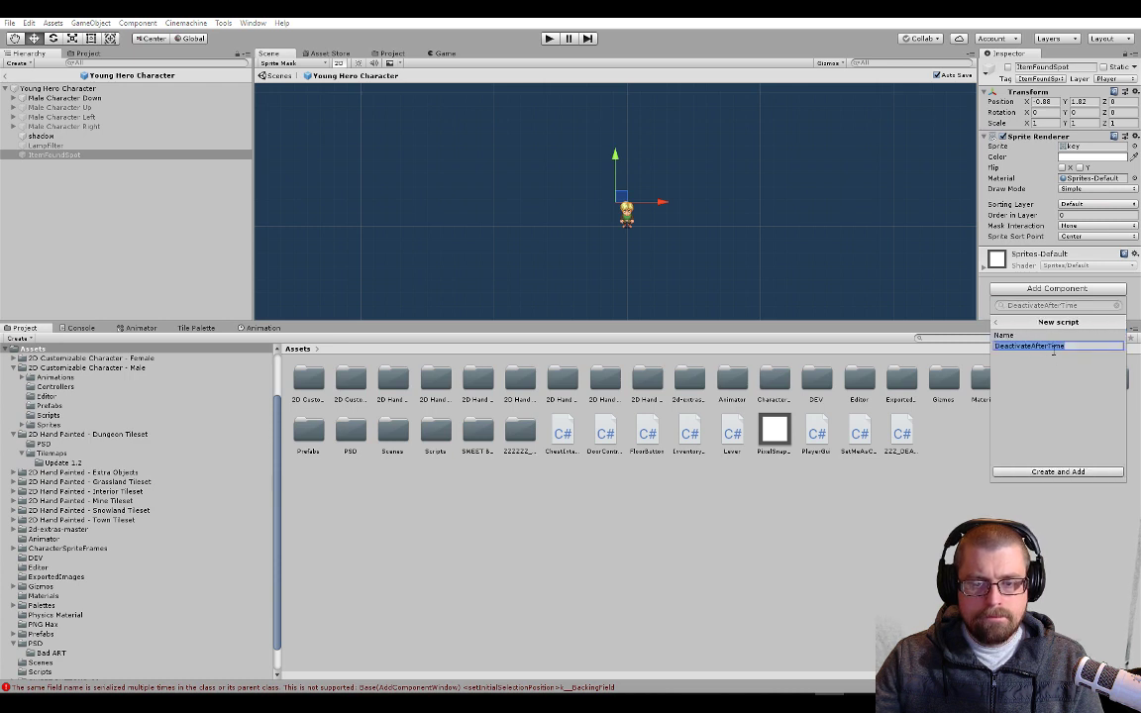
left_click(1051, 473)
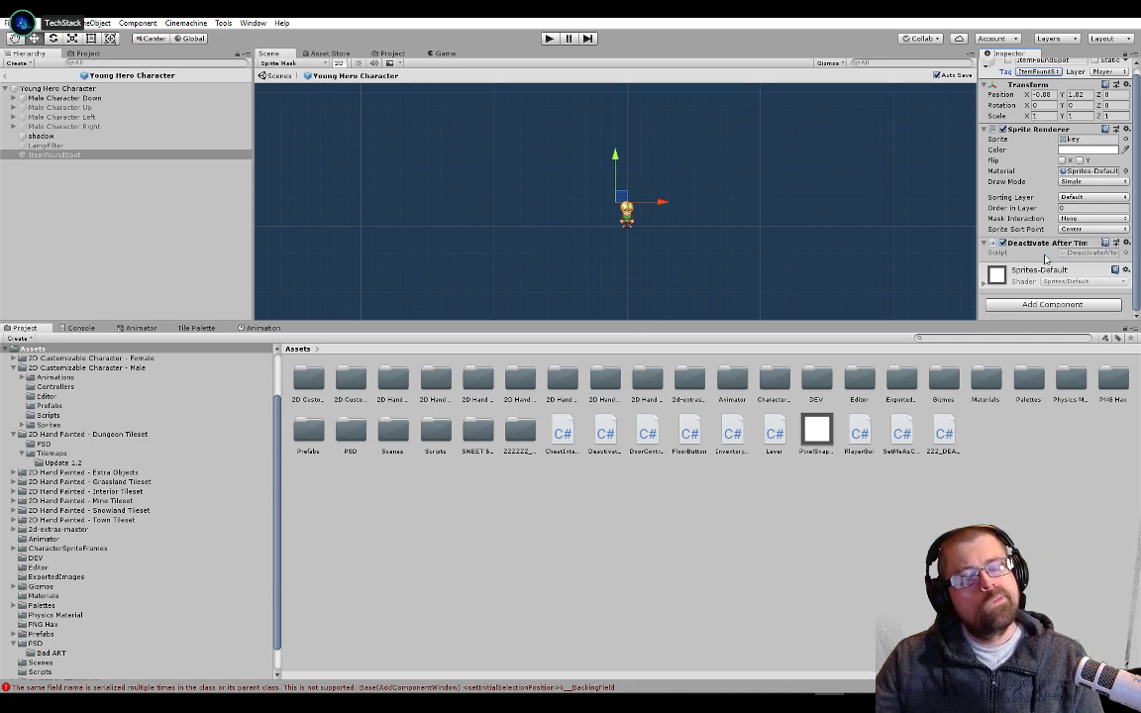
Open the DeactivateAfterTime script attached to ItemFoundSpot in Visual Studio
left_click(45, 99)
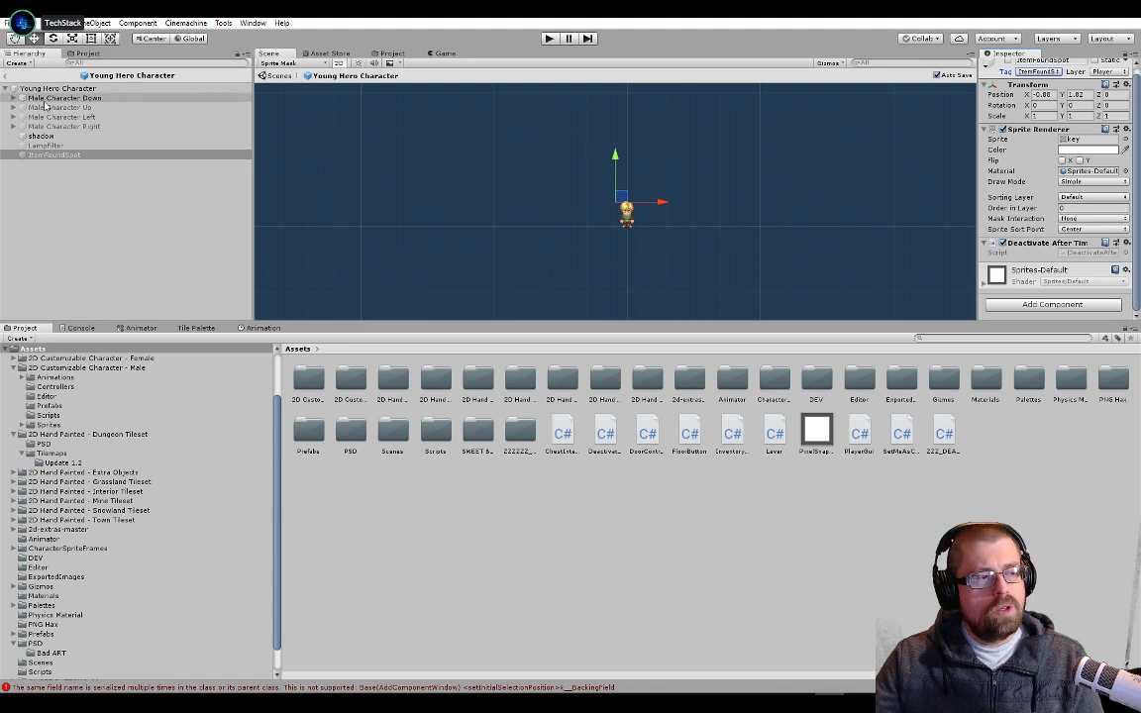
left_click(59, 154)
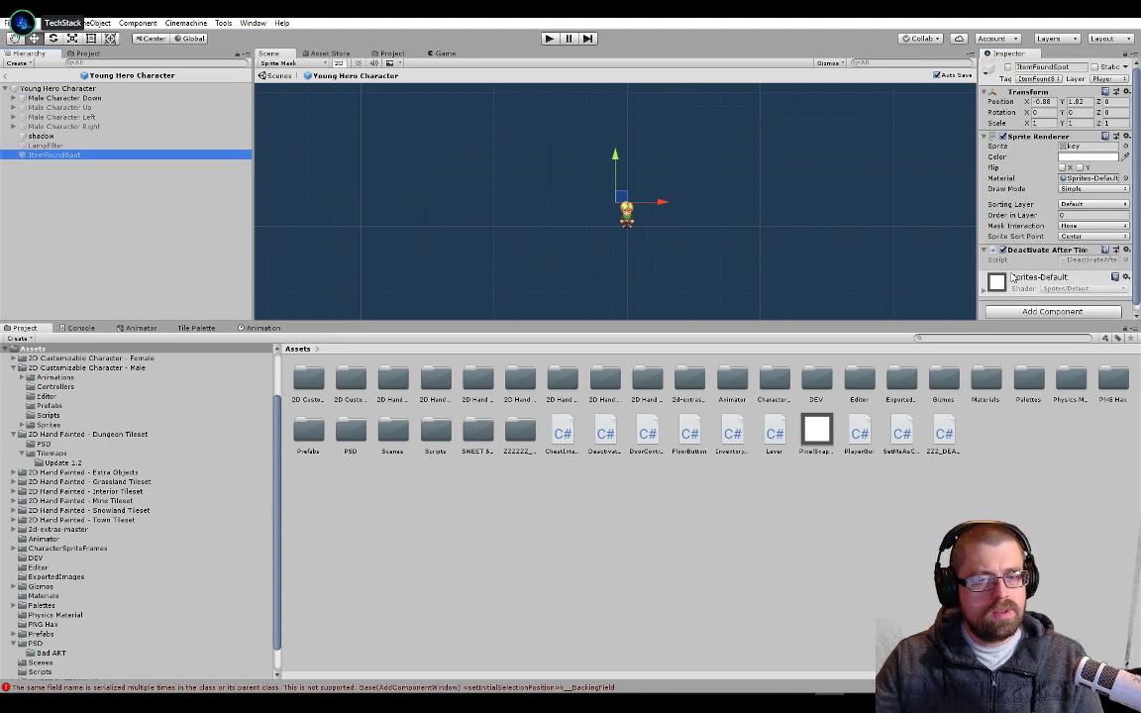
scroll(1065, 265, "down", 1)
double_click(1072, 253)
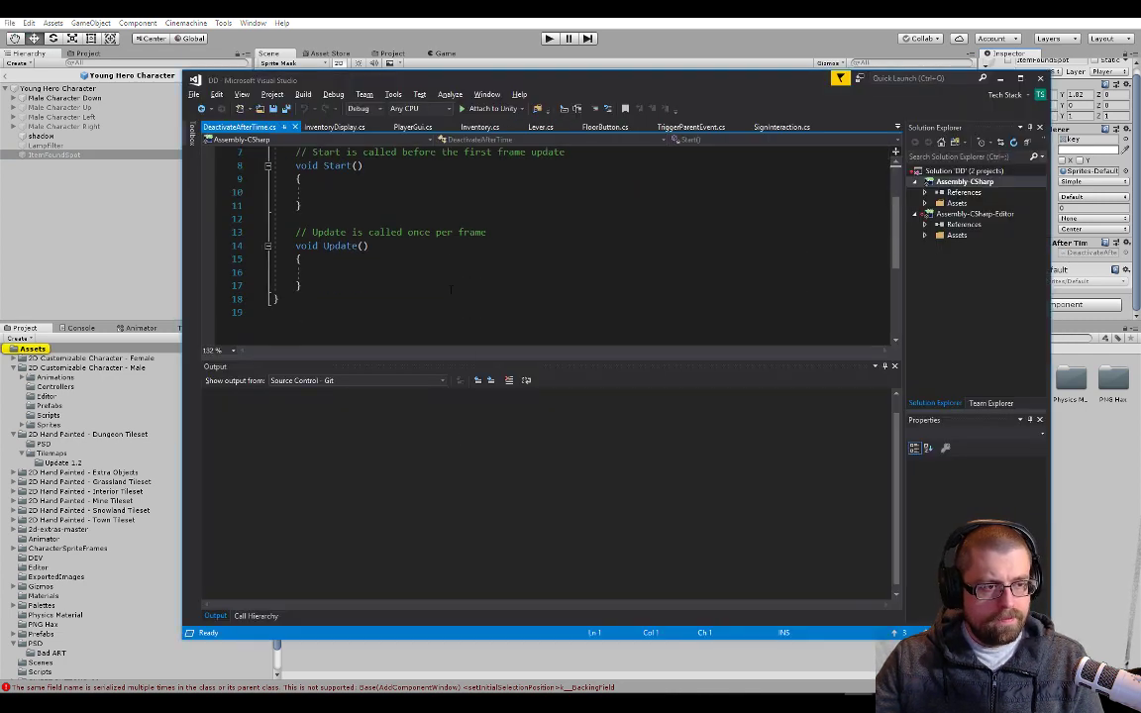
Declare a public float field named timeToLive at the start of the DeactivateAfterTime class
double_click(441, 207)
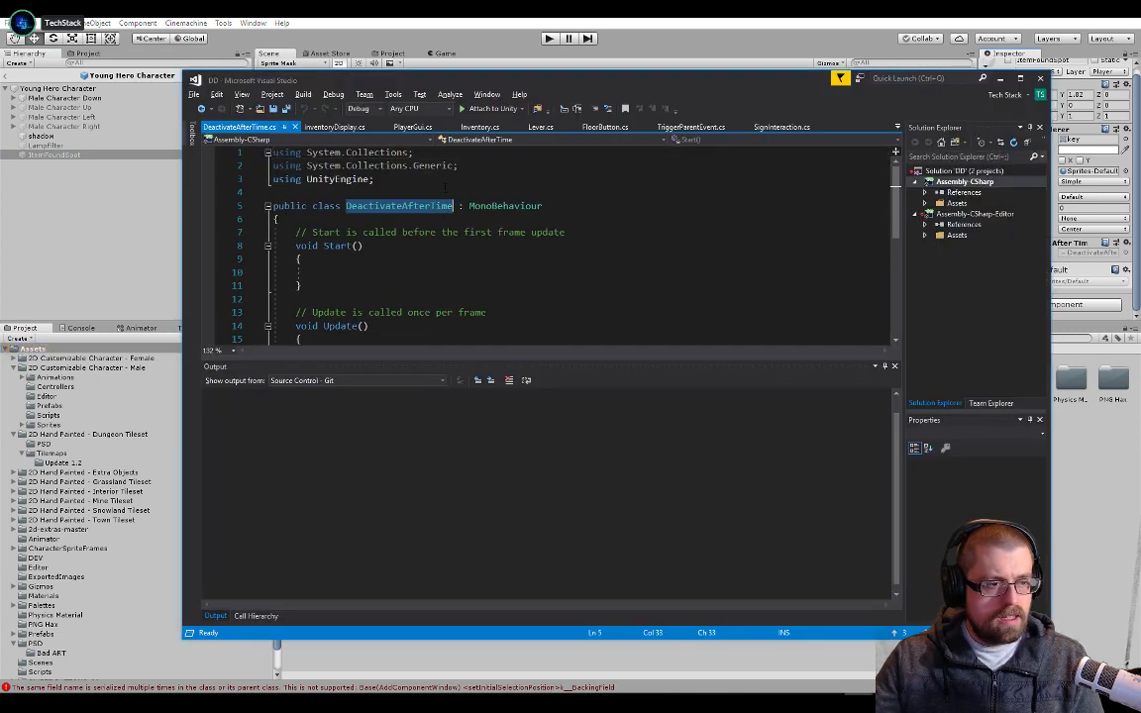
left_click(431, 193)
left_click(424, 244)
left_click(423, 220)
key("Return")
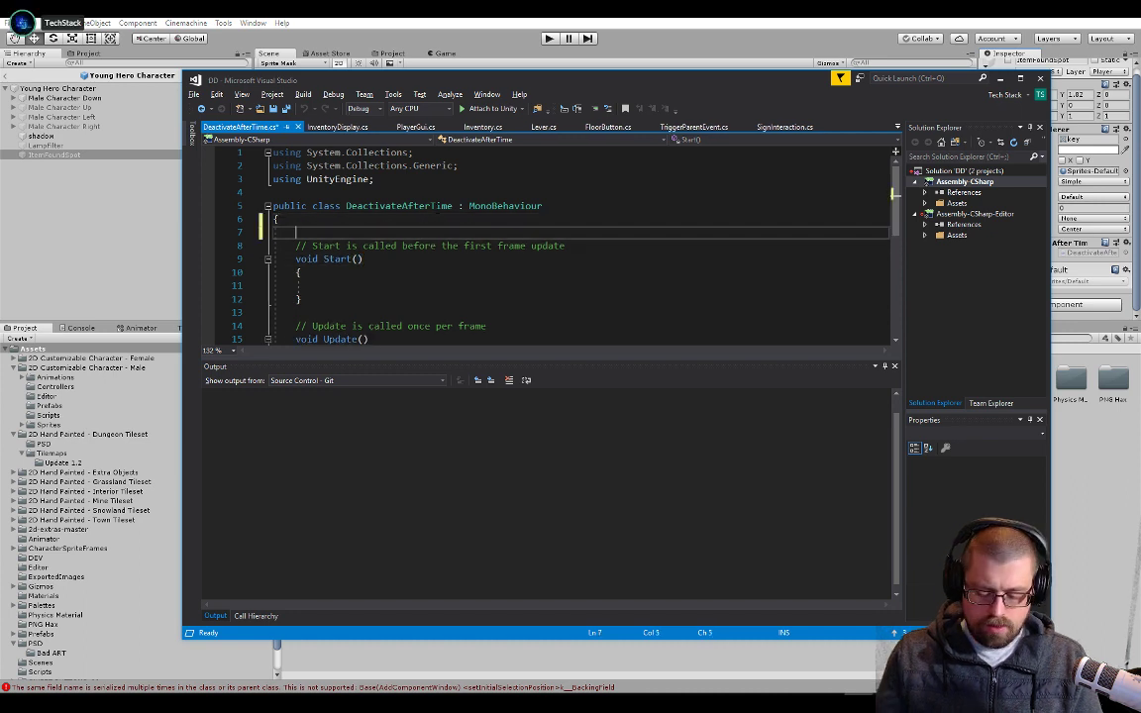
type("public time")
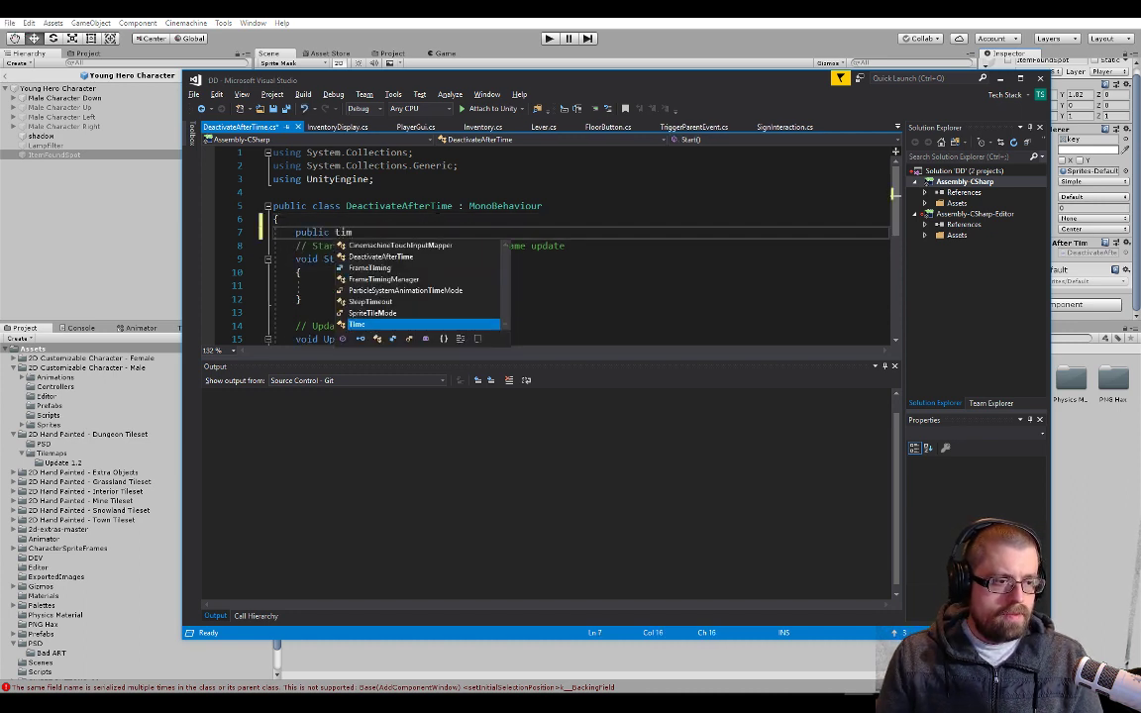
key("BackSpace")
key("BackSpace")
key("BackSpace")
key("BackSpace")
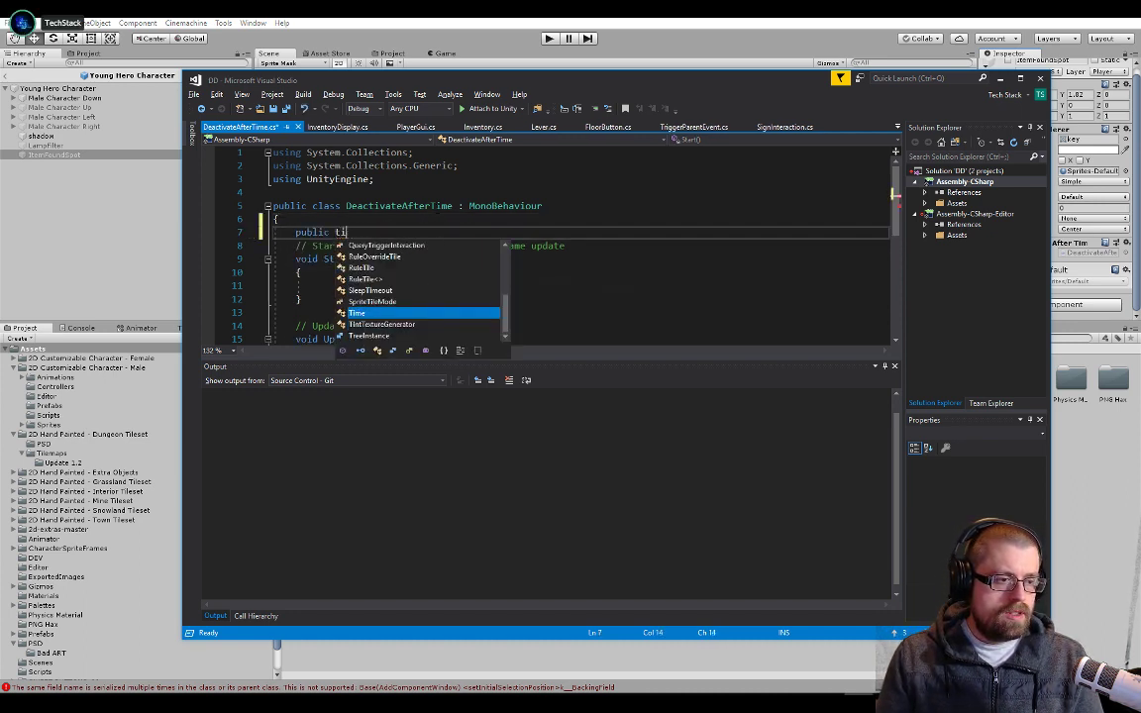
type("float")
key("BackSpace")
key("BackSpace")
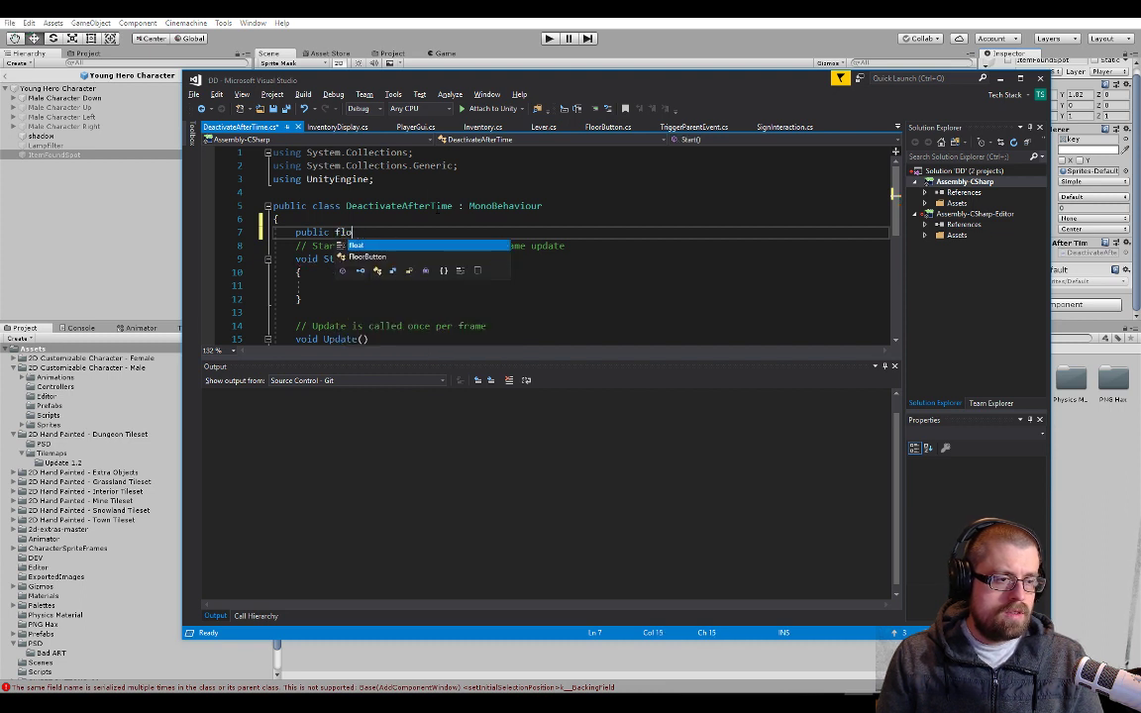
type("at timeToLive")
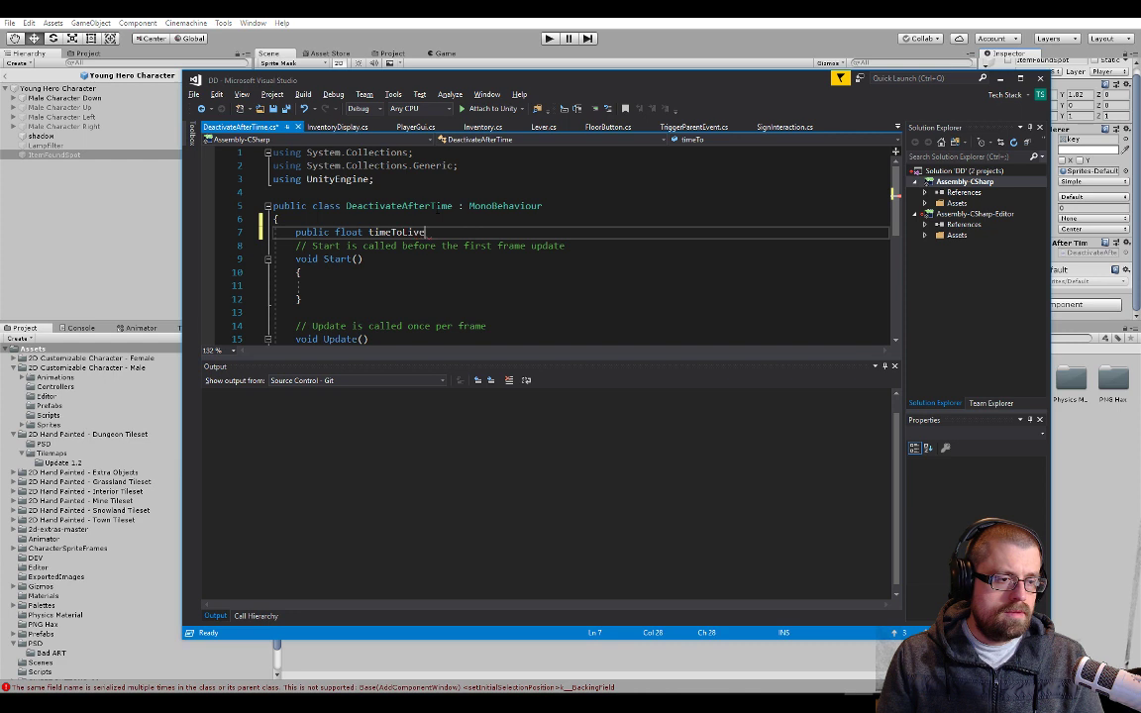
Finish the timeToLive declaration with a default value of 1000 and a semicolon, and save the script
key("Down")
key("Down")
key("Up")
key("Up")
key("Up")
key("Up")
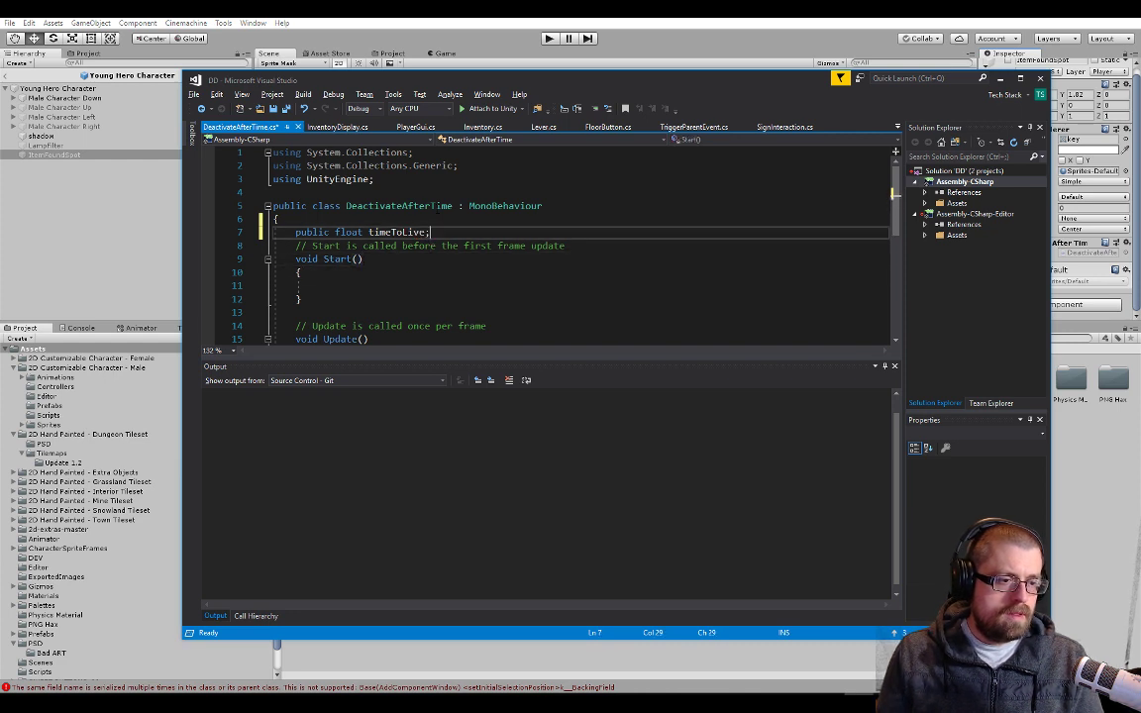
key("Down")
key("Down")
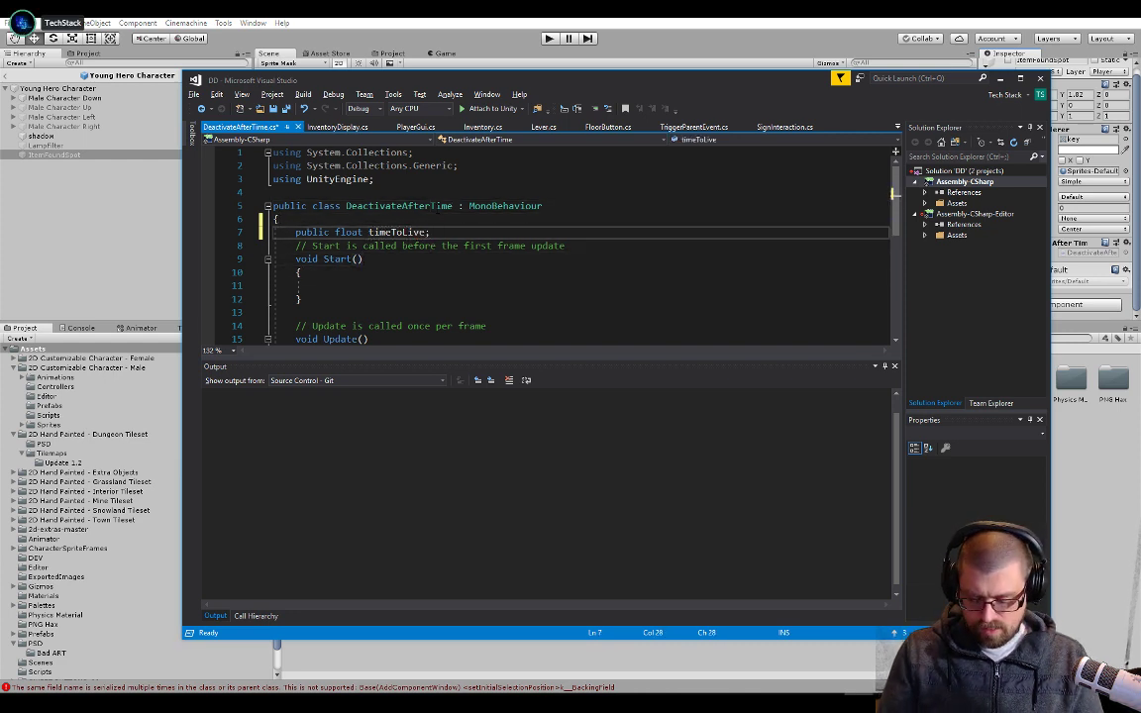
type("000")
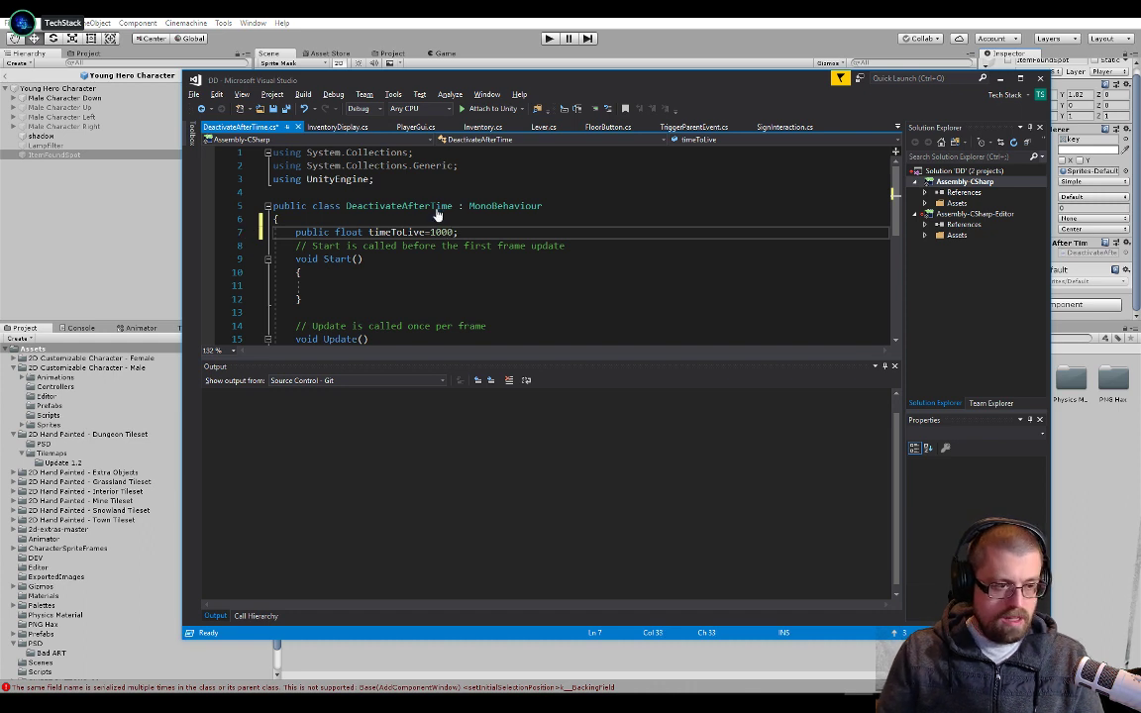
key("ctrl+s")
Add the line timeToLive = timeToLive - Time.deltaTime; to the Update method and save the script
key("Down")
key("Down")
key("Down")
key("Down")
key("Down")
key("Down")
key("Down")
key("Down")
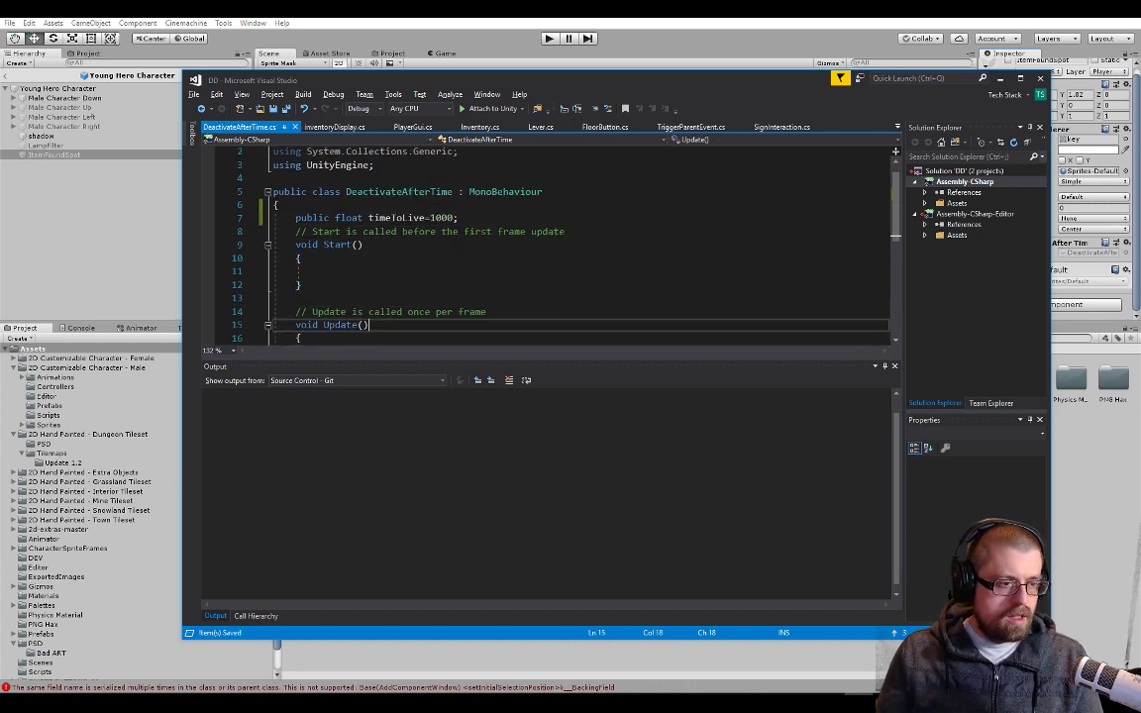
key("Down")
key("Down")
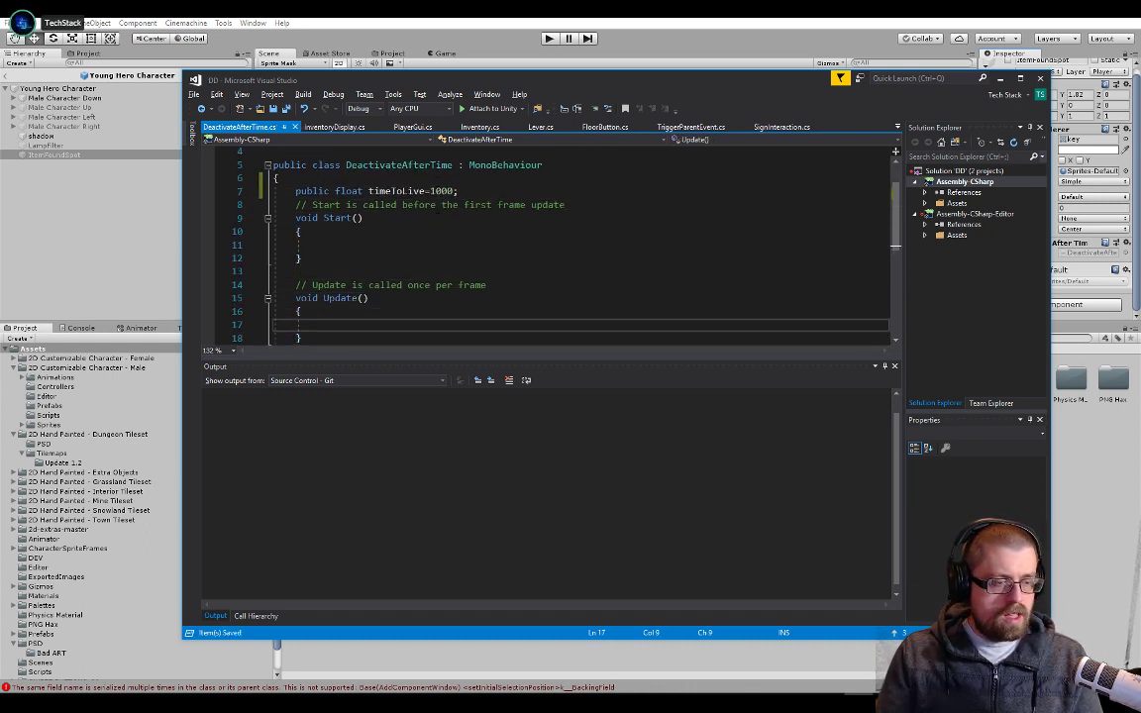
type("timeto ")
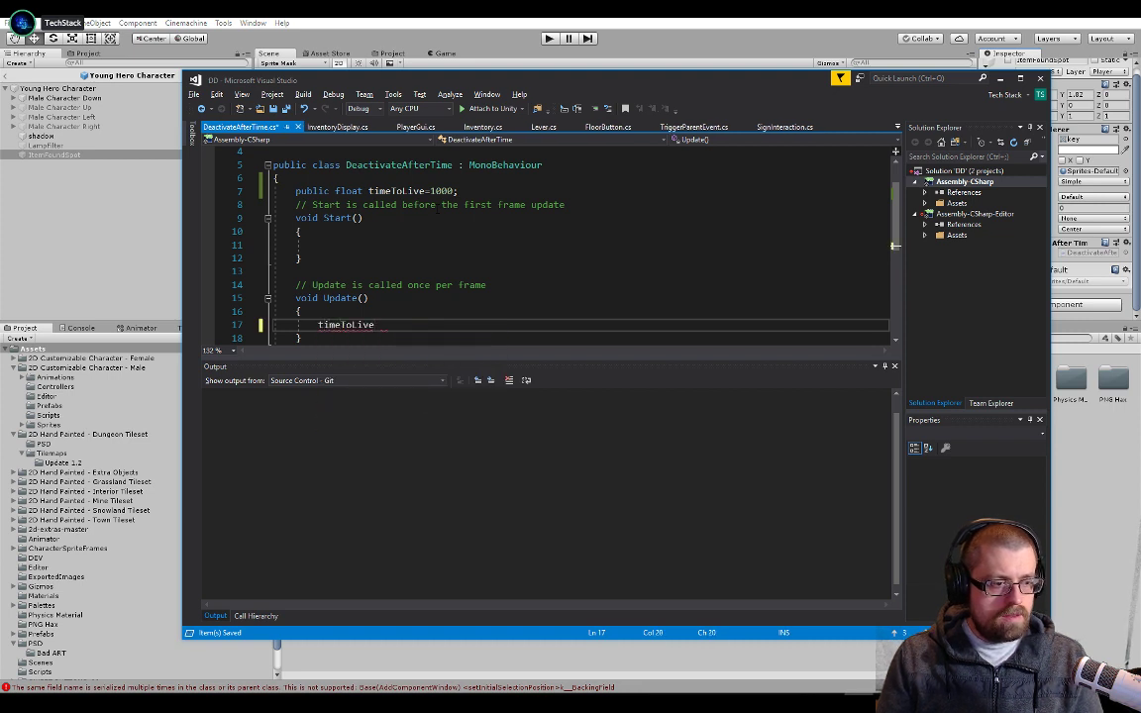
type("= timeToLive\\")
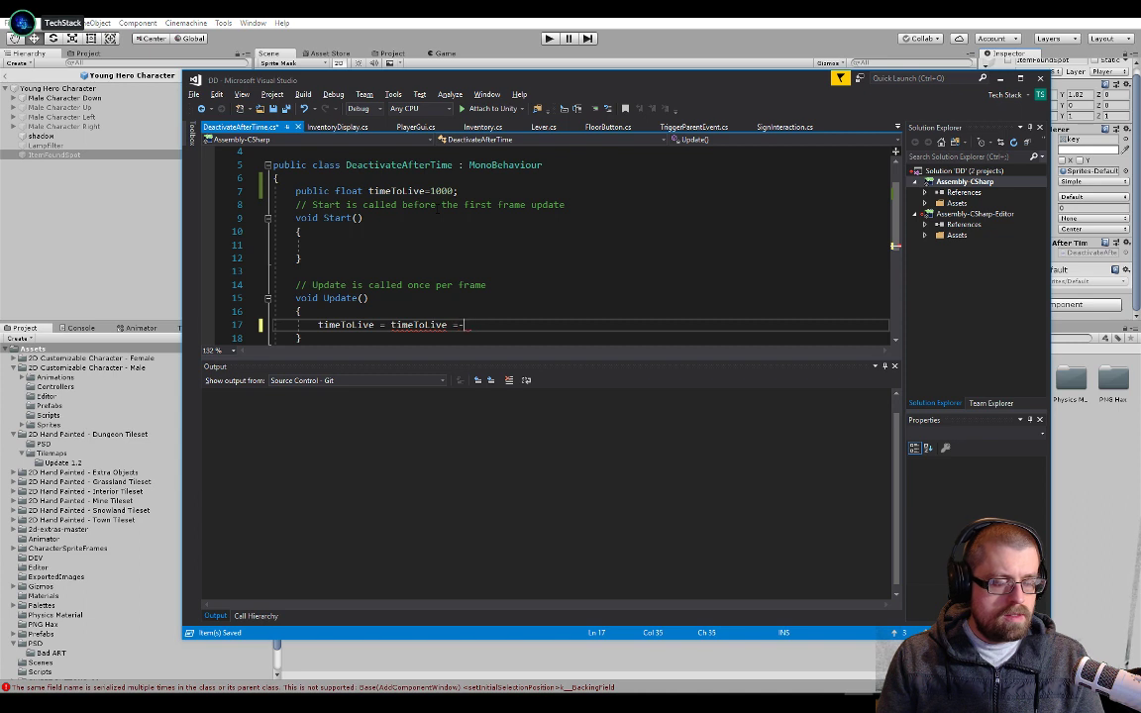
type("Time.delt")
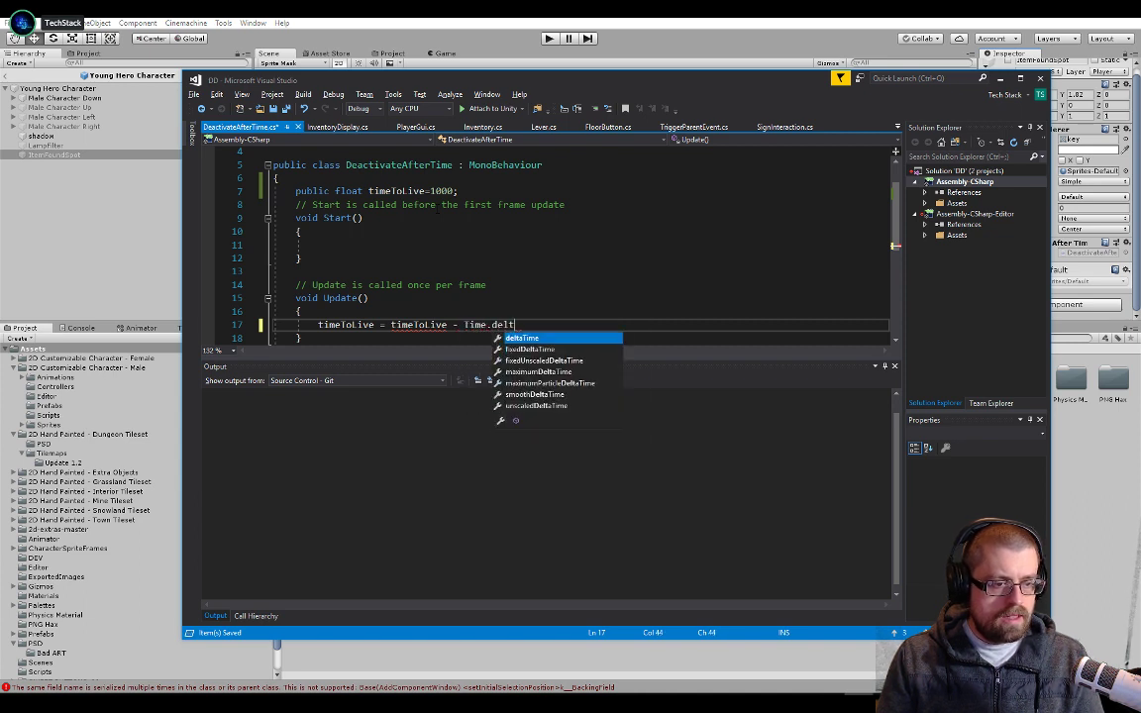
key("Tab")
type(";")
scroll(437, 208, "down", 1)
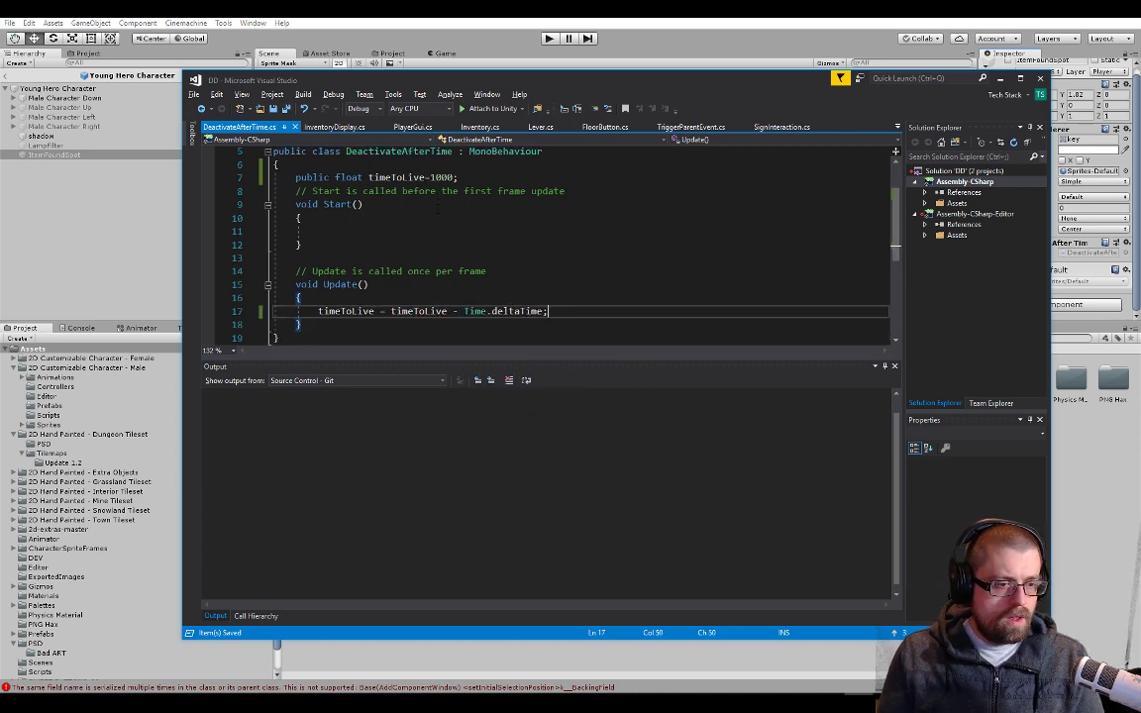
Below the countdown line in Update, add an if statement with the condition timeToLive <0 and an empty braced body
key("Return")
key("Return")
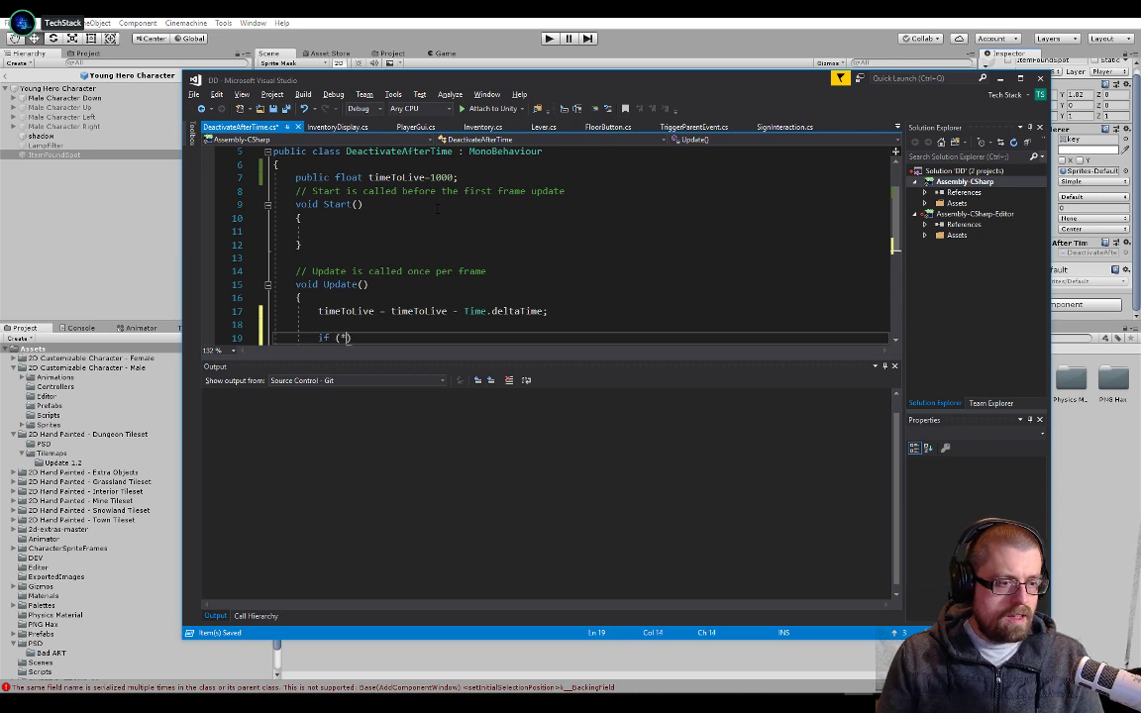
type("if (time")
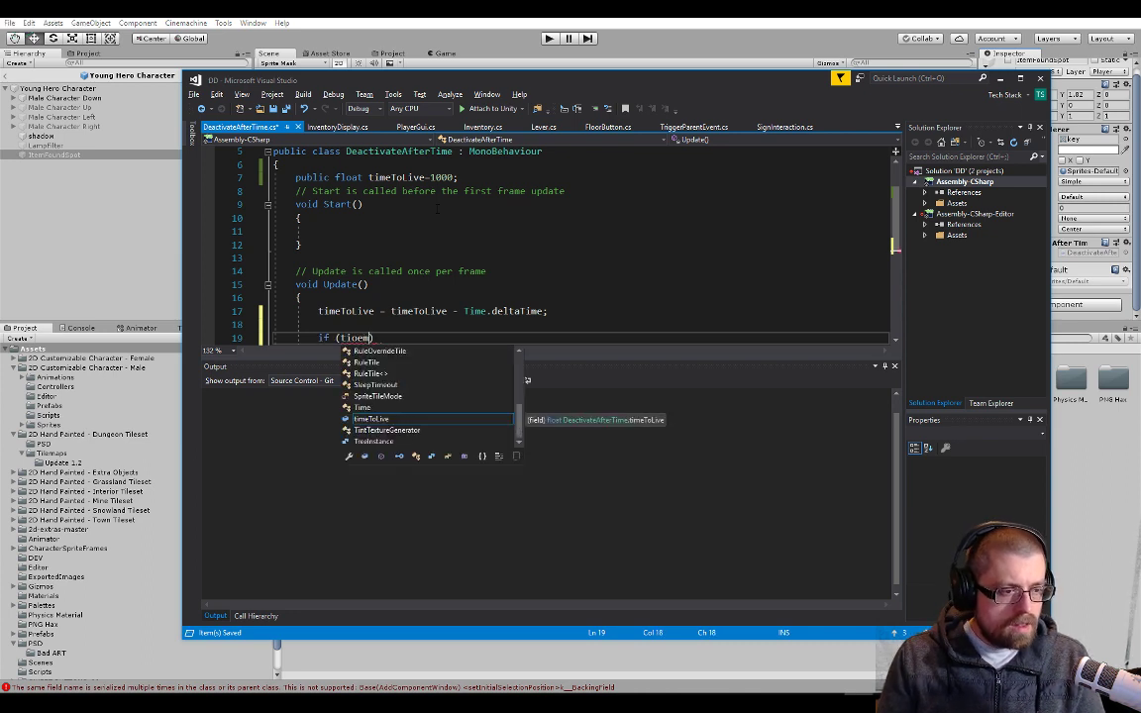
key("BackSpace")
key("BackSpace")
type("me")
key("Tab")
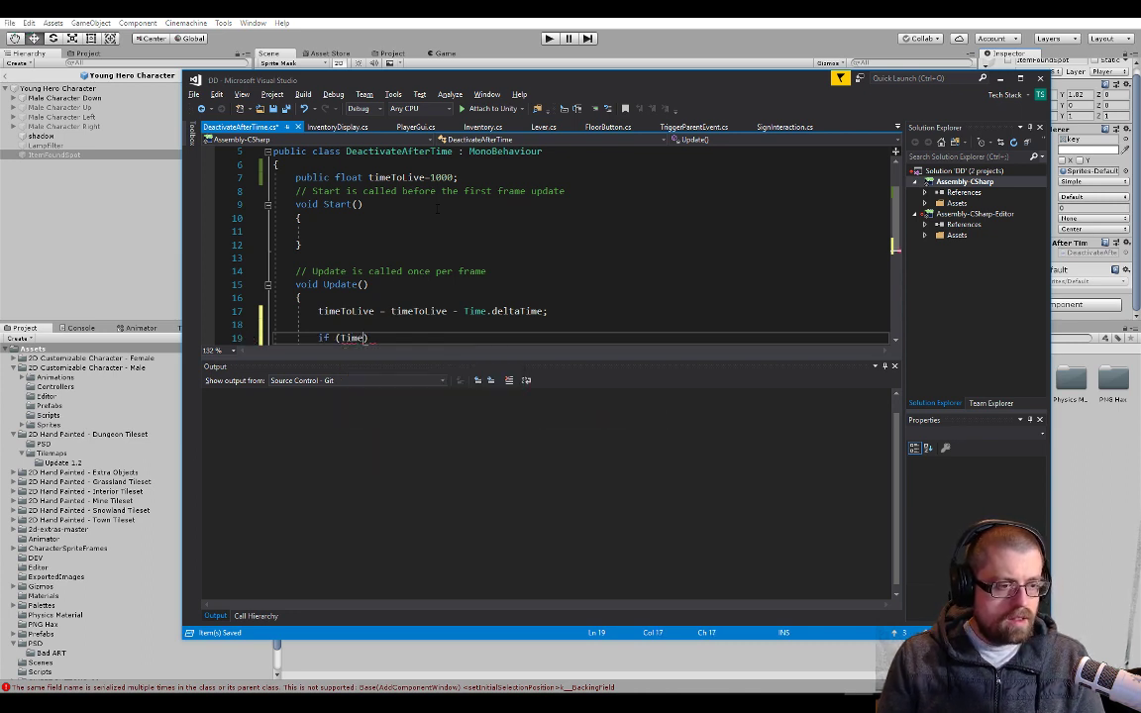
type("to")
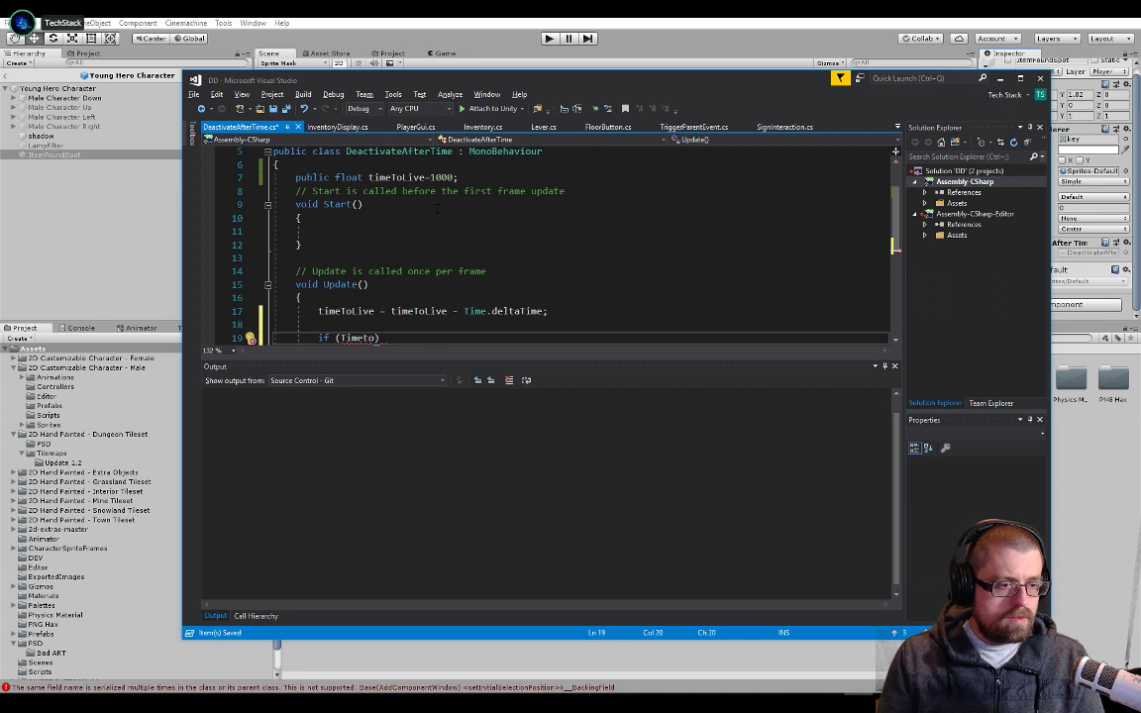
type("live")
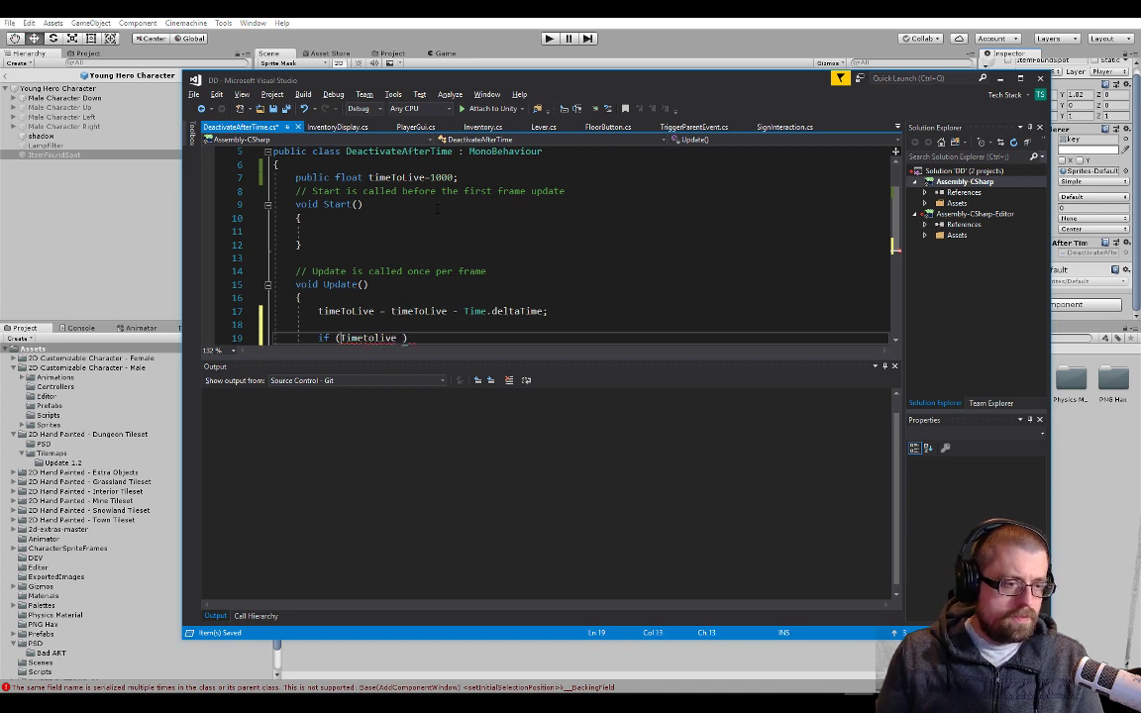
key("Delete")
type("t")
key("ctrl+Right")
key("Left")
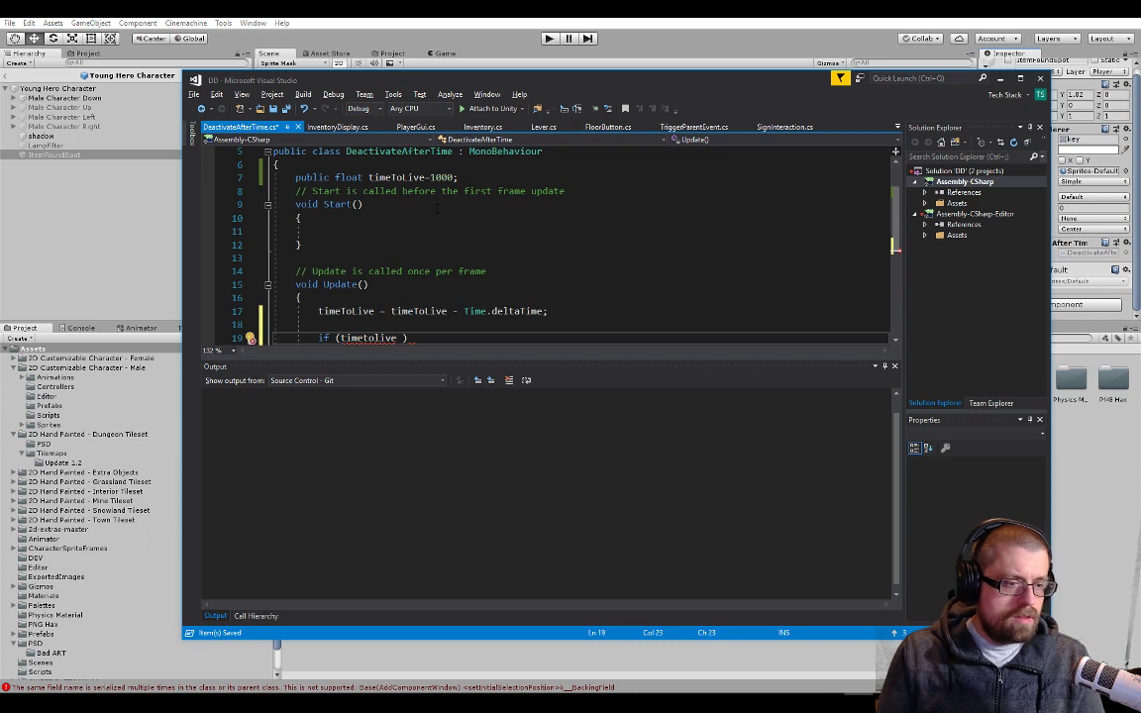
key("ctrl+shift+Left")
type("timeToLive")
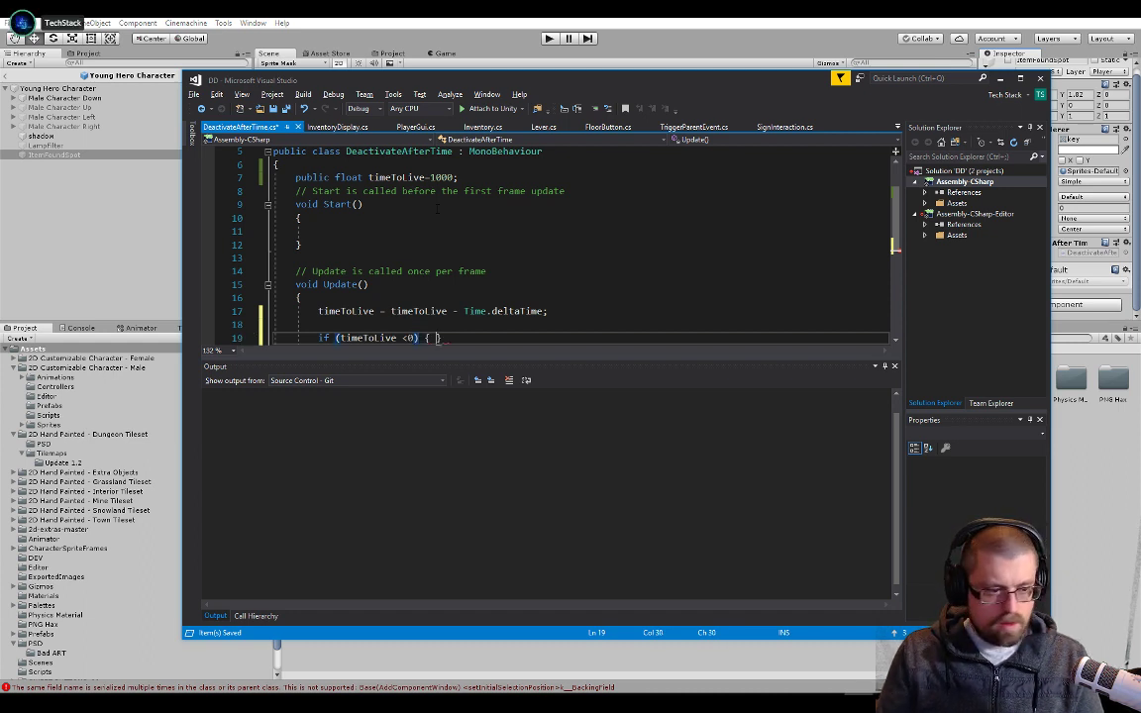
key("Return")
type("{")
key("Return")
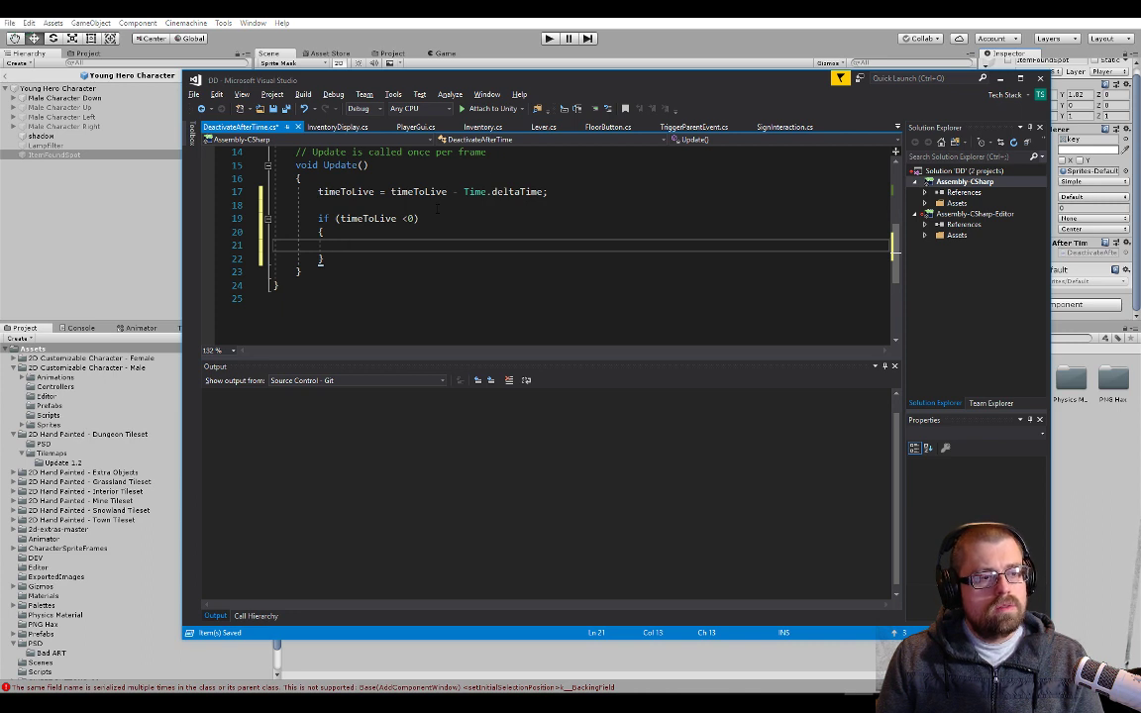
Inside the if (timeToLive <0) body, add transform.gameObject.SetActive(false); and save the DeactivateAfterTime script
type("transform.")
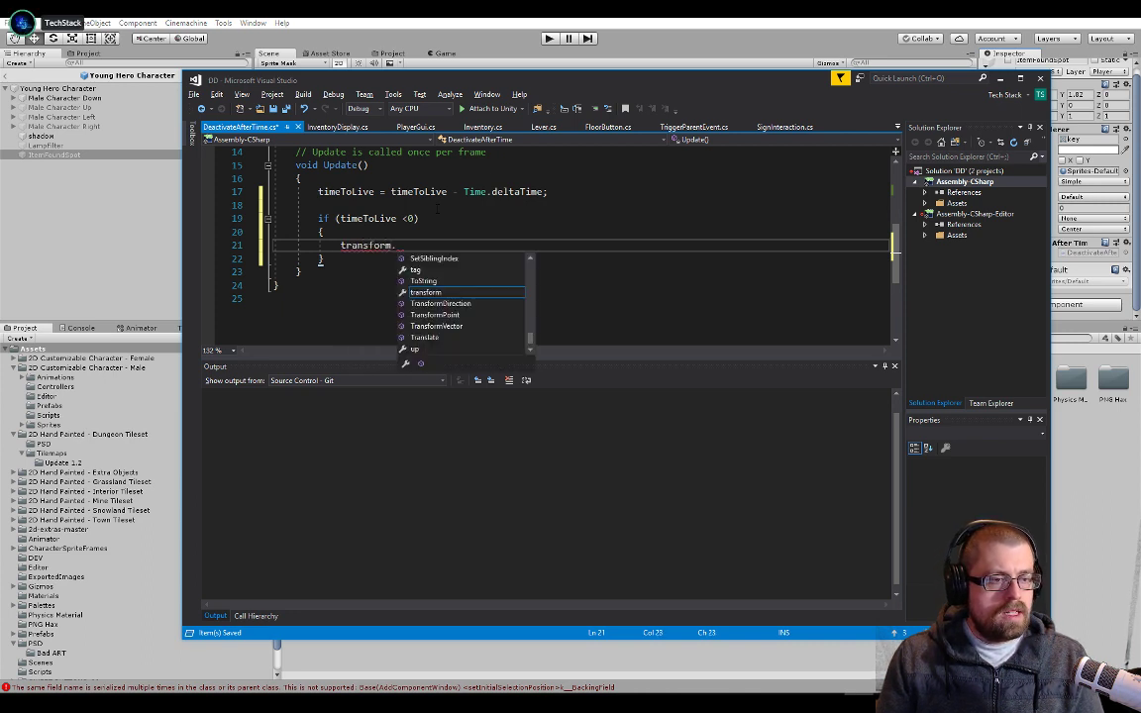
type("set")
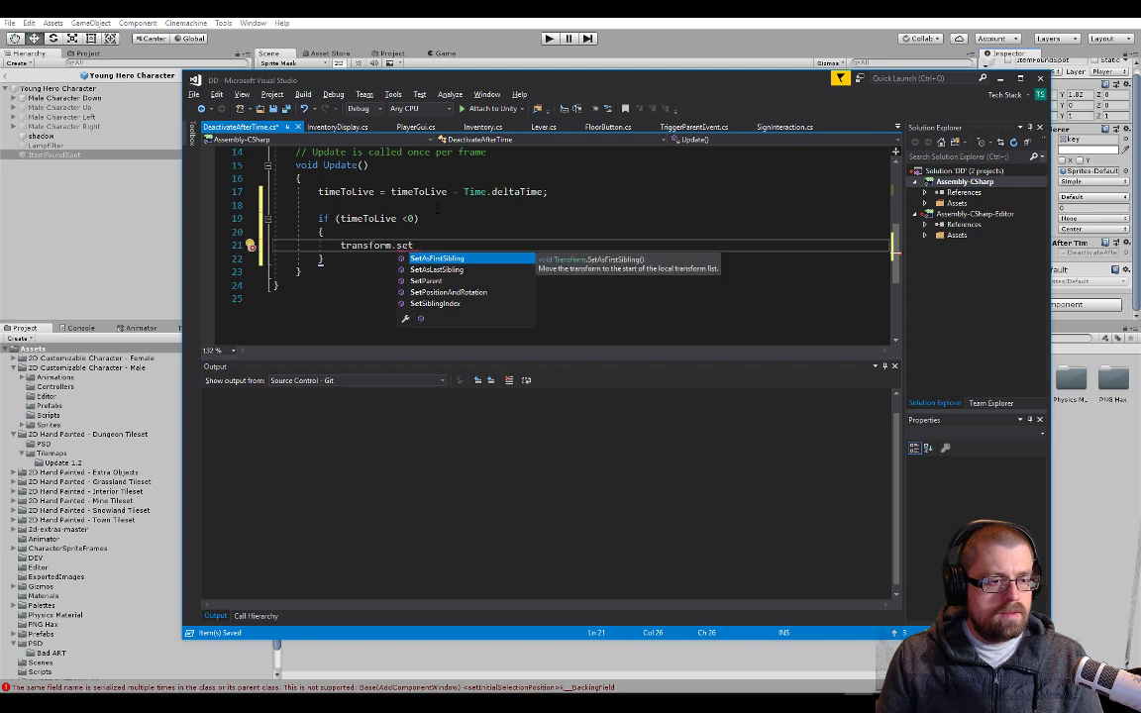
type("ac")
key("BackSpace")
key("BackSpace")
key("BackSpace")
key("BackSpace")
key("BackSpace")
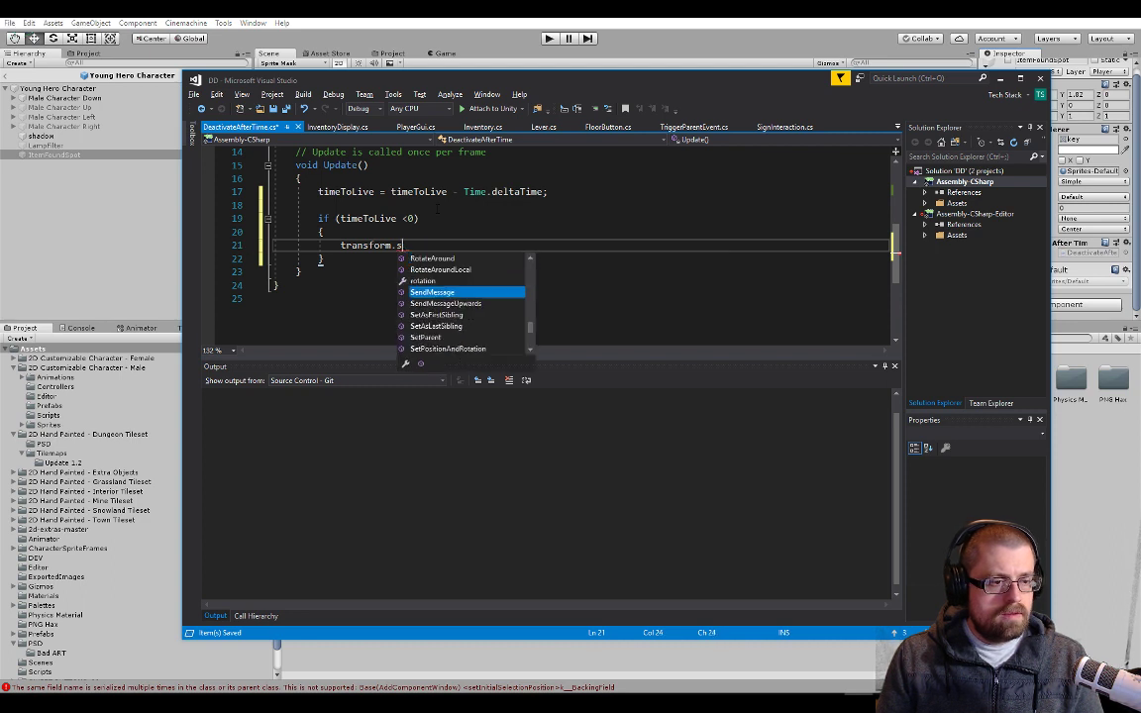
type("gameObject.set")
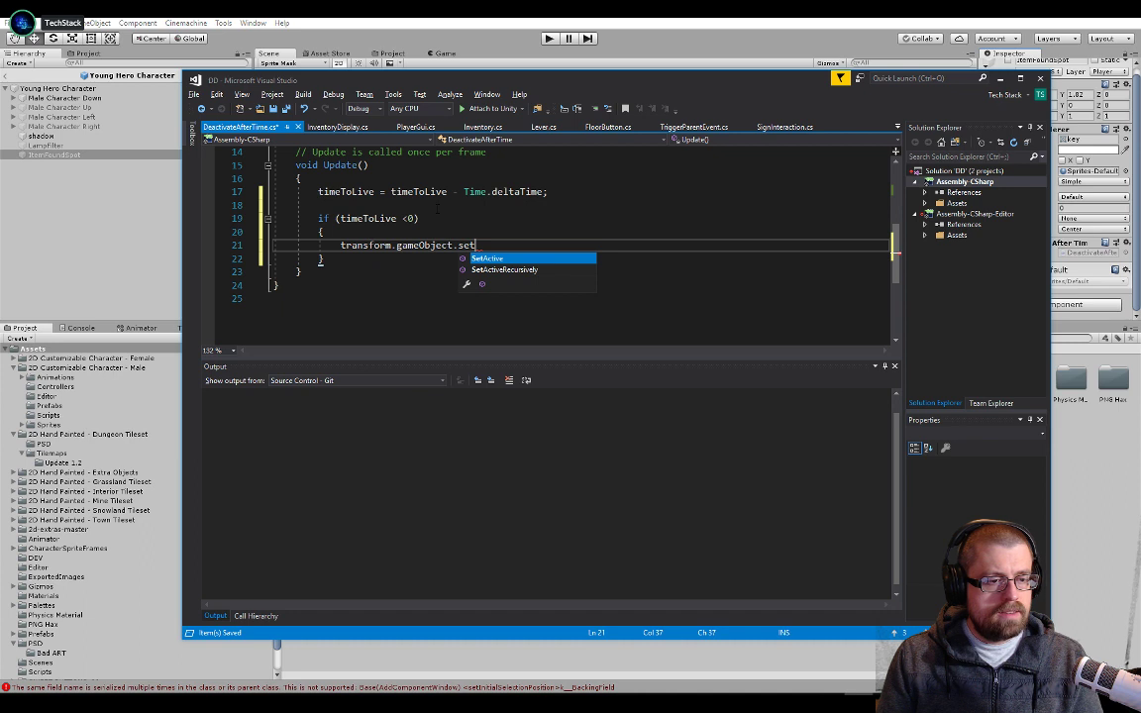
key("Tab")
type("(false")
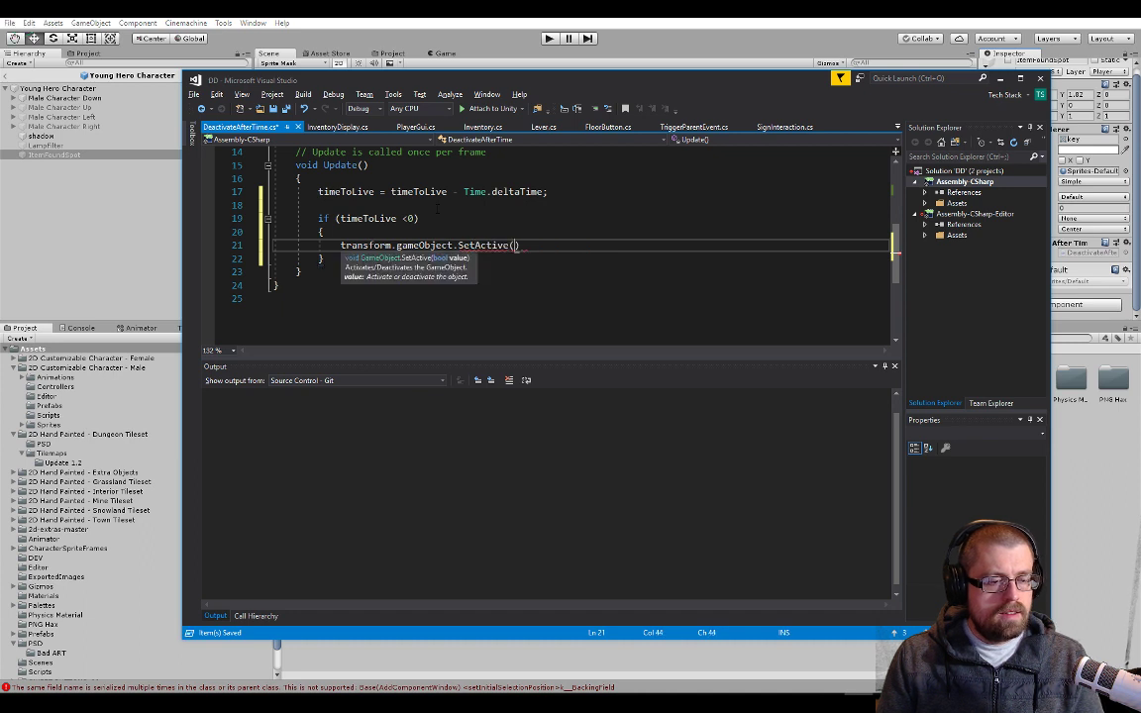
type(")")
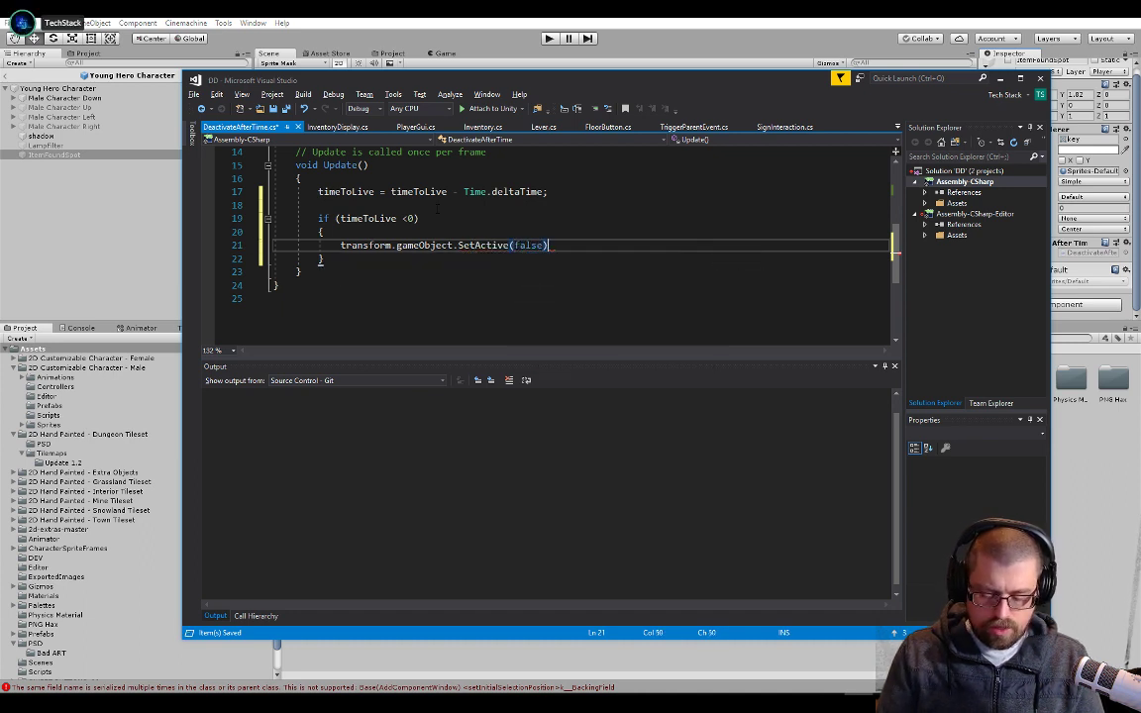
key("Up")
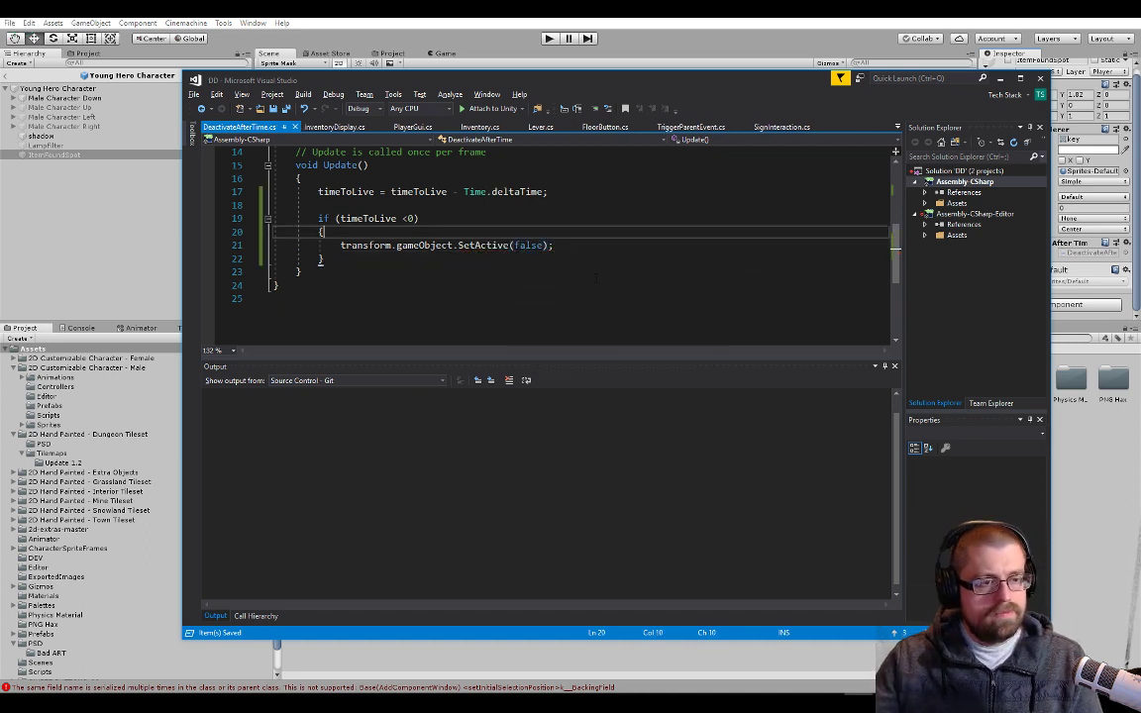
Switch to Unity and leave the Young Hero Character prefab to return to the Overworld scene
scroll(594, 275, "up", 4)
left_click(151, 208)
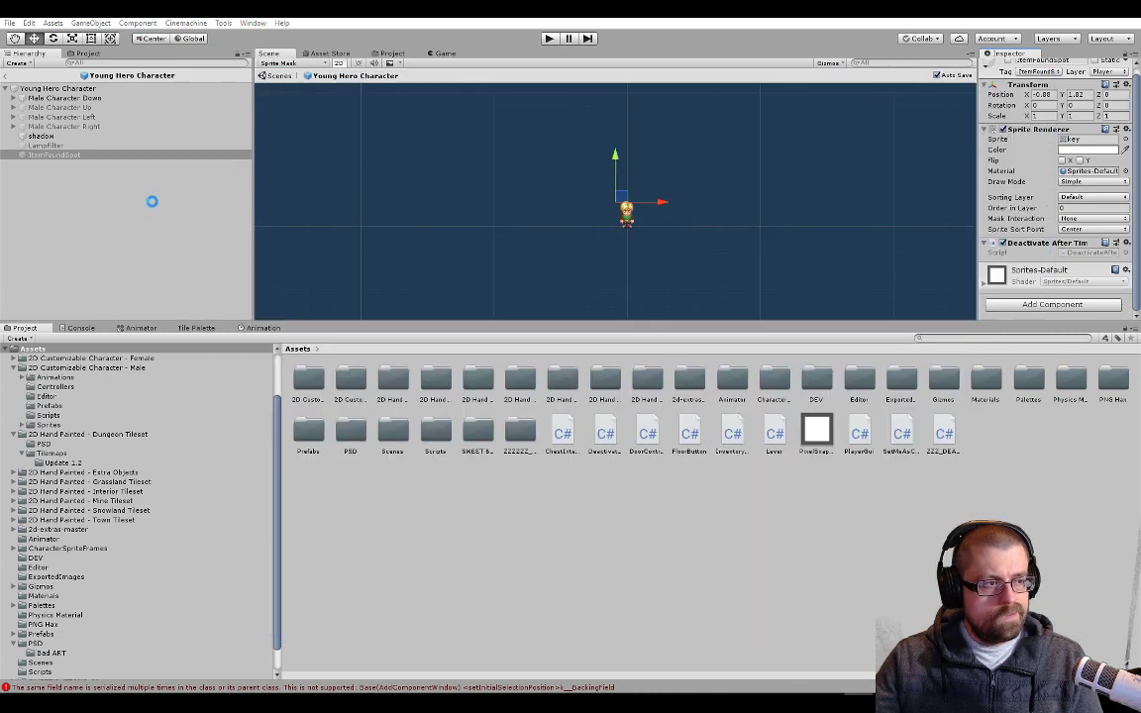
left_click(7, 76)
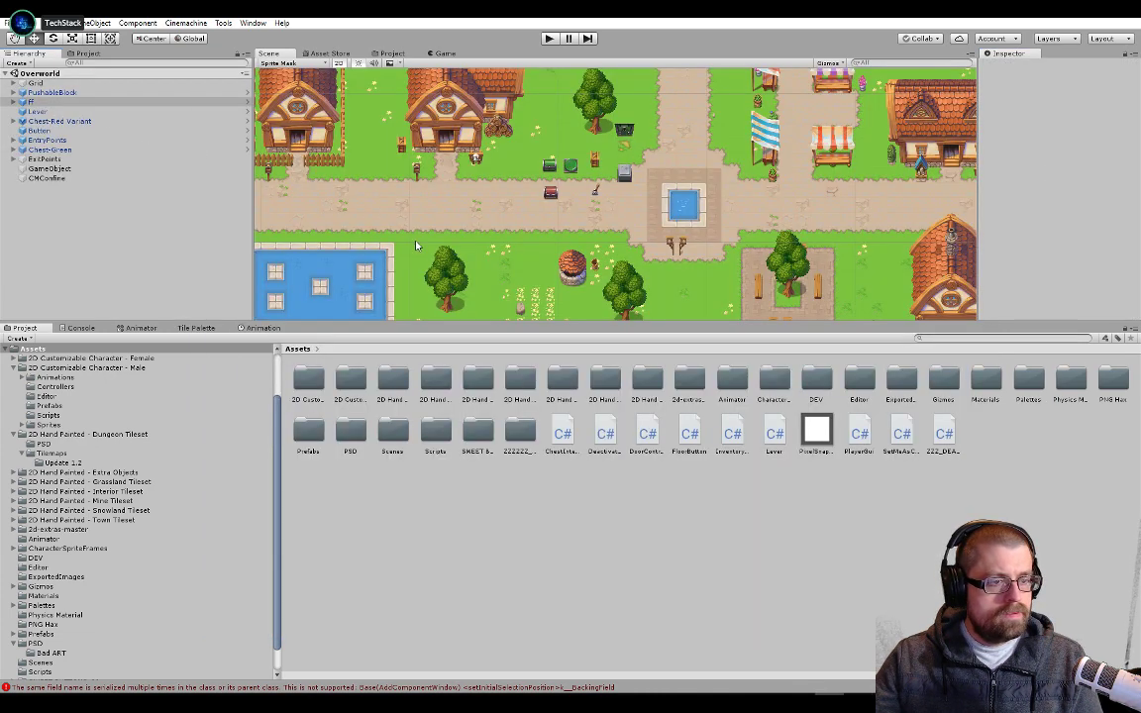
Switch to Visual Studio and look up the DisplayItem method in InventoryDisplay.cs
key("alt+Tab")
left_click(335, 127)
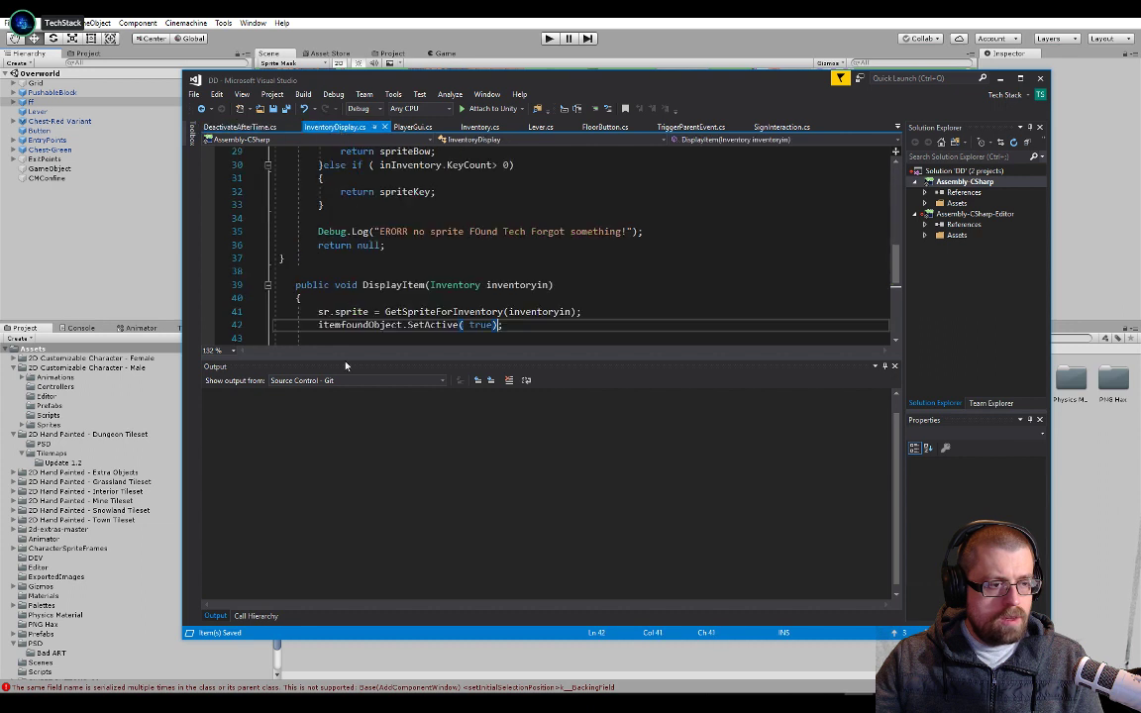
scroll(310, 325, "down", 2)
double_click(419, 204)
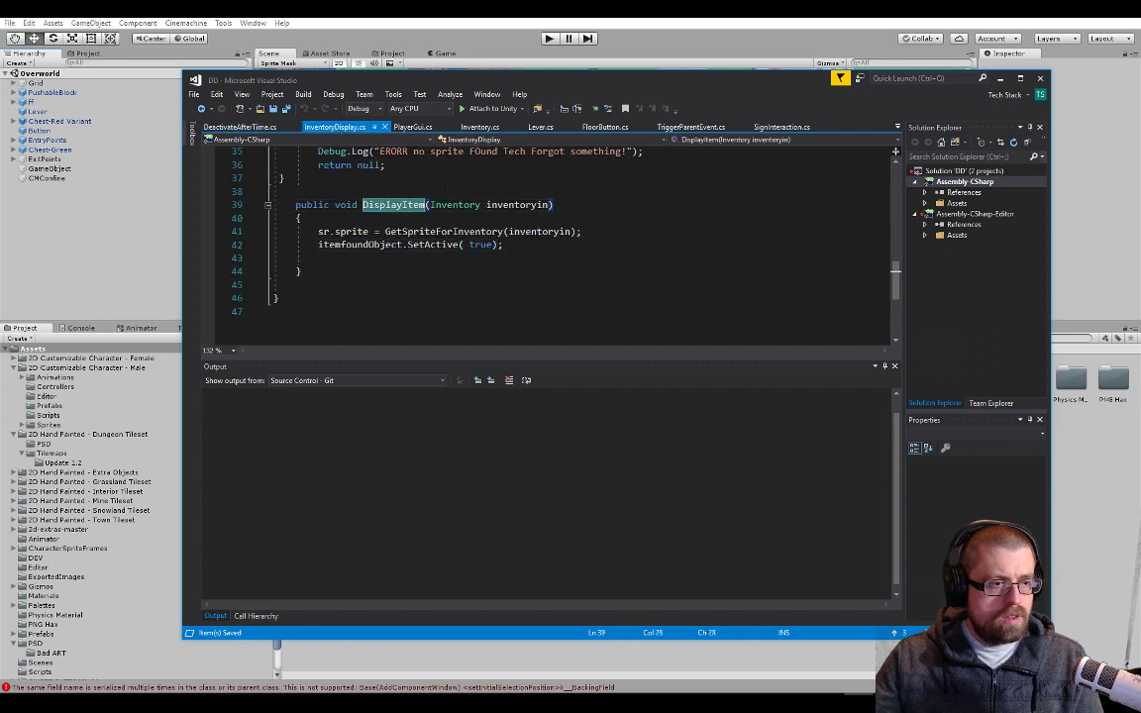
Open ChestInteraction.cs at its SetOpen method and maximize the Visual Studio window
left_click(898, 131)
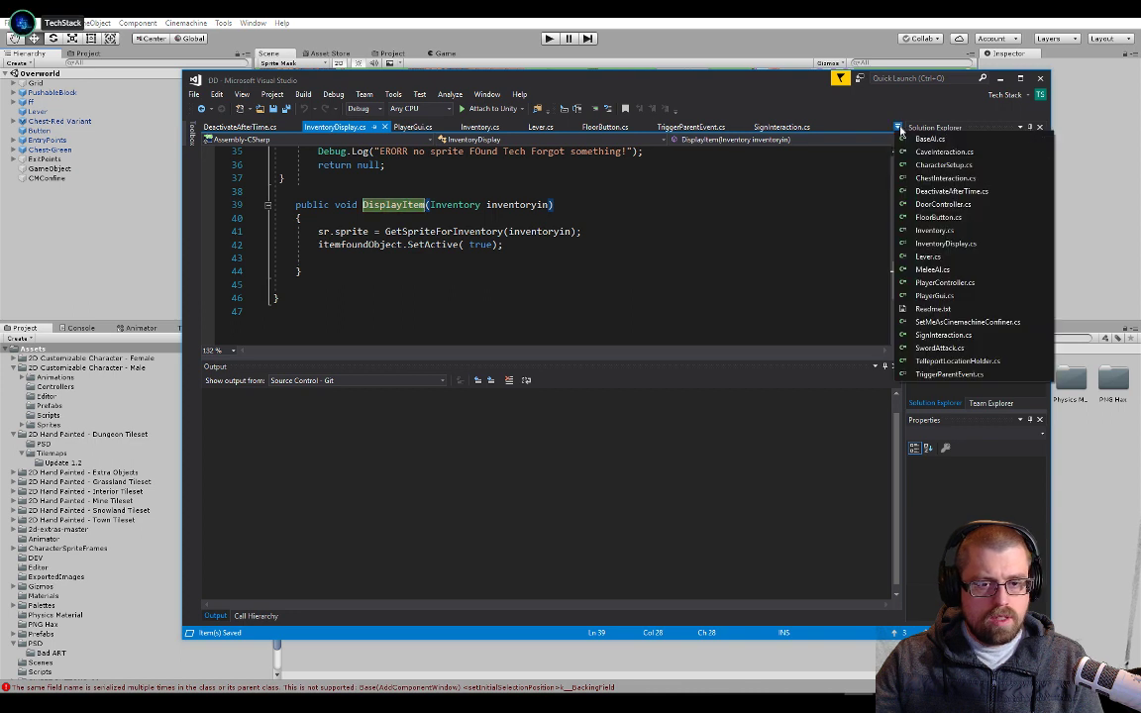
left_click(919, 178)
scroll(427, 280, "down", 6)
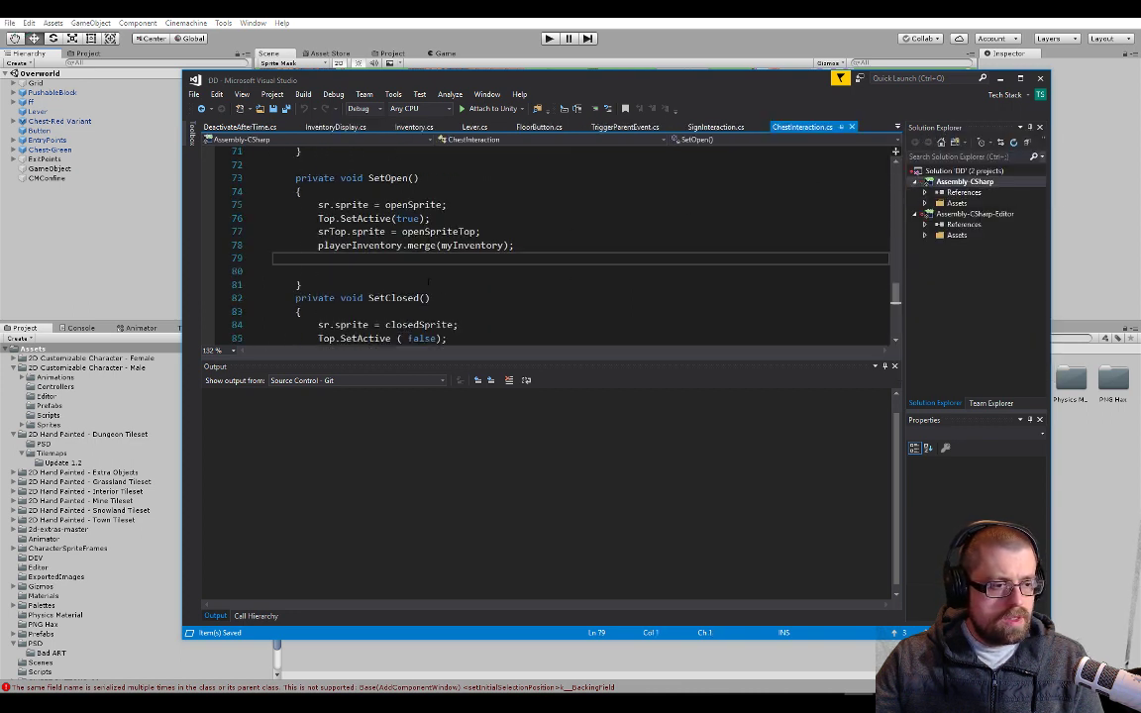
scroll(427, 280, "up", 4)
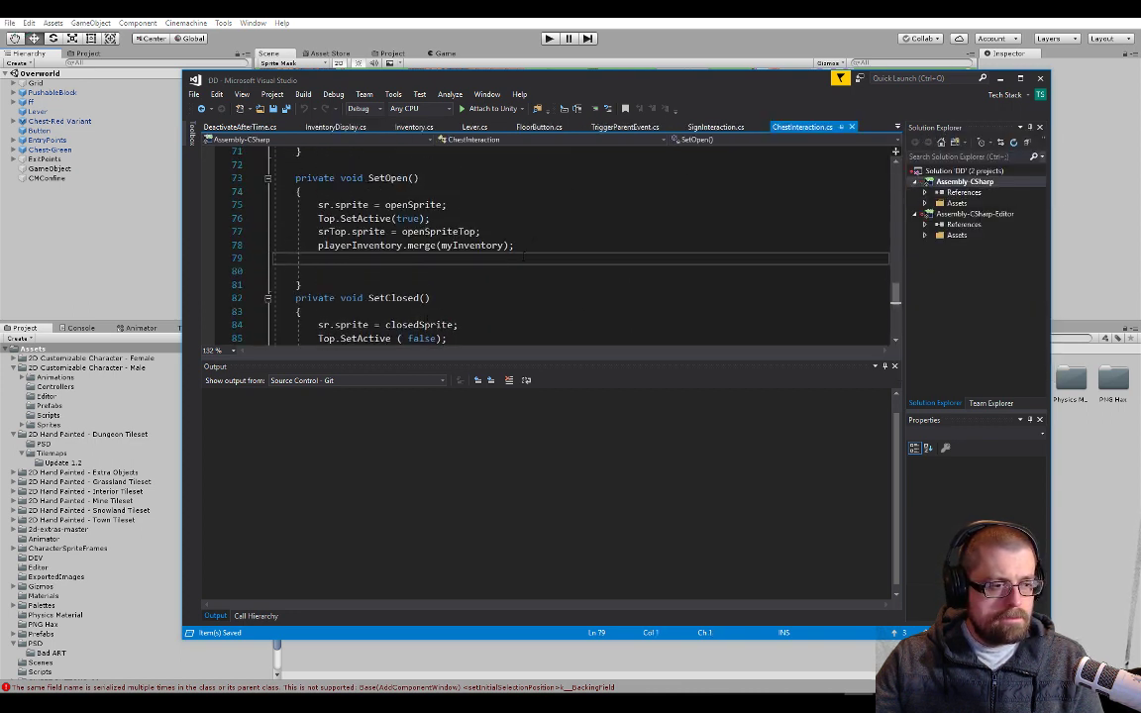
double_click(643, 79)
Review the ChestInteraction fields and how Start assigns id, playerInventory and myInventory
scroll(300, 226, "up", 20)
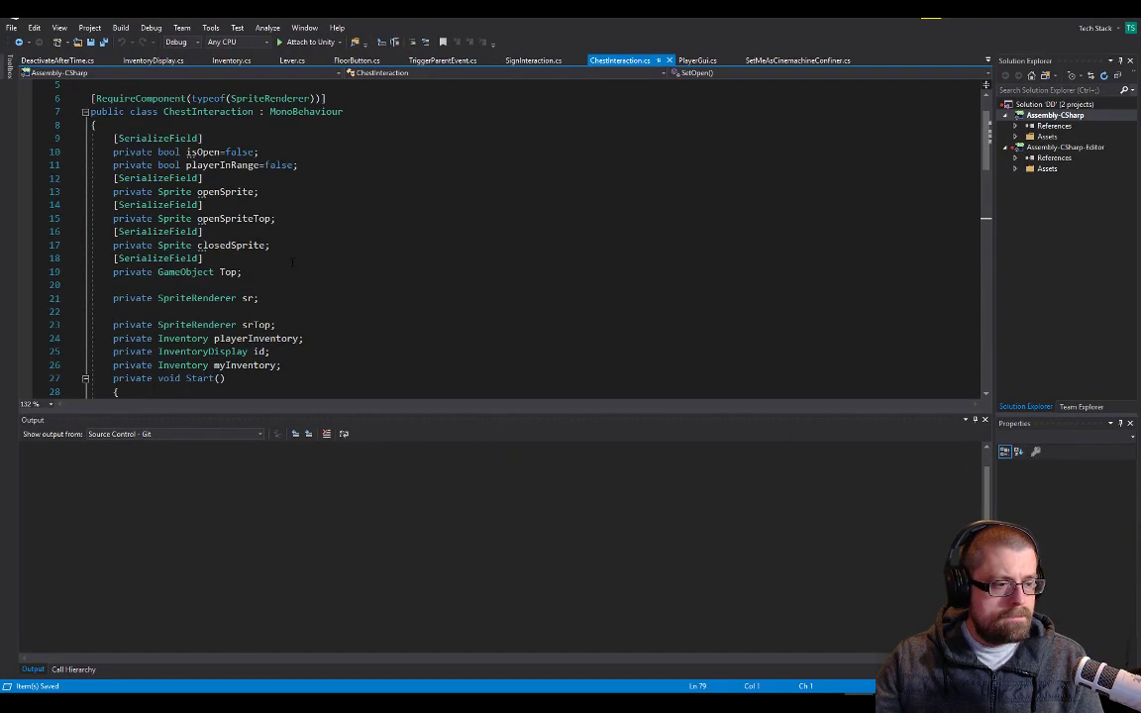
scroll(465, 238, "down", 4)
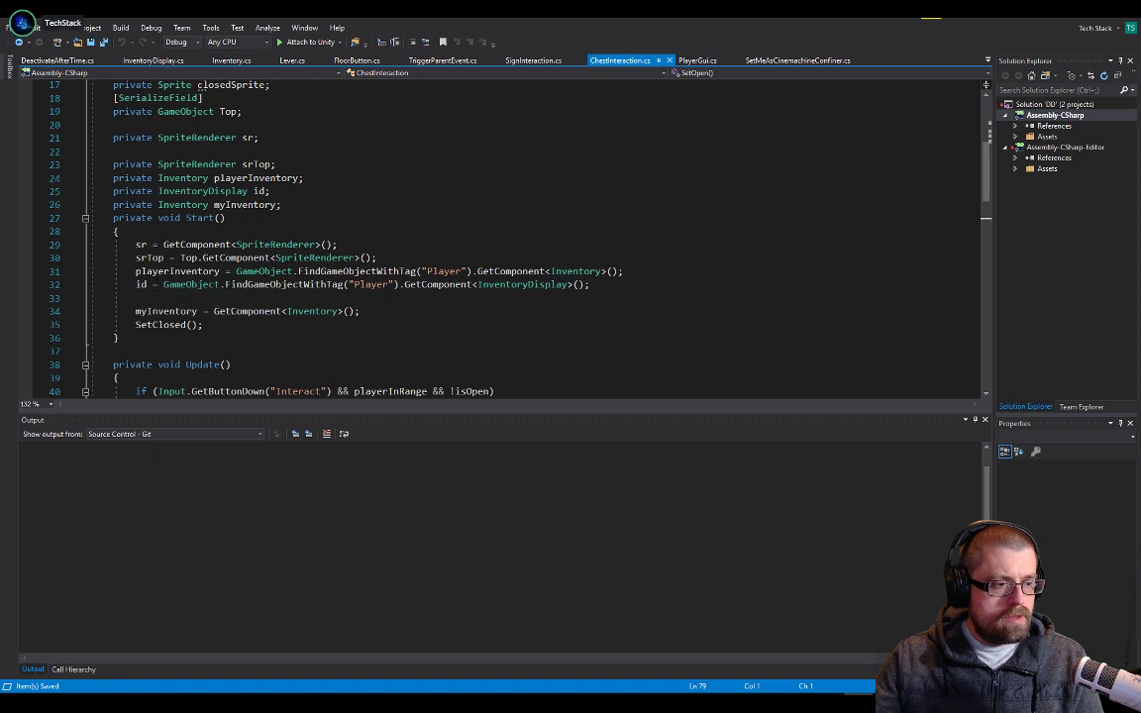
scroll(154, 284, "down", 6)
scroll(154, 284, "up", 3)
scroll(266, 279, "up", 1)
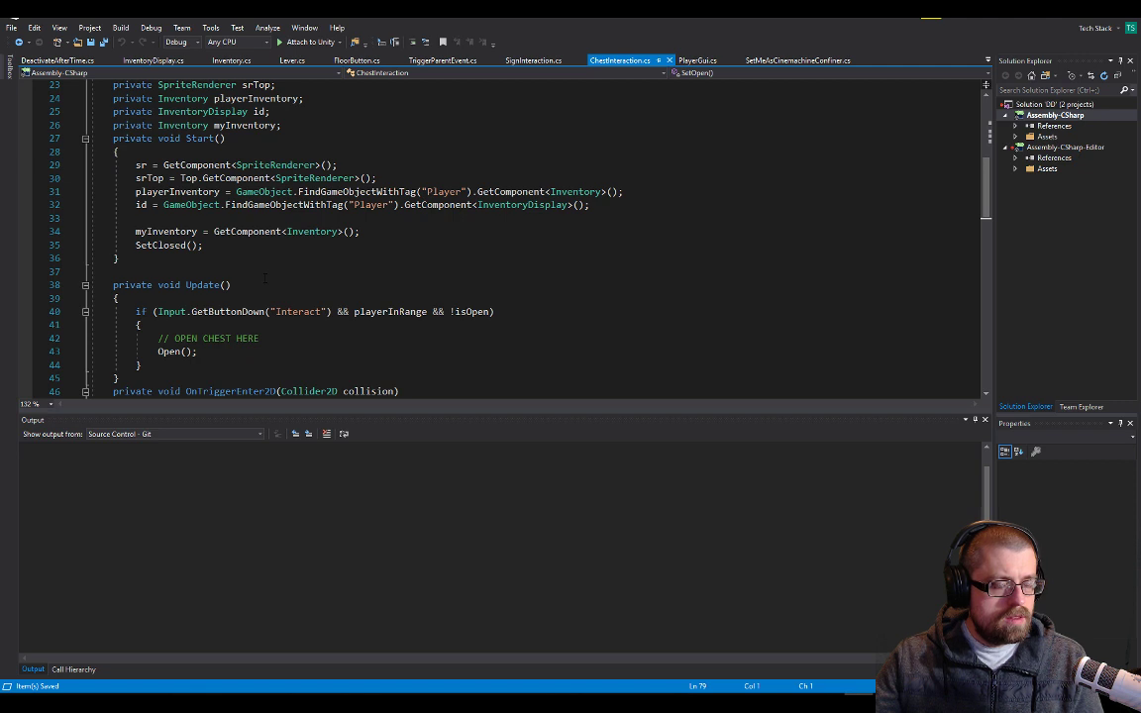
scroll(265, 279, "down", 12)
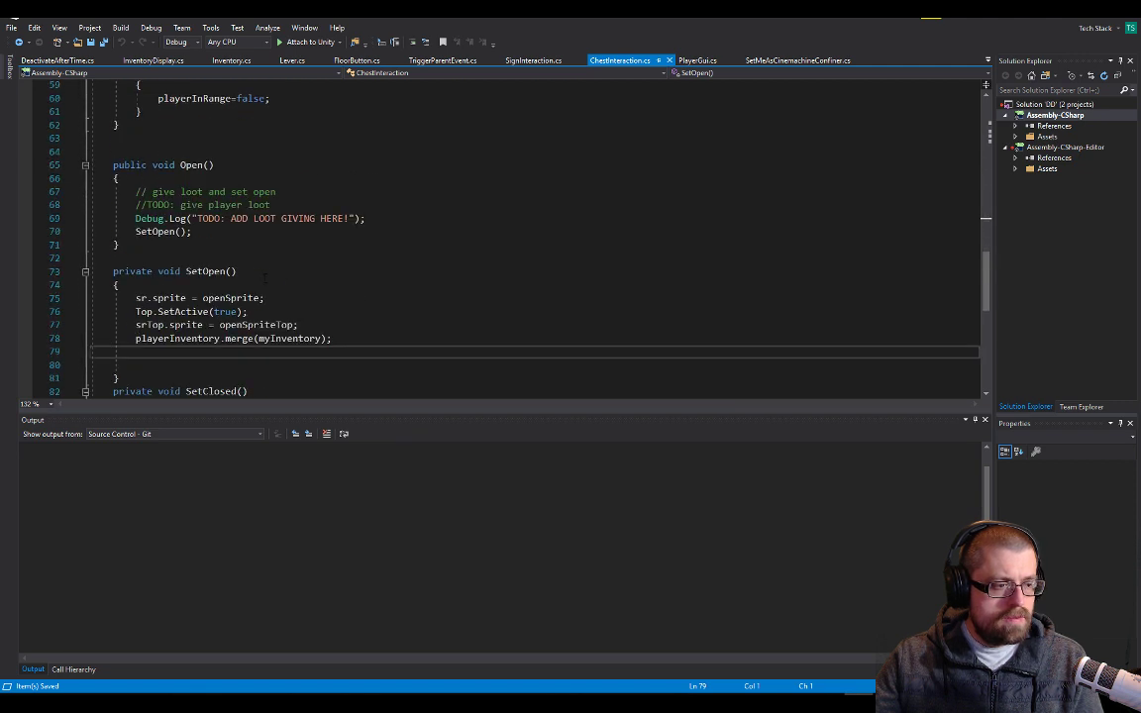
In SetOpen, below playerInventory.merge(myInventory);, write the statement id.GetComponent<InventoryDisplay>().DisplayItem ending in a semicolon
key("Tab")
type("id.")
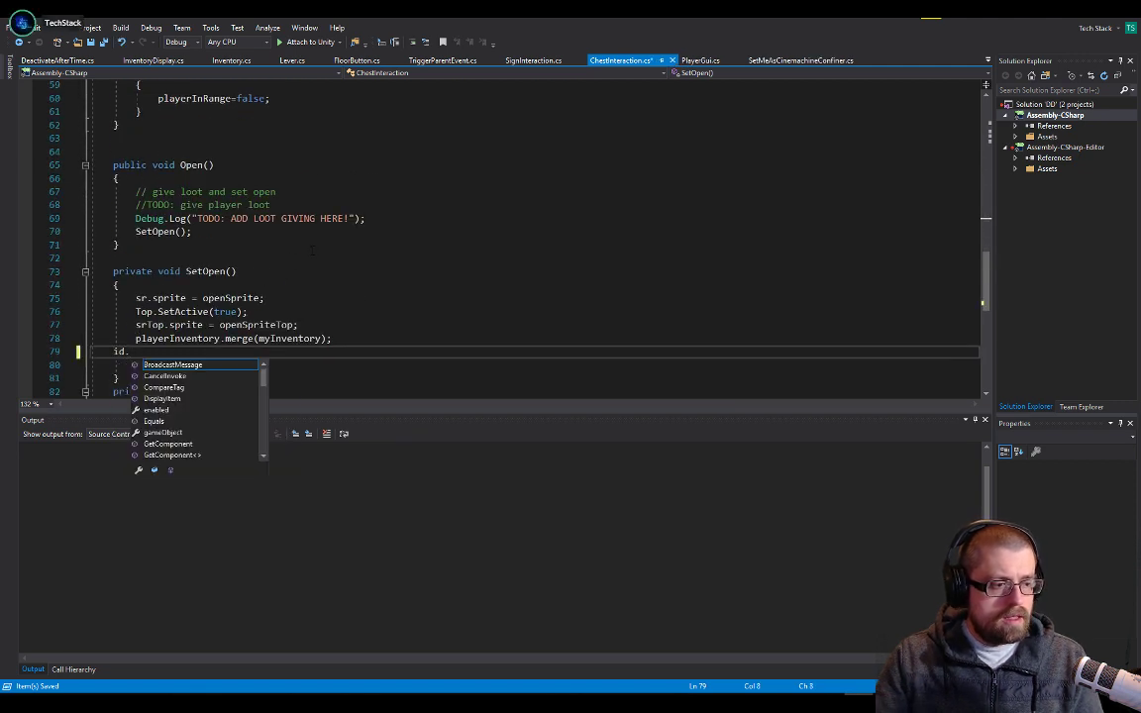
type("DisplayItem")
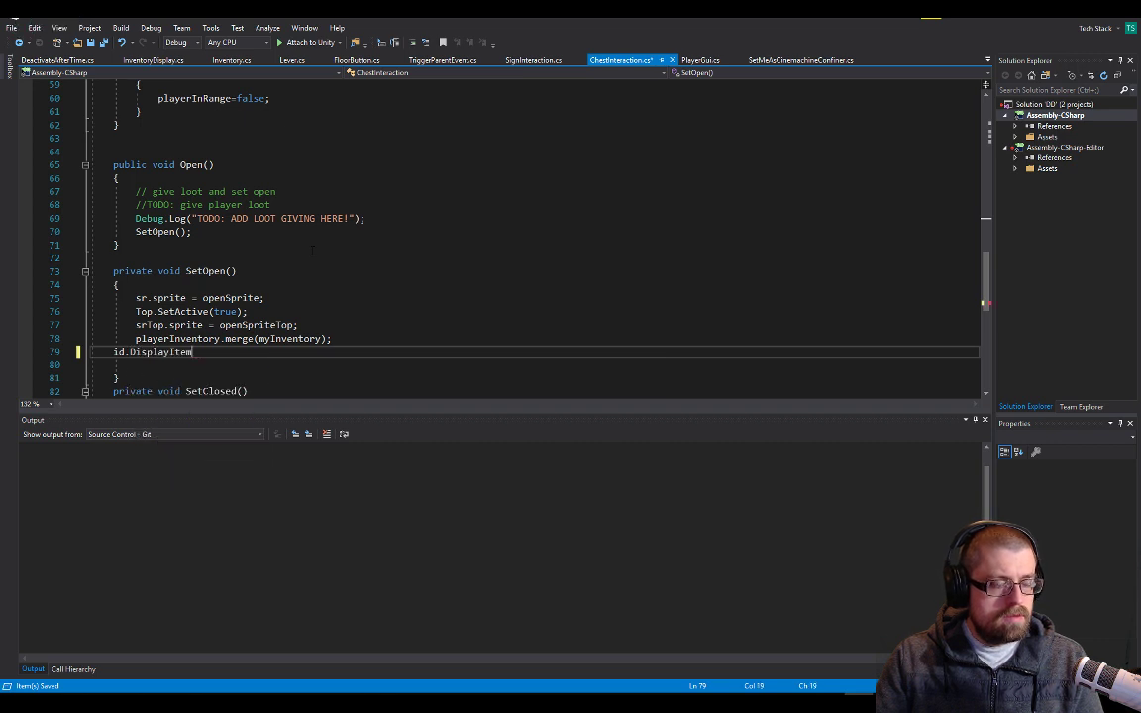
type("m")
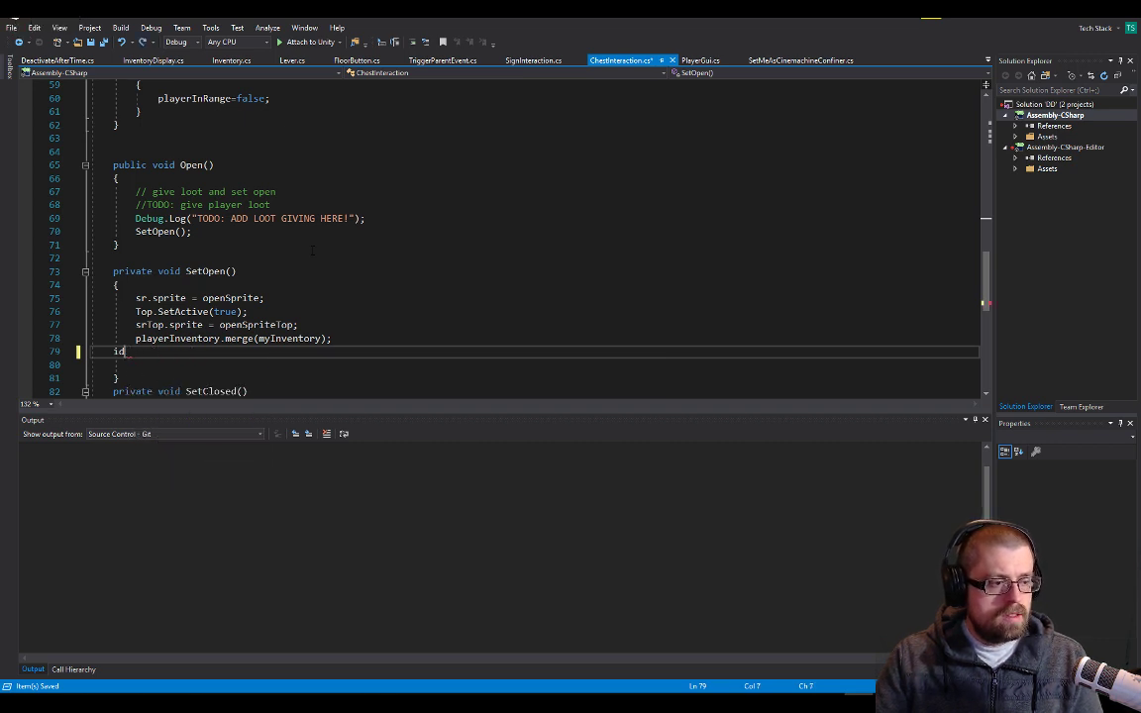
type(".get")
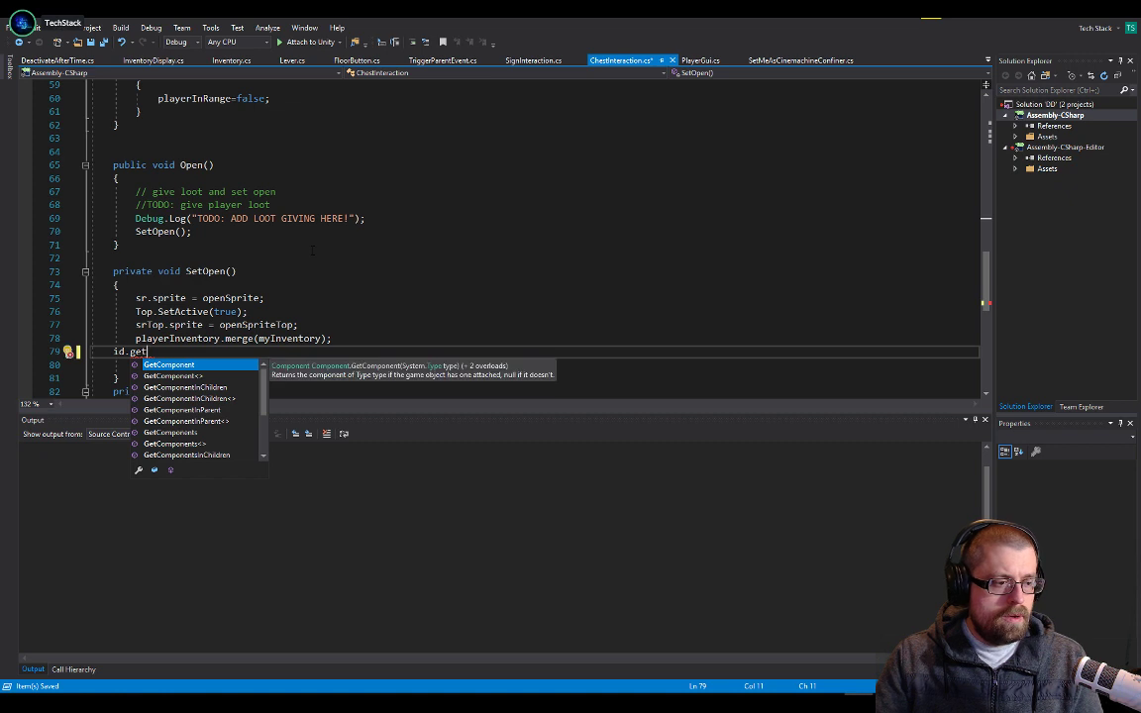
key("Down")
key("Tab")
type("<")
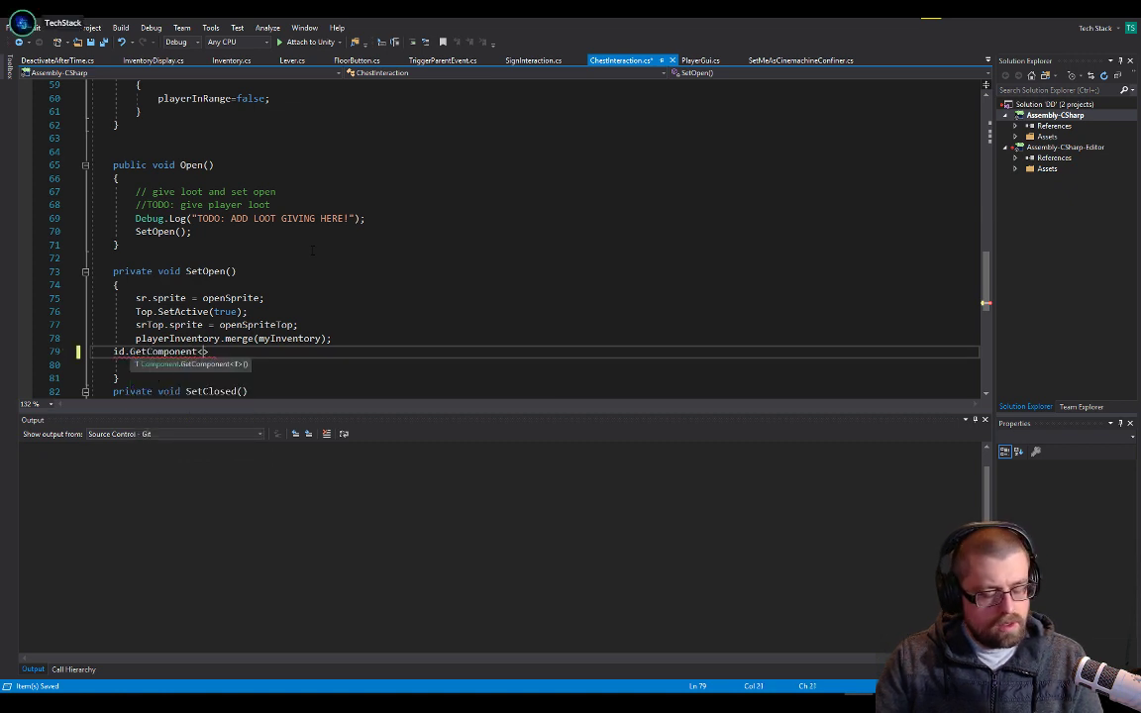
type("Display")
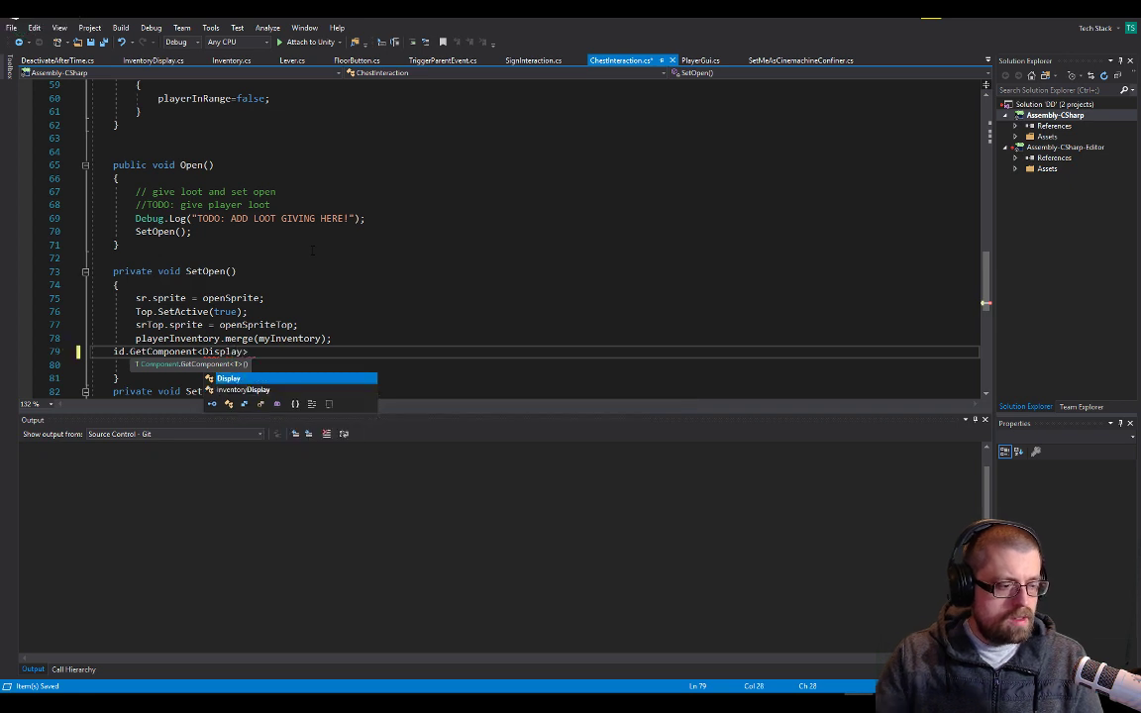
key("Down")
type(">")
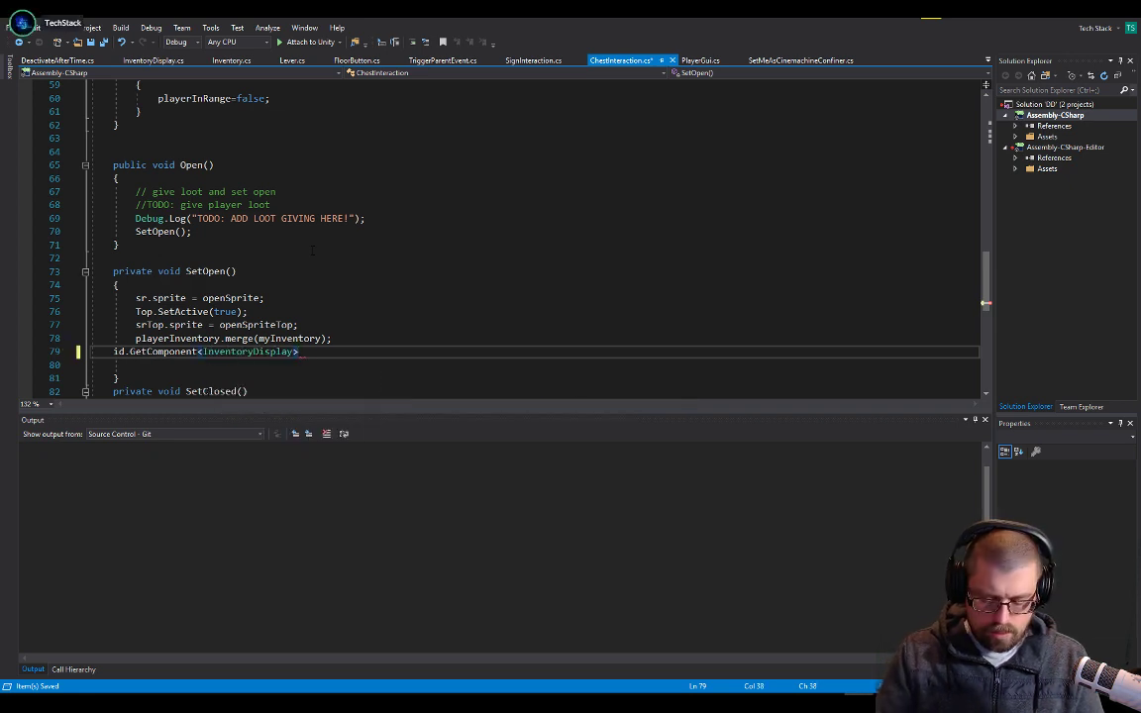
type("().DisplayItem")
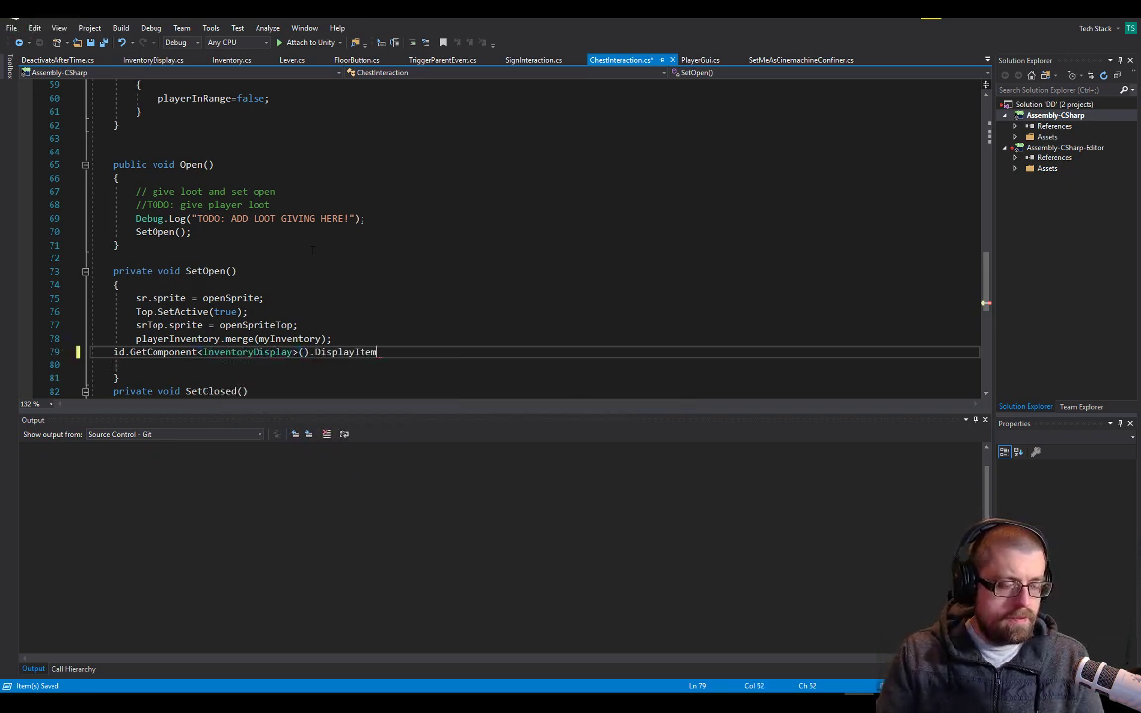
type(";(inv")
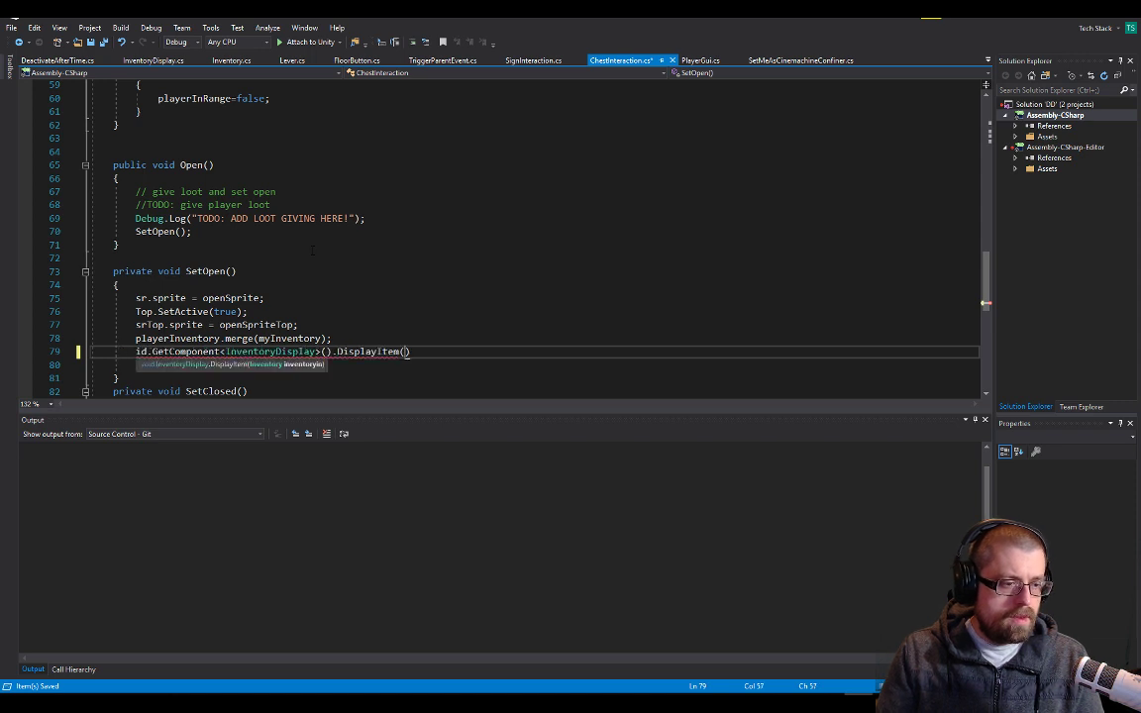
type("en")
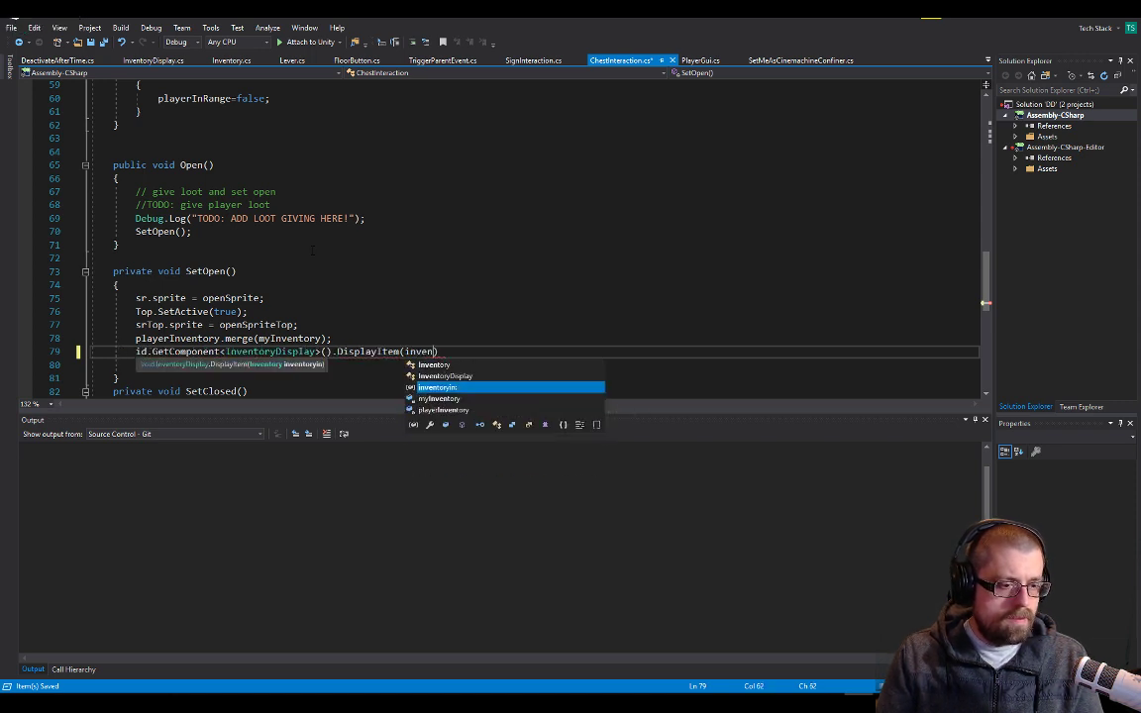
type("tor")
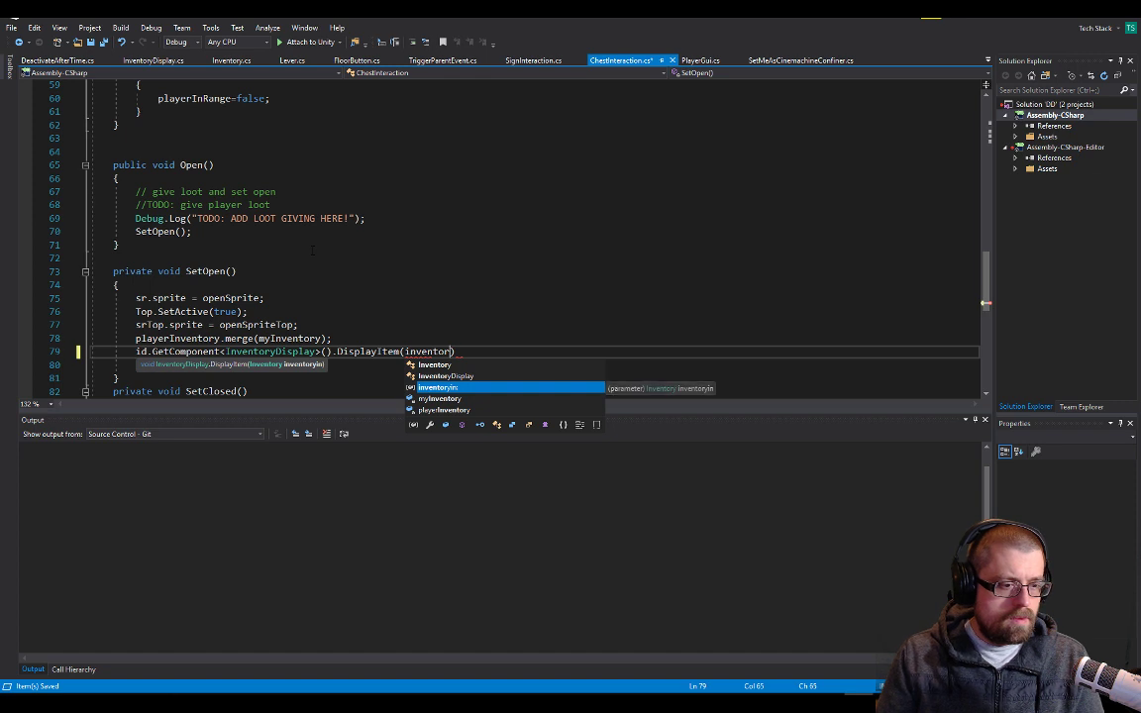
Complete the DisplayItem call in SetOpen with myInventory as its argument and save ChestInteraction.cs
key("BackSpace")
key("BackSpace")
key("BackSpace")
key("BackSpace")
key("BackSpace")
key("BackSpace")
key("BackSpace")
key("BackSpace")
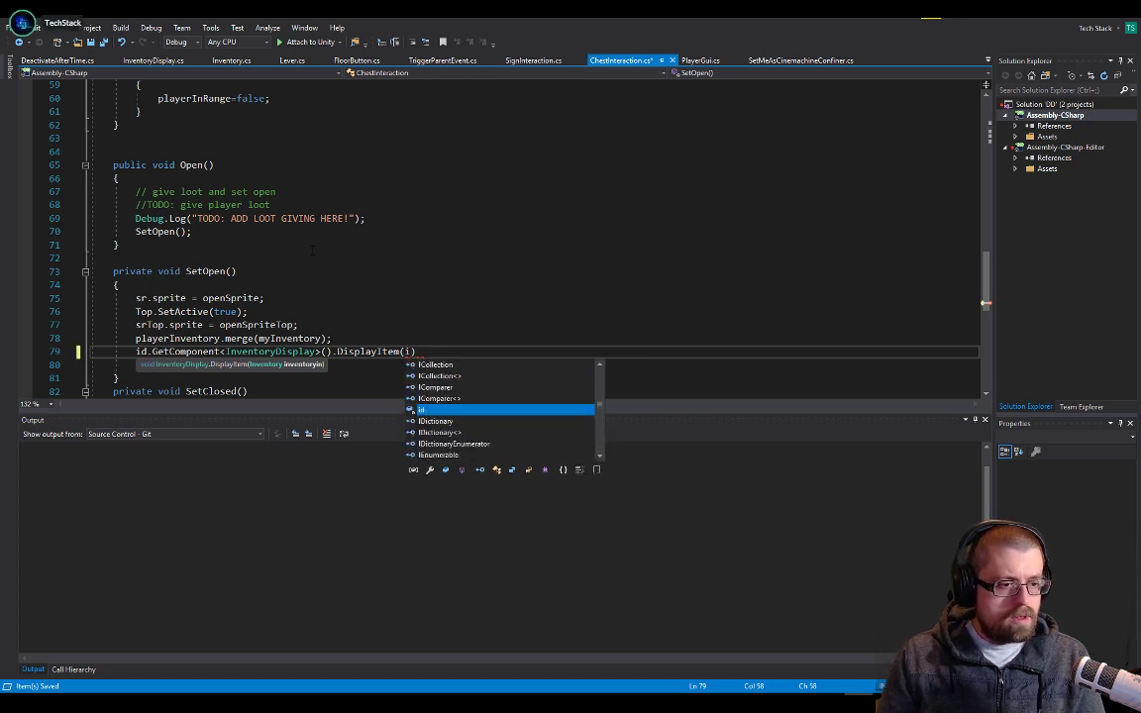
type("myin)")
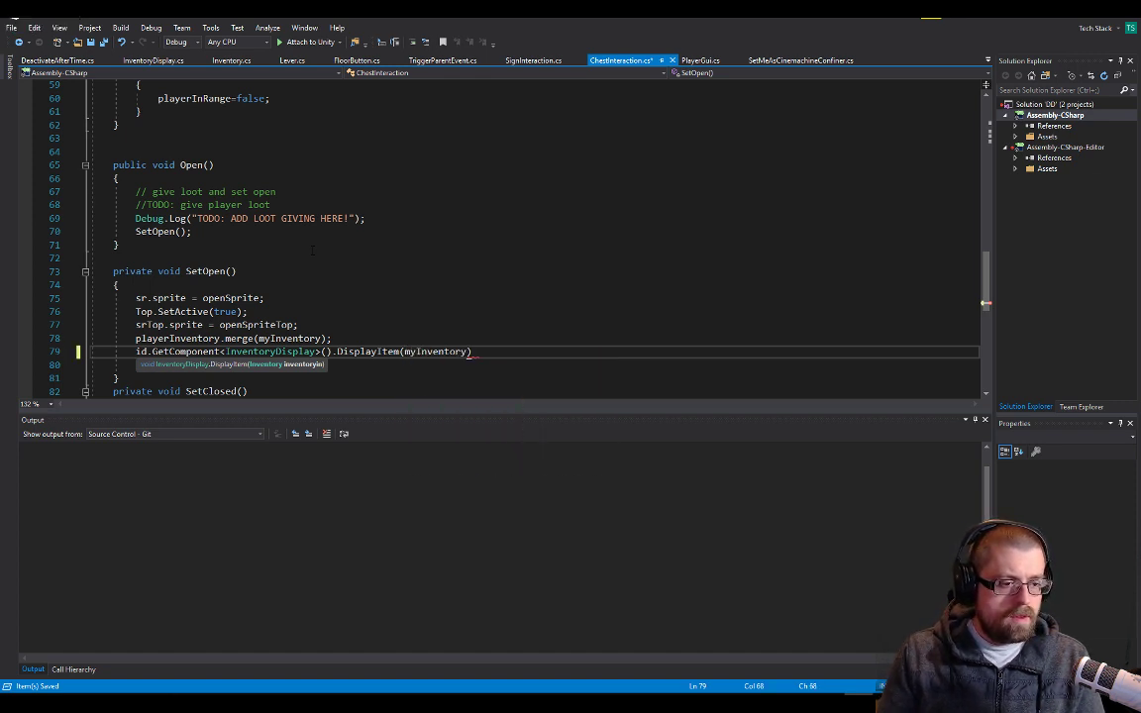
key("ctrl+s")
key("Up")
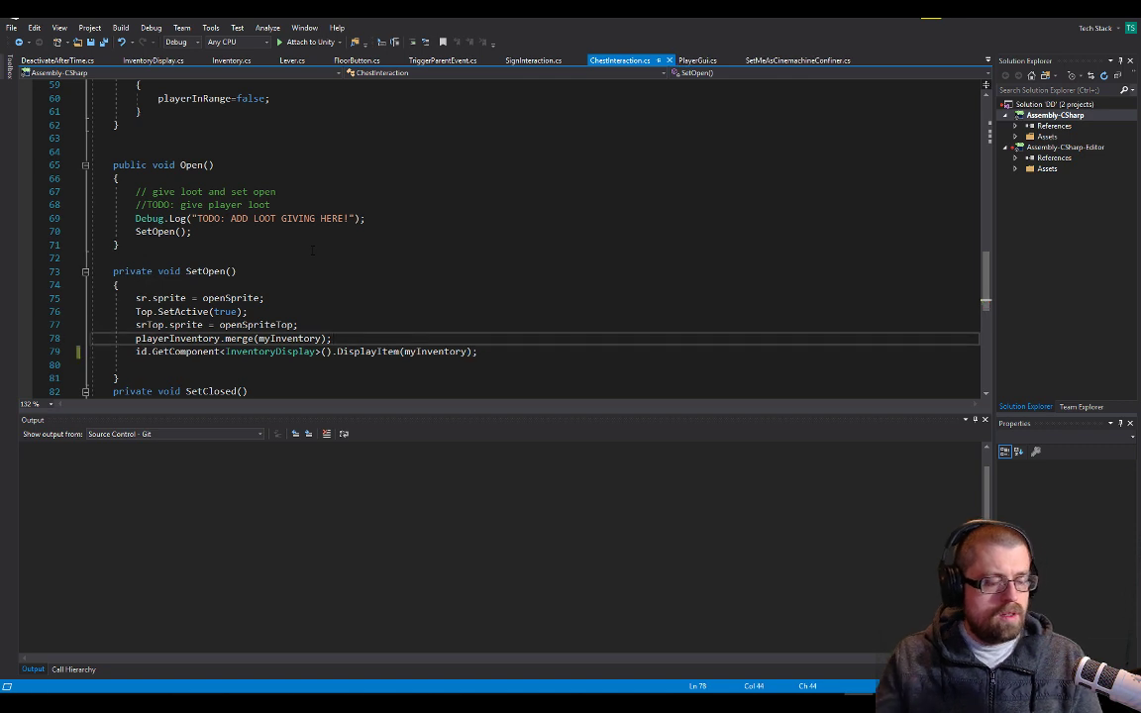
Switch to Unity and open the Console to read the error about the field serialized multiple times
key("alt+Tab")
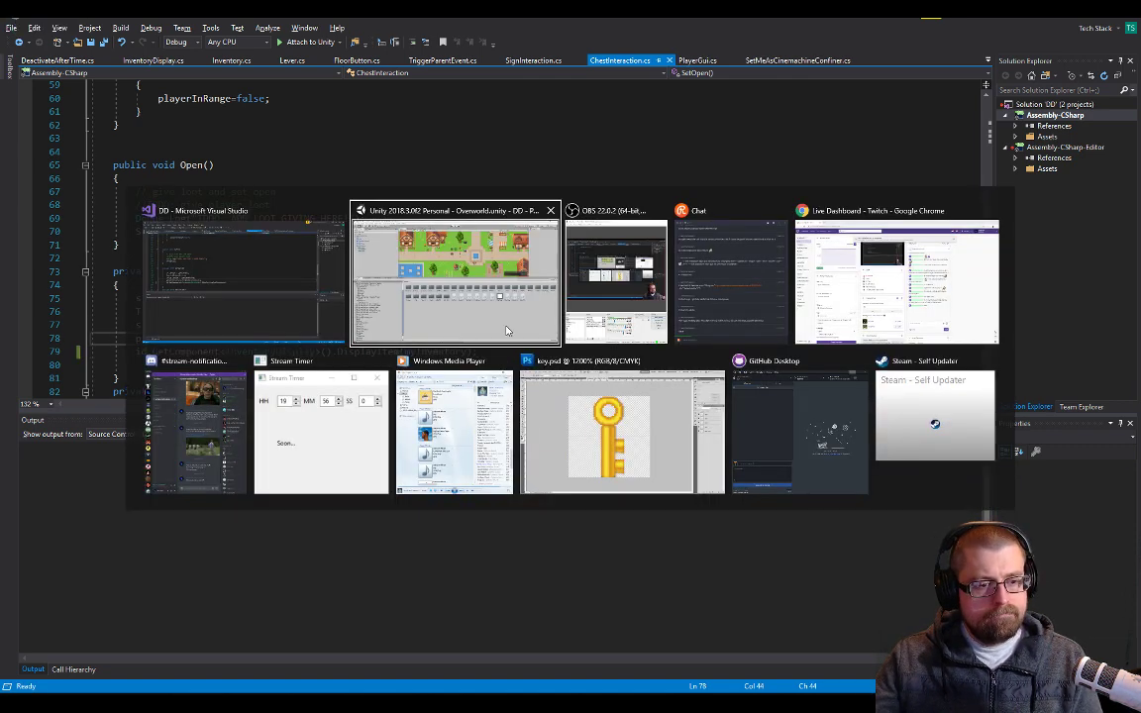
left_click(434, 300)
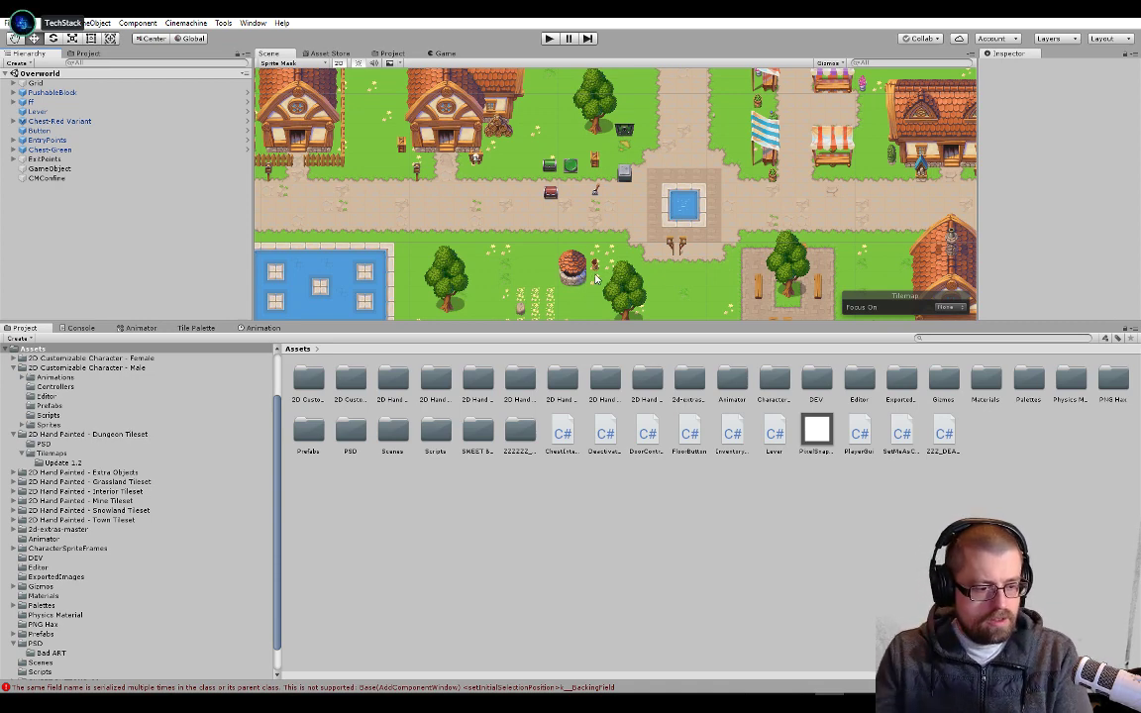
left_click(306, 686)
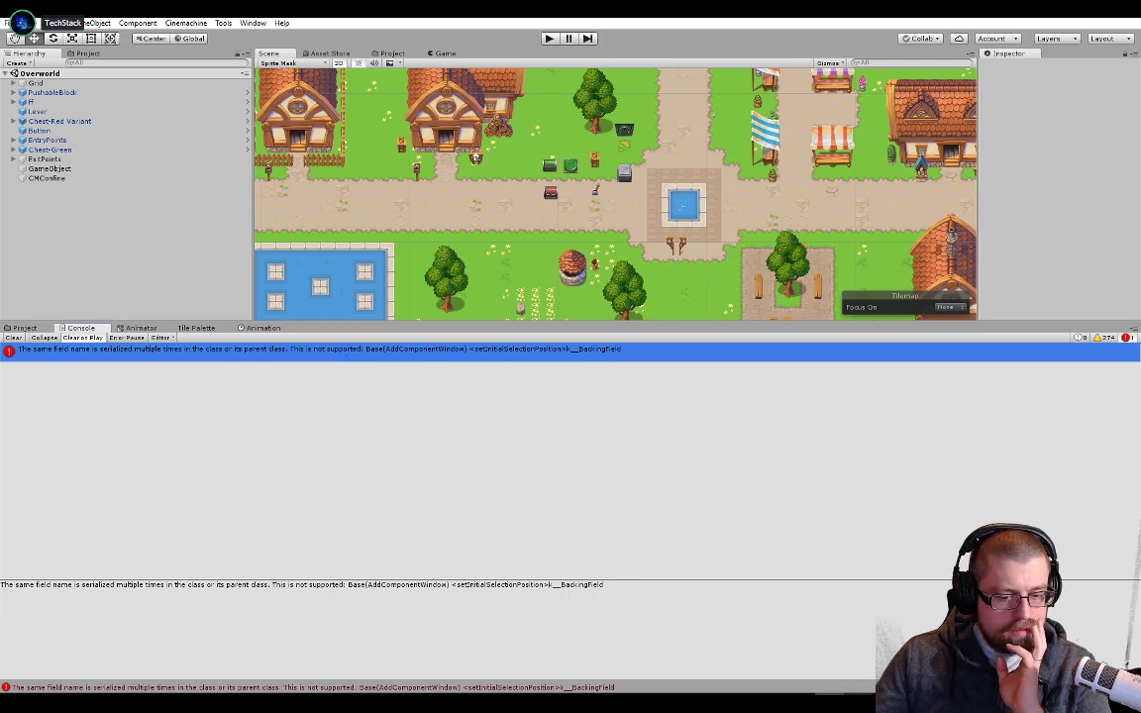
Switch to Visual Studio and build the DD solution
left_click(858, 701)
left_click(349, 491)
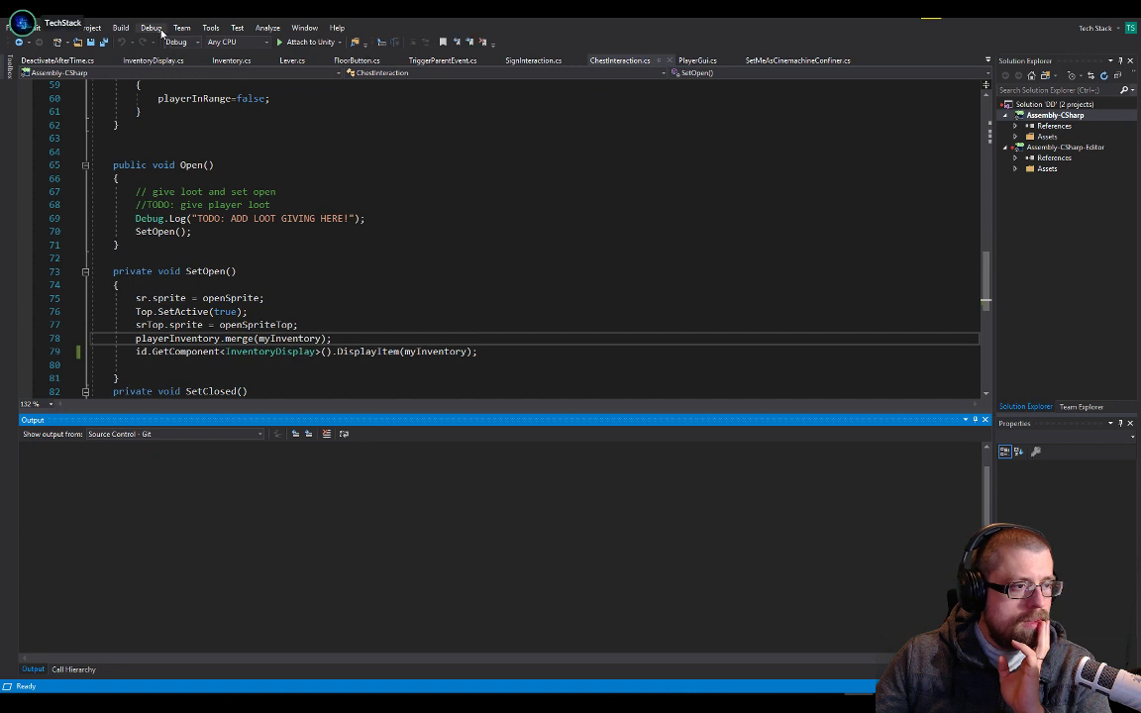
left_click(121, 27)
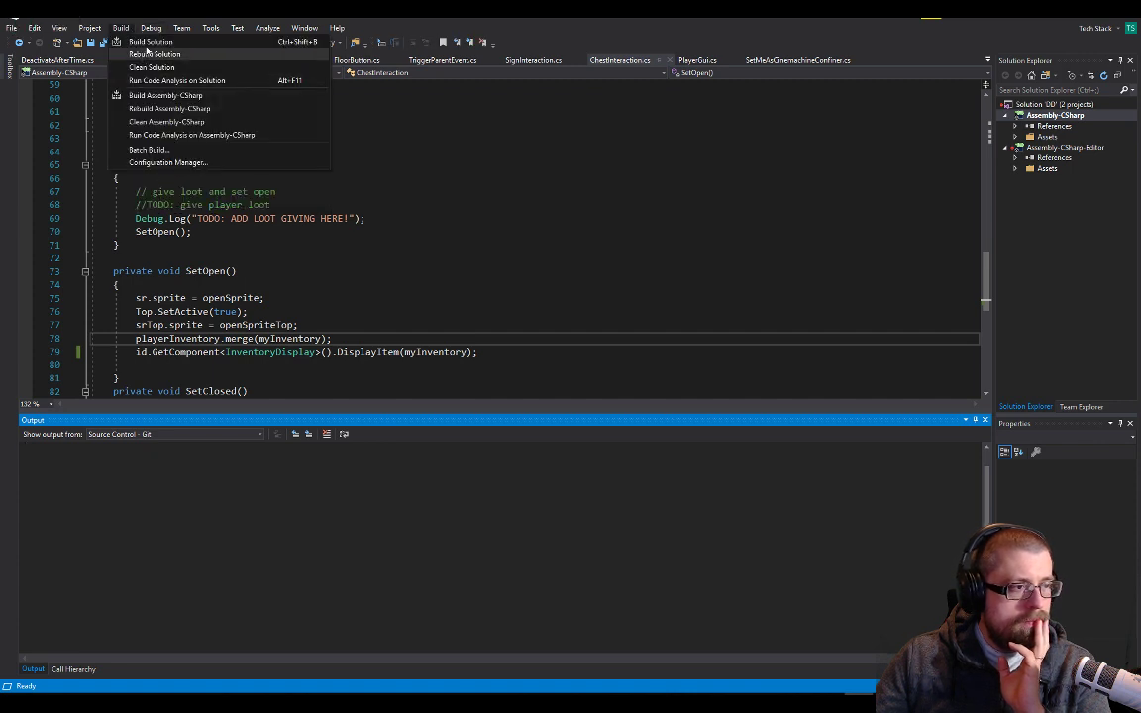
left_click(149, 43)
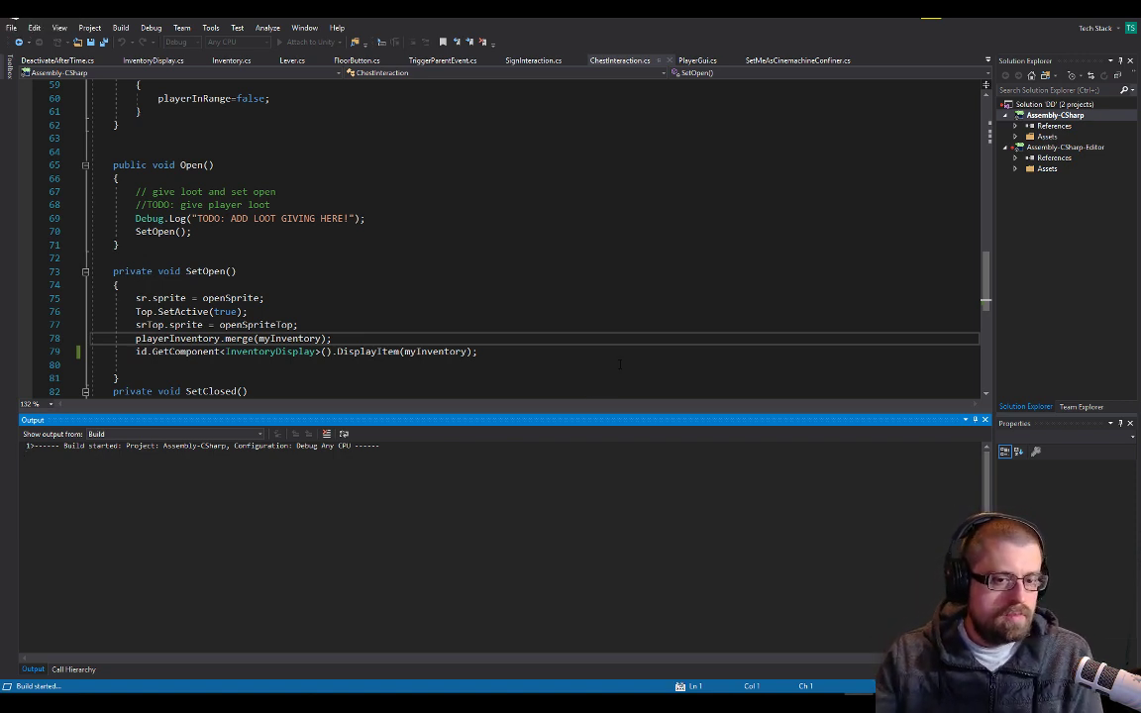
Examine the field declarations in ChestInteraction.cs, InventoryDisplay.cs and Inventory.cs for a duplicated field name
scroll(397, 281, "up", 18)
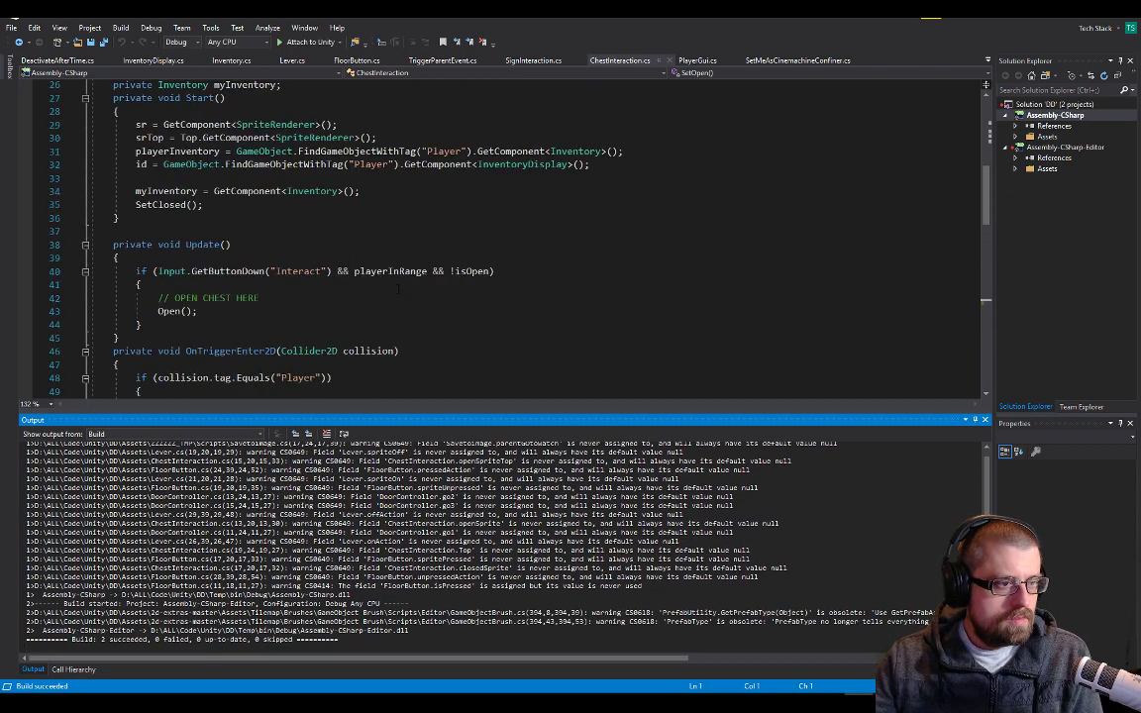
scroll(397, 280, "up", 2)
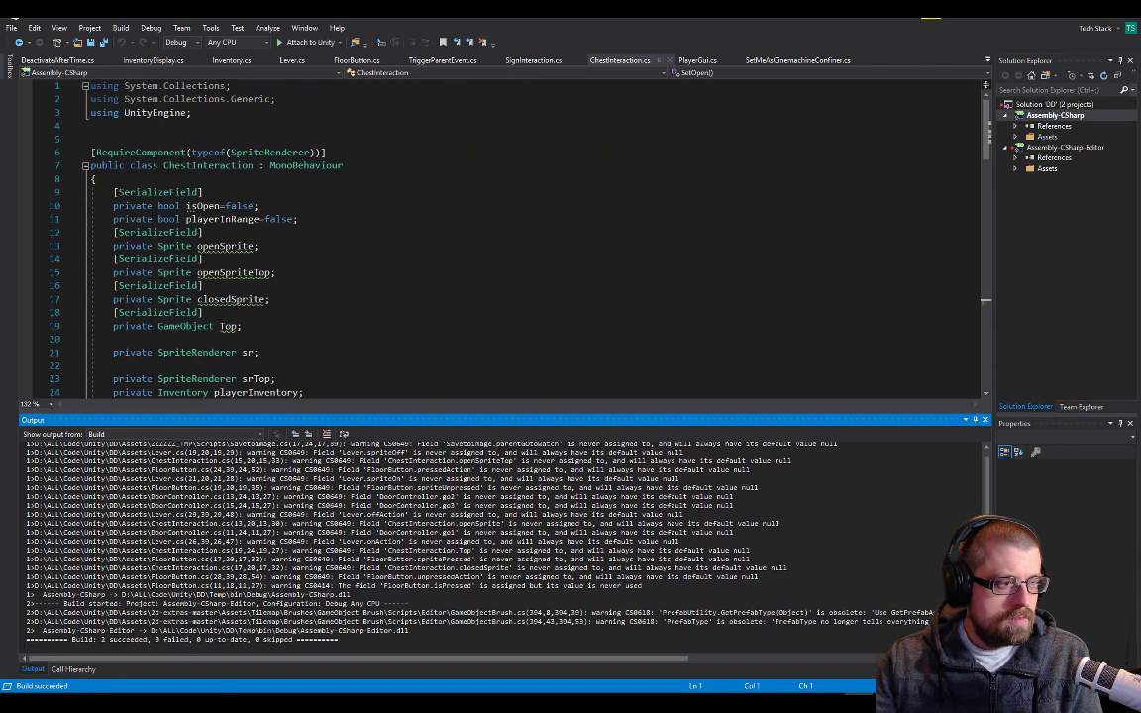
scroll(297, 248, "down", 4)
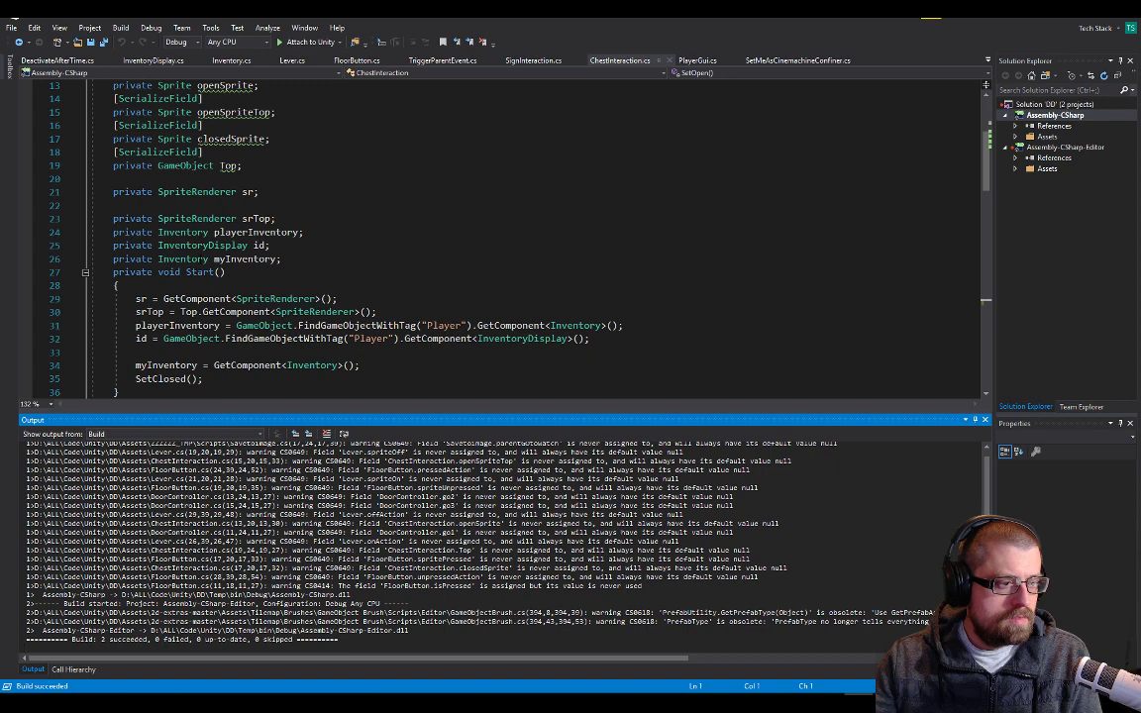
left_click(152, 61)
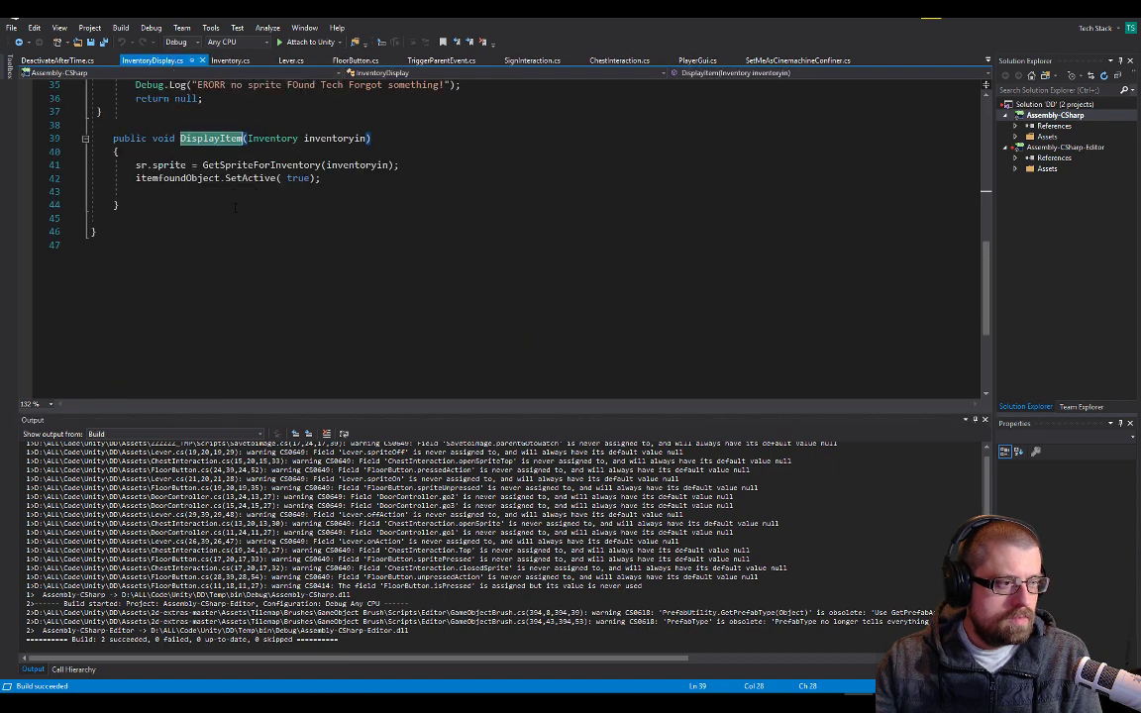
scroll(446, 238, "up", 11)
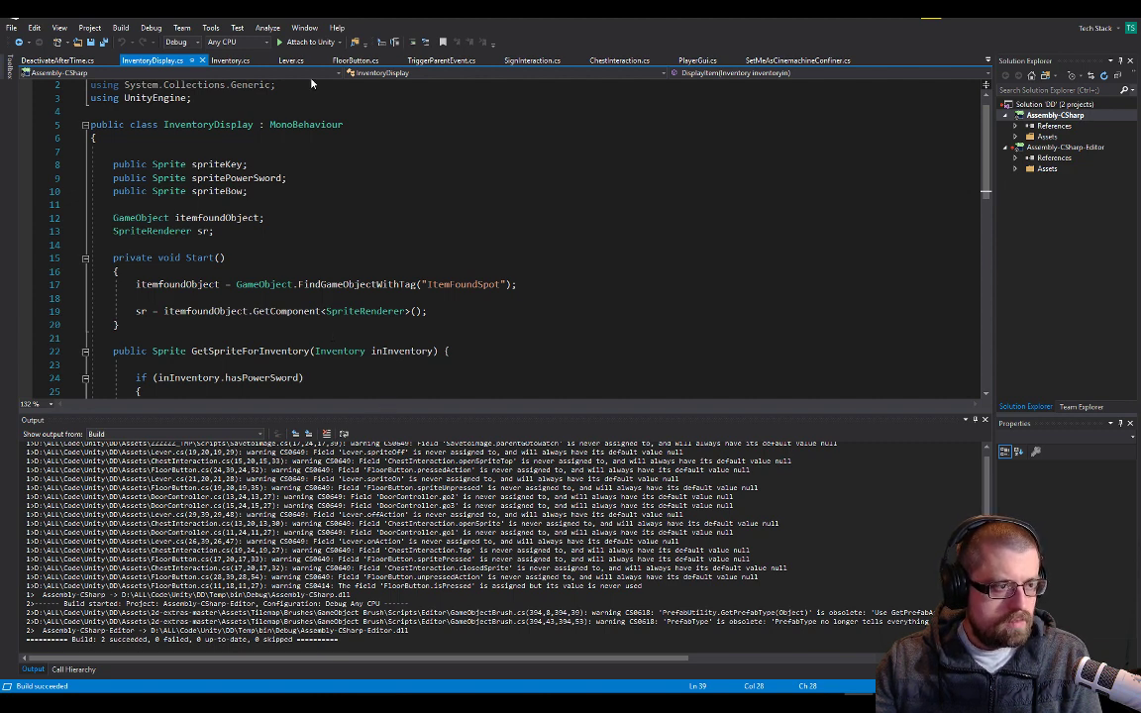
left_click(229, 60)
scroll(272, 233, "up", 1)
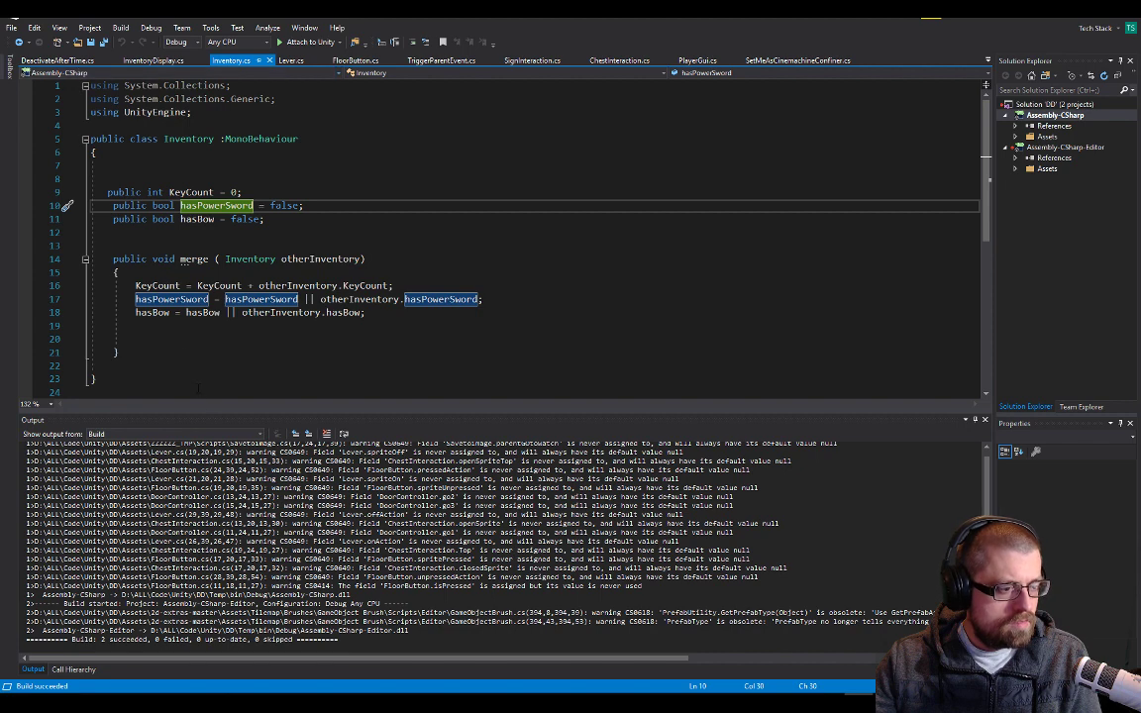
left_click(210, 397)
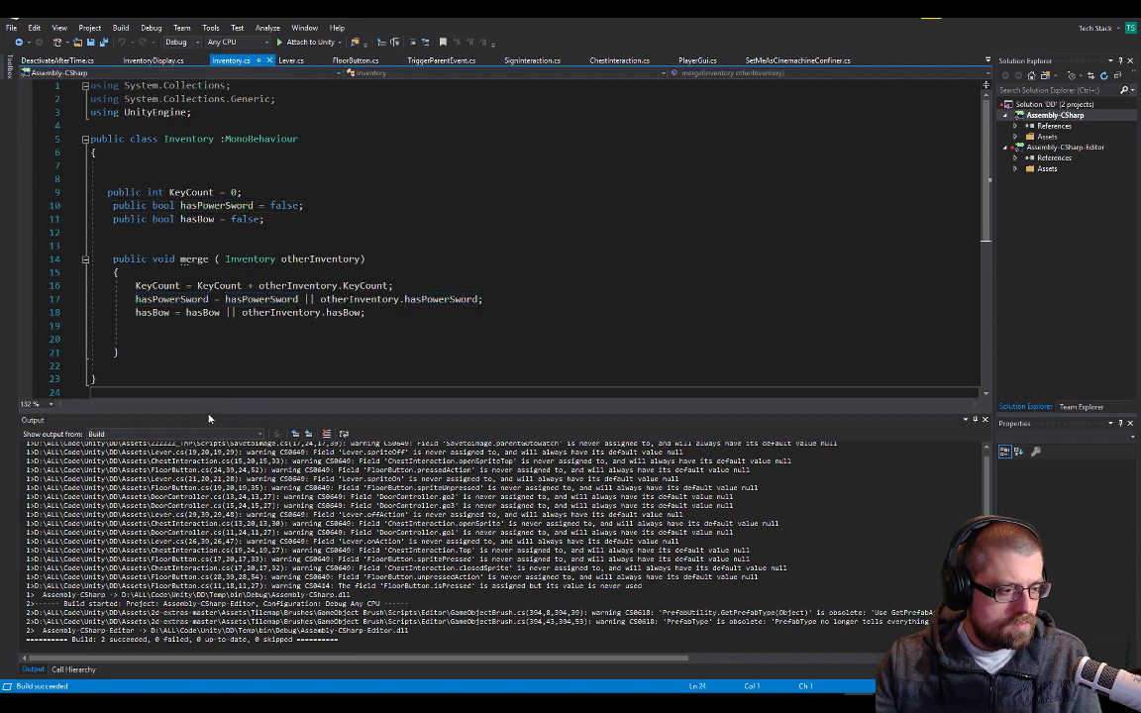
Enlarge the build output area and place the restored Visual Studio window over Unity, leaving part of the Console error visible
left_click_drag(209, 410, 209, 193)
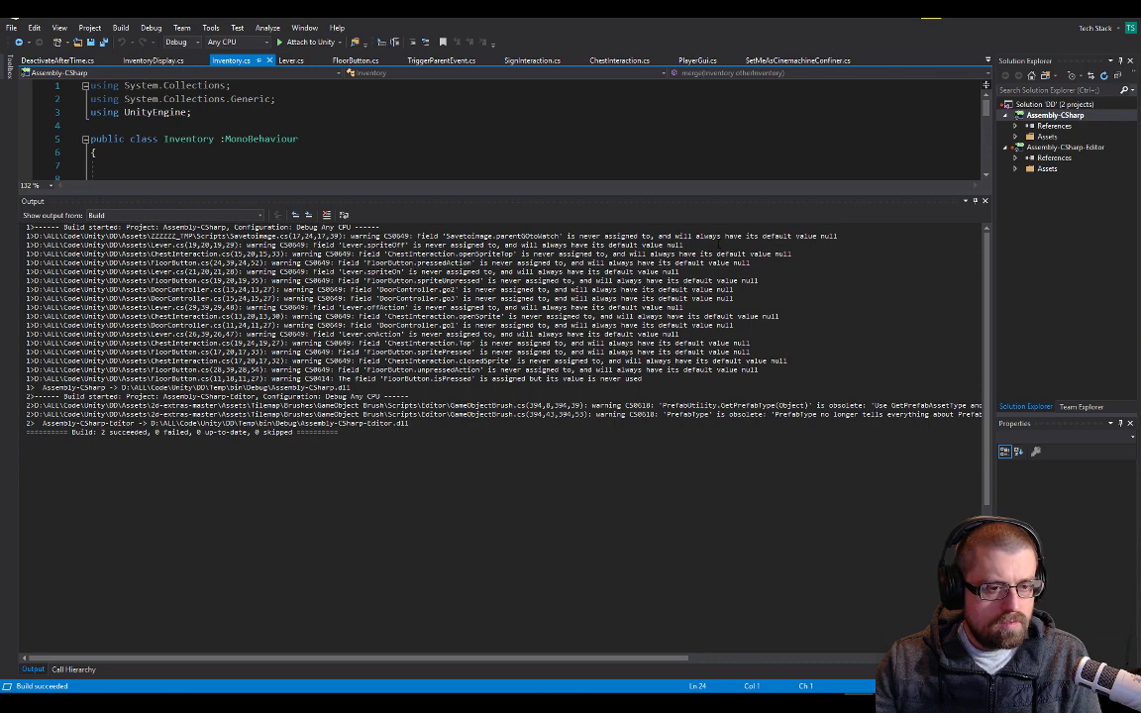
double_click(728, 17)
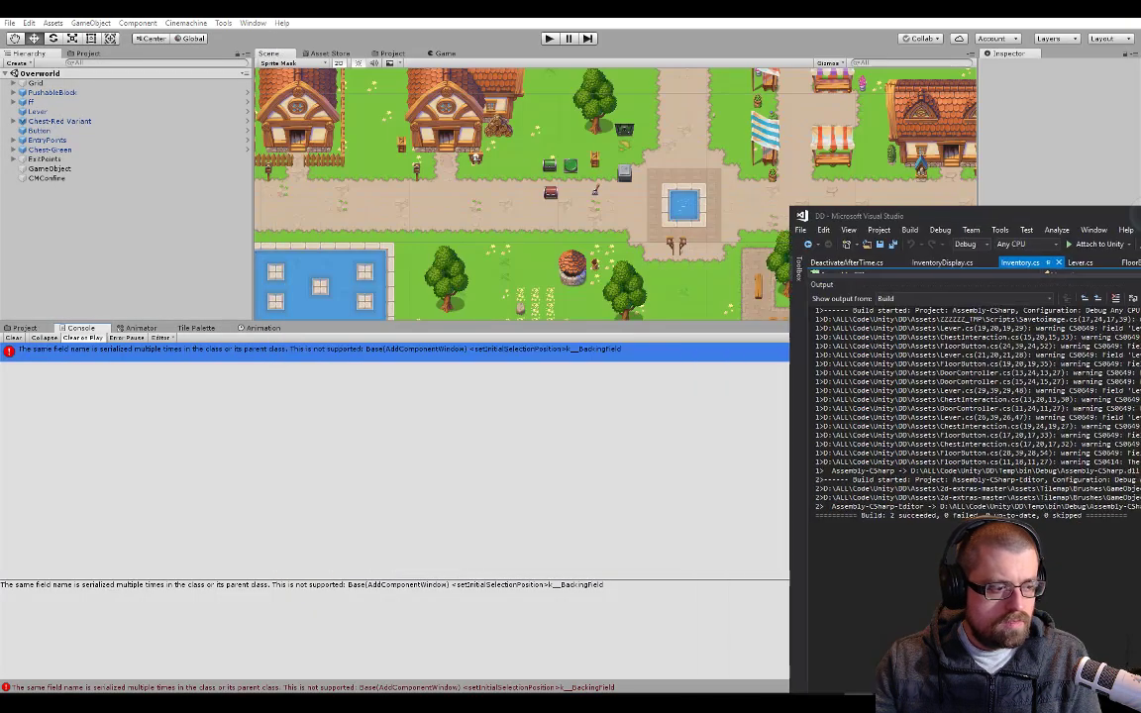
left_click(609, 512)
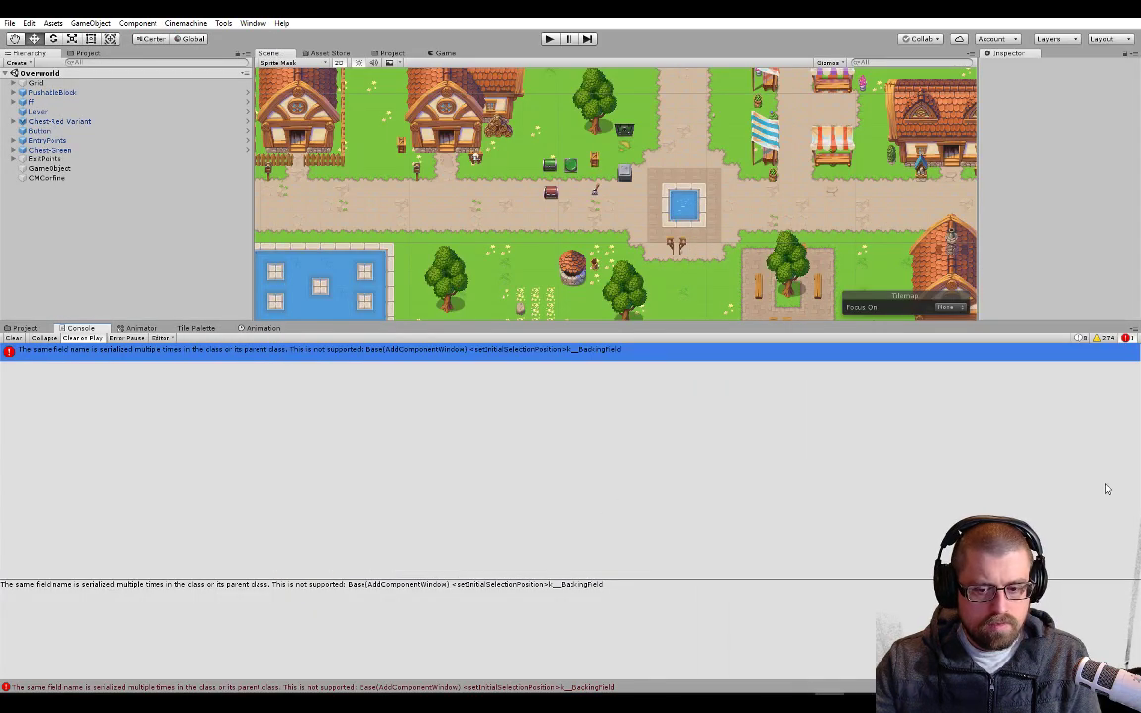
key("alt+Tab")
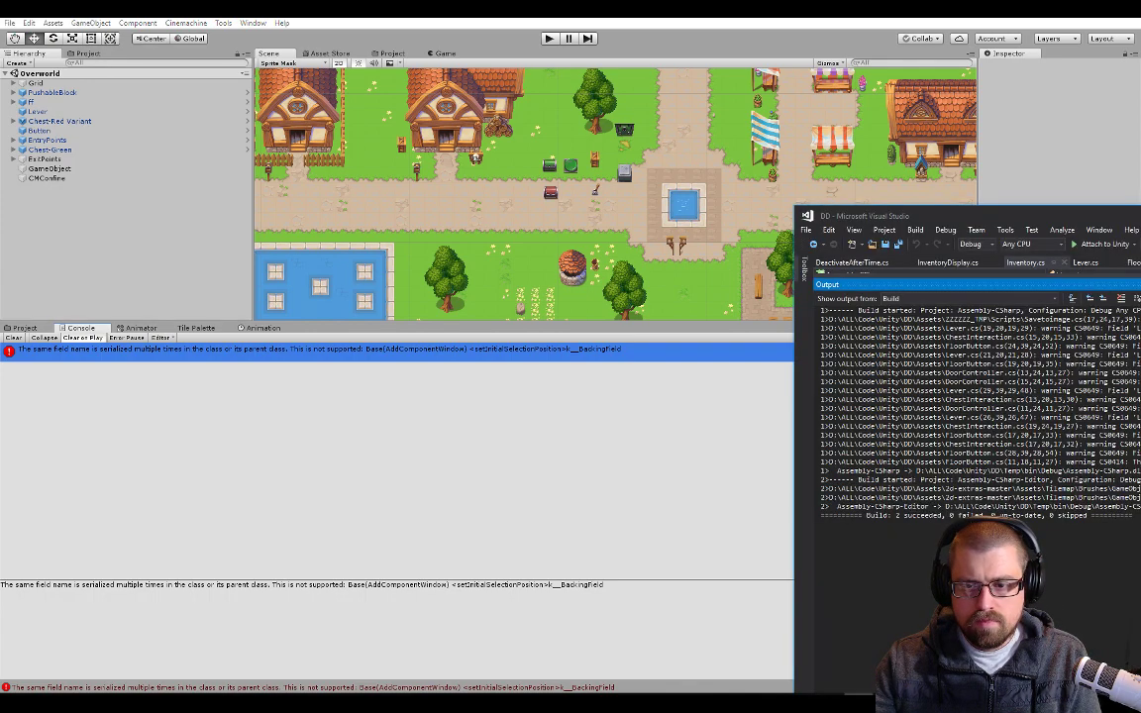
left_click_drag(1139, 216, 652, 132)
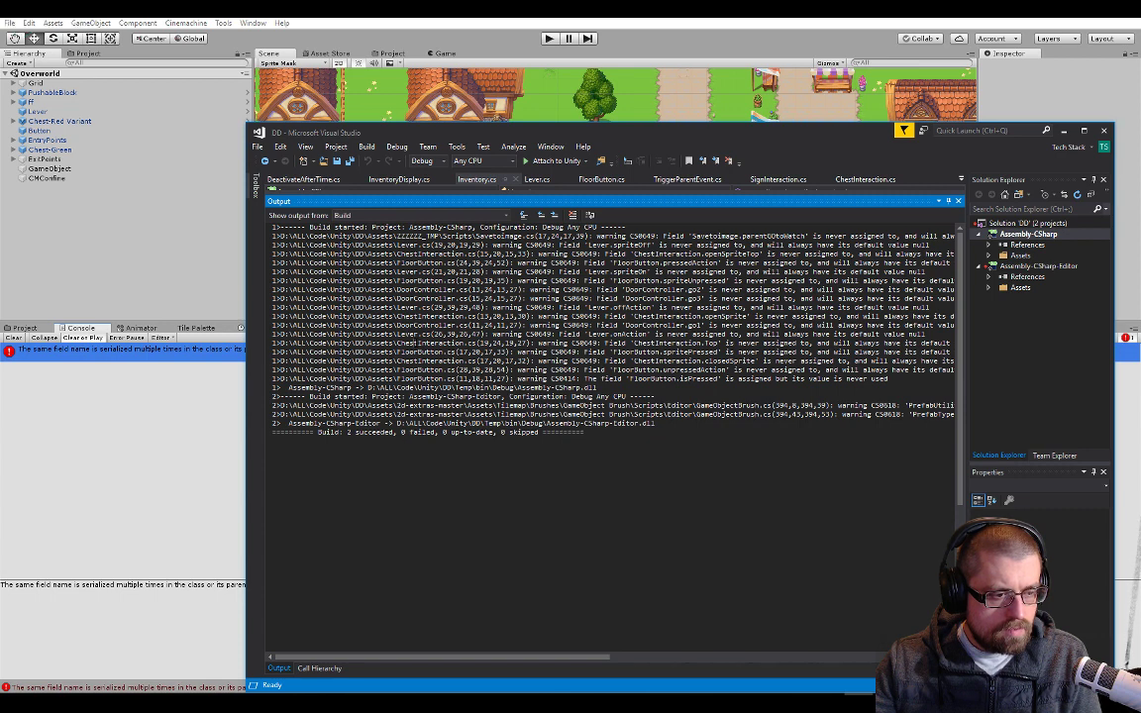
Trace the build warnings for ChestInteraction.Top and ChestInteraction.openSpriteTop to their code, shrinking the output area to read it
double_click(595, 343)
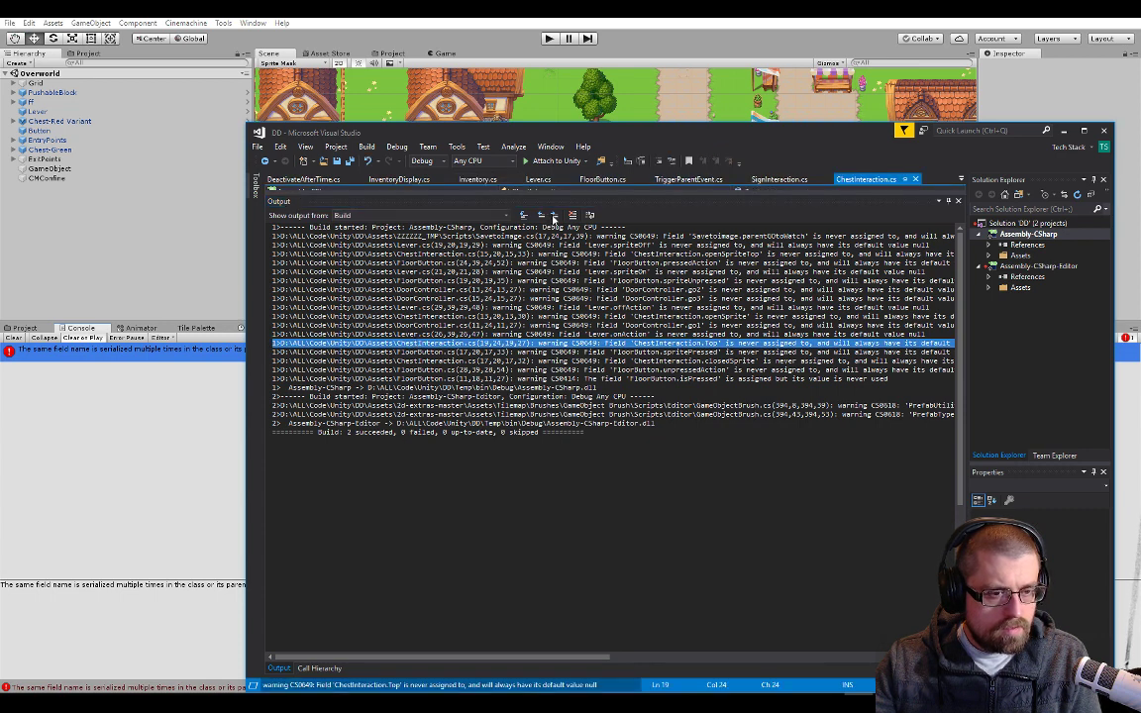
left_click_drag(589, 191, 532, 404)
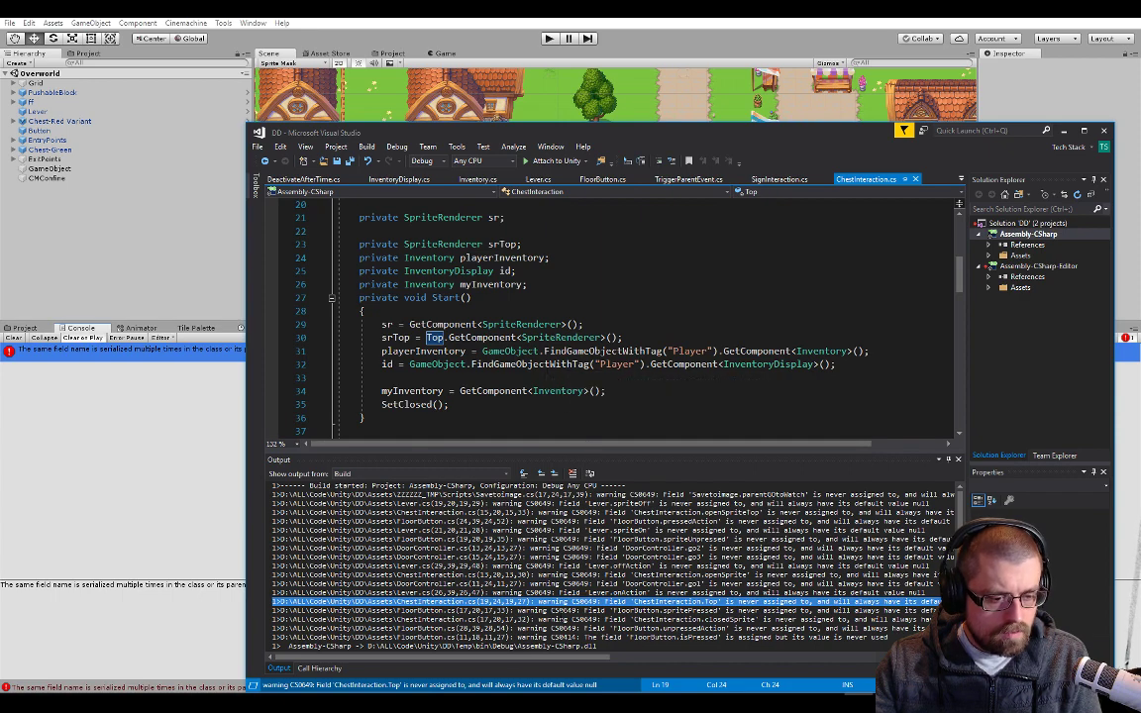
left_click_drag(576, 661, 604, 665)
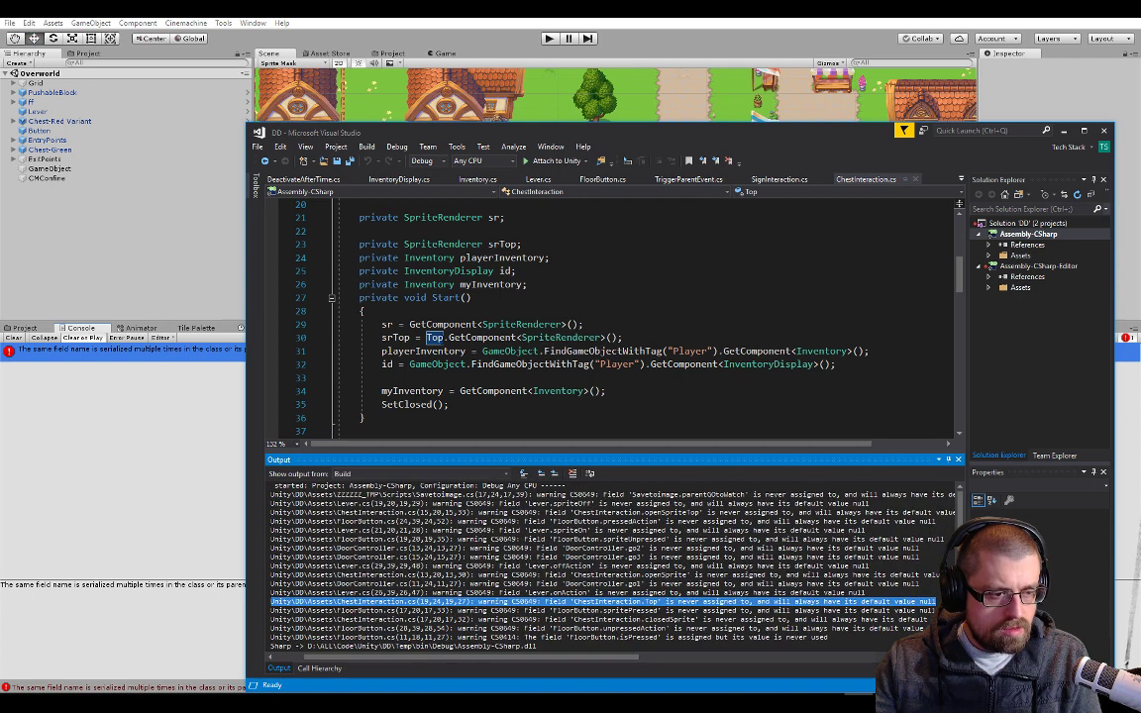
double_click(433, 339)
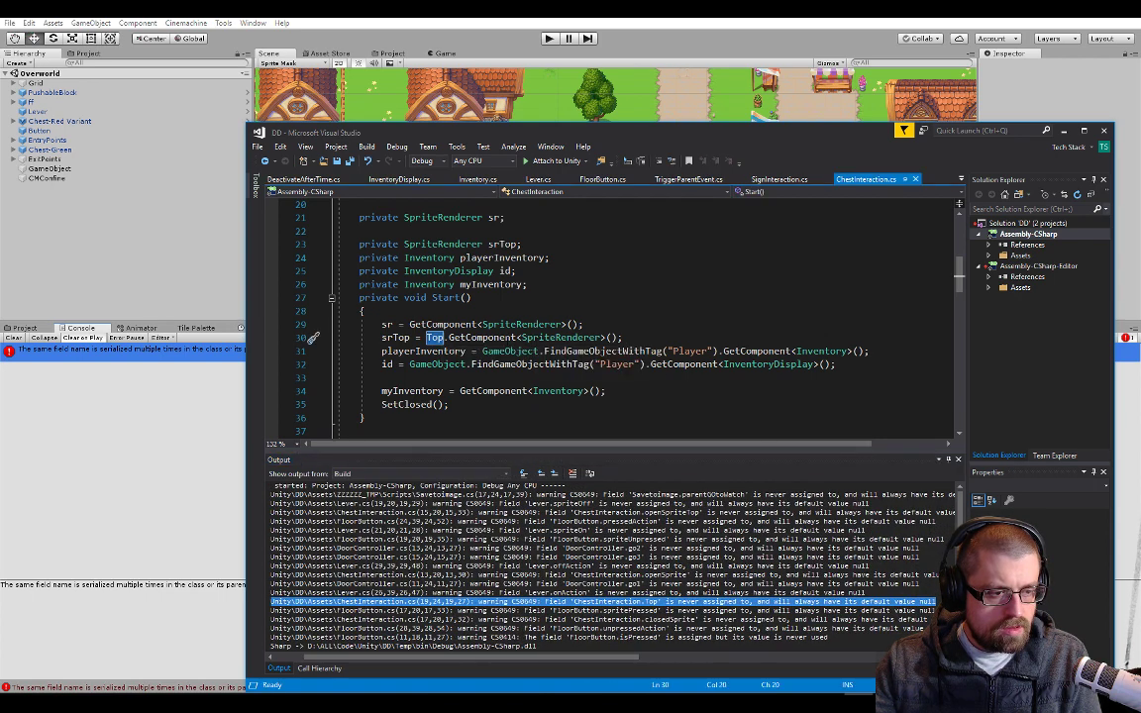
scroll(505, 347, "up", 2)
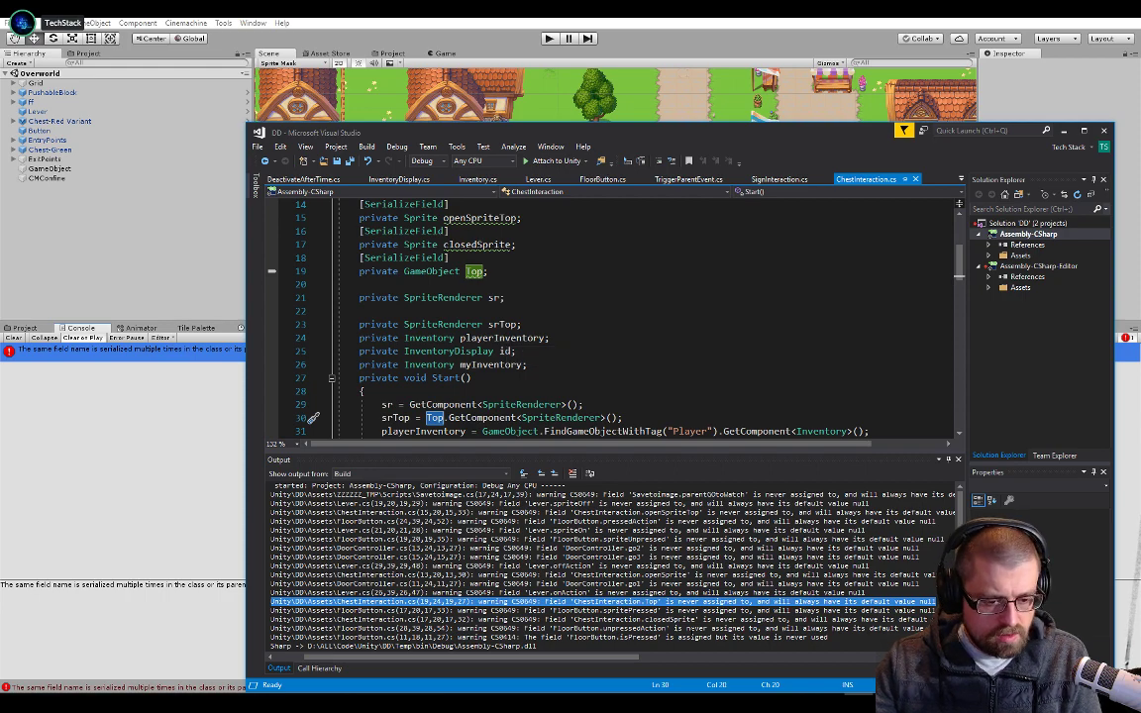
left_click_drag(620, 661, 482, 657)
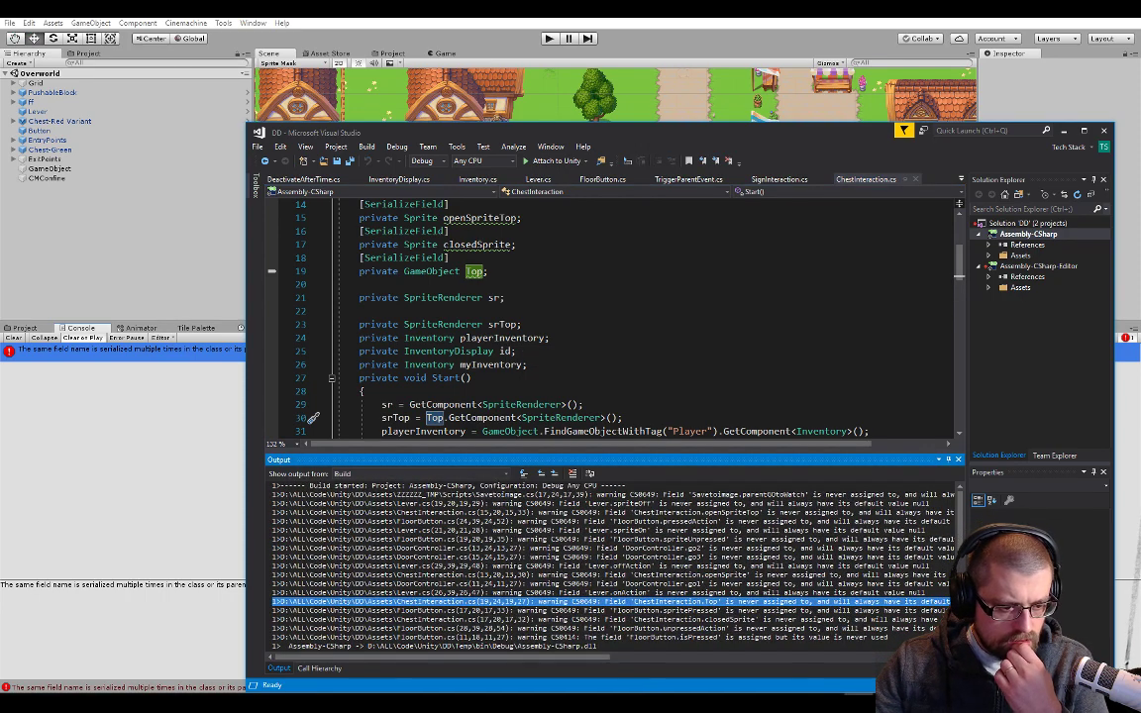
double_click(659, 512)
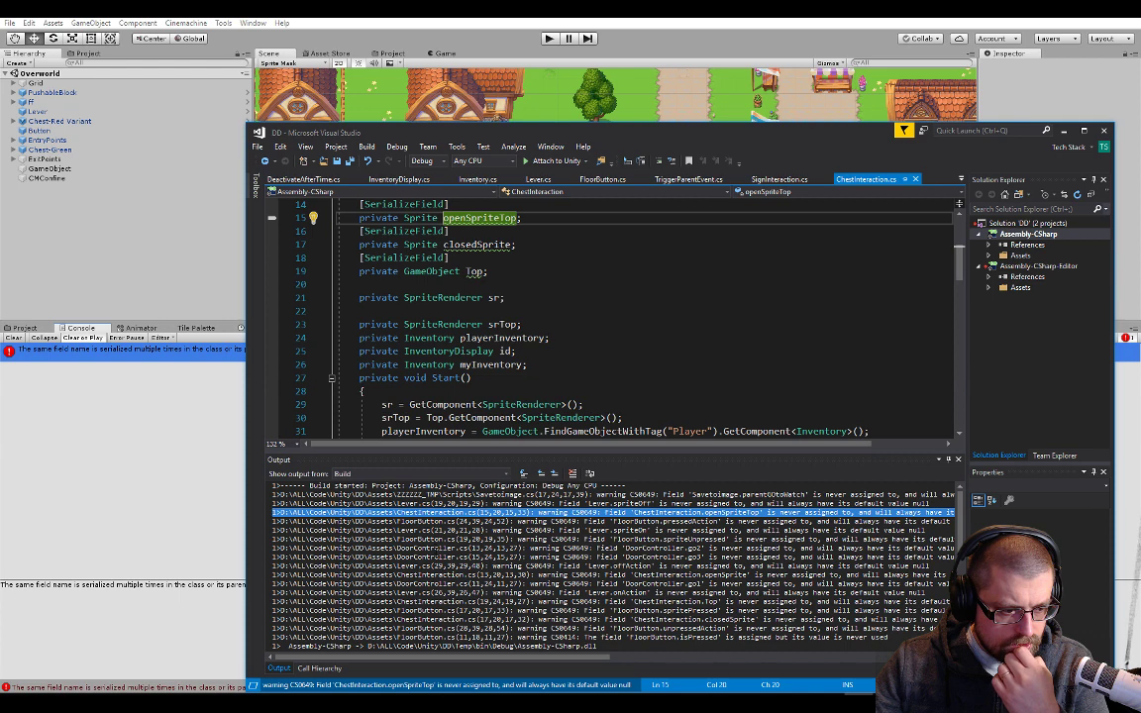
Build the solution again and recheck the serialized-field error in Unity's Console
key("ctrl+shift+b")
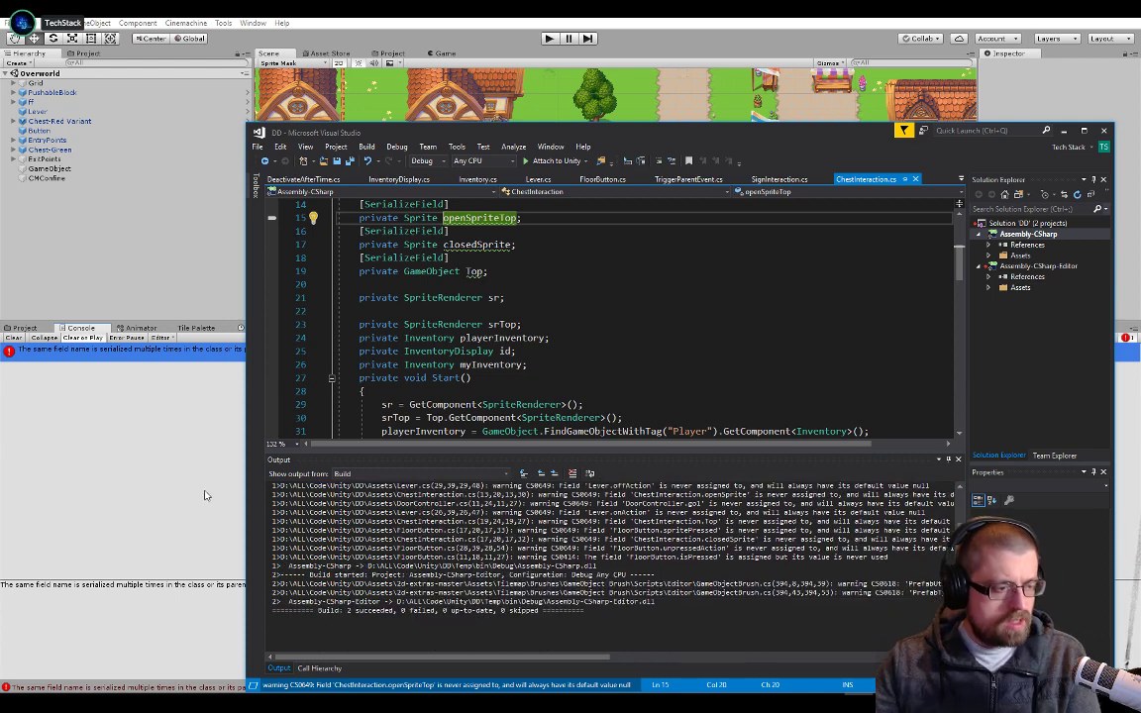
left_click(181, 475)
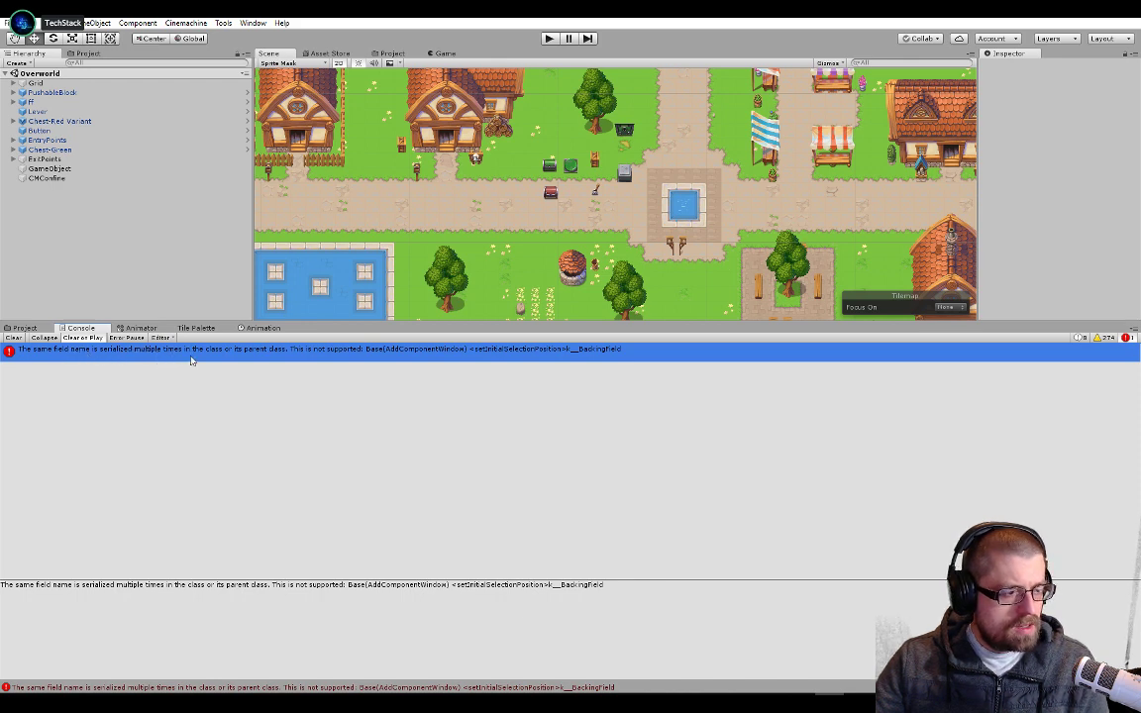
key("alt+Tab")
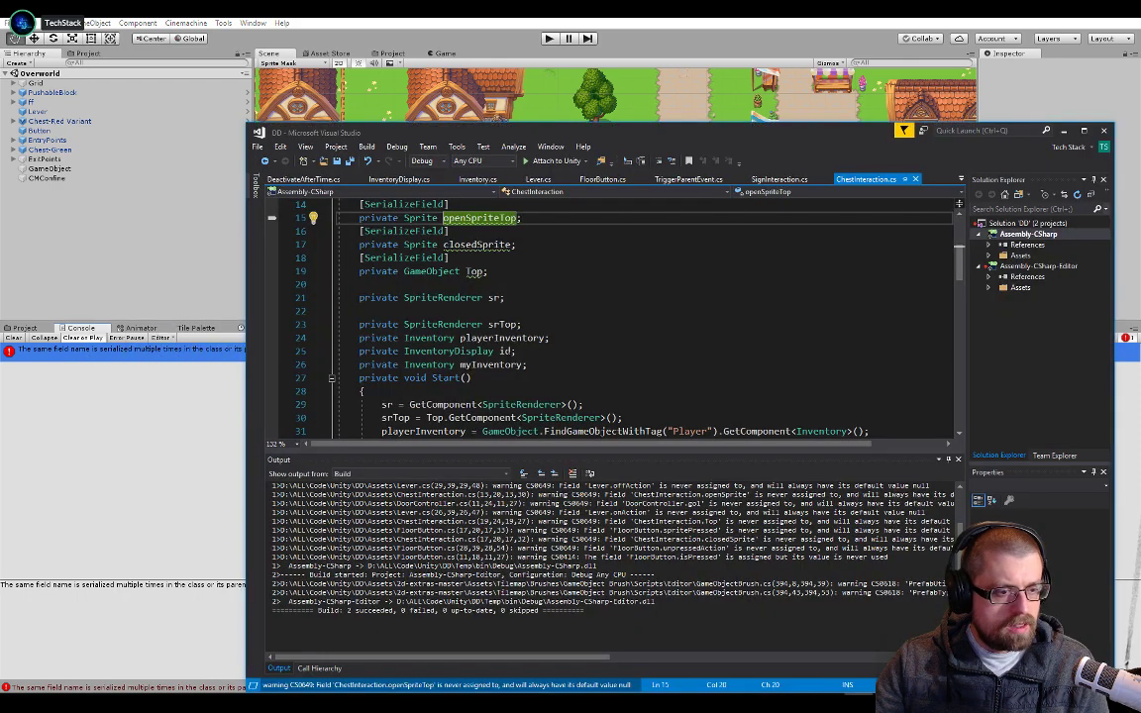
Check the fields in InventoryDisplay.cs and rename the timeToLive field declaration in DeactivateAfterTime.cs to mytimeToLive
left_click(370, 182)
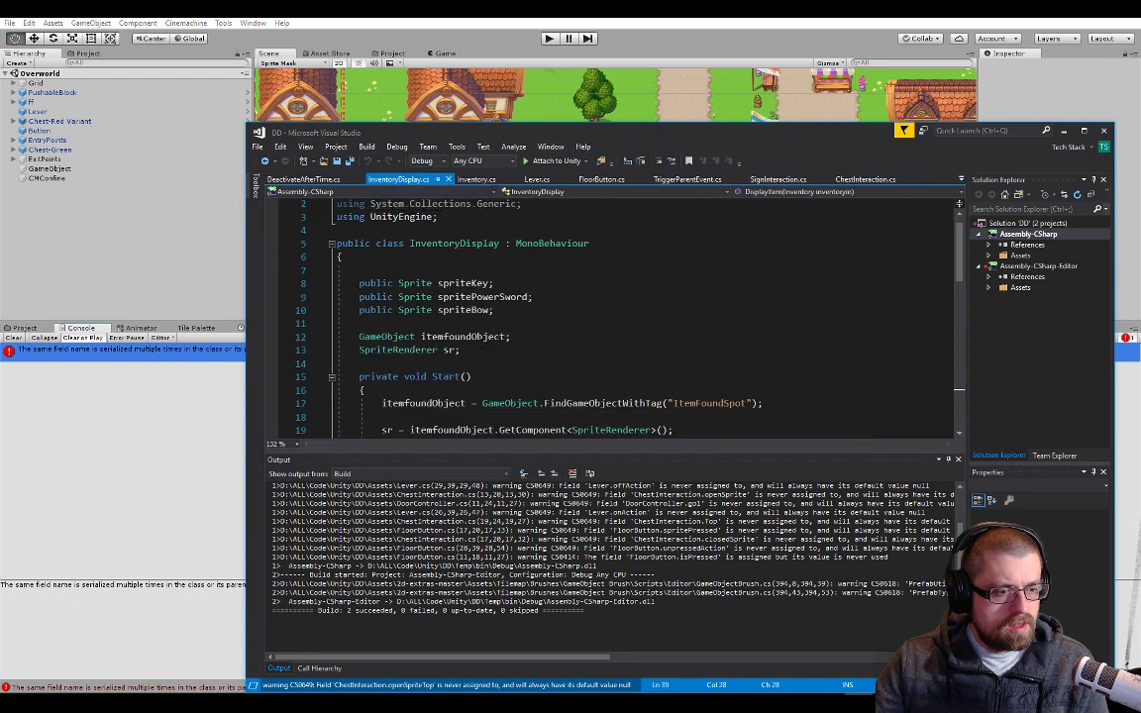
left_click(444, 350)
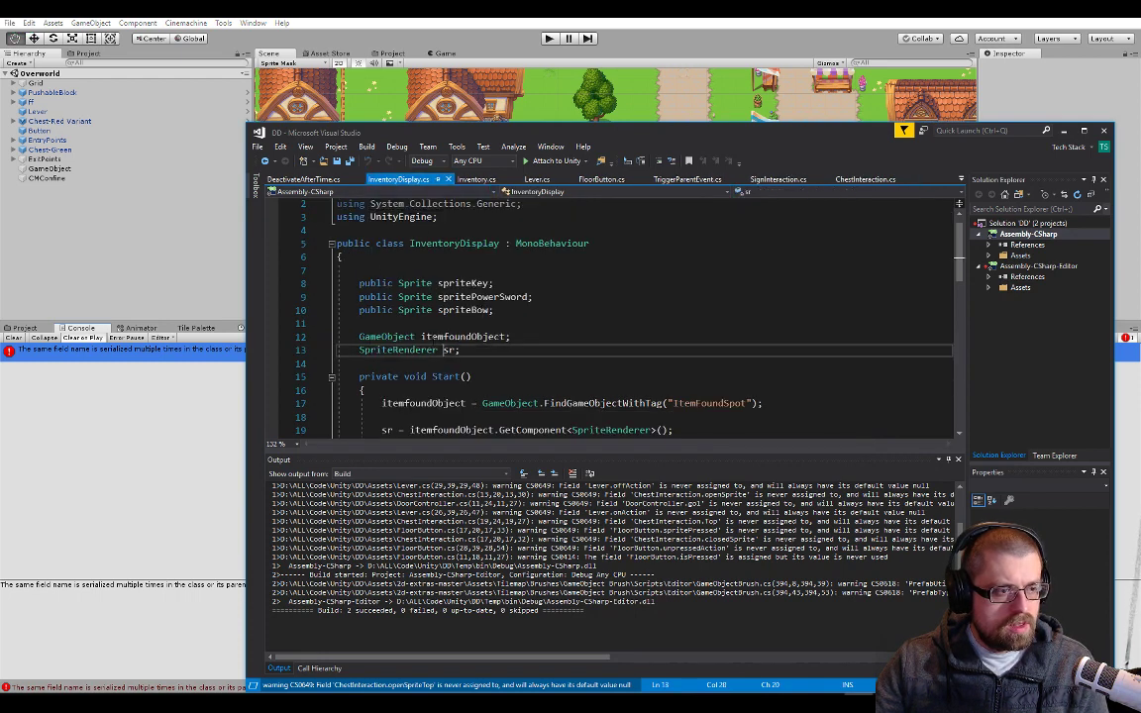
left_click(303, 180)
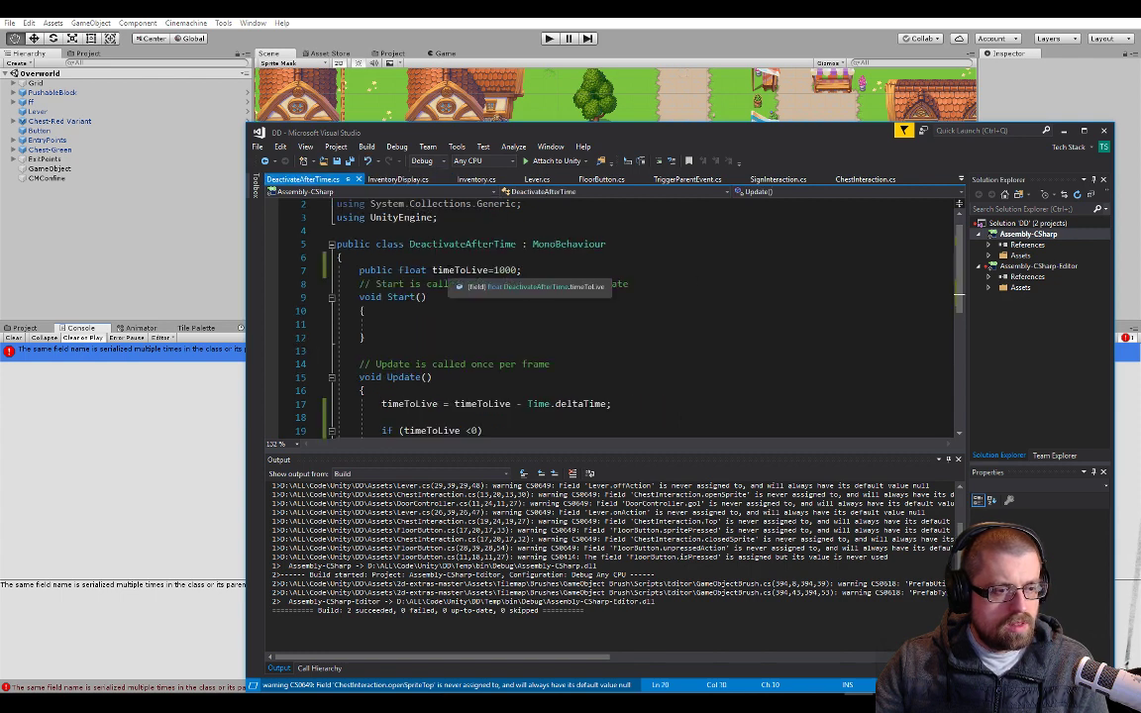
left_click(432, 270)
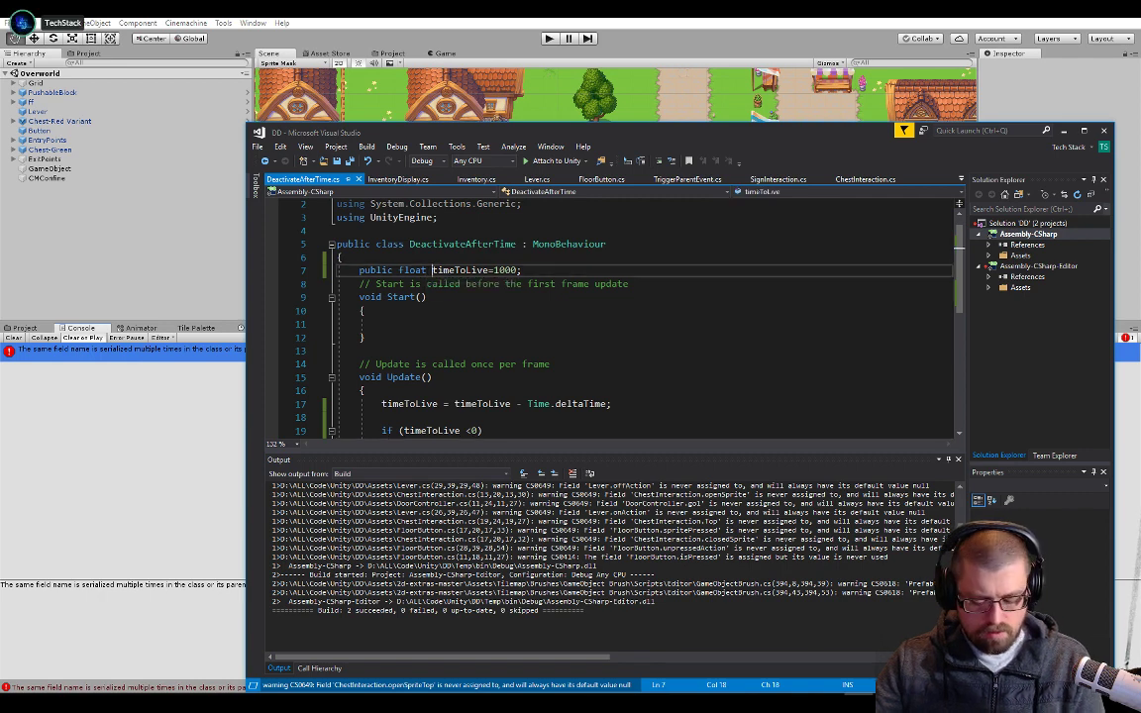
type("my")
Replace every timeToLive reference in DeactivateAfterTime's Update method with mytimeToLive and save the script
double_click(450, 271)
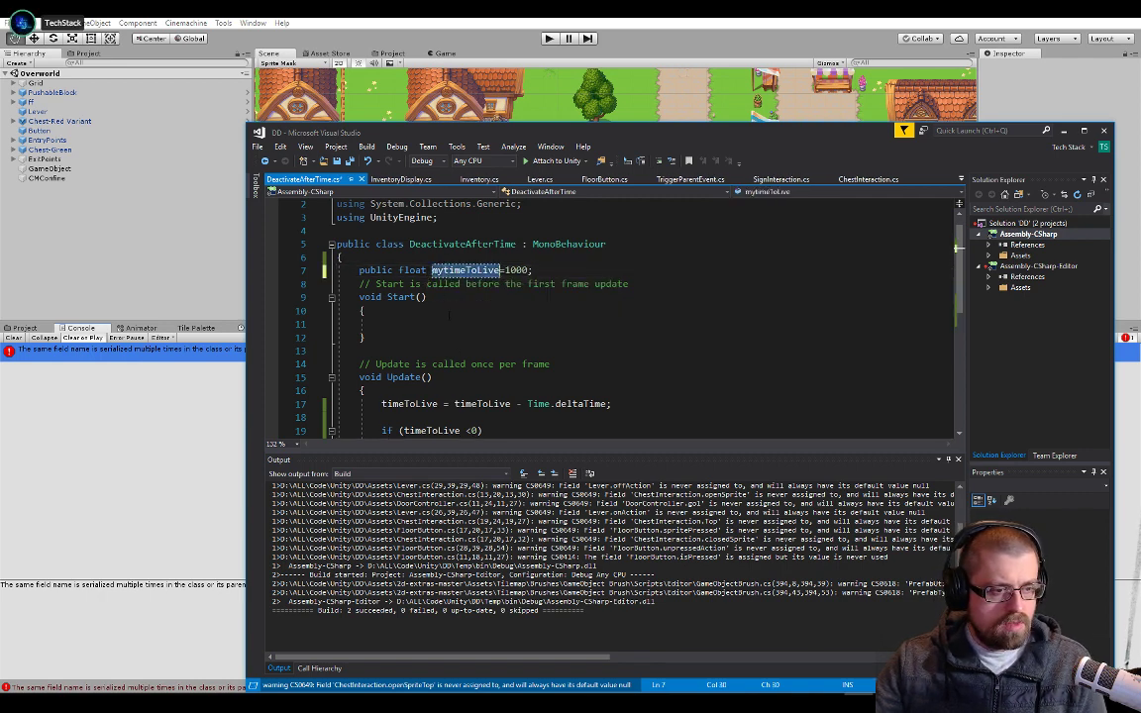
key("ctrl+c")
double_click(409, 404)
key("ctrl+v")
double_click(493, 404)
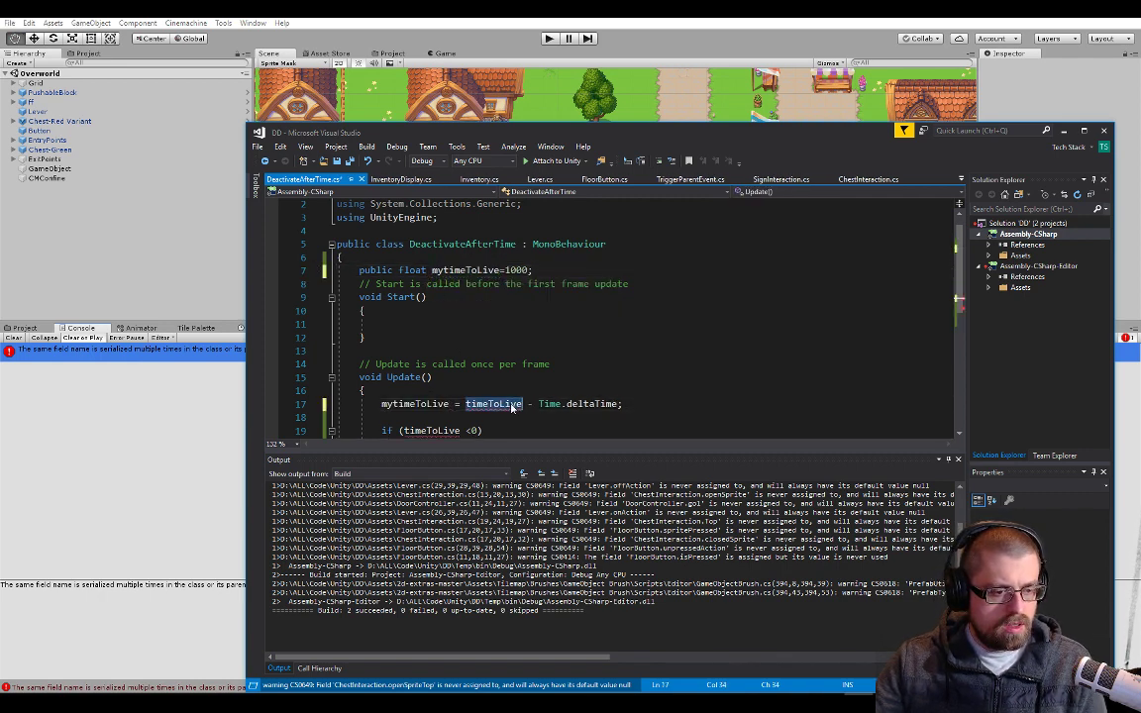
key("ctrl+v")
double_click(421, 431)
key("ctrl+v")
scroll(520, 356, "down", 7)
key("ctrl+s")
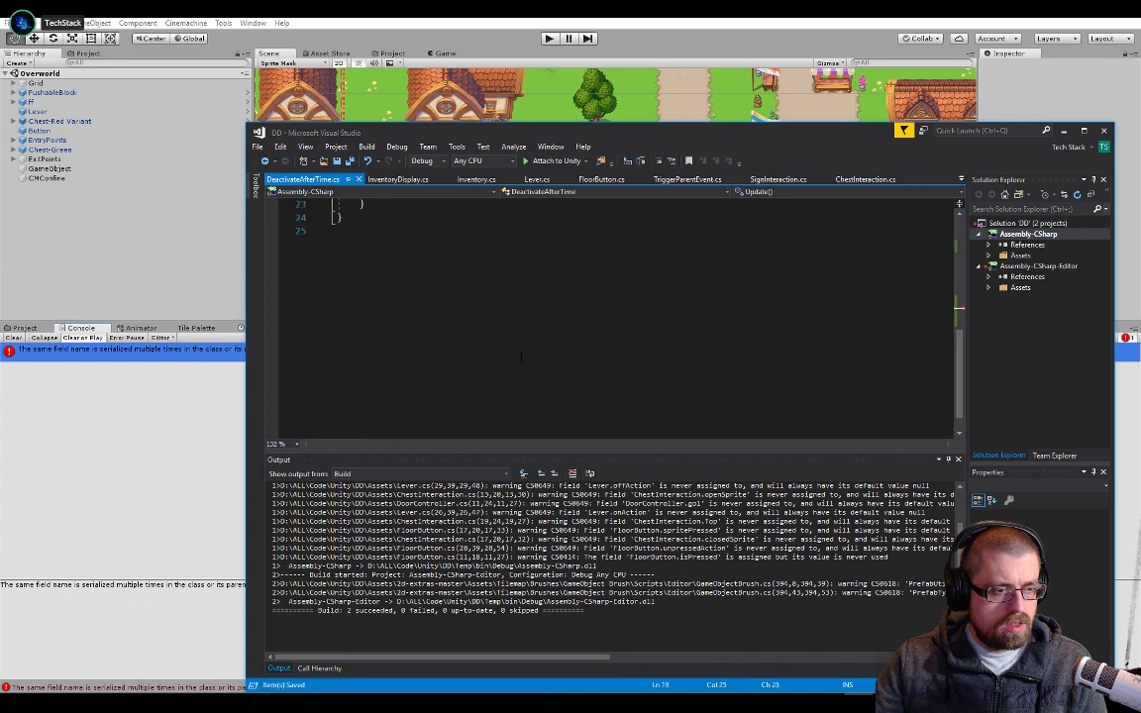
Recheck the serialized-field error in Unity's Console and inspect the itemfoundObject and sr fields in InventoryDisplay.cs
left_click(315, 413)
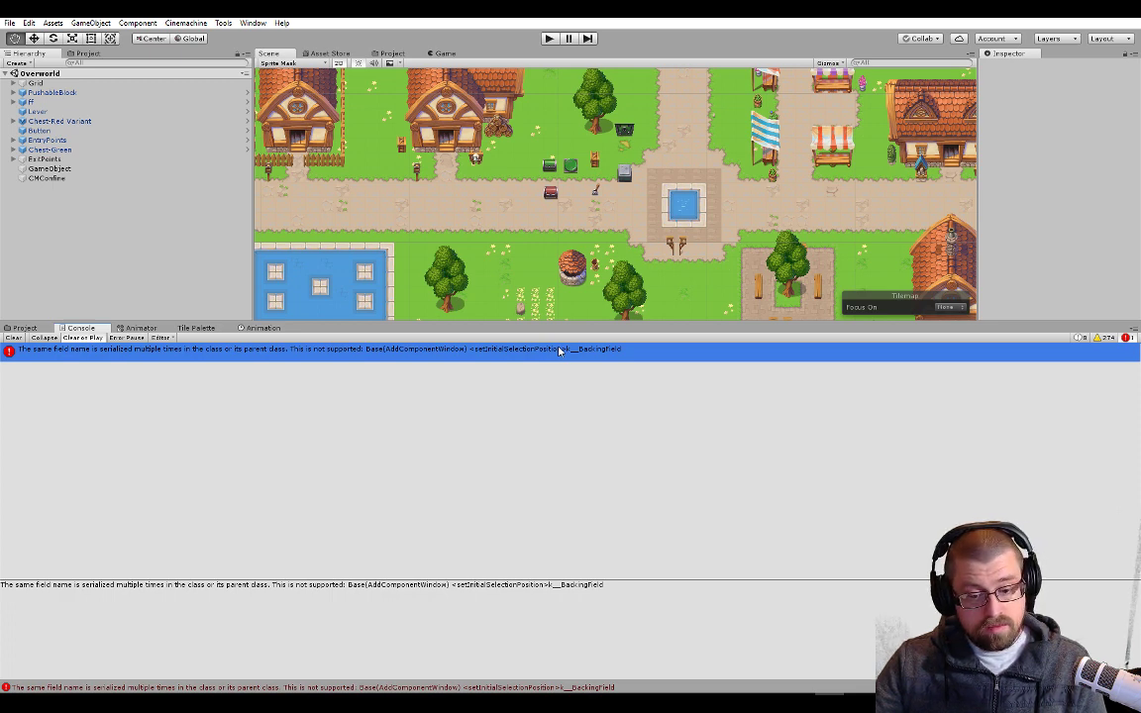
key("alt+Tab")
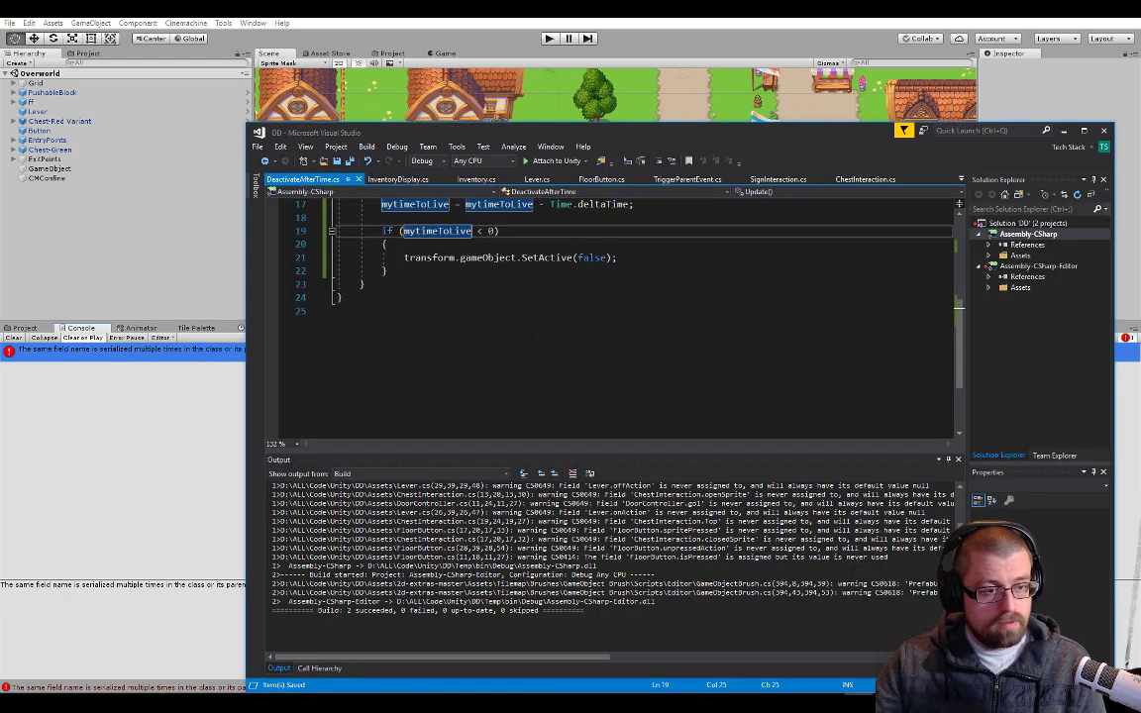
left_click(416, 180)
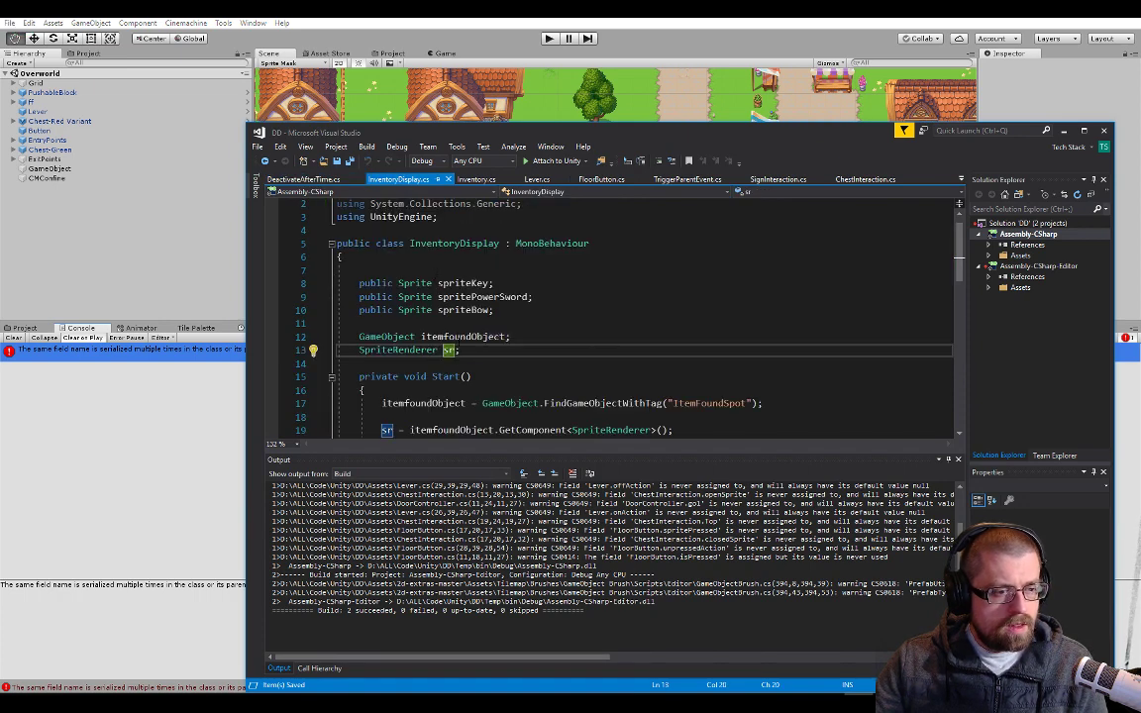
double_click(459, 337)
left_click(451, 350)
double_click(451, 349)
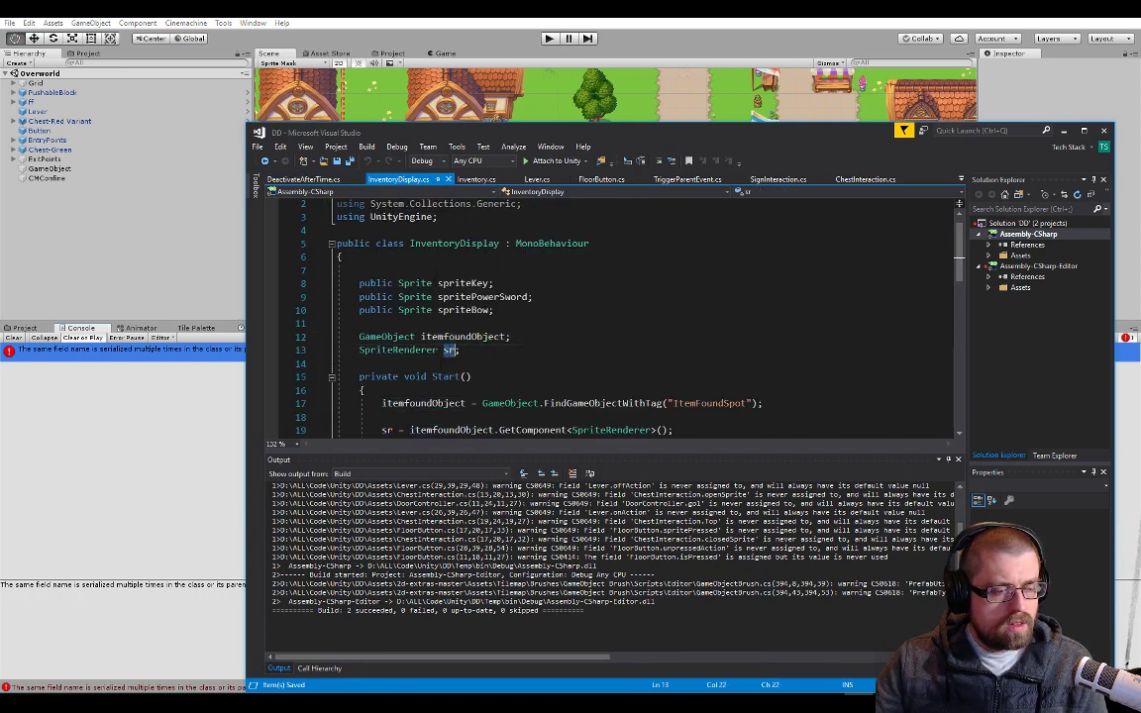
left_click(451, 364)
left_click(449, 390)
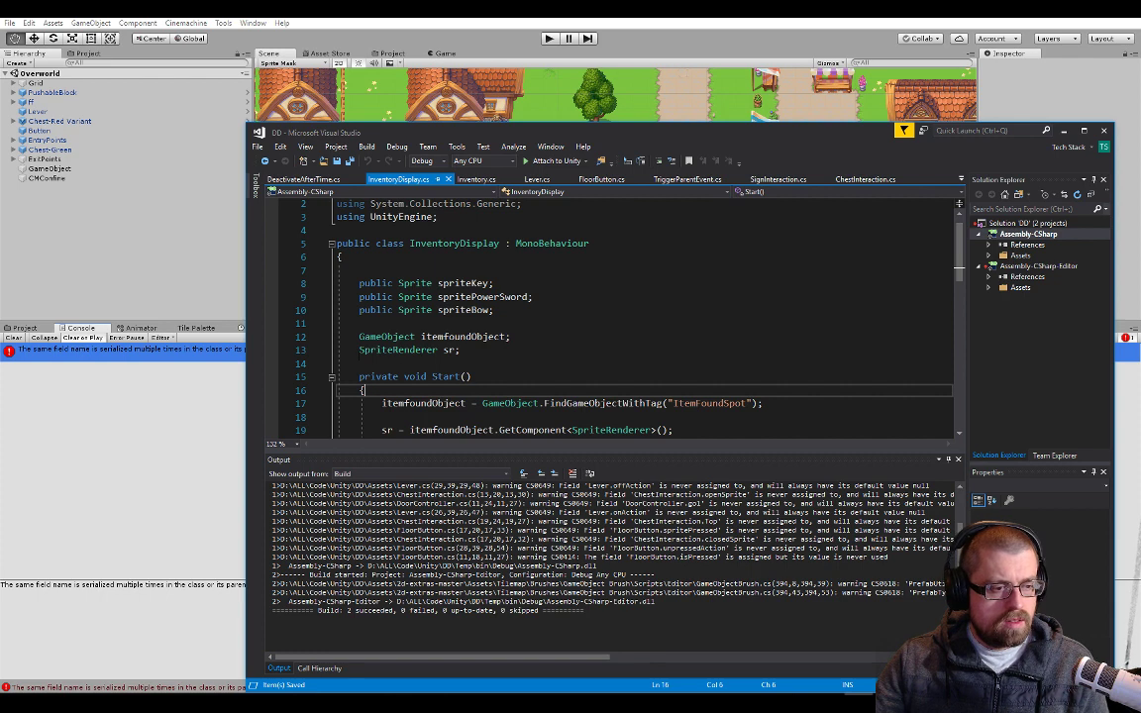
Comment out the SpriteRenderer sr field in InventoryDisplay.cs and test whether this.sr still resolves inside Start
left_click(360, 351)
type("//")
left_click(403, 389)
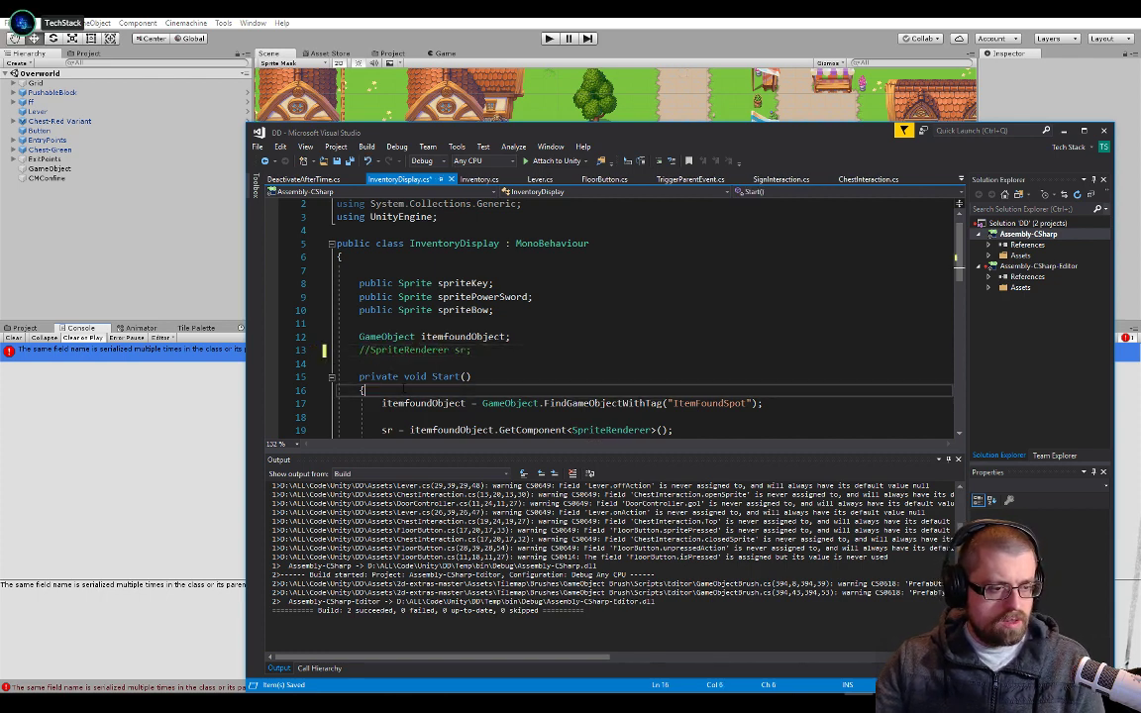
key("Return")
type("ShadowResolution.")
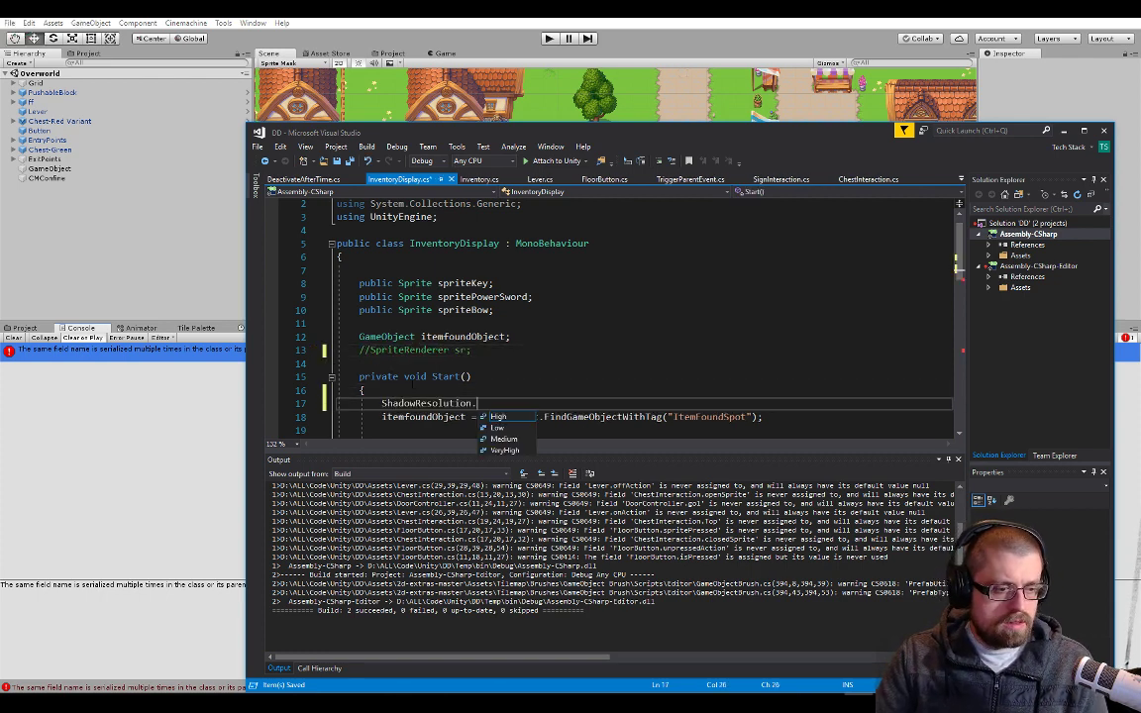
key("ctrl+z")
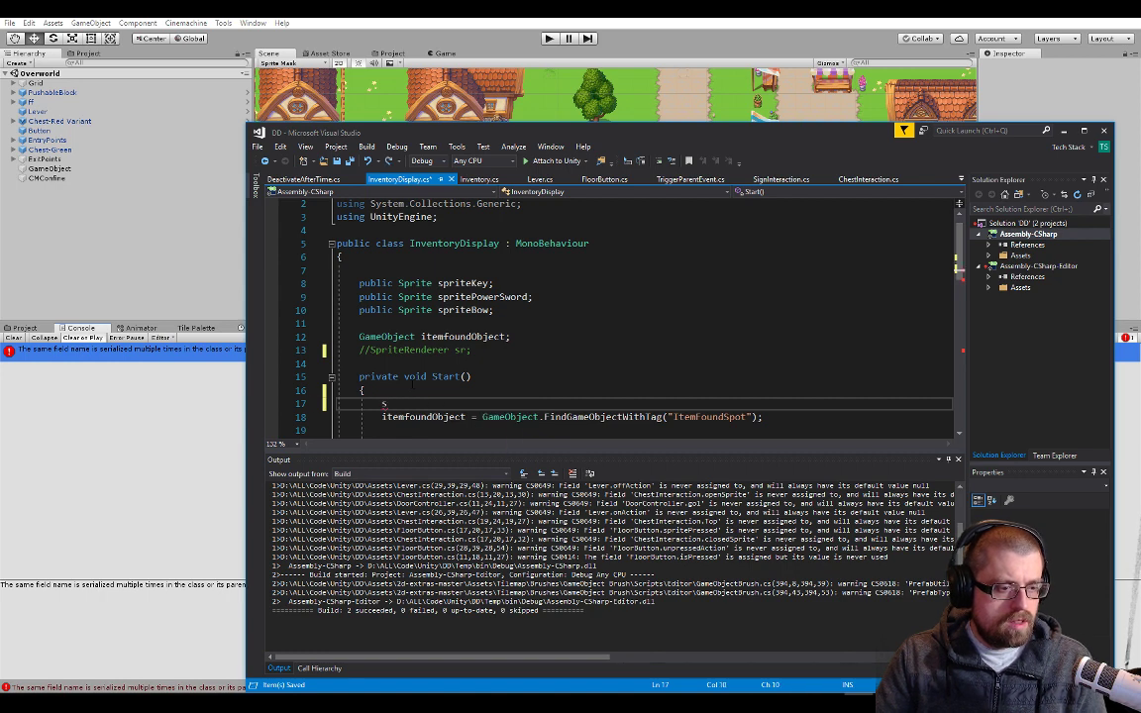
key("BackSpace")
key("BackSpace")
key("BackSpace")
type("this.sr")
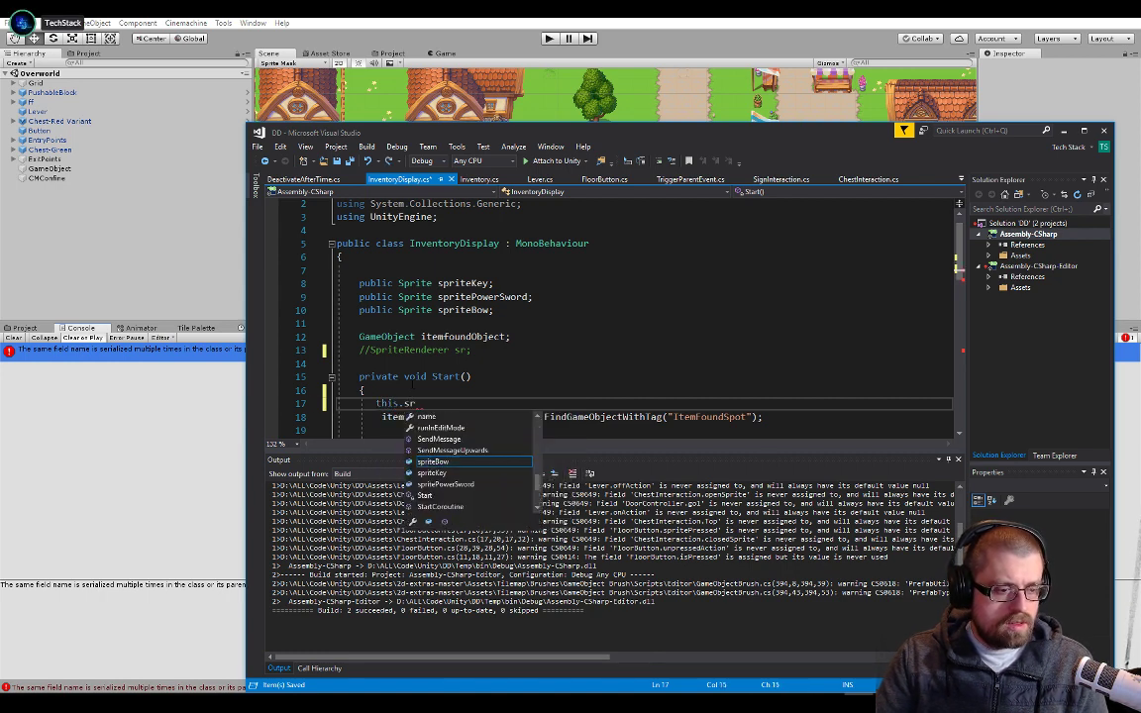
Remove the this.sr test code from Start and uncomment the SpriteRenderer sr declaration
key("shift+Home")
key("BackSpace")
key("Up")
key("Up")
key("Up")
key("Up")
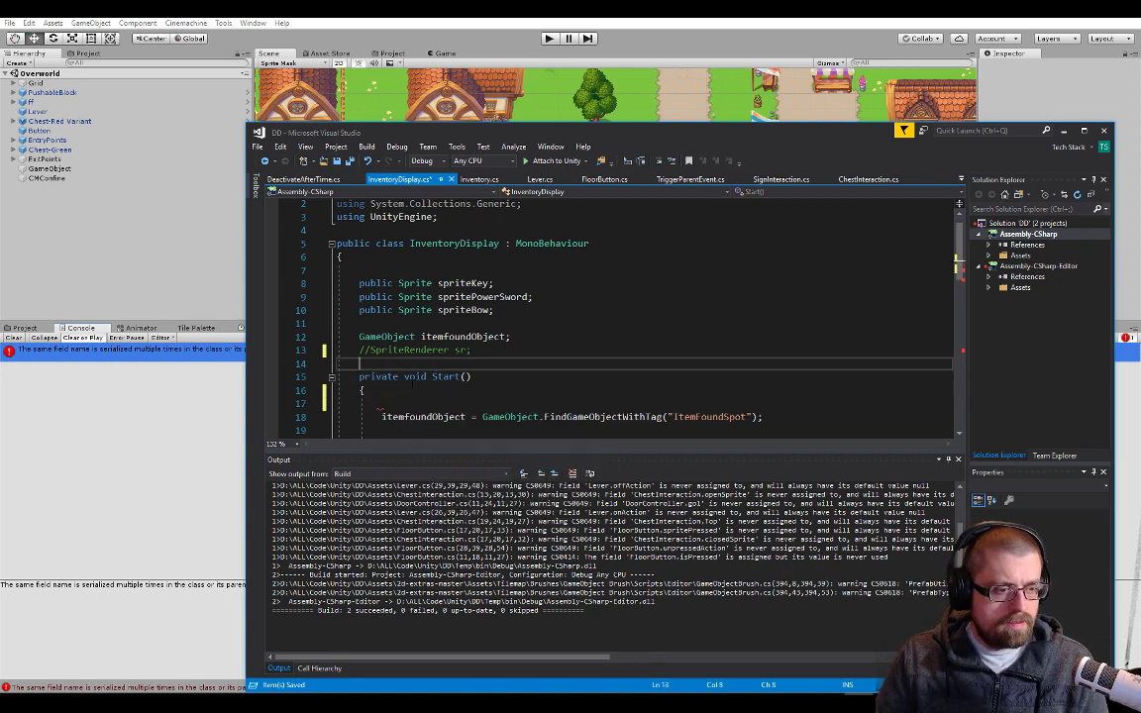
key("Home")
key("Delete")
key("Delete")
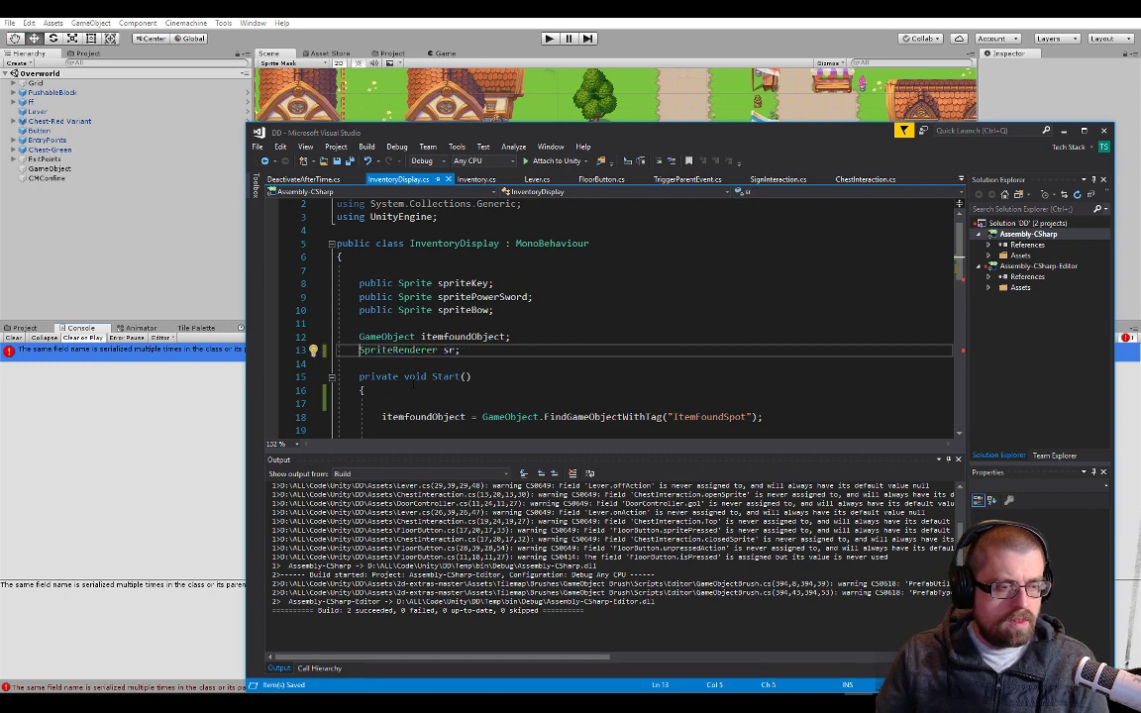
Review the field declarations in Inventory.cs and ChestInteraction.cs for duplicate names
left_click(476, 179)
scroll(522, 315, "down", 2)
scroll(522, 315, "up", 2)
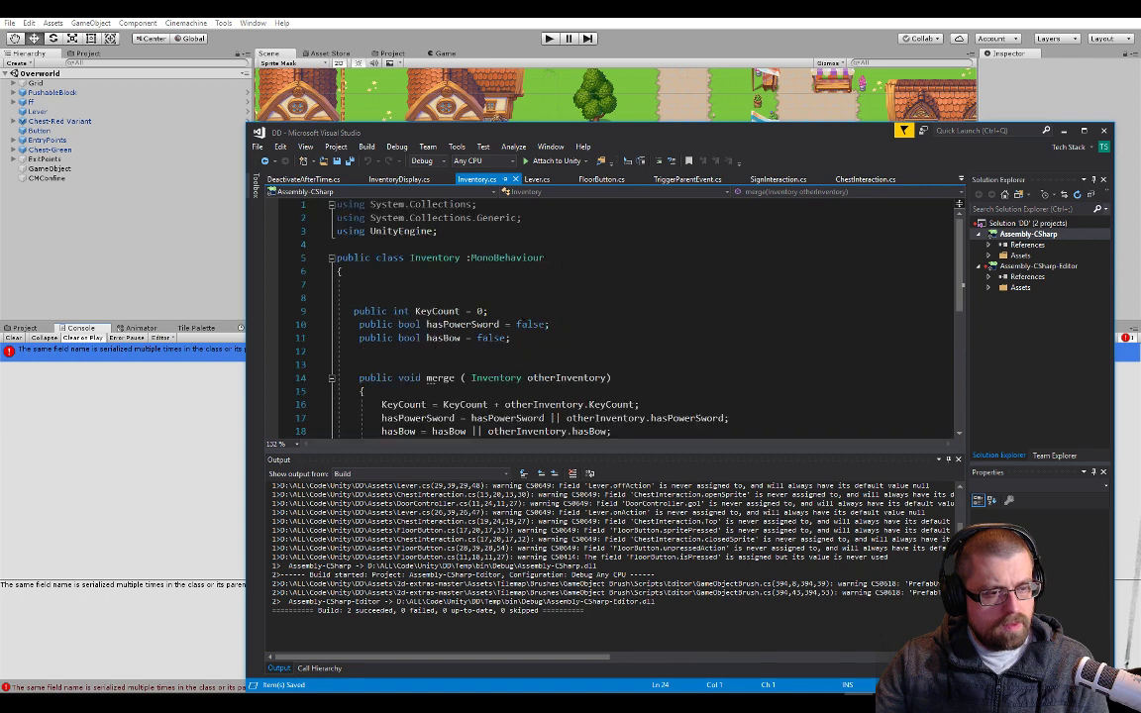
left_click(864, 179)
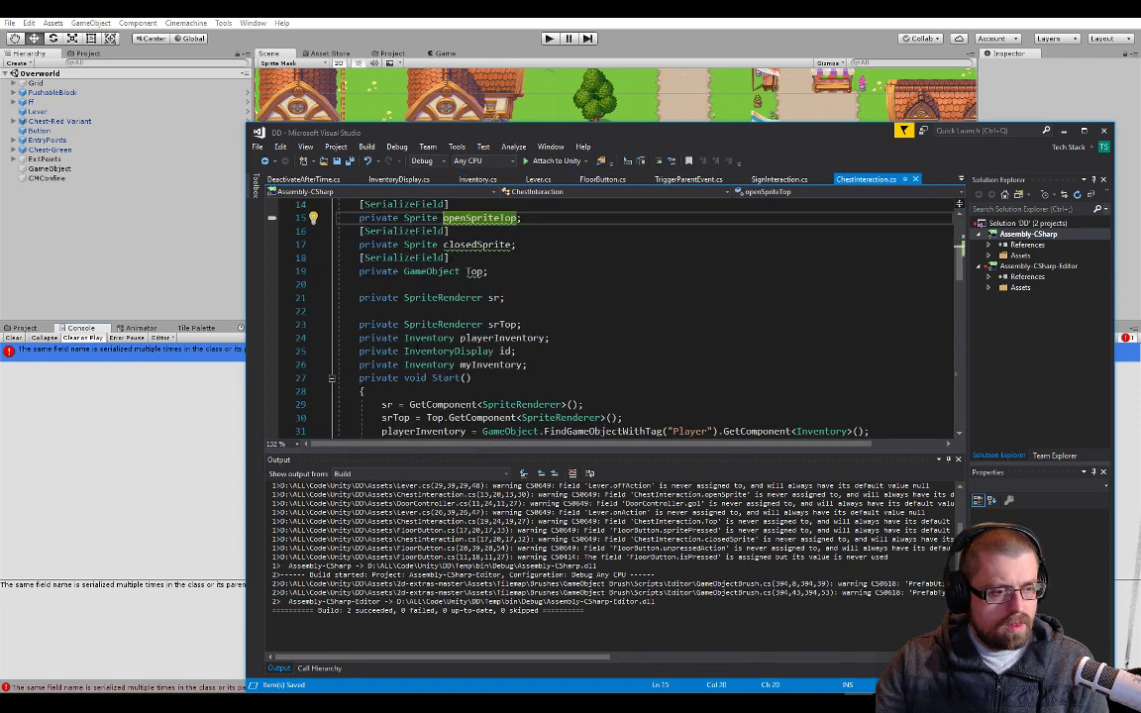
Rename the InventoryDisplay field id to inventoryDisplay throughout ChestInteraction.cs, with the Visual Studio window maximized
left_click(507, 350)
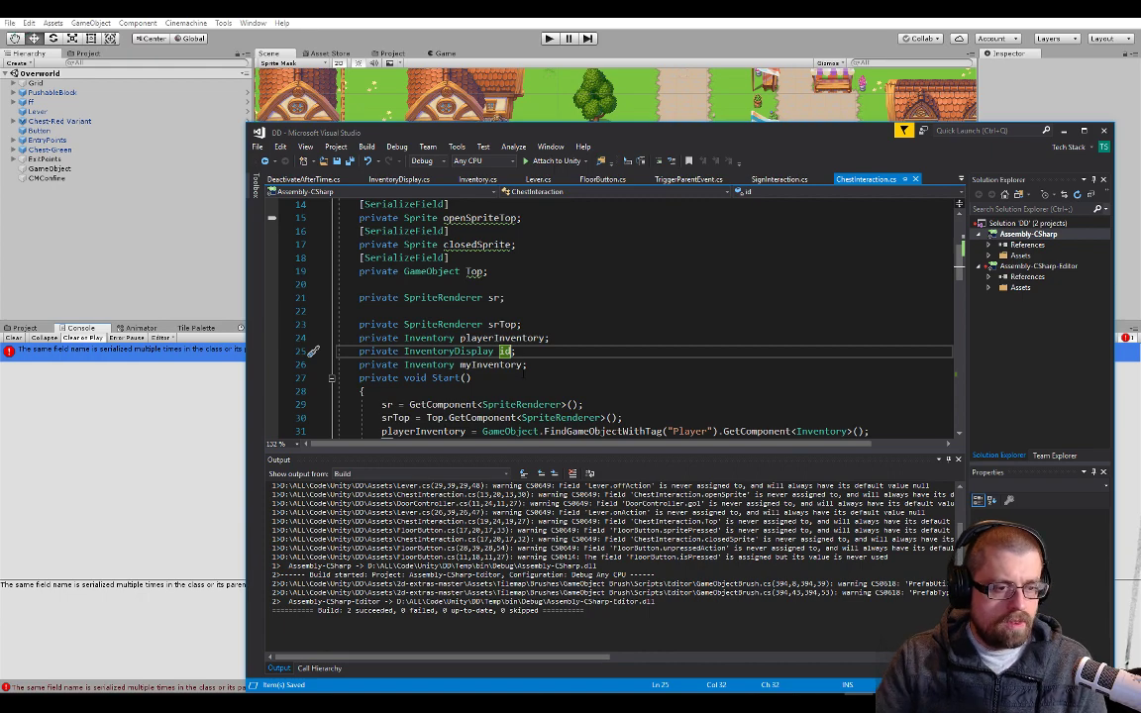
scroll(523, 374, "down", 3)
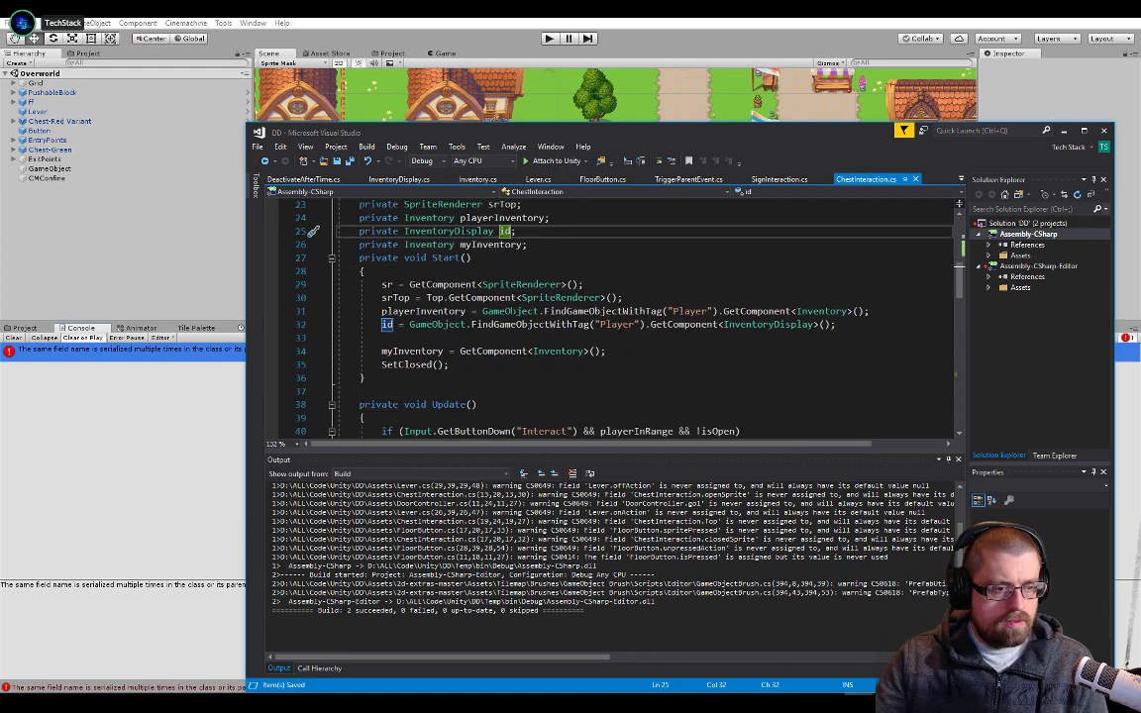
double_click(696, 129)
scroll(330, 230, "up", 4)
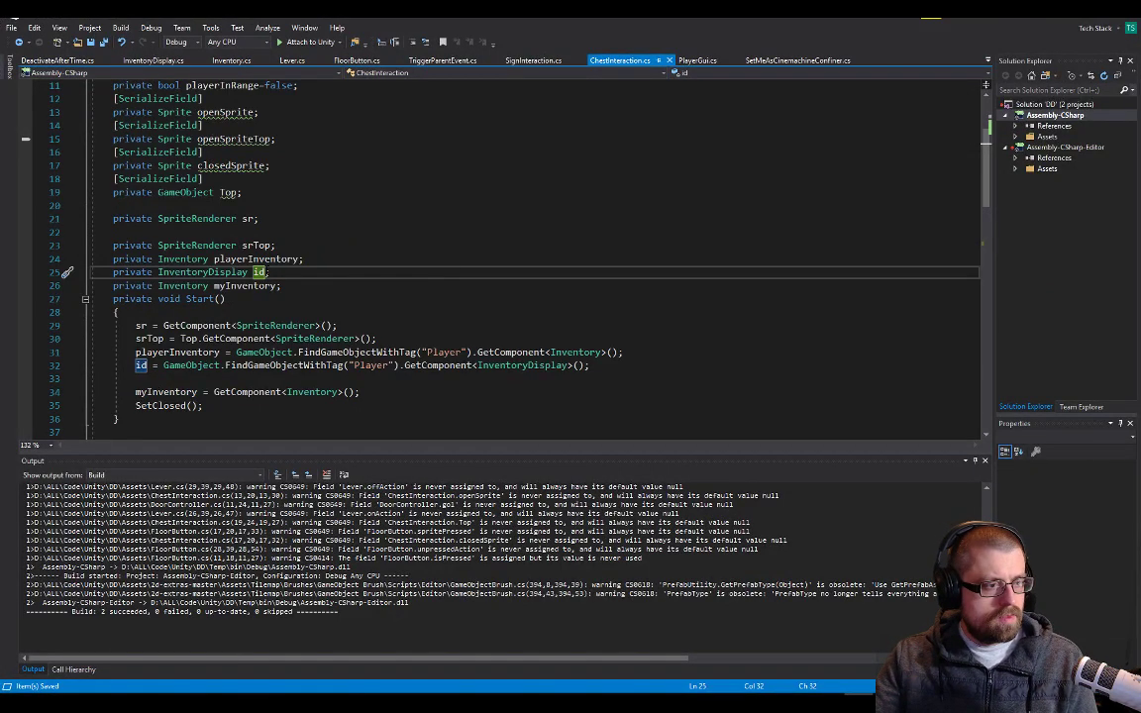
right_click(263, 274)
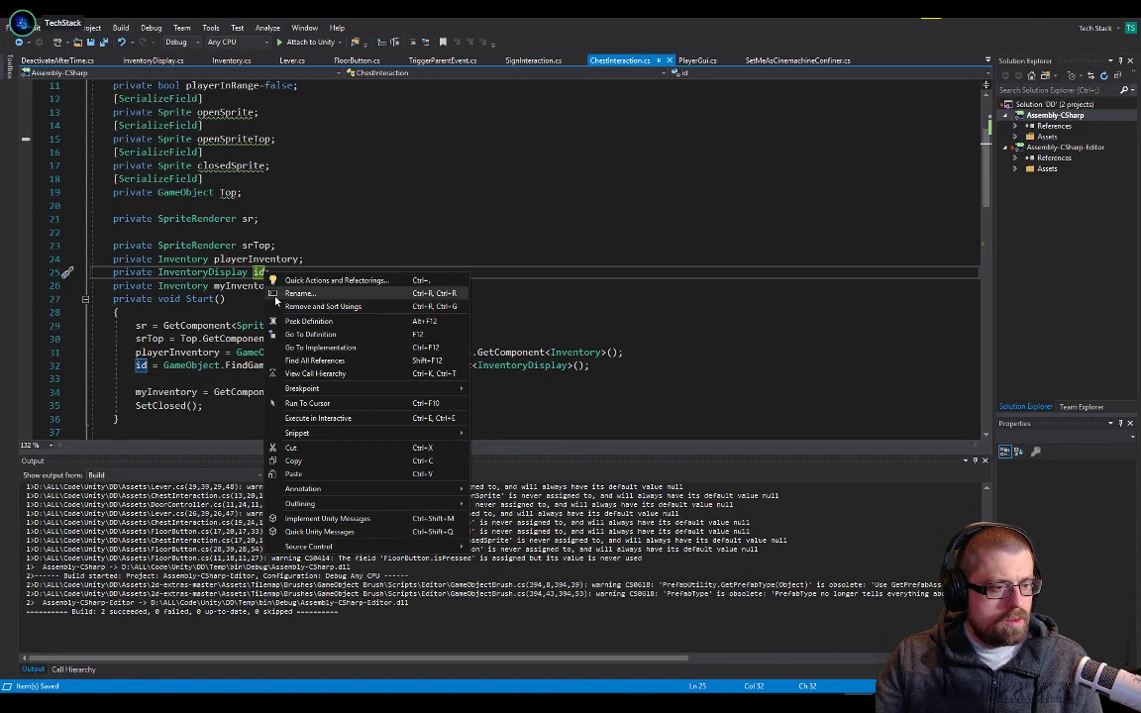
left_click(288, 293)
type("inventory")
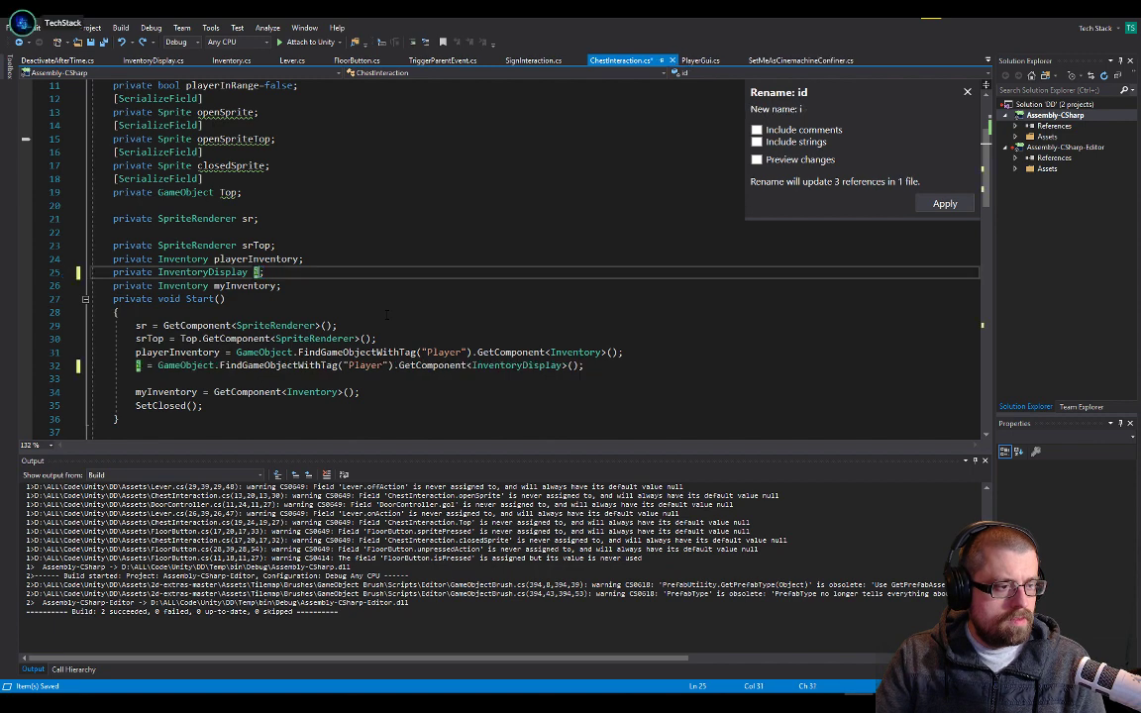
type("Display")
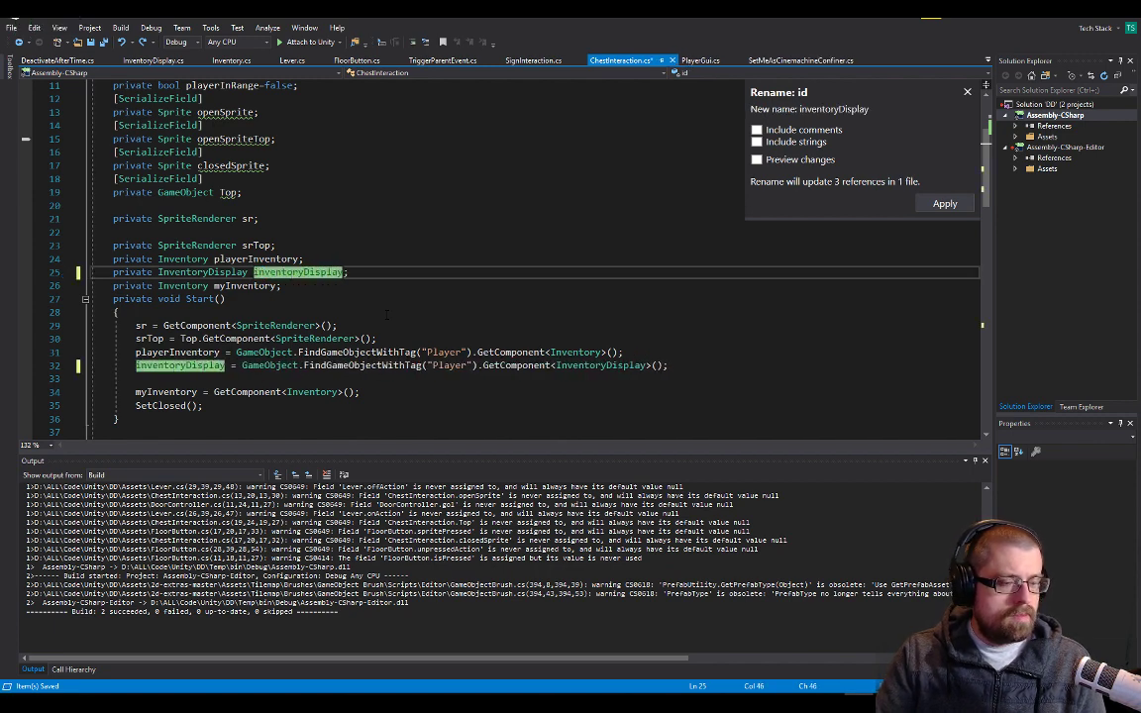
key("Return")
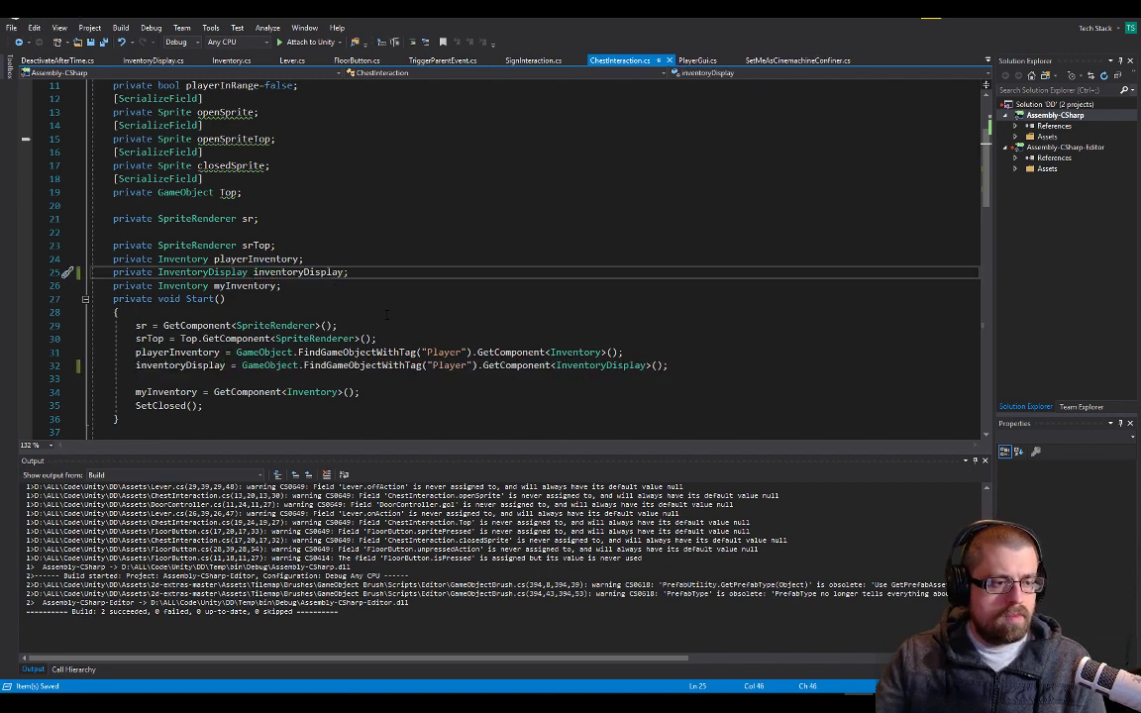
Examine the setInitialSelectionPosition name in Unity's Console error and resave ChestInteraction.cs so that Unity recompiles
key("alt+Tab")
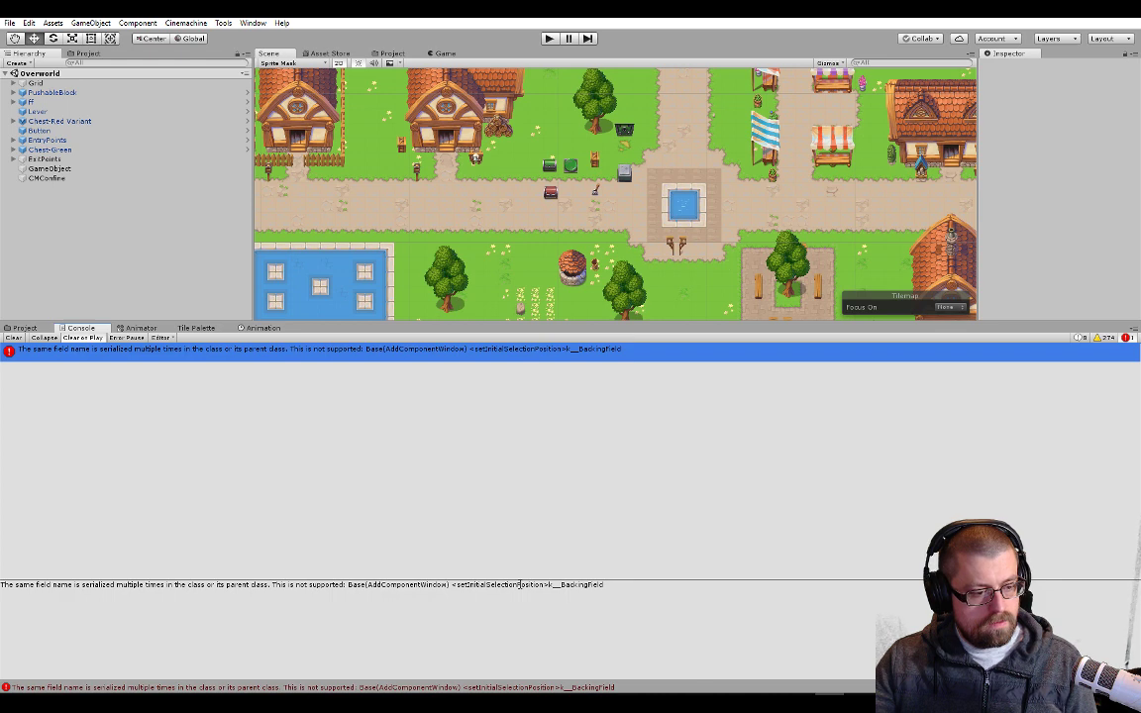
double_click(519, 586)
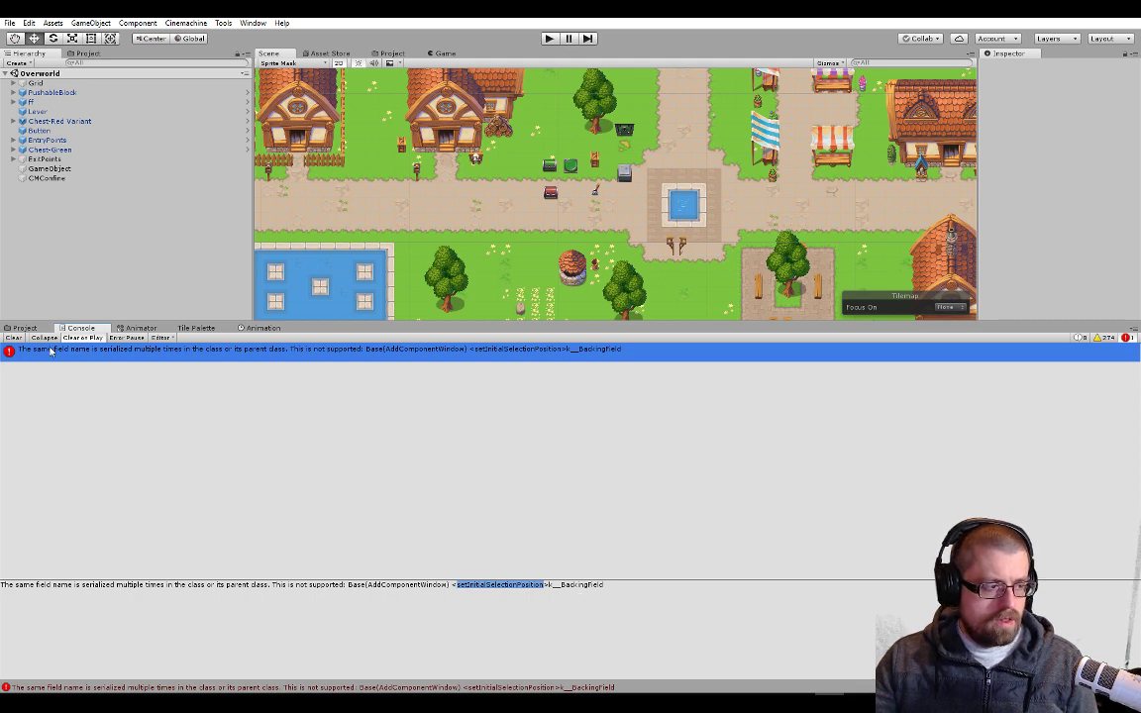
key("alt+Tab")
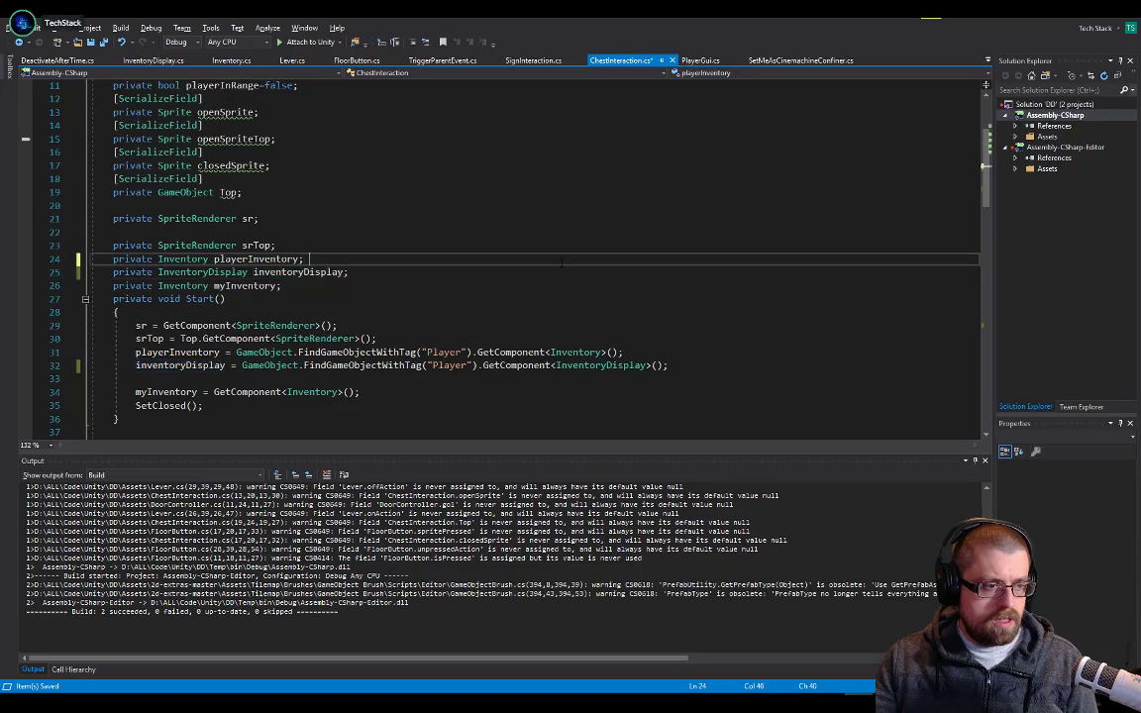
key("alt+Tab")
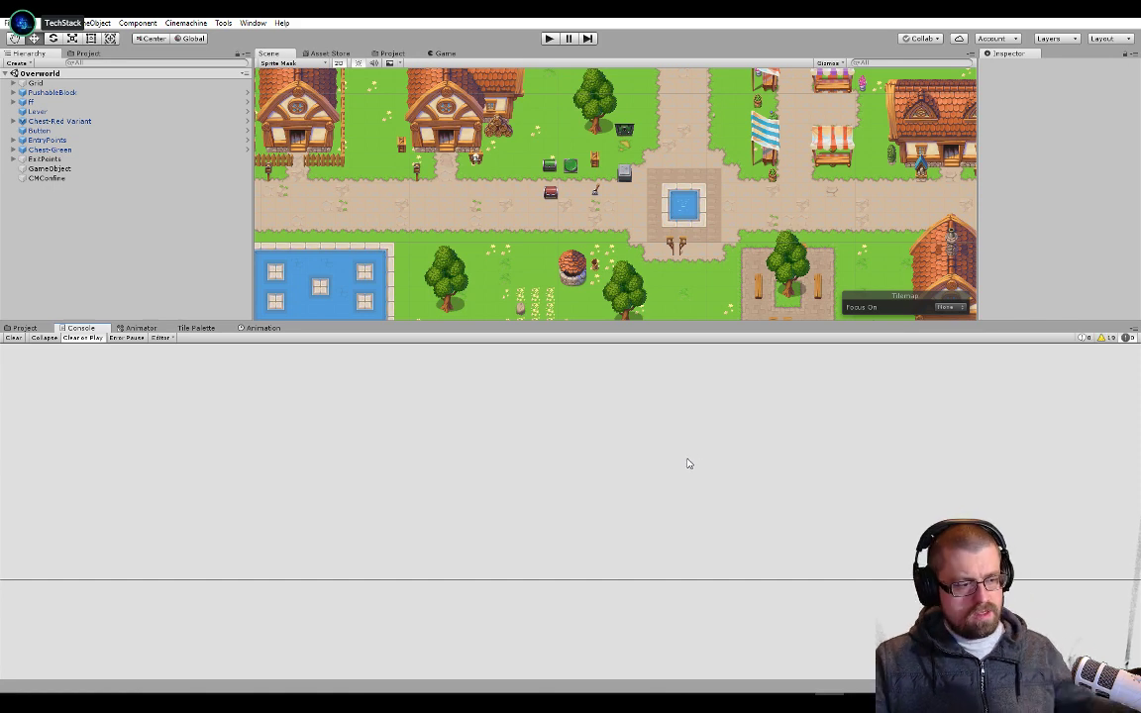
Play-test the game from its main menu, trace the NullReferenceException to its line in InventoryDisplay.cs, and stop play mode
left_click(550, 42)
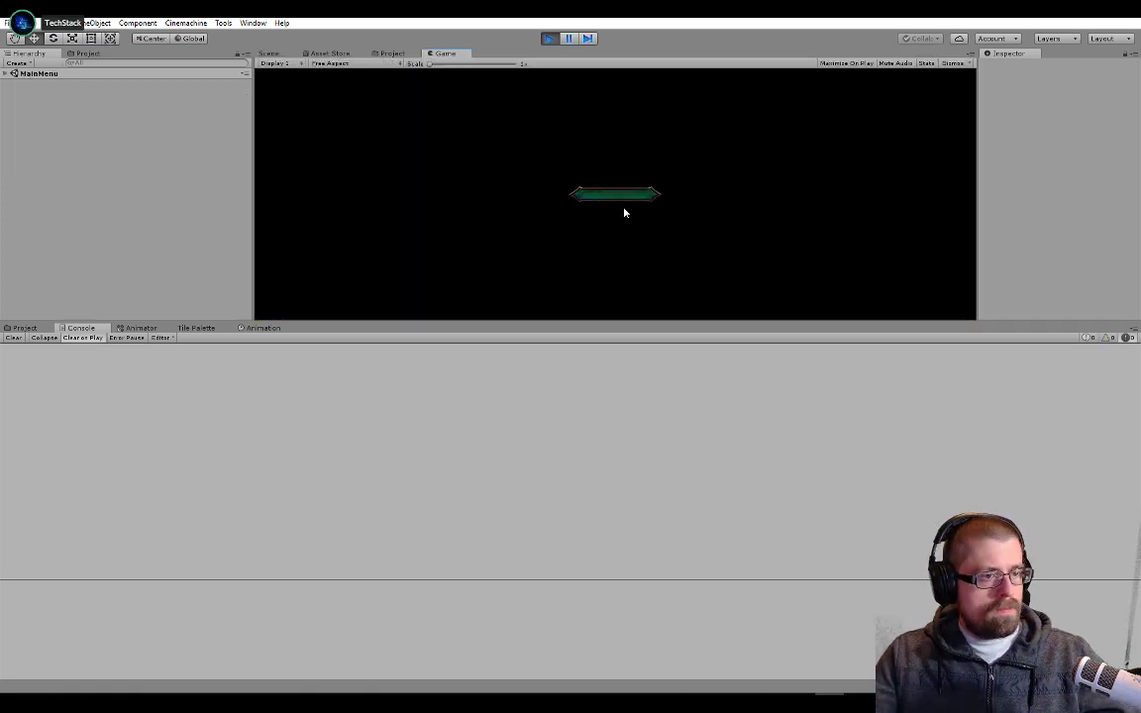
left_click(622, 203)
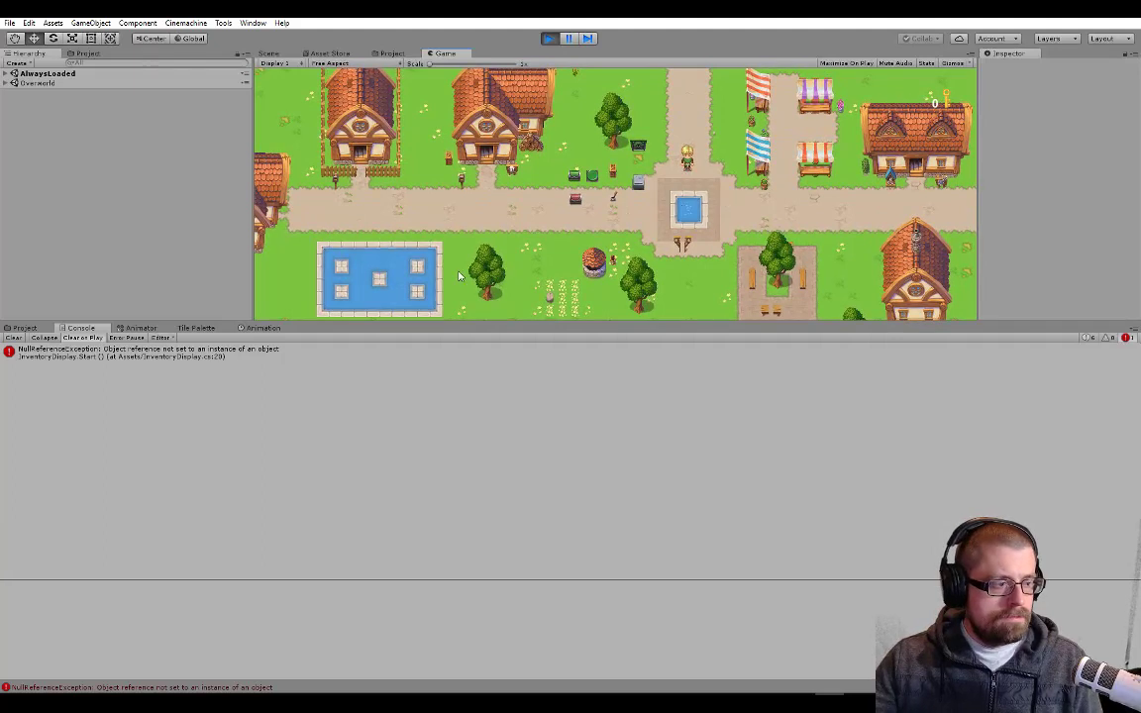
left_click(182, 355)
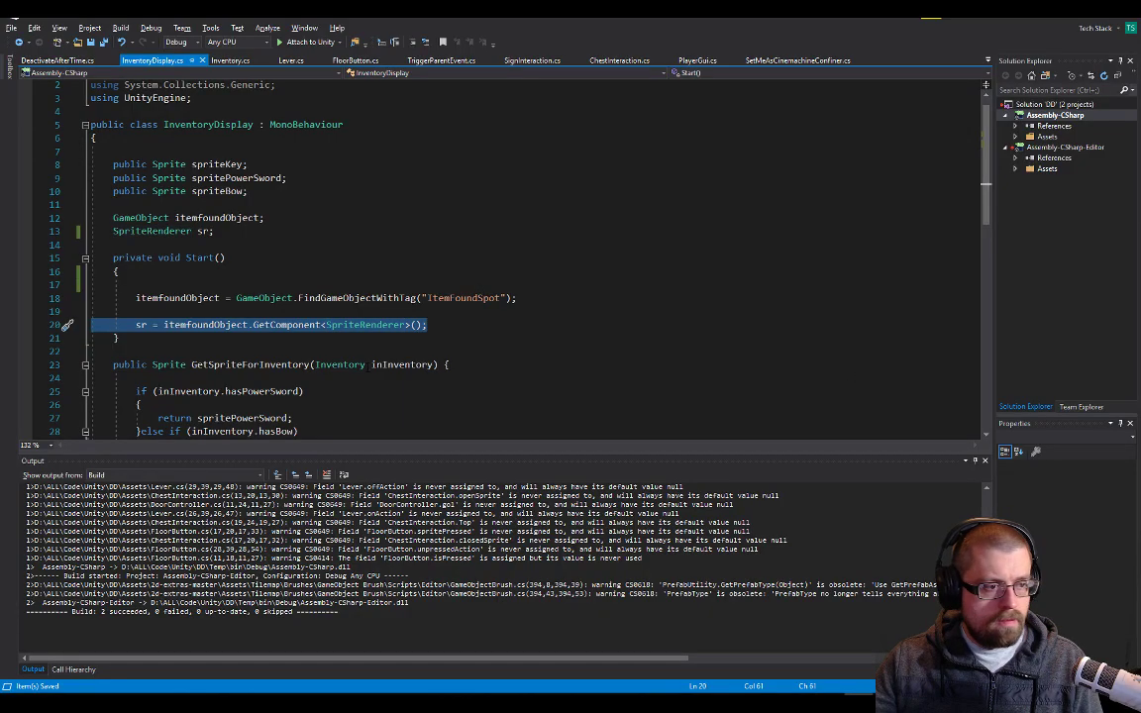
left_click(1097, 20)
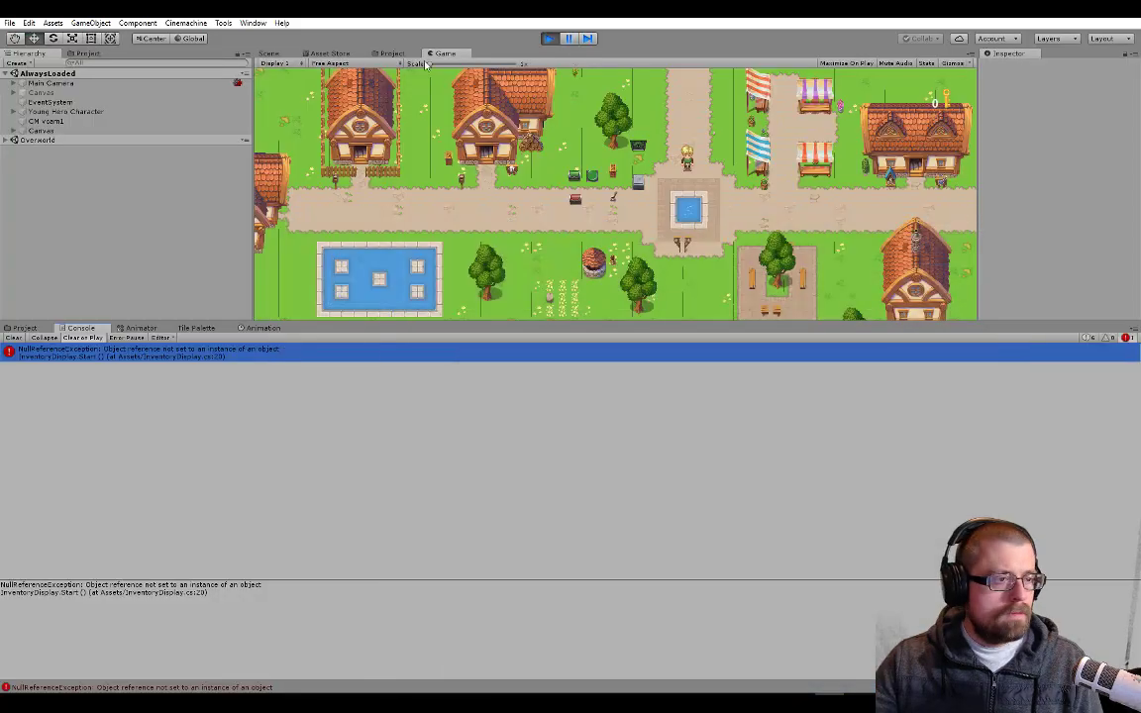
left_click(550, 38)
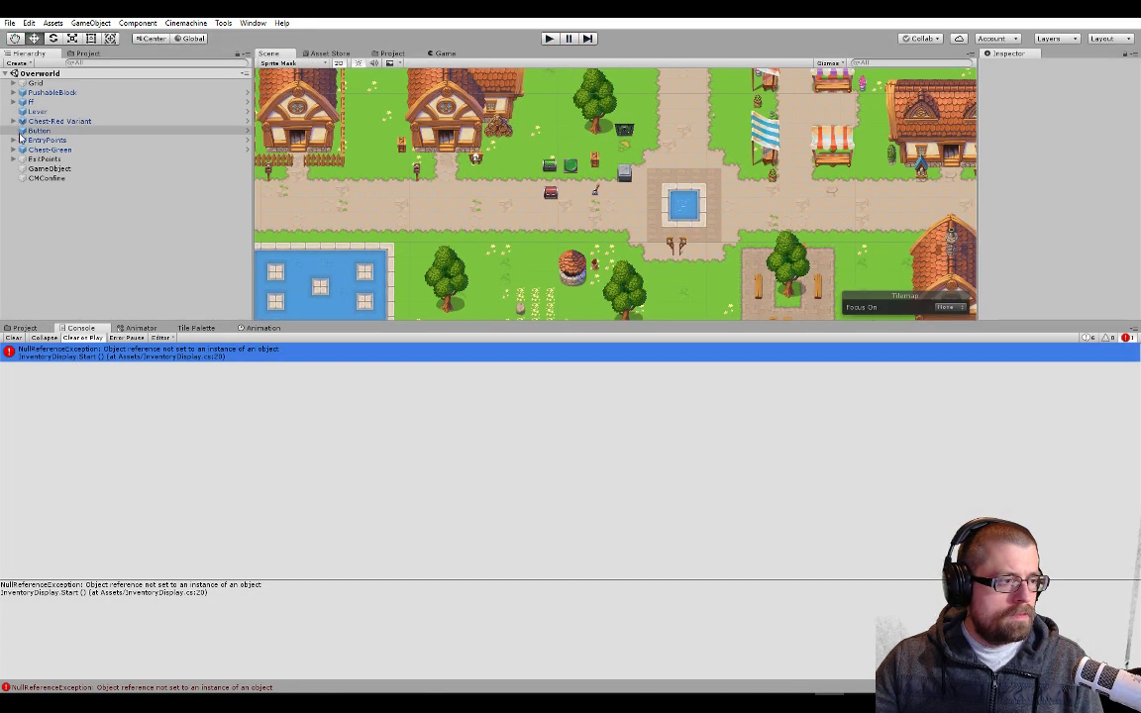
Open the Young Hero Character prefab from the Prefabs folder and inspect its Inventory Display component
left_click(36, 329)
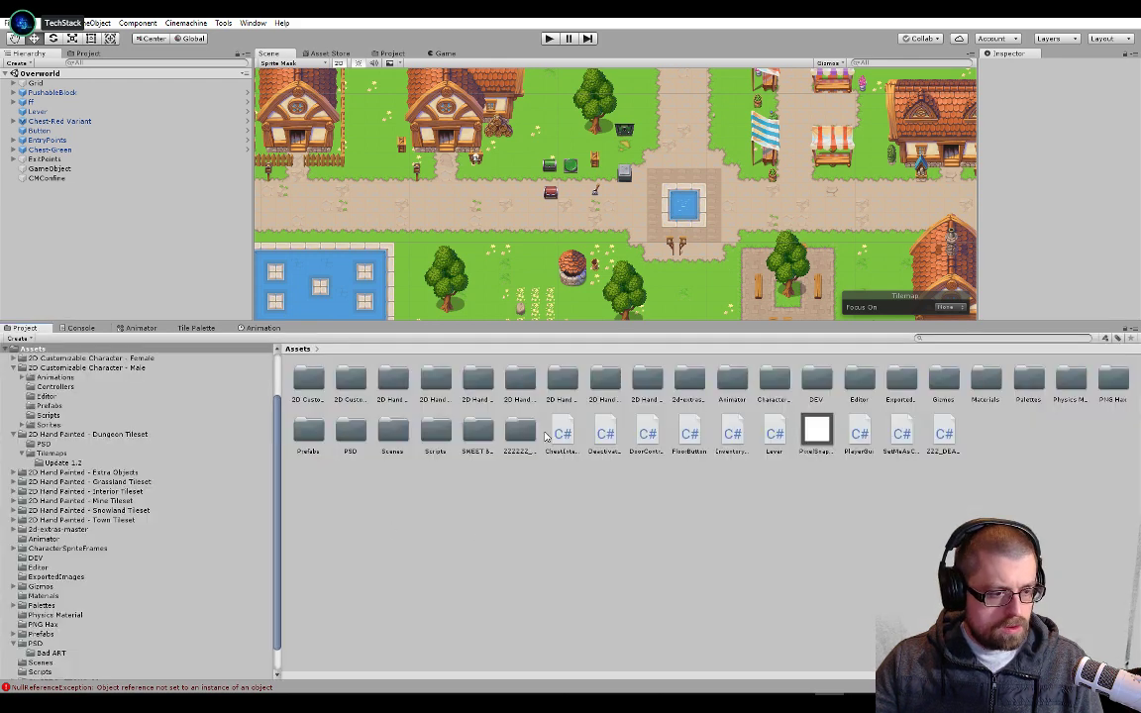
double_click(308, 431)
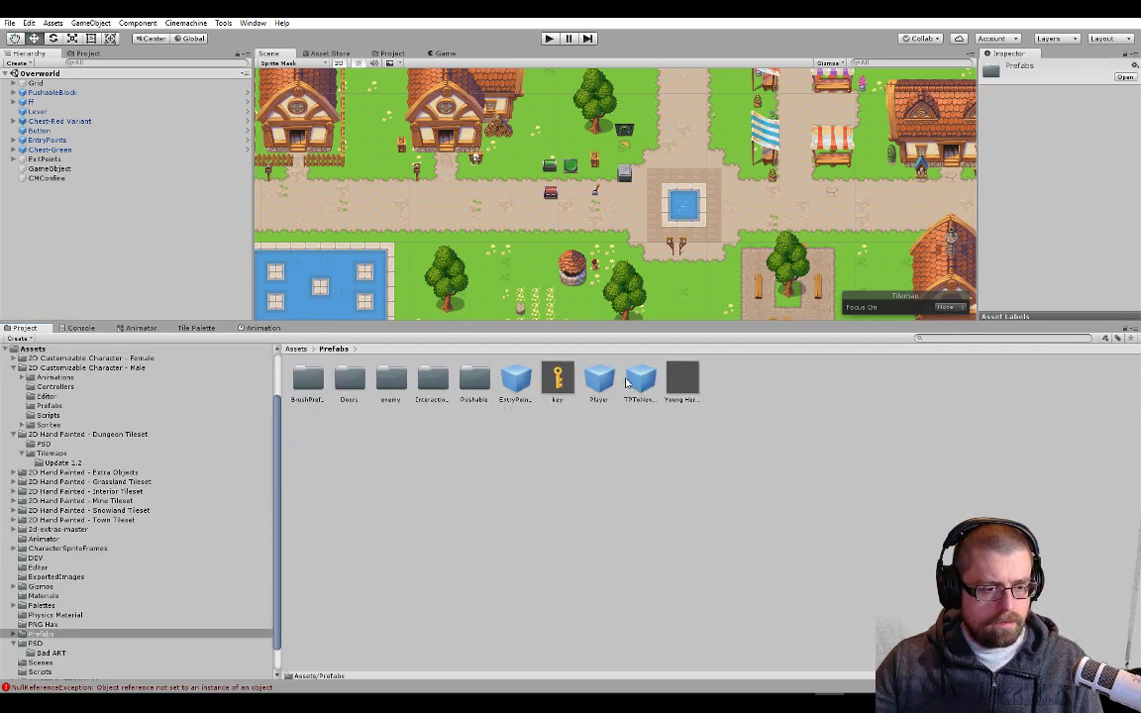
left_click(673, 382)
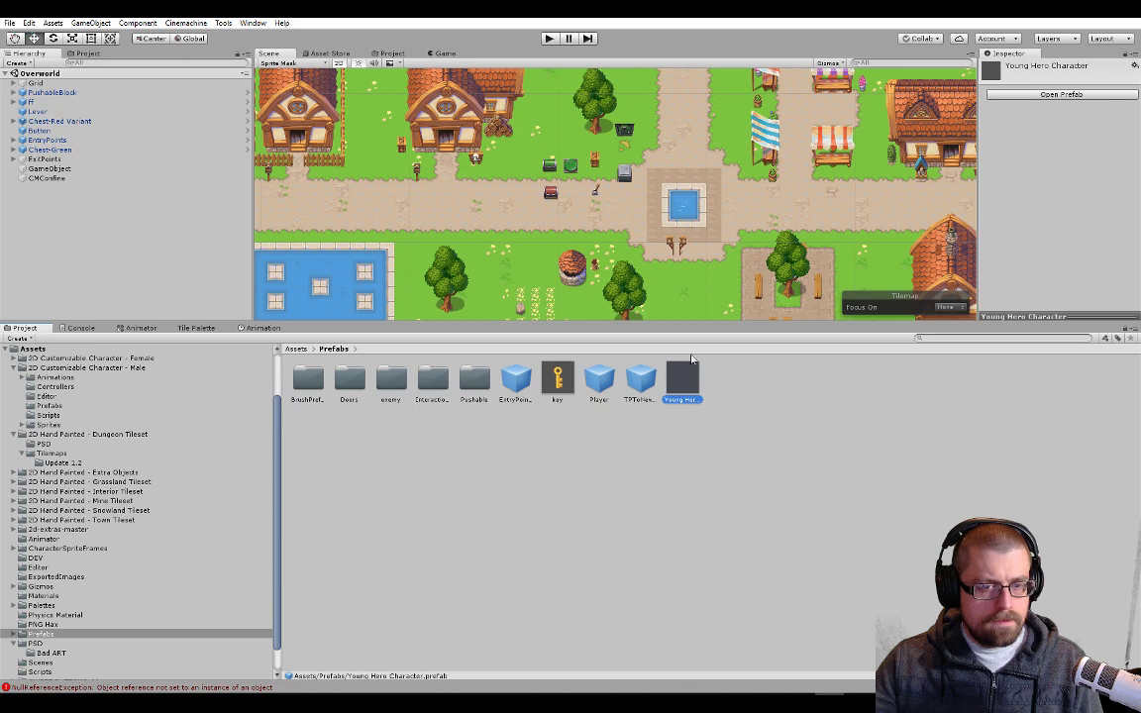
left_click(1054, 94)
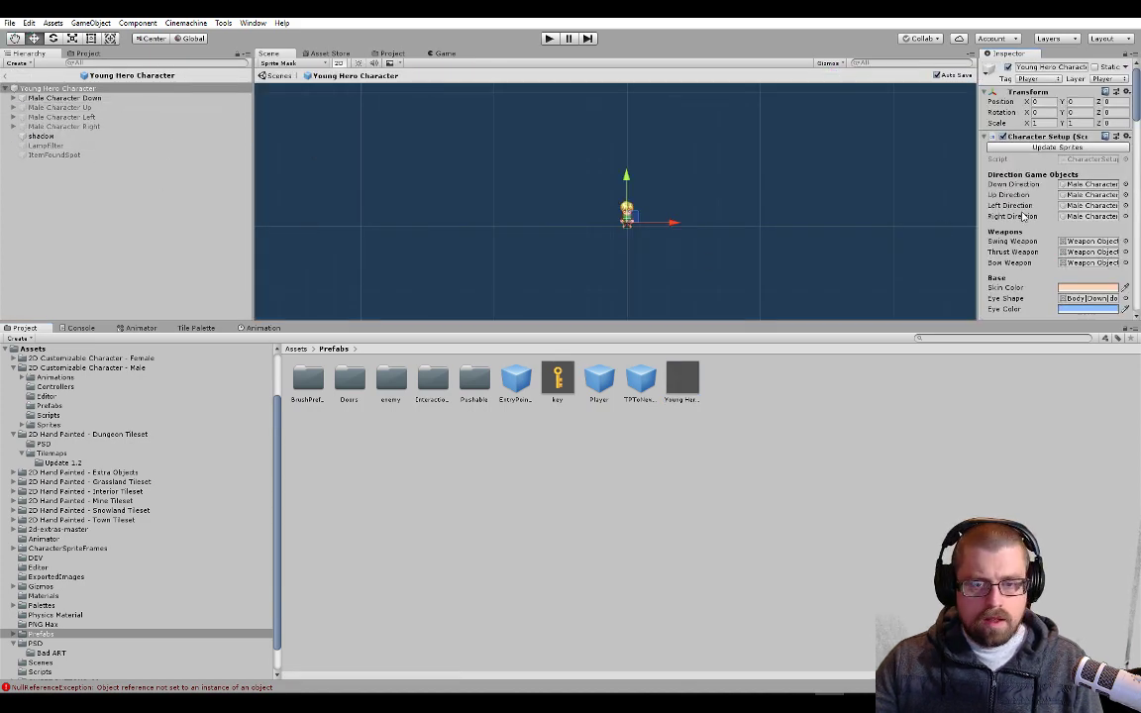
scroll(1023, 217, "down", 5)
scroll(1023, 217, "down", 10)
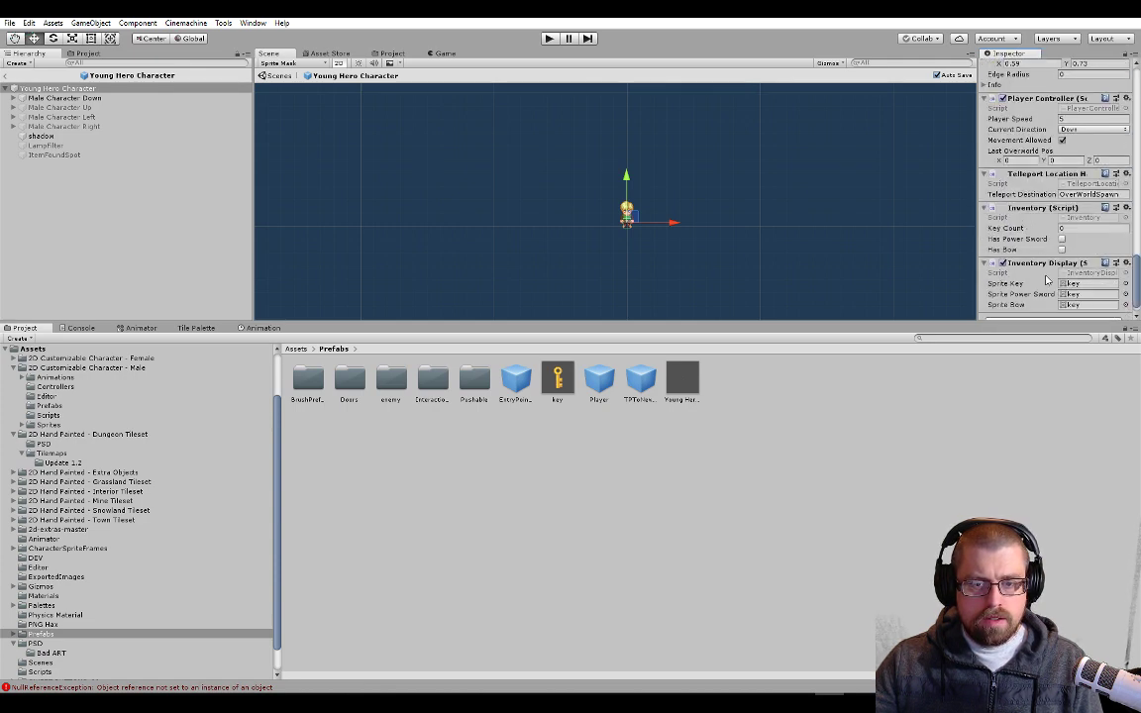
scroll(1047, 281, "down", 1)
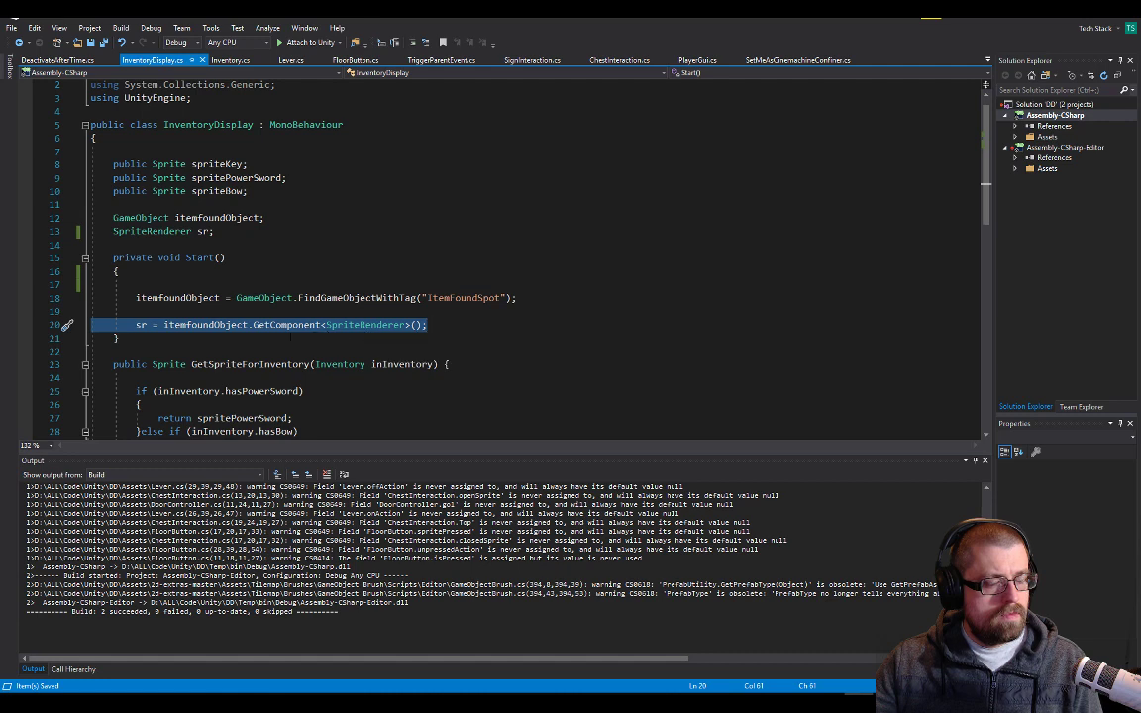
Compare the ItemFoundSpot object's tag in the Young Hero Character prefab with the tag string used in InventoryDisplay.cs
key("alt+Tab")
left_click(71, 156)
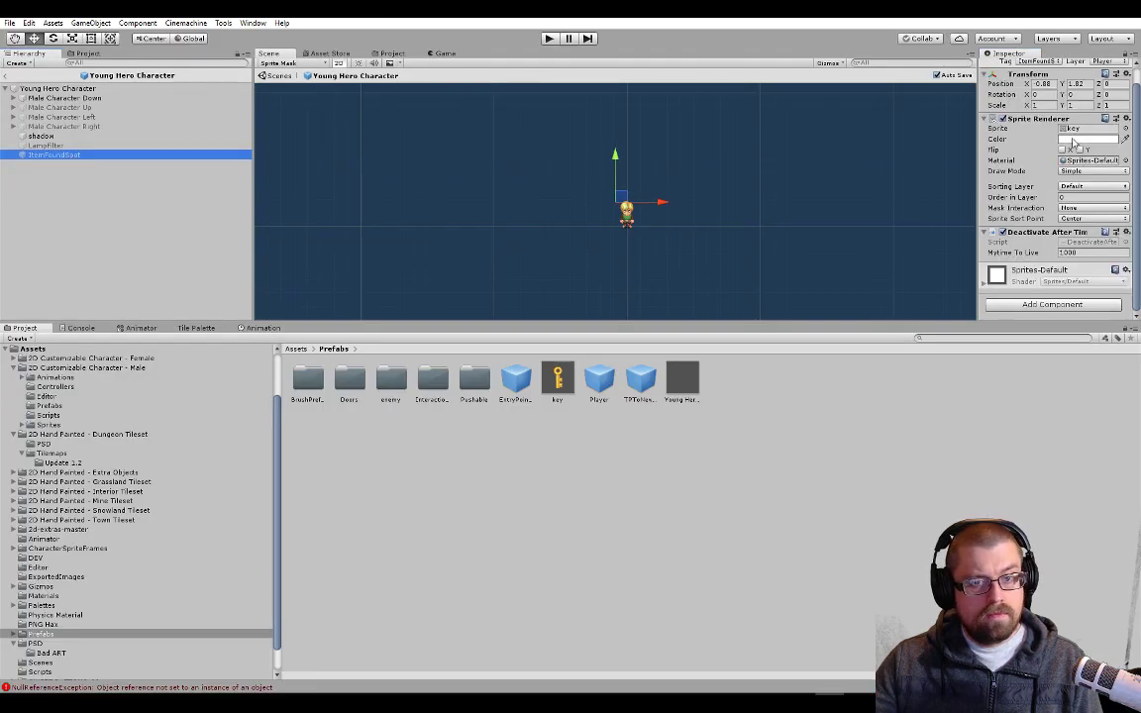
key("alt+Tab")
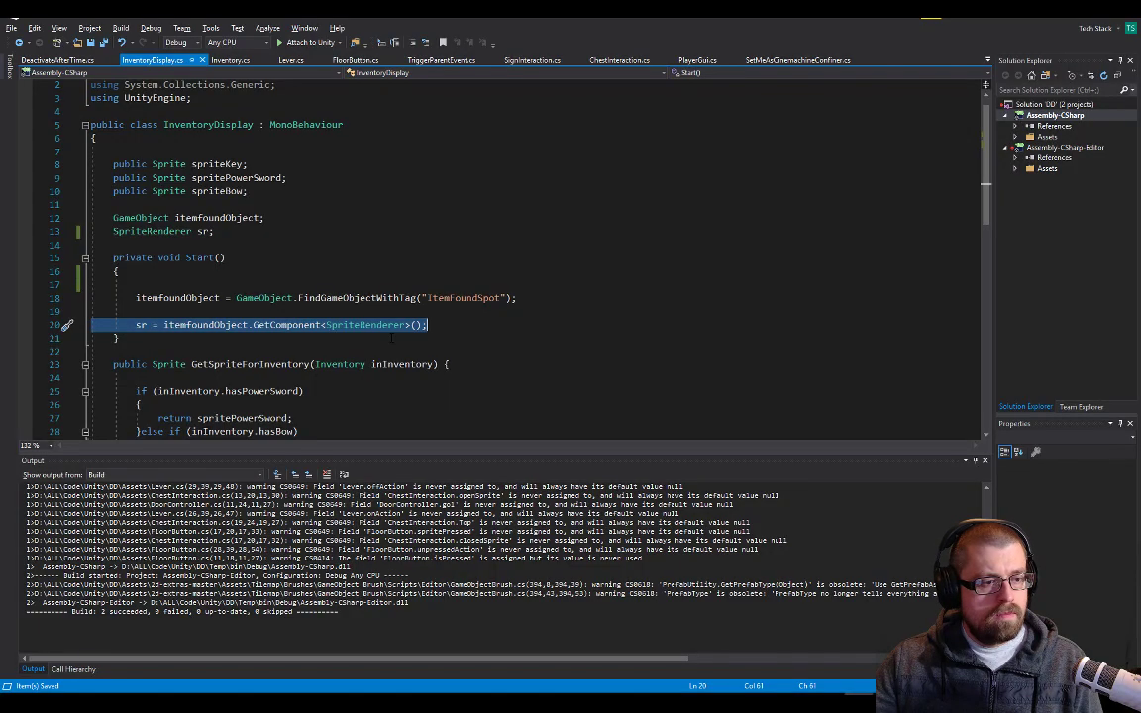
double_click(464, 297)
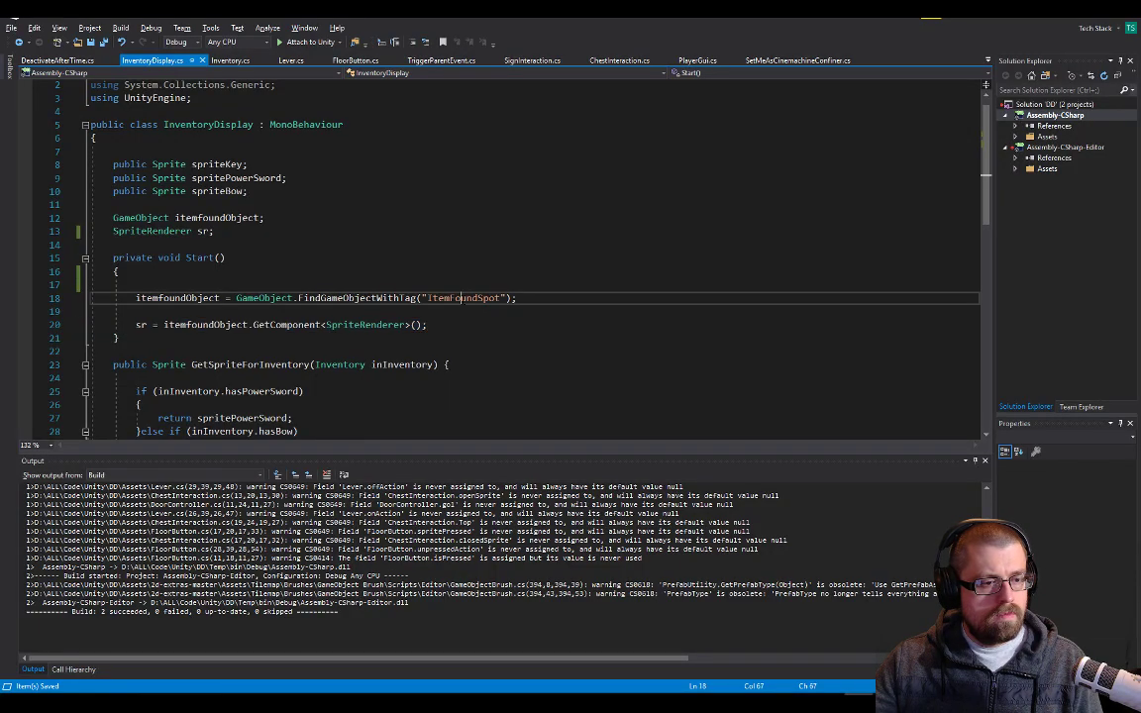
key("alt+Tab")
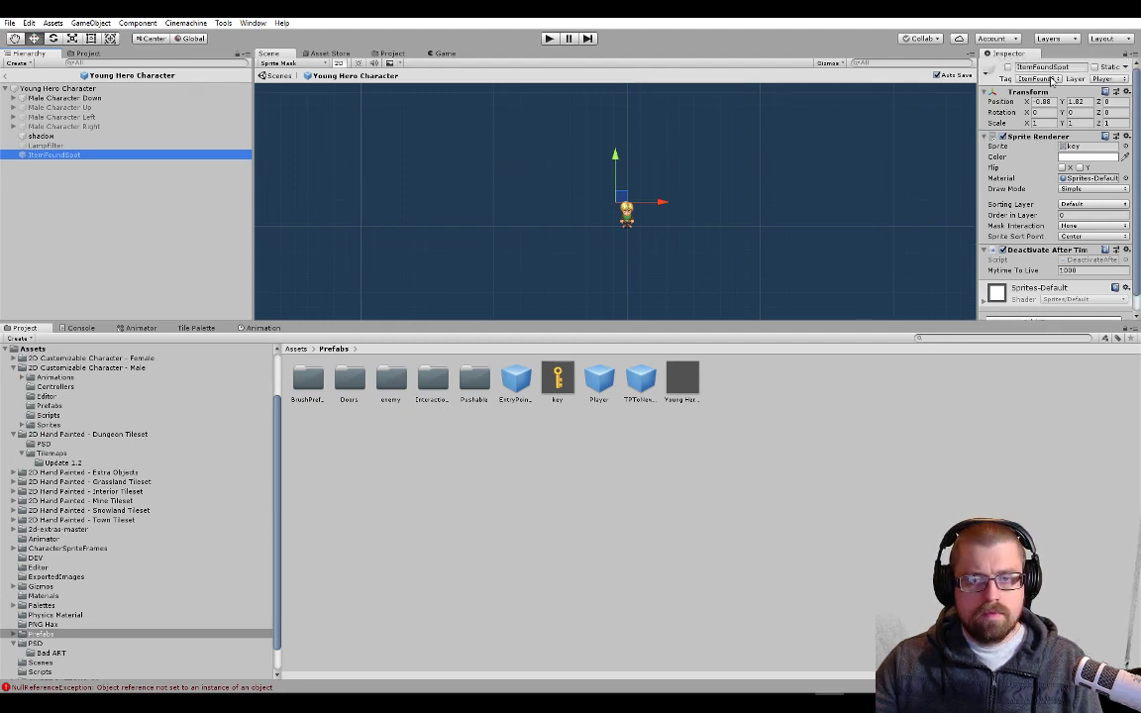
left_click(1040, 79)
left_click(1053, 83)
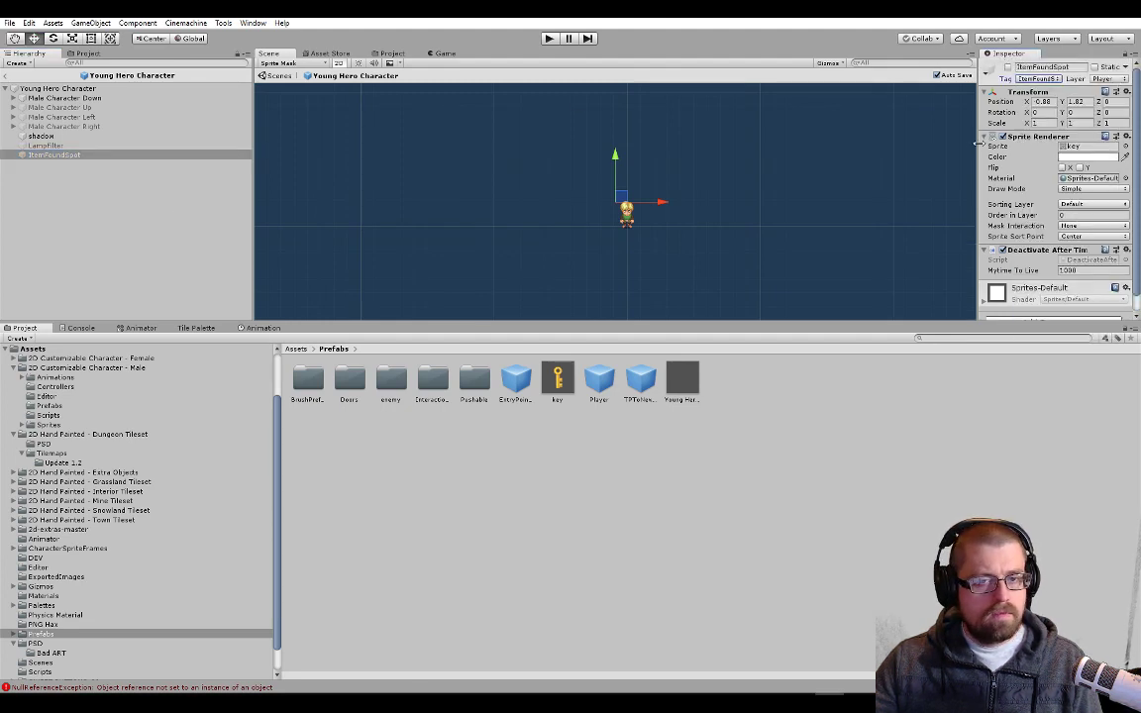
key("alt+Tab")
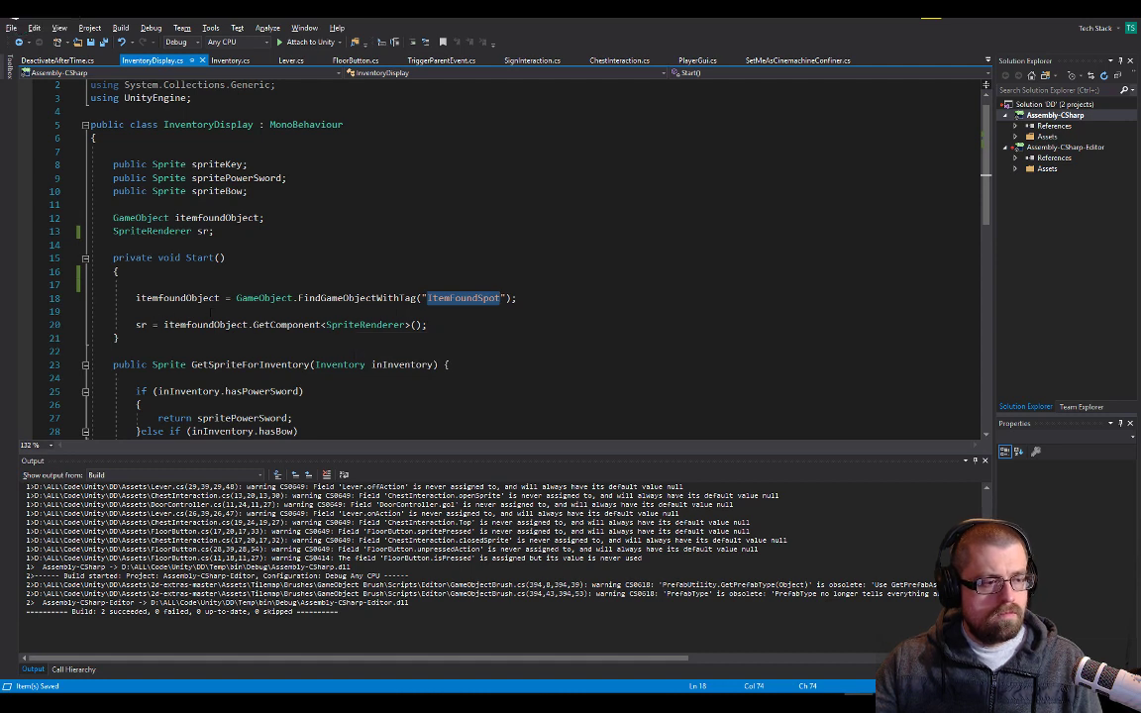
key("alt+Tab")
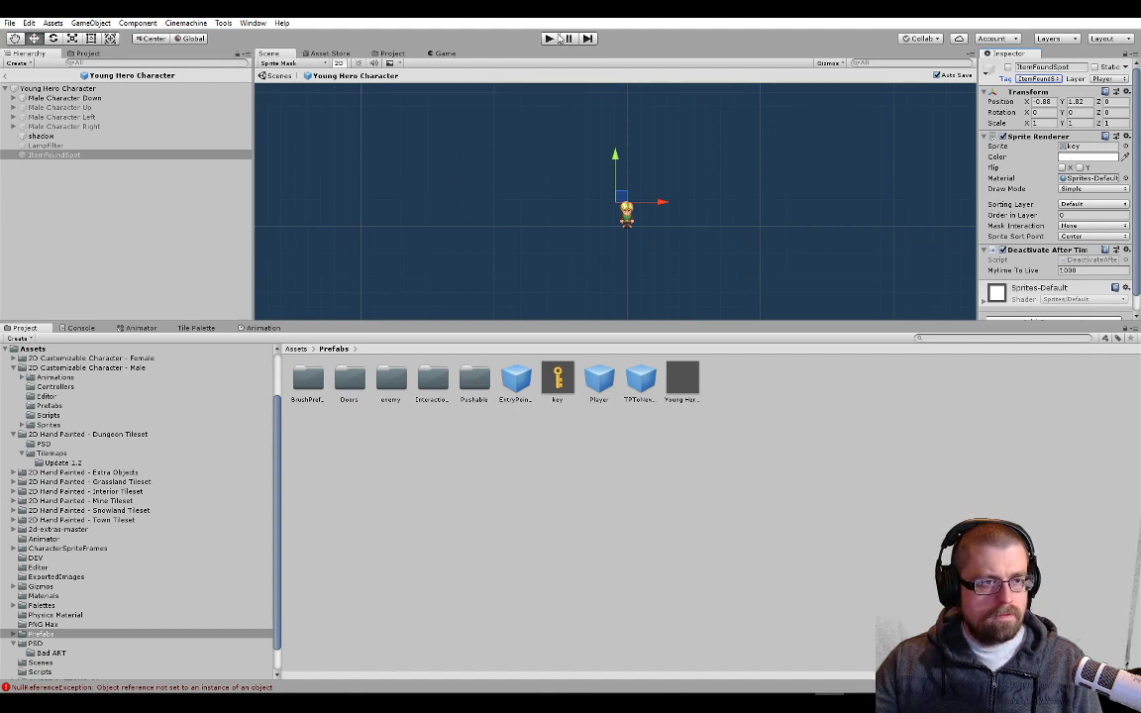
Exit the Young Hero Character prefab and open the AlwaysLoaded scene from the Scenes folder
left_click(4, 75)
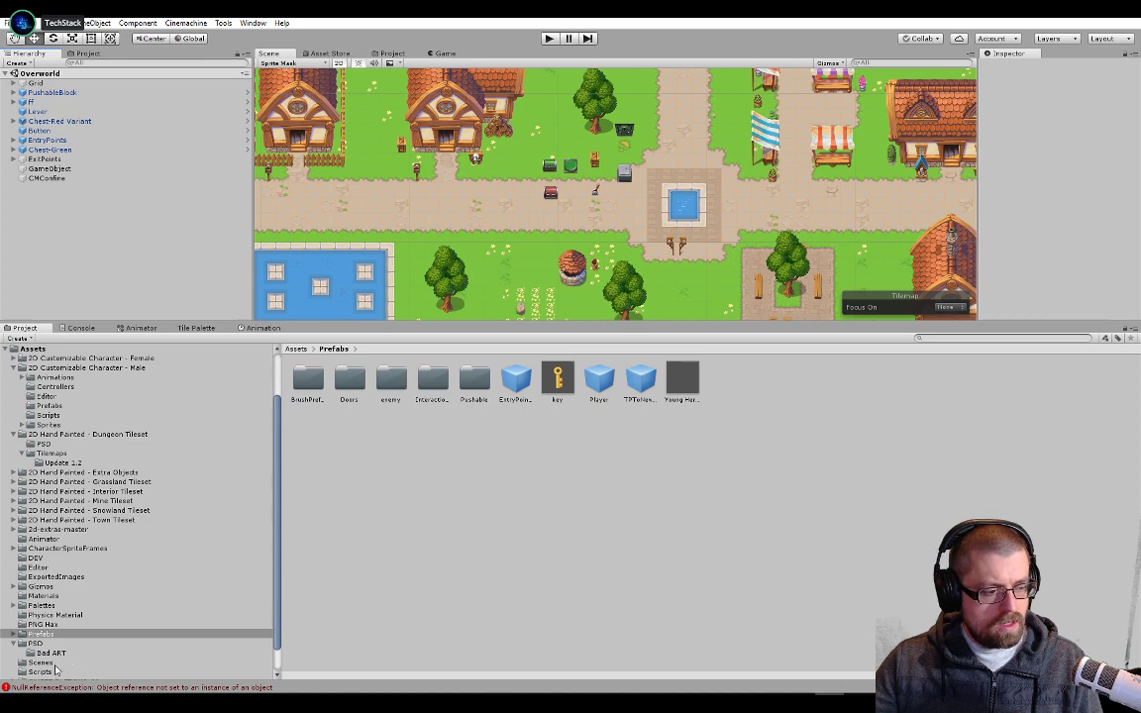
left_click(45, 661)
double_click(312, 380)
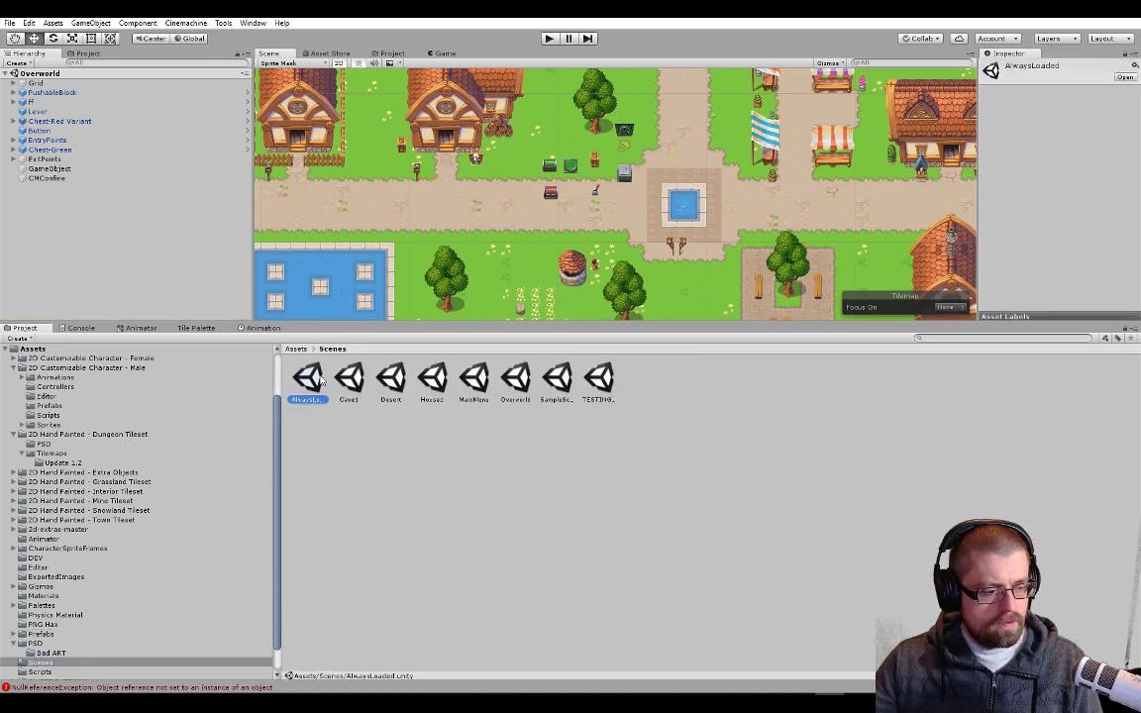
Inspect the components of the Young Hero Character and its ItemFoundSpot child in the AlwaysLoaded scene
left_click(85, 114)
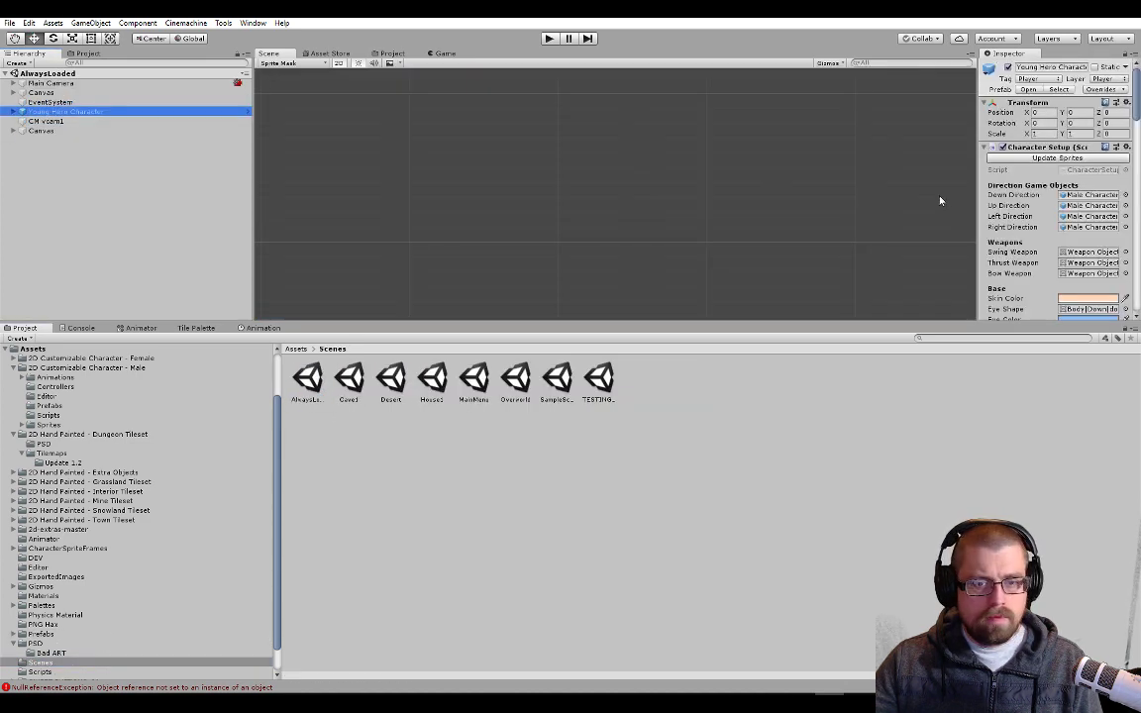
scroll(1086, 234, "down", 10)
scroll(1087, 234, "down", 10)
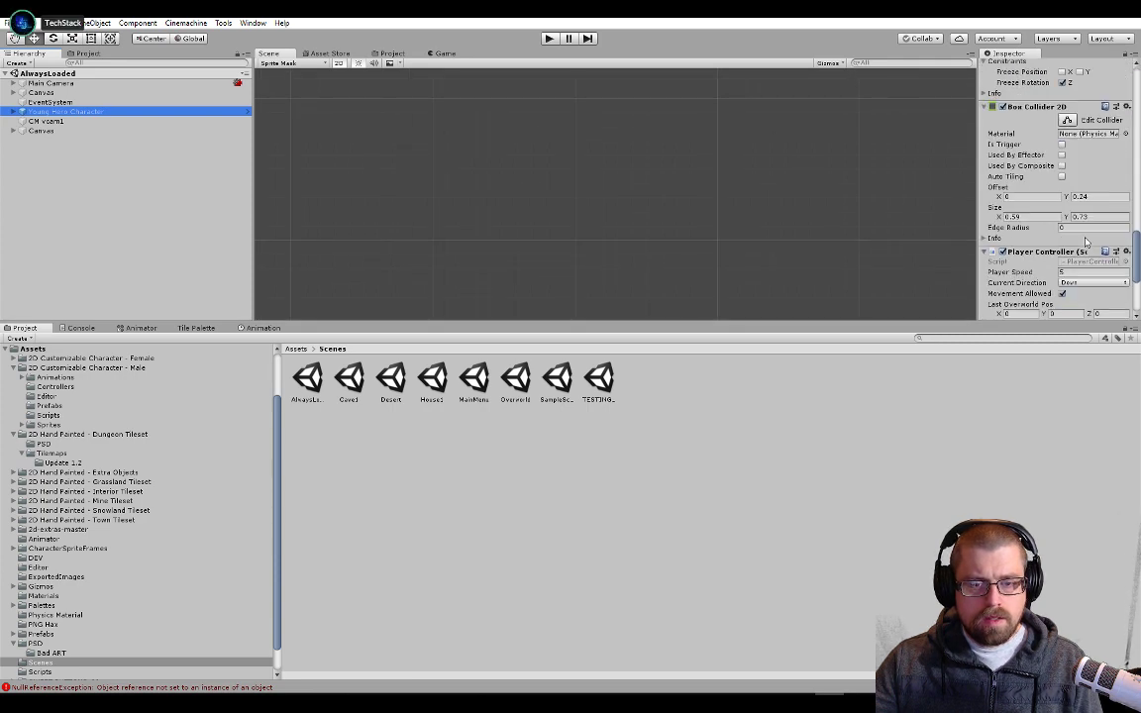
left_click(14, 111)
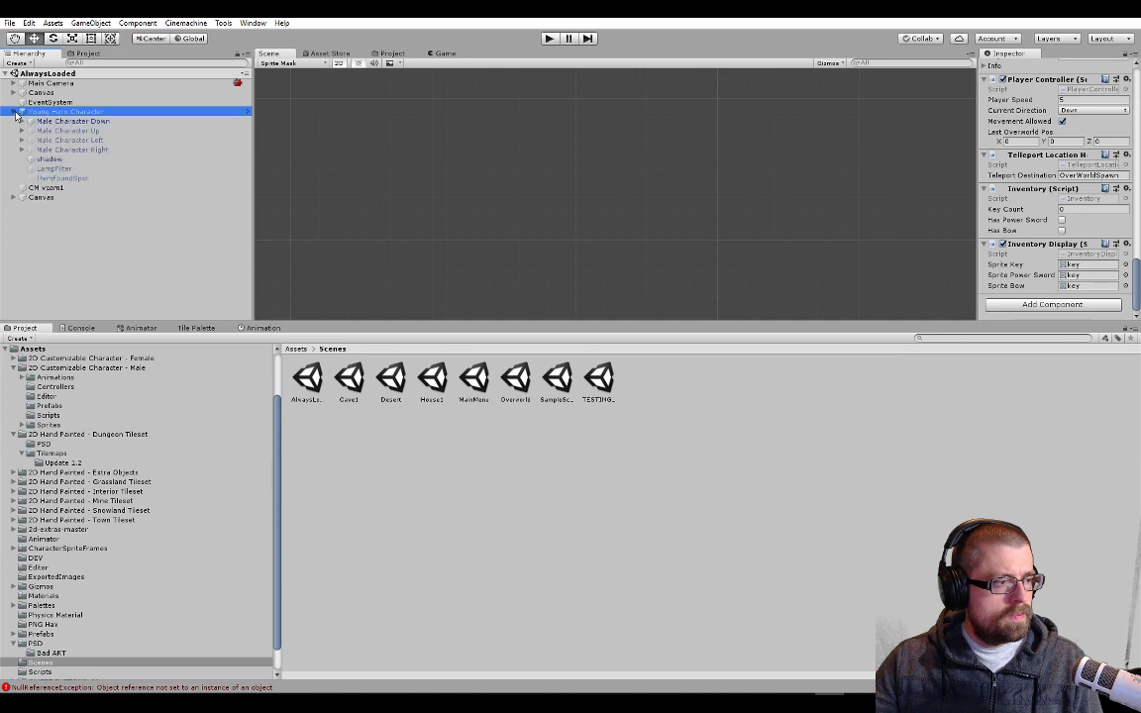
left_click(140, 179)
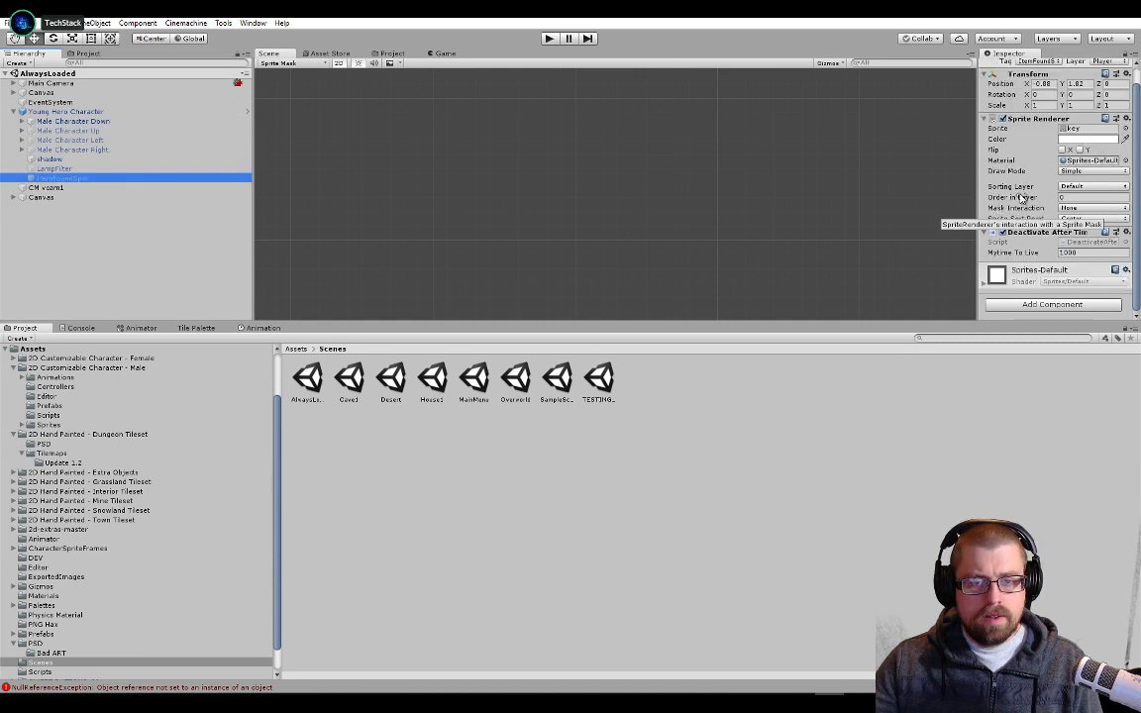
left_click(103, 113)
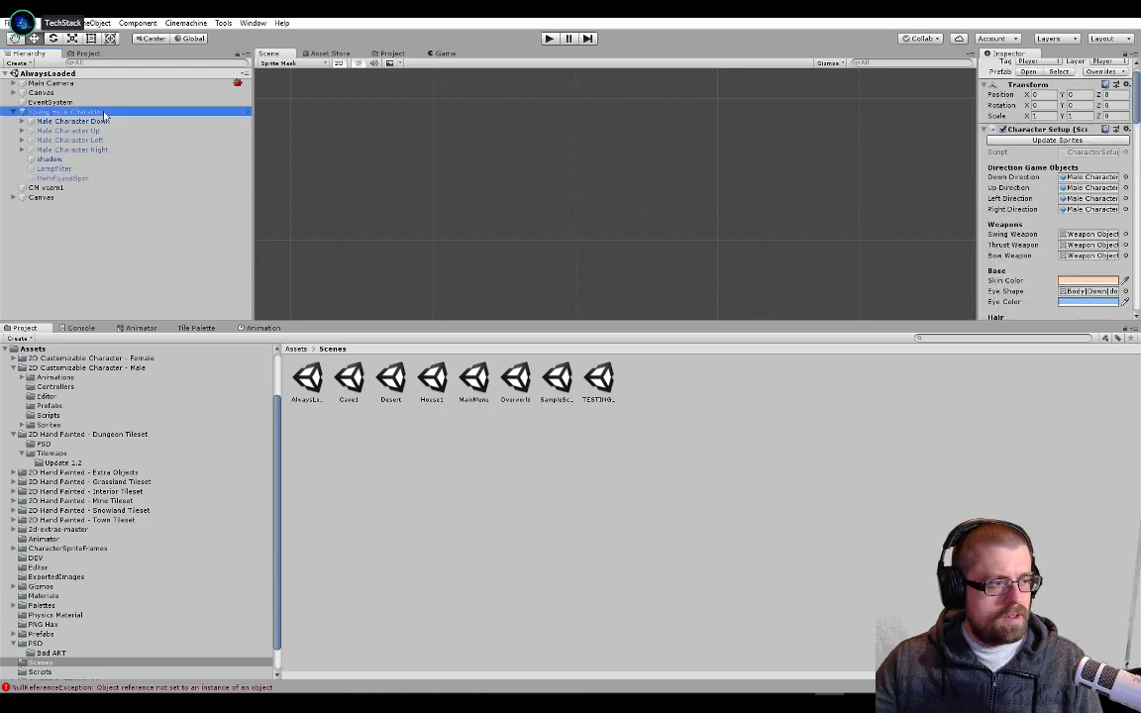
scroll(1067, 205, "down", 8)
scroll(1067, 205, "down", 15)
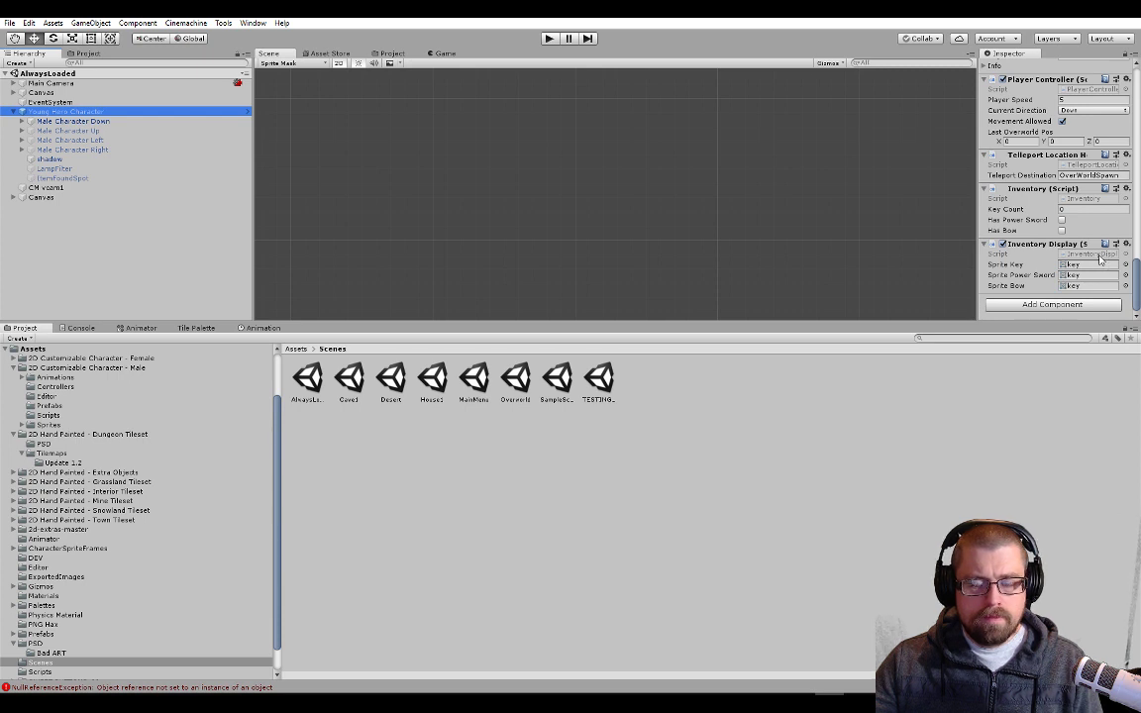
In Visual Studio, set a breakpoint on the GetComponent<SpriteRenderer> line of InventoryDisplay's Start and run the game with the debugger attached to Unity
key("alt+Tab")
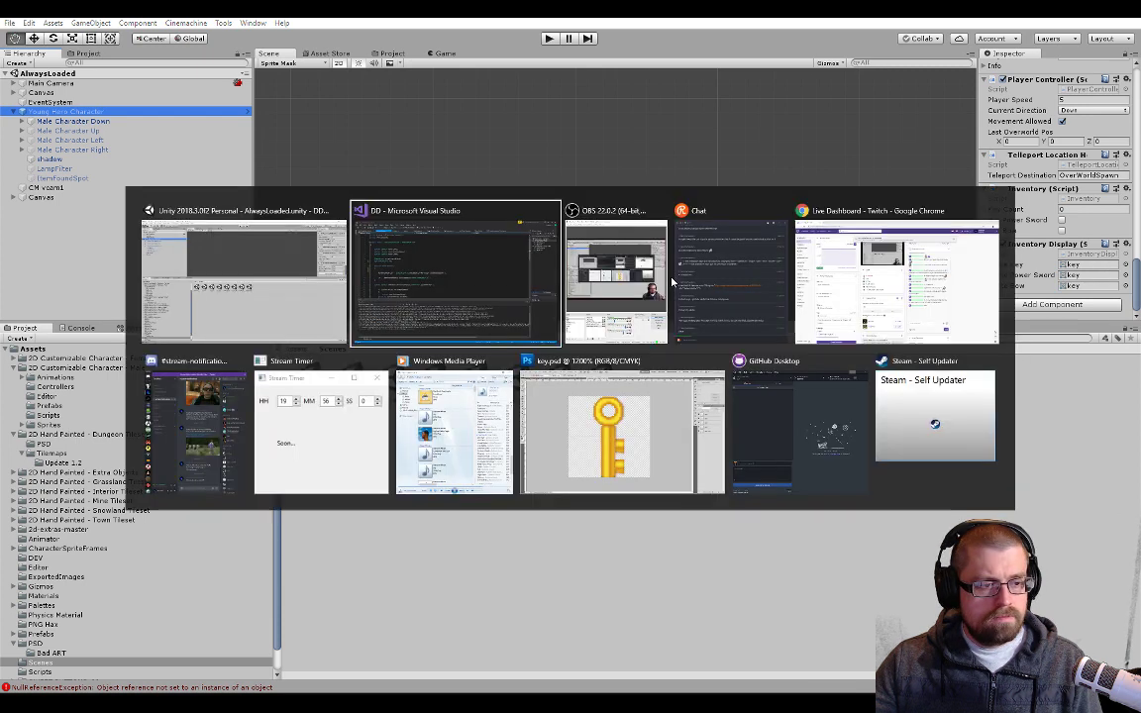
left_click(275, 323)
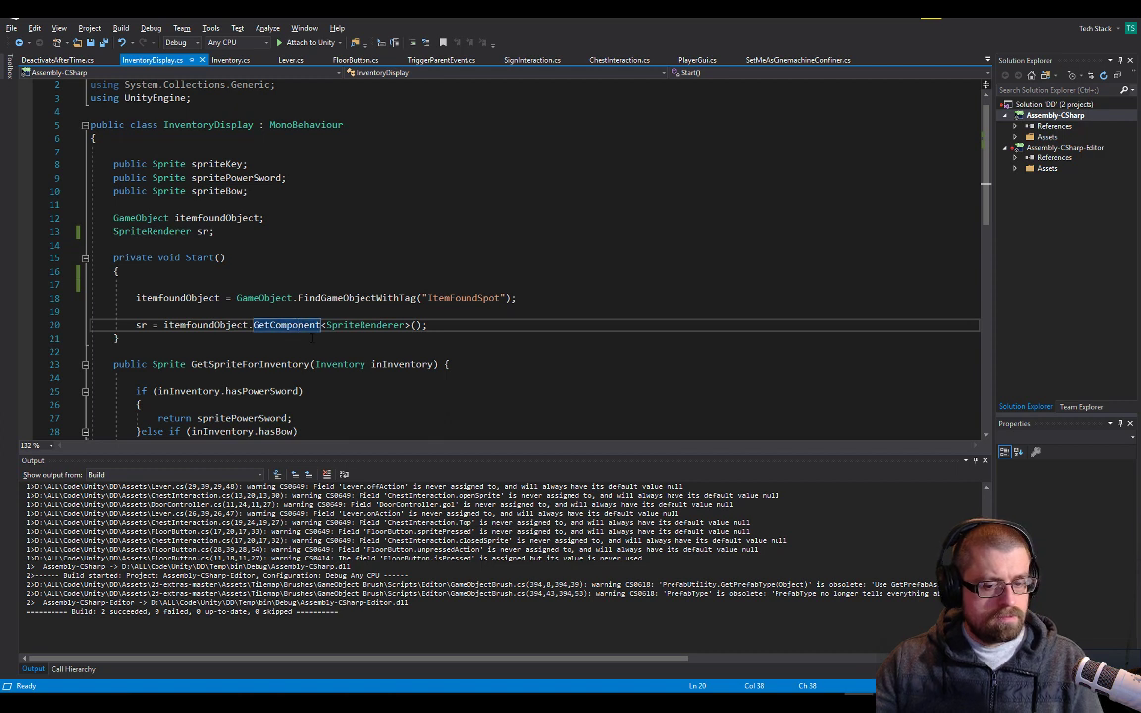
left_click(25, 323)
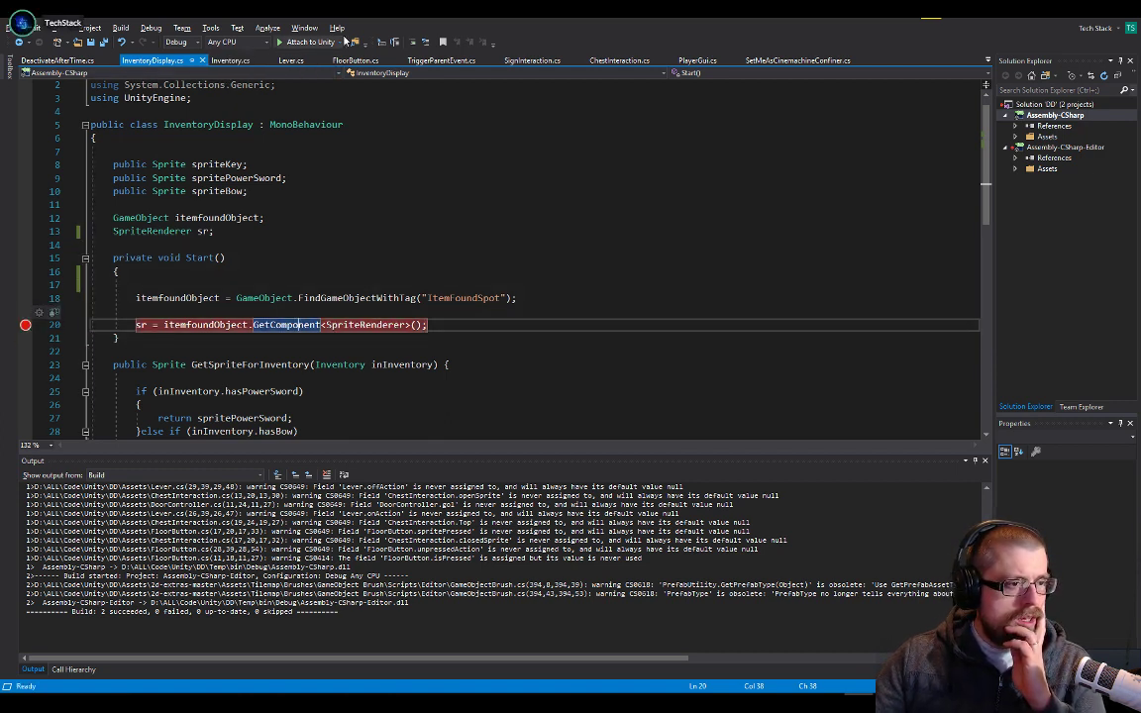
left_click(293, 42)
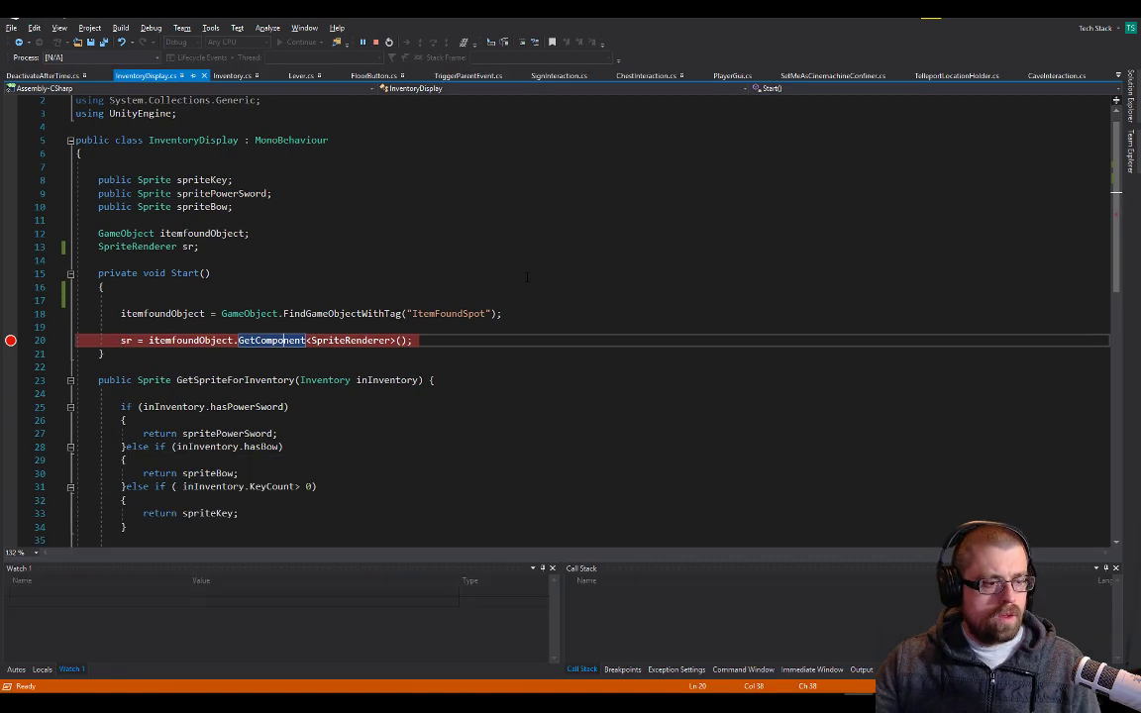
key("alt+Tab")
left_click(544, 40)
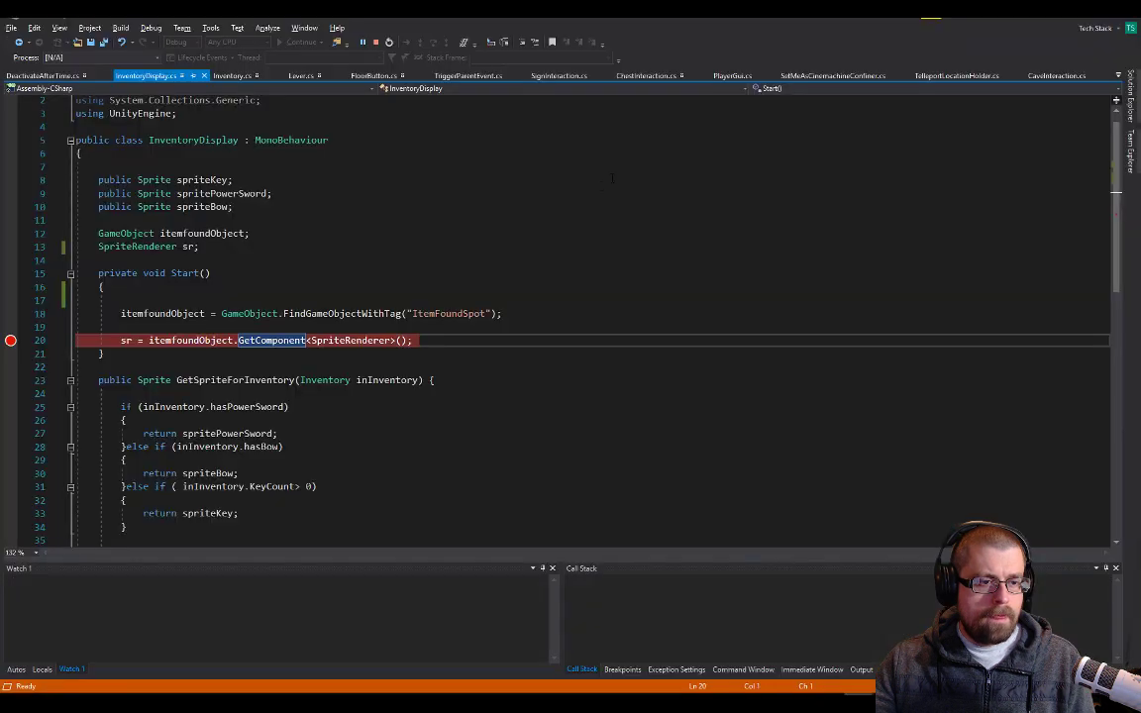
Check the value of itemfoundObject at the breakpoint and review the FindGameObjectWithTag call that assigns it
mouse_move(166, 314)
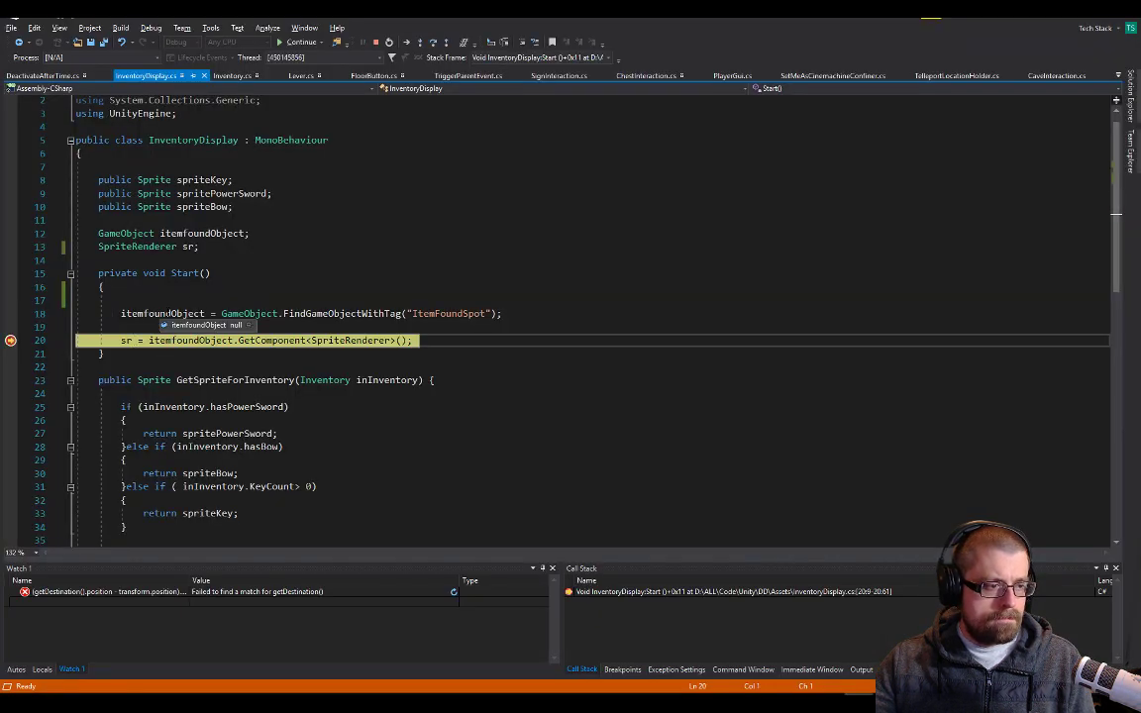
double_click(166, 313)
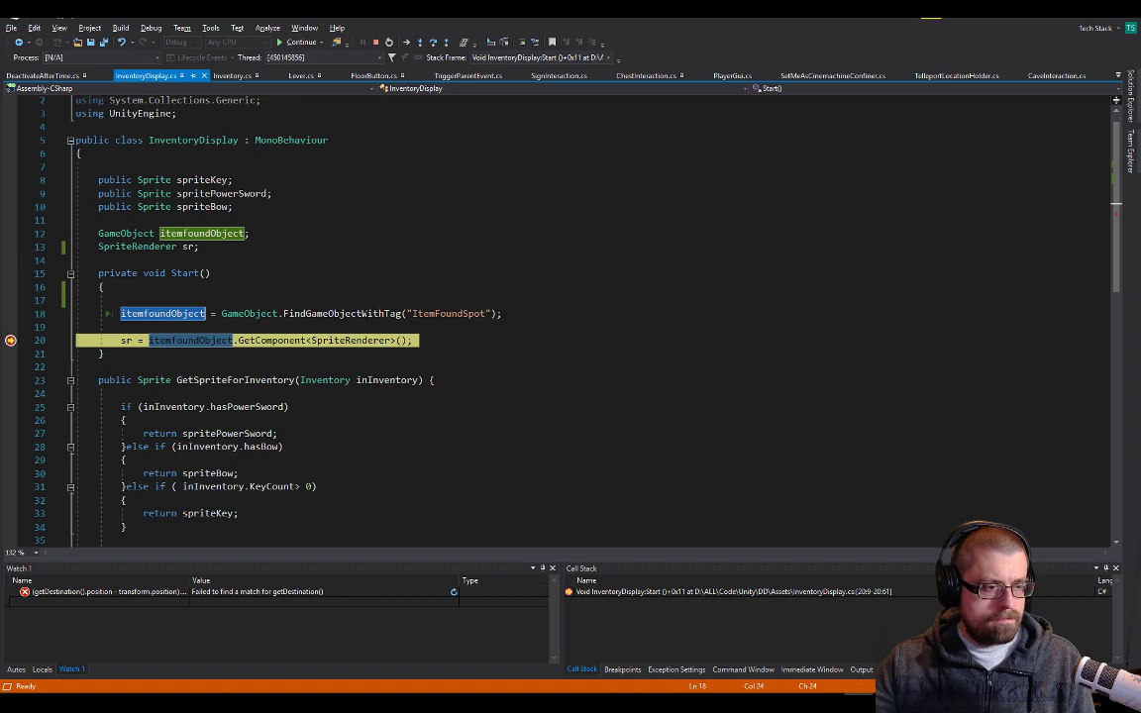
double_click(367, 314)
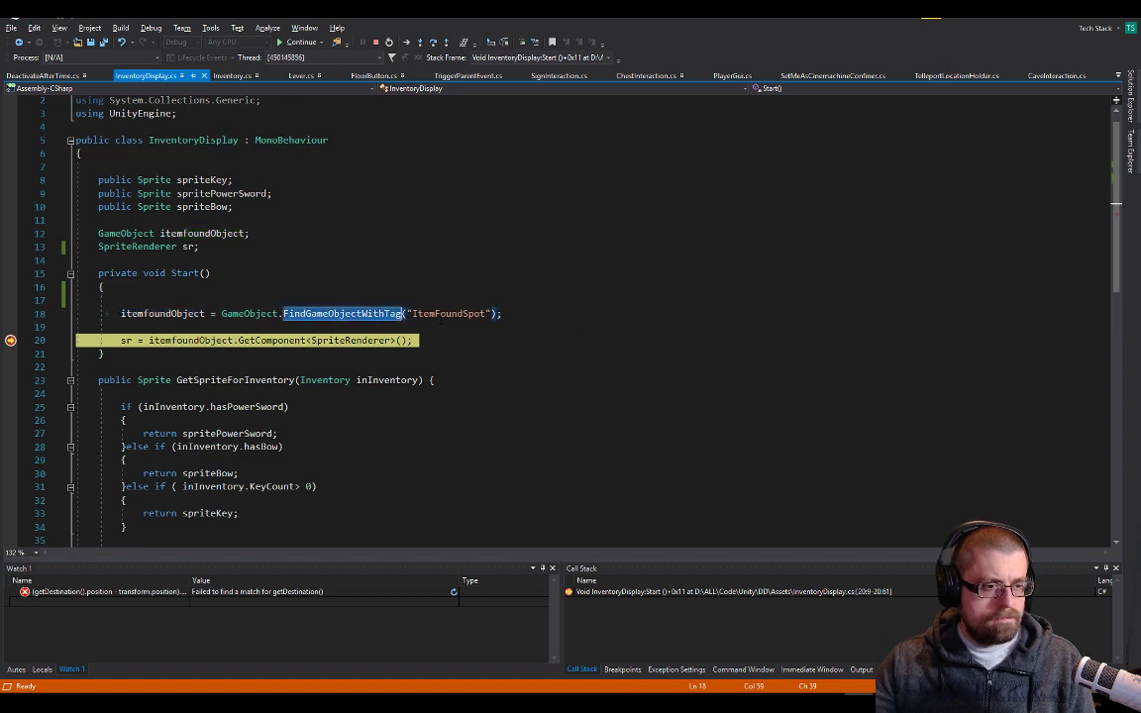
double_click(446, 314)
key("alt+Tab")
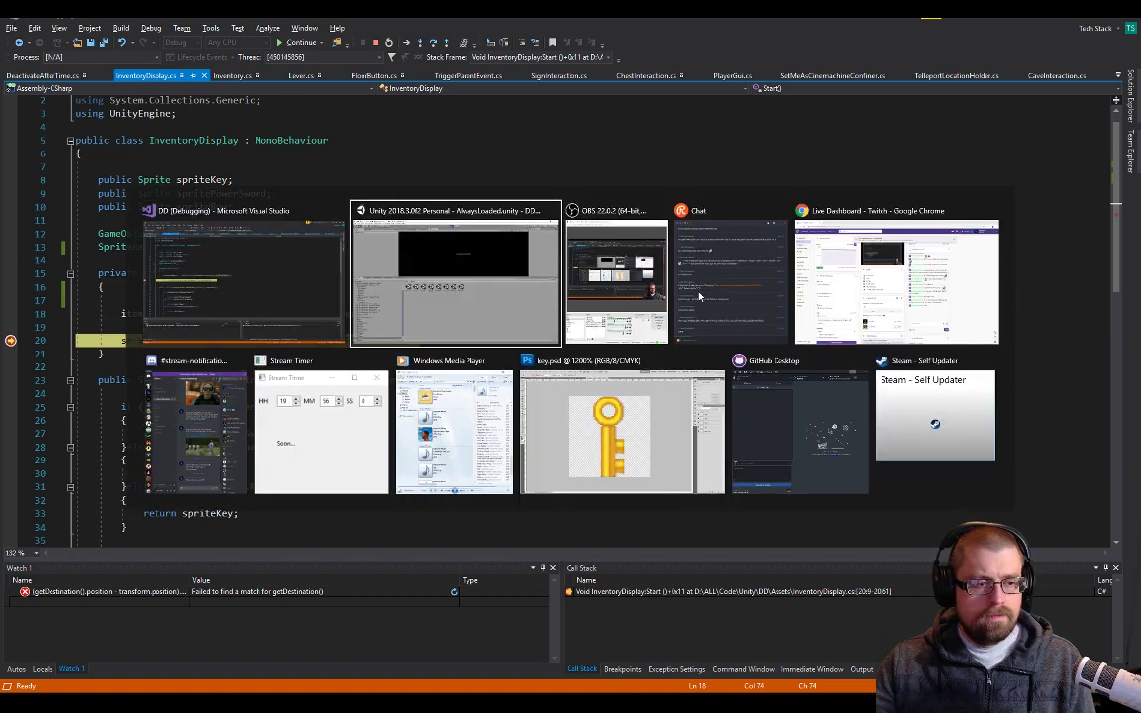
key("alt+Tab")
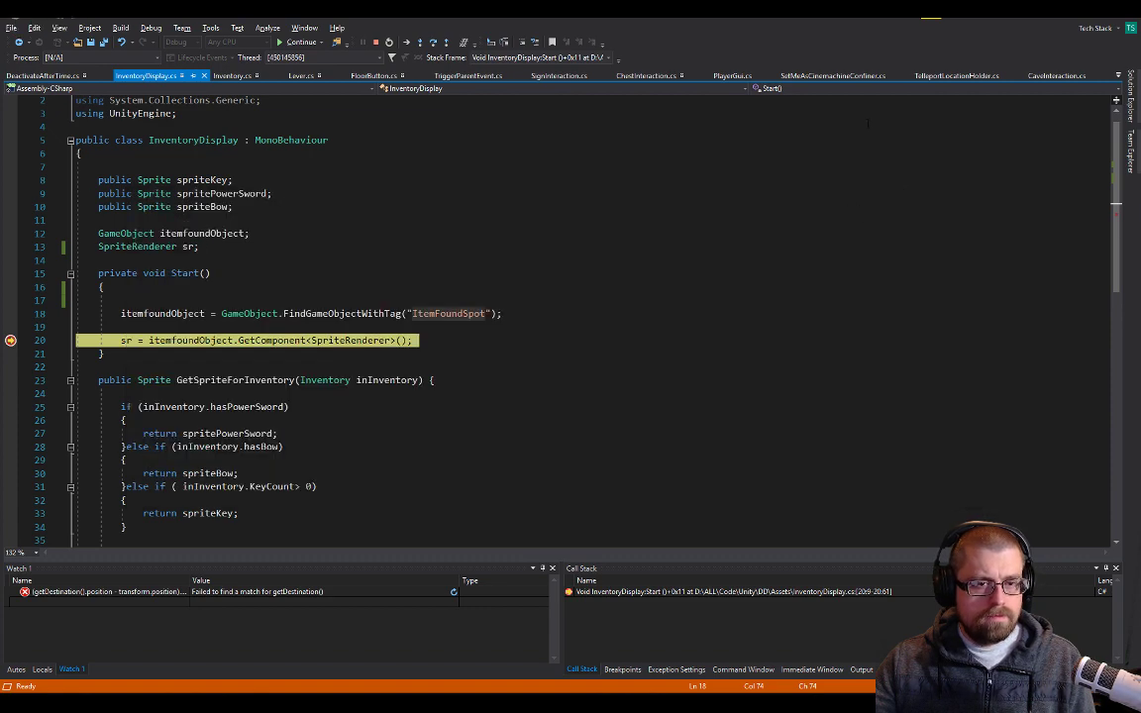
Shrink the Visual Studio window to reveal Unity, and end both the debugging session and play mode
left_click_drag(694, 27, 713, 116)
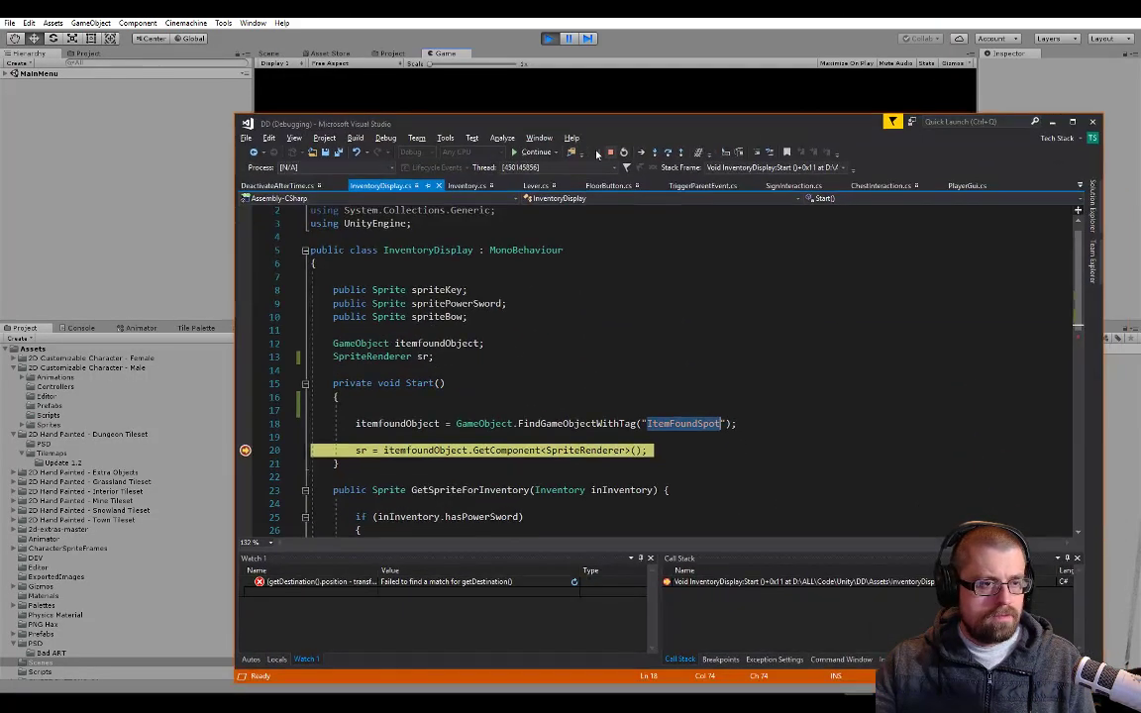
left_click(608, 154)
left_click(554, 43)
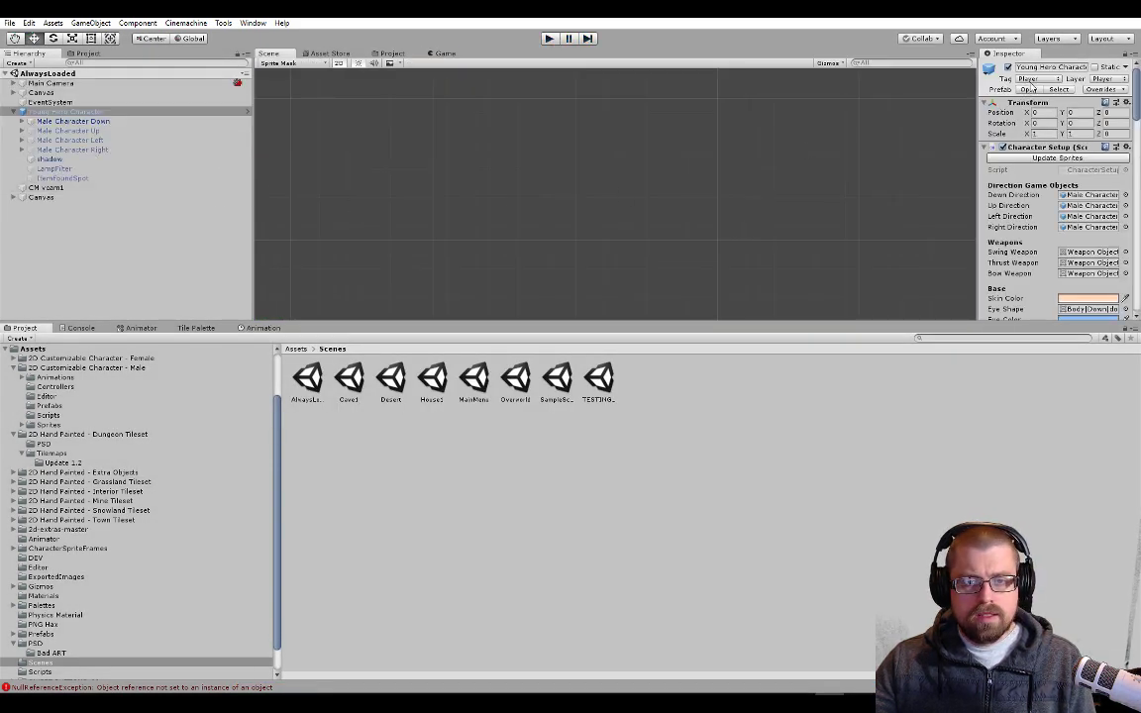
Check the tags and active states of the Young Hero Character and its ItemFoundSpot child in the Inspector
left_click(1030, 79)
left_click(62, 174)
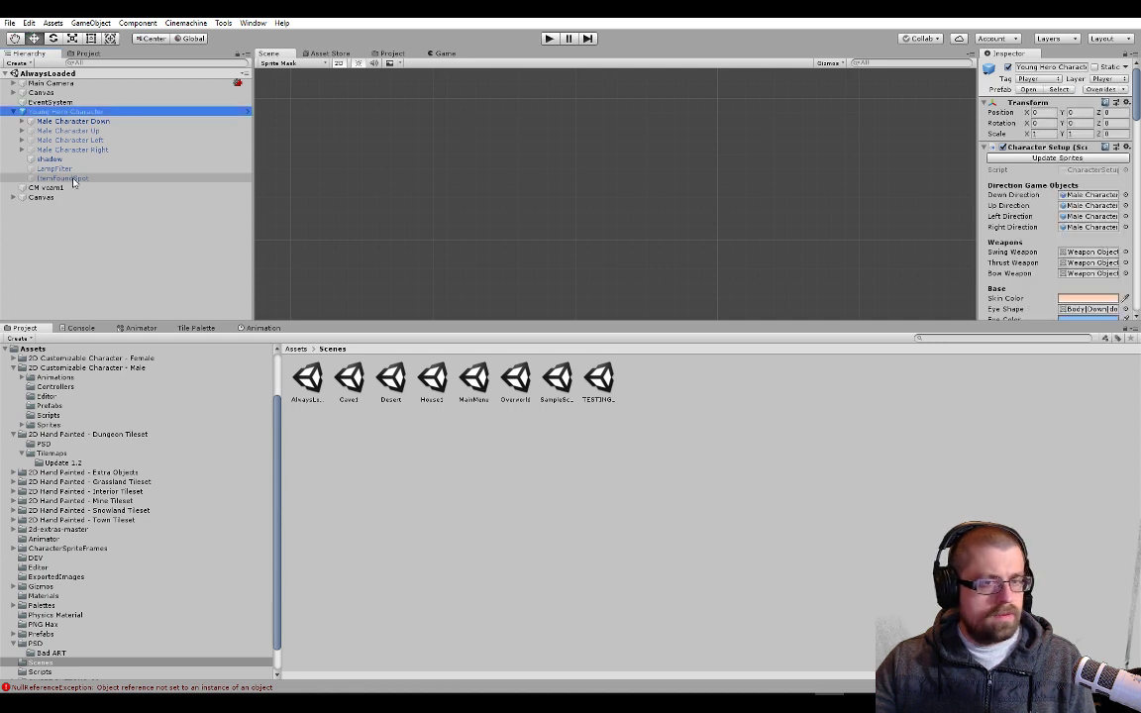
left_click(40, 178)
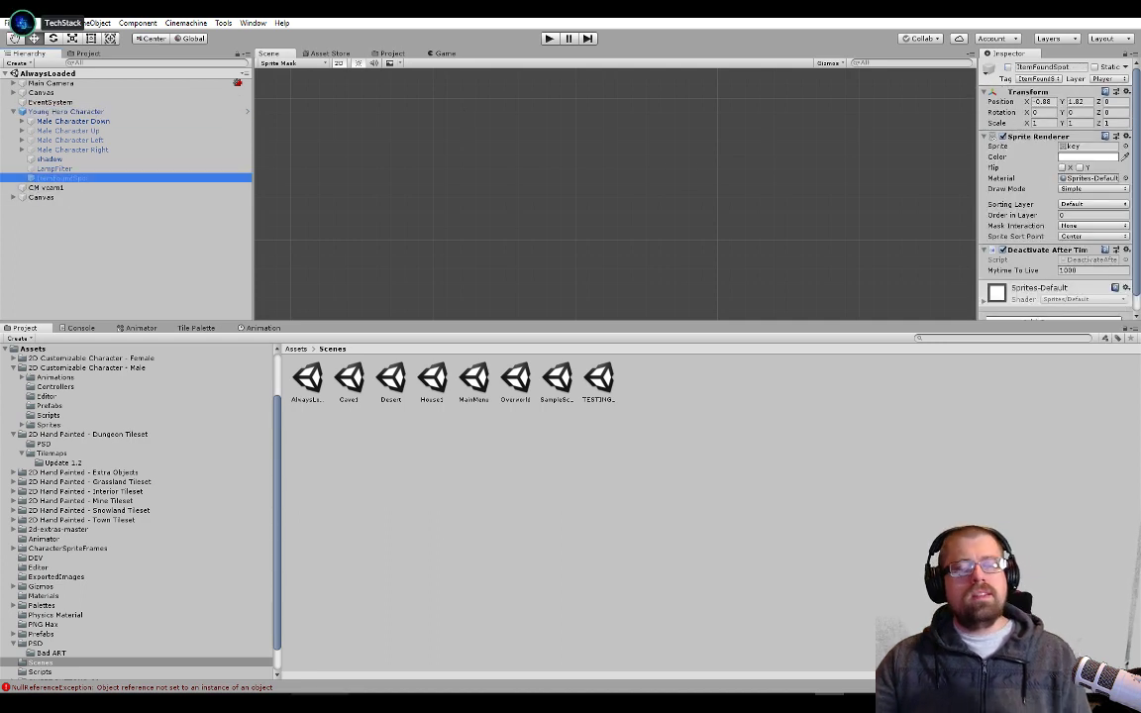
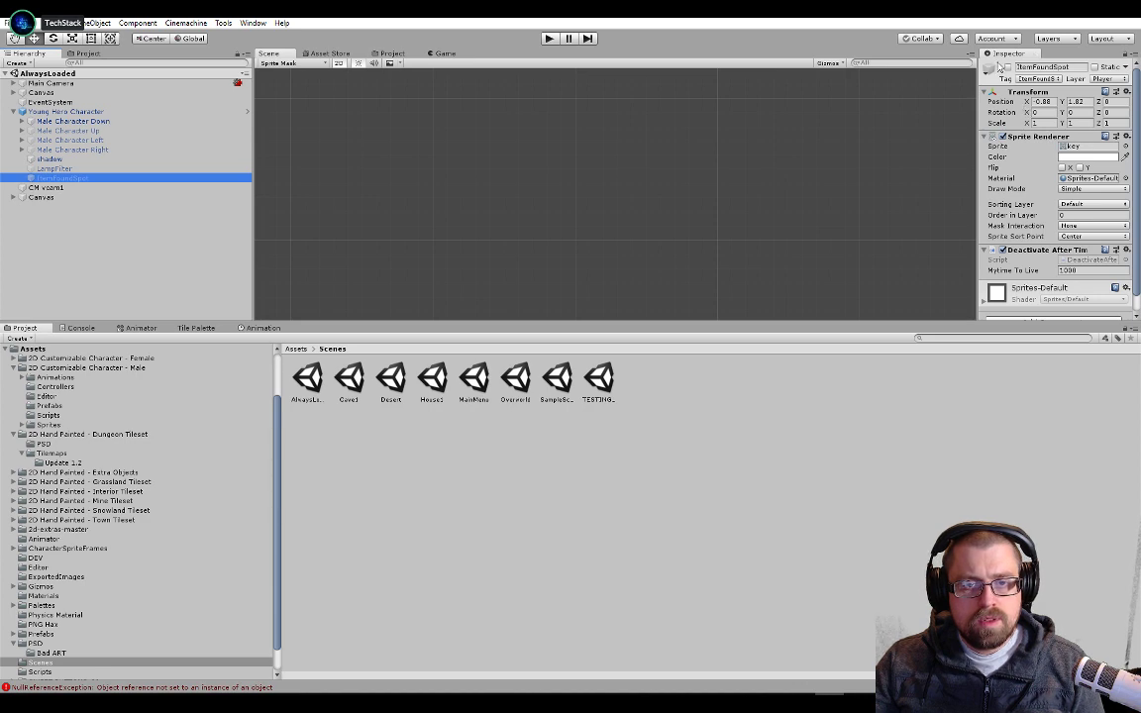
Activate the ItemFoundSpot object in Unity and start the game from the main menu
left_click(1008, 66)
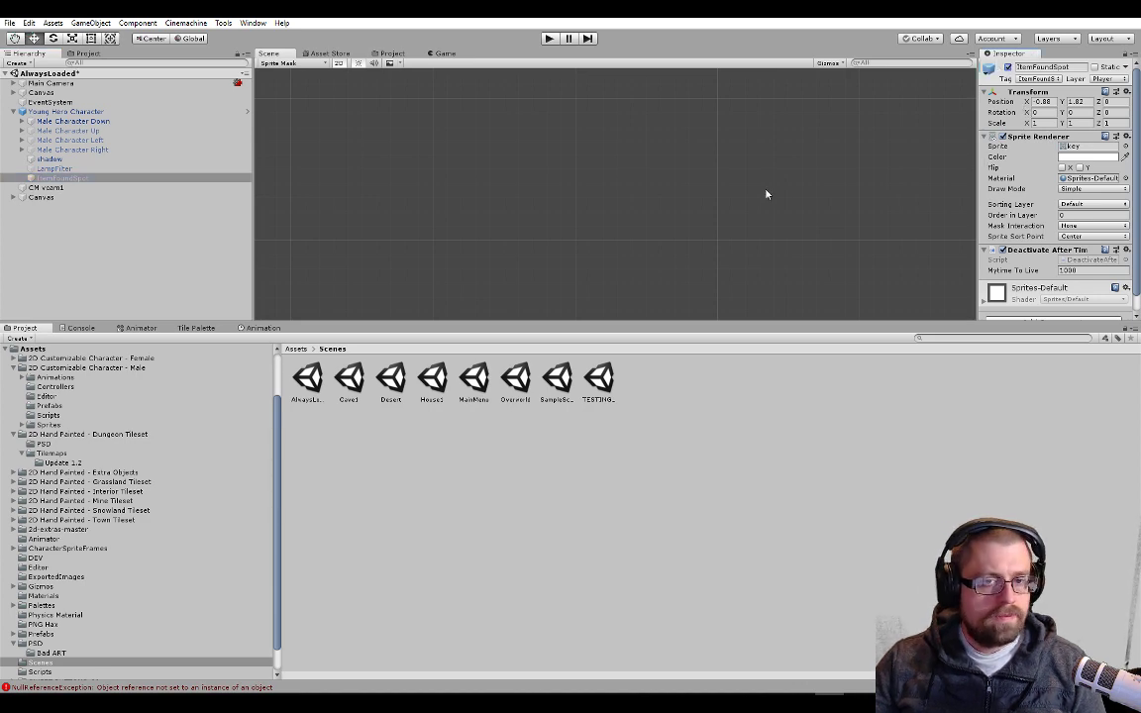
key("alt+Tab")
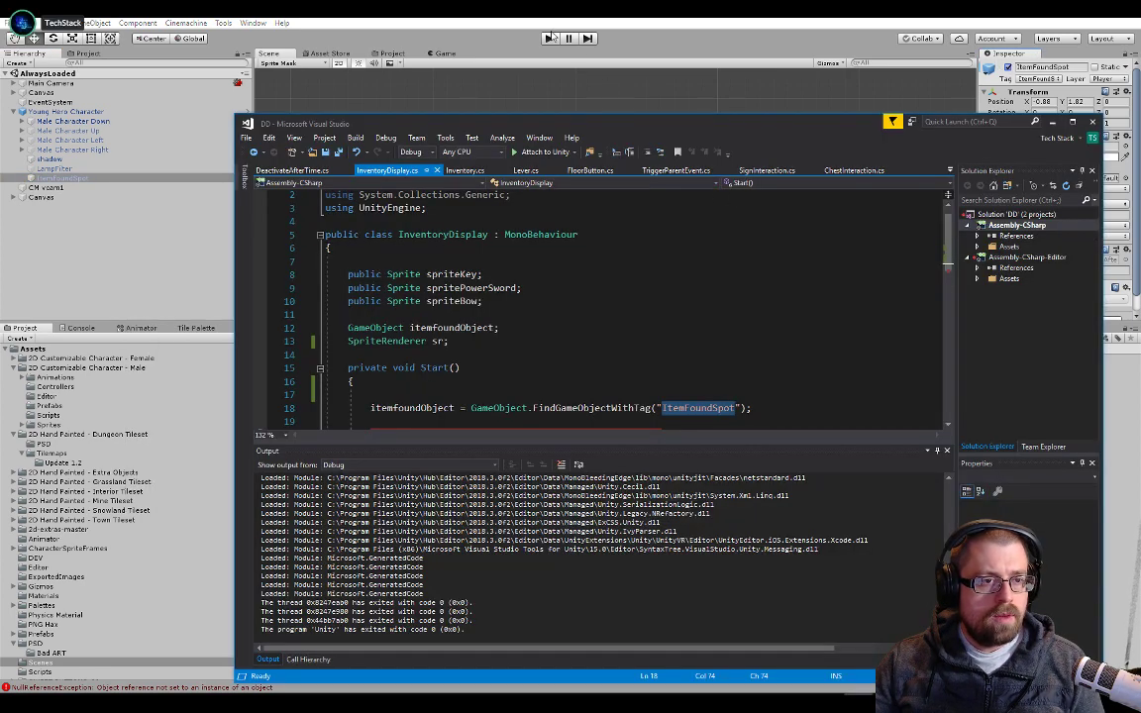
left_click(549, 38)
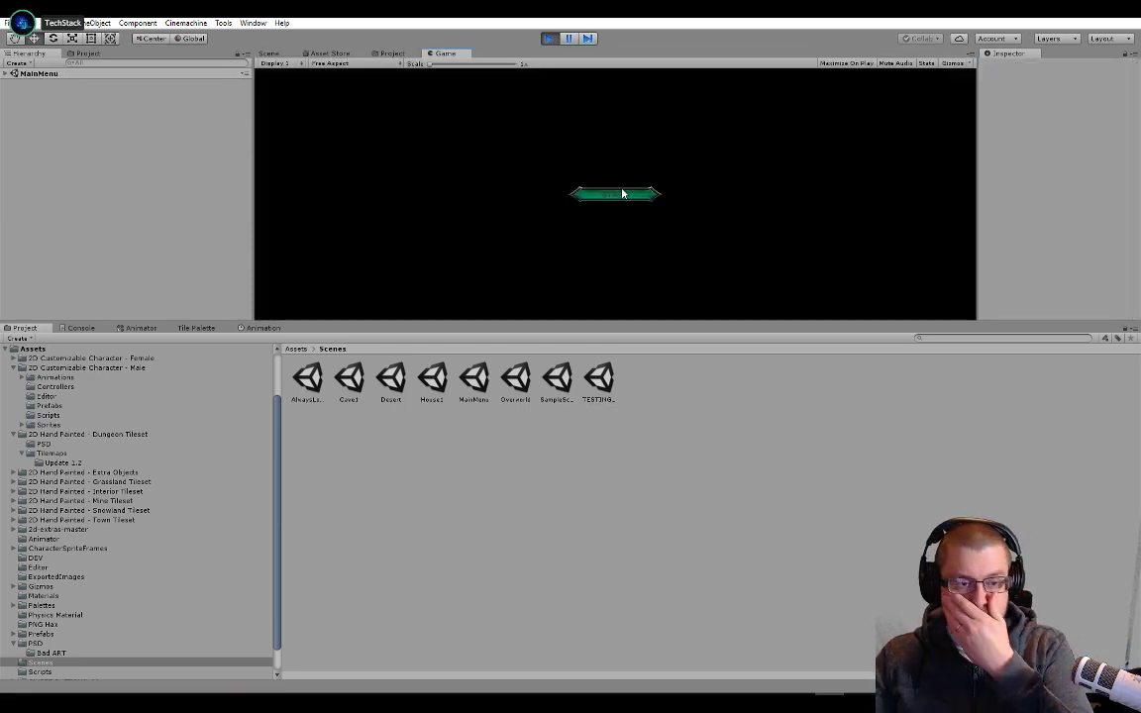
left_click(614, 194)
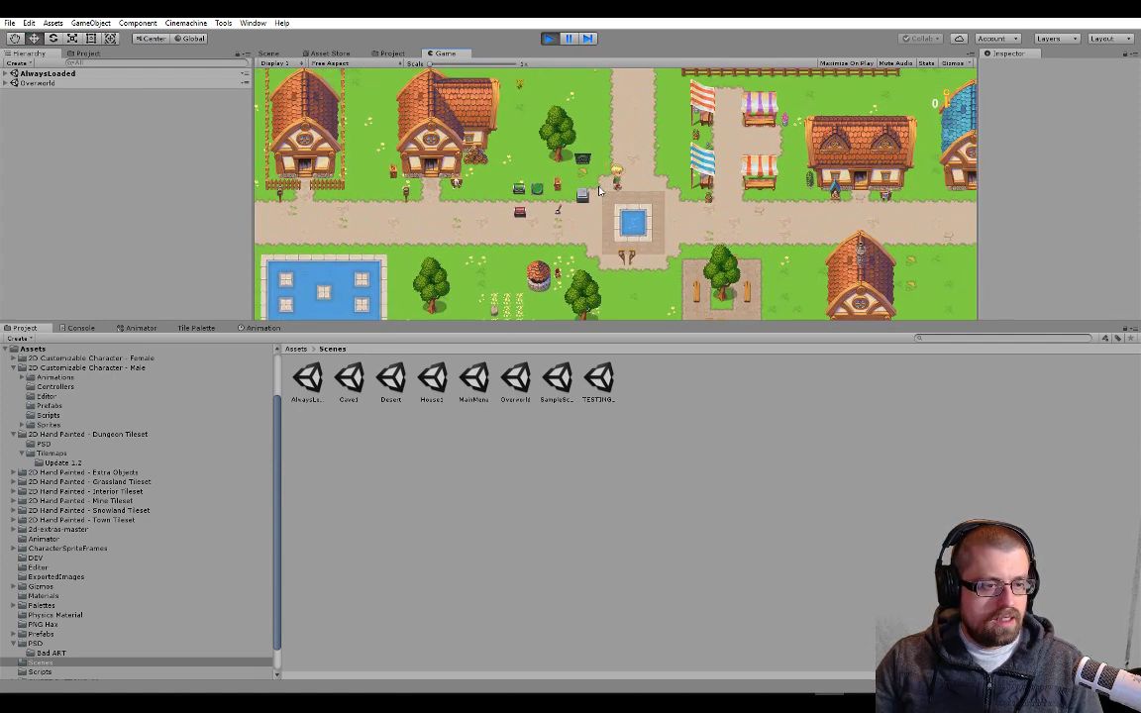
Check ItemFoundSpot's components under the Young Hero Character in the running AlwaysLoaded scene
left_click(5, 75)
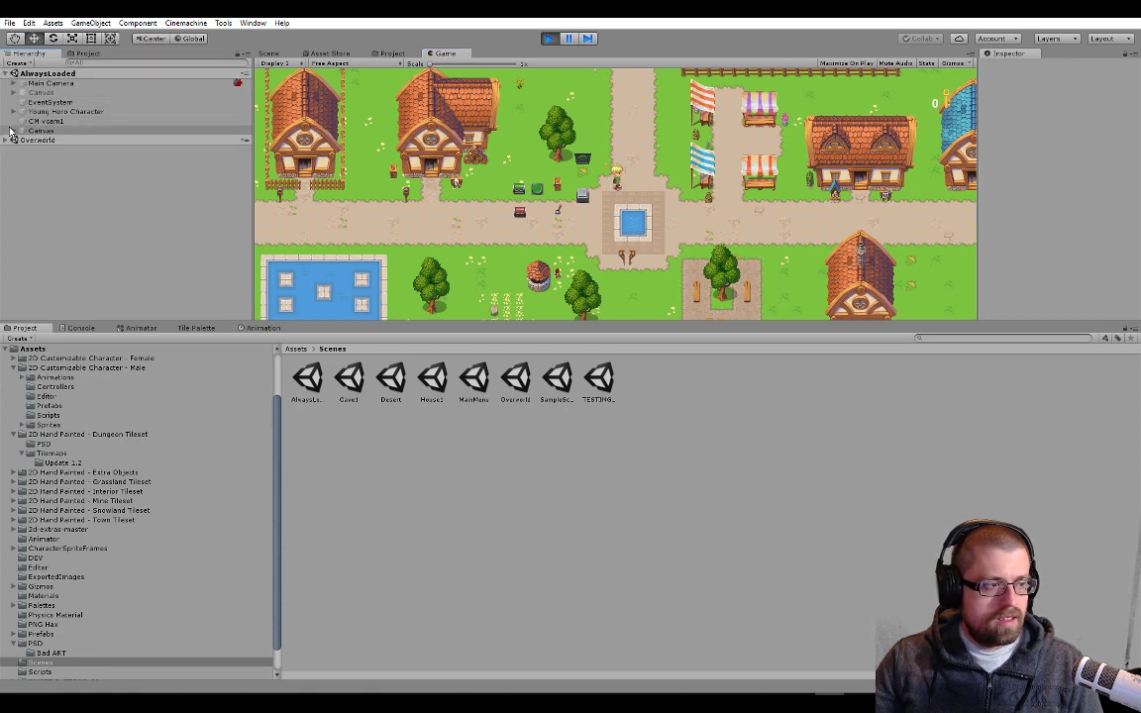
left_click(12, 111)
left_click(40, 178)
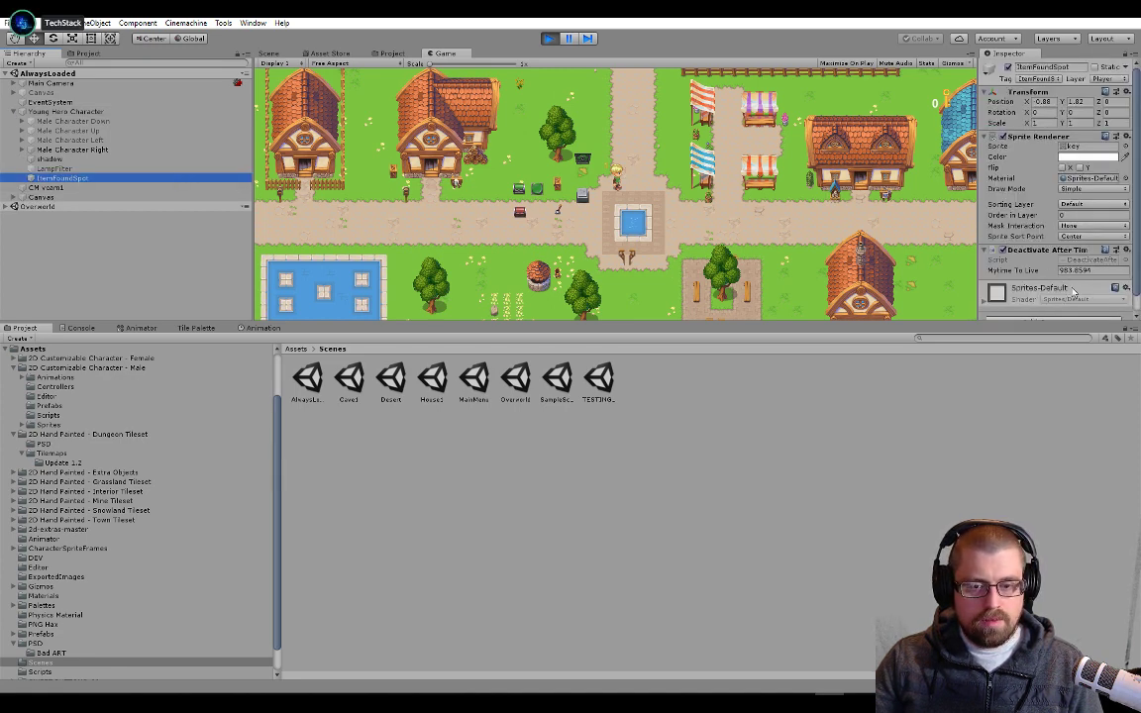
In Visual Studio, set the default value of mytimeToLive in DeactivateAfterTime.cs to 1, save the script and return to Unity
key("alt+Tab")
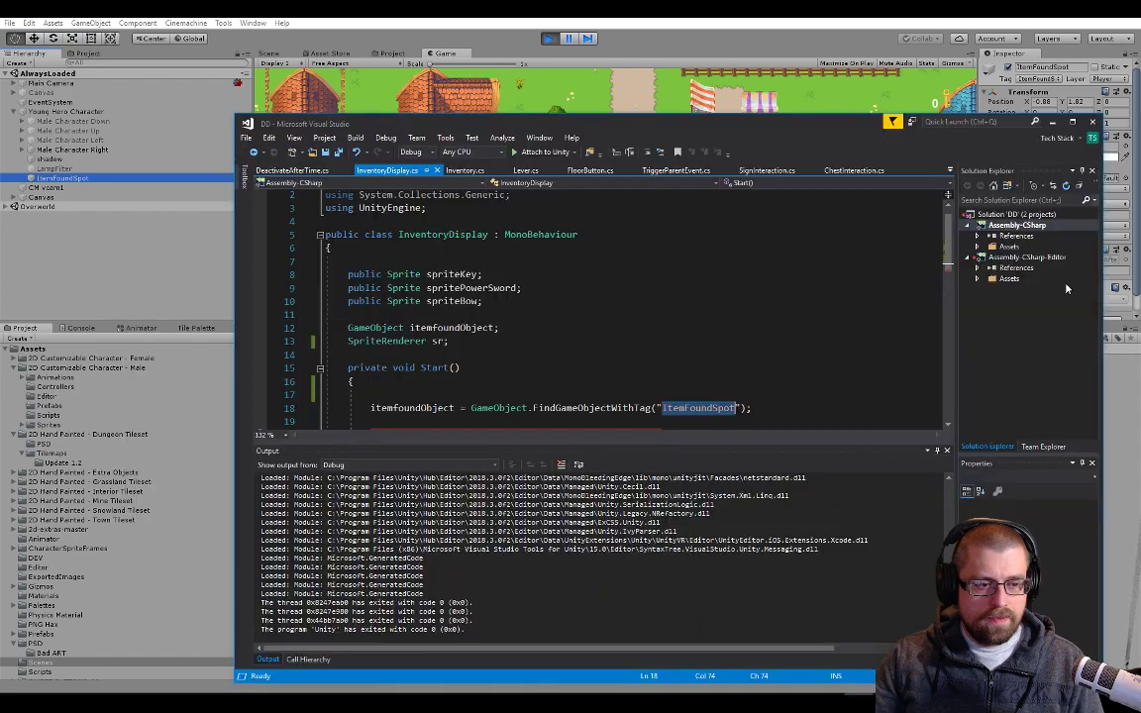
left_click_drag(832, 133, 727, 173)
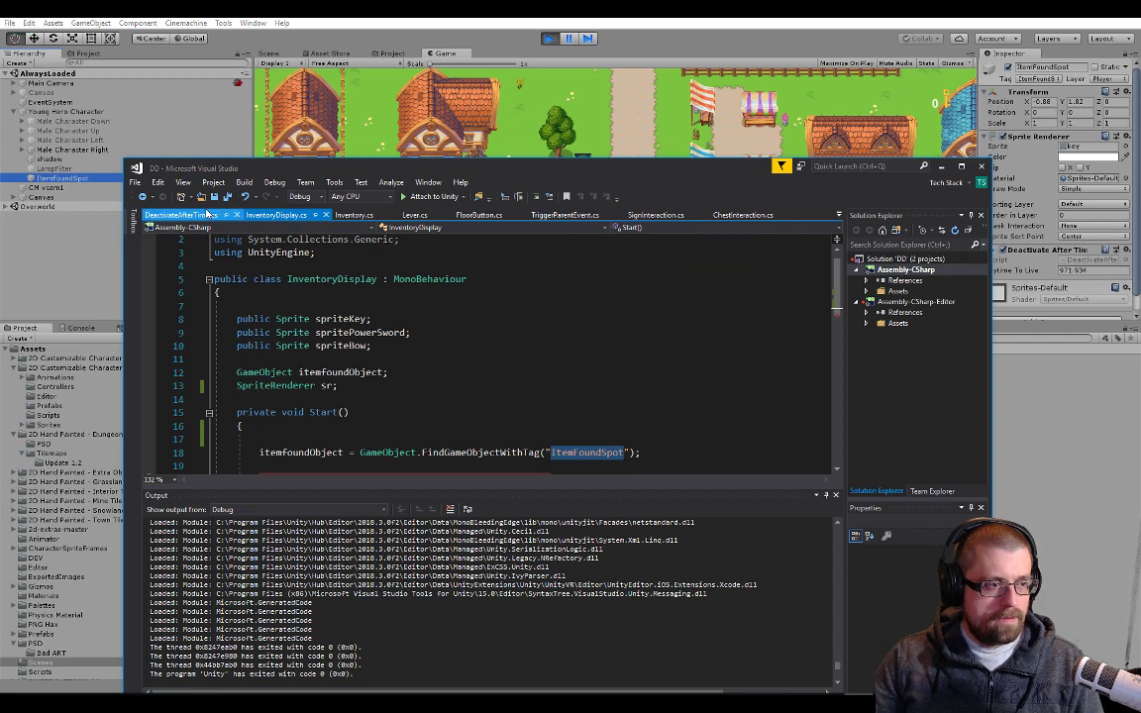
left_click(182, 215)
scroll(373, 293, "up", 5)
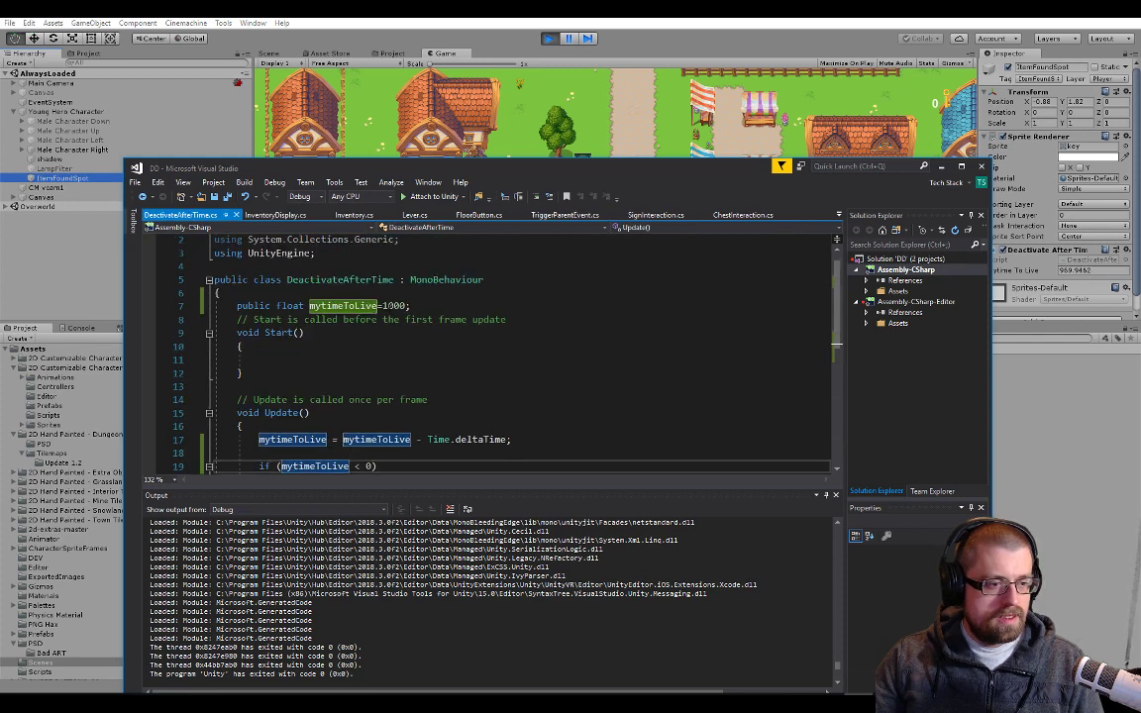
double_click(395, 306)
type("1")
key("ctrl+s")
left_click(533, 112)
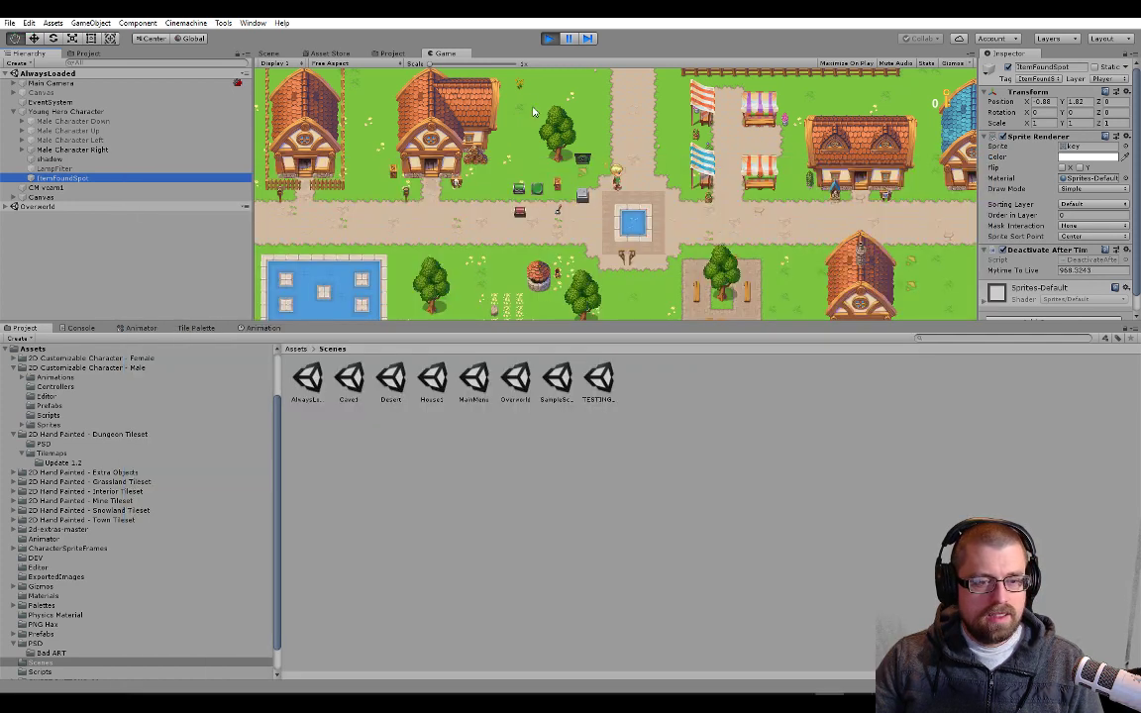
Restart the game, enter the overworld, walk the hero a little and enlarge the Game view vertically
left_click(548, 39)
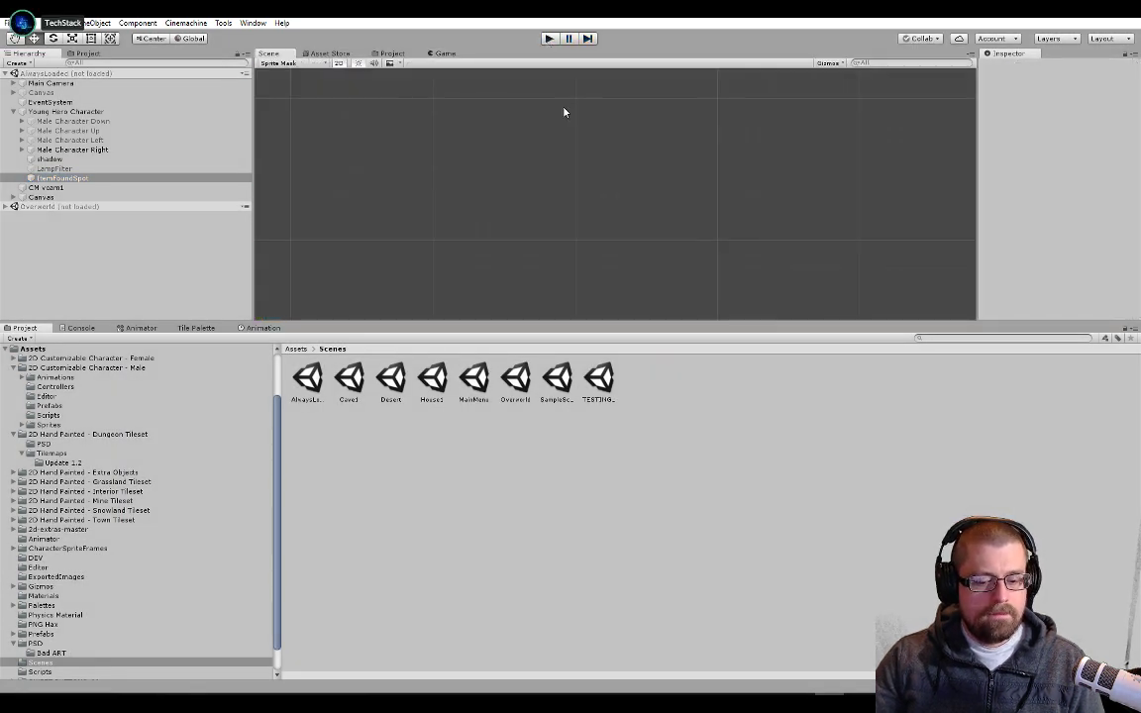
left_click(550, 38)
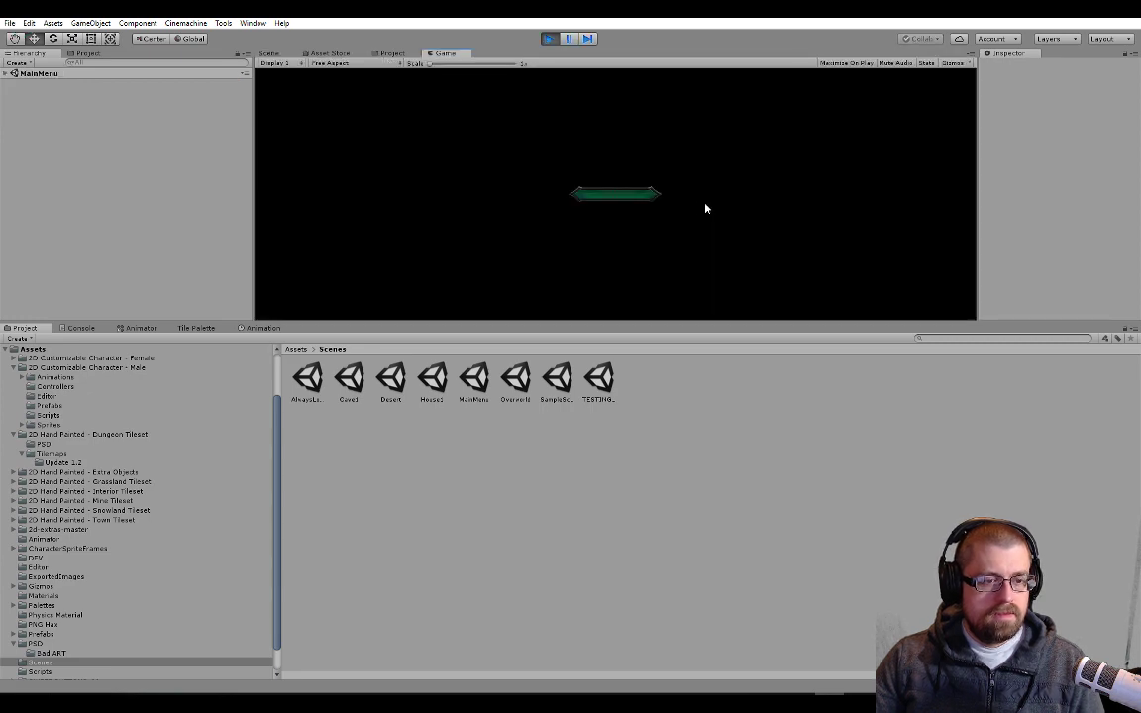
left_click(624, 206)
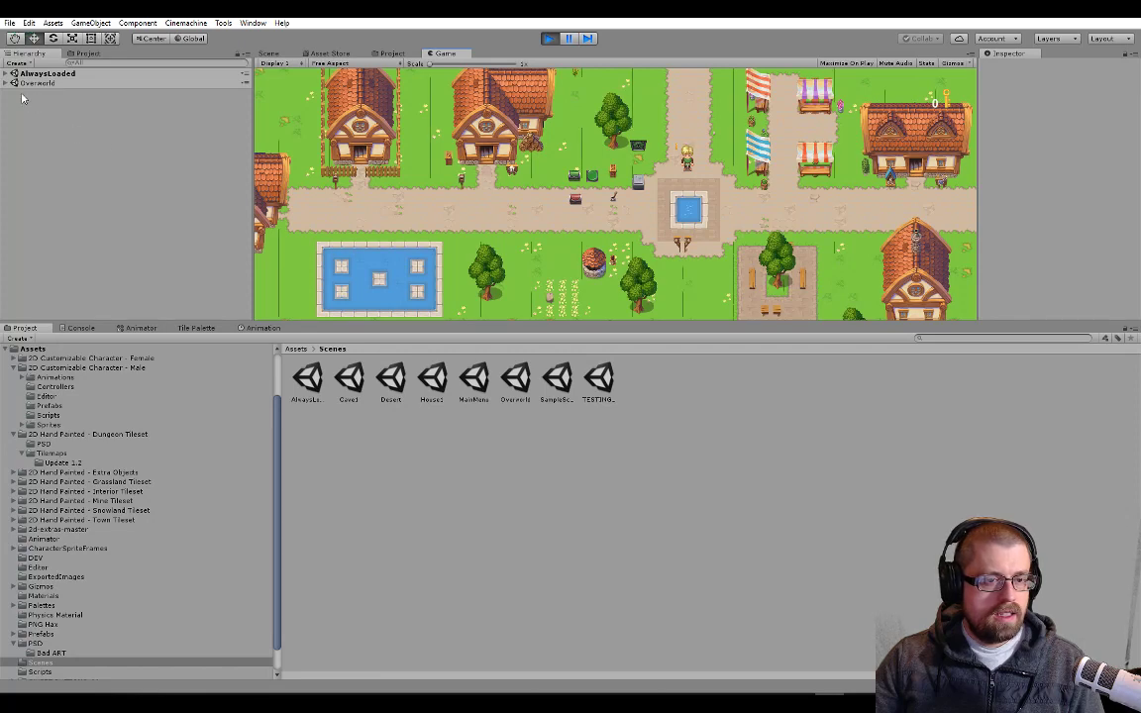
key("a")
key("w")
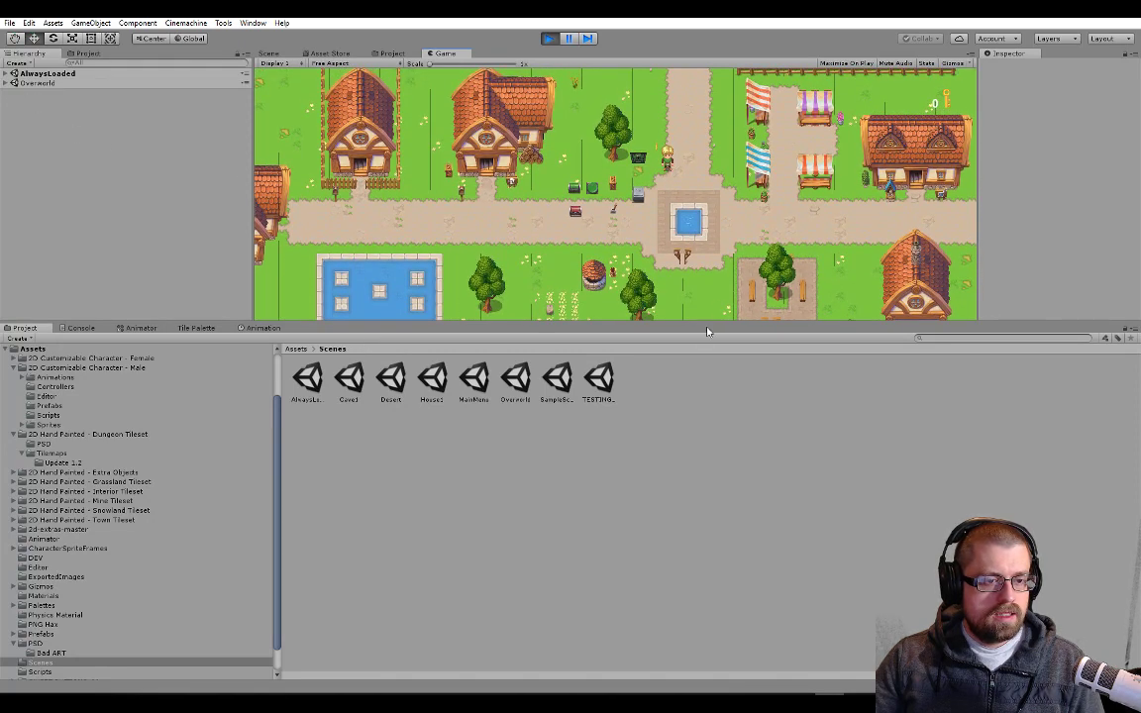
left_click_drag(704, 322, 698, 520)
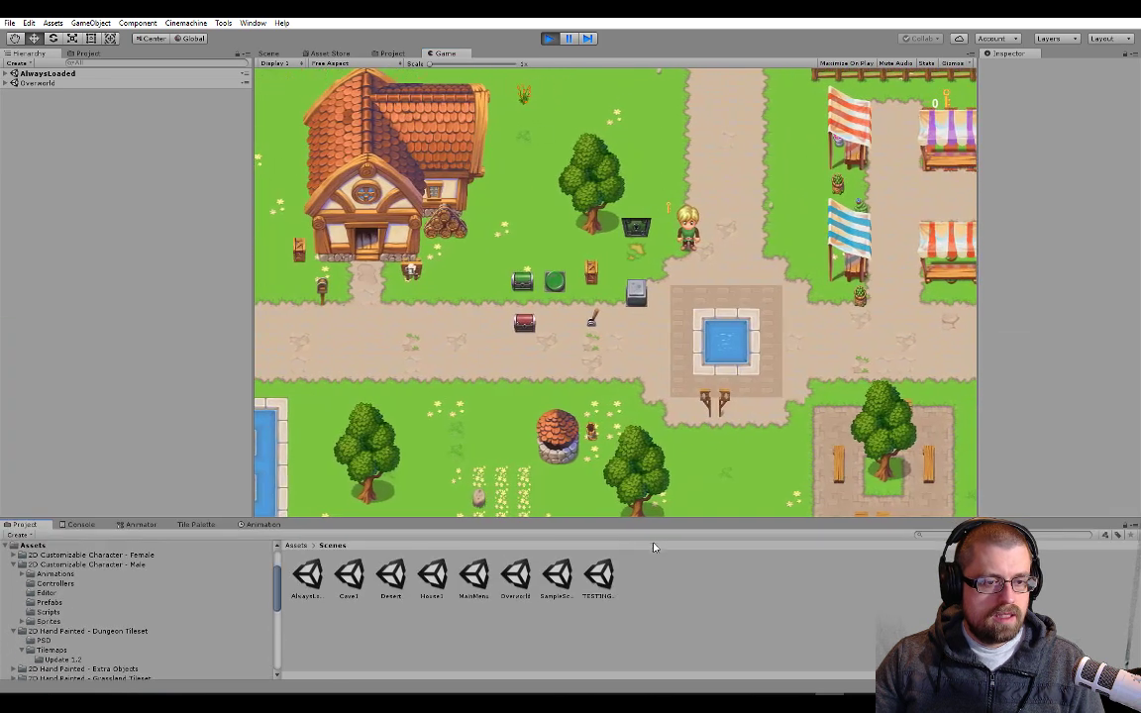
Check the running ItemFoundSpot's Mytime To Live and review the countdown code in DeactivateAfterTime's Update method
left_click(5, 74)
left_click(14, 111)
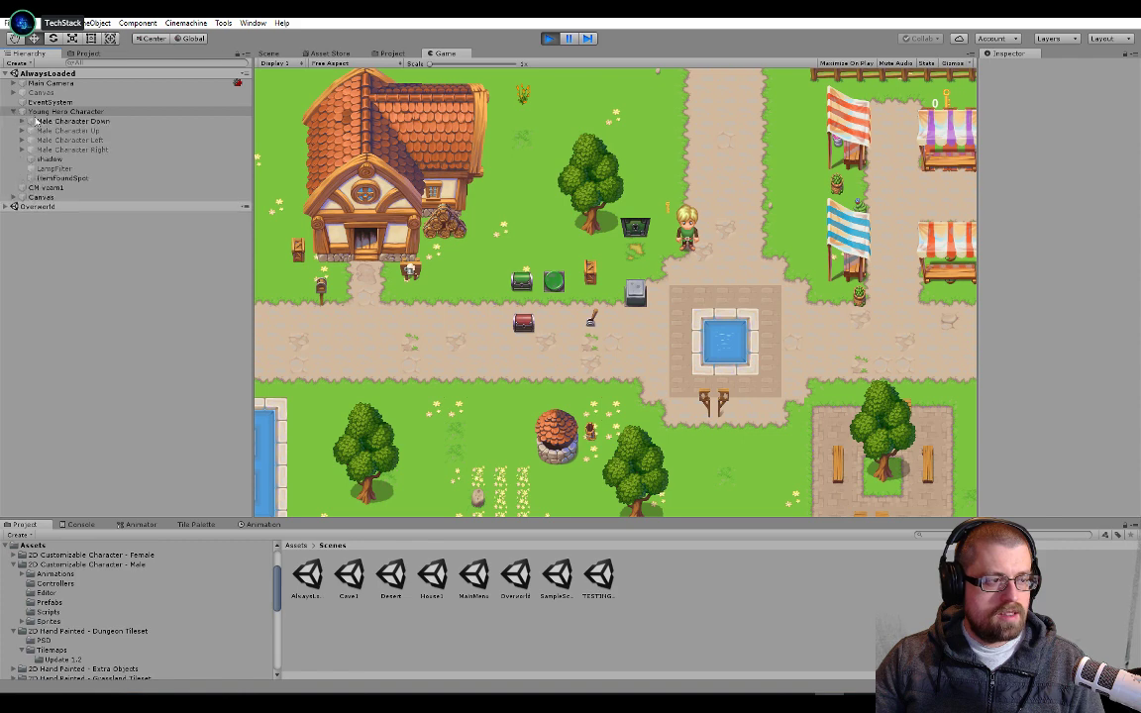
left_click(61, 111)
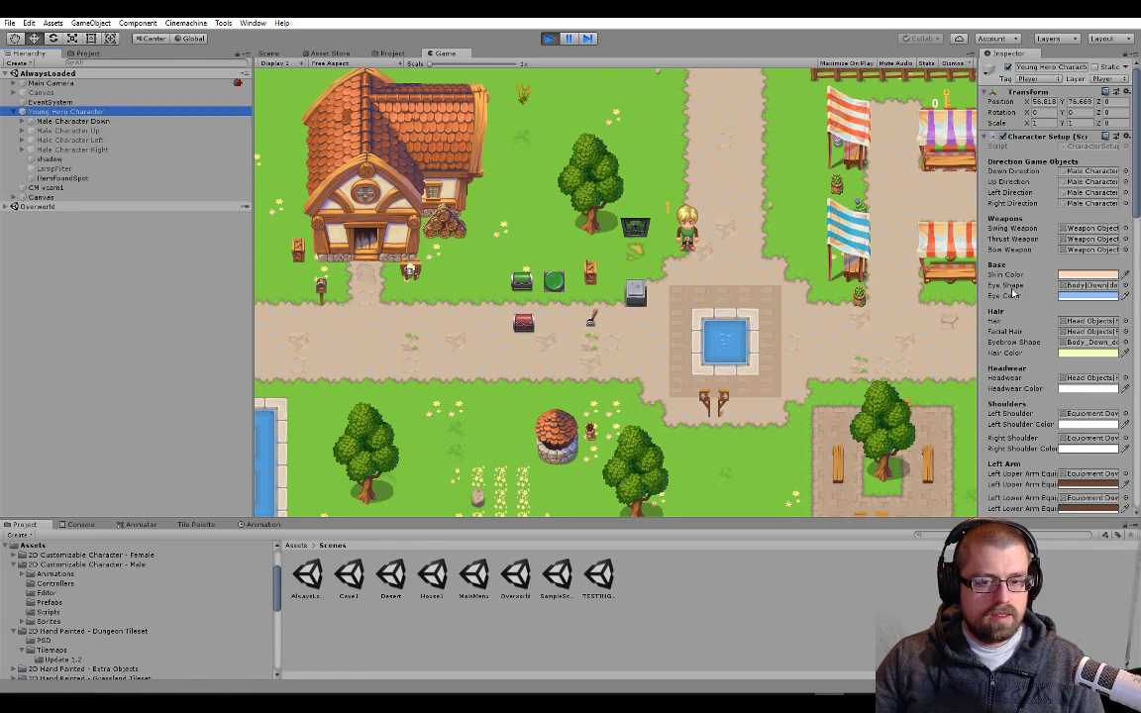
scroll(1055, 249, "down", 15)
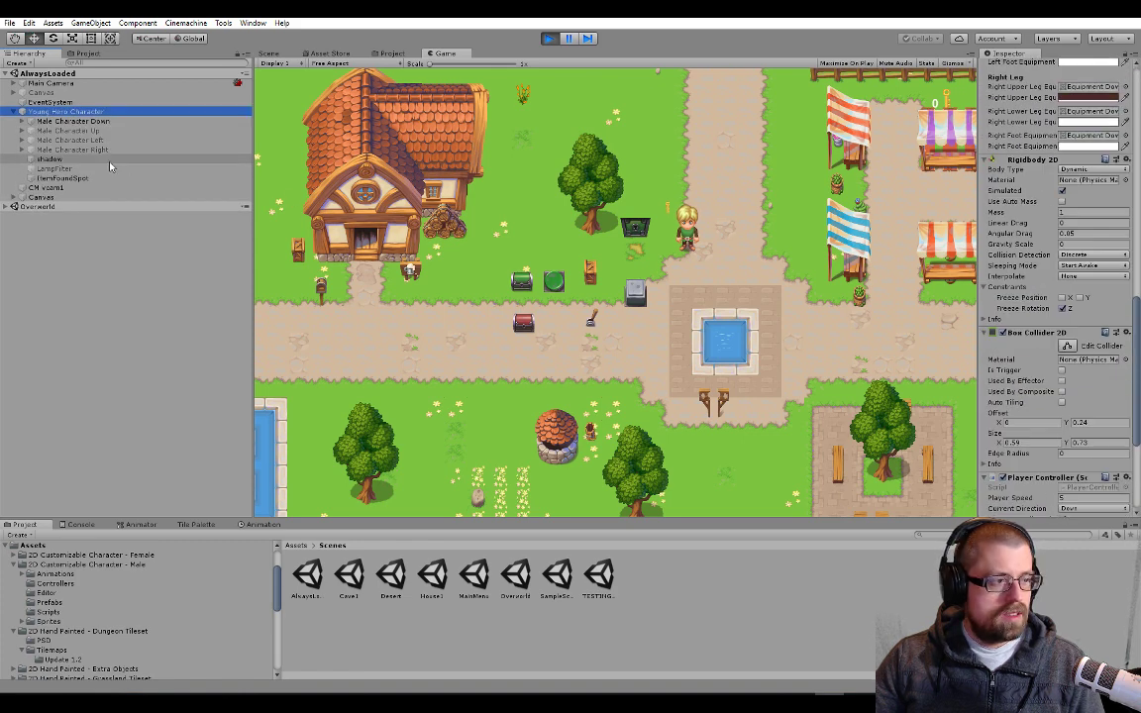
left_click(64, 178)
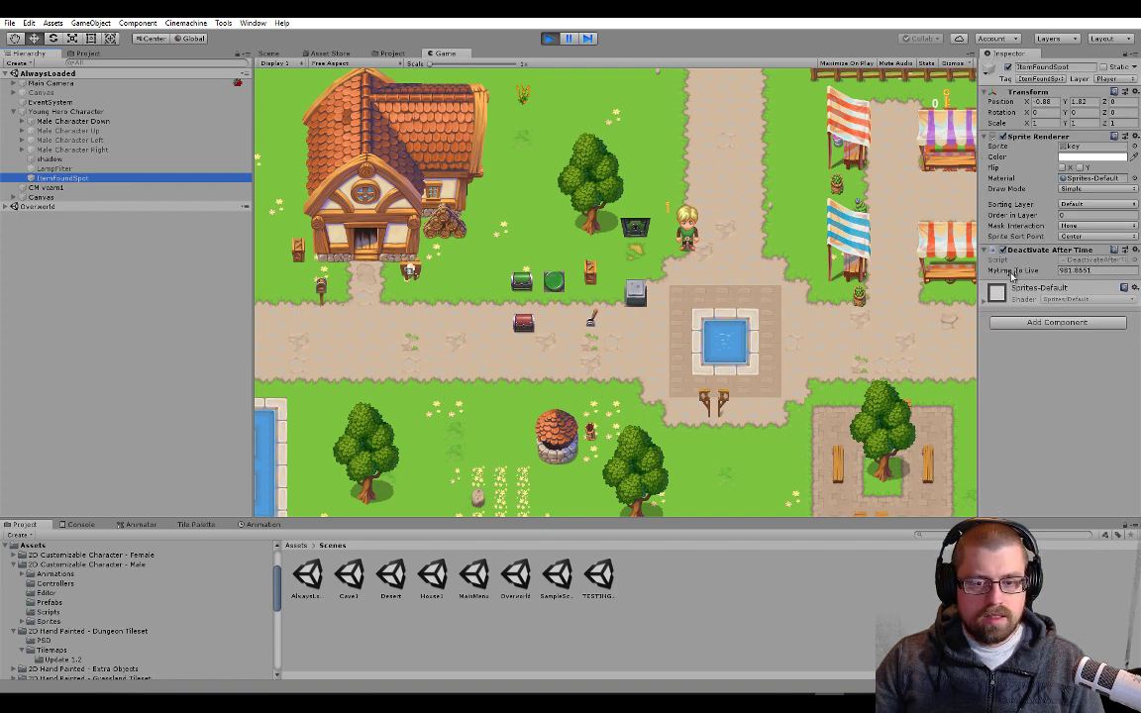
key("alt+Tab")
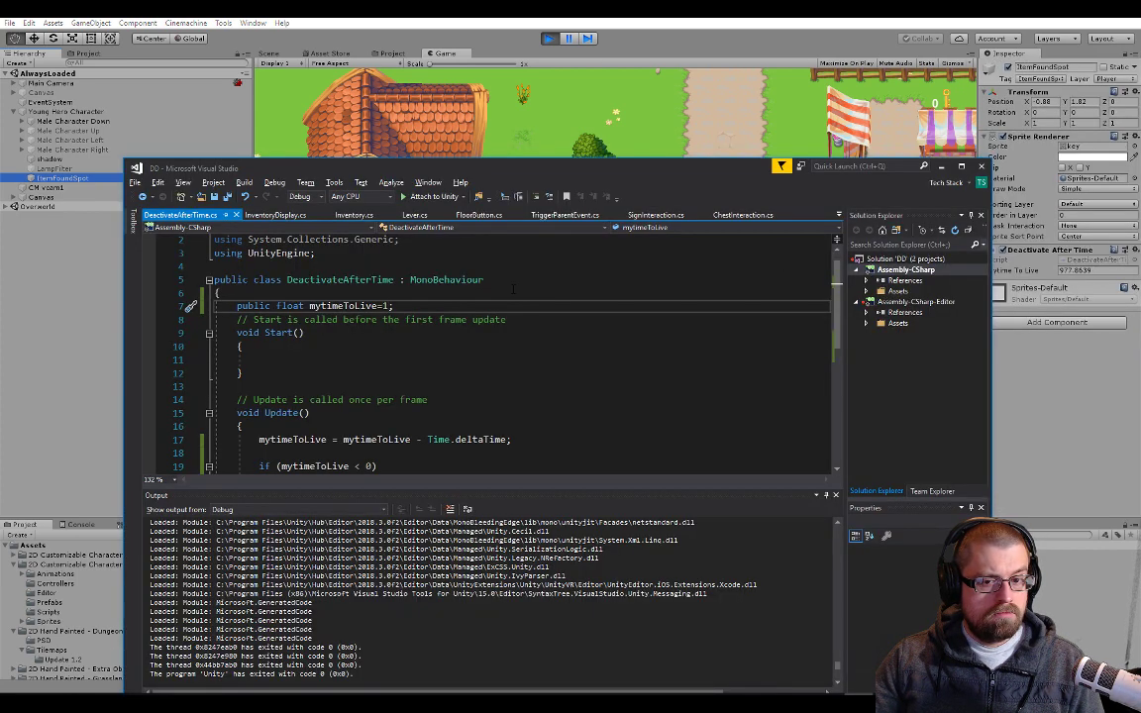
scroll(513, 288, "down", 2)
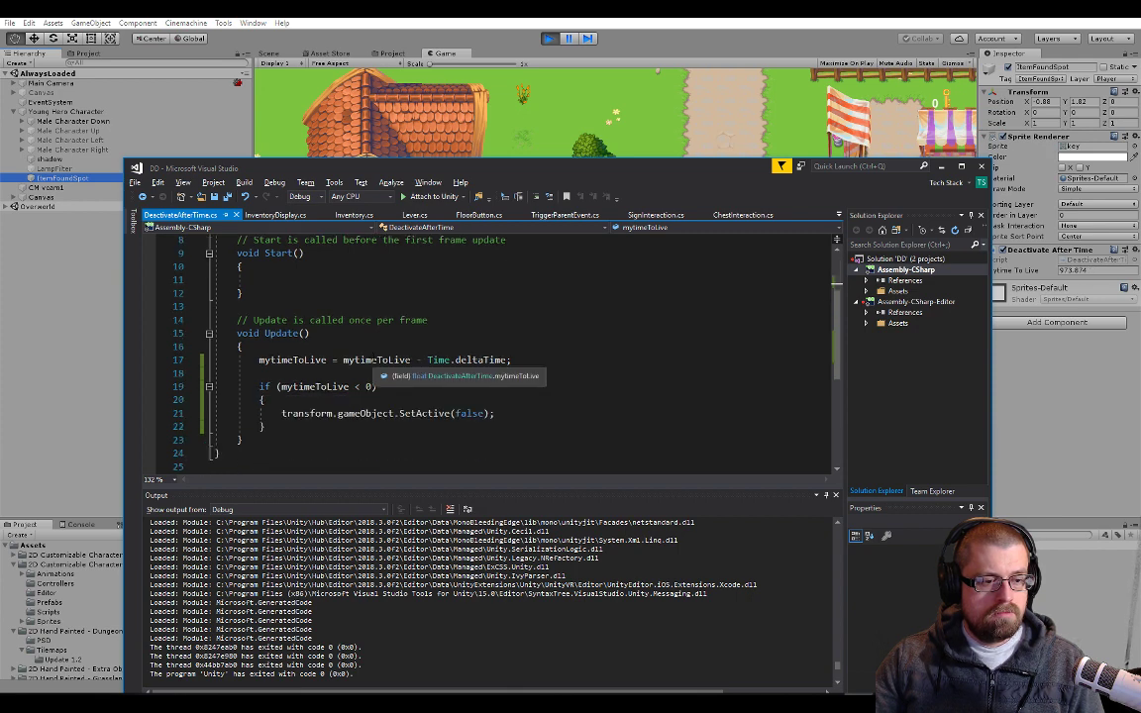
End play mode and set Mytime To Live on ItemFoundSpot's Deactivate After Time component to 1
left_click(549, 38)
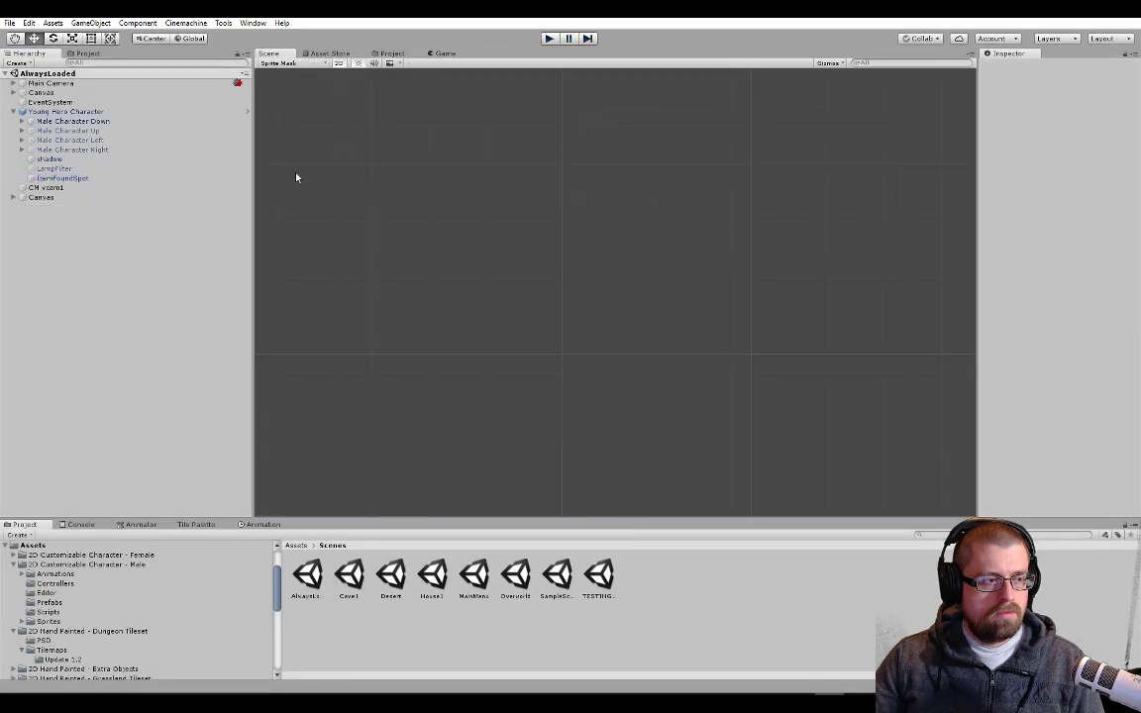
left_click(76, 179)
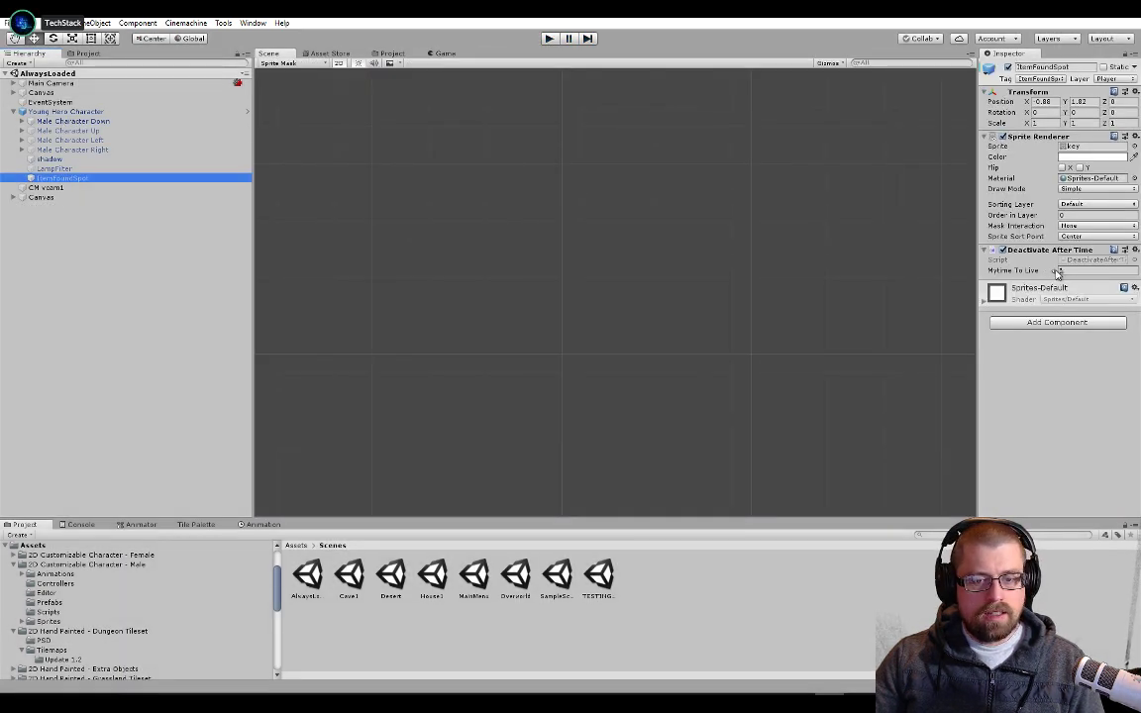
key("alt+Tab")
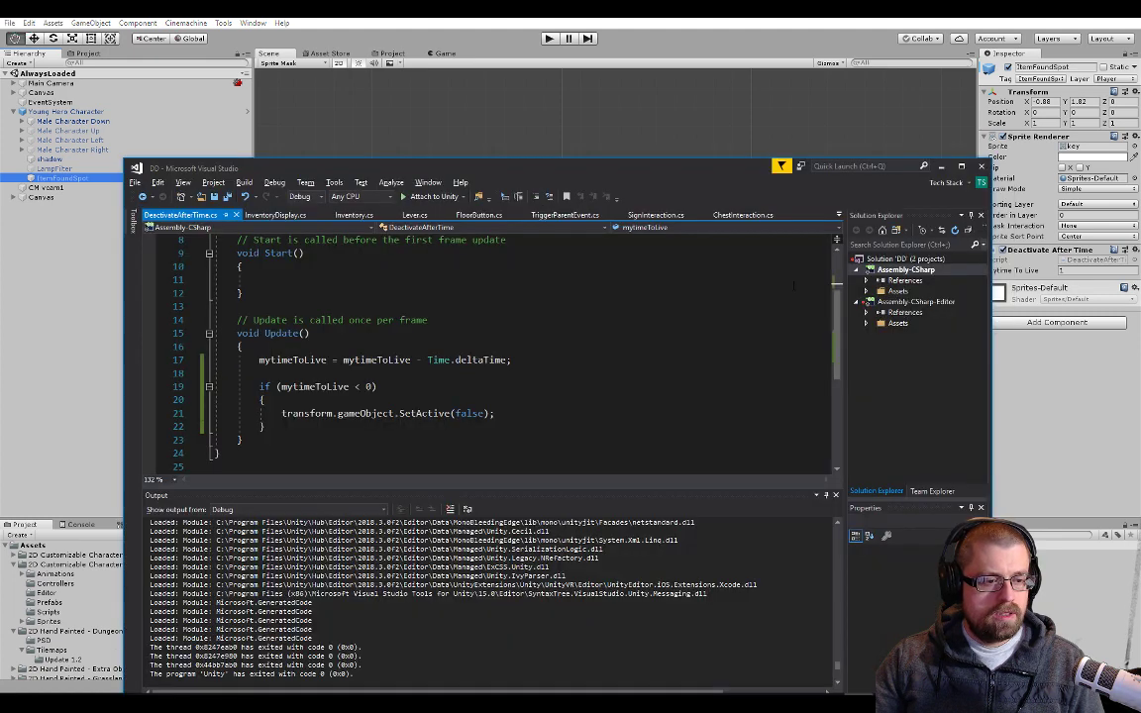
key("alt+Tab")
Run the game into the overworld and check ItemFoundSpot's active state and remaining time in the Inspector
left_click(549, 38)
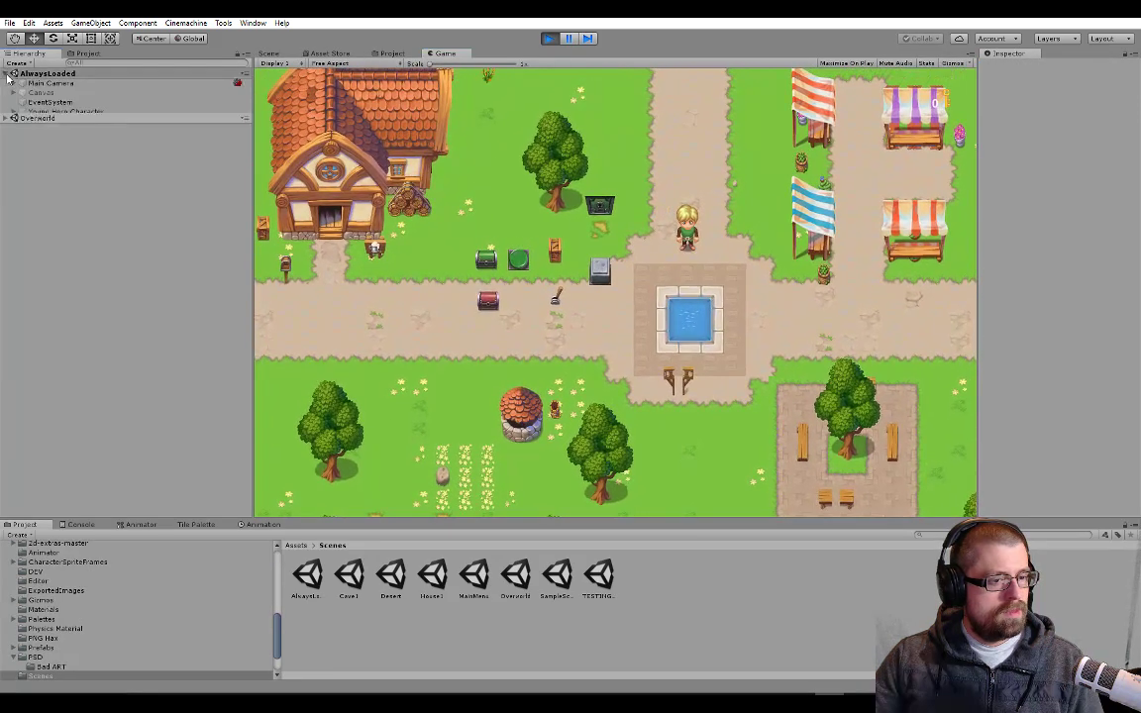
left_click(12, 131)
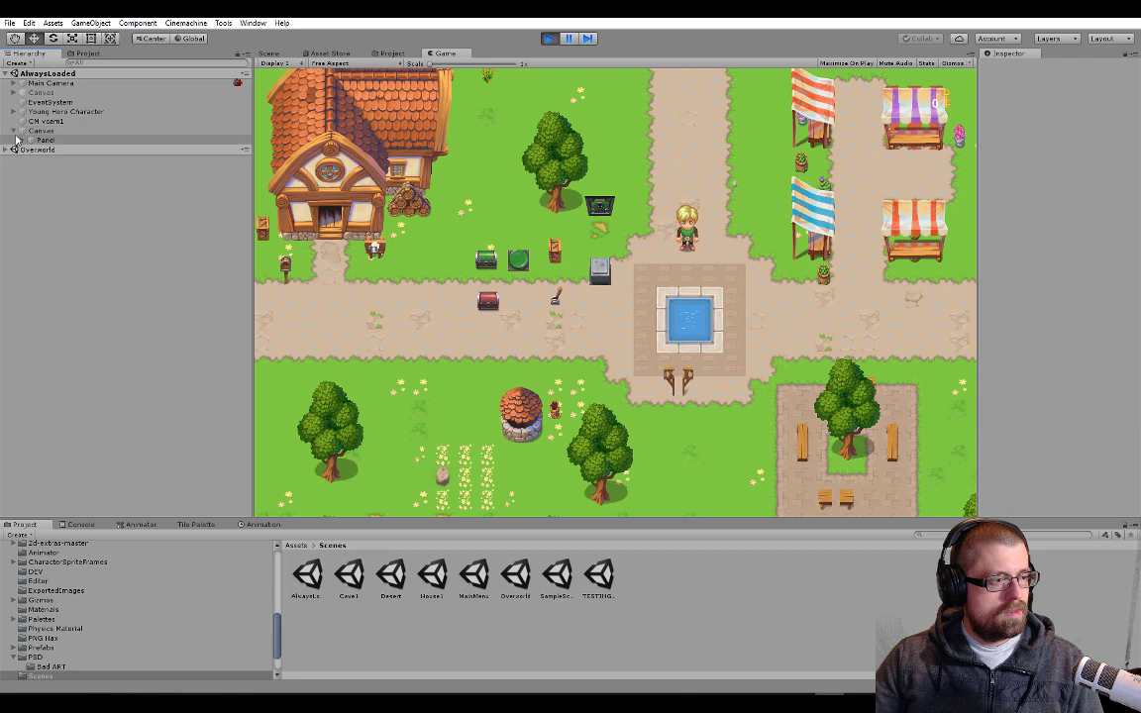
left_click(13, 111)
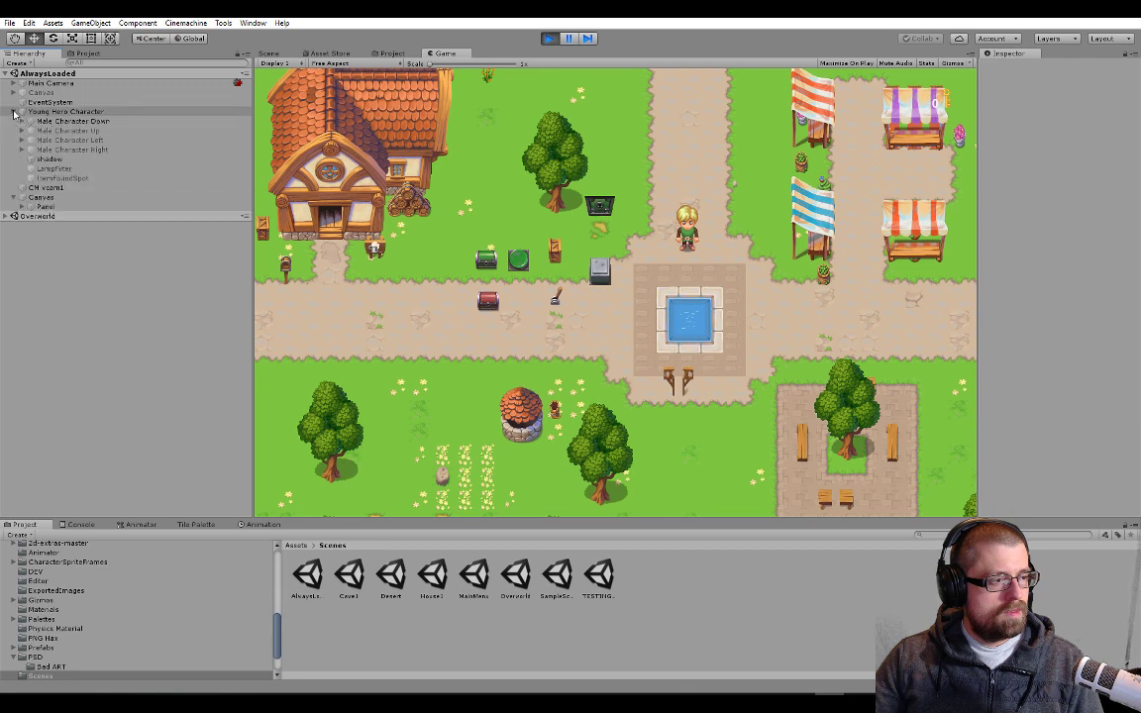
left_click(49, 178)
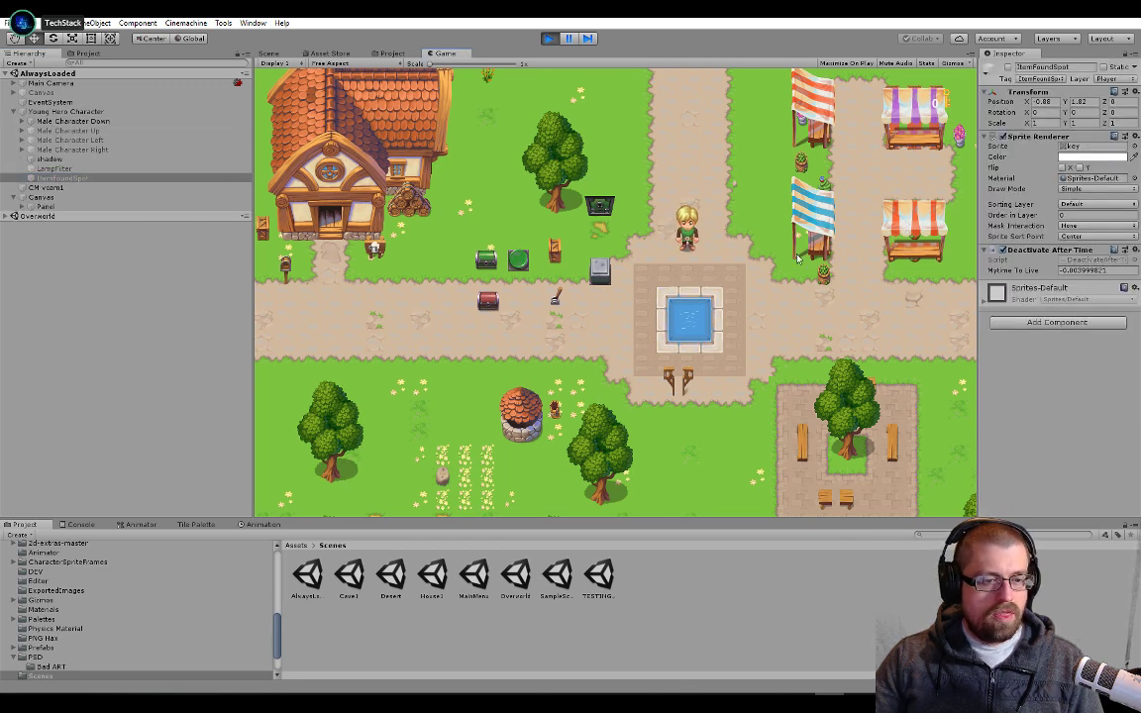
Walk the hero to the green and red chests and open both to test the item display
key("s")
key("a")
key("s")
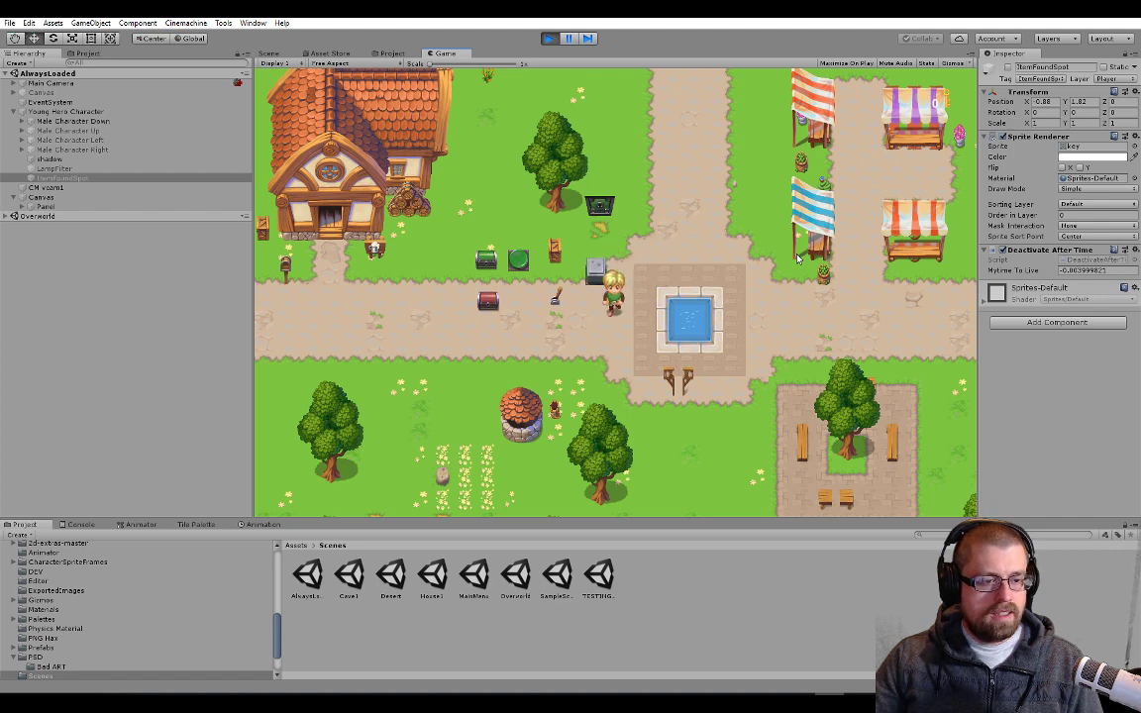
key("a")
key("w")
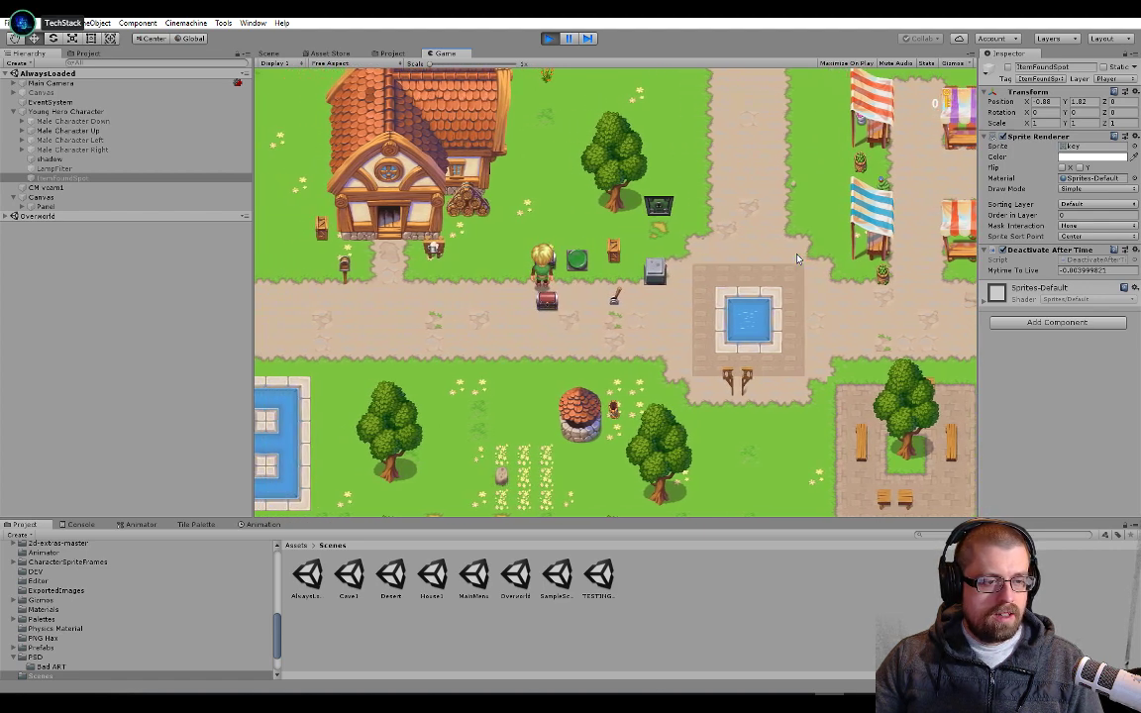
key("s")
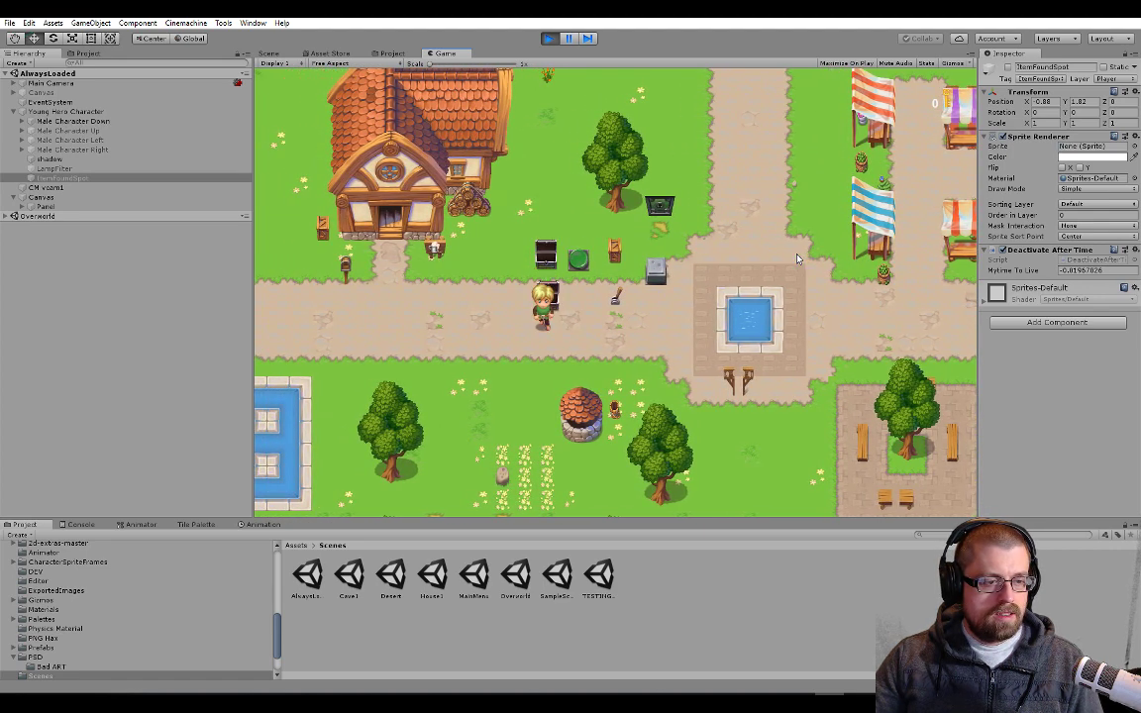
key("w")
key("a")
key("a")
key("s")
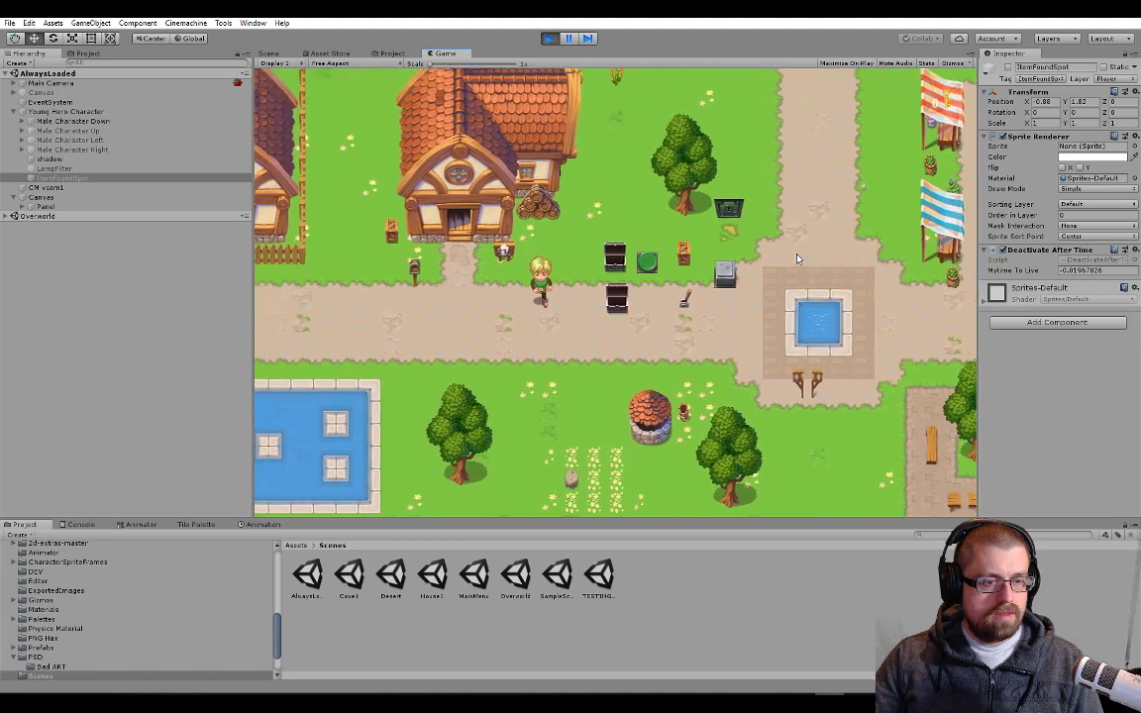
key("d")
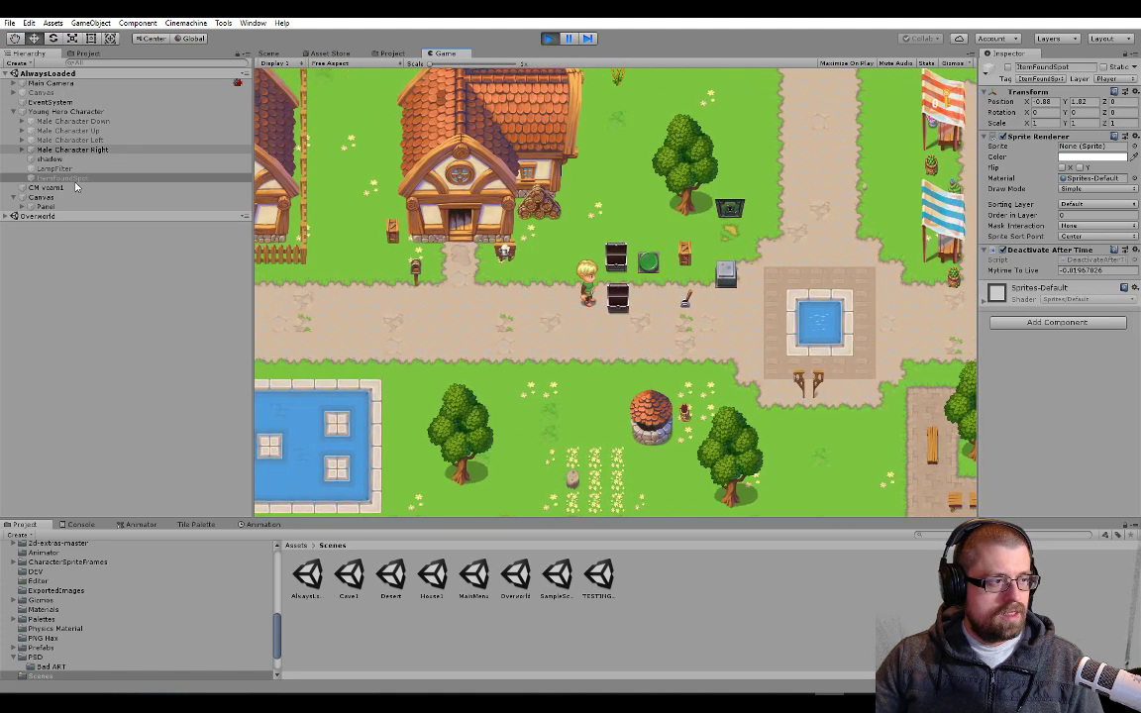
Inspect the Chest Interaction and Inventory components of Chest-Green in the running Overworld scene
left_click(7, 216)
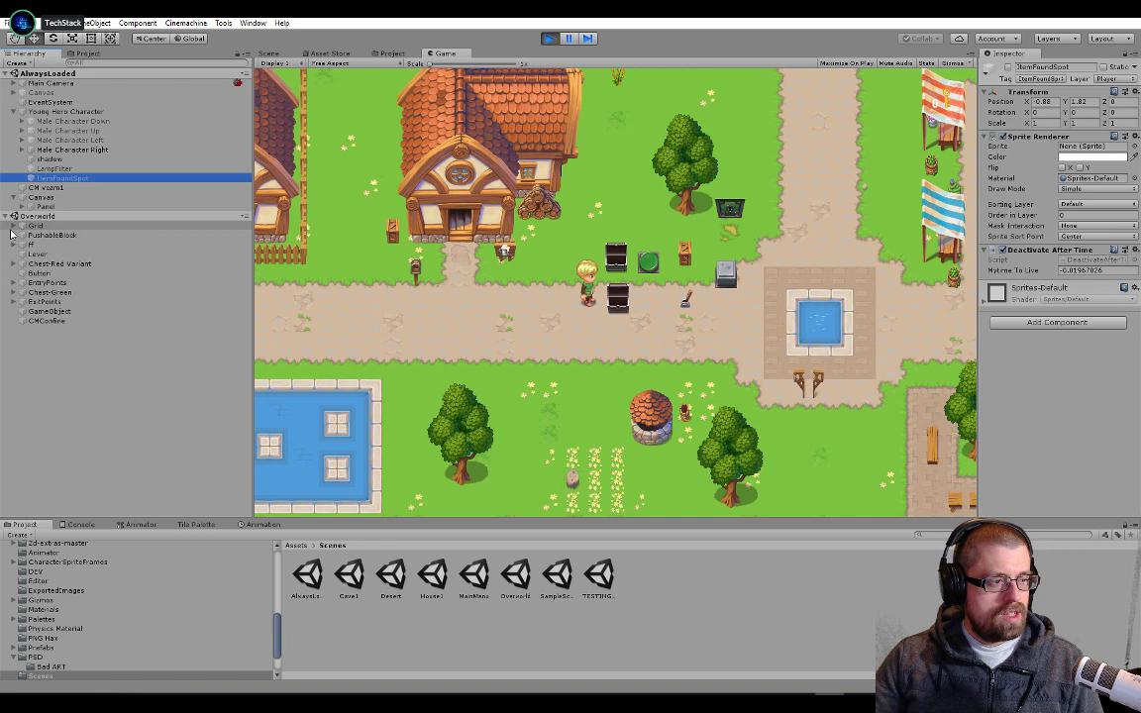
left_click(13, 293)
left_click(45, 293)
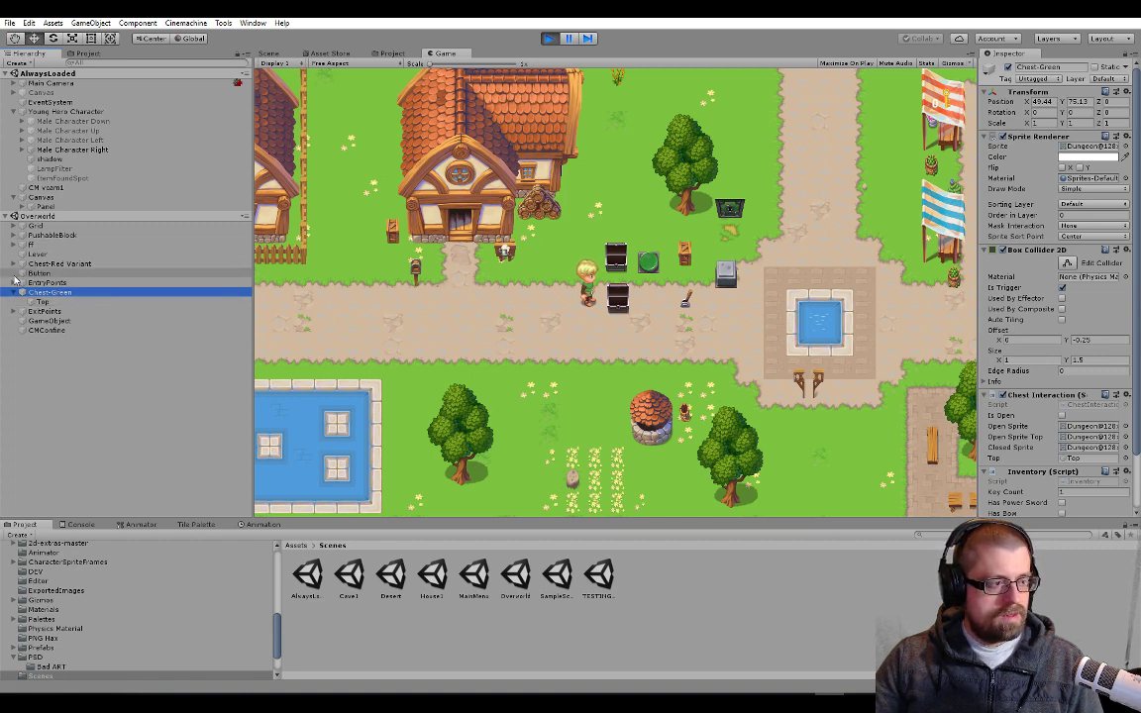
Check the Unity console, switch to Visual Studio and review DeactivateAfterTime's deactivation code and InventoryDisplay's DisplayItem method
left_click(80, 526)
key("alt+Tab")
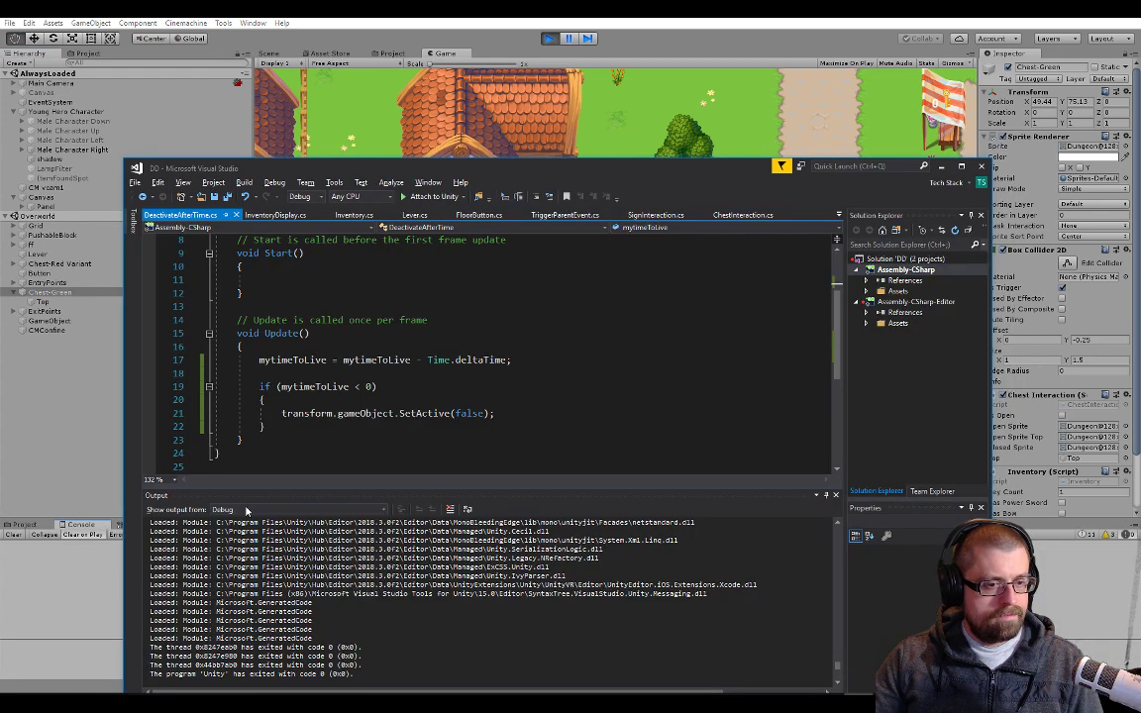
double_click(365, 413)
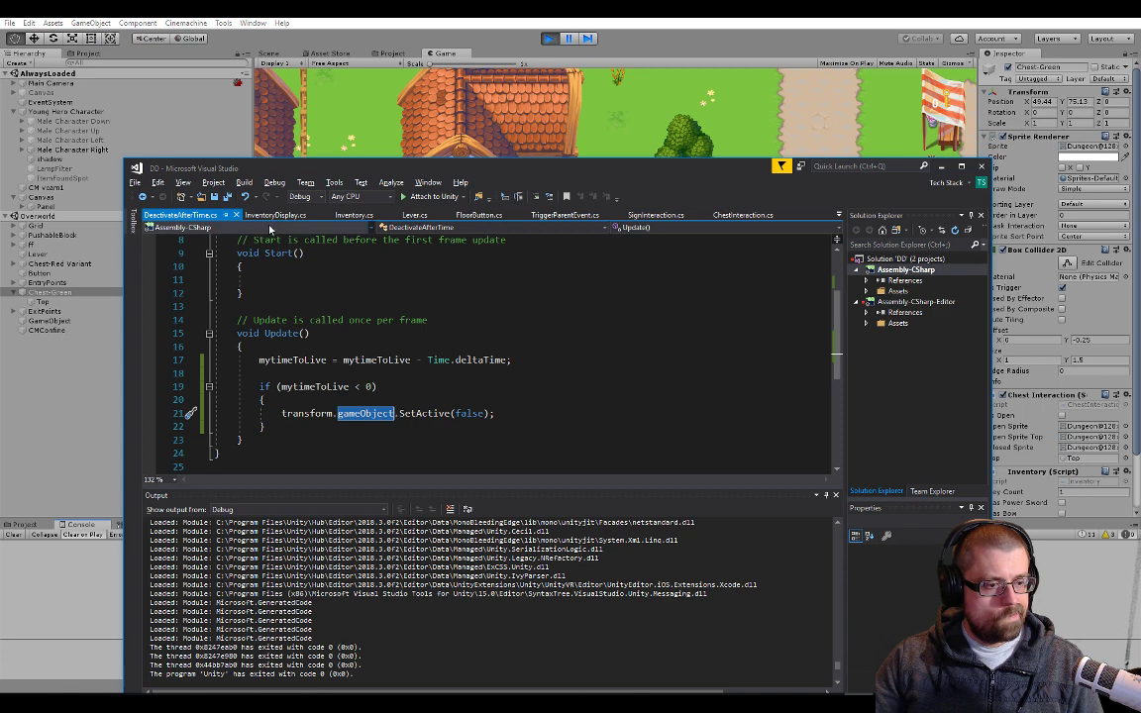
left_click(275, 214)
scroll(504, 345, "down", 6)
scroll(504, 344, "down", 10)
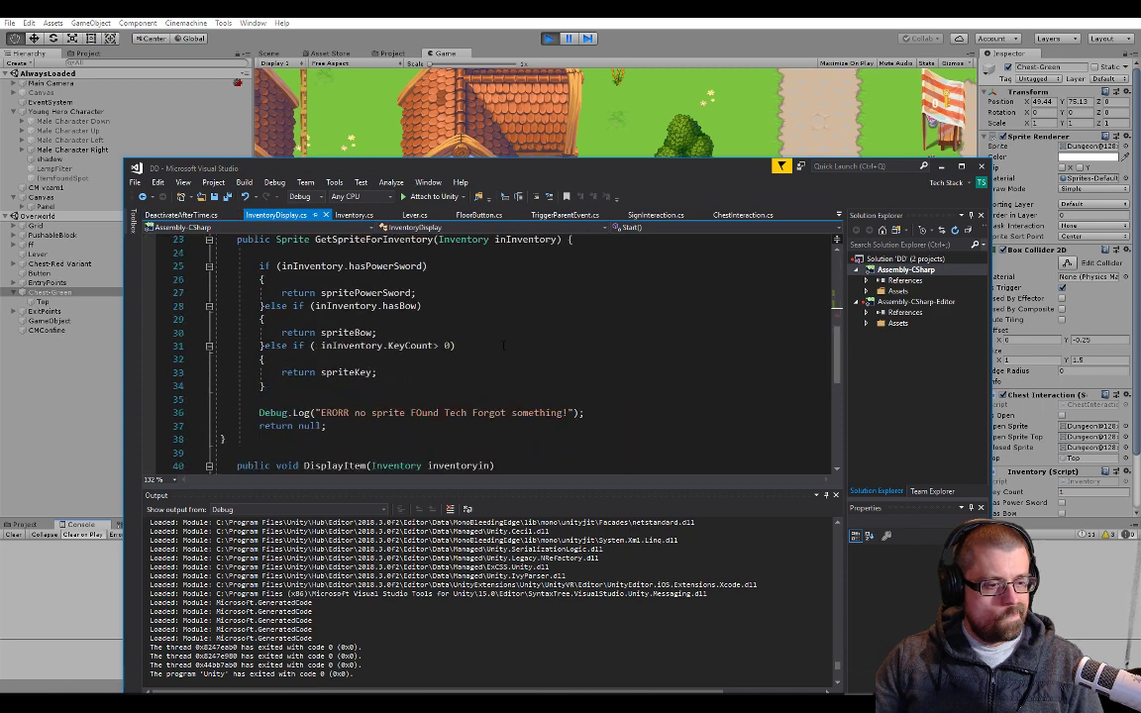
scroll(362, 297, "up", 10)
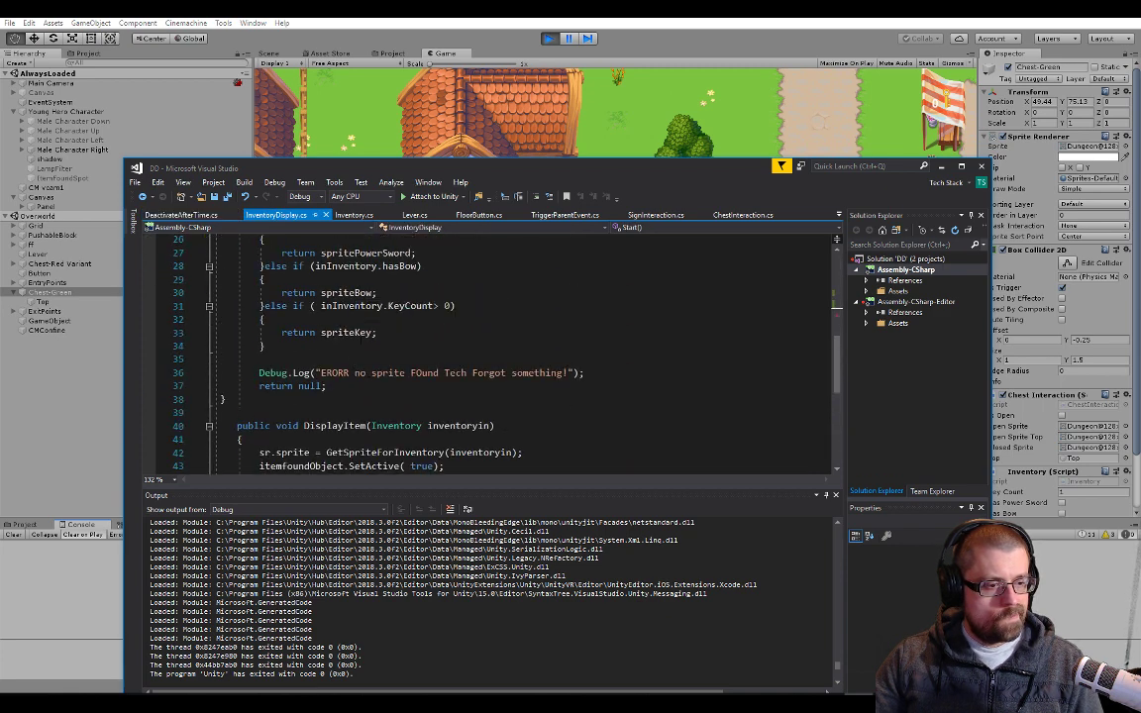
scroll(381, 429, "down", 2)
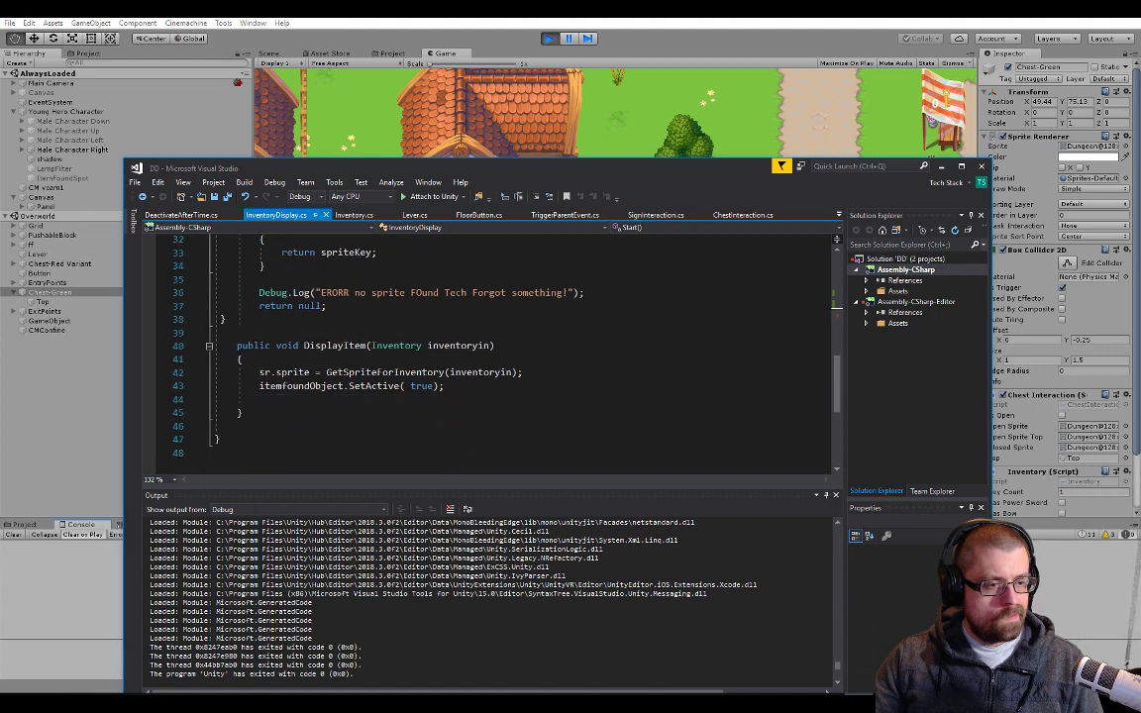
double_click(335, 345)
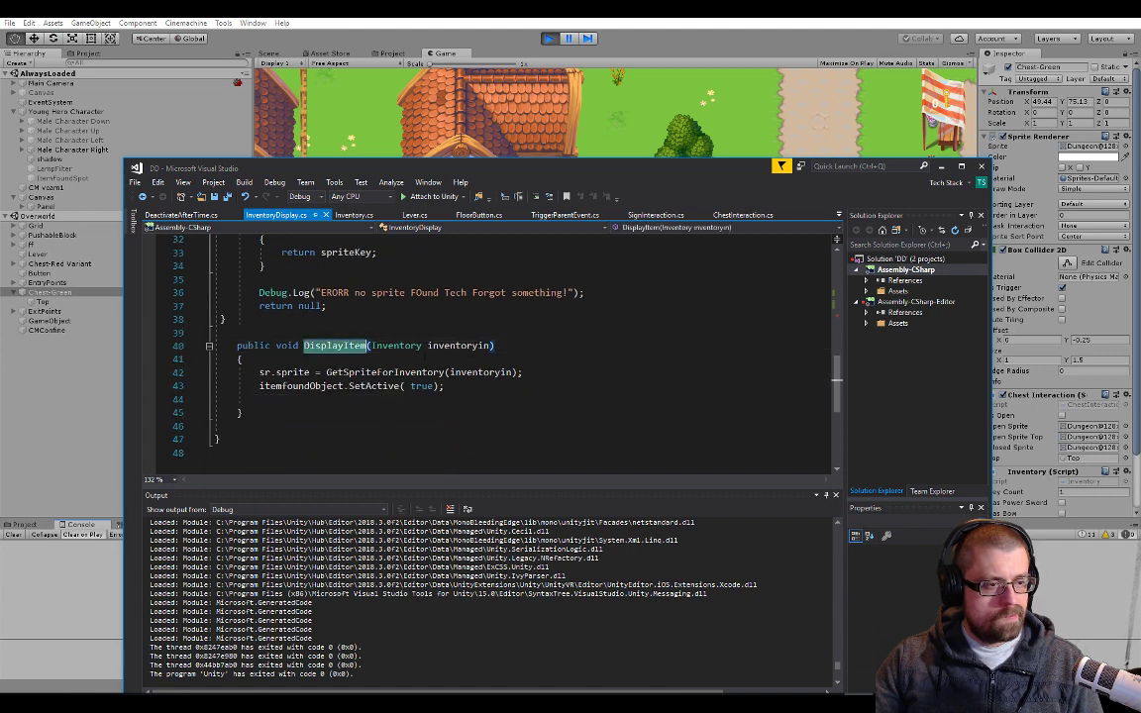
scroll(424, 355, "up", 1)
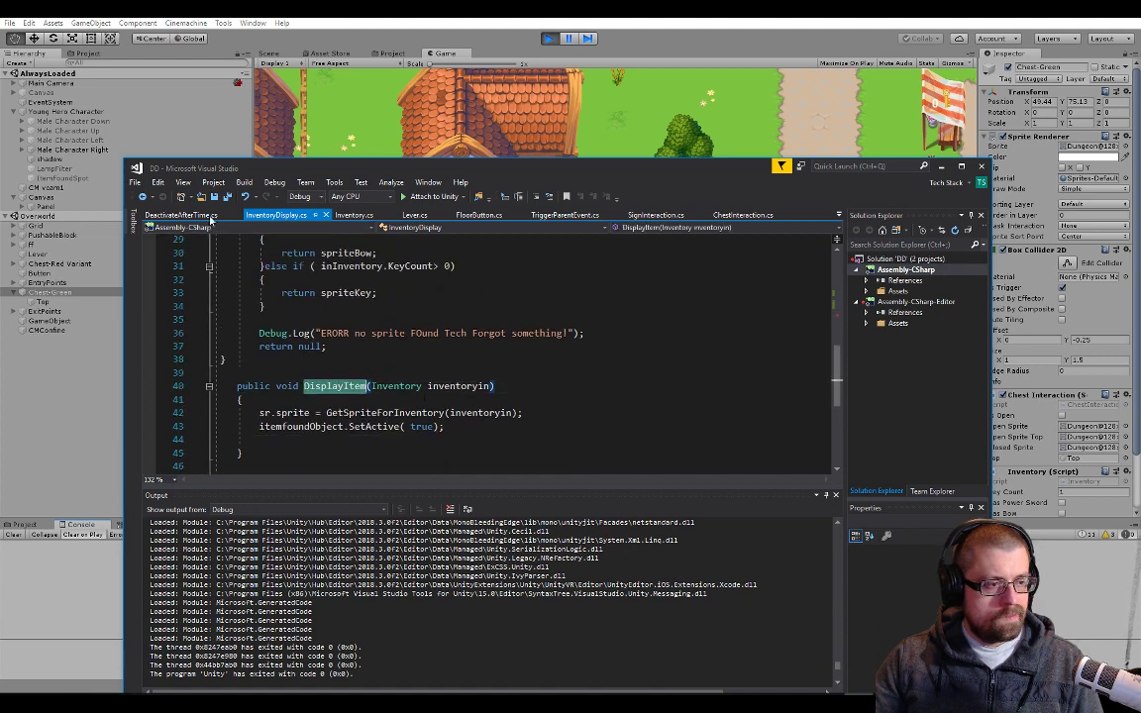
Examine the DisplayItem call in ChestInteraction's SetOpen method and follow it to its definition
left_click(741, 215)
scroll(443, 374, "down", 5)
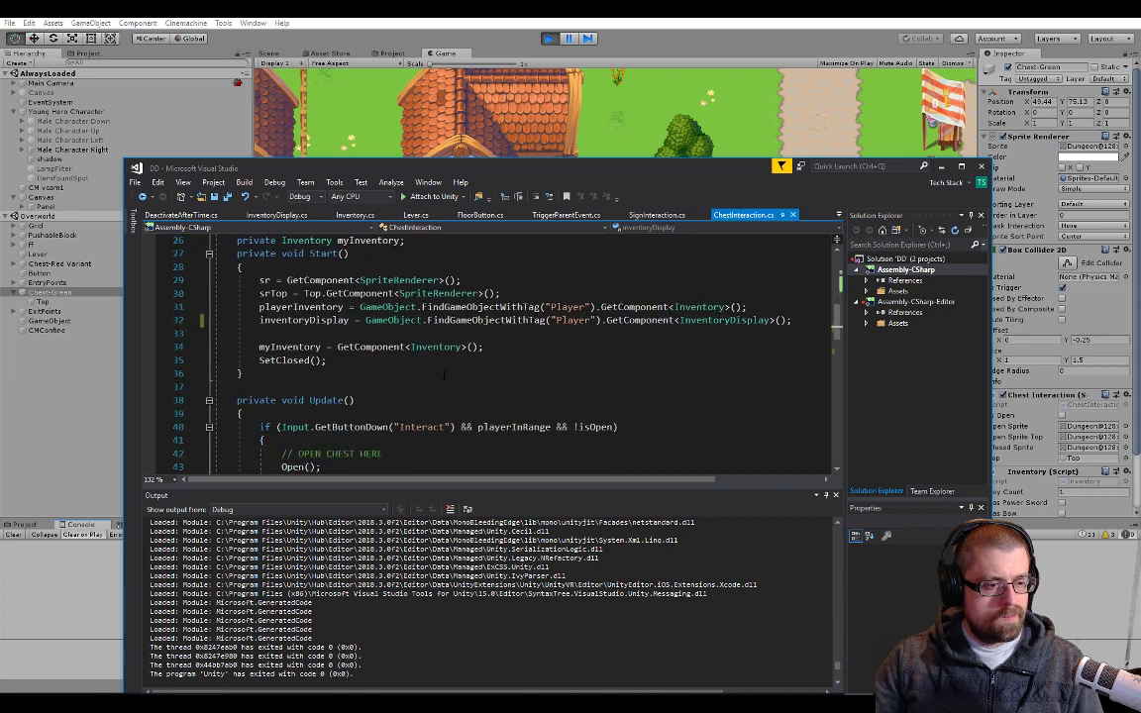
double_click(607, 178)
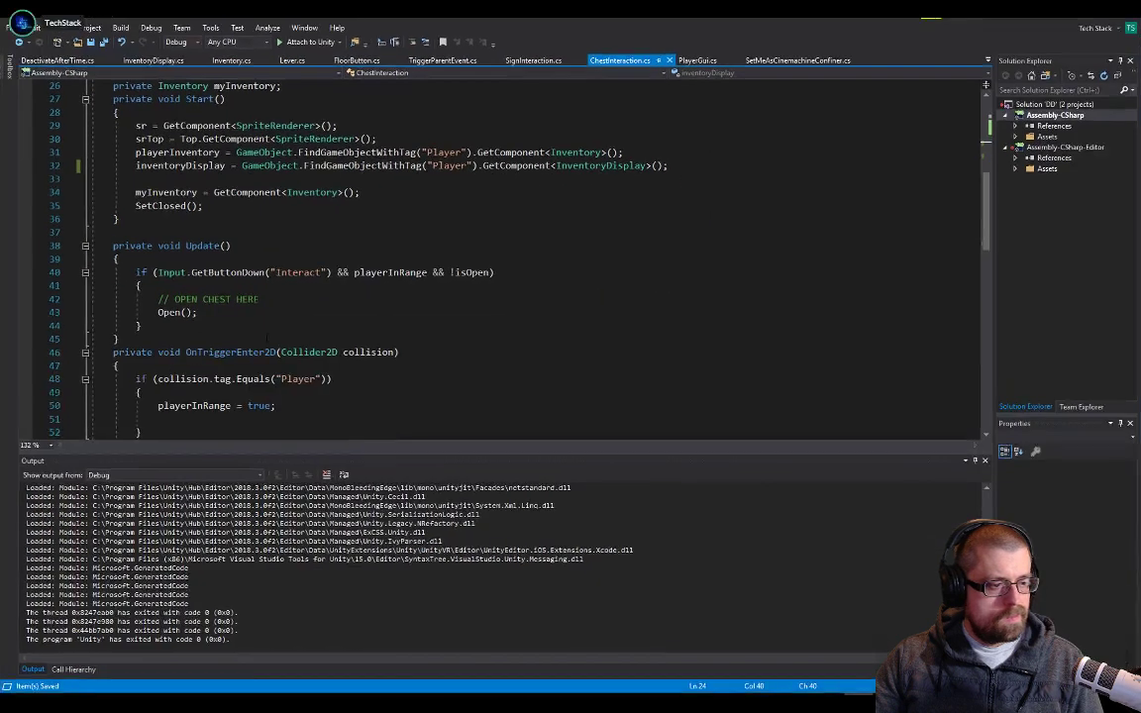
scroll(496, 257, "down", 14)
scroll(496, 257, "up", 1)
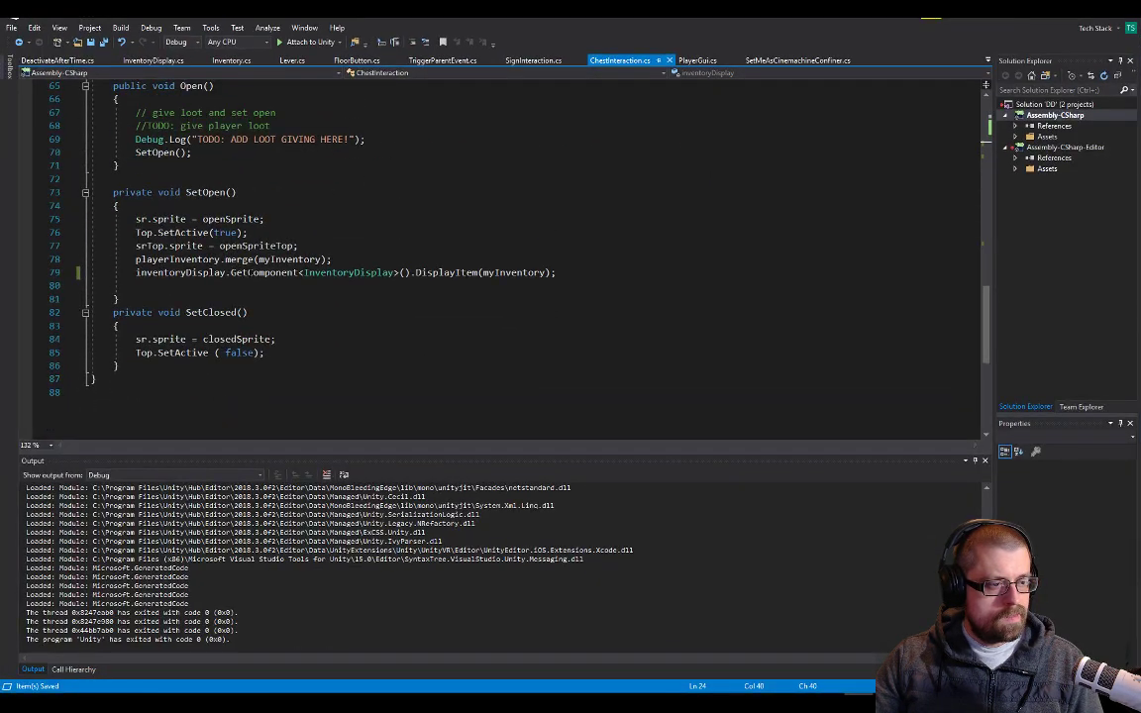
double_click(264, 272)
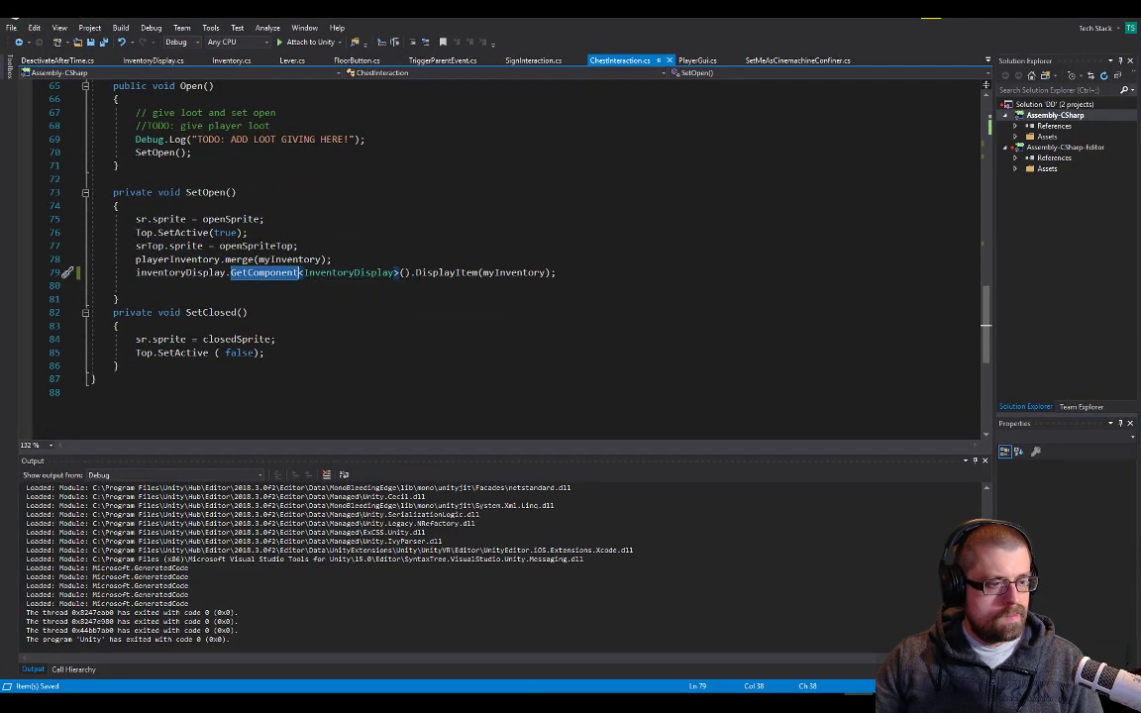
double_click(448, 273)
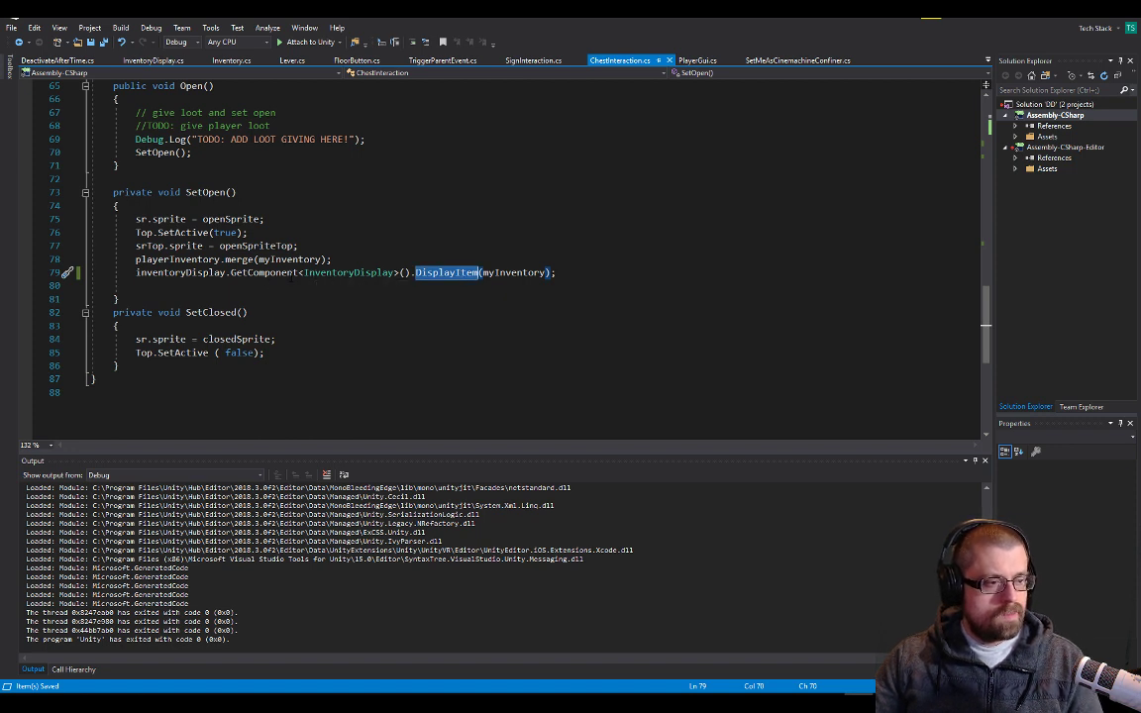
left_click(443, 273)
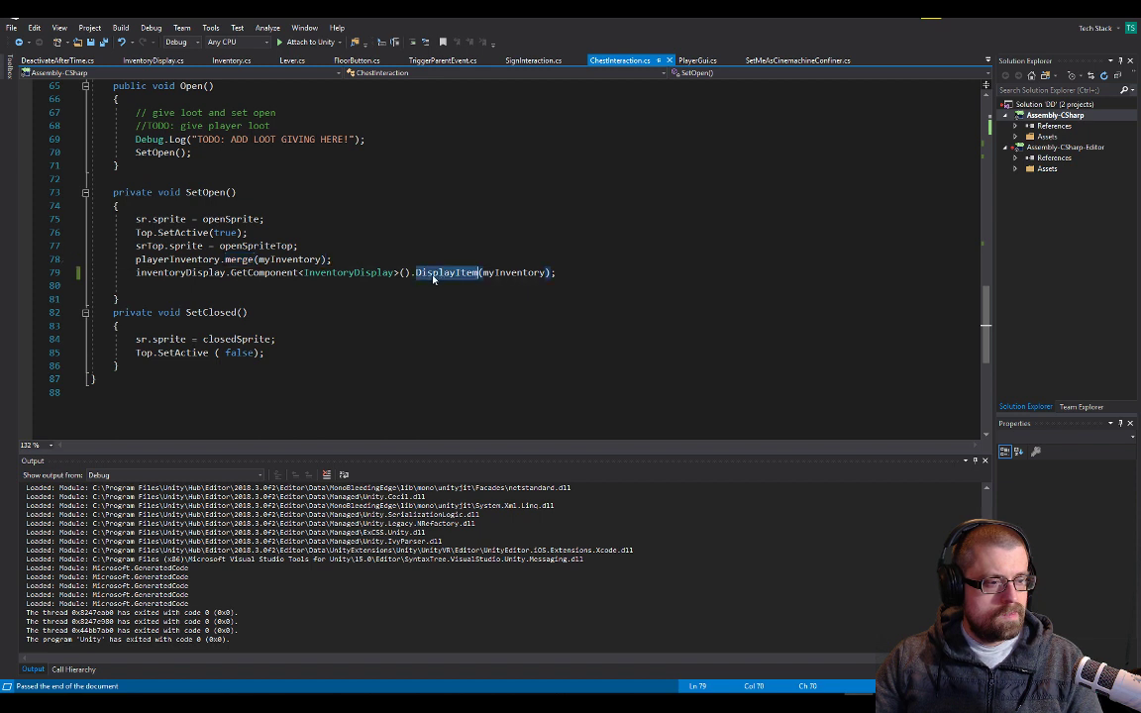
key("F12")
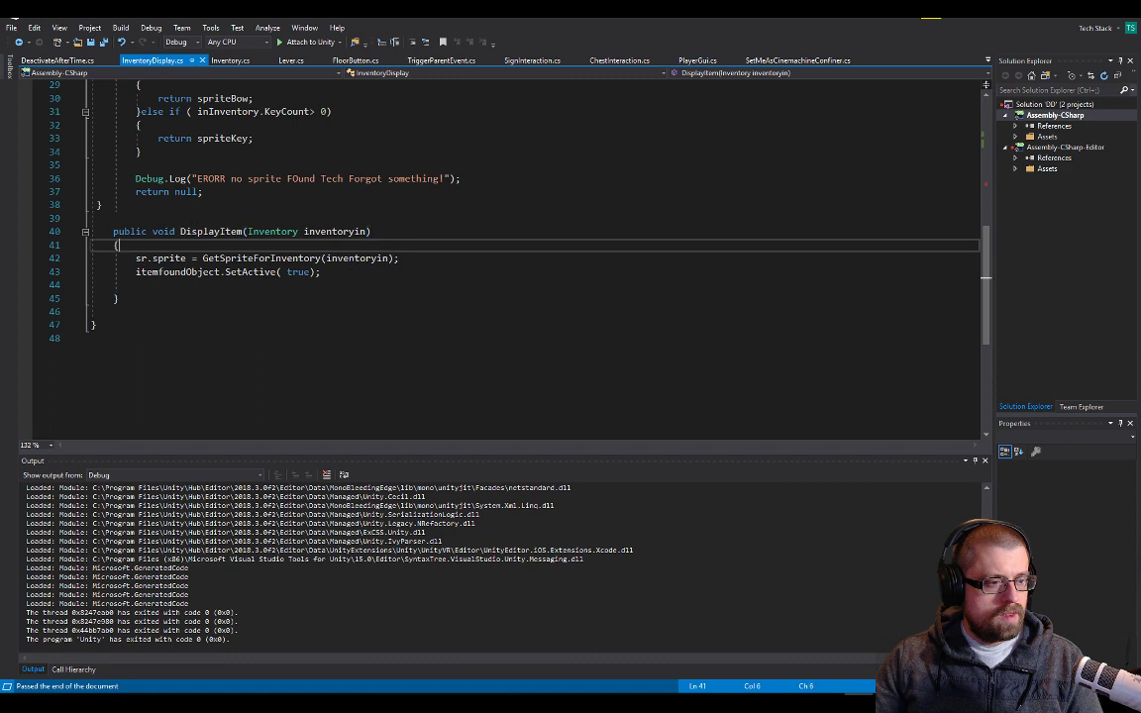
Inspect the GetSpriteForInventory call and the itemfoundObject activation inside DisplayItem
left_click(270, 258)
double_click(271, 258)
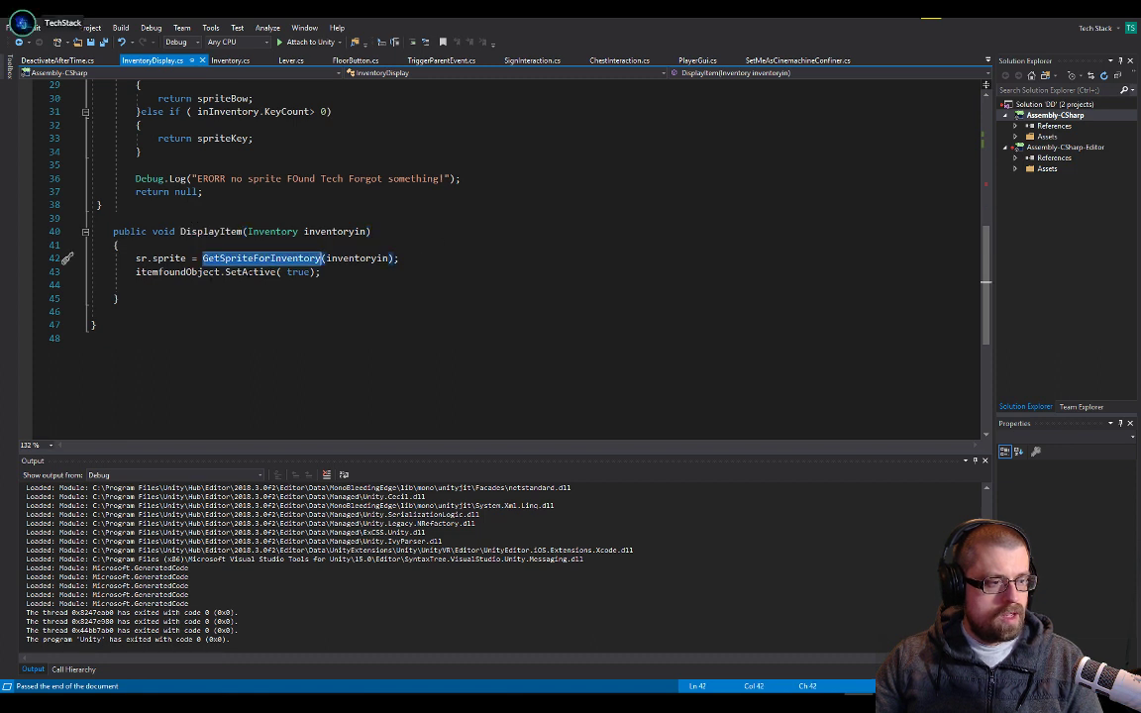
double_click(251, 275)
double_click(189, 274)
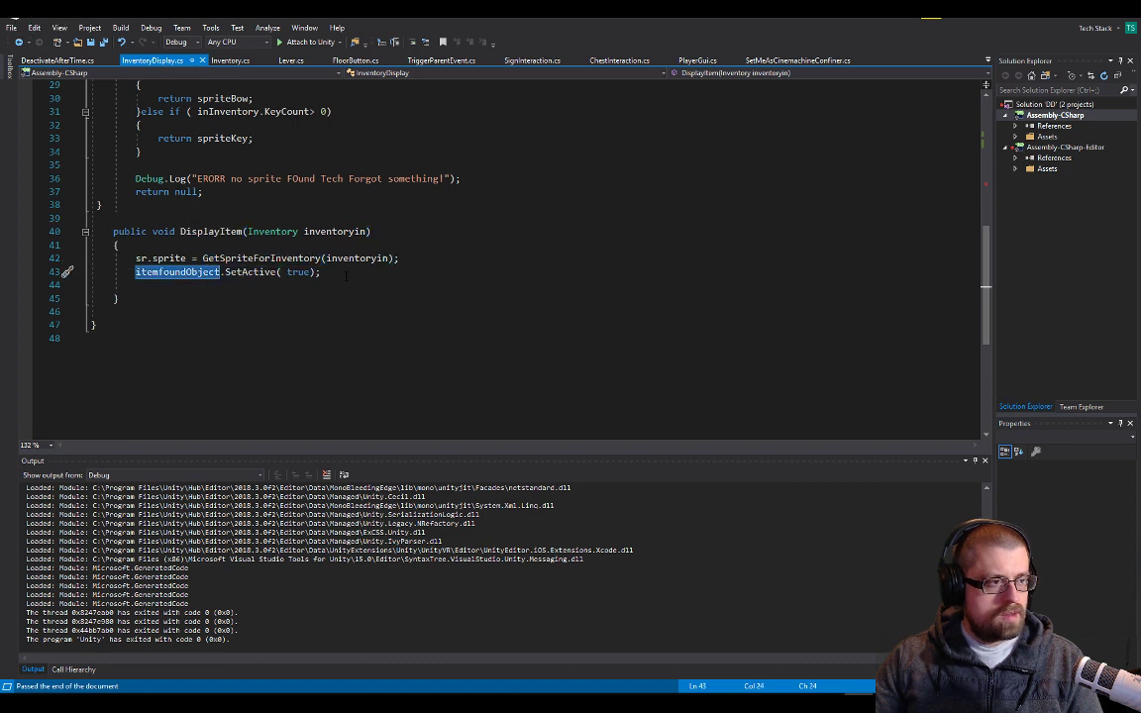
Remove the breakpoint from the SpriteRenderer assignment in InventoryDisplay's Start method
scroll(346, 276, "up", 5)
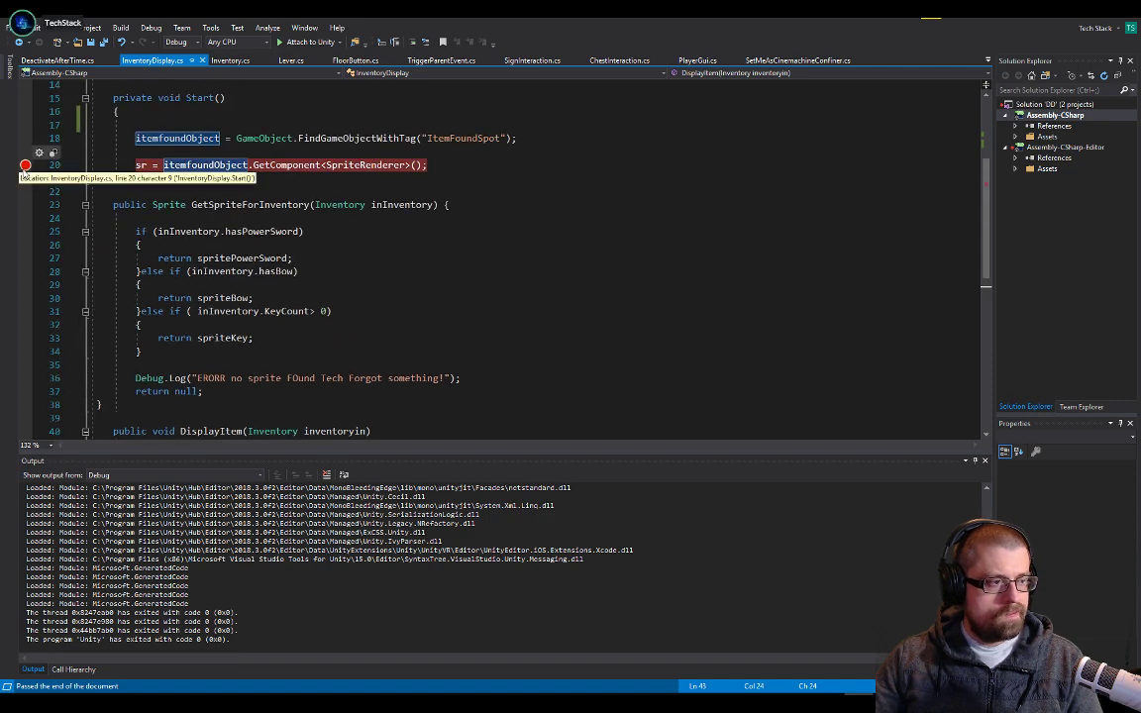
left_click(25, 164)
scroll(330, 214, "up", 3)
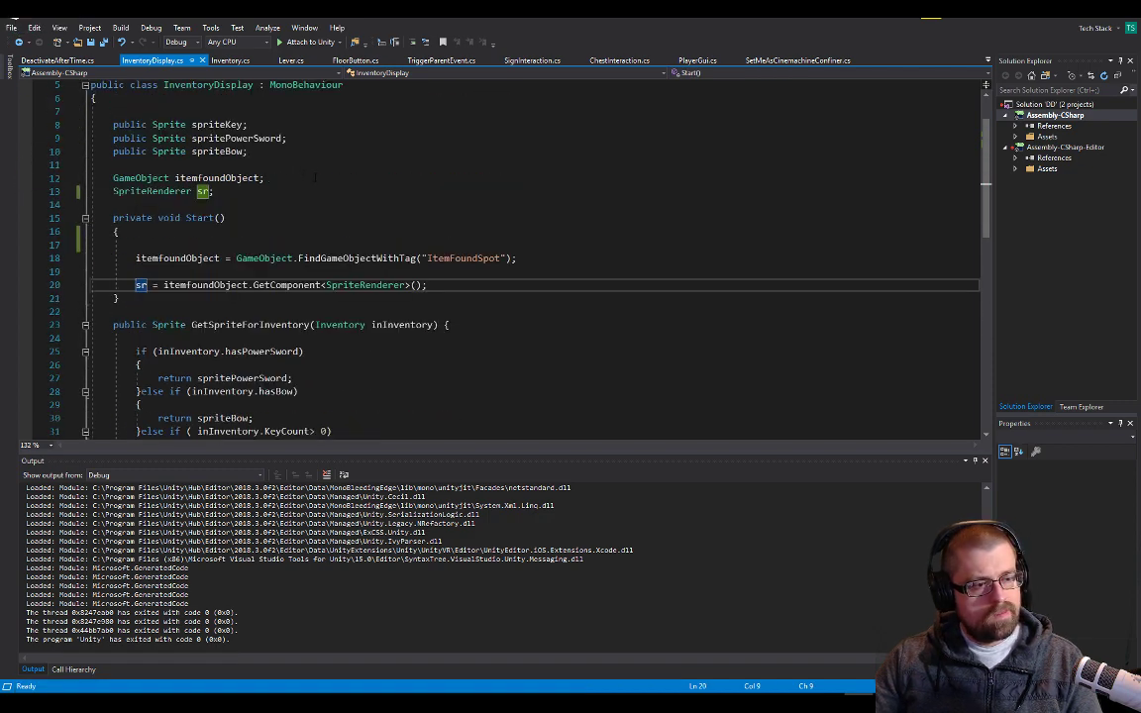
scroll(330, 214, "down", 6)
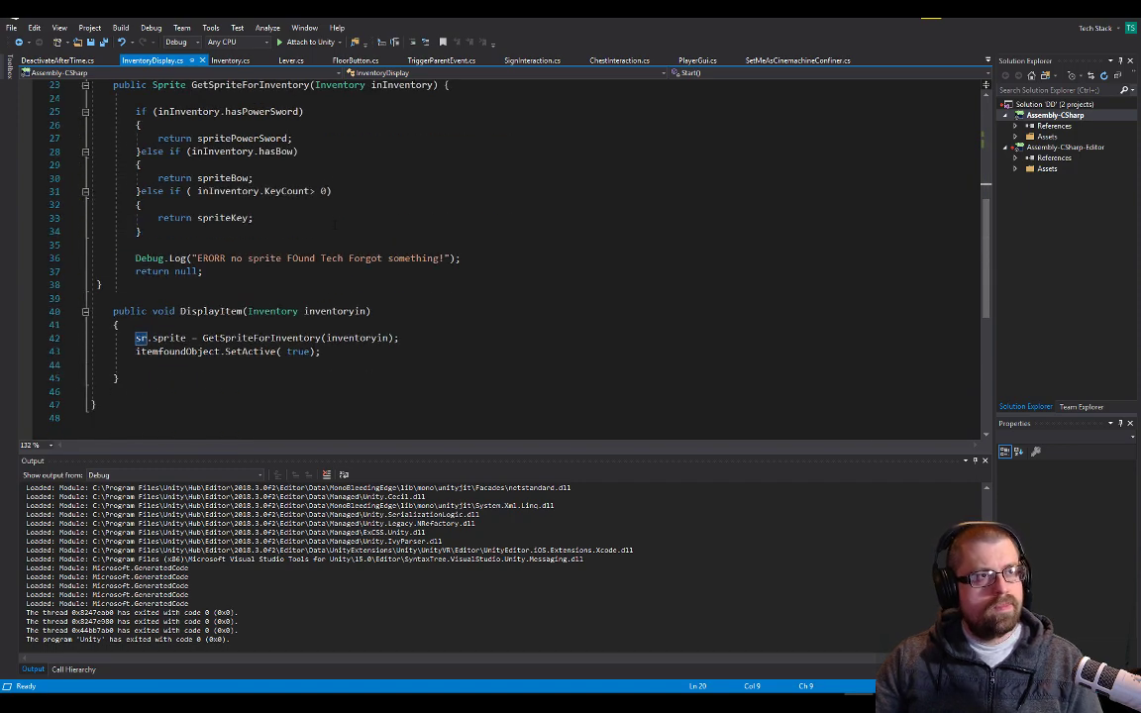
key("alt+Tab")
key("alt+Tab")
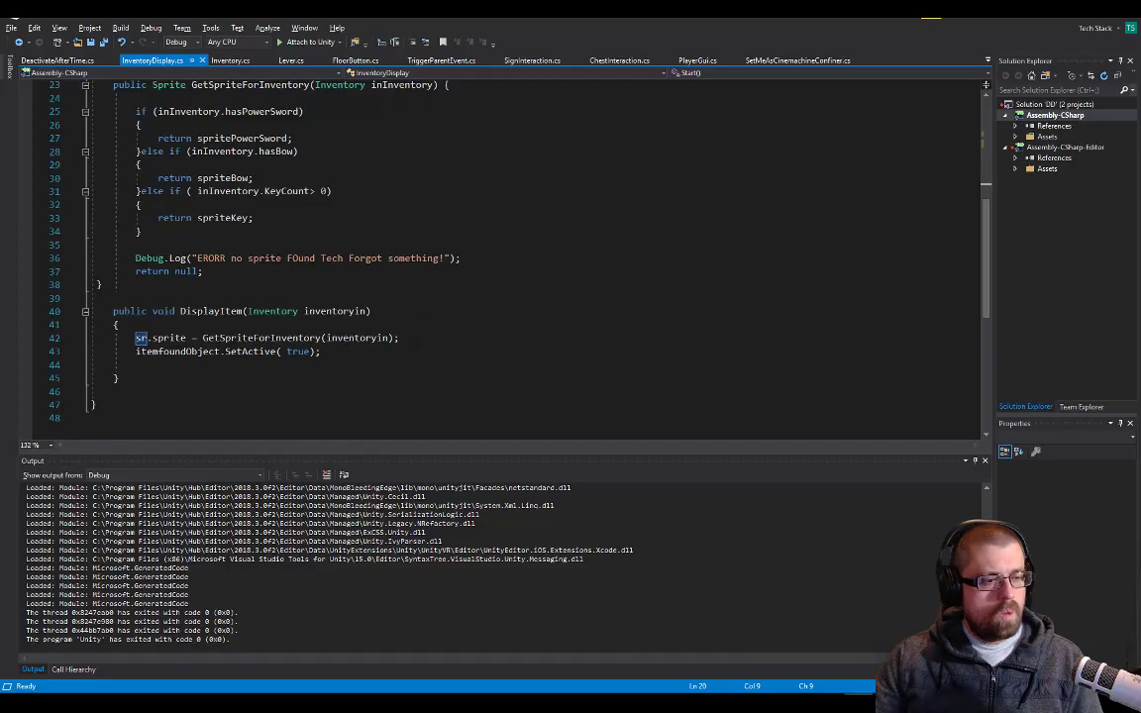
Add the line "sr.enabled = true;" after the sprite assignment in InventoryDisplay's DisplayItem method
left_click(417, 343)
key("Return")
type("sr")
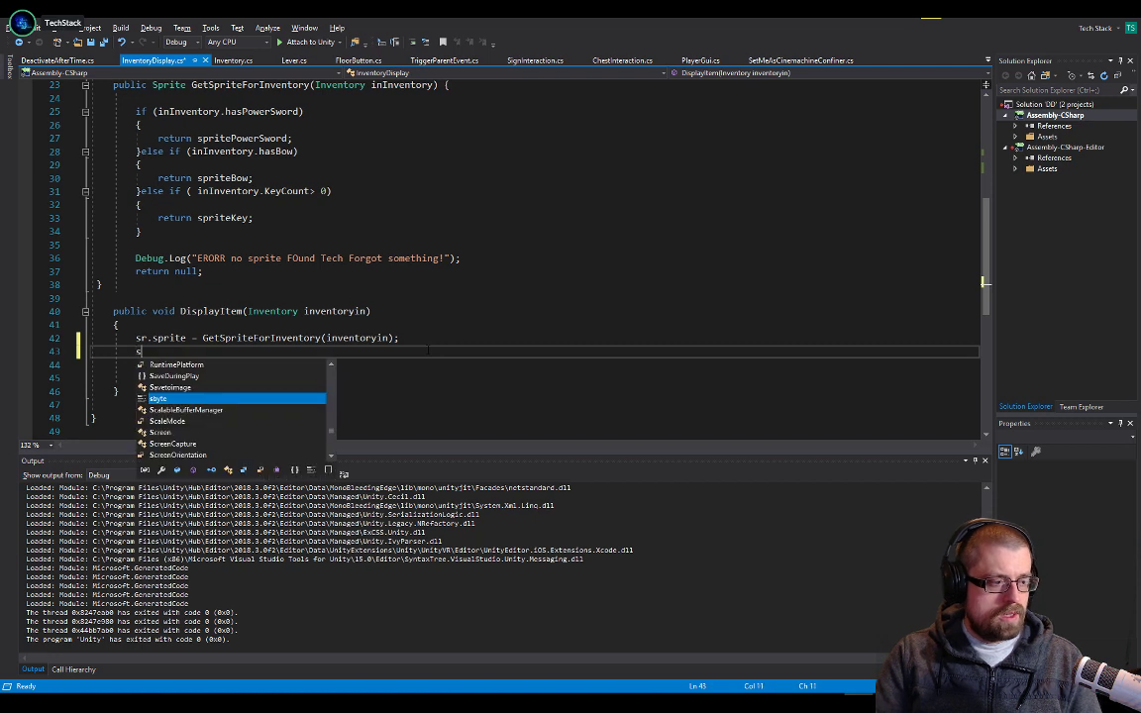
type(".enabled ")
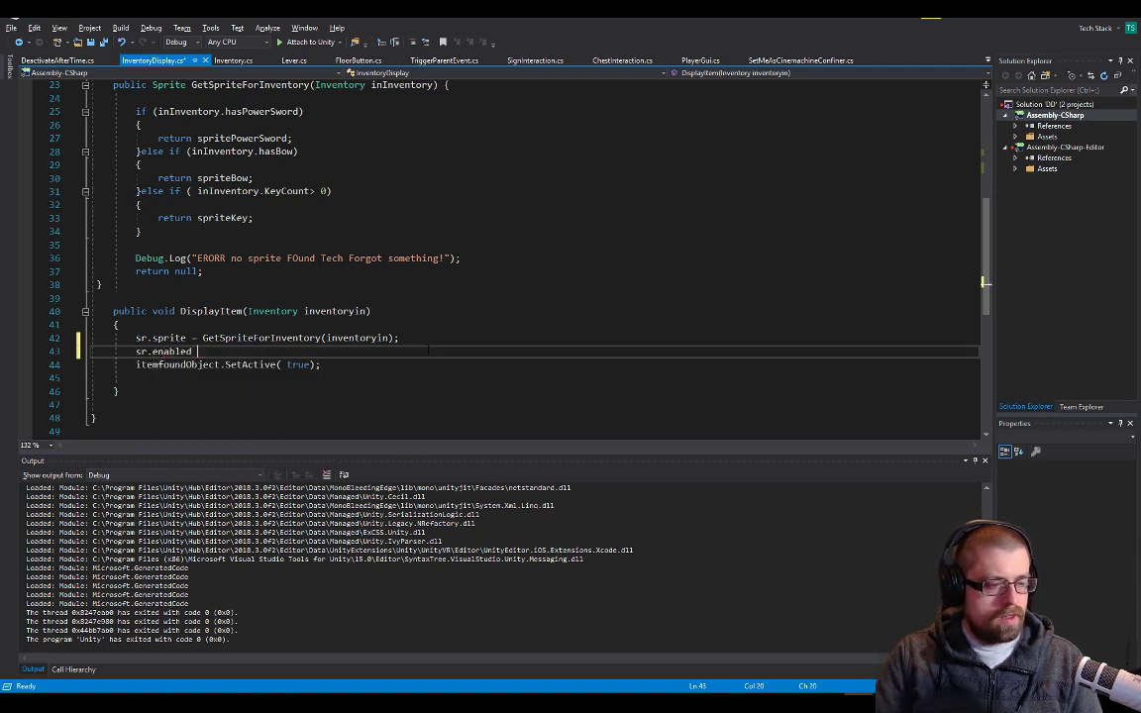
type("= true;")
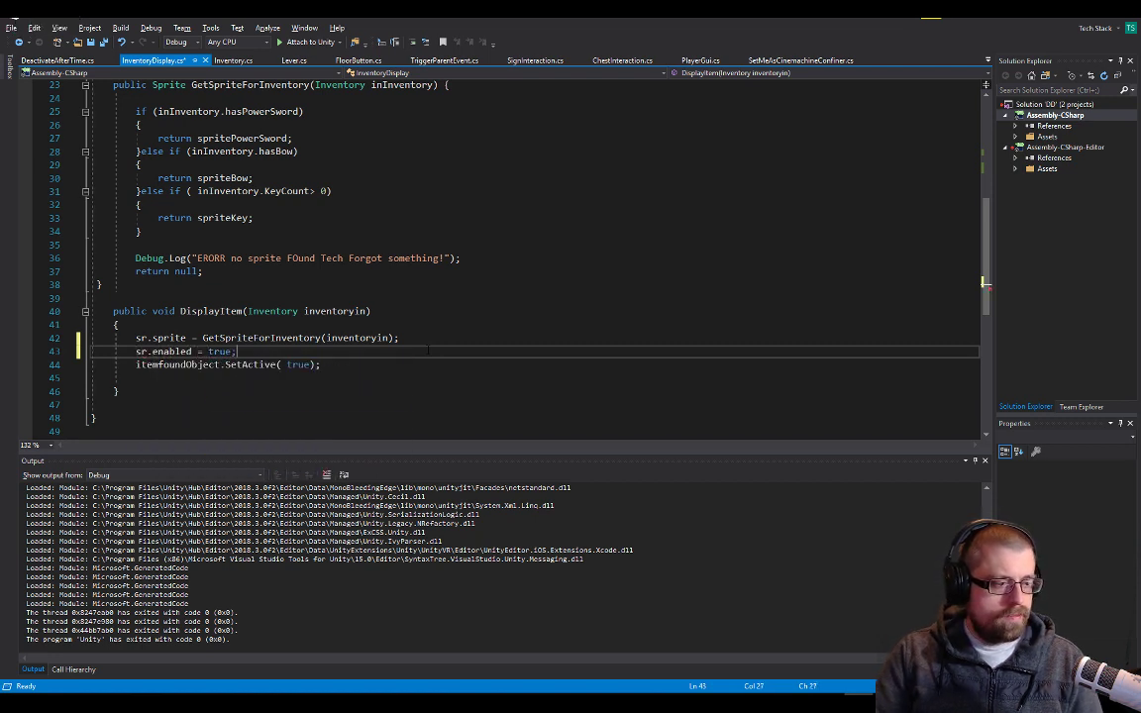
Delete the itemfoundObject.SetActive(true) line from DisplayItem and save InventoryDisplay.cs
key("Down")
key("Home")
key("shift+End")
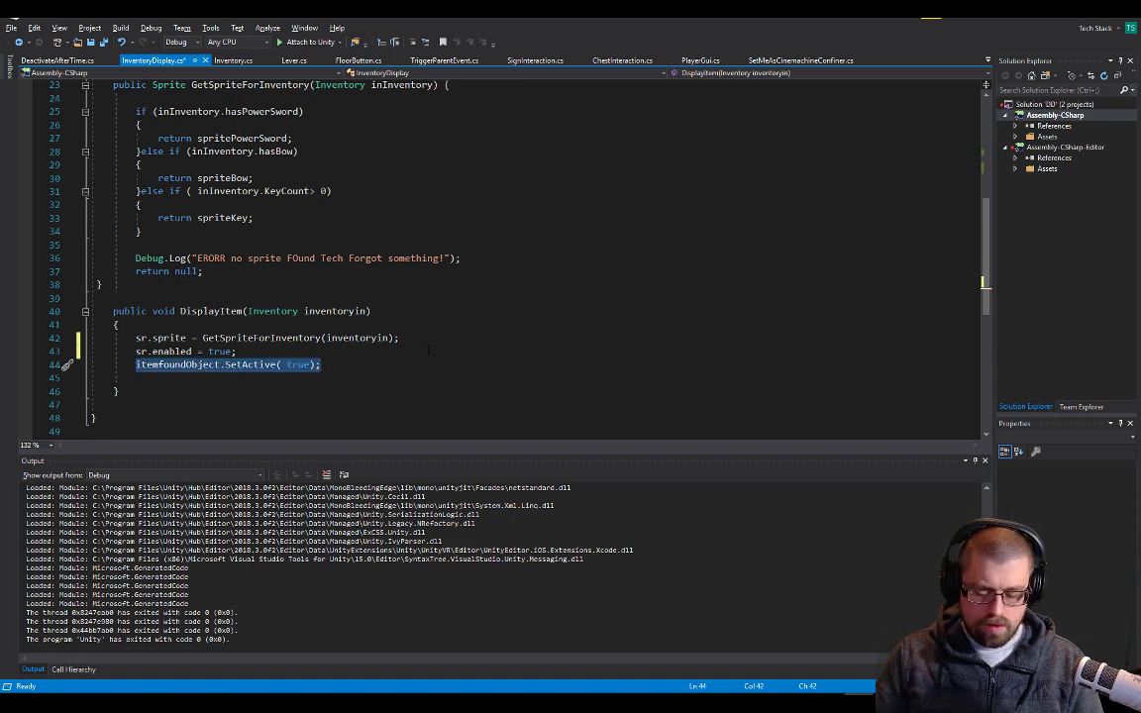
key("BackSpace")
key("ctrl+s")
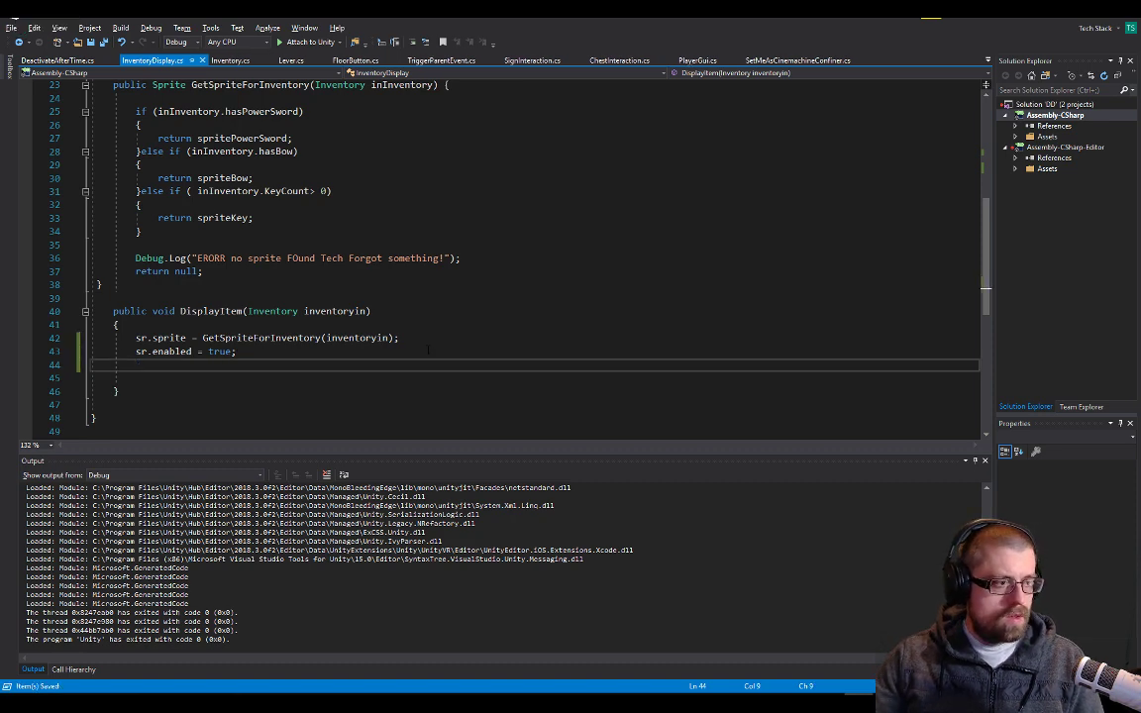
Switch to Unity, end play mode and select ItemFoundSpot under Young Hero Character
key("alt+Tab")
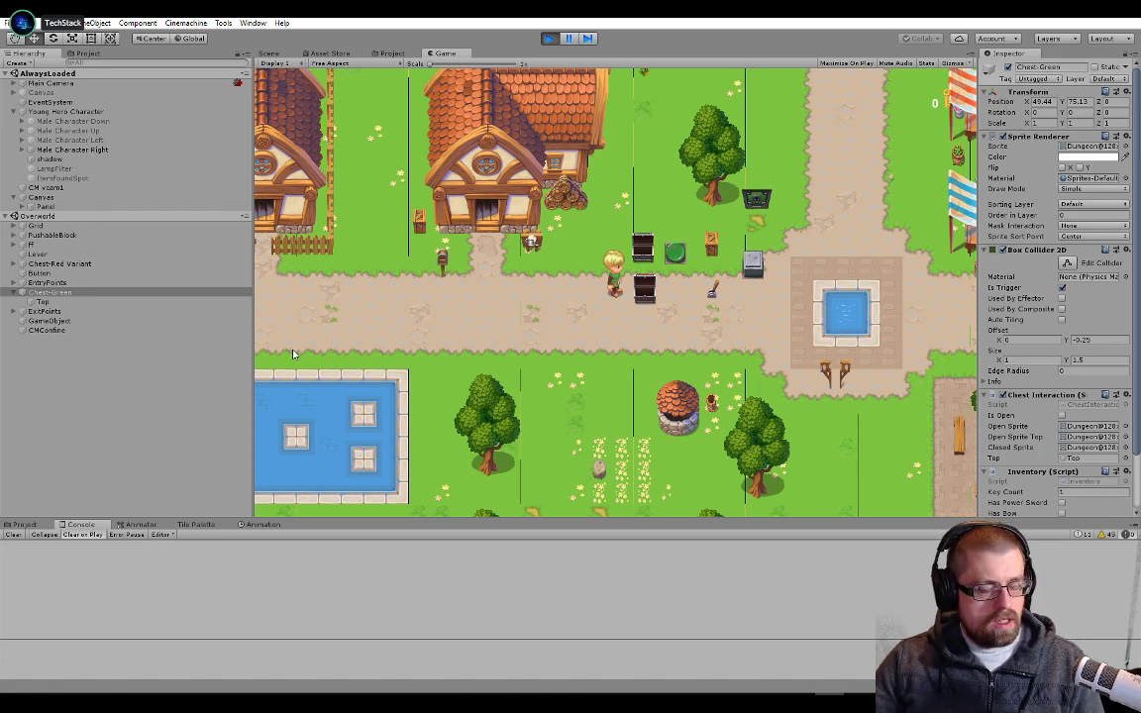
left_click(547, 39)
left_click(62, 179)
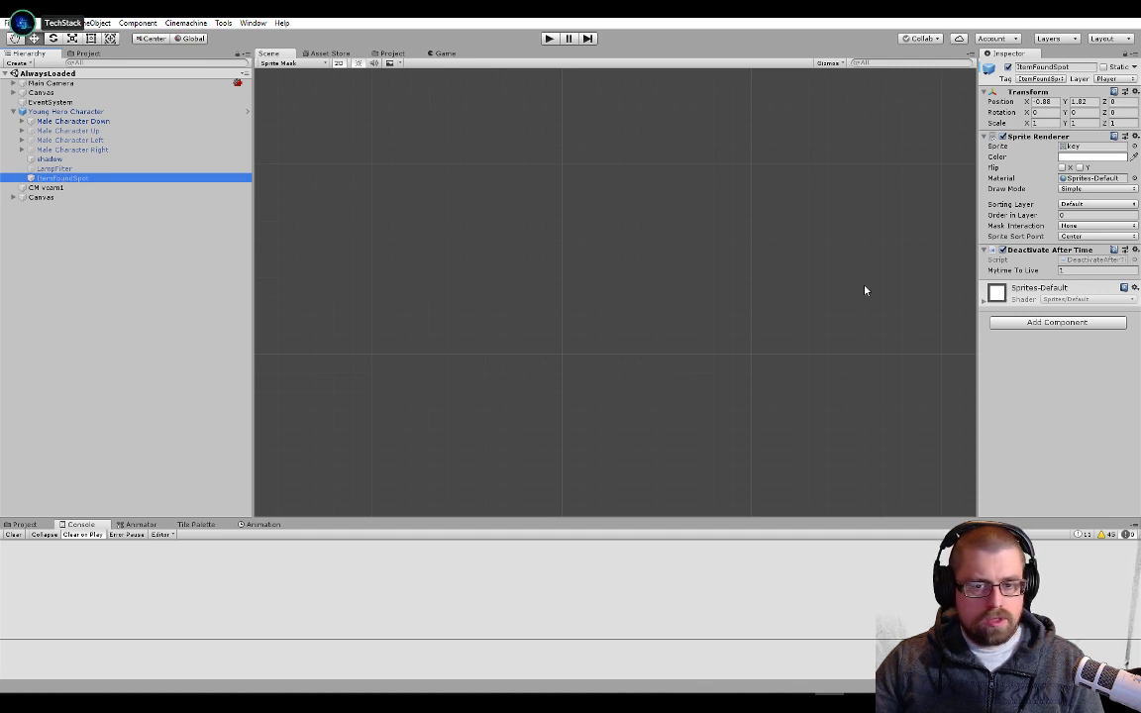
Switch to Visual Studio and replace the SetActive(false) line in DeactivateAfterTime's Update method with "sr.enabled = false;"
key("alt+Tab")
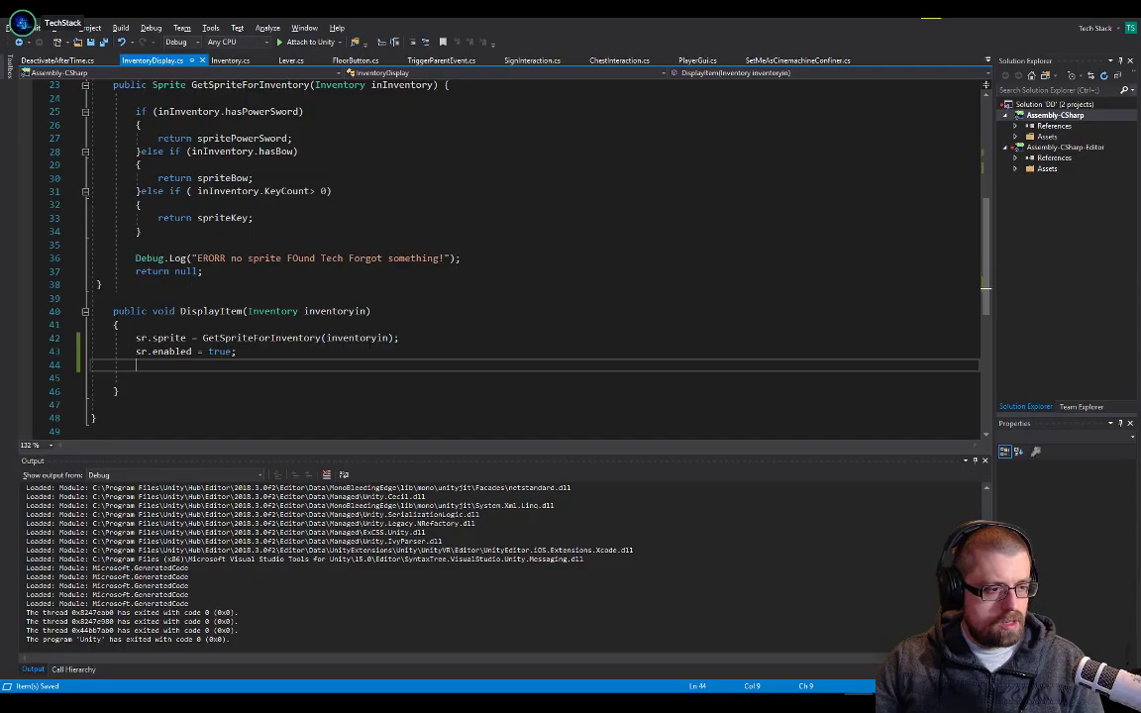
left_click_drag(238, 352, 90, 352)
key("ctrl+c")
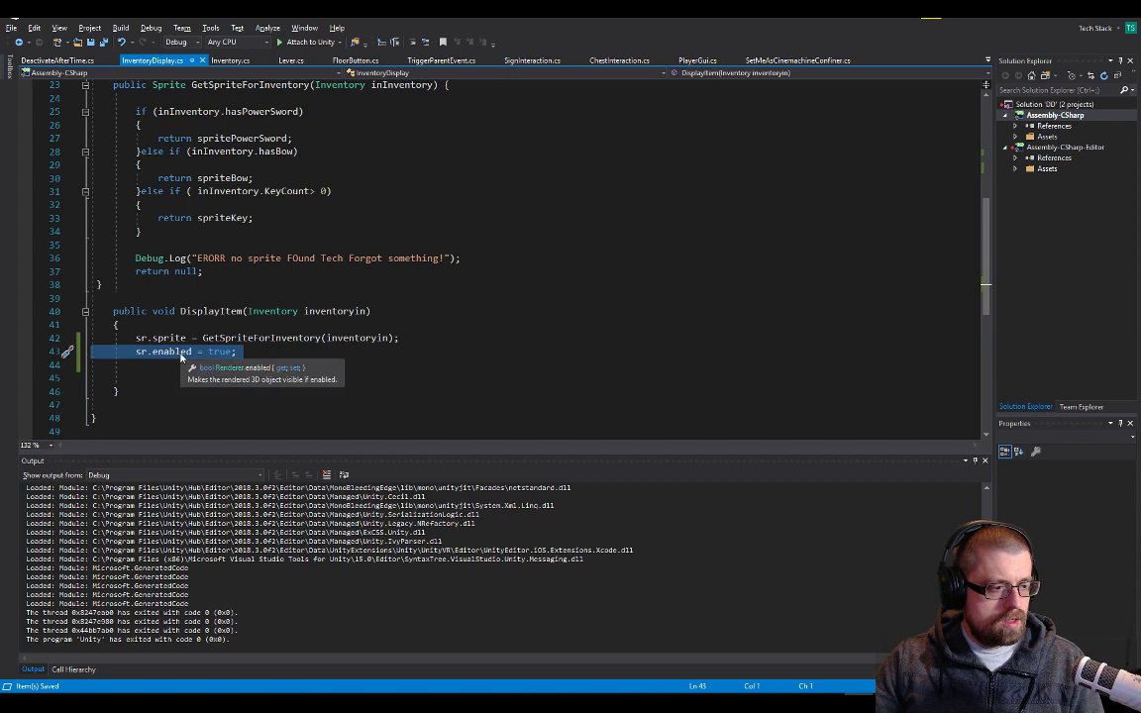
left_click(74, 62)
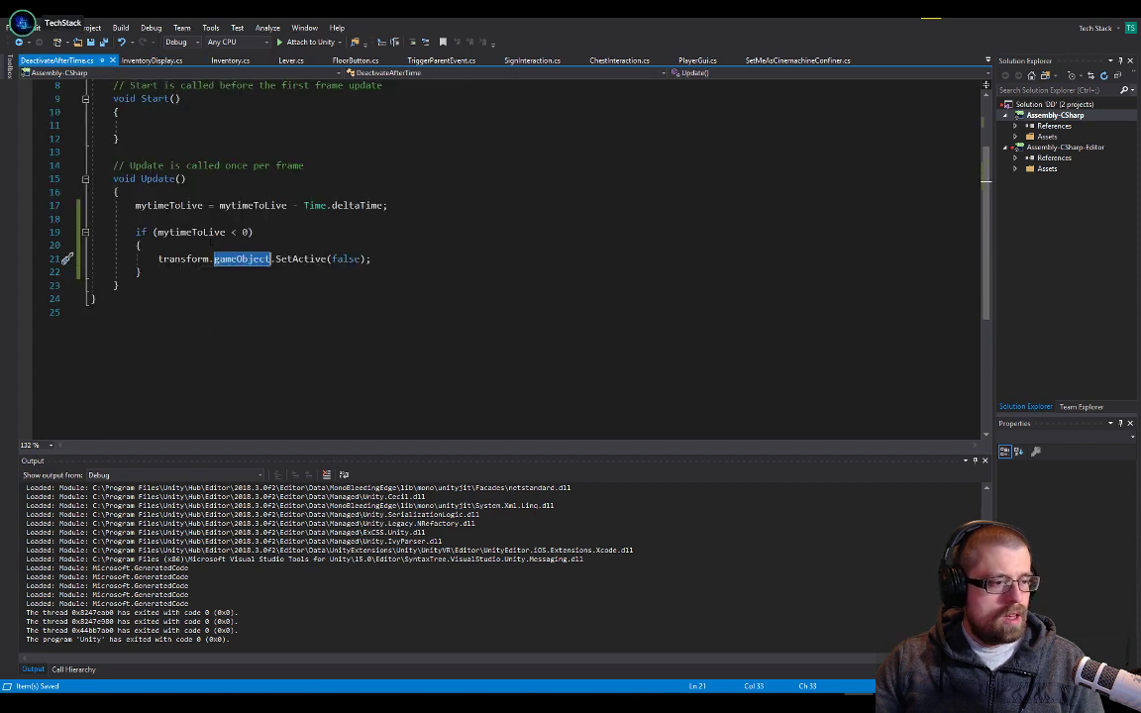
triple_click(341, 258)
key("ctrl+v")
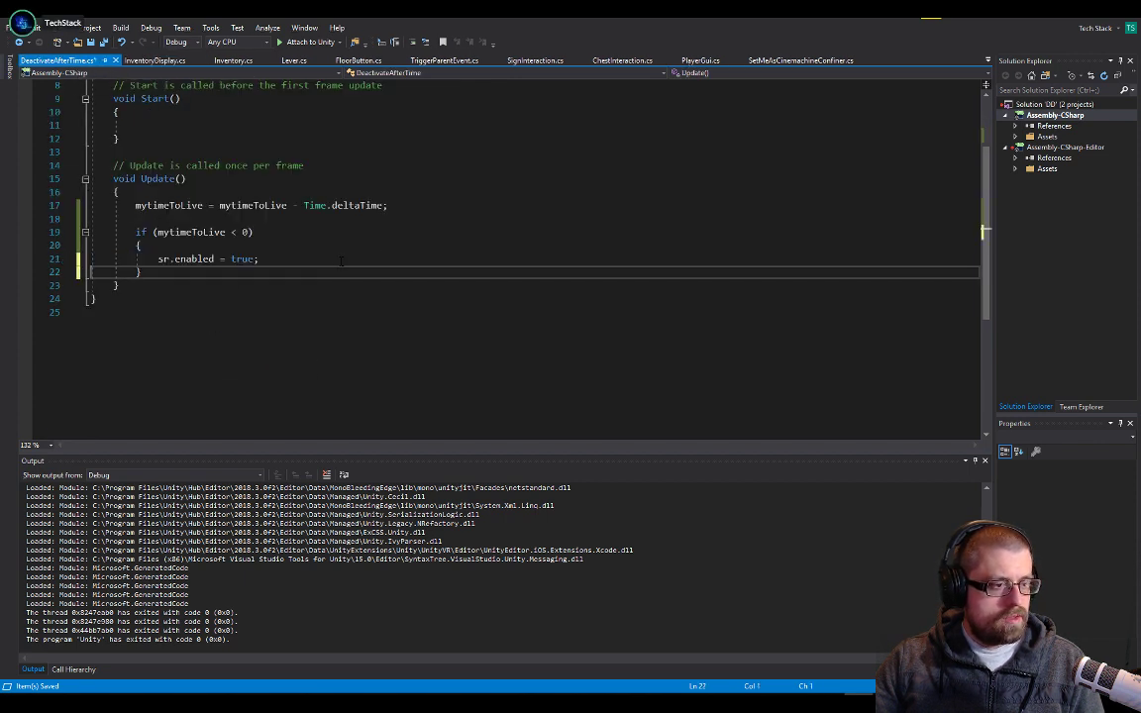
double_click(243, 258)
type("false")
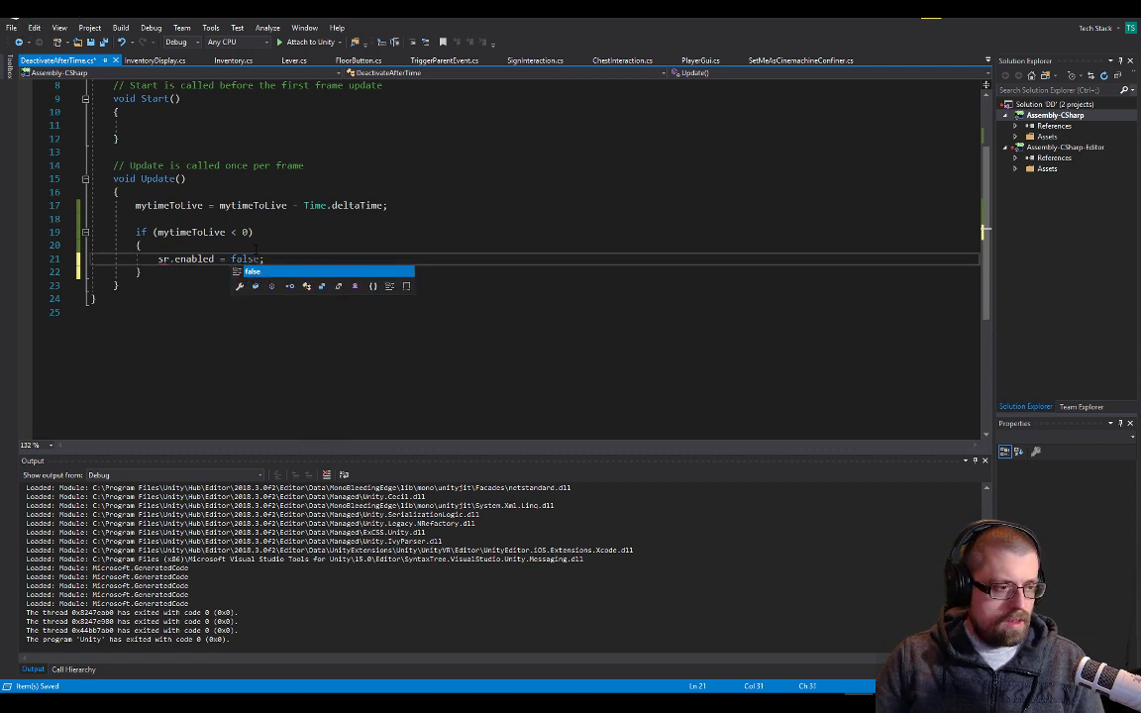
Declare the field "private SpriteRenderer sr;" below mytimeToLive in the DeactivateAfterTime class and save the script
scroll(241, 216, "up", 3)
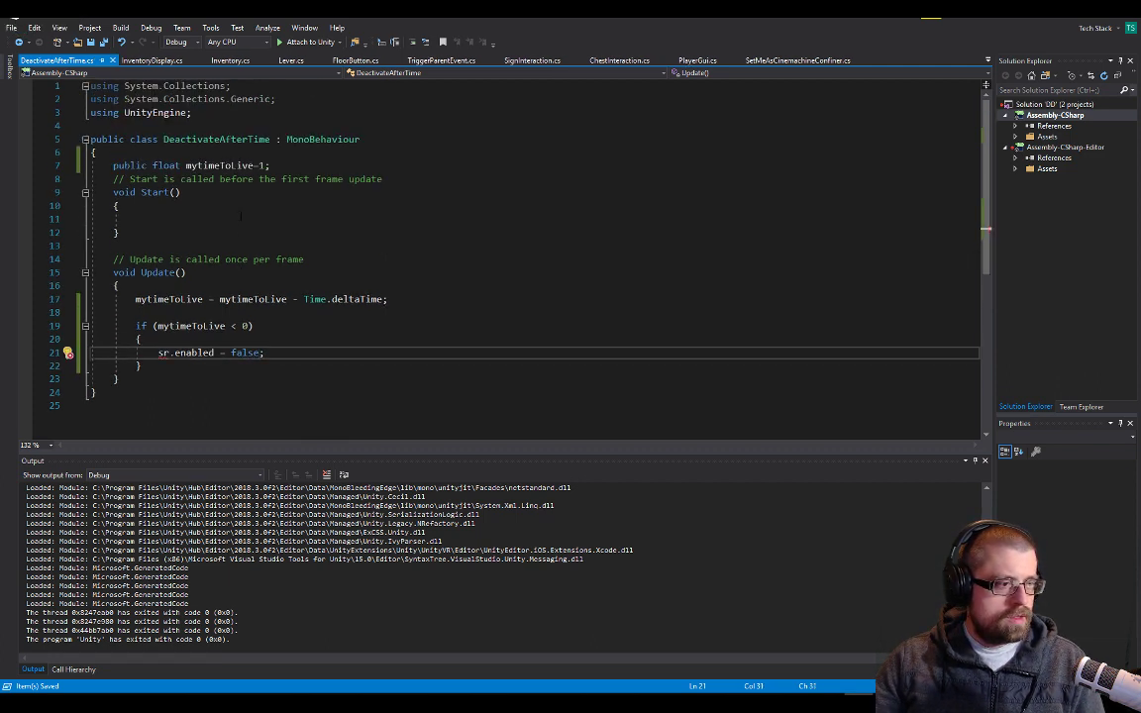
left_click(170, 353)
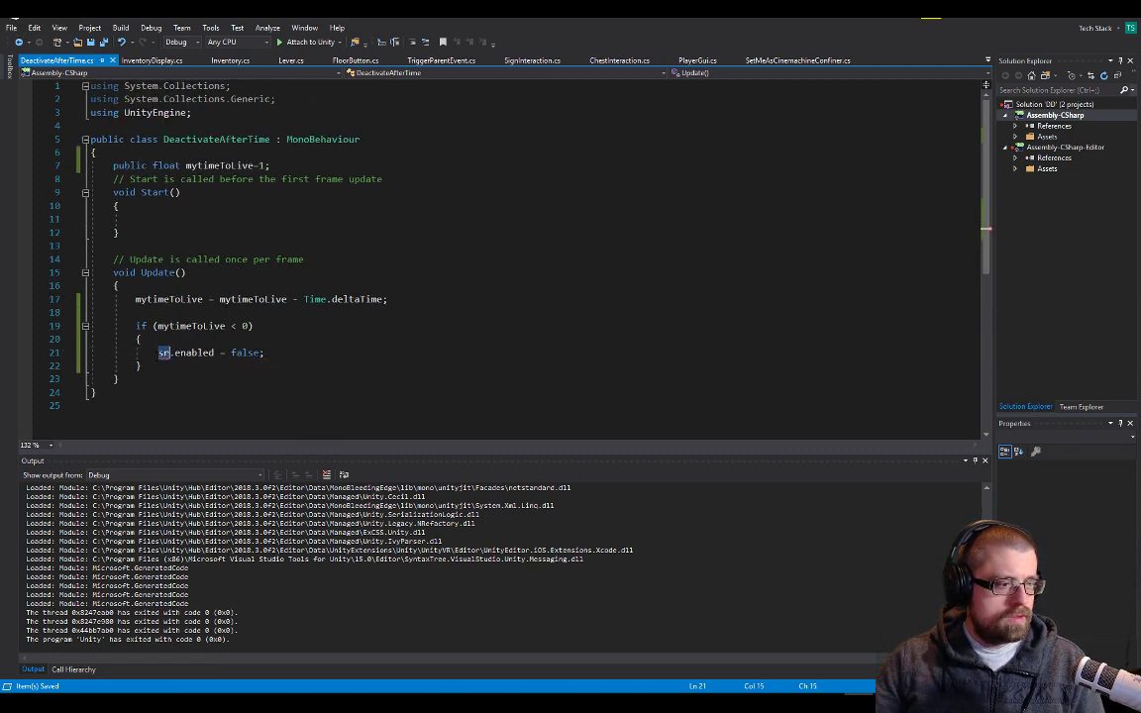
left_click(211, 191)
left_click(399, 170)
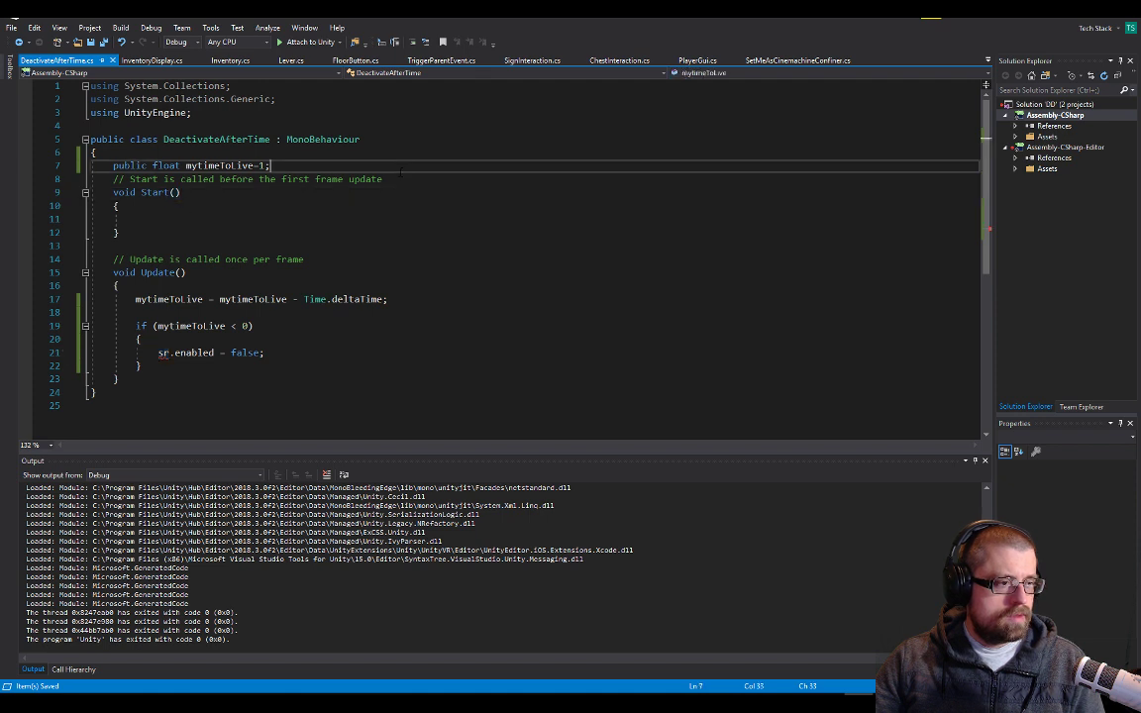
key("Return")
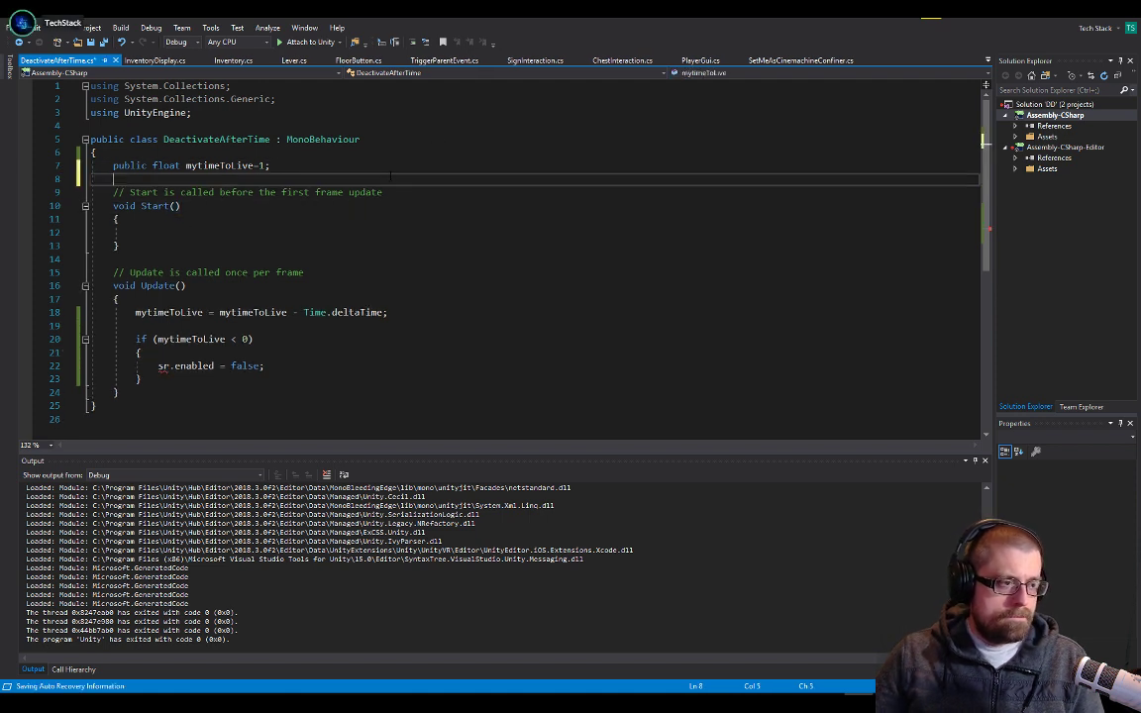
type("p")
type("ate ")
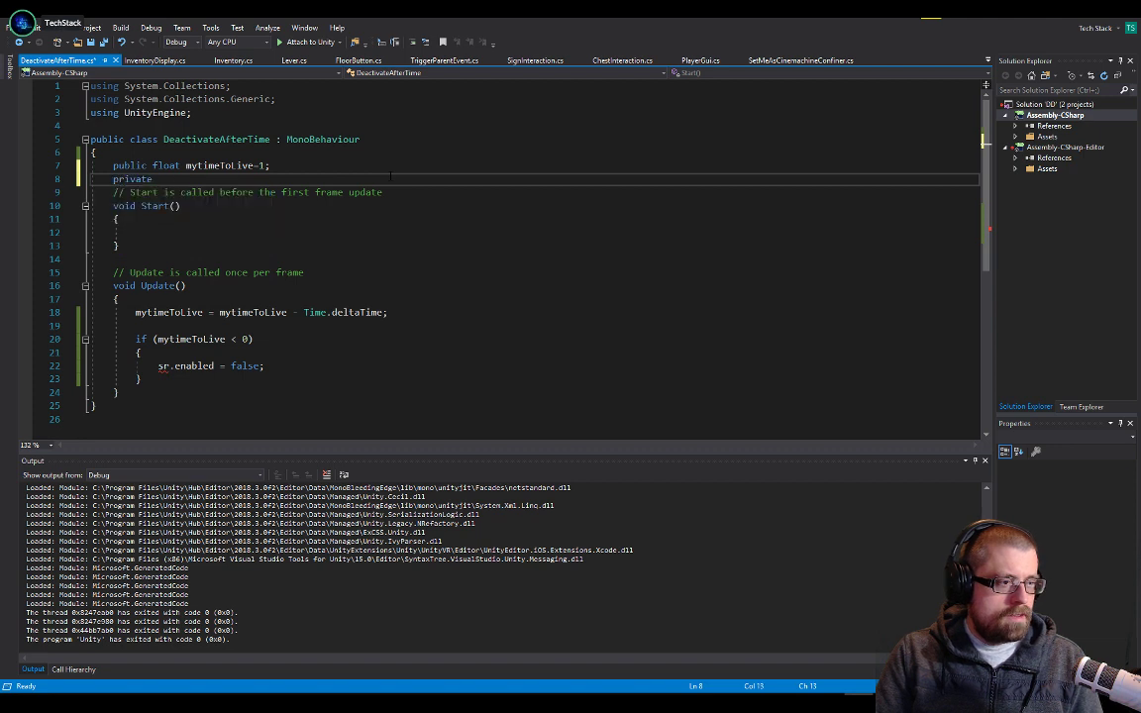
type("spri")
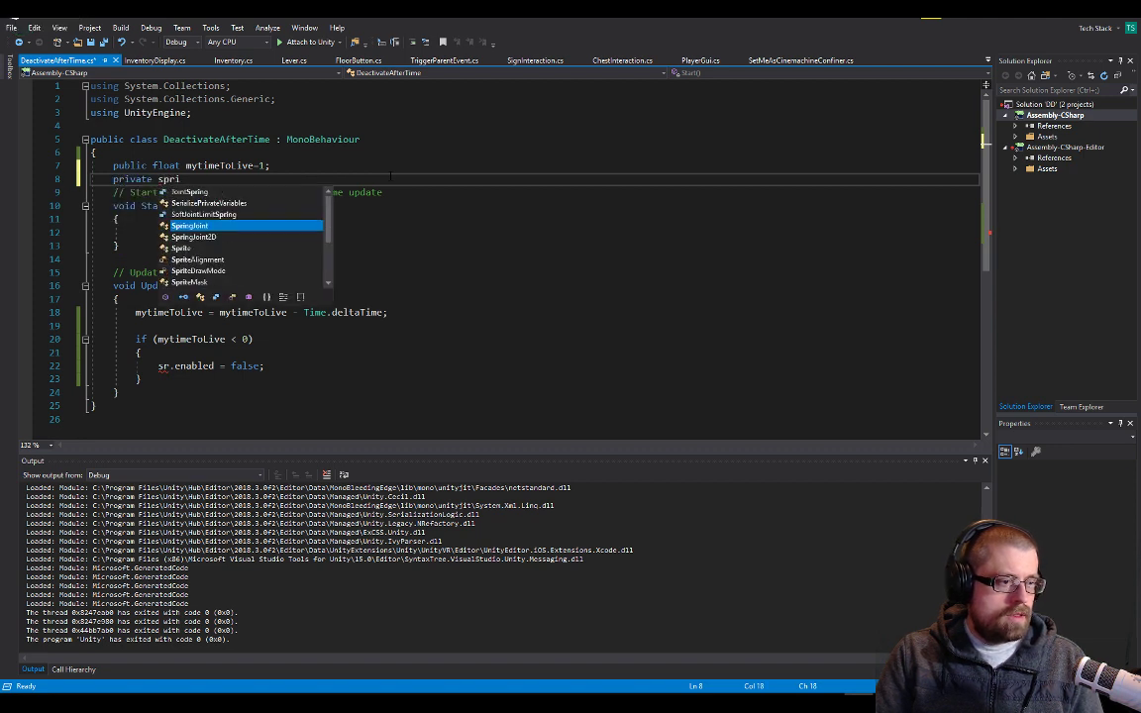
type("teRenderer sr;")
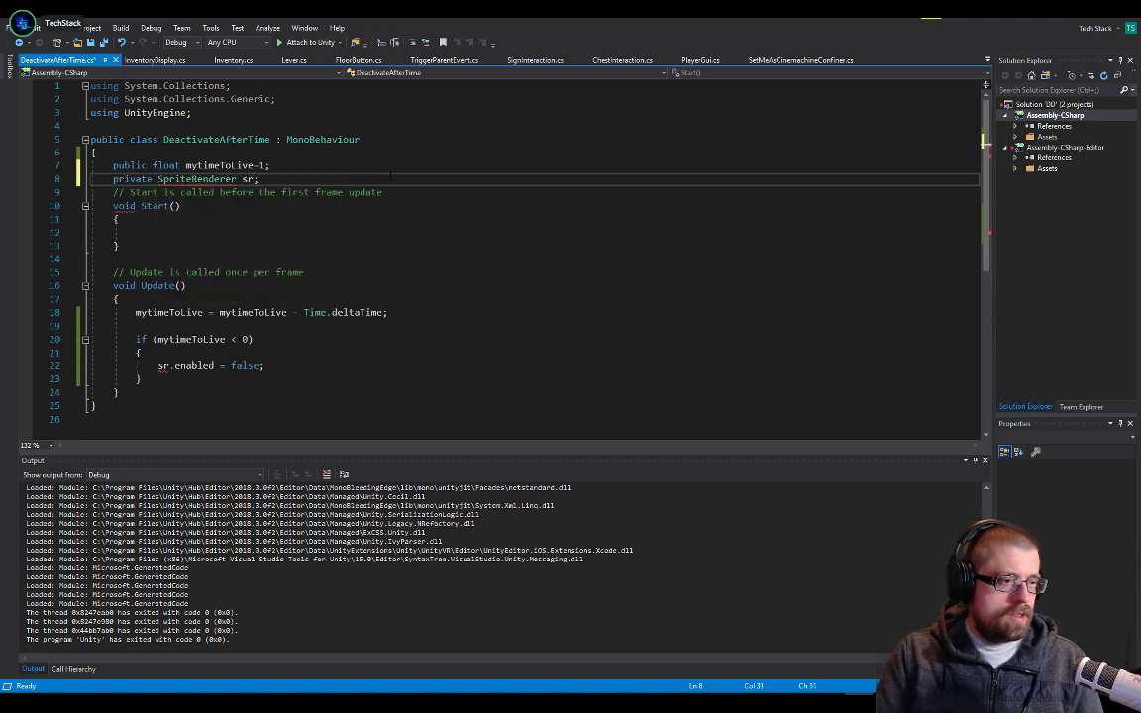
key("Down")
key("Down")
key("Down")
key("ctrl+s")
Add the line "sr = transform.GetComponent<SpriteRenderer>();" to DeactivateAfterTime's Start method and save the script
type("s")
key("BackSpace")
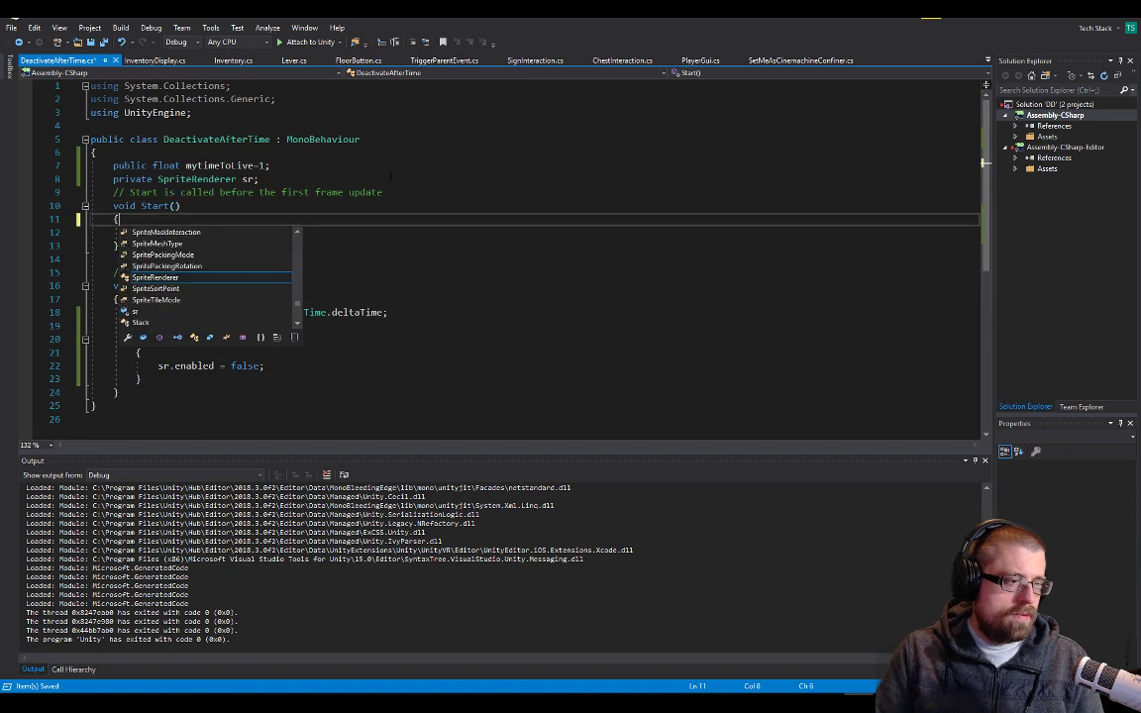
key("Return")
type("sr.")
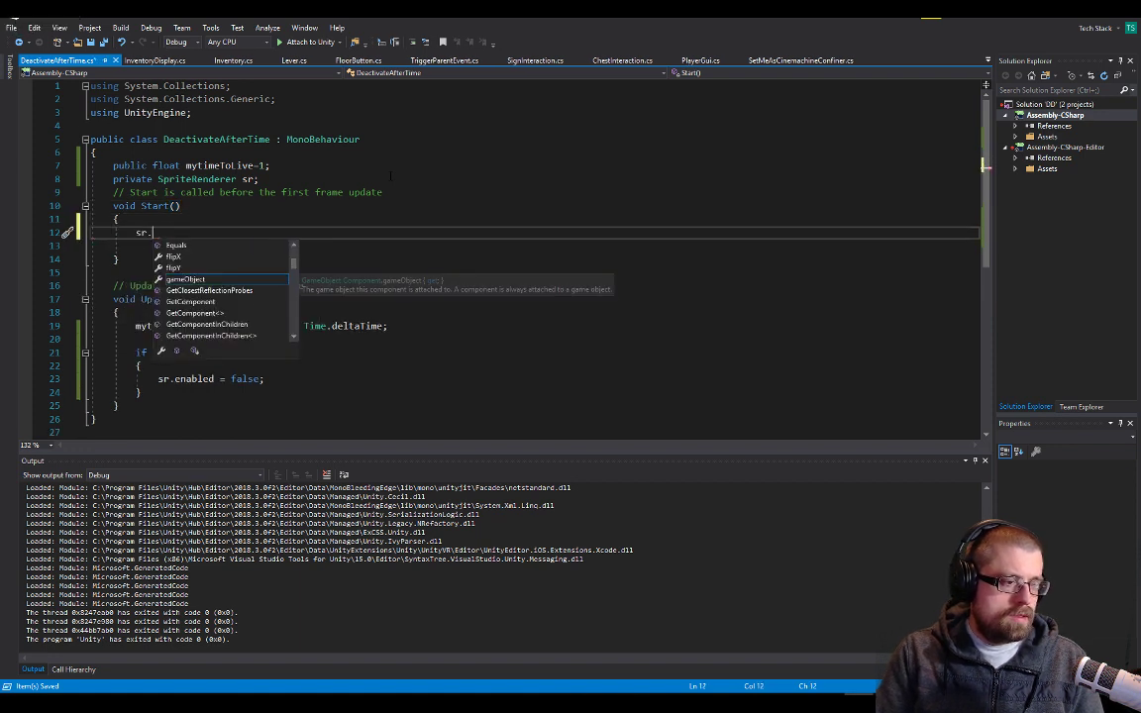
type("s")
key("BackSpace")
key("BackSpace")
type("= game")
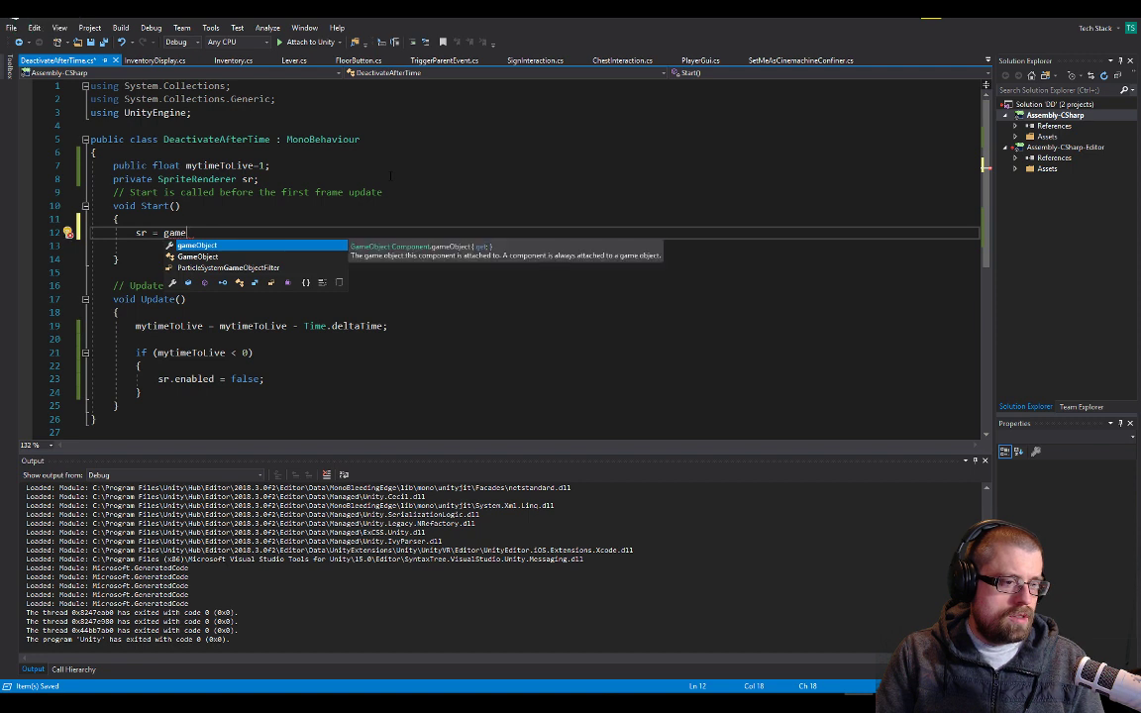
key("BackSpace")
key("BackSpace")
key("BackSpace")
key("BackSpace")
type("transform")
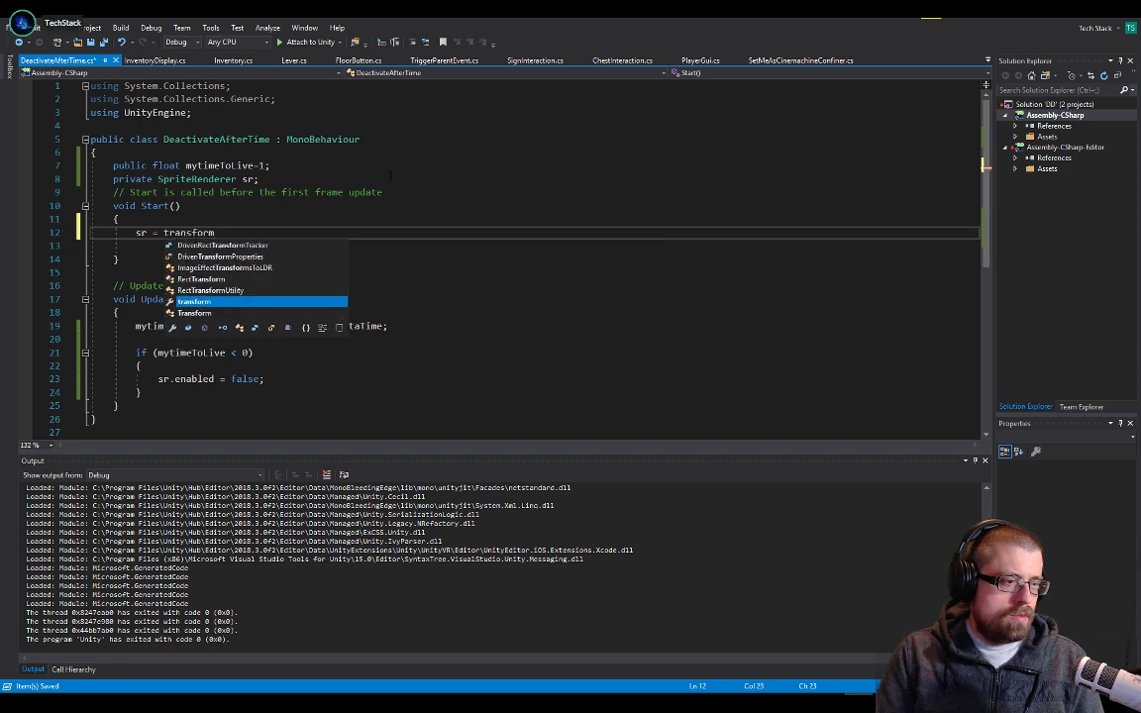
type(".getf")
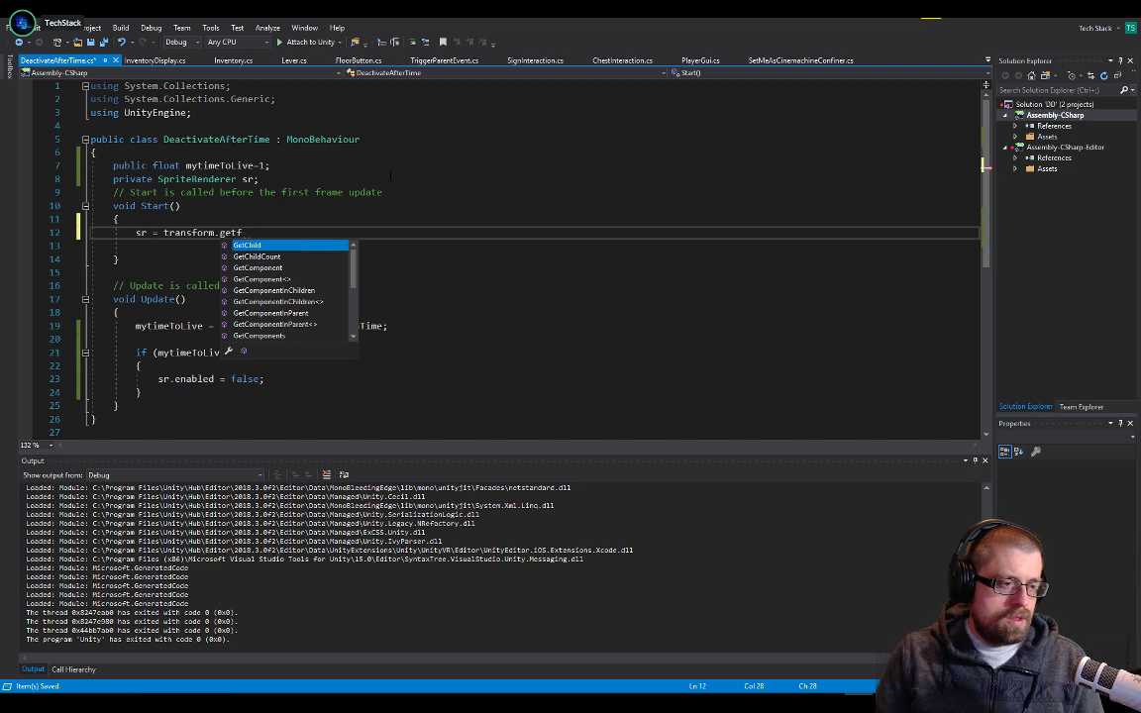
key("Down")
key("Down")
key("Tab")
type("<")
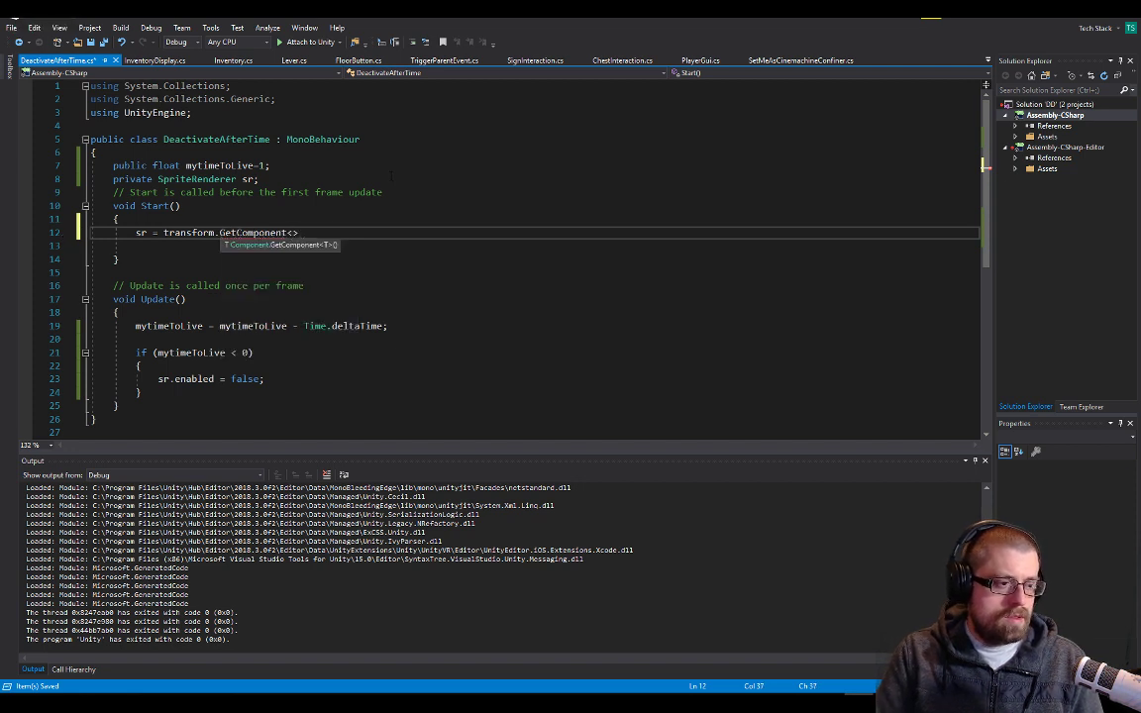
type("SpriteRenderer")
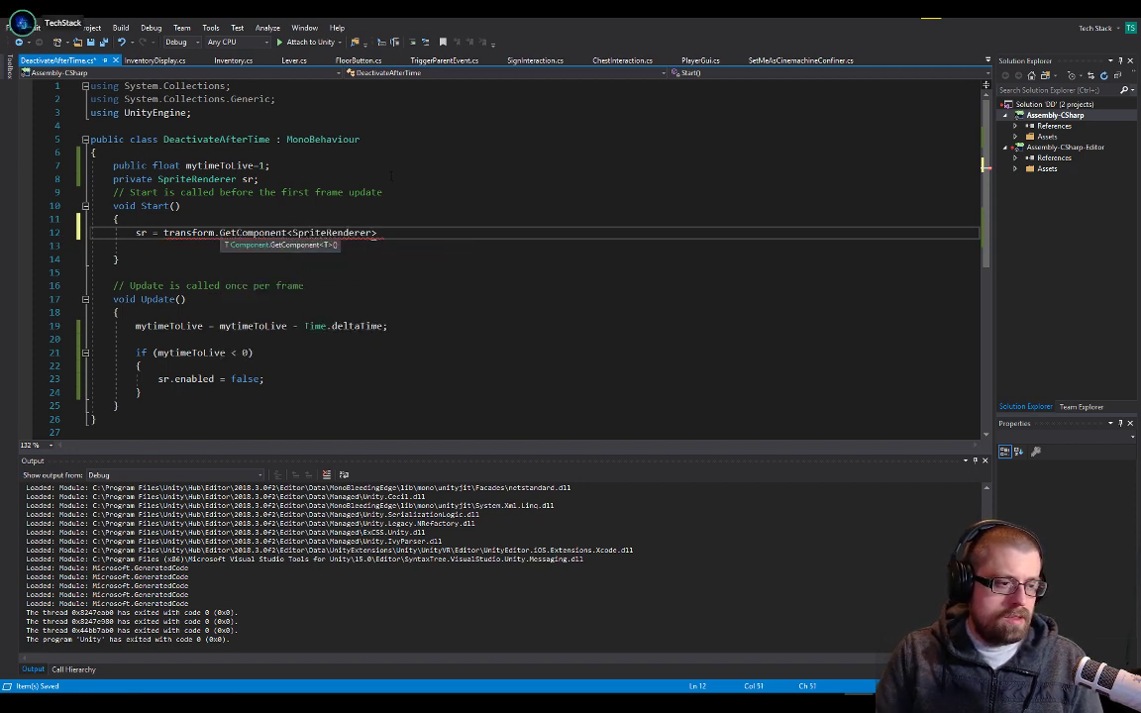
type(">();")
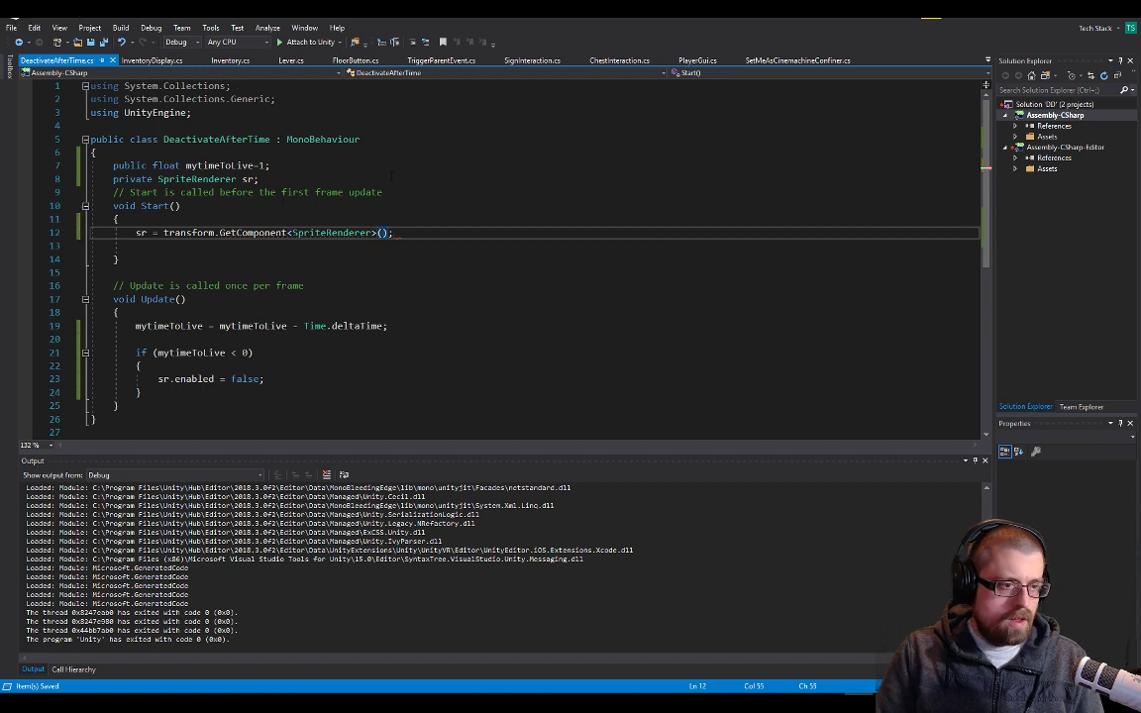
key("Up")
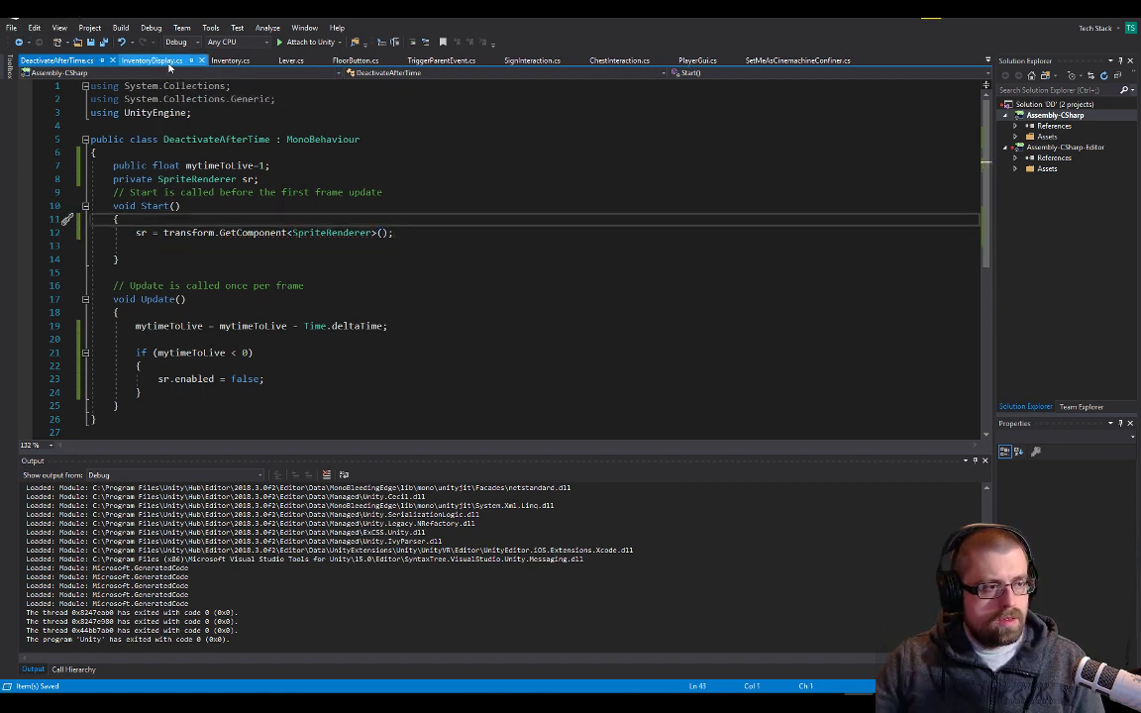
In InventoryDisplay's Start method, replace itemfoundObject in the sr assignment with the GameObject.FindGameObjectWithTag("ItemFoundSpot") call cut from the line above
left_click(170, 65)
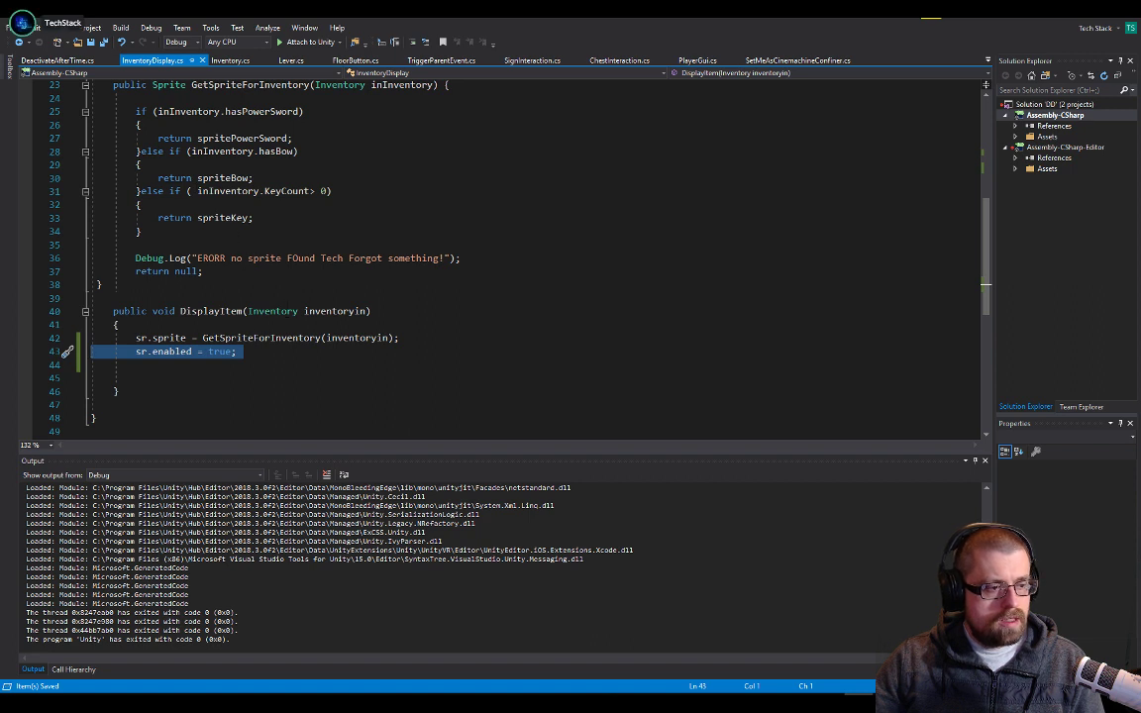
double_click(273, 338)
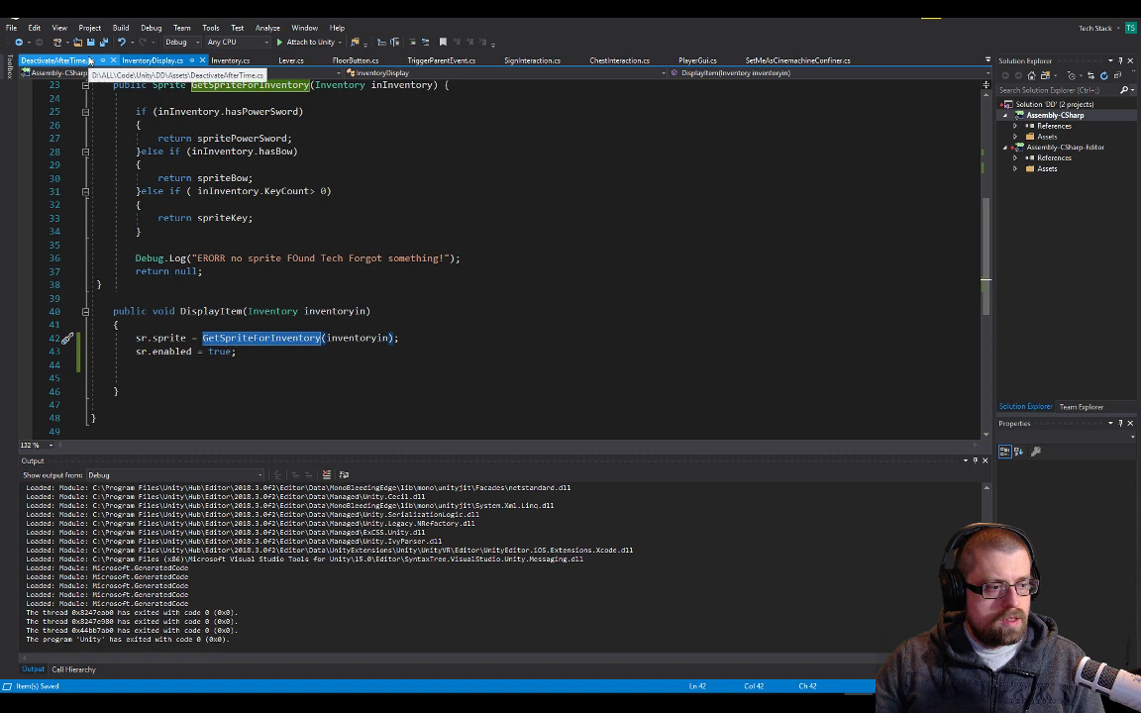
scroll(222, 240, "up", 7)
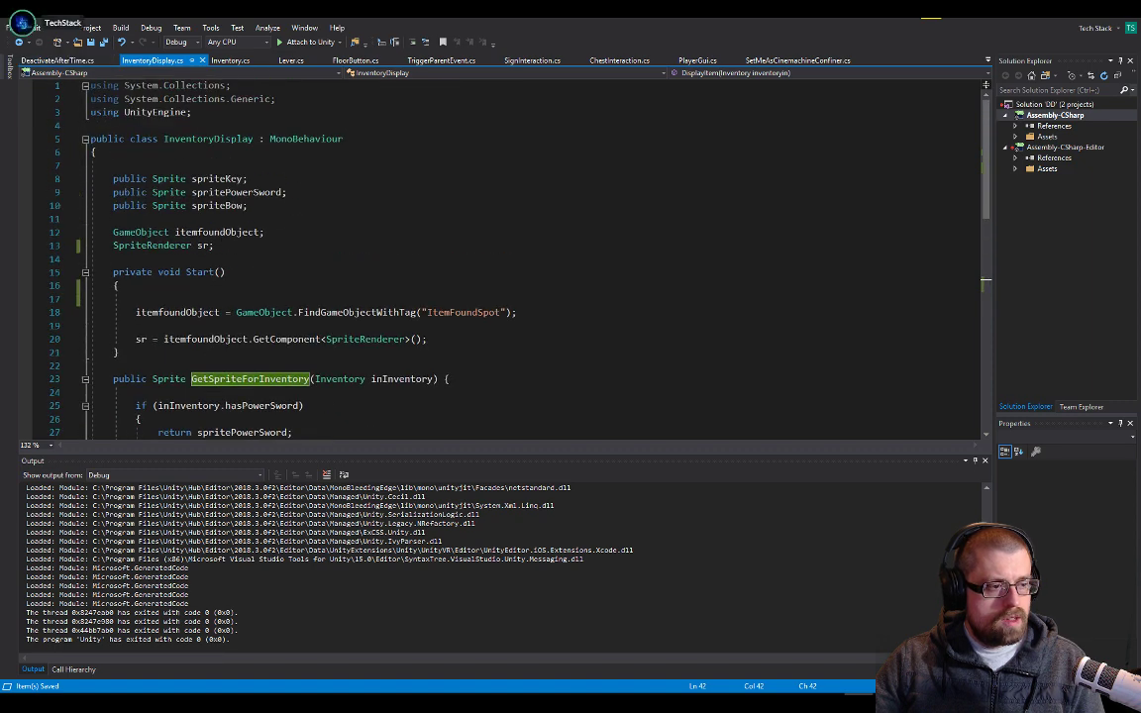
left_click(220, 233)
triple_click(220, 234)
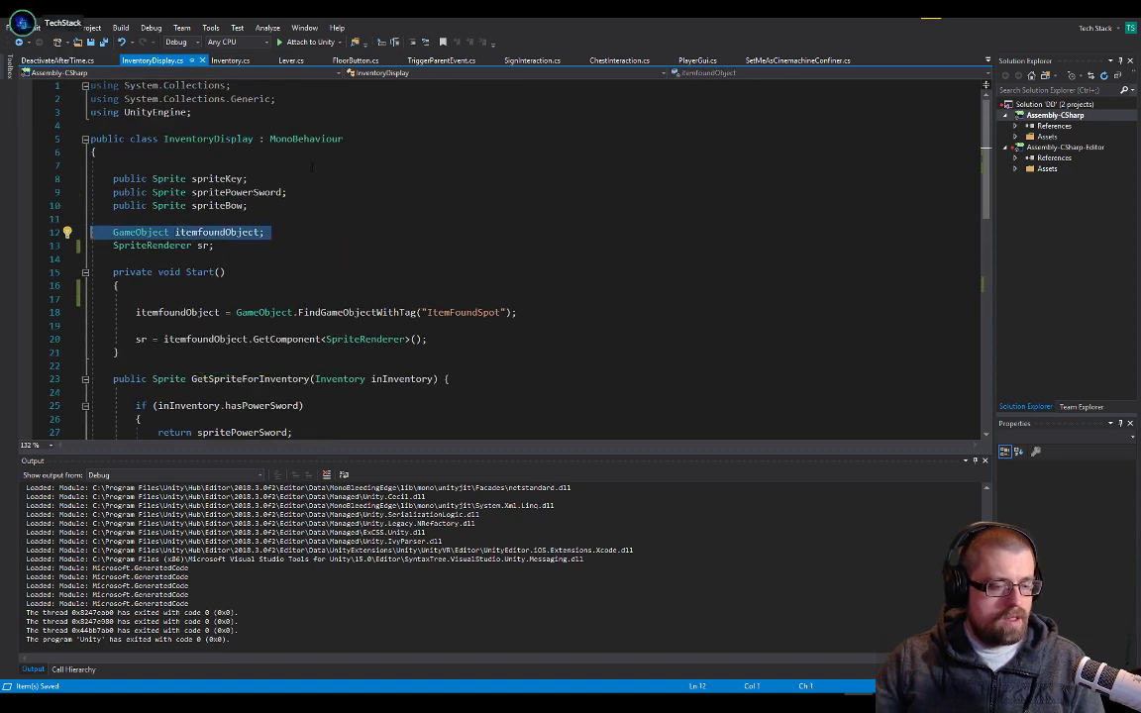
double_click(275, 313)
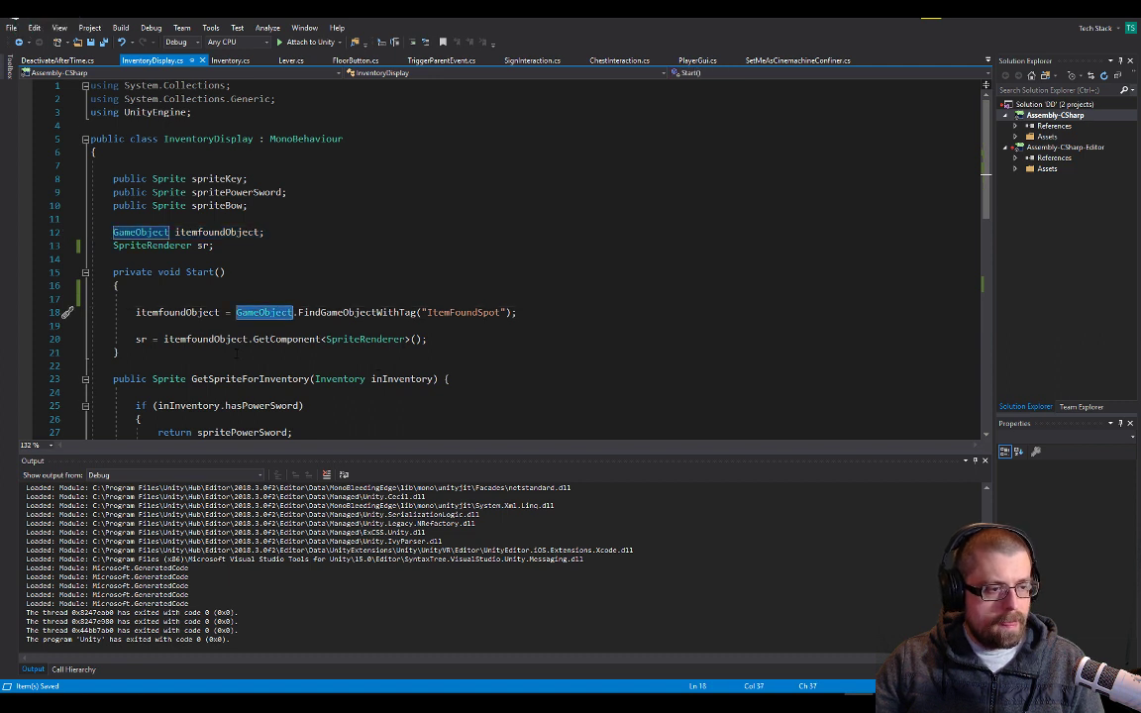
left_click(512, 313, "shift")
key("ctrl+c")
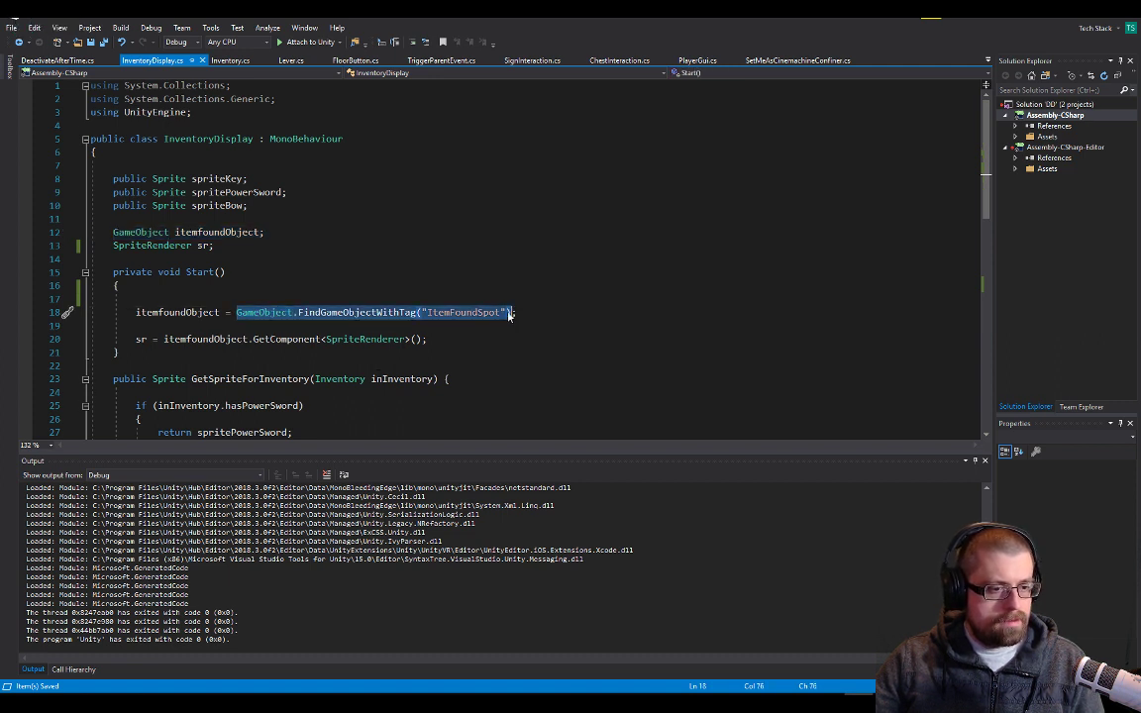
key("Delete")
double_click(221, 341)
key("ctrl+v")
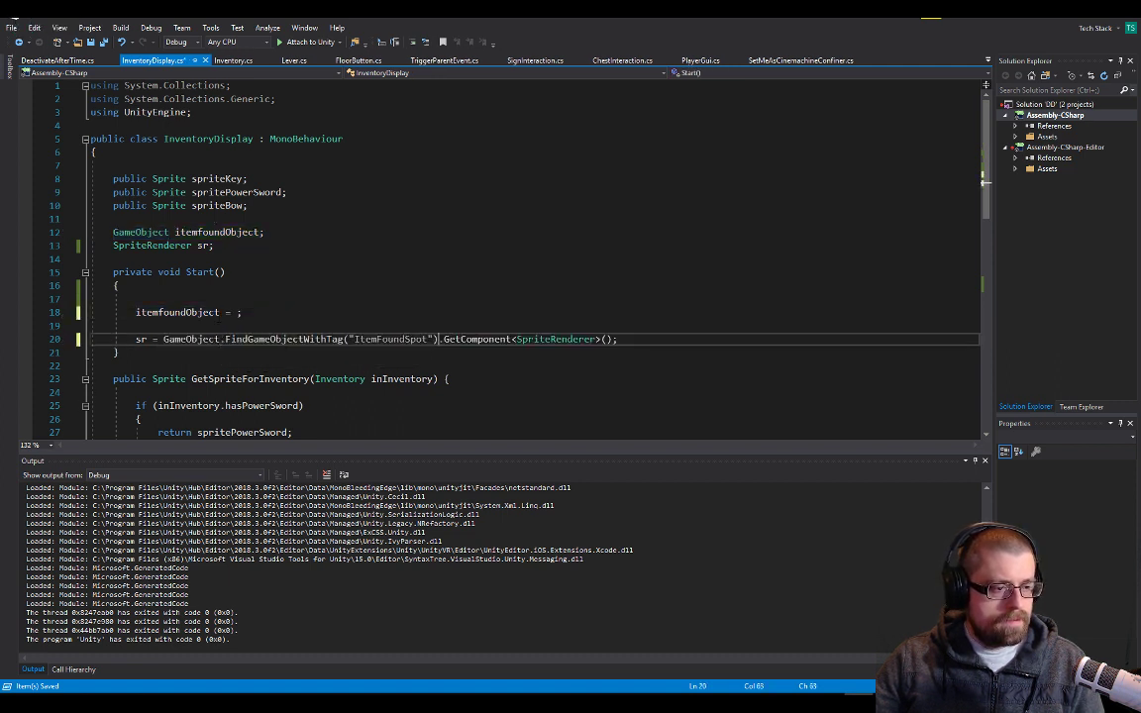
Delete the leftover itemfoundObject assignment and its GameObject declaration from InventoryDisplay, and save the script
key("Up")
key("Up")
triple_click(240, 315)
key("Delete")
triple_click(218, 234)
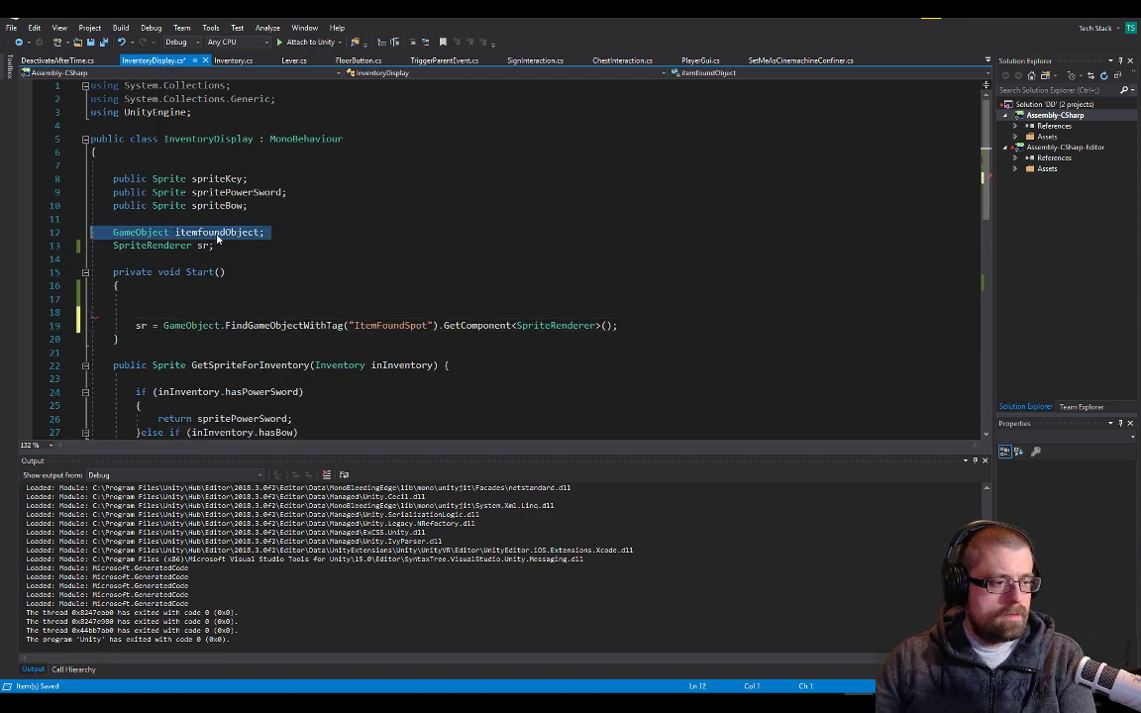
key("Delete")
left_click(292, 244)
scroll(139, 126, "down", 5)
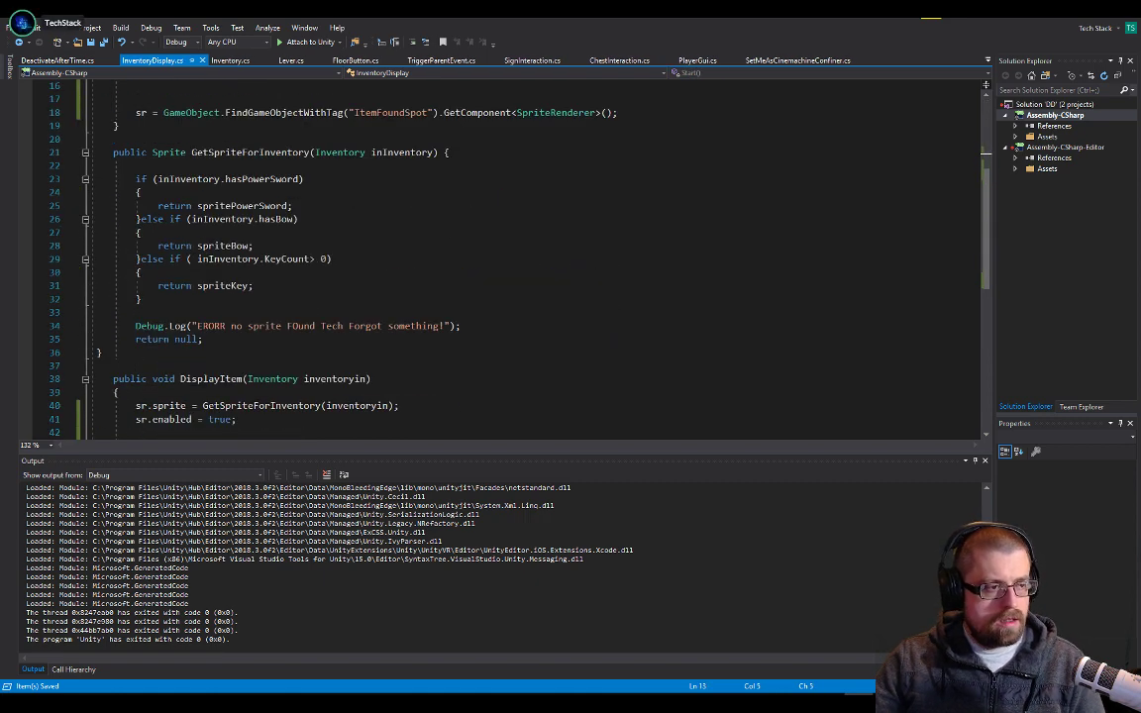
Return to DeactivateAfterTime.cs, switch to Unity and start play mode
left_click(57, 60)
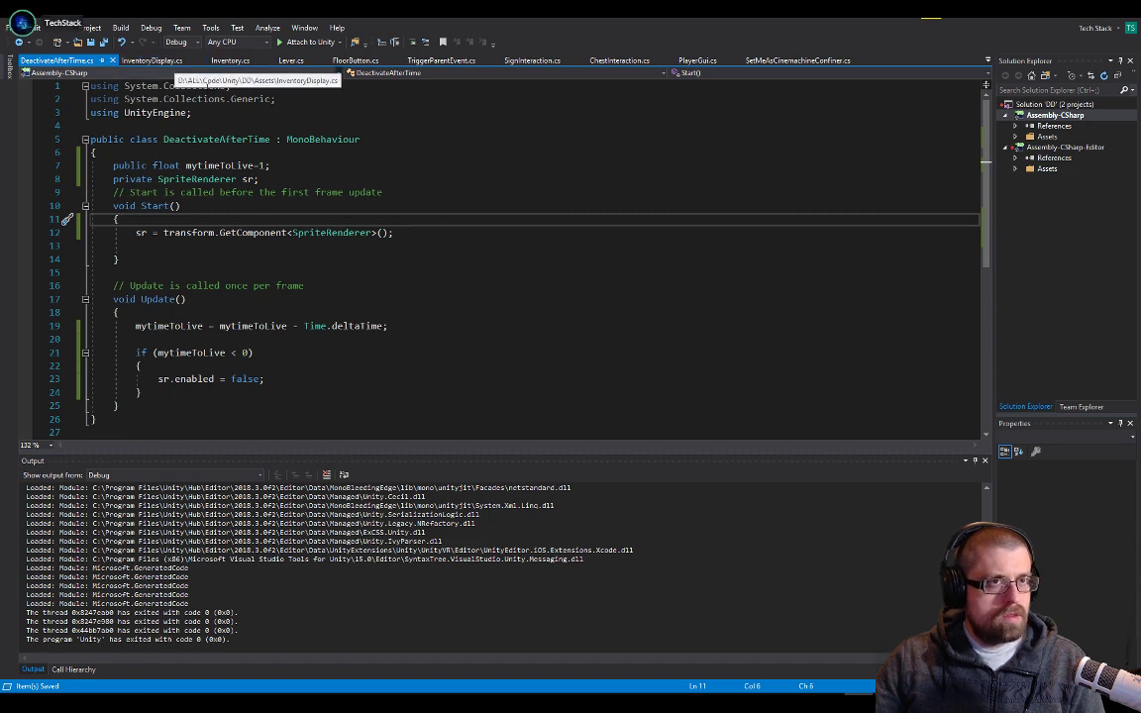
key("alt+Tab")
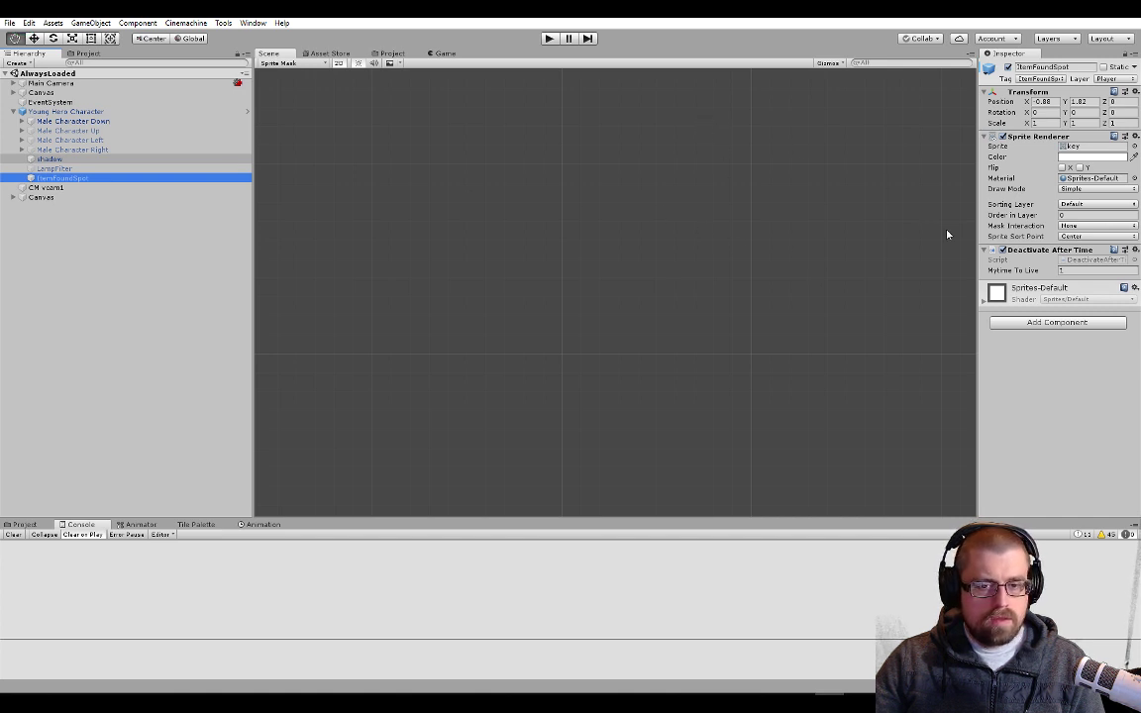
left_click(549, 39)
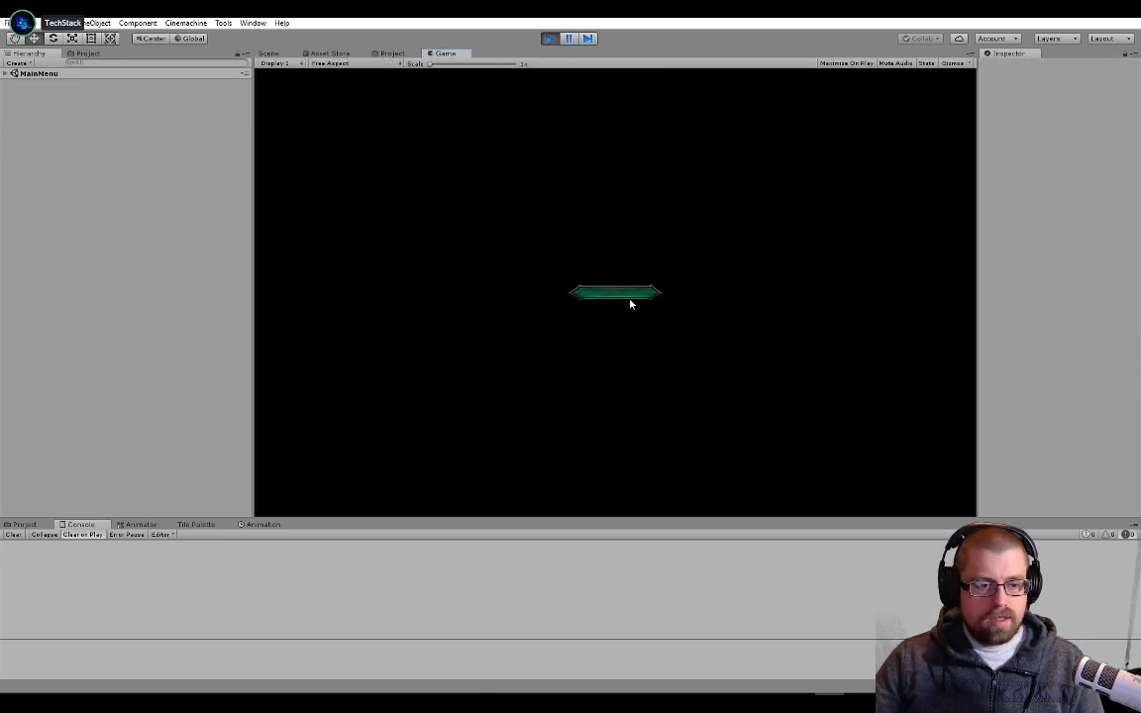
Walk the hero to the red and green chests in the Overworld and open both to test the item display
key("a")
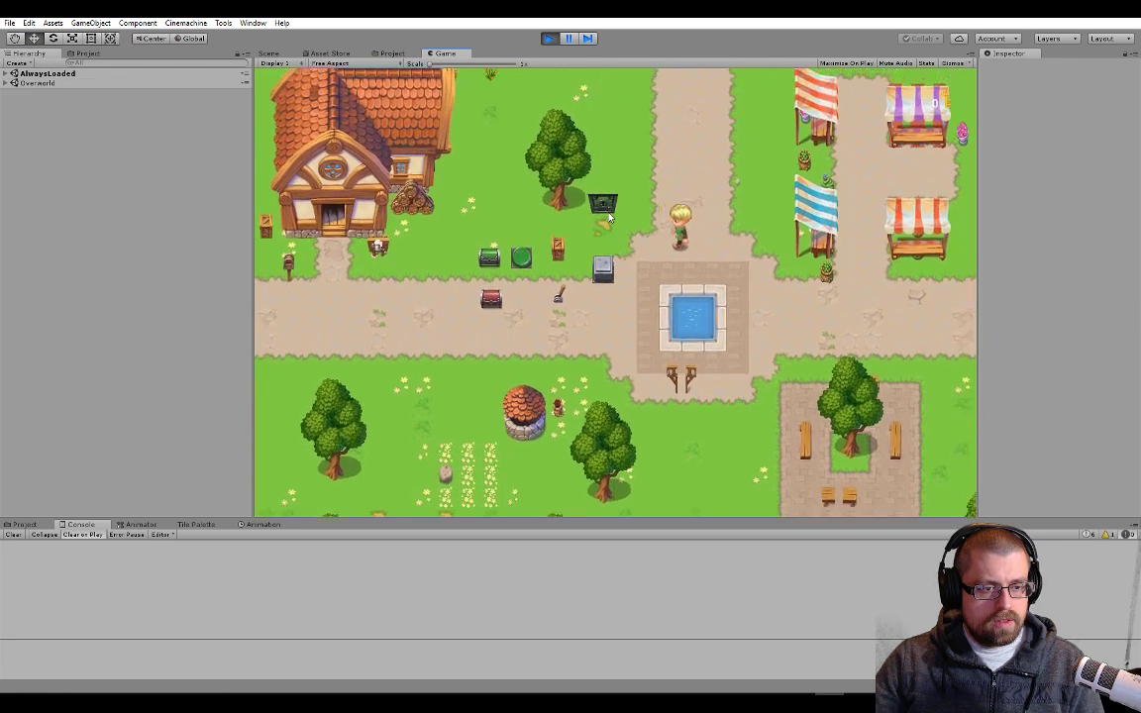
key("s")
key("a")
key("w")
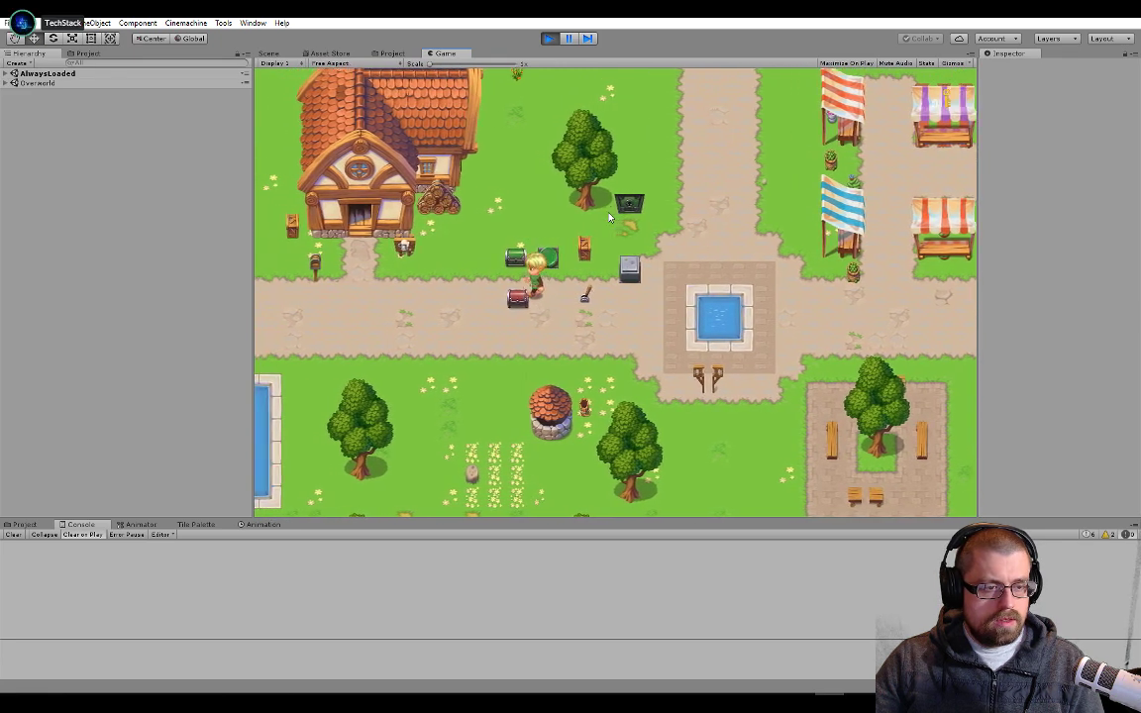
key("a")
key("w")
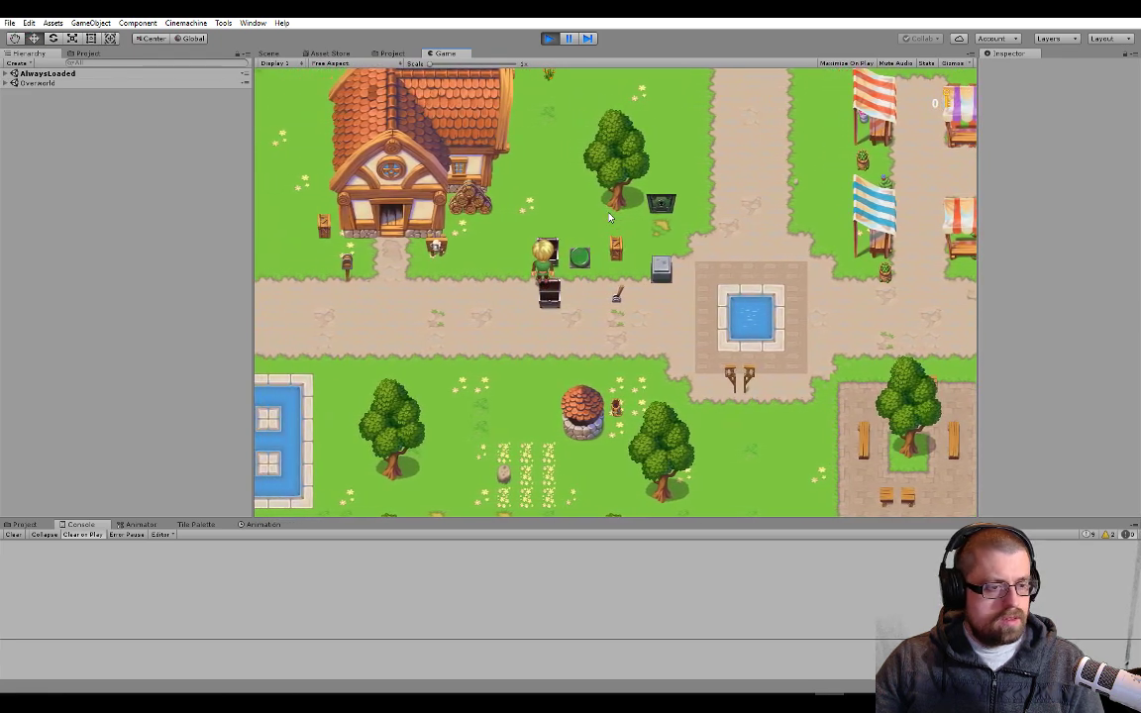
key("s")
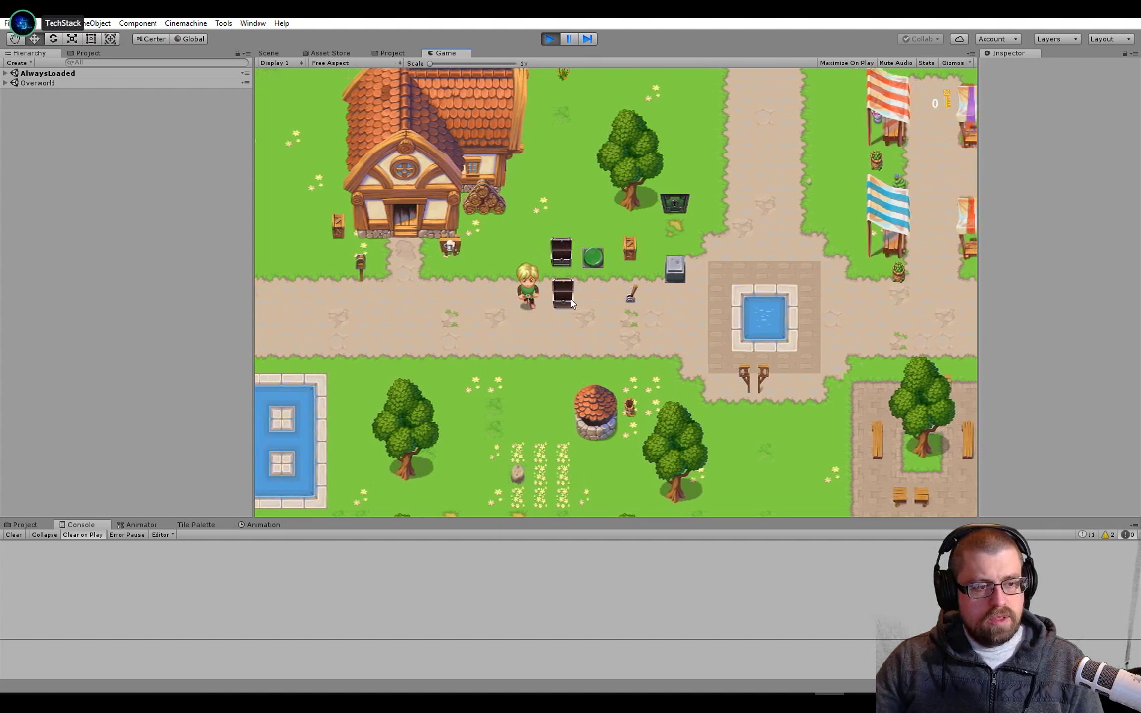
key("a")
key("w")
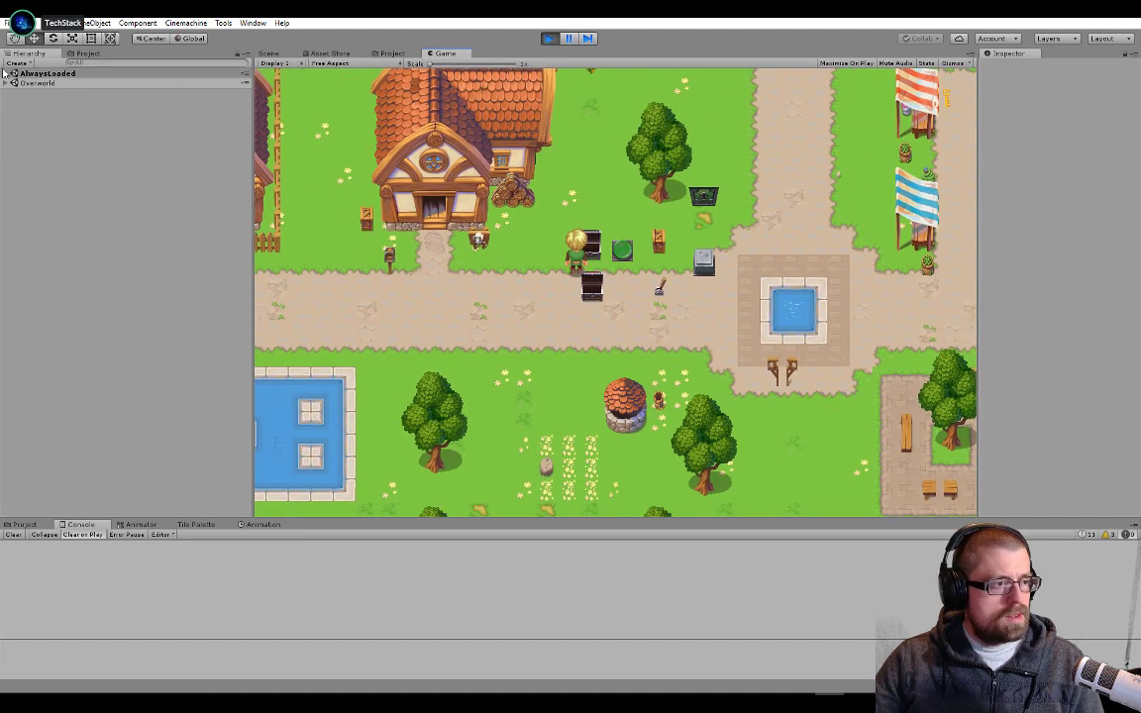
In the running game's hierarchy, select ItemFoundSpot under Young Hero Character and try to enable its Sprite Renderer
left_click(6, 82)
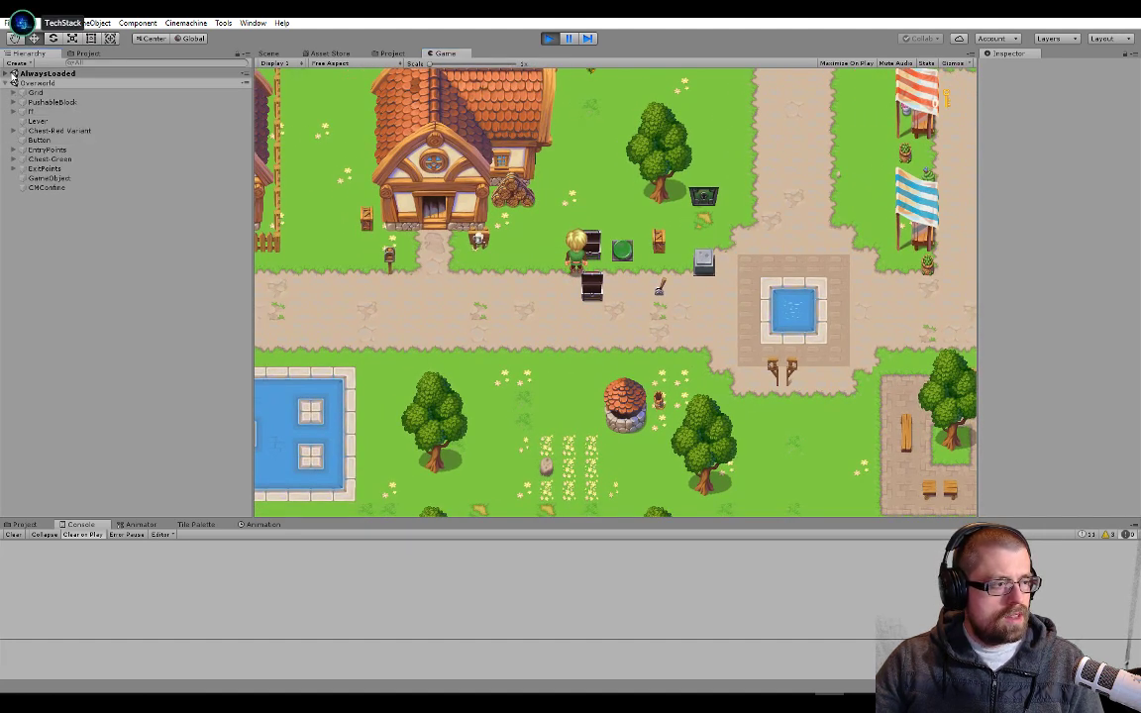
left_click(6, 74)
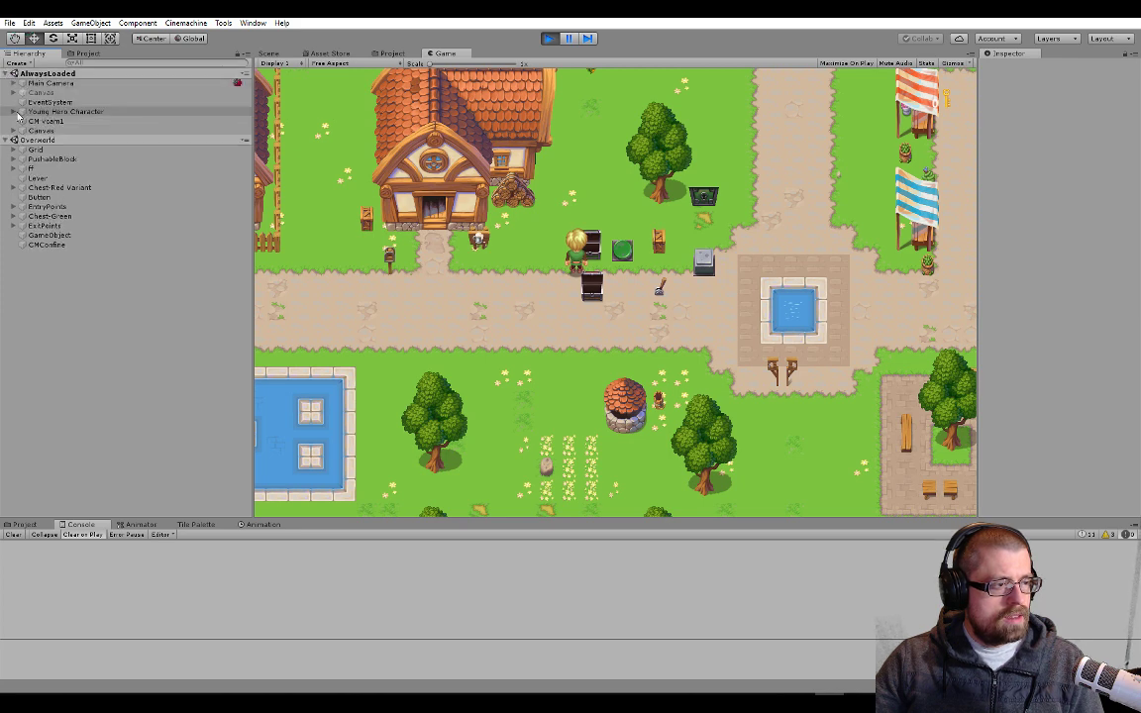
left_click(28, 111)
left_click(14, 111)
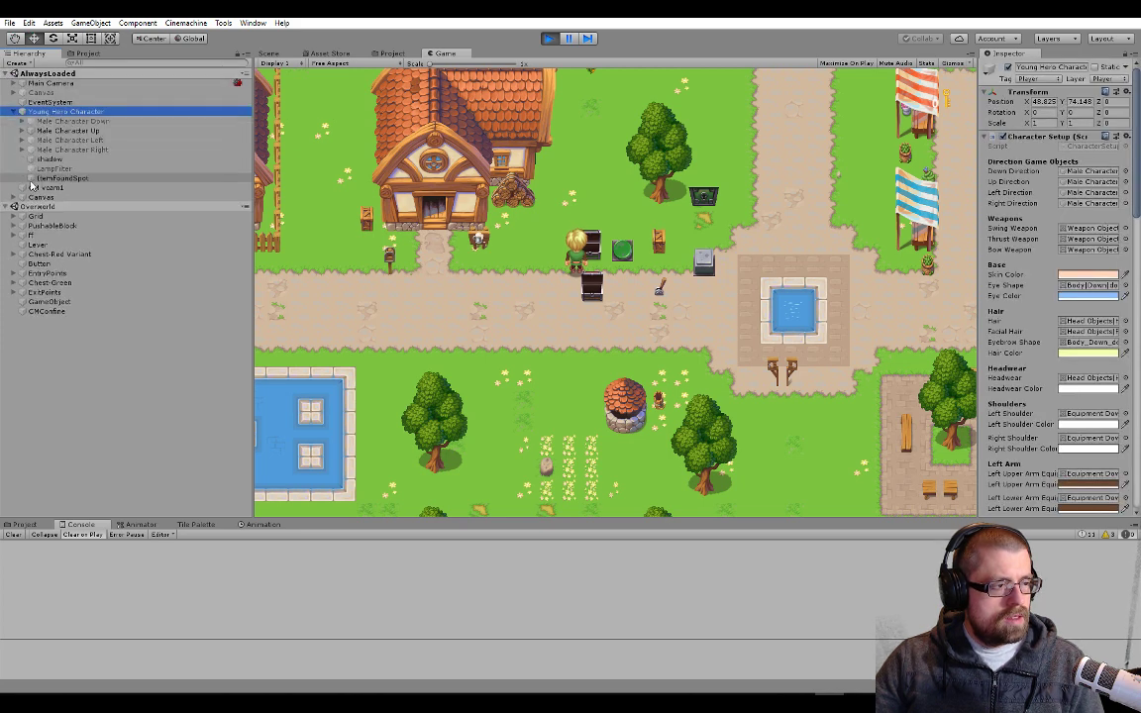
left_click(61, 178)
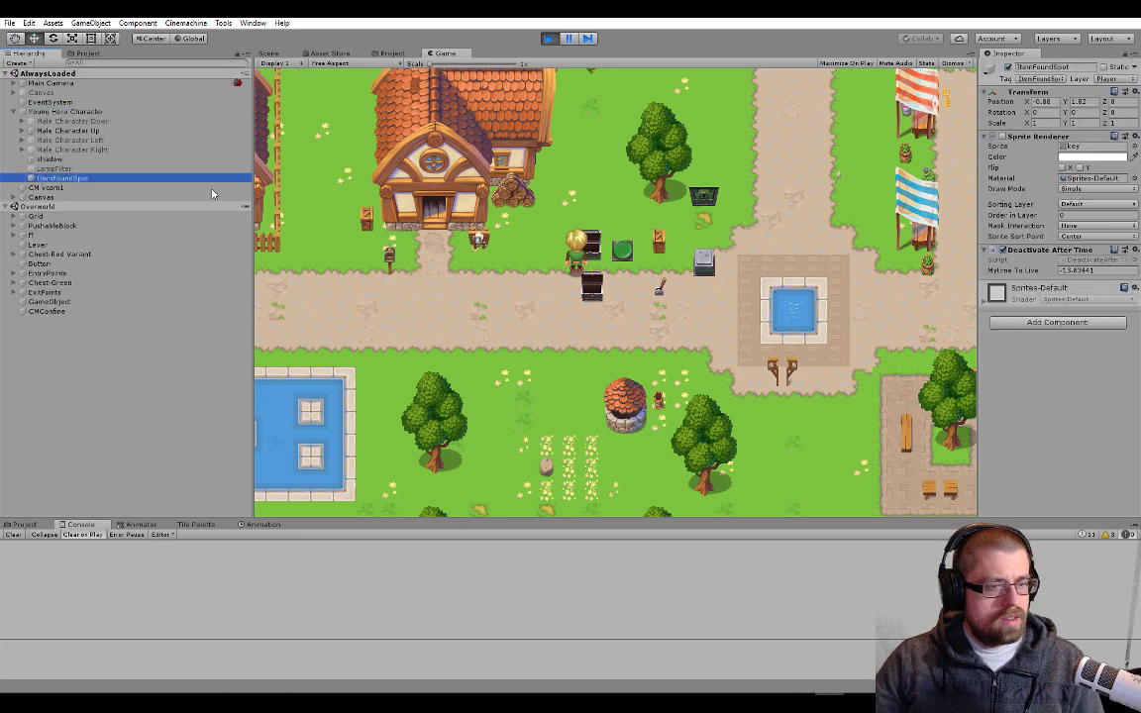
left_click(1003, 136)
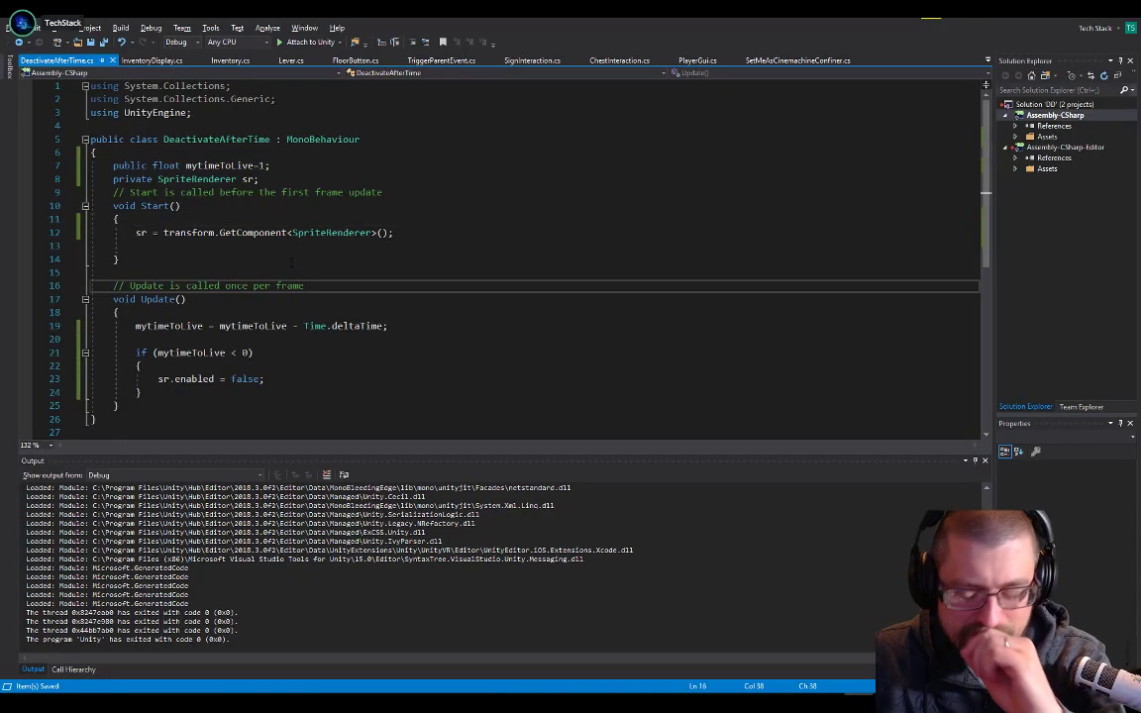
Copy the DeactivateAfterTime class name from its script and undo the recent InventoryDisplay edits to restore the itemfoundObject declaration and assignment
left_click(153, 64)
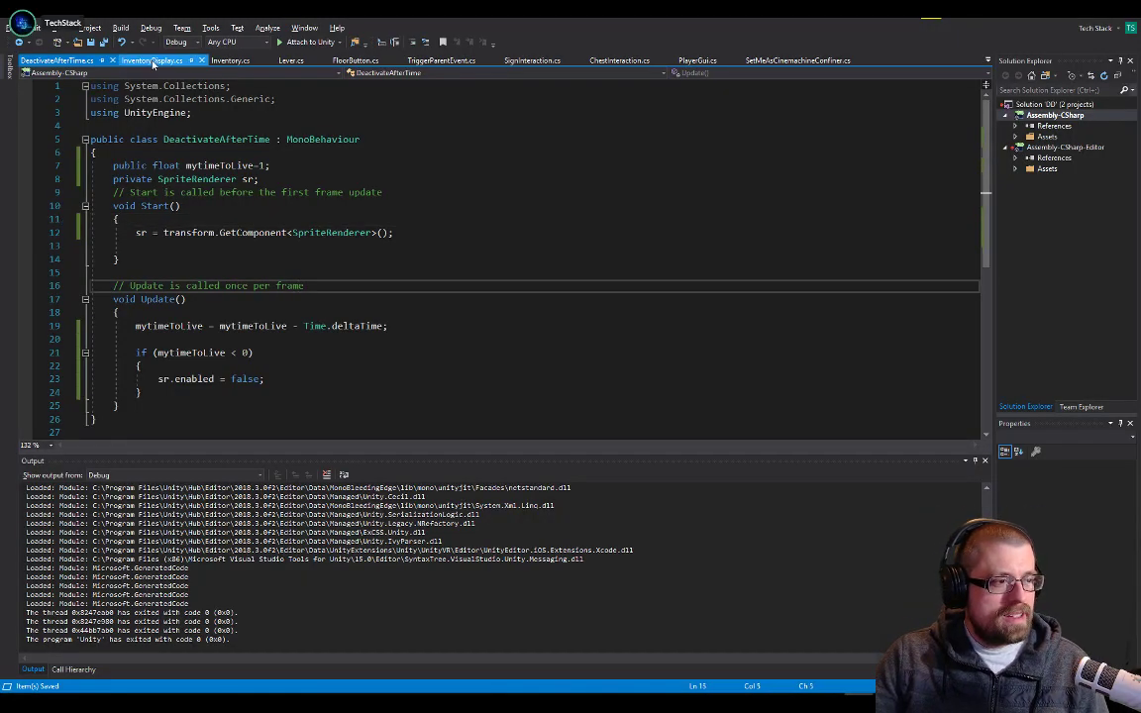
left_click(152, 60)
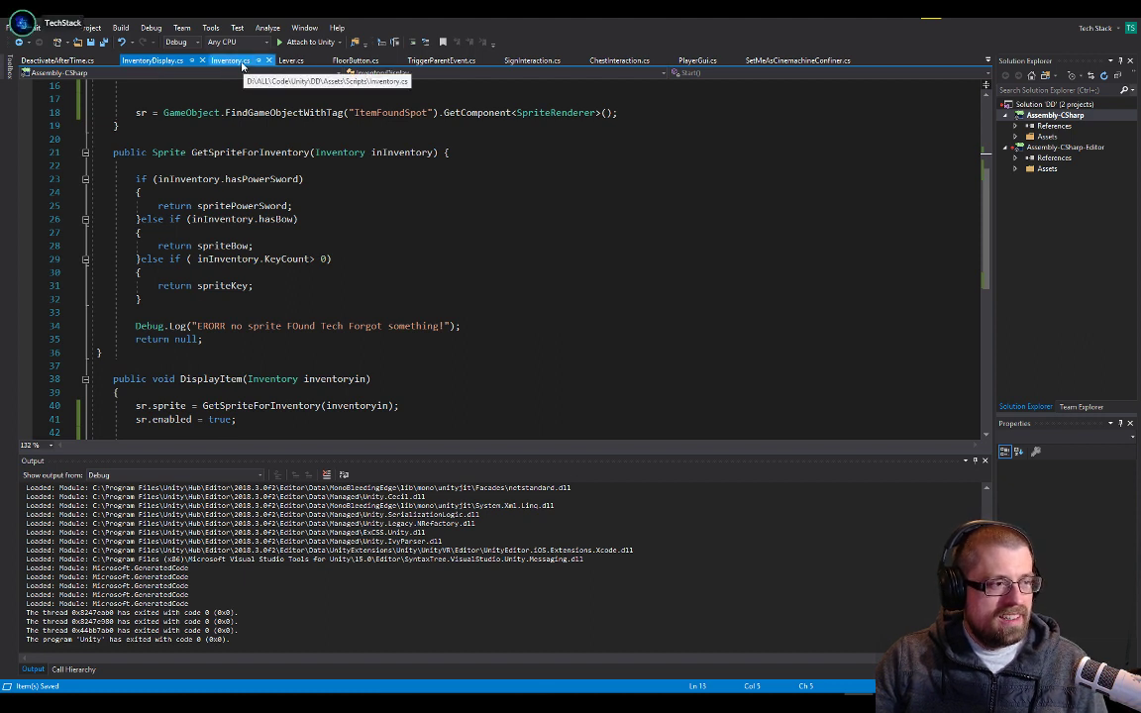
left_click(72, 62)
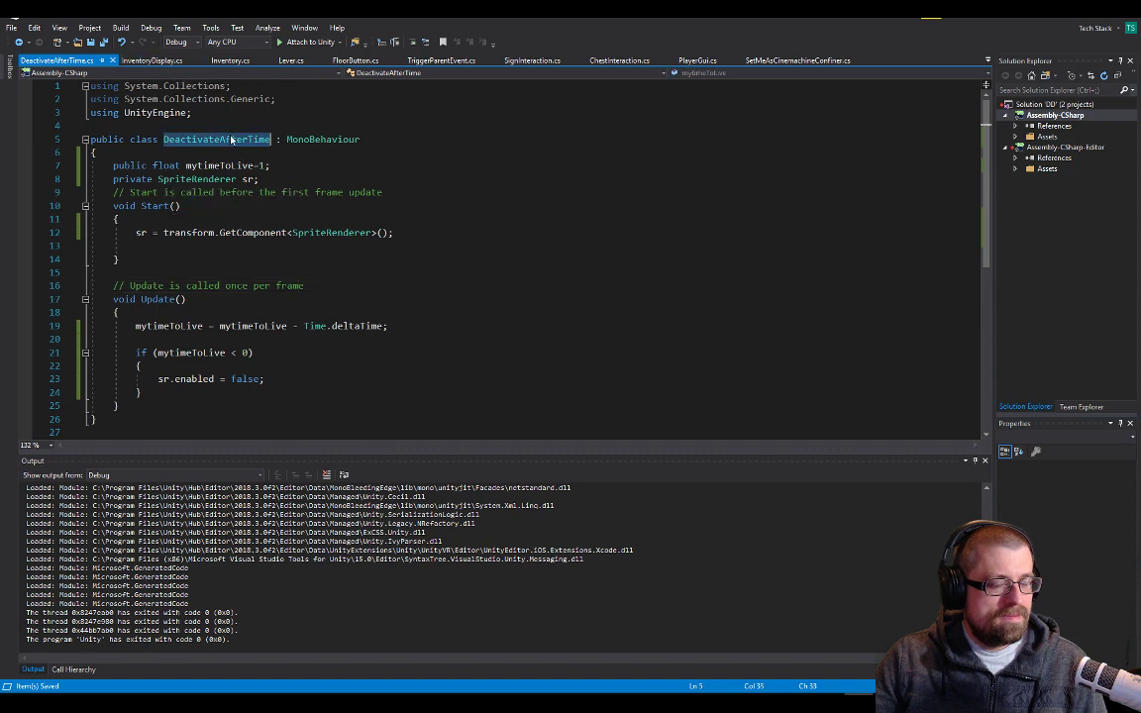
left_click(153, 60)
scroll(303, 297, "down", 5)
scroll(302, 297, "up", 10)
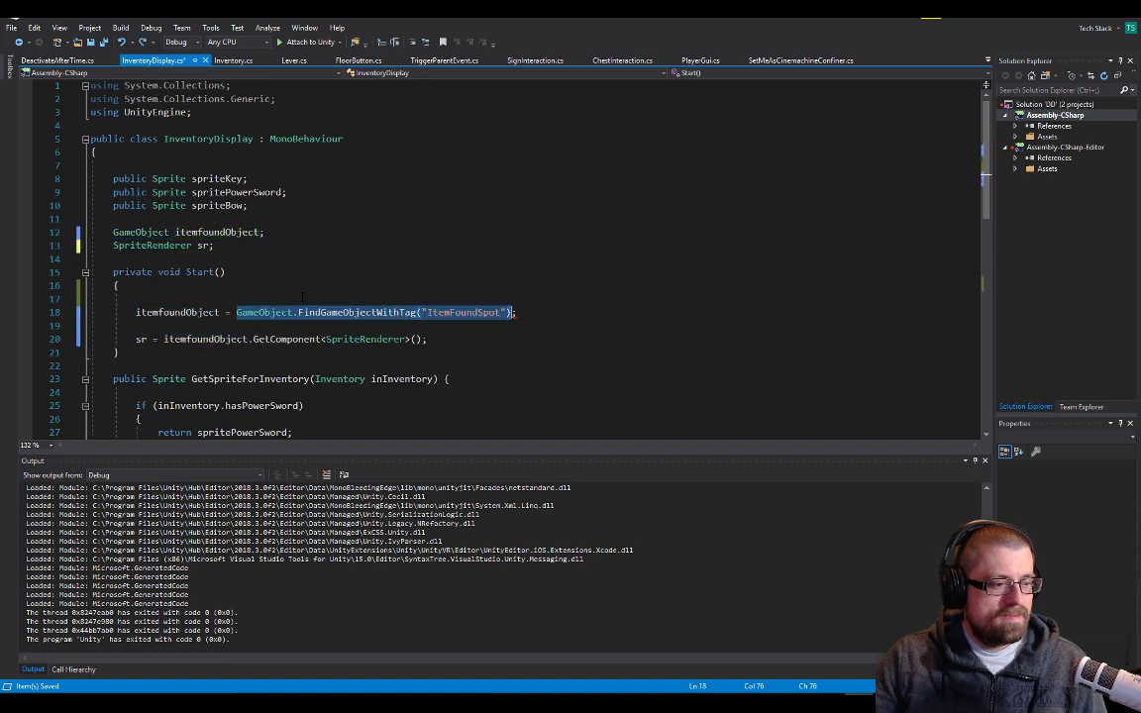
scroll(302, 297, "down", 12)
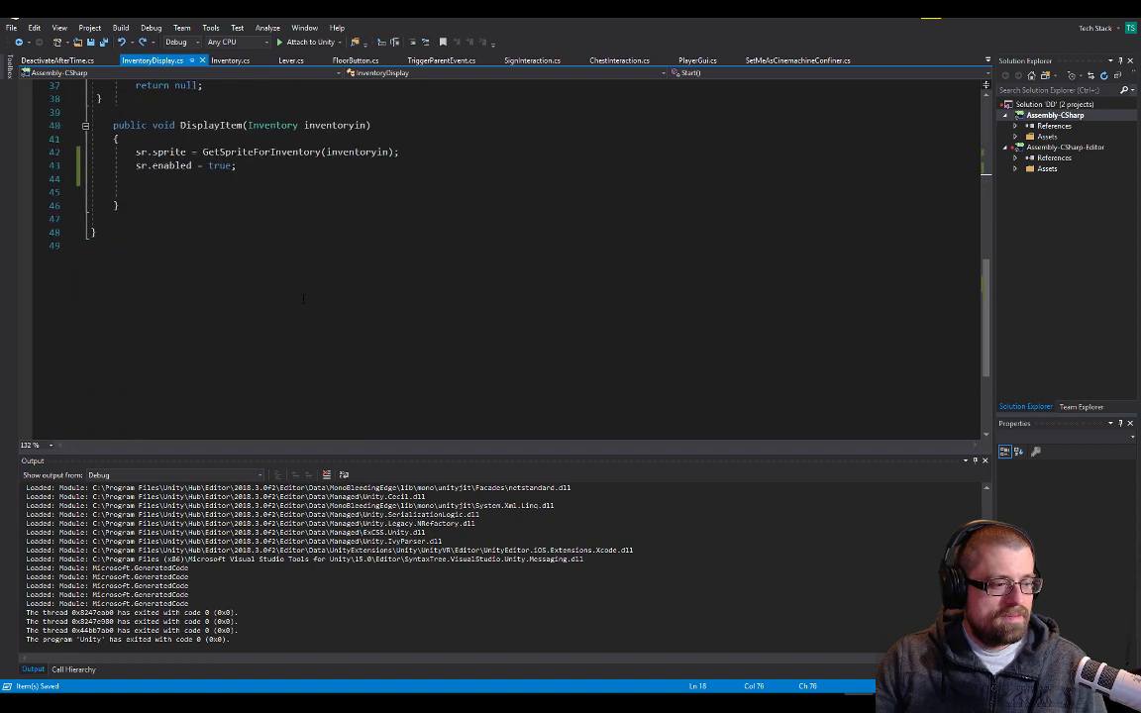
At the end of InventoryDisplay's DisplayItem method, add the call itemfoundObject.GetComponent<DeactivateAfterTime>()
left_click(275, 192)
type("DeactivateAfterTime")
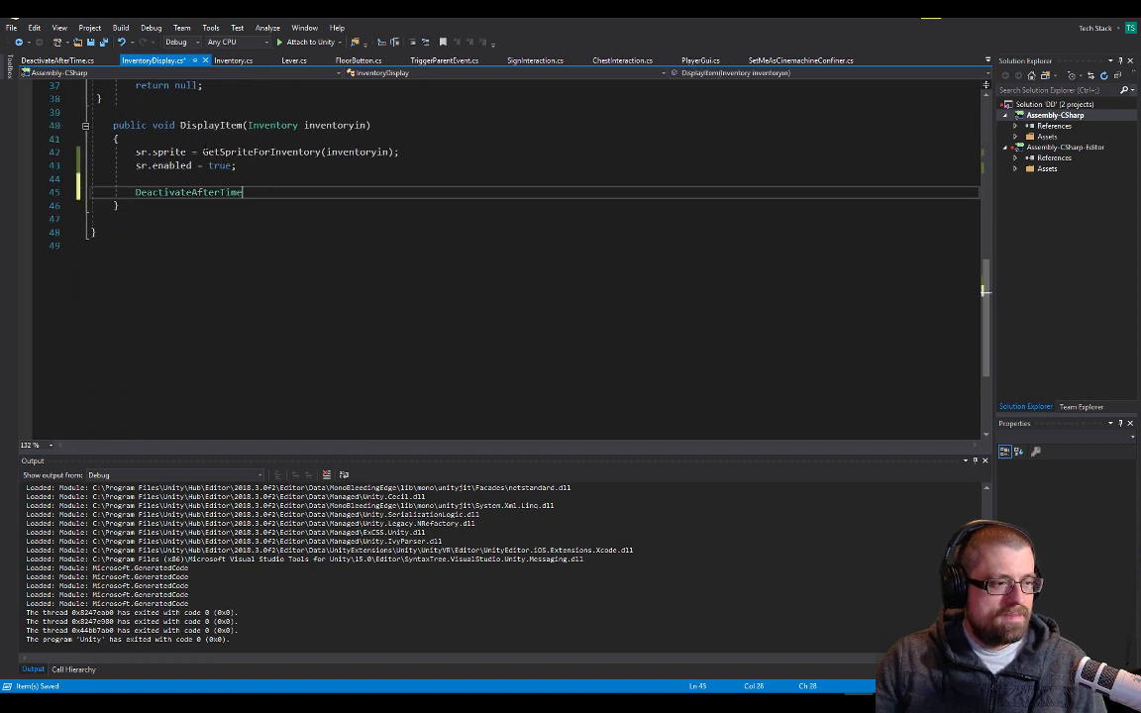
scroll(465, 258, "up", 12)
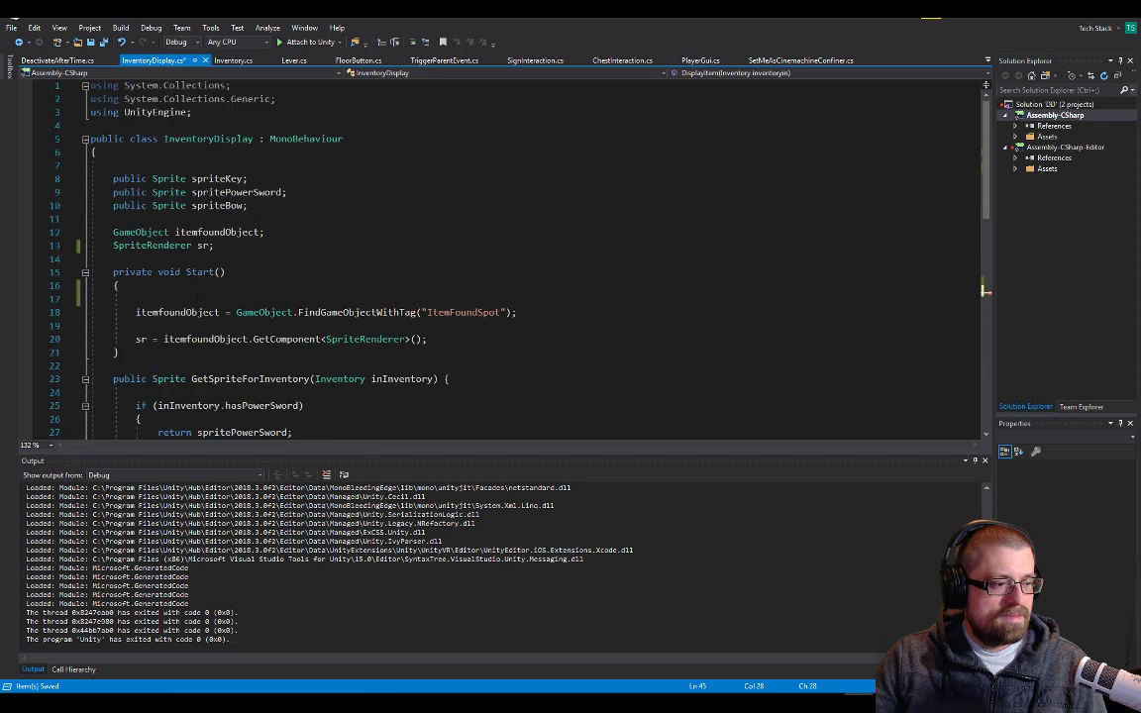
double_click(199, 232)
key("ctrl+c")
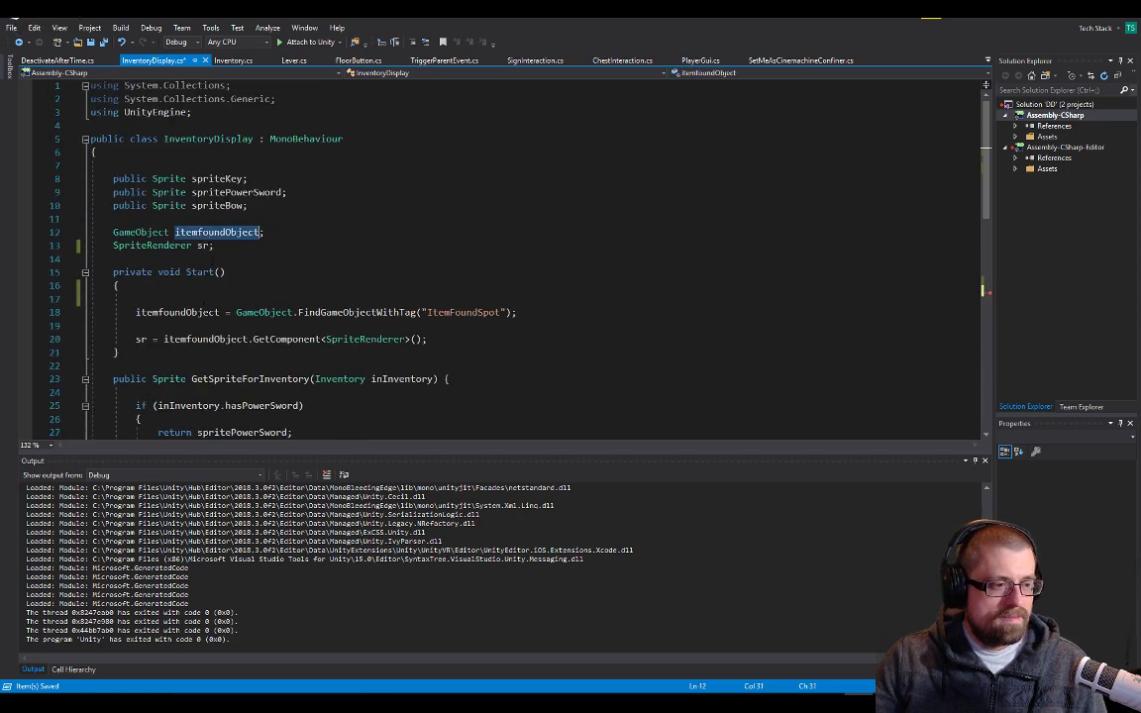
scroll(187, 309, "down", 12)
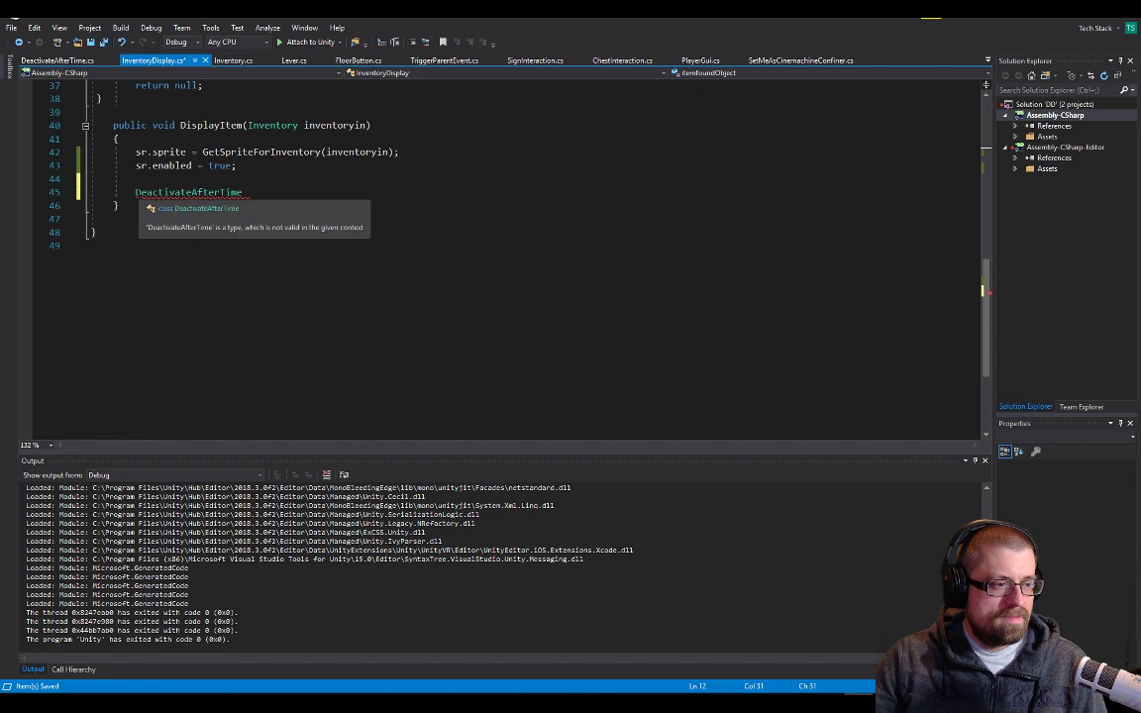
left_click(136, 192)
key("ctrl+v")
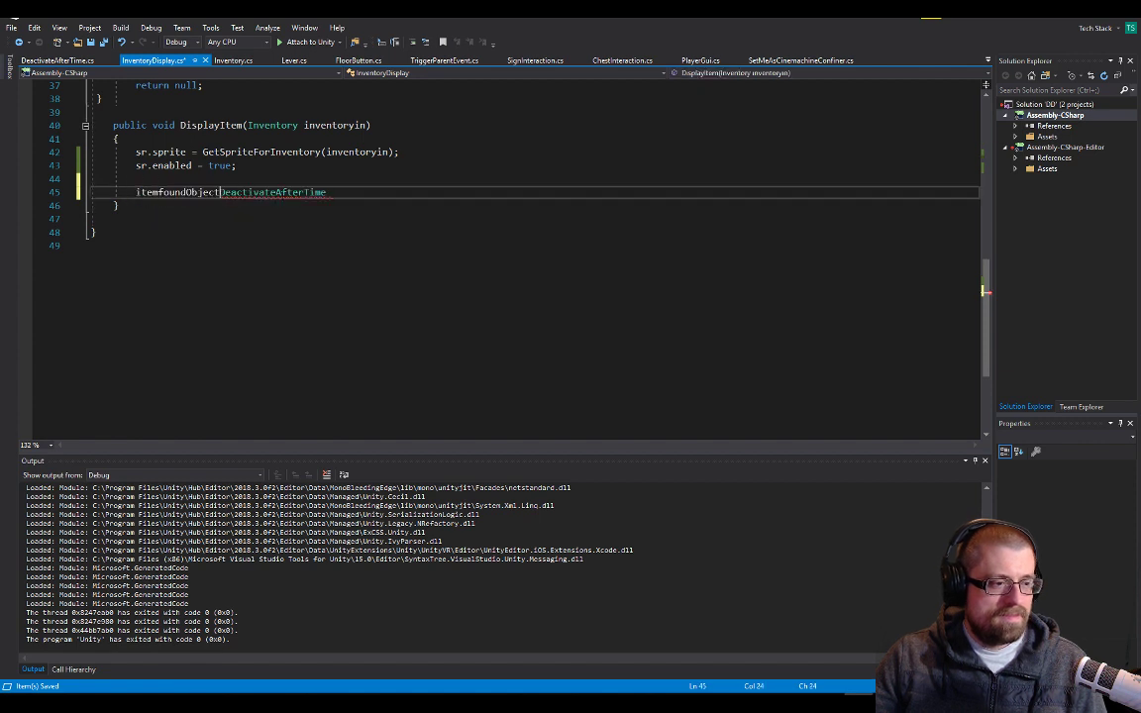
type(".GetComponent")
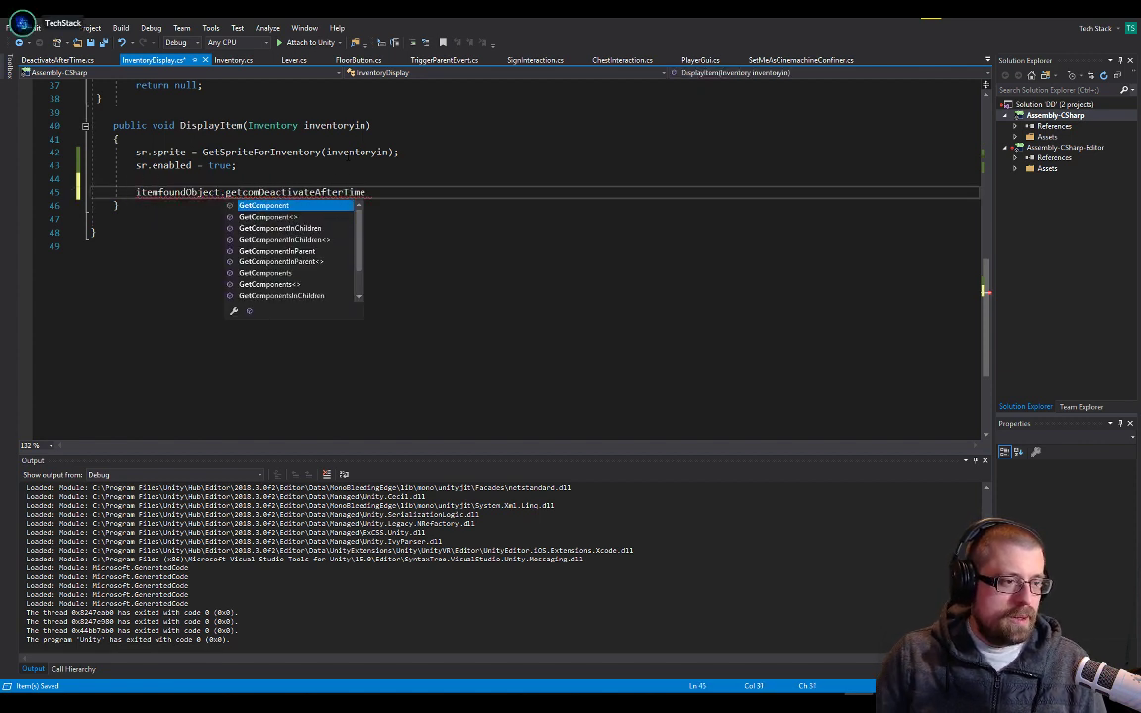
type("<")
key("End")
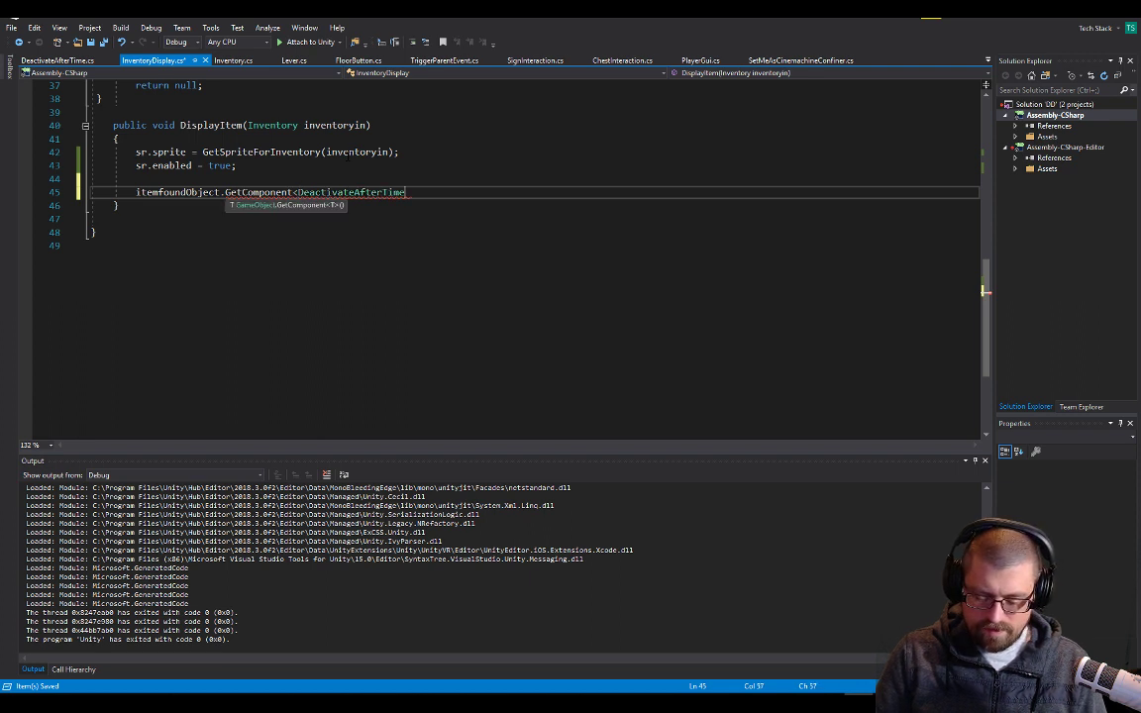
type(">().")
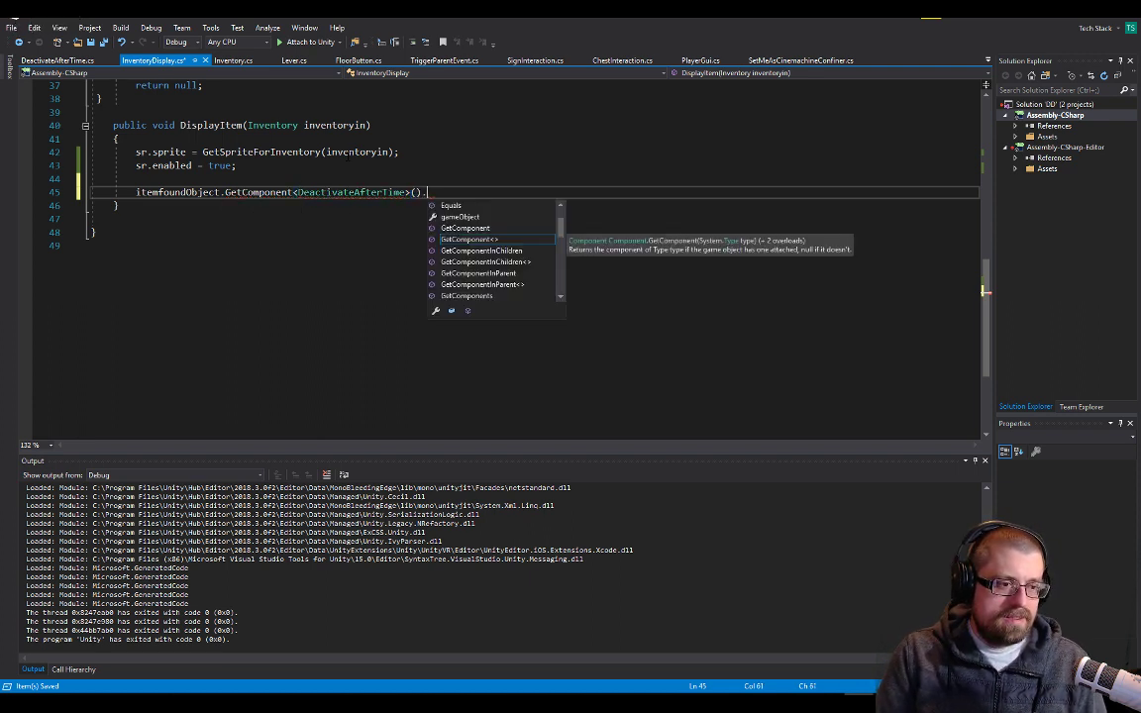
type("tim")
key("BackSpace")
key("BackSpace")
key("BackSpace")
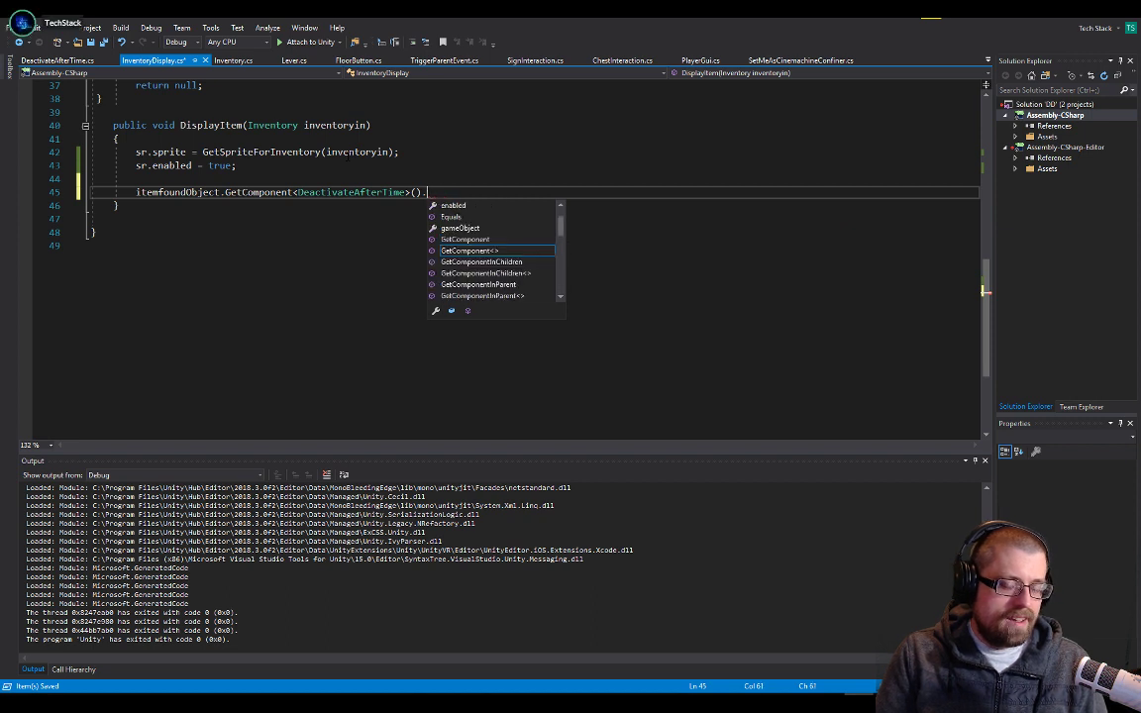
type("time")
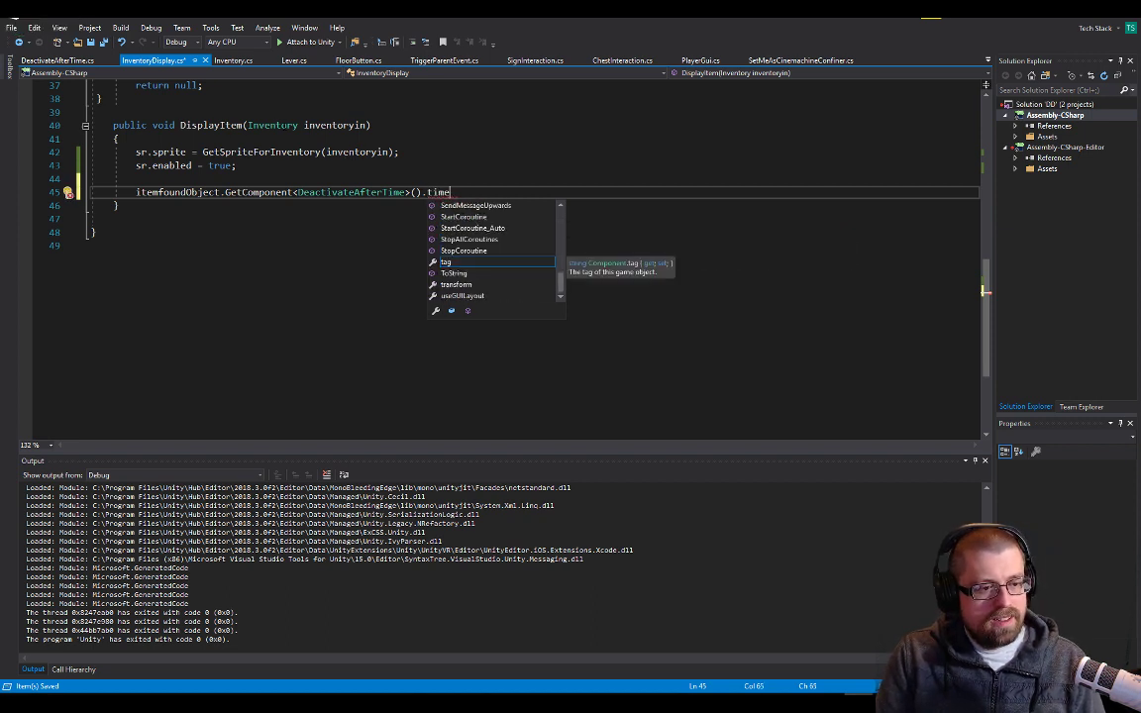
key("BackSpace")
key("BackSpace")
key("BackSpace")
key("BackSpace")
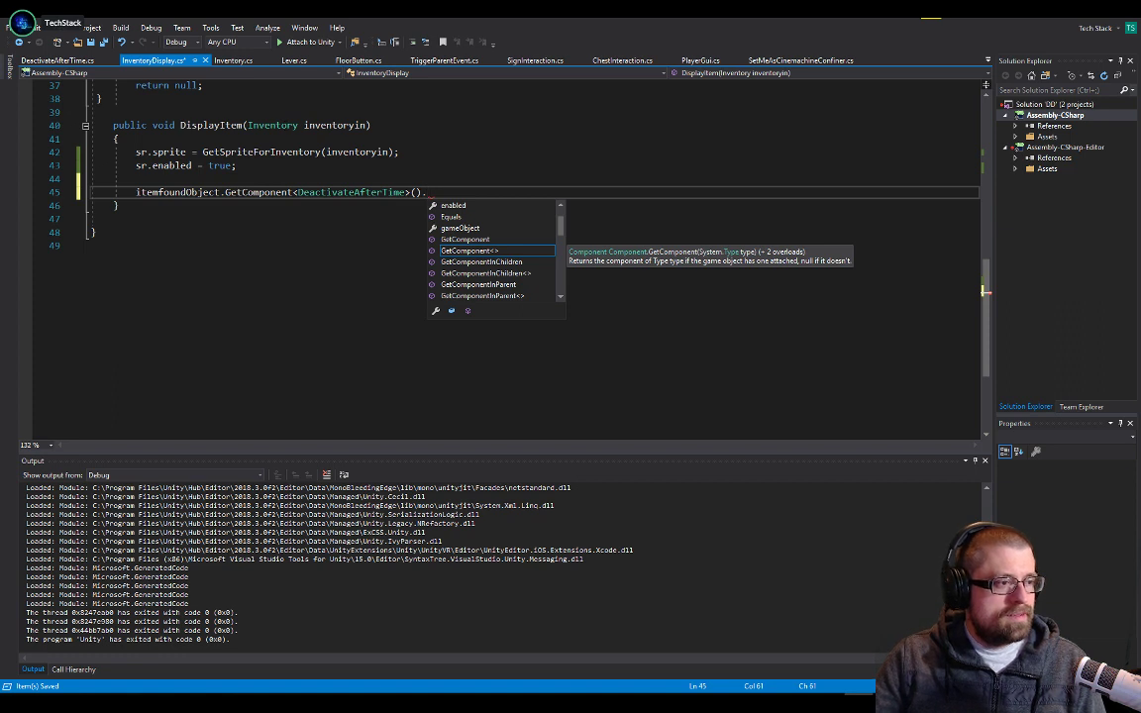
Complete the GetComponent line in DisplayItem with mytimeToLive = 1; using the variable name from DeactivateAfterTime.cs, and save the script
left_click(58, 61)
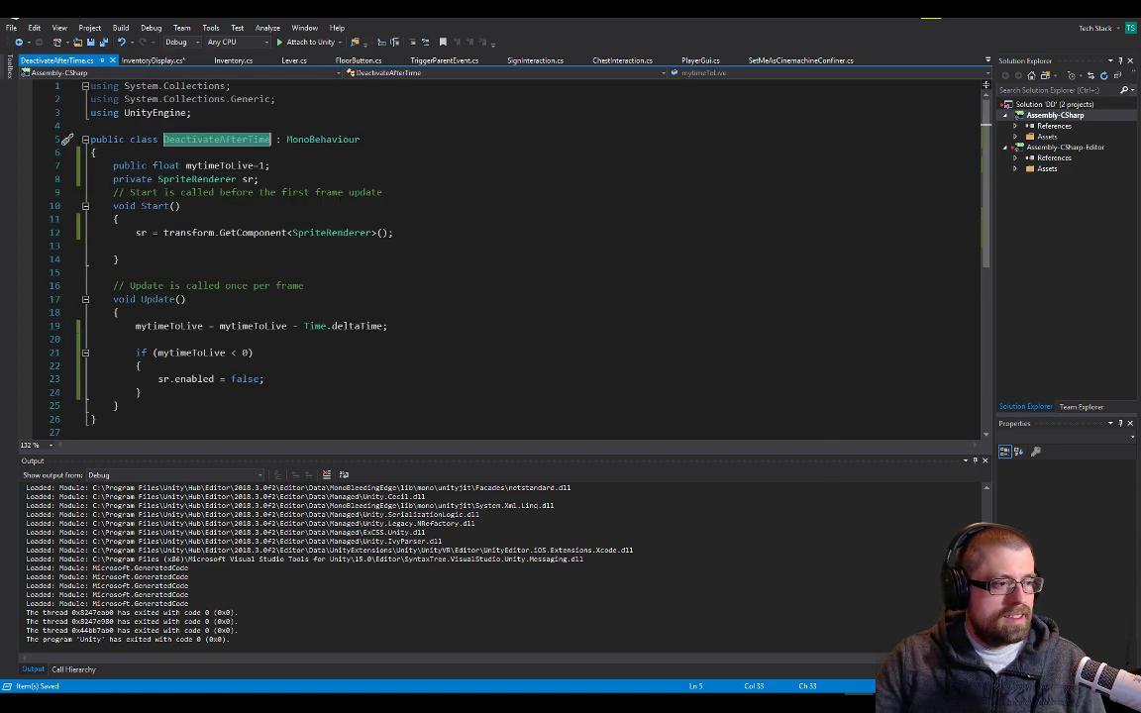
left_click(310, 181)
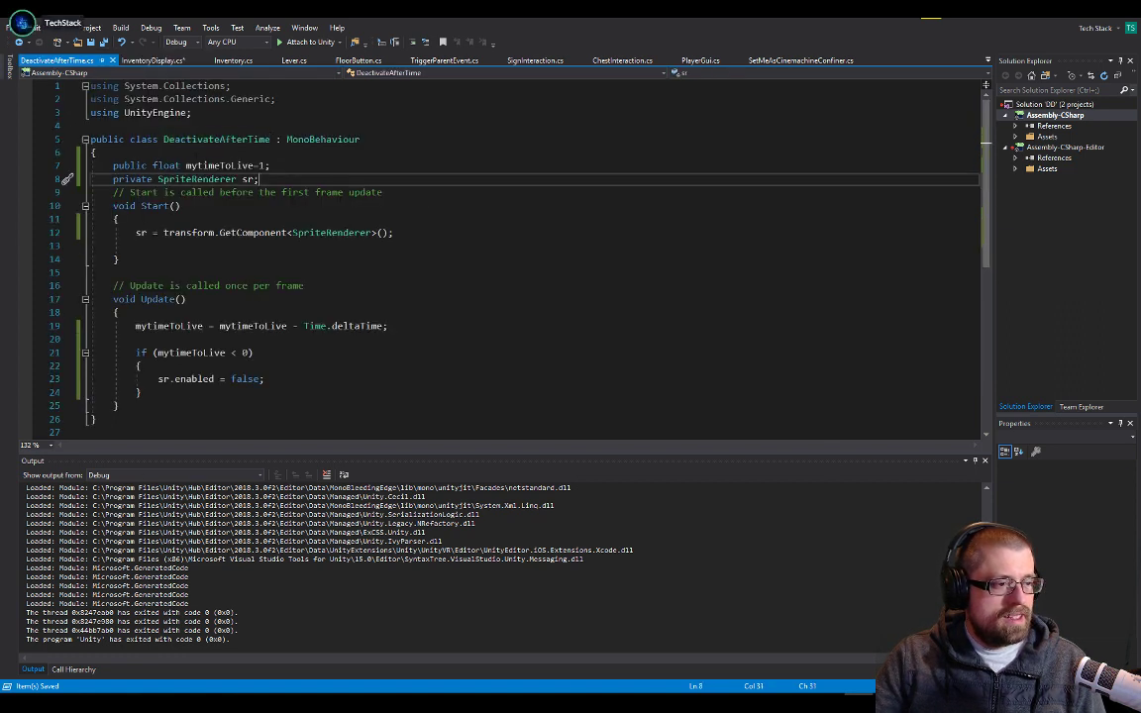
double_click(222, 167)
left_click(158, 60)
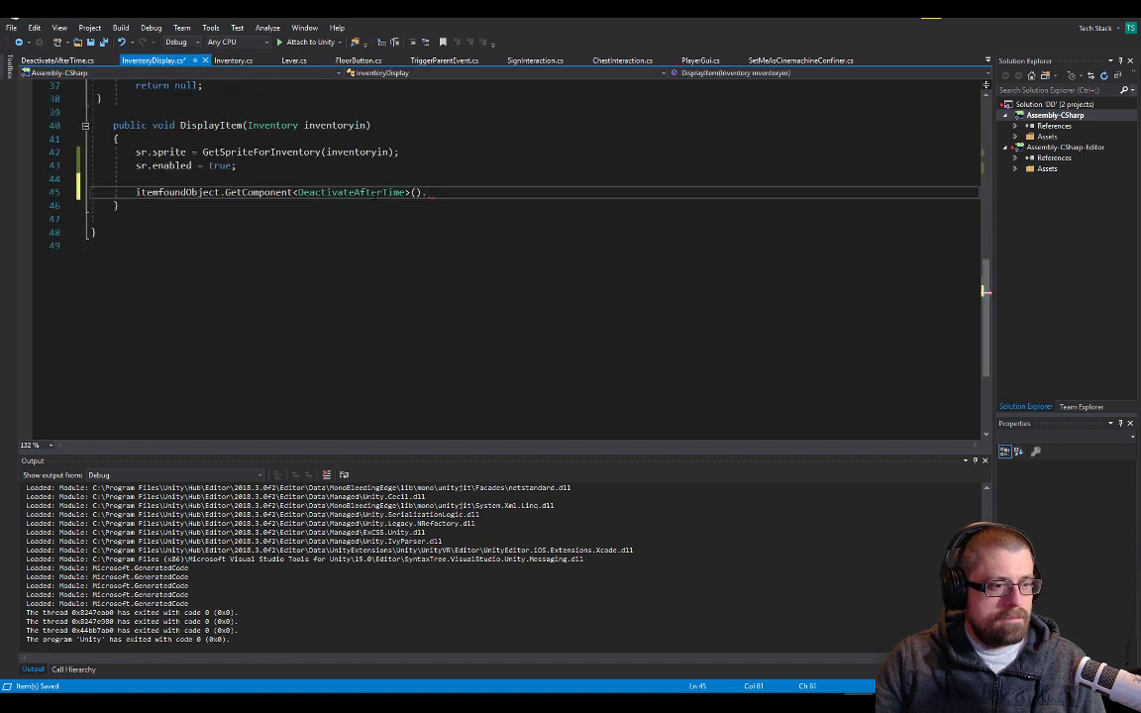
type("= 1;")
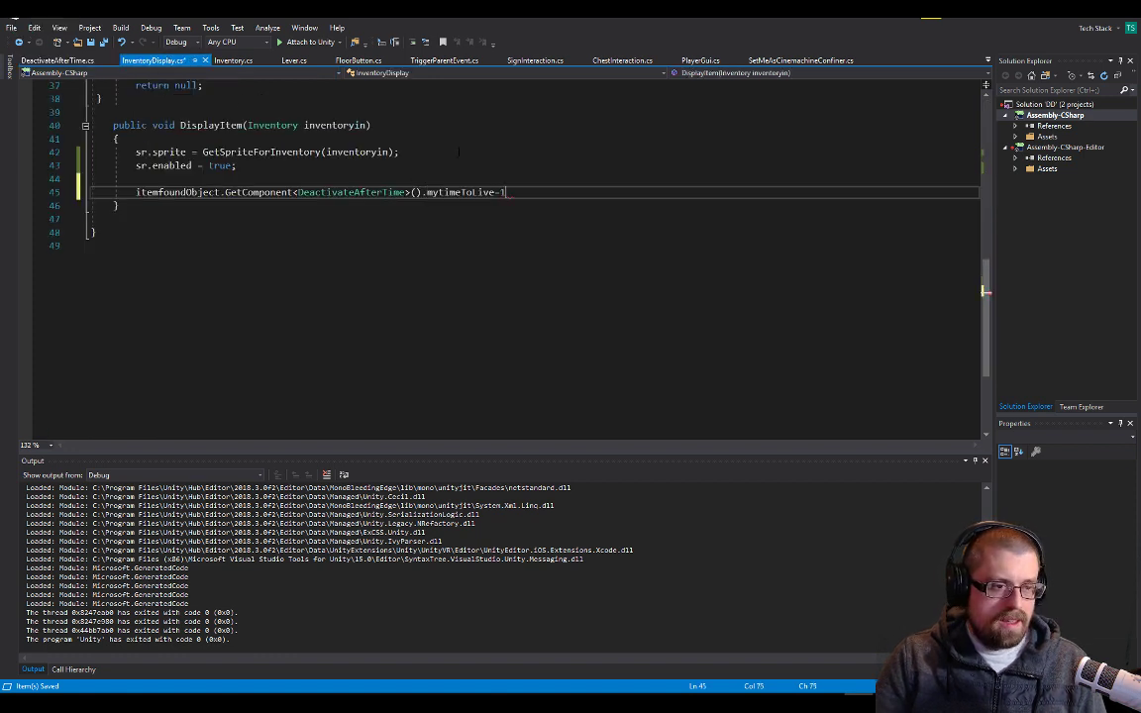
key("ctrl+s")
key("Up")
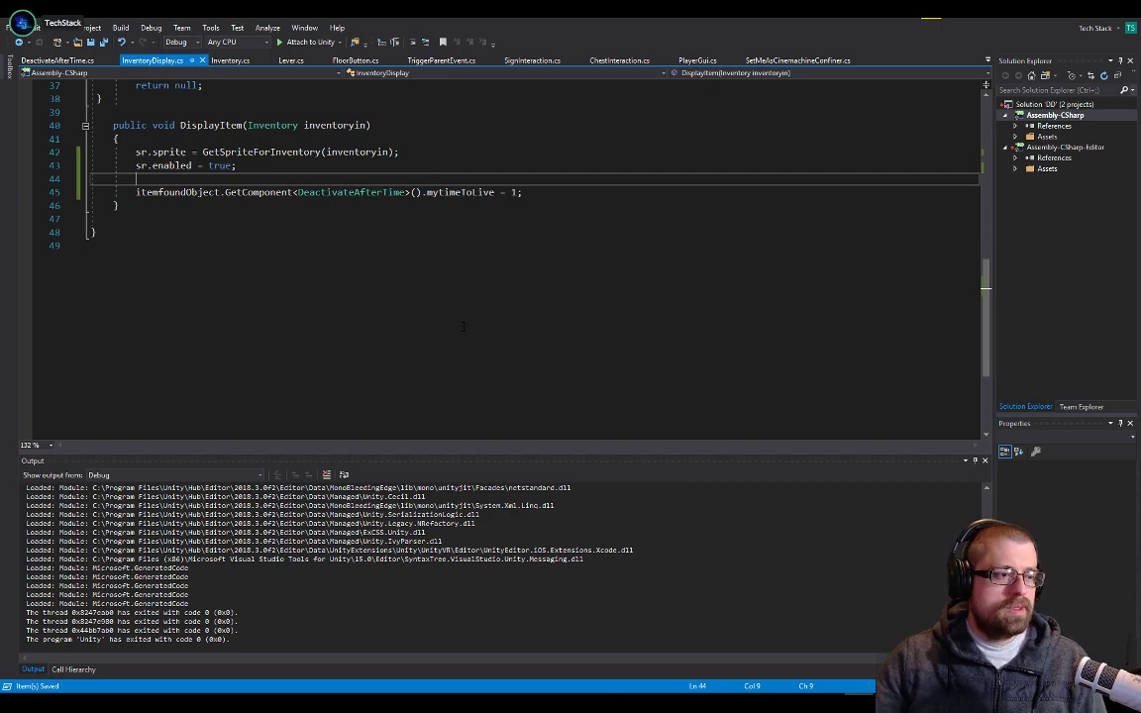
Switch to Unity, stop play mode, open the Overworld scene and move Chest-Red Variant down to the path's lower edge
key("alt+Tab")
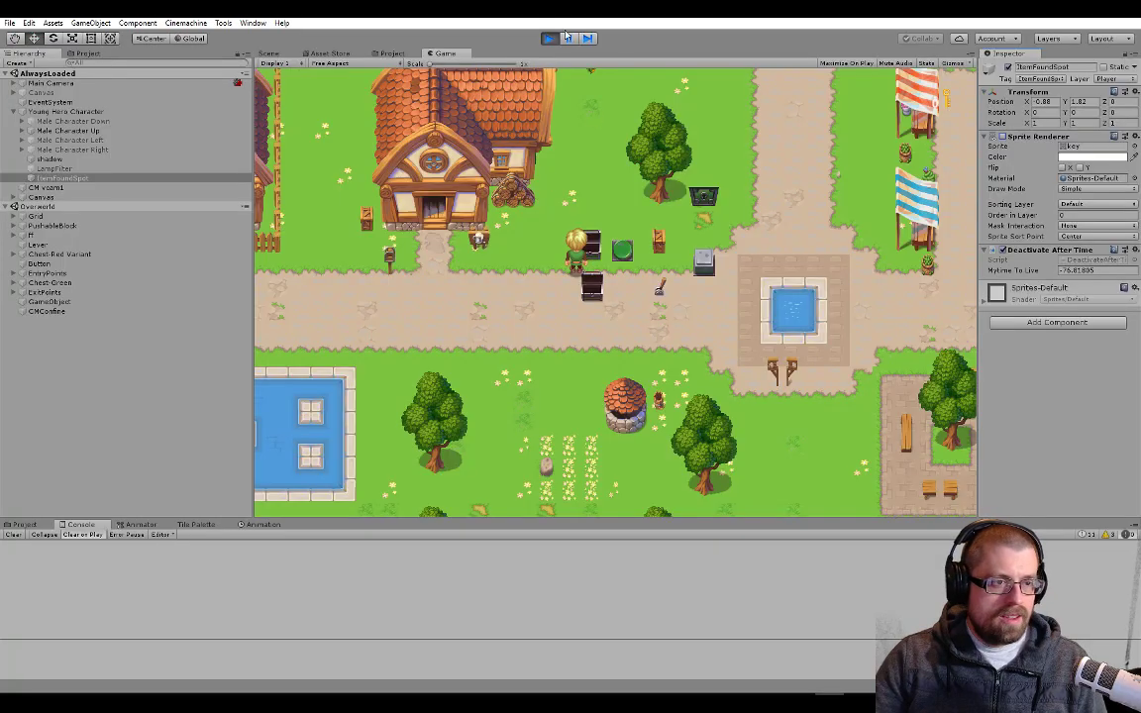
left_click(549, 39)
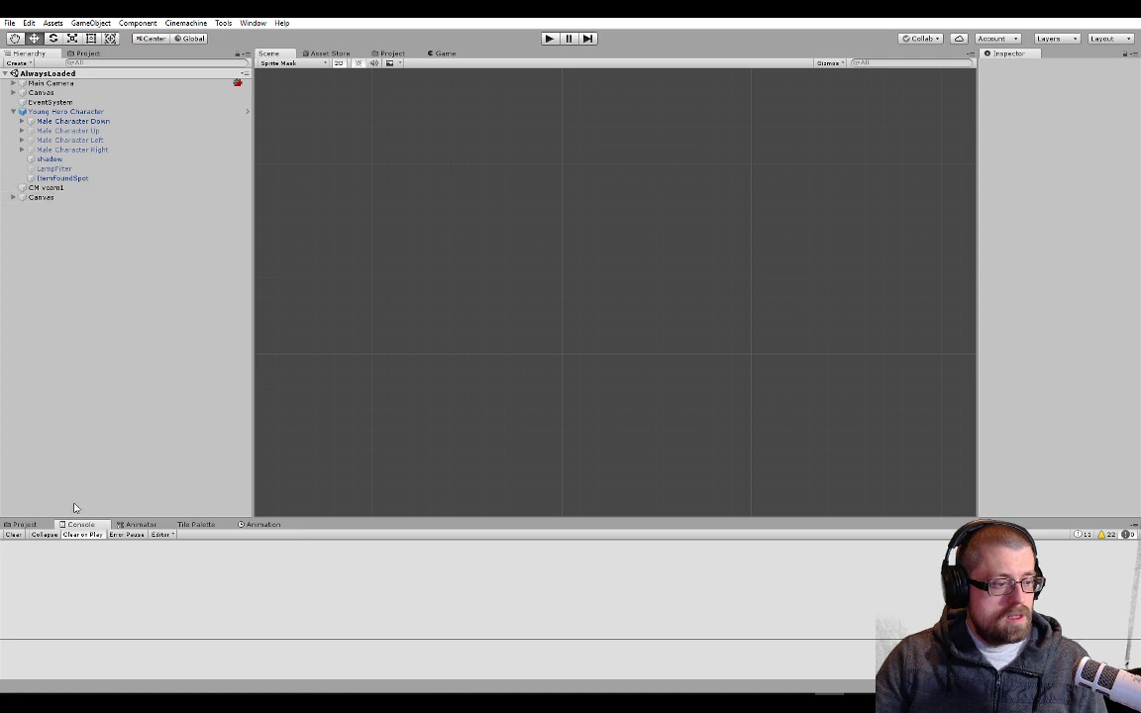
left_click(28, 525)
left_click(516, 579)
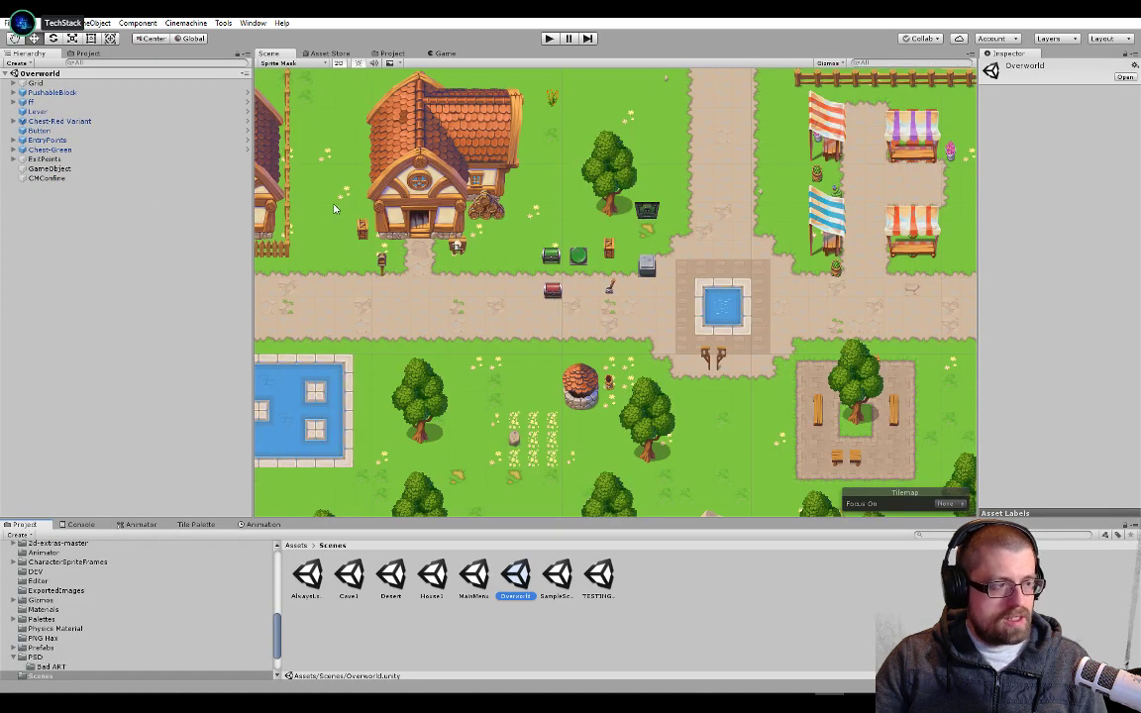
left_click(79, 122)
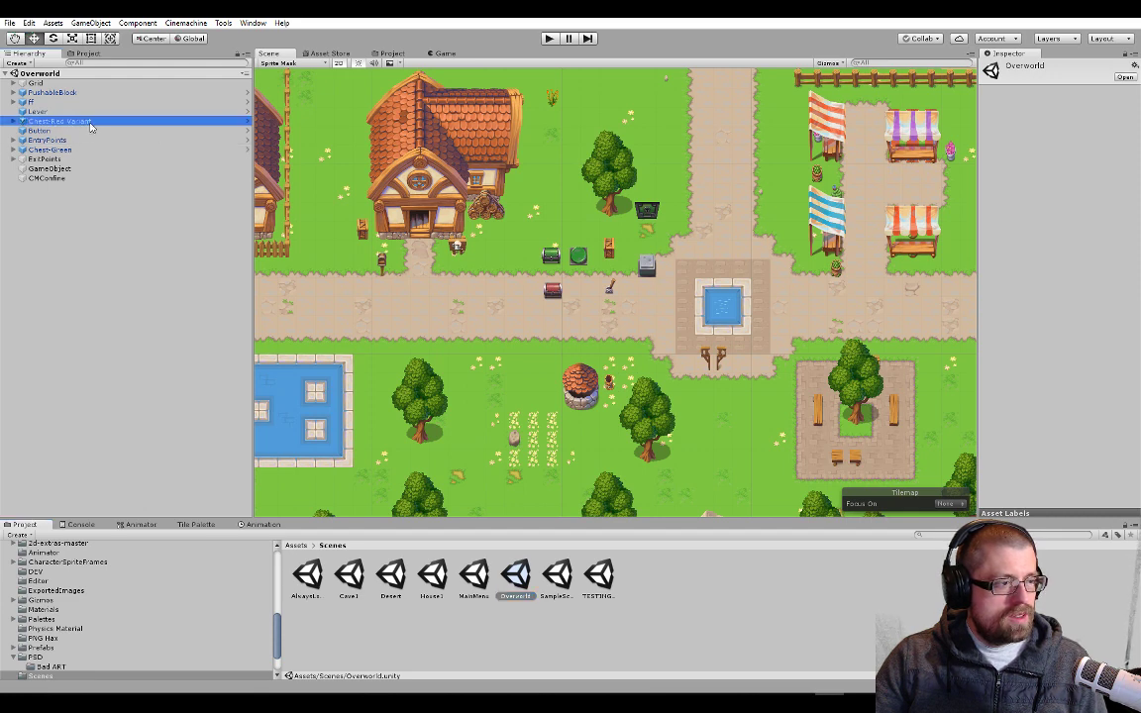
left_click_drag(552, 244, 551, 294)
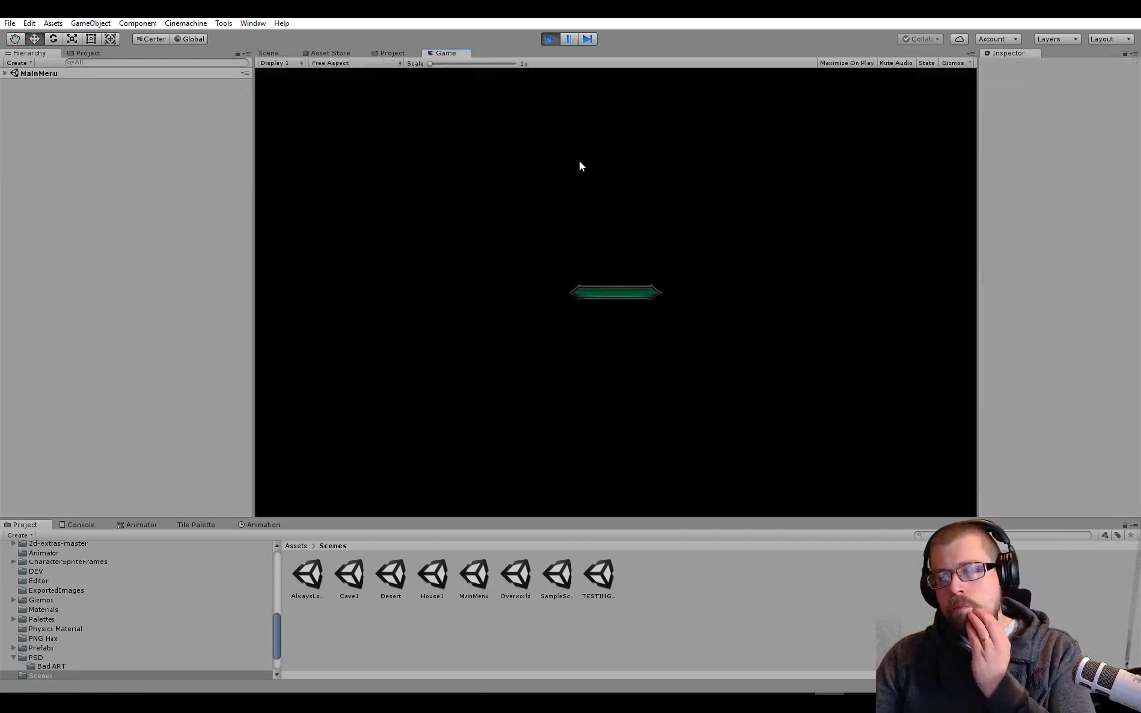
Run the game from the main menu, open the green chest to test the item display, stop play mode and return to Visual Studio
left_click(654, 293)
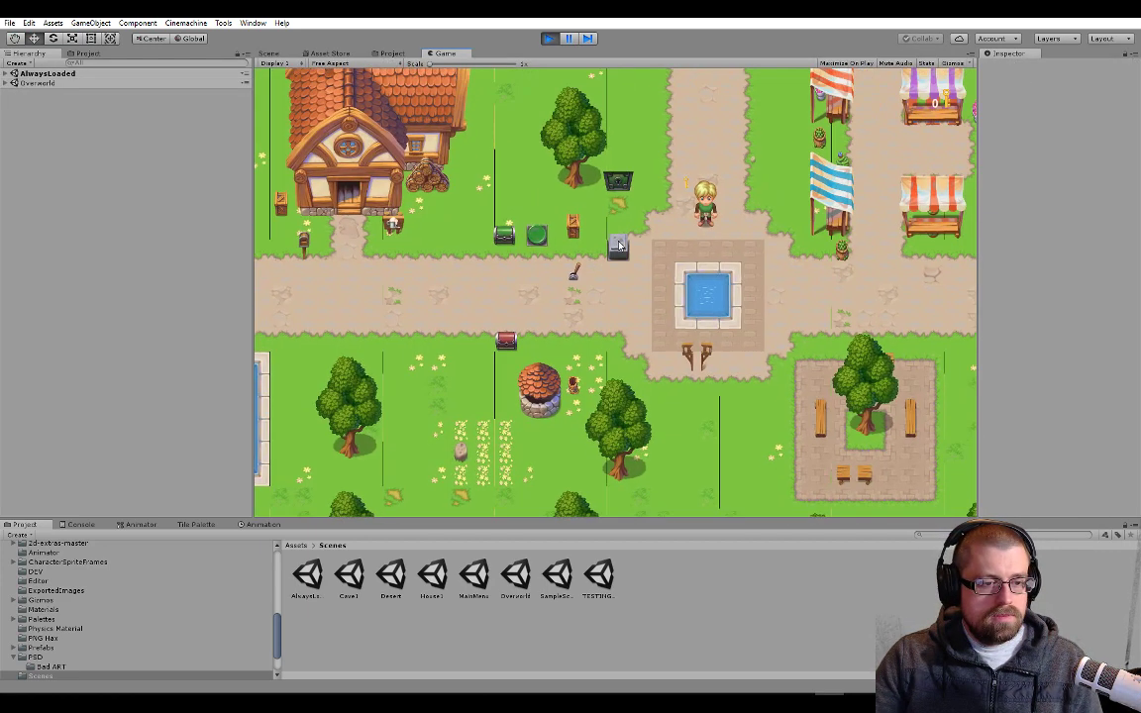
key("s")
key("a")
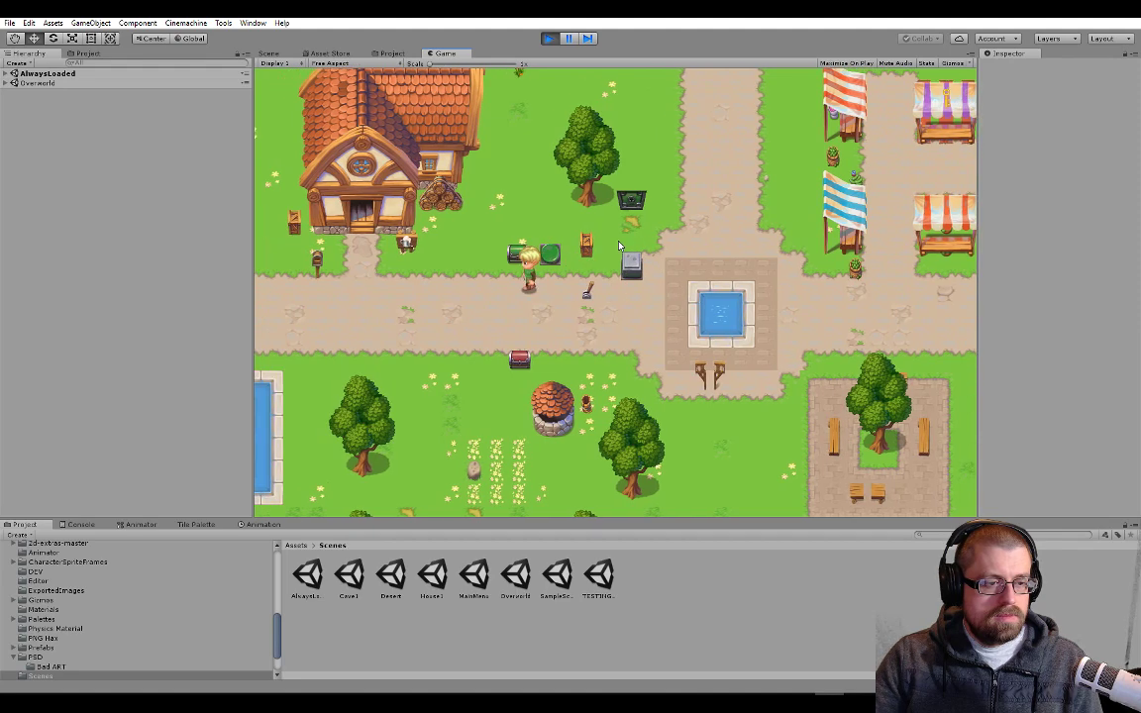
key("e")
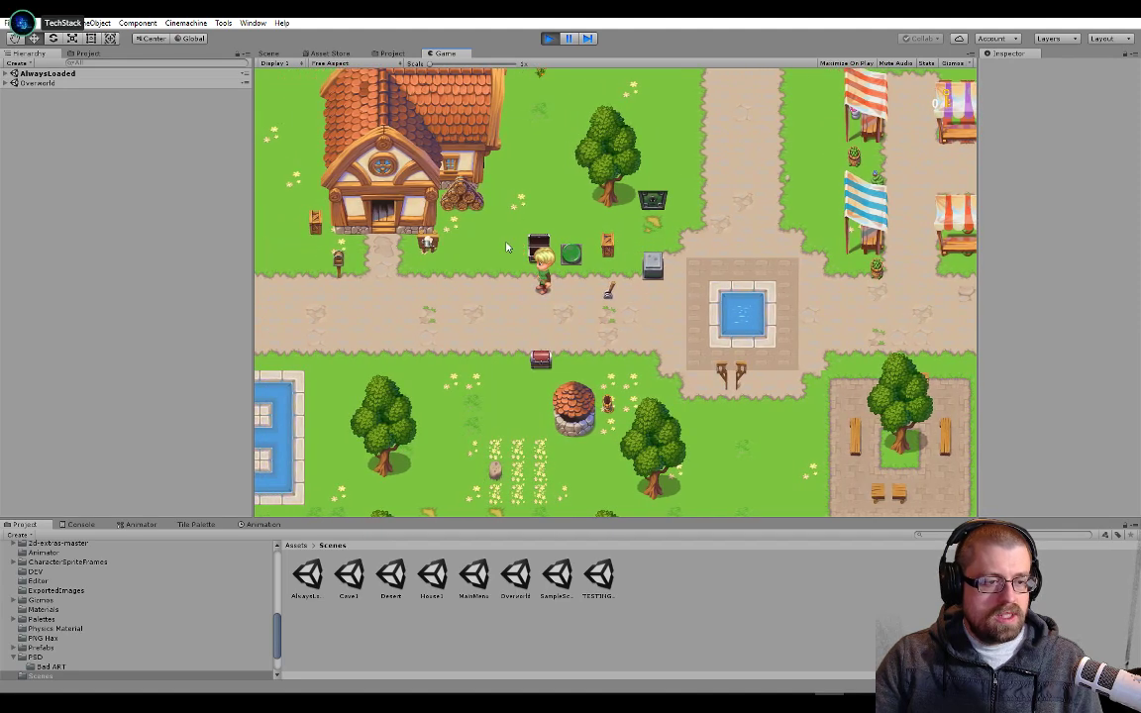
key("a")
left_click(551, 38)
key("alt+Tab")
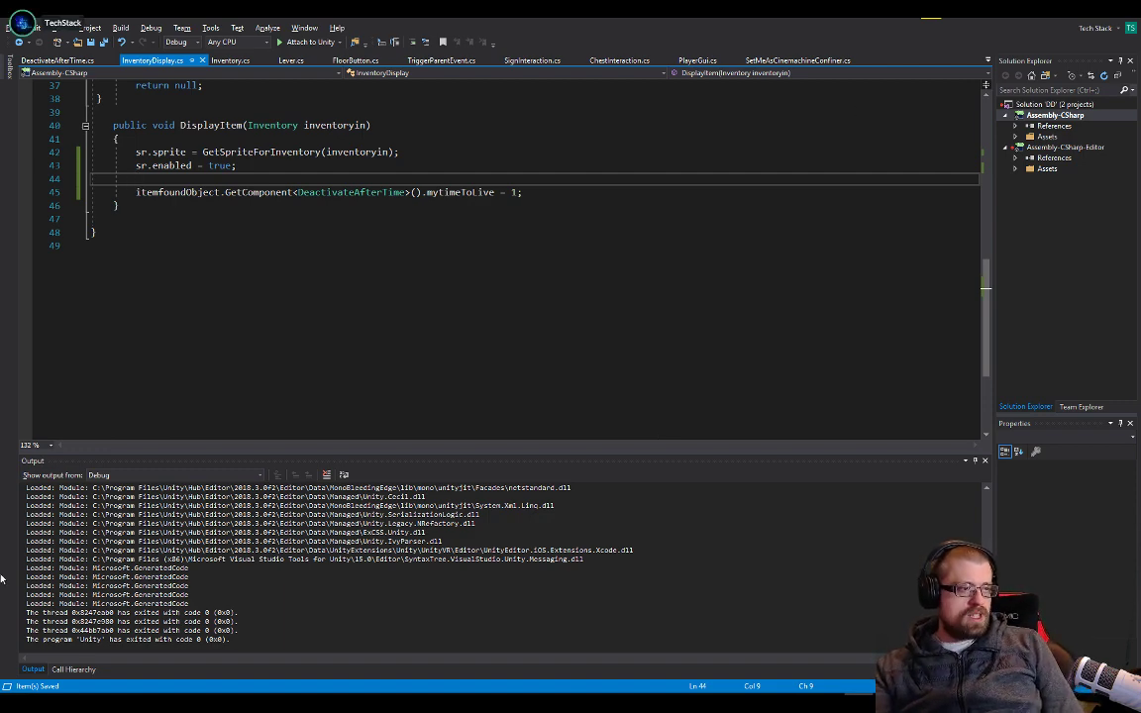
Compare InventoryDisplay.cs with DeactivateAfterTime.cs, examining the timer variable, the Update logic and how the item sprite is displayed
key("Up")
key("Up")
key("Up")
key("Up")
scroll(298, 213, "up", 12)
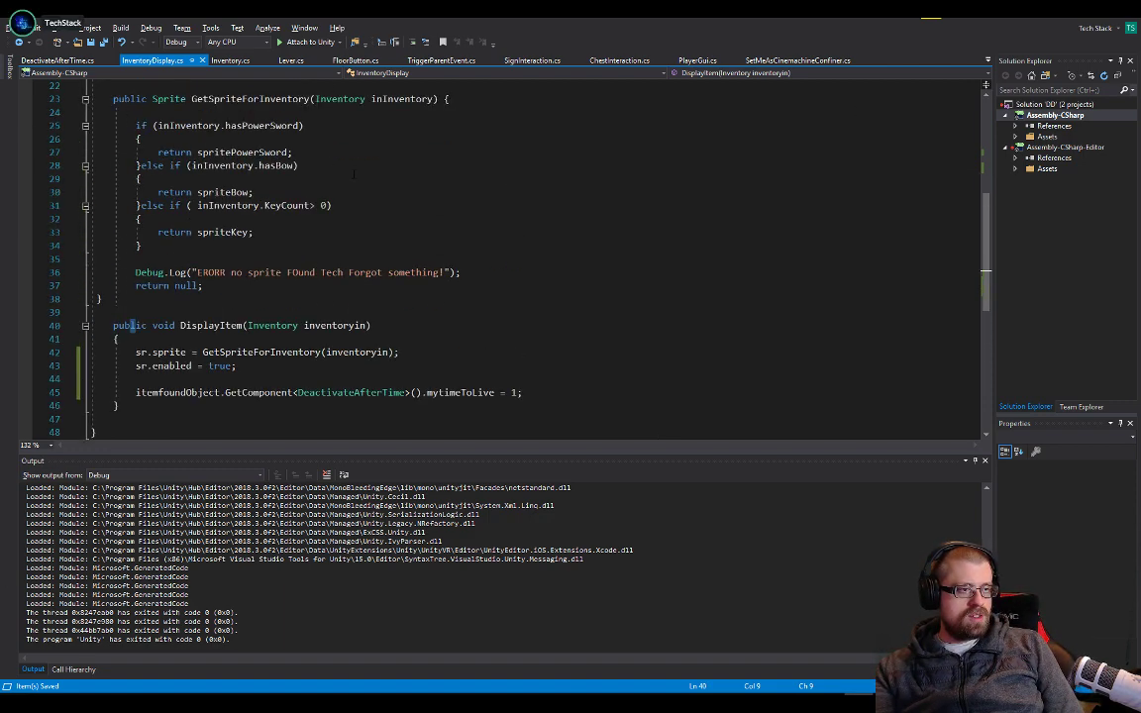
scroll(279, 218, "down", 13)
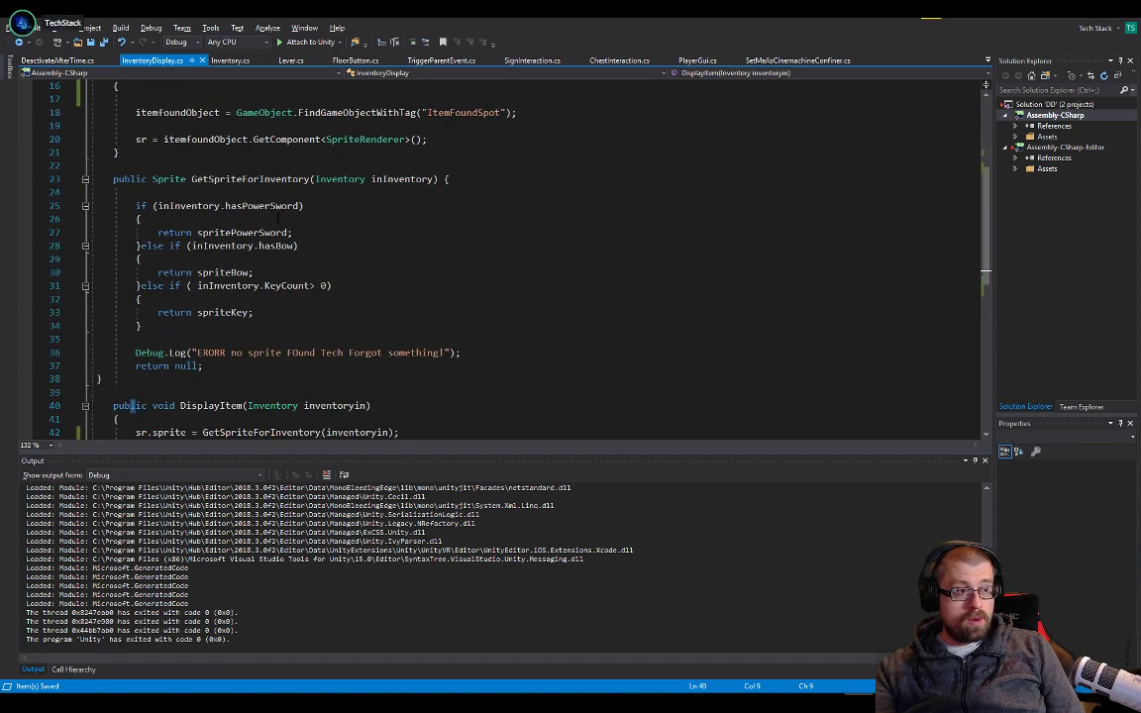
scroll(280, 216, "up", 8)
scroll(280, 222, "up", 5)
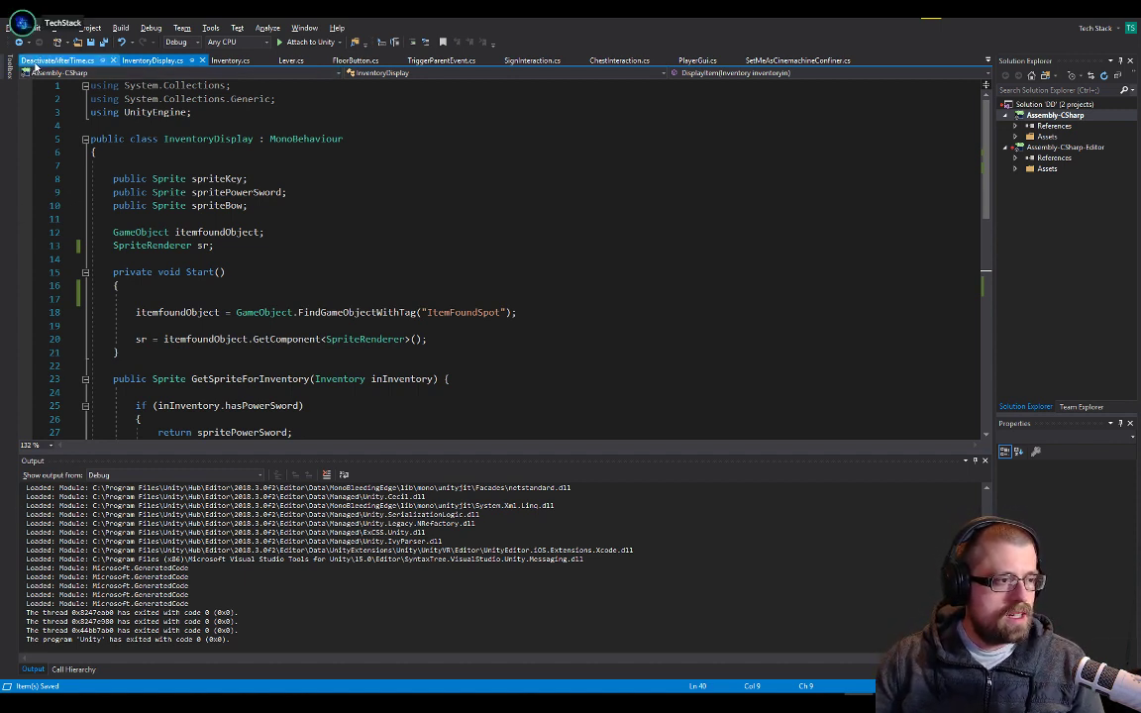
left_click(57, 60)
left_click(131, 60)
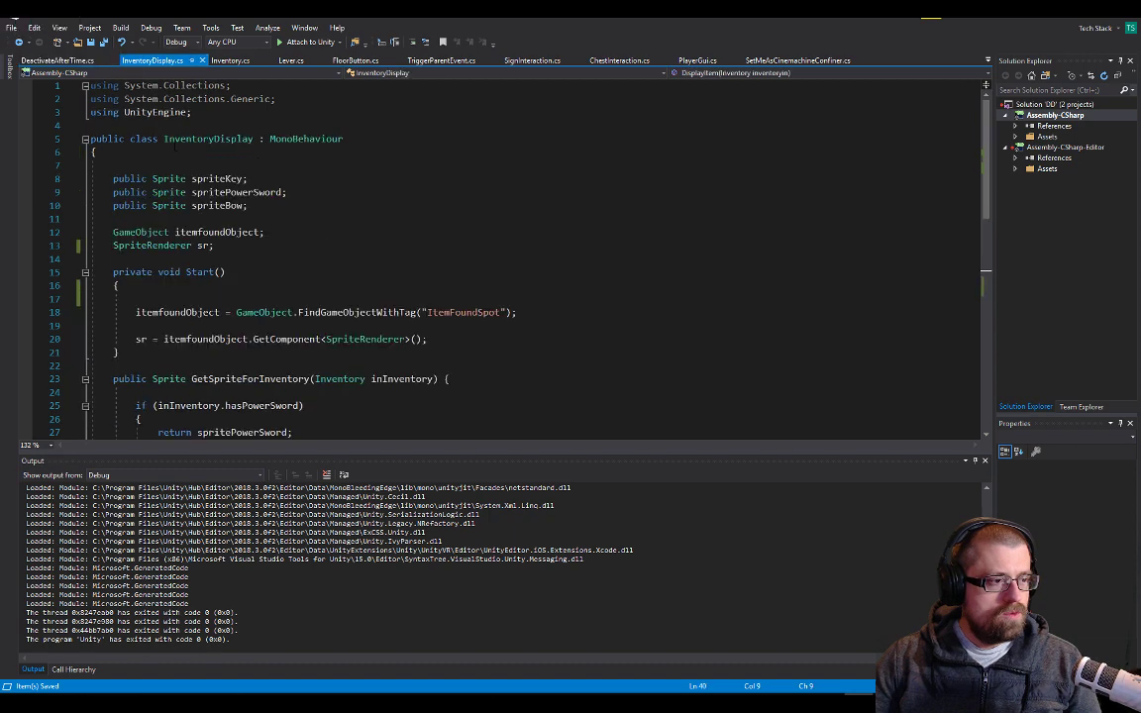
left_click(56, 61)
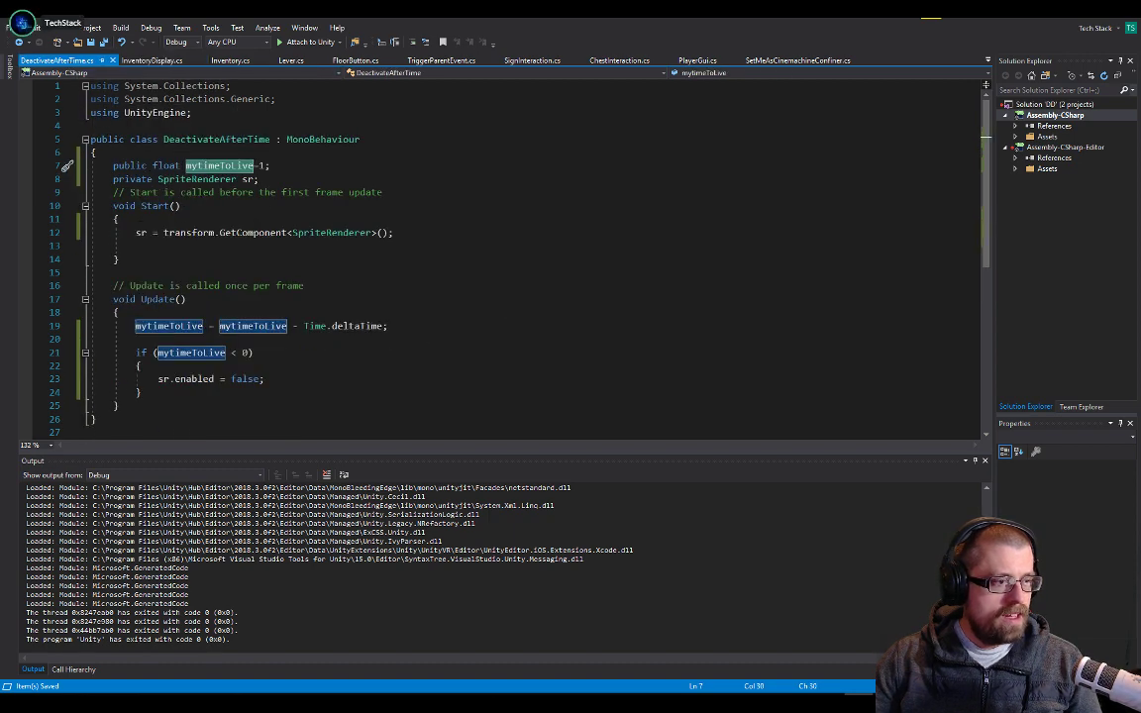
left_click_drag(178, 138, 338, 381)
left_click(339, 382)
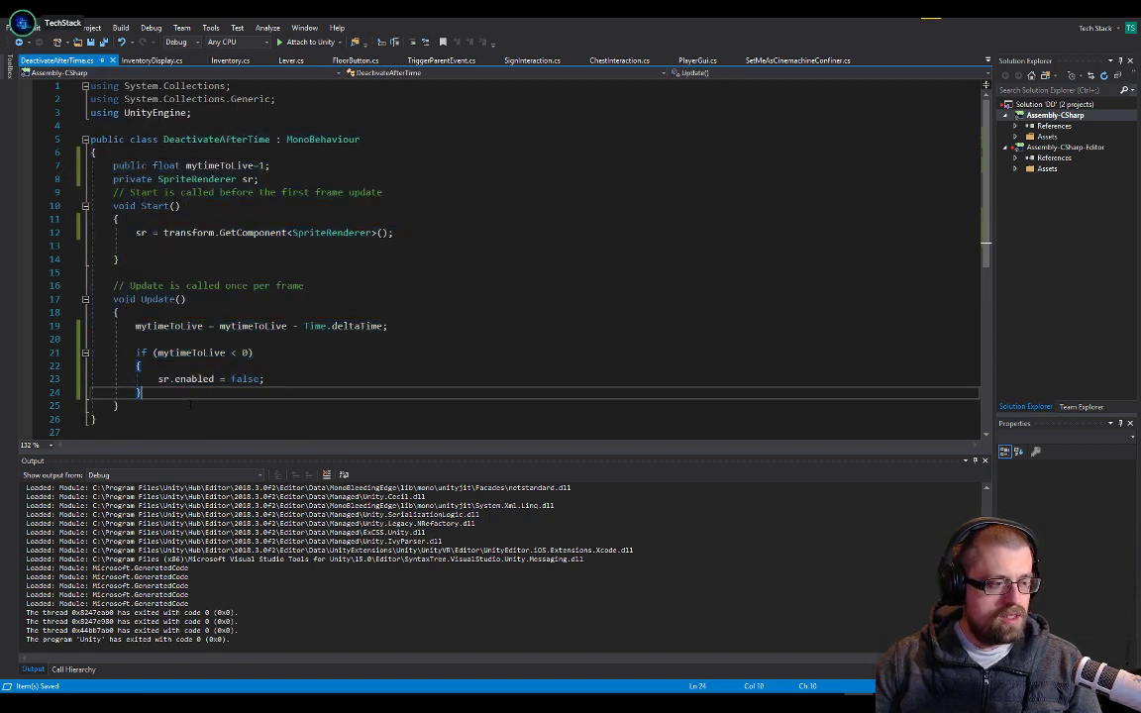
left_click(132, 61)
left_click_drag(226, 192, 299, 436)
Move the declaration public float mytimeToLive = 1; from DeactivateAfterTime.cs to InventoryDisplay.cs, below the SpriteRenderer sr field
left_click(56, 60)
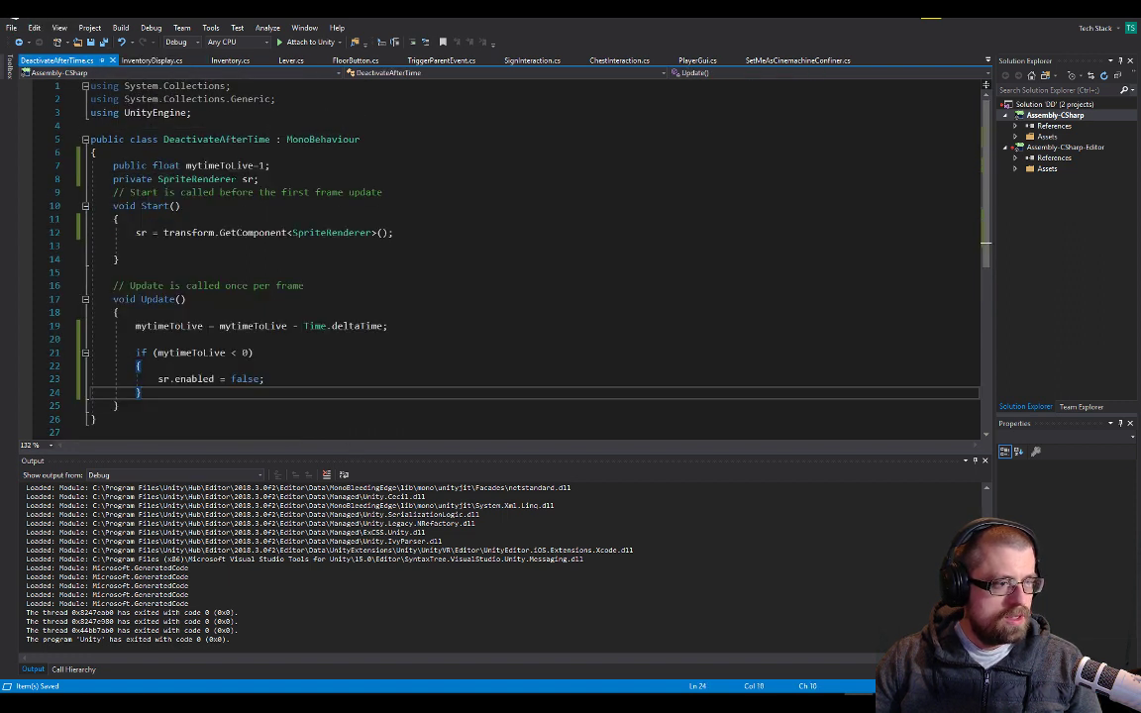
triple_click(269, 168)
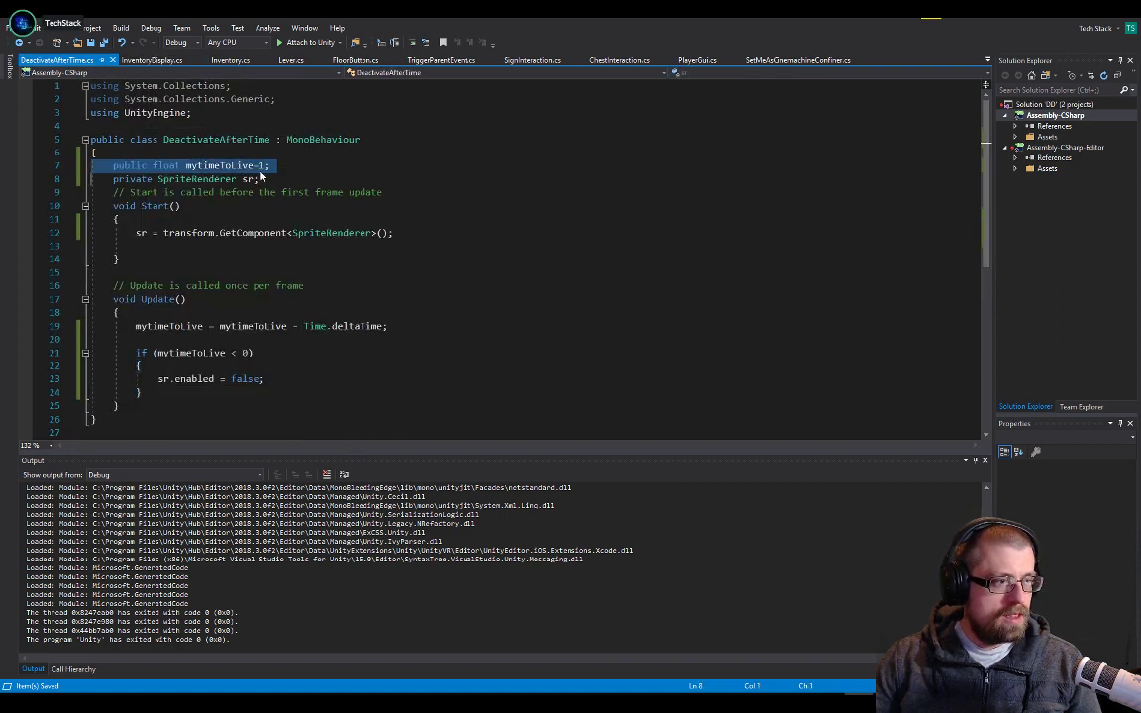
key("ctrl+x")
left_click(157, 64)
left_click(268, 207)
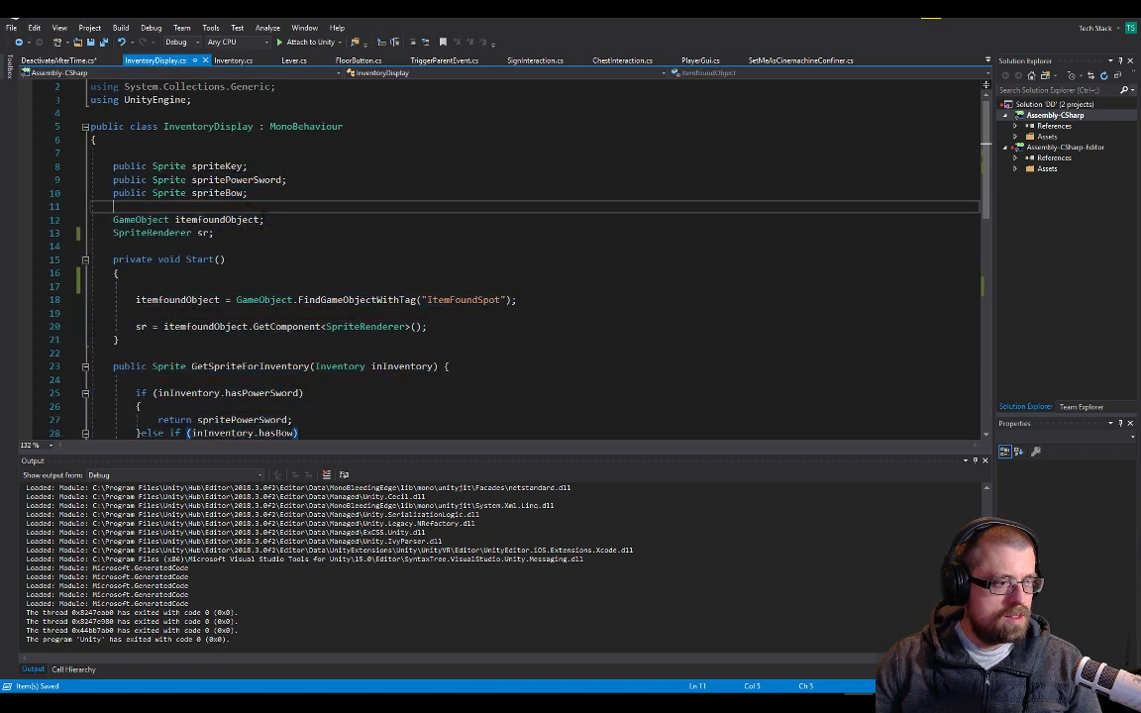
key("Down")
key("Down")
key("Down")
key("ctrl+v")
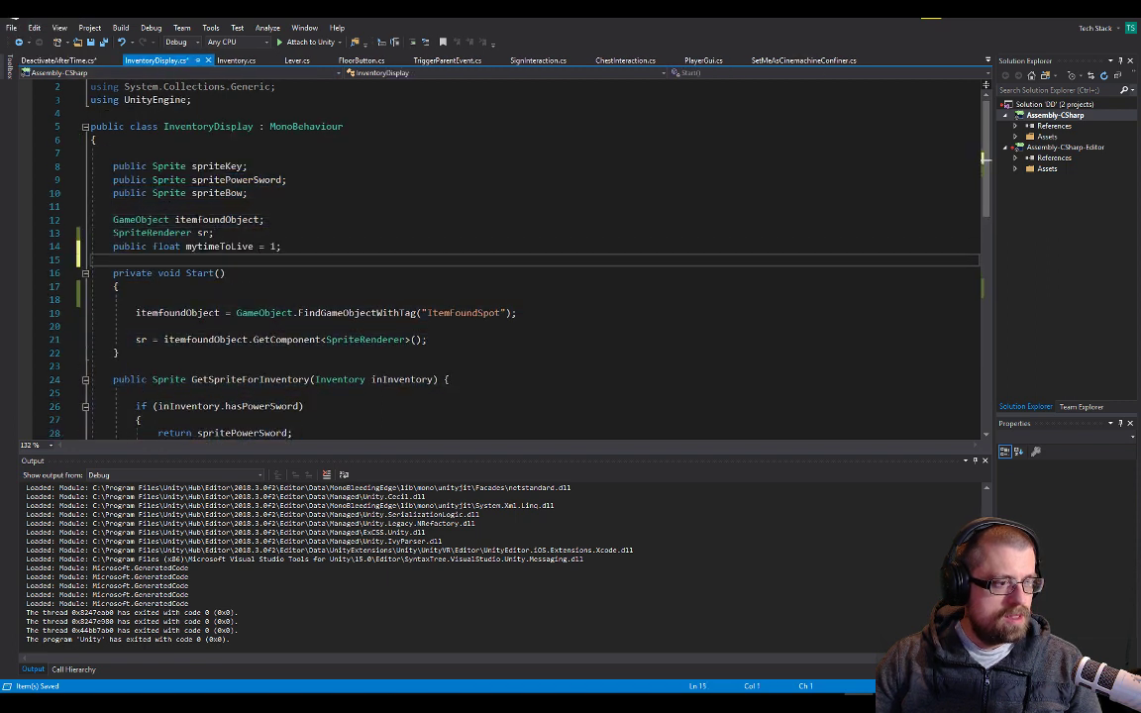
Cut the mytimeToLive countdown and the if block that disables sr out of DeactivateAfterTime's Update method
left_click(87, 61)
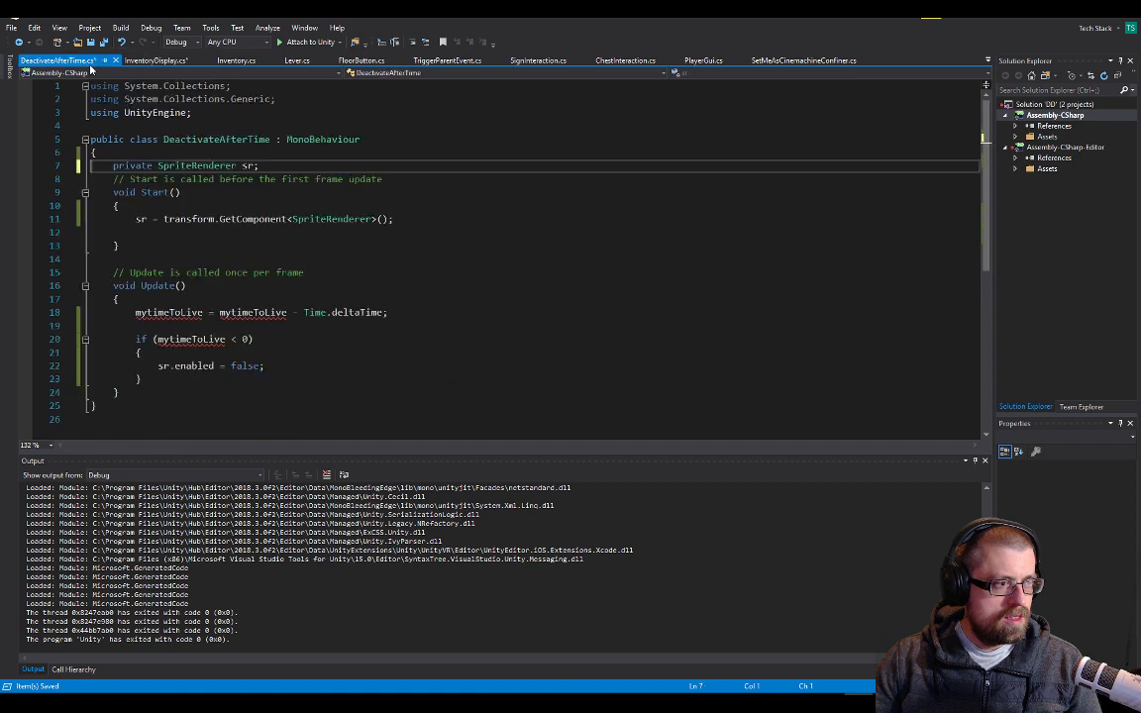
left_click_drag(389, 313, 120, 299)
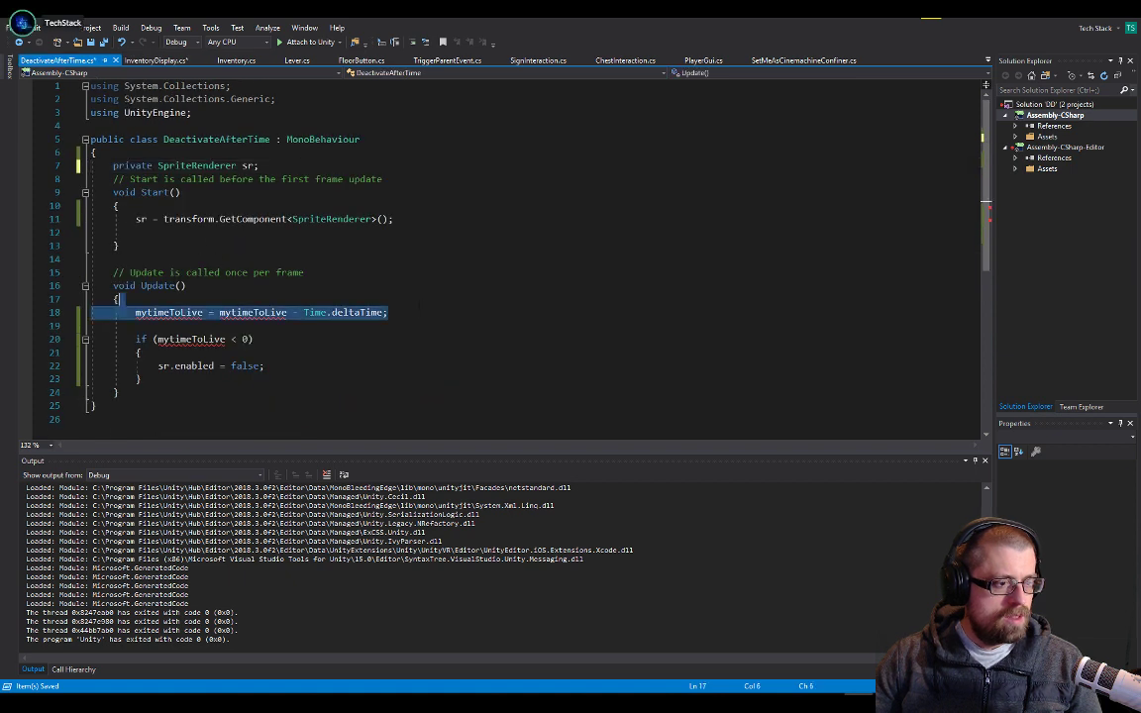
left_click(329, 341)
left_click_drag(150, 380, 130, 312)
key("ctrl+x")
Add a private void Update() method after Start in InventoryDisplay.cs, paste the cut countdown code into it and save
left_click(156, 60)
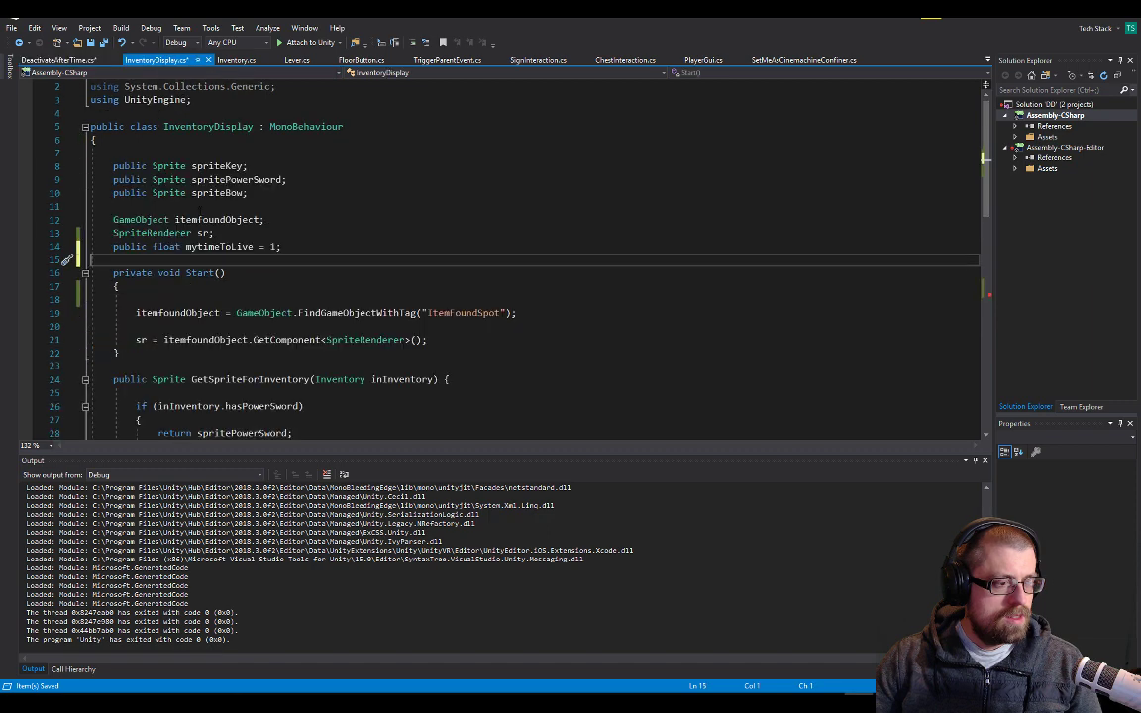
scroll(67, 100, "up", 2)
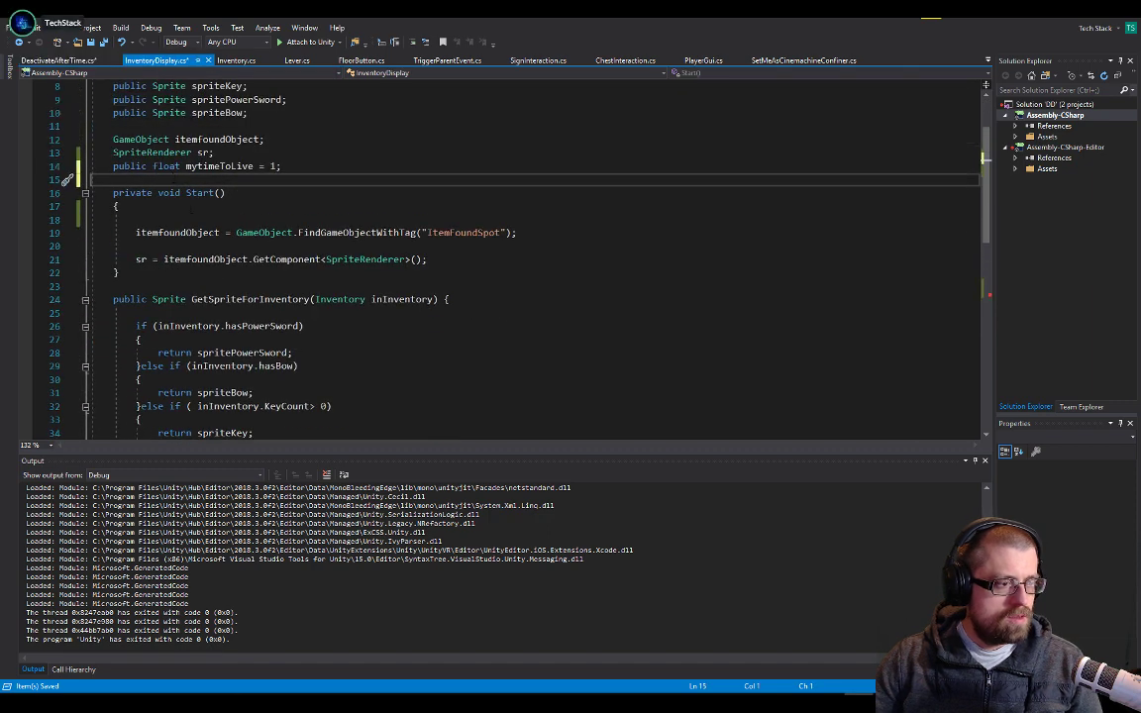
scroll(68, 152, "down", 4)
scroll(184, 201, "down", 5)
scroll(184, 201, "up", 7)
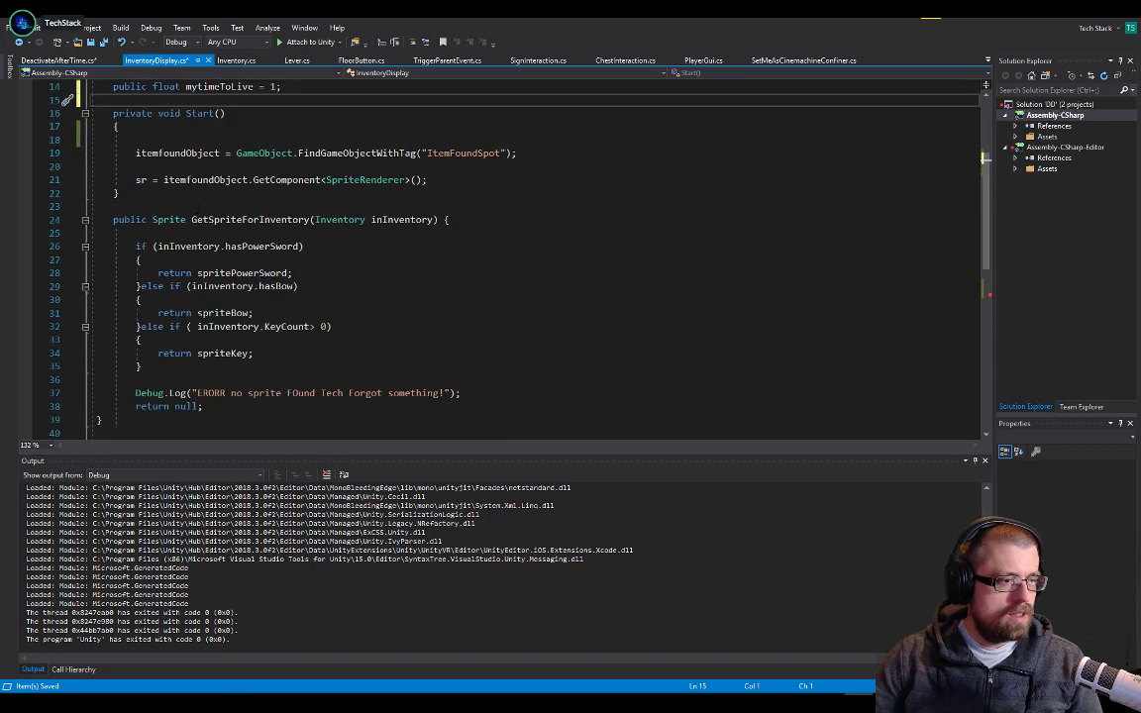
left_click(184, 197)
key("Return")
key("Return")
type("pr")
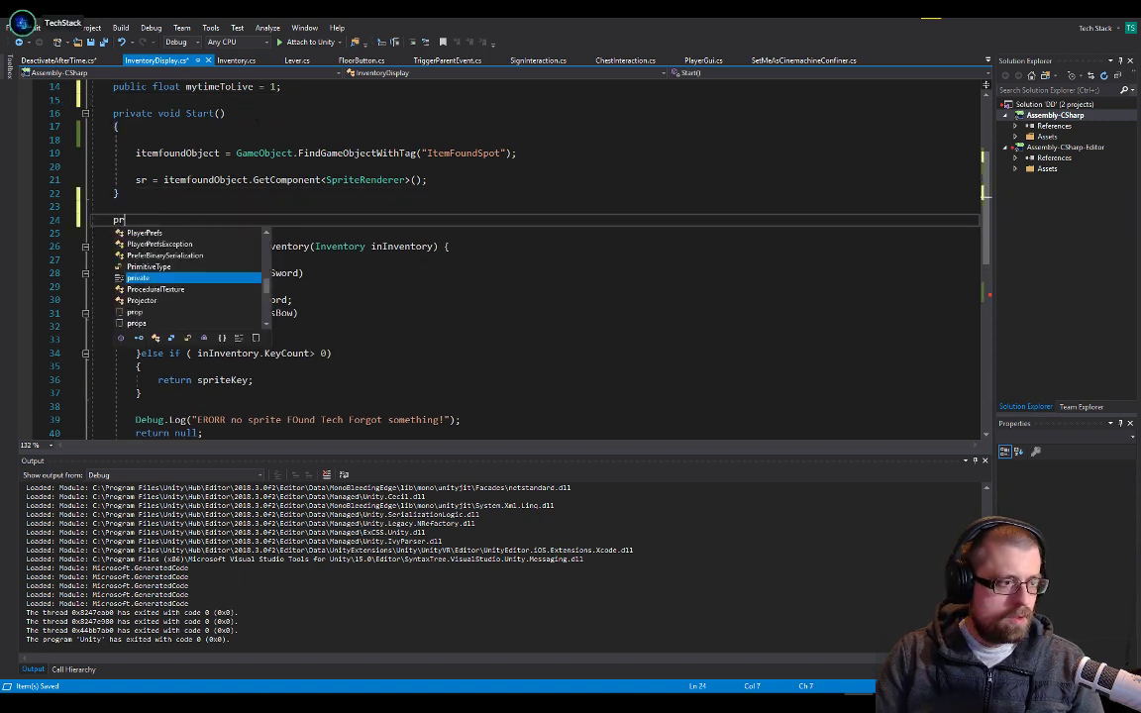
type("ivate void ")
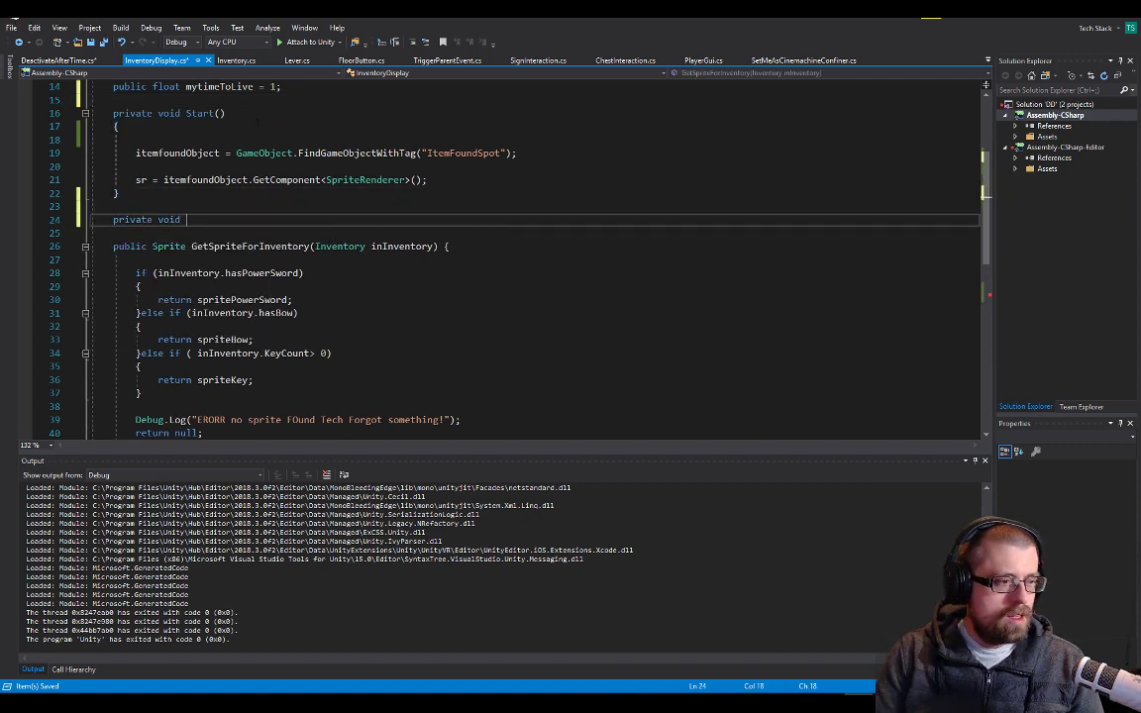
type("update")
key("Tab")
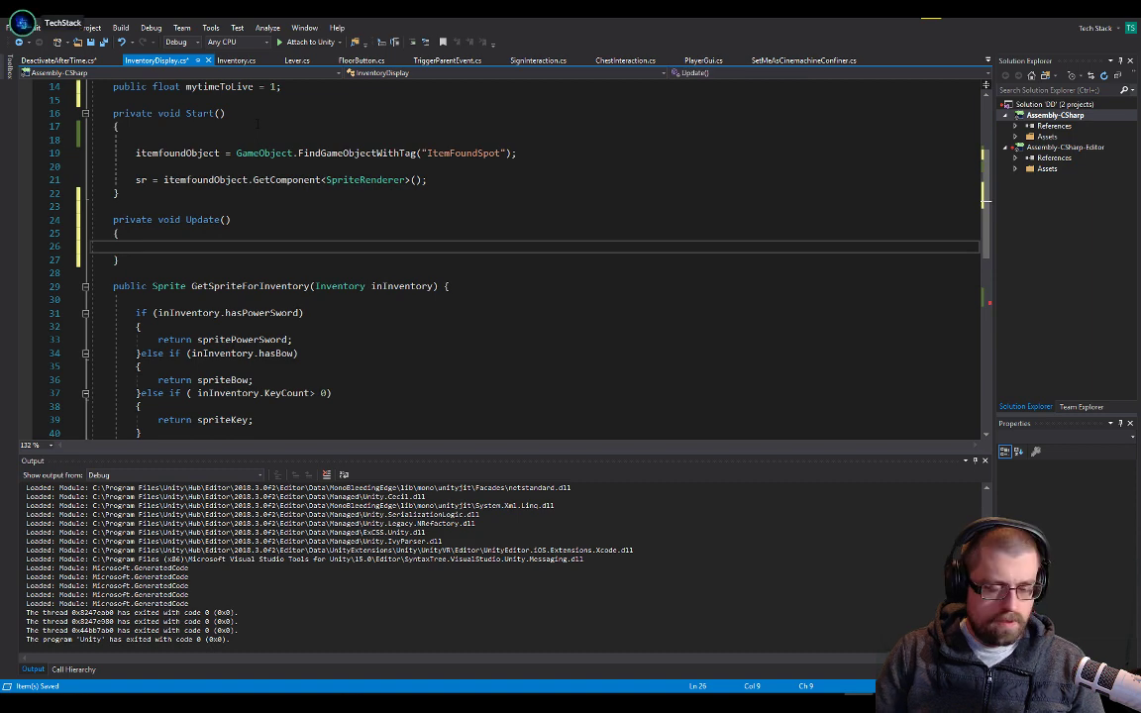
key("ctrl+v")
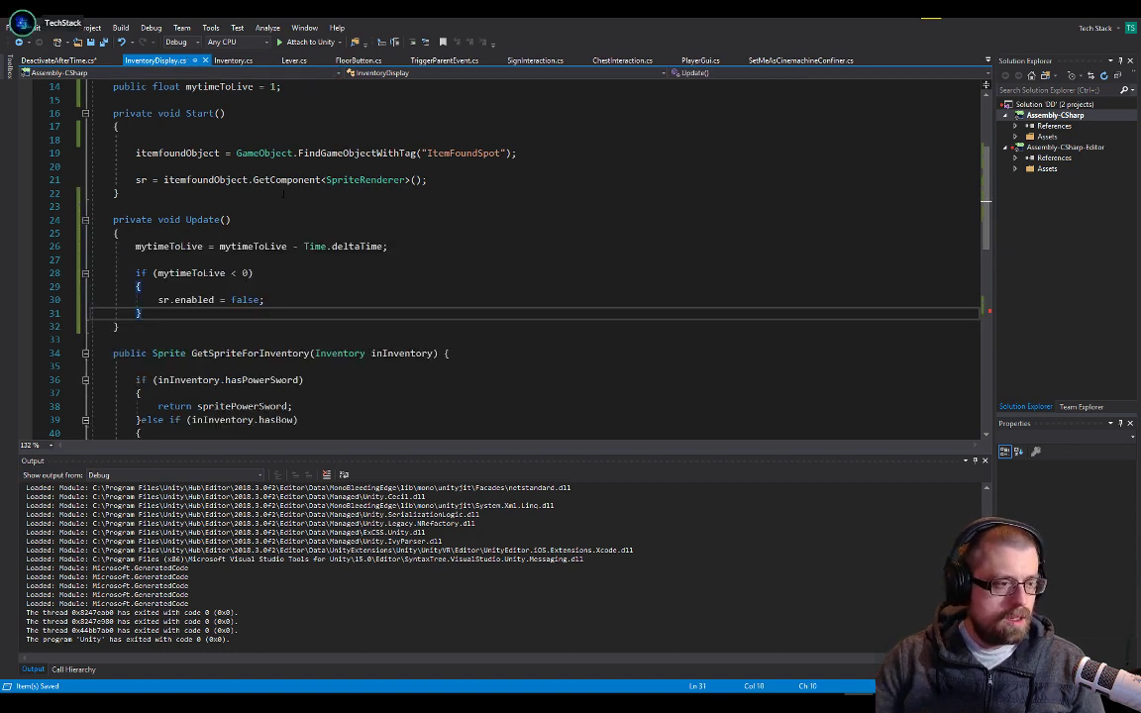
In DisplayItem, replace the itemfoundObject.GetComponent<DeactivateAfterTime>().mytimeToLive reference with plain mytimeToLive, keeping = 1;, and save the script
double_click(247, 247)
scroll(426, 313, "down", 9)
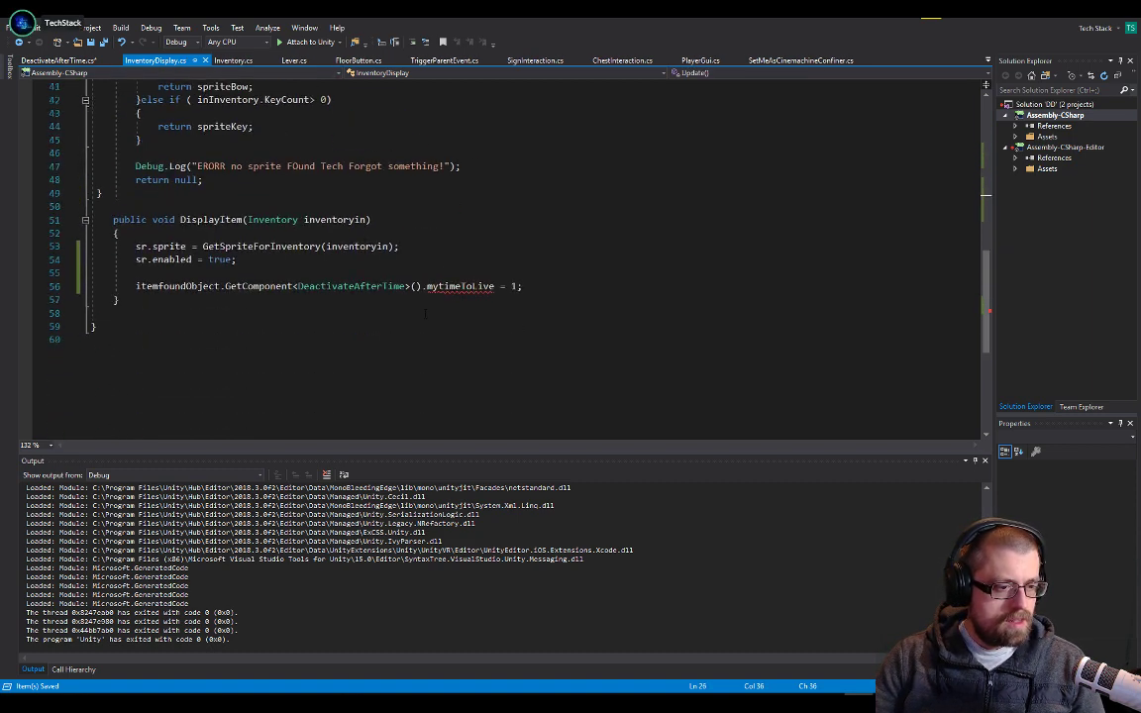
left_click_drag(494, 286, 136, 285)
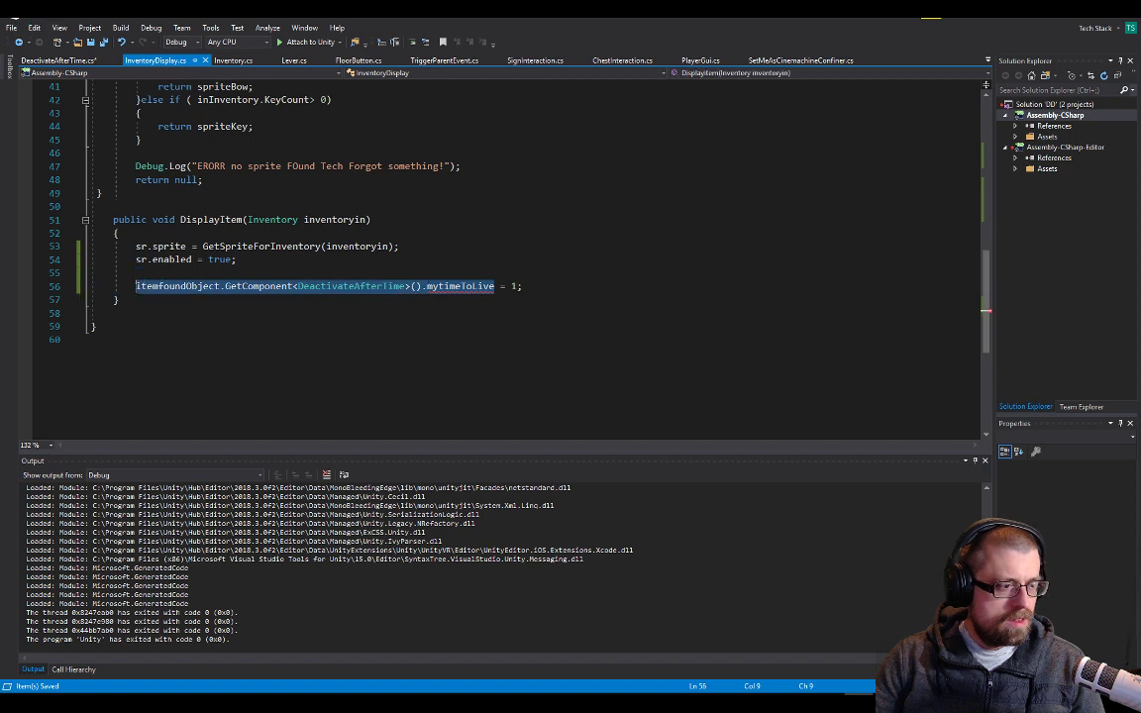
key("ctrl+v")
key("ctrl+s")
left_click_drag(247, 246, 264, 246)
scroll(265, 247, "up", 4)
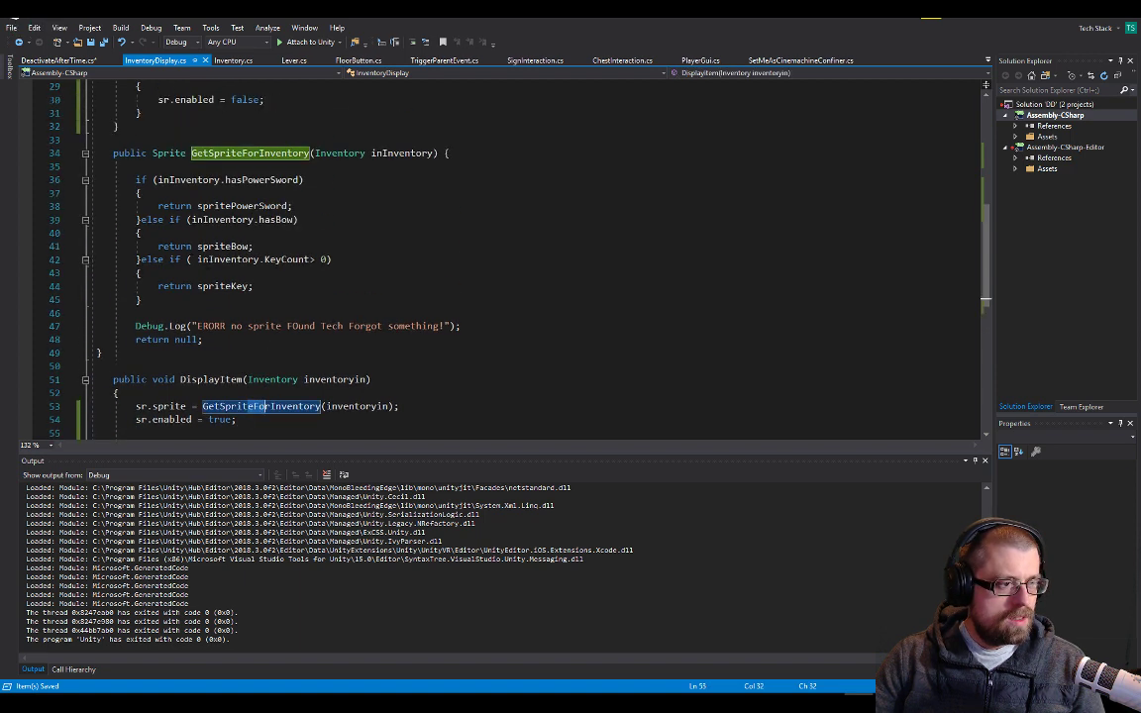
Delete all remaining code inside the DeactivateAfterTime class body and save the file
left_click(57, 60)
left_click_drag(121, 327, 96, 165)
key("BackSpace")
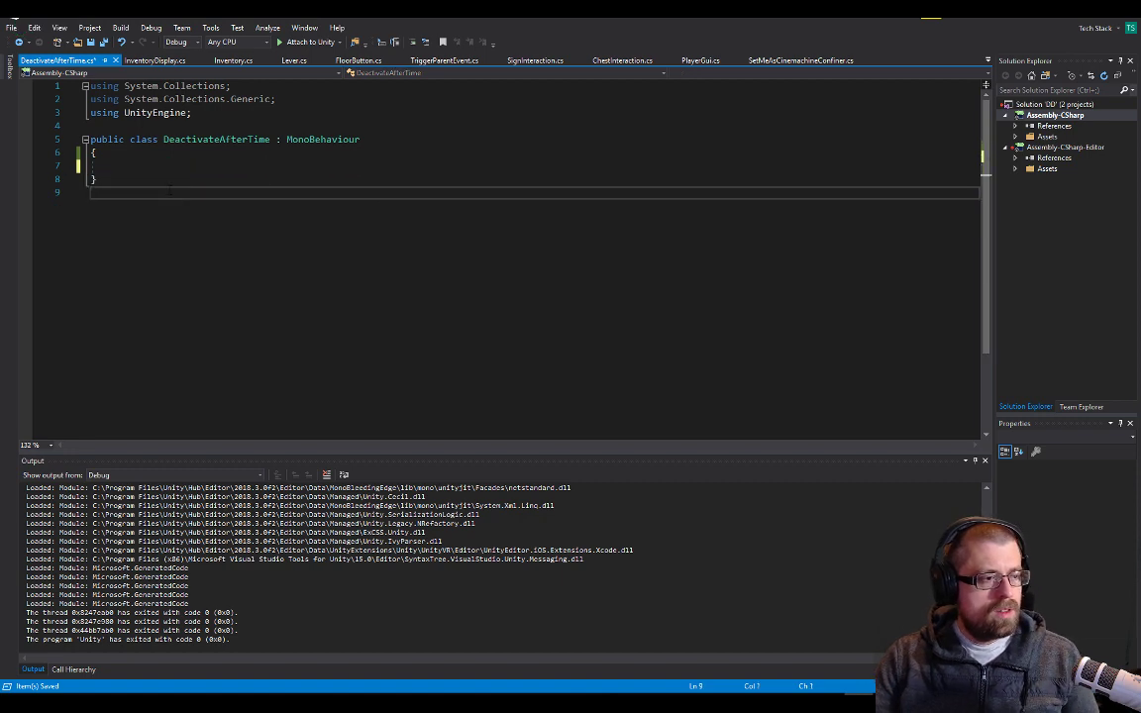
key("ctrl+s")
Review InventoryDisplay.cs, checking the DisplayItem timer reset, the Update countdown and where sr is declared and assigned
left_click(133, 61)
left_click(226, 206)
scroll(226, 206, "down", 3)
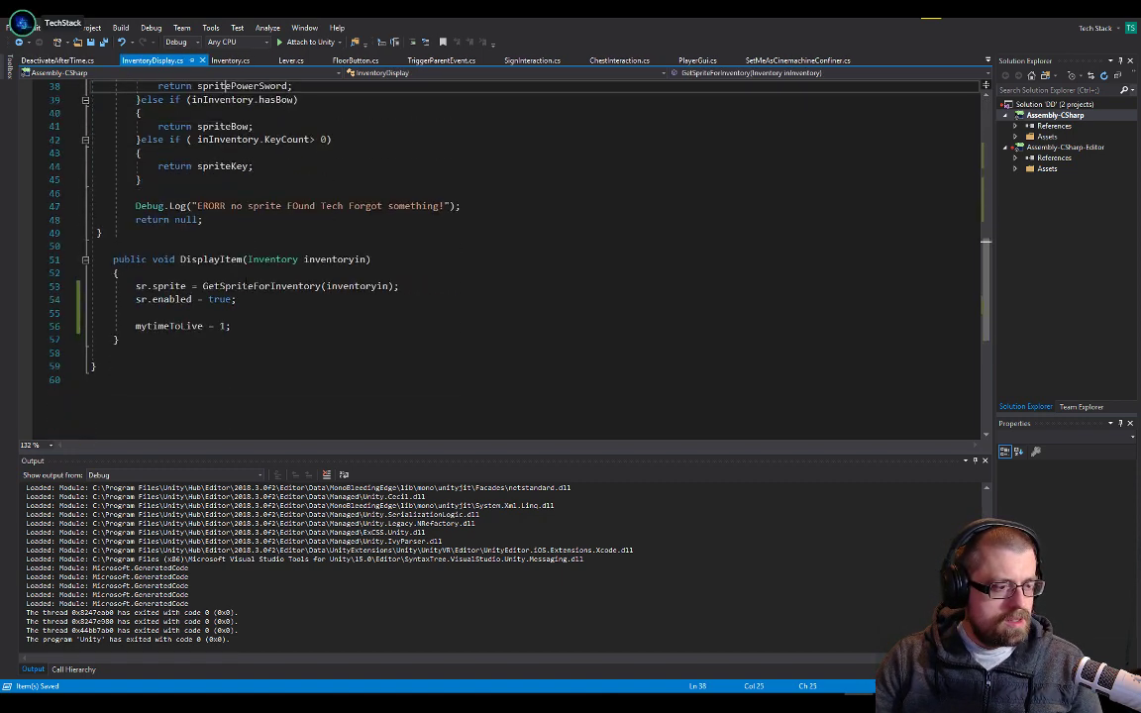
scroll(247, 286, "up", 3)
scroll(247, 286, "down", 2)
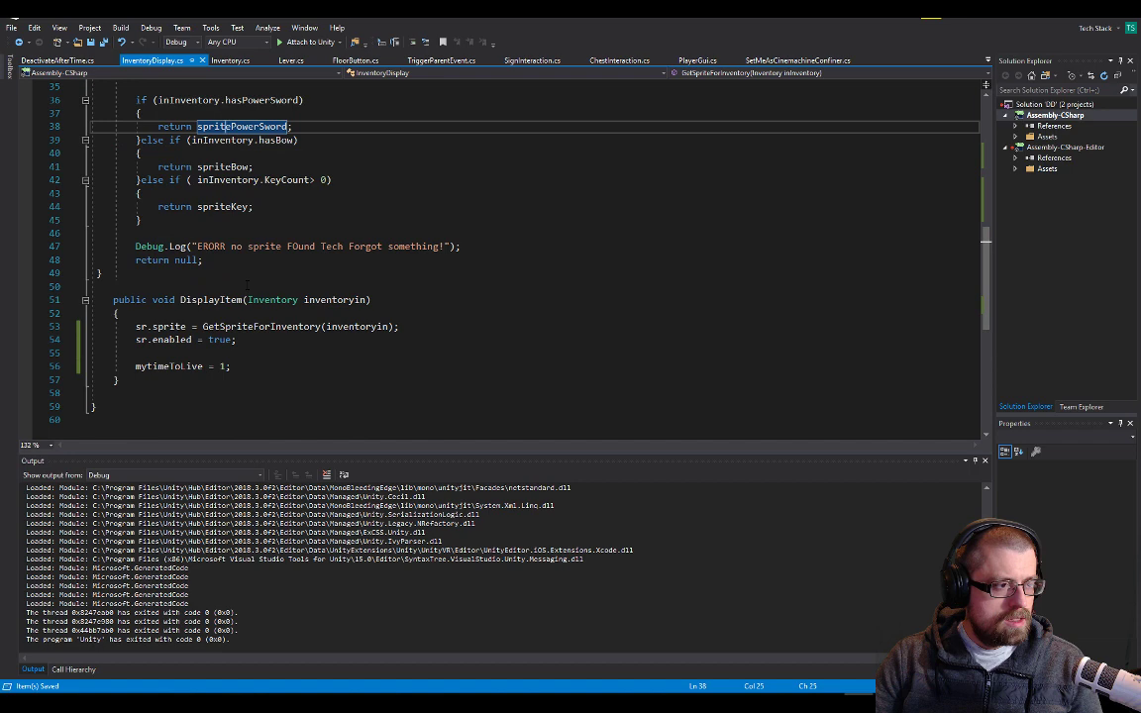
scroll(246, 287, "up", 5)
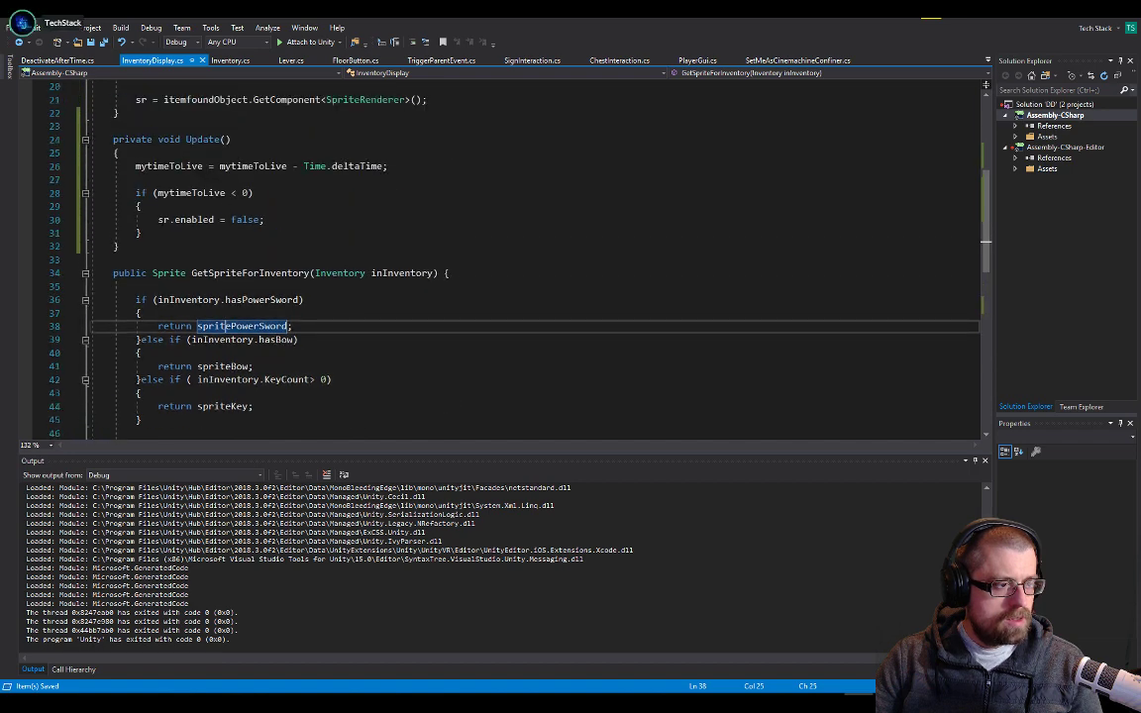
left_click(169, 220)
scroll(179, 222, "up", 6)
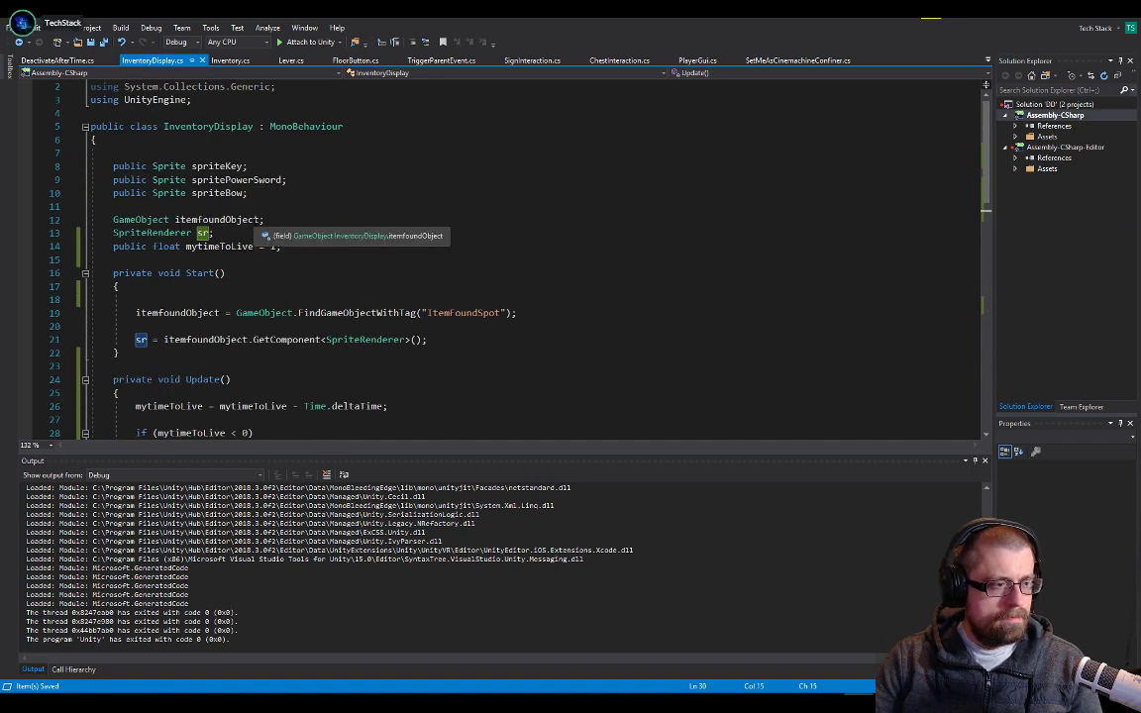
Close DeactivateAfterTime.cs, switch to Unity and delete the DeactivateAfterTime script from the Assets folder
left_click(77, 62)
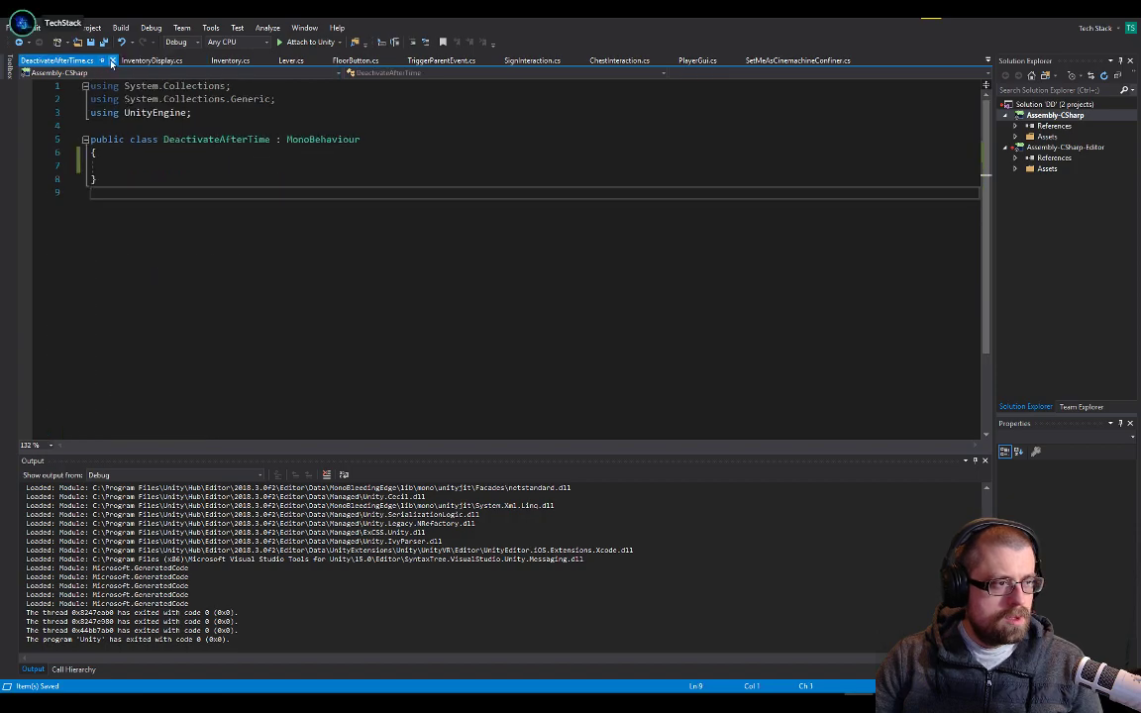
left_click(112, 61)
key("alt+Tab")
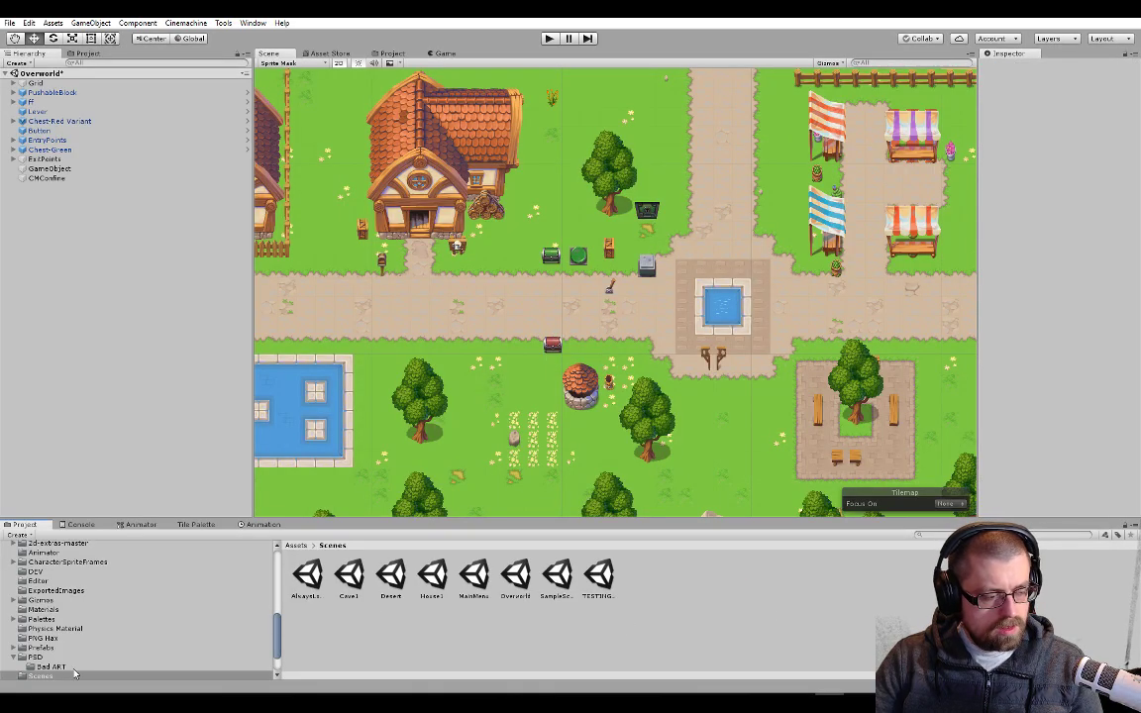
left_click(106, 572)
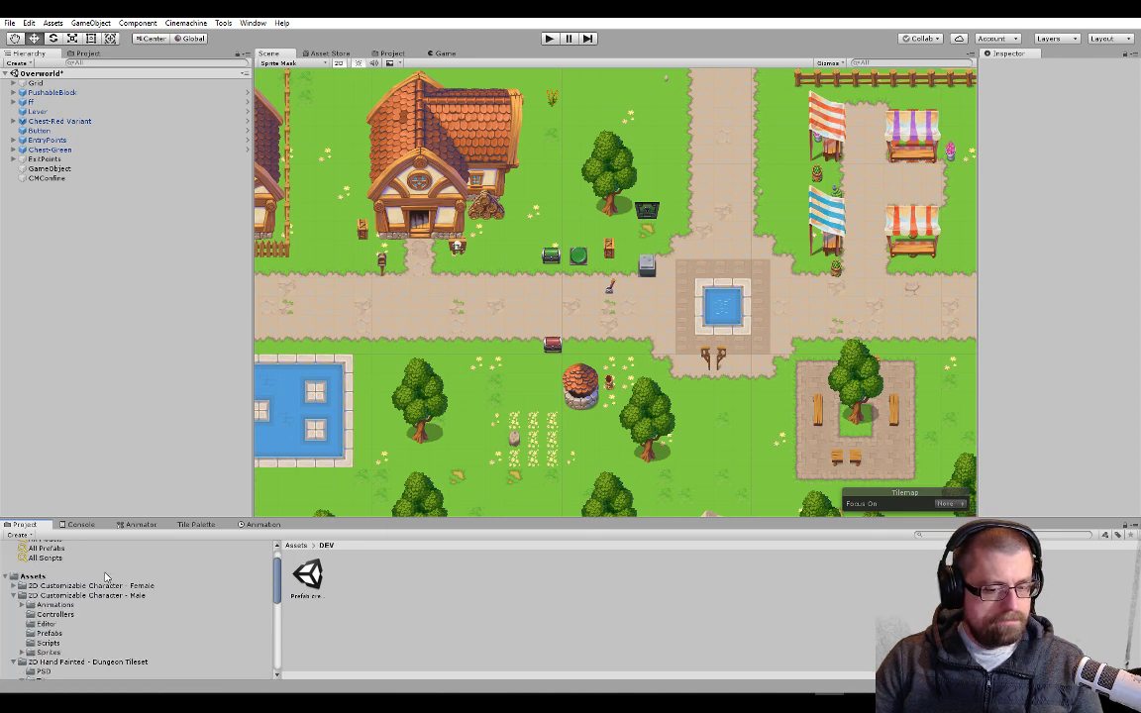
scroll(109, 575, "up", 1)
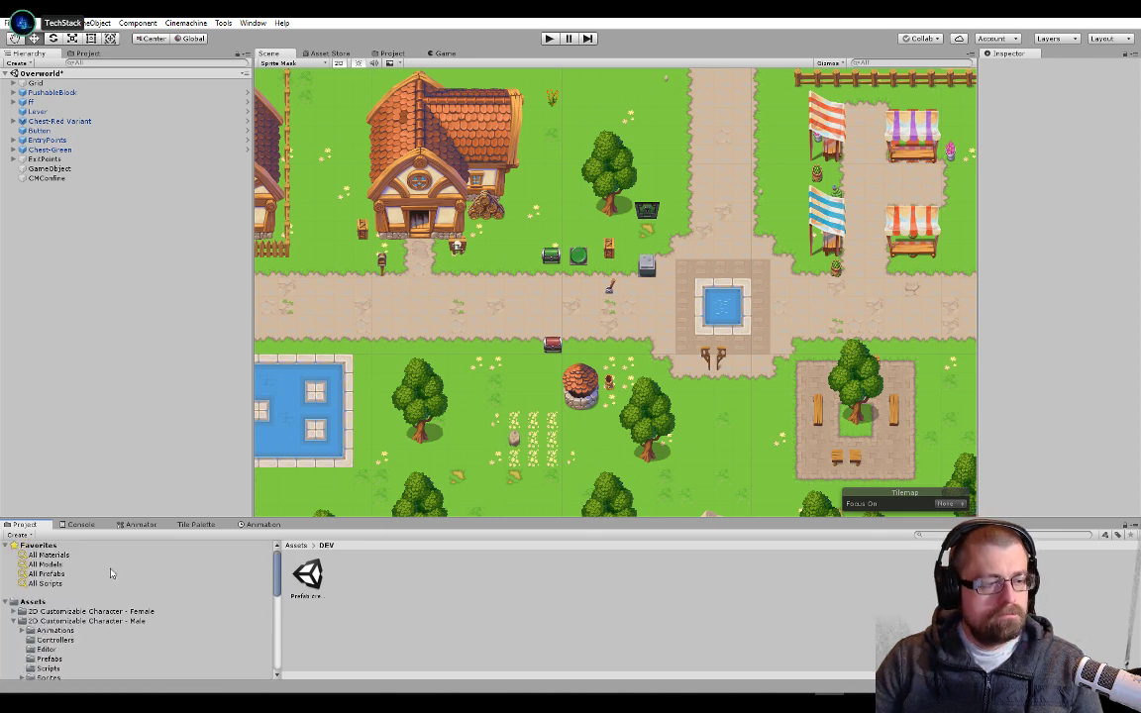
left_click(59, 601)
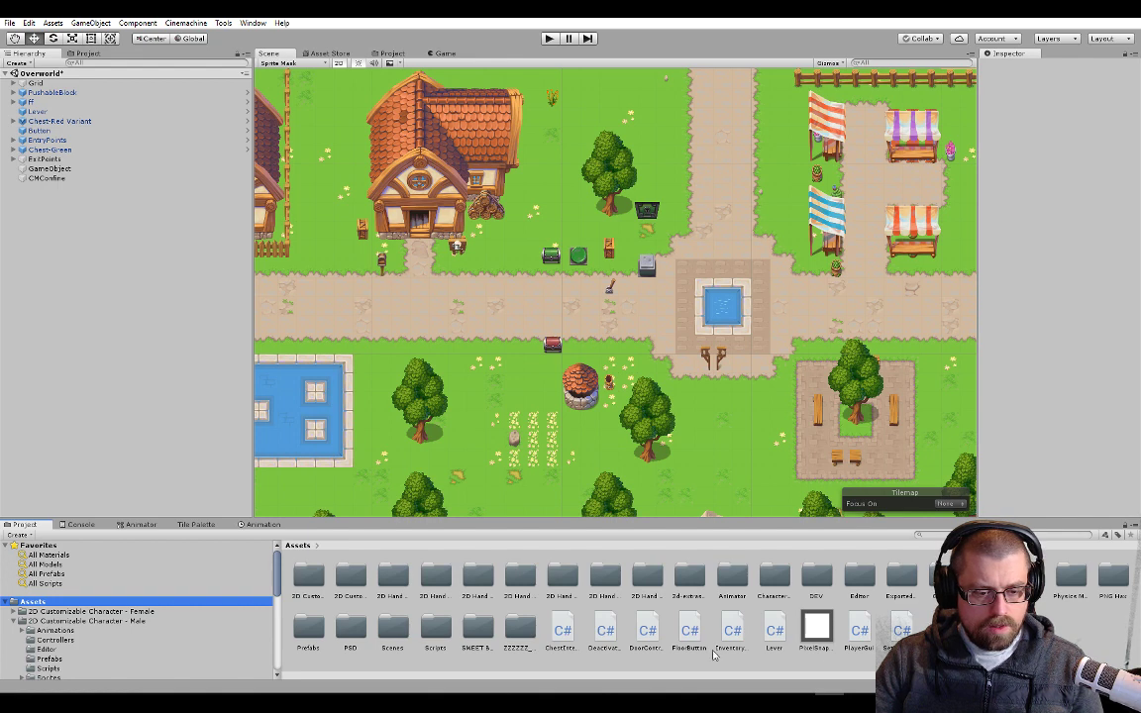
left_click(605, 632)
right_click(600, 632)
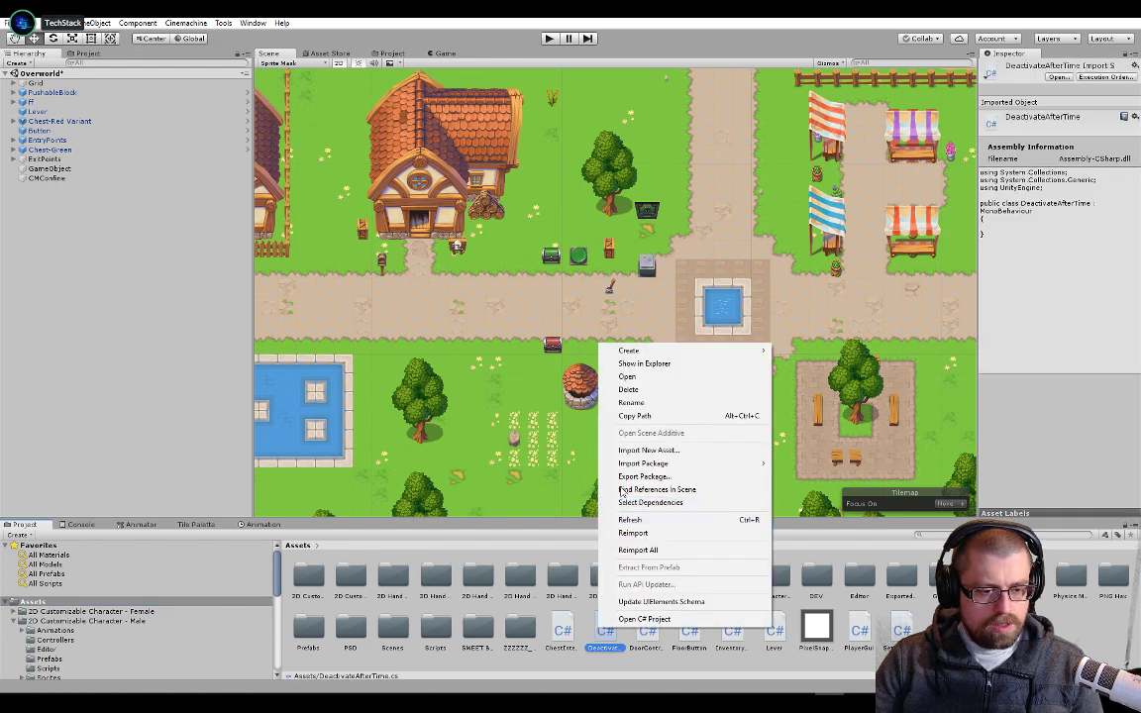
left_click(628, 389)
left_click(603, 377)
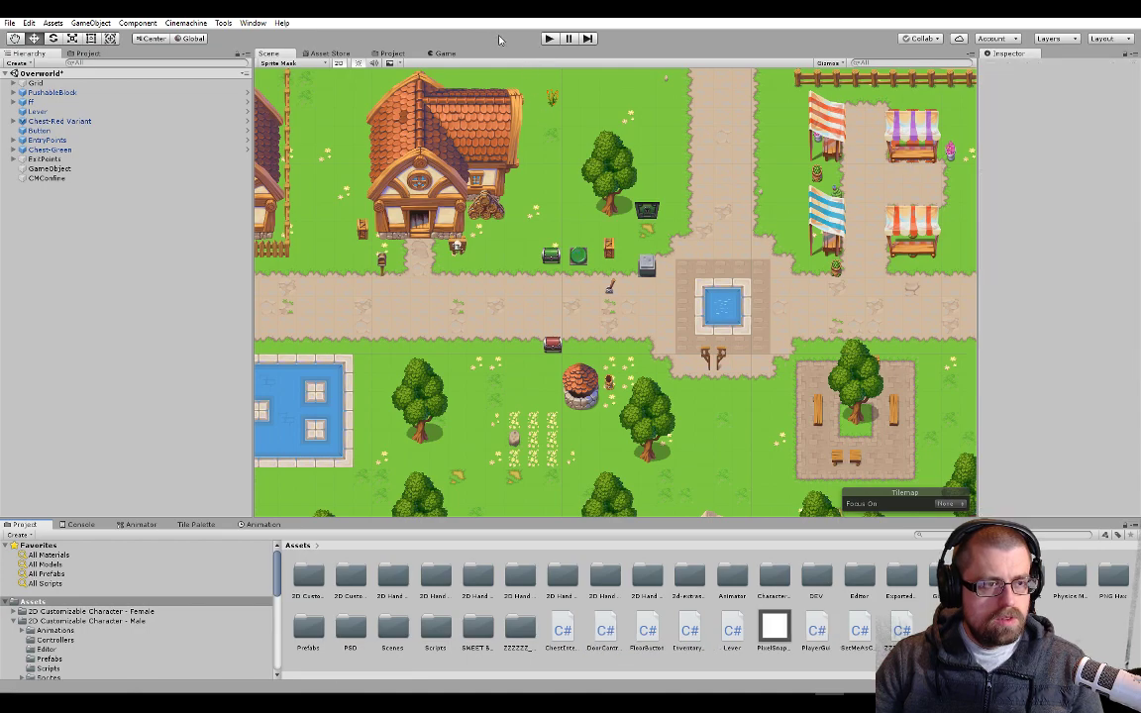
Switch to Visual Studio, declare public float resetTime = 1; below mytimeToLive in InventoryDisplay.cs and save the script
key("alt+Tab")
scroll(182, 313, "down", 3)
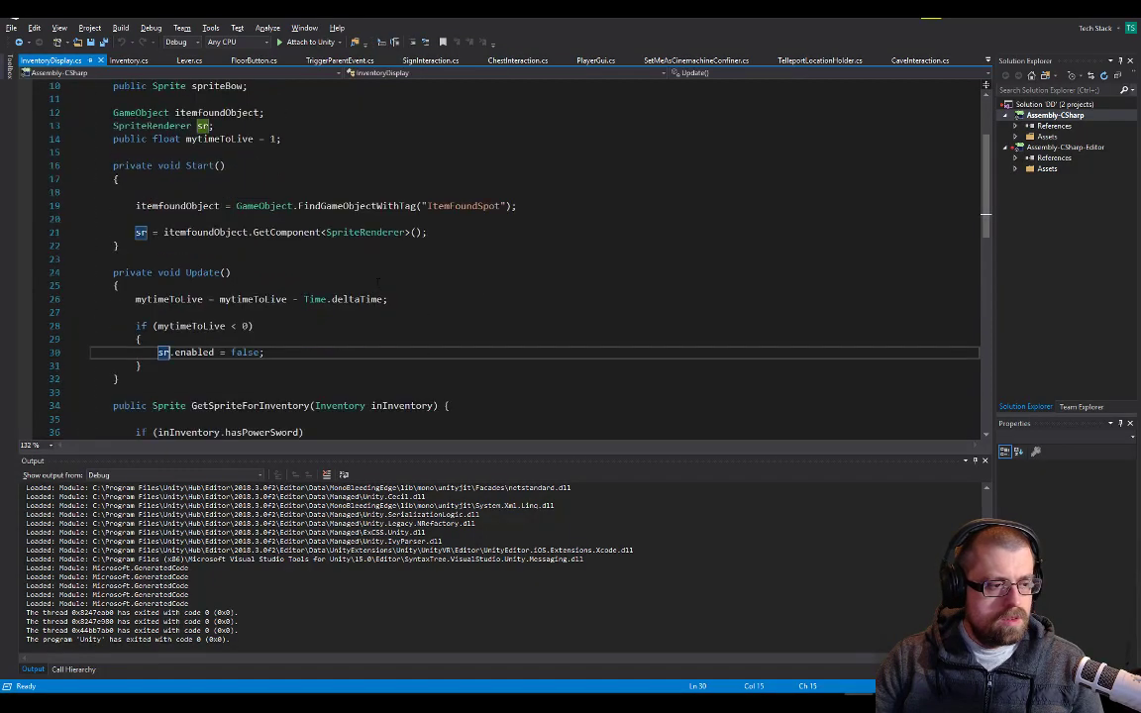
left_click(283, 139)
key("Return")
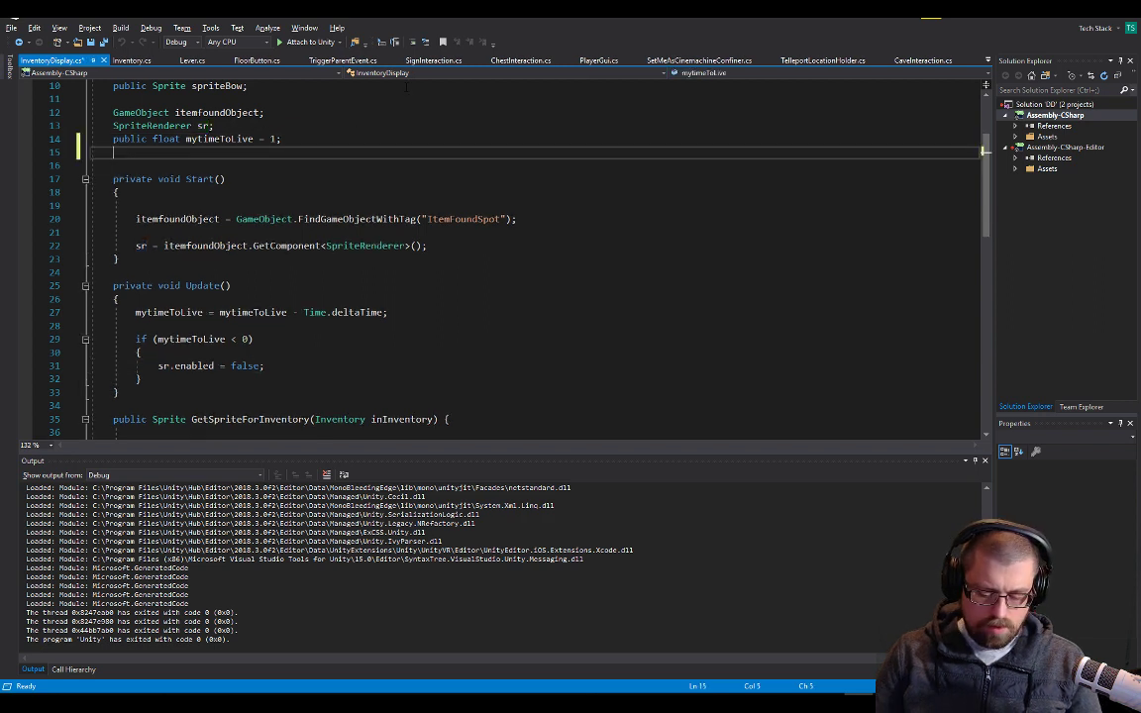
type("public fl")
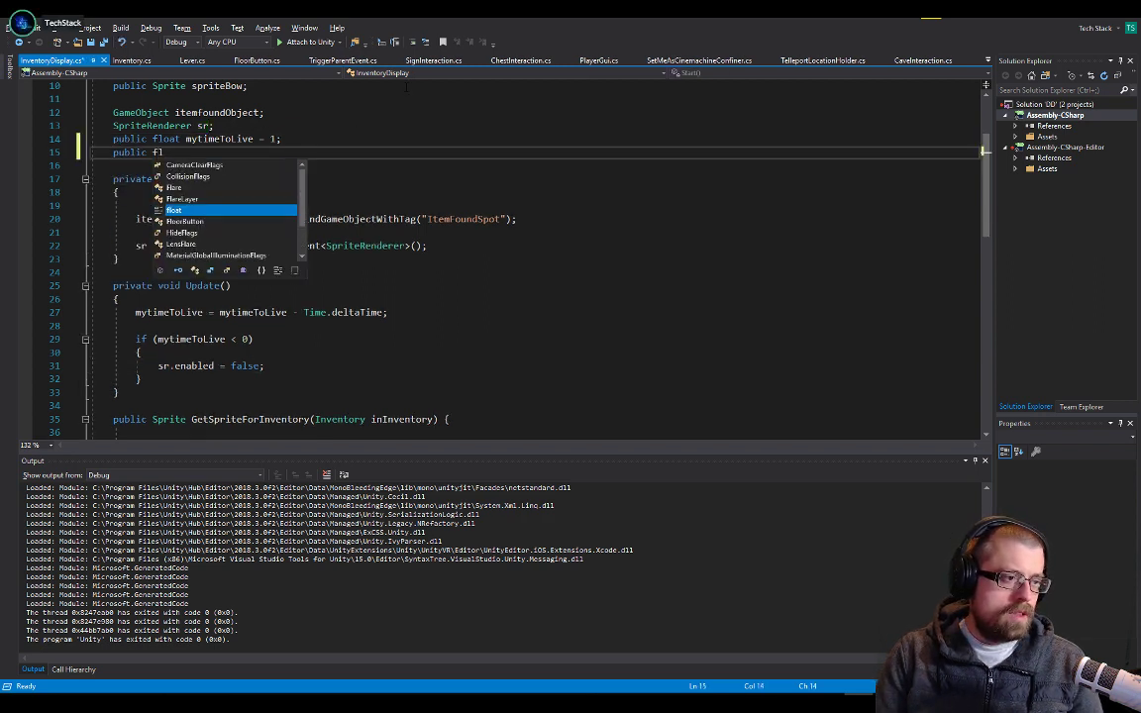
type("oat reset")
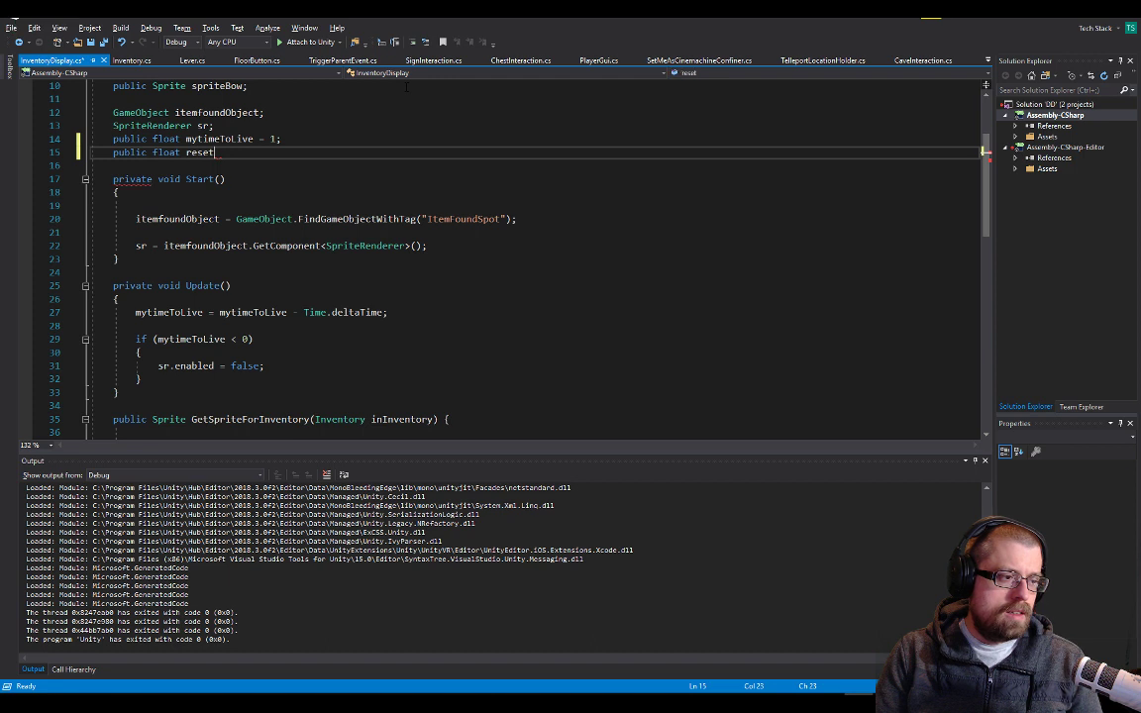
type("a")
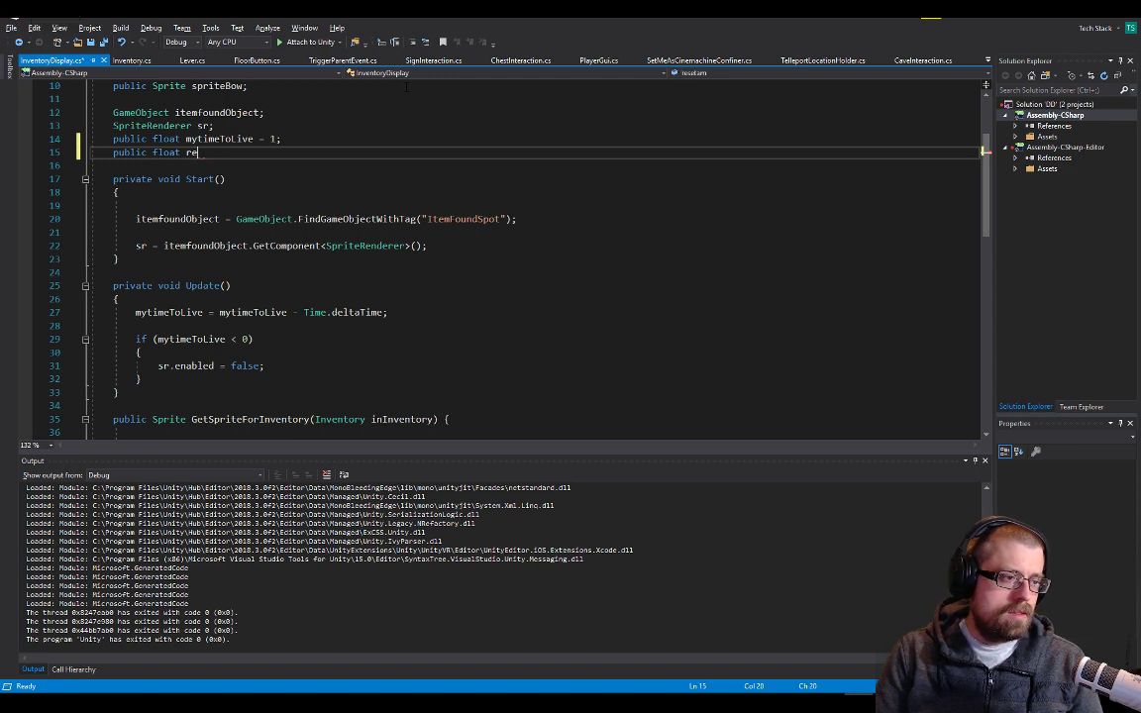
type("etTi")
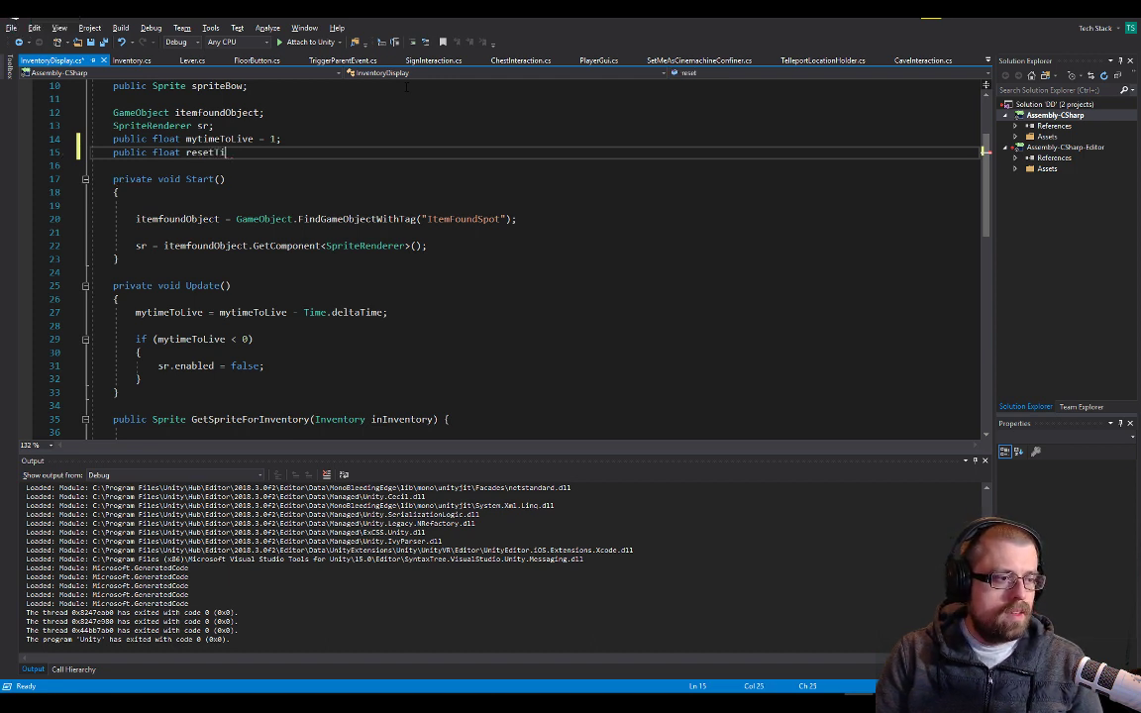
type("meTo")
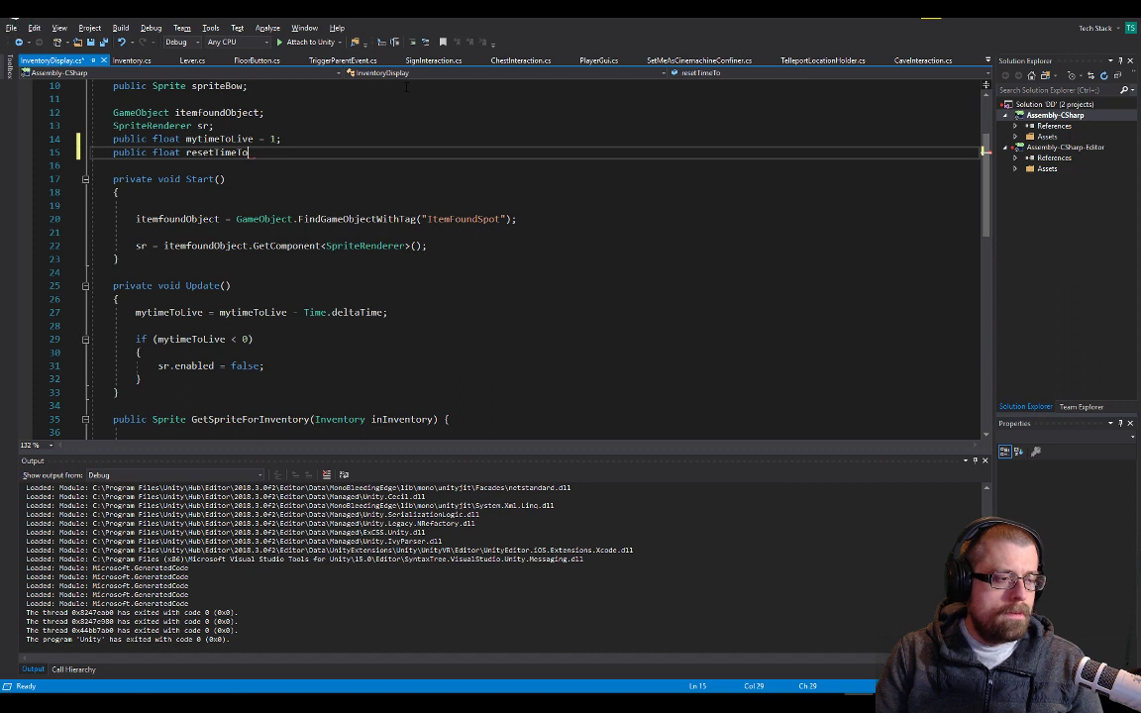
key("BackSpace")
key("BackSpace")
type("= ")
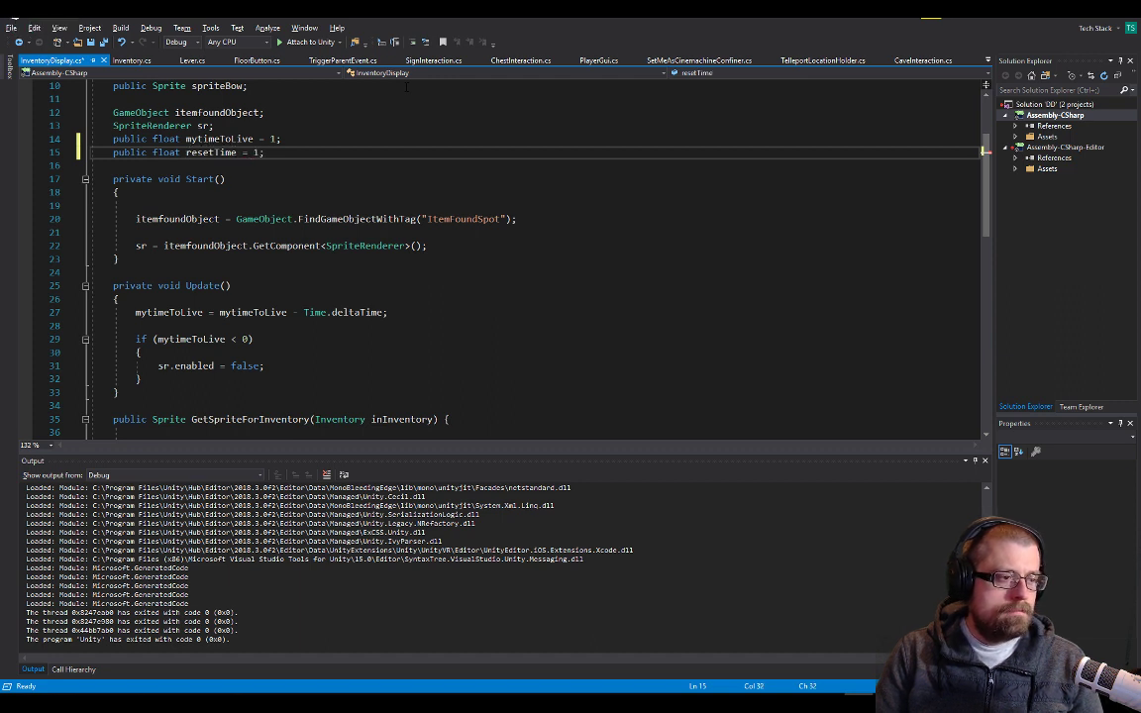
type("1;")
key("Return")
key("ctrl+s")
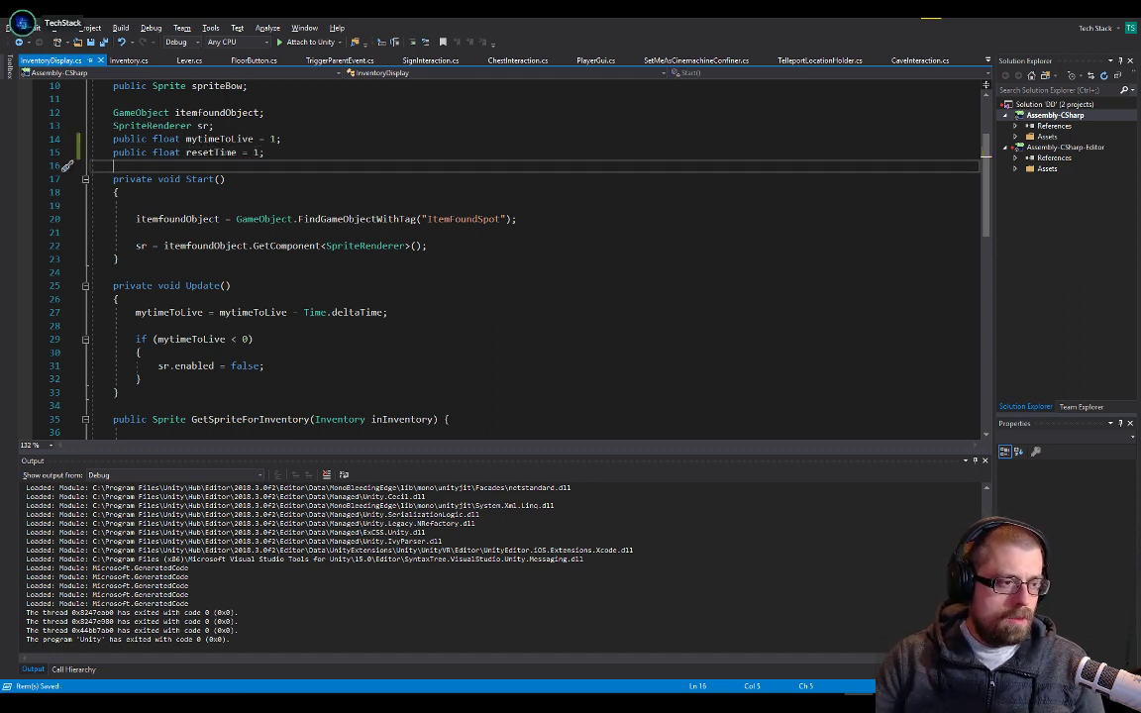
In DisplayItem, set mytimeToLive to resetTime instead of the fixed value 1 and save the script
double_click(213, 151)
key("ctrl+c")
scroll(213, 152, "down", 5)
scroll(399, 337, "down", 6)
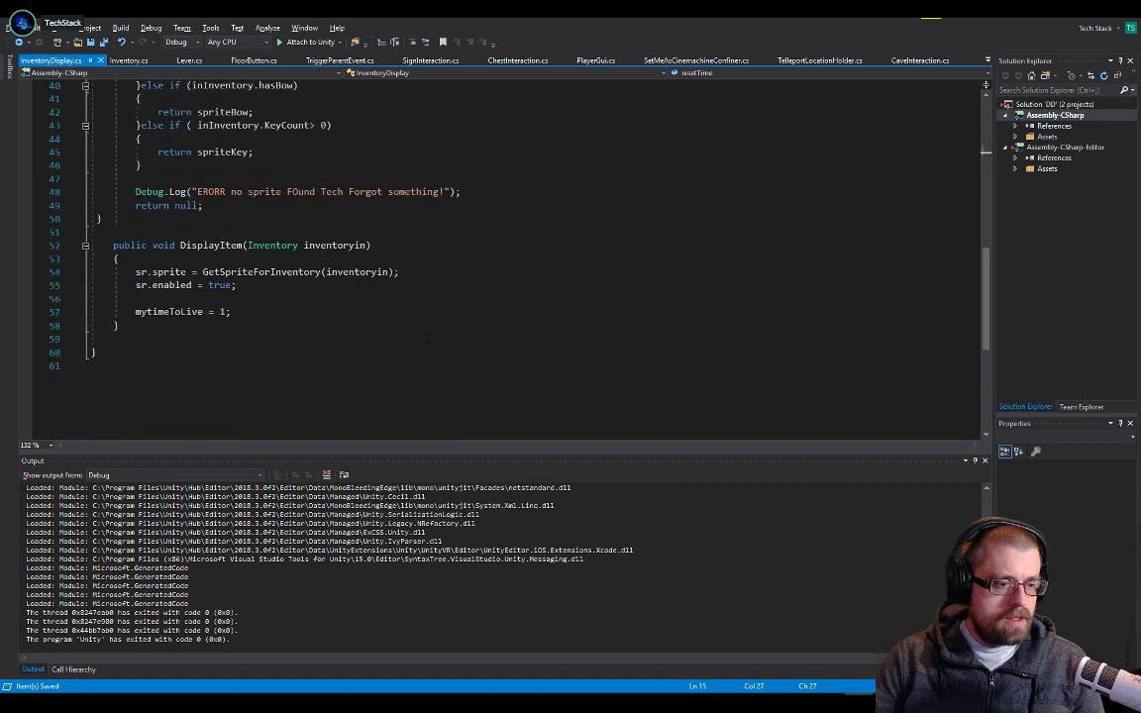
double_click(222, 271)
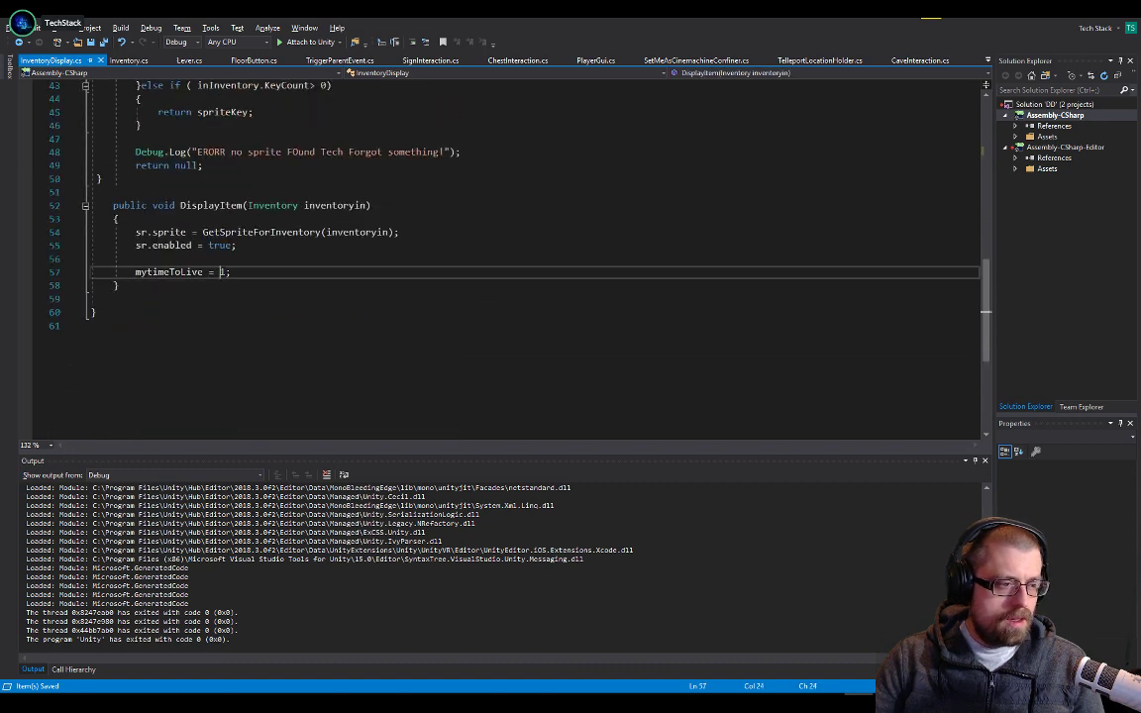
key("ctrl+v")
key("ctrl+s")
key("Up")
key("Up")
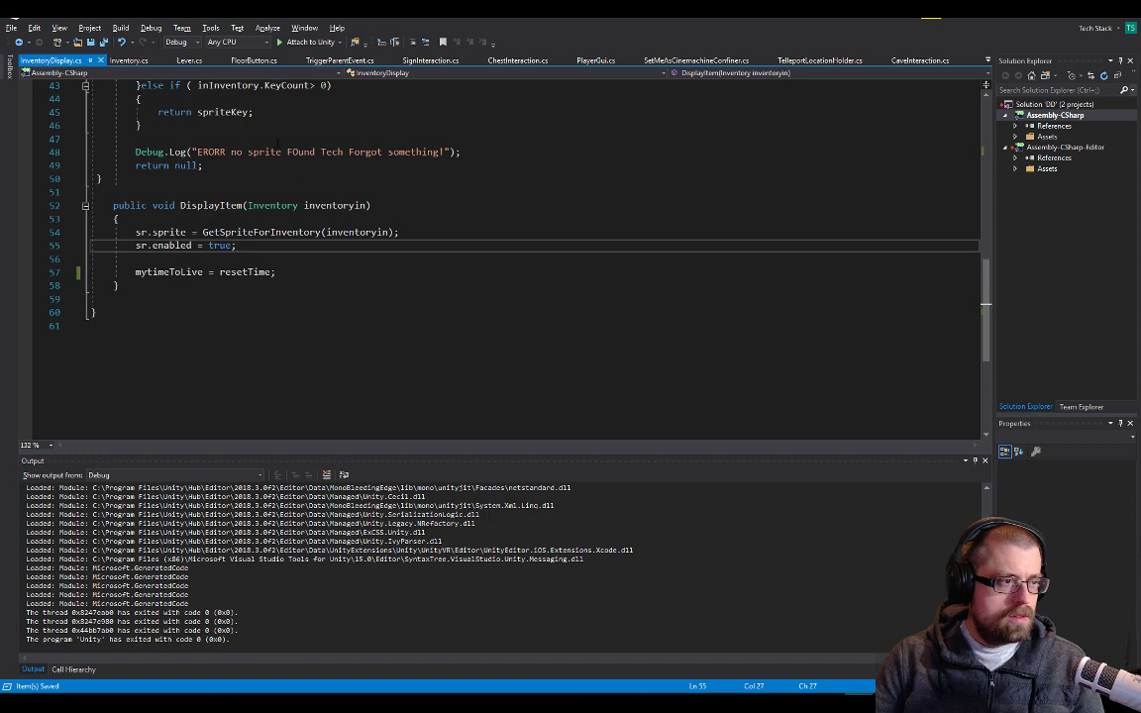
Switch to Unity, play the game and open the green and red chests to test the item display above the player
key("alt+Tab")
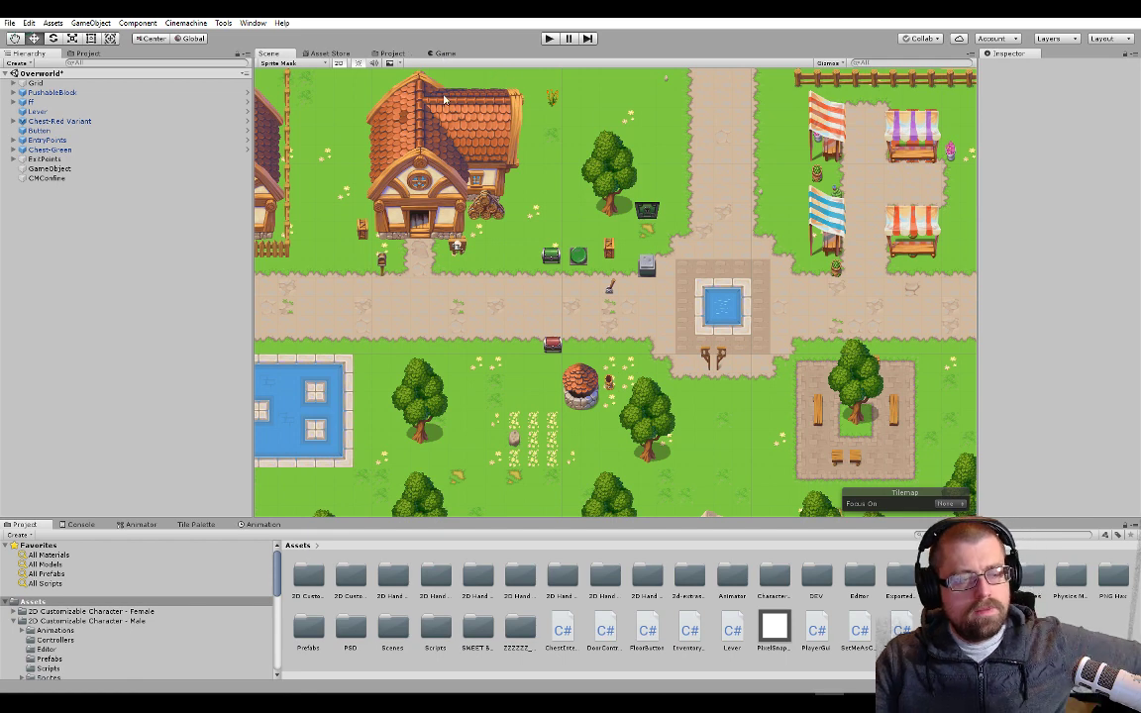
left_click(443, 54)
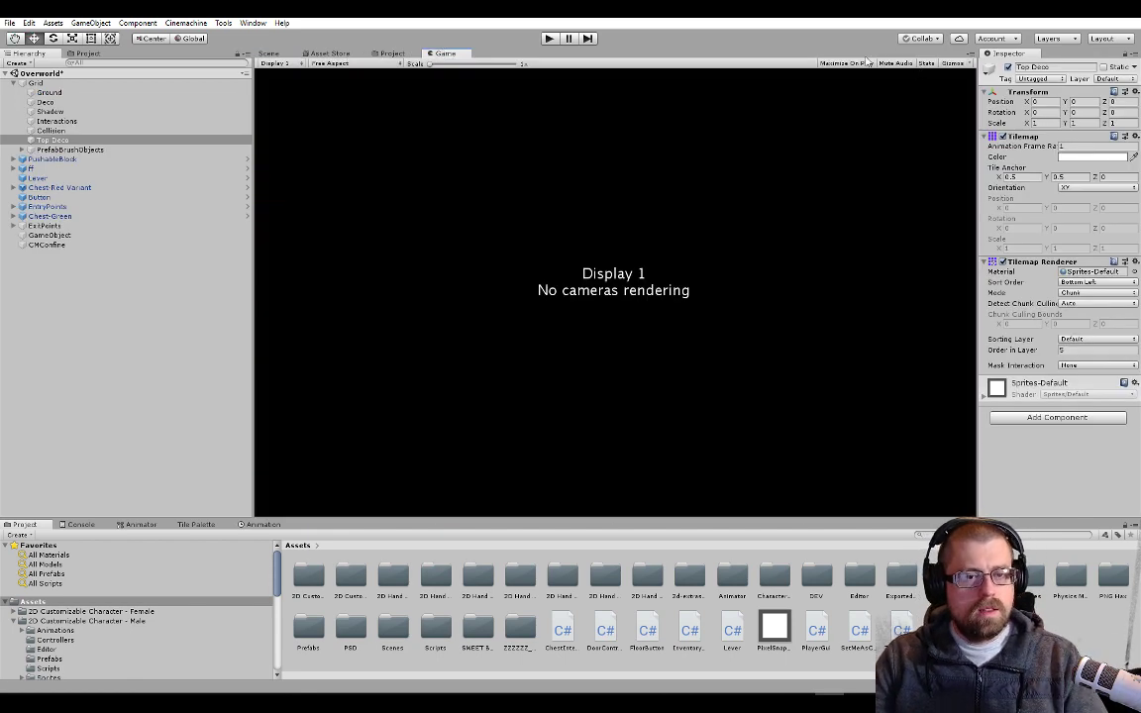
left_click(548, 38)
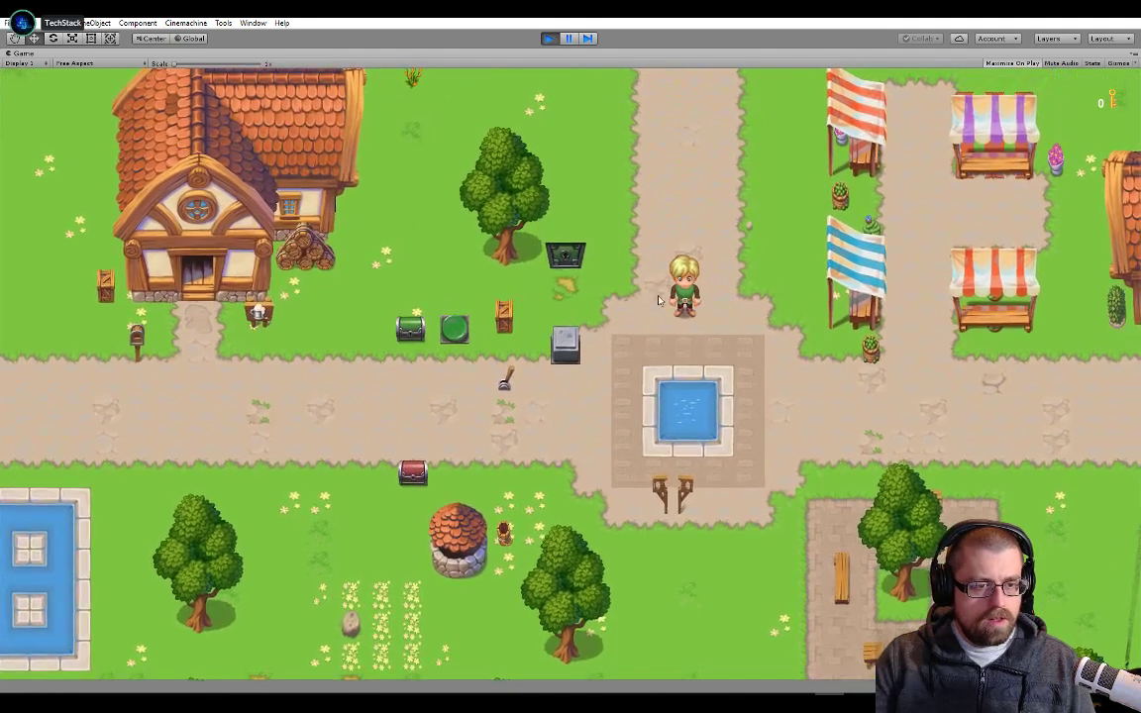
key("a")
key("s")
key("w")
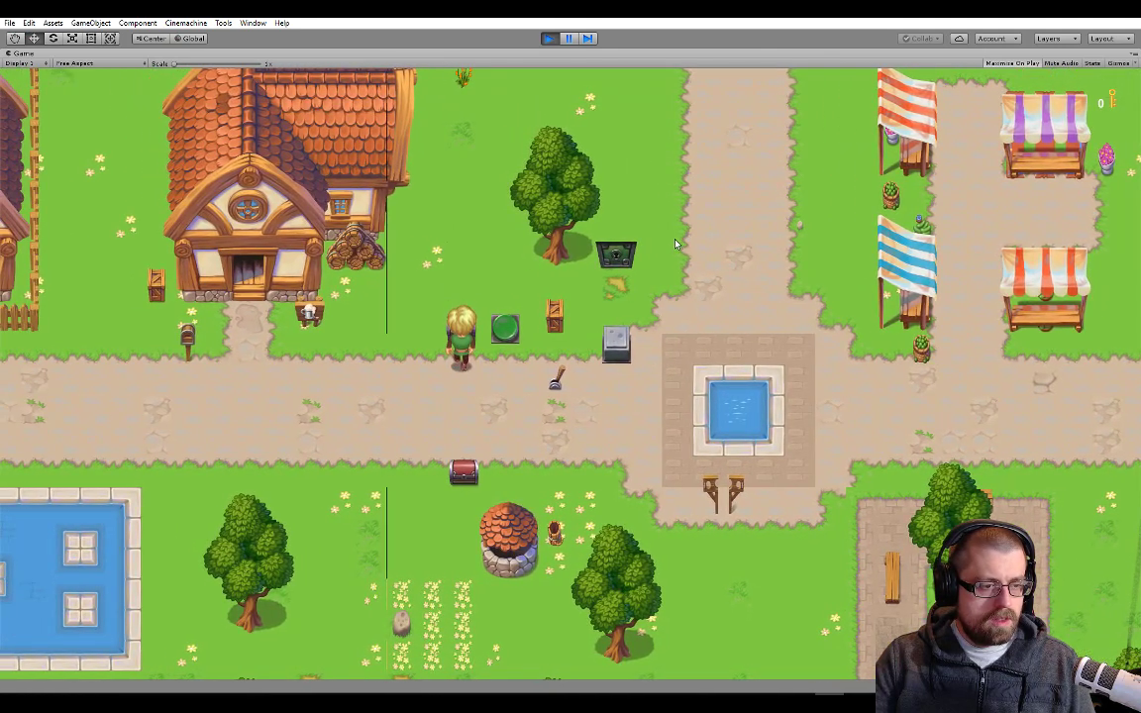
key("space")
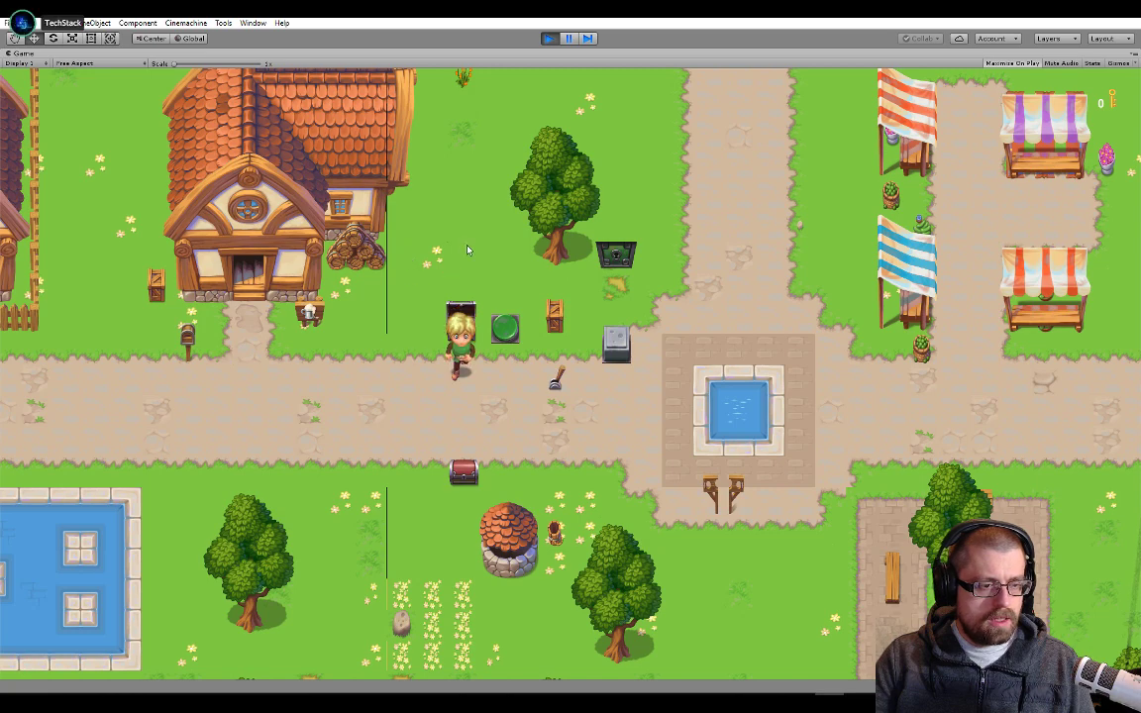
key("s")
key("d")
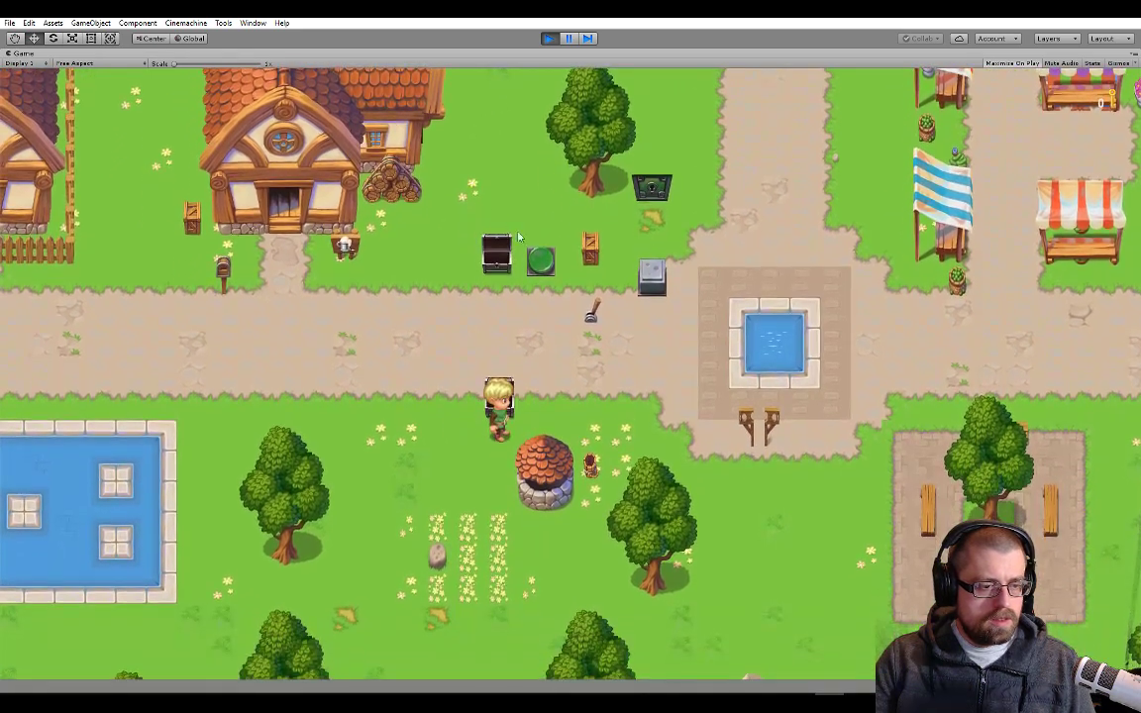
key("space")
key("w")
key("a")
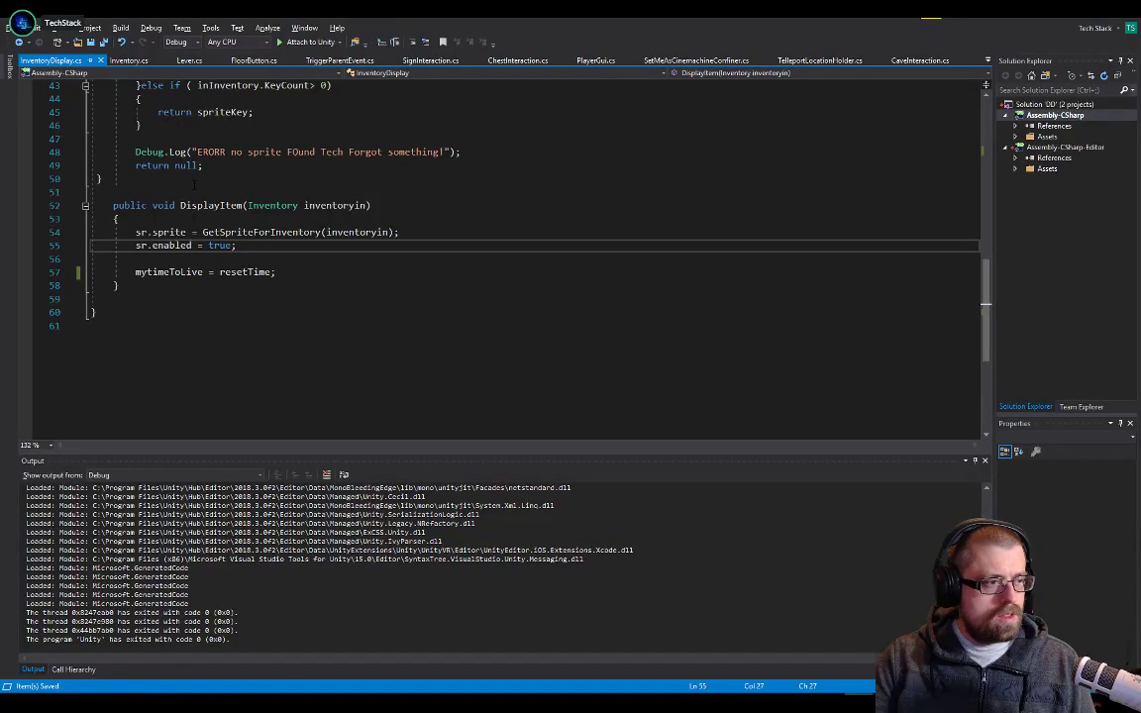
Open the Young Hero Character prefab from the Prefabs folder for editing and bring its Inventory Display component into view
key("alt+Tab")
key("alt+Tab")
key("alt+shift+Tab")
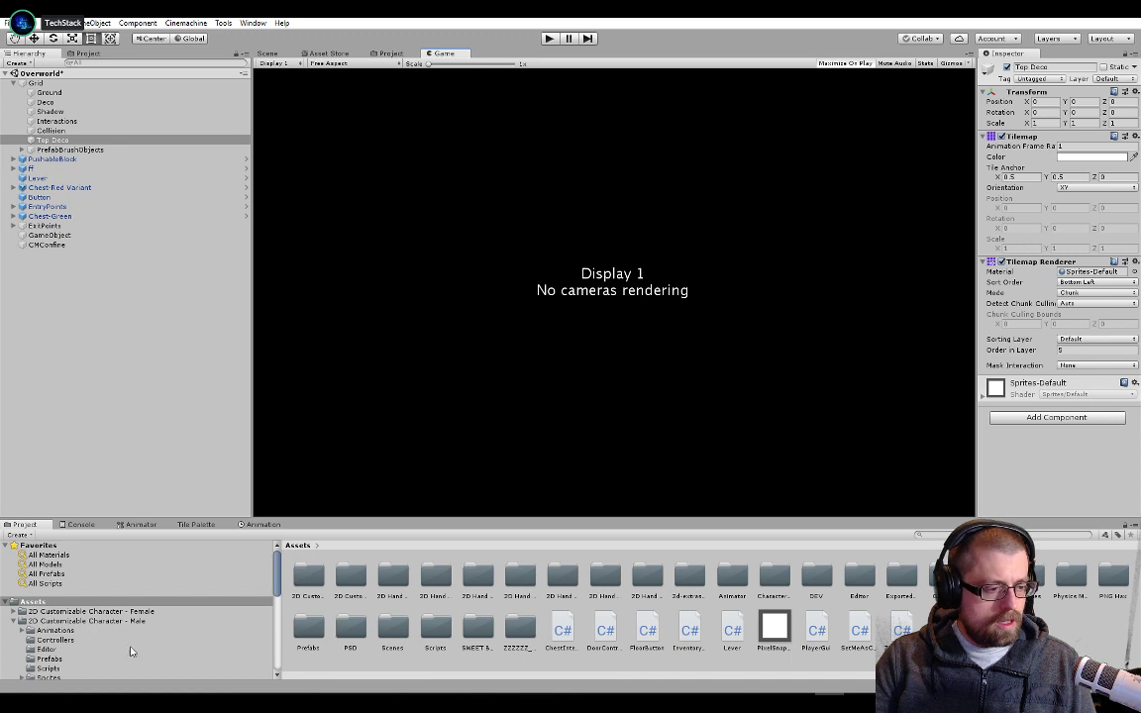
scroll(136, 596, "down", 10)
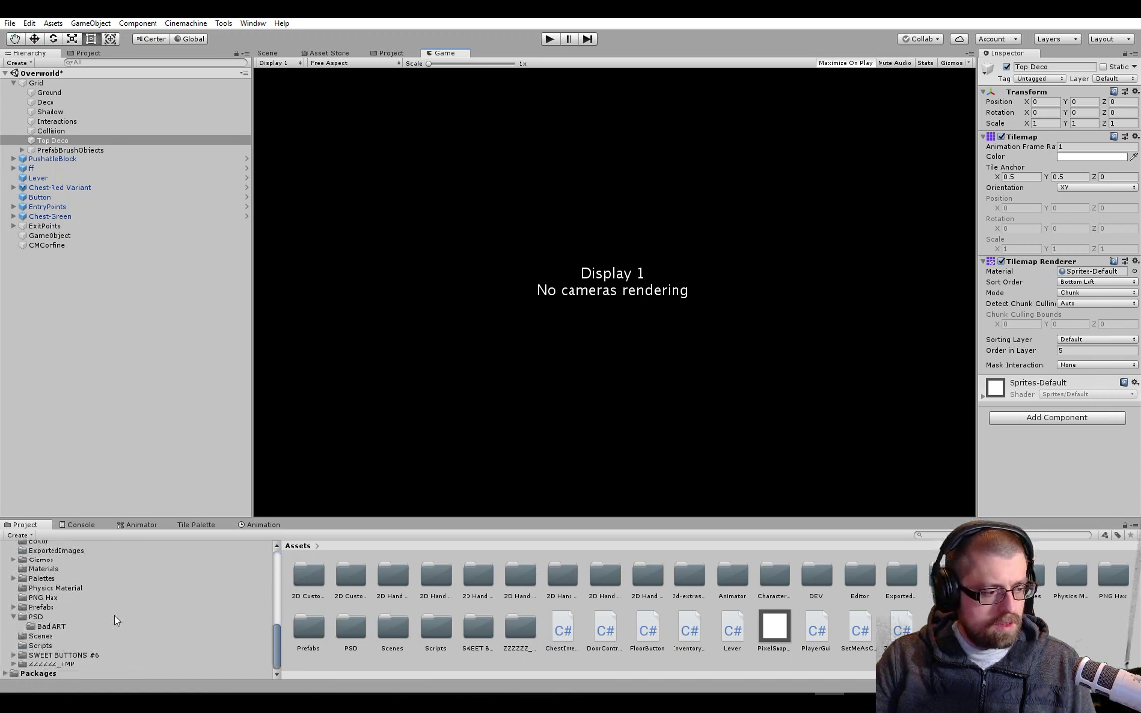
left_click(132, 607)
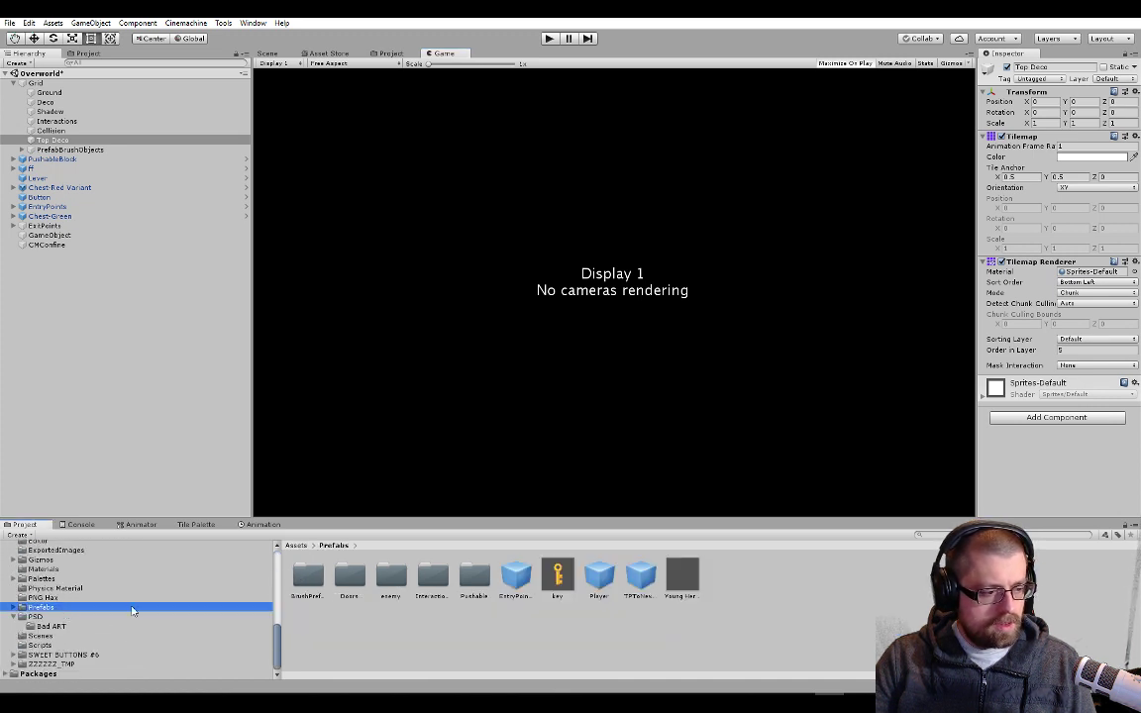
left_click(681, 576)
left_click(1048, 95)
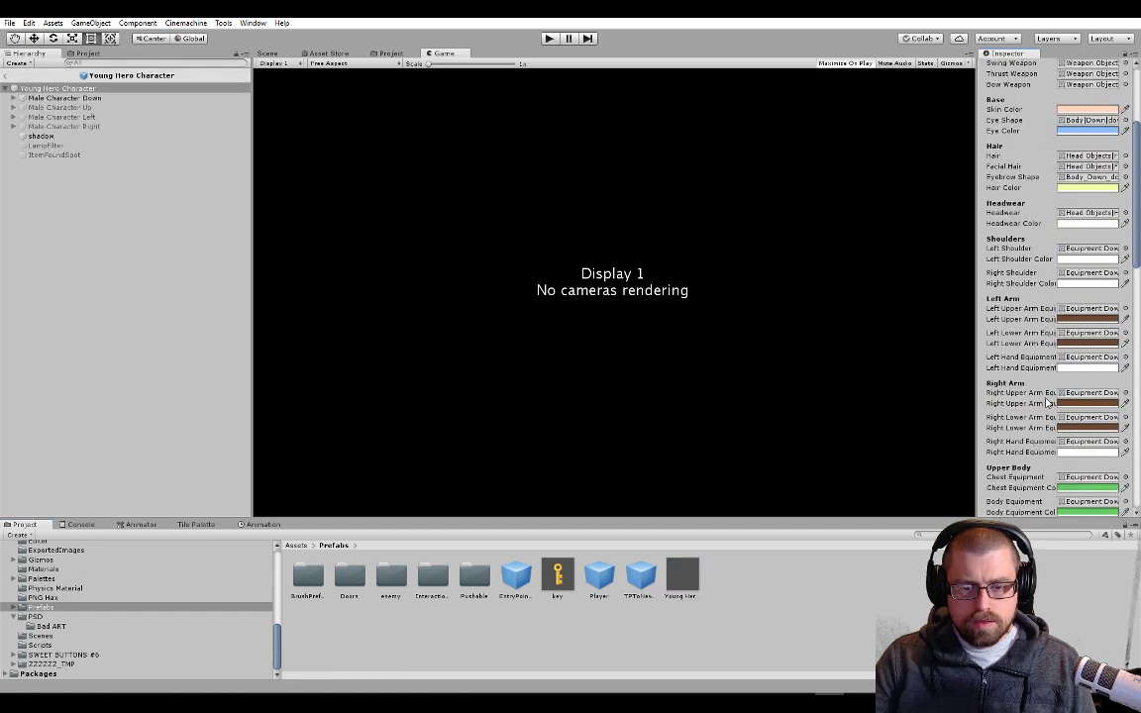
scroll(1045, 356, "down", 10)
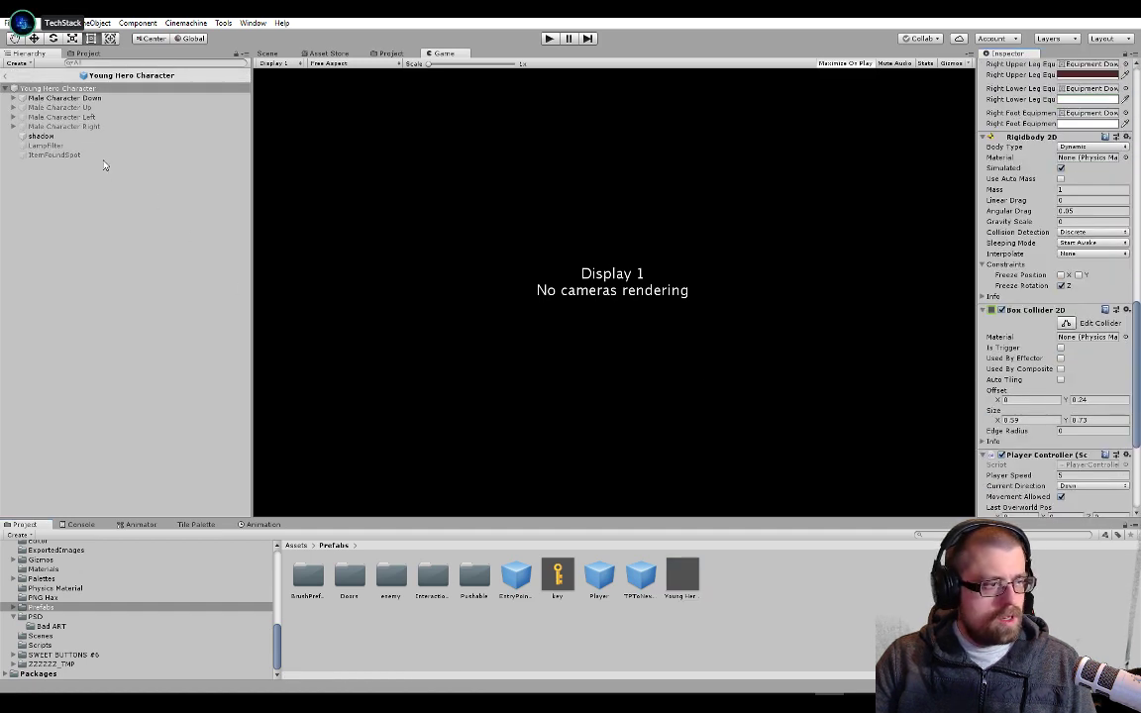
scroll(1040, 432, "down", 5)
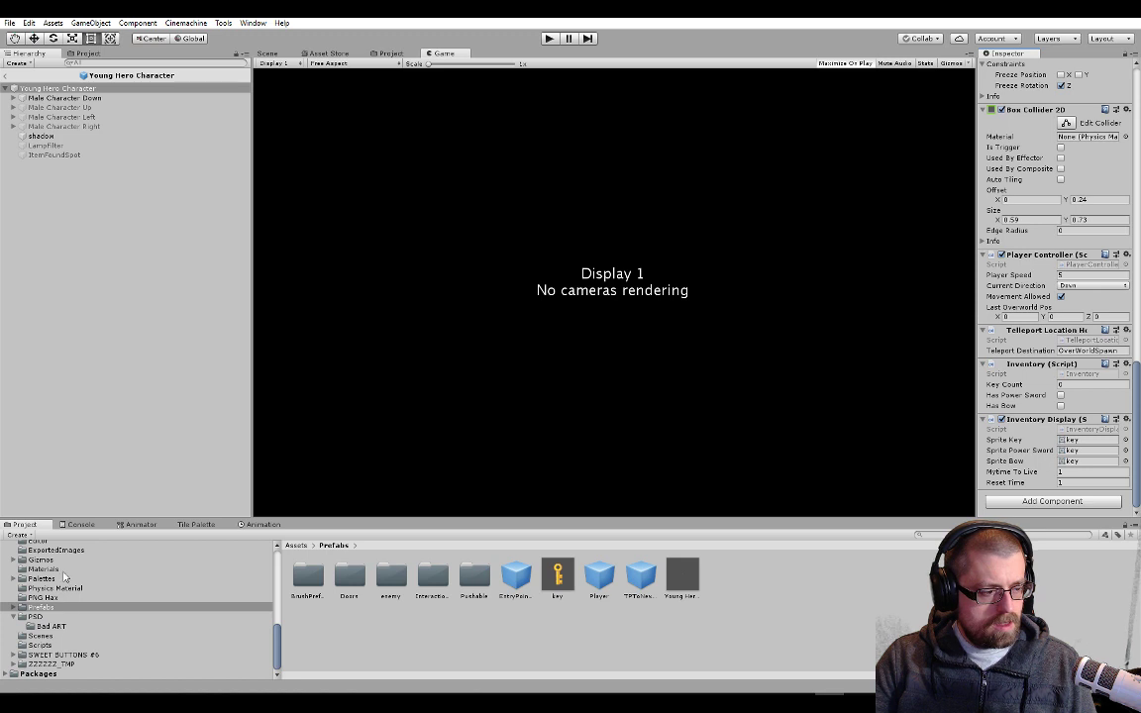
Assign the round green button sprite from the Dungeon Tileset's Tilemaps folder to Sprite Power Sword in Young Hero Character's Inventory Display
scroll(53, 562, "up", 10)
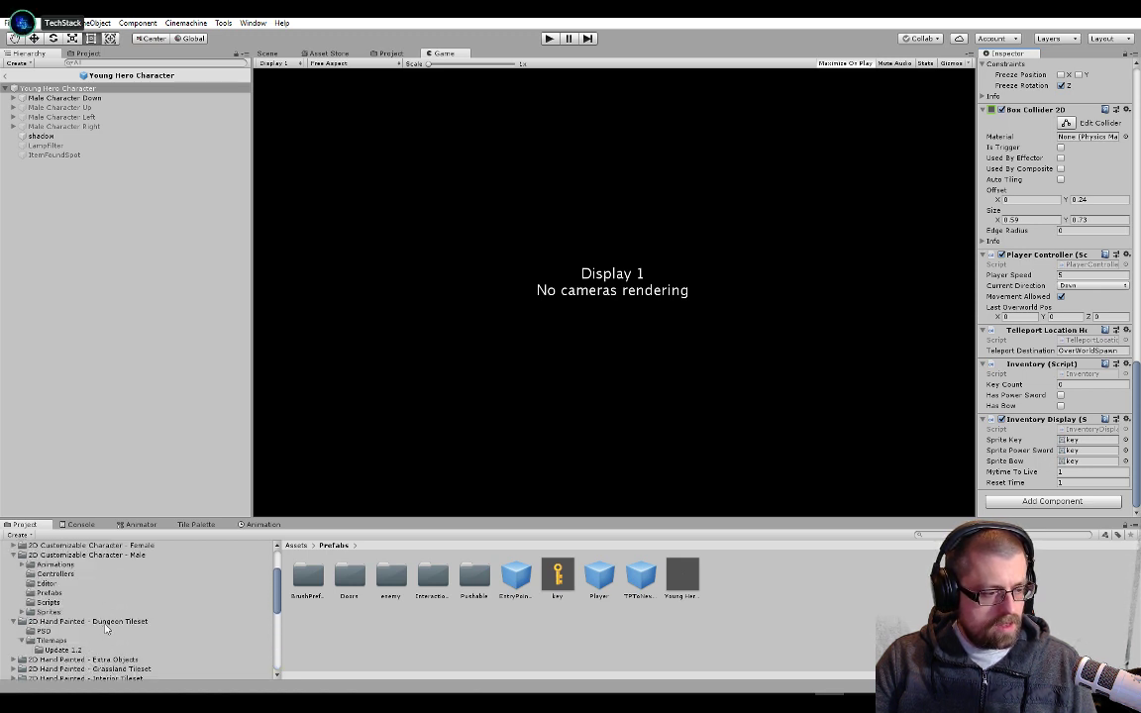
left_click(119, 621)
double_click(349, 576)
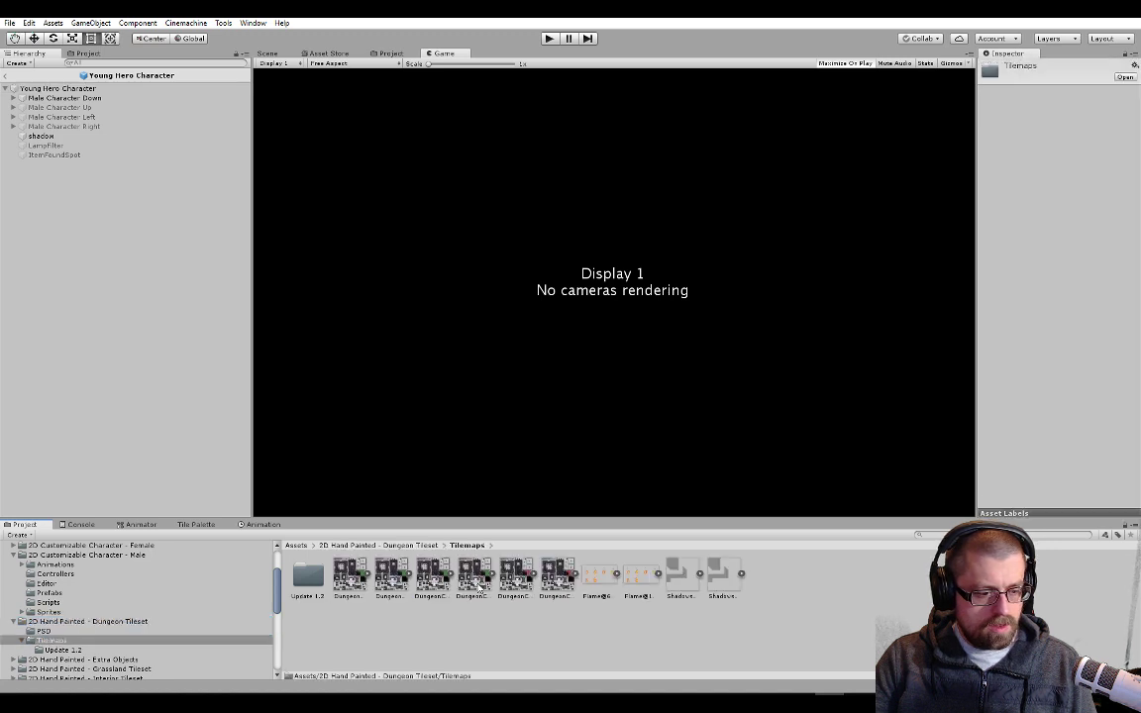
left_click(406, 575)
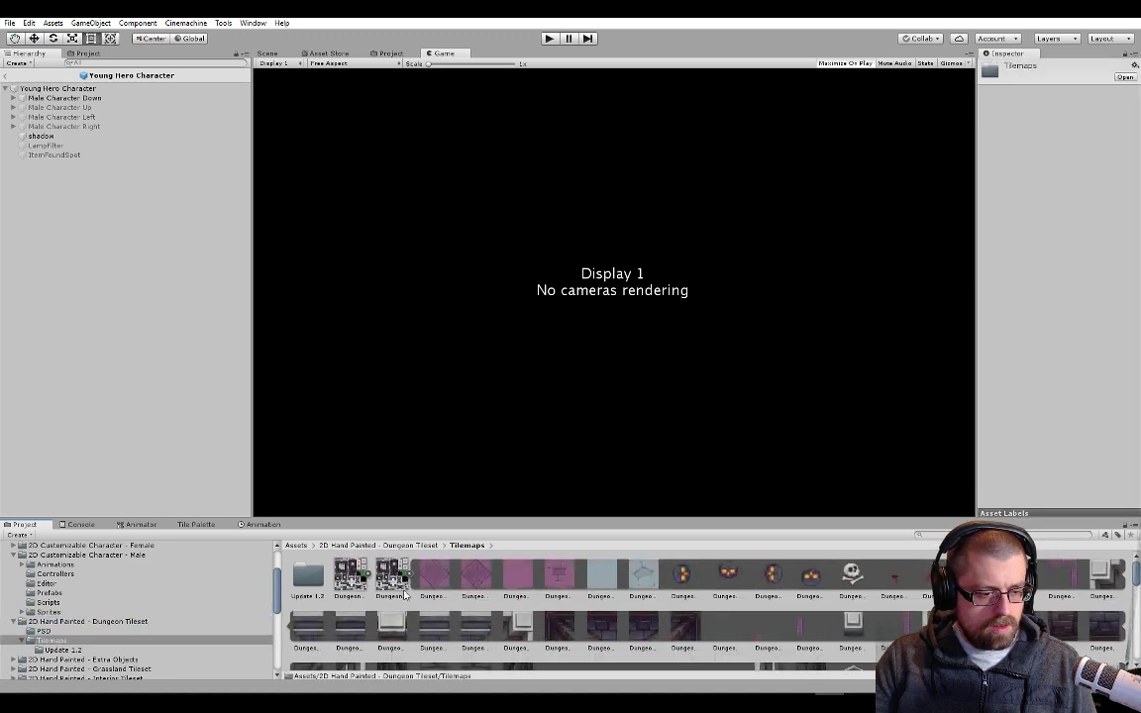
left_click(102, 89)
scroll(581, 612, "down", 5)
scroll(988, 302, "down", 15)
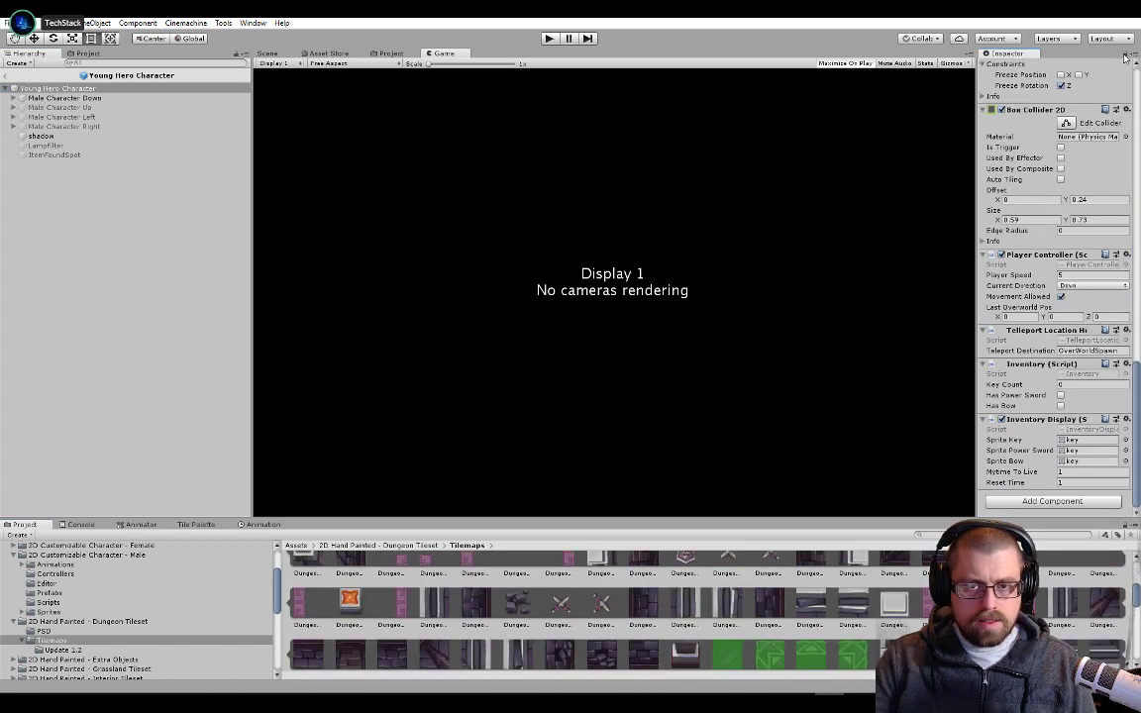
scroll(710, 582, "down", 3)
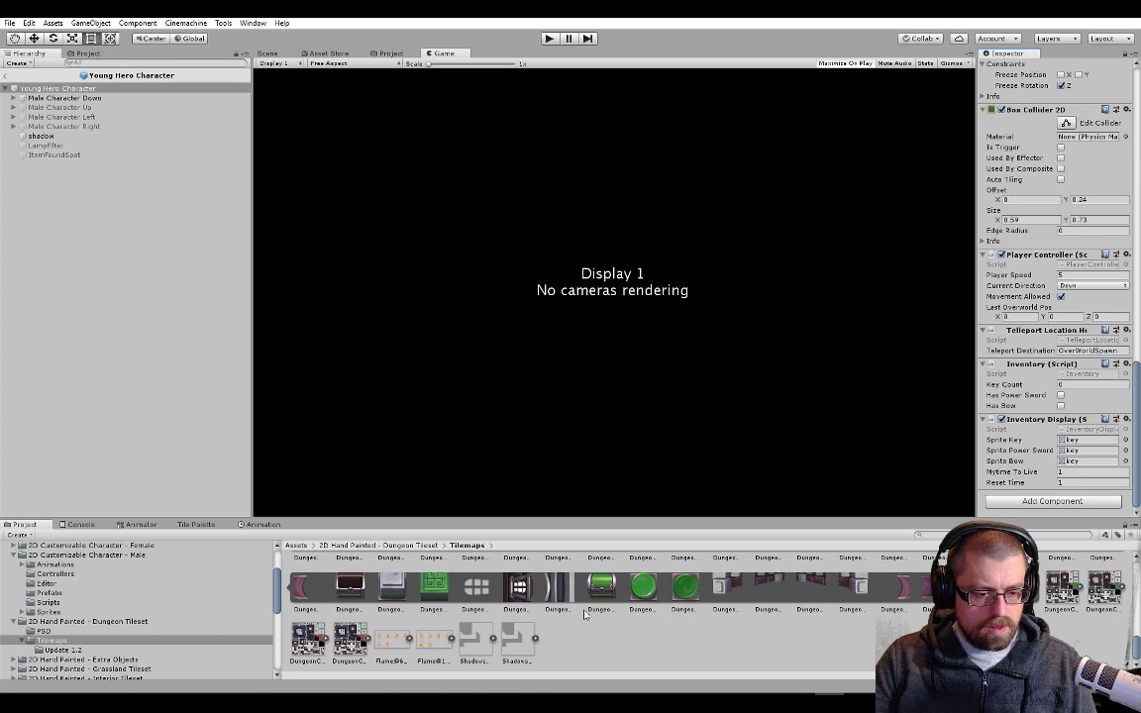
left_click_drag(649, 583, 1077, 452)
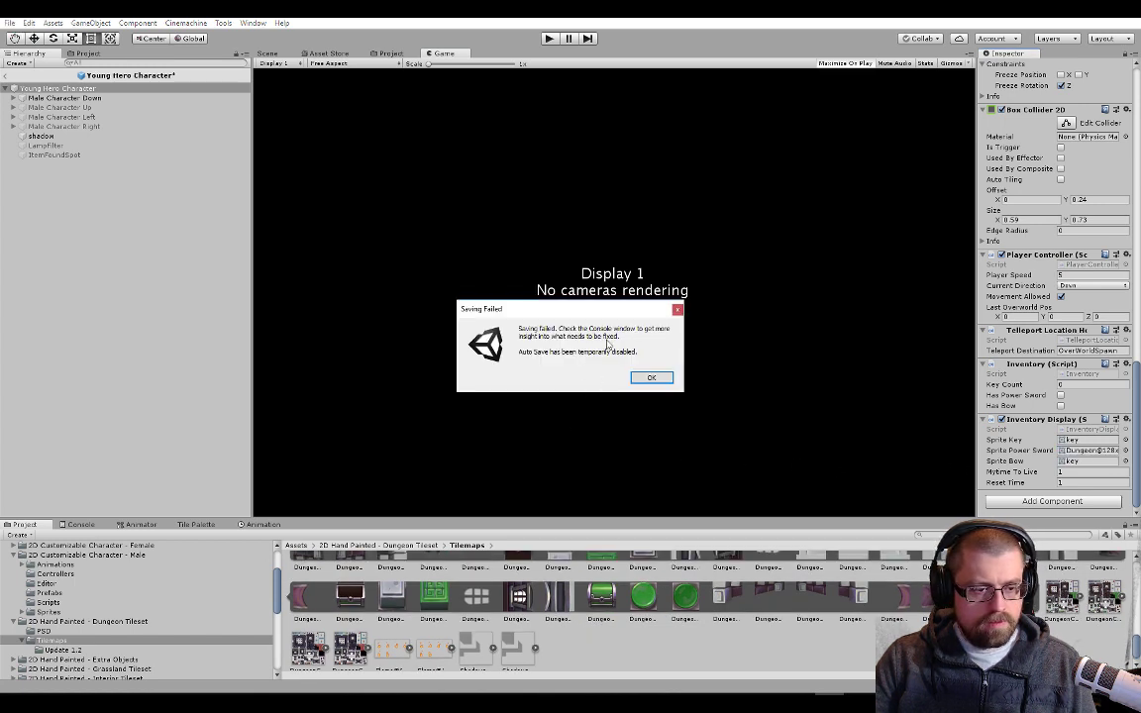
Dismiss the save-failure dialog and examine the Console error to locate the object it refers to in the prefab
left_click(651, 379)
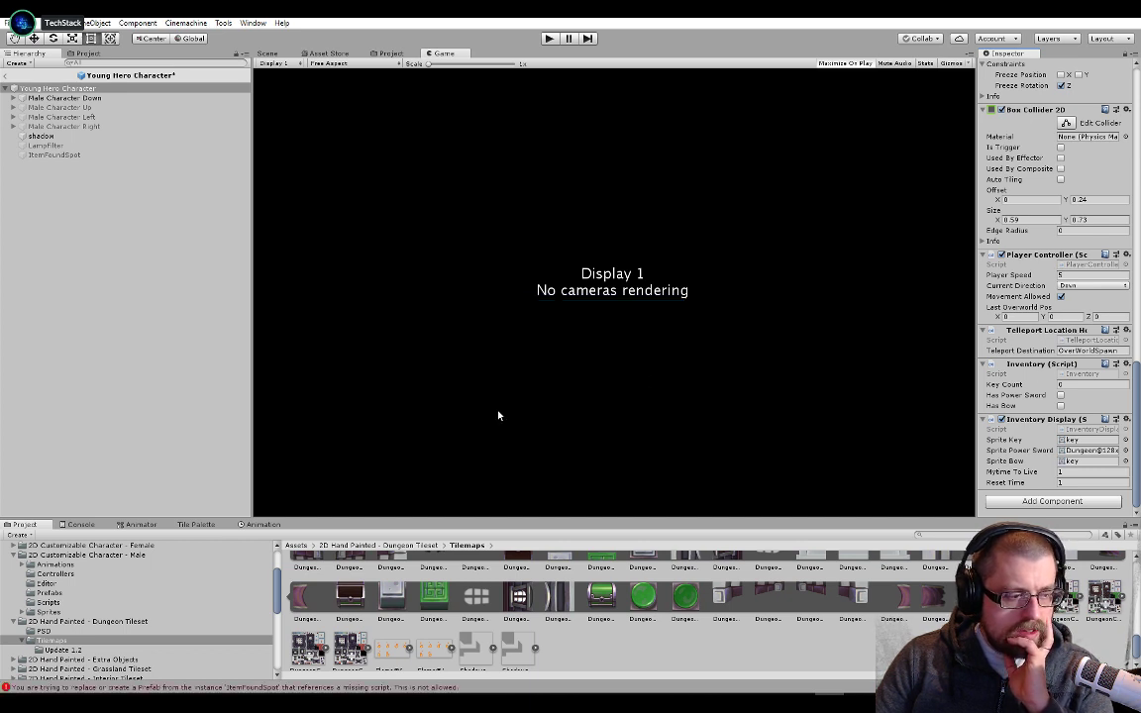
left_click(80, 524)
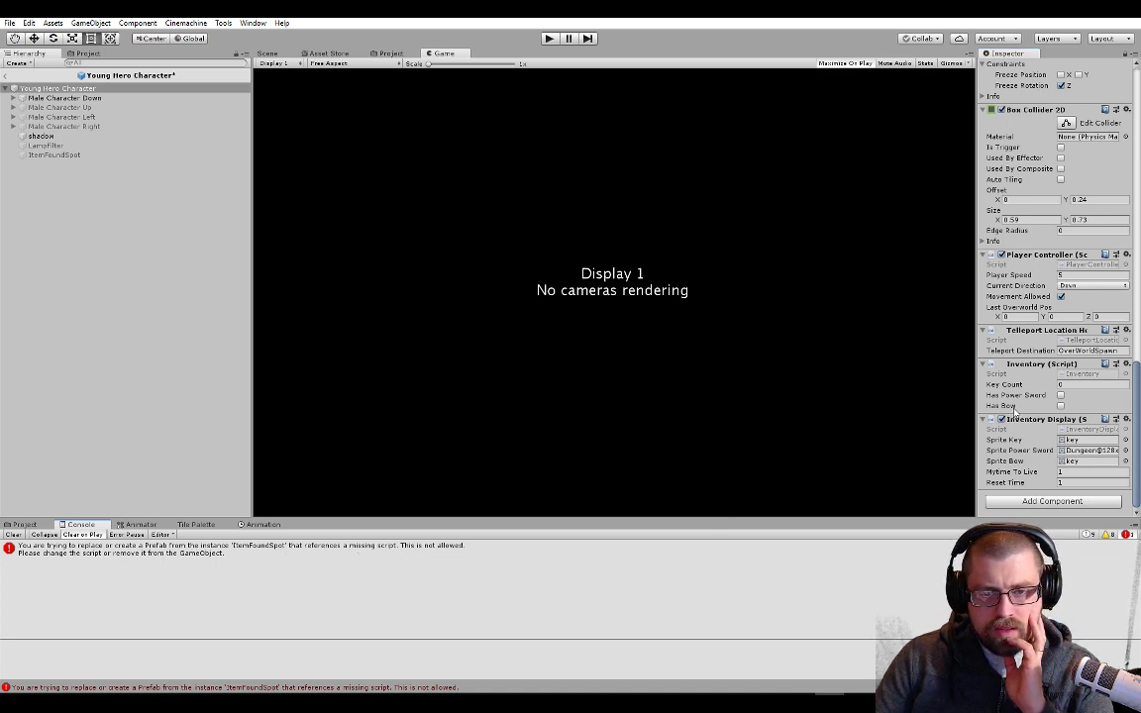
left_click(420, 558)
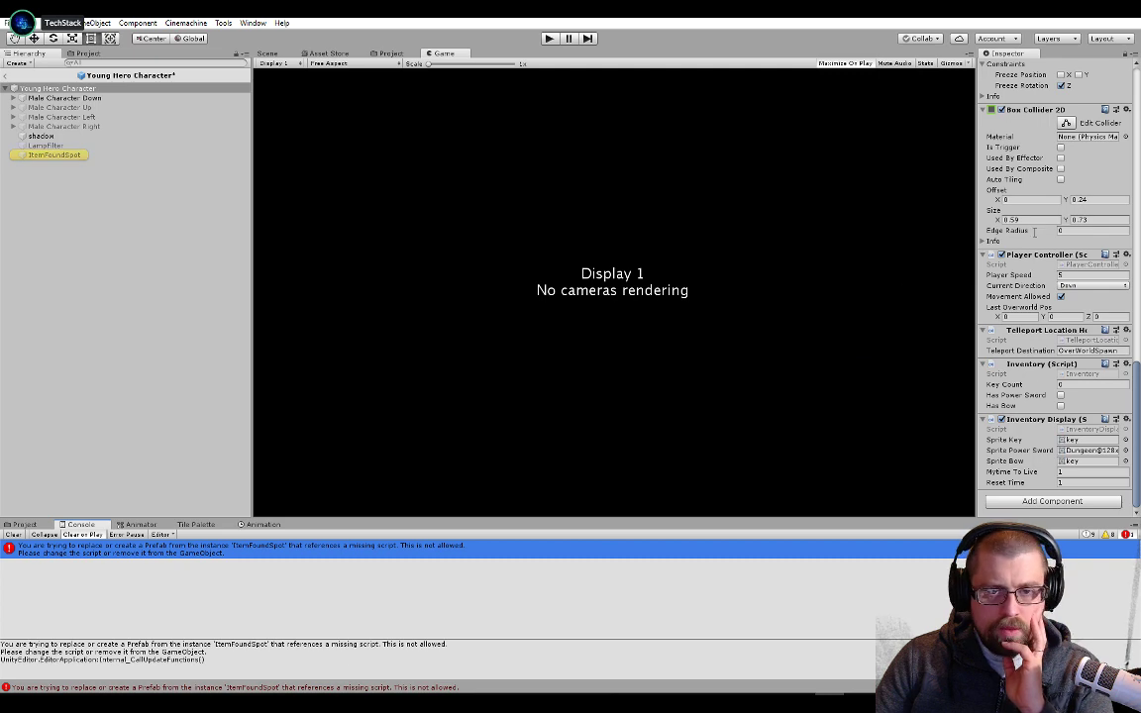
scroll(995, 423, "up", 15)
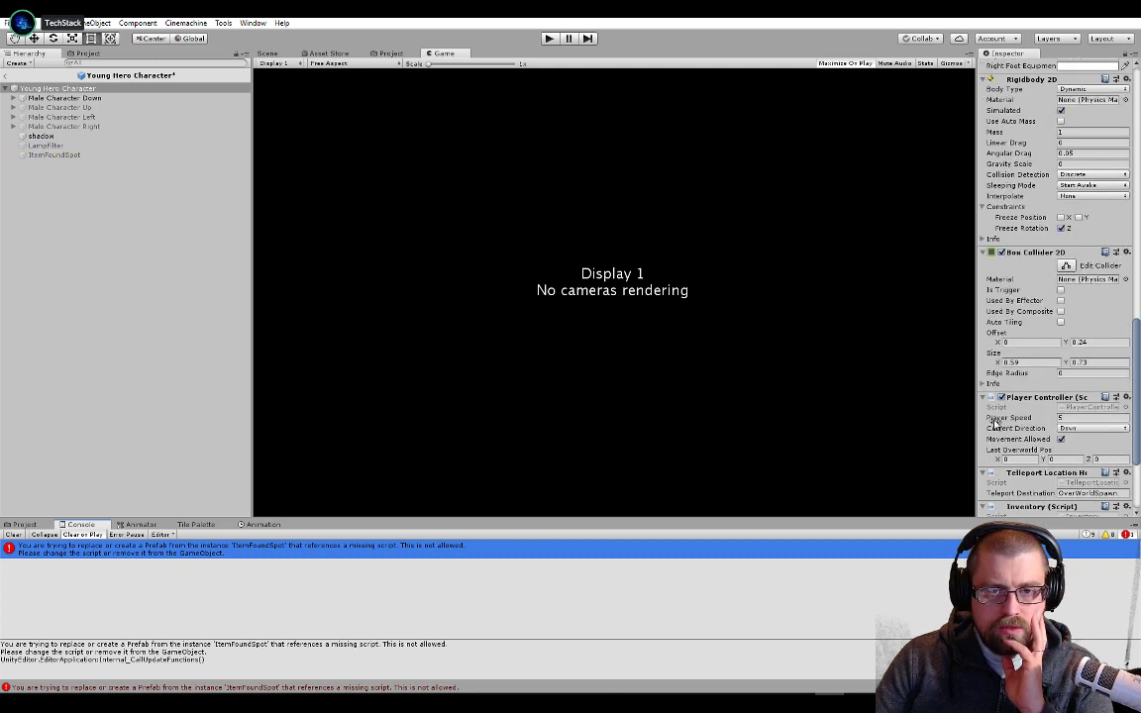
Remove the missing script component from the ItemFoundSpot object in the Young Hero Character prefab
scroll(995, 423, "up", 2)
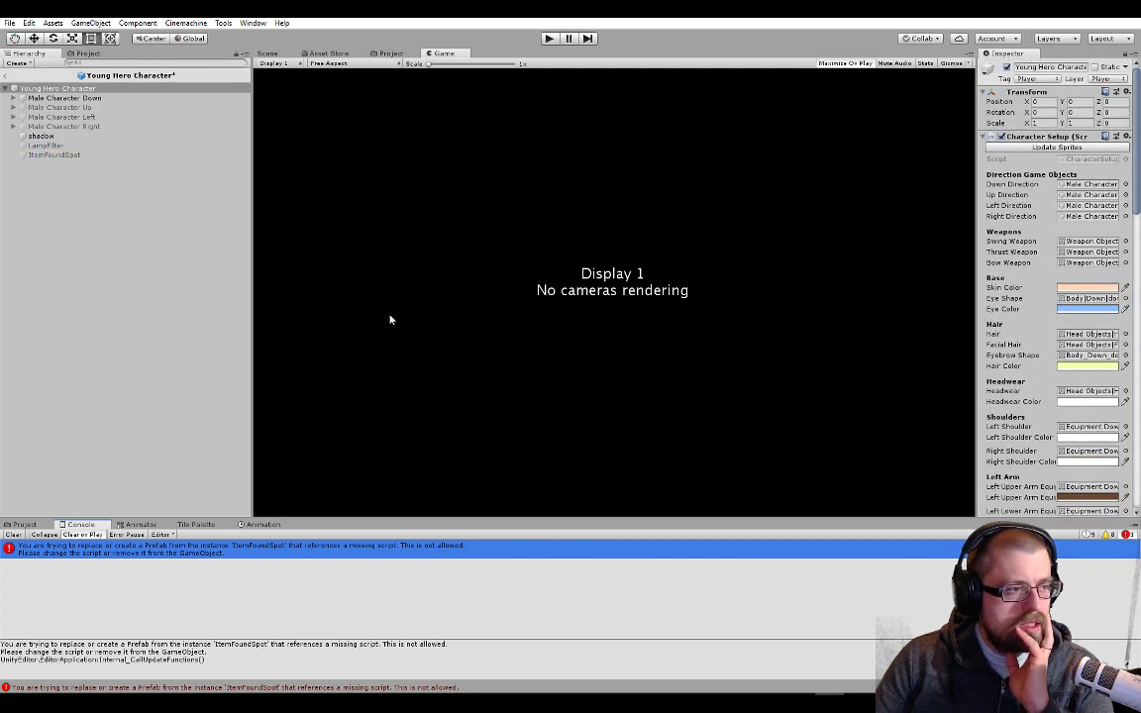
left_click(105, 155)
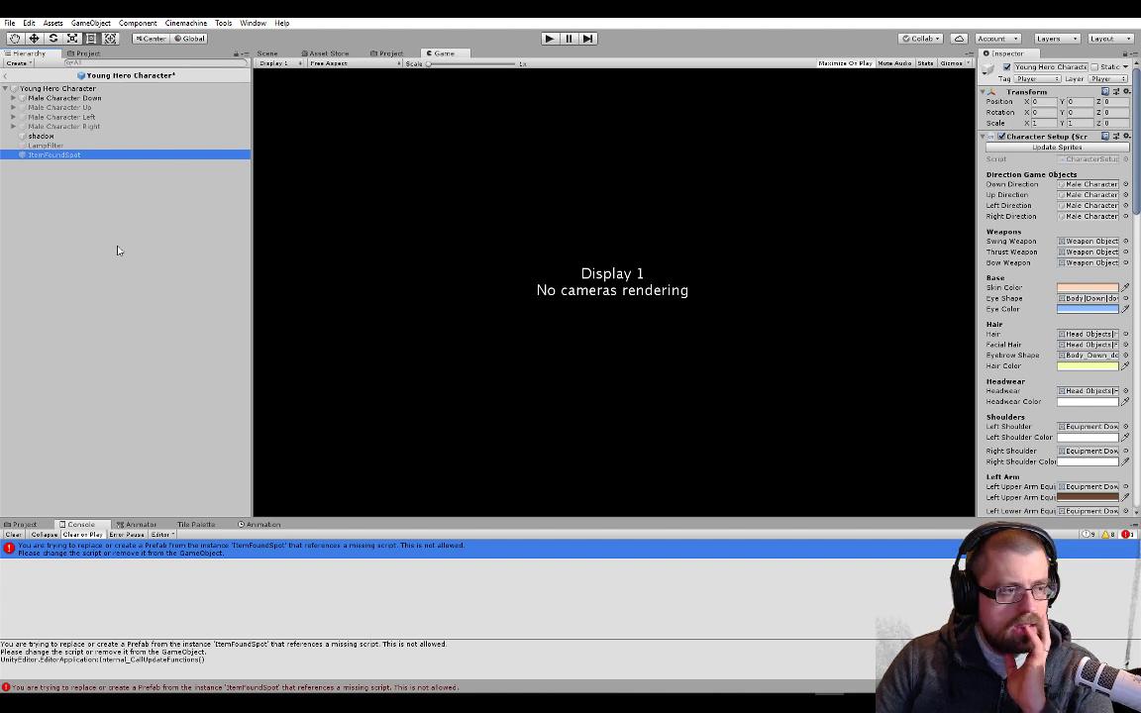
scroll(991, 258, "down", 9)
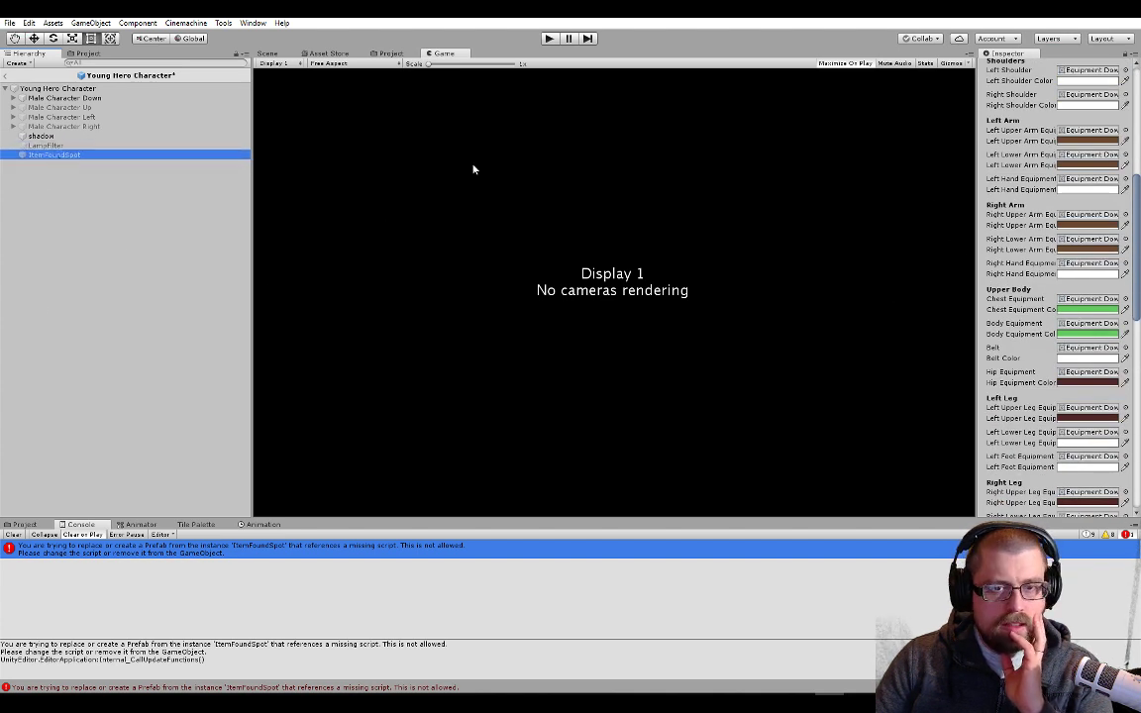
left_click(1126, 56)
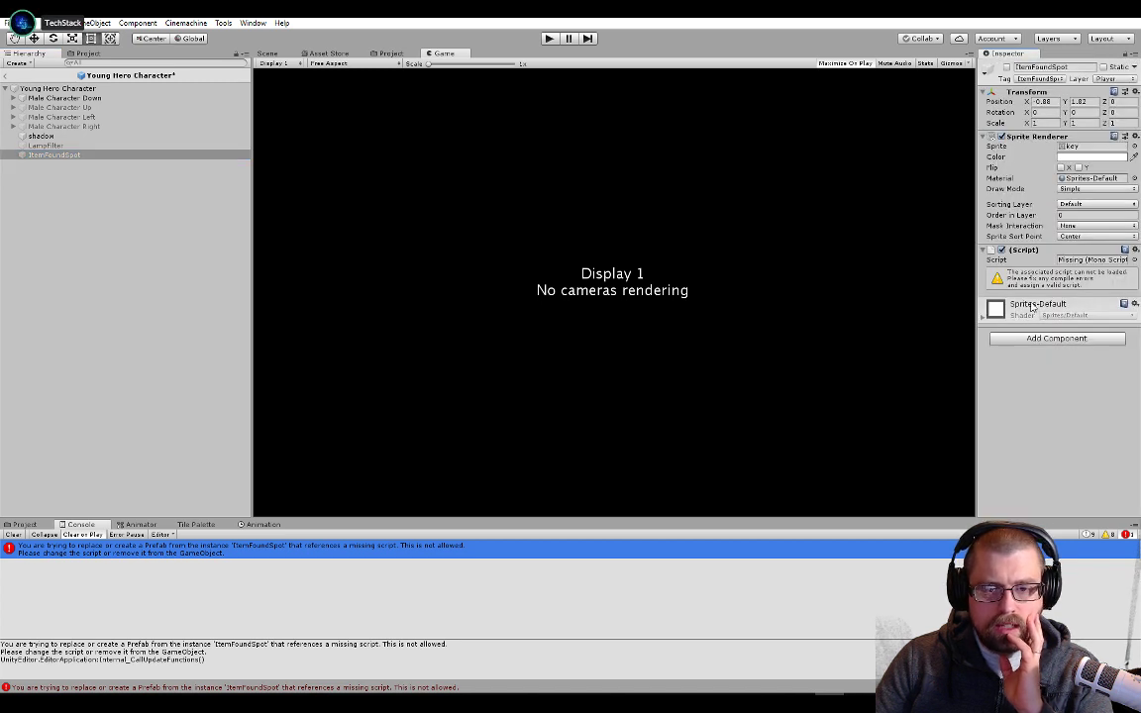
right_click(1058, 255)
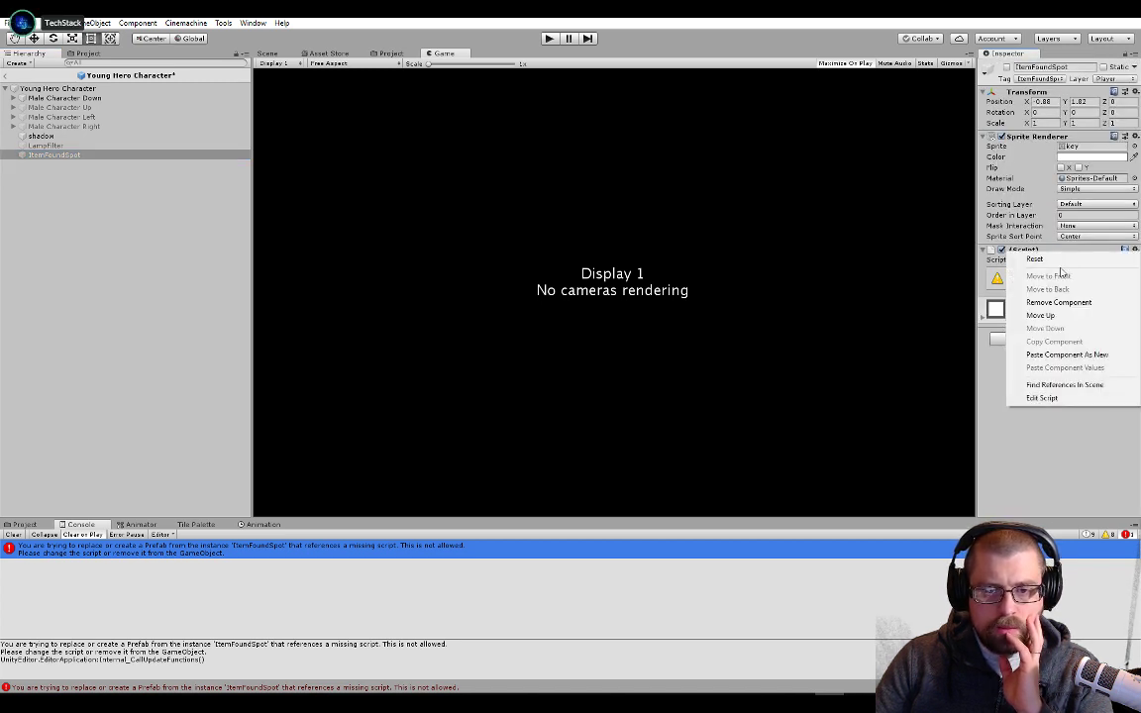
left_click(1056, 303)
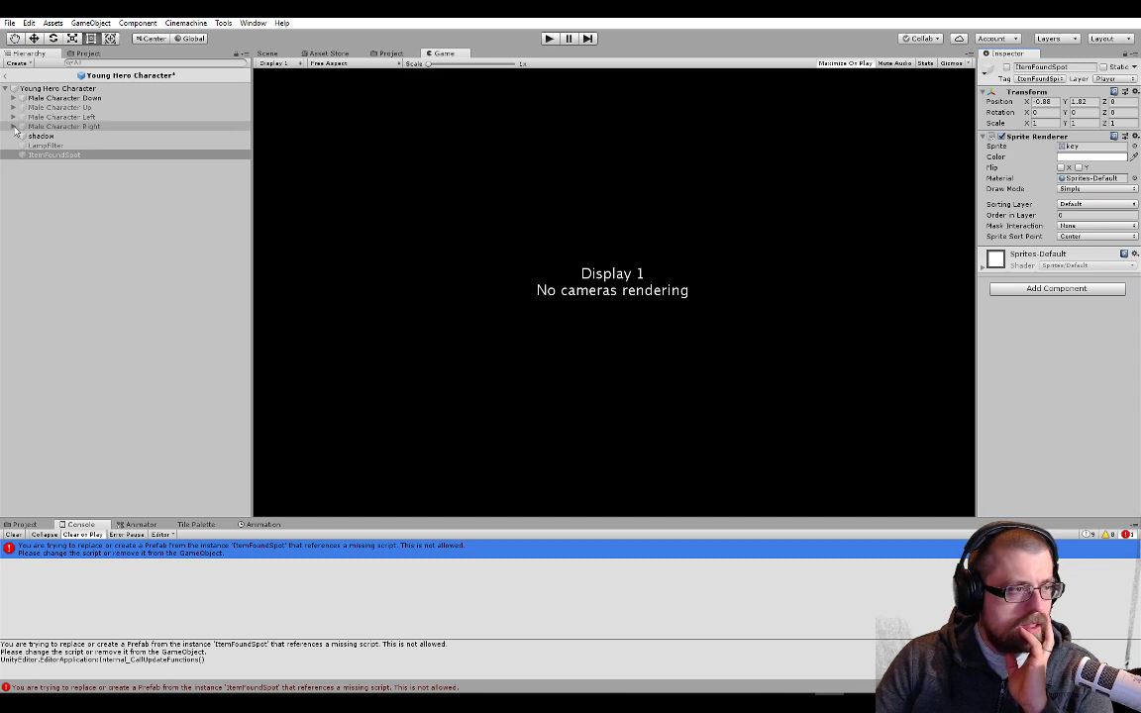
Assign a sprite from the Dungeon Tileset's Tilemaps folder to Sprite Bow in Young Hero Character's Inventory Display
left_click(58, 88)
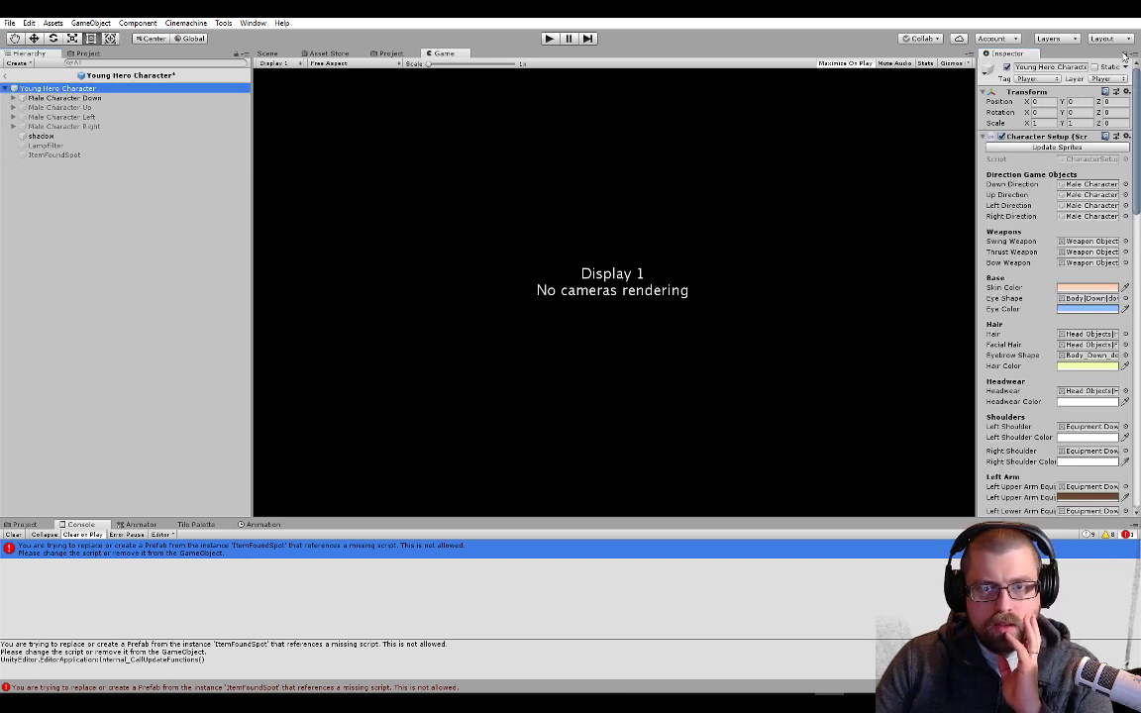
left_click(24, 524)
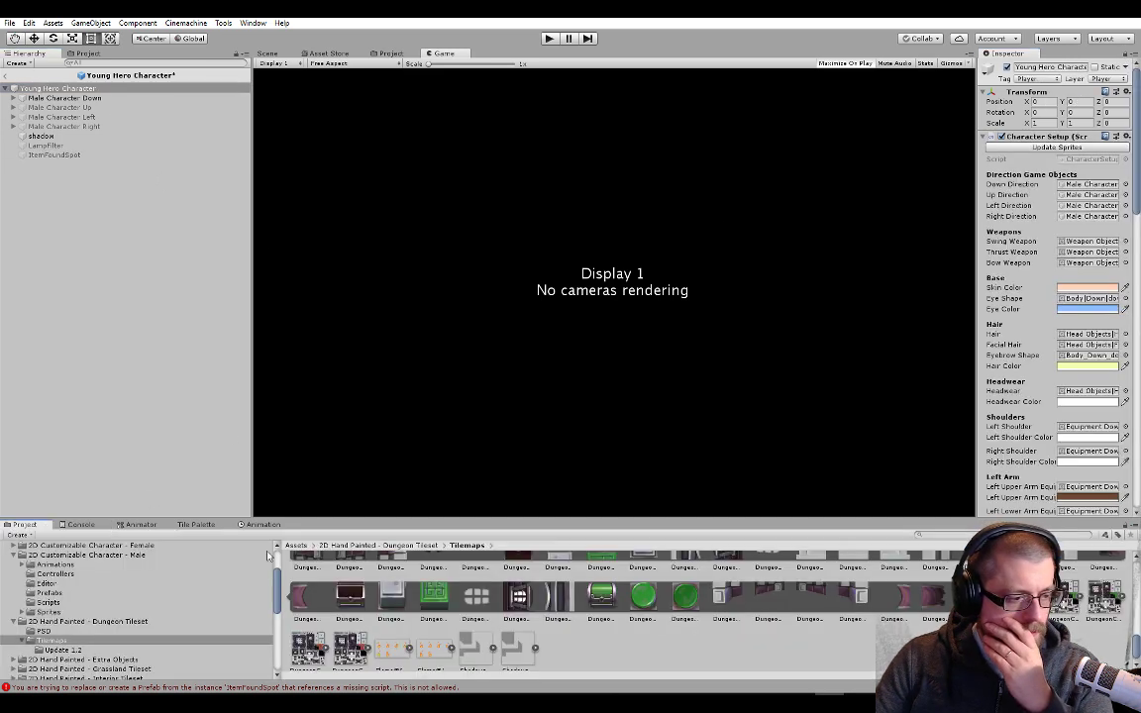
left_click_drag(642, 602, 937, 390)
left_click_drag(1014, 370, 790, 624)
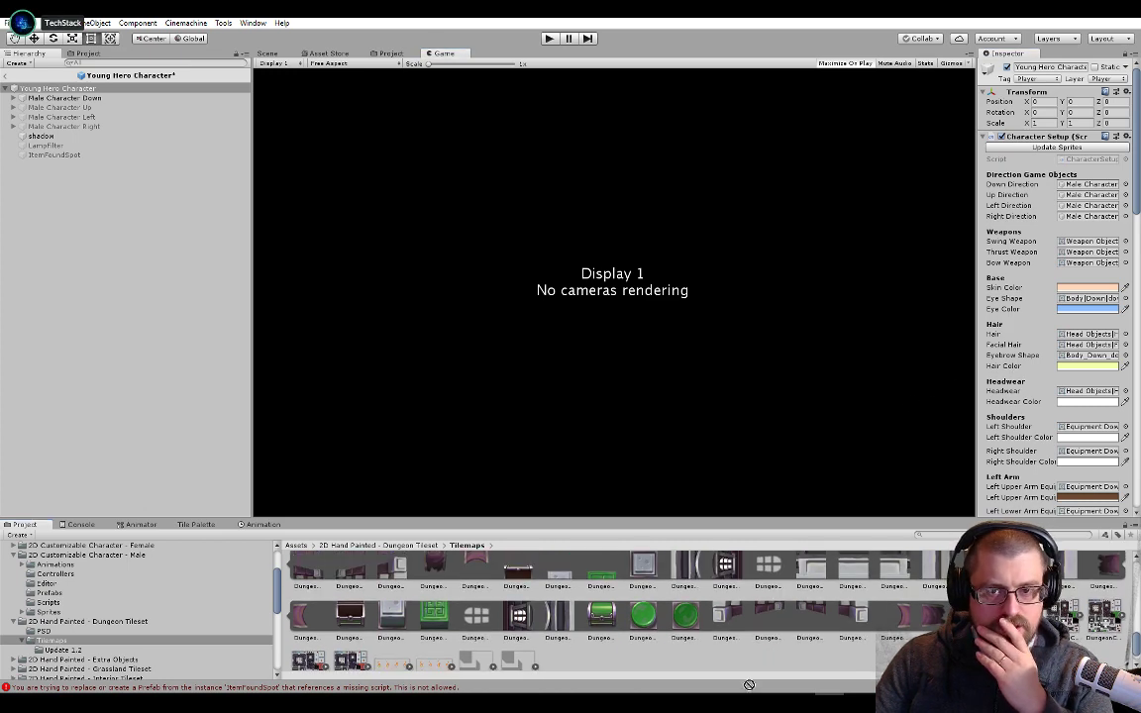
scroll(1056, 406, "down", 20)
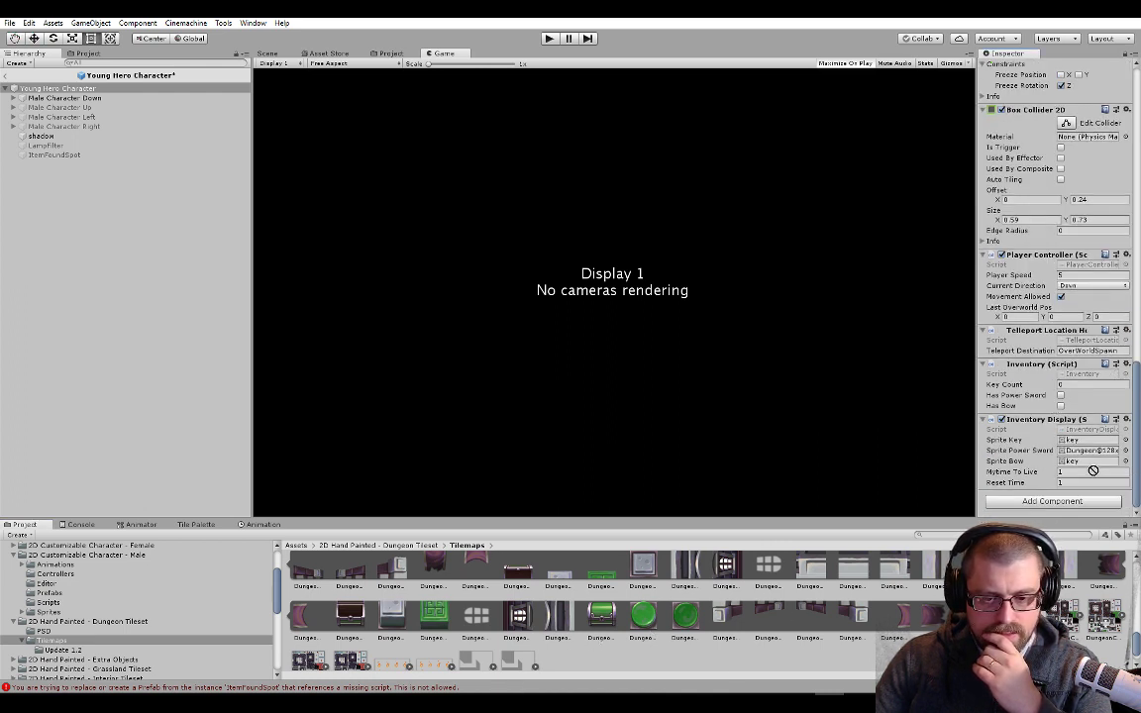
left_click_drag(1098, 466, 1096, 461)
Run the game while saving the modified prefab, walk the character toward the red chest, and stop playing
left_click(550, 39)
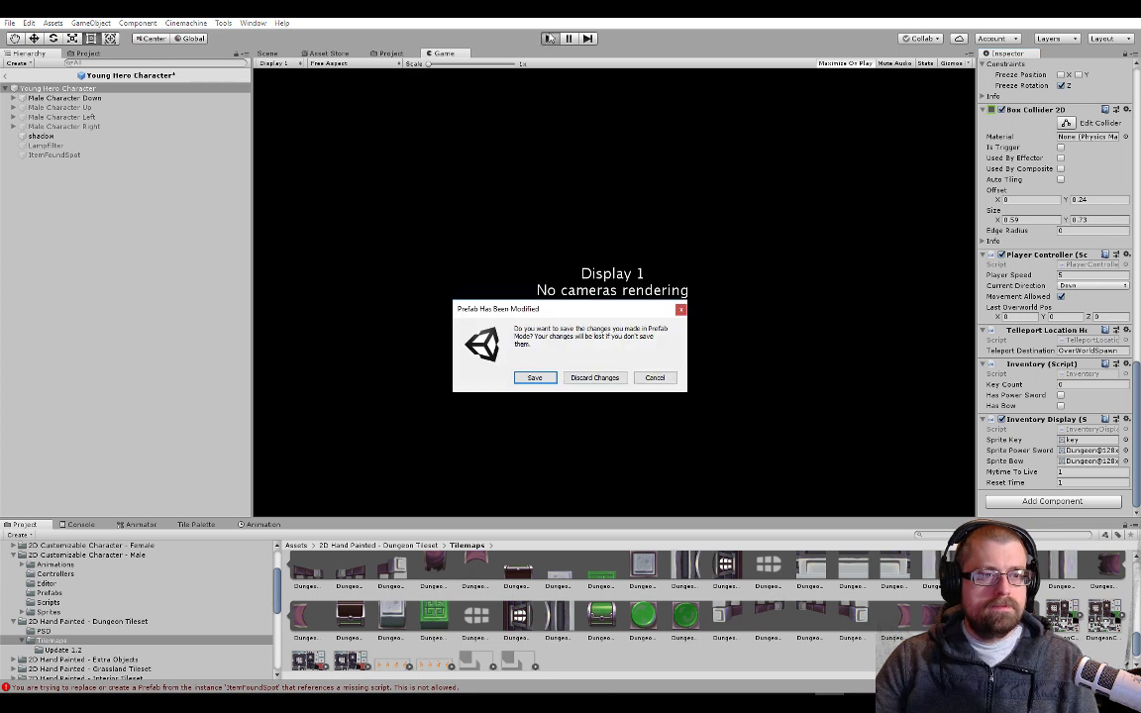
left_click(532, 379)
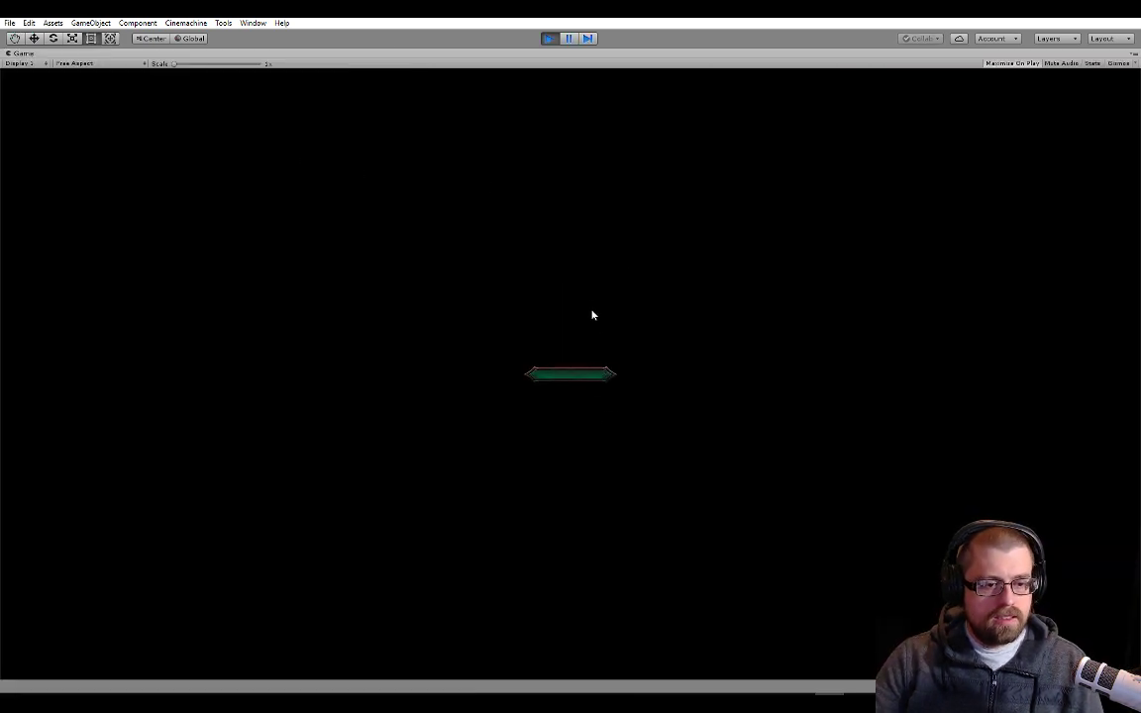
key("Down")
key("Left")
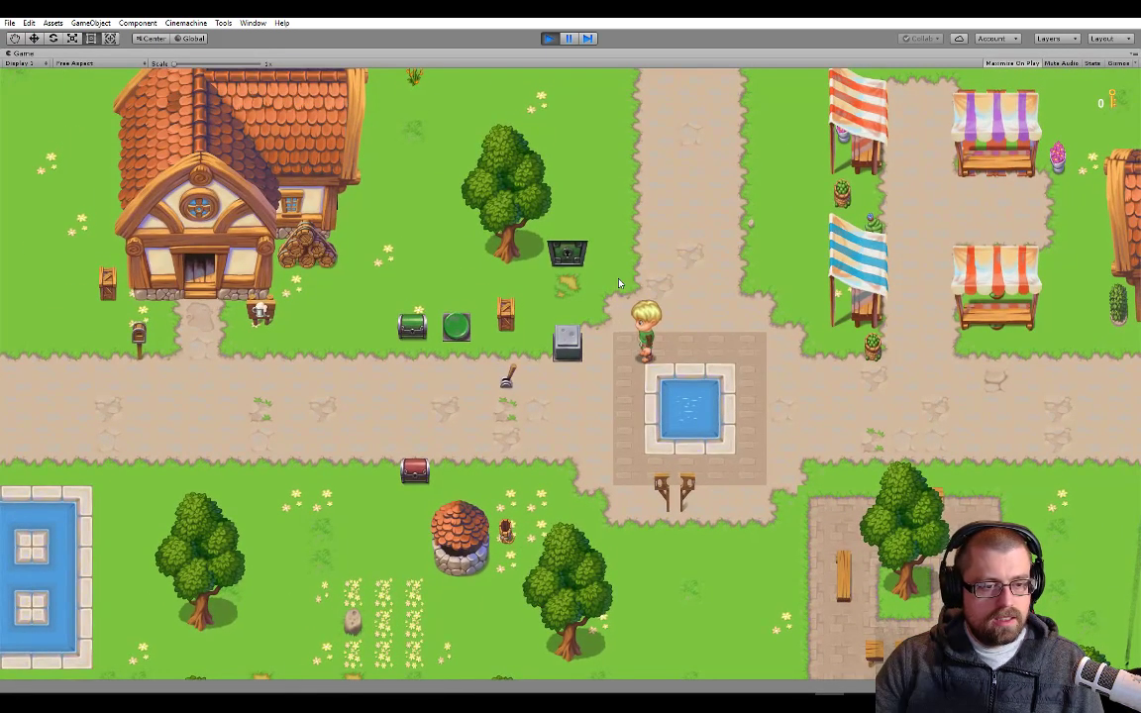
key("s")
key("w")
key("d")
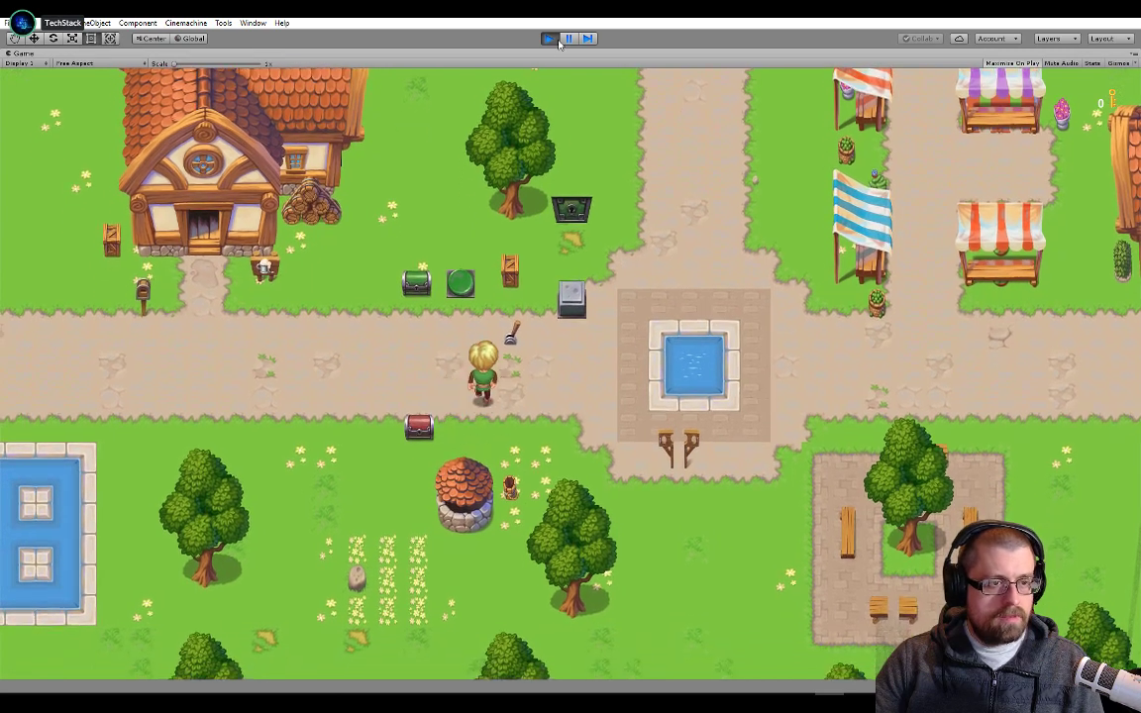
left_click(556, 39)
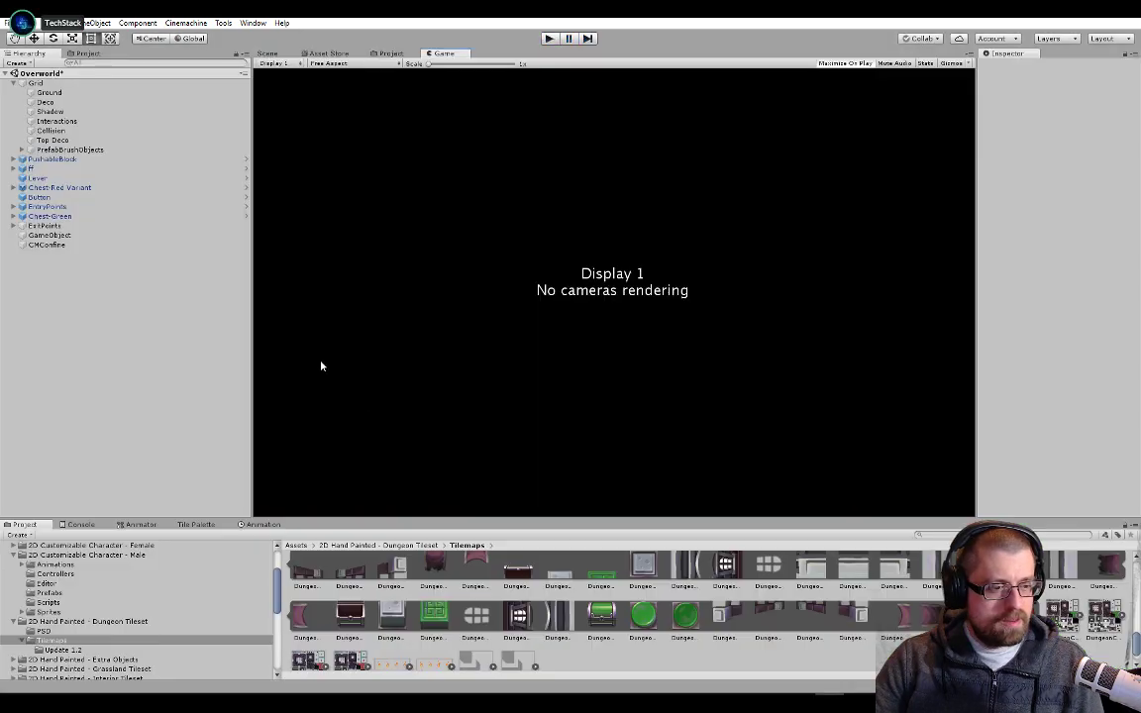
Enable Has Power Sword in Chest-Red Variant's Inventory and test opening the red chest in the running game
left_click(68, 188)
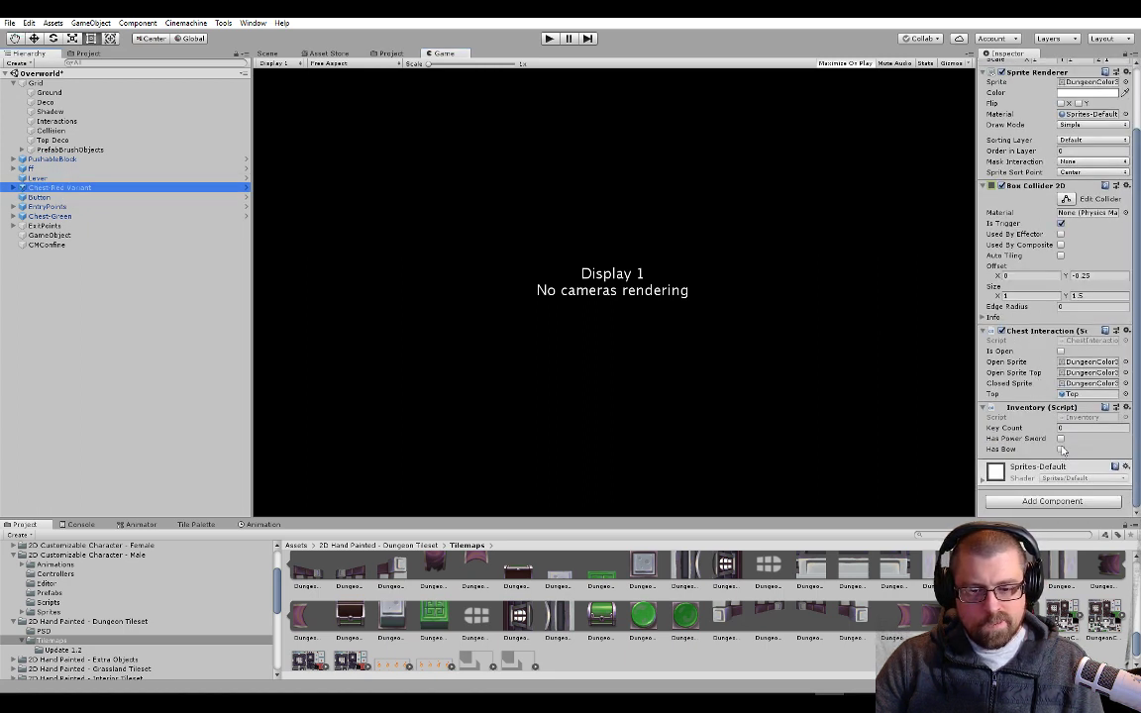
left_click(1061, 439)
left_click(548, 39)
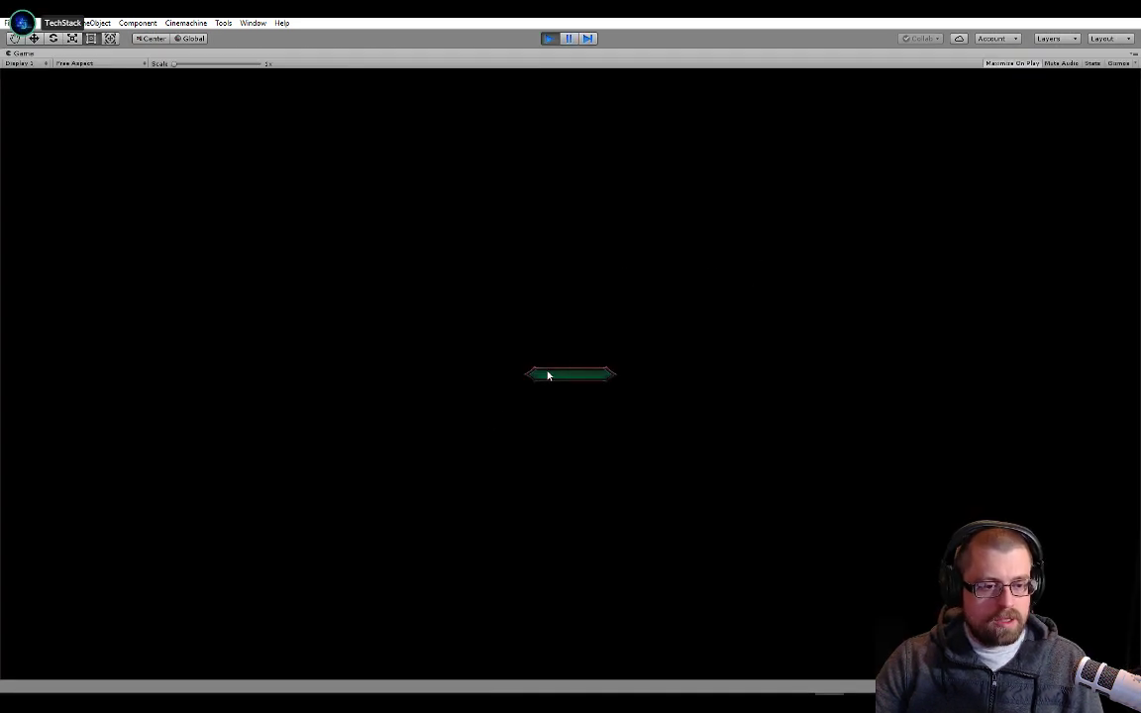
left_click(548, 375)
key("a")
key("s")
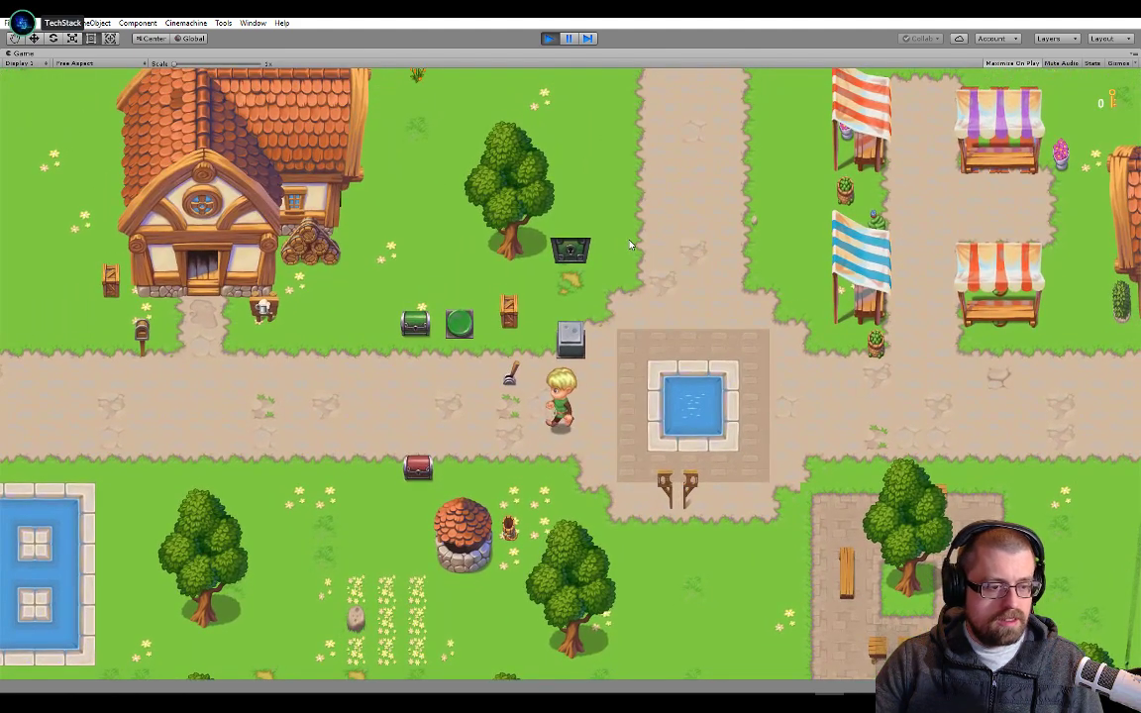
key("a")
key("s")
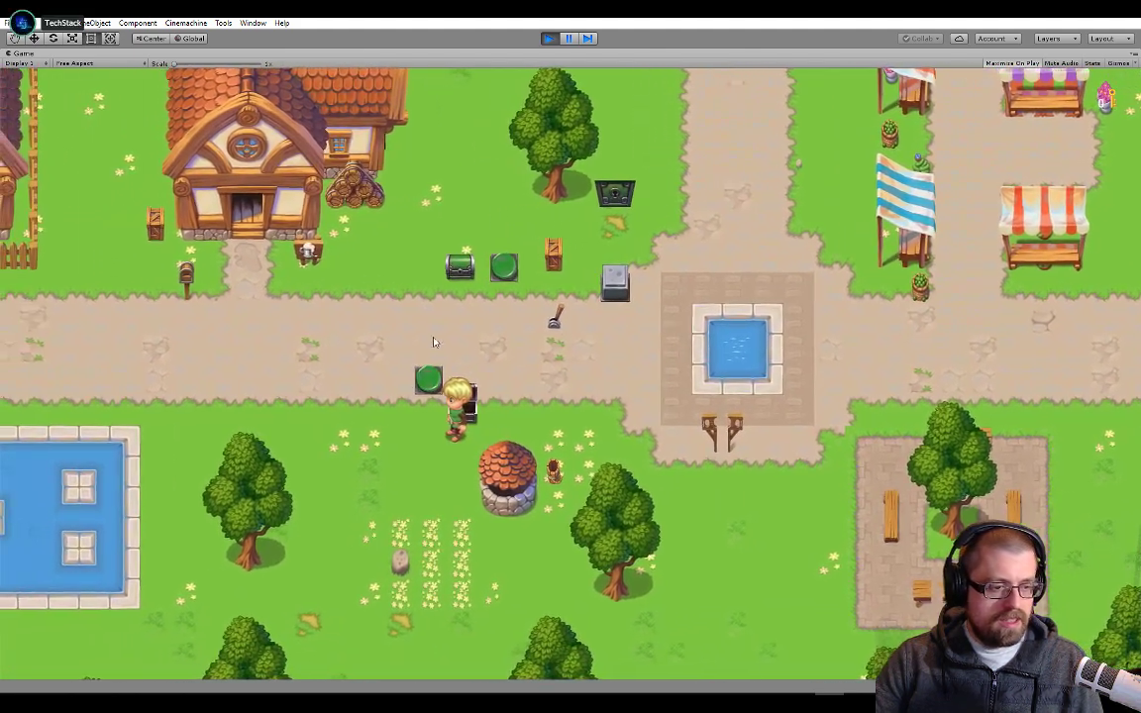
left_click(551, 40)
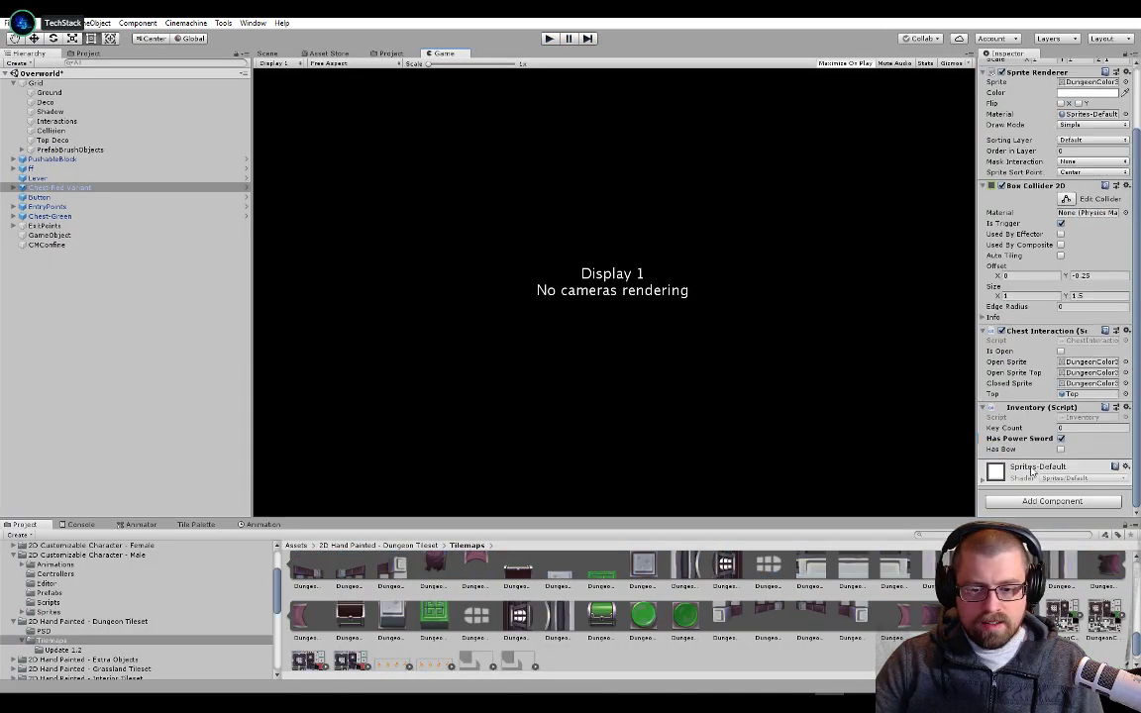
Replace Has Power Sword with Has Bow in Chest-Red Variant's Inventory and test opening the red chest in the running game
left_click(1061, 438)
left_click(1061, 448)
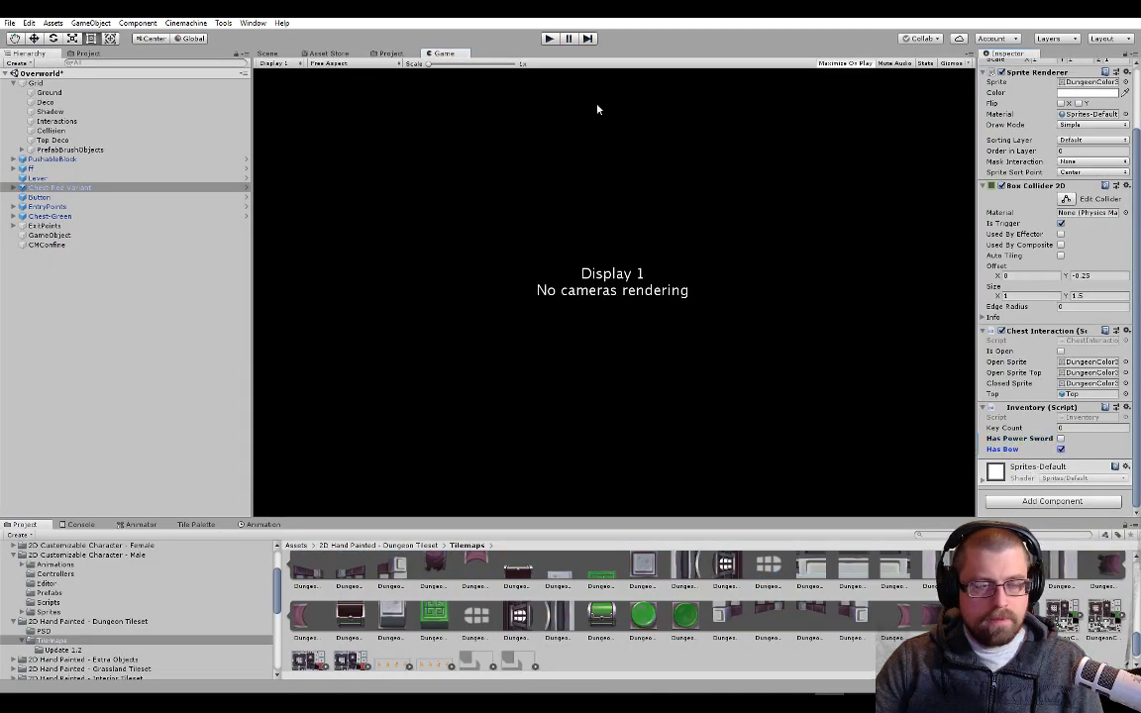
left_click(552, 40)
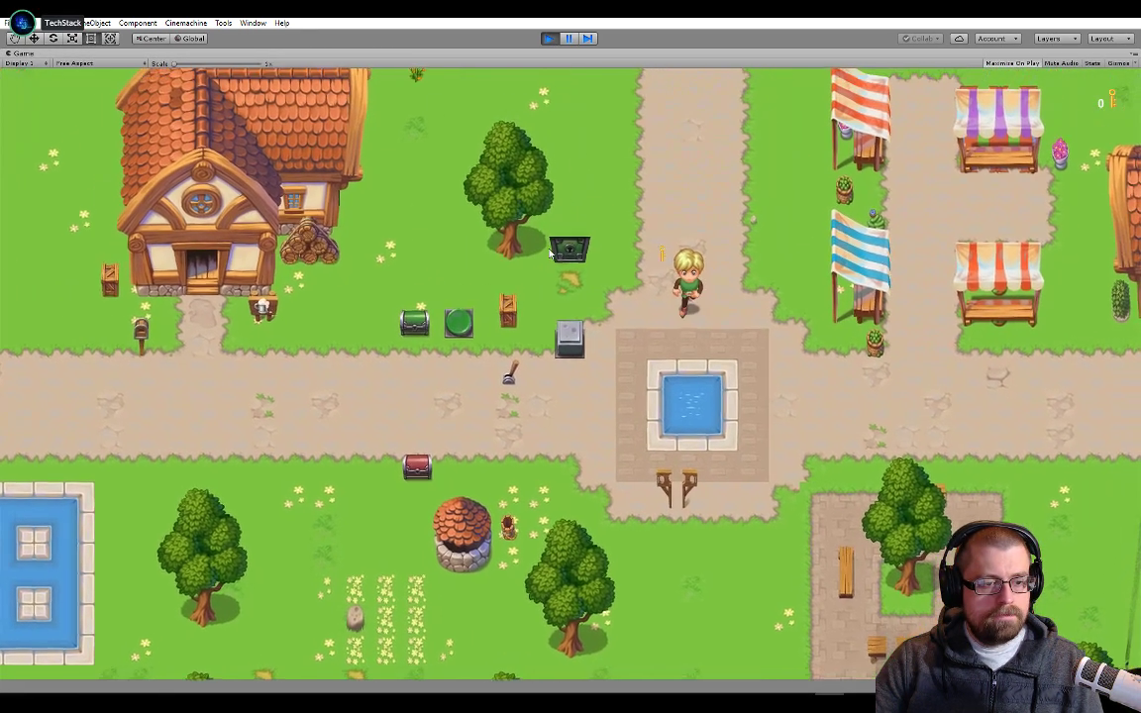
key("Down")
key("Left")
key("Left")
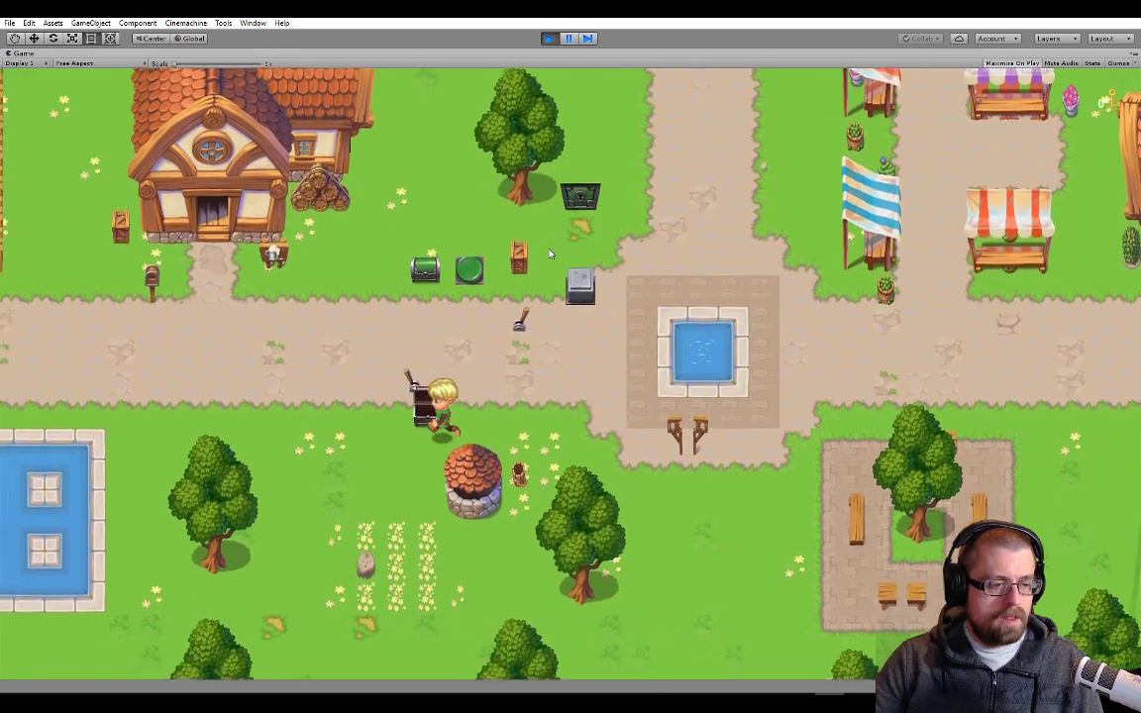
key("Left")
key("Down")
key("Right")
key("Up")
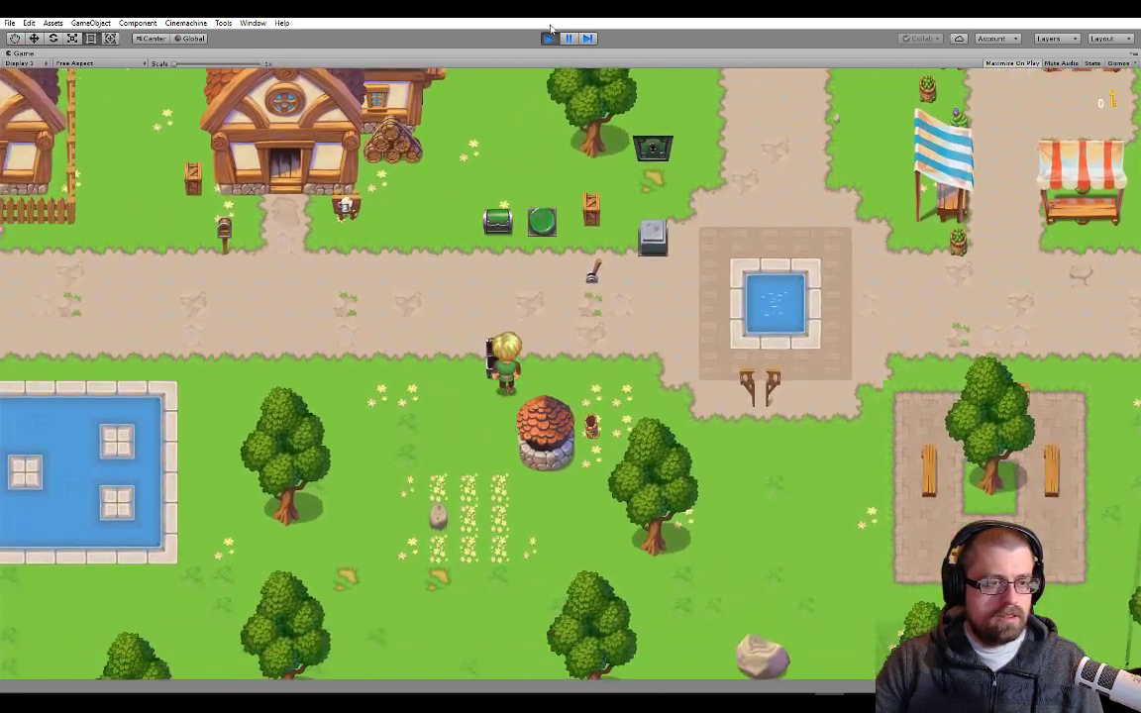
key("ctrl+p")
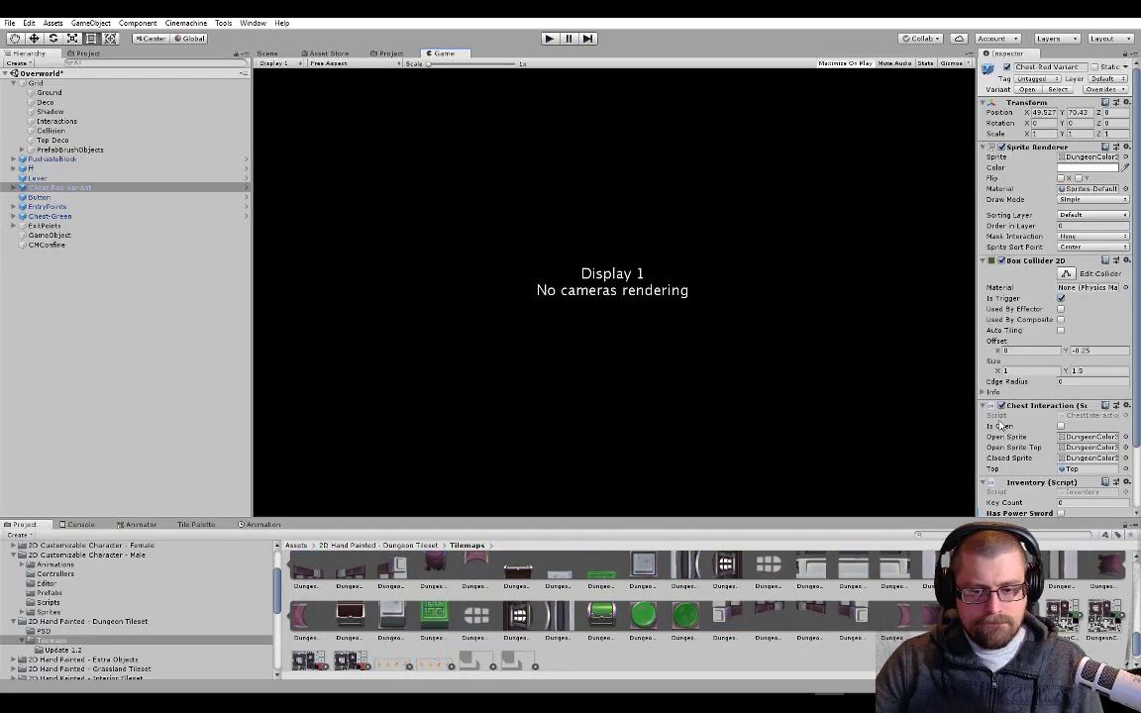
Disable Has Bow and set Key Count to 1 in Chest-Red Variant's Inventory
scroll(1050, 396, "down", 2)
left_click(1061, 450)
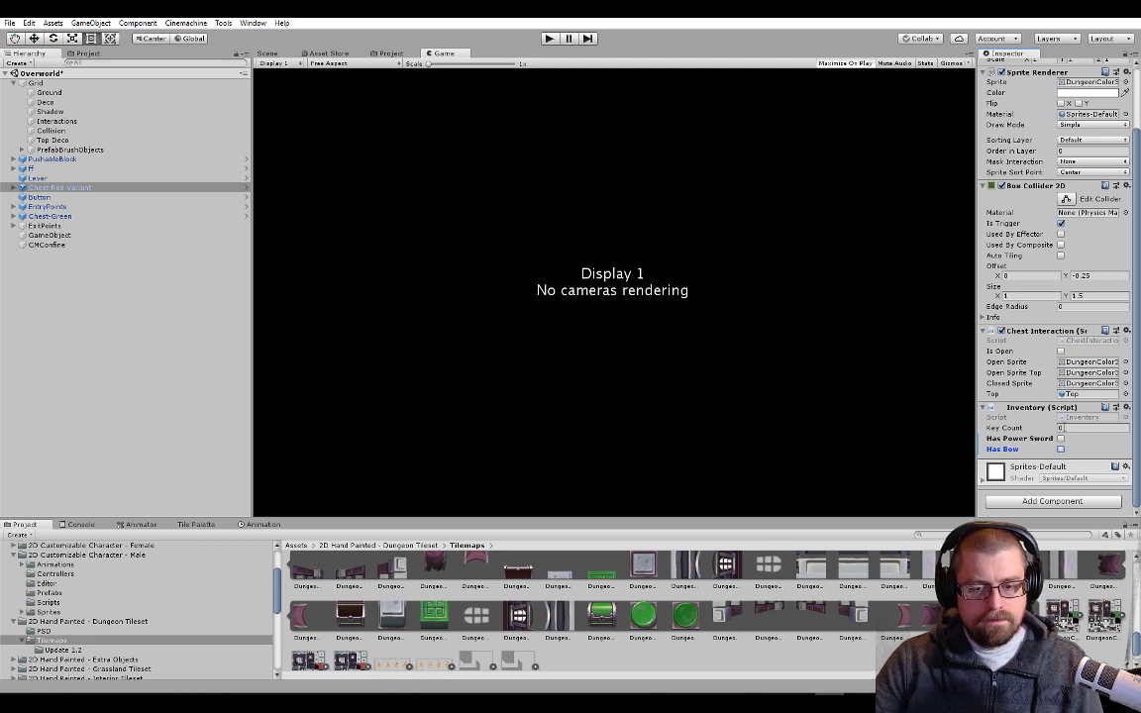
left_click(1063, 428)
type("1")
key("Tab")
Play the game and open the green and red chests to check the key display and counter, then stop playing
left_click(548, 40)
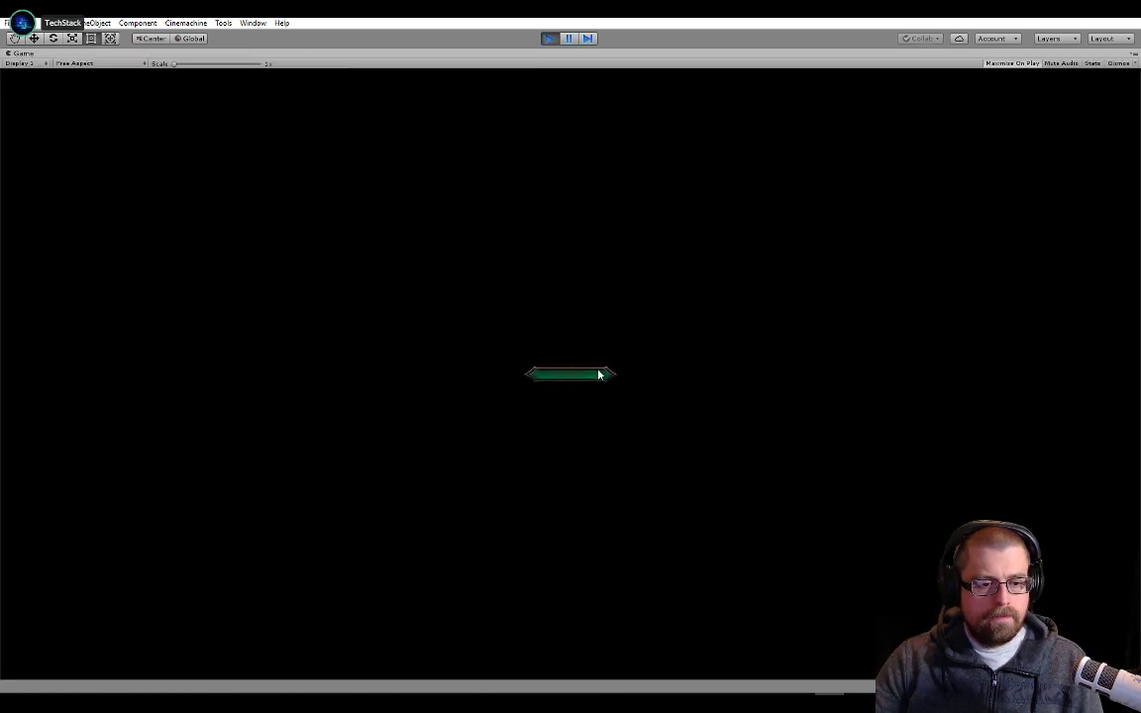
key("Down")
key("Left")
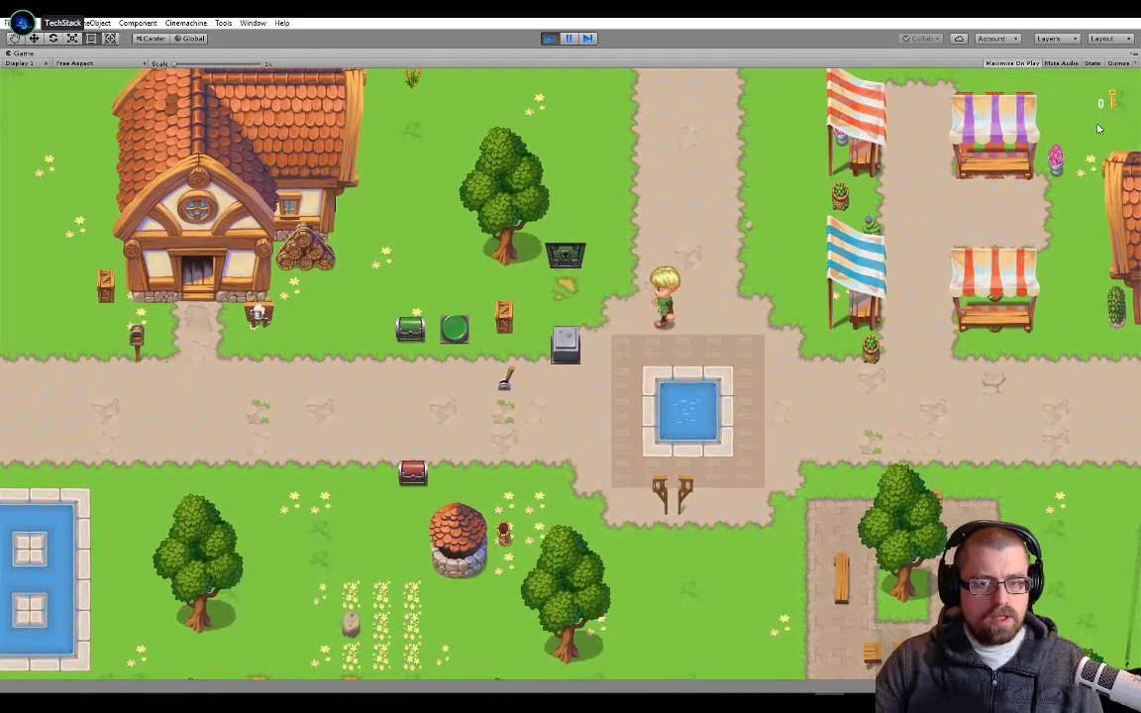
key("Left")
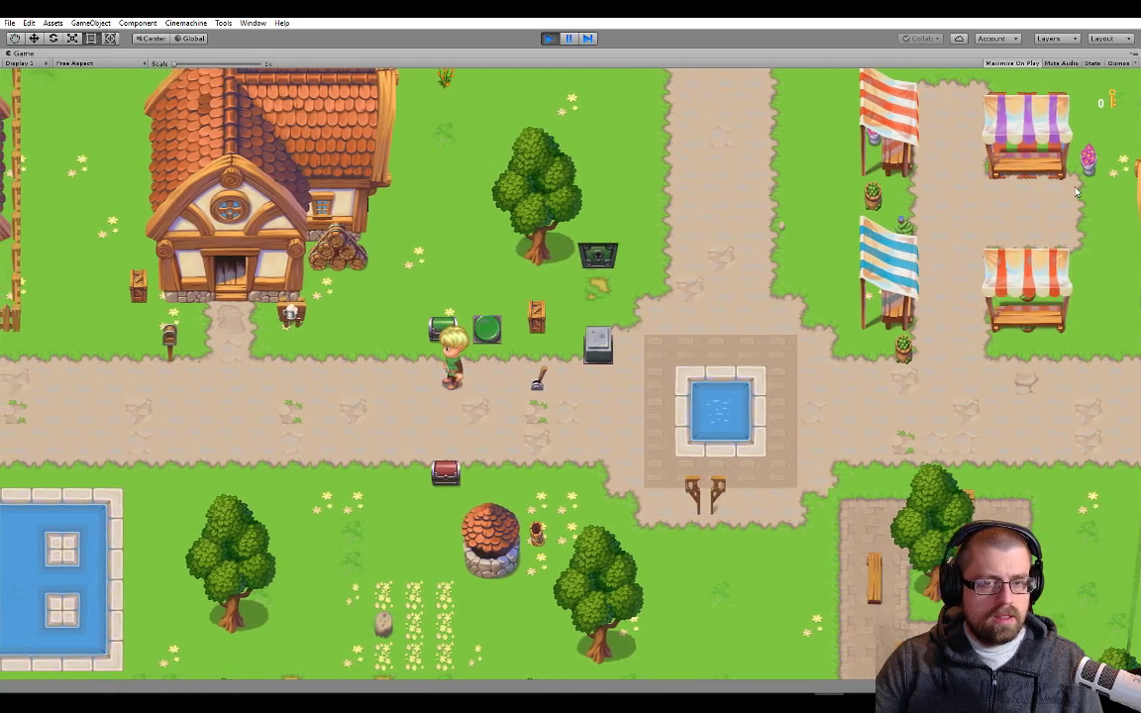
key("Down")
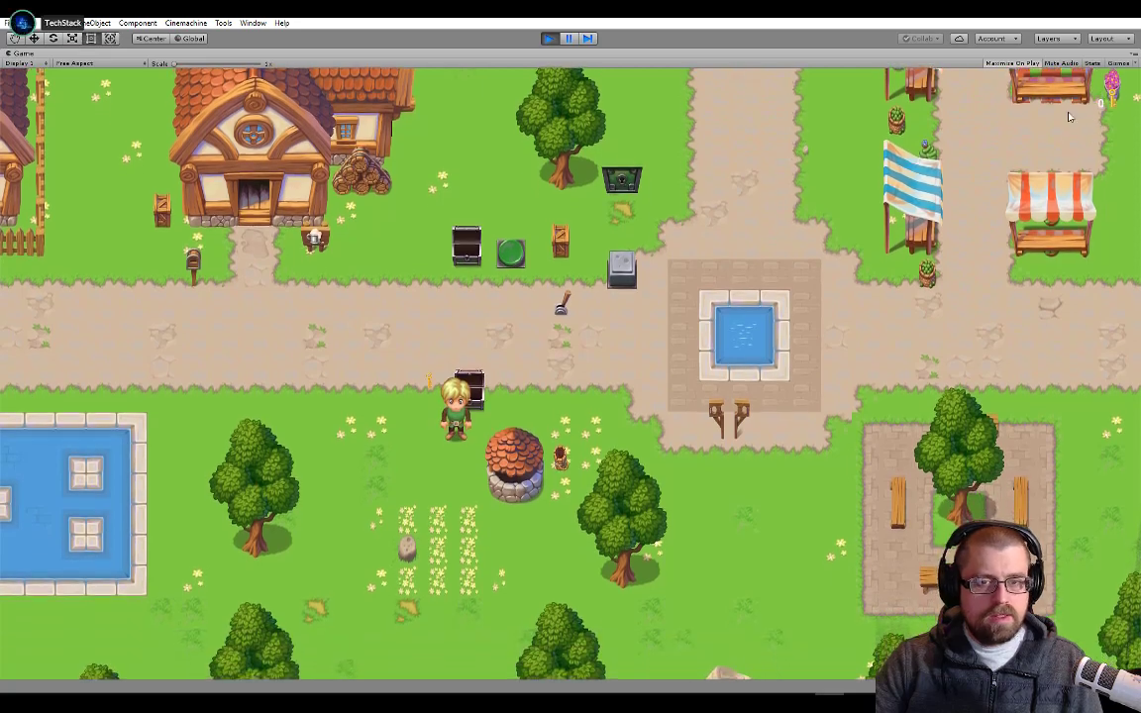
key("Left")
key("Down")
key("Right")
key("Up")
left_click(548, 39)
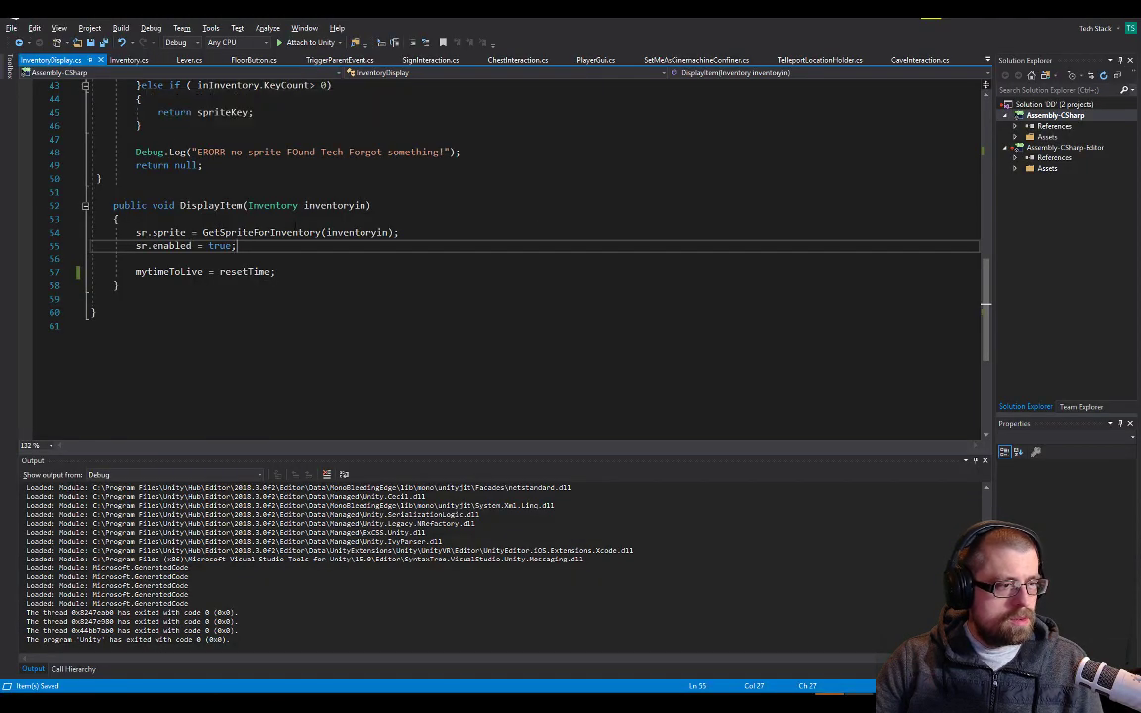
Switch to Visual Studio and look through the scripts for the playerInventory.merge call in ChestInteraction.cs's SetOpen method
left_click(305, 222)
scroll(305, 222, "up", 3)
scroll(467, 234, "up", 1)
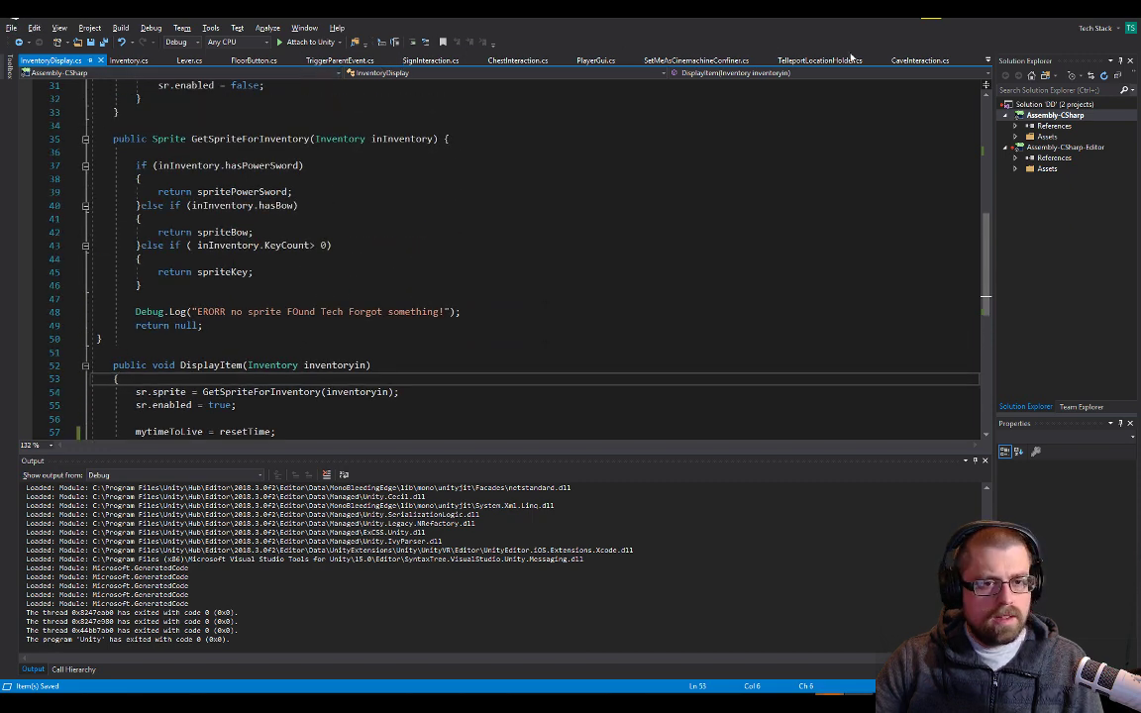
left_click(920, 60)
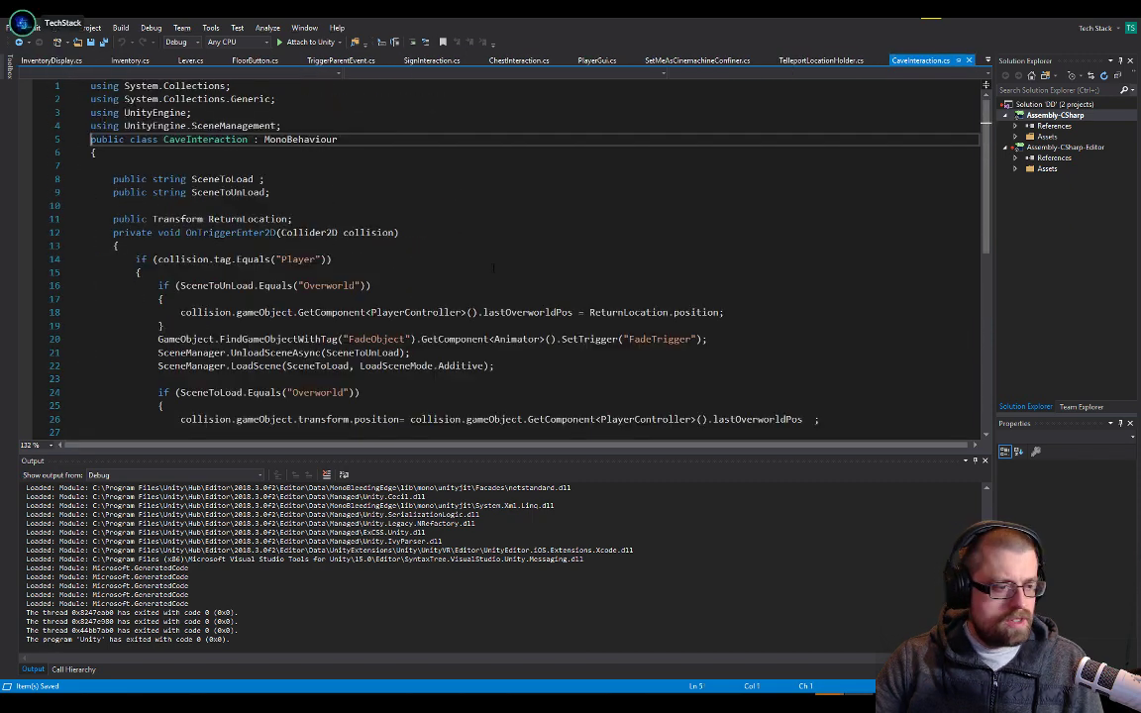
left_click(987, 60)
left_click(993, 110)
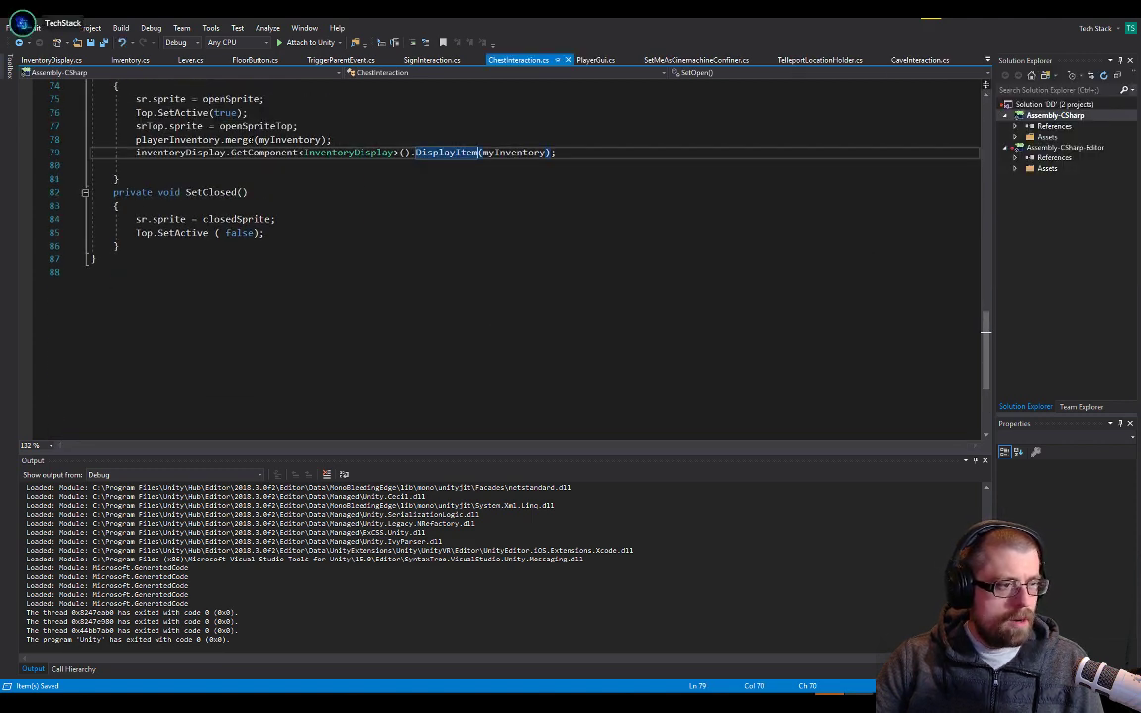
left_click(231, 140)
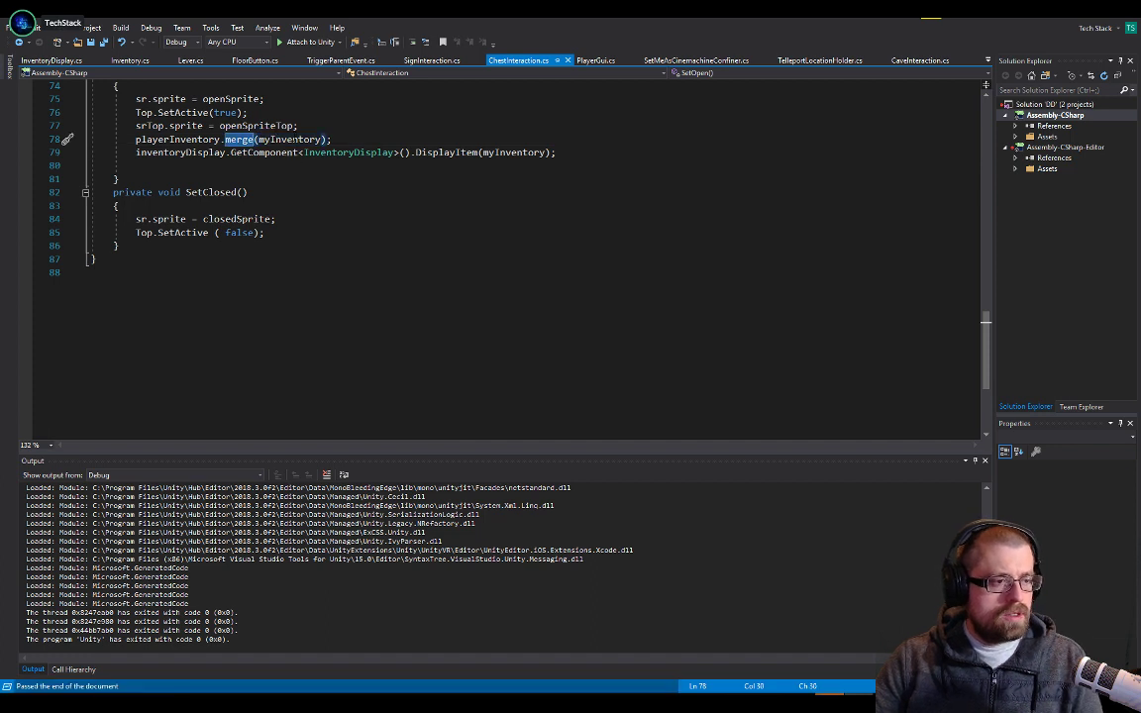
Go to the definition of merge in Inventory.cs and examine how it combines KeyCount with otherInventory
double_click(295, 140)
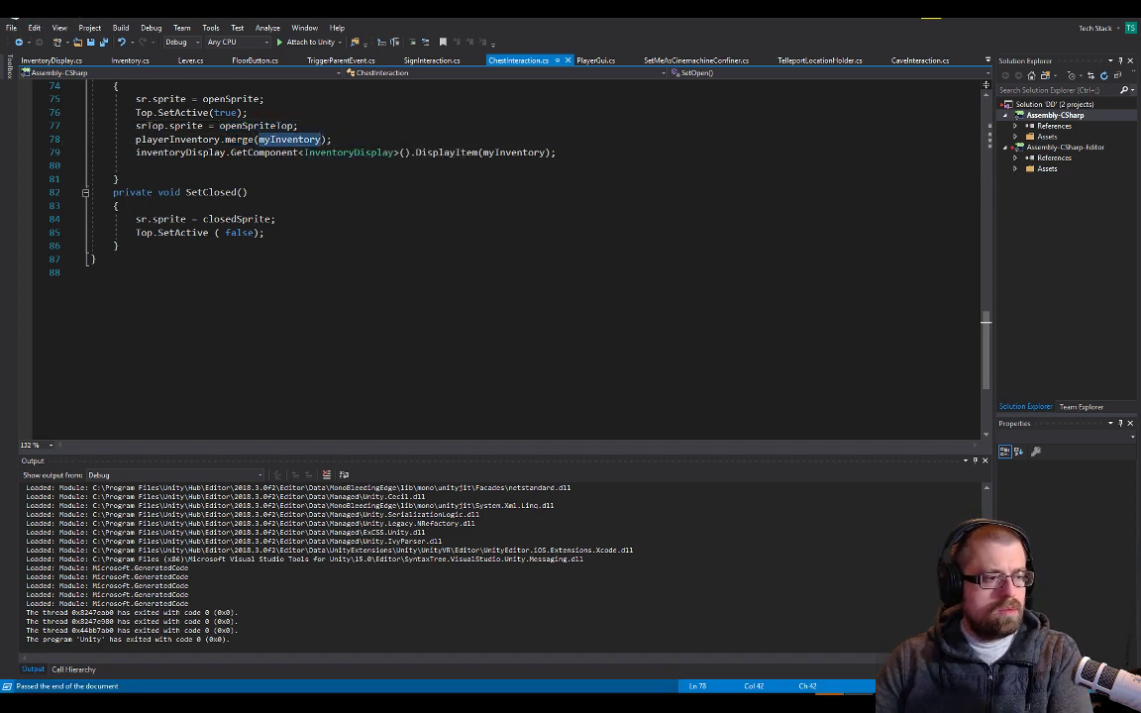
double_click(243, 139)
key("F12")
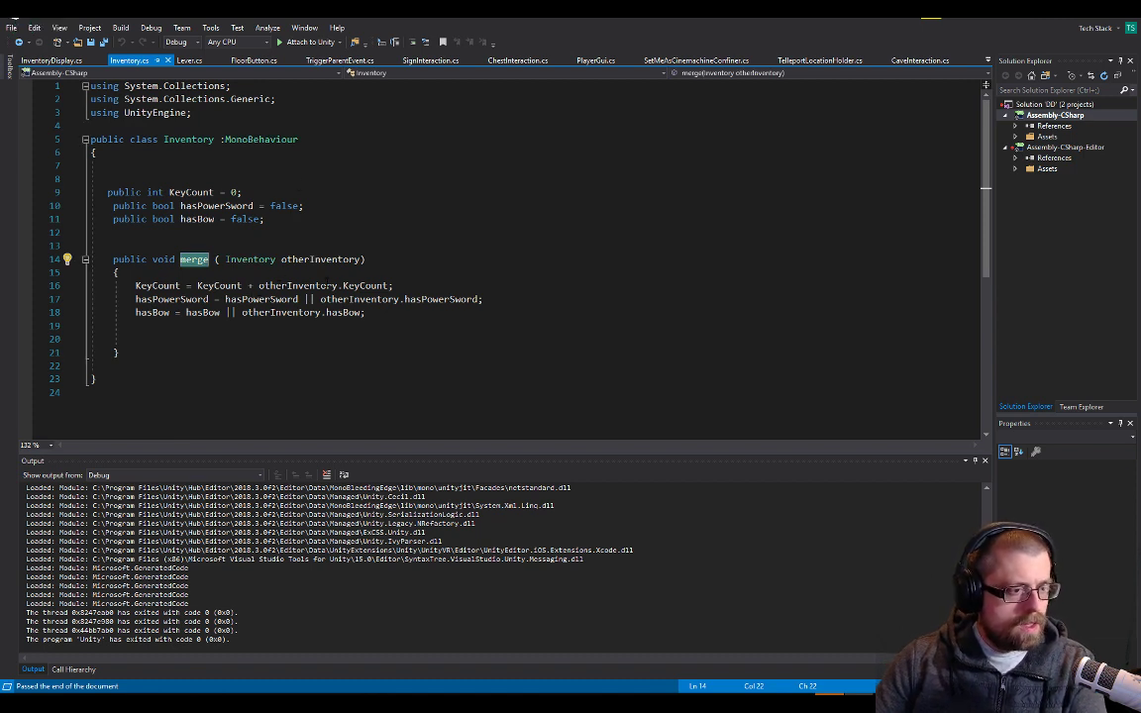
double_click(287, 286)
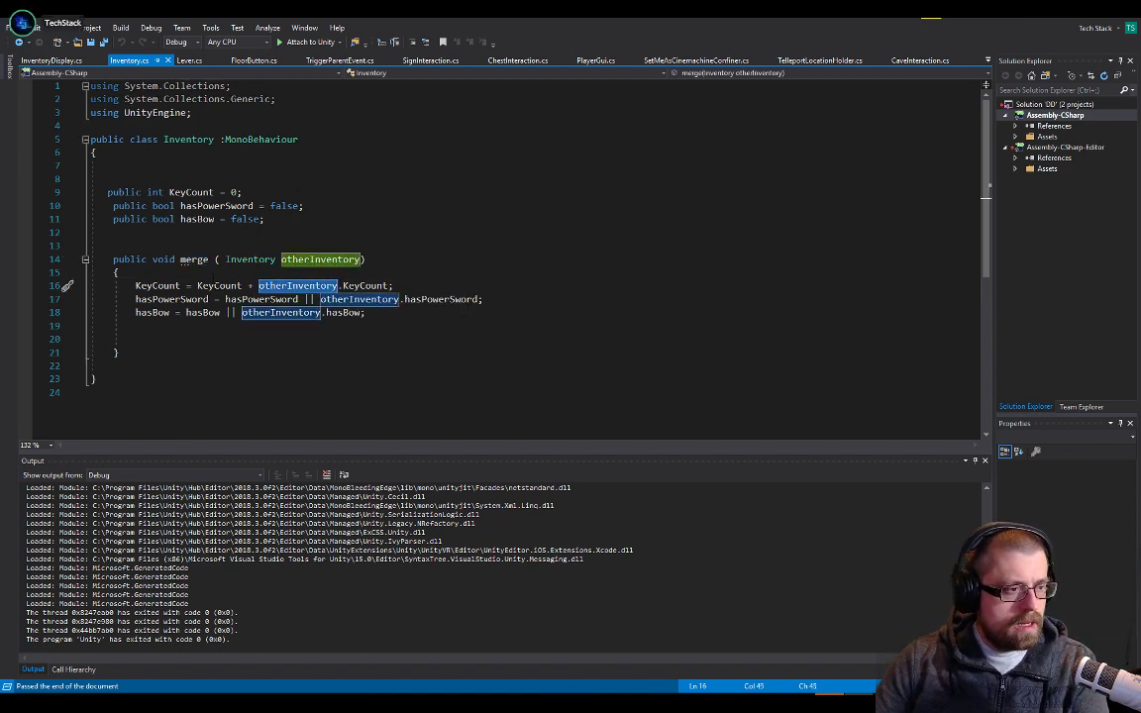
left_click(278, 273)
left_click_drag(397, 286, 390, 286)
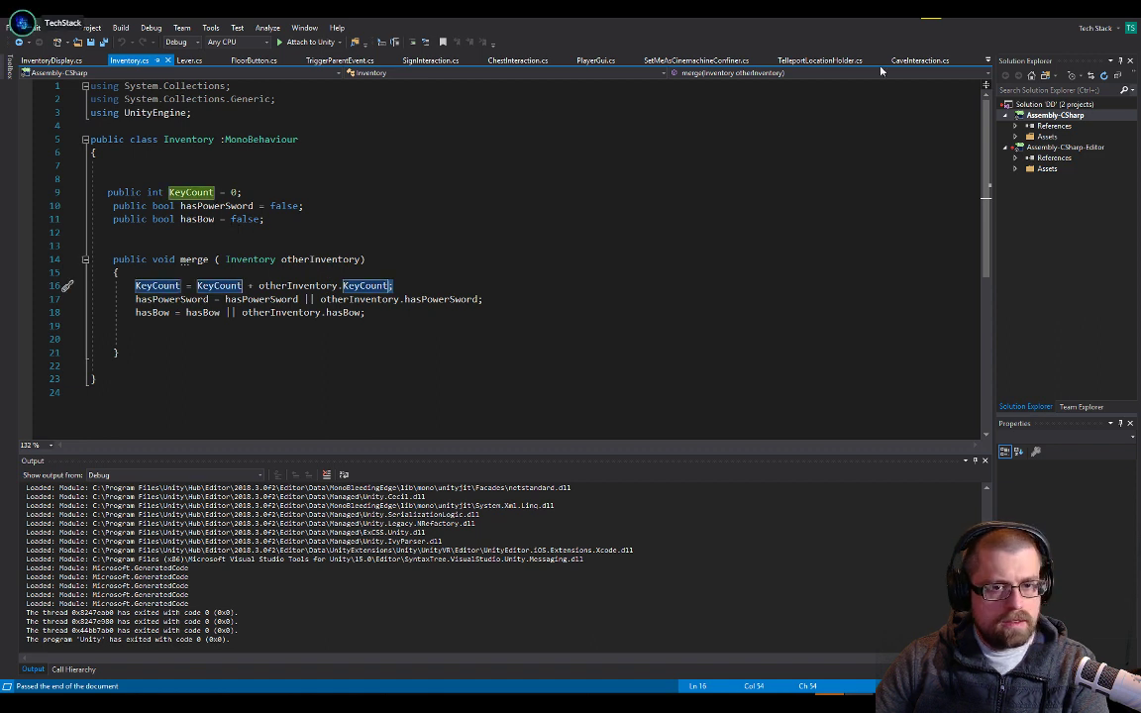
Return to ChestInteraction.cs and check how playerInventory is assigned from the Player's Inventory component in Start
left_click(987, 61)
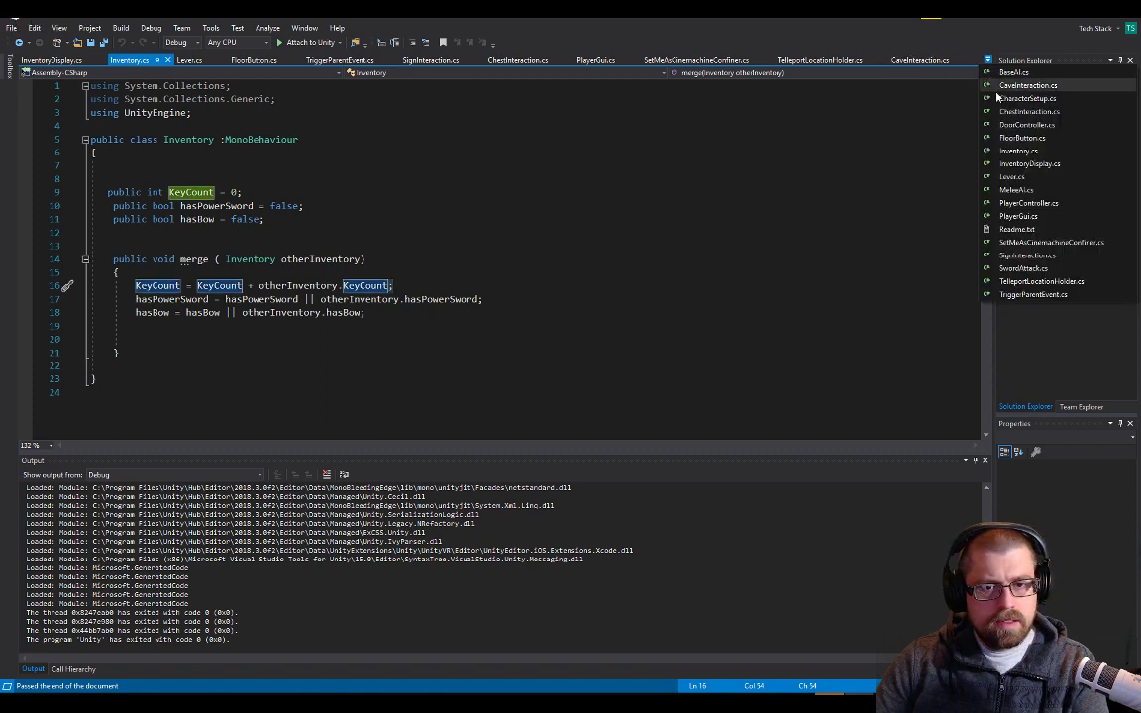
left_click(1028, 111)
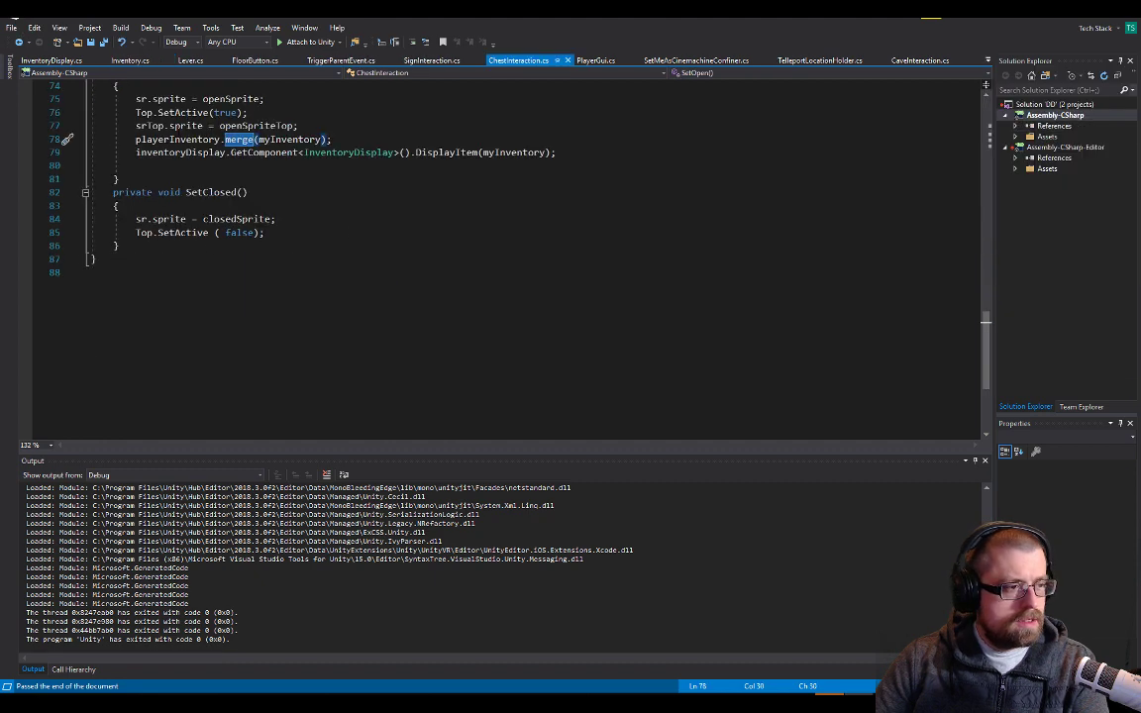
double_click(198, 139)
scroll(282, 175, "up", 20)
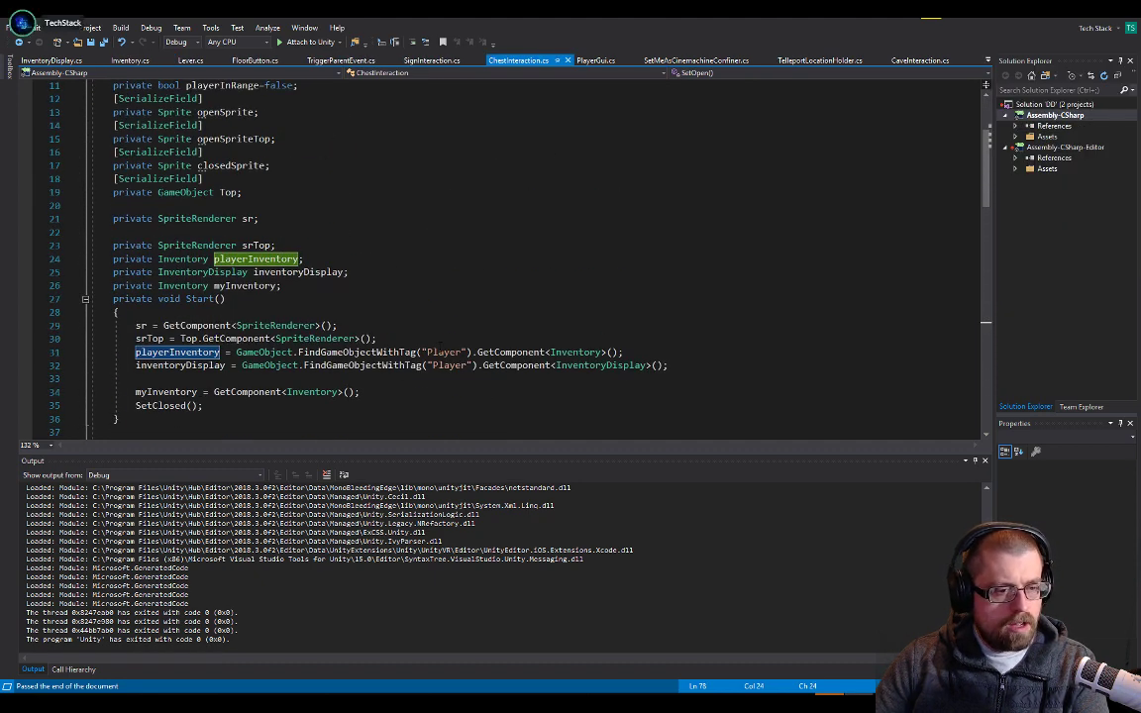
left_click(463, 341)
double_click(562, 353)
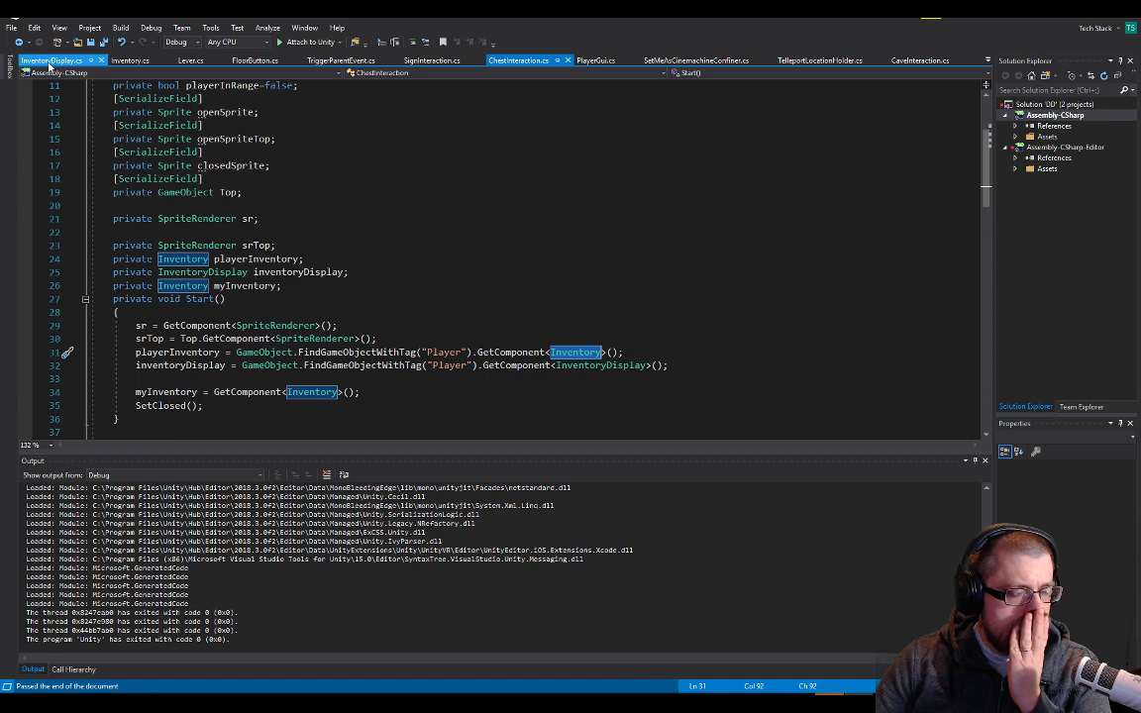
Review Inventory.cs, then examine in PlayerGui.cs how txtKeyCounter is found and its text is set from PlayerInventory.KeyCount
left_click(143, 62)
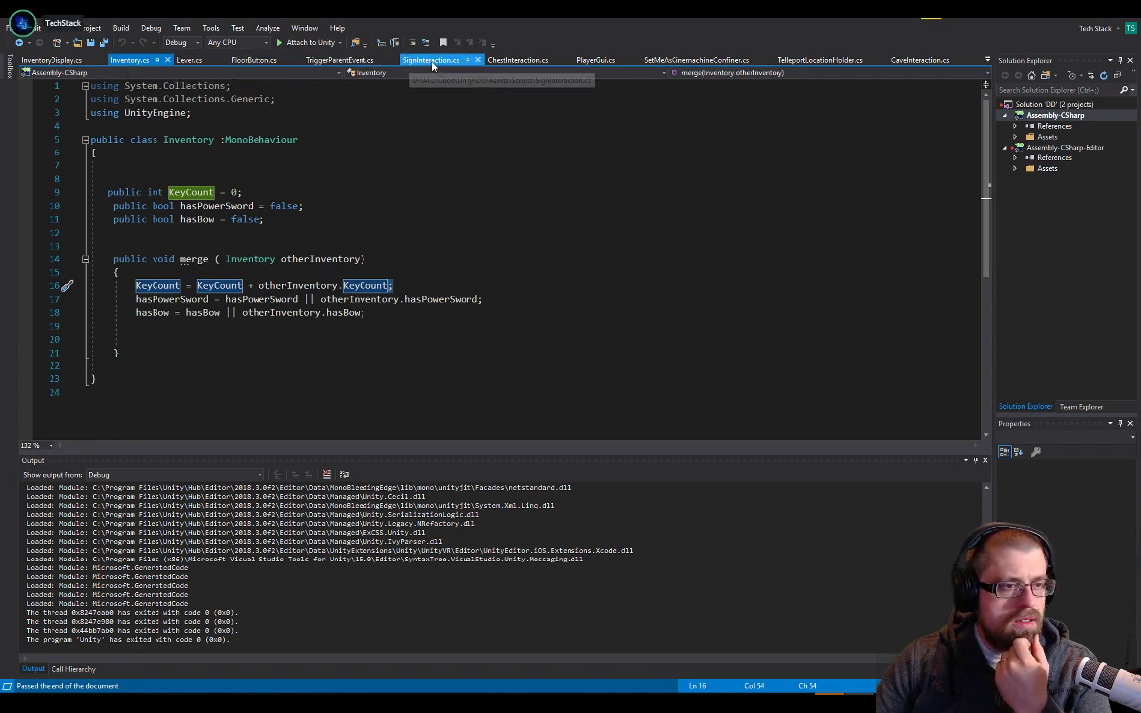
left_click(594, 61)
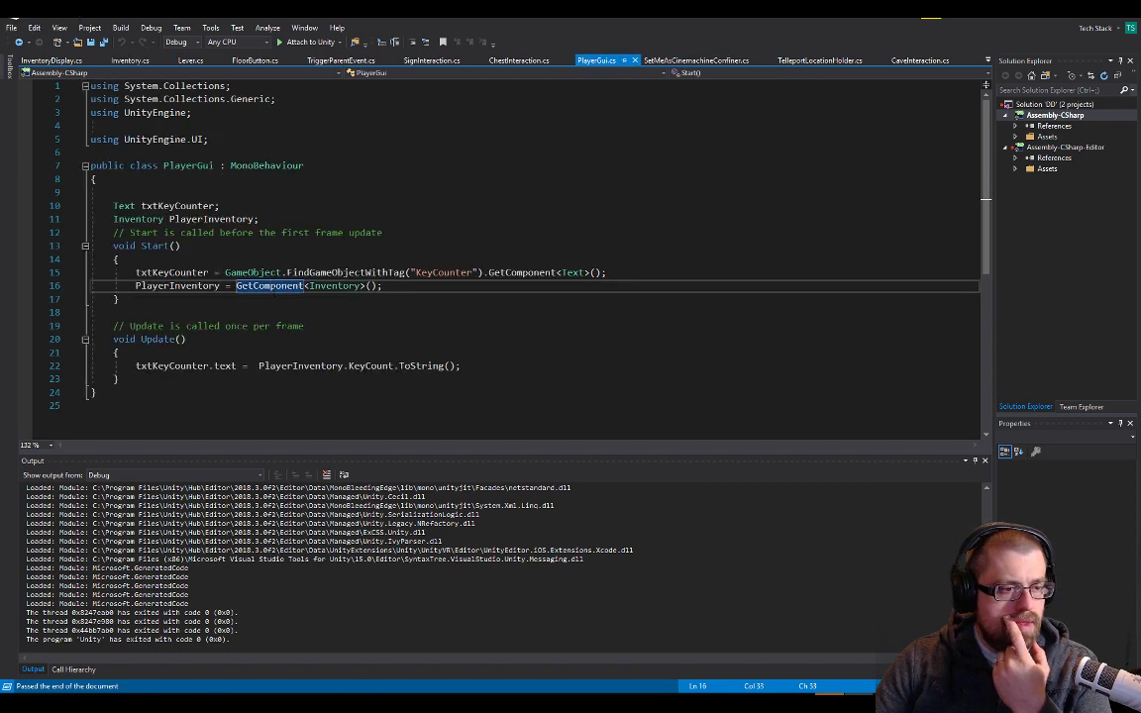
double_click(248, 259)
left_click(197, 206)
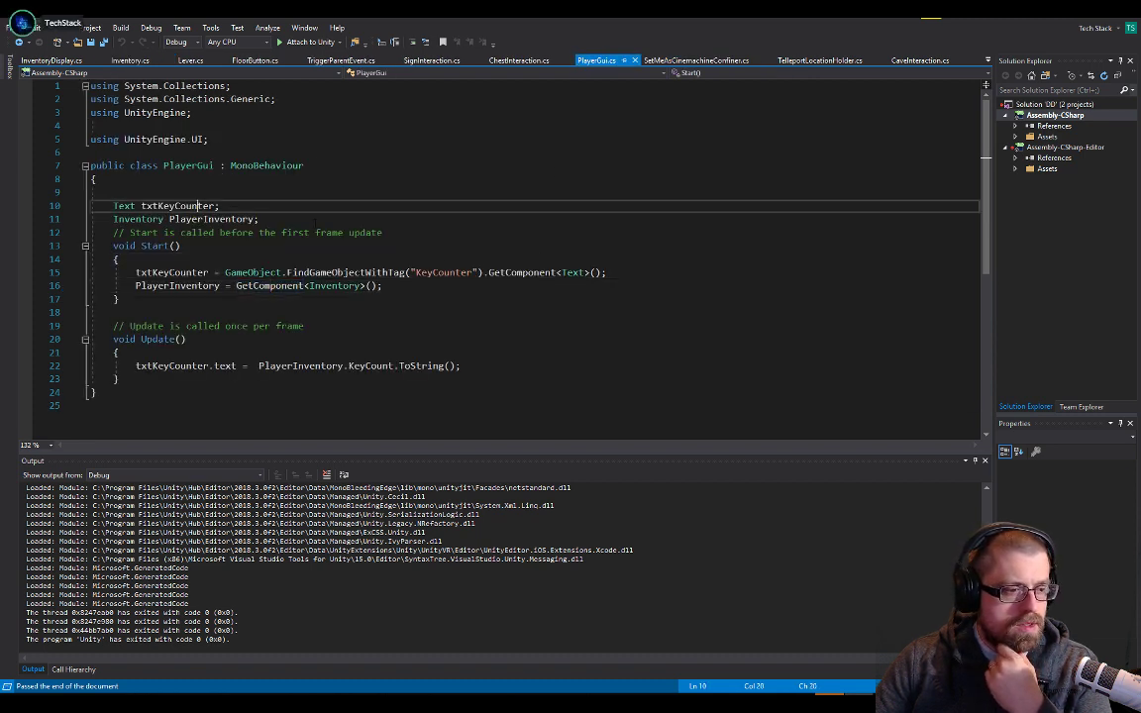
left_click(183, 272)
double_click(560, 272)
double_click(248, 366)
left_click(376, 366)
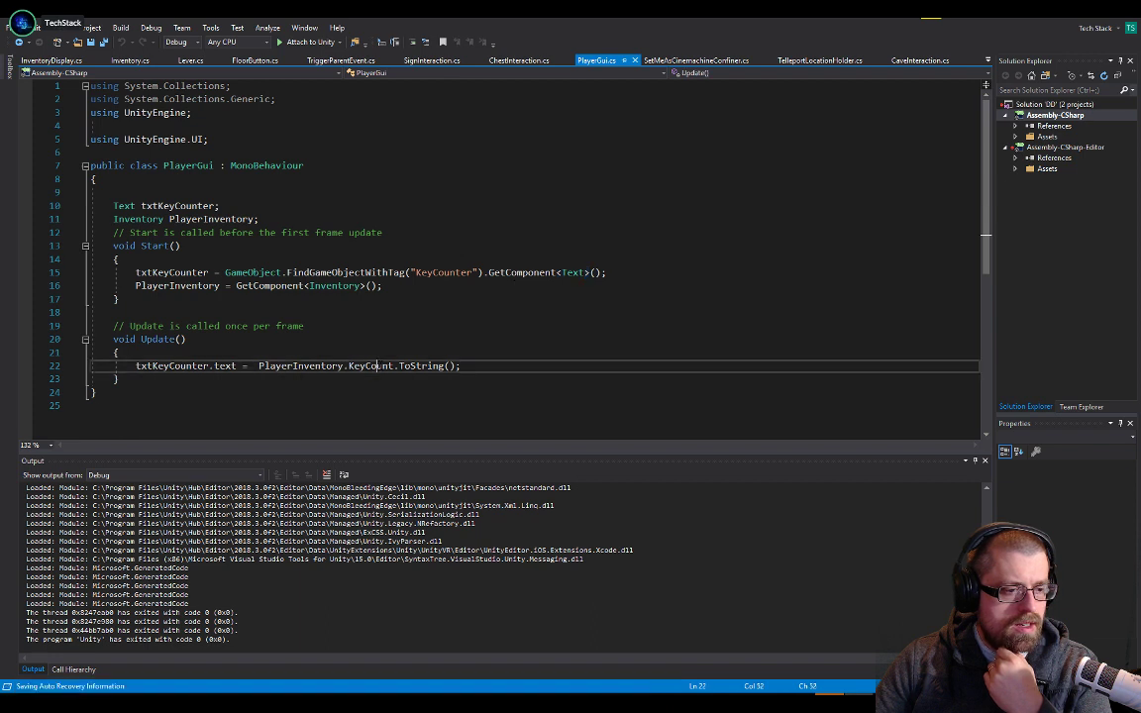
left_click(269, 365)
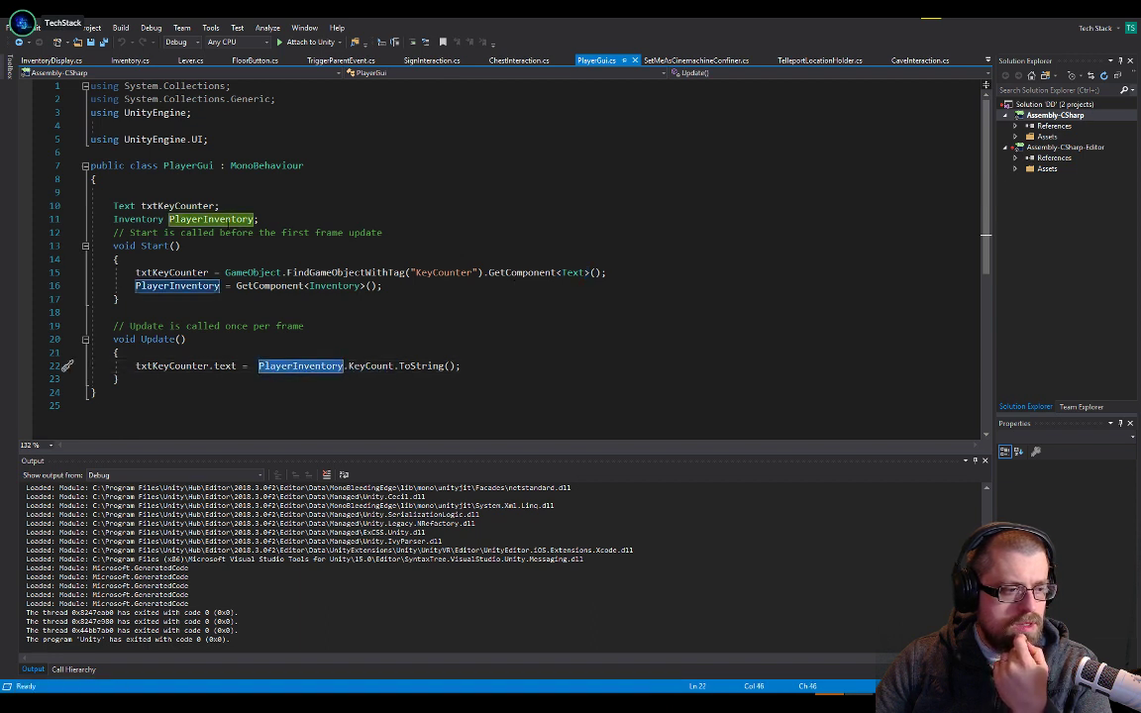
left_click_drag(348, 366, 394, 367)
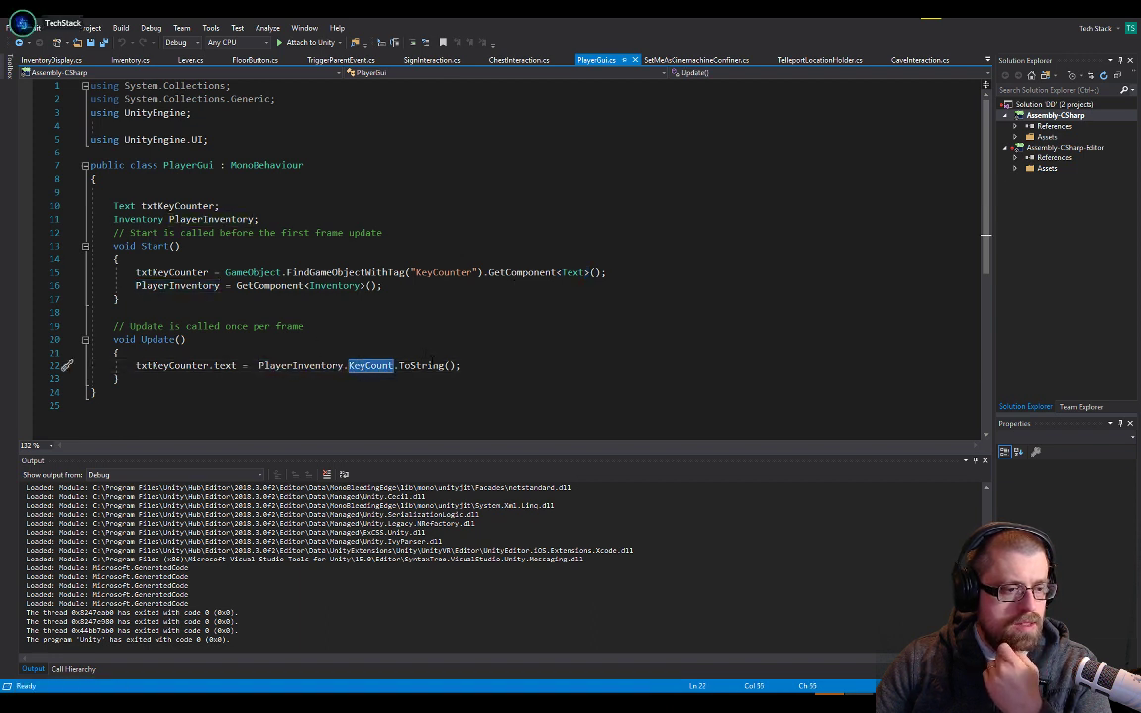
Set a breakpoint on the txtKeyCounter.text line in PlayerGui's Update method and attach the debugger to Unity
left_click(28, 366)
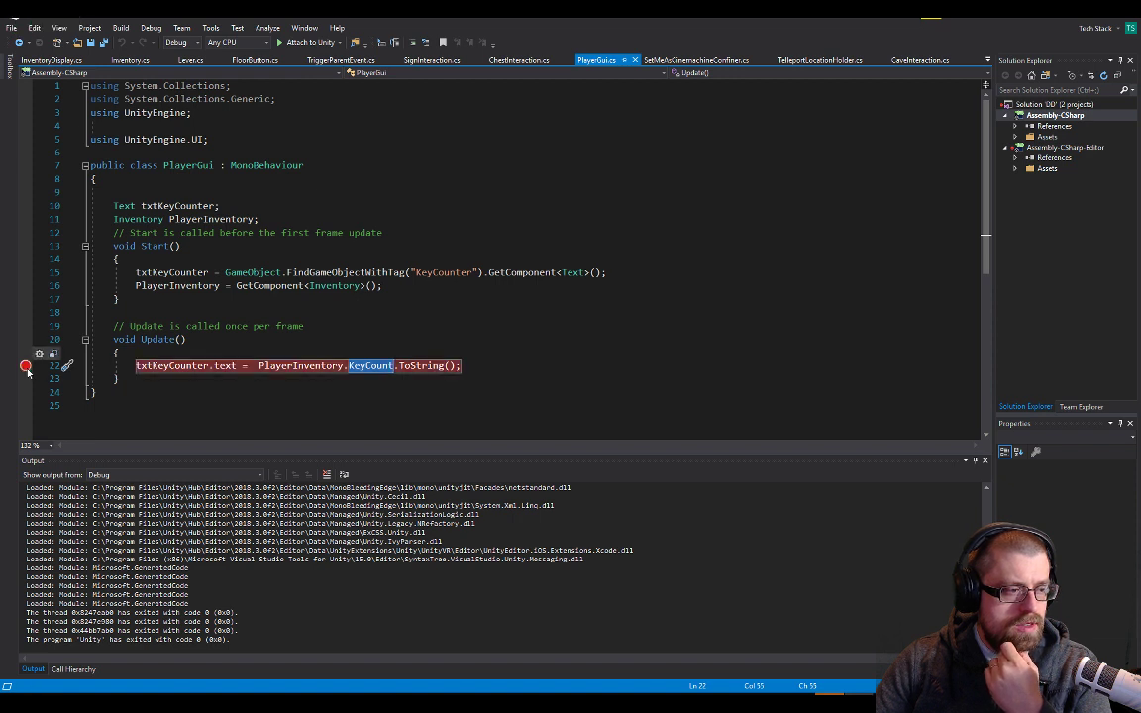
left_click(298, 42)
Switch to Unity, play the game and open the green and red chests to test the key counter, then stop playing
key("alt+Tab")
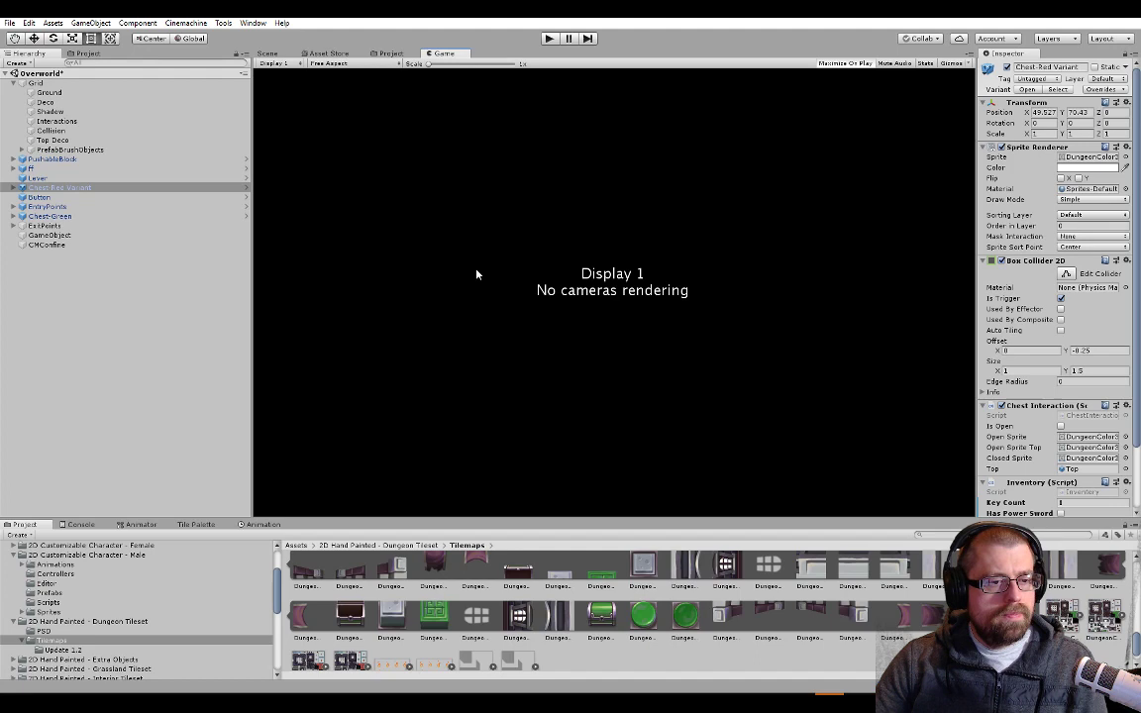
left_click(549, 38)
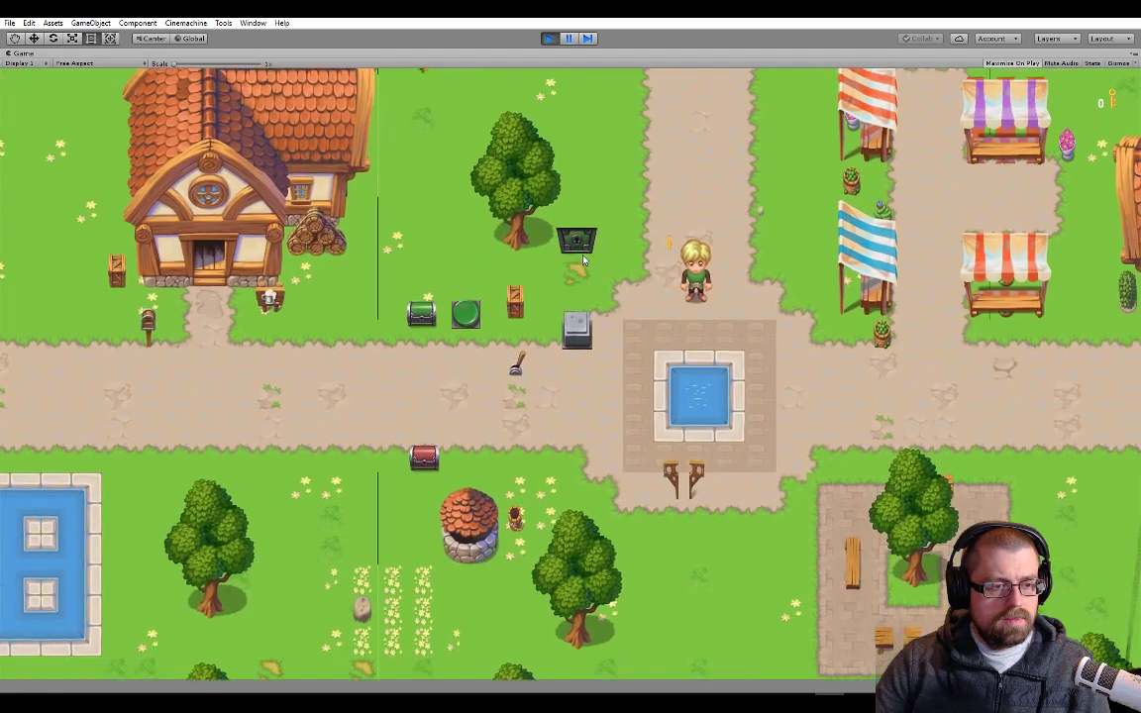
key("a")
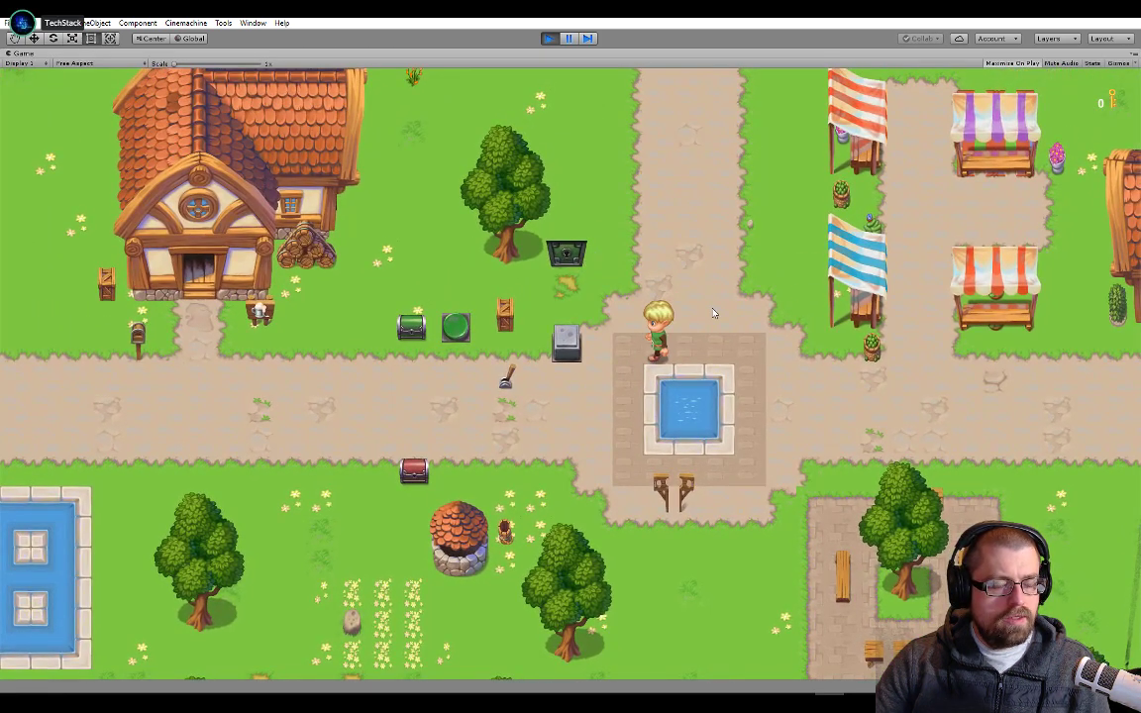
key("s")
key("w")
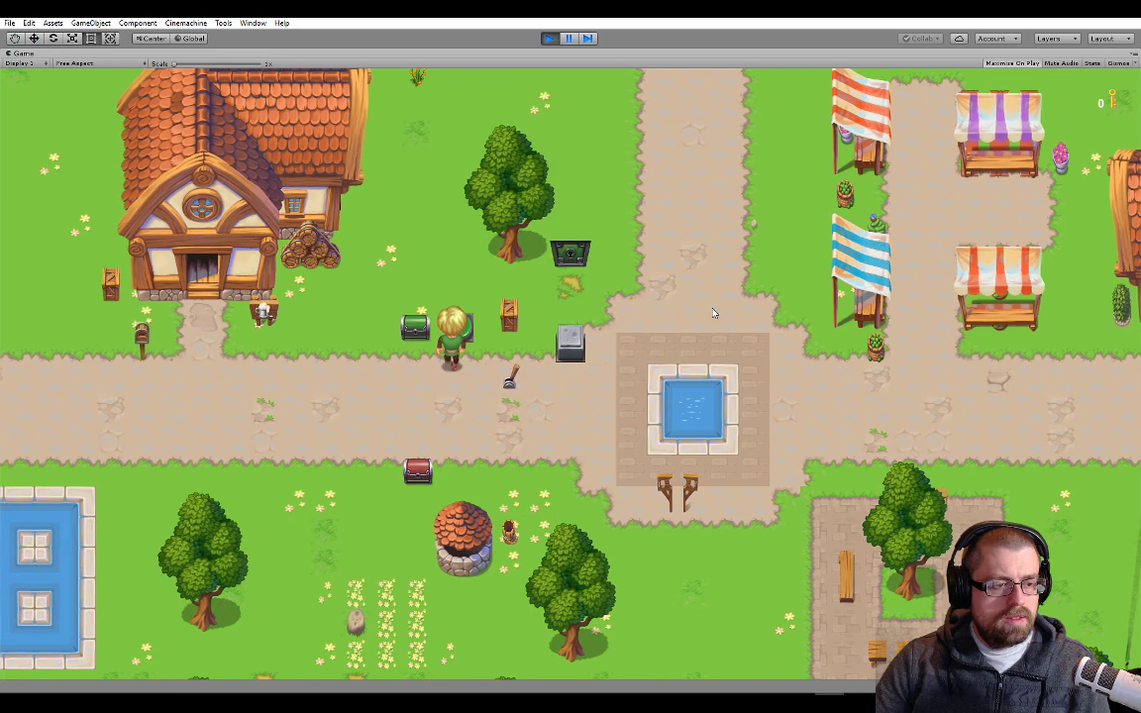
key("e")
key("s")
key("s")
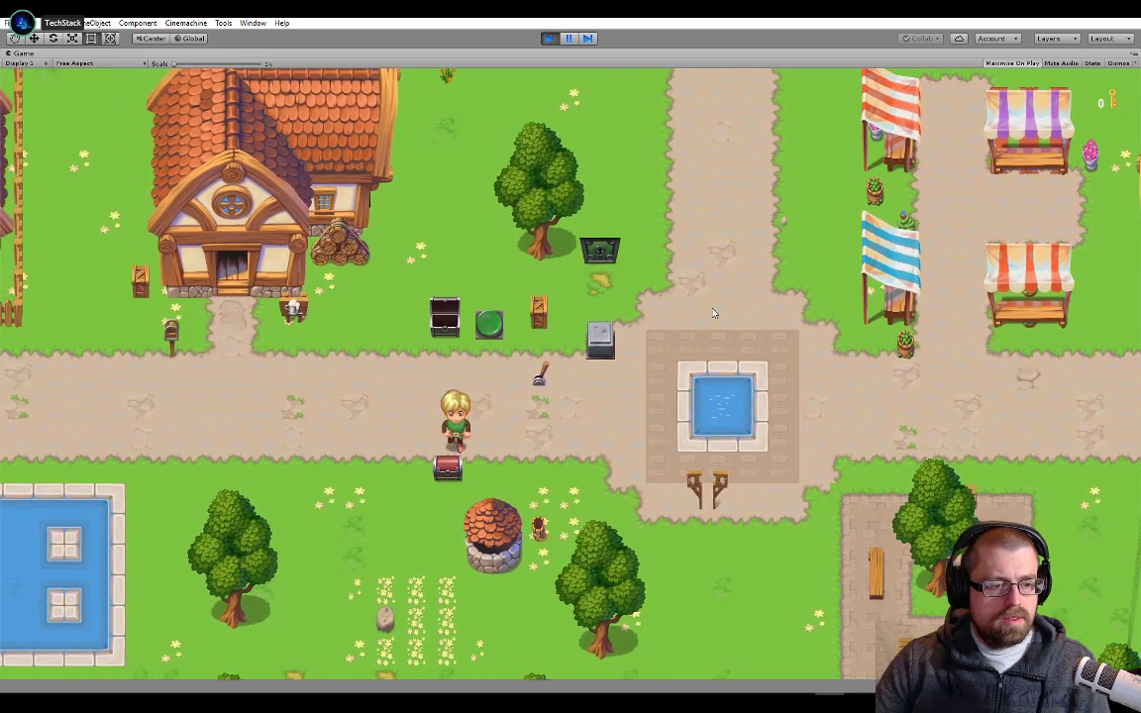
left_click(549, 44)
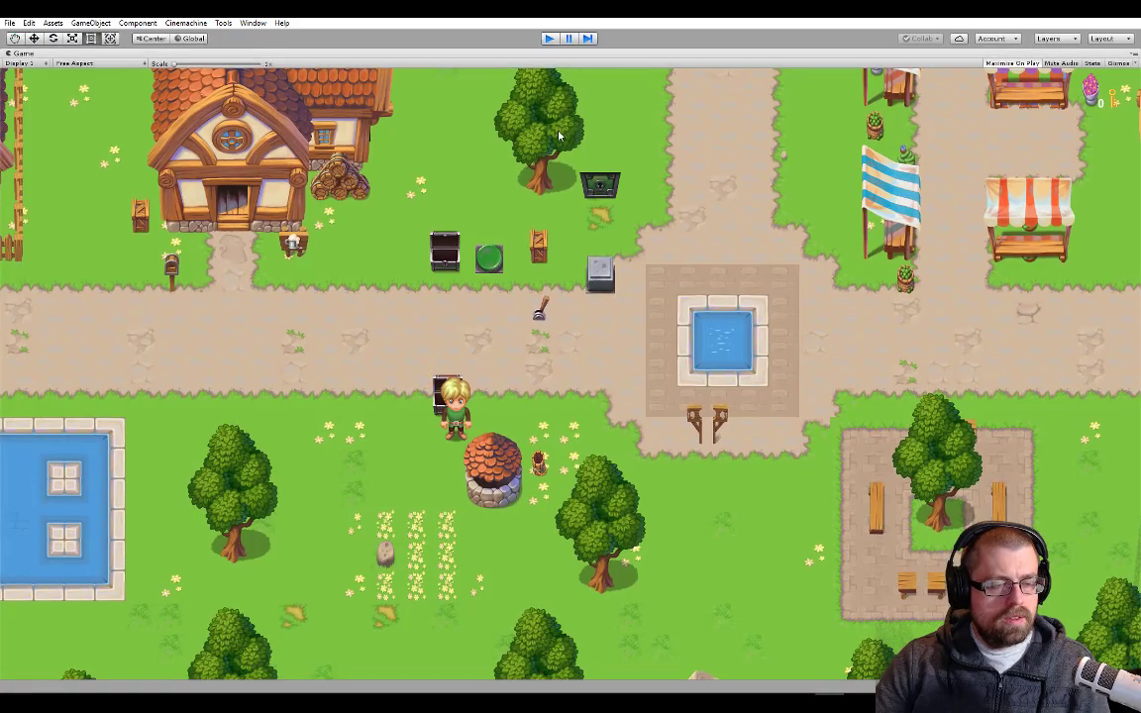
Switch to Visual Studio to check the breakpoint in PlayerGui.cs, then return to Unity
key("alt+Tab")
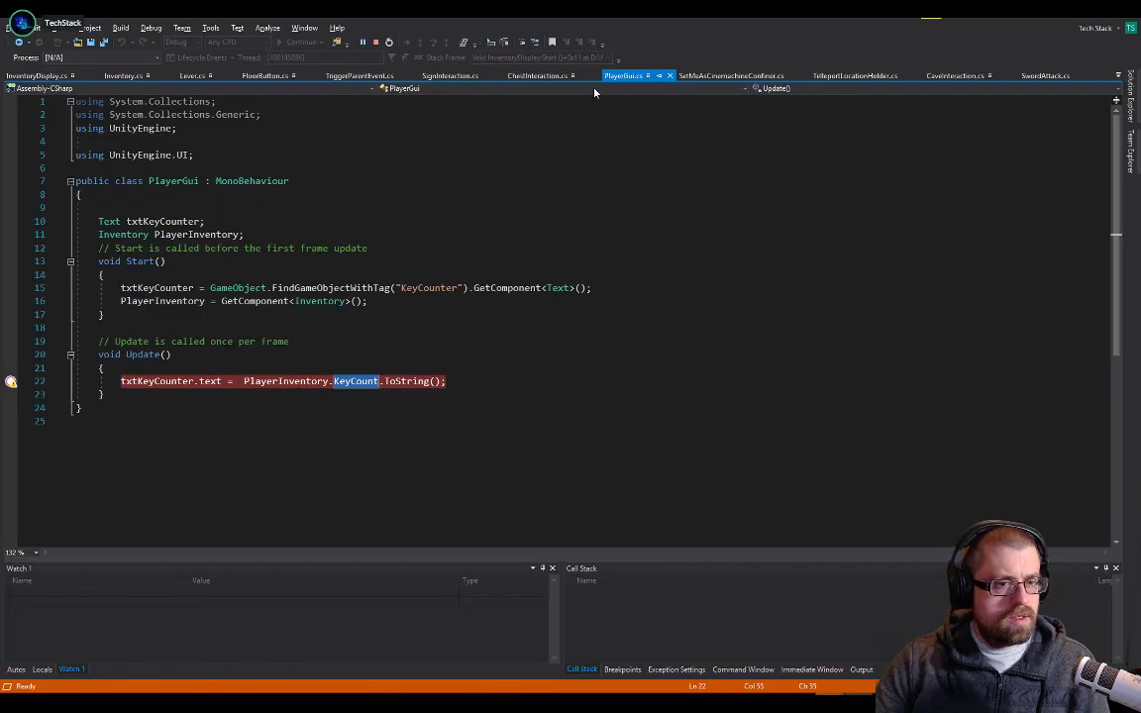
key("alt+Tab")
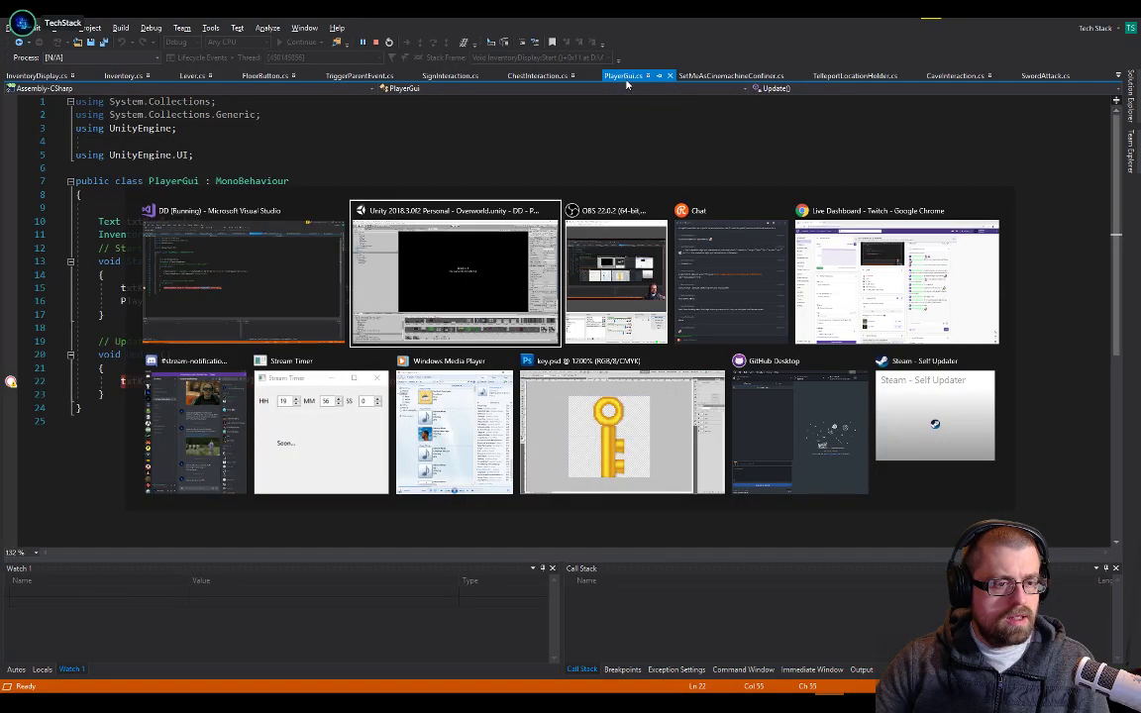
left_click(330, 282)
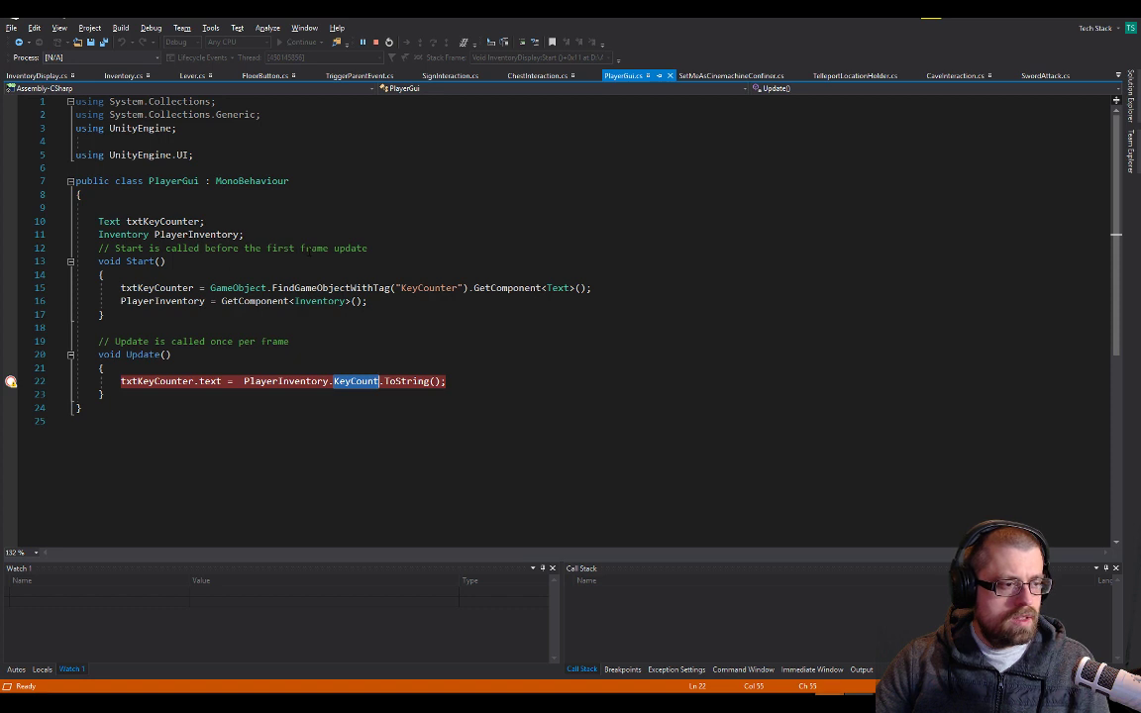
key("alt+Tab")
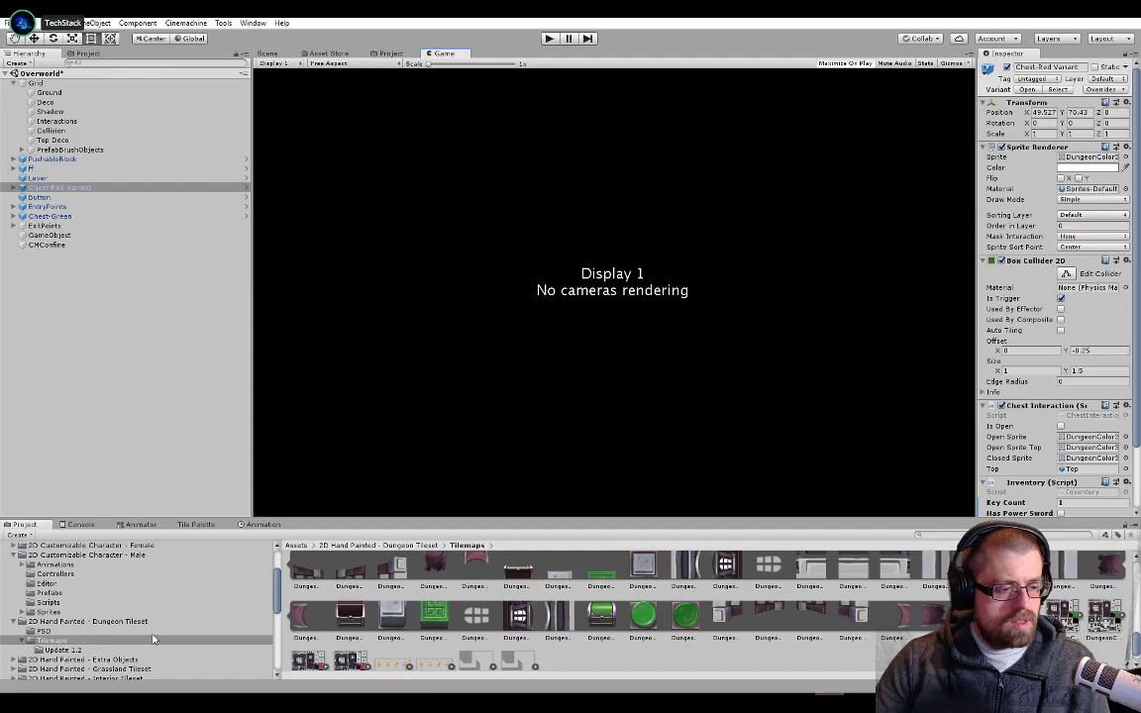
Open the AlwaysLoaded scene from the Scenes folder, saving the changes to the Overworld scene
scroll(45, 656, "down", 2)
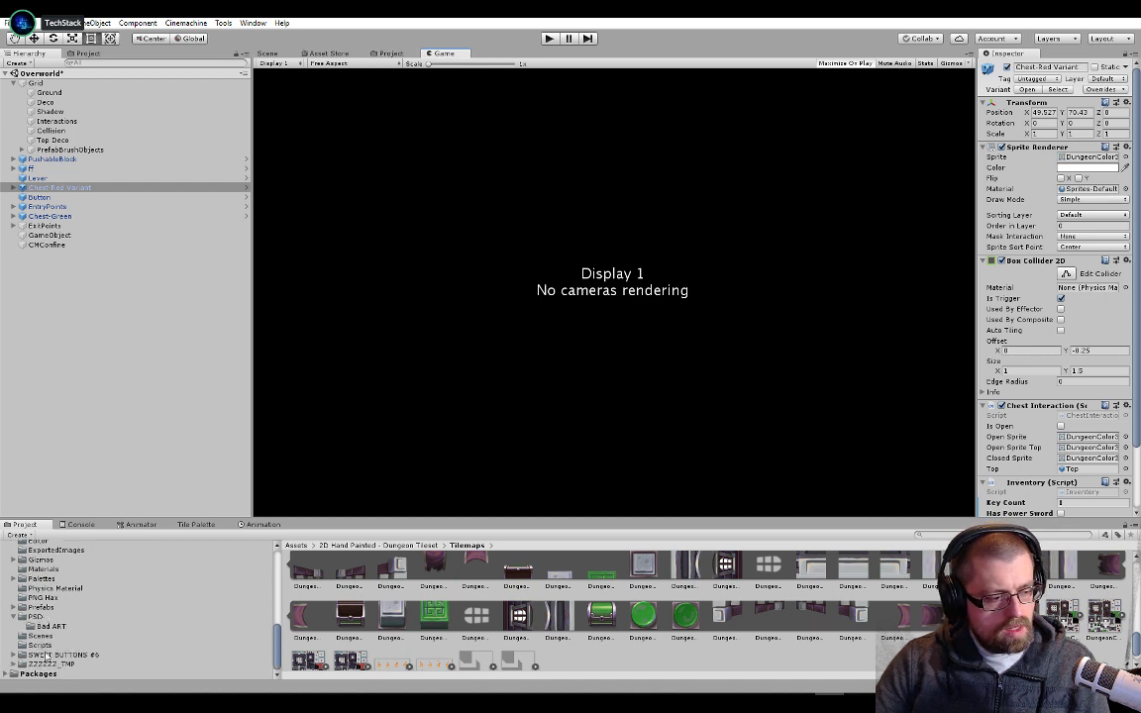
left_click(55, 637)
double_click(308, 574)
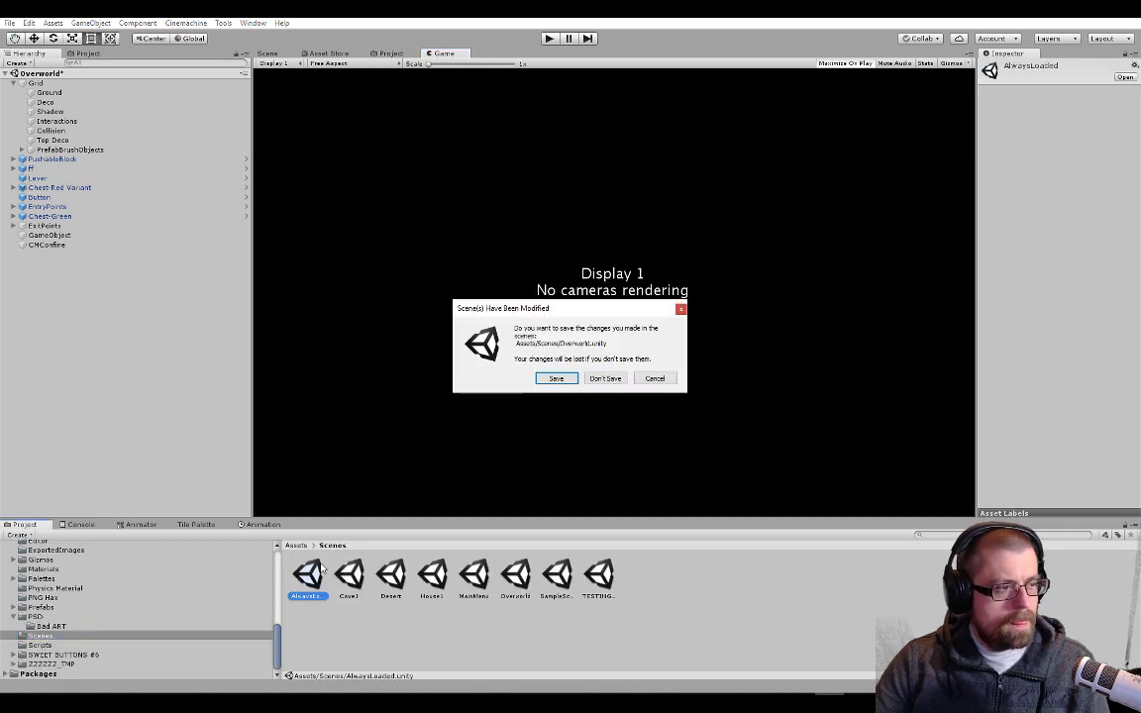
left_click(551, 378)
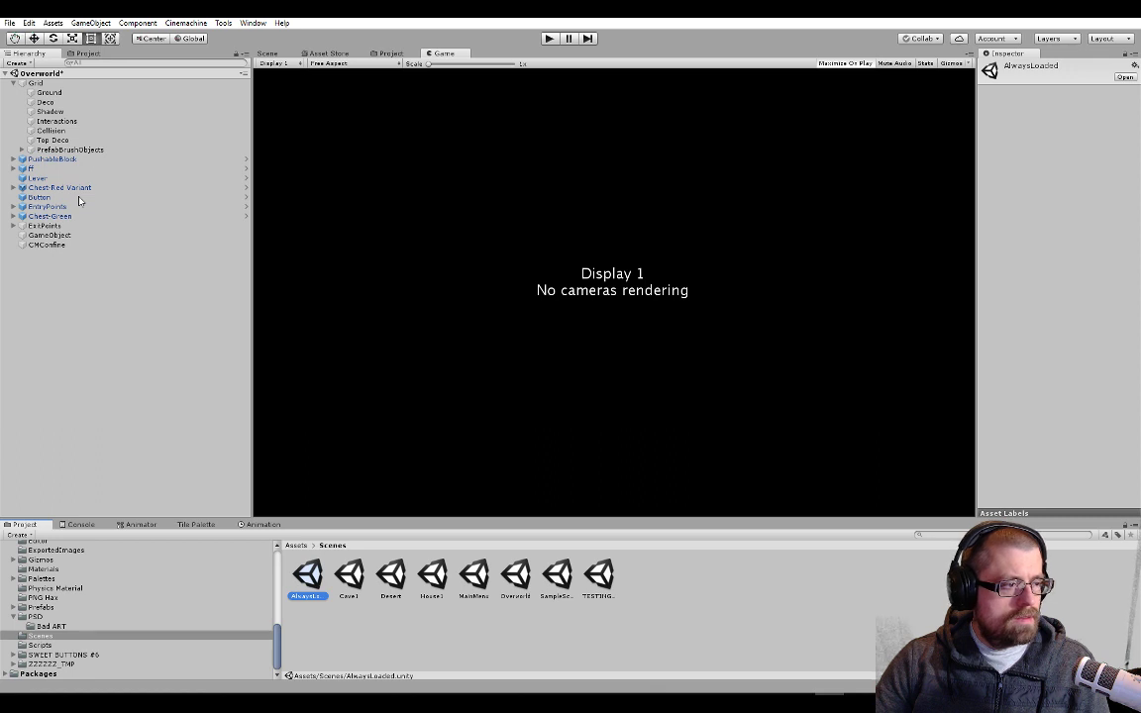
Expand the second Canvas down to the Text under RawImage and inspect the components of the Text and Canvas
left_click(39, 132)
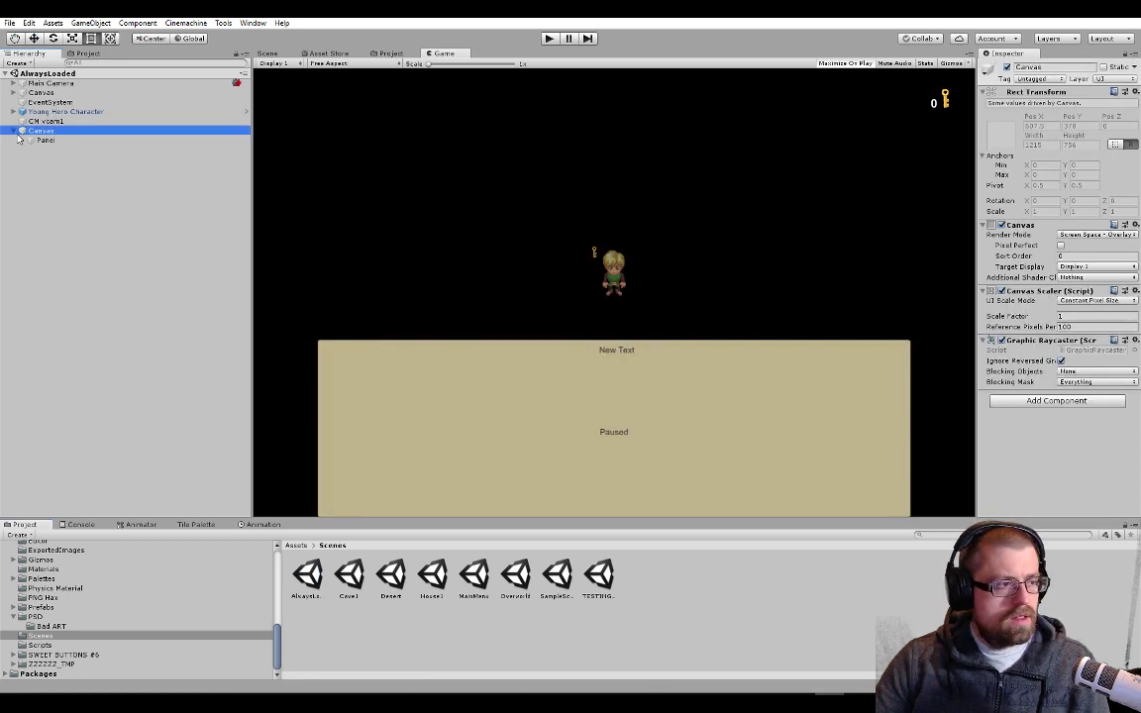
left_click(24, 140)
left_click(32, 149)
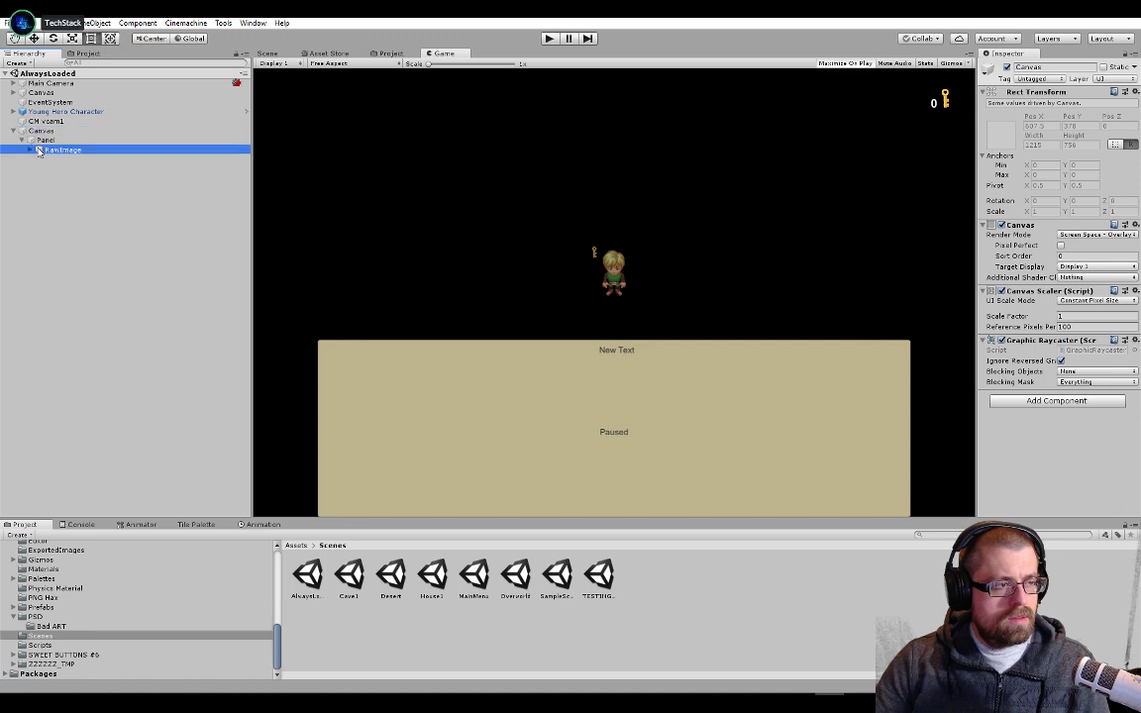
left_click(59, 159)
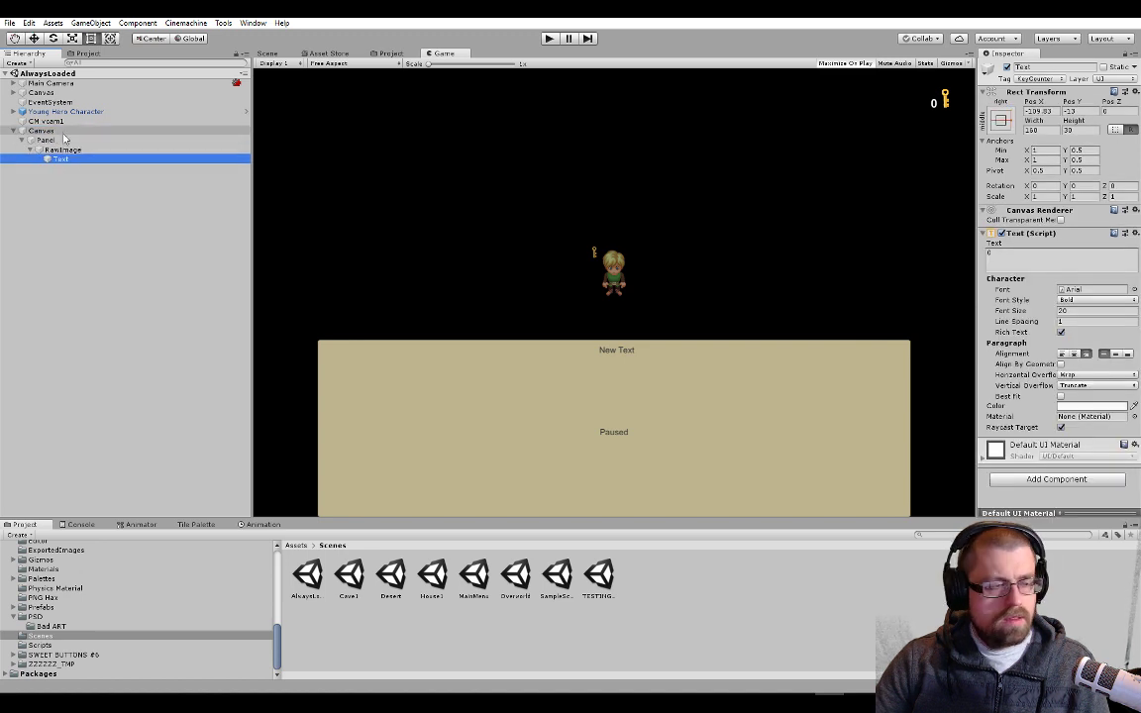
left_click(61, 131)
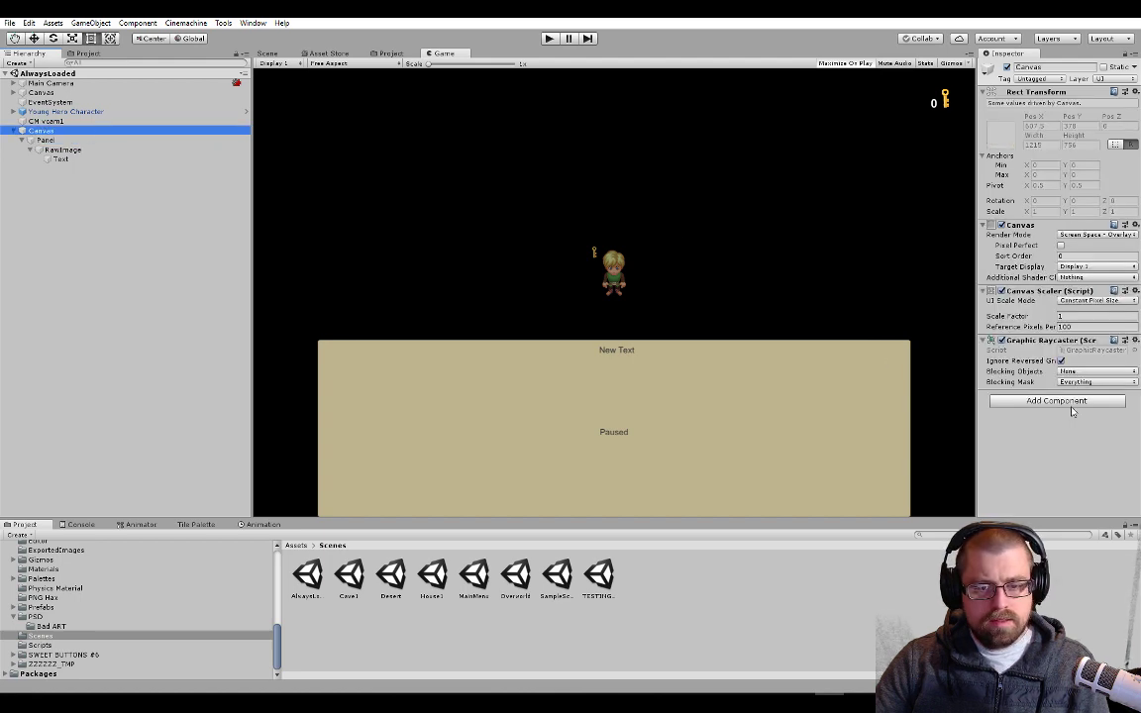
Switch to Visual Studio and examine the uses of PlayerInventory and txtKeyCounter in PlayerGui.cs
key("alt+Tab")
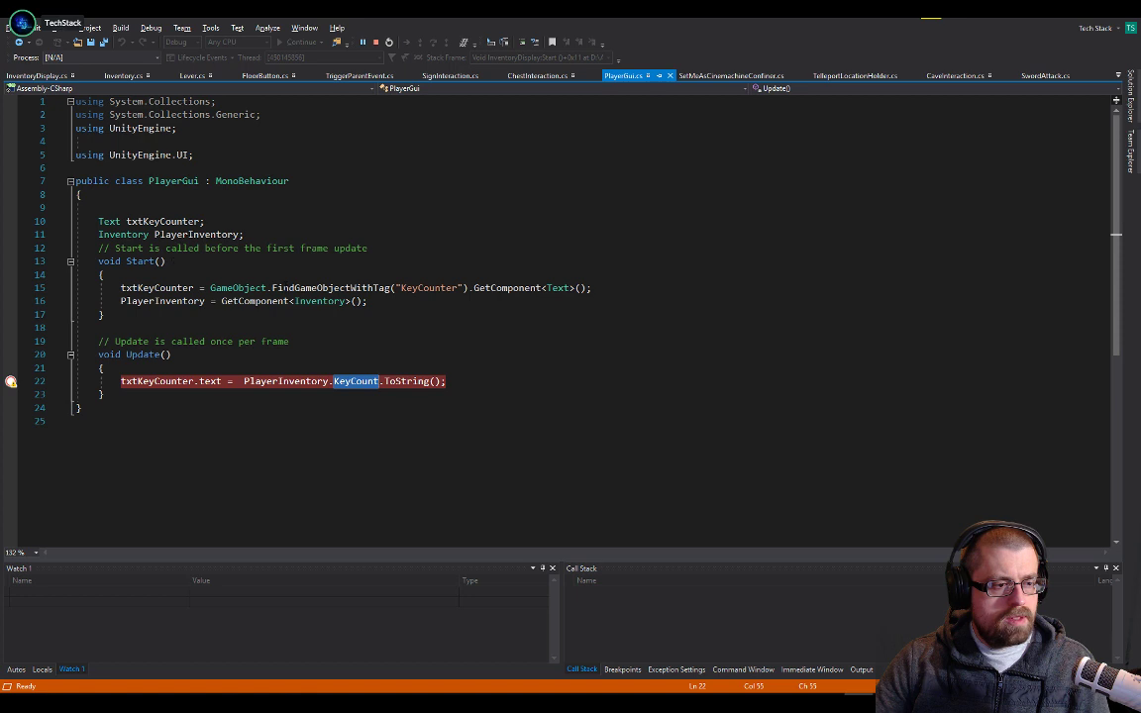
left_click(239, 234)
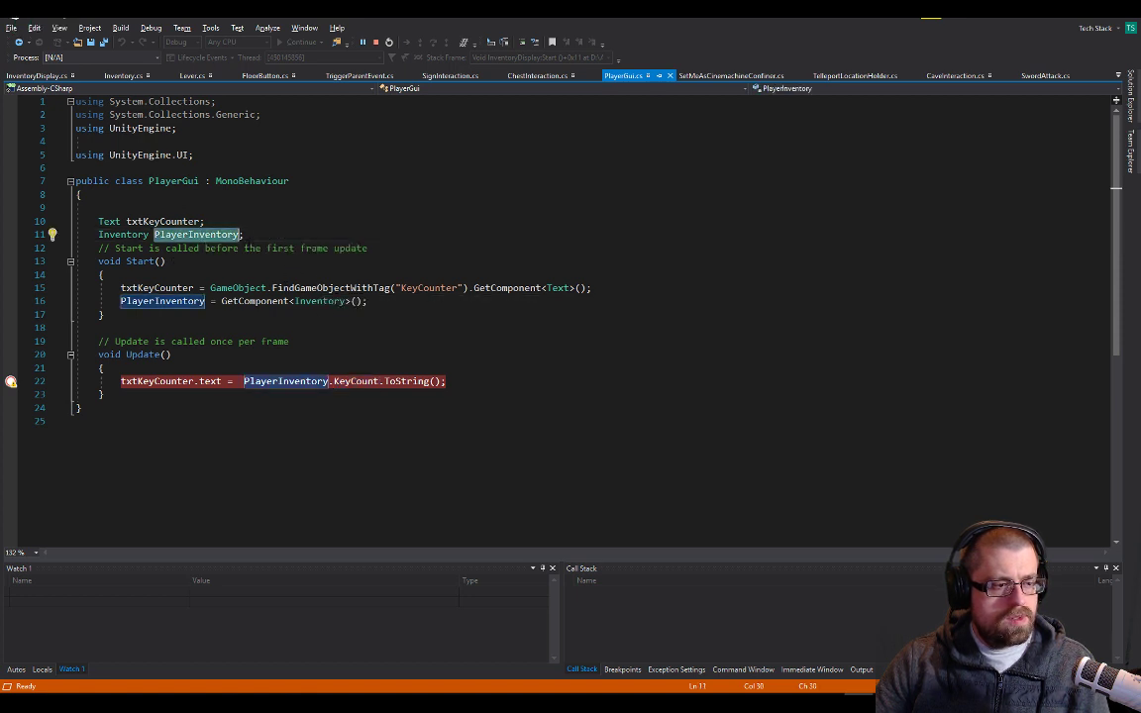
double_click(156, 290)
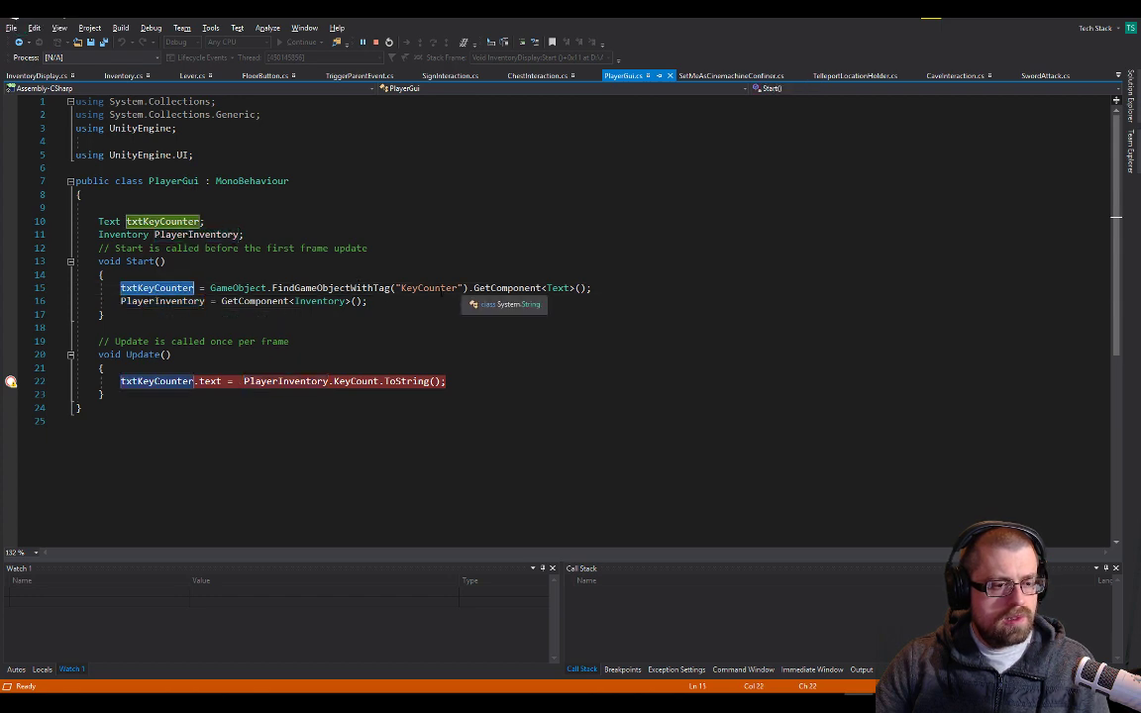
Switch to Unity, recheck the PlayerGui script in Visual Studio, and return to Unity
key("alt+Tab")
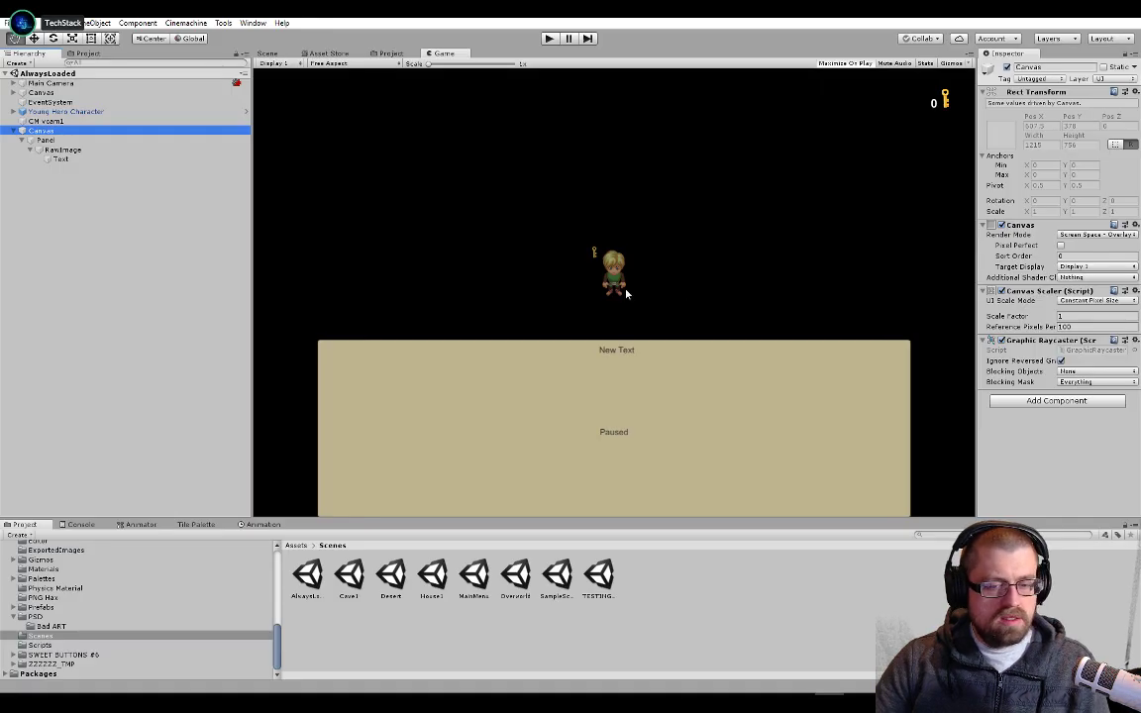
left_click(1025, 402)
key("alt+Tab")
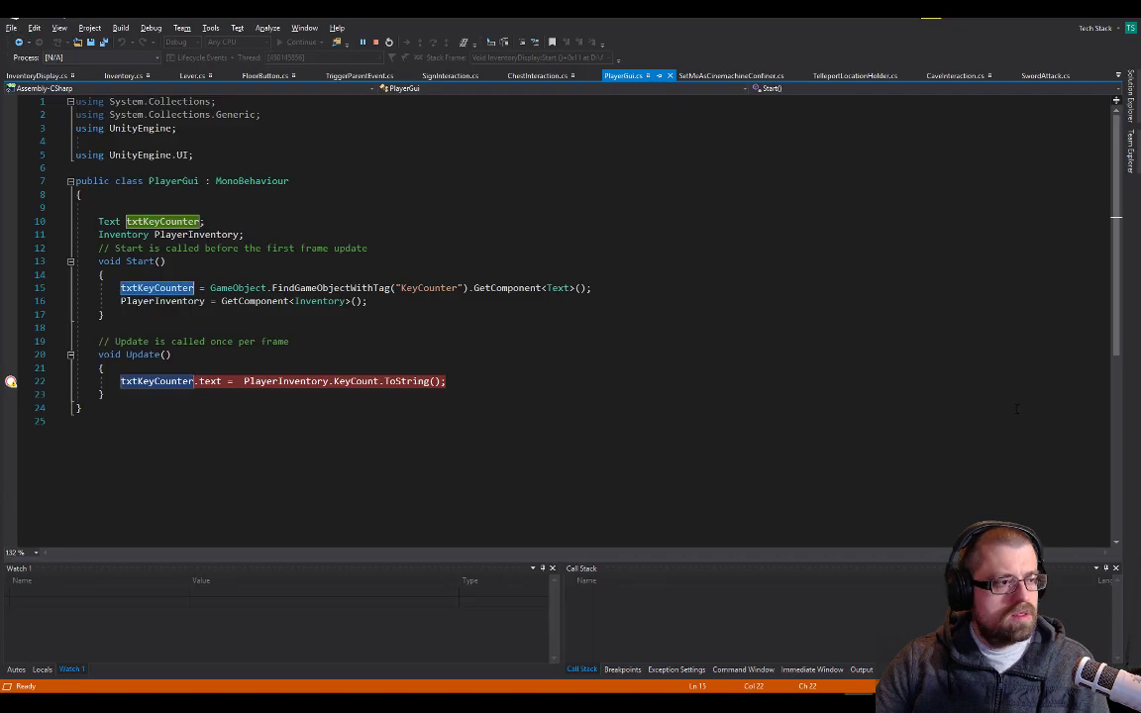
key("alt+Tab")
left_click(447, 251)
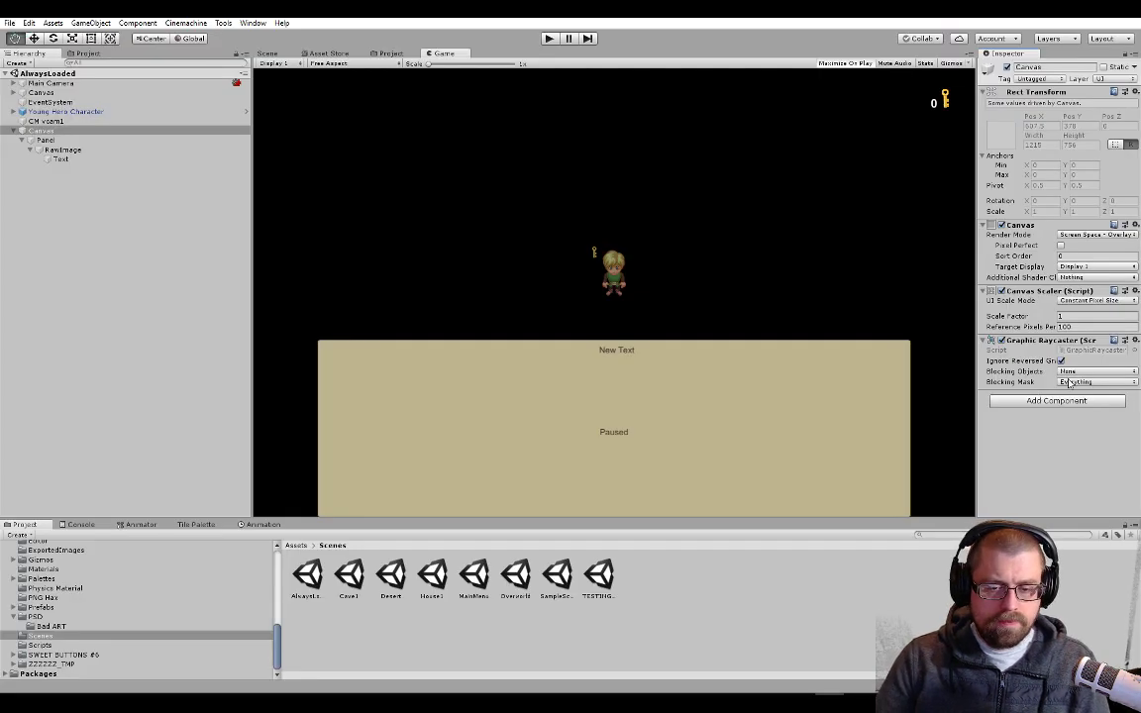
Add the Player Gui script as a component of Young Hero Character and start the game in play mode
left_click(188, 111)
scroll(1048, 317, "down", 3)
scroll(1048, 317, "down", 15)
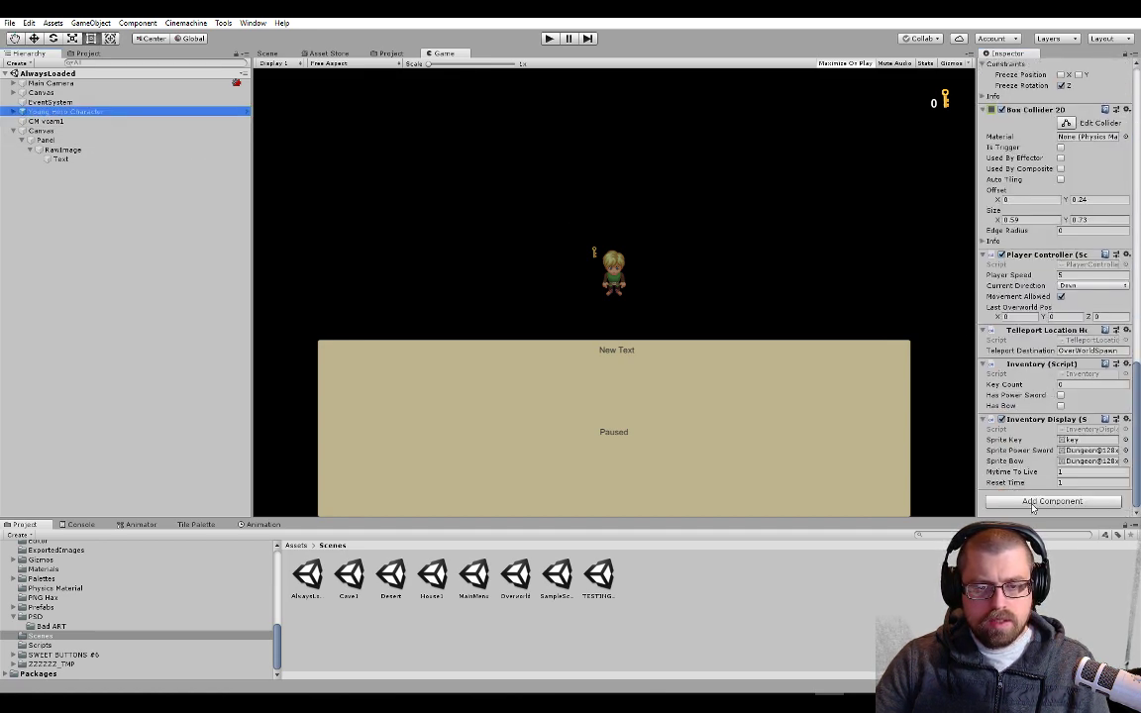
left_click(1035, 501)
type("player c")
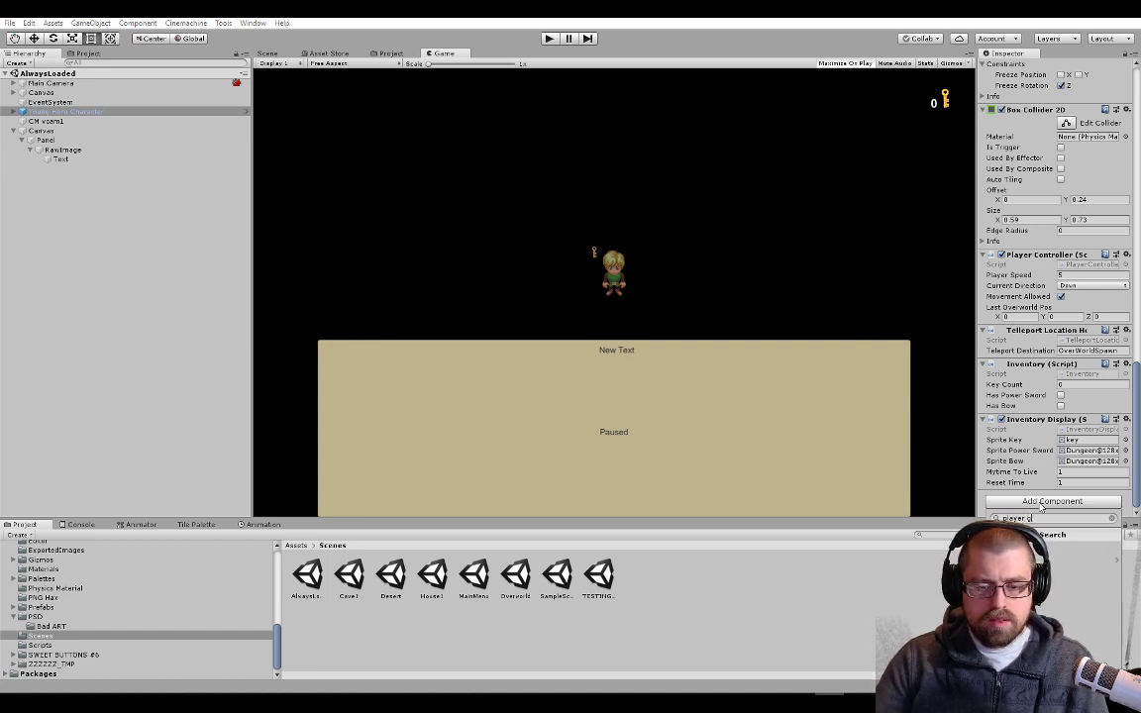
key("Escape")
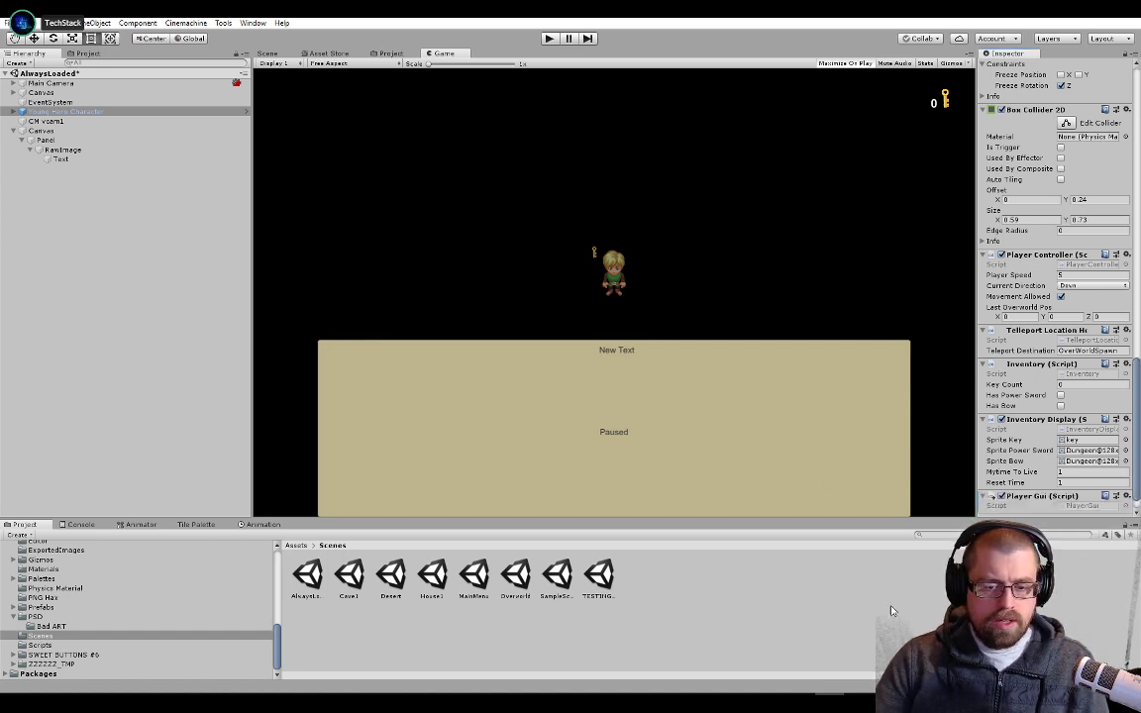
left_click(550, 38)
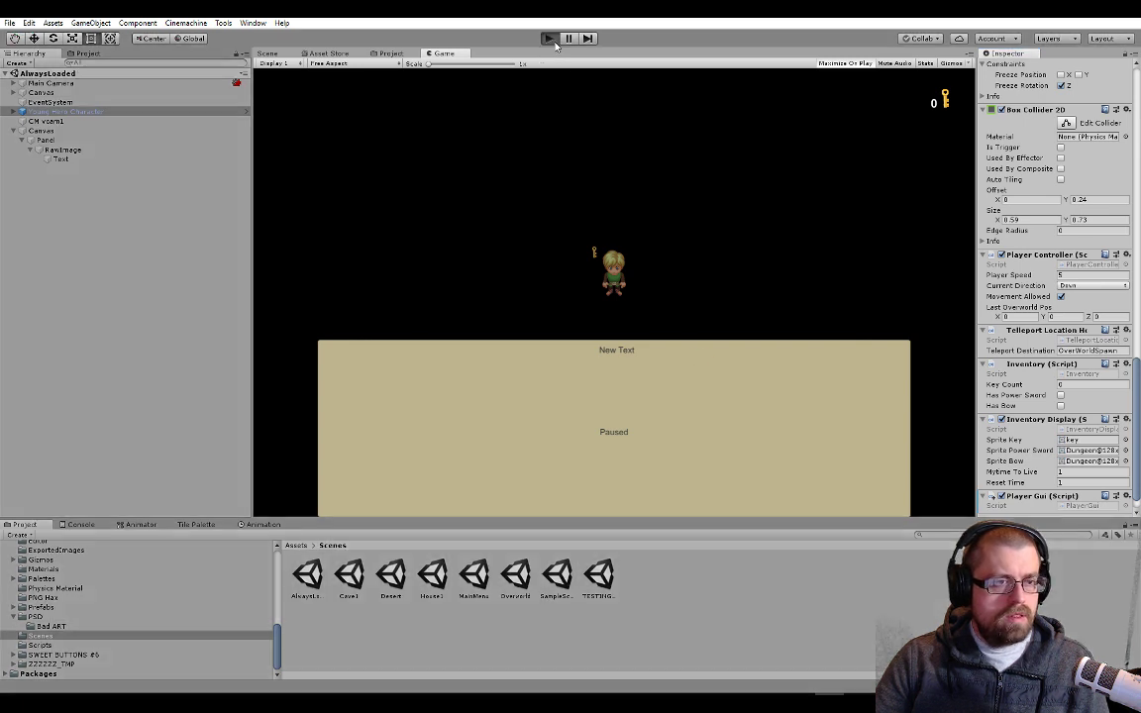
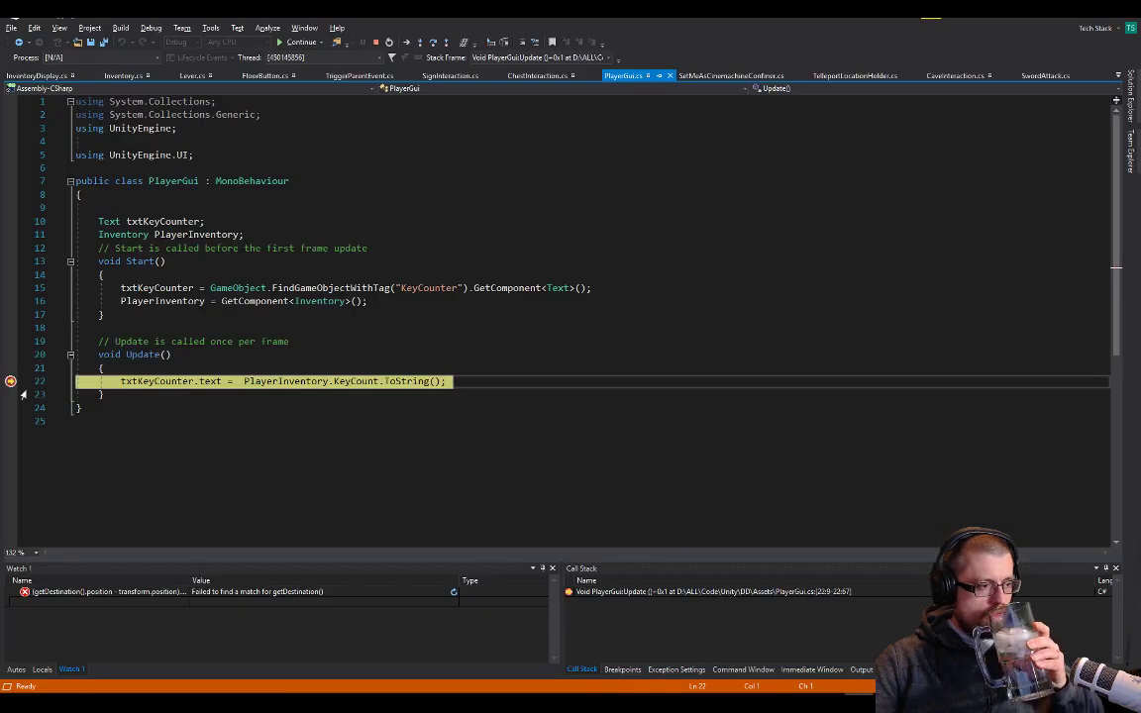
Resume the paused game, walk the character to the green and red chests to test looting, and stop play mode
left_click(295, 44)
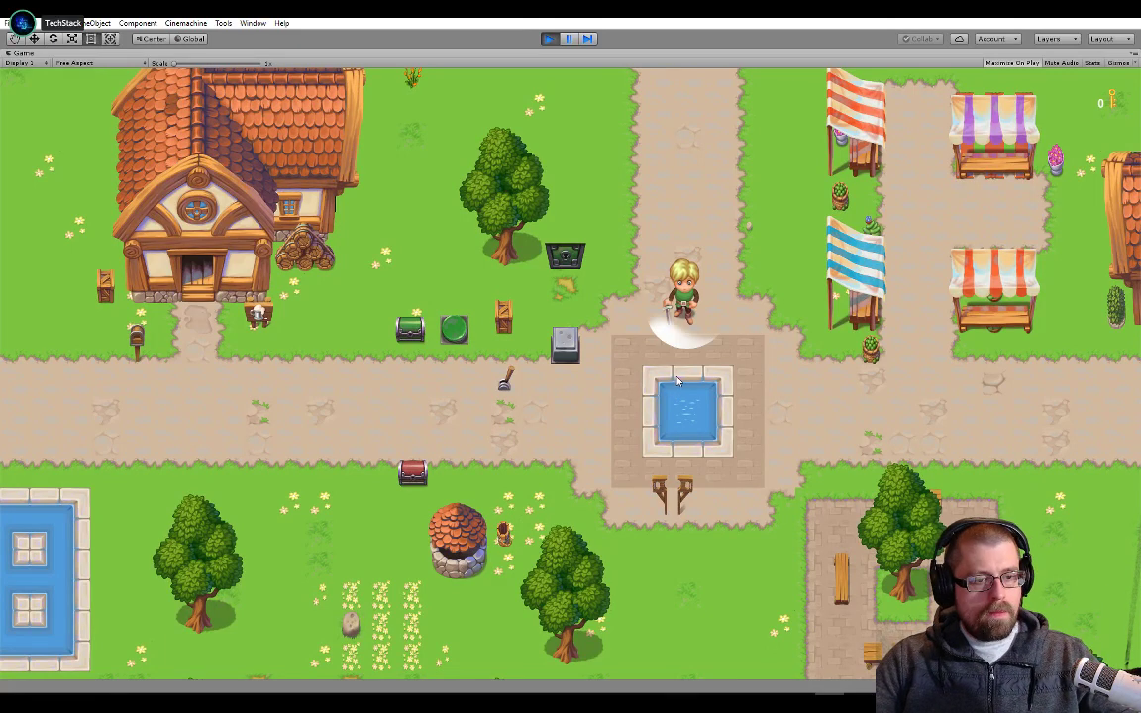
left_click(1091, 62)
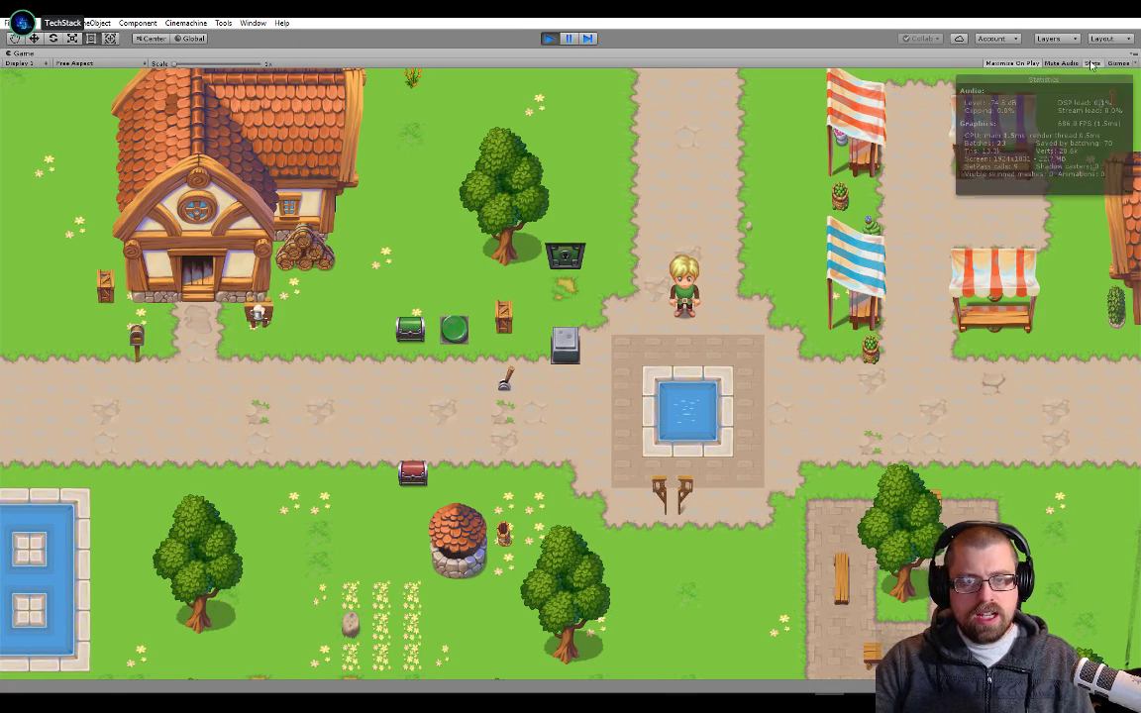
left_click(1091, 62)
key("Left")
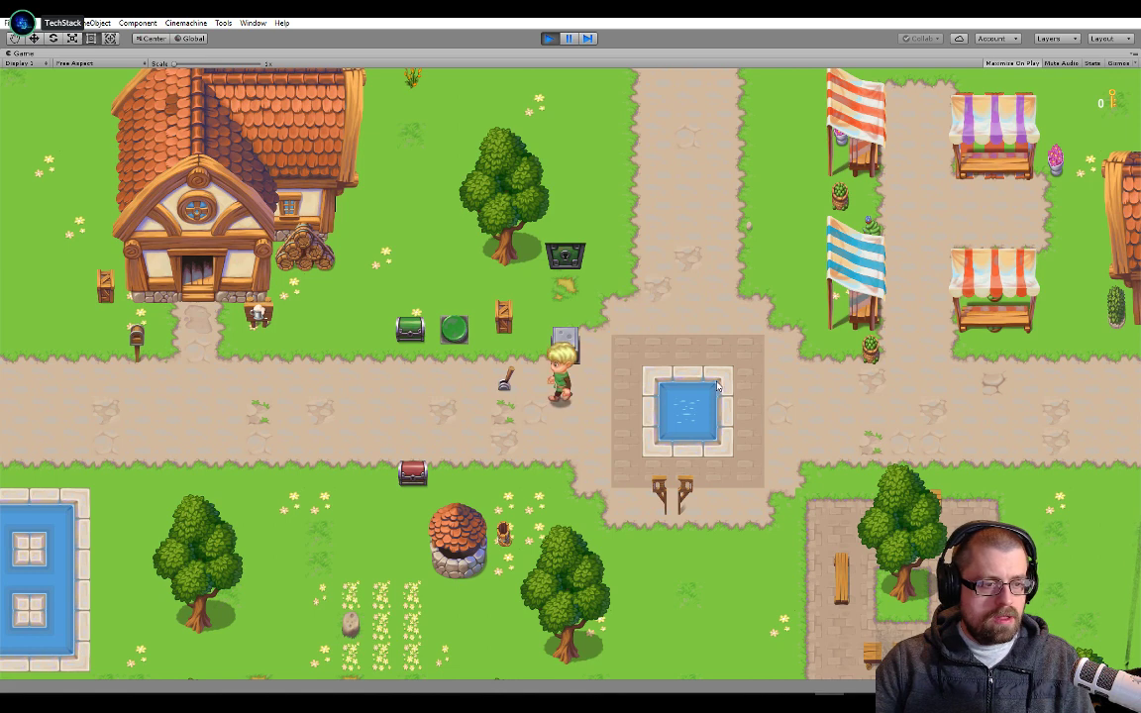
key("Left")
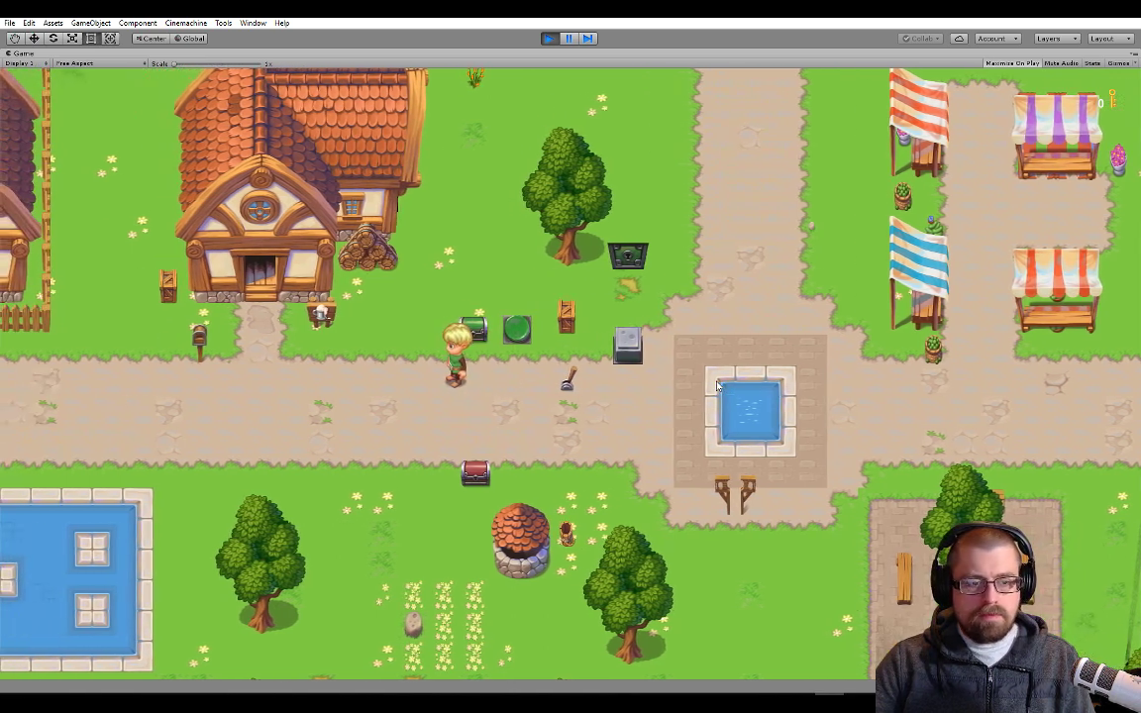
key("Down")
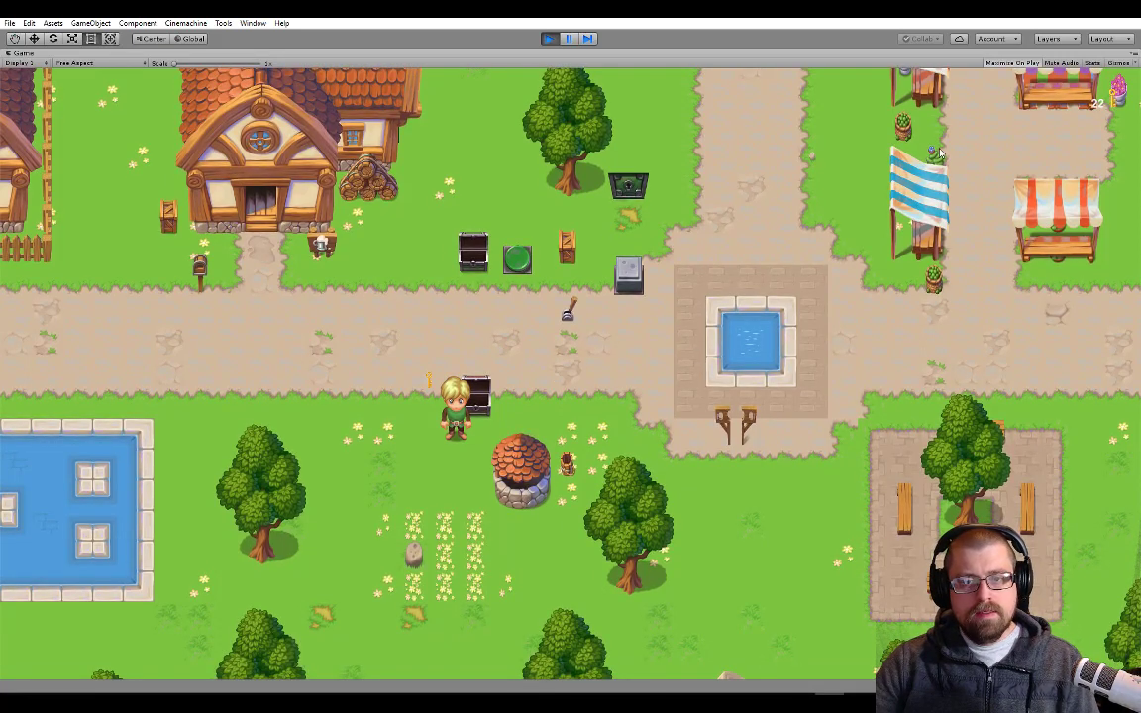
left_click(549, 38)
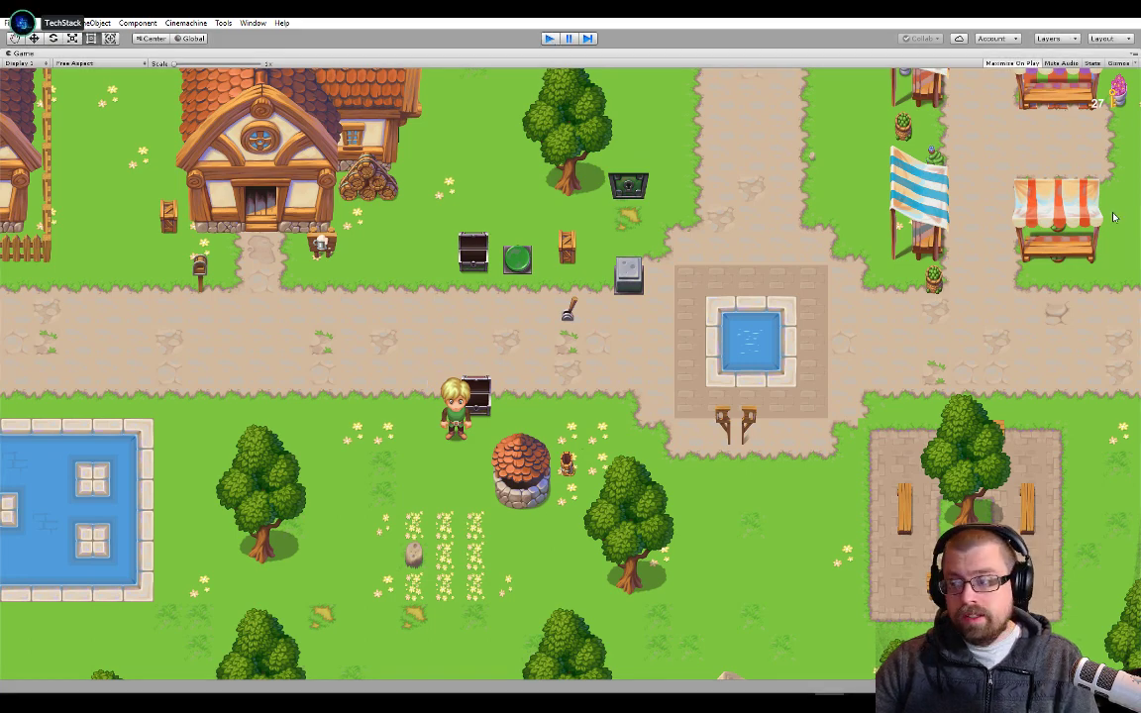
Switch to Visual Studio and review ChestInteraction.cs, from its Start and trigger methods to Open, SetOpen and SetClosed
key("alt+Tab")
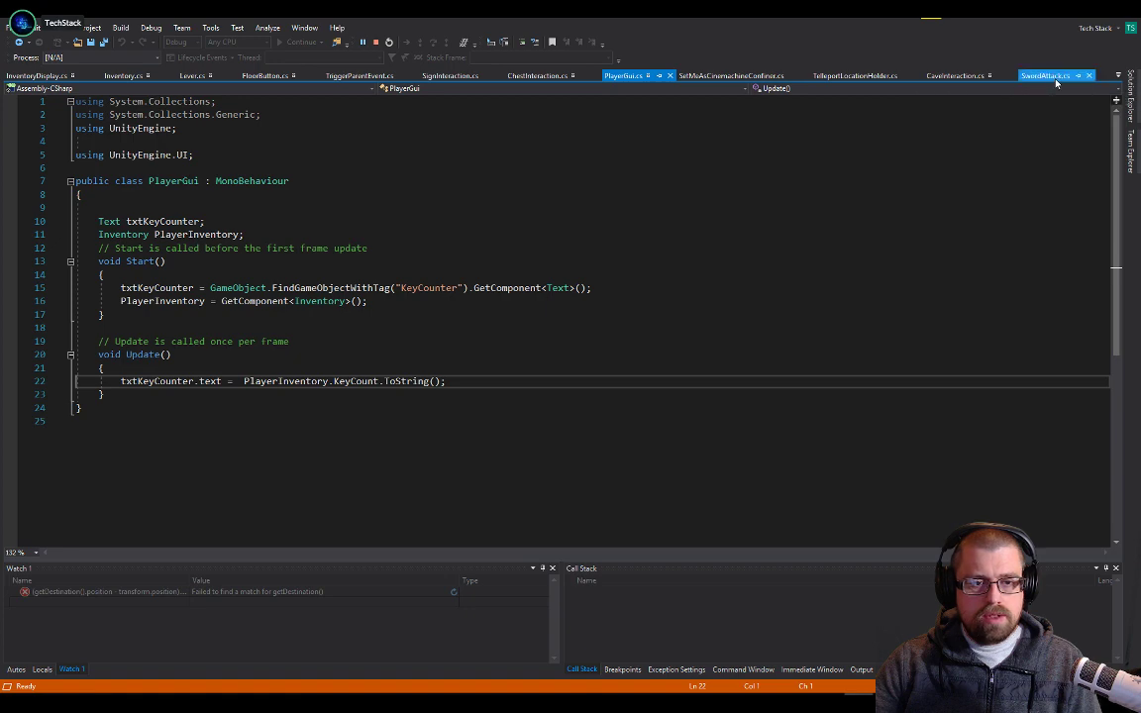
left_click(558, 76)
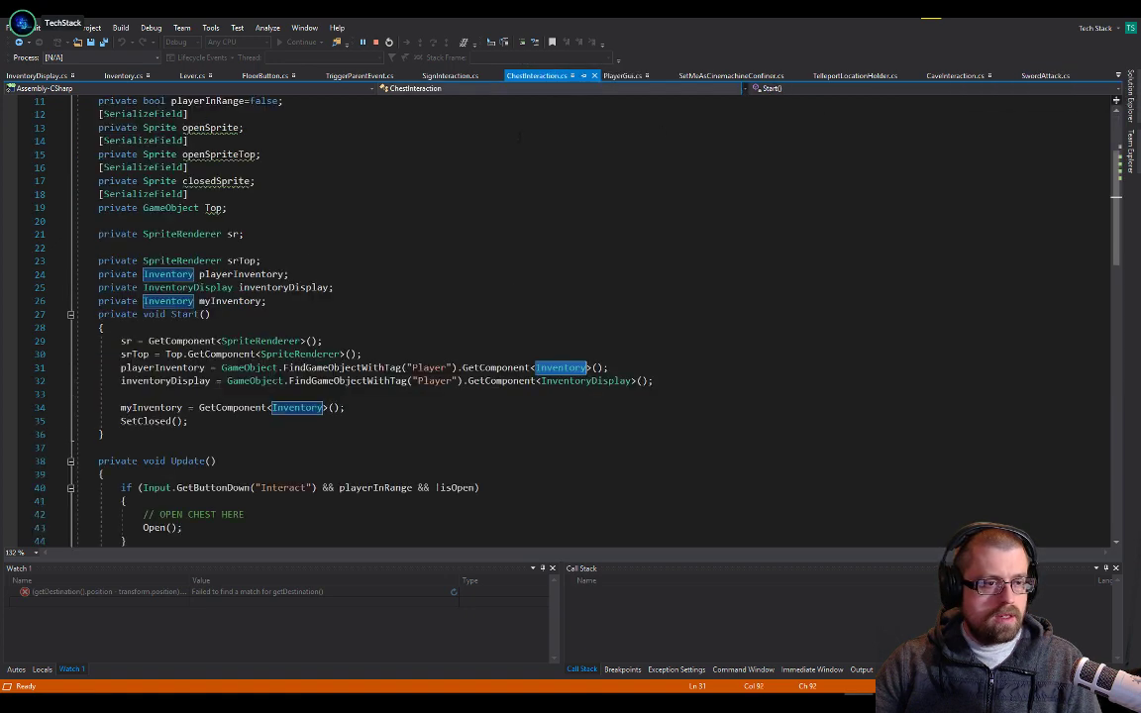
scroll(554, 317, "down", 5)
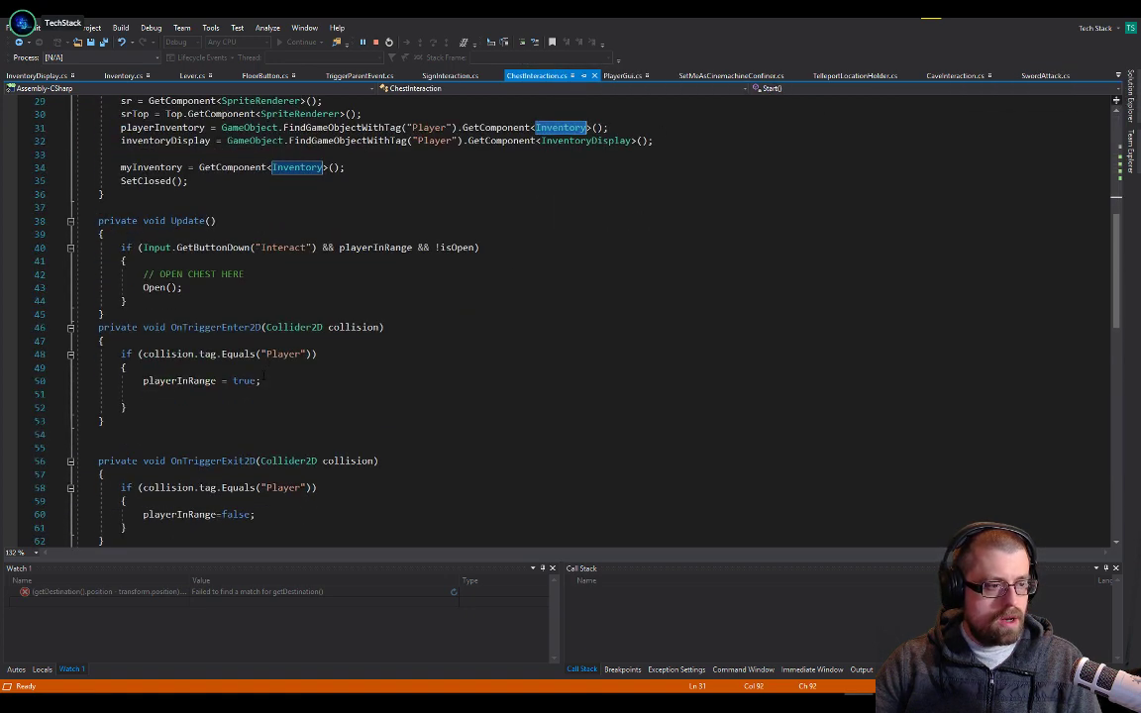
scroll(344, 343, "down", 3)
scroll(346, 342, "up", 9)
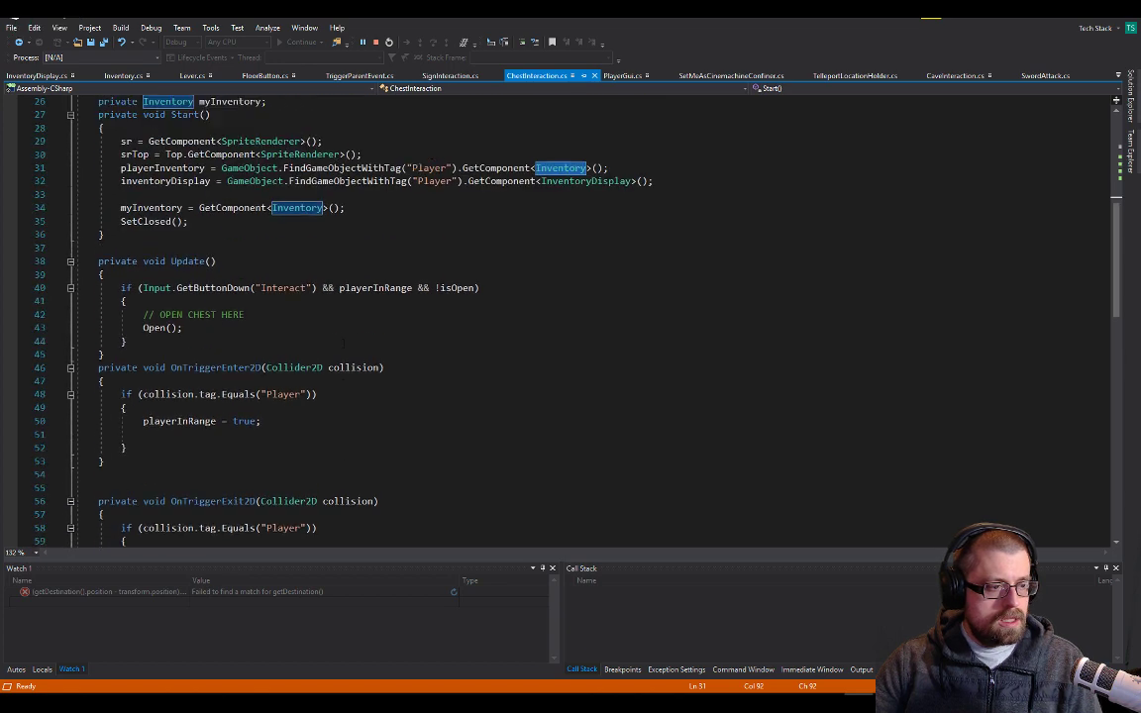
scroll(258, 393, "down", 13)
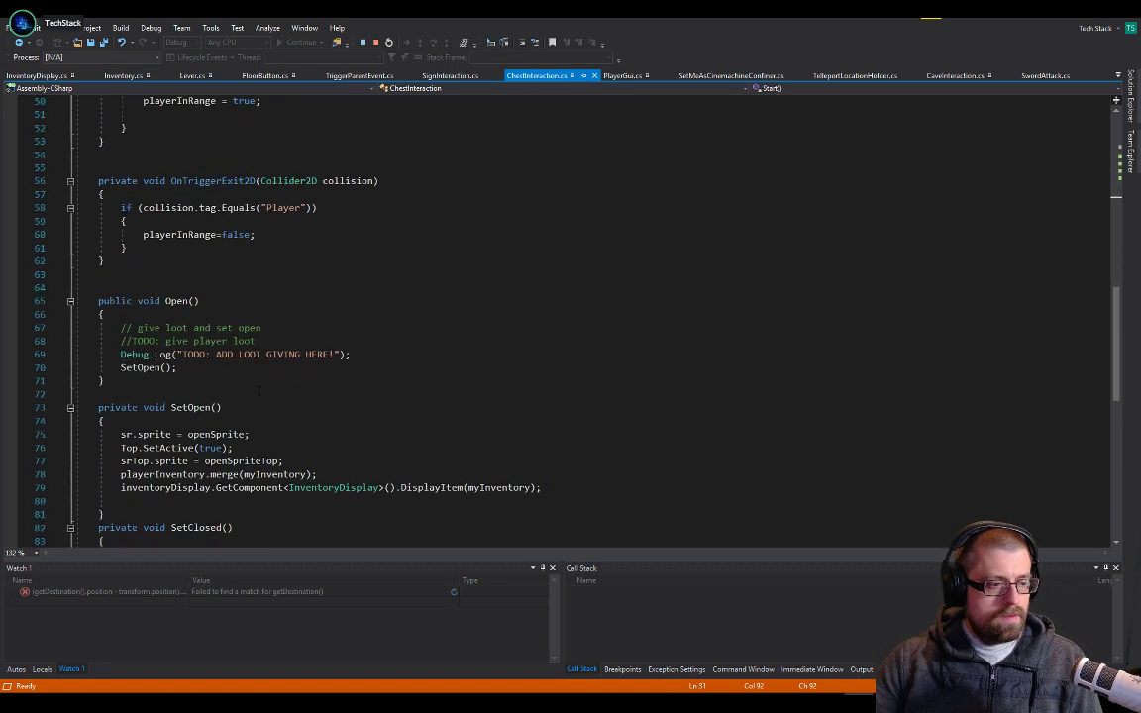
scroll(258, 392, "down", 5)
scroll(258, 392, "up", 15)
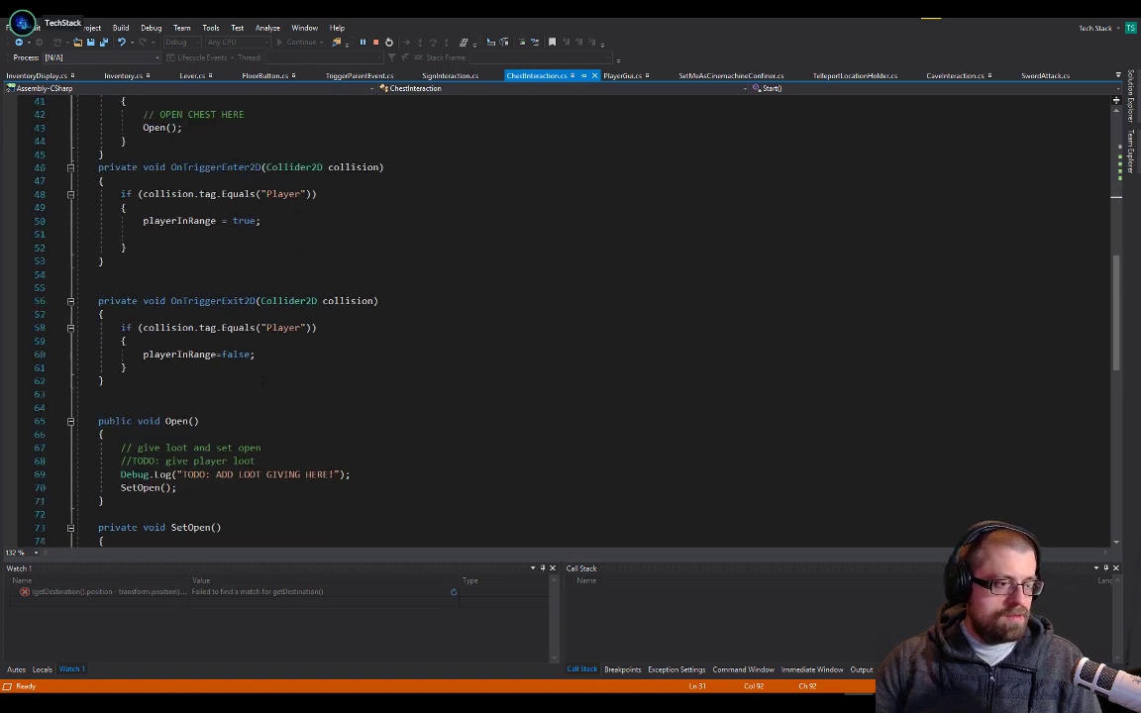
scroll(528, 366, "up", 2)
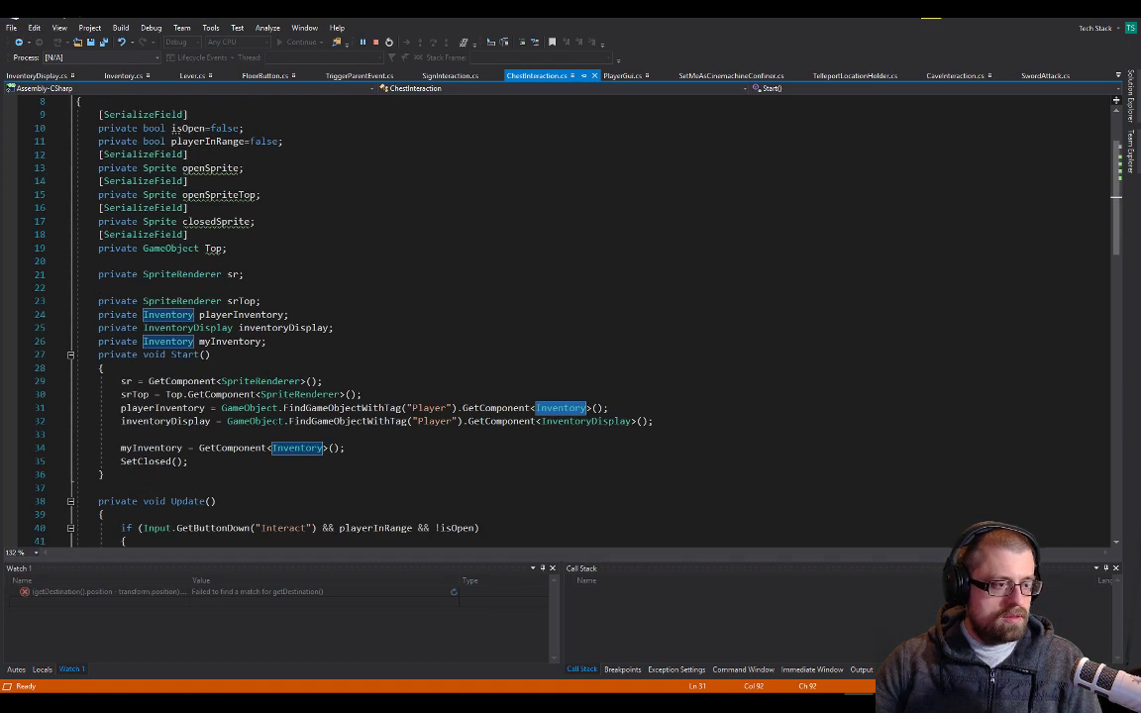
scroll(528, 367, "down", 4)
scroll(331, 360, "down", 12)
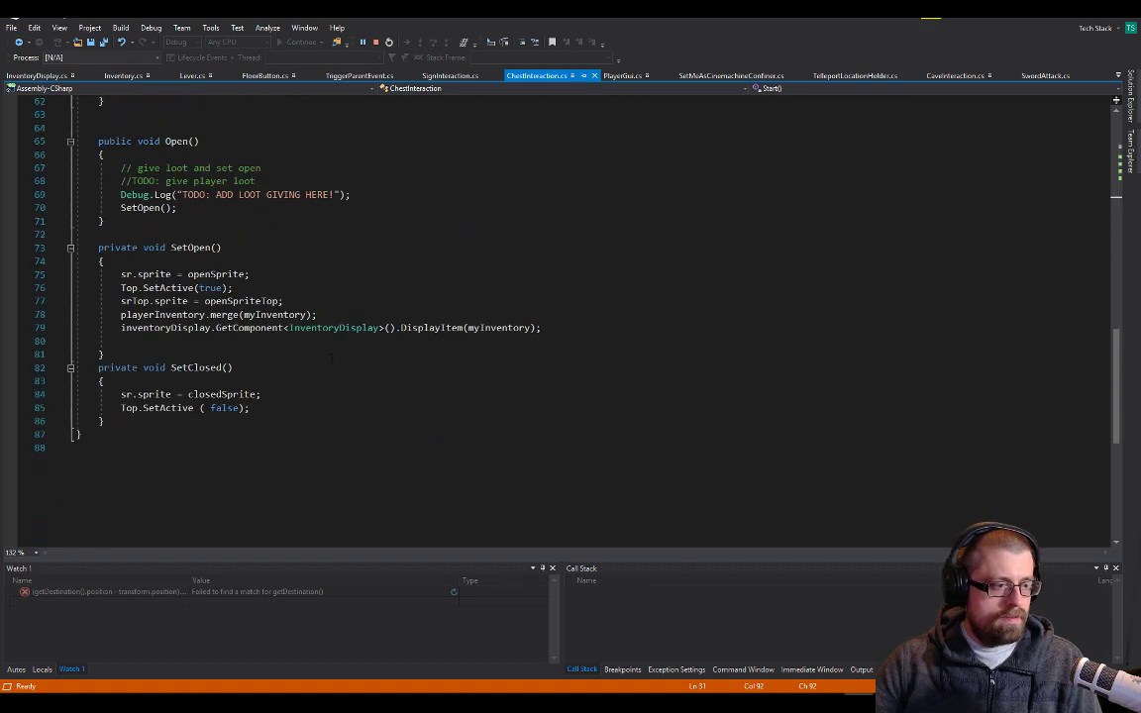
scroll(334, 352, "up", 2)
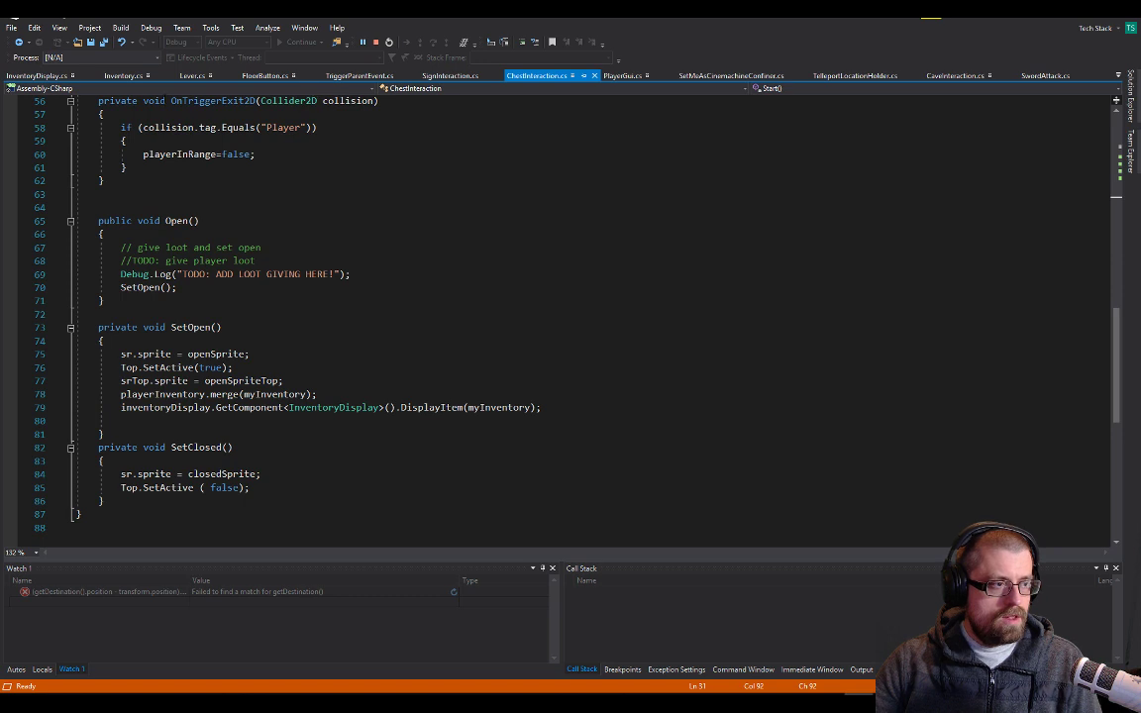
Open Inventory.cs at the merge method and stop the debugging session
left_click(128, 73)
left_click(221, 380)
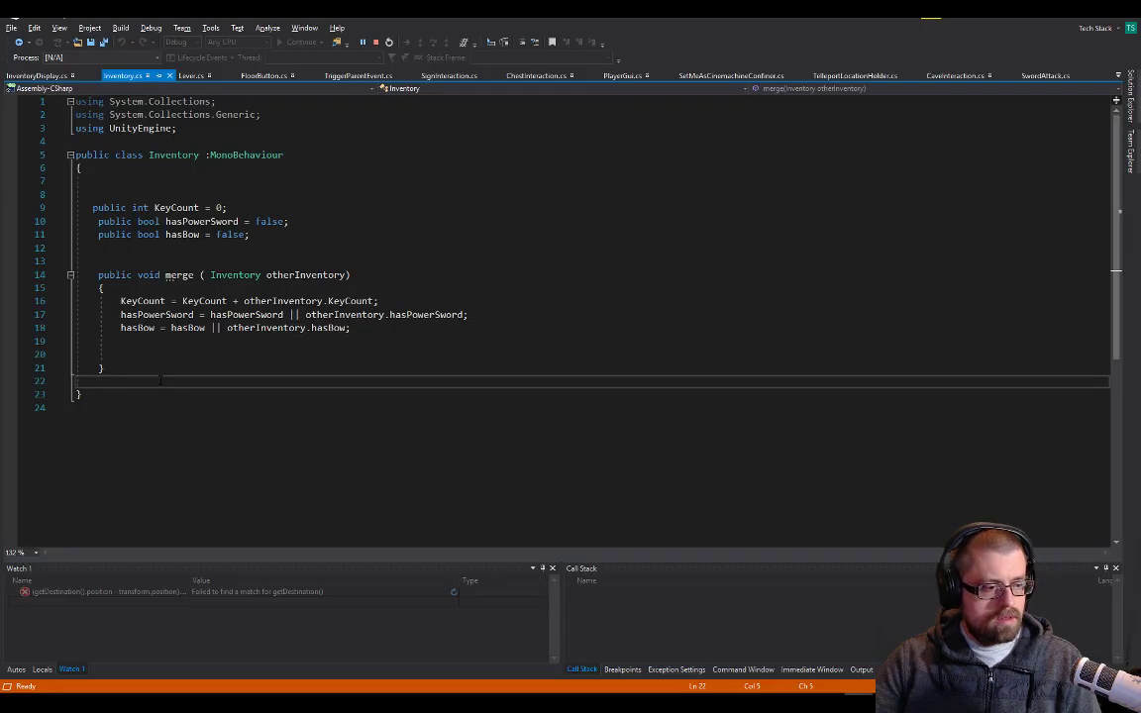
left_click(219, 368)
left_click(351, 340)
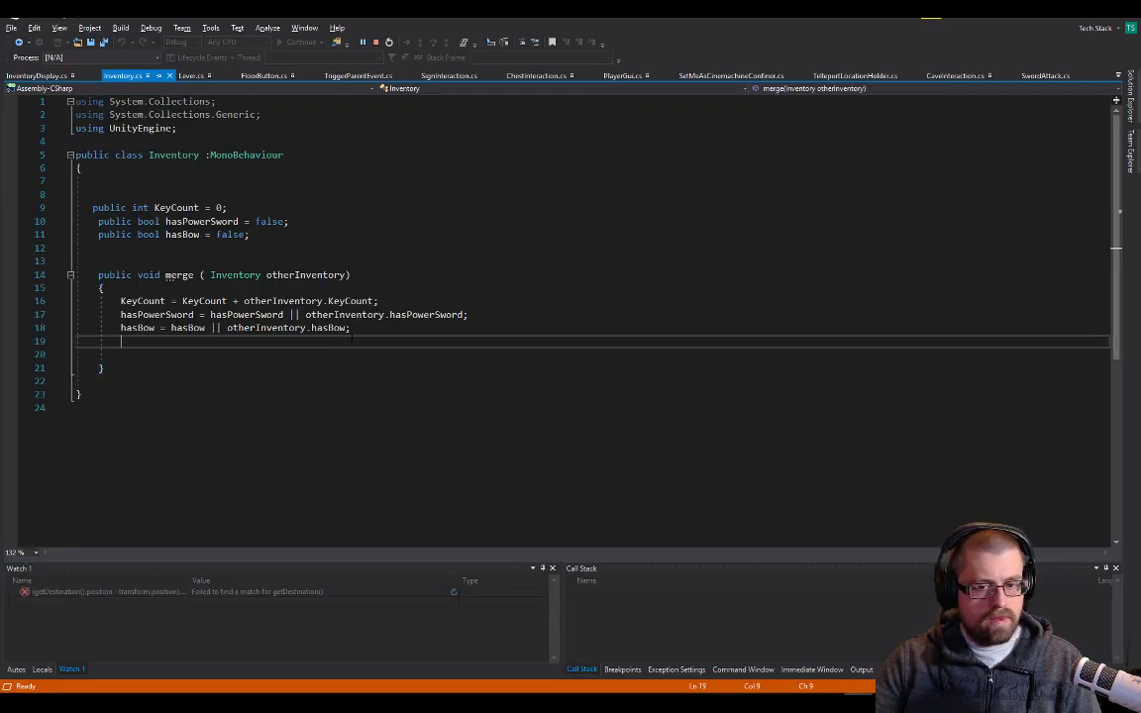
left_click(376, 42)
Add an empty public void clear() method without parameters below merge in the Inventory class
left_click(163, 377)
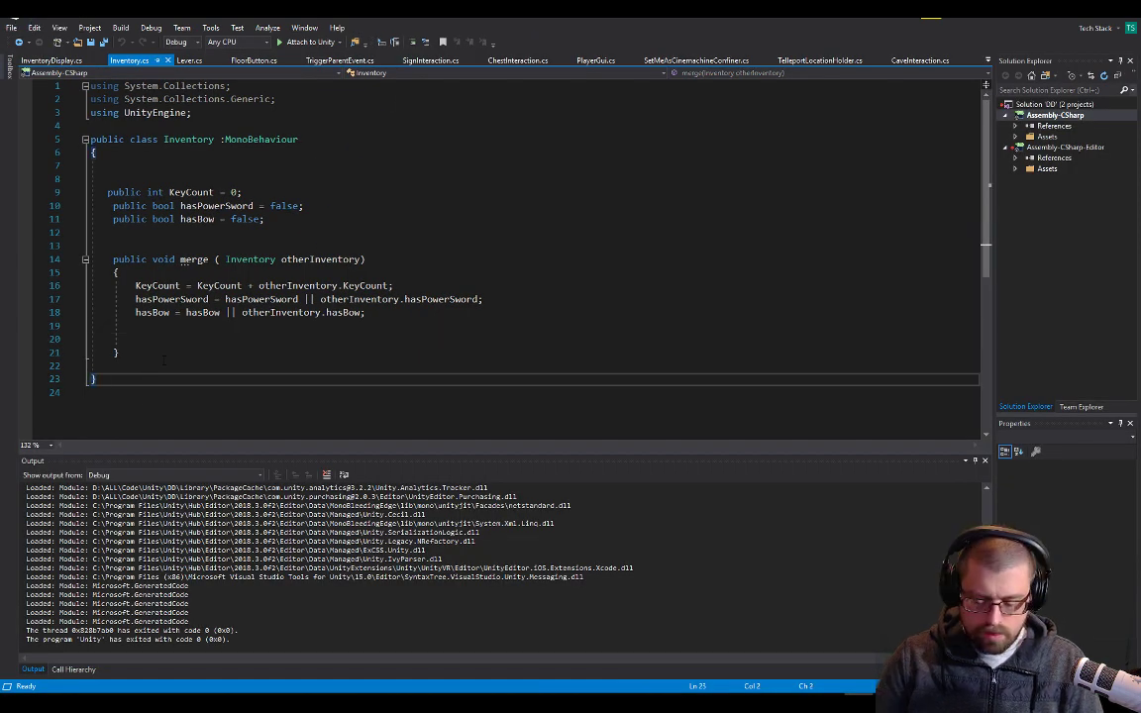
key("ctrl+Return")
type("p")
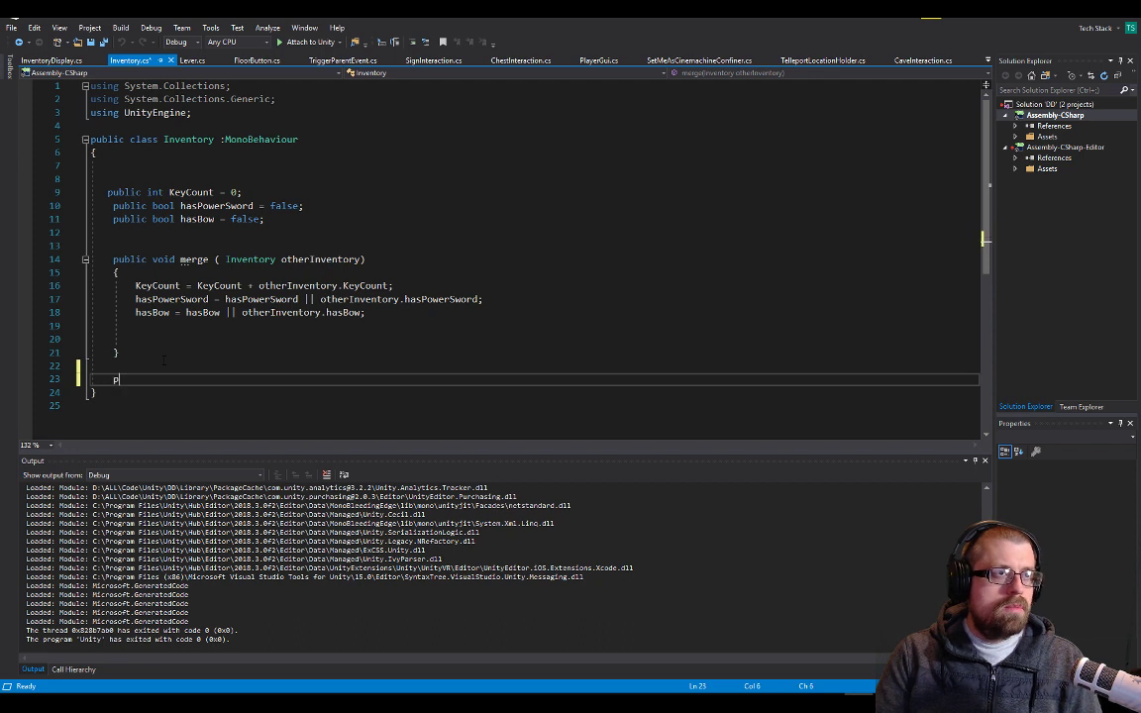
type("ulic void")
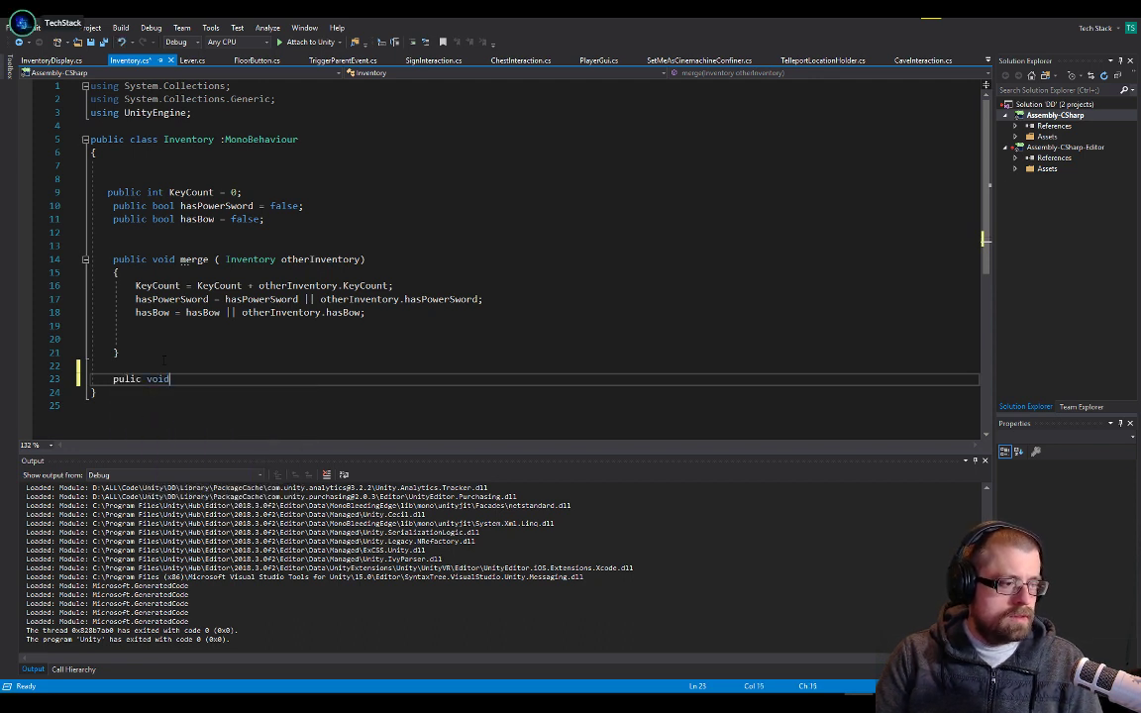
key("BackSpace")
key("BackSpace")
key("BackSpace")
key("BackSpace")
key("BackSpace")
key("BackSpace")
key("BackSpace")
key("BackSpace")
type("blic voi")
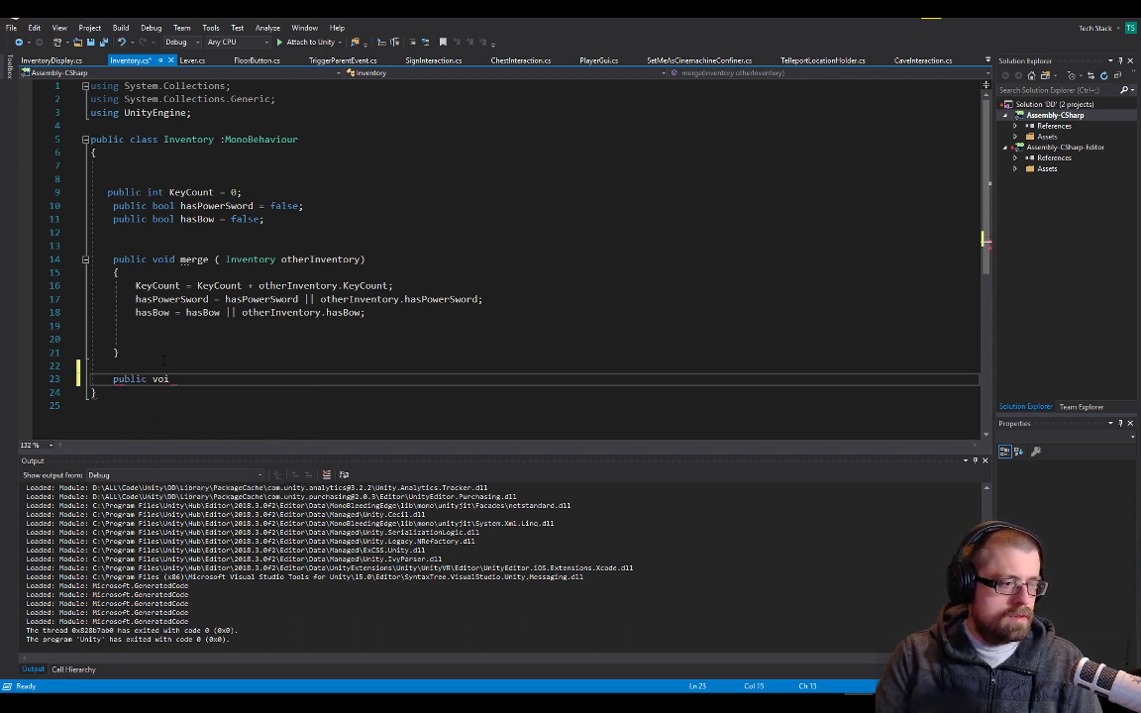
type("d clea")
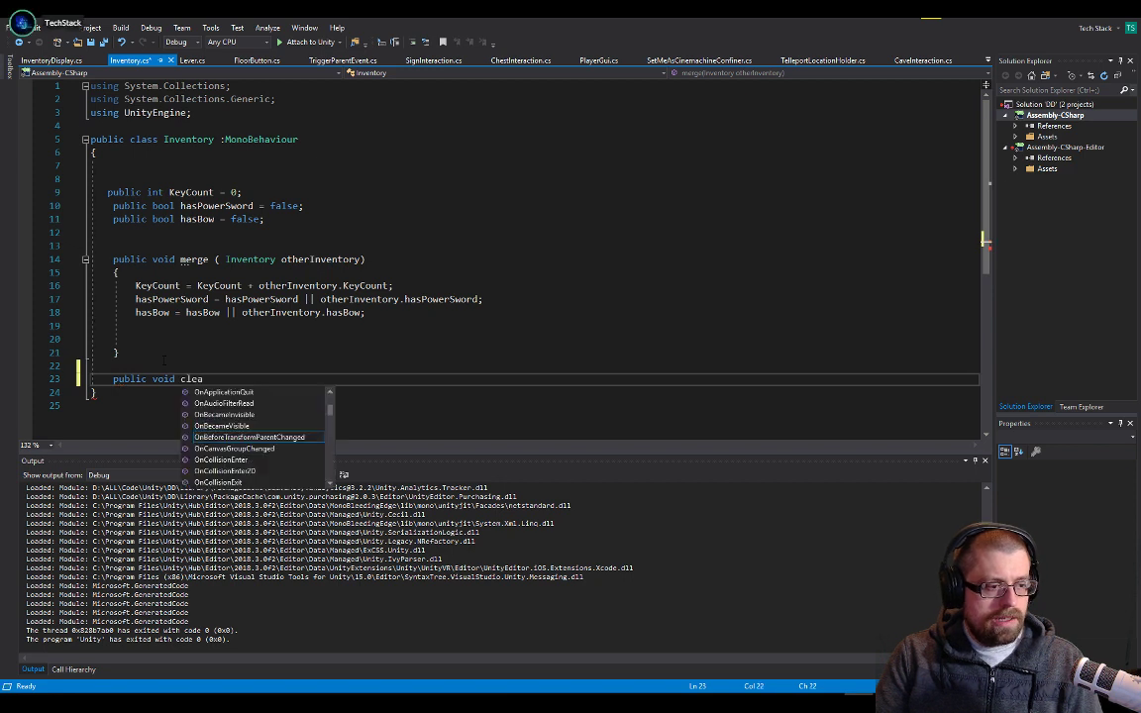
type("r (Inventory inve")
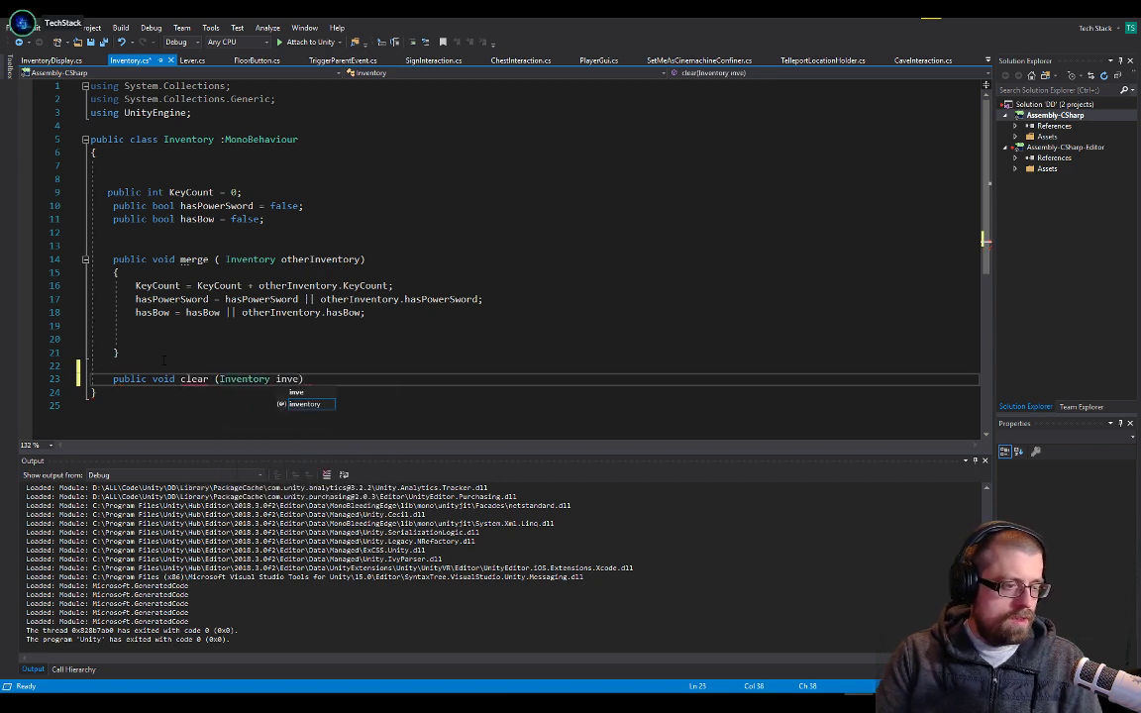
key("BackSpace")
key("BackSpace")
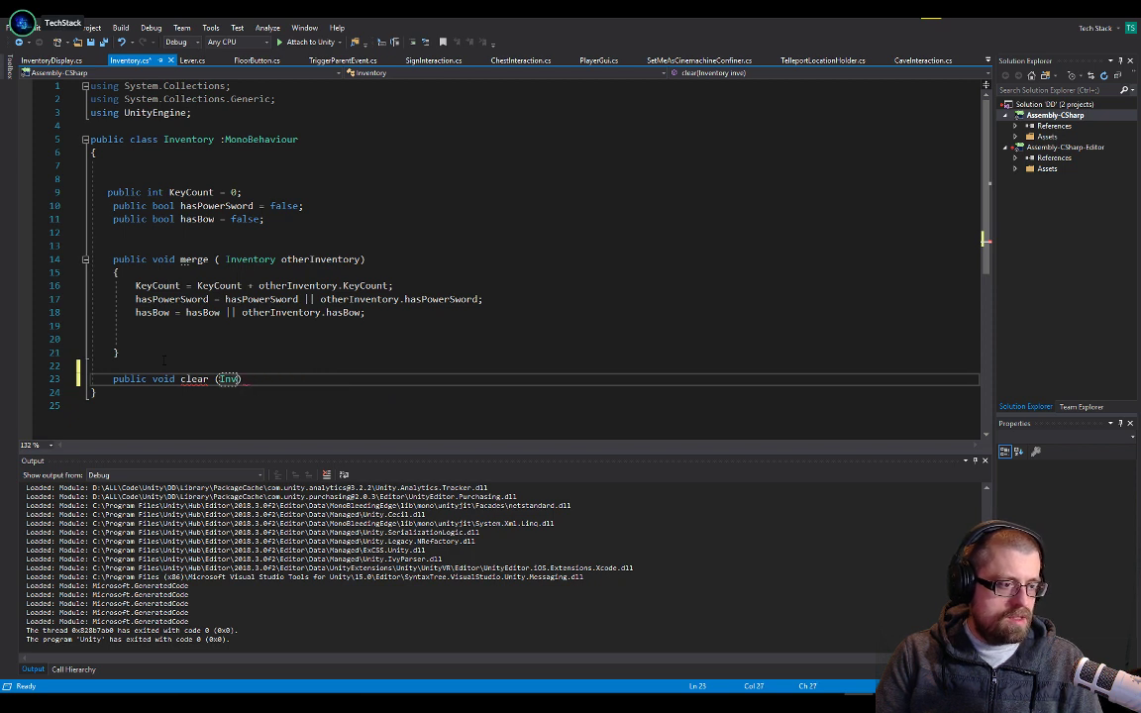
type("{")
key("Return")
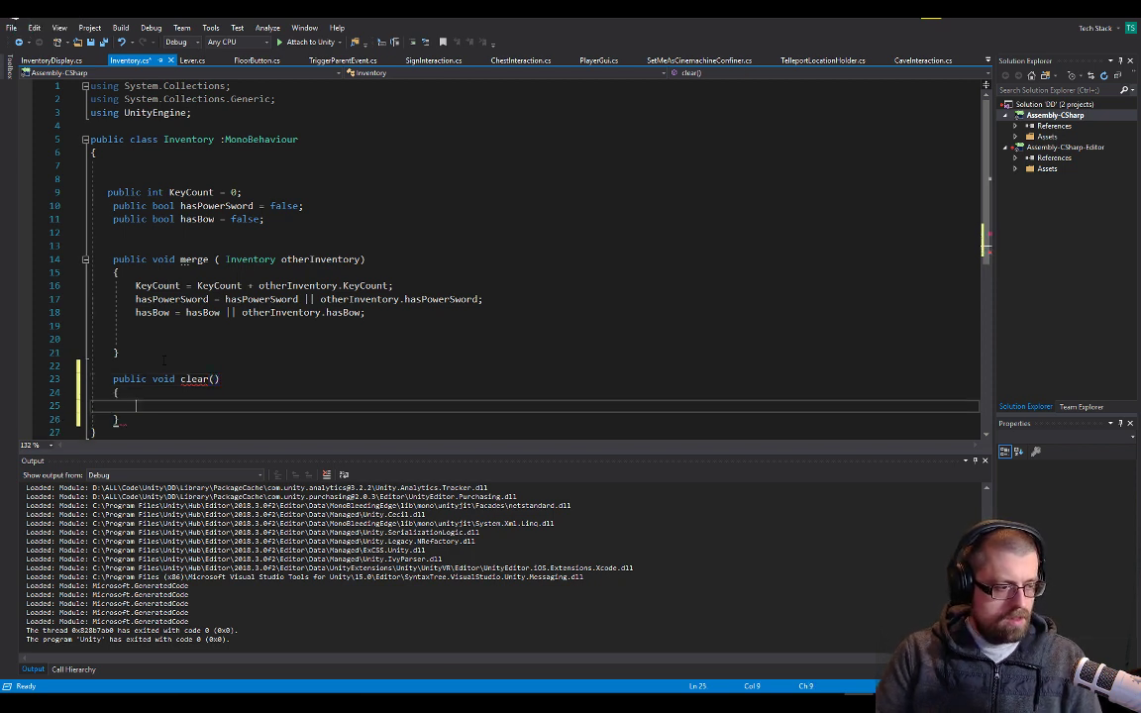
Make clear() set KeyCount to 0 and hasPowerSword and hasBow to false, save the script and look in briefly on Unity
type("keycount")
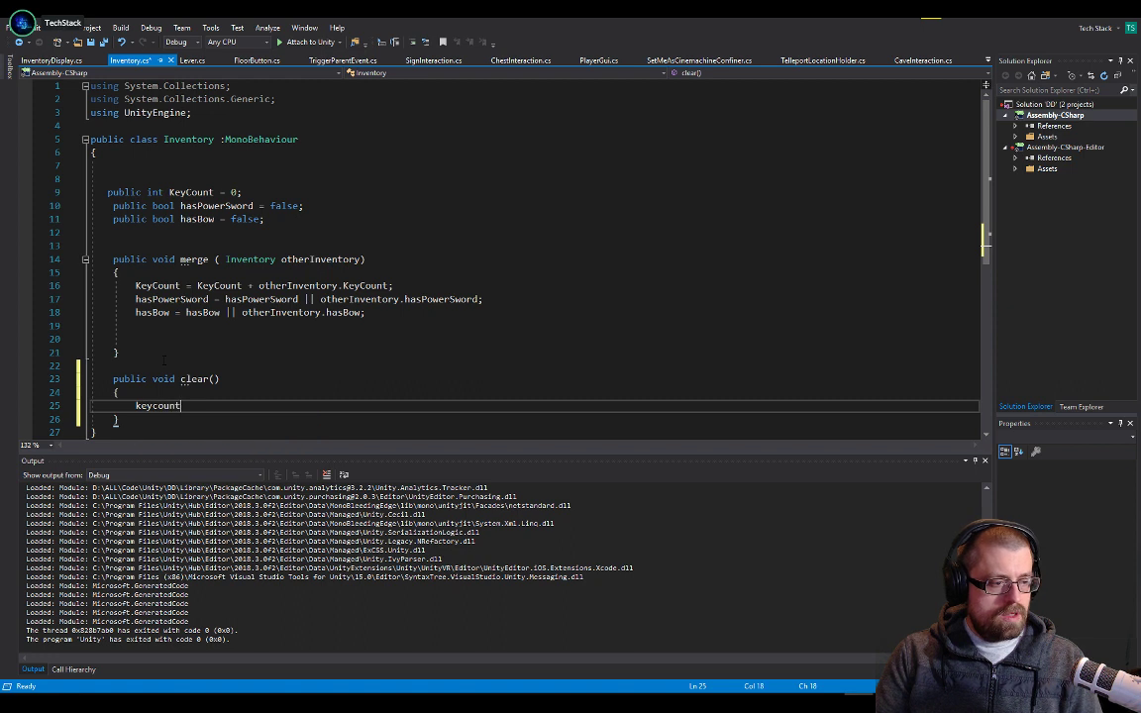
type(" = 0;")
key("Return")
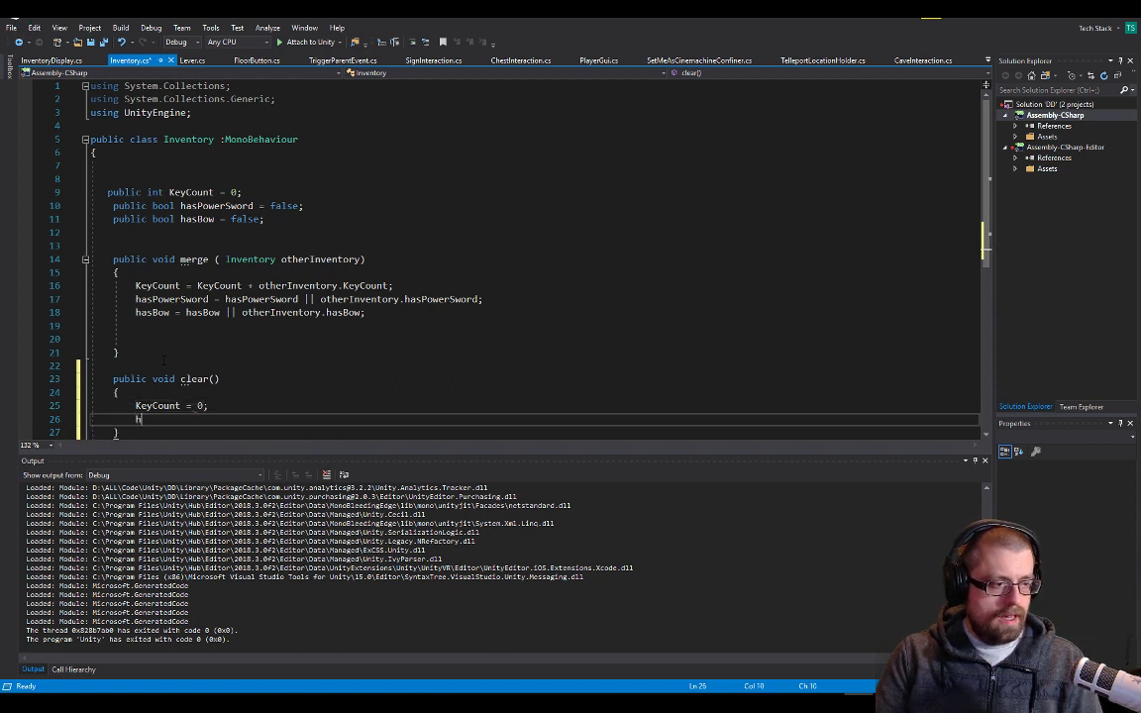
type("hasp =")
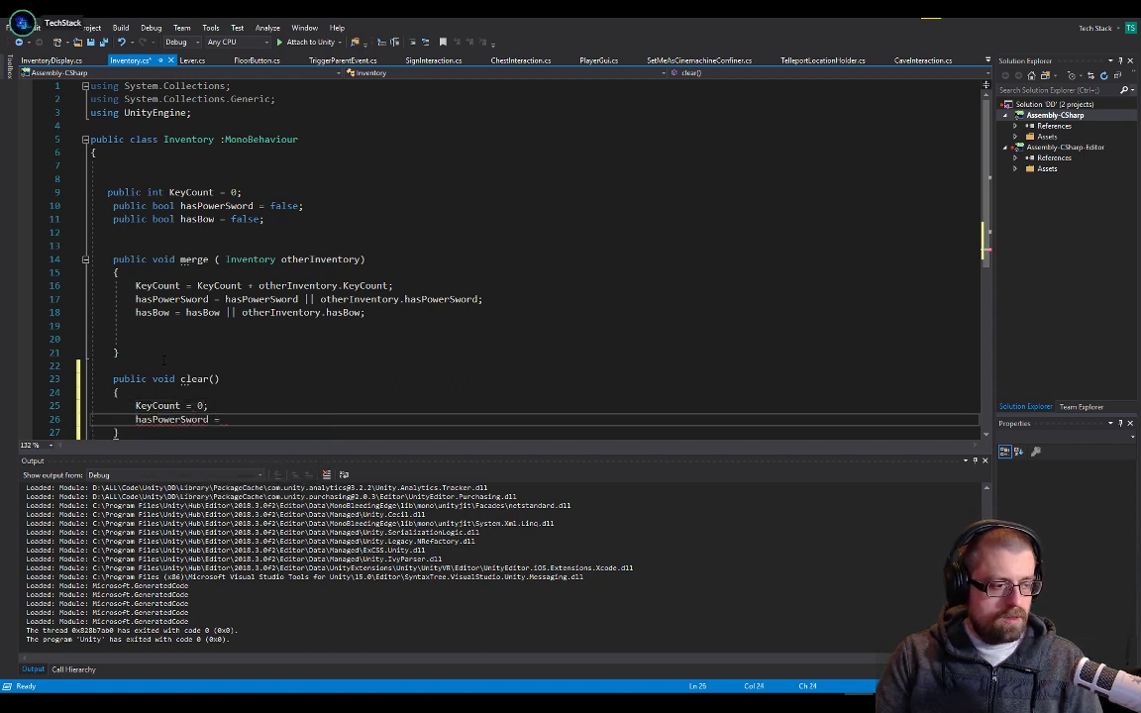
type(" false;")
key("Return")
type("h")
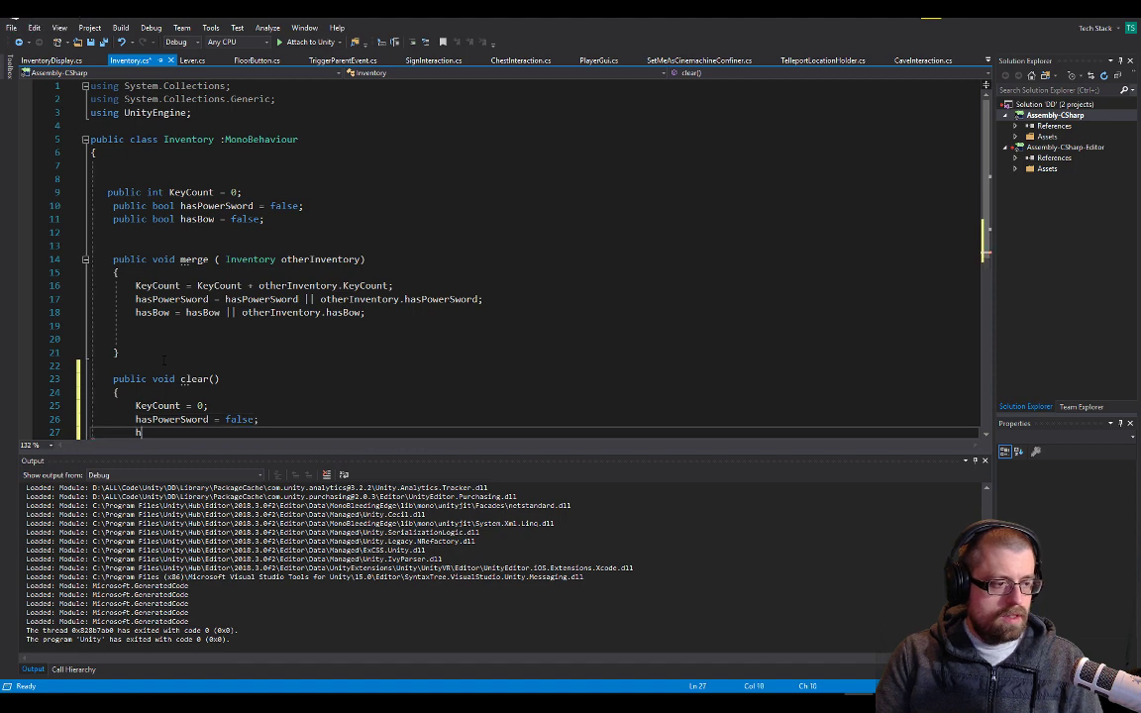
type("asBow = false;")
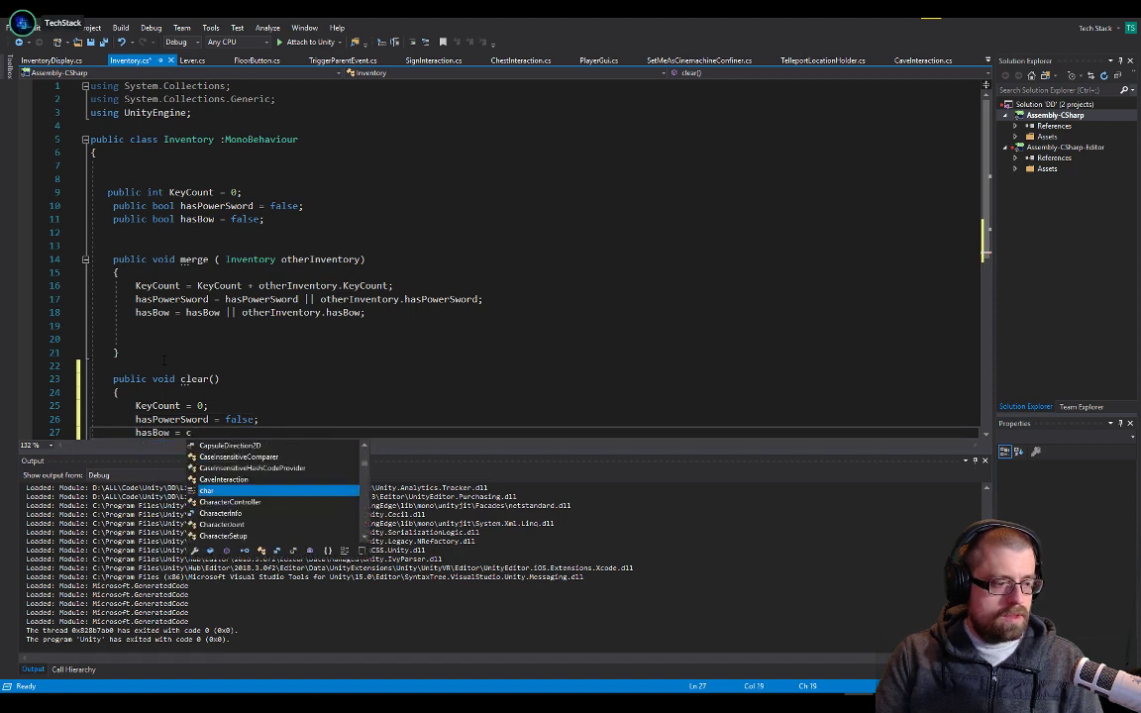
key("ctrl+s")
key("alt+Tab")
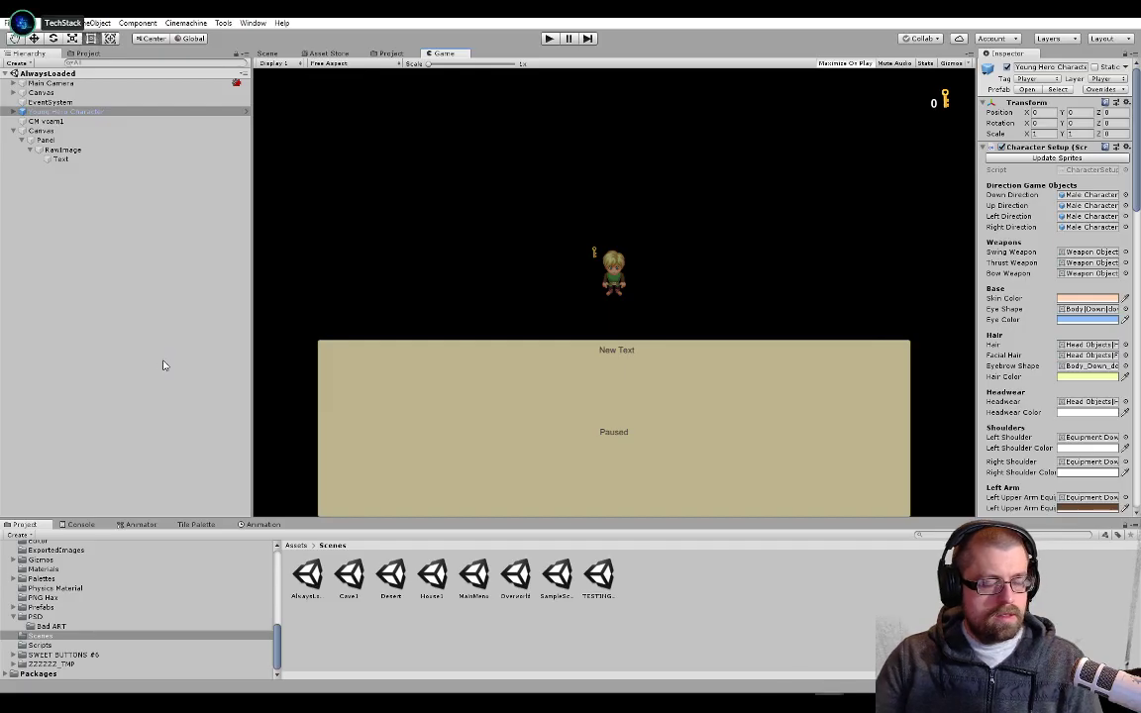
key("alt+Tab")
Switch to Visual Studio and open ChestInteraction.cs at the SetOpen method
double_click(188, 381)
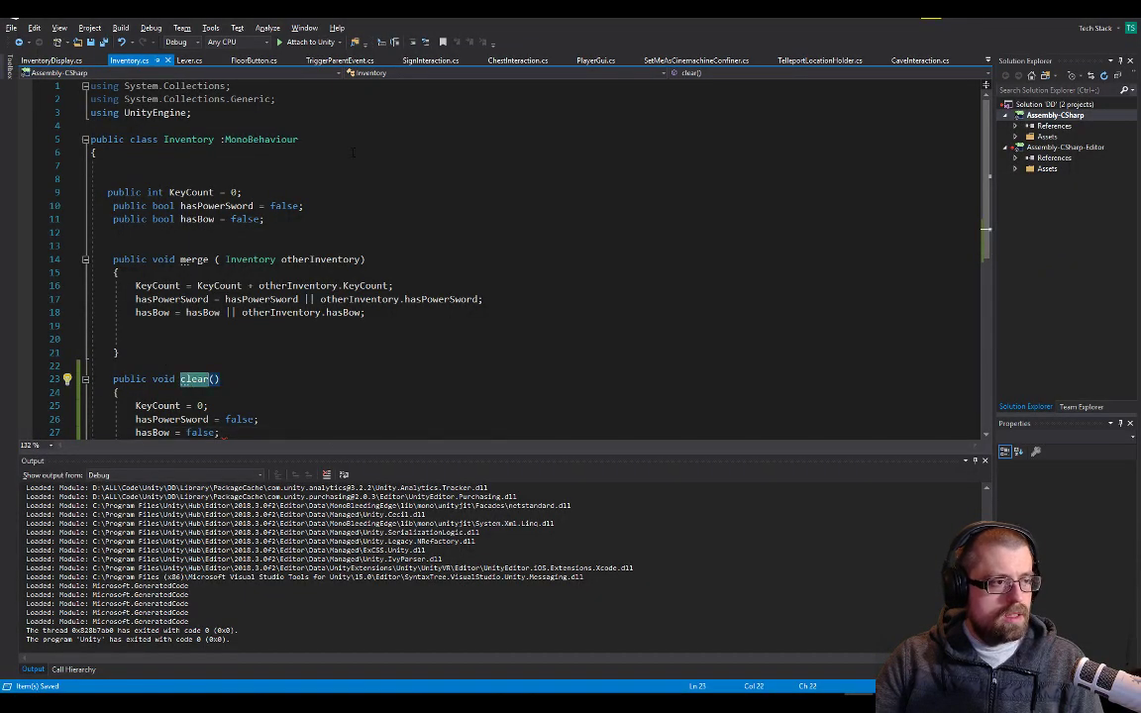
left_click(988, 61)
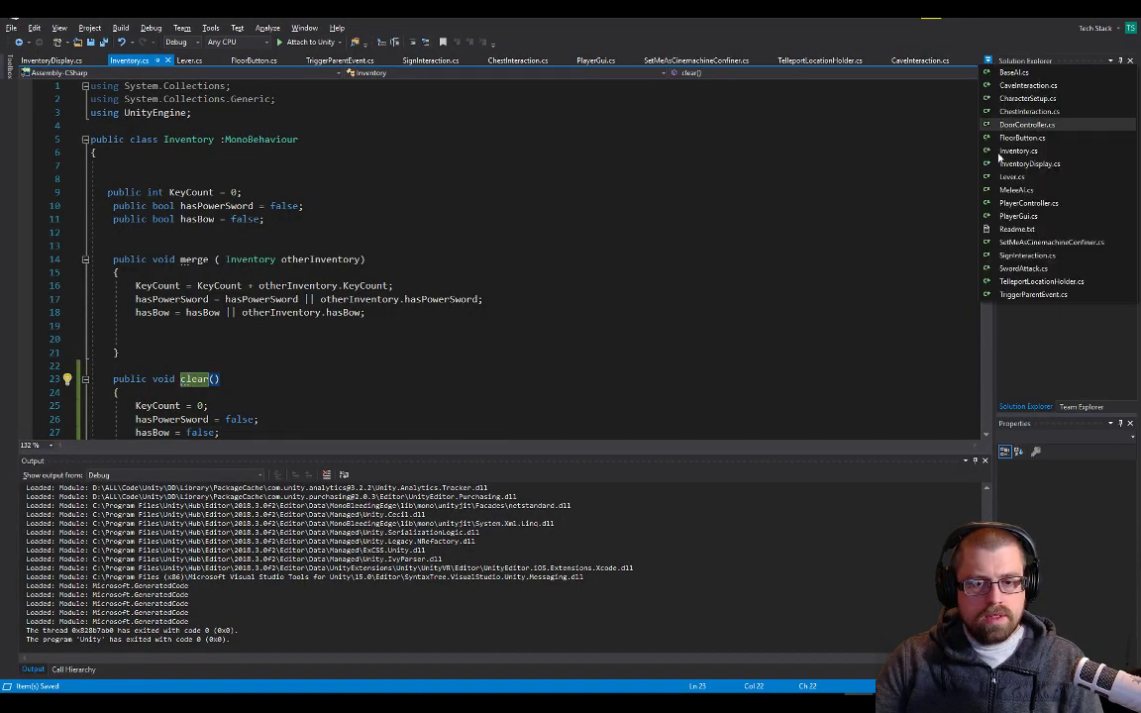
left_click(1030, 112)
scroll(496, 258, "down", 6)
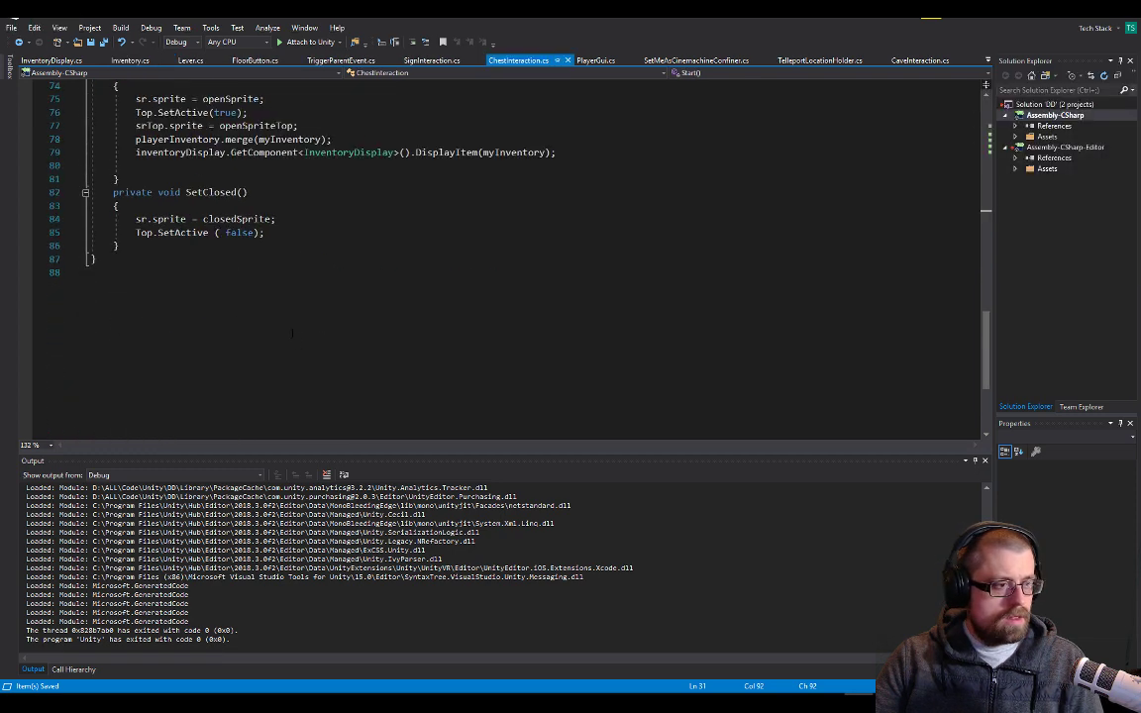
scroll(495, 257, "up", 3)
Add the call myInventory.clear(); directly after the playerInventory.merge line in SetOpen and save the script
left_click(355, 259)
key("Return")
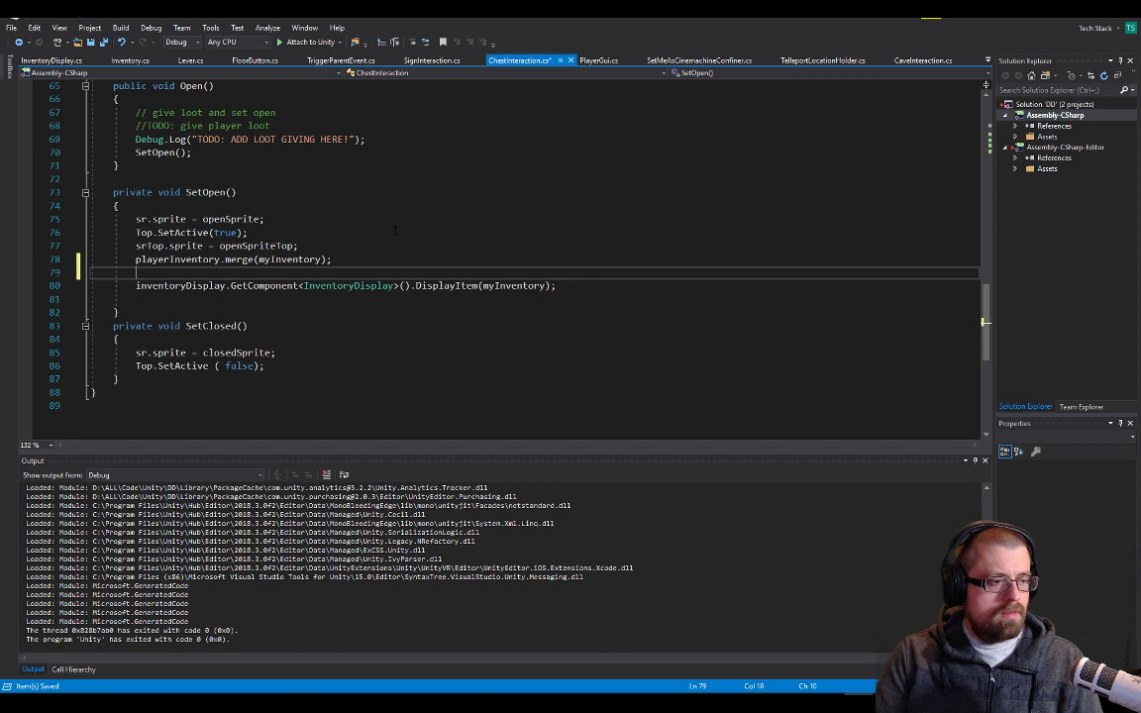
type("myInventory.clear;")
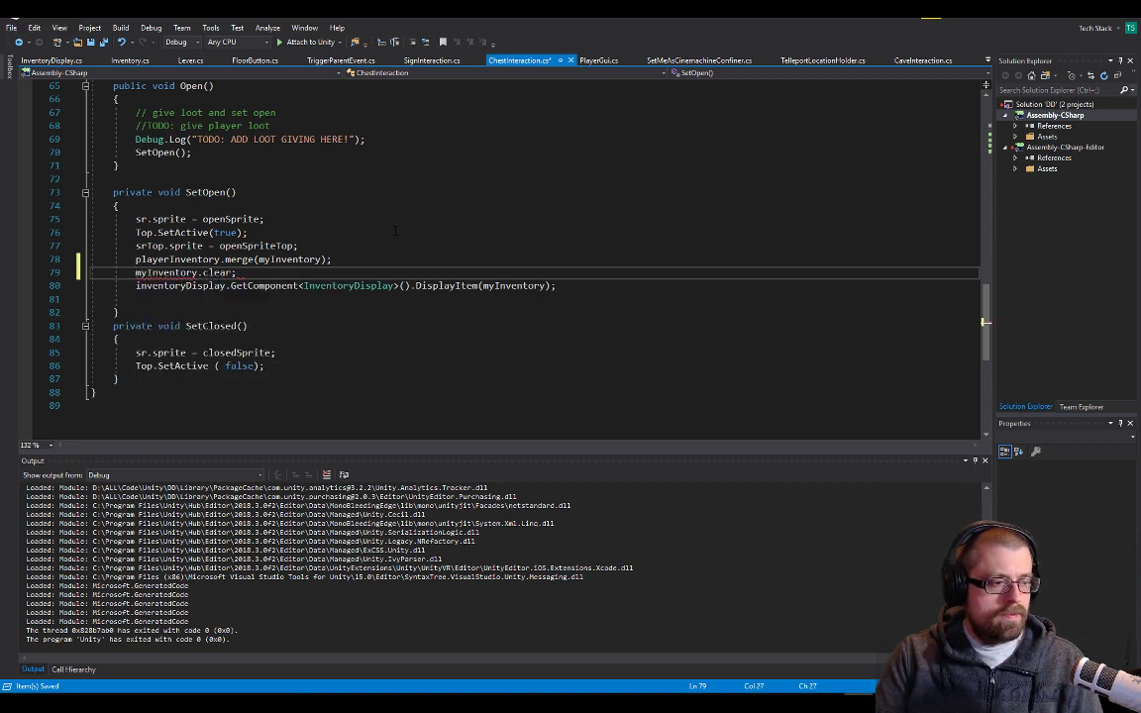
key("BackSpace")
type("(0;")
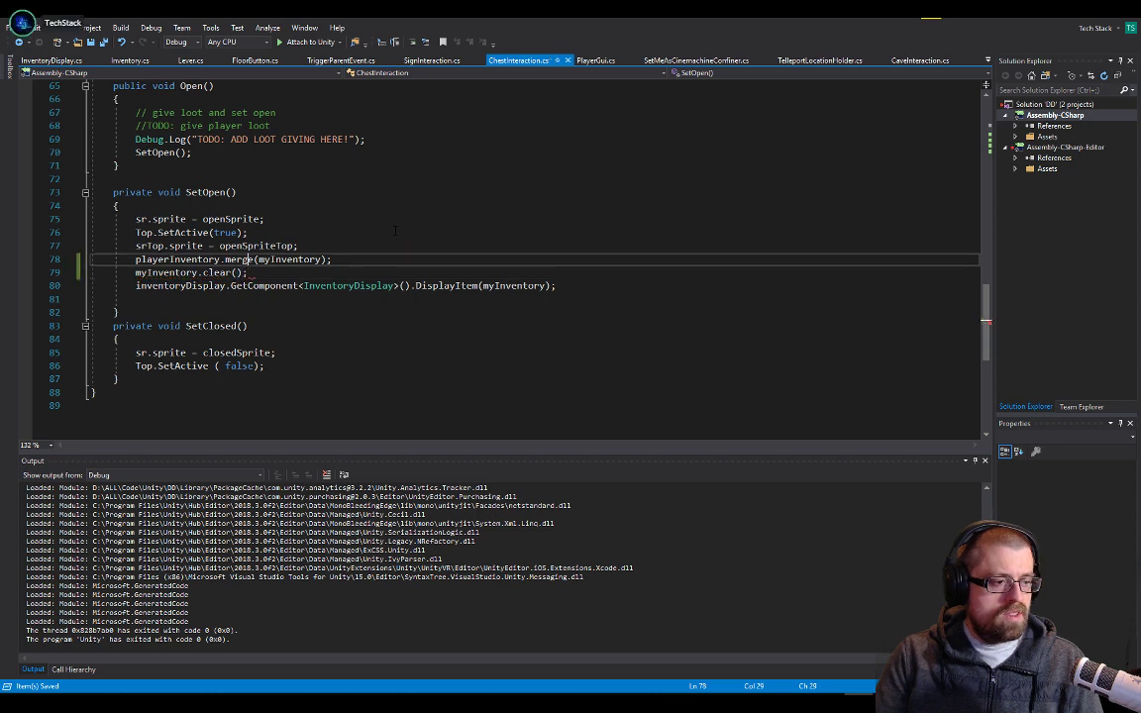
Play-test the game in Unity by opening the green and red chests, walking back to each one, and stop play mode
key("alt+Tab")
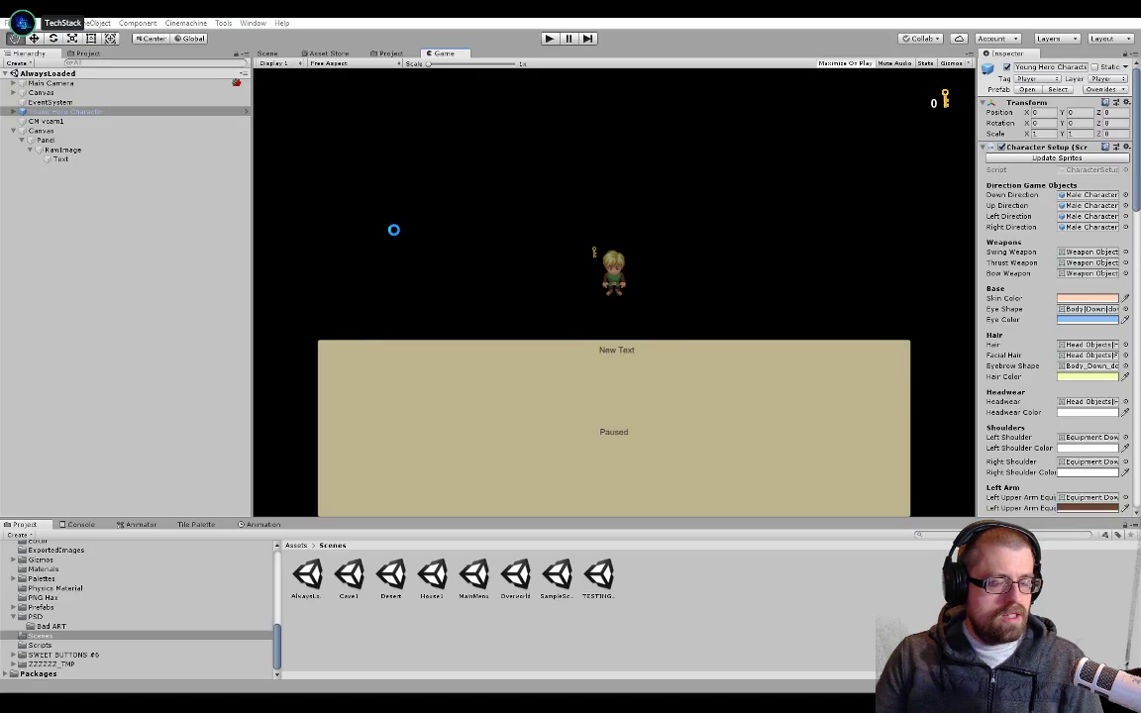
left_click(549, 38)
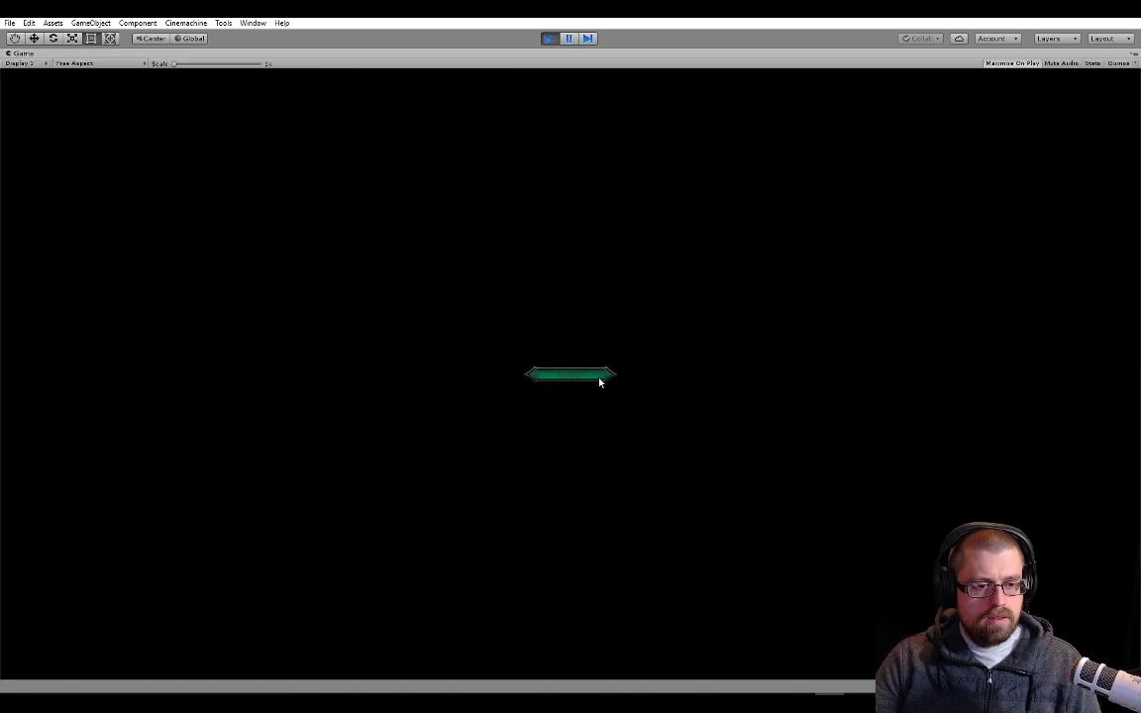
key("Left")
key("Down")
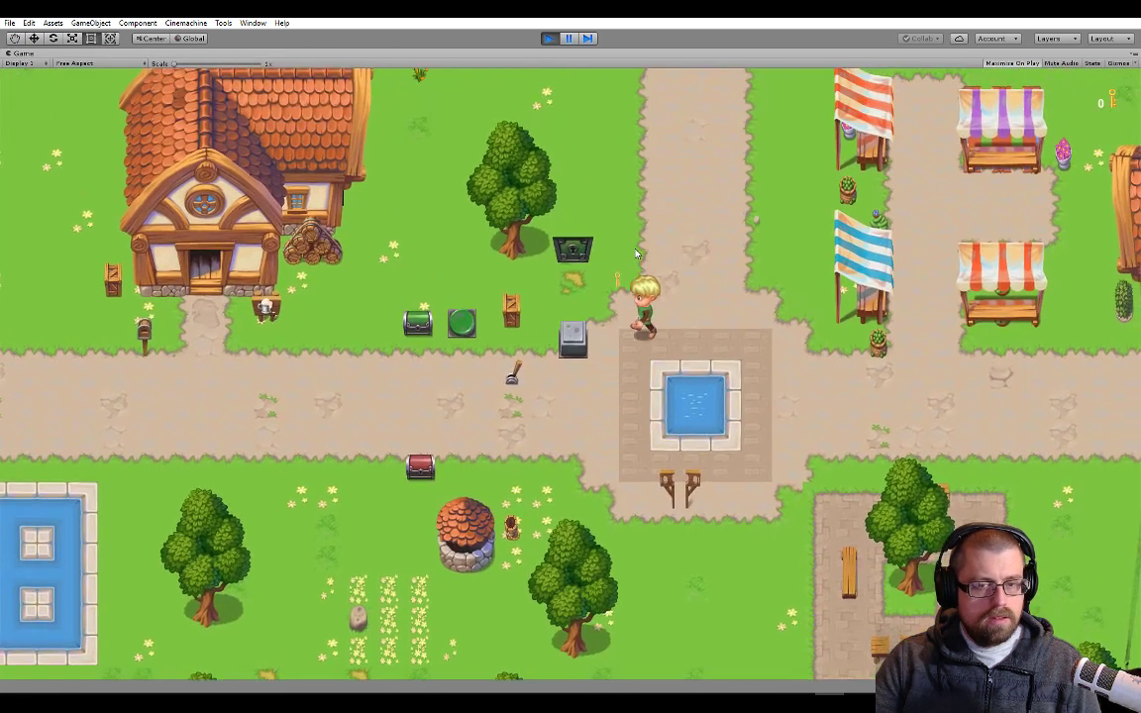
key("Up")
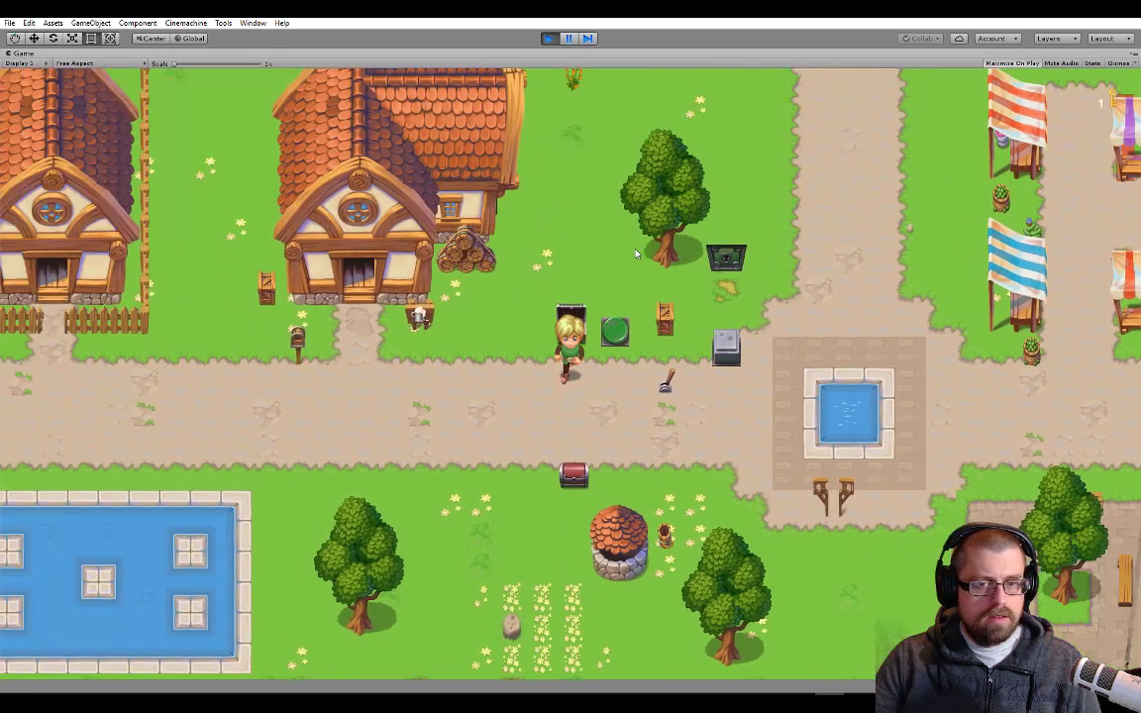
key("Down")
key("Up")
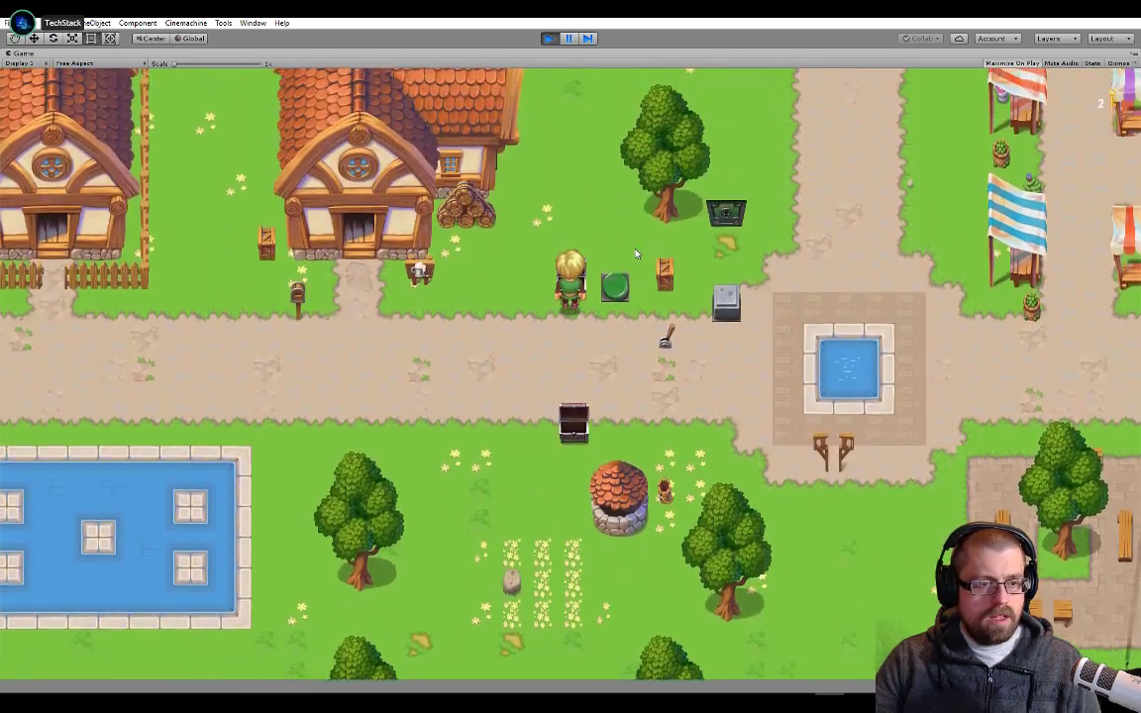
key("Down")
key("Down")
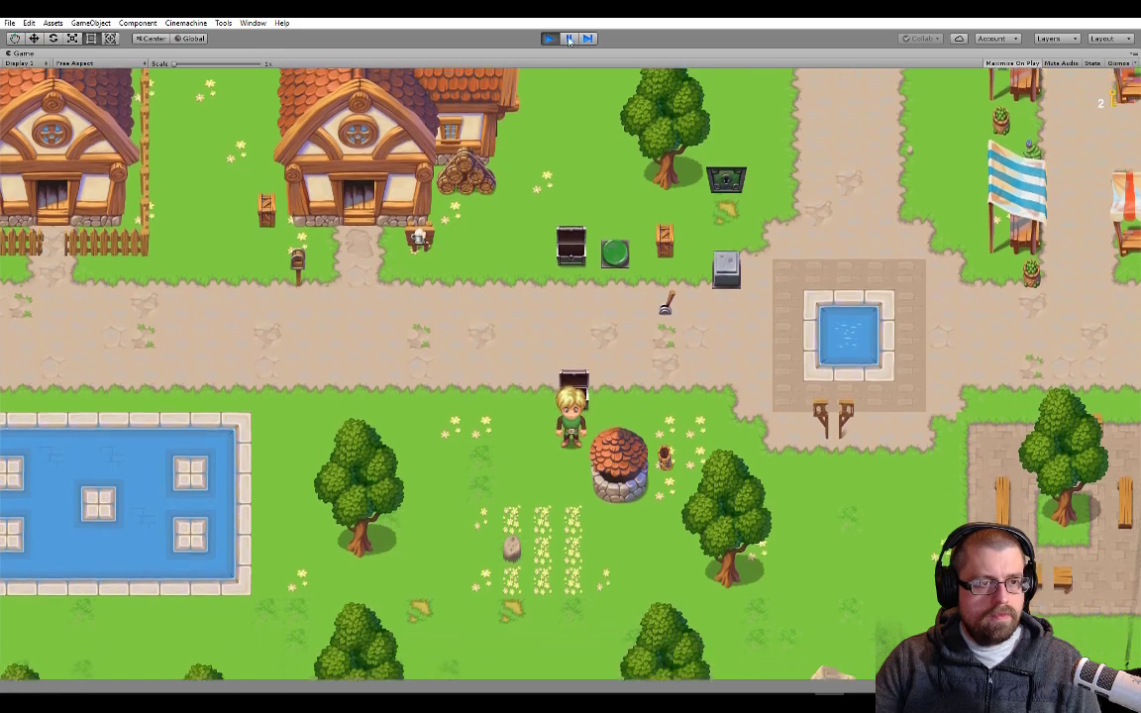
left_click(556, 39)
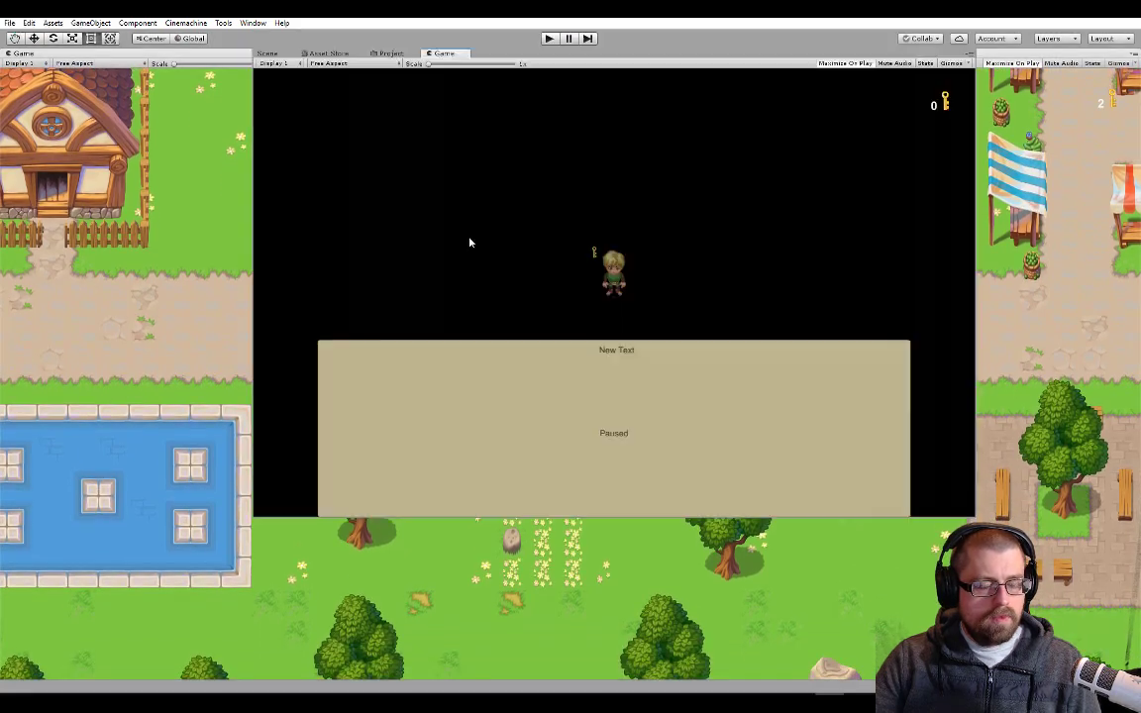
Return to ChestInteraction.cs and review it from SetOpen up to the playerInventory lookup in Start and the field declarations
key("alt+Tab")
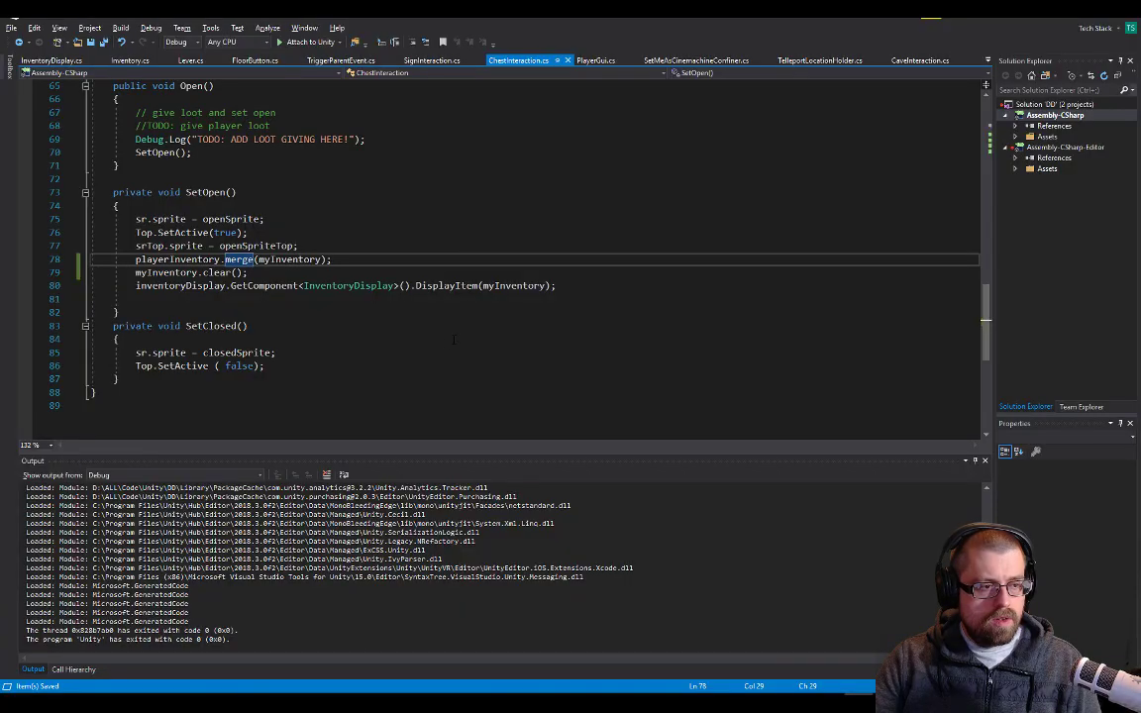
scroll(286, 258, "up", 6)
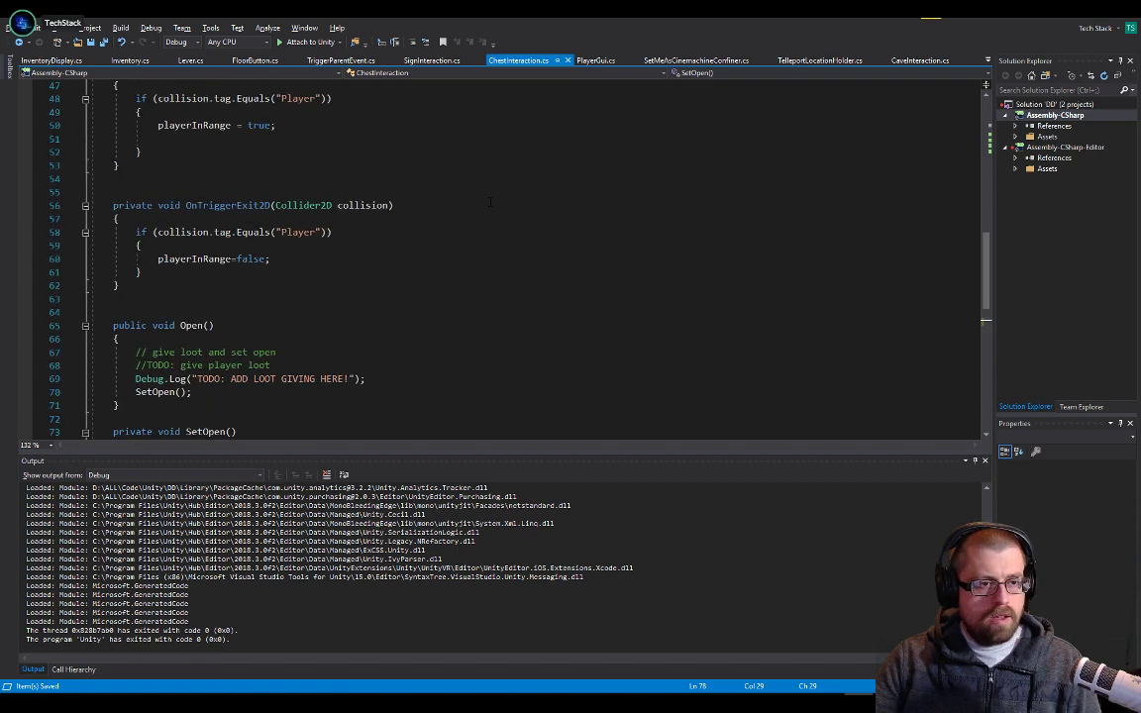
scroll(575, 154, "up", 11)
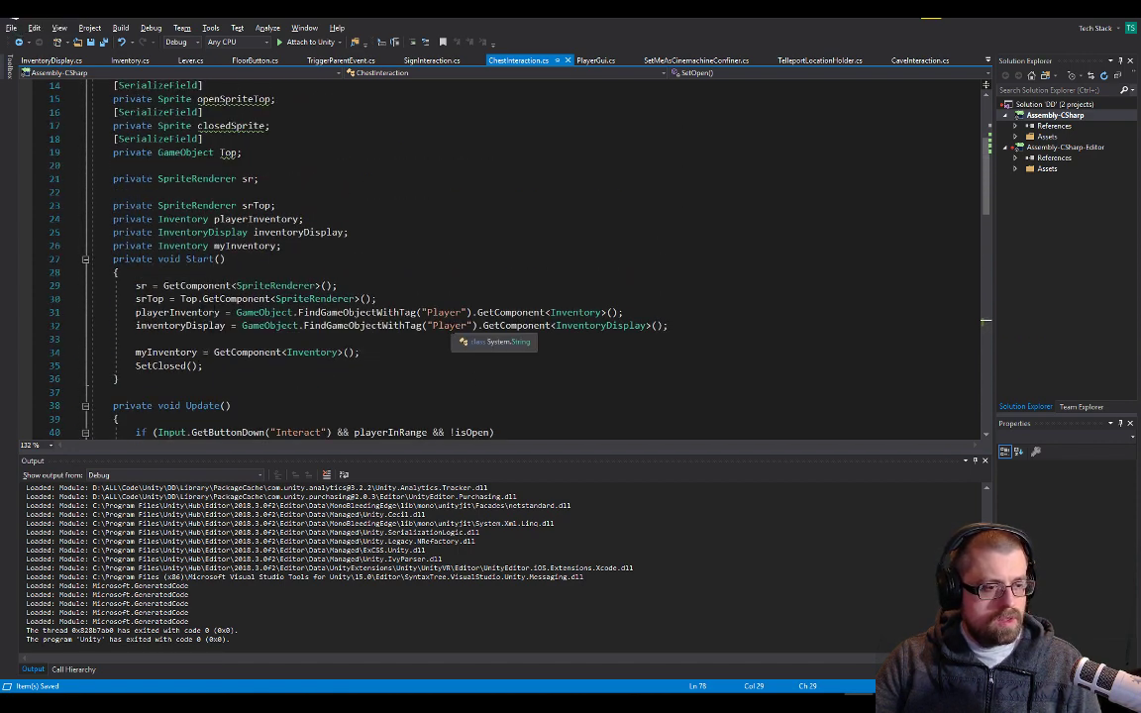
double_click(177, 312)
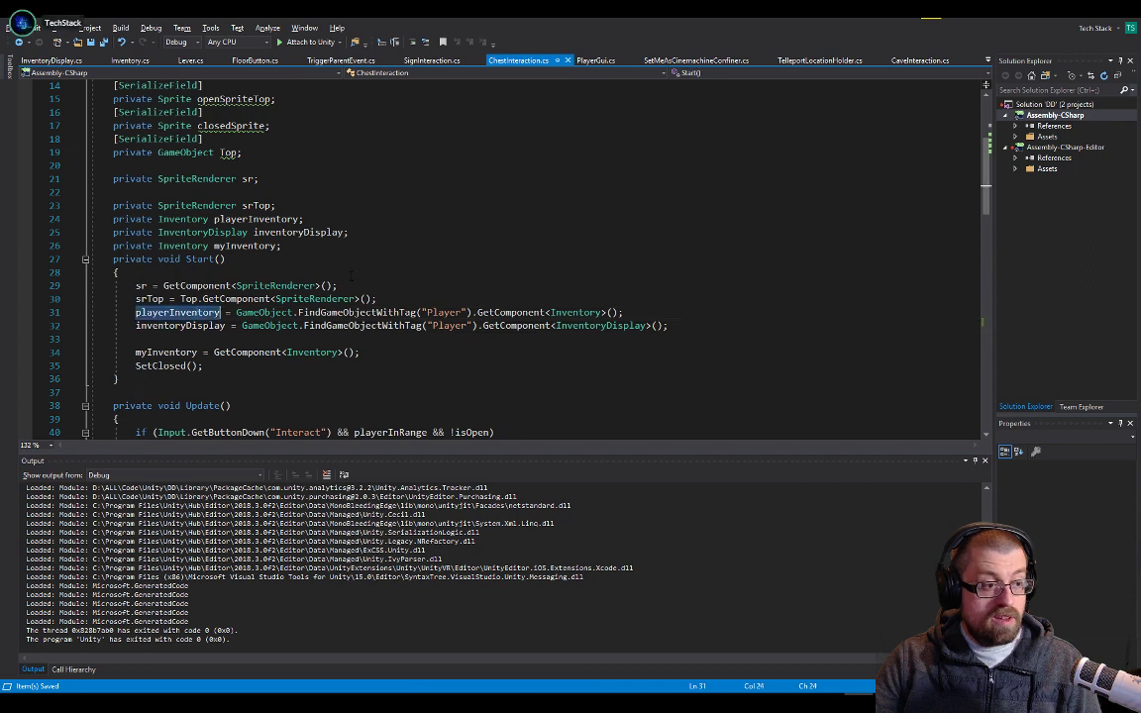
scroll(429, 272, "up", 1)
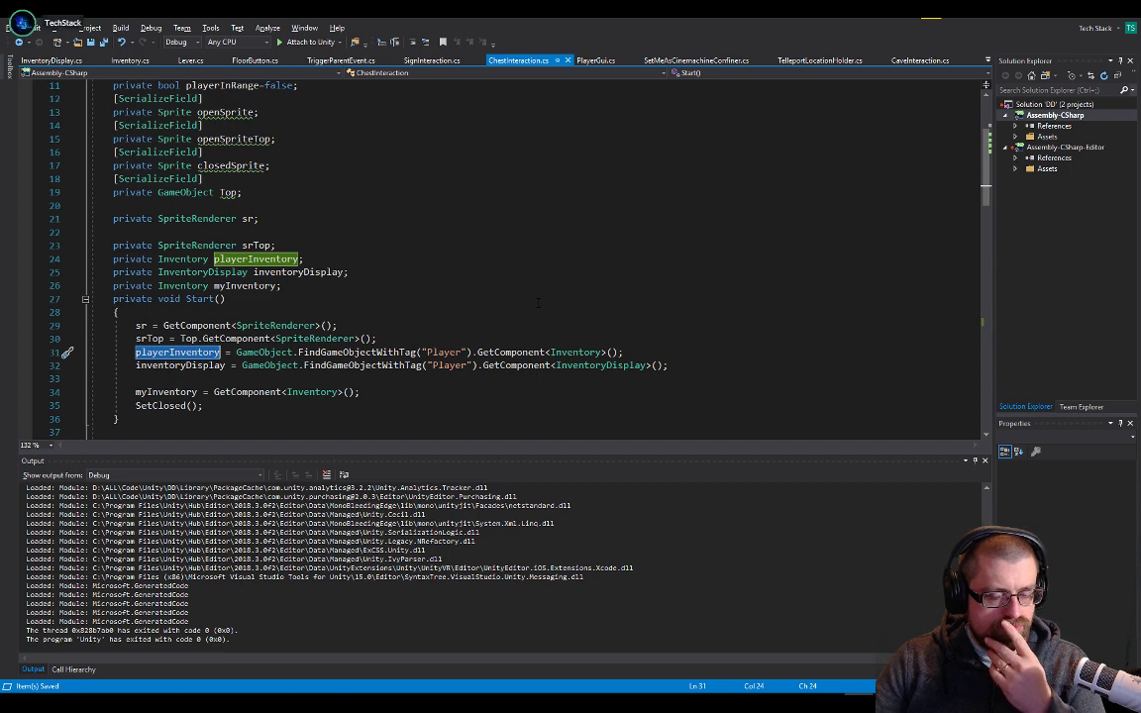
scroll(538, 304, "up", 3)
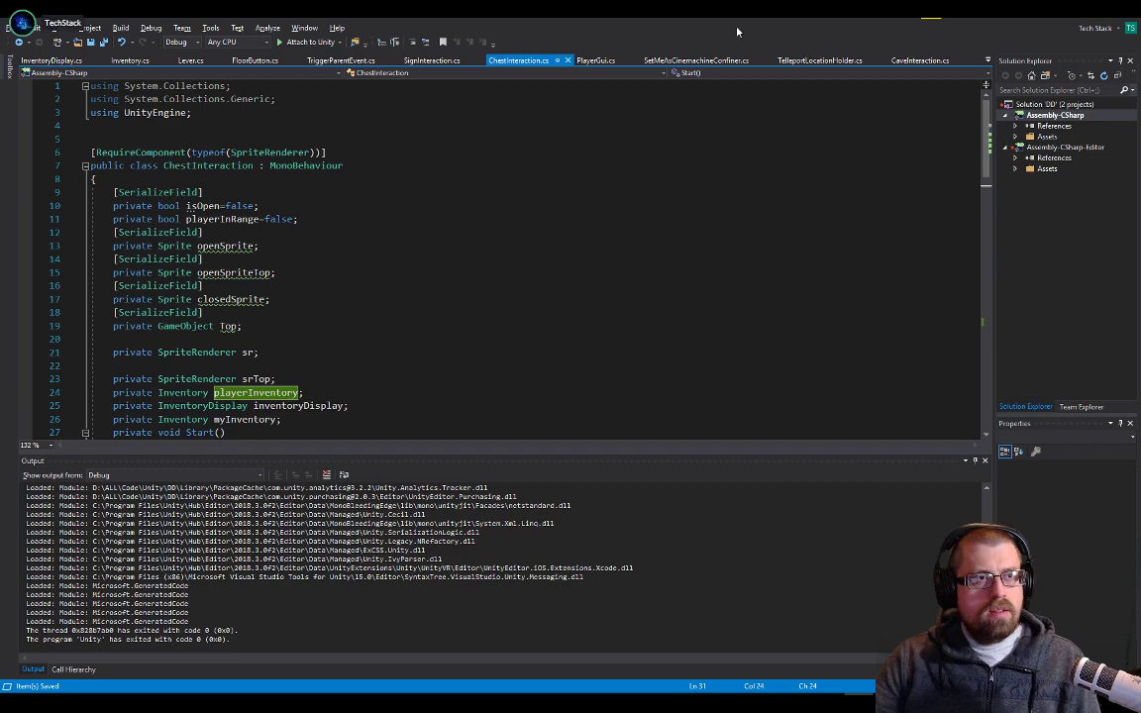
Move Visual Studio aside and inspect the Animator on Male Character Down and the script components of Young Hero Character in Unity
left_click_drag(749, 11, 1139, 154)
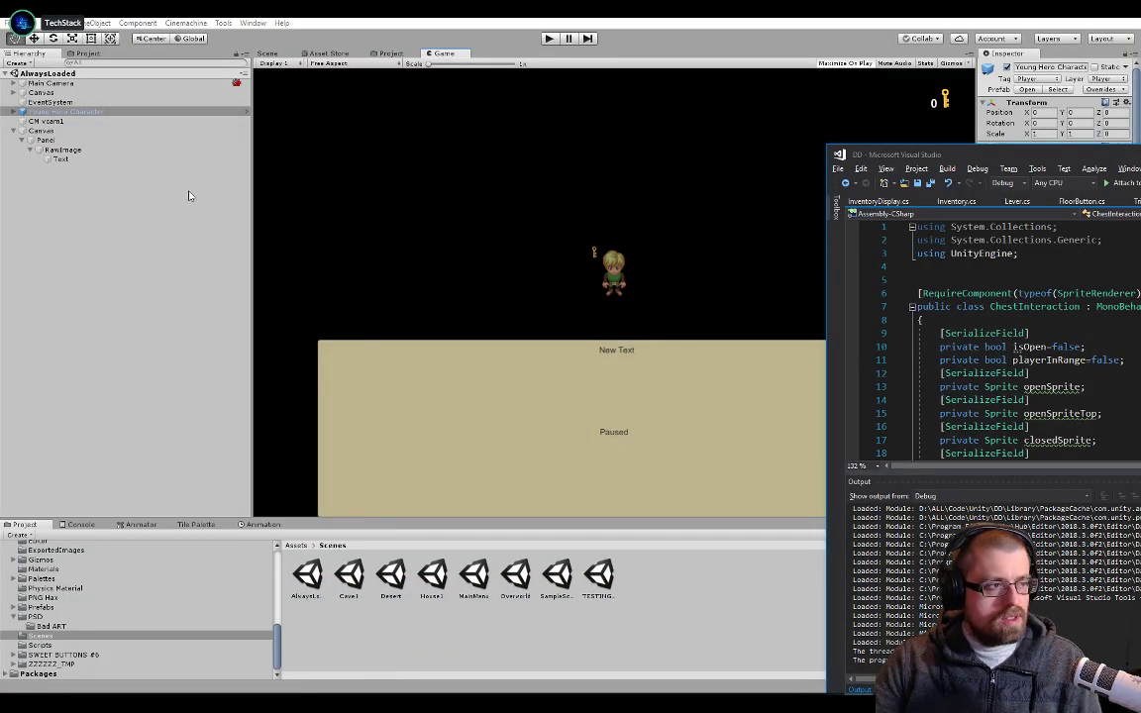
left_click(136, 111)
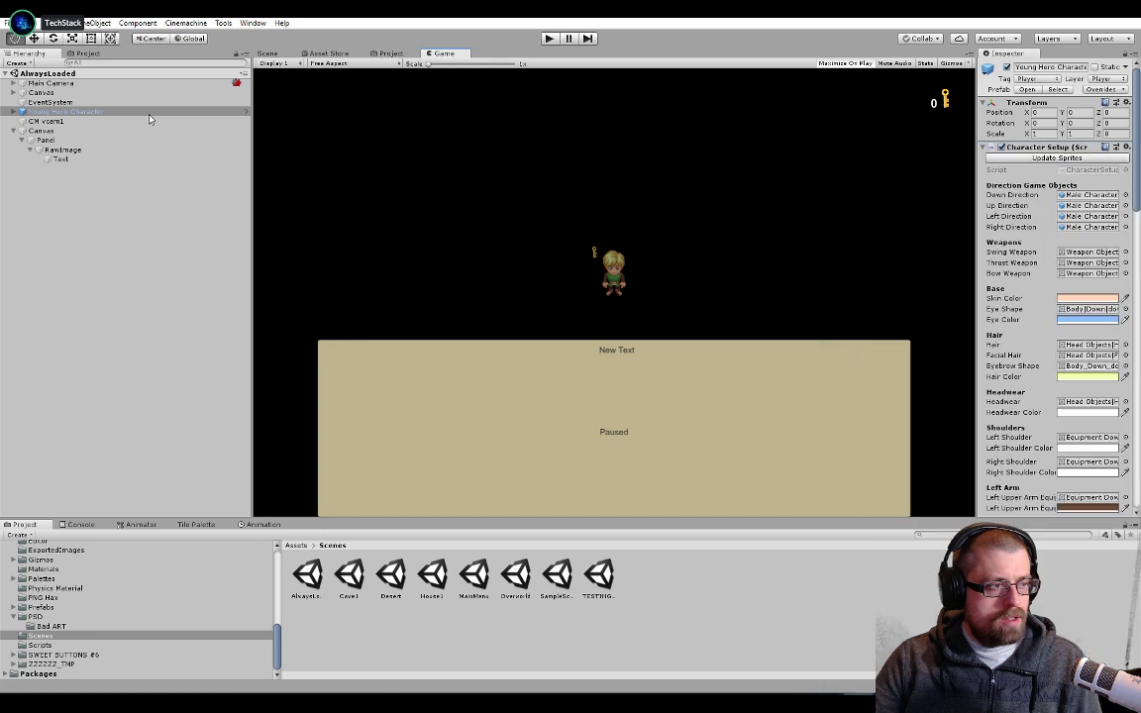
left_click(13, 112)
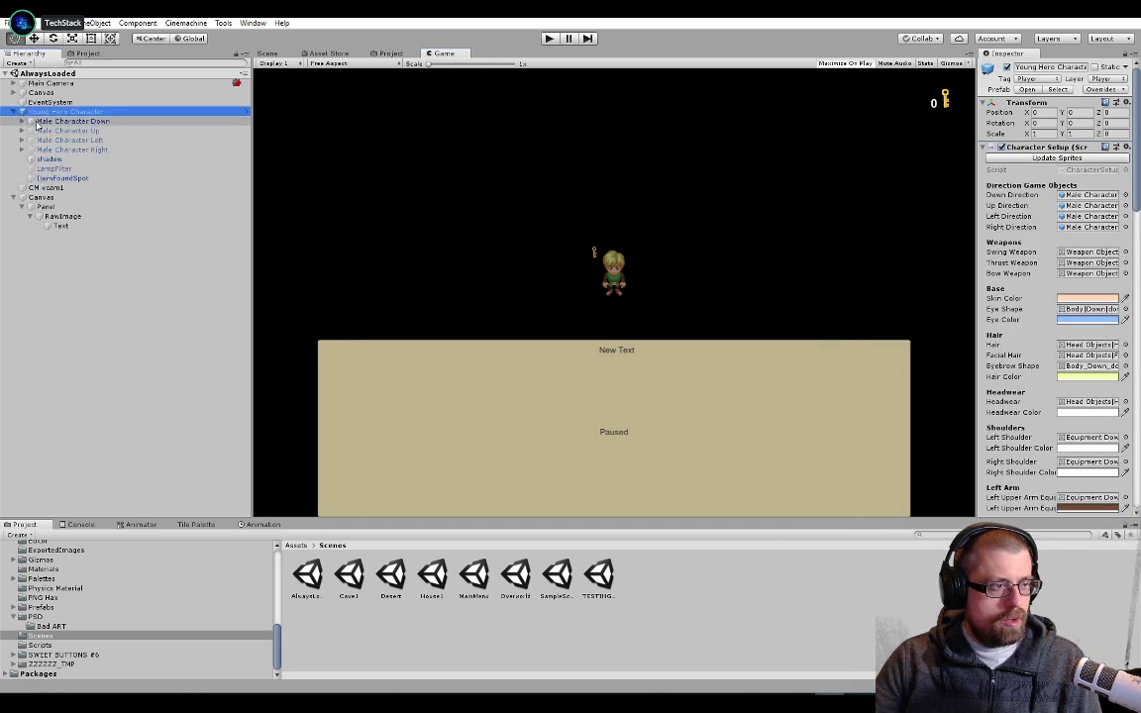
left_click(91, 121)
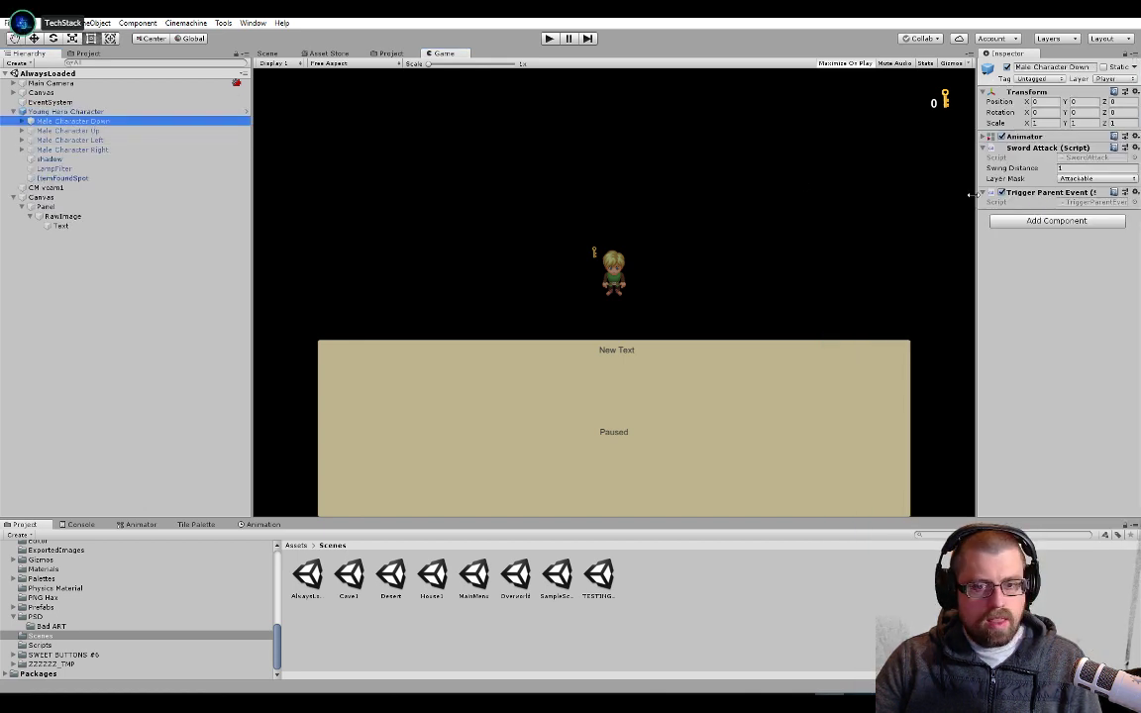
left_click(985, 137)
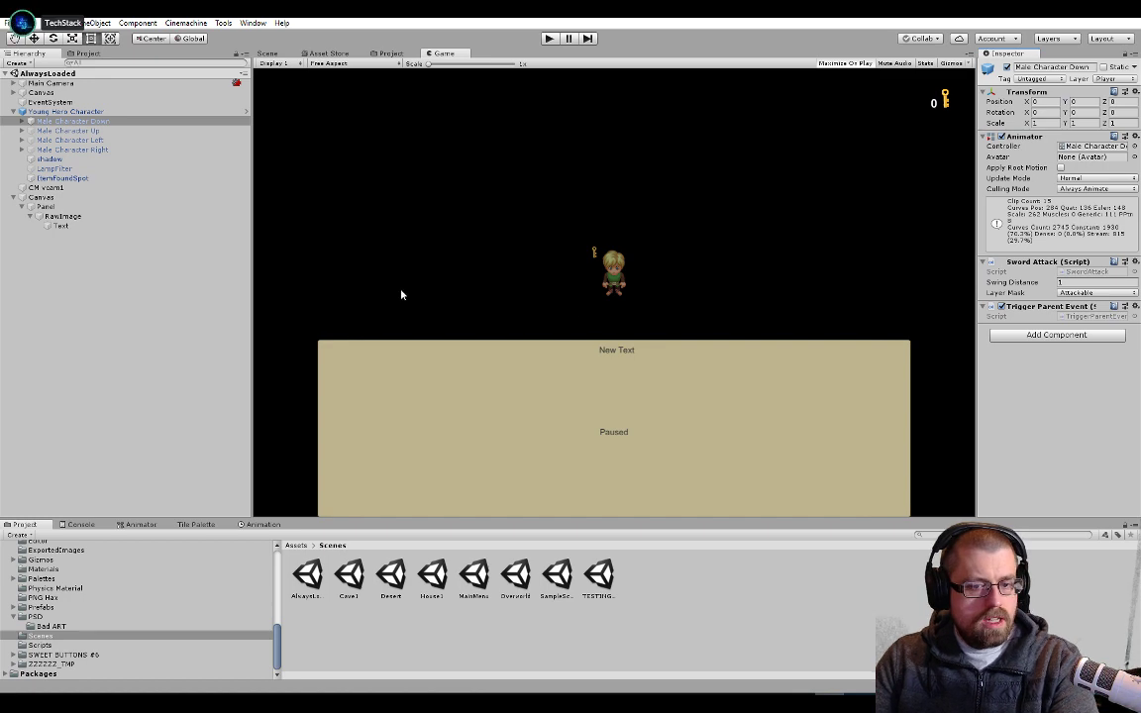
left_click(117, 112)
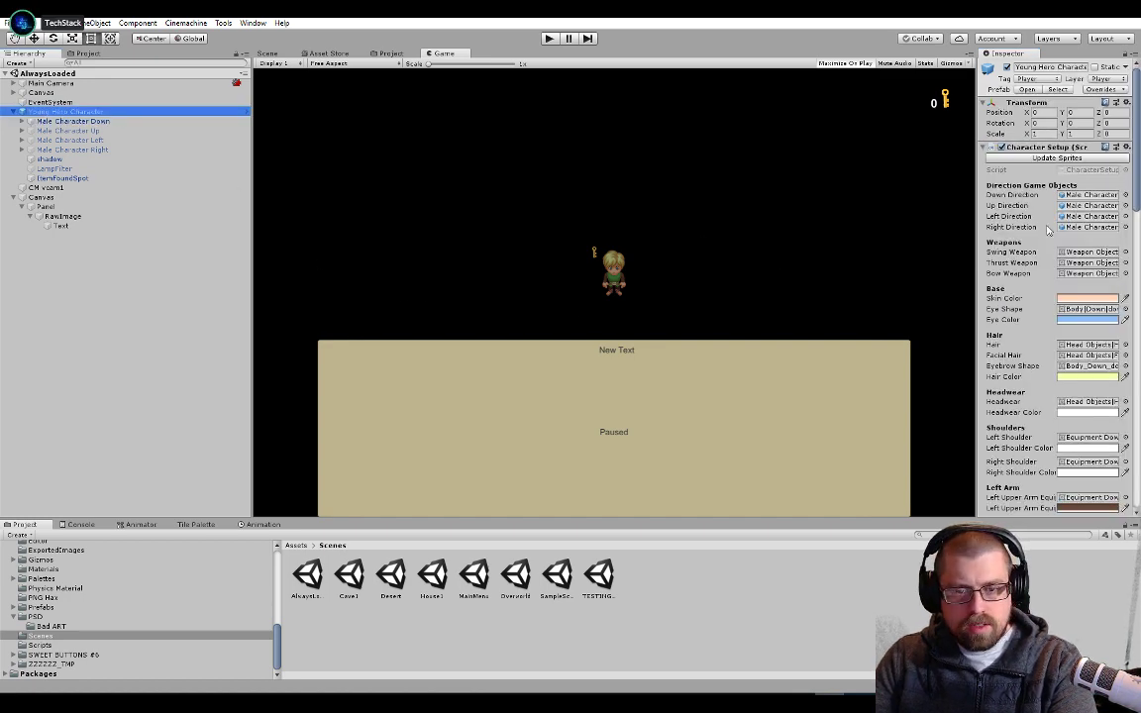
scroll(1048, 229, "down", 15)
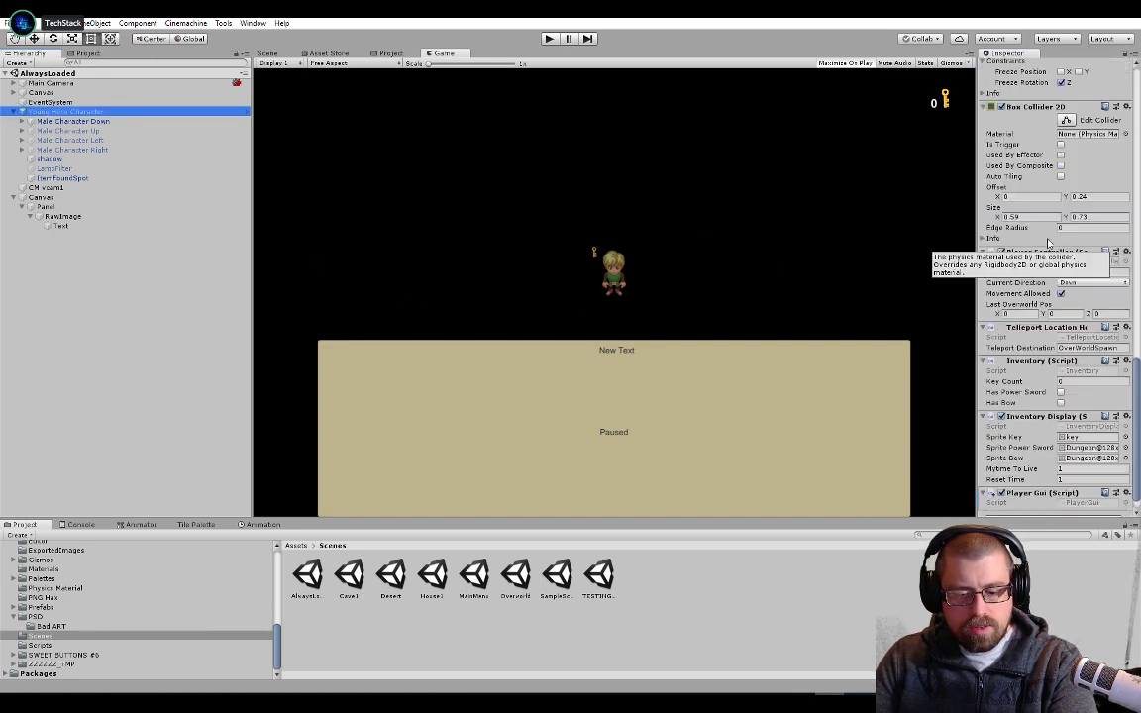
scroll(1047, 243, "down", 2)
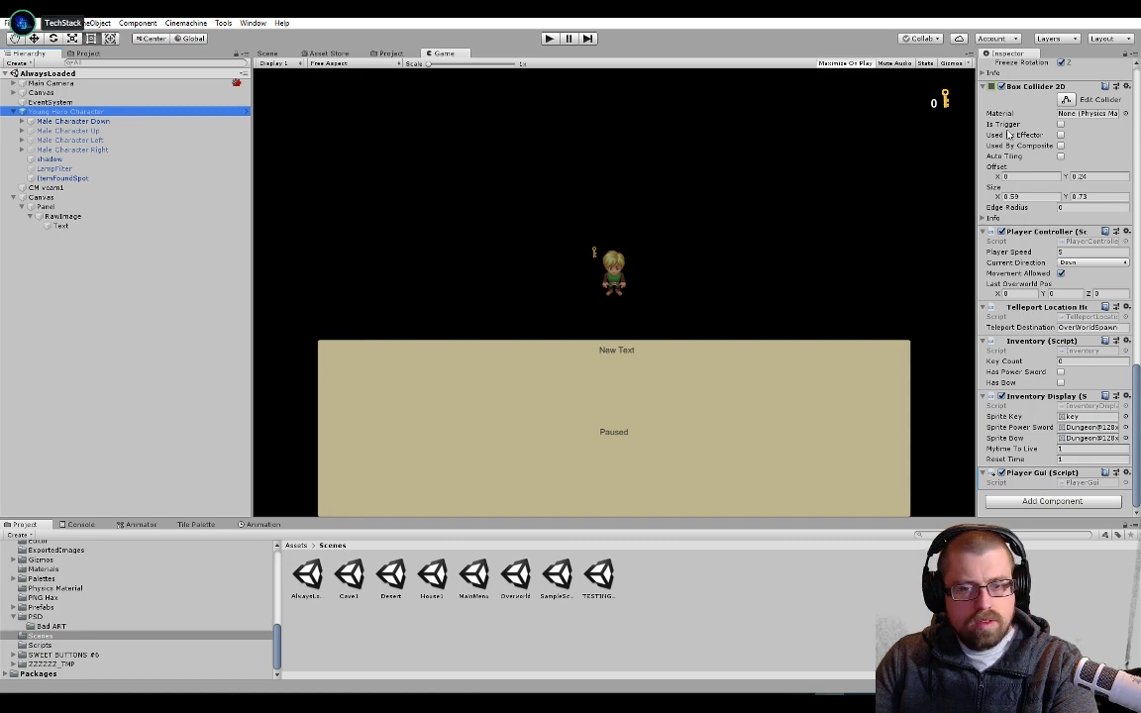
Bring the Visual Studio window back, open PlayerController.cs and maximize the window
left_click_drag(1140, 153, 611, 288)
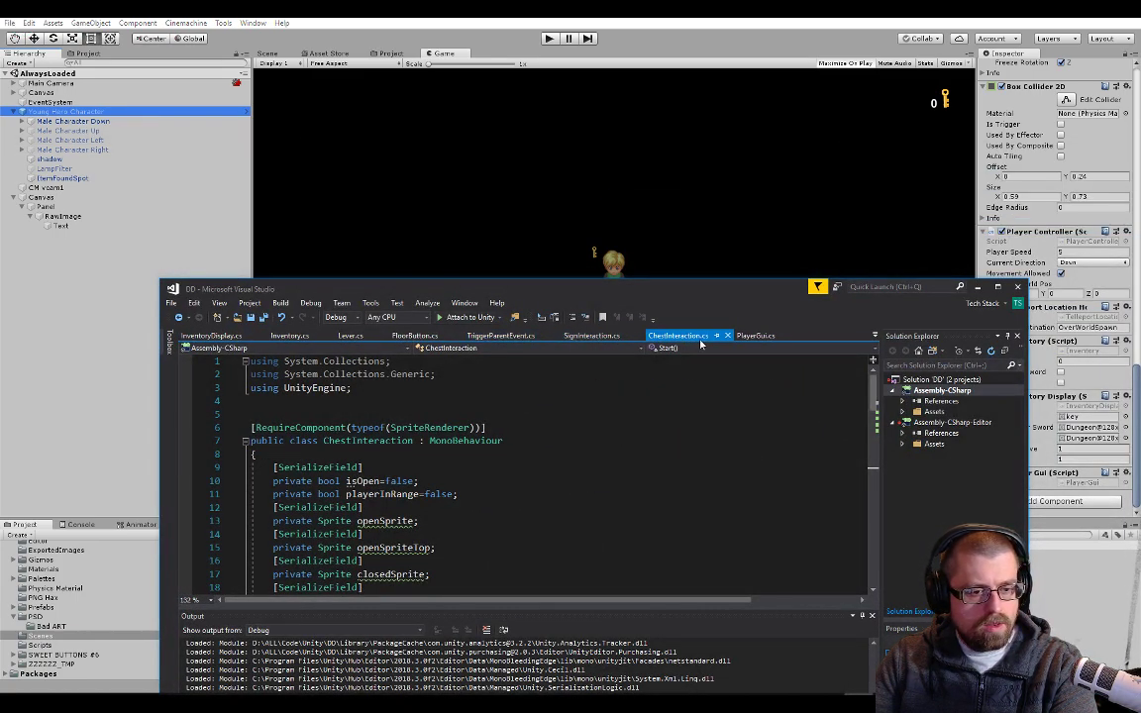
left_click(875, 336)
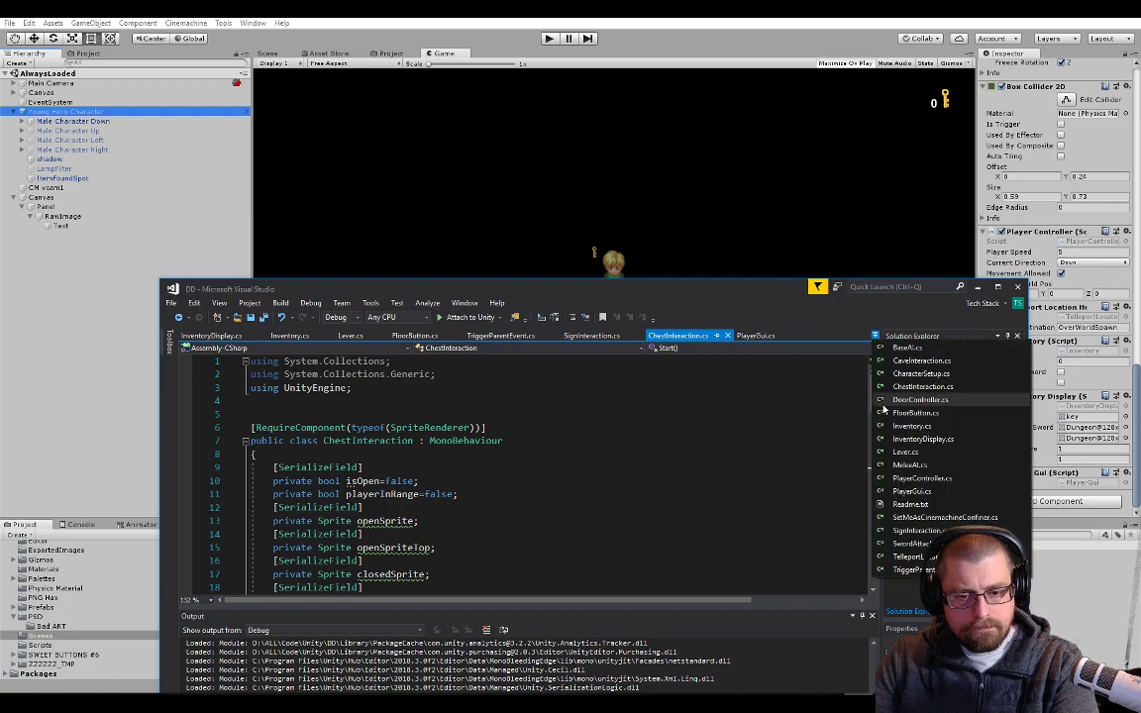
left_click(901, 483)
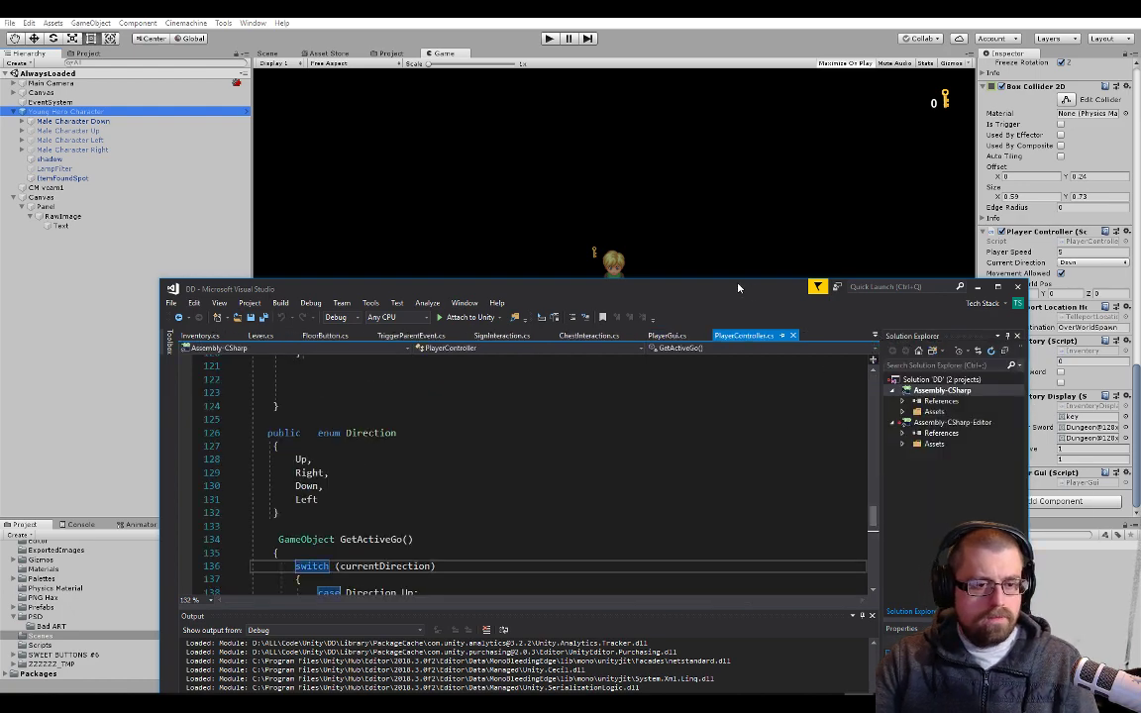
double_click(739, 288)
Review PlayerController.cs from its field declarations and Start through the direction logic in Update
scroll(598, 323, "up", 20)
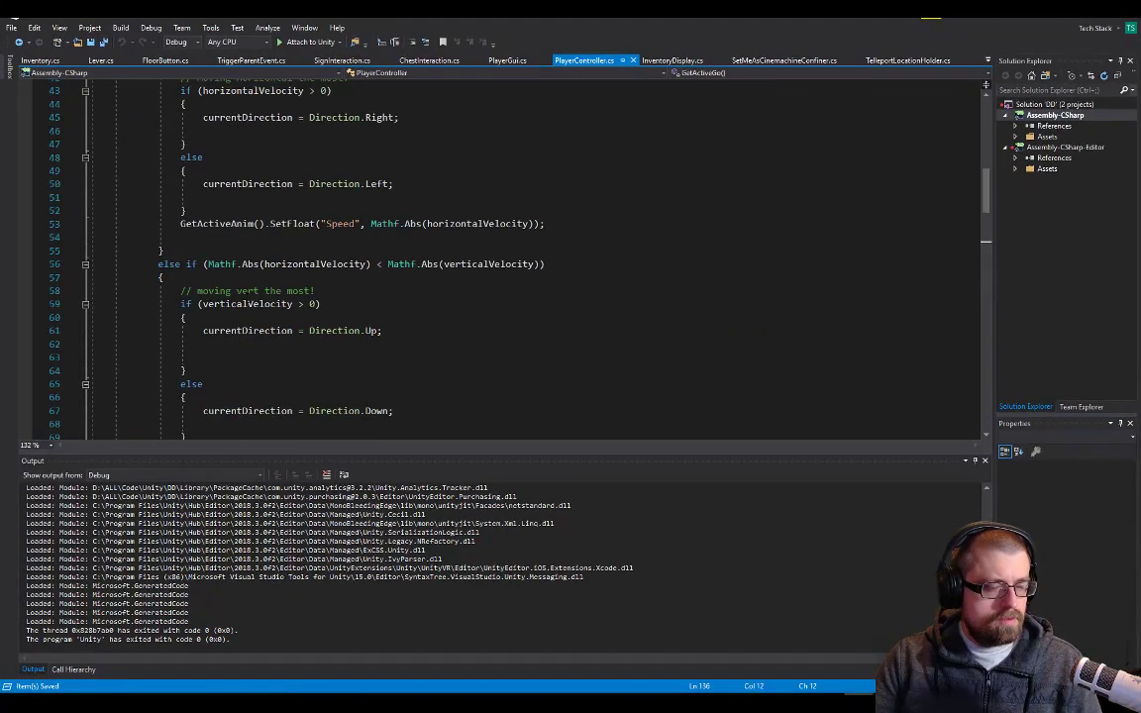
scroll(246, 298, "up", 7)
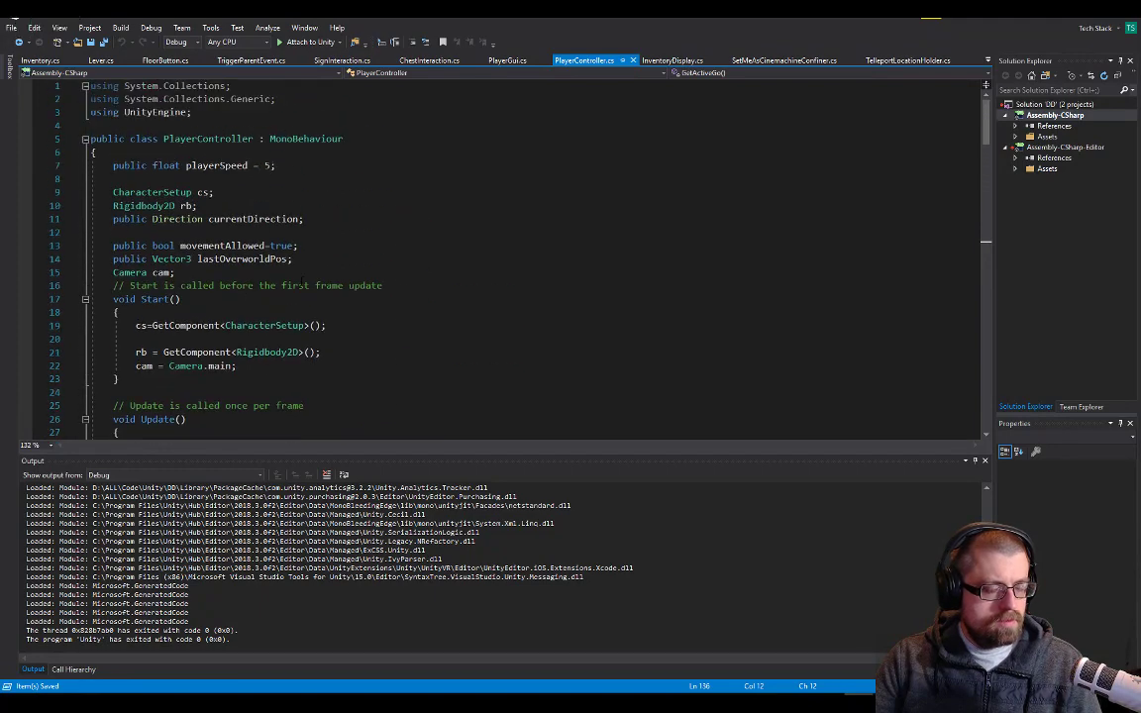
scroll(301, 284, "down", 4)
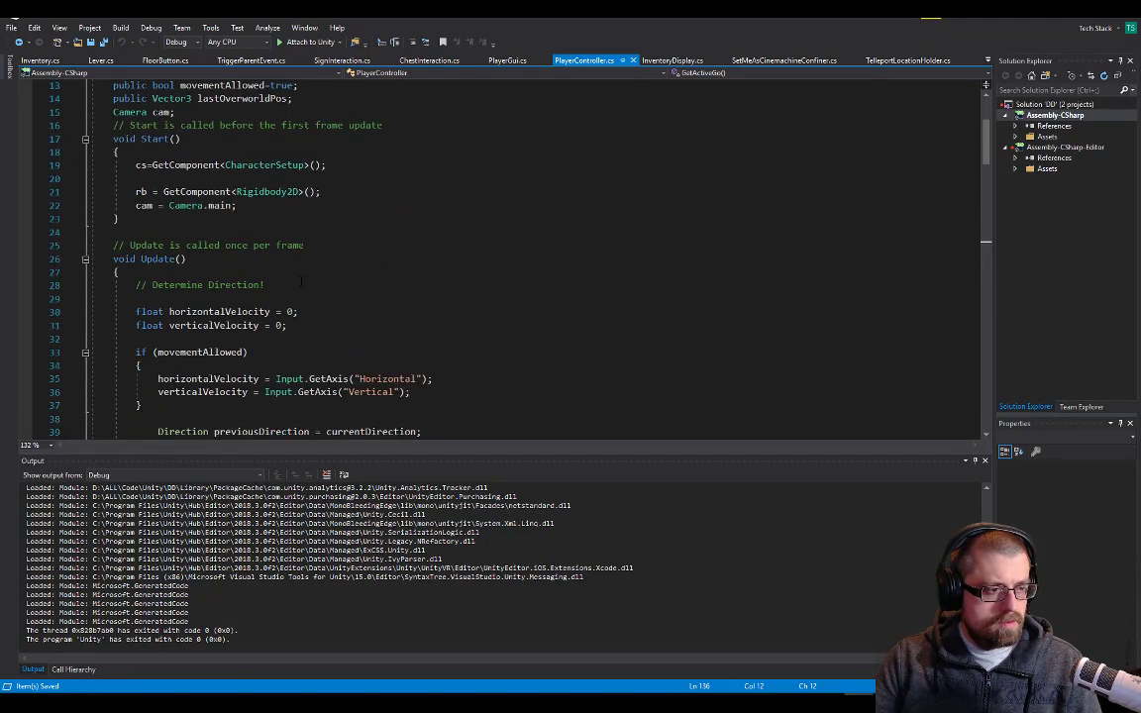
scroll(301, 281, "down", 6)
scroll(385, 186, "down", 7)
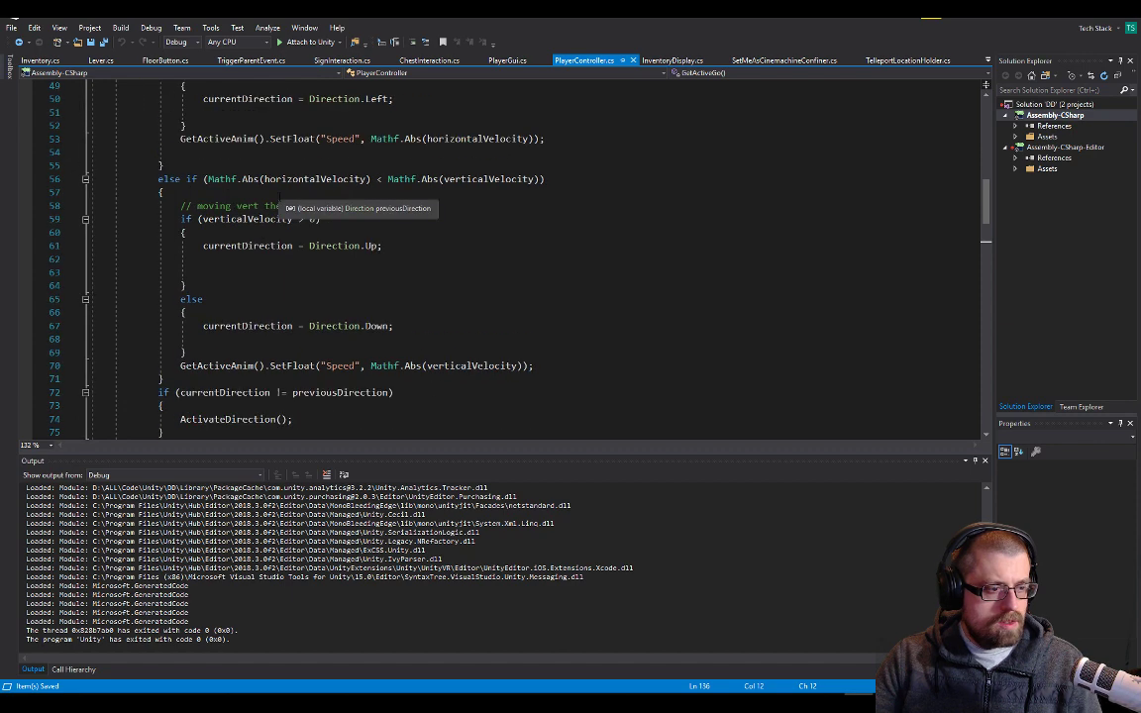
Search PlayerController.cs for "trigger" and trace GetActiveAnim from the Attack call to its definition with the Animator switch
key("ctrl+f")
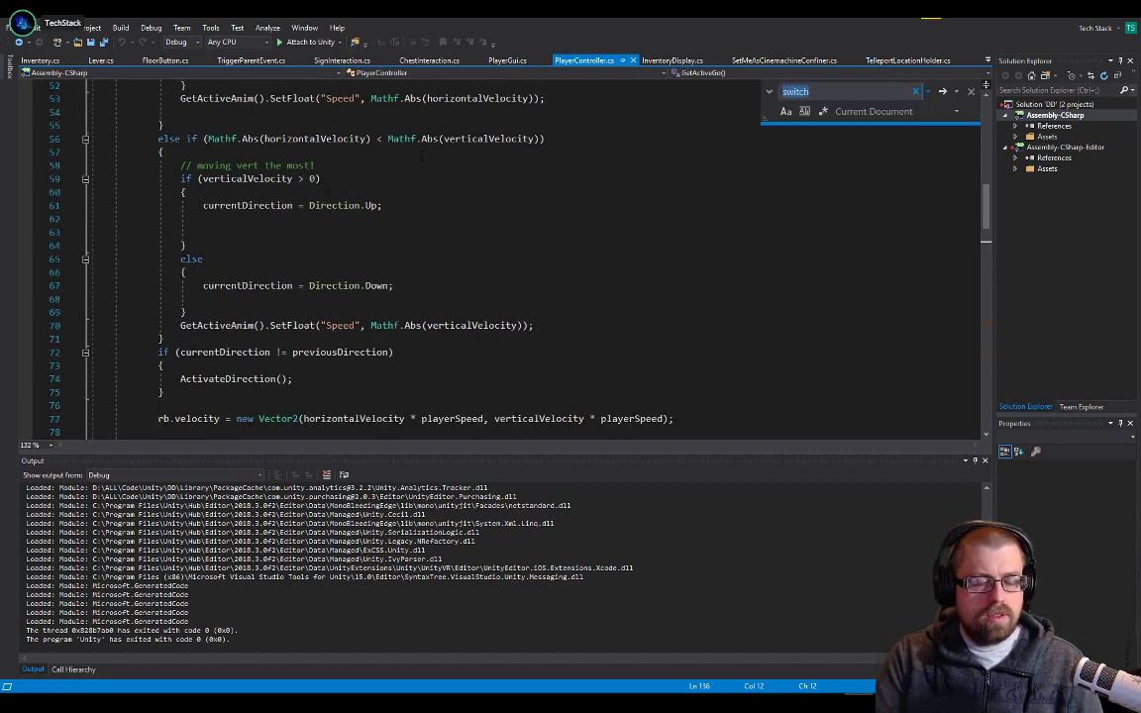
type("trigger")
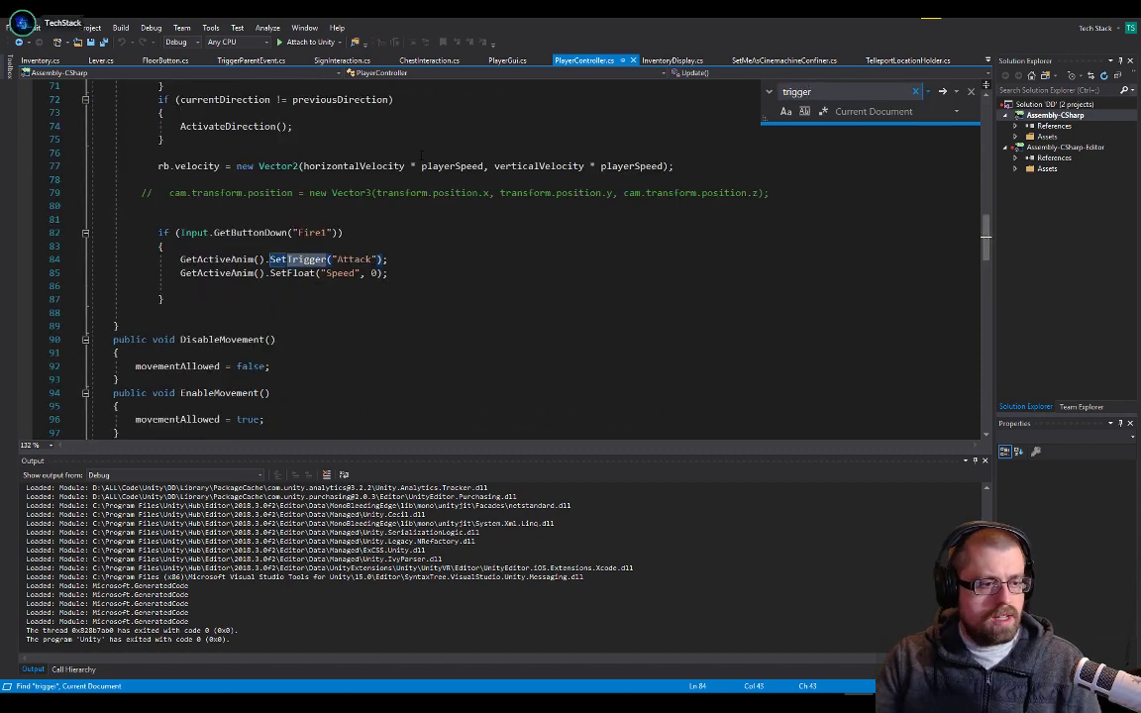
left_click(266, 259)
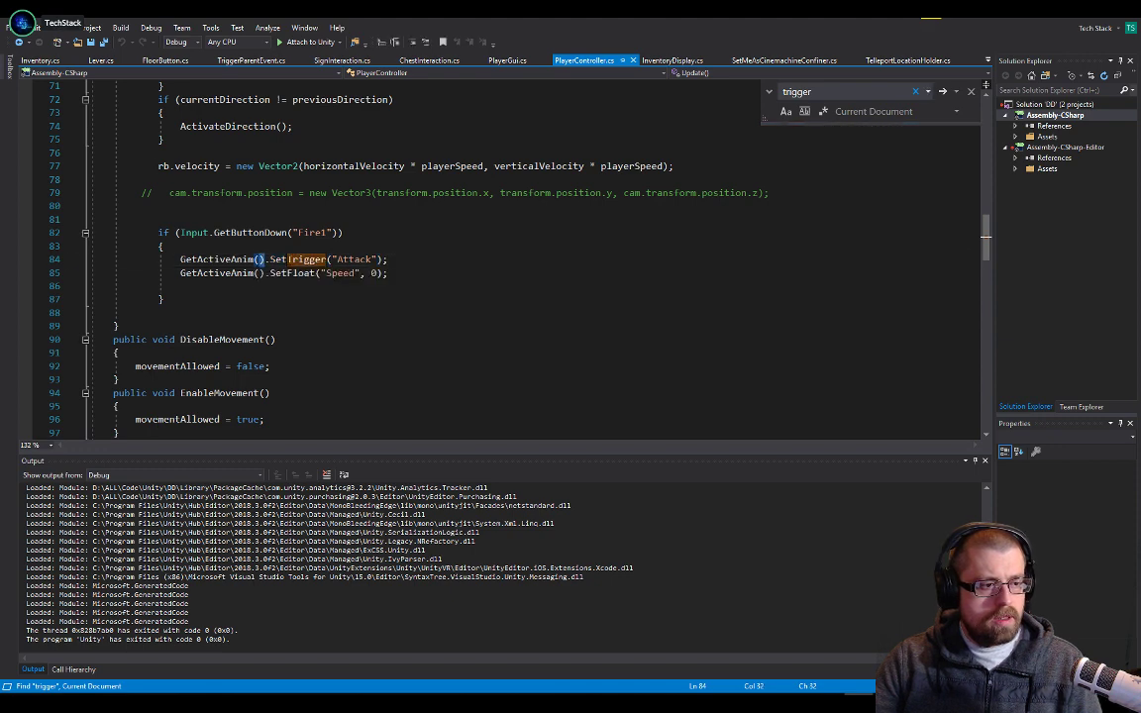
double_click(297, 259)
double_click(244, 260)
scroll(271, 259, "down", 6)
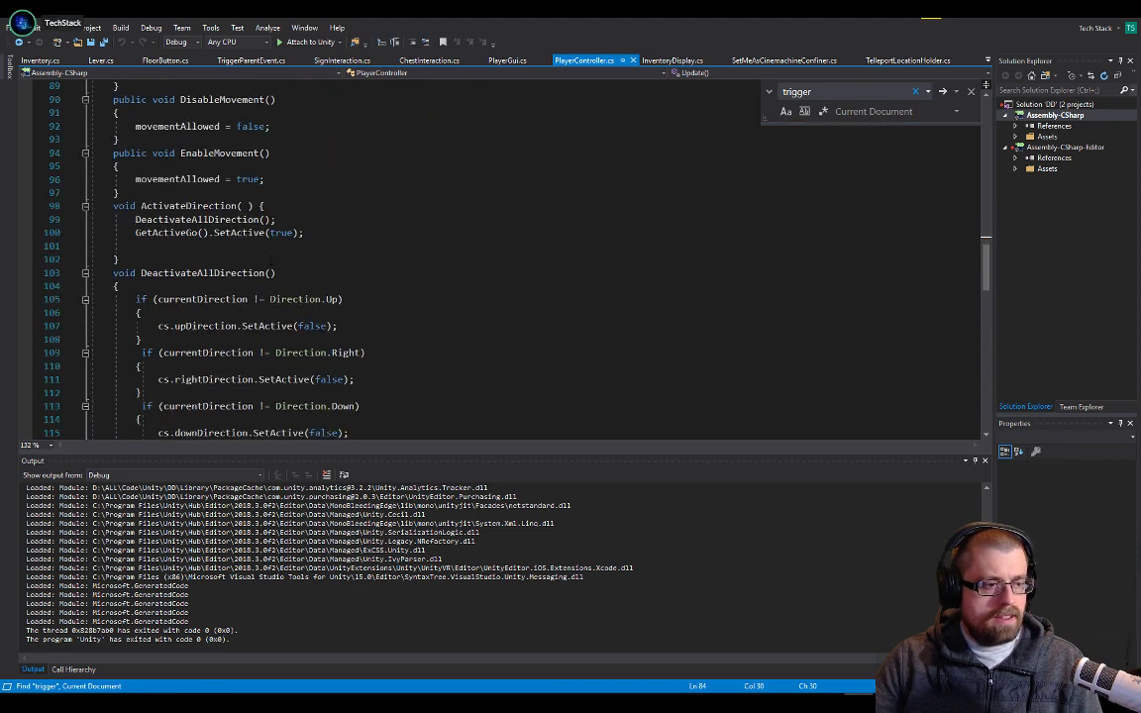
scroll(271, 260, "down", 11)
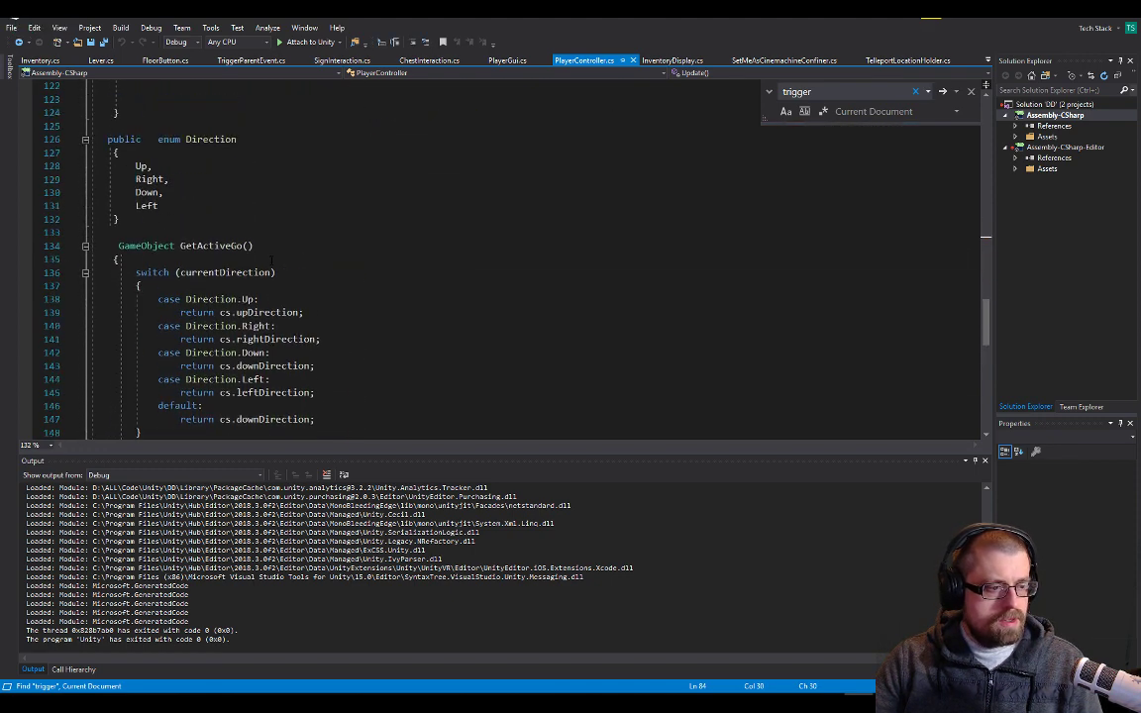
scroll(272, 260, "down", 7)
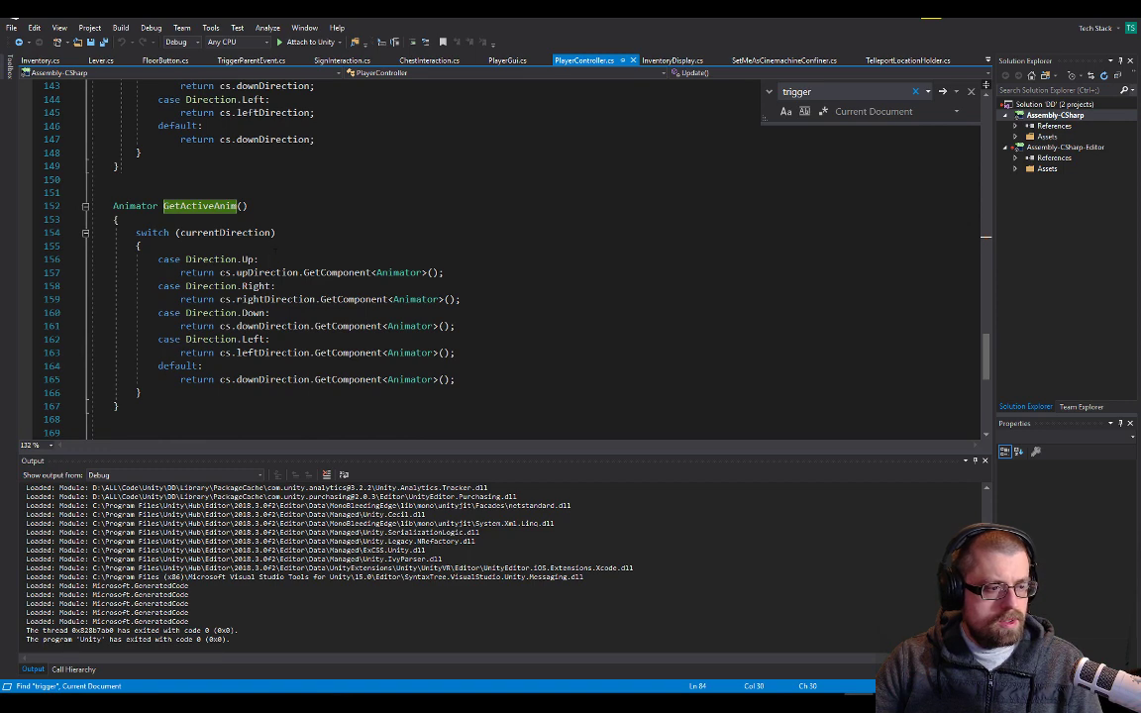
scroll(275, 251, "up", 15)
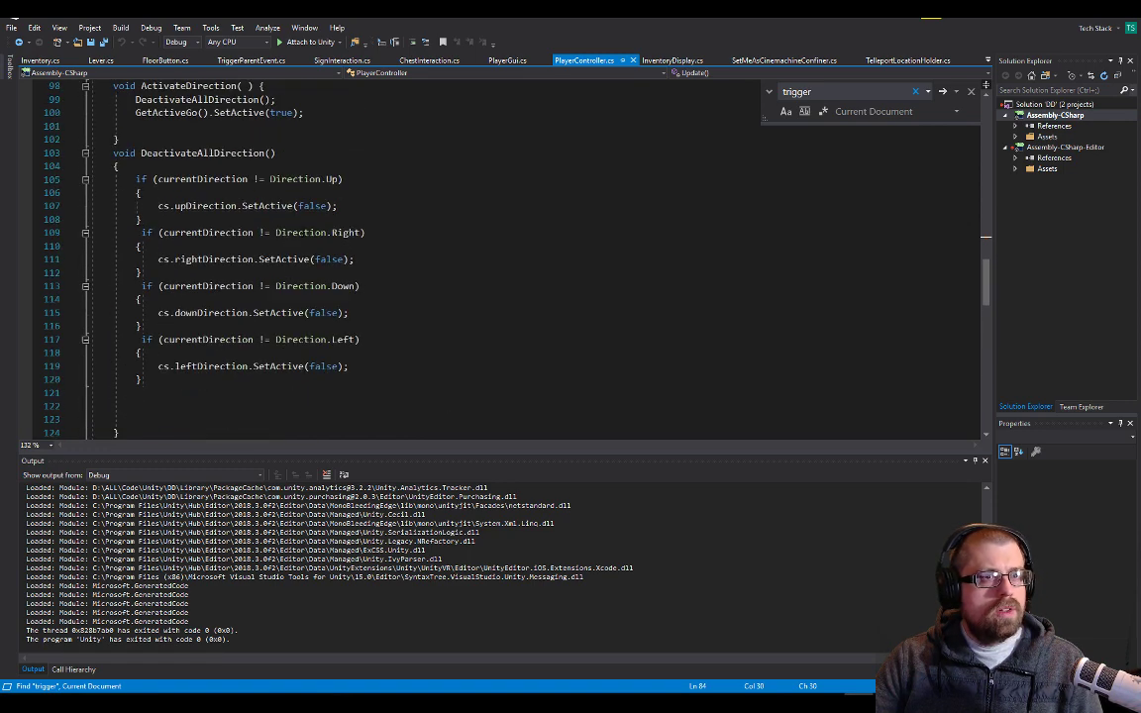
Glance at Unity, return to PlayerController.cs and trace the currentDirection field through Update down to the ActivateDirection call
key("alt+Tab")
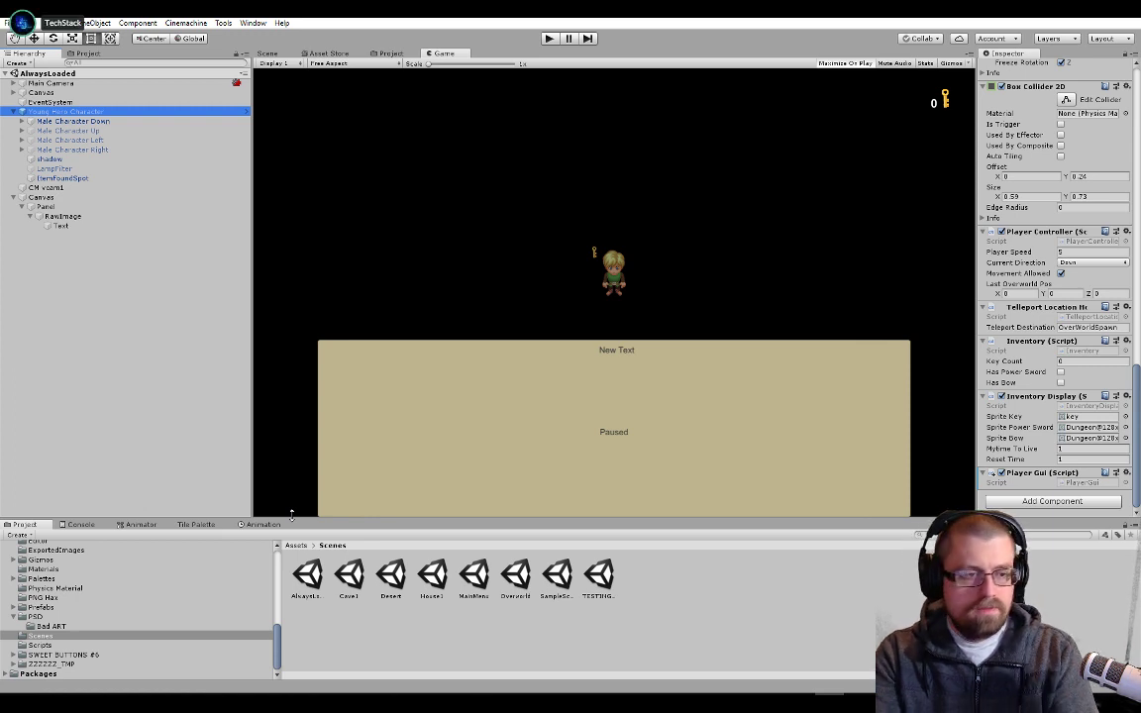
key("alt+Tab")
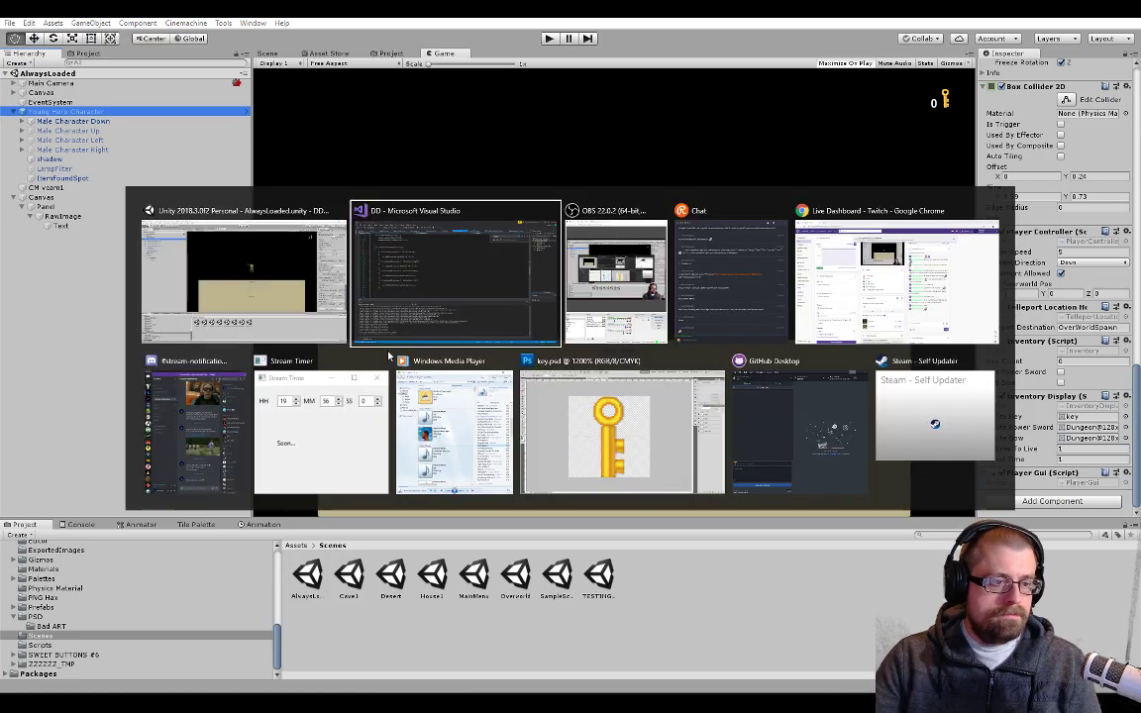
scroll(495, 258, "up", 20)
scroll(321, 279, "up", 14)
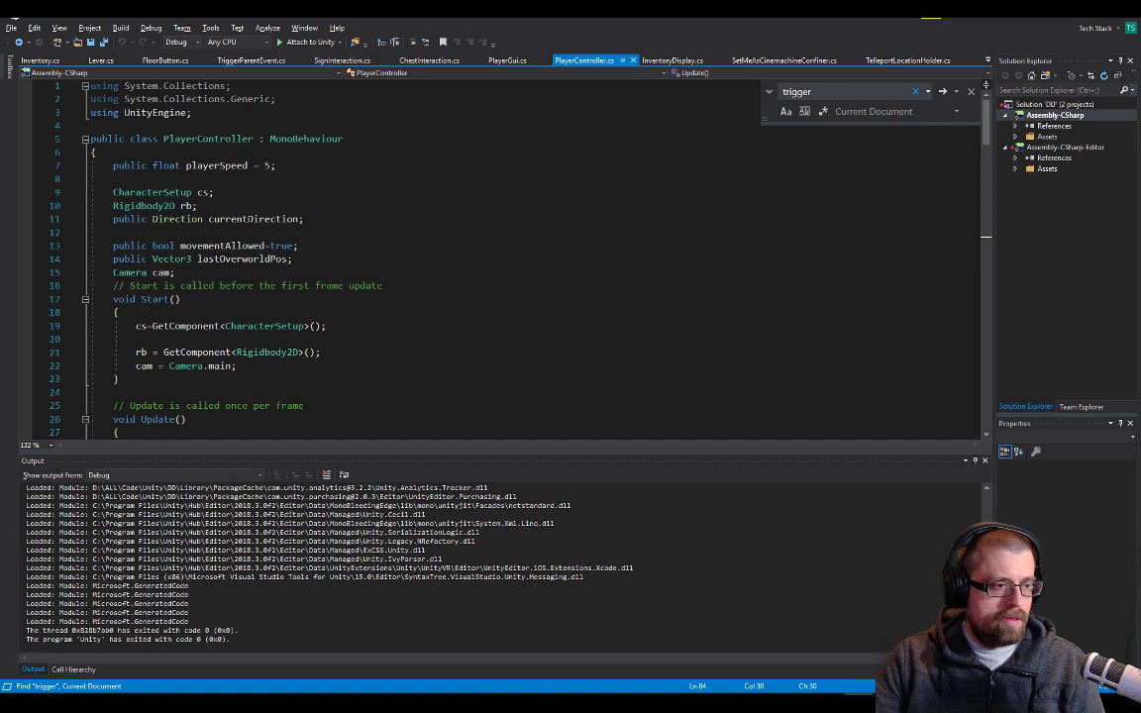
double_click(287, 219)
scroll(306, 220, "down", 4)
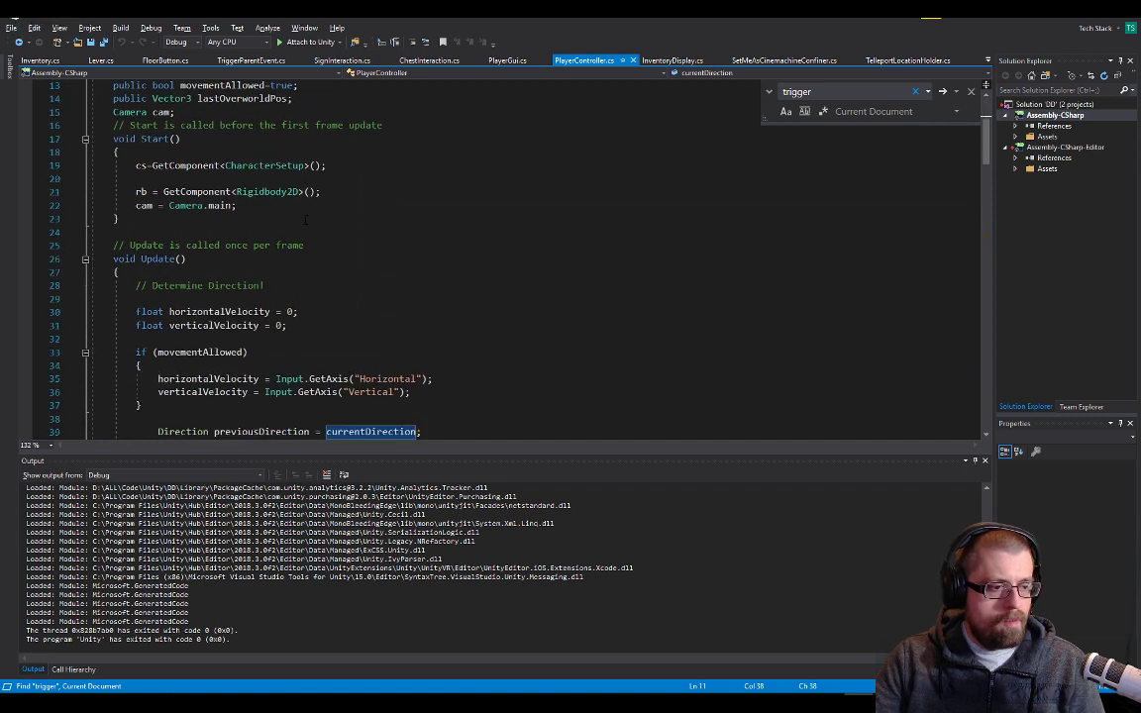
scroll(305, 218, "down", 2)
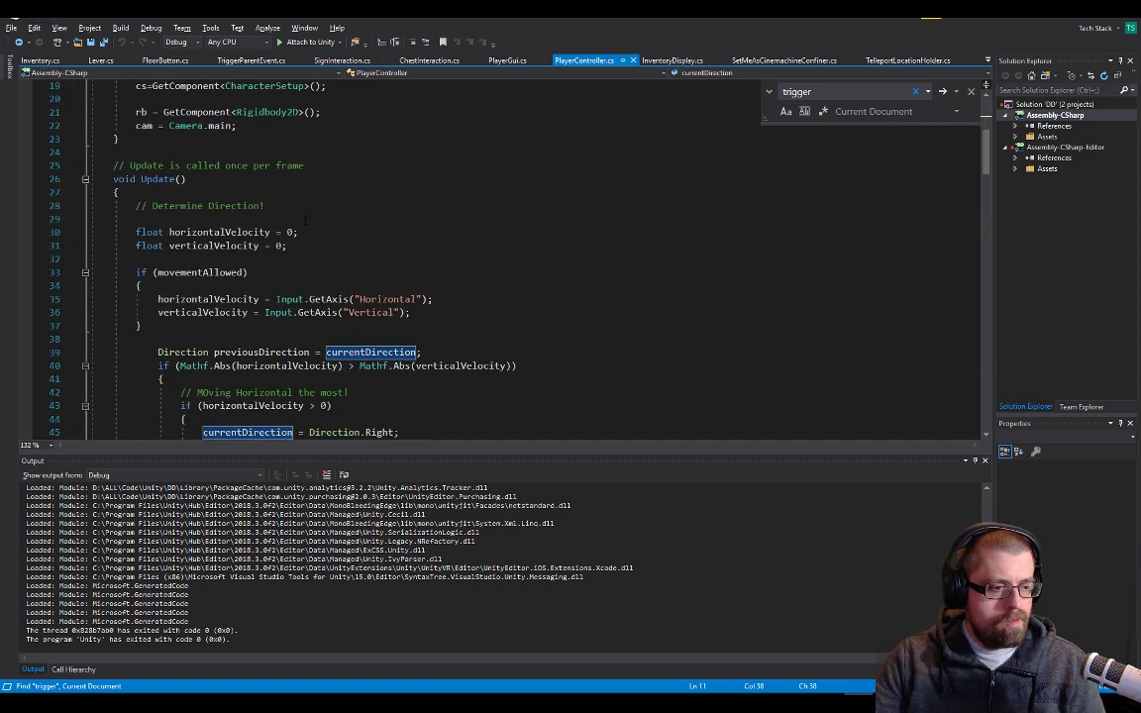
scroll(305, 219, "down", 9)
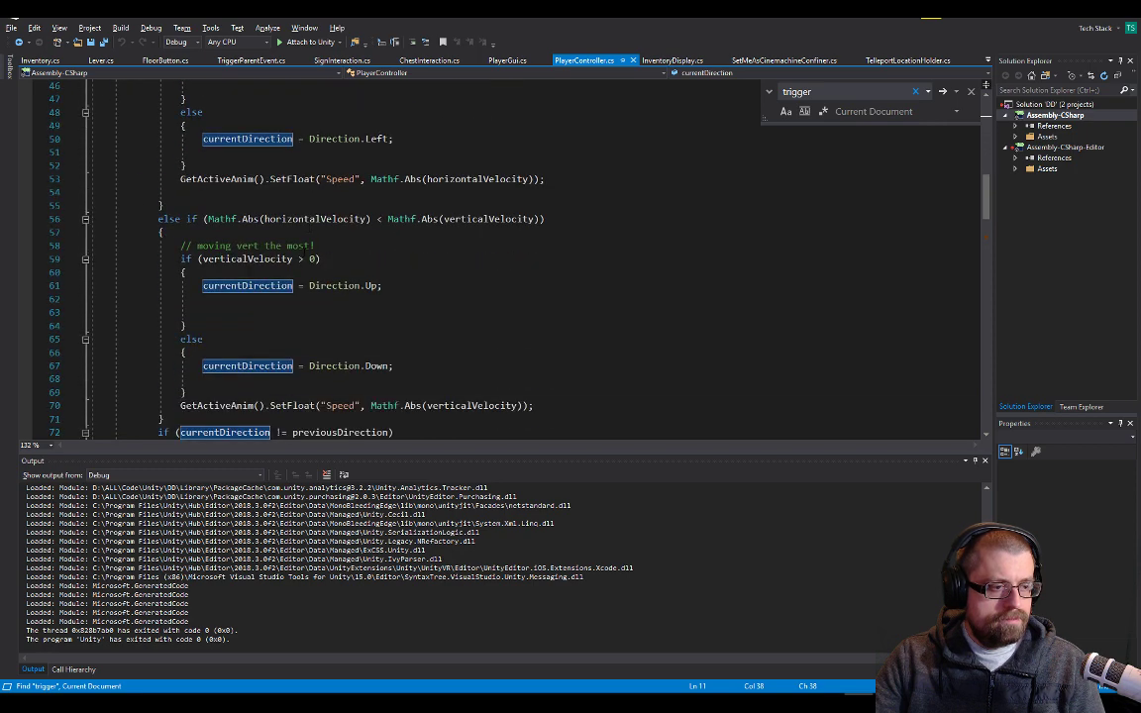
scroll(262, 220, "down", 7)
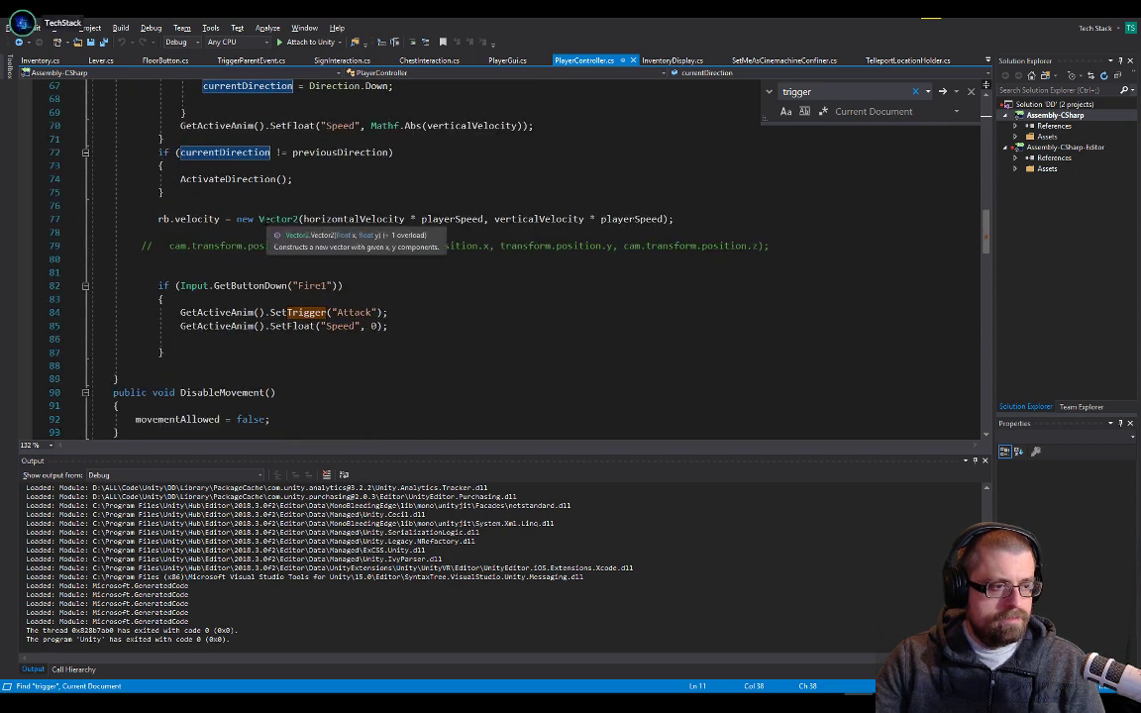
Go to the definition of ActivateDirection from its call in Update and read the code around it
double_click(268, 181)
key("F3")
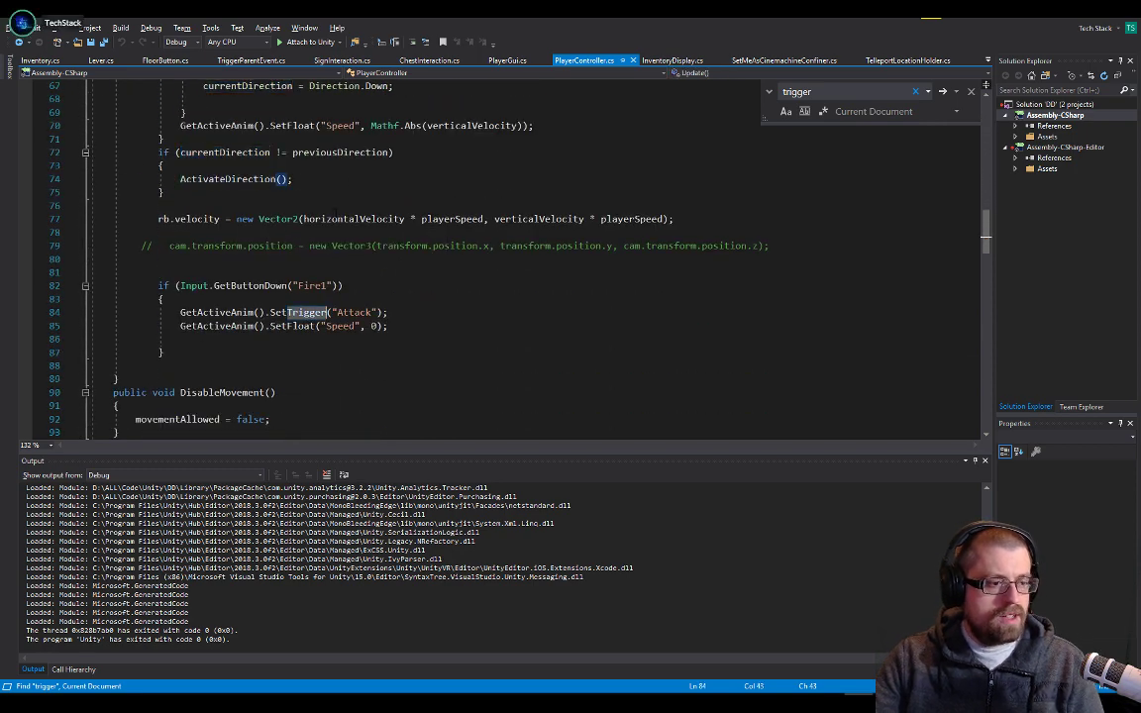
scroll(252, 282, "down", 1)
double_click(297, 272)
double_click(252, 138)
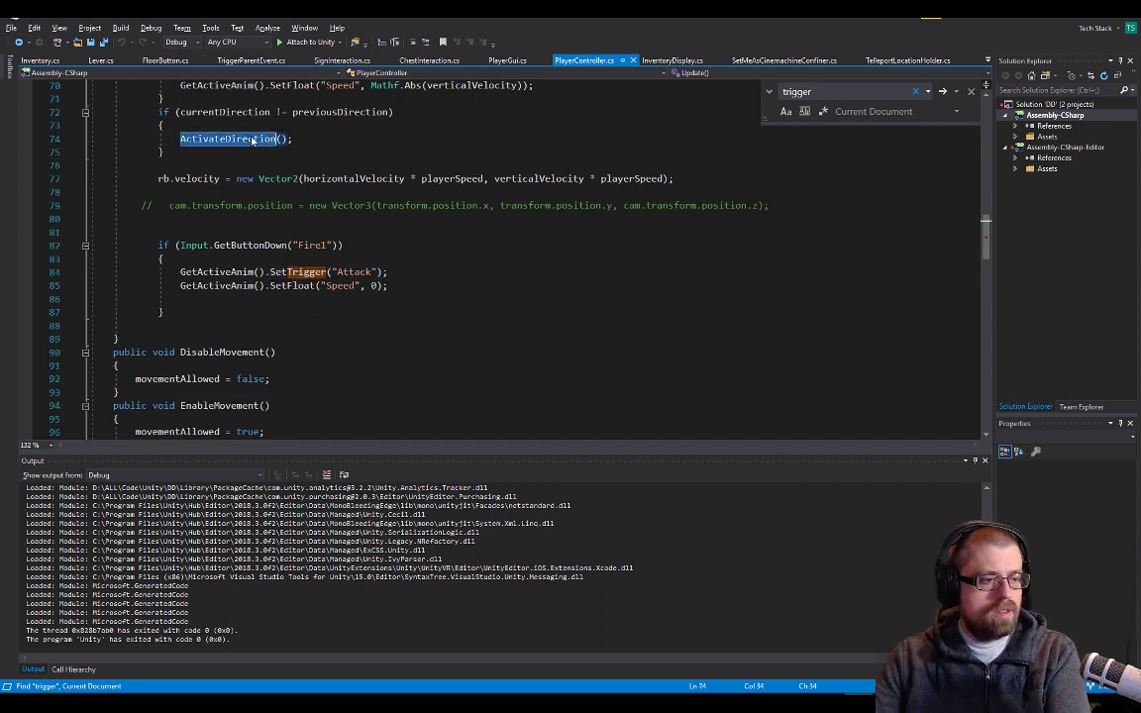
key("F12")
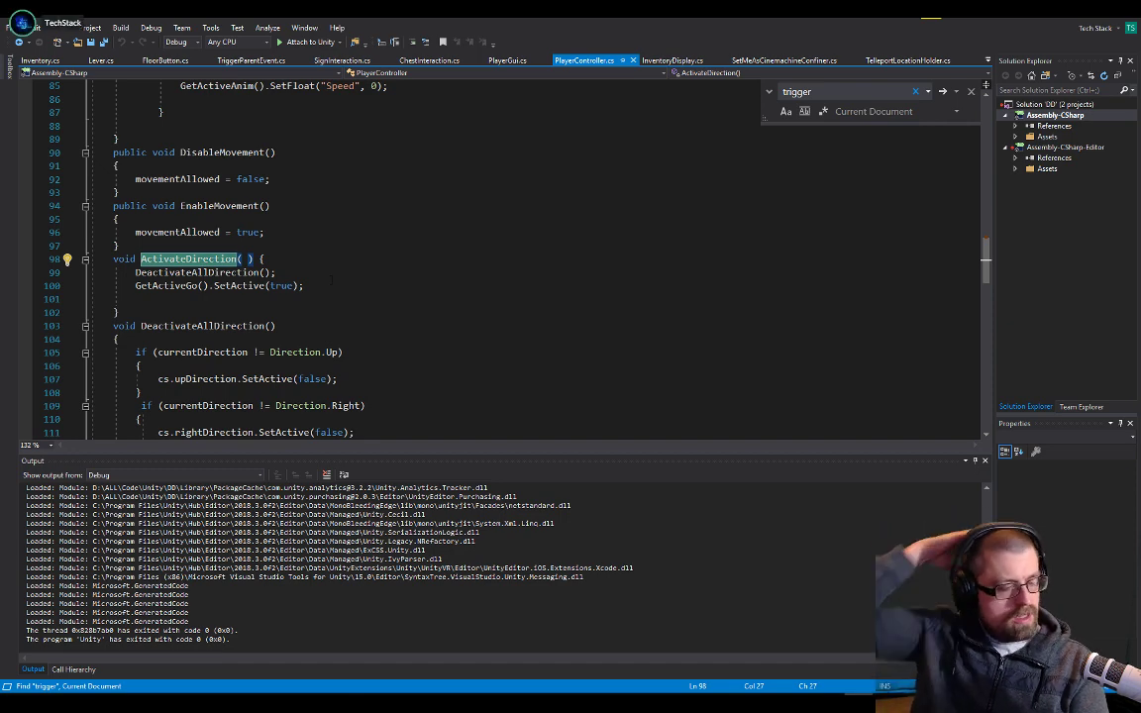
scroll(309, 420, "down", 5)
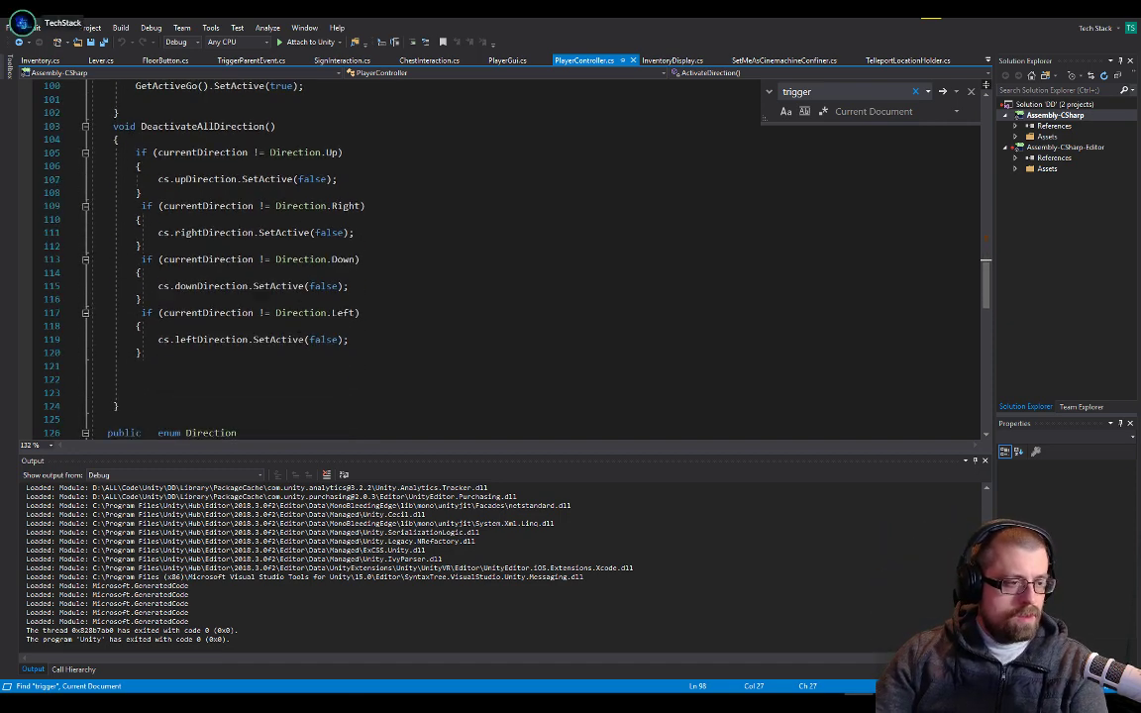
scroll(331, 322, "up", 5)
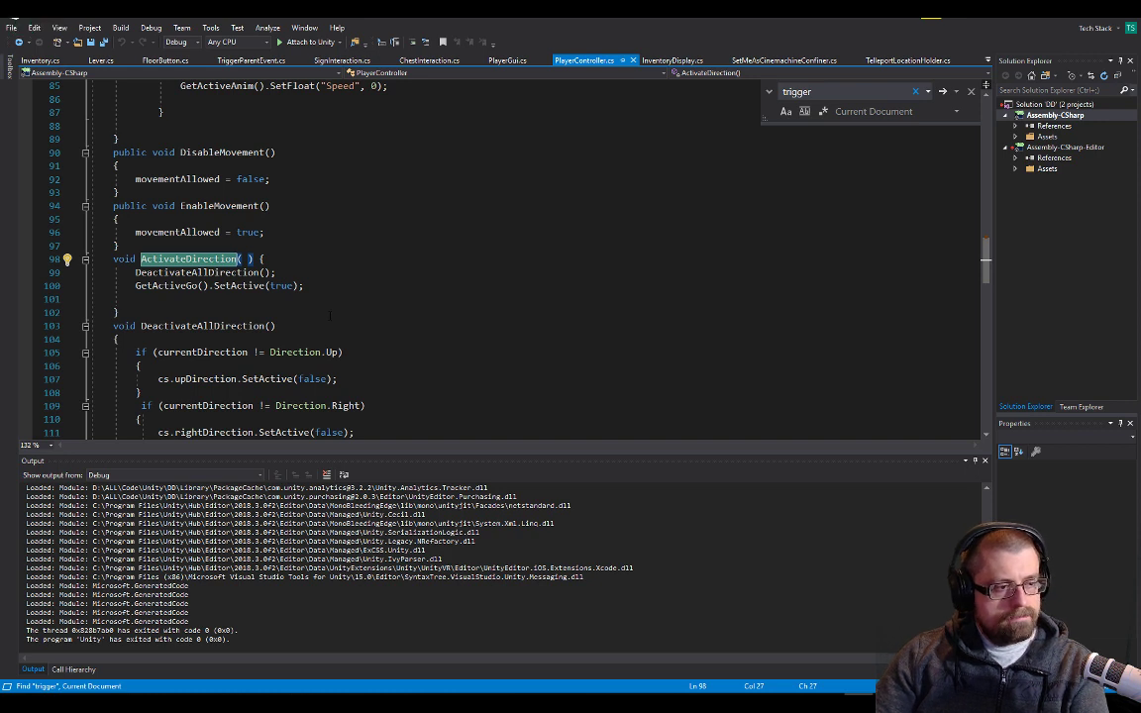
Examine DeactivateAllDirection and the Direction enum, and check the code around ActivateDirection and the movement methods
double_click(239, 273)
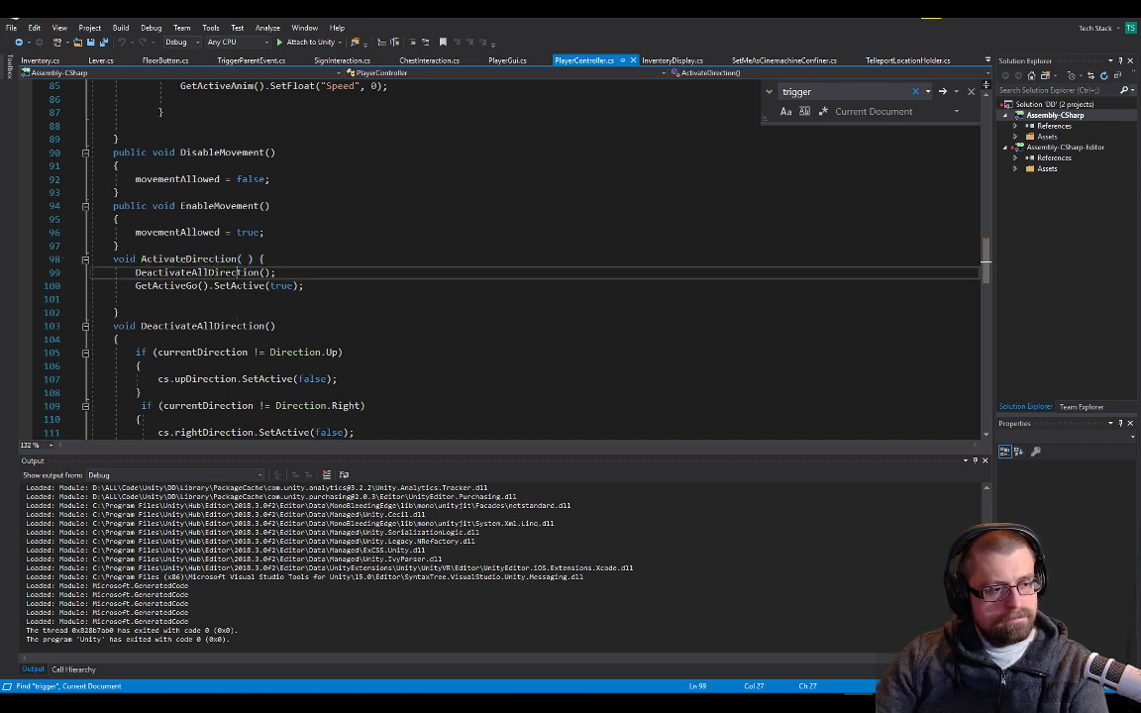
scroll(67, 234, "down", 1)
scroll(341, 268, "down", 3)
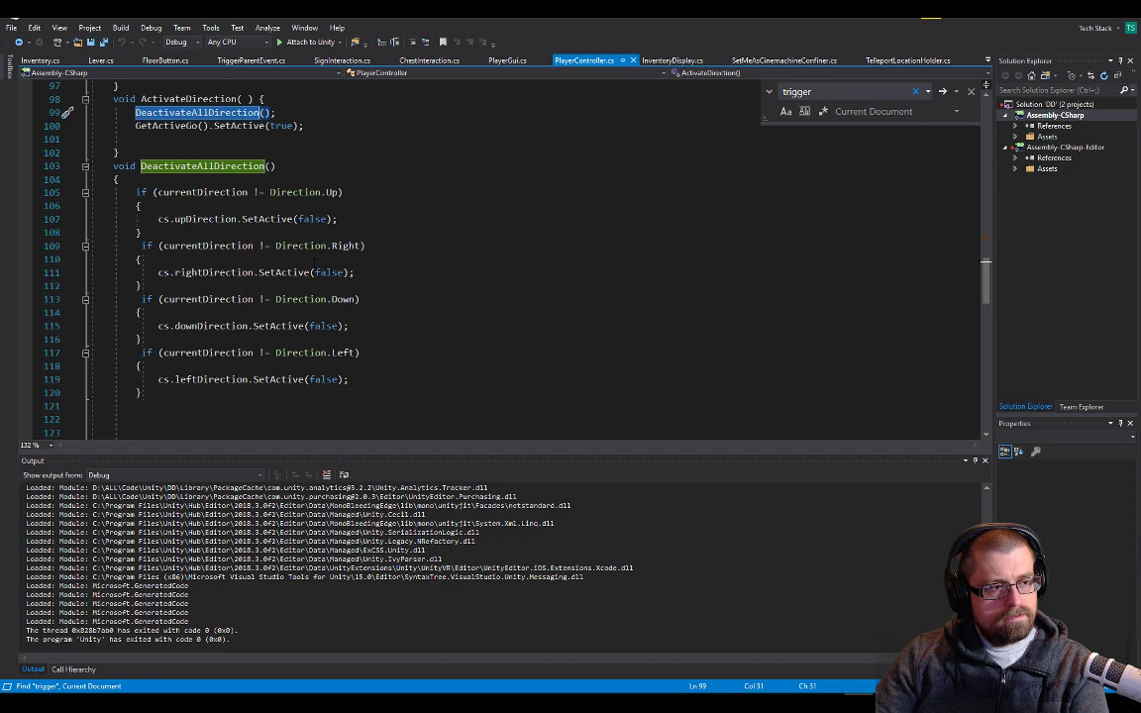
scroll(315, 261, "down", 6)
scroll(313, 260, "up", 7)
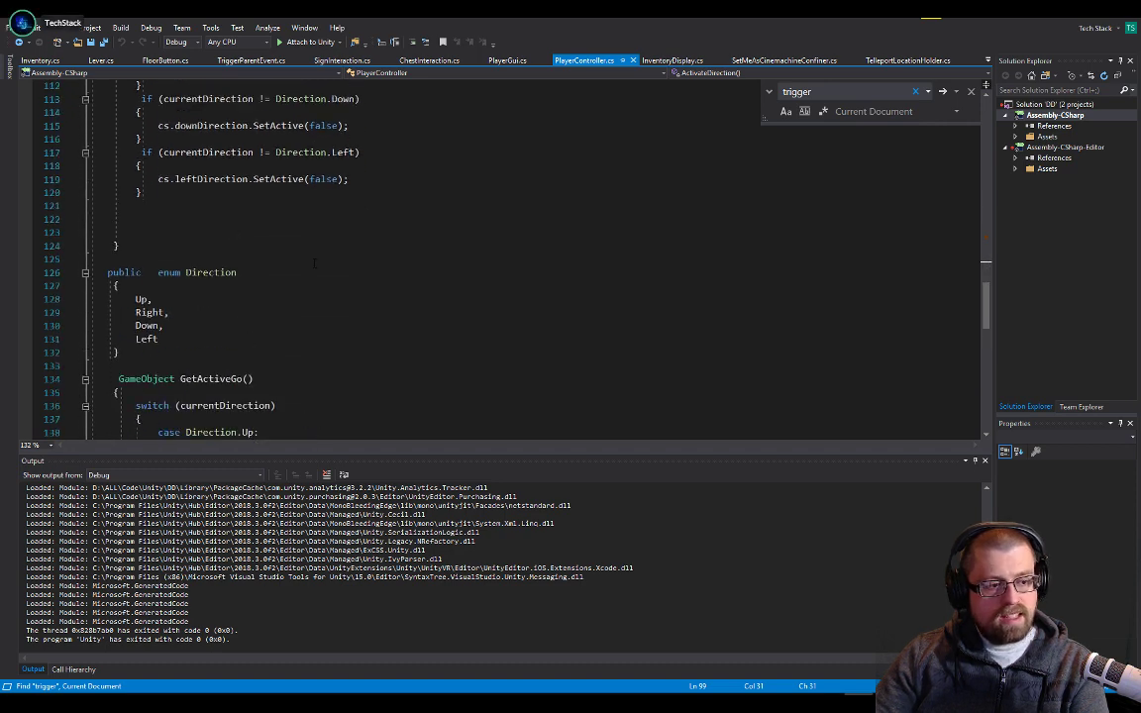
scroll(313, 259, "up", 1)
left_click(238, 179)
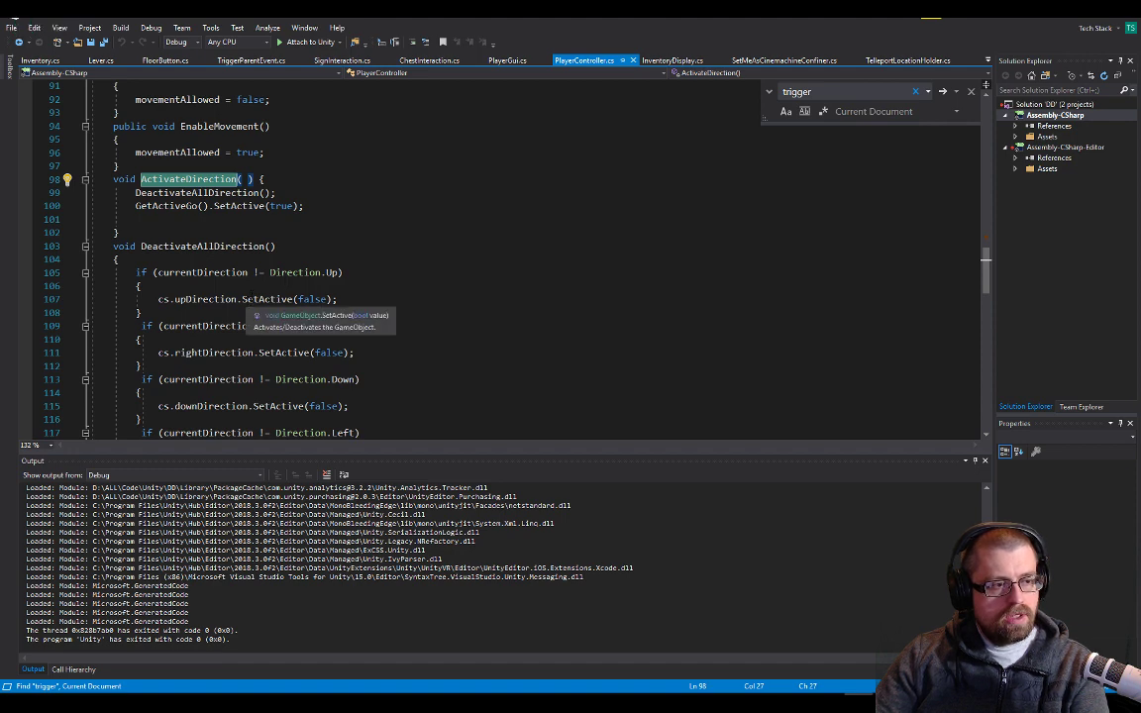
scroll(257, 299, "up", 2)
scroll(261, 288, "up", 3)
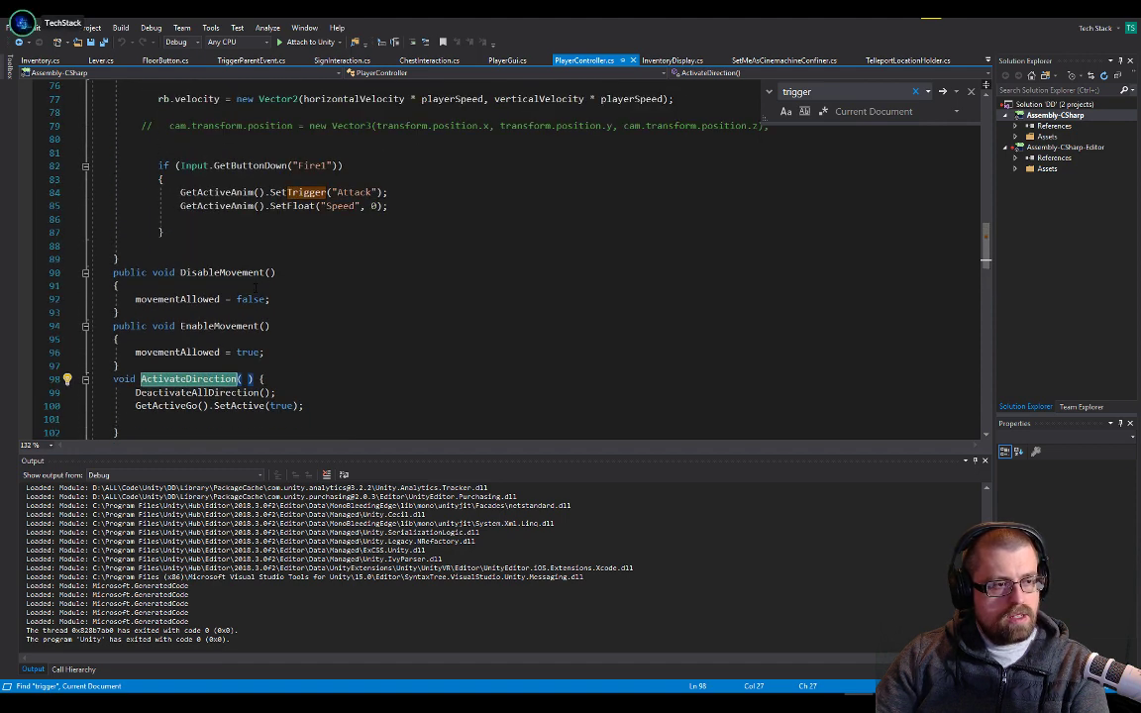
scroll(260, 287, "down", 3)
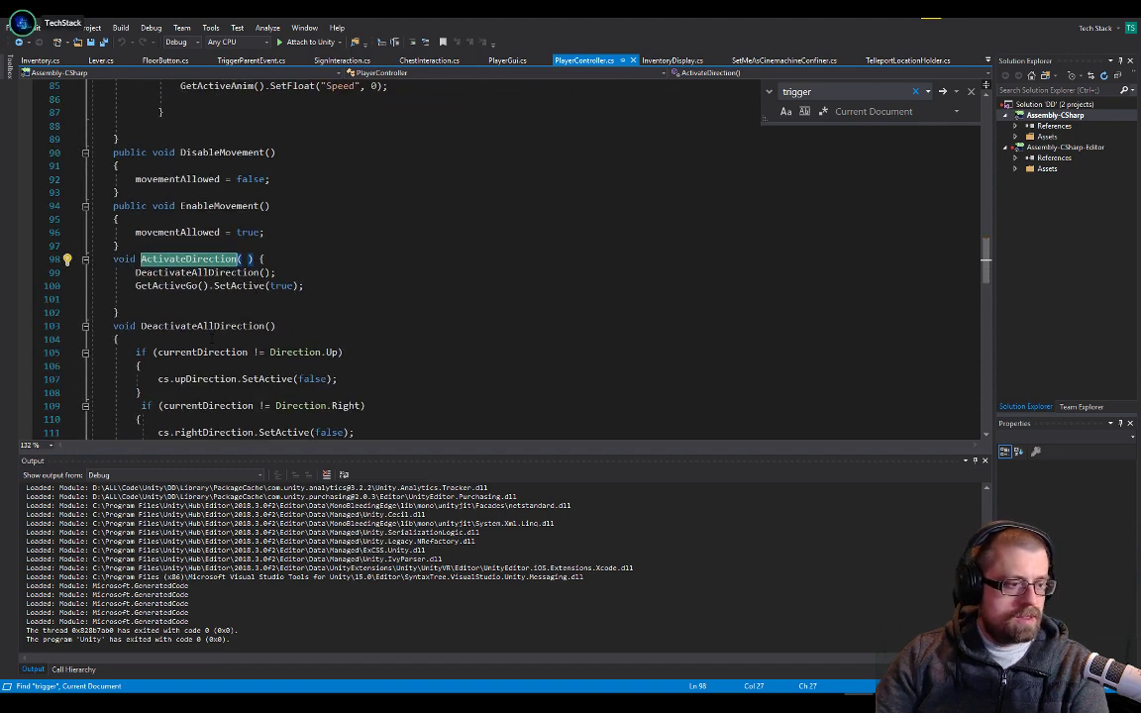
Add an empty public void setDirection() method between EnableMovement and ActivateDirection in PlayerController.cs
left_click(196, 246)
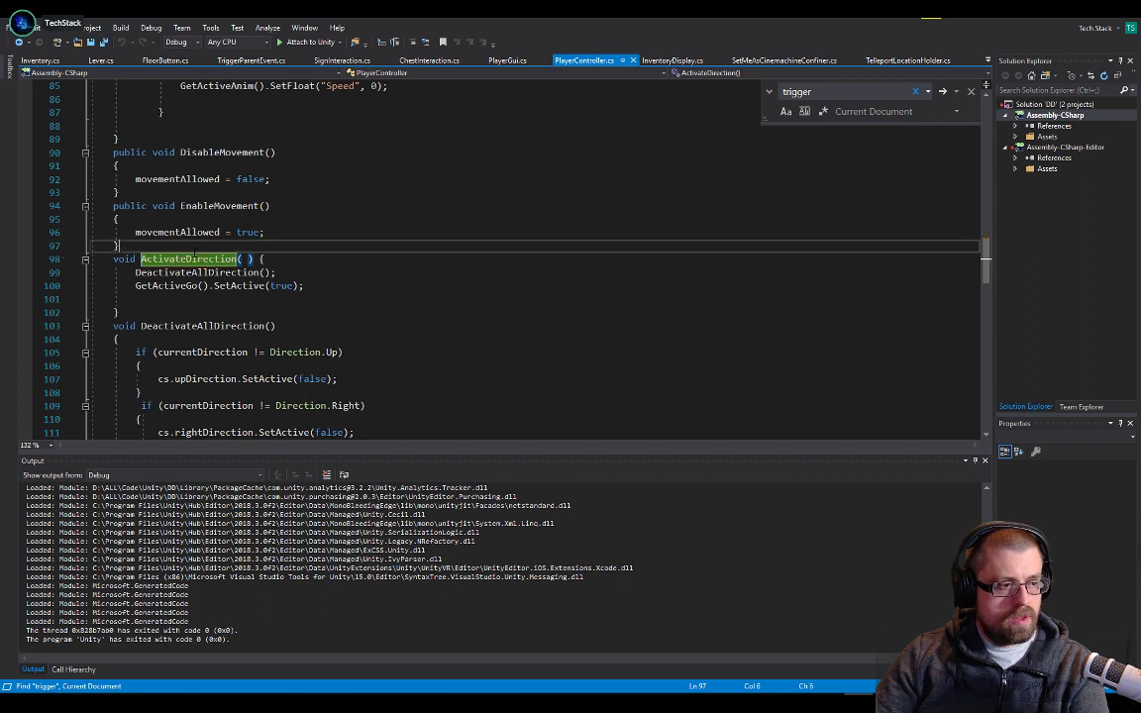
key("Return")
key("Return")
type("pu")
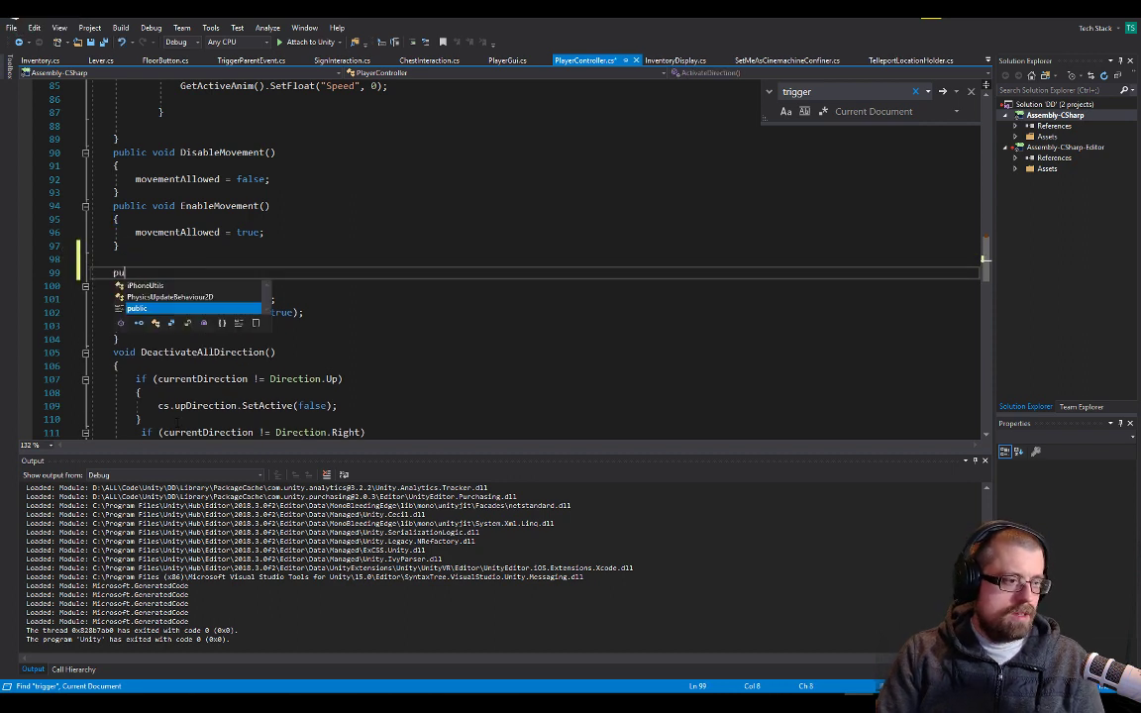
type("blic void set")
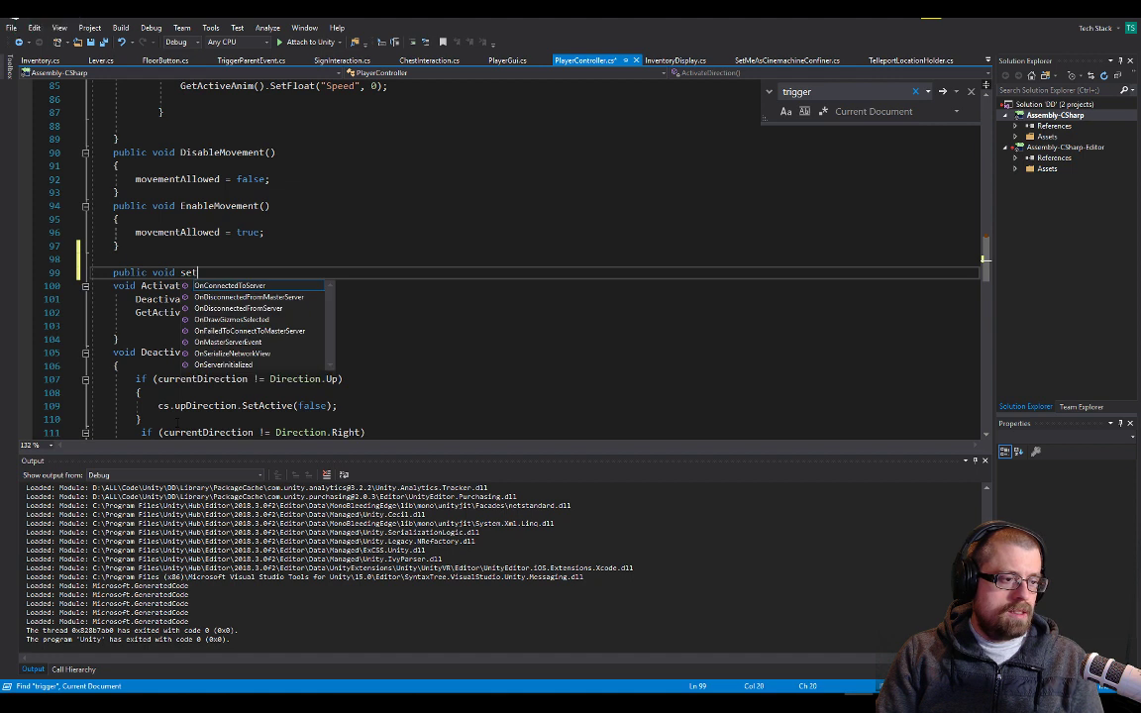
type("Direction() {")
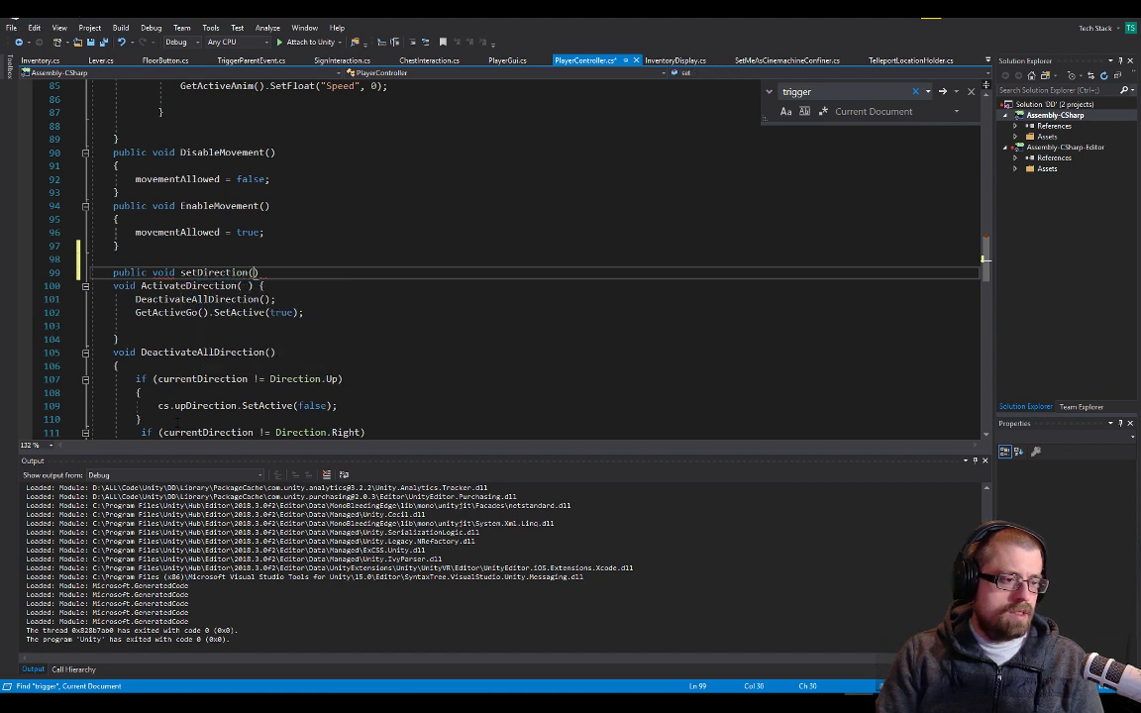
key("Return")
Give setDirection a parameter named direction of the enum type Direction
key("Up")
key("Up")
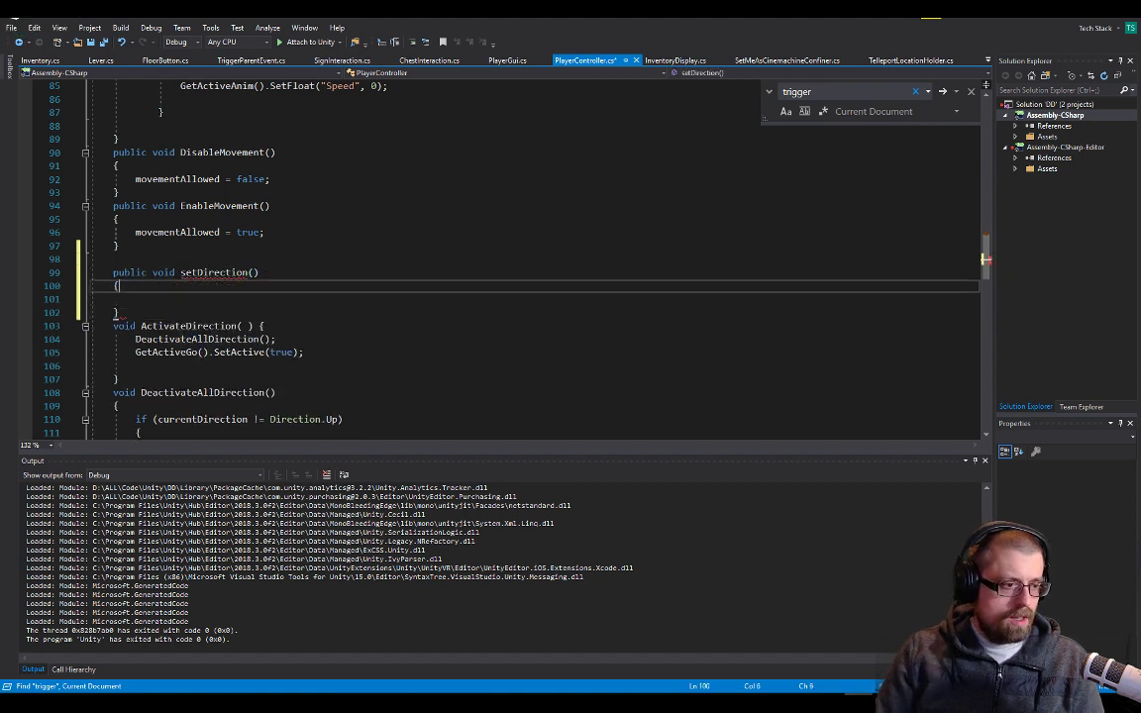
key("End")
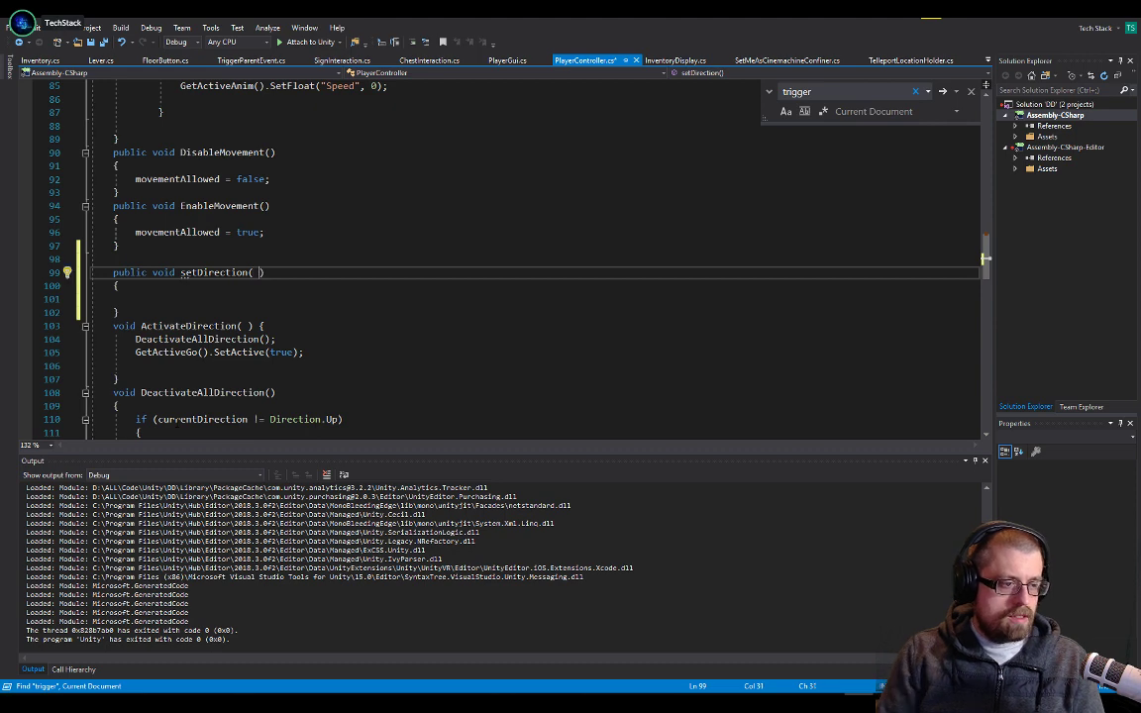
scroll(280, 323, "down", 7)
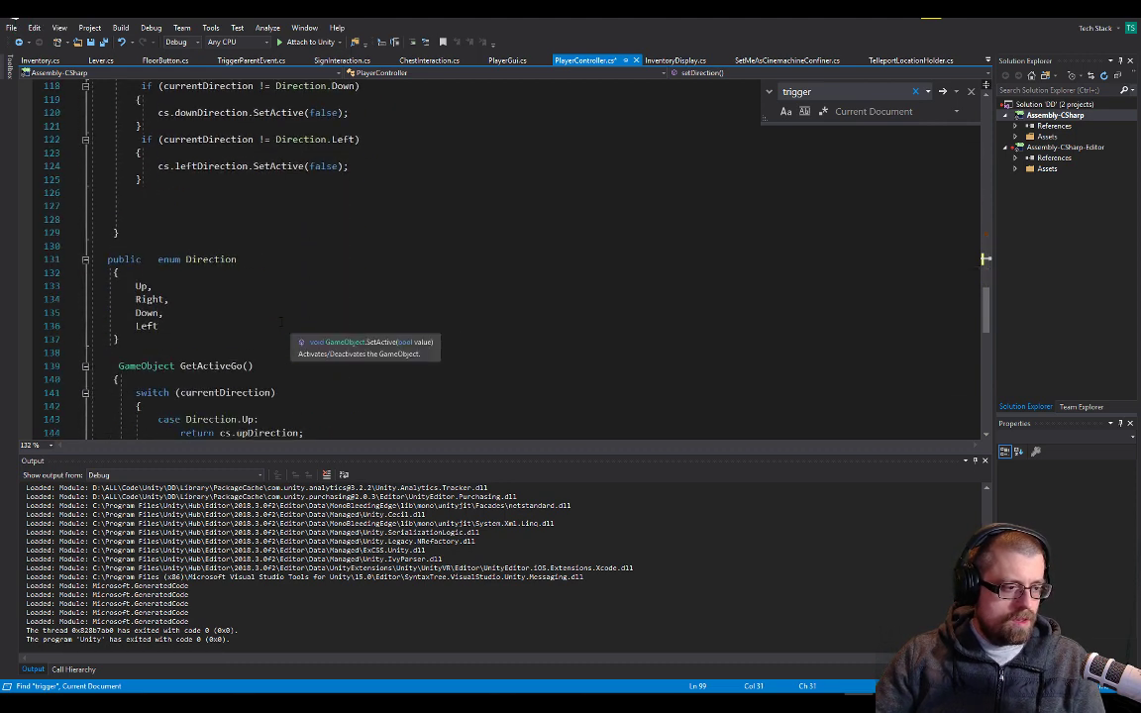
type("Direction di")
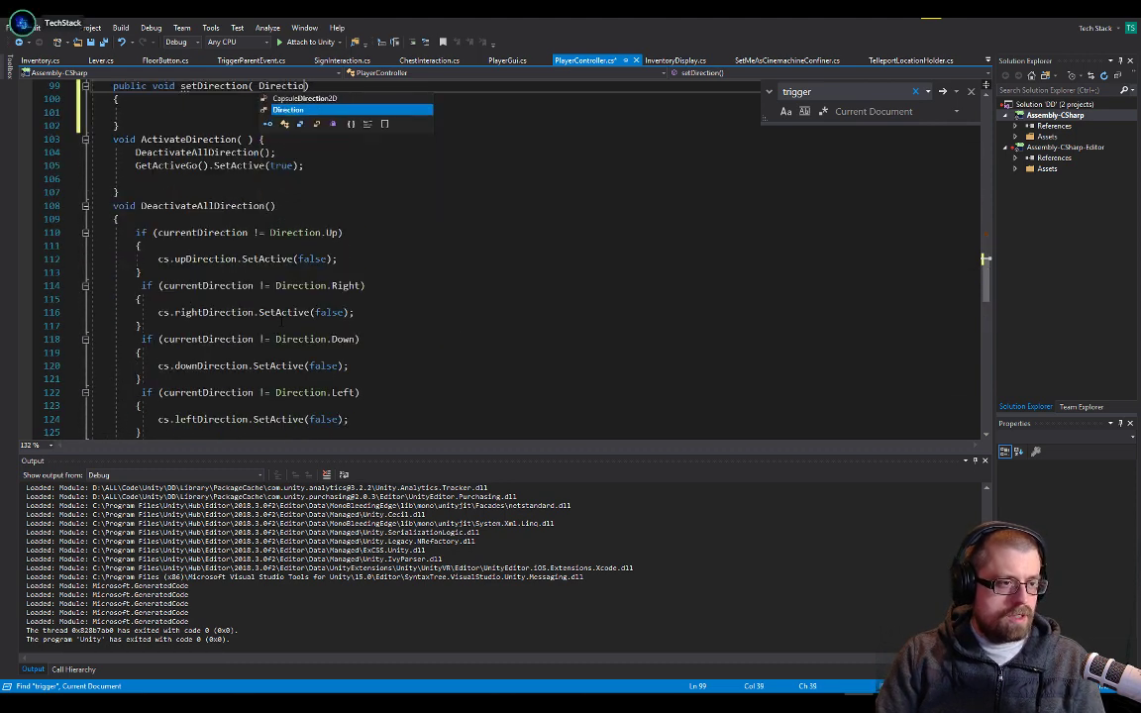
type("rection")
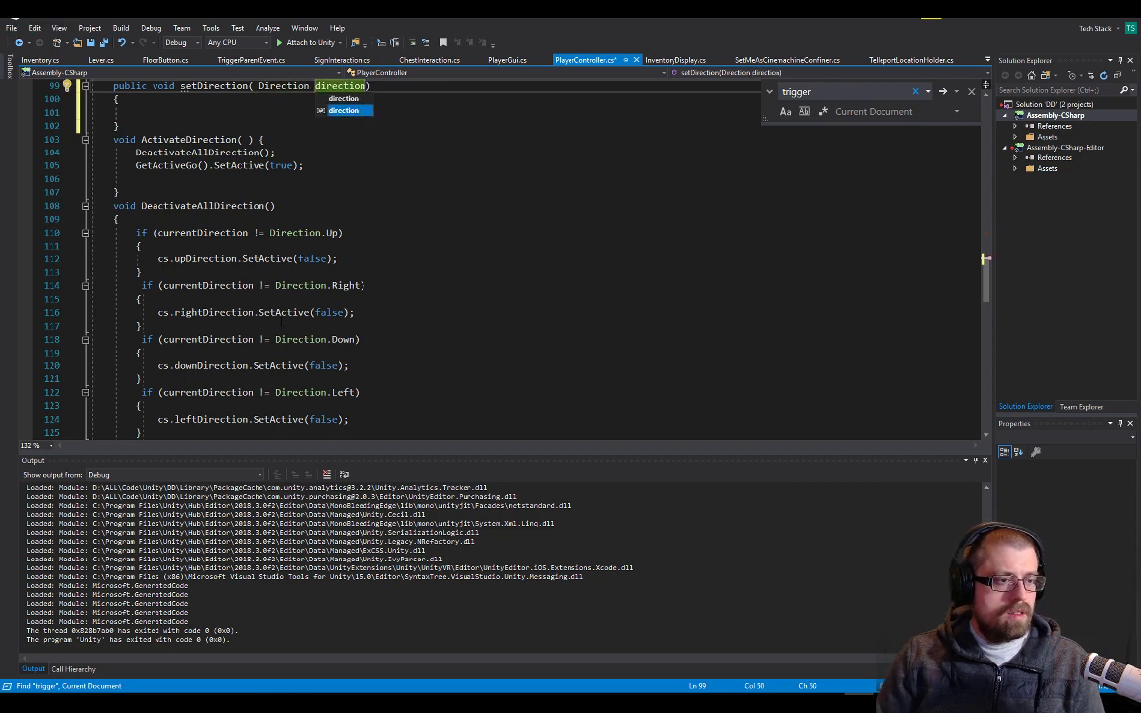
key("Escape")
Assign the parameter to the field in the setDirection body with currentDirection = direction;
key("Down")
key("Down")
type("cu")
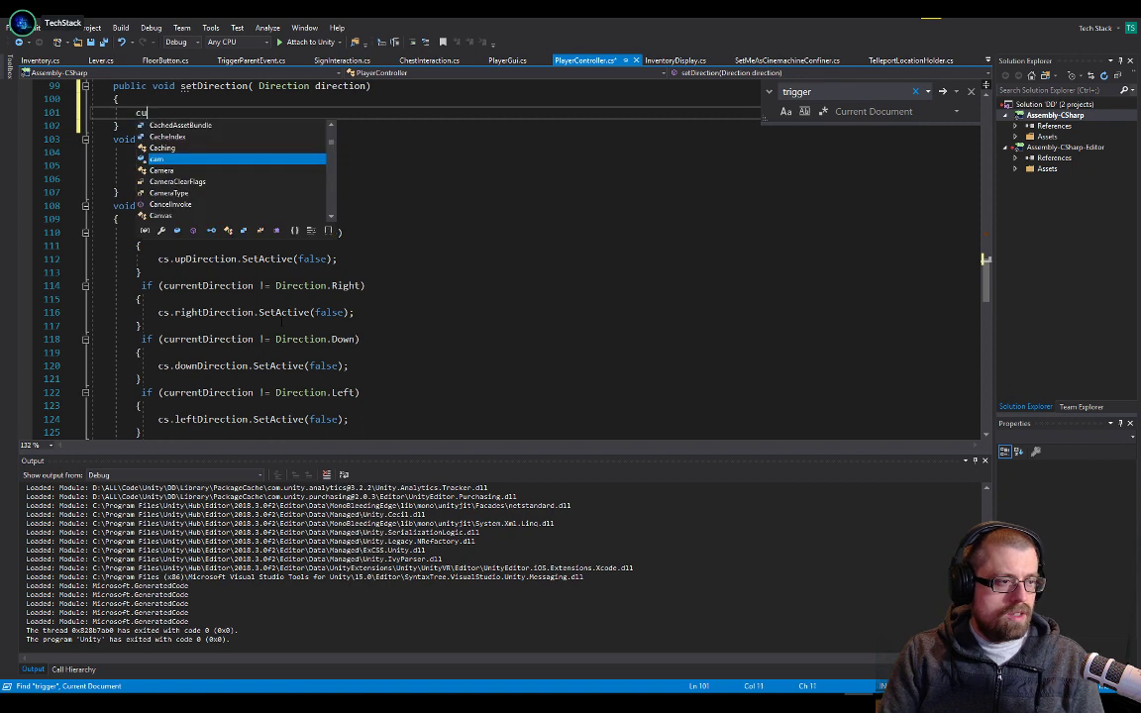
type("rrentDirection = Direction")
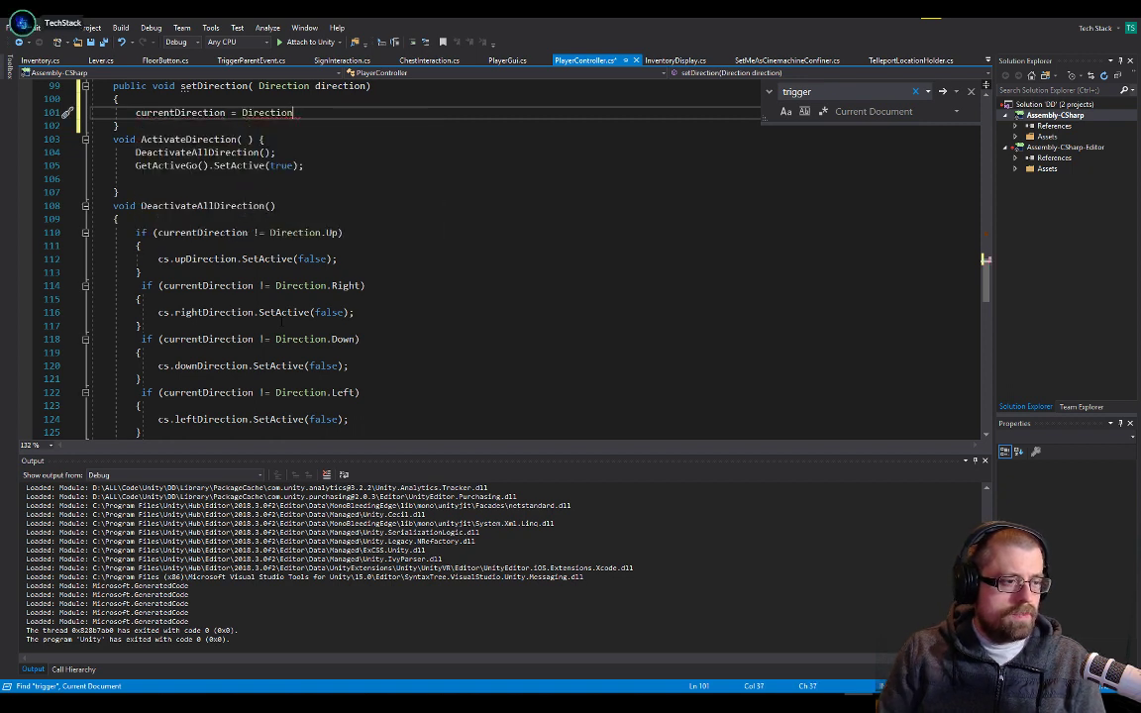
key("ctrl+BackSpace")
type("direction;")
key("Return")
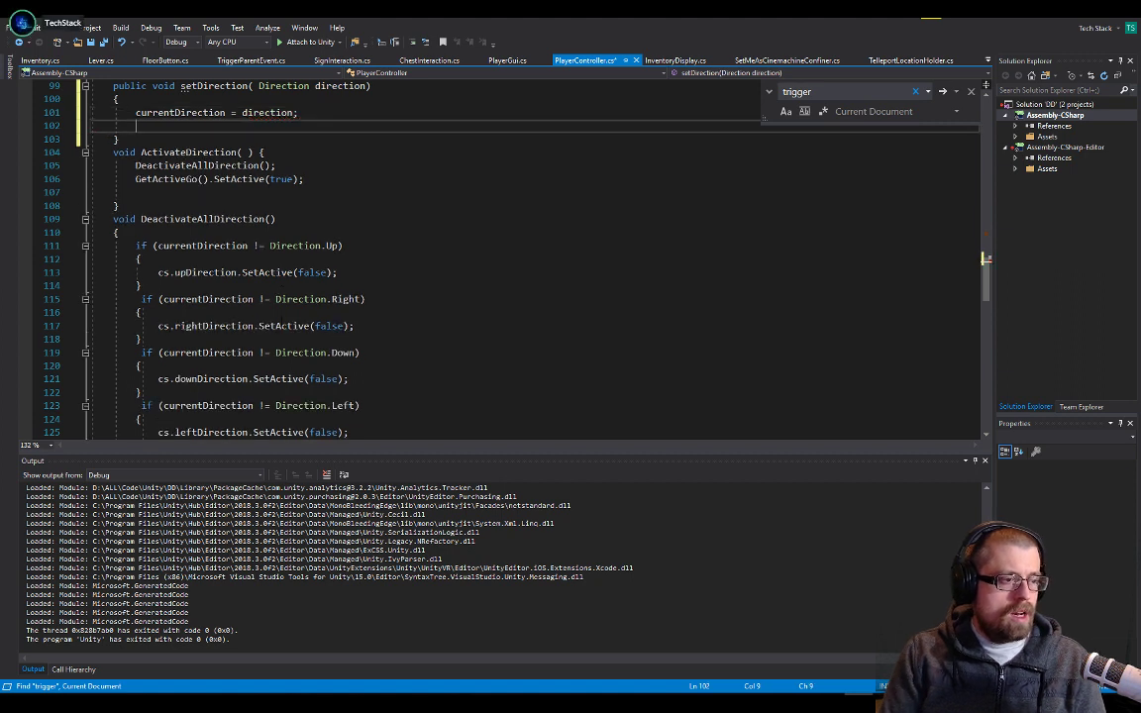
Call ActivateDirection(); after the assignment in setDirection and save PlayerController.cs
type("activ")
type("()")
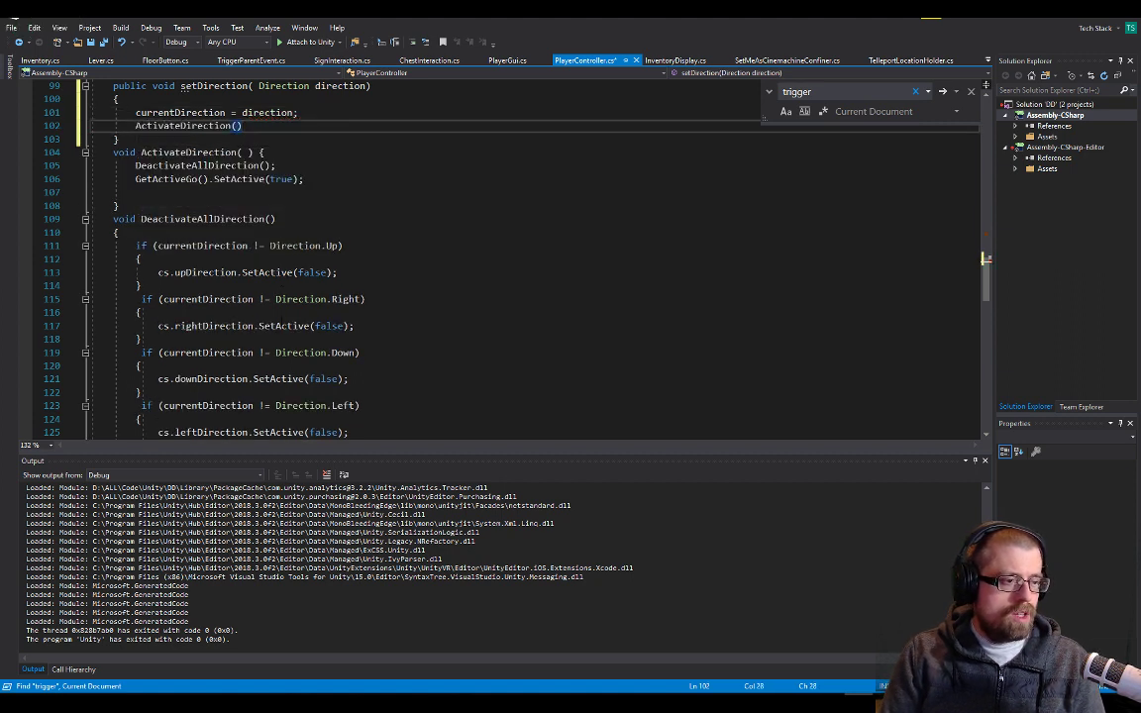
type(";")
key("ctrl+s")
key("Up")
scroll(293, 294, "up", 2)
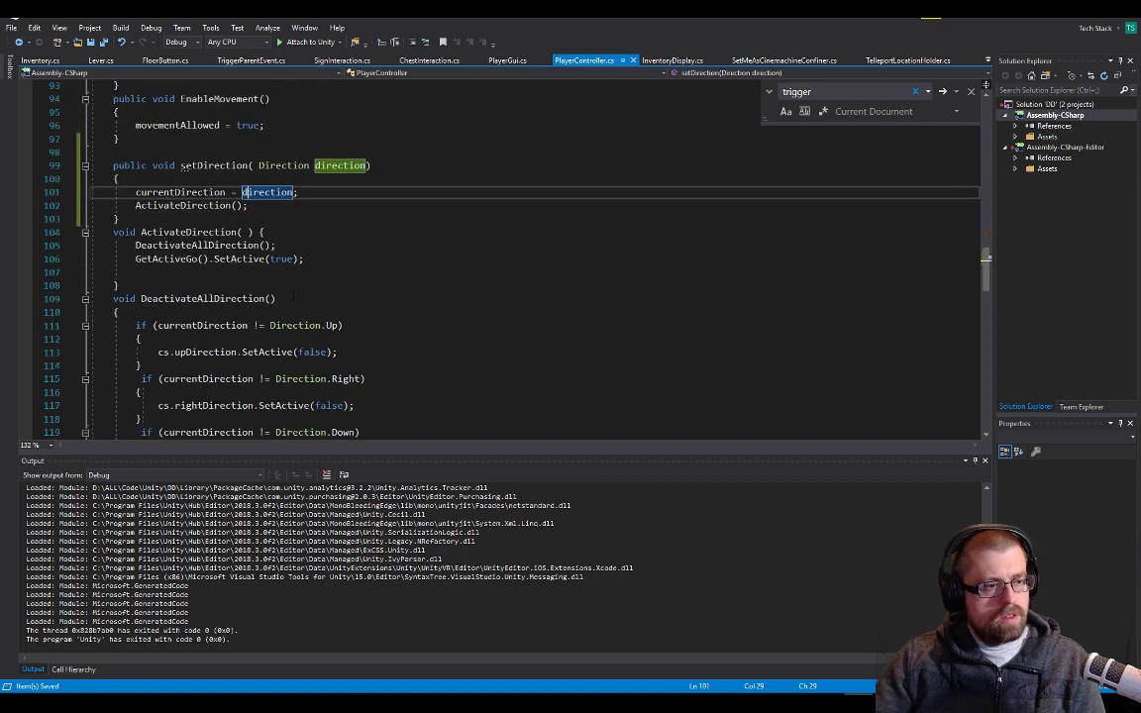
left_click(227, 206)
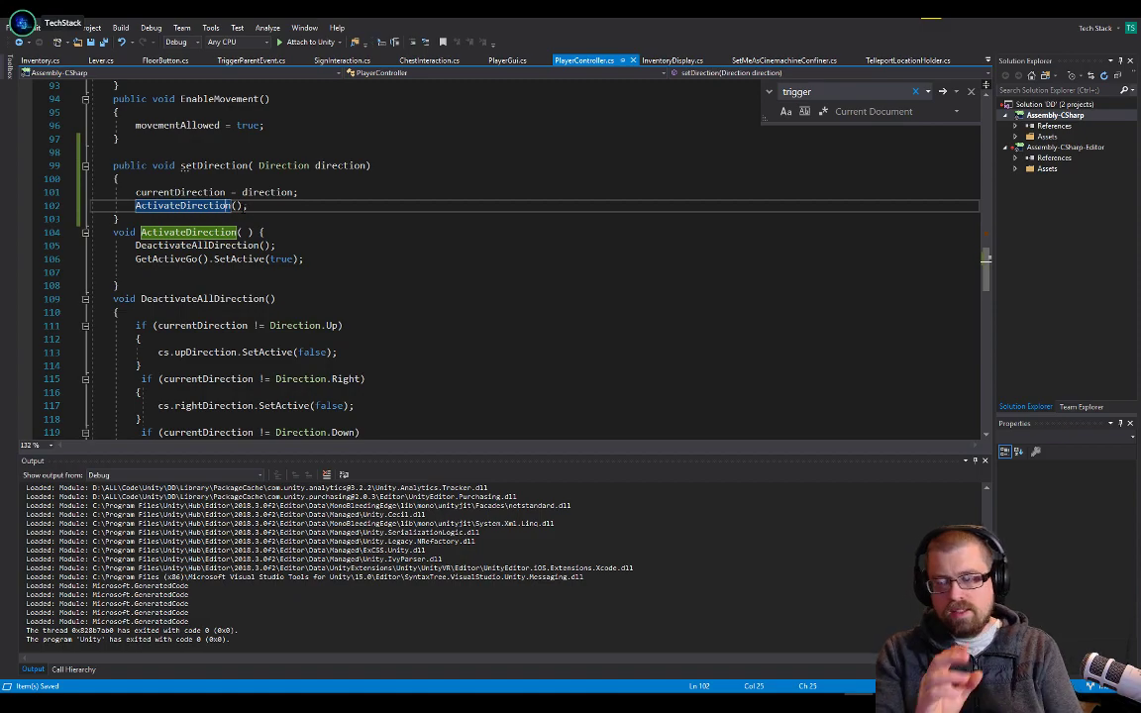
Switch to Unity, open the Overworld scene from the Scenes folder, and return to PlayerController.cs in Visual Studio
key("alt+Tab")
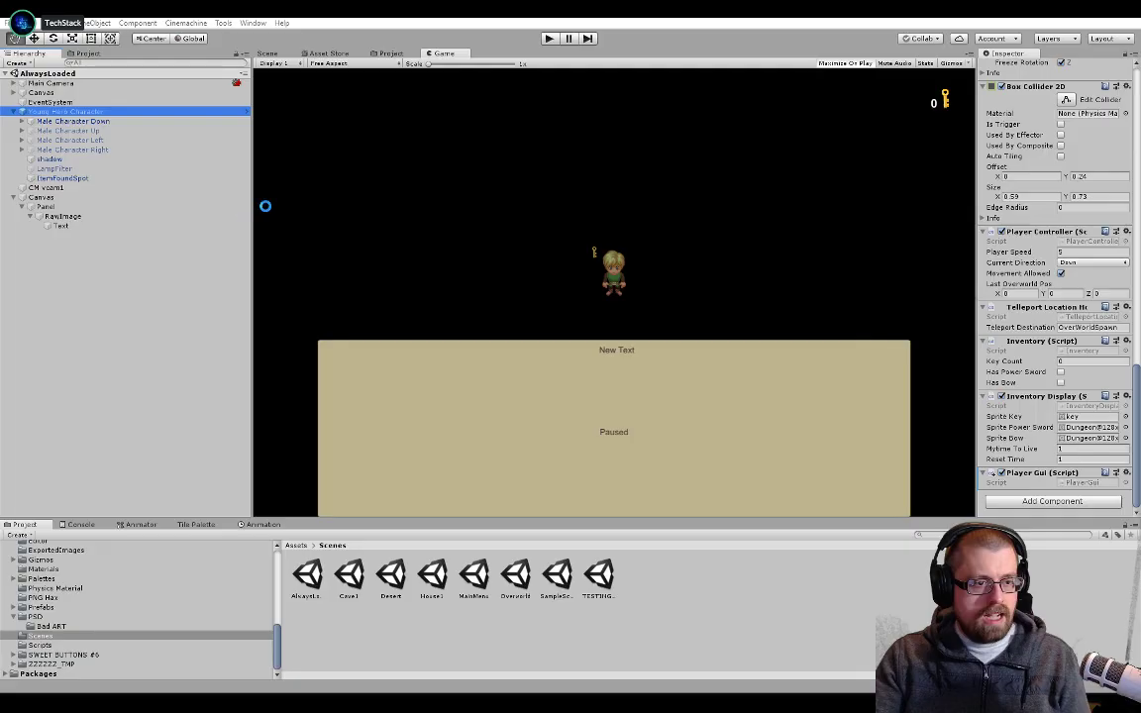
double_click(532, 571)
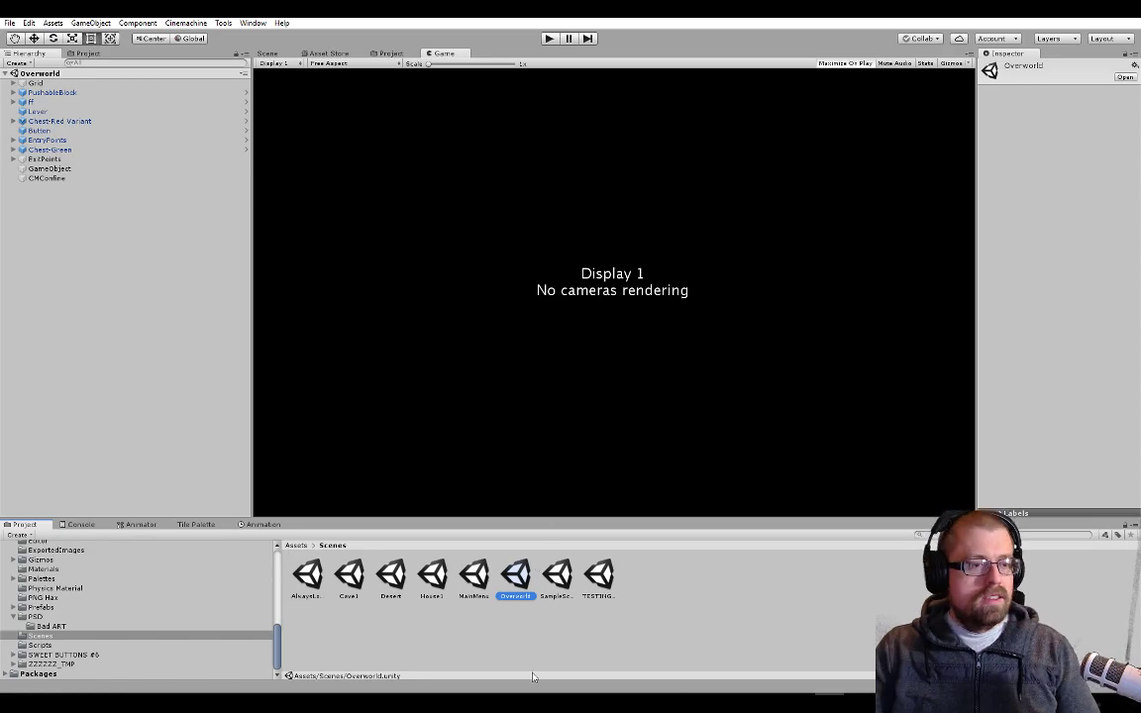
key("alt+Tab")
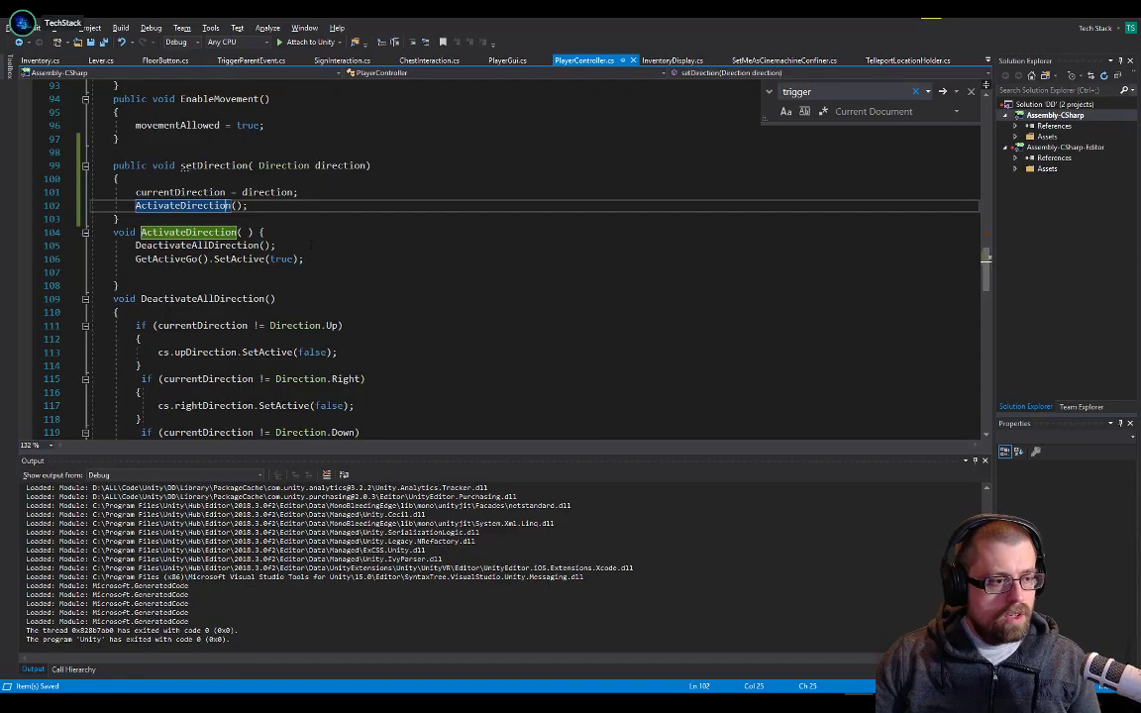
Review the new setDirection method together with ActivateDirection, its GetActiveGo call and DeactivateAllDirection
left_click(301, 218)
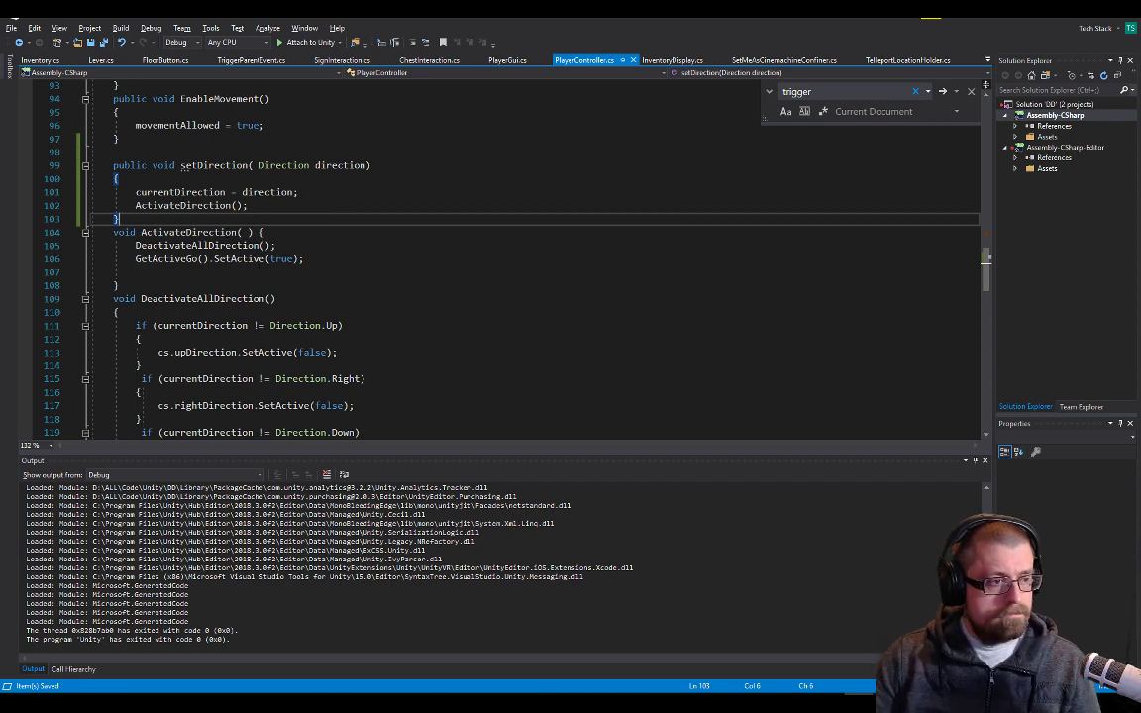
left_click(187, 205)
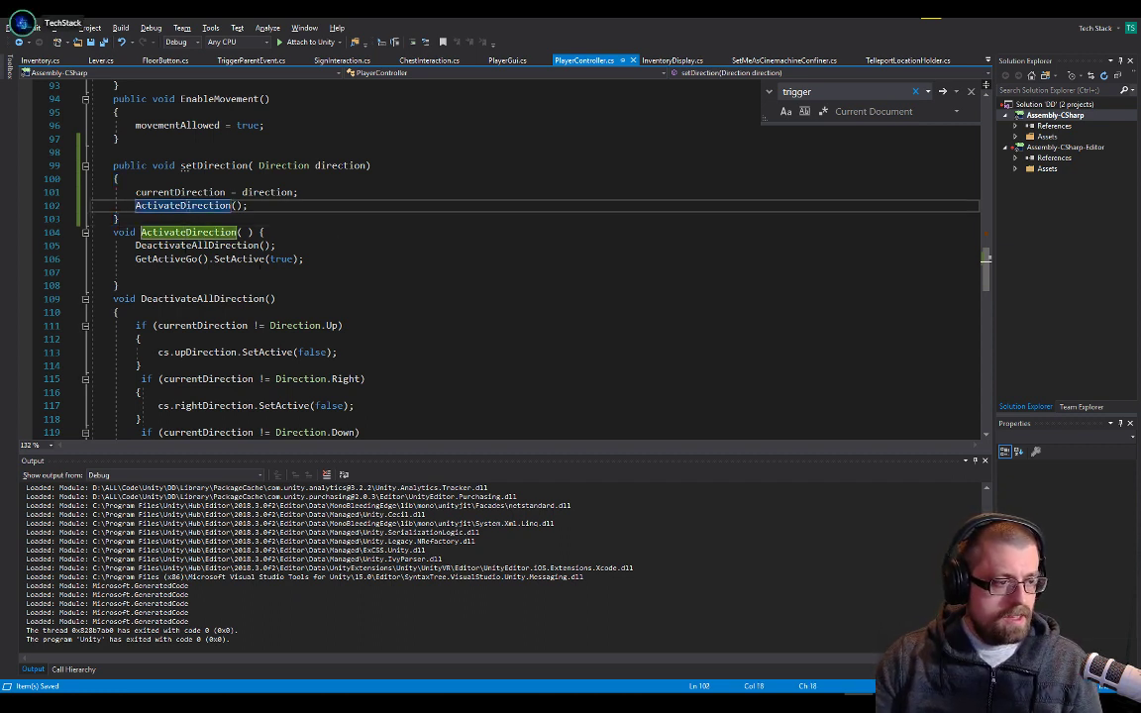
left_click(186, 246)
double_click(167, 258)
scroll(495, 258, "down", 2)
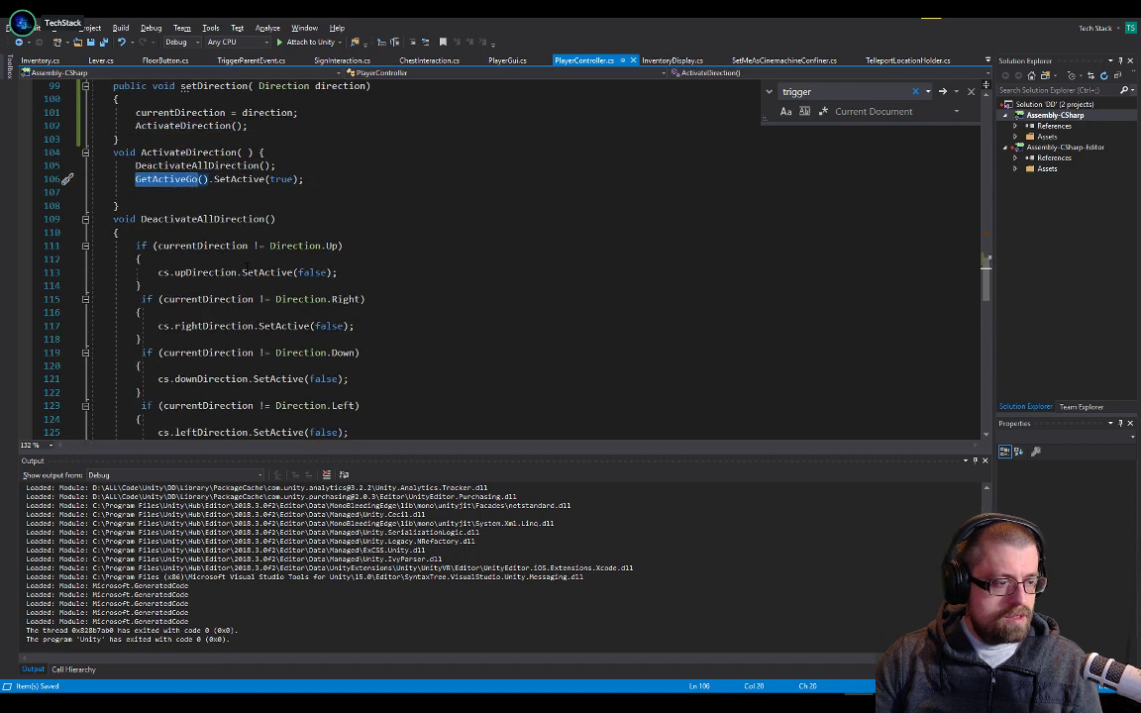
scroll(247, 266, "up", 5)
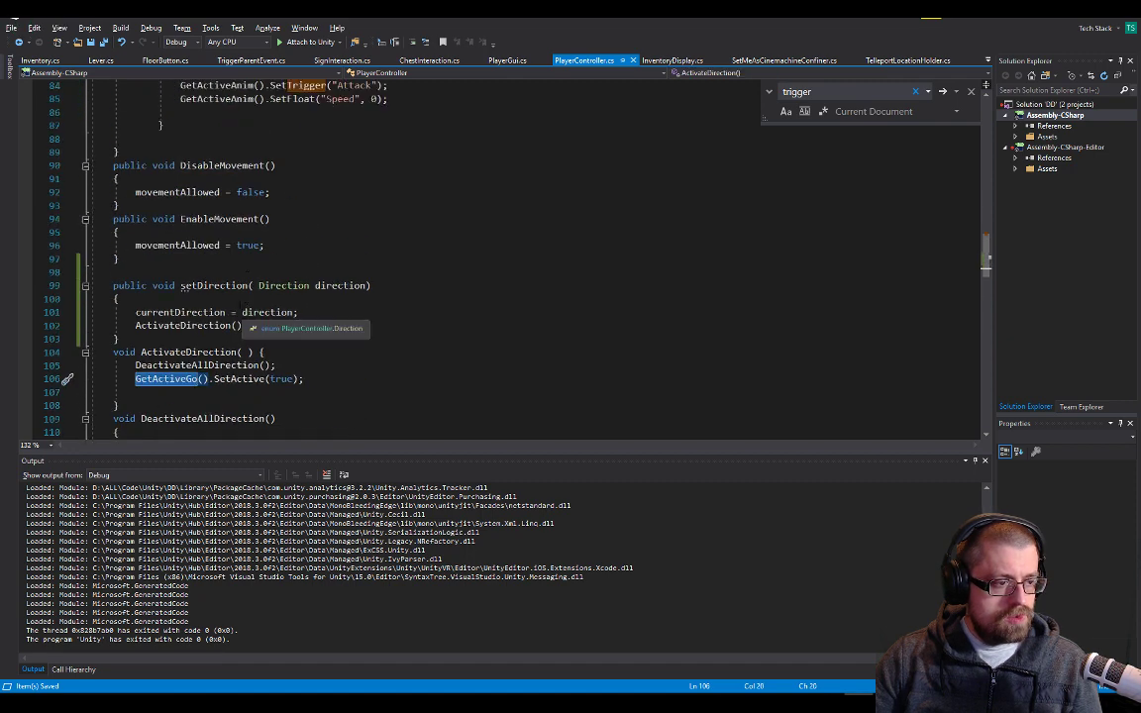
left_click(221, 276)
double_click(214, 286)
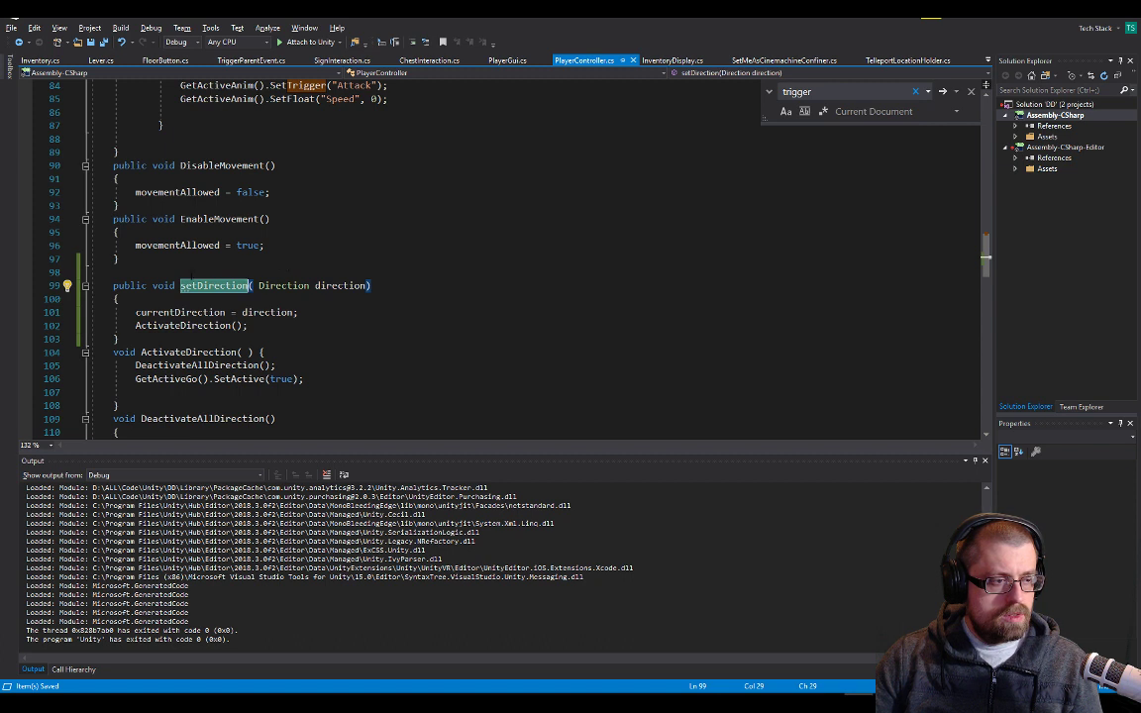
Insert blank lines between EnableMovement and setDirection as space for another method
left_click(191, 272)
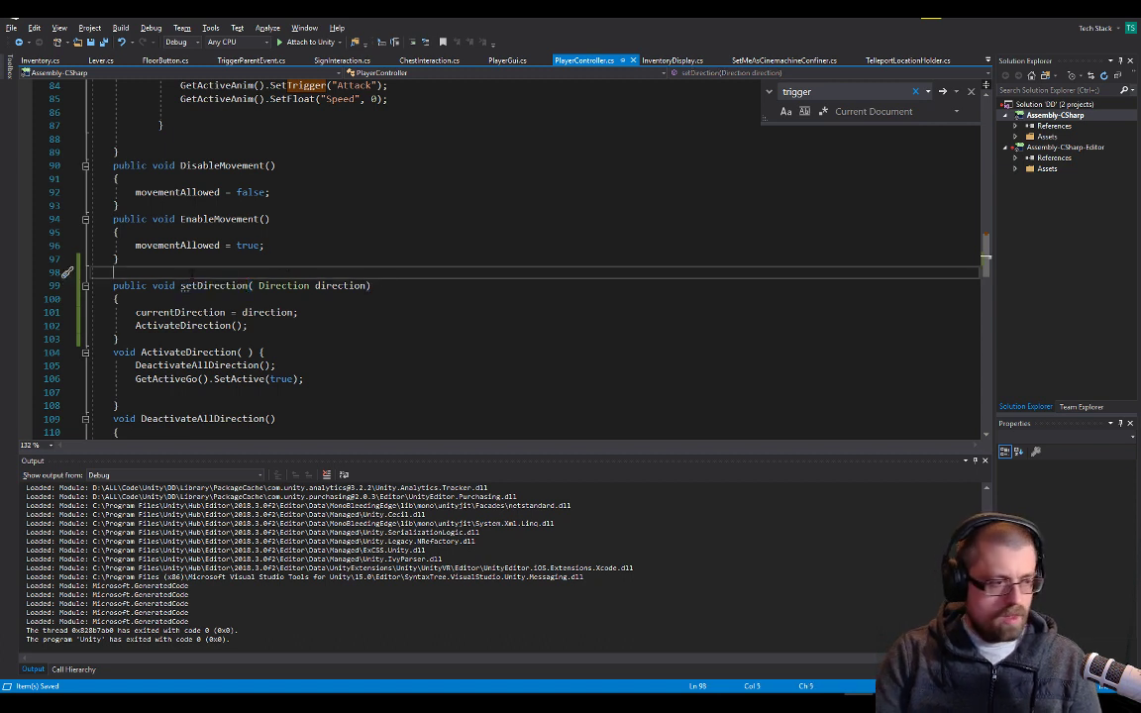
key("Return")
key("Return")
key("Up")
key("Up")
key("Return")
key("Return")
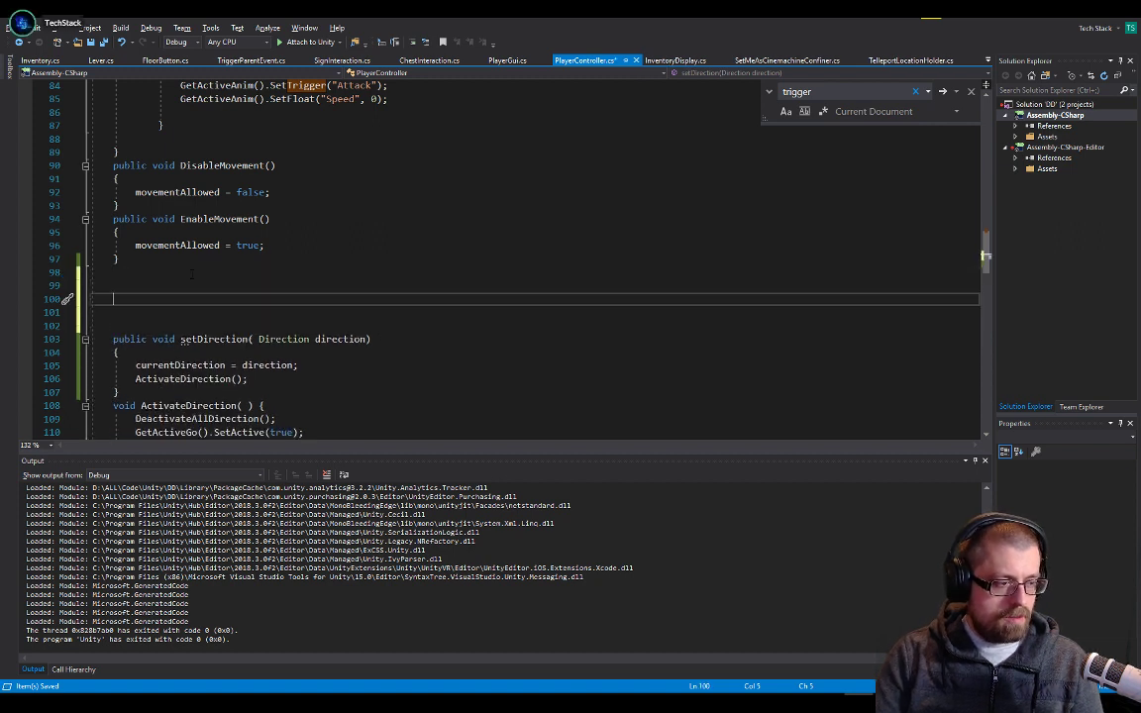
Declare a public void method named PlayItemGetAnim() above setDirection
type("public play")
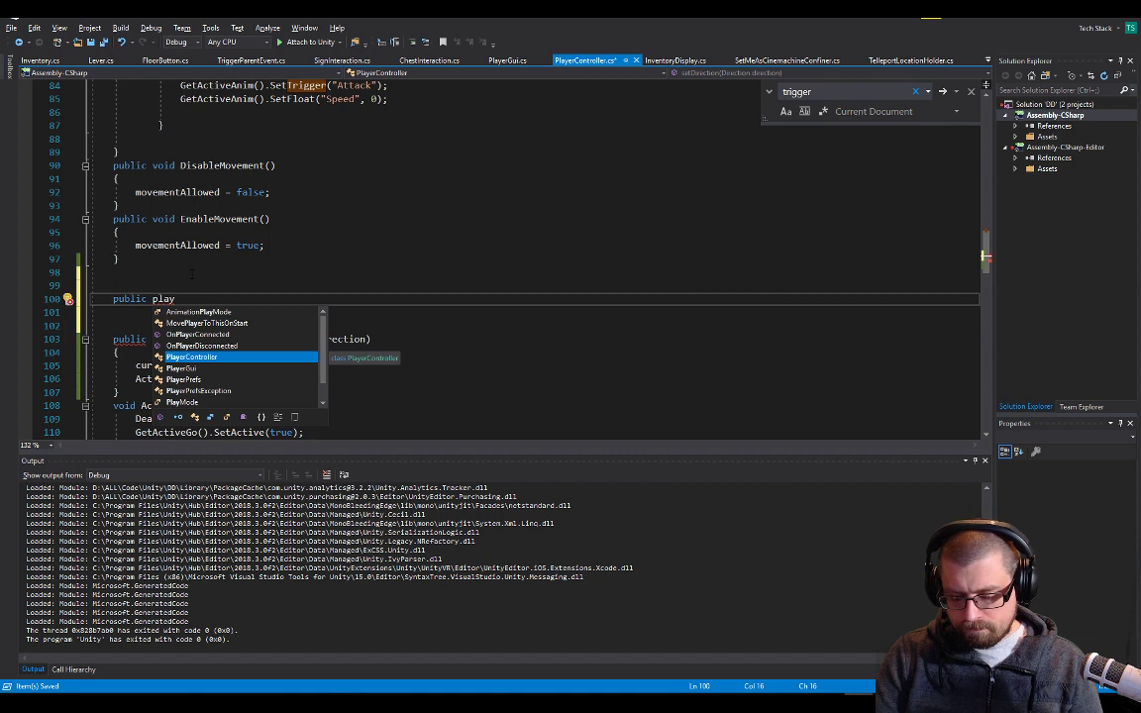
type("Ite")
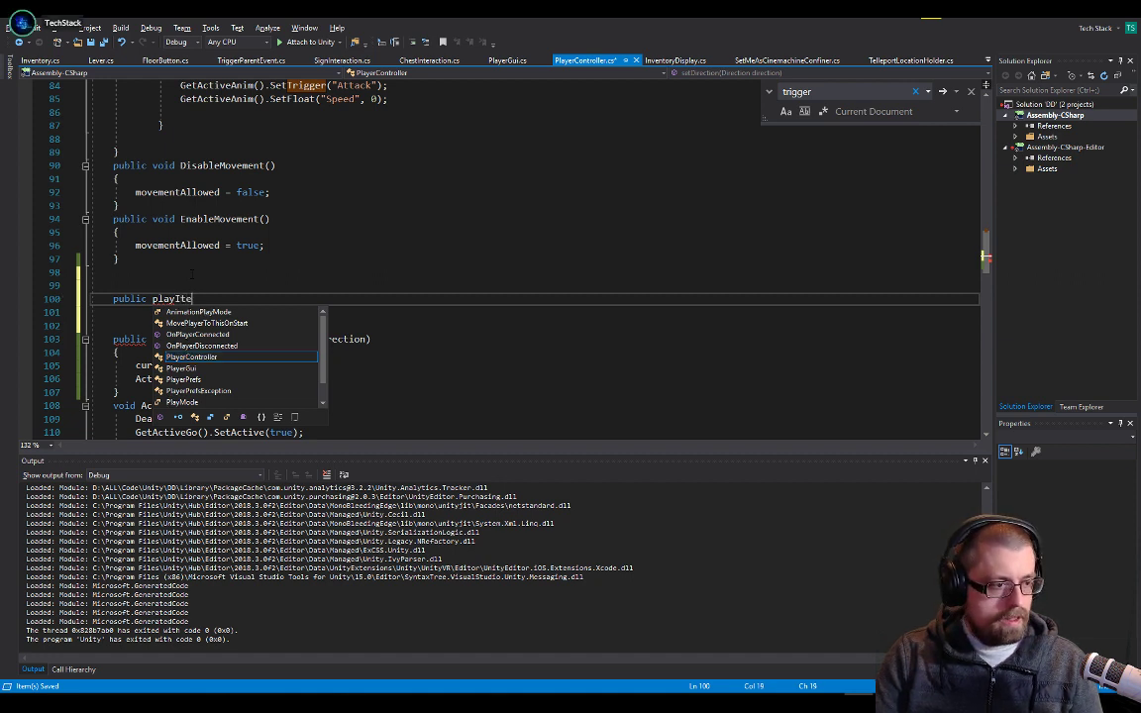
key("BackSpace")
key("BackSpace")
key("BackSpace")
key("BackSpace")
key("BackSpace")
key("BackSpace")
key("BackSpace")
type("vo")
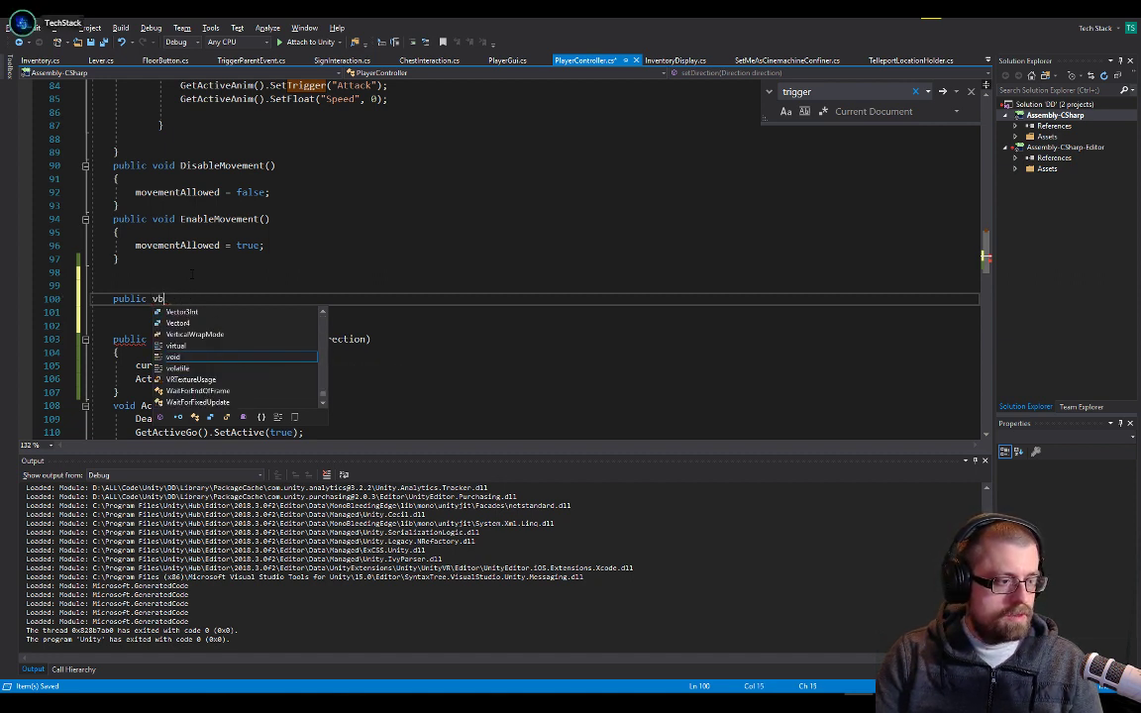
type("id Playtime")
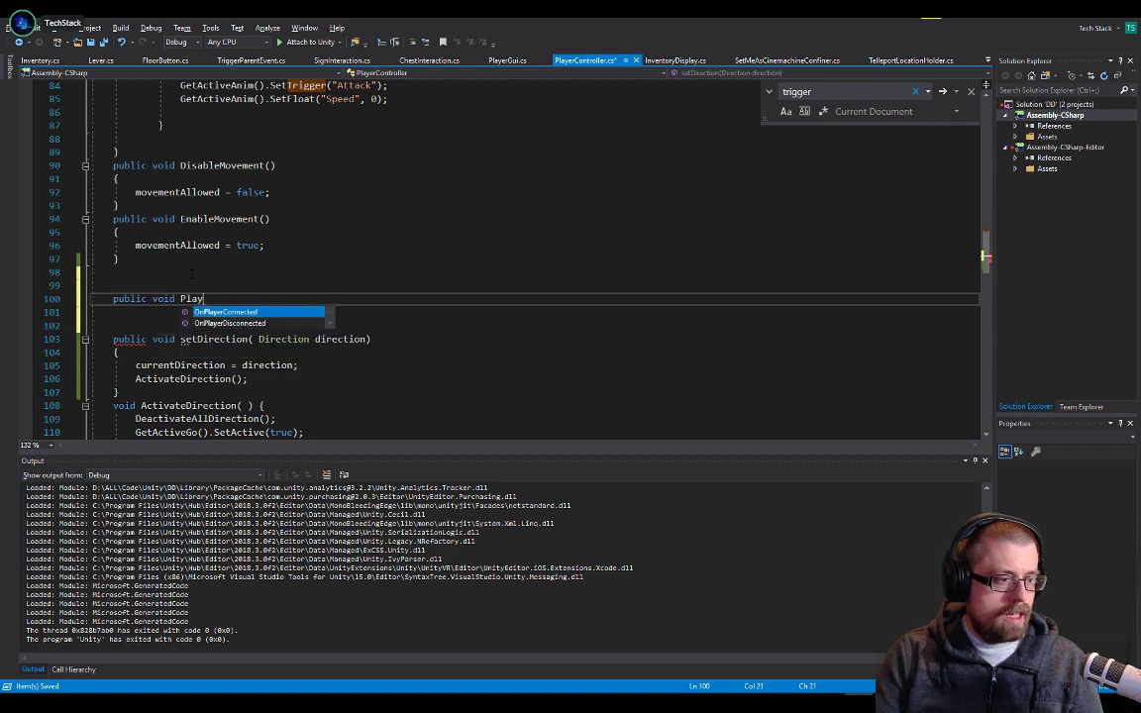
key("BackSpace")
key("BackSpace")
key("BackSpace")
key("BackSpace")
type("ite")
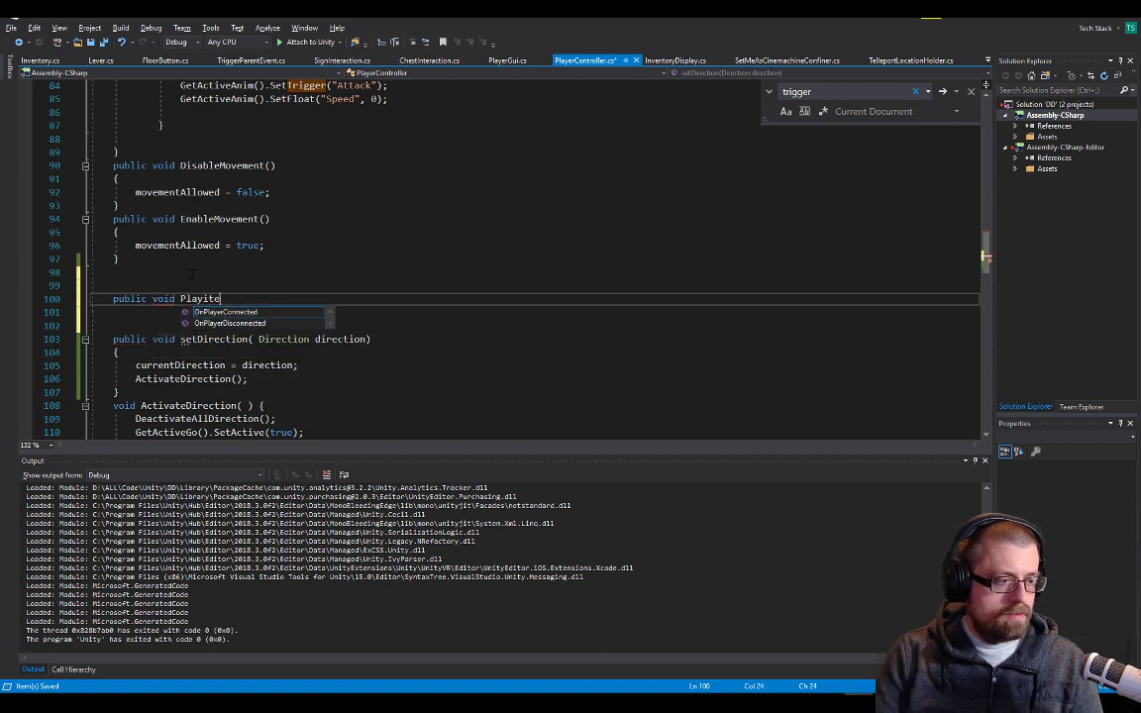
key("BackSpace")
key("BackSpace")
key("BackSpace")
type("Item")
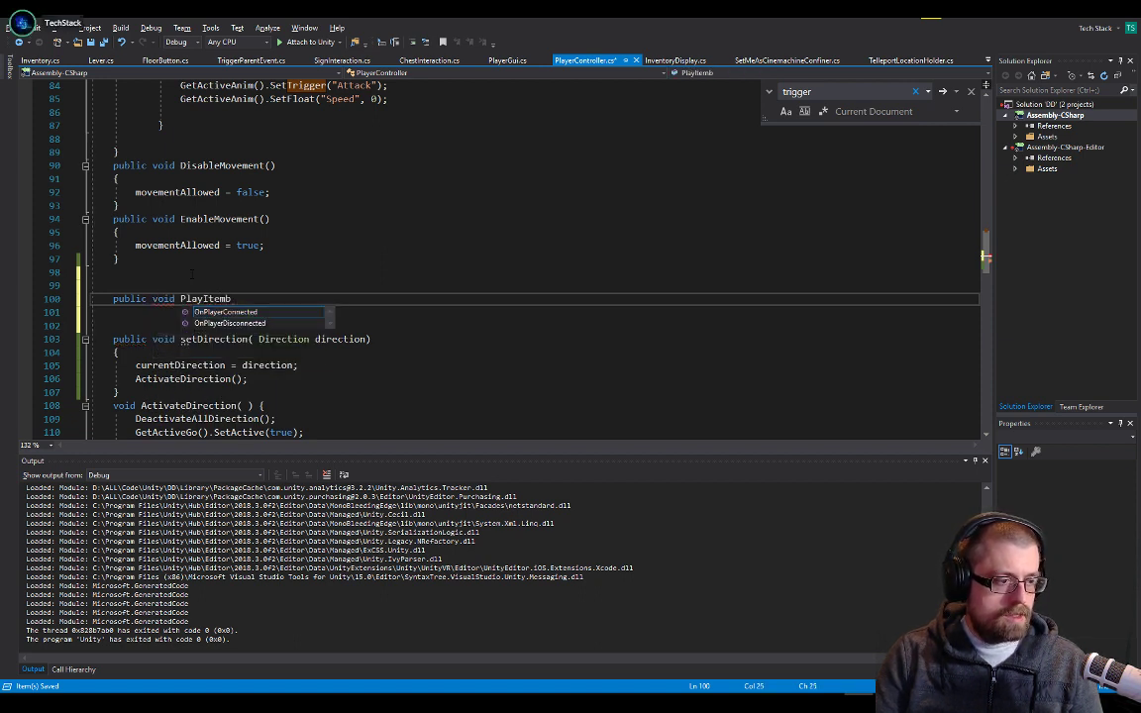
key("BackSpace")
type("GetAni")
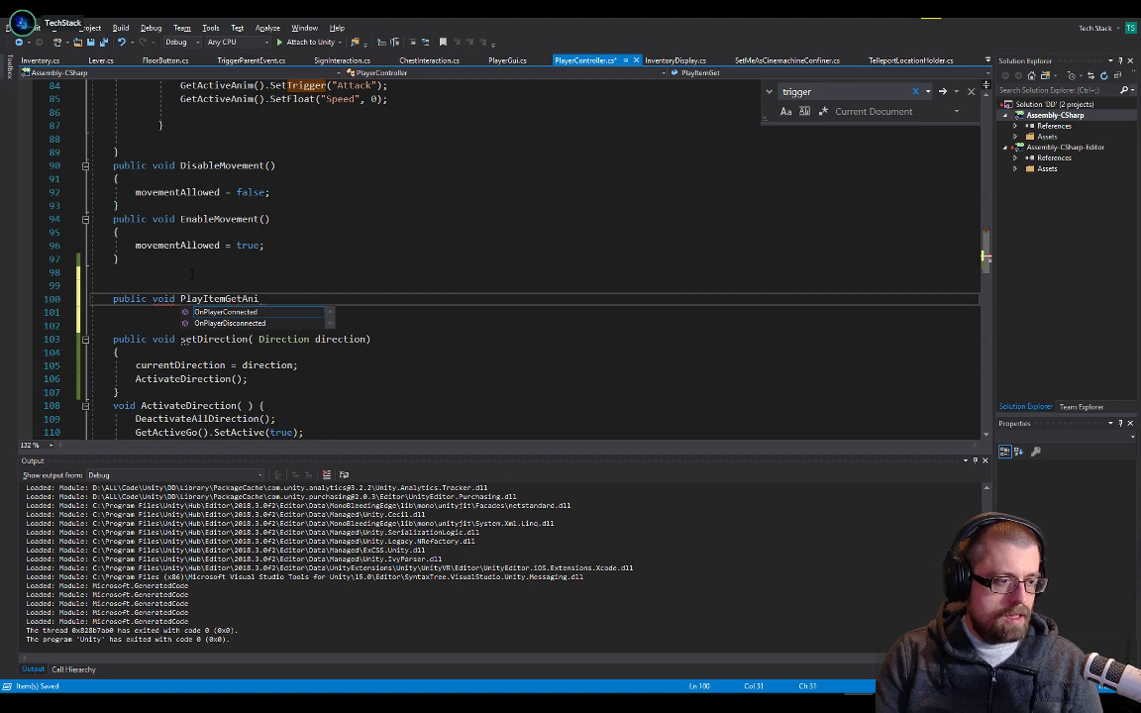
type("m()")
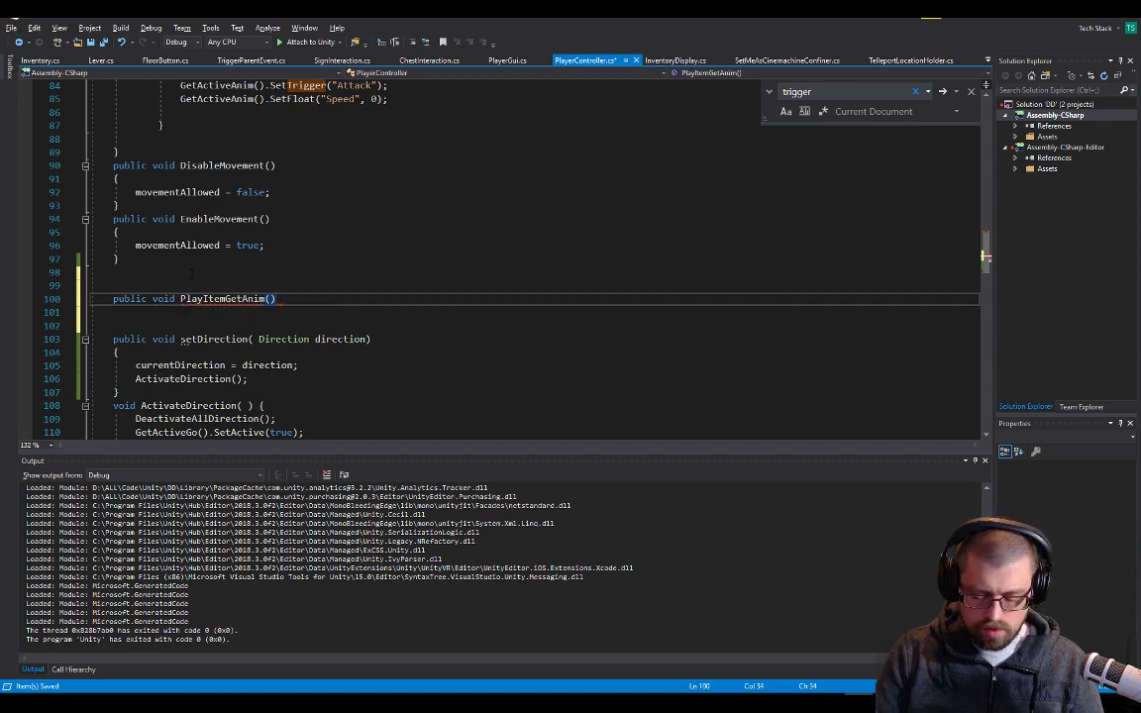
Write the body of PlayItemGetAnim with the call setDirection(Direction.Down);, followed by an empty line
key("Return")
type("{")
key("Return")
type("set")
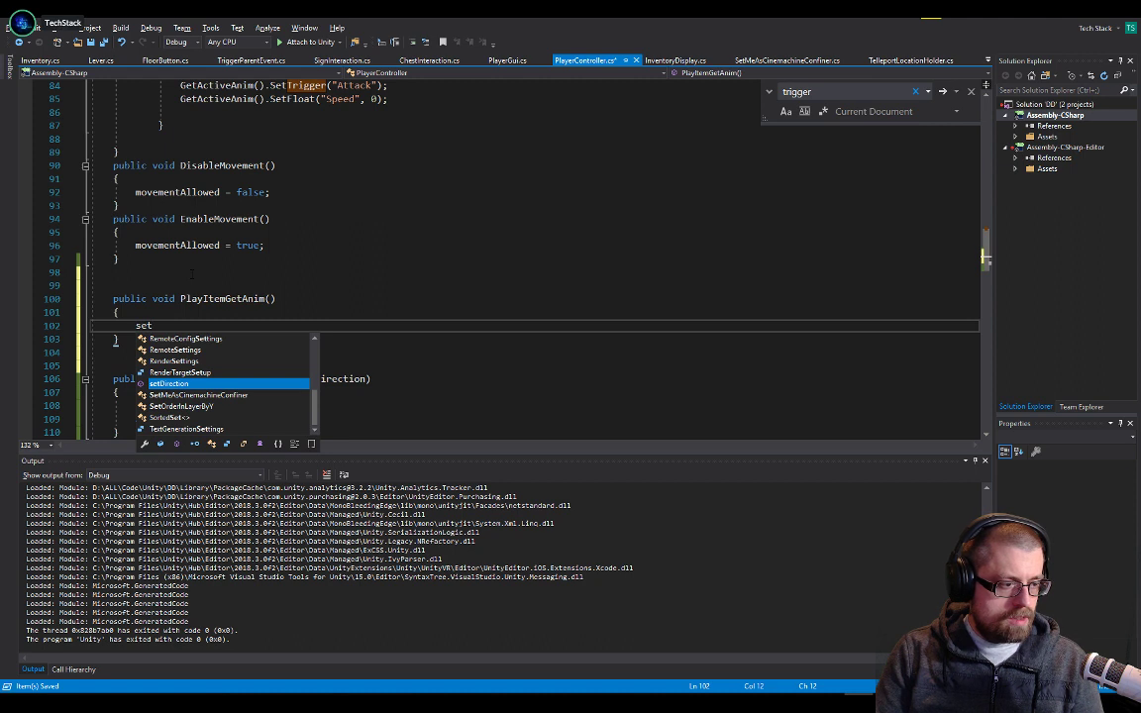
key("Tab")
type("(Dir")
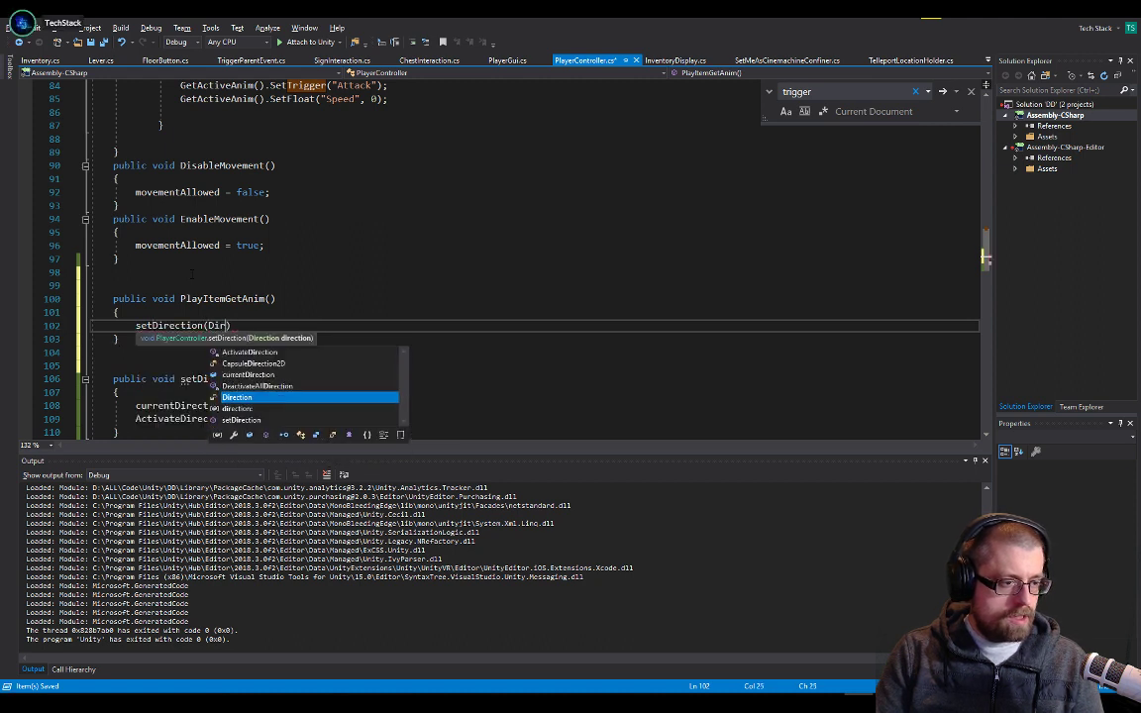
type("ection.Down")
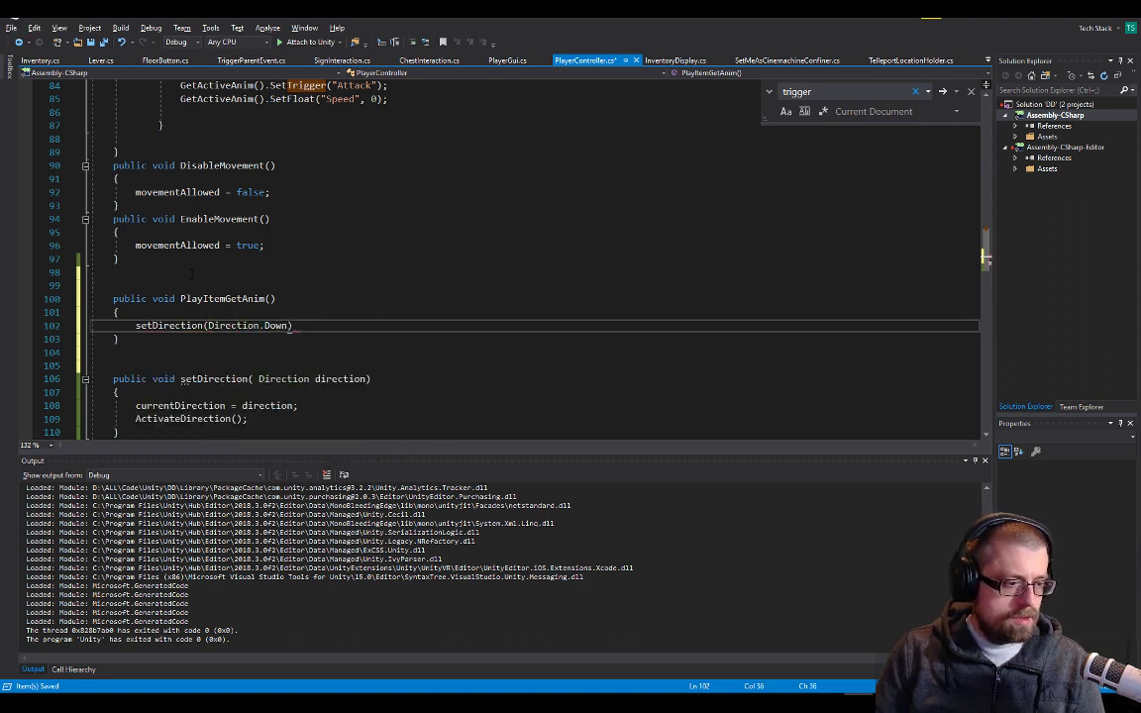
type(")")
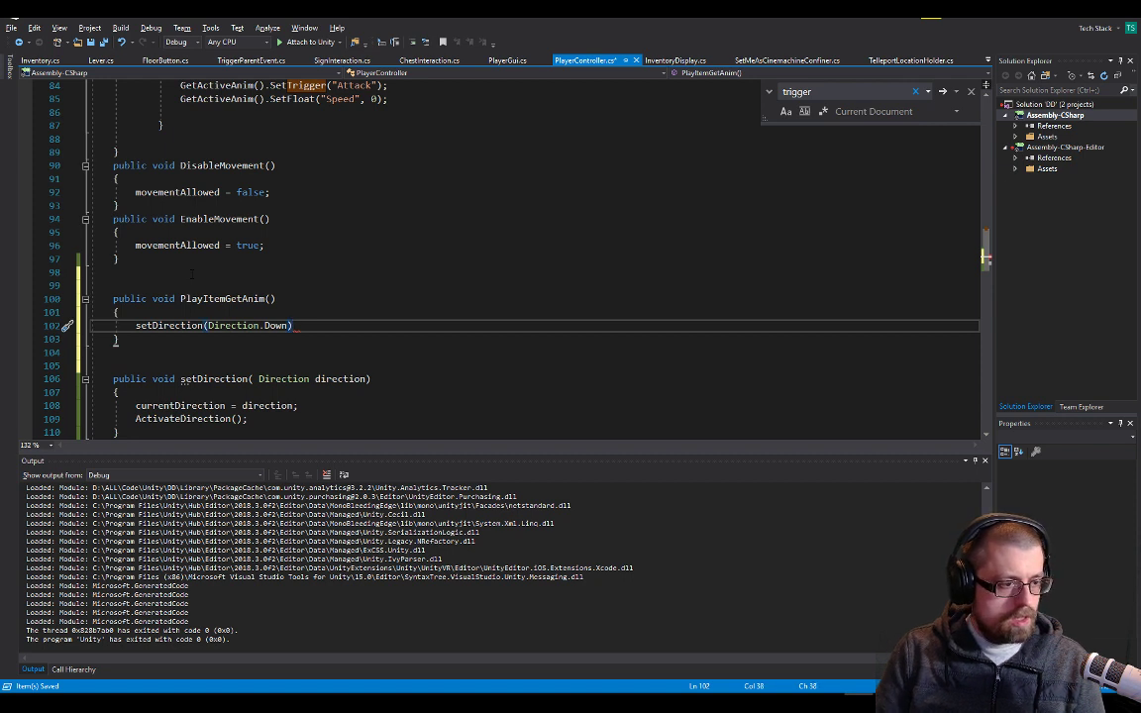
type(";")
key("Return")
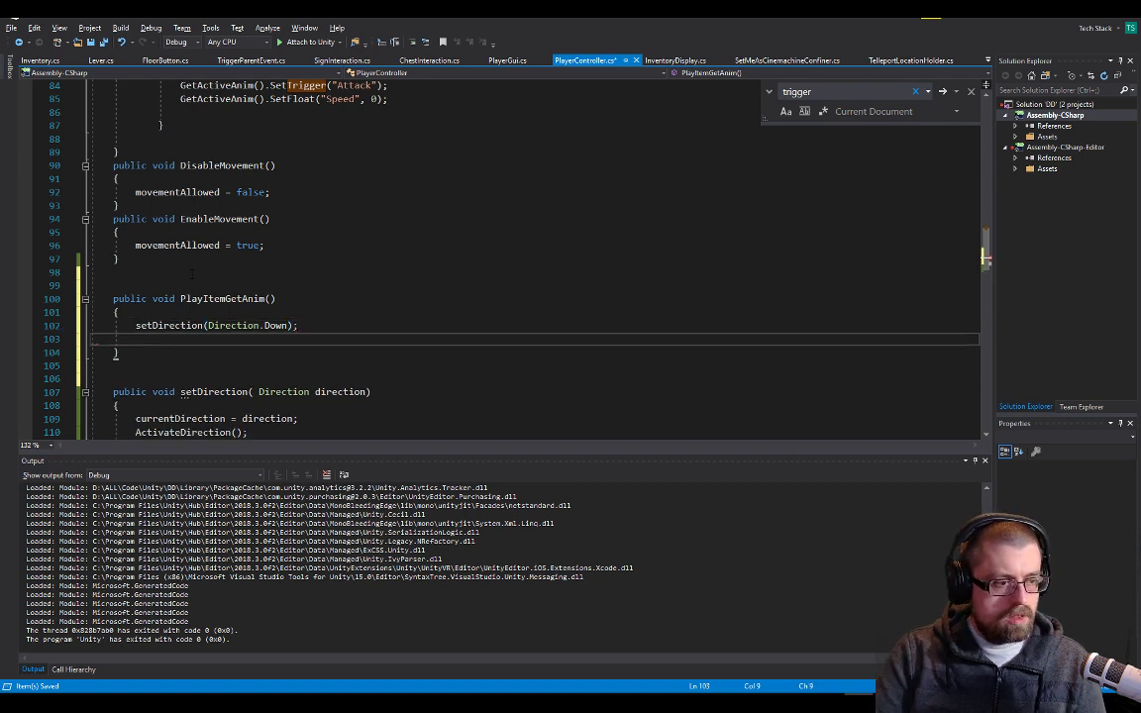
scroll(67, 298, "down", 1)
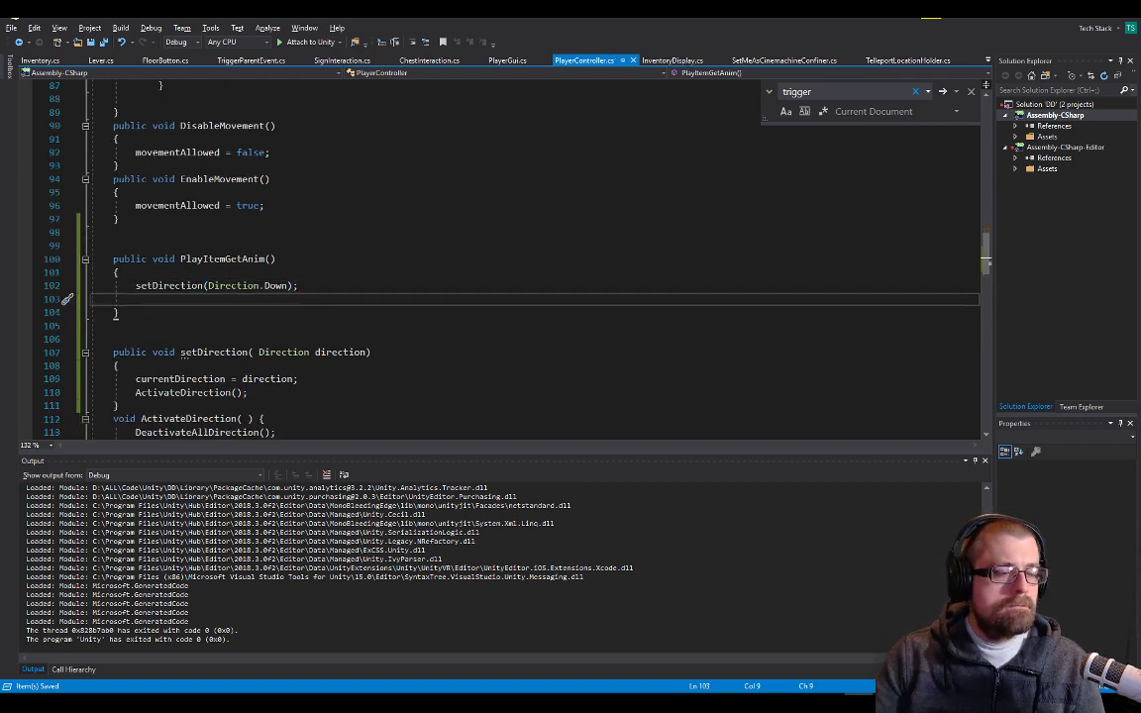
scroll(466, 258, "down", 1)
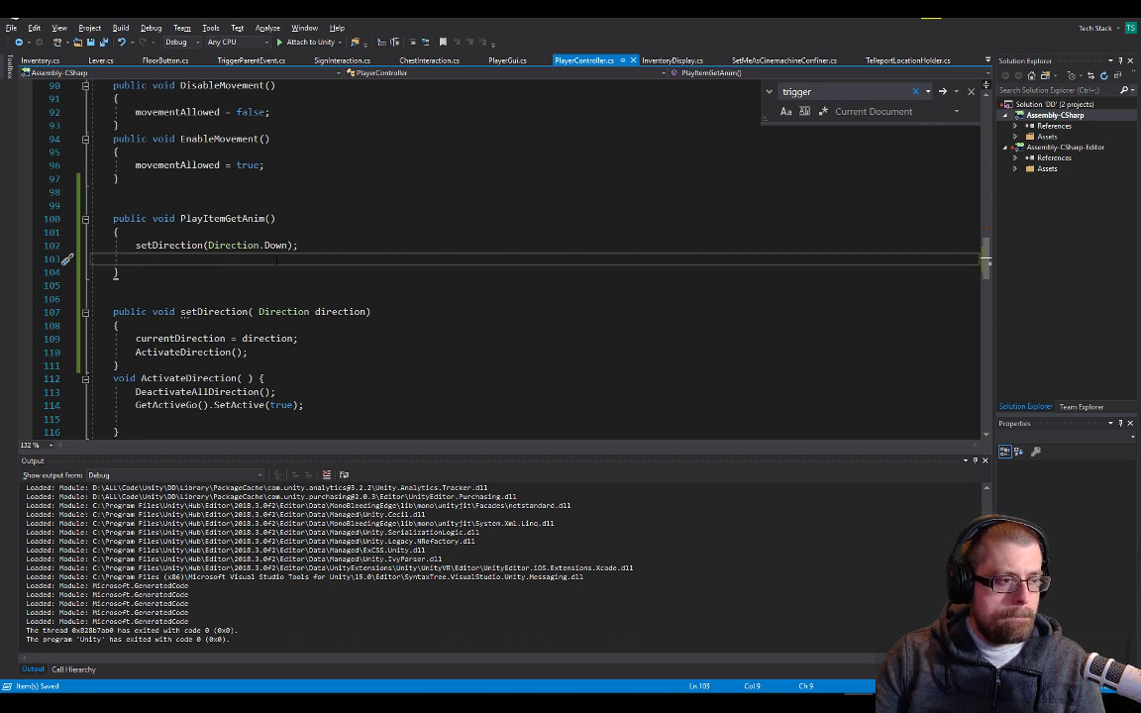
type("ani")
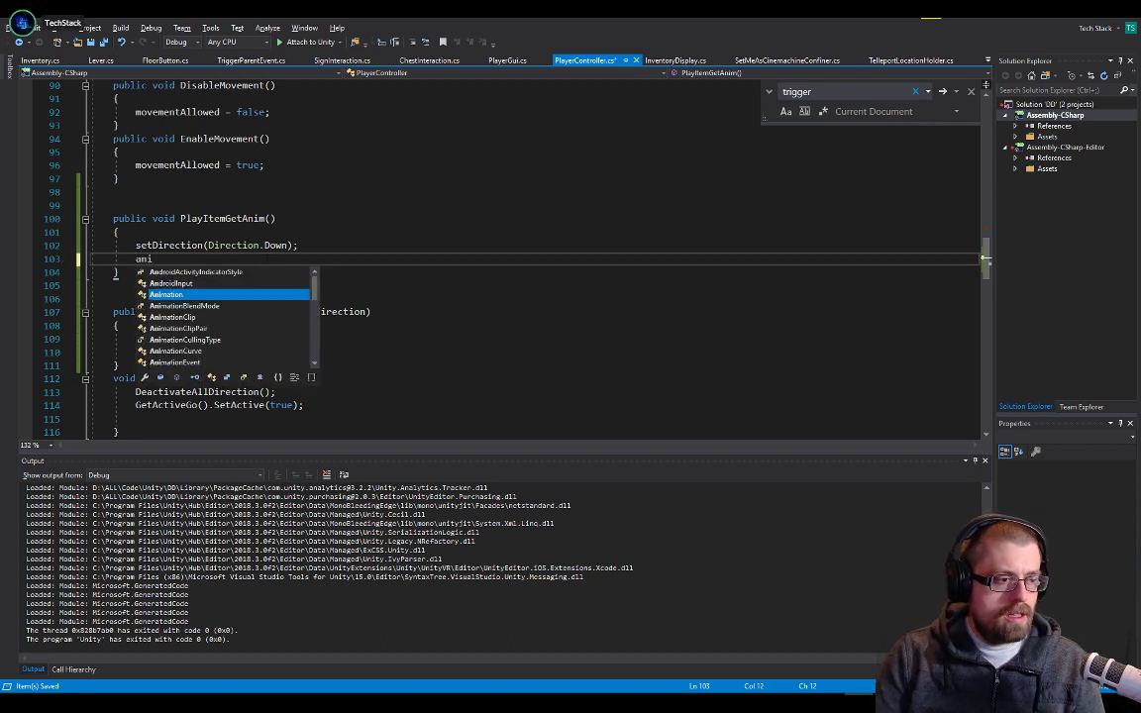
key("Tab")
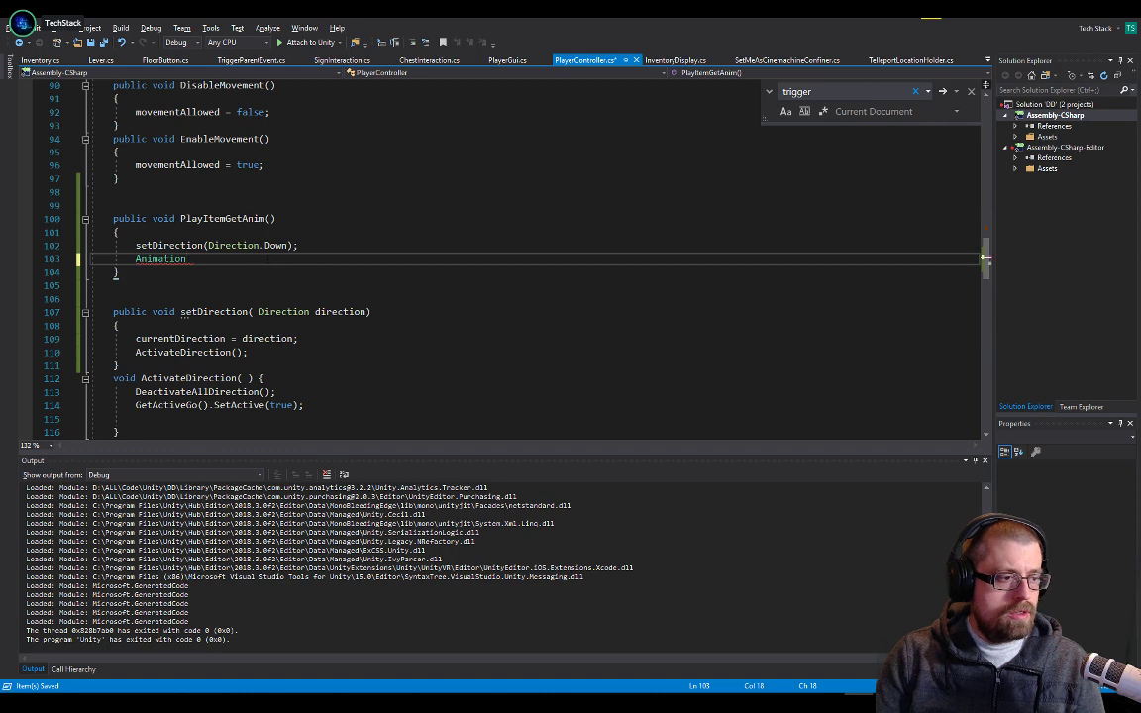
key("ctrl+z")
Copy the GetActiveAnim().SetTrigger("Attack"); line from the Fire1 block over the partial text "ani" in PlayItemGetAnim
scroll(495, 257, "up", 9)
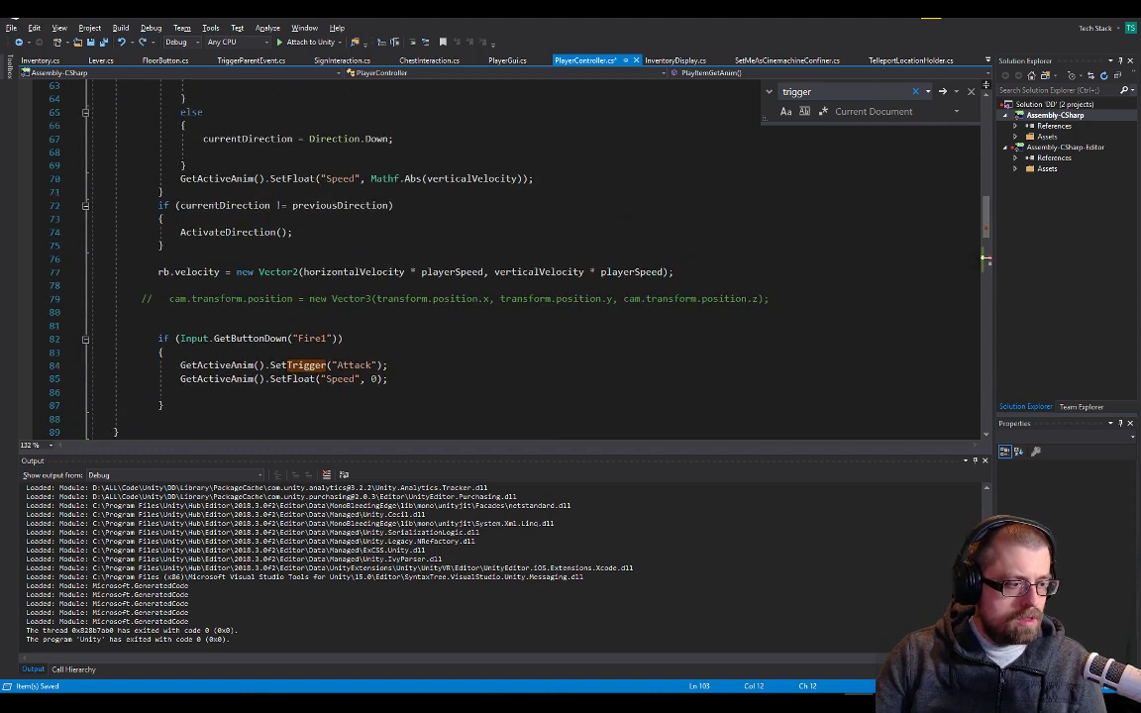
double_click(237, 366)
key("shift+End")
key("ctrl+c")
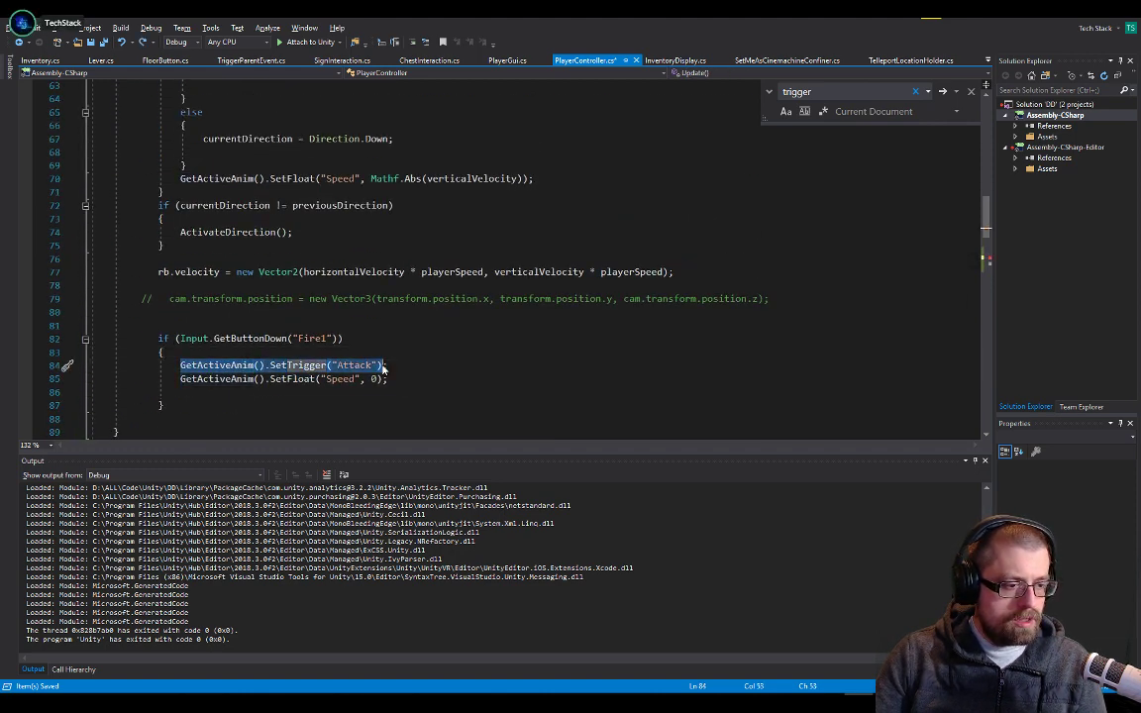
scroll(495, 258, "down", 6)
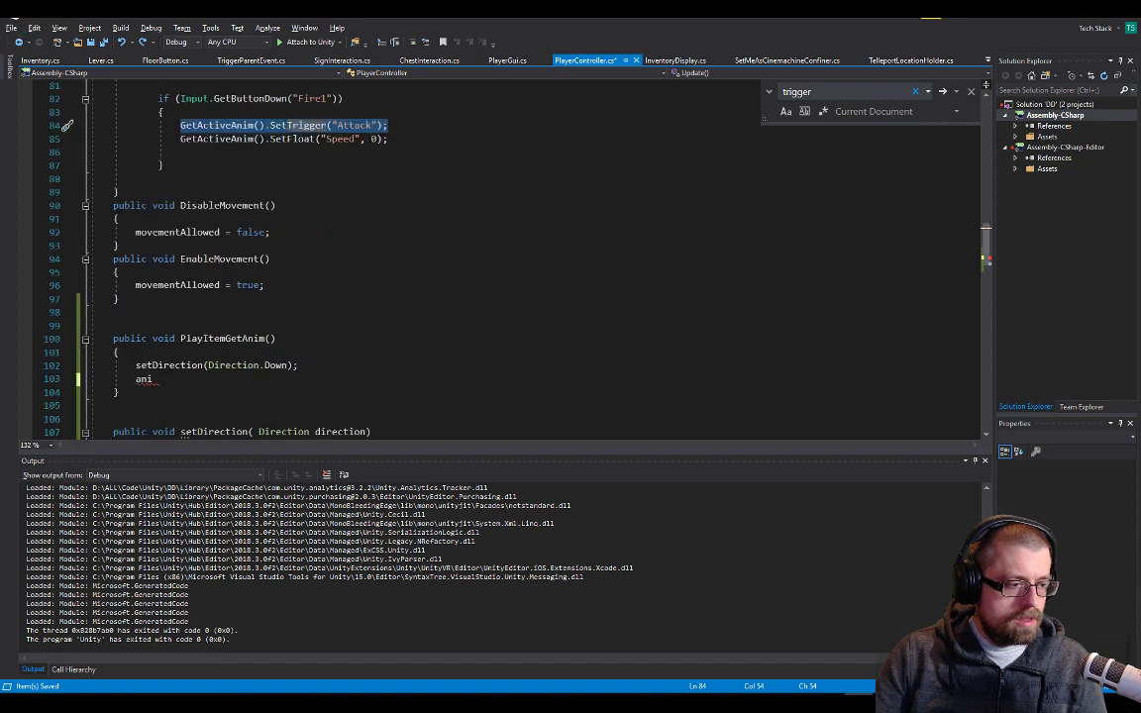
double_click(145, 379)
key("ctrl+v")
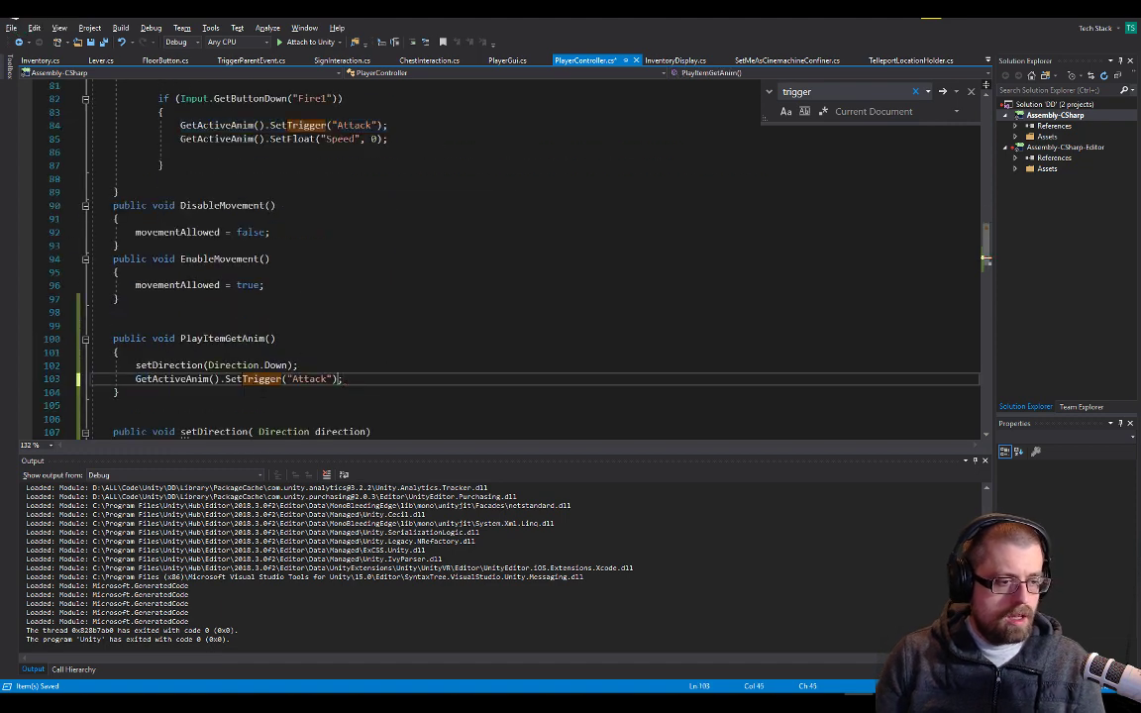
Change the trigger name in PlayItemGetAnim's SetTrigger call to "ItemGet" and save the script
double_click(294, 380)
type("I")
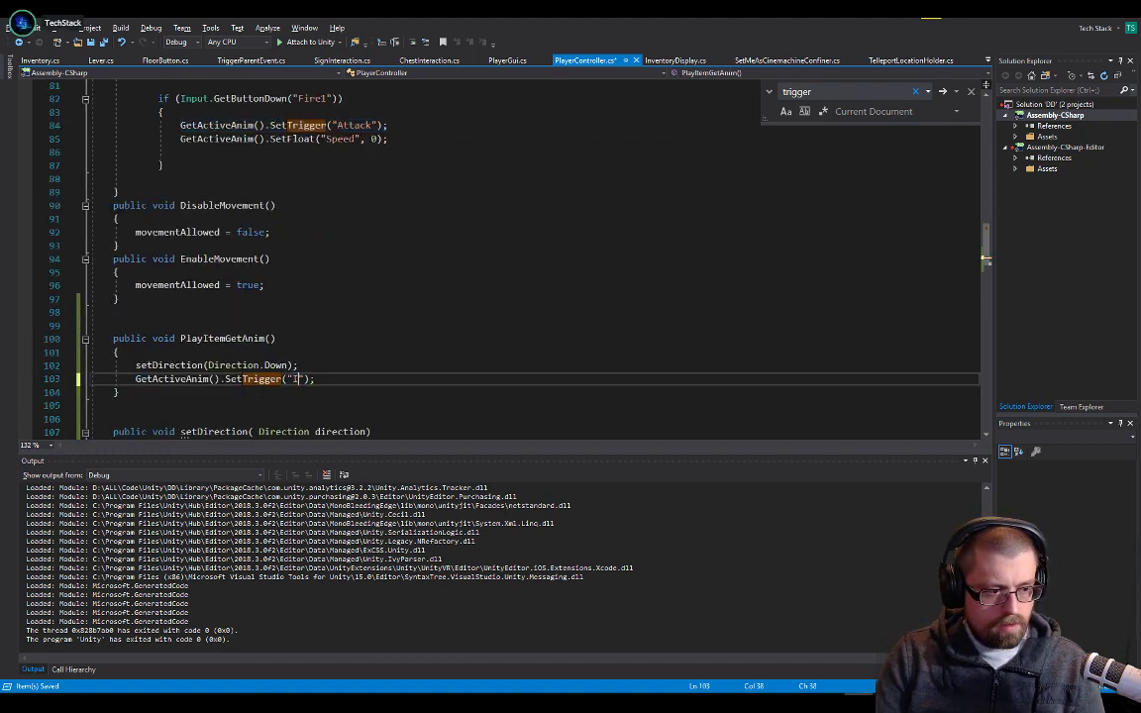
type("temGet")
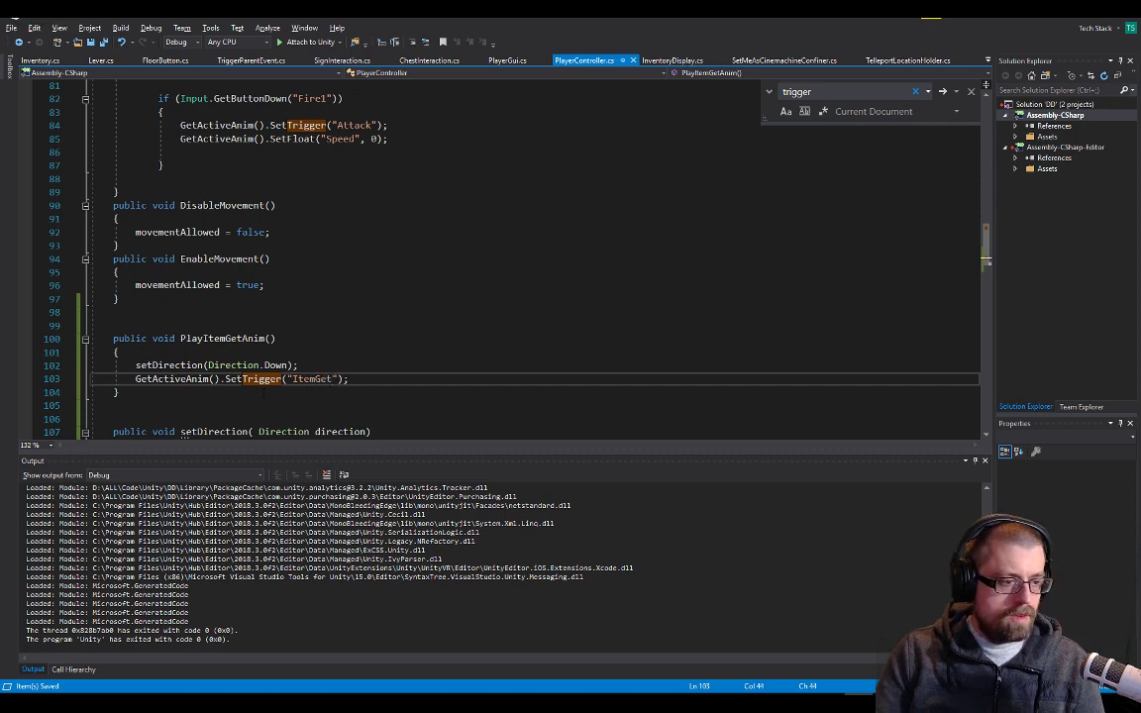
left_click(374, 325)
Switch to Unity, bring up the Animator state graph and enlarge its viewing area
key("alt+Tab")
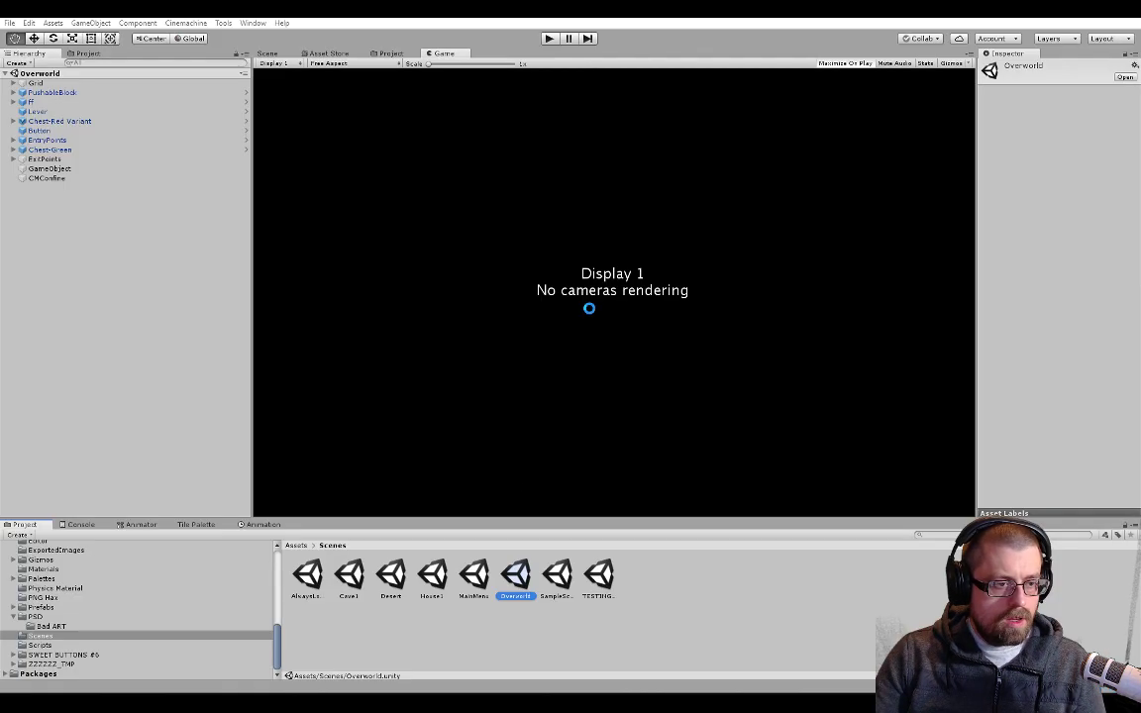
left_click(261, 525)
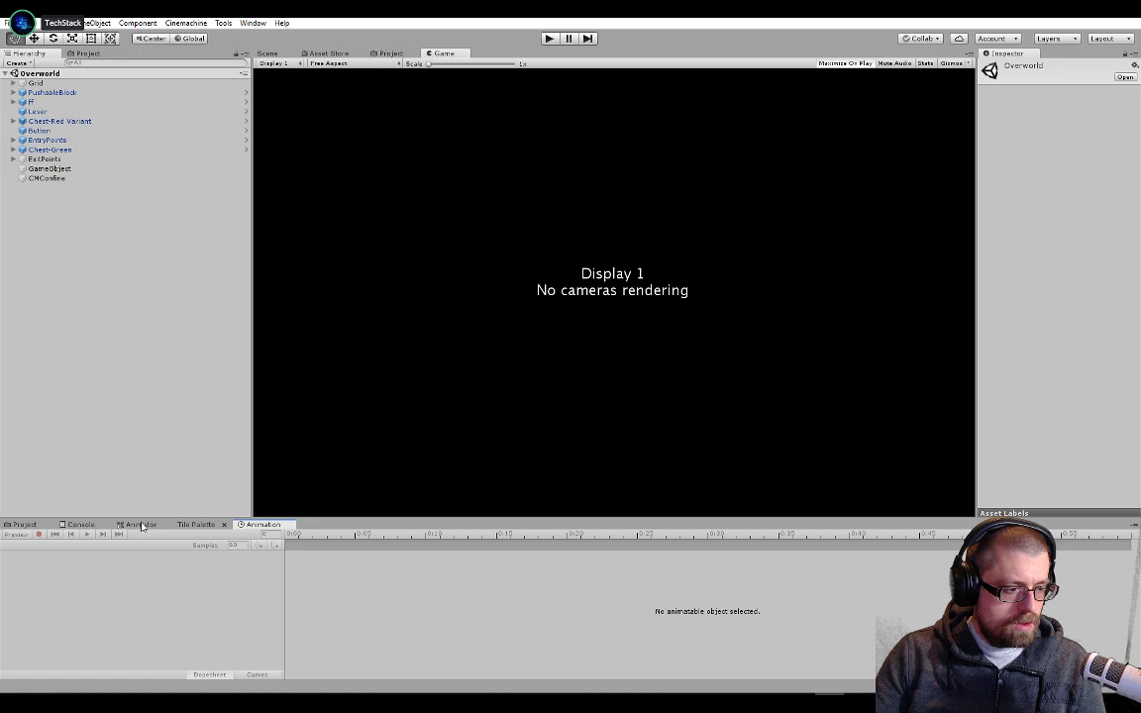
left_click(140, 525)
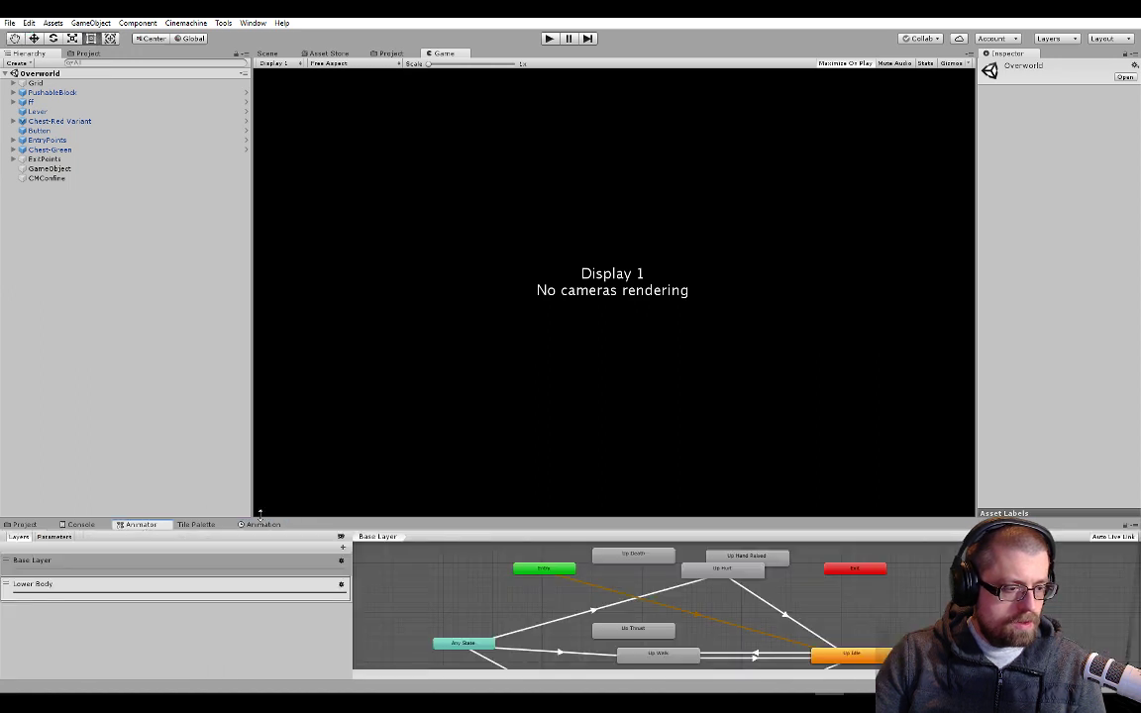
left_click_drag(260, 516, 260, 428)
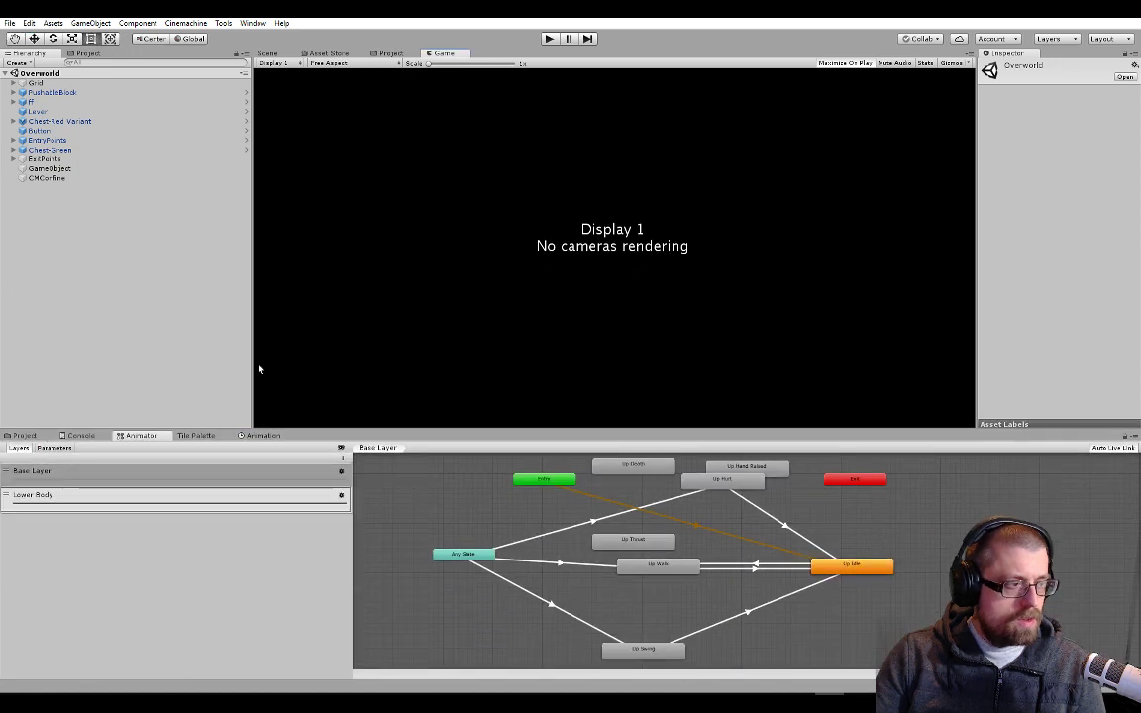
Open the Young Hero Character prefab from the Prefabs folder and select Male Character Down to load its animator
left_click(23, 436)
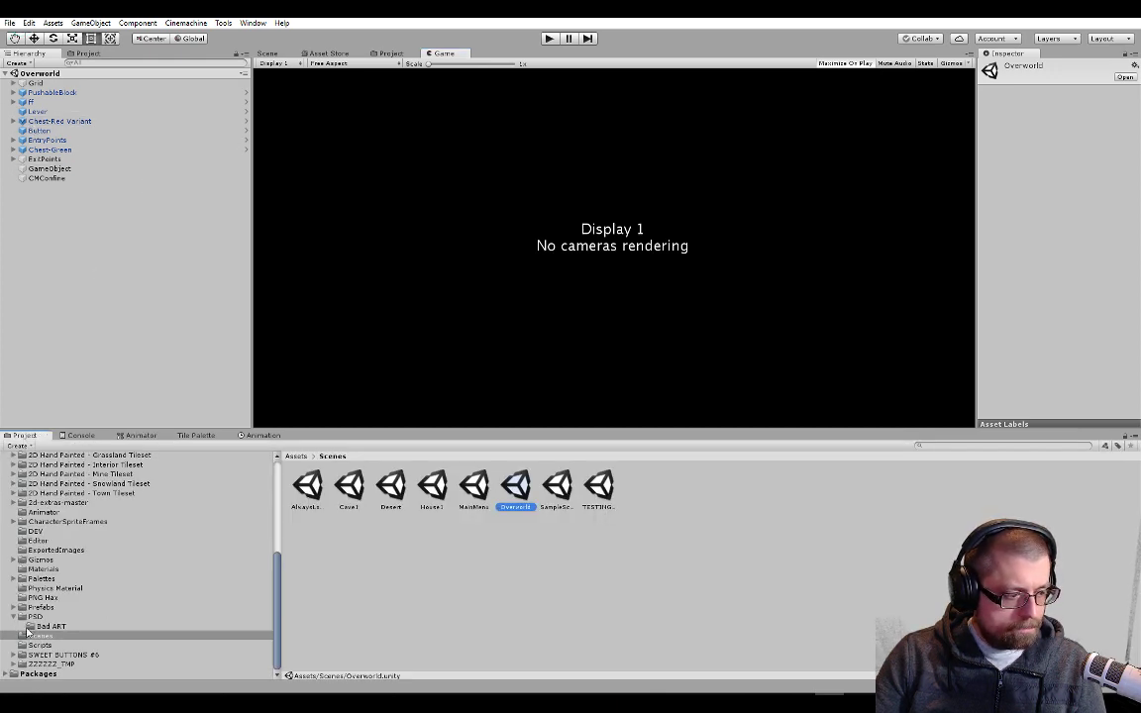
left_click(71, 607)
double_click(682, 485)
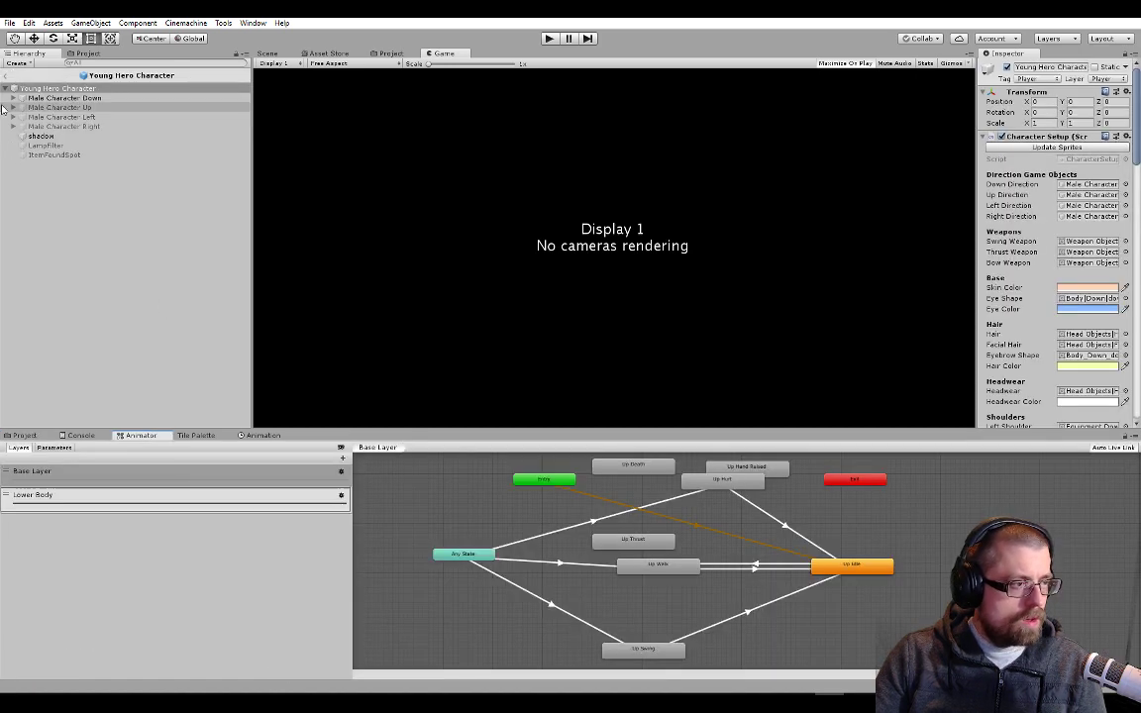
left_click(93, 98)
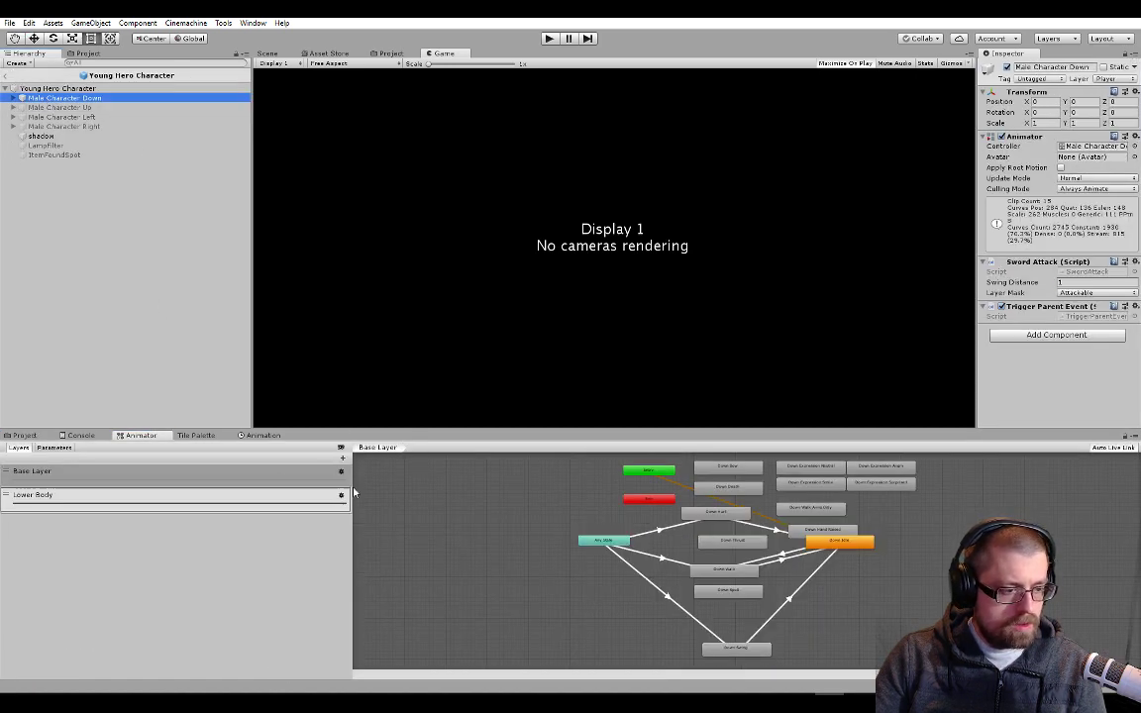
Move the Down Hand Raised state to free space below Any State and make a transition from Any State to it
scroll(606, 504, "up", 5)
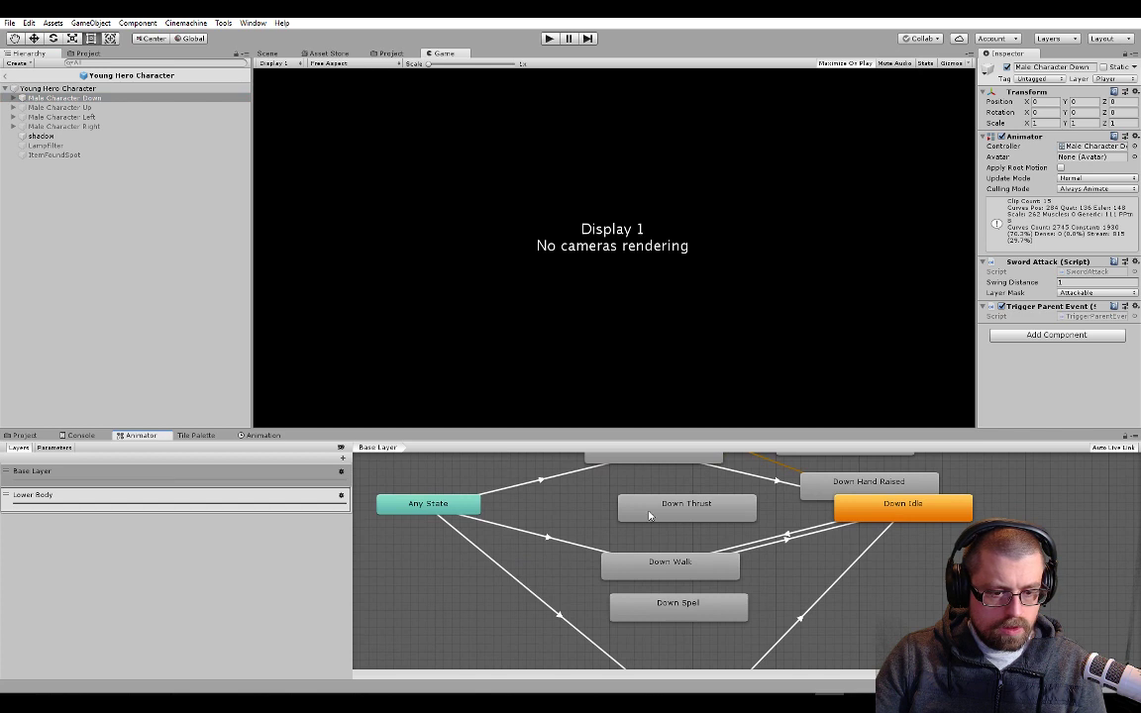
scroll(650, 515, "down", 3)
left_click_drag(756, 494, 473, 630)
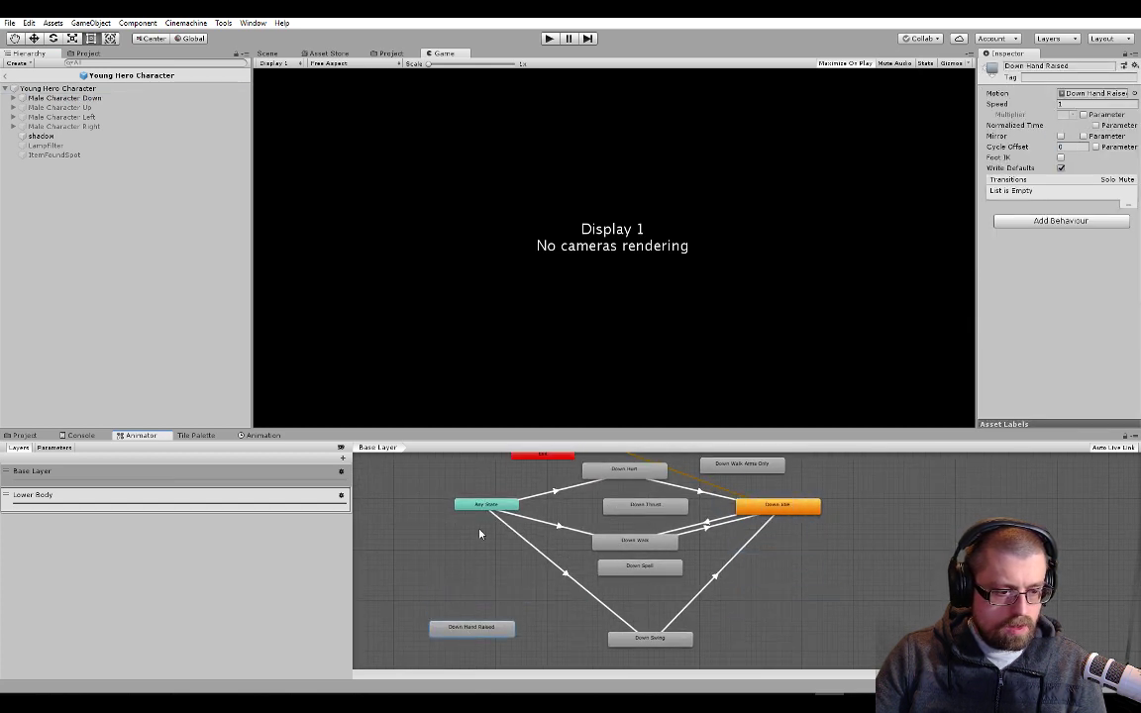
left_click(486, 504)
right_click(461, 505)
left_click(490, 511)
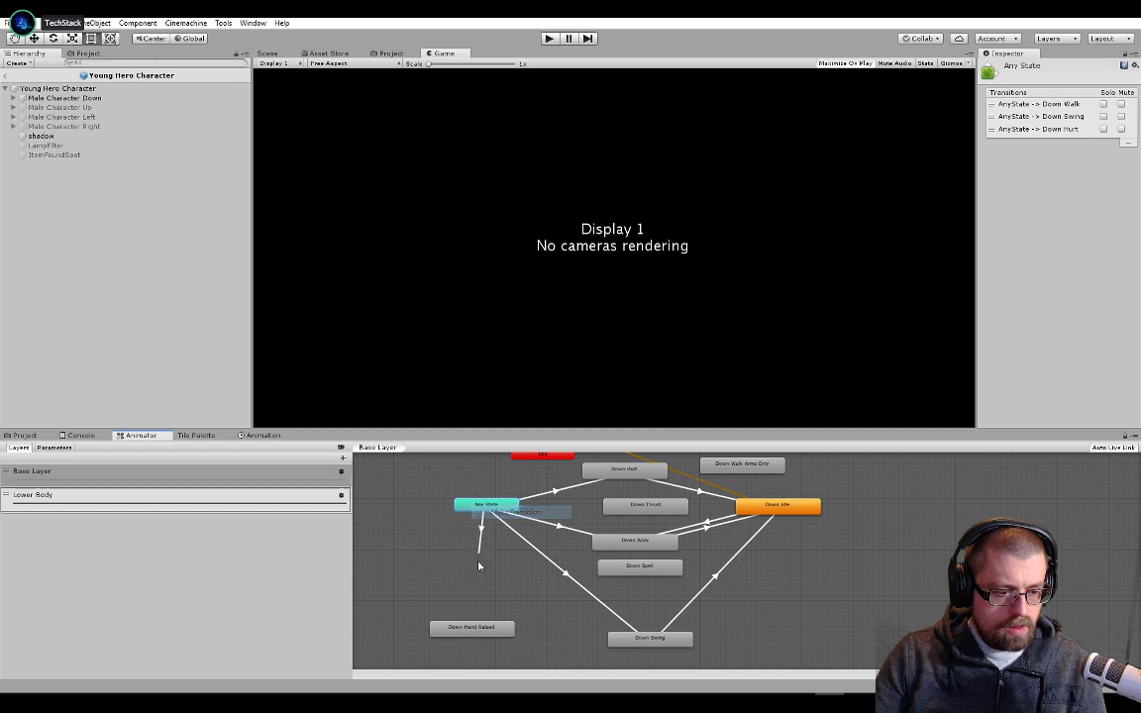
left_click(471, 629)
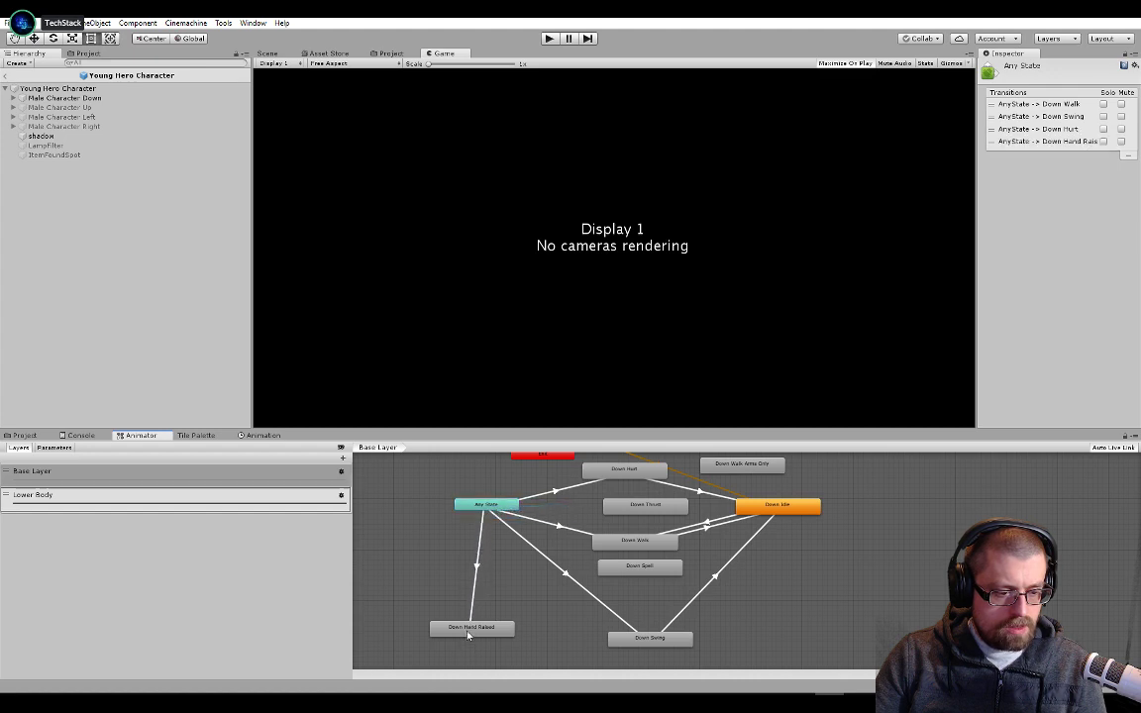
Add a condition to the AnyState -> Down Hand Raised transition, check its parameter choices, and show the animator's parameters
left_click(474, 580)
left_click(1113, 323)
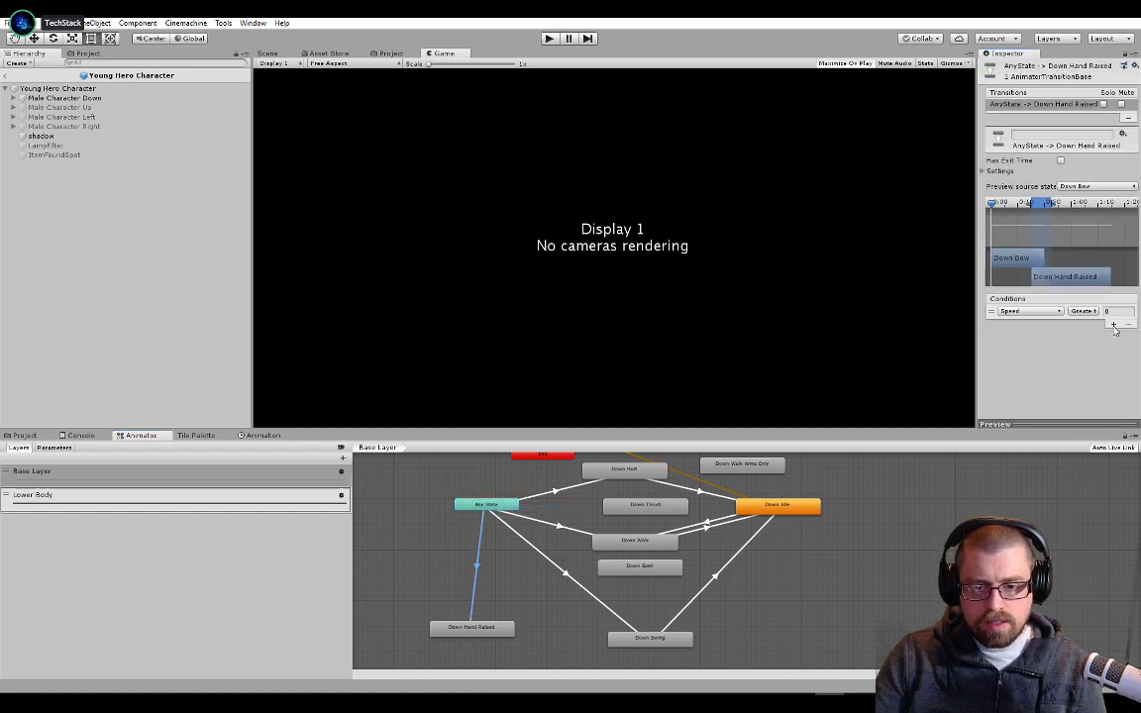
left_click(1035, 311)
left_click(1047, 383)
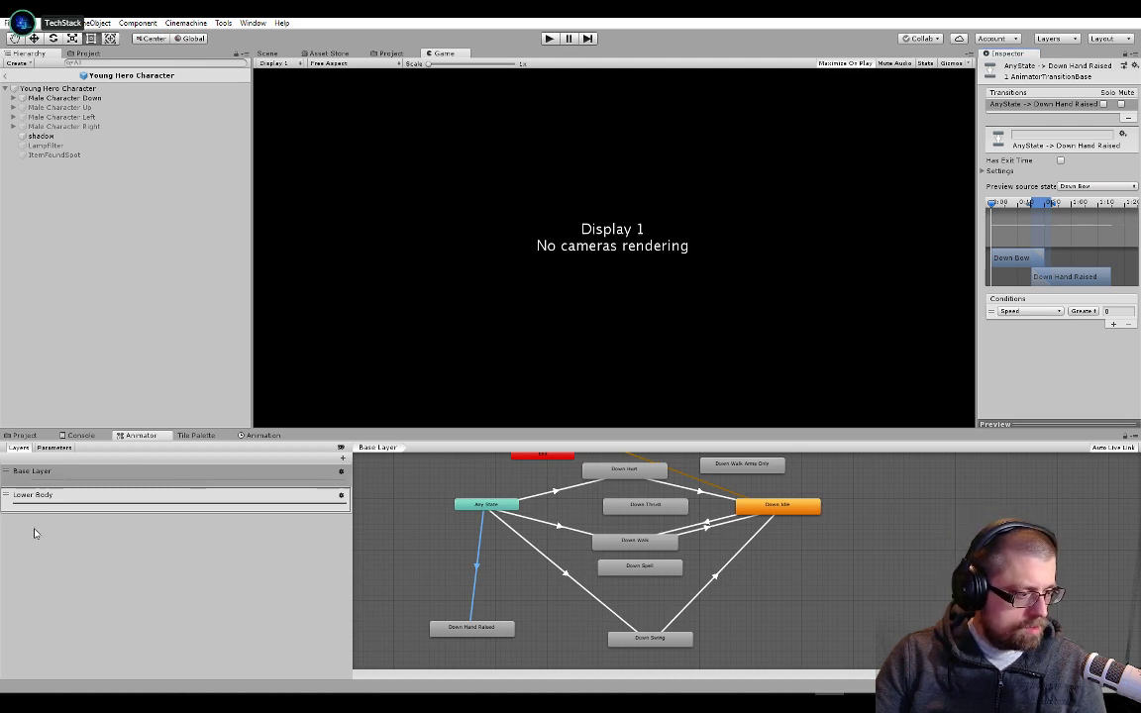
left_click(53, 447)
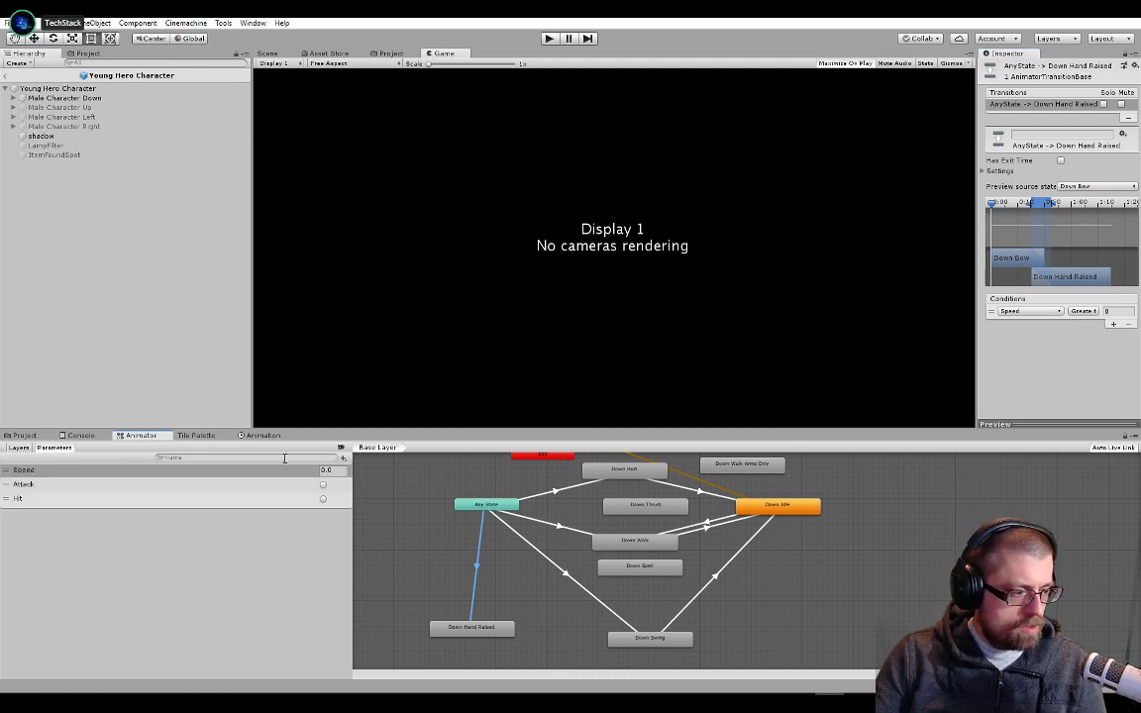
left_click(343, 459)
left_click(364, 509)
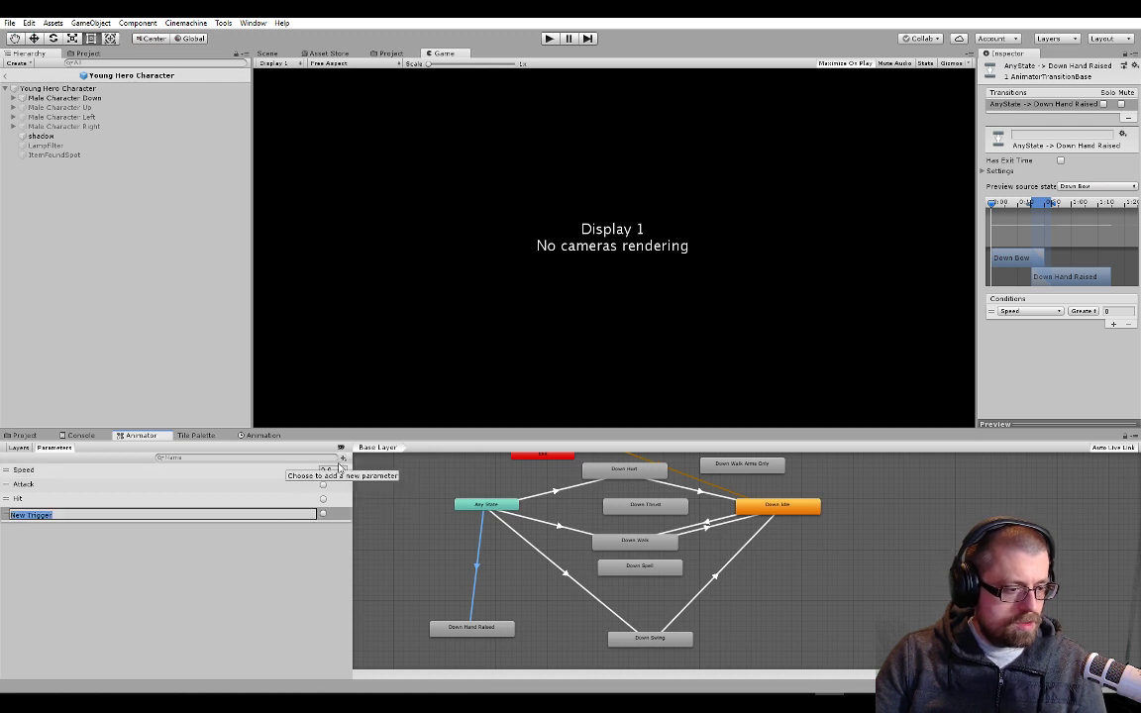
type("GetActiveAnim().SetTrigger(\"Attack\");")
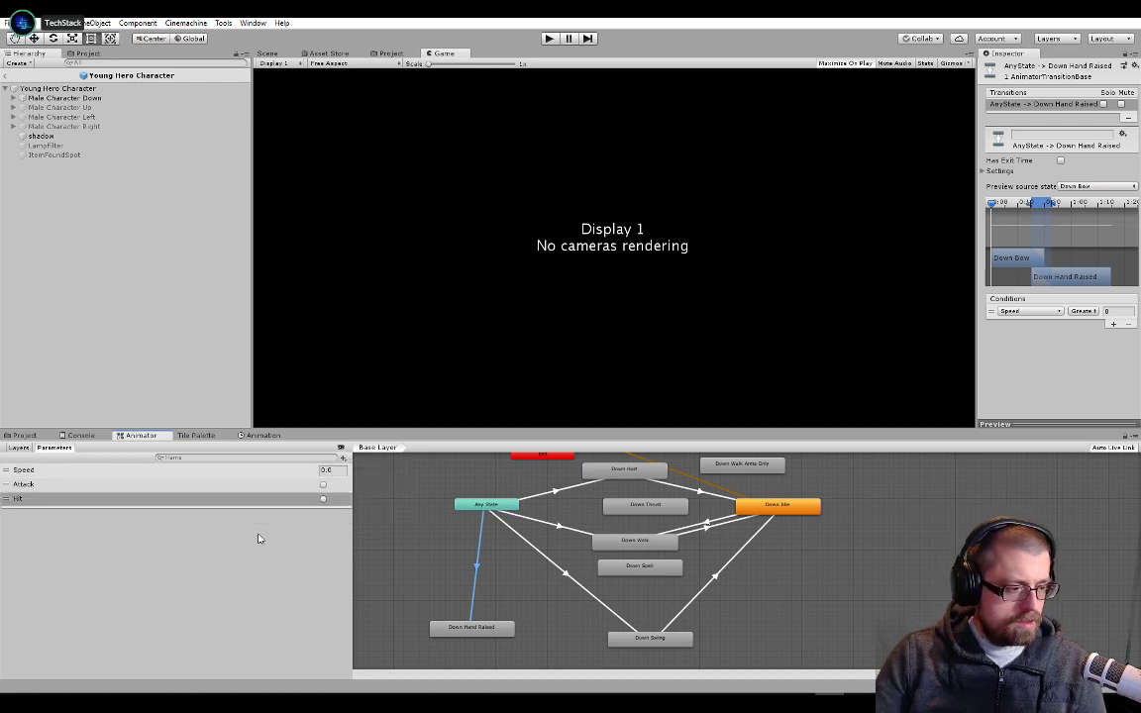
Copy the name ItemGet from PlayerController.cs in Visual Studio and add a trigger parameter with that name to Unity's animator
key("alt+Tab")
double_click(300, 381)
key("ctrl+c")
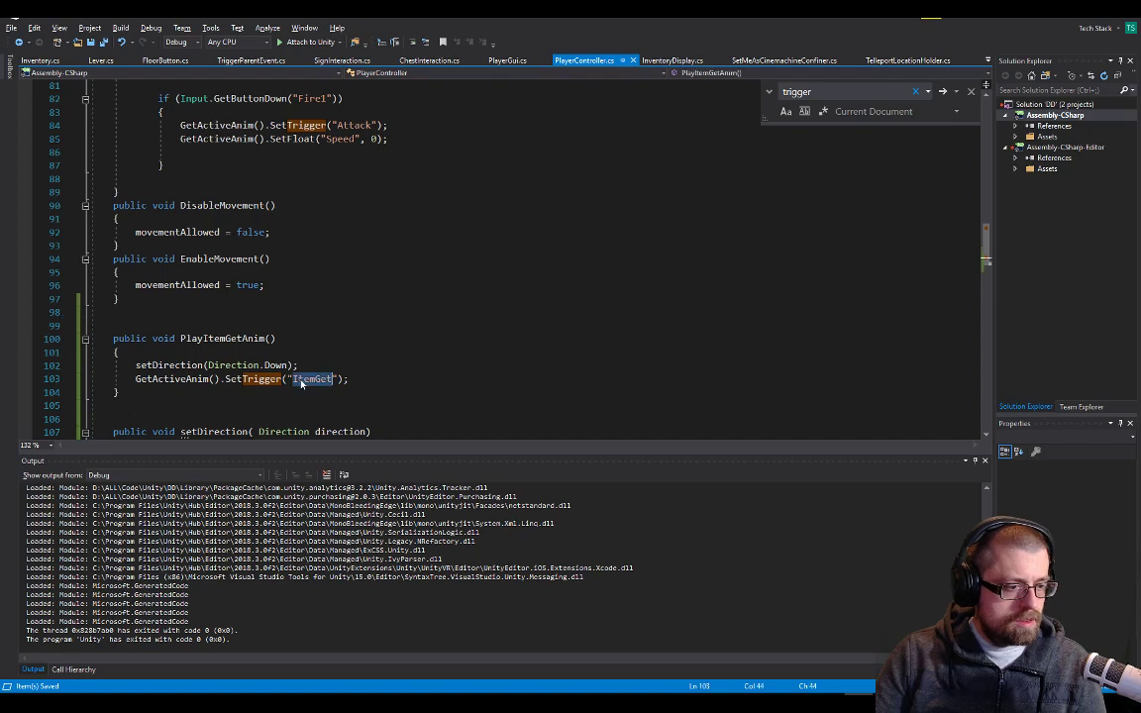
key("alt+Tab")
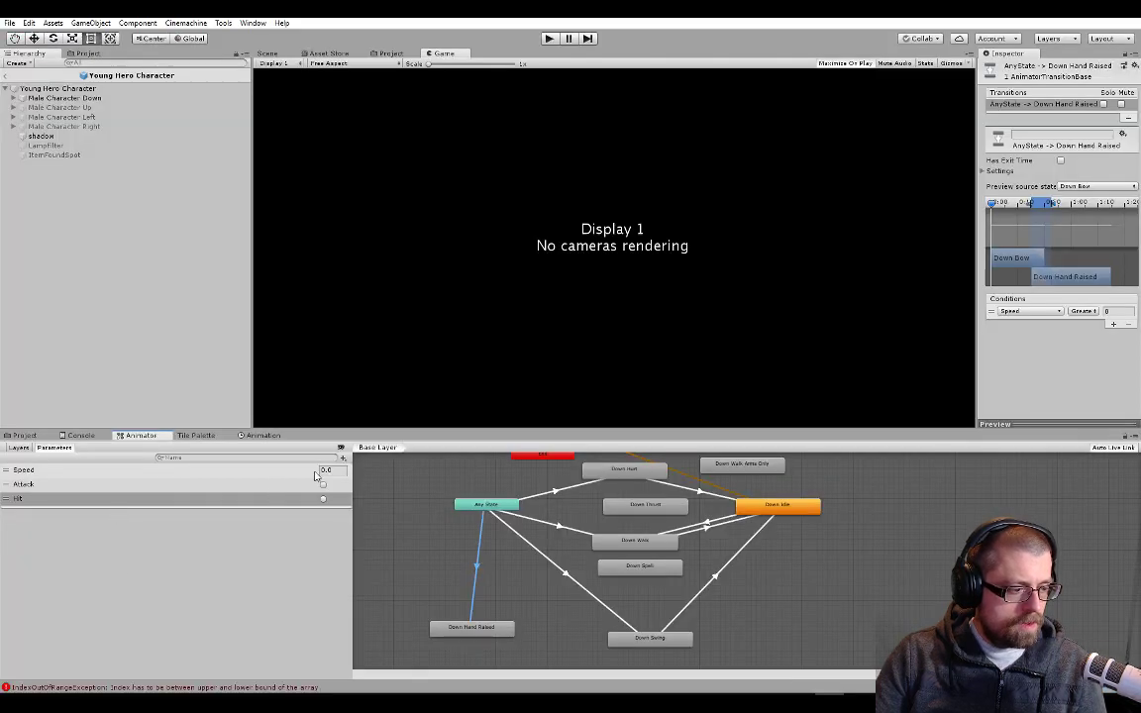
left_click(343, 461)
left_click(369, 509)
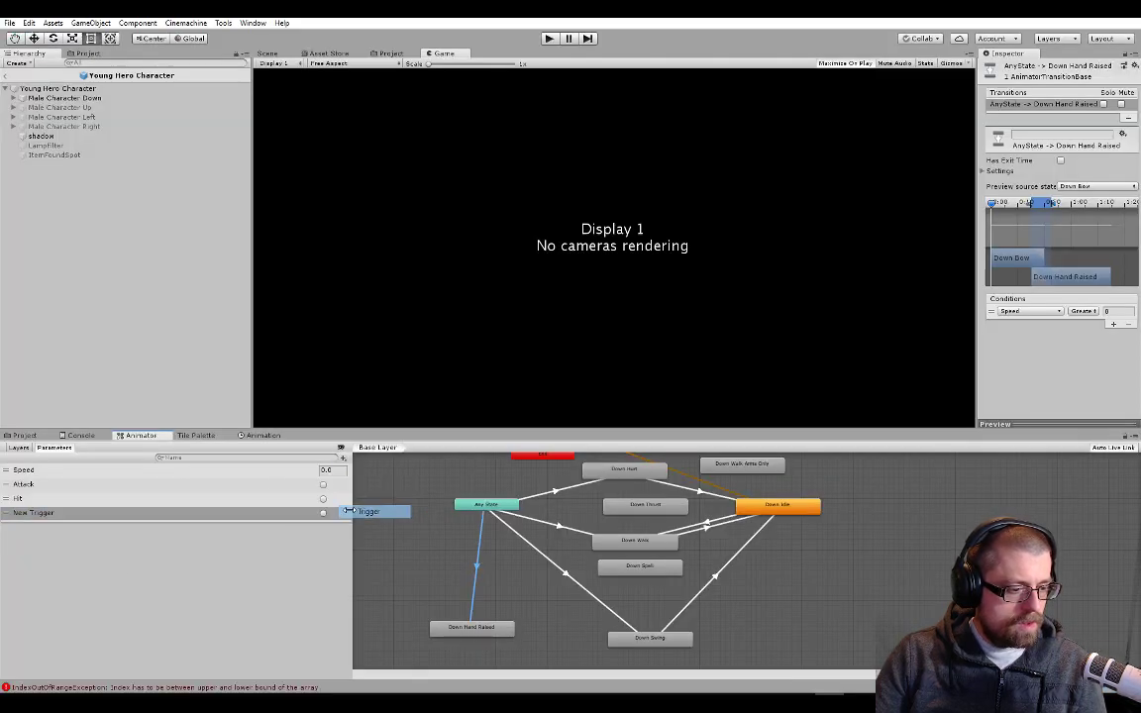
double_click(115, 513)
key("ctrl+v")
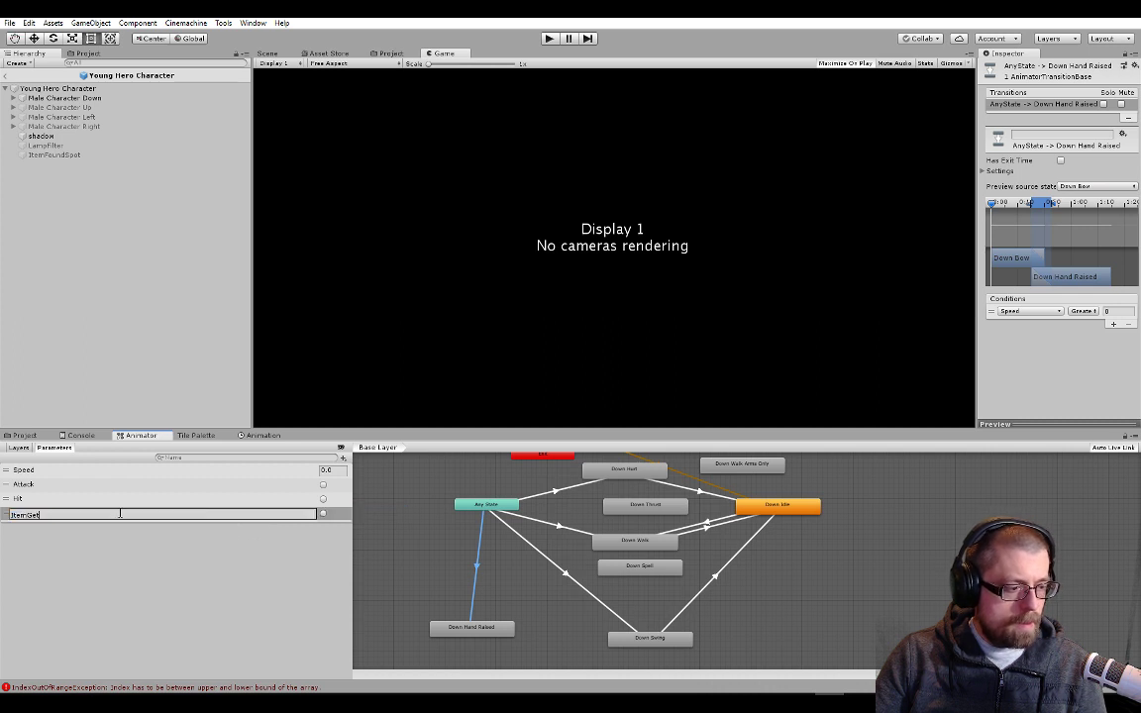
Confirm the new trigger's name and set the AnyState -> Down Hand Raised transition's condition to ItemGet
key("Return")
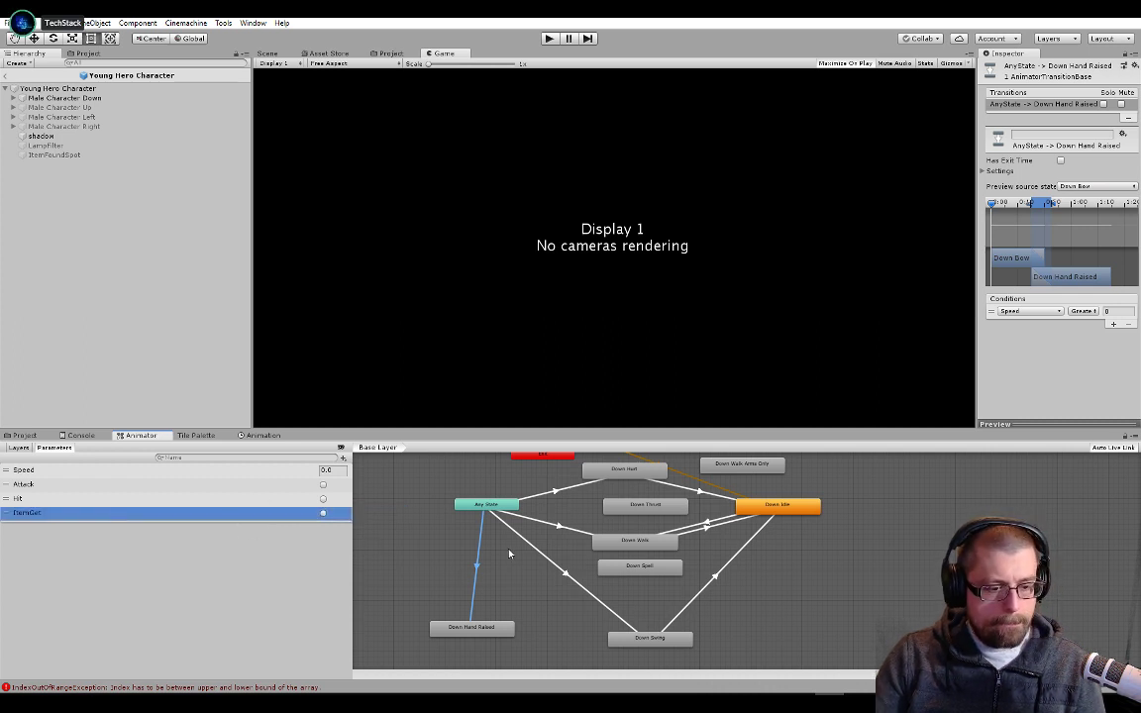
left_click(1030, 311)
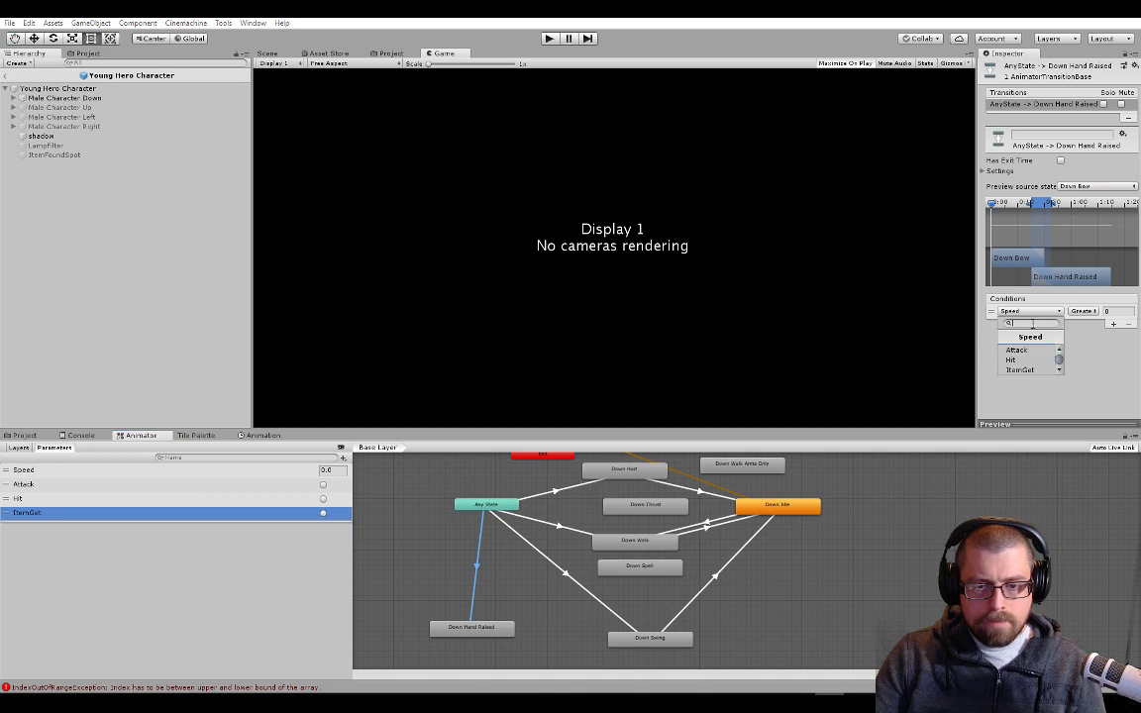
left_click(1030, 370)
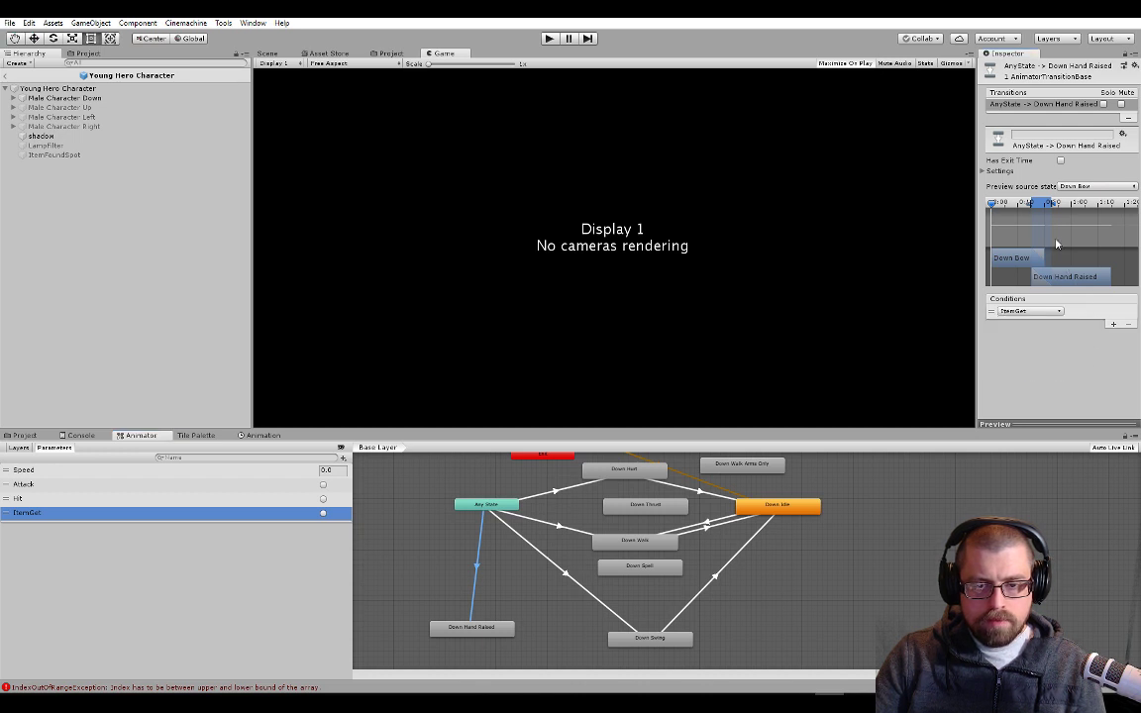
Give the AnyState -> Down Hand Raised transition an exit time of 1 and a transition duration of 0
left_click(1060, 161)
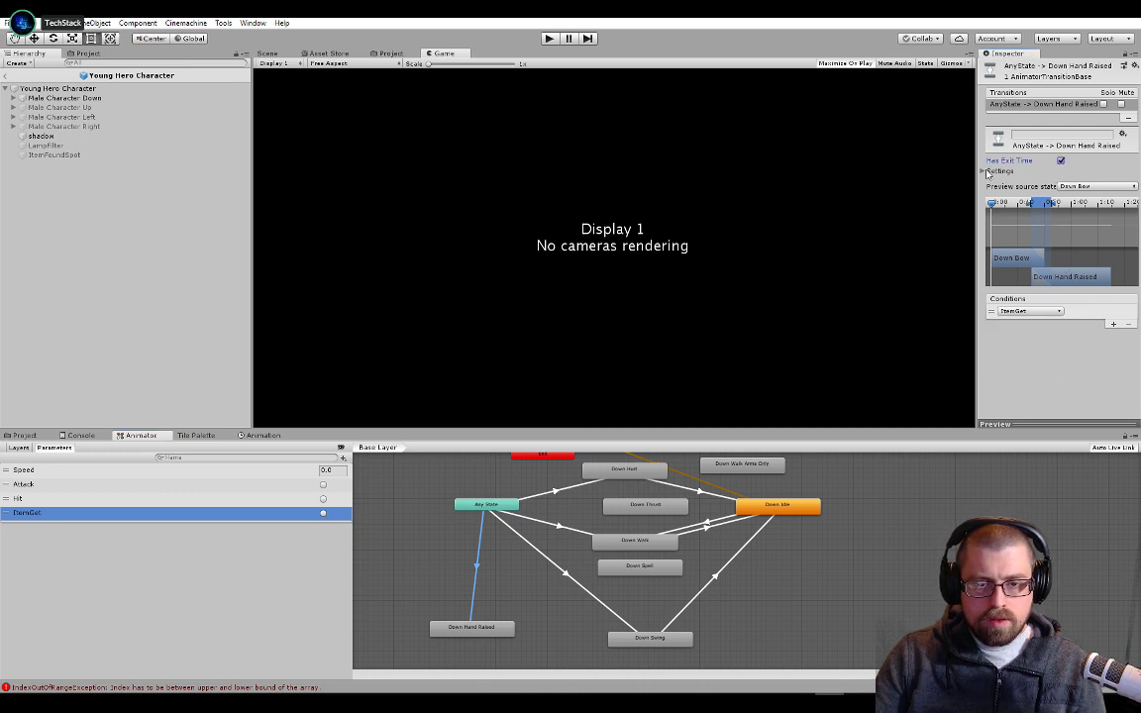
left_click(1064, 170)
left_click(1076, 182)
type("1")
key("Tab")
key("Tab")
type("0")
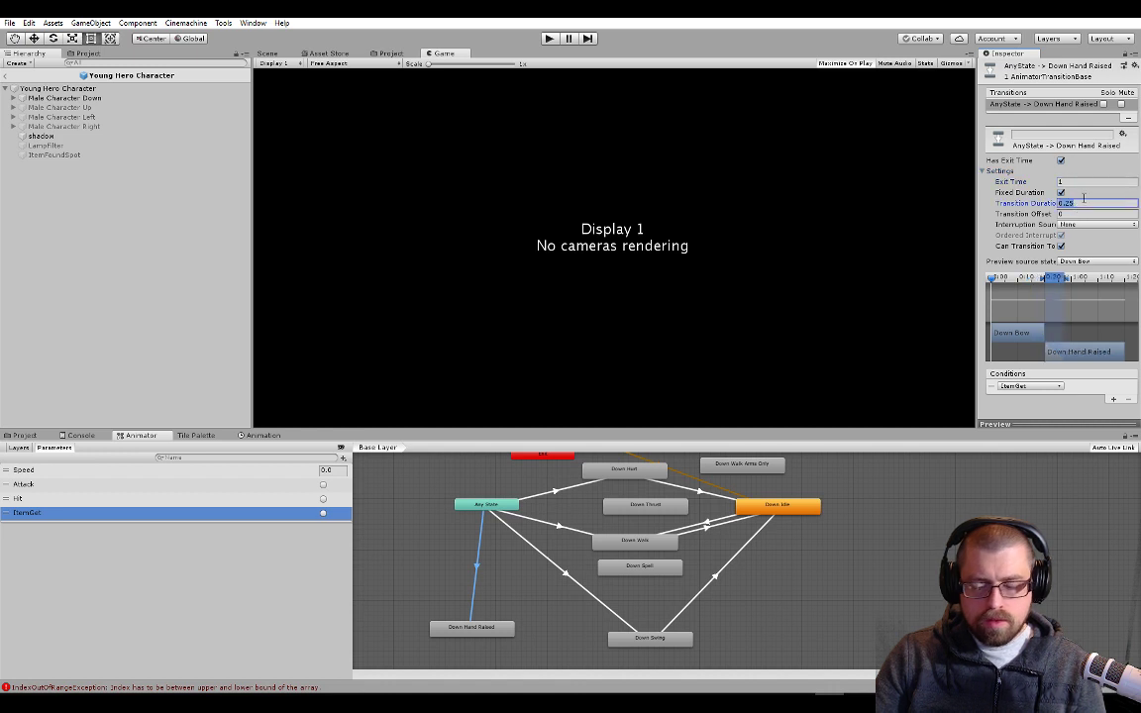
key("Tab")
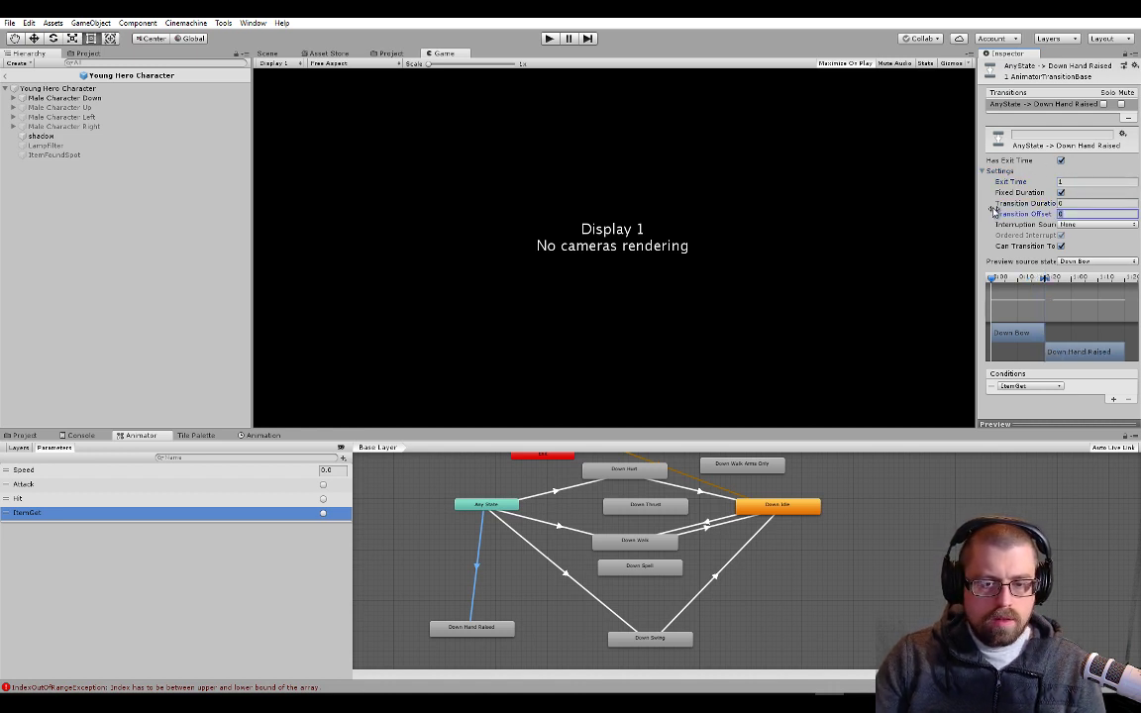
Switch to Visual Studio, select the PlayItemGetAnim method name in PlayerController.cs and open InventoryDisplay.cs
left_click(26, 435)
key("alt+Tab")
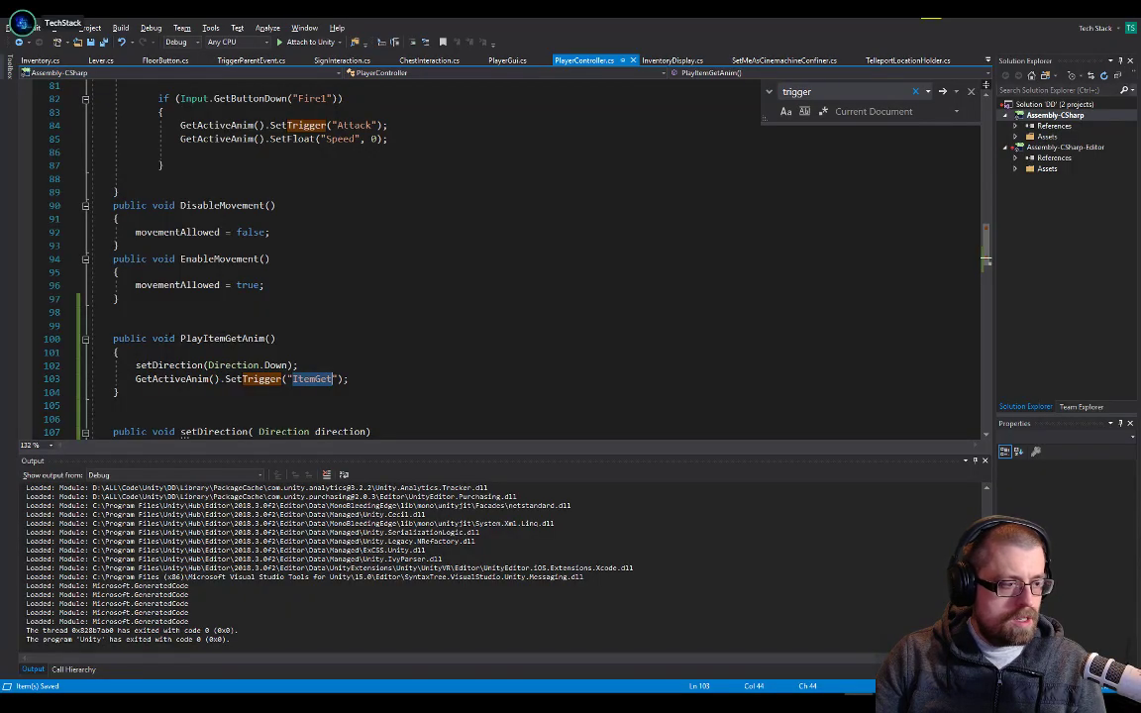
left_click(266, 337)
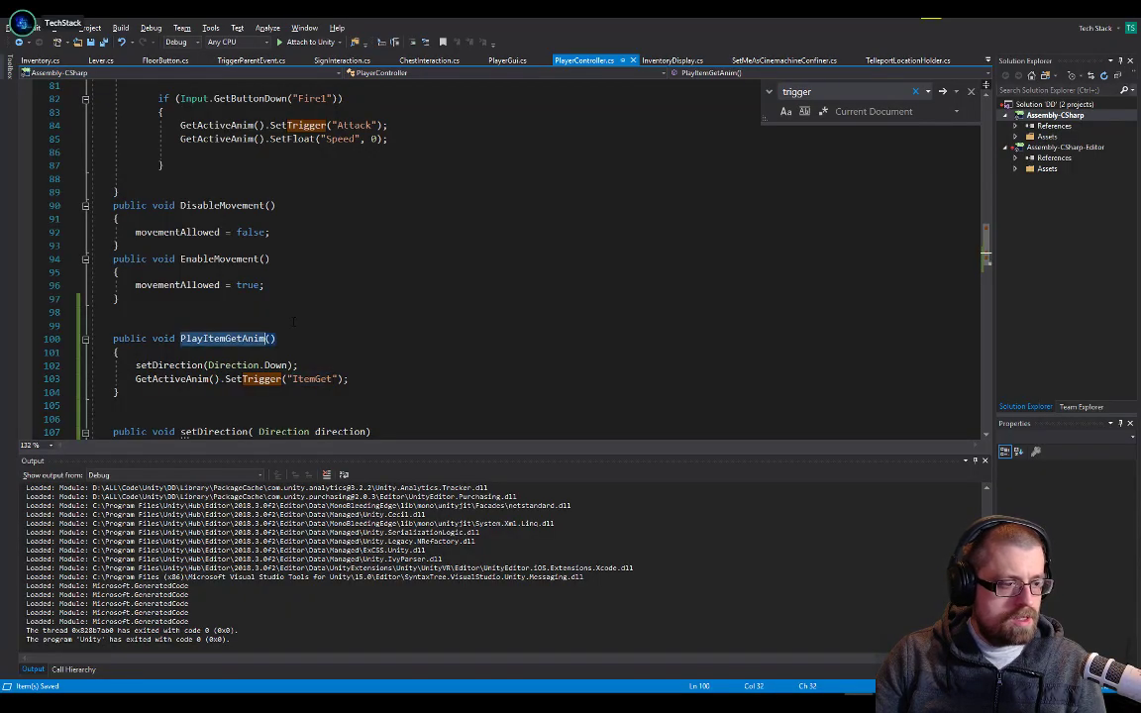
left_click(665, 62)
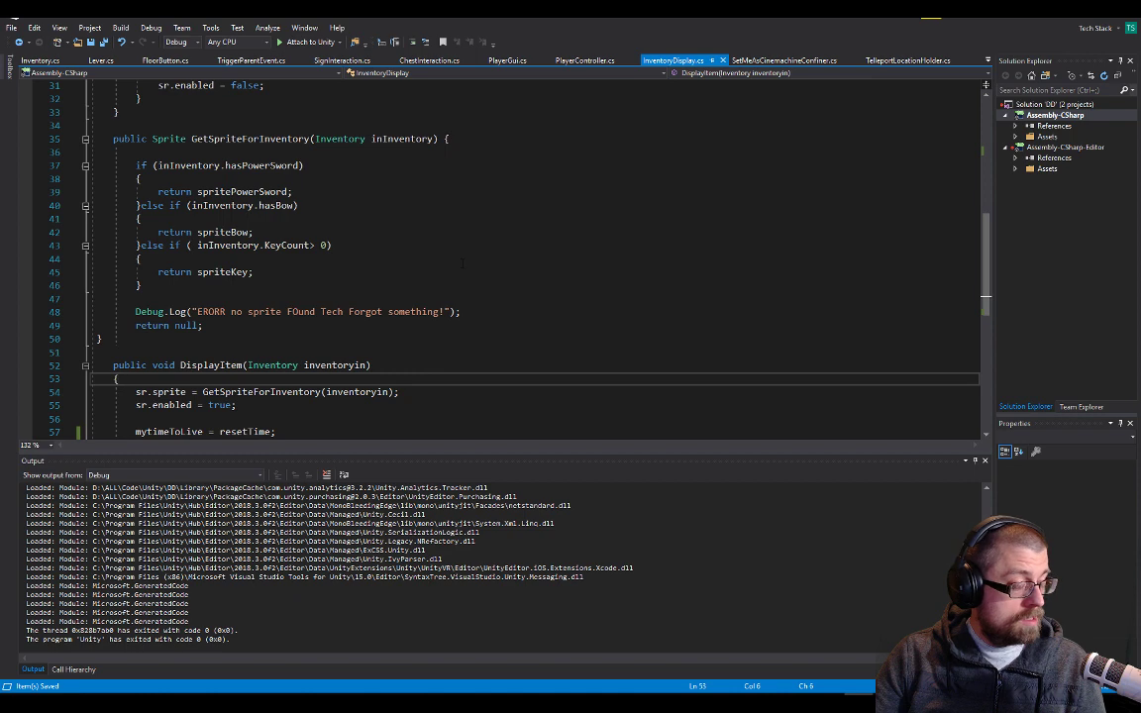
scroll(463, 262, "up", 10)
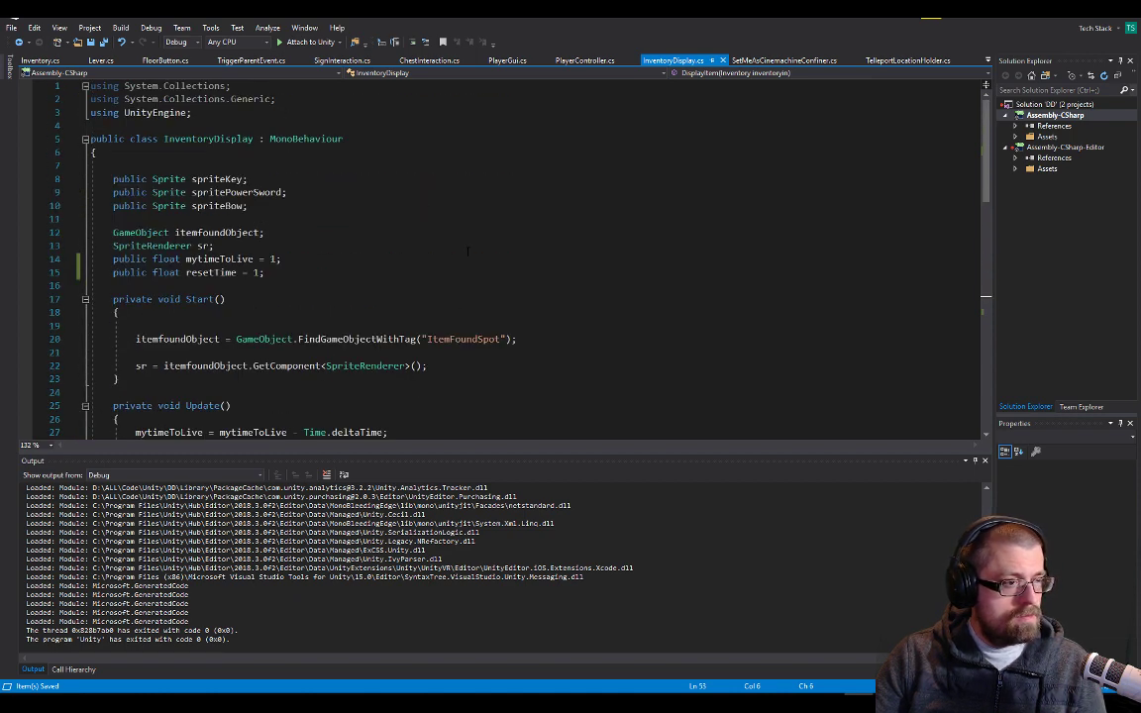
Switch to Unity and check which script components are attached to the root Young Hero Character object
key("alt+Tab")
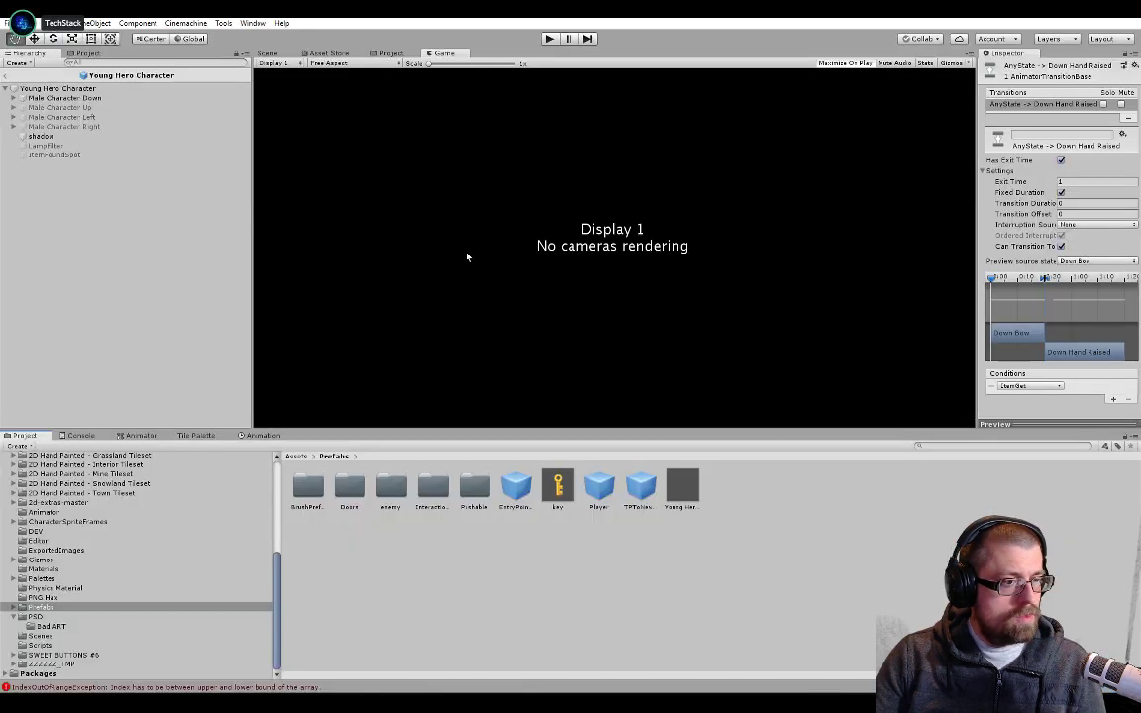
left_click(40, 153)
left_click(54, 88)
scroll(1107, 297, "down", 10)
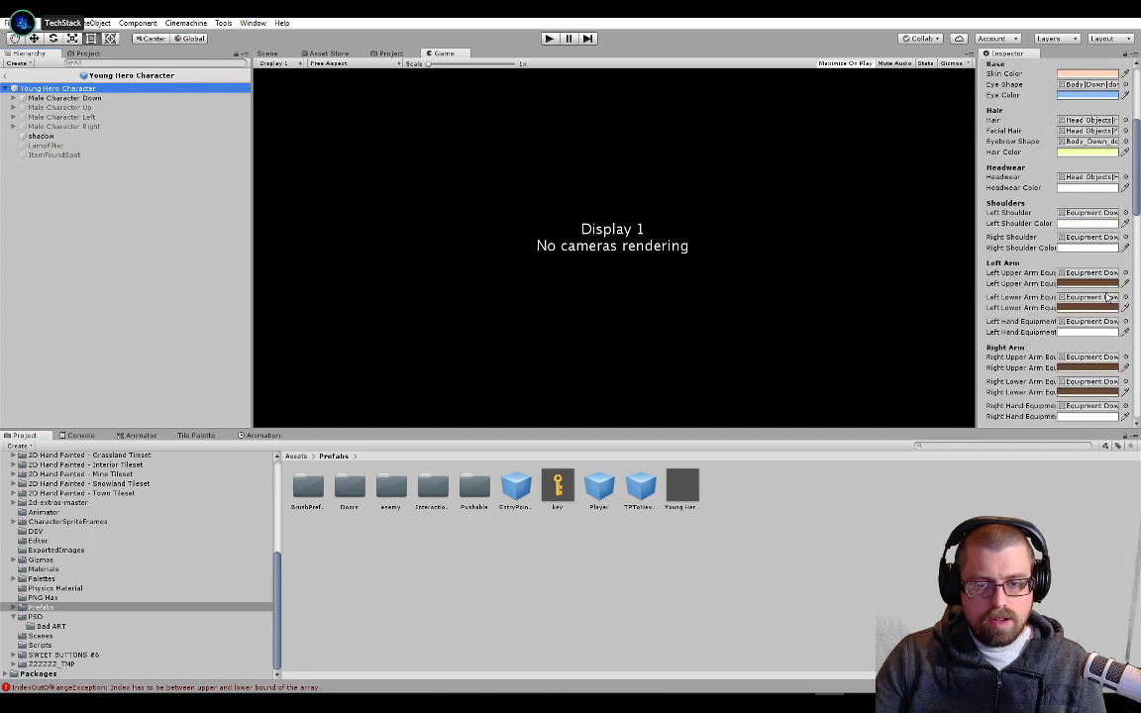
scroll(1108, 297, "down", 20)
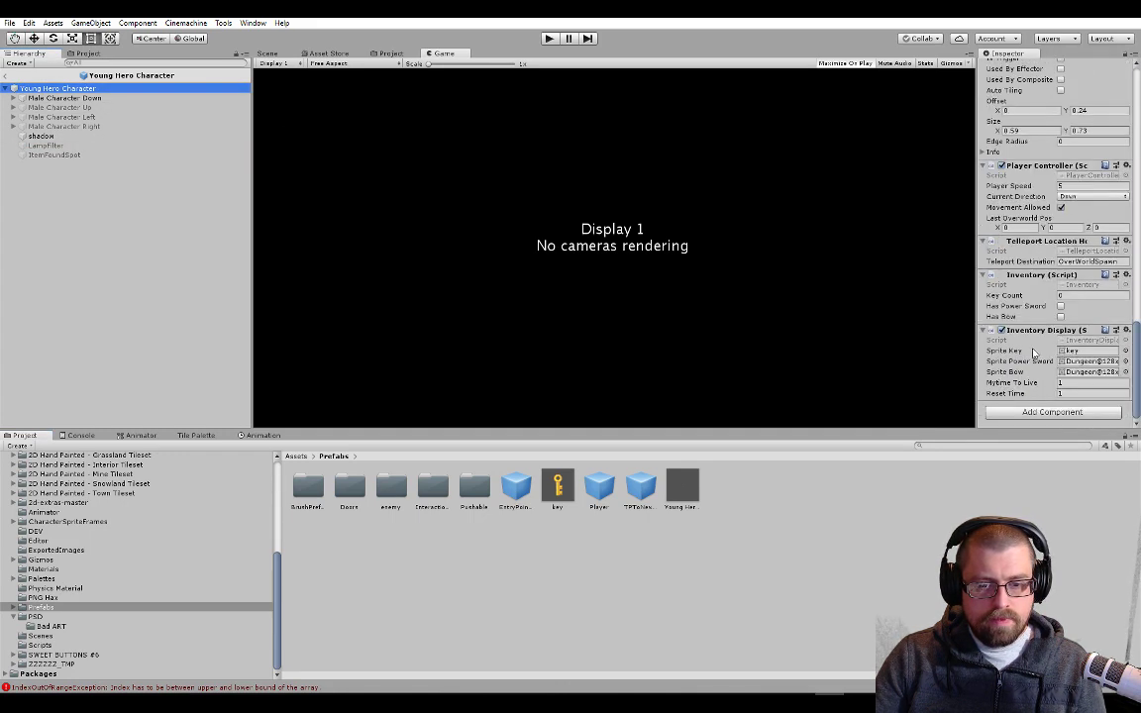
Switch to Visual Studio and start a transform.GetComponent statement below mytimeToLive = resetTime in the DisplayItem method
key("alt+Tab")
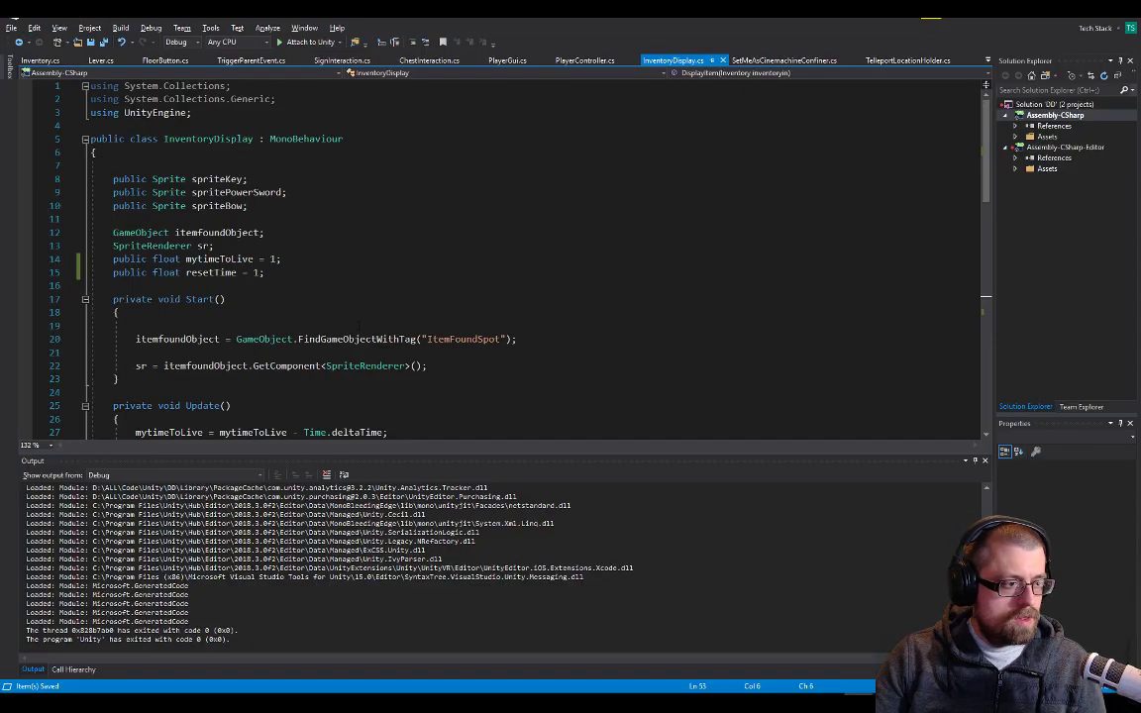
left_click(243, 273)
left_click(278, 287)
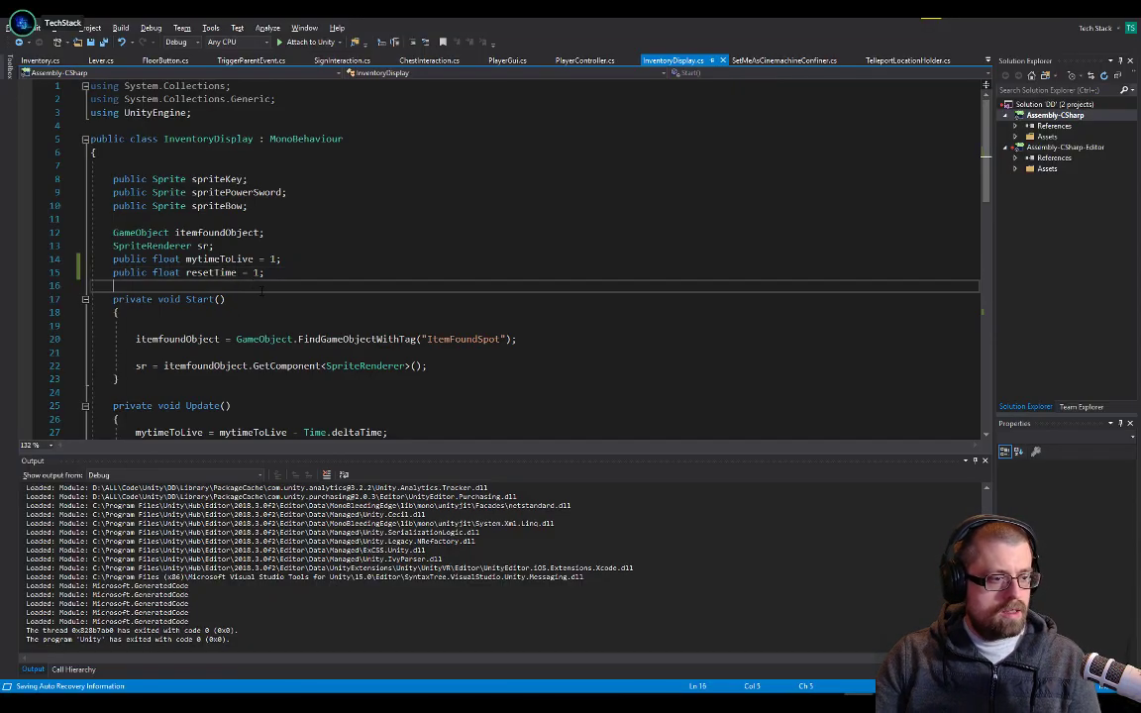
scroll(283, 295, "down", 2)
scroll(317, 287, "down", 3)
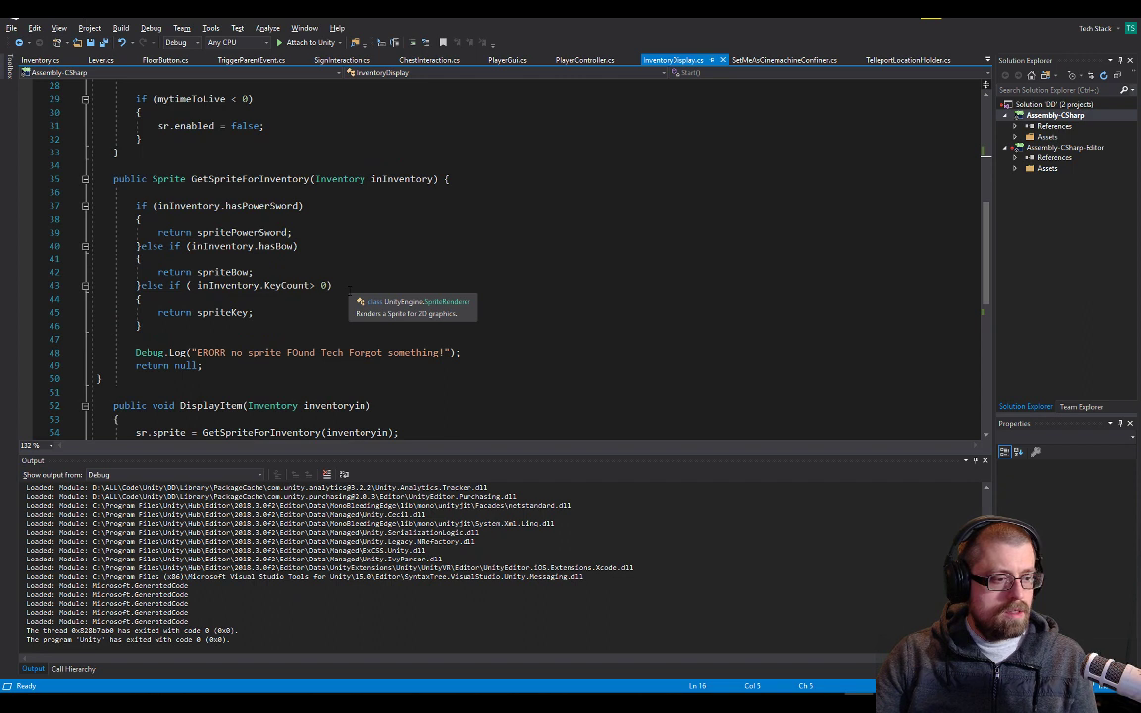
scroll(349, 288, "down", 3)
left_click(298, 353)
key("Return")
key("Return")
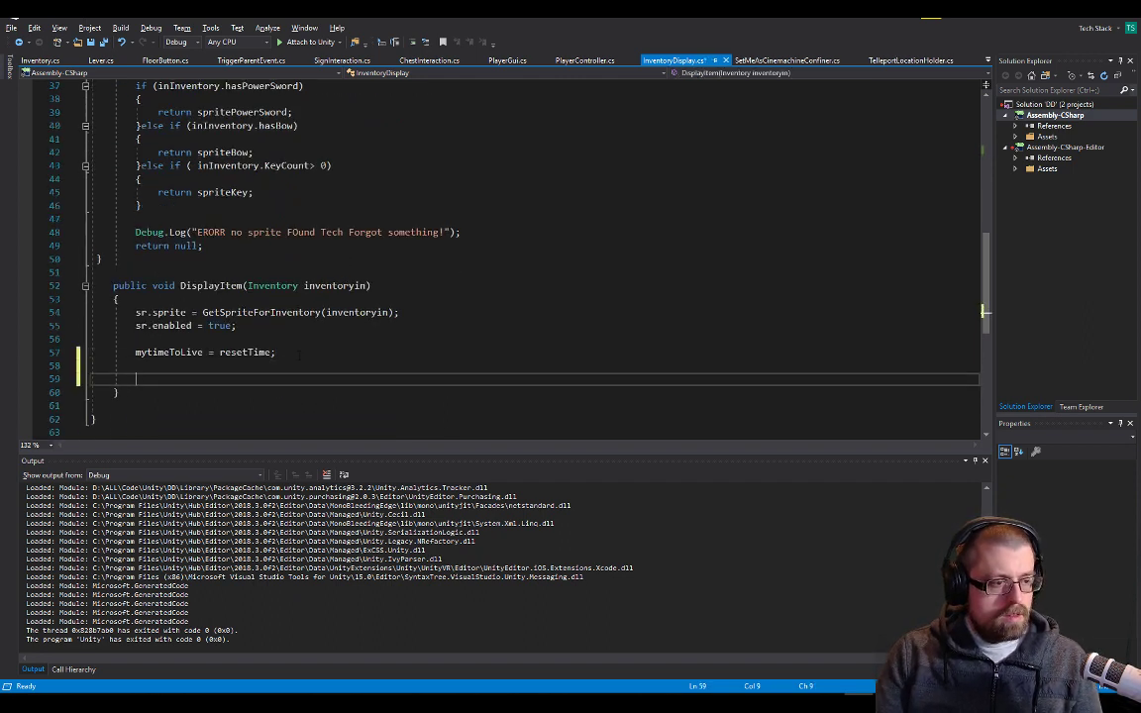
type("trans")
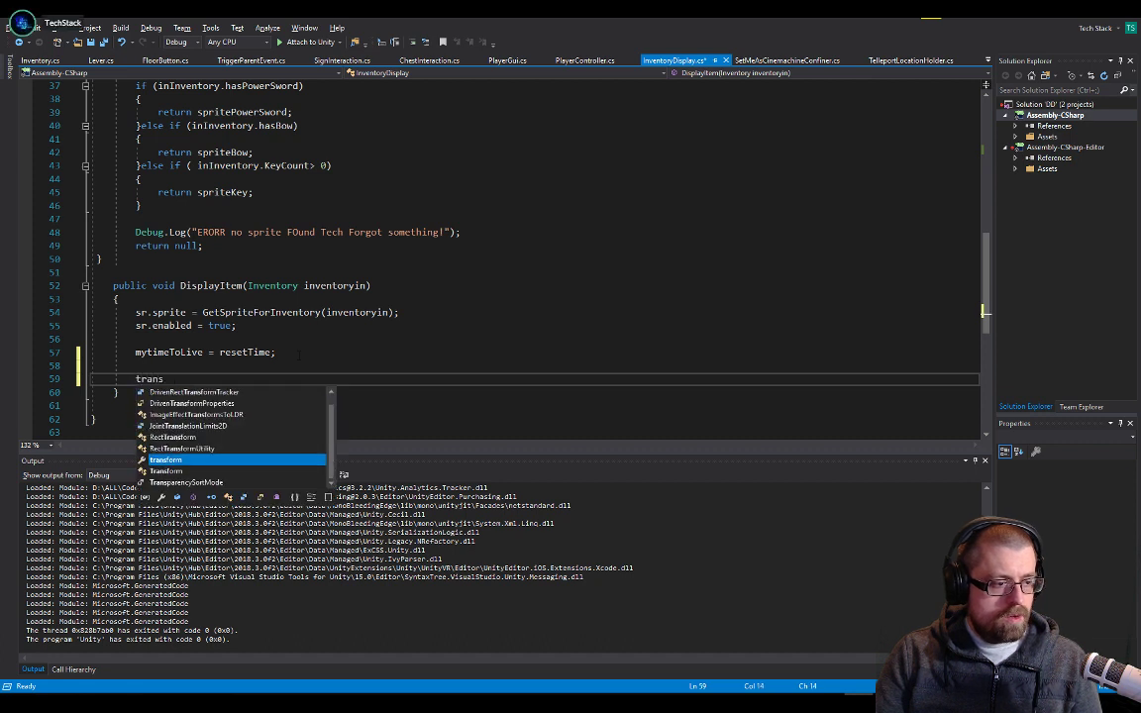
type("form.gct")
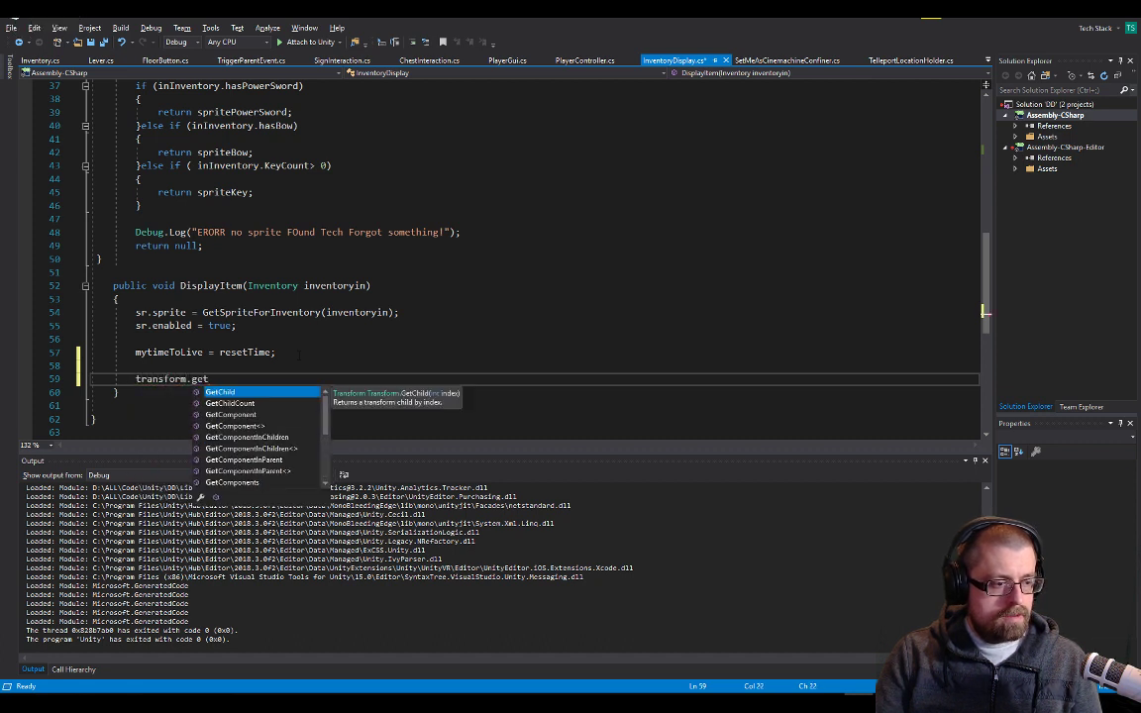
key("Down")
key("Down")
key("Tab")
Complete the statement with <PlayerController>().PlayItemGetAnim(); and save InventoryDisplay.cs
type("<l")
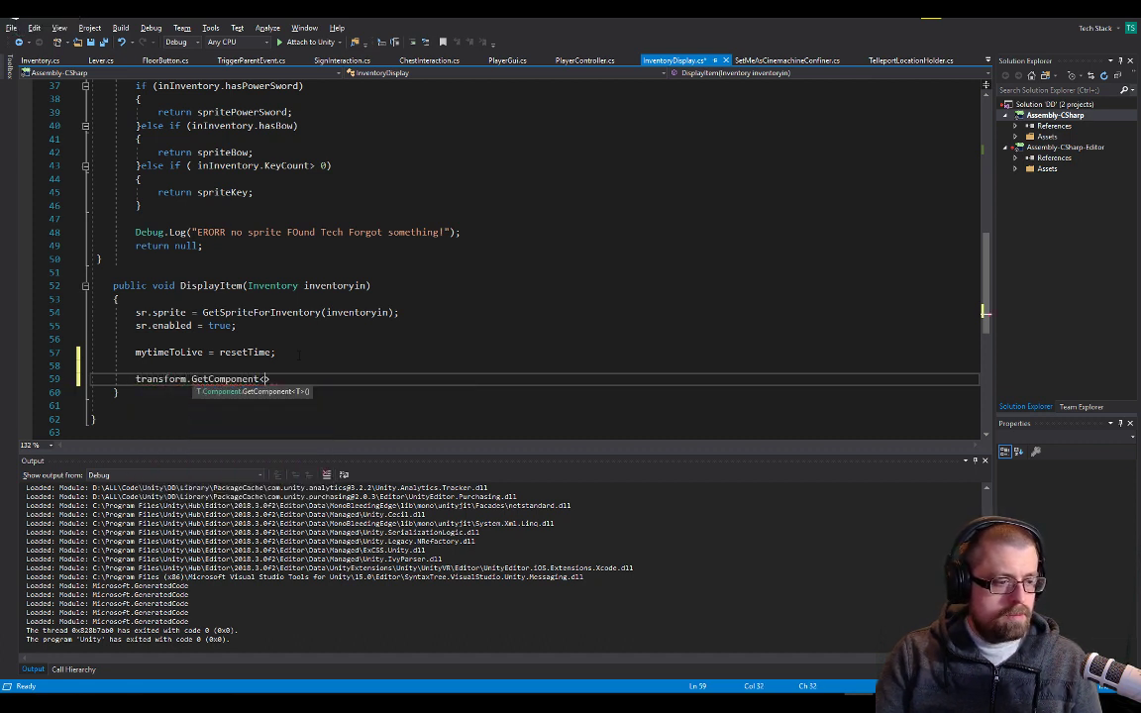
key("BackSpace")
type("PlayerController ")
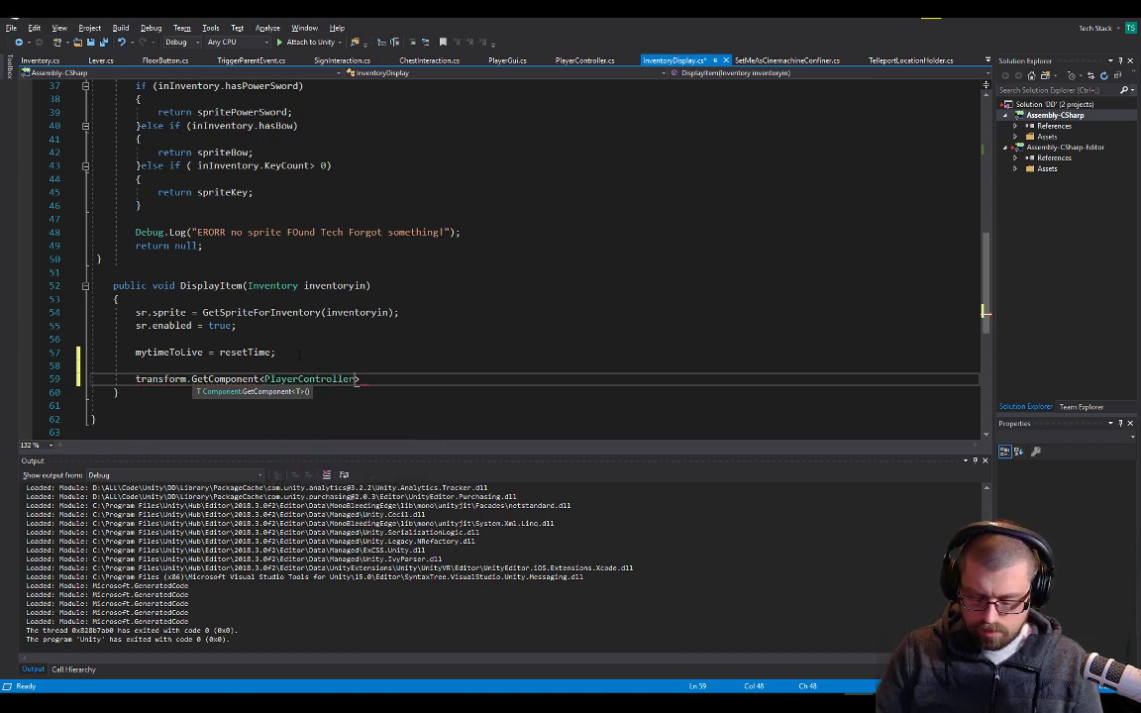
type(">()")
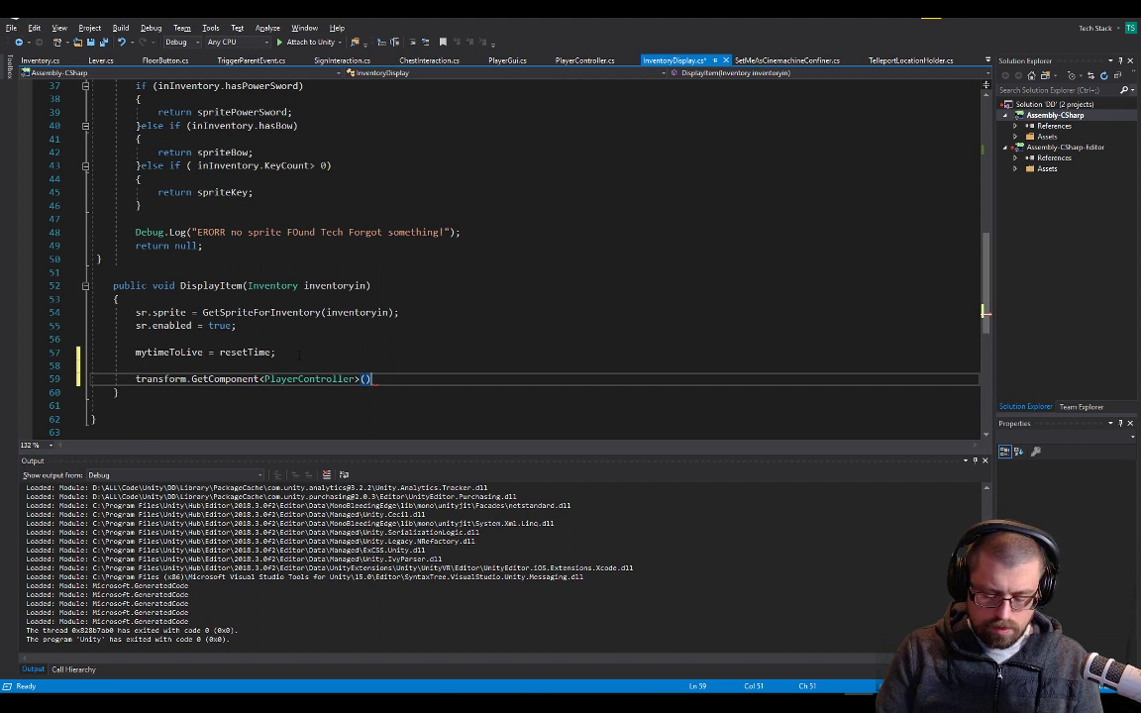
type(".")
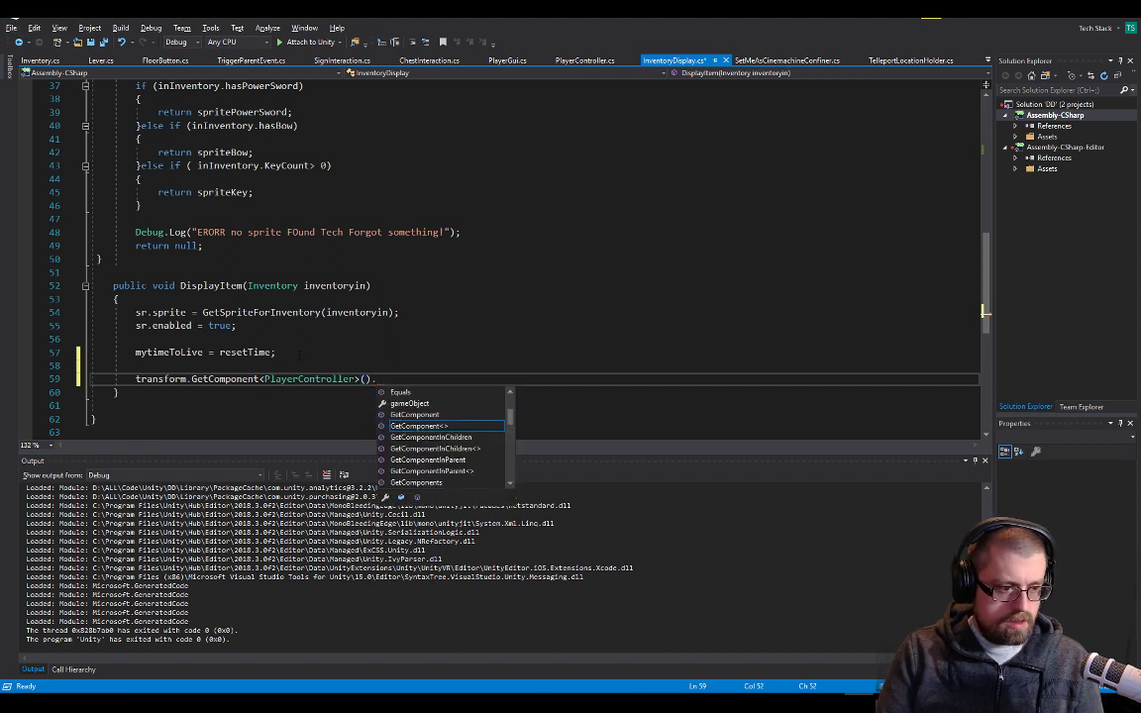
type("PlayItemGetAnim();")
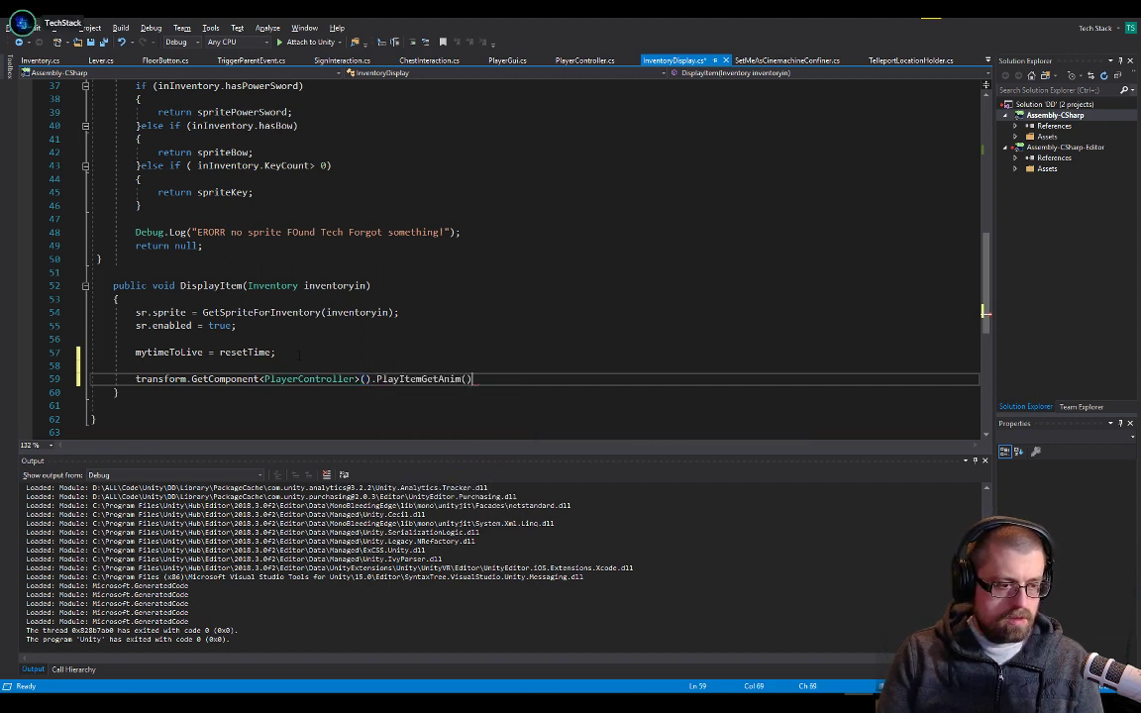
key("ctrl+s")
key("Up")
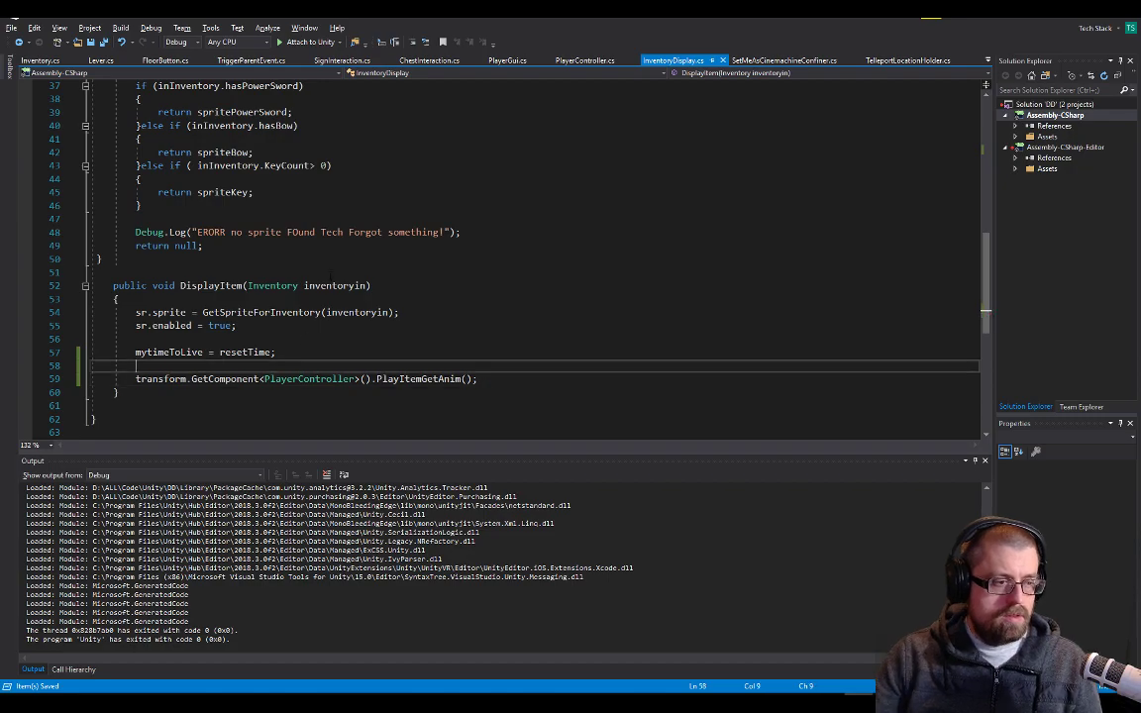
Return to Unity and show the Young Hero Character prefab in the Scene view
key("alt+Tab")
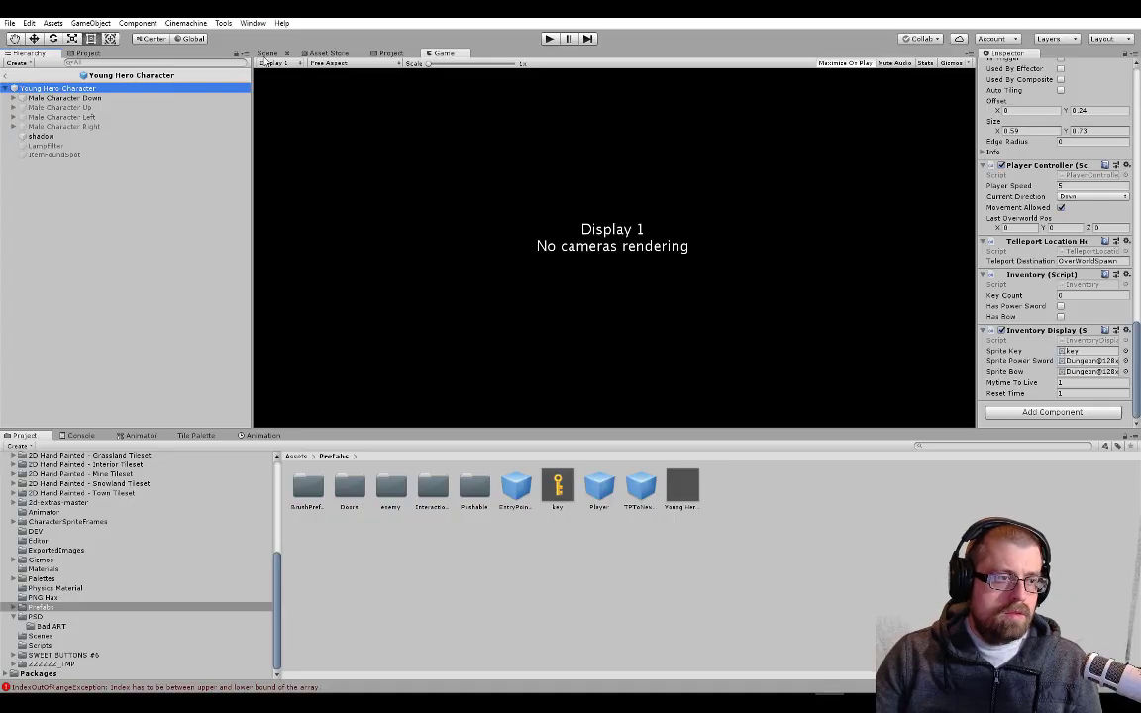
left_click(268, 53)
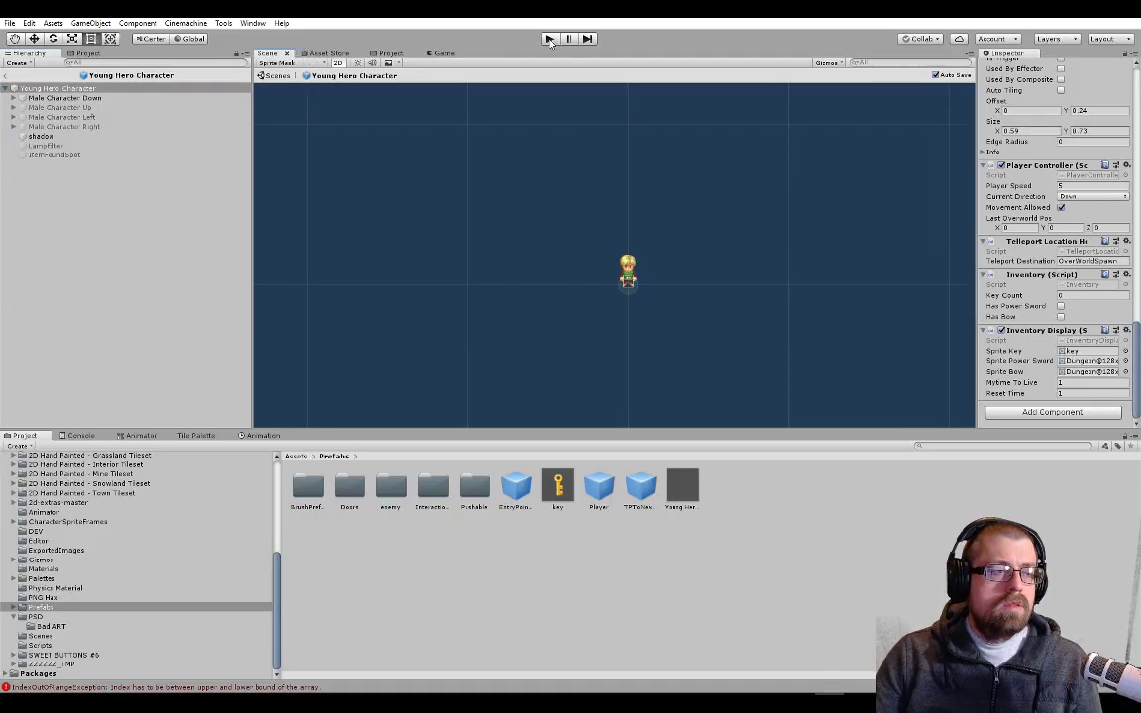
key("alt+Tab")
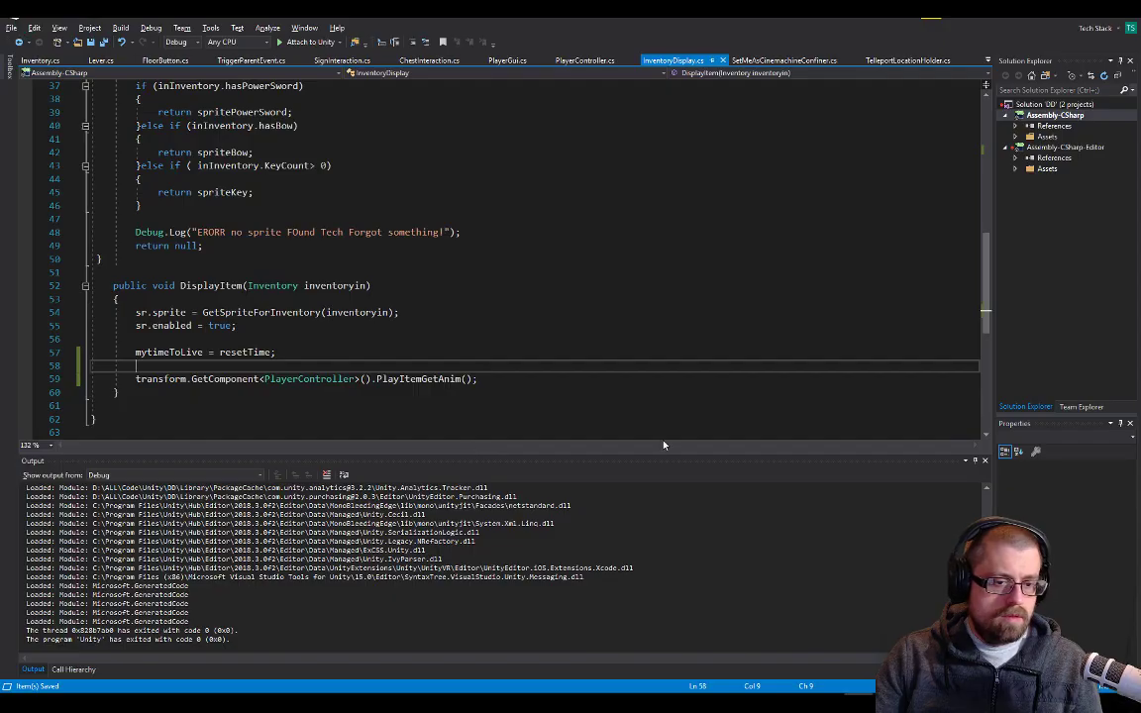
key("alt+Tab")
key("alt+Tab")
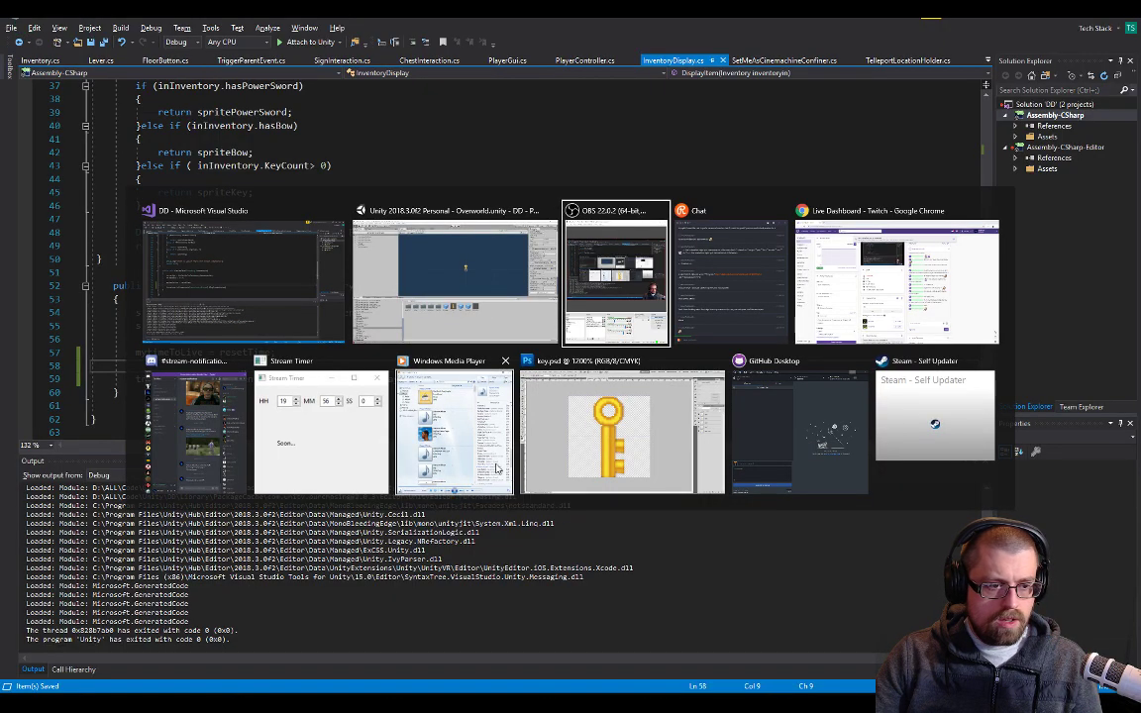
left_click(456, 272)
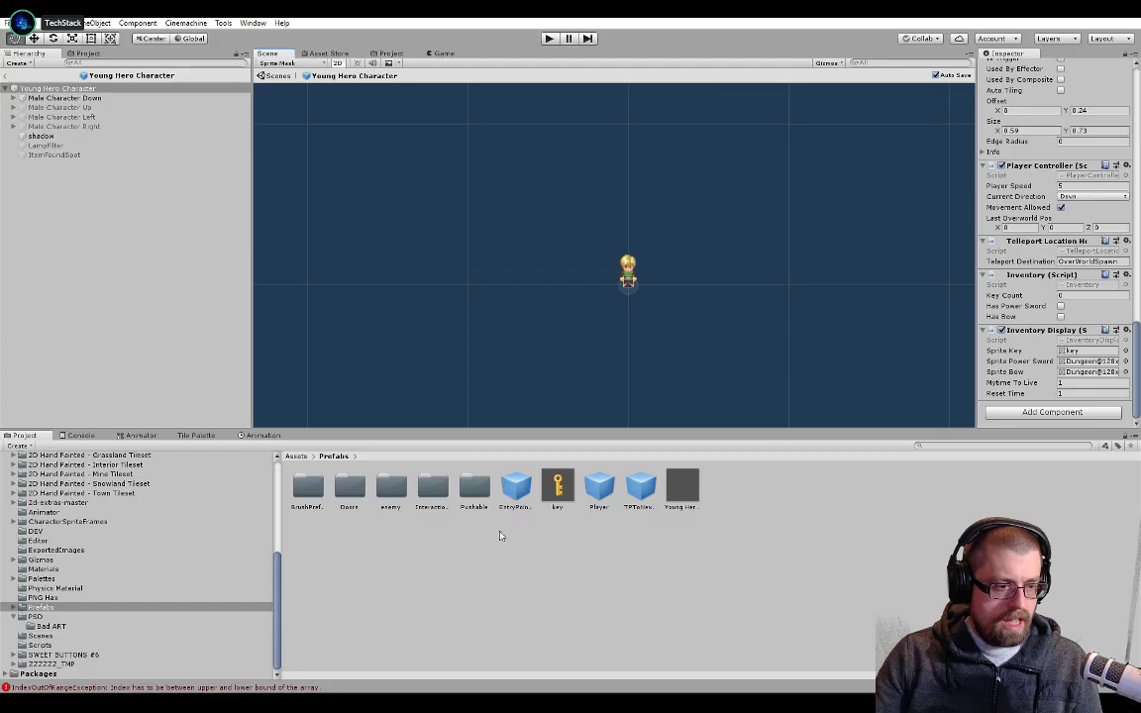
Load Male Character Down's animator and make a transition from the Down Hand Raised state to Down Idle
left_click(259, 435)
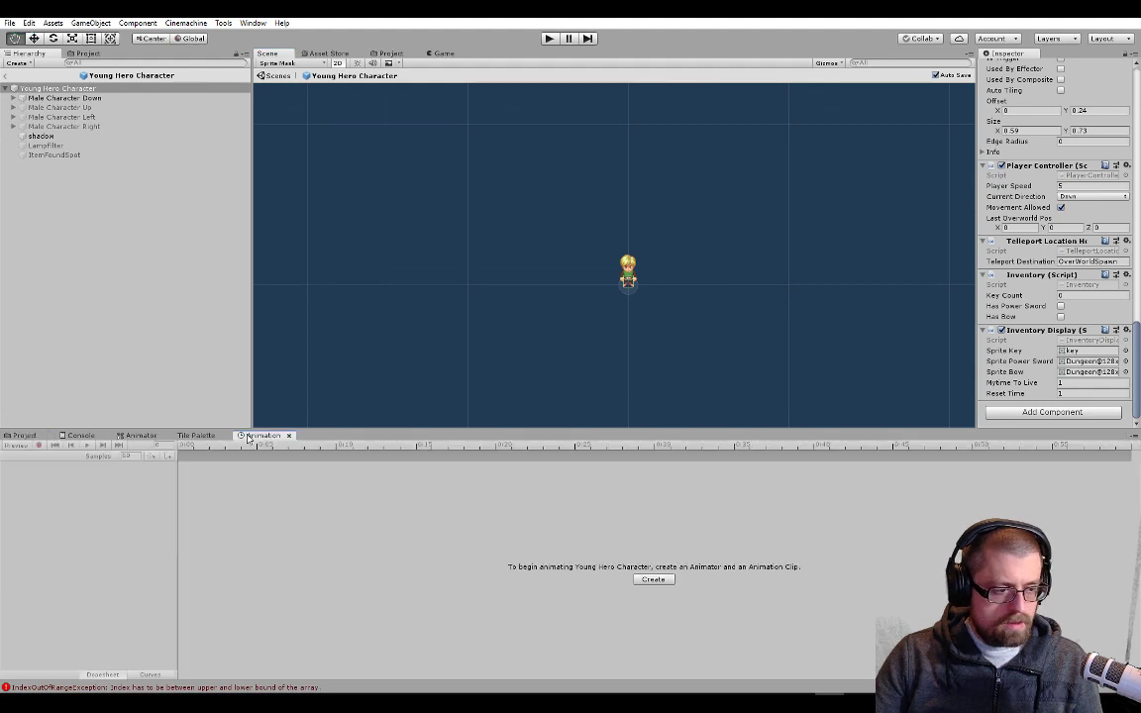
left_click(61, 98)
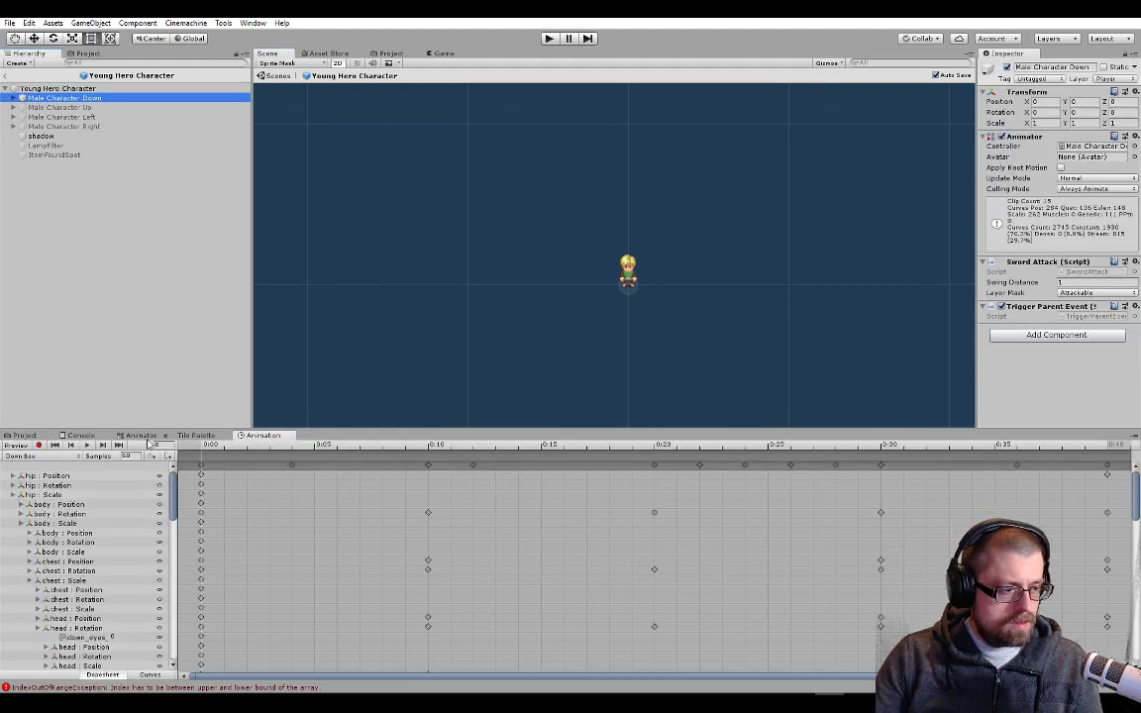
left_click(141, 434)
left_click(471, 626)
right_click(495, 624)
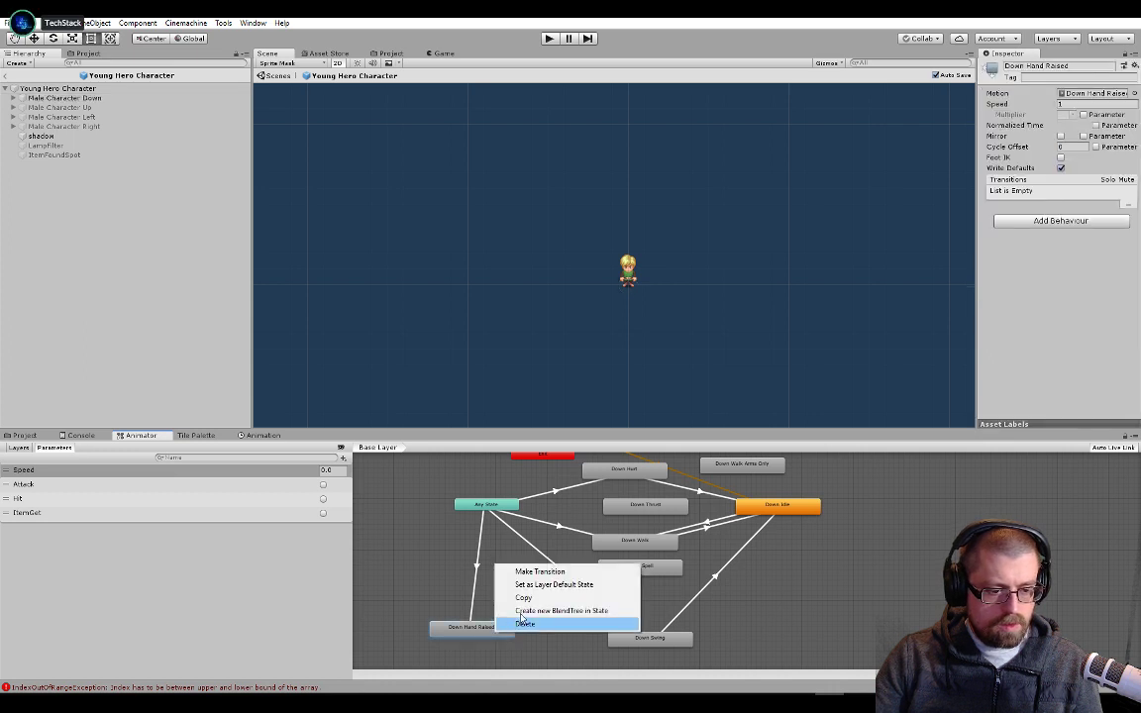
left_click(540, 571)
left_click(804, 506)
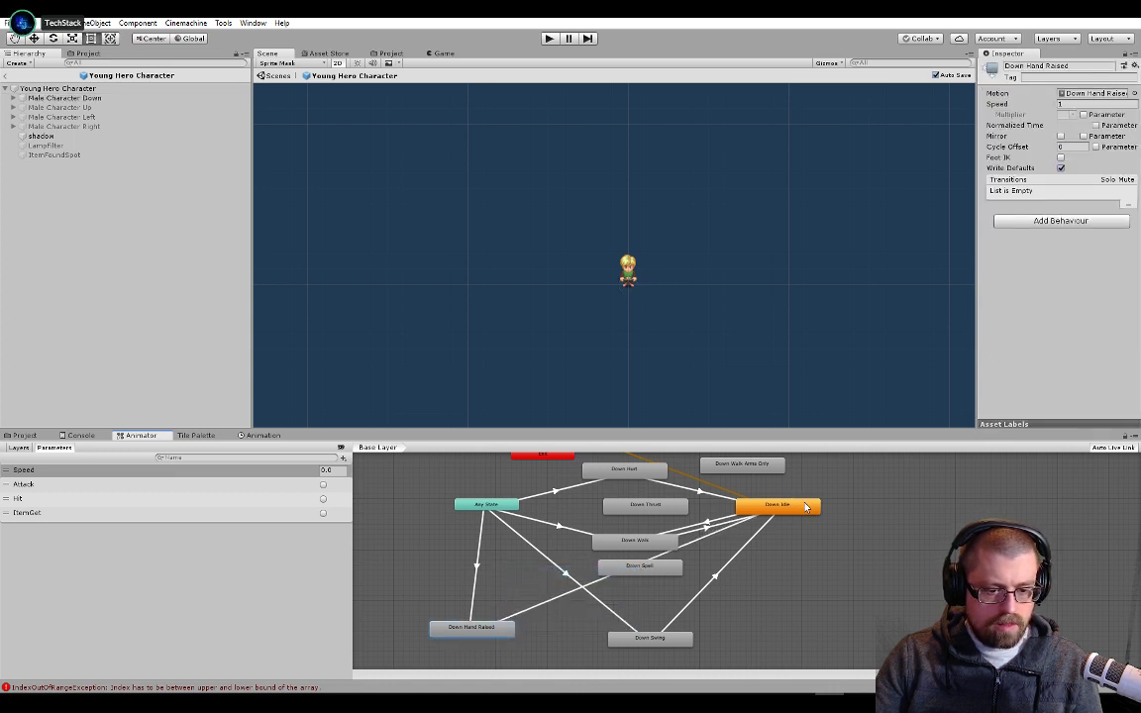
left_click(766, 515)
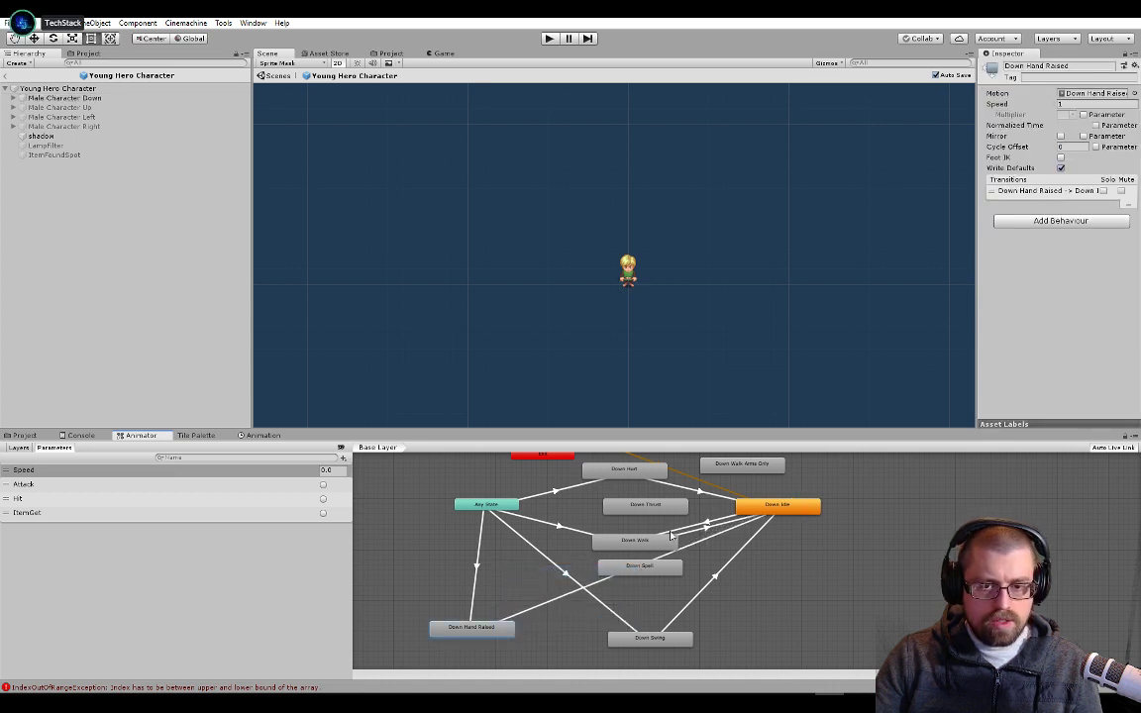
Set the Transition Duration of the Down Hand Raised to Down Idle transition to 0
left_click(572, 587)
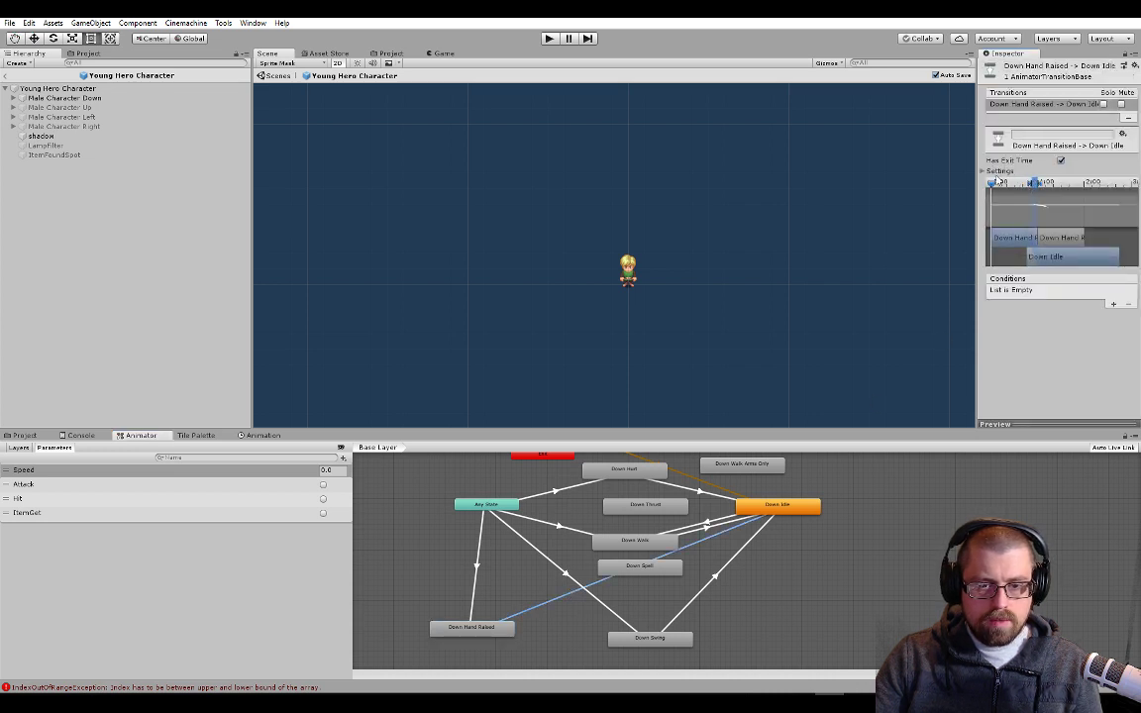
left_click(983, 173)
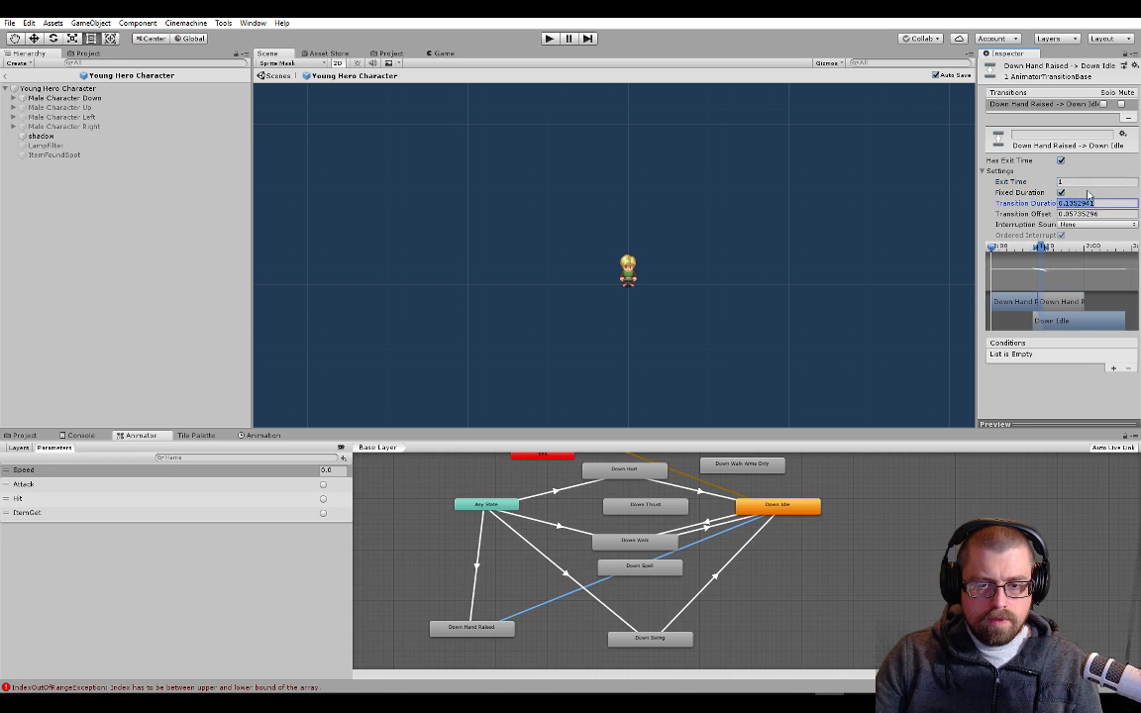
type("0")
key("Tab")
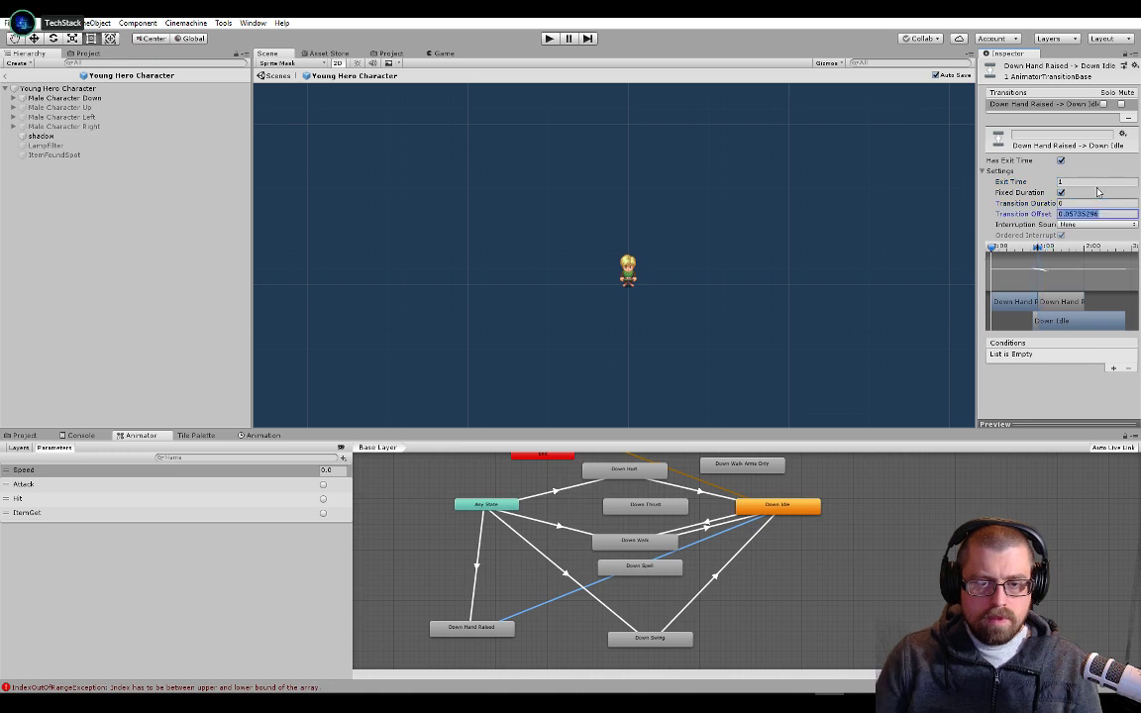
Playtest the item-get animation by opening the green chest and the red chest, and stop the game
left_click(548, 38)
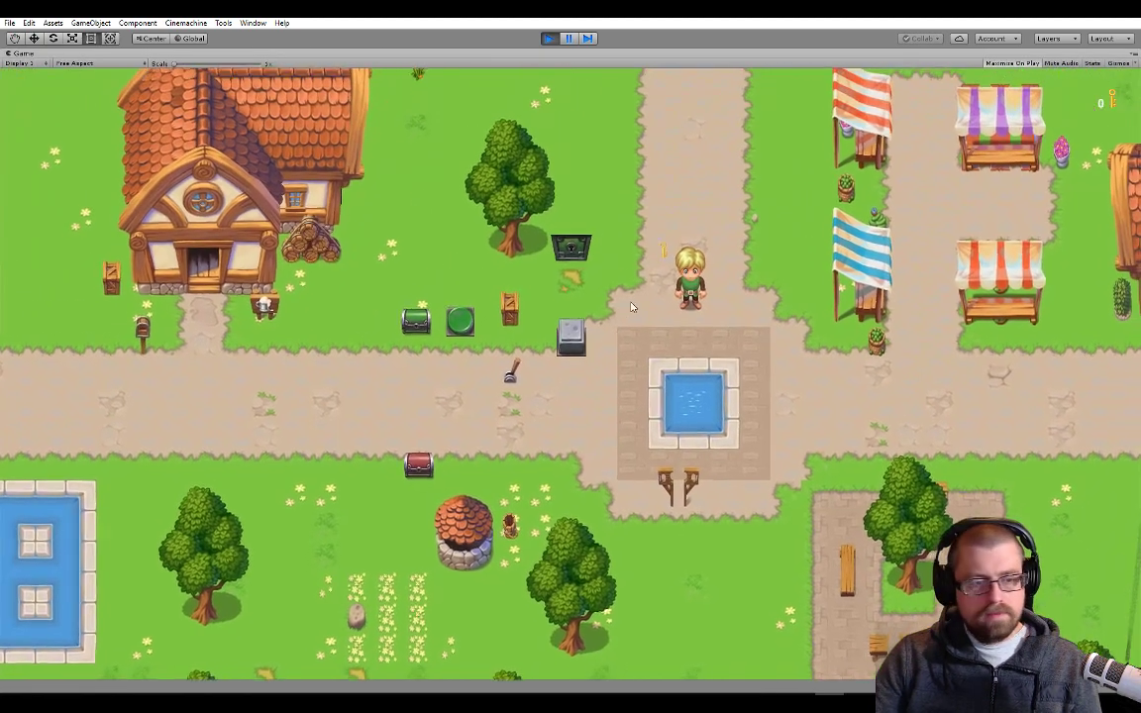
key("a")
key("w")
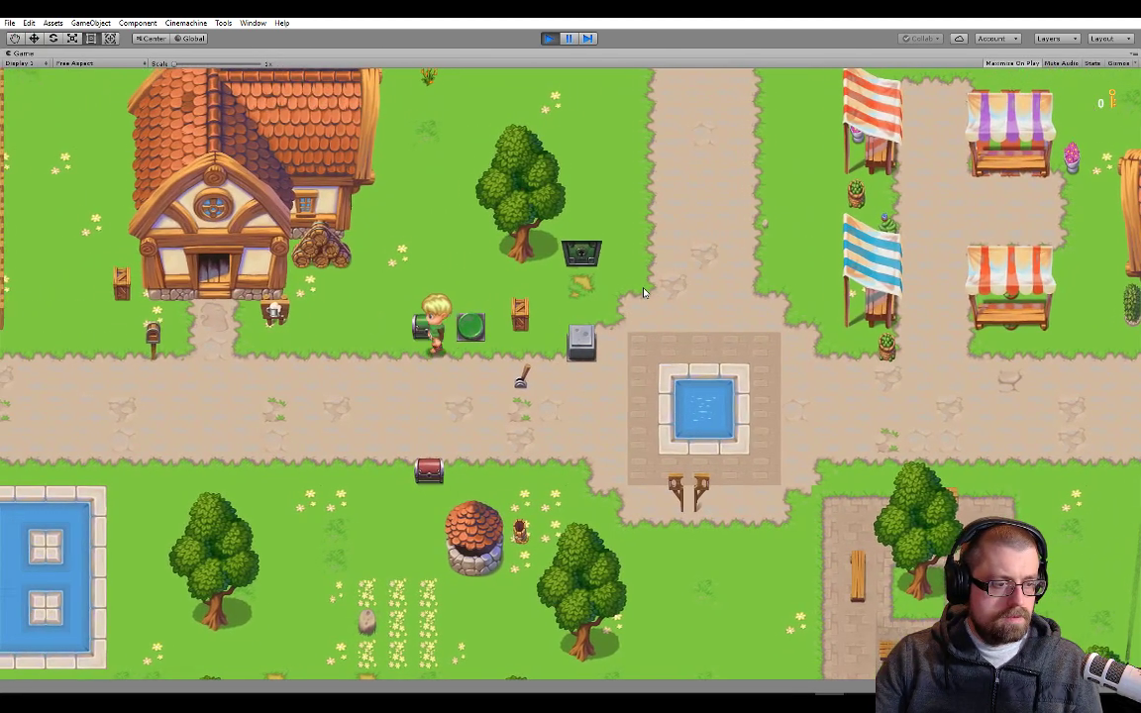
key("d")
key("e")
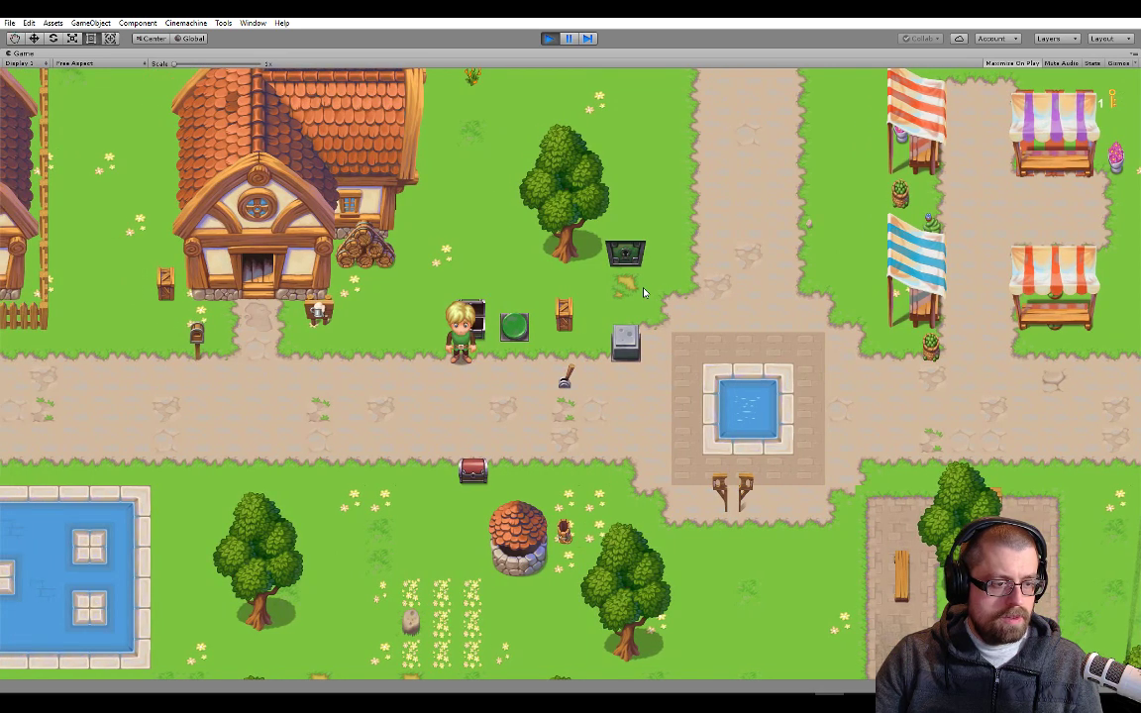
key("s")
key("s")
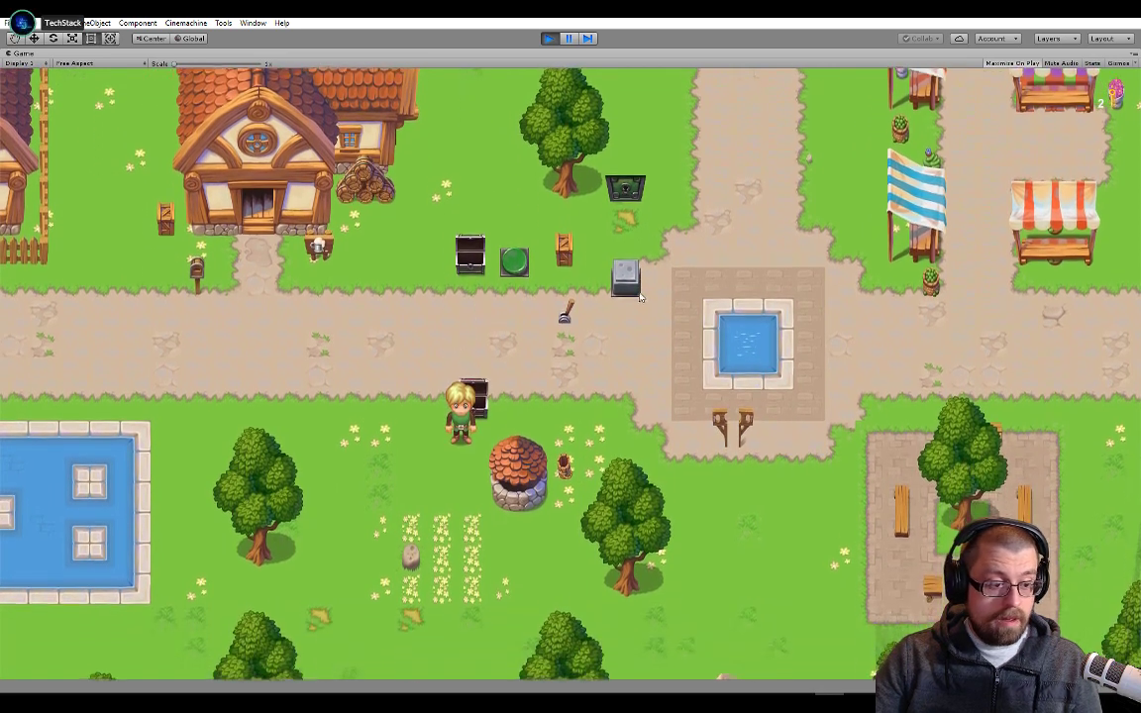
left_click(548, 37)
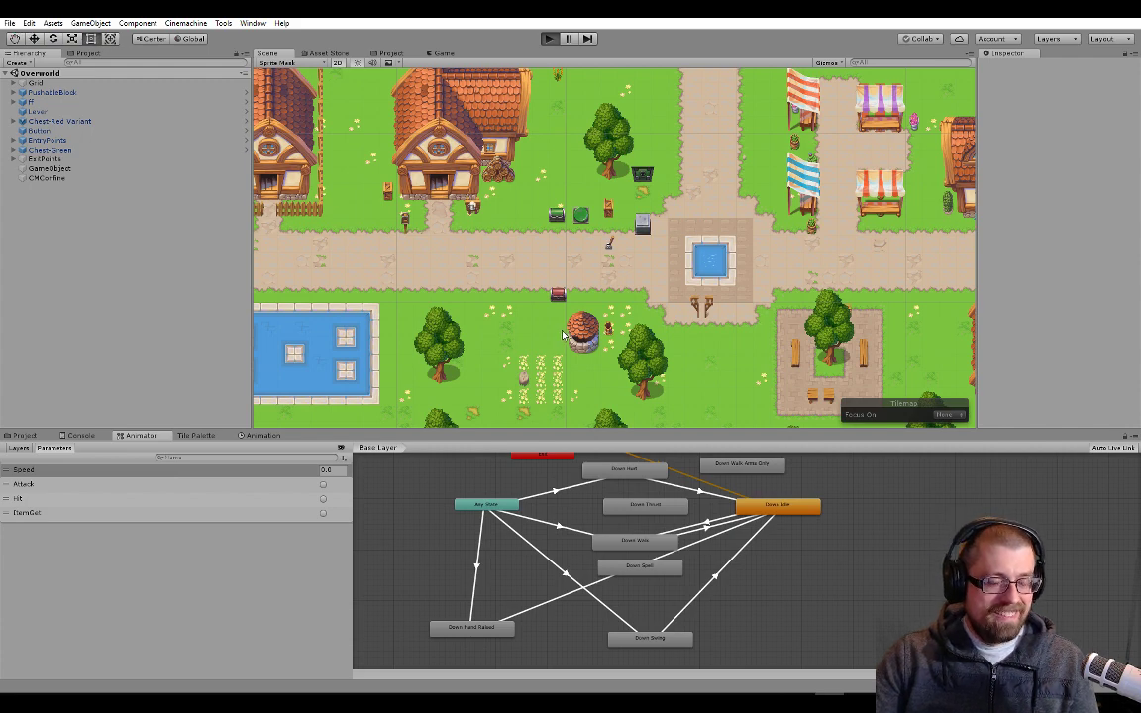
Run the game again, open the red chest before the green one, walk the player away and end the playtest
key("ctrl+p")
left_click(548, 378)
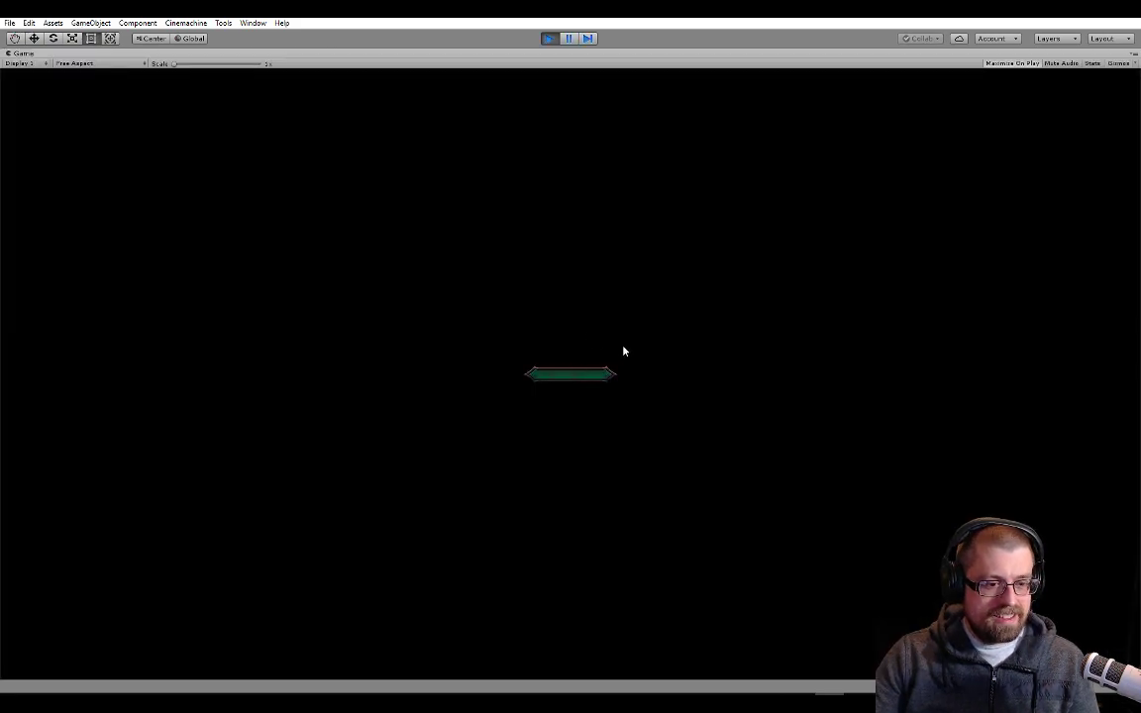
key("Left")
key("Down")
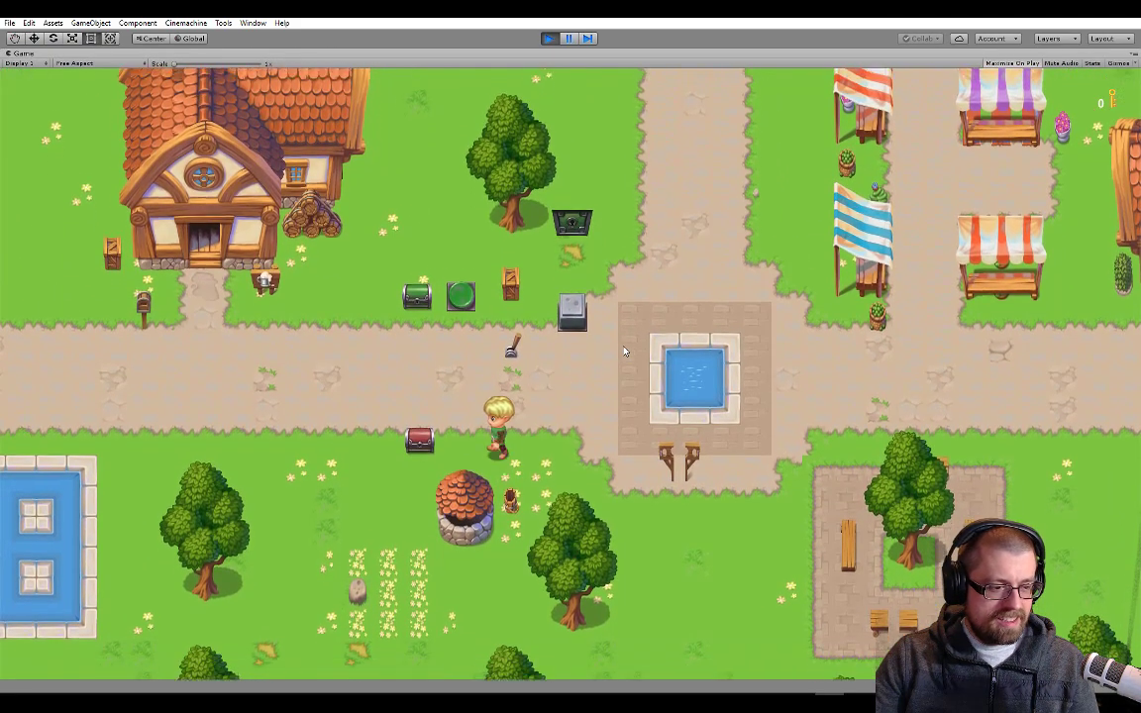
key("Down")
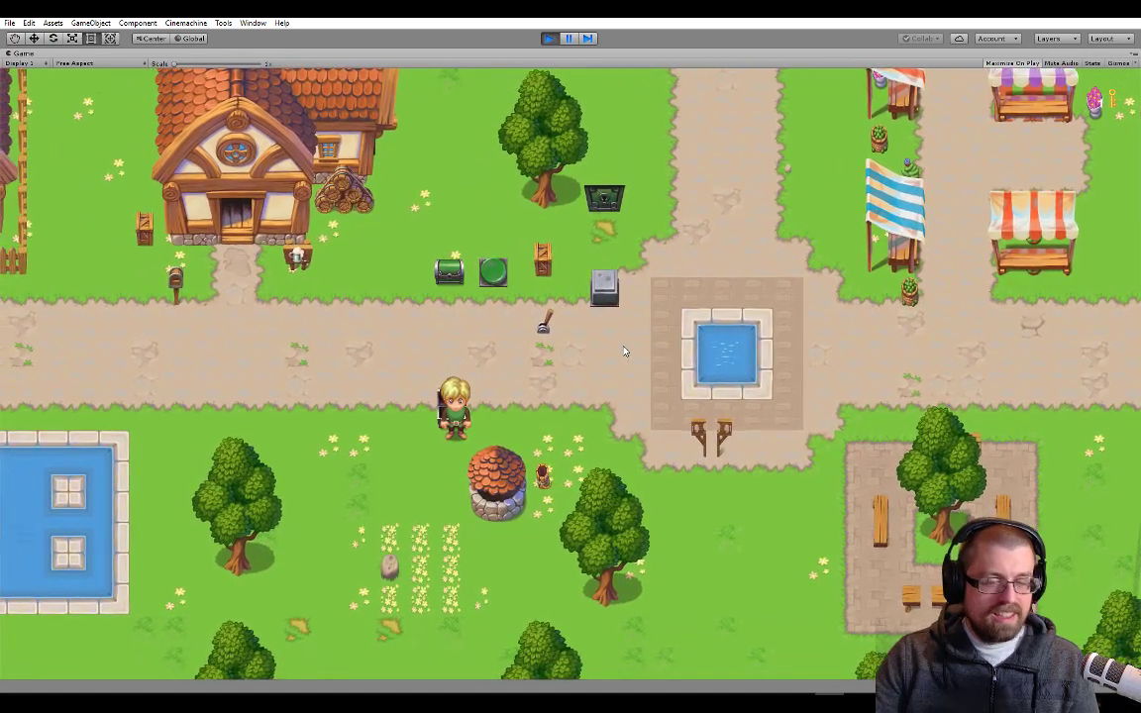
key("space")
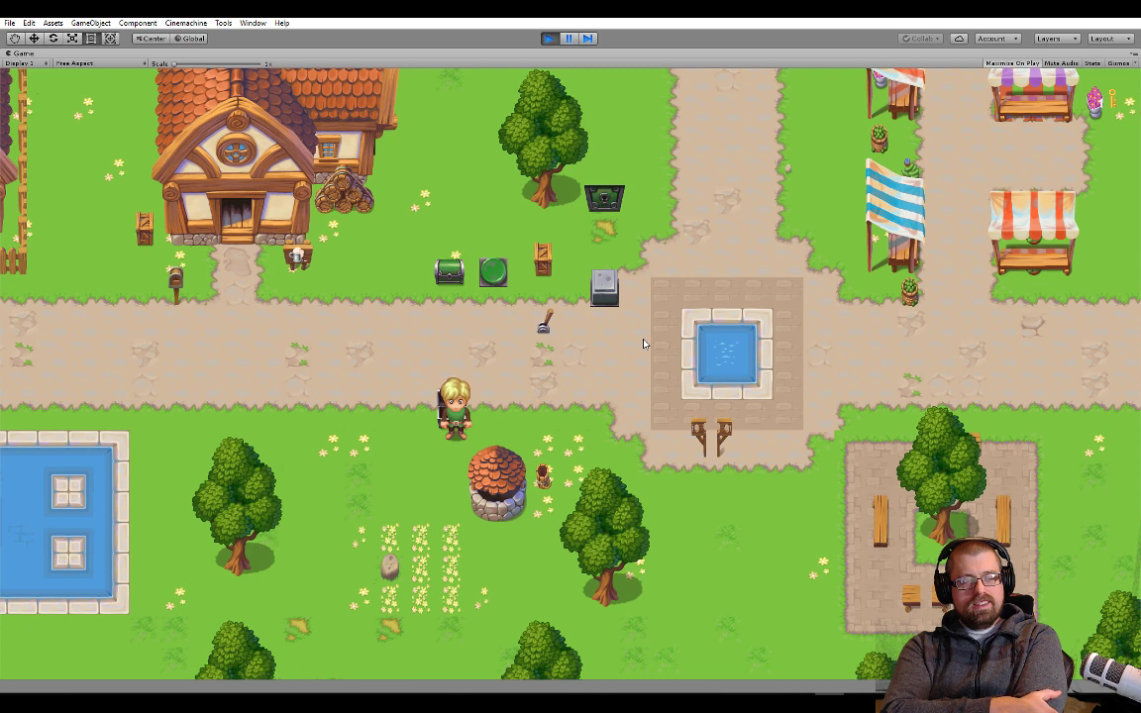
key("w")
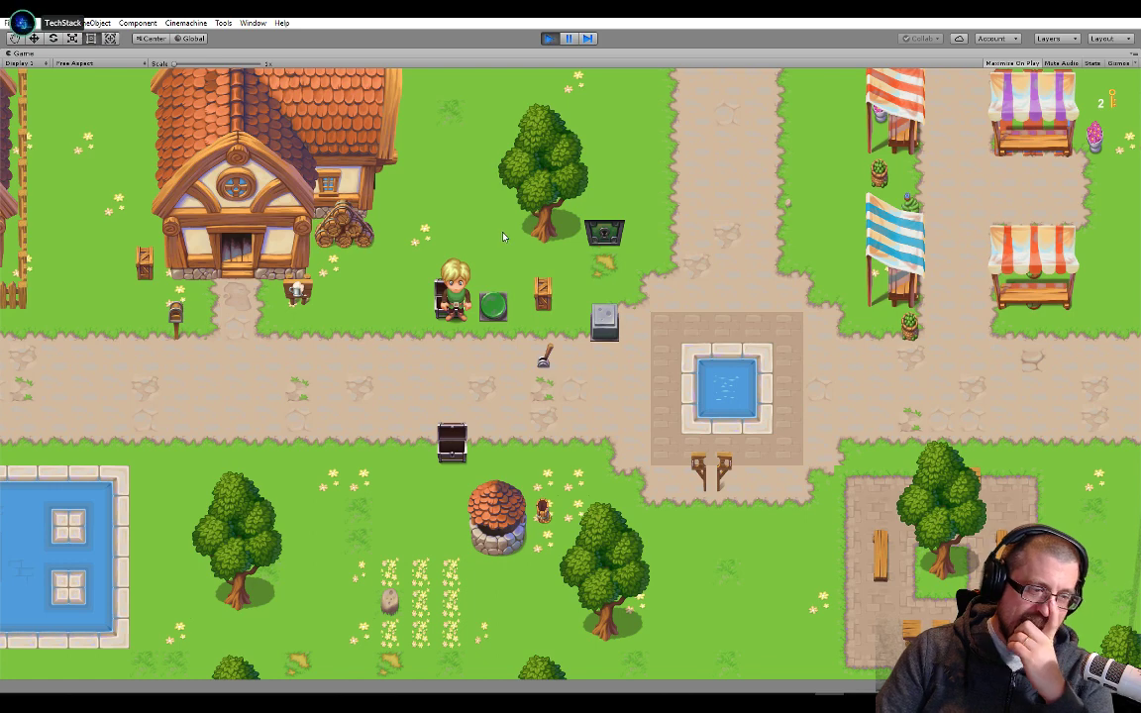
key("Down")
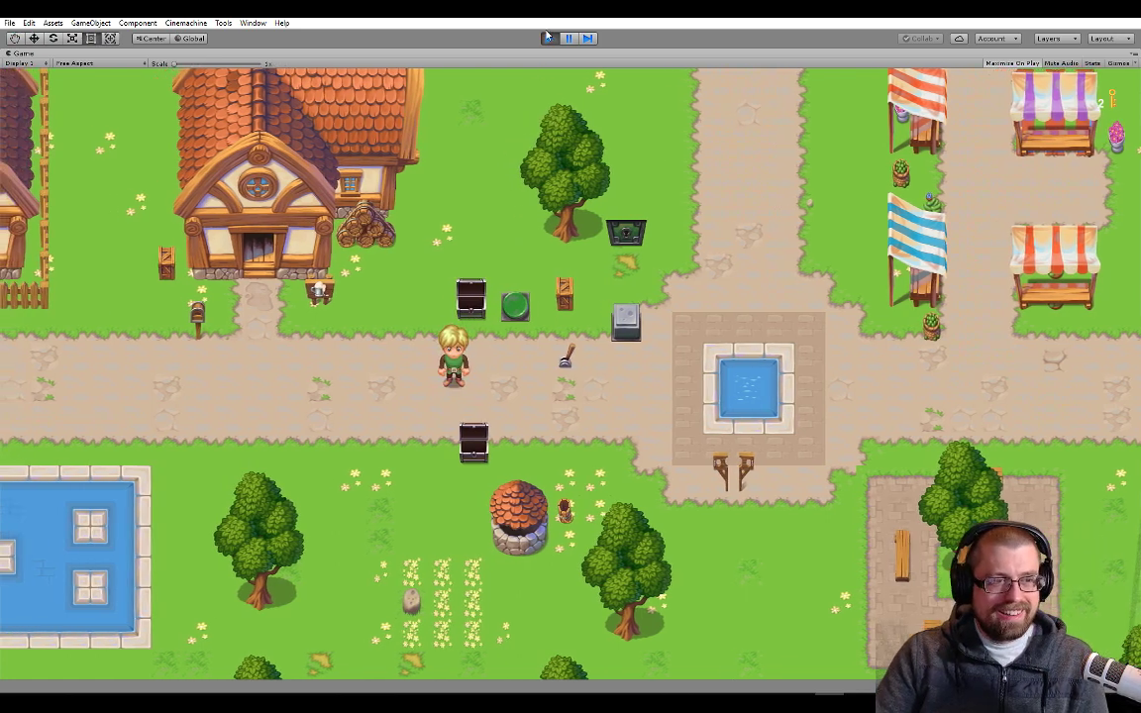
left_click(549, 37)
key("Left")
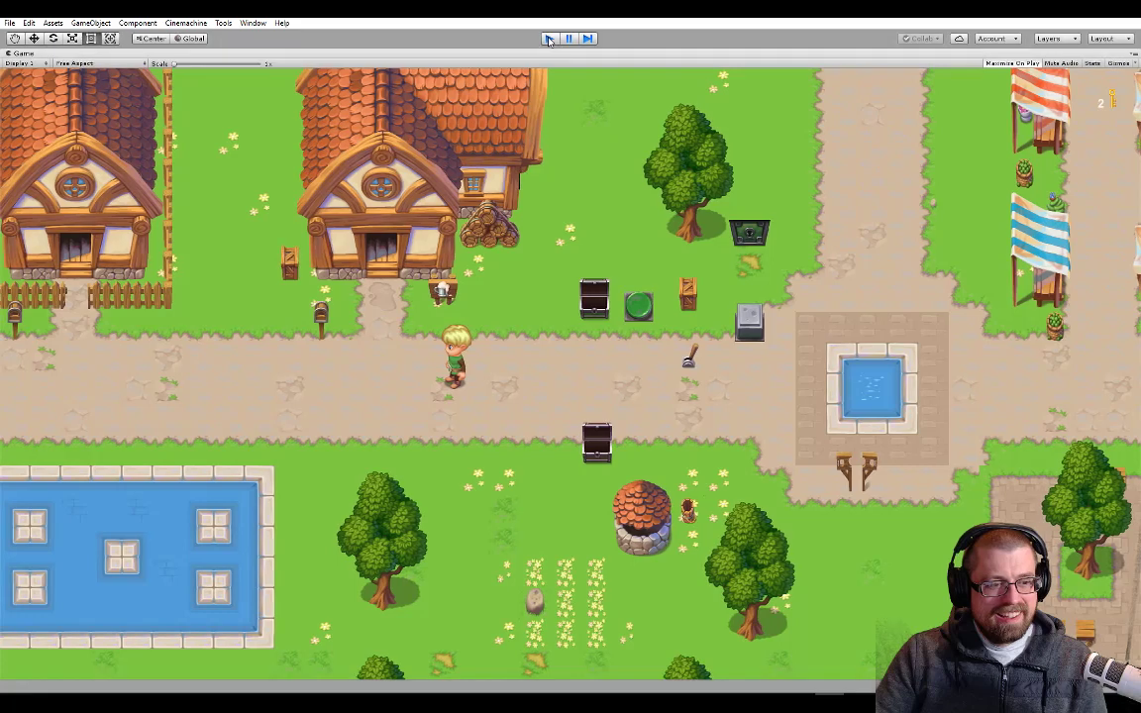
left_click(548, 38)
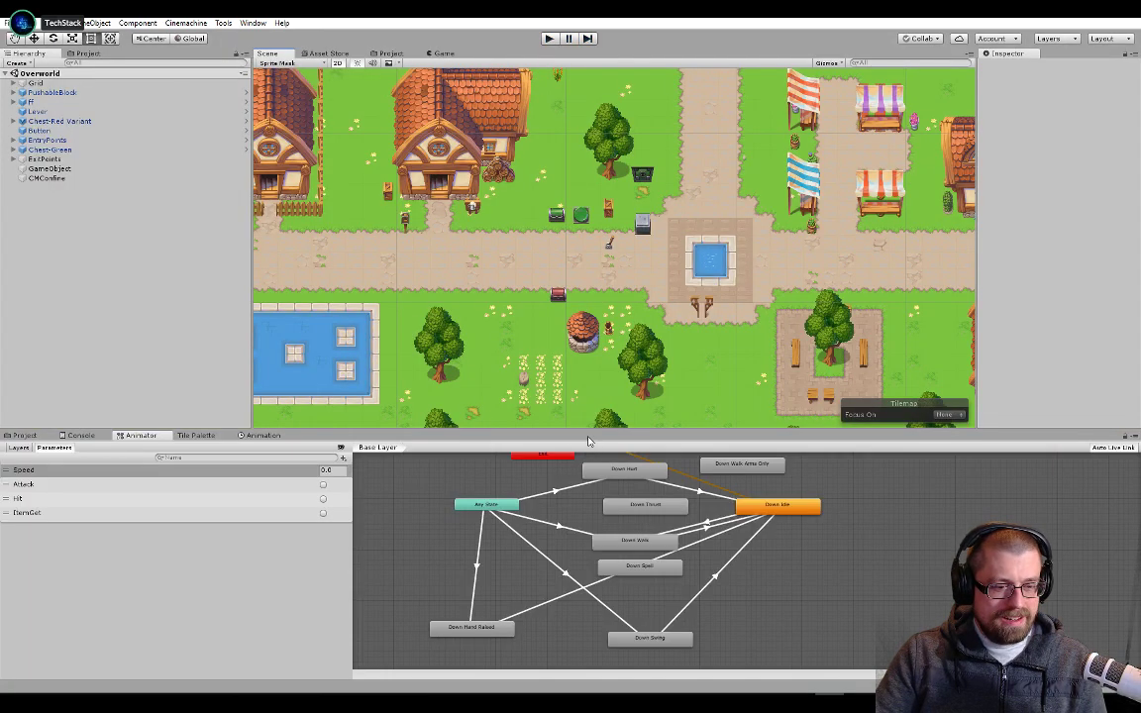
Disable Has Exit Time on the Any State to Down Hand Raised transition
left_click(478, 563)
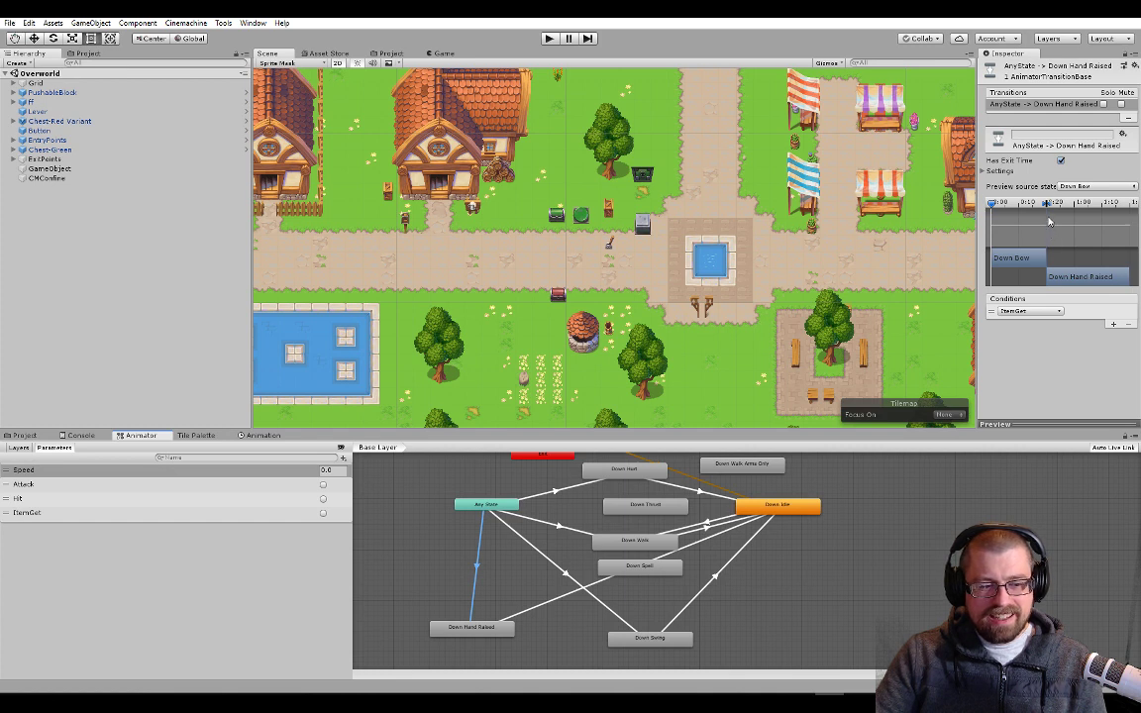
left_click(984, 171)
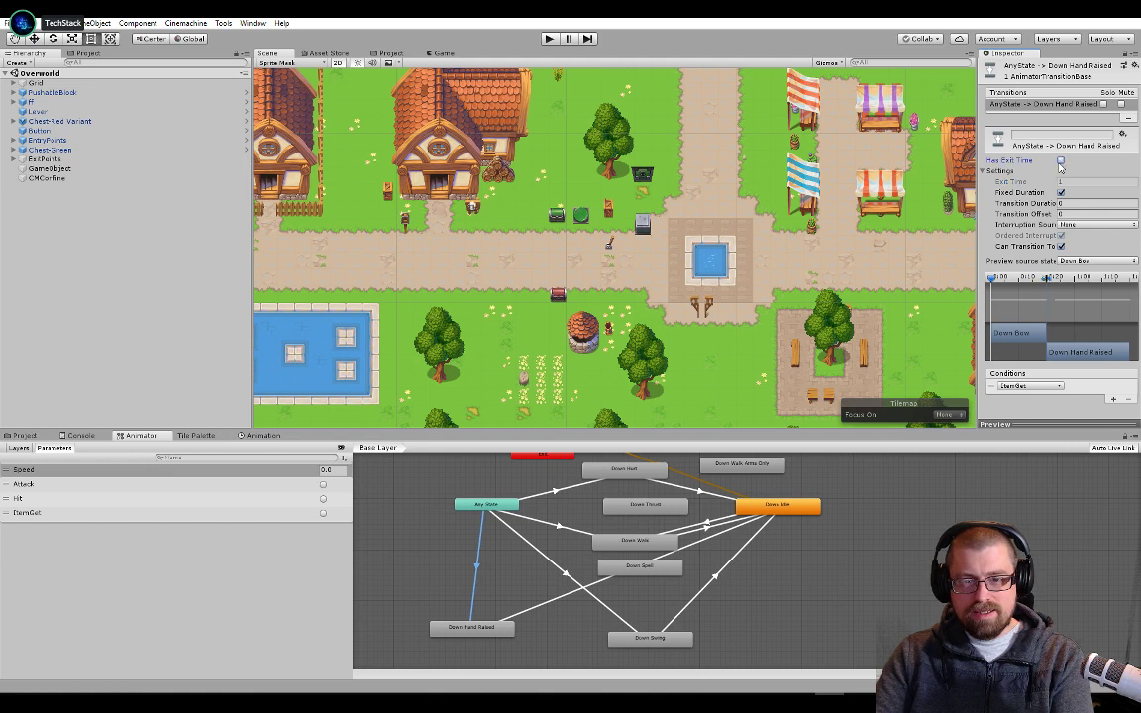
Playtest the changed transition by walking to the green chest and opening it, and stop the game
left_click(548, 38)
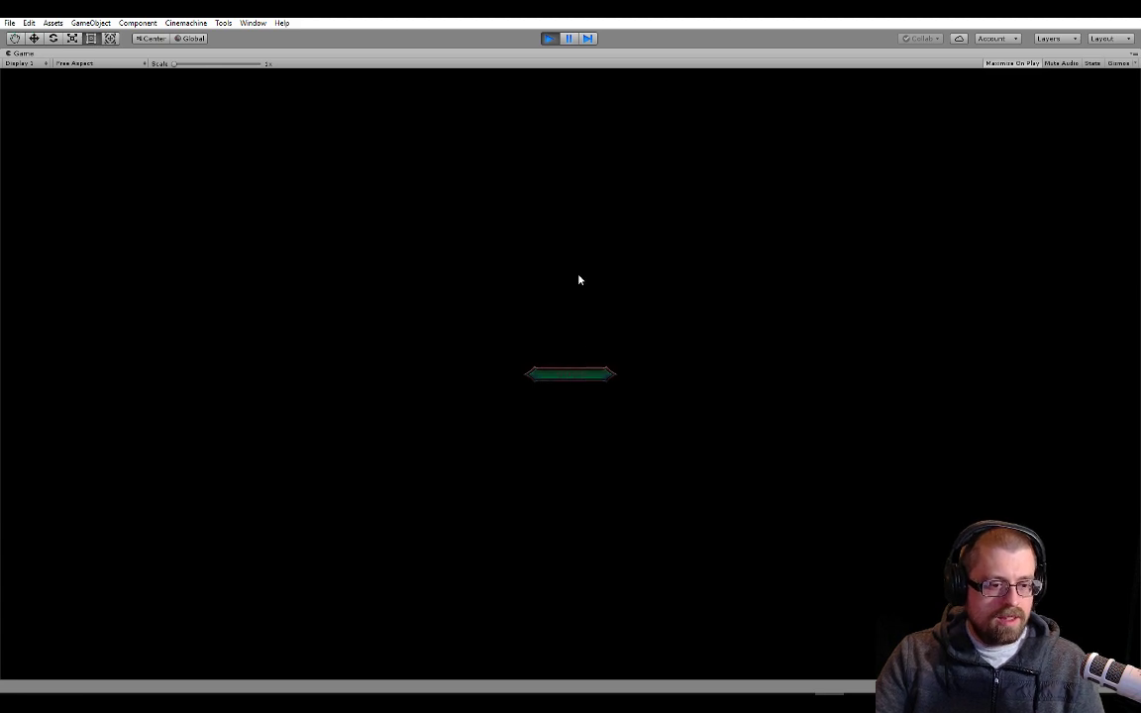
key("a")
key("s")
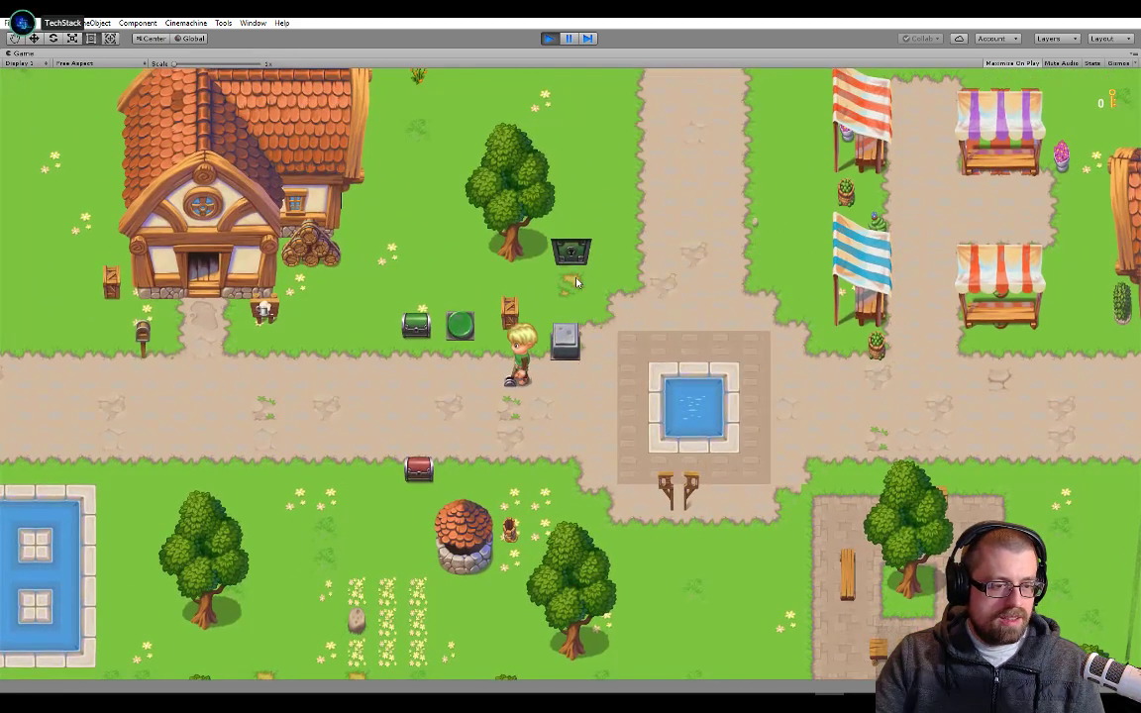
key("w")
key("e")
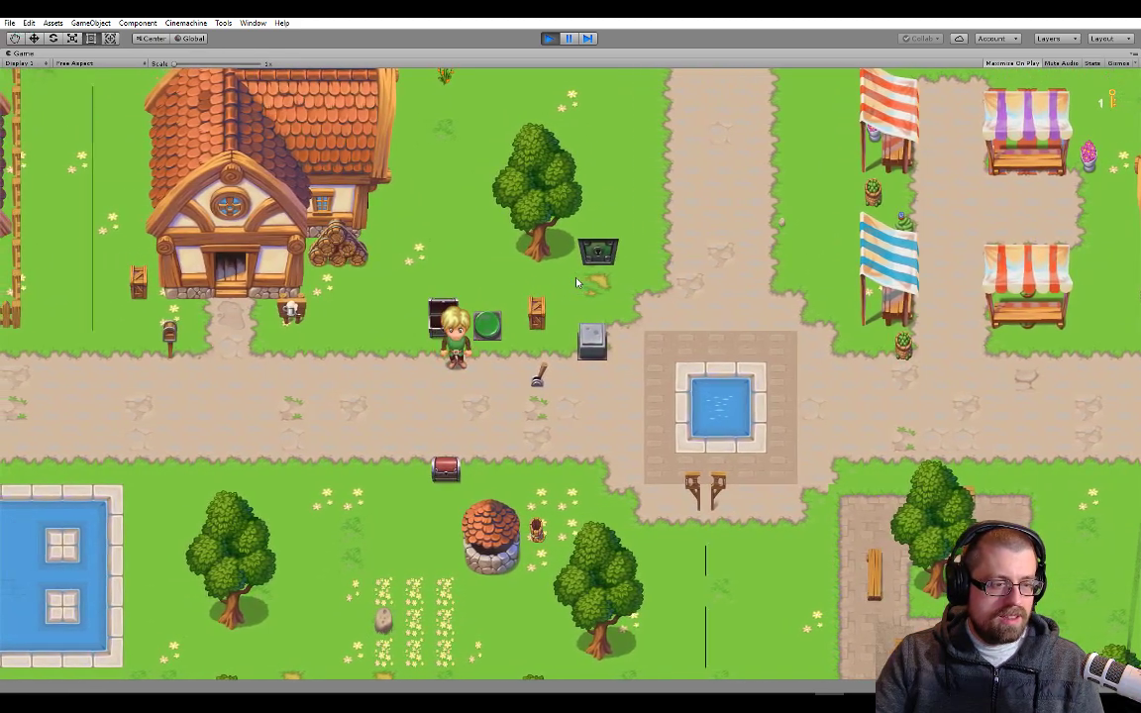
key("a")
key("s")
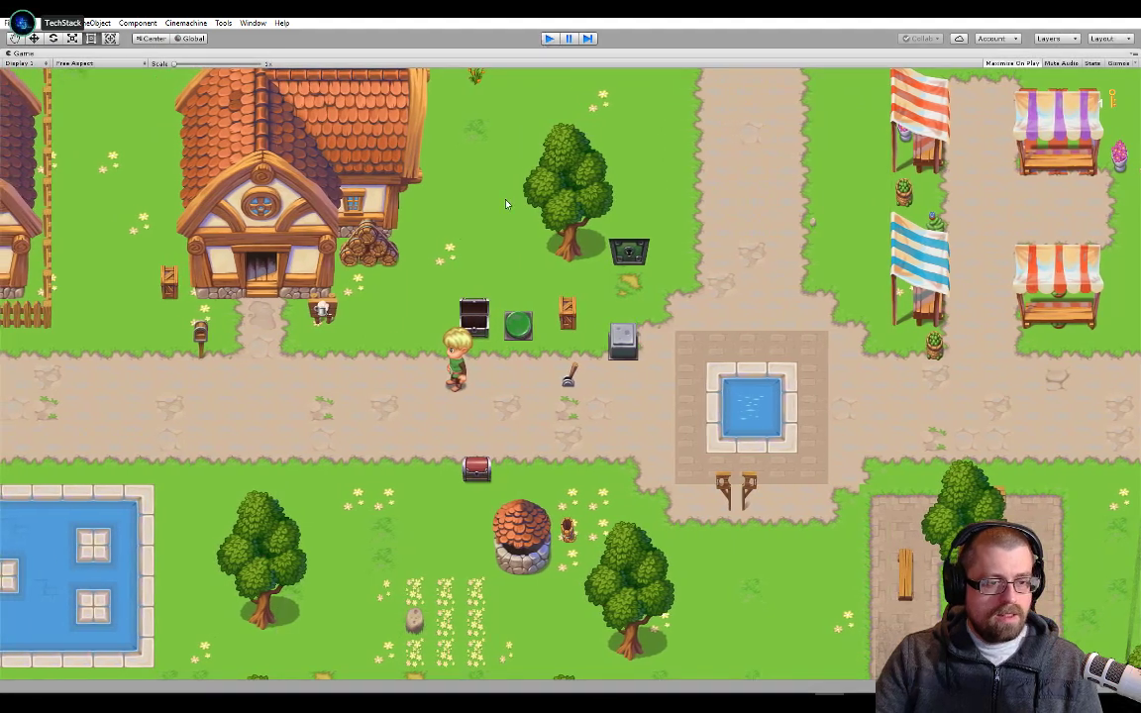
key("ctrl+p")
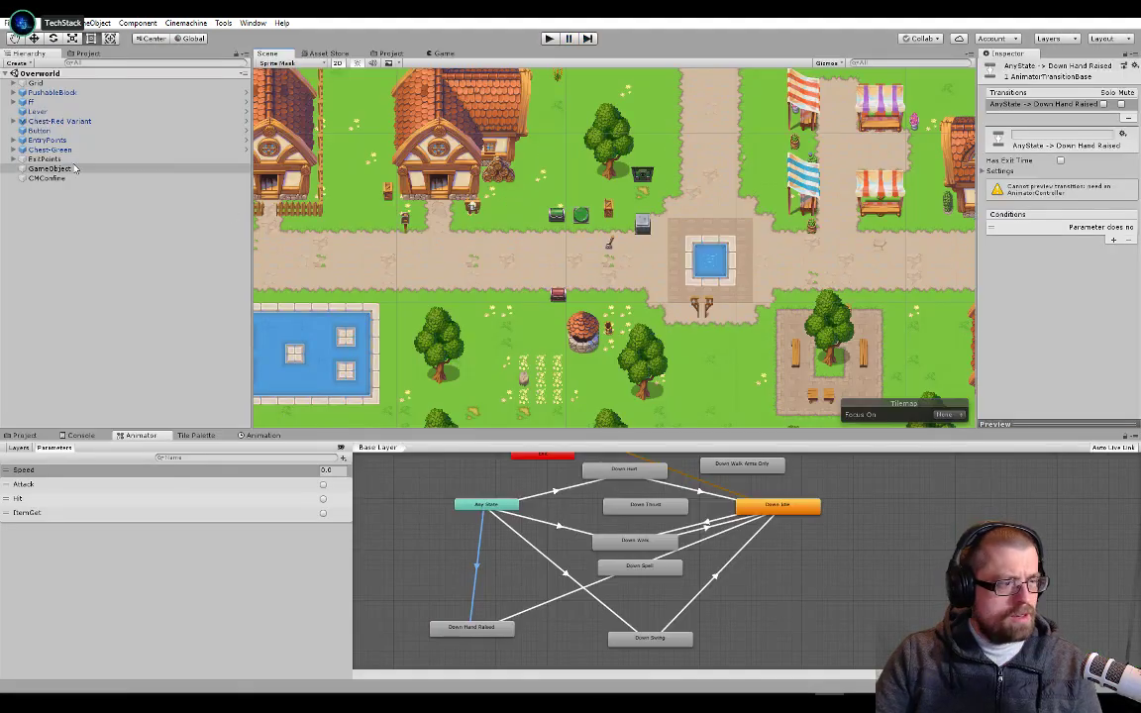
Check the DisplayItem code in Visual Studio, and return to Unity to view the Console
key("alt+Tab")
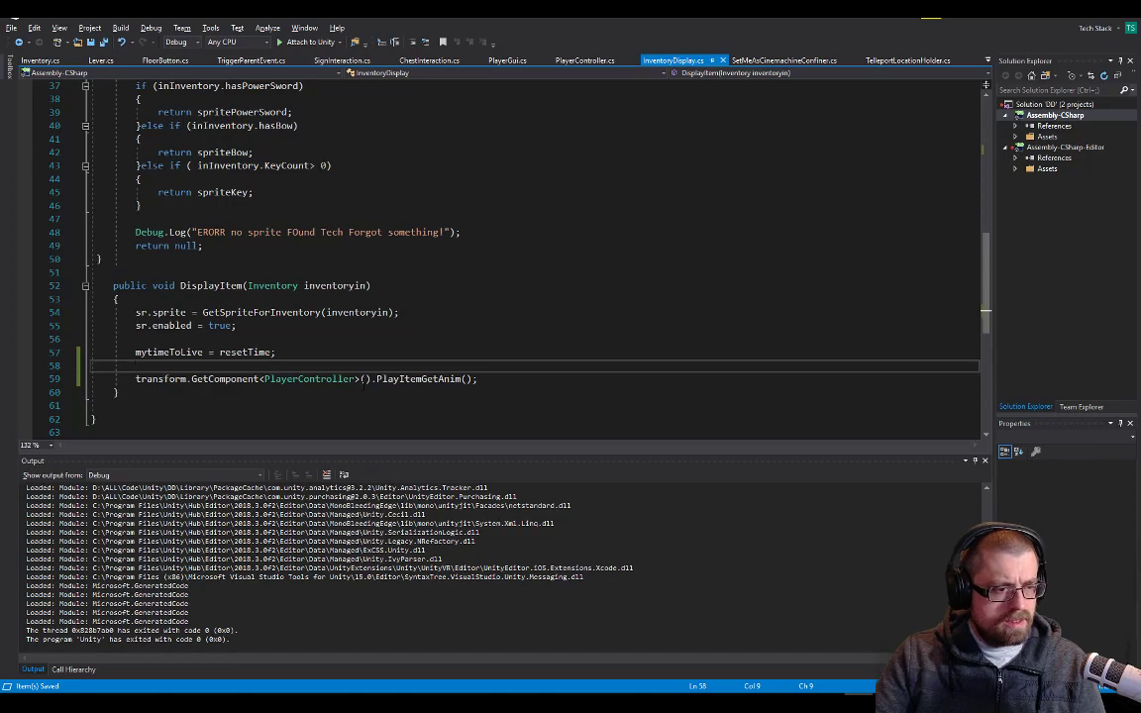
key("alt+Tab")
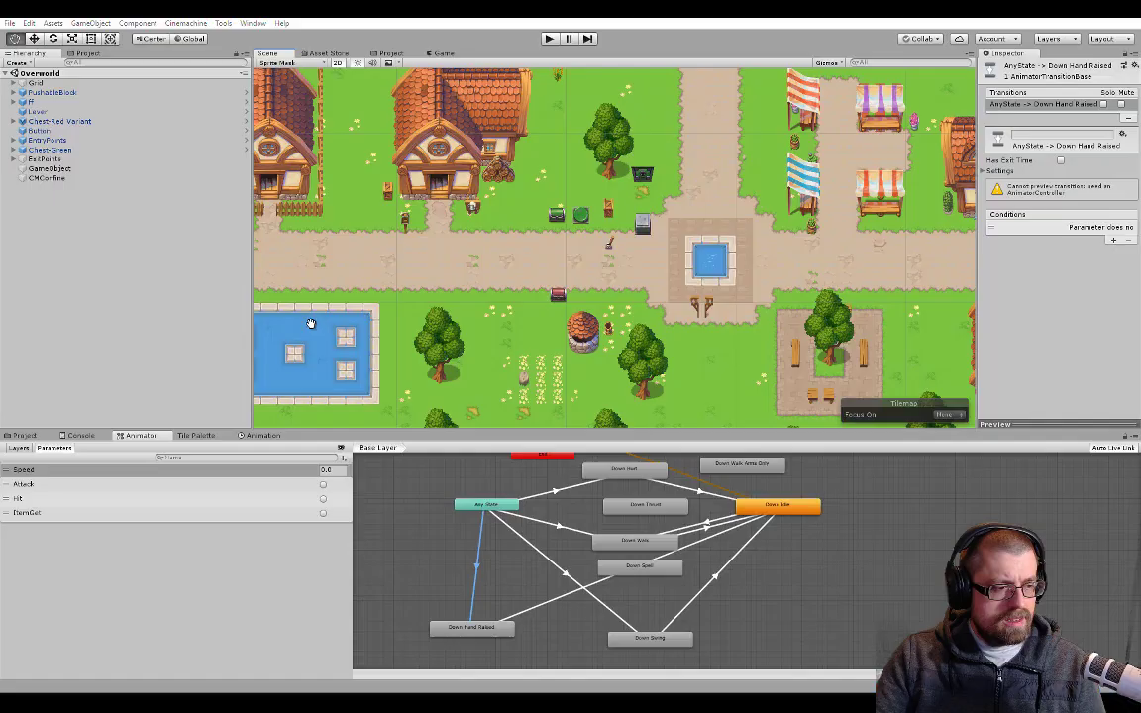
left_click(81, 435)
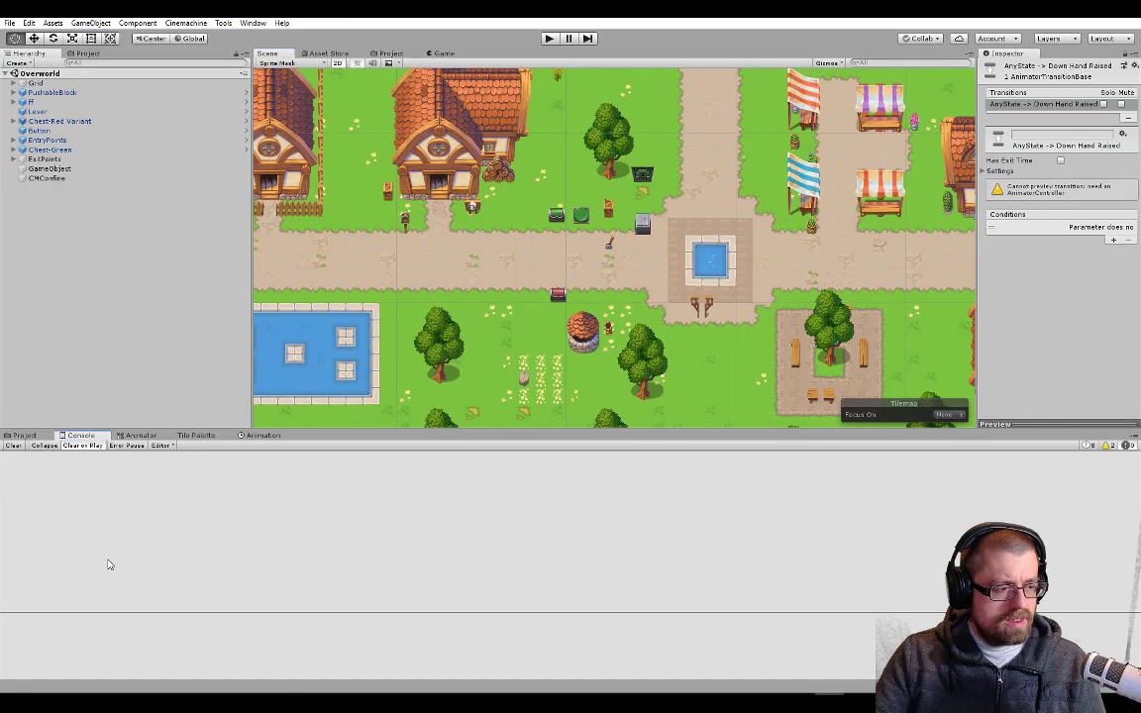
Start the game and open the green and red chests to check that the hand-raised animation plays at each
left_click(548, 38)
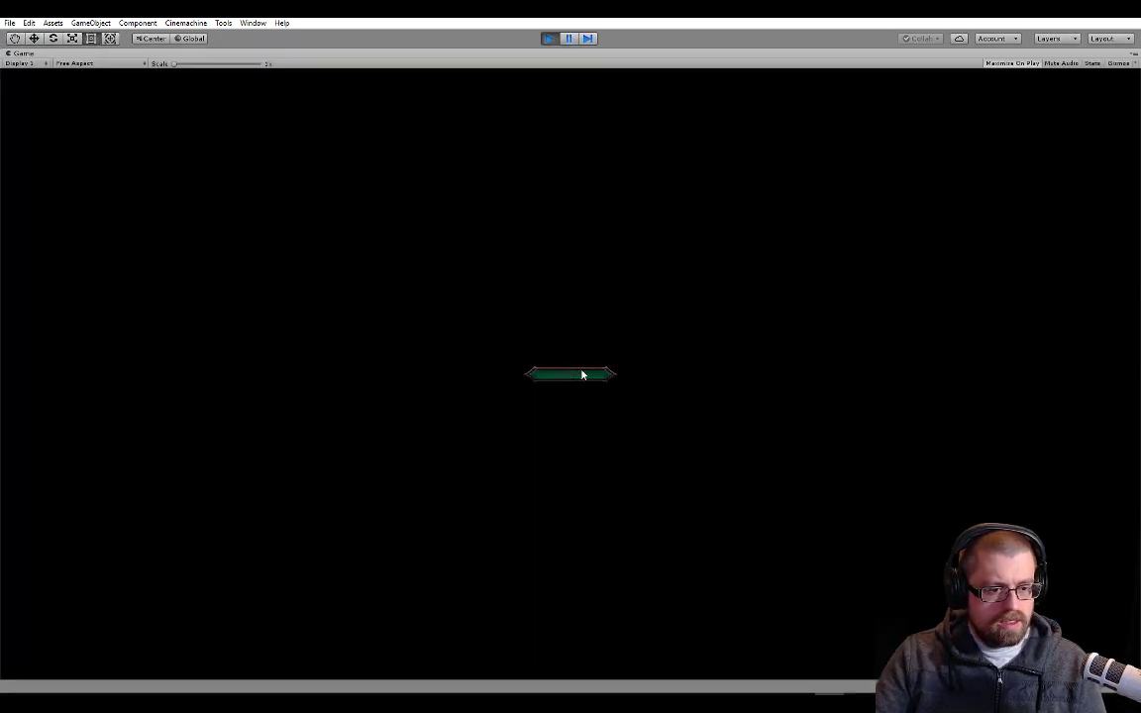
key("s")
key("a")
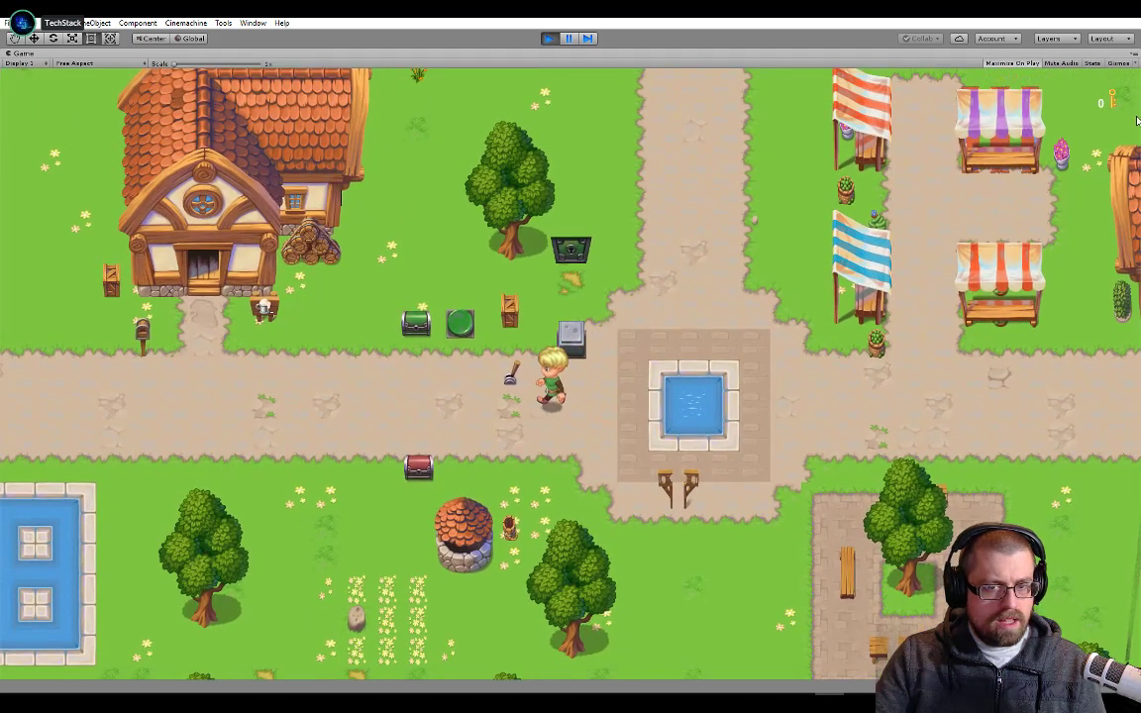
key("w")
key("space")
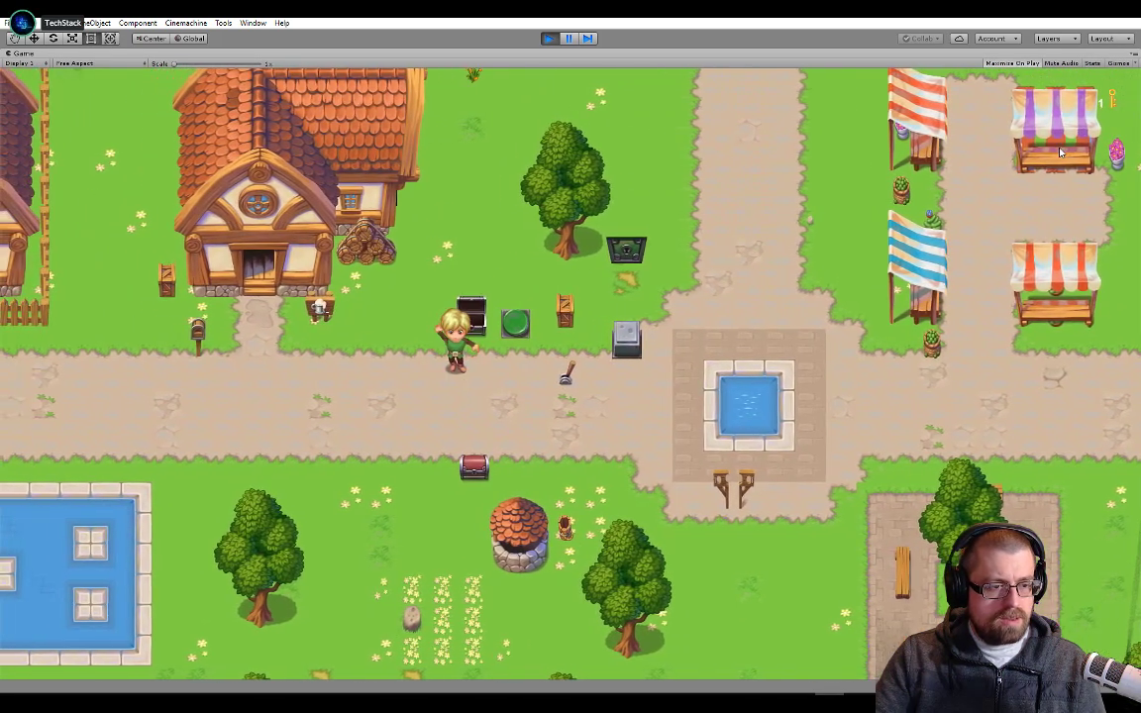
key("s")
key("space")
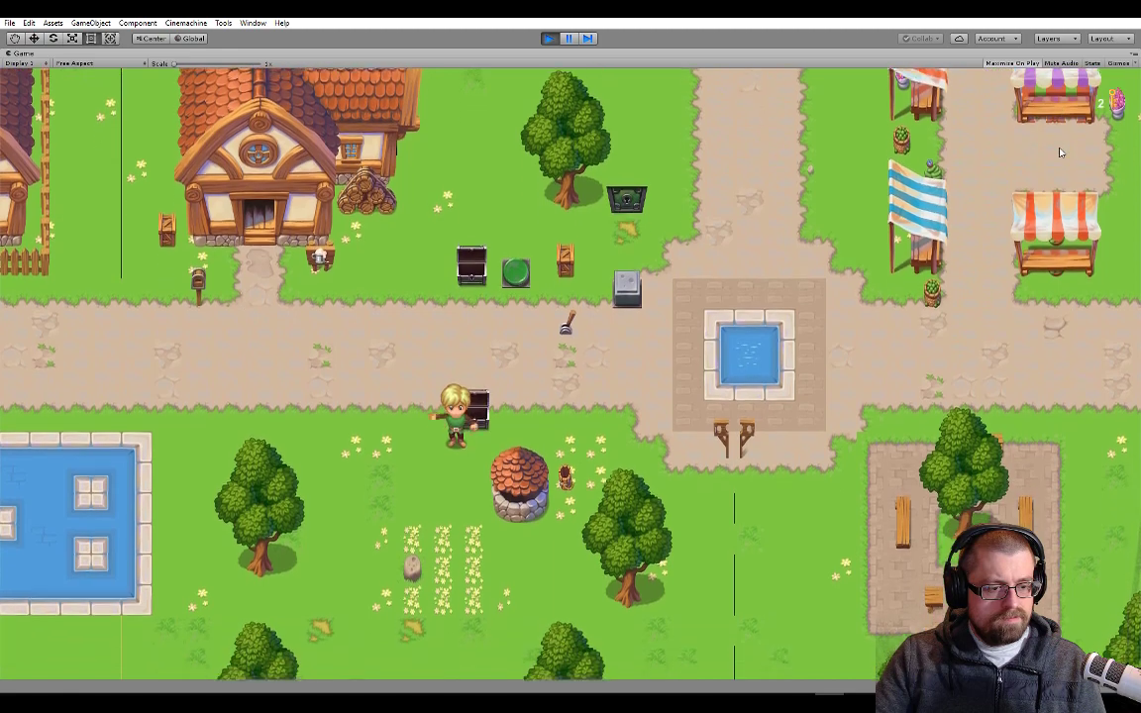
key("s")
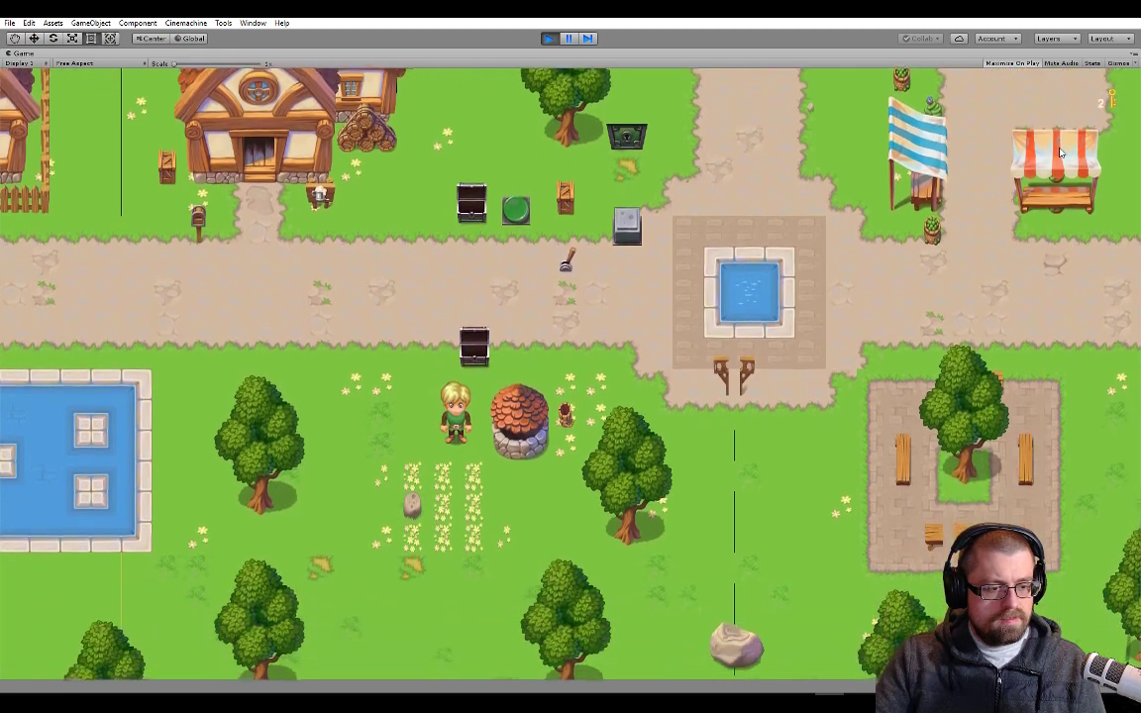
Walk the player around the opened red chest in several directions and stop the game
key("a")
key("w")
key("d")
key("s")
key("w")
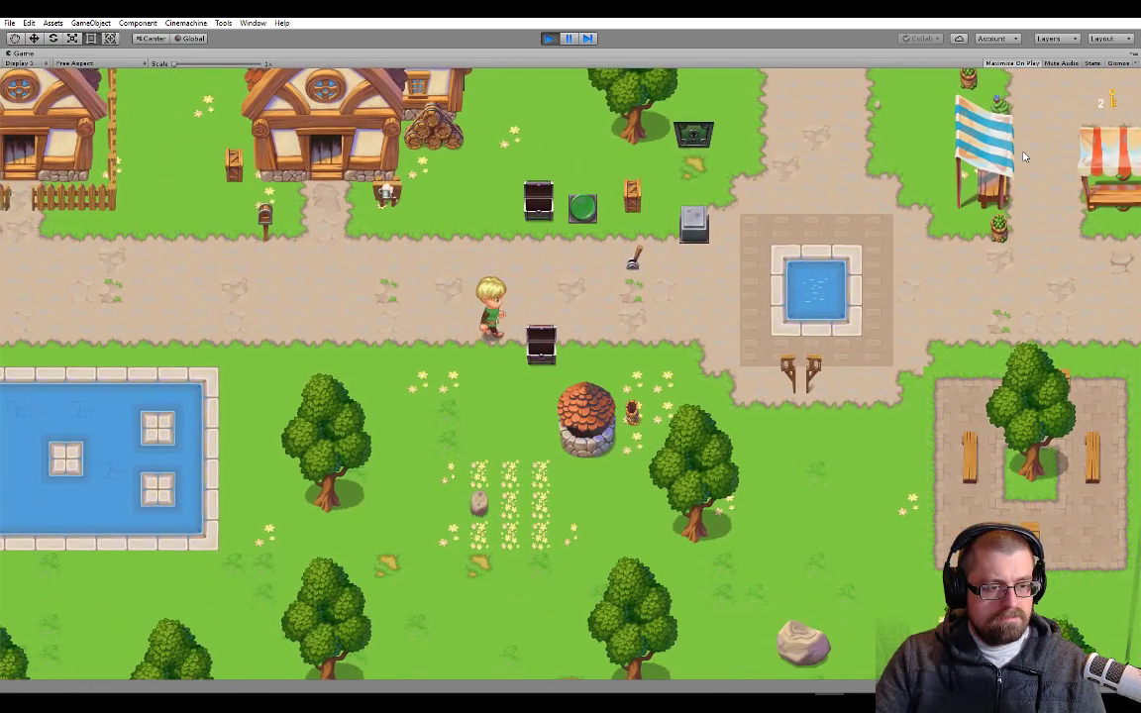
key("s")
key("d")
key("d")
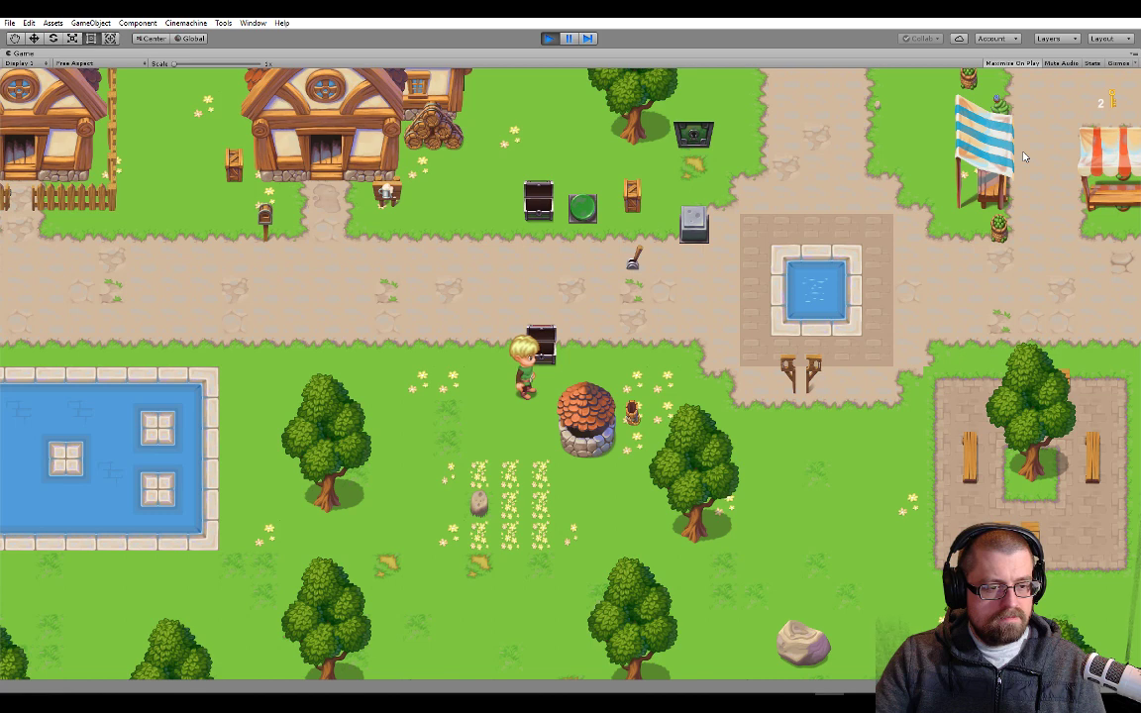
left_click(549, 39)
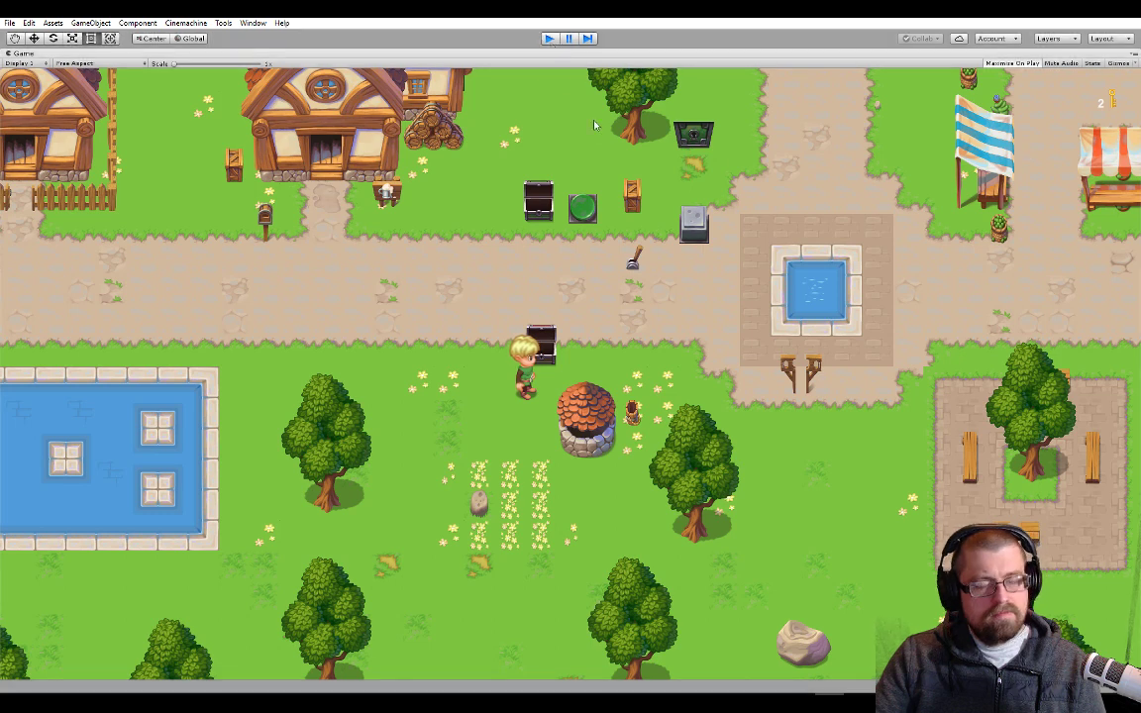
Review the DisplayItem code in Visual Studio, and inspect the Inventory settings of the red and green chests in Unity
key("alt+Tab")
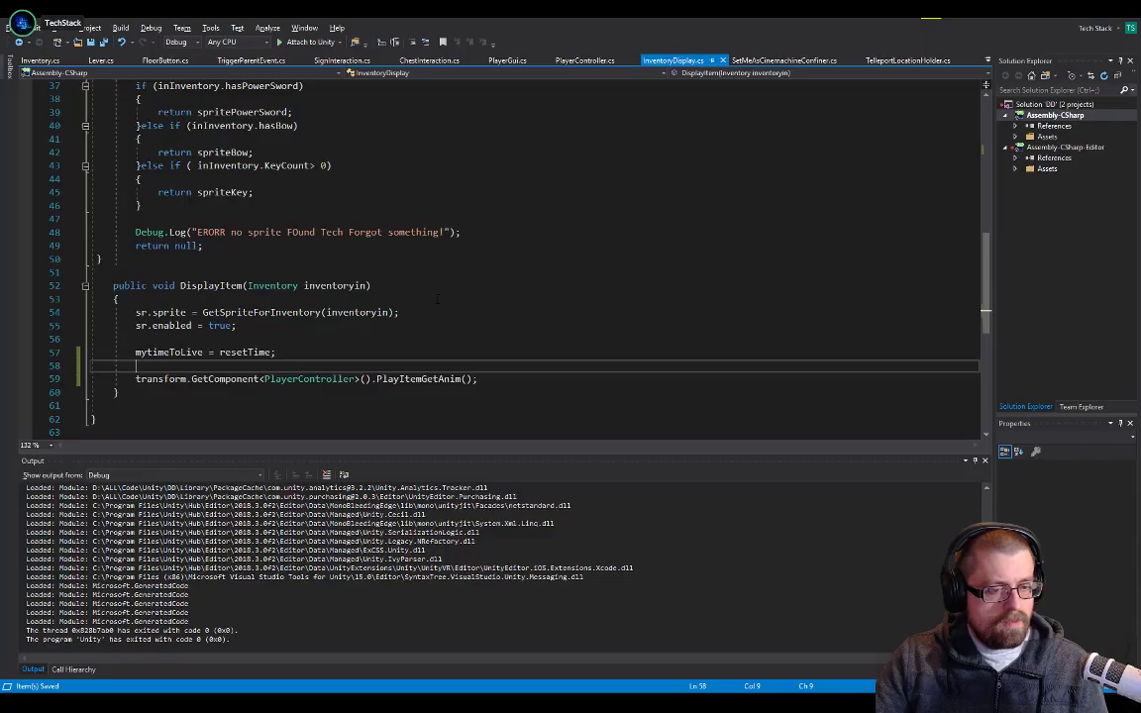
left_click(365, 342)
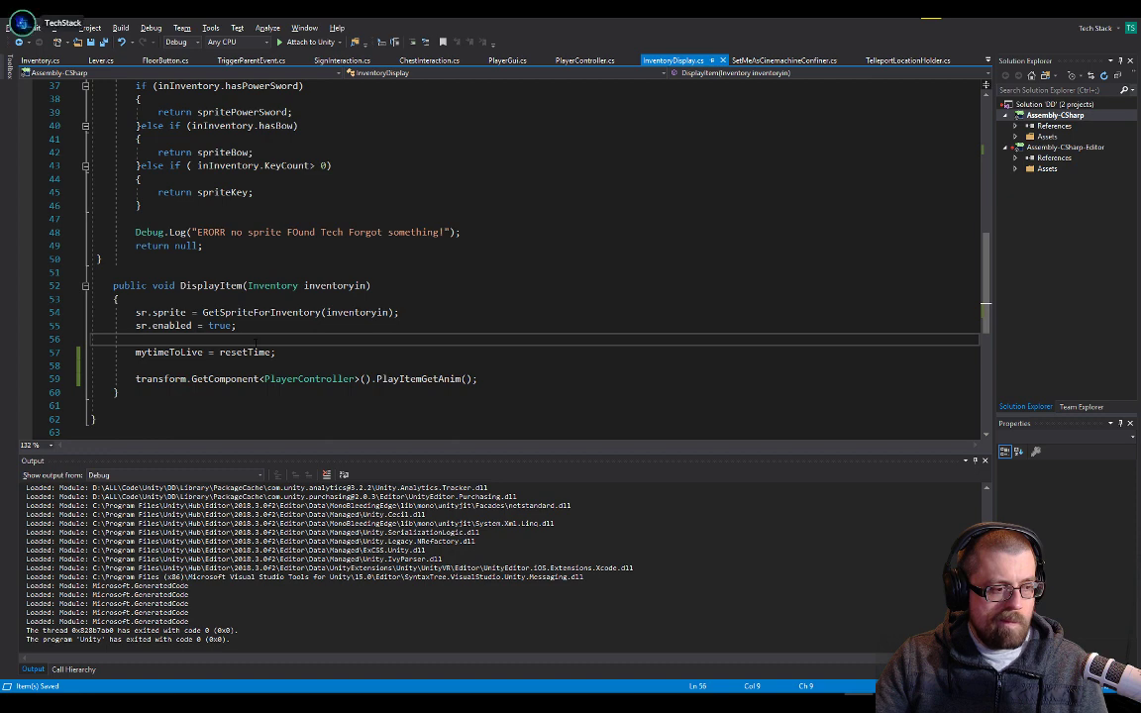
key("alt+Tab")
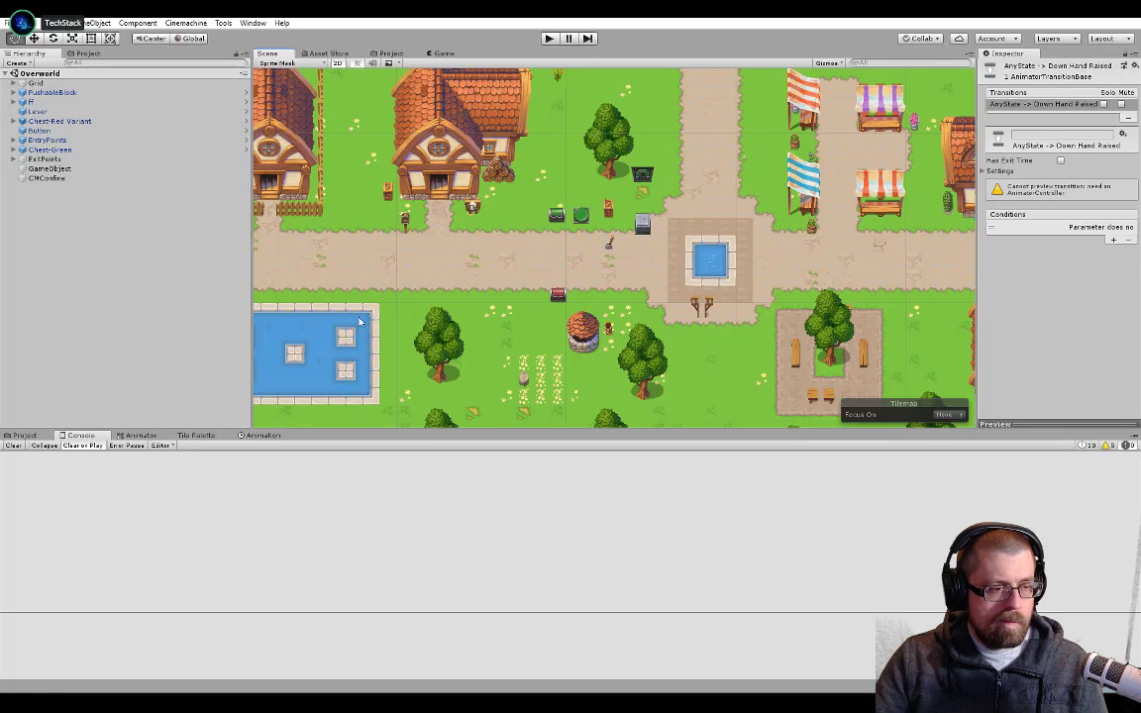
left_click(39, 119)
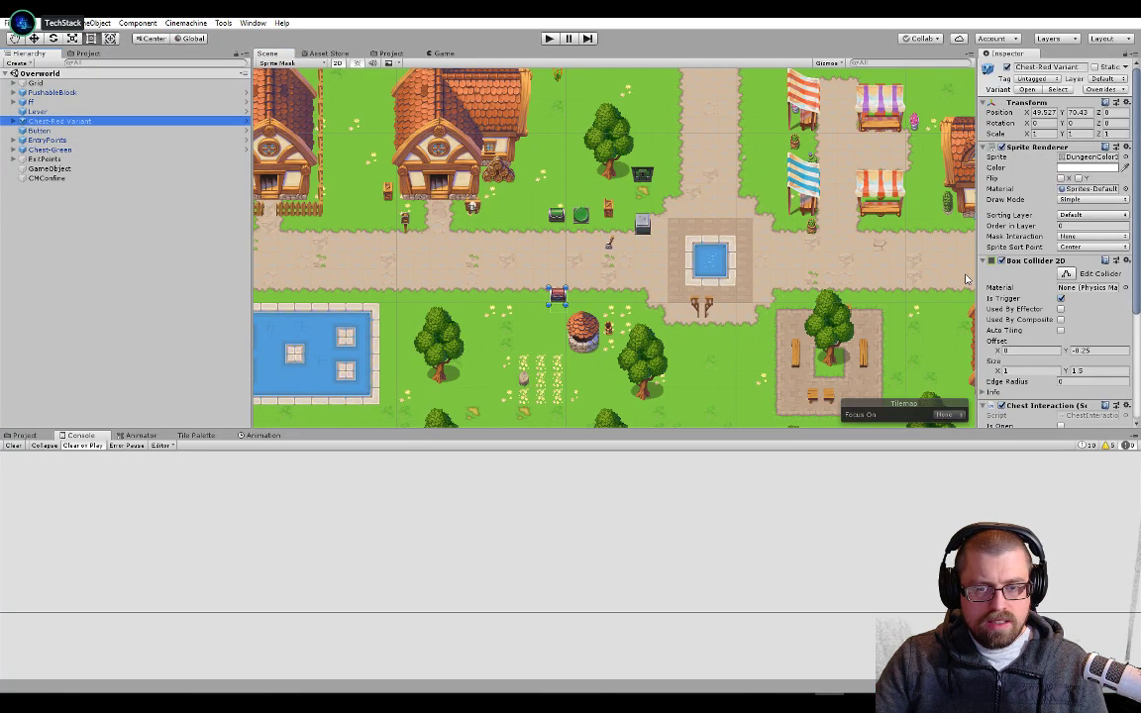
scroll(1066, 297, "down", 5)
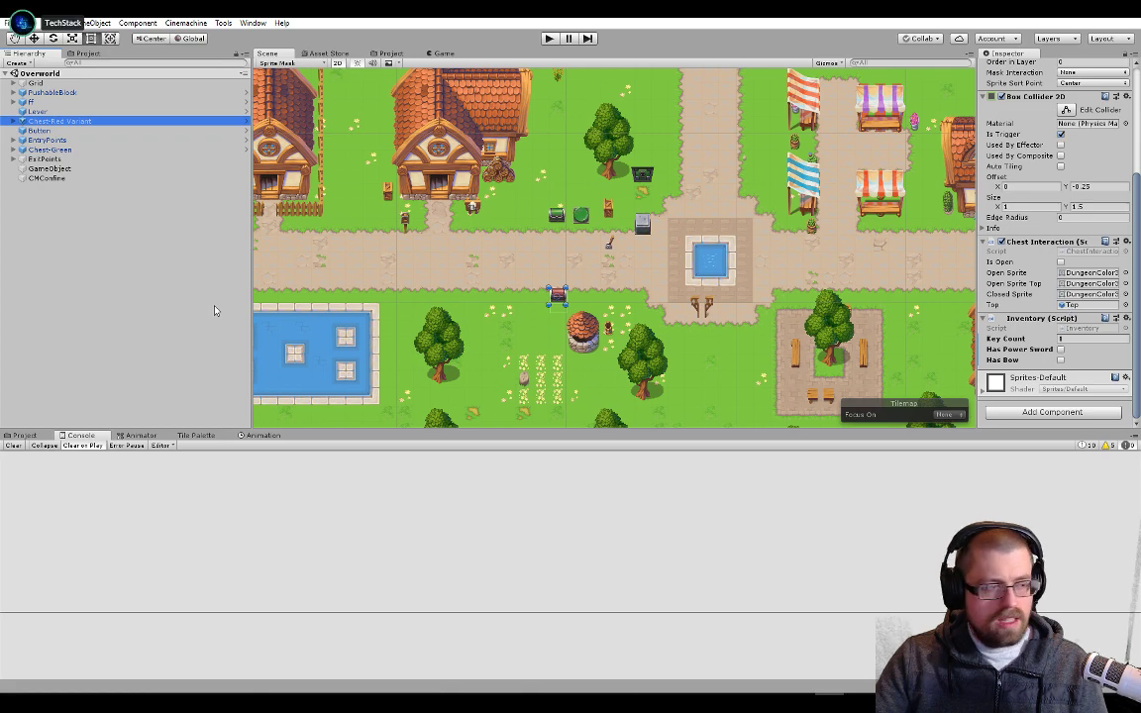
left_click(79, 151)
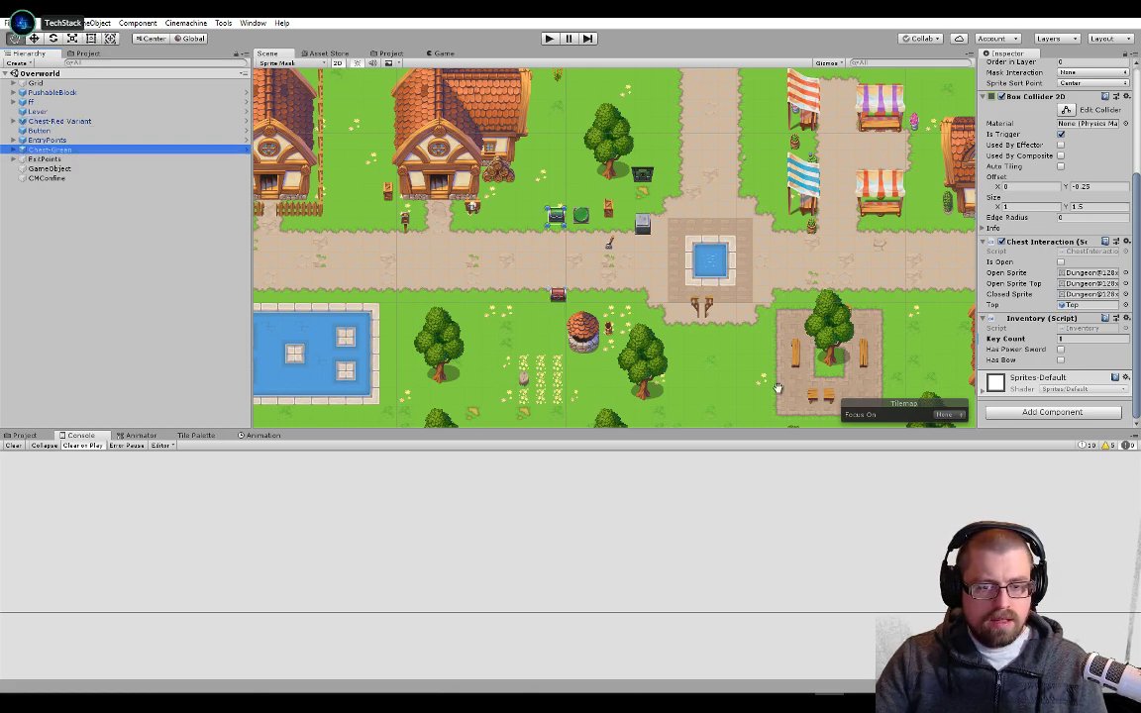
Return to Visual Studio, check the DisplayItem method's signature, and open ChestInteraction.cs at the SetOpen method
key("alt+Tab")
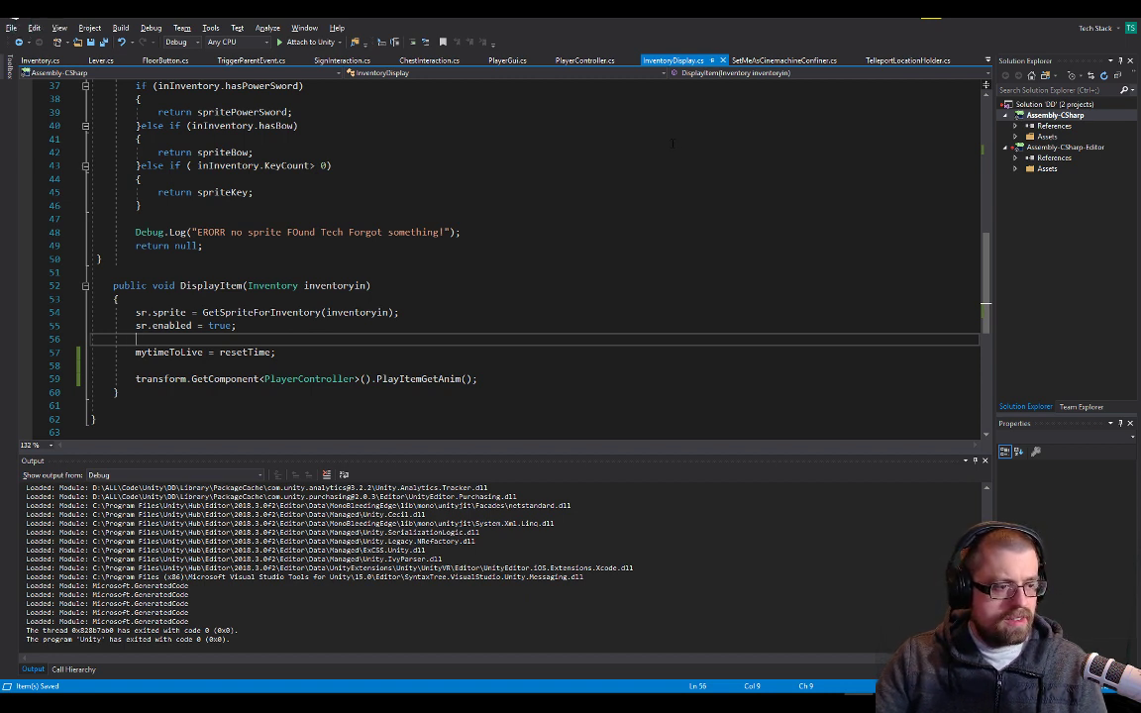
double_click(333, 286)
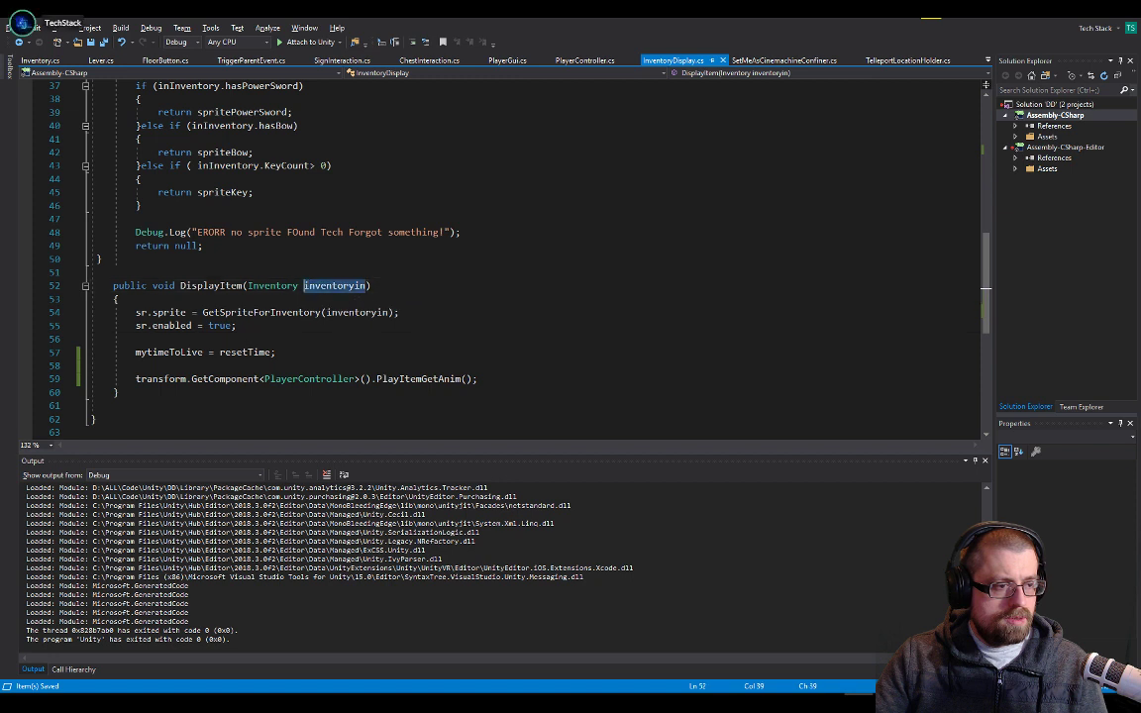
double_click(223, 287)
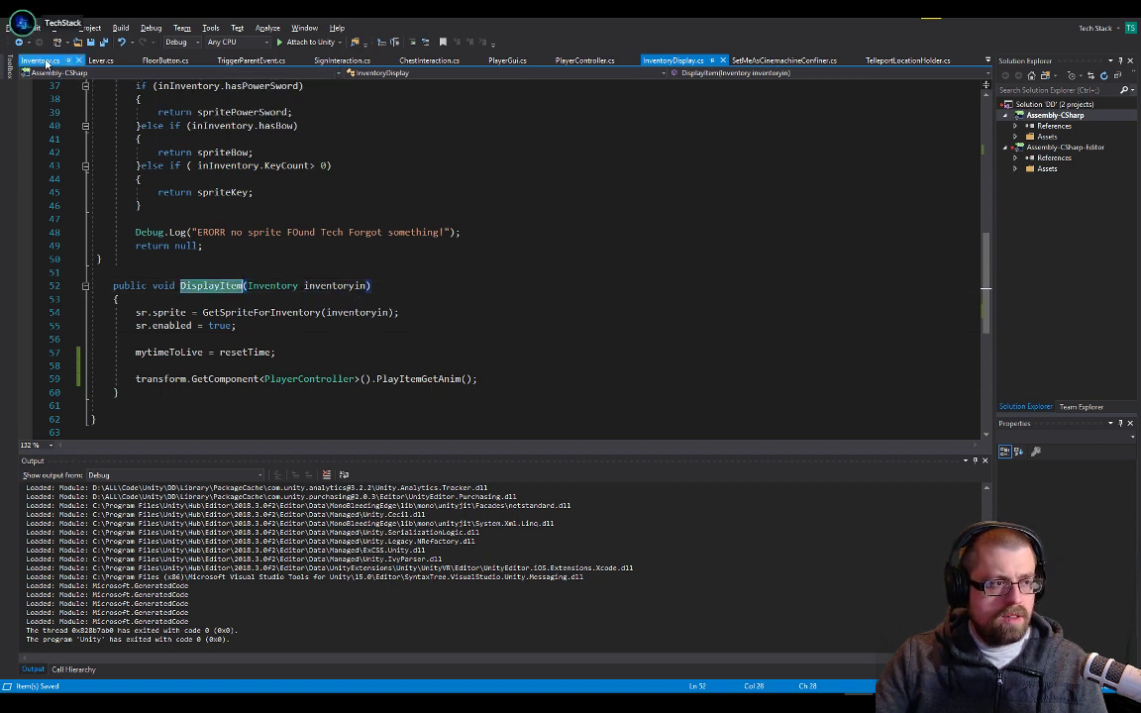
left_click(987, 61)
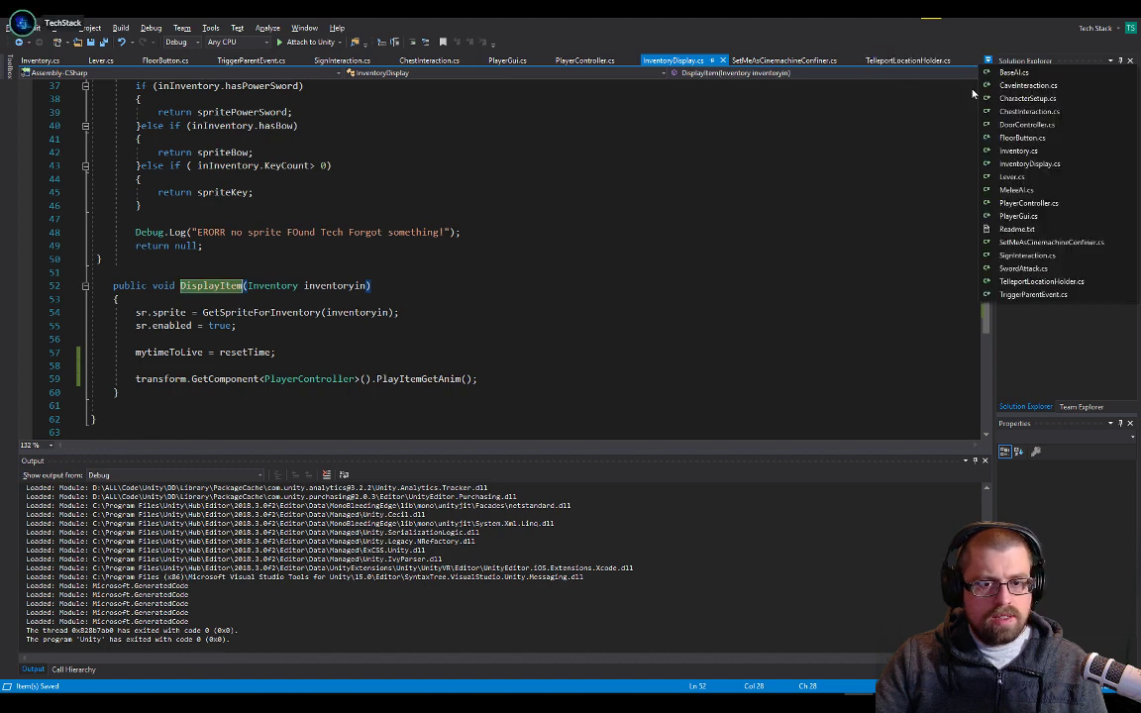
left_click(1034, 113)
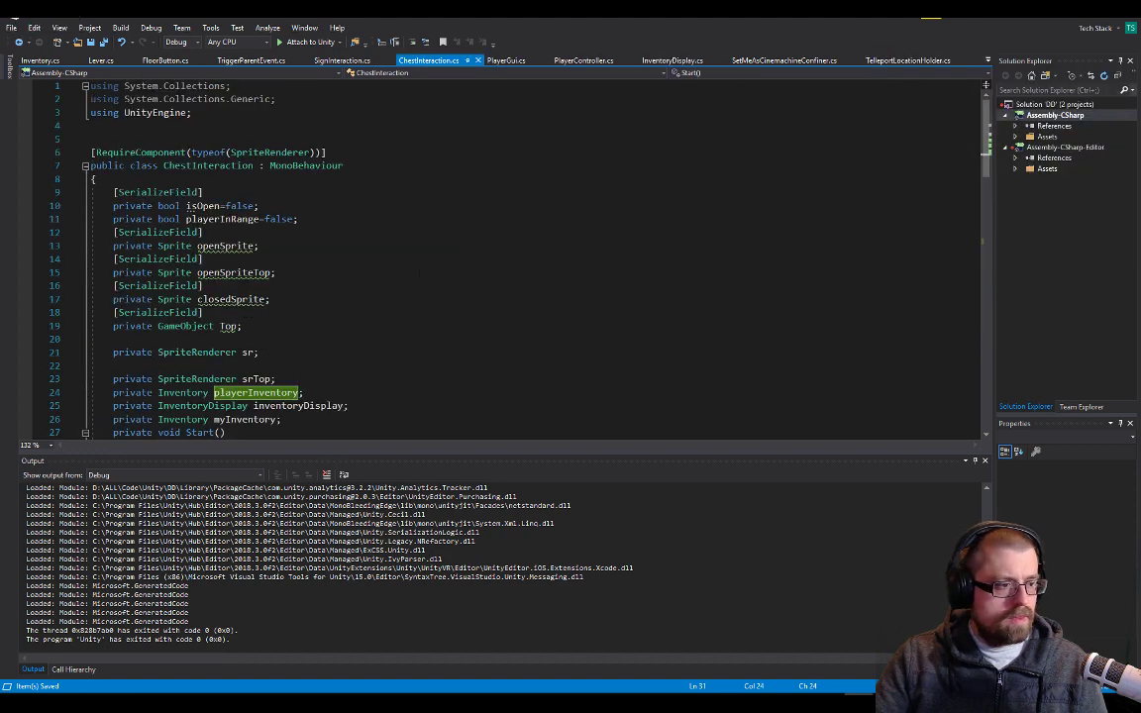
scroll(401, 275, "down", 20)
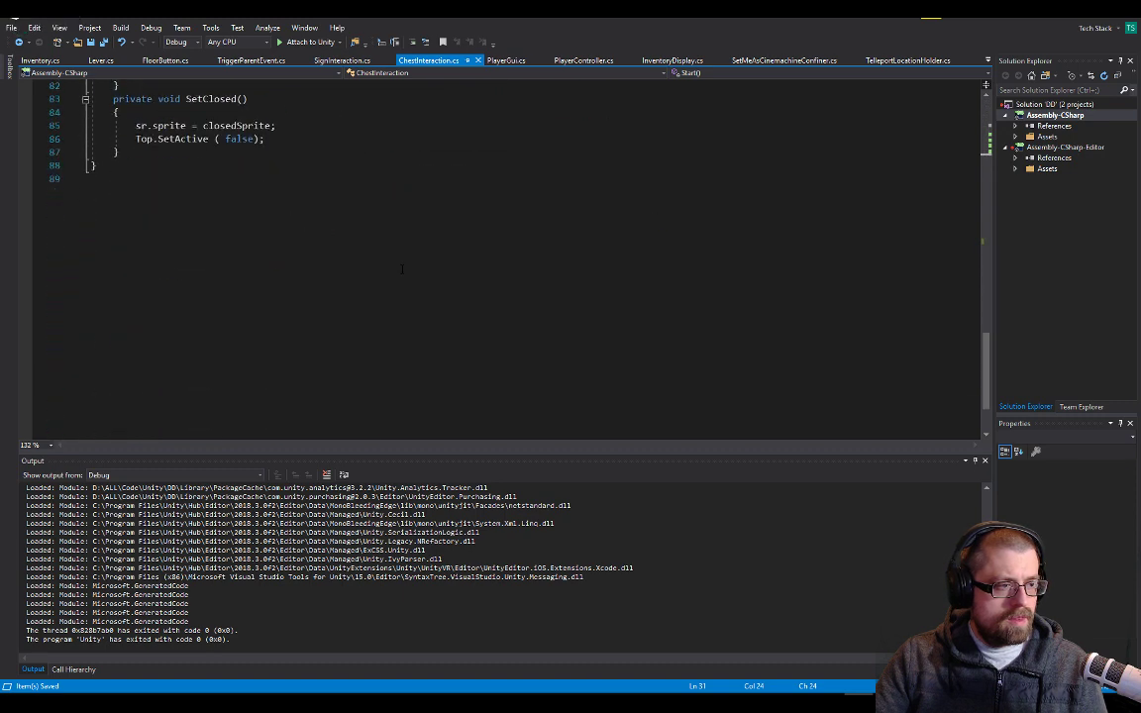
scroll(347, 278, "up", 4)
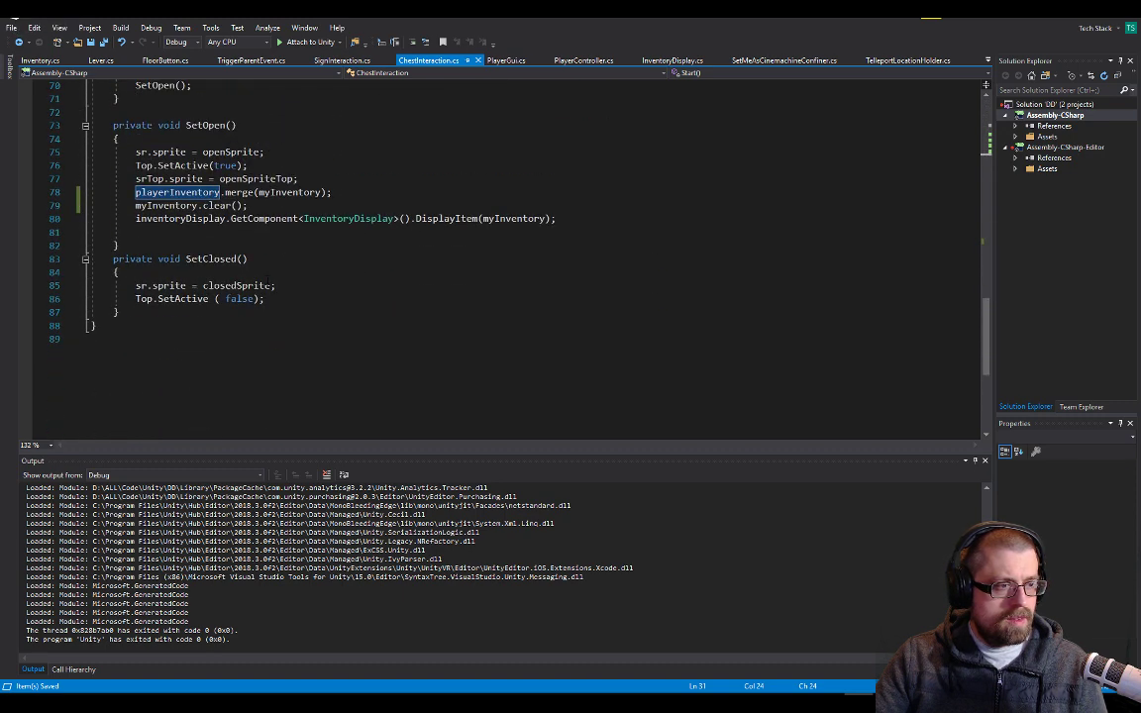
Move the inventoryDisplay DisplayItem(myInventory) line in SetOpen to directly after the merge call, ahead of myInventory.clear()
double_click(446, 218)
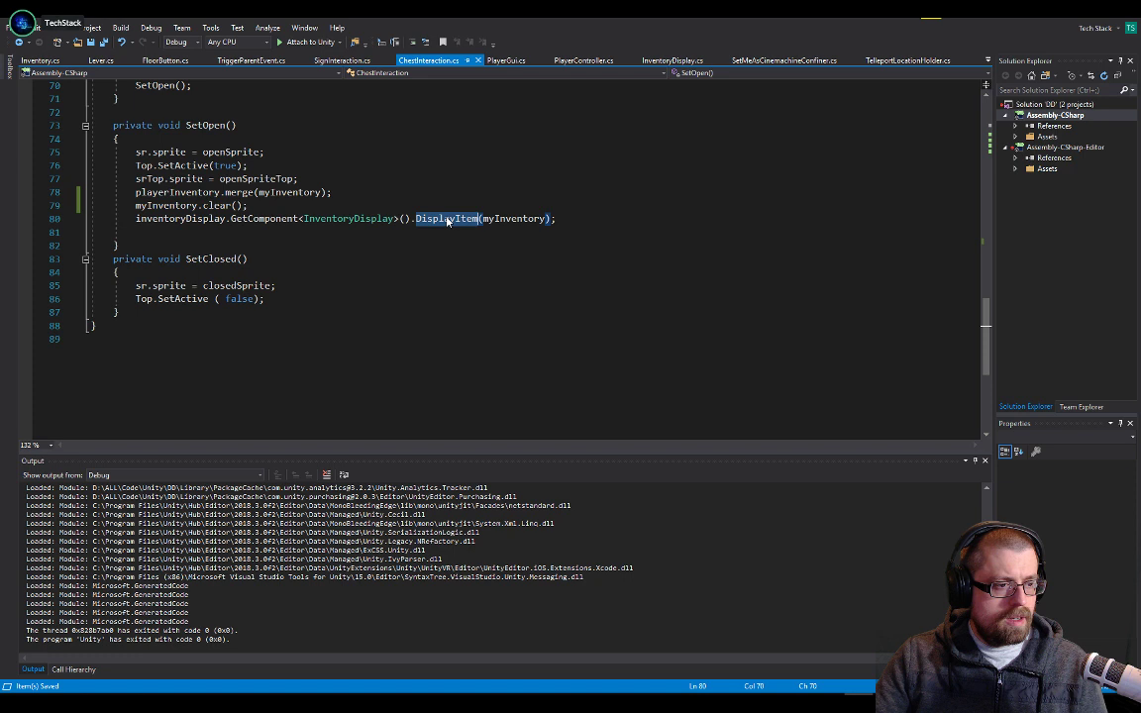
left_click(67, 218)
key("ctrl+x")
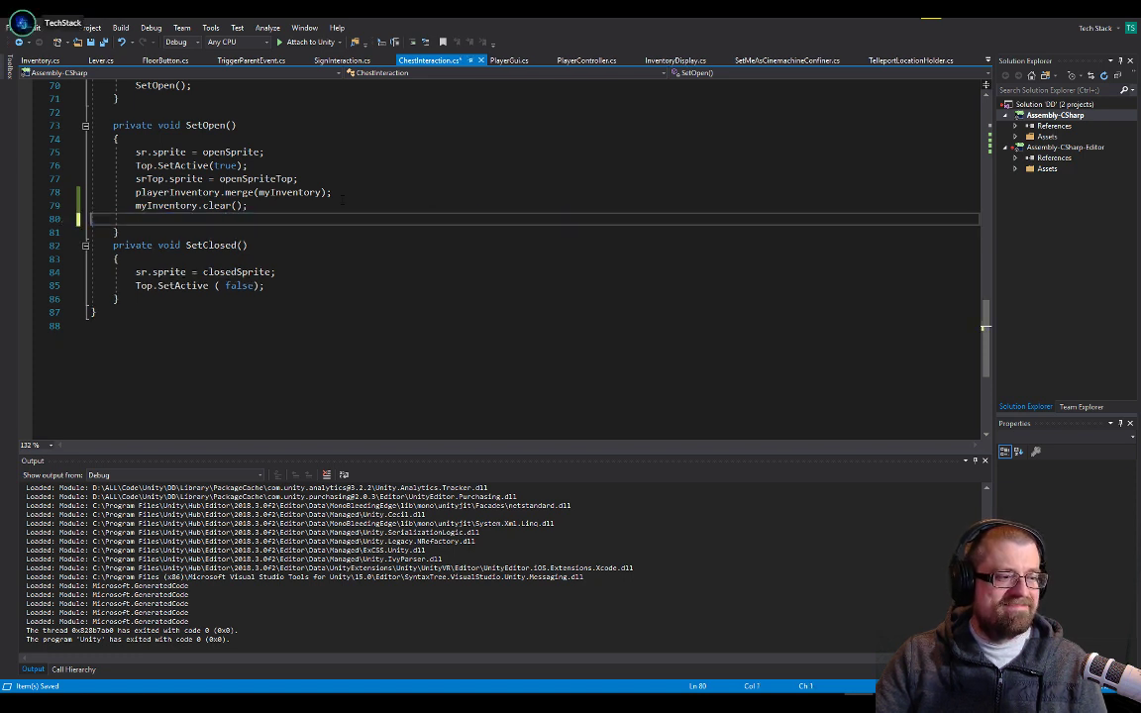
left_click(357, 193)
key("Return")
key("ctrl+v")
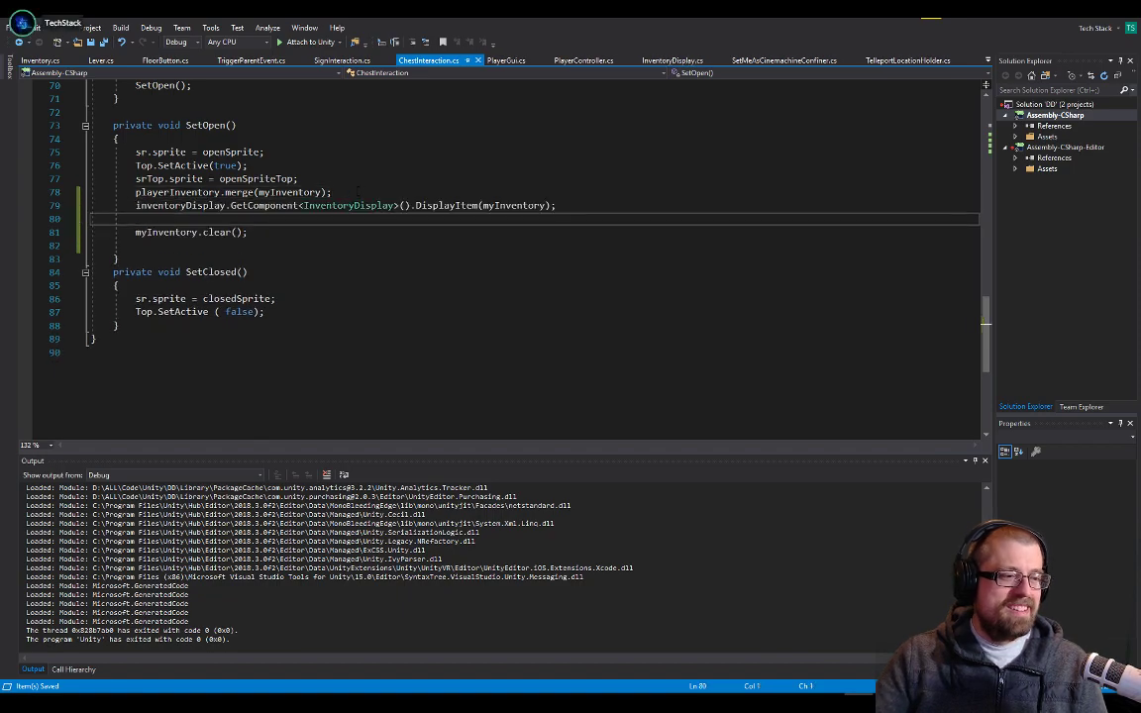
Switch to Unity, start the game, and open the green and red chests to test the item display
key("alt+Tab")
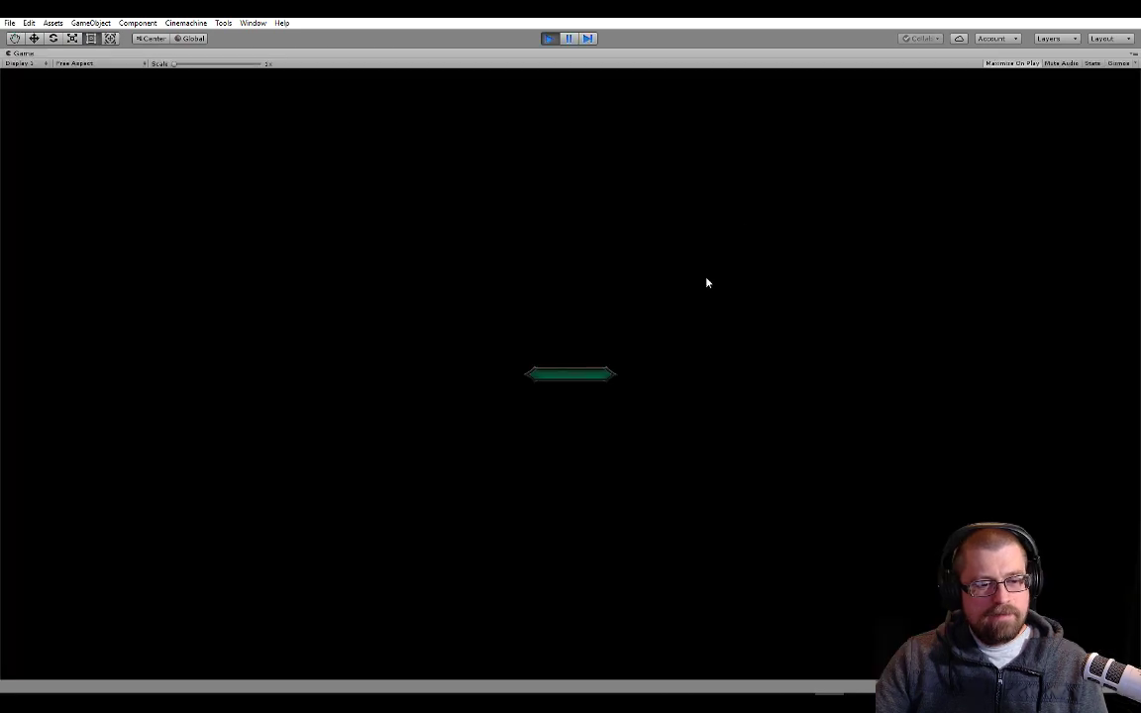
left_click(561, 382)
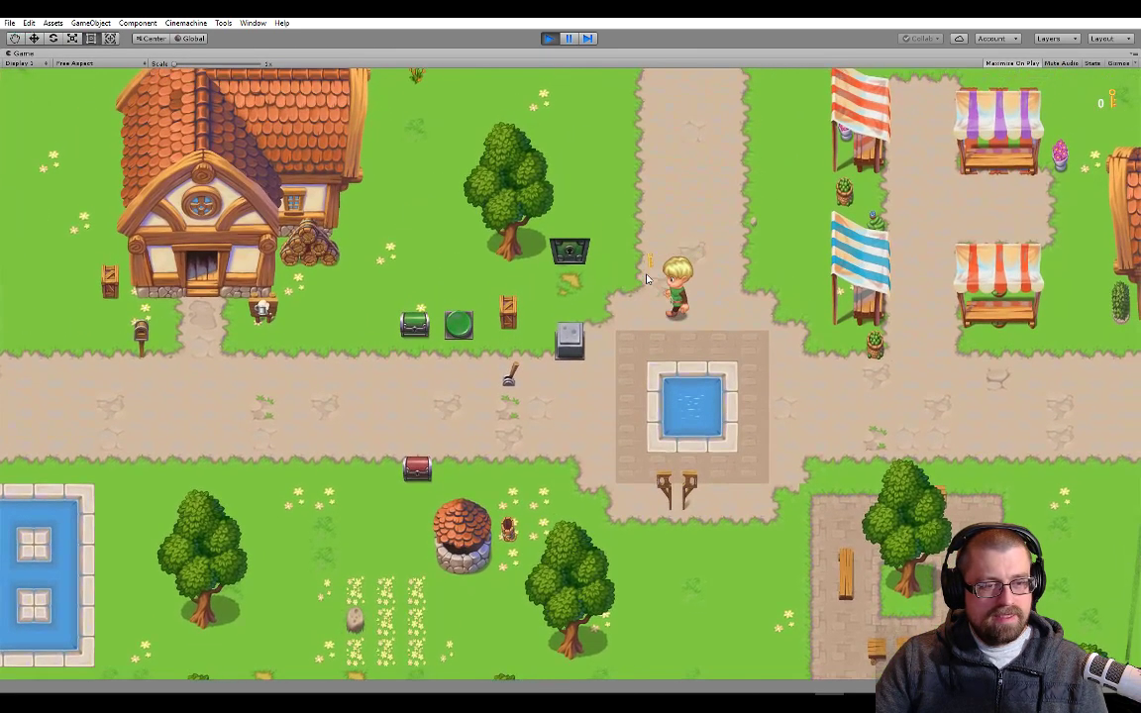
key("a")
key("s")
key("w")
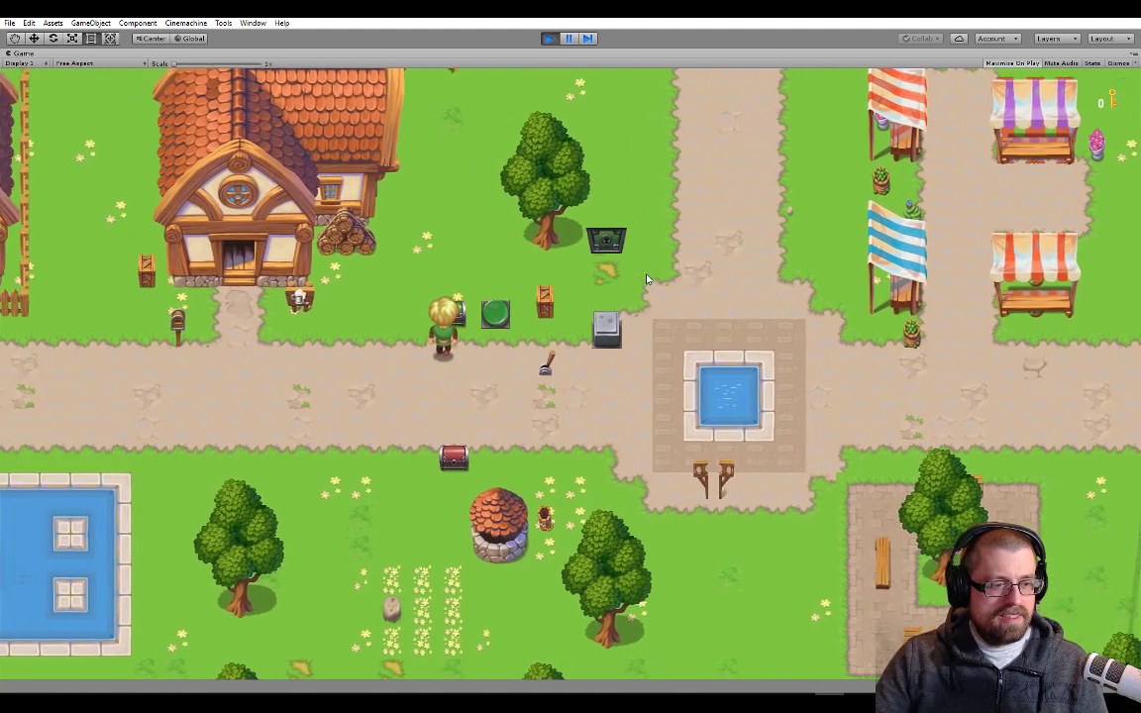
key("space")
key("s")
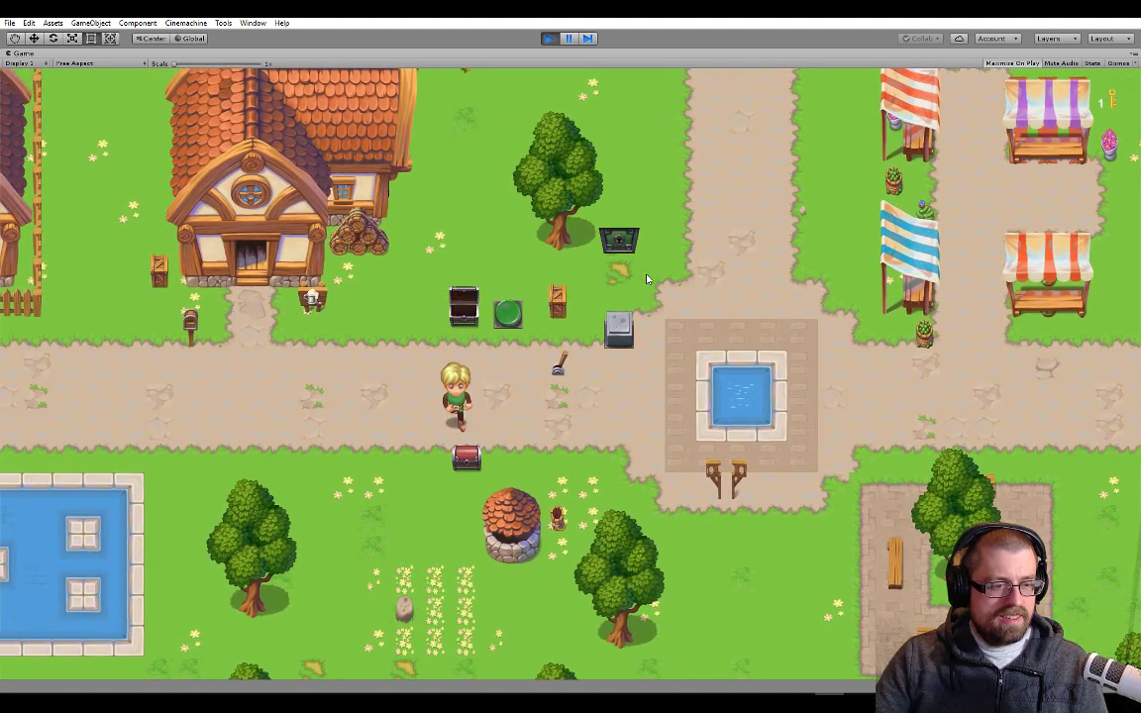
key("s")
key("space")
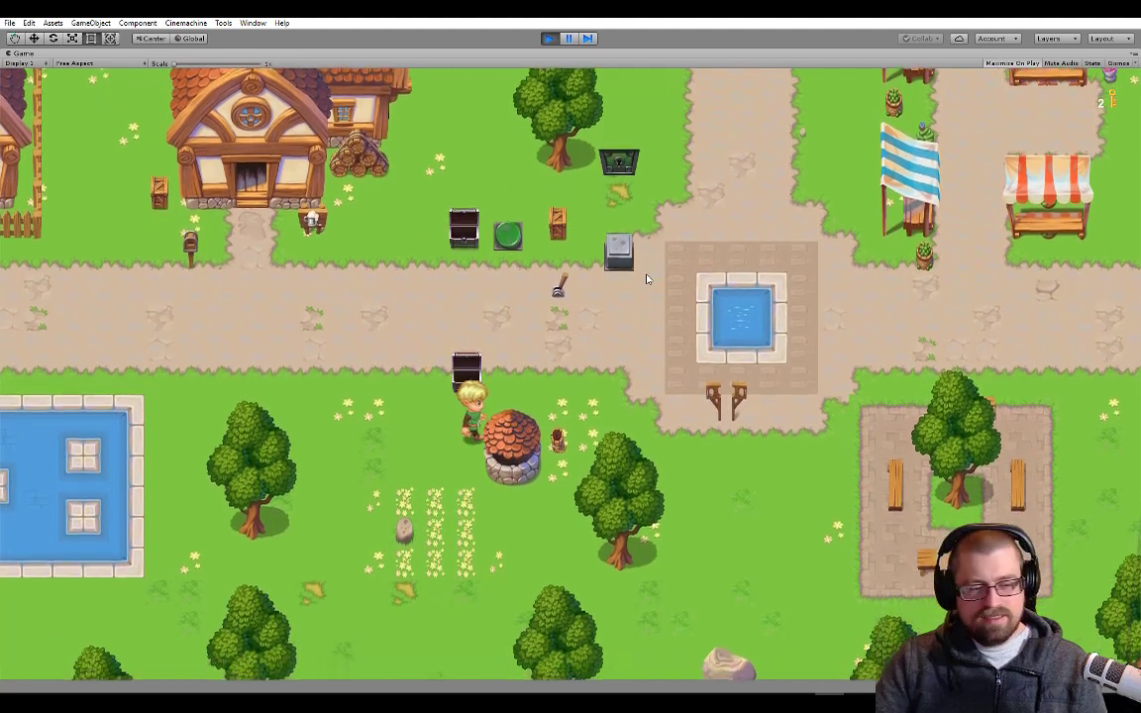
Walk the player from the red chest to the grey block, push it slightly, and stop the game
key("w")
key("d")
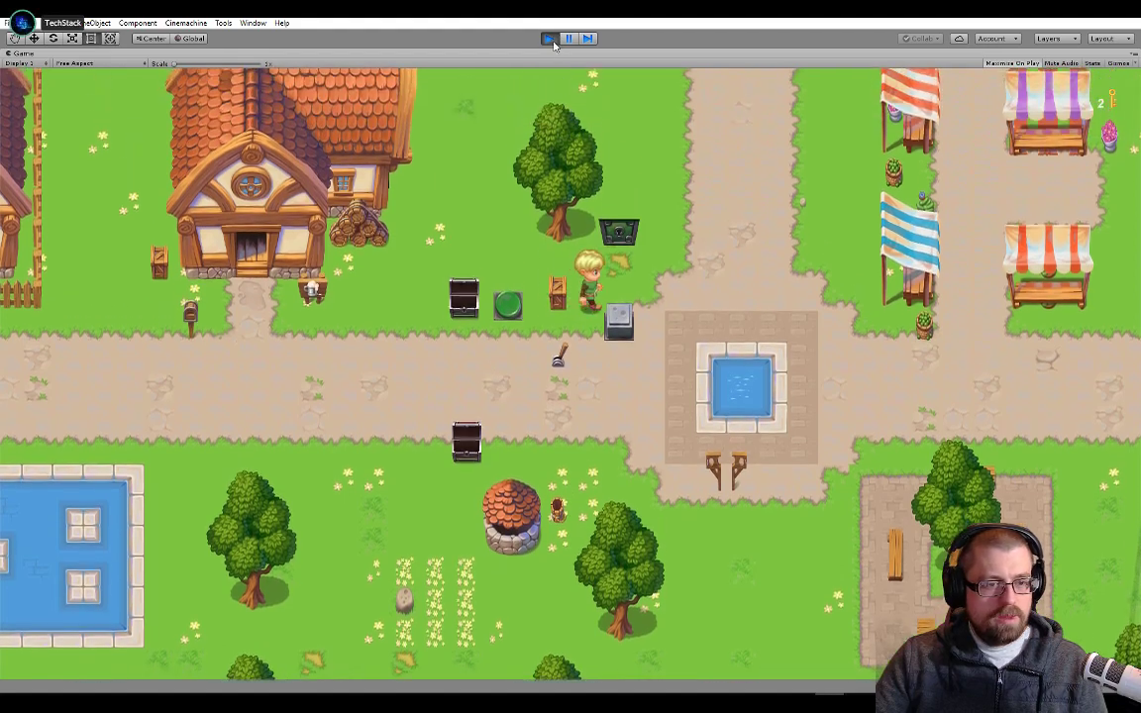
key("w")
key("a")
key("s")
key("d")
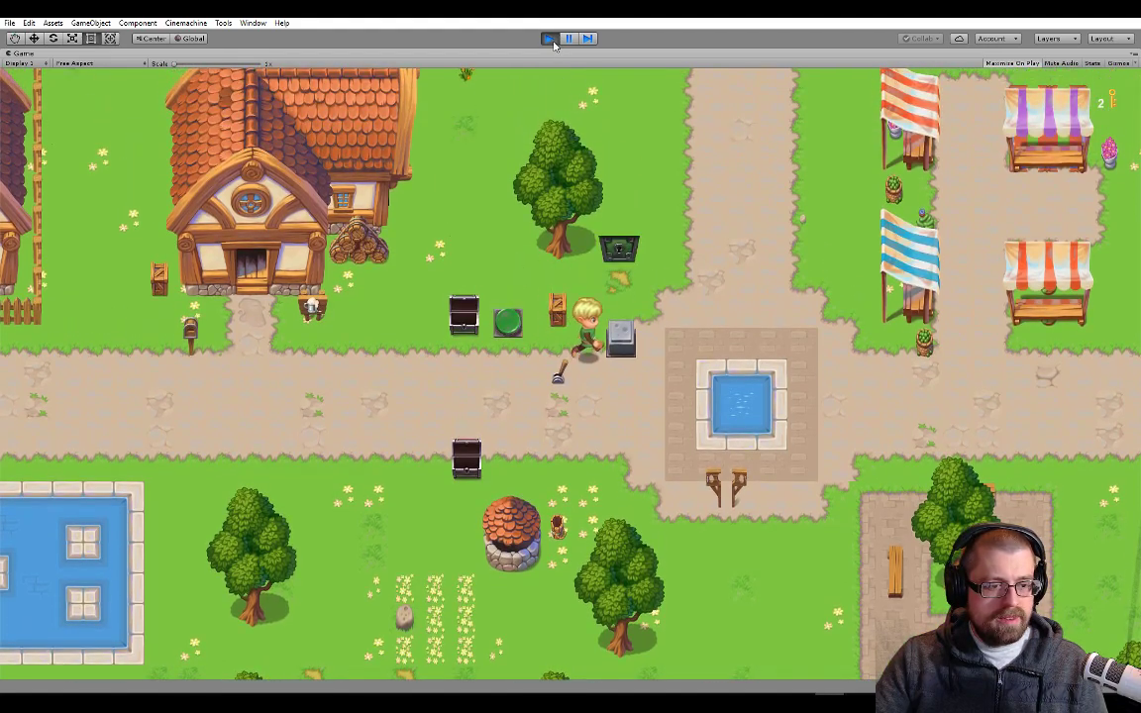
key("w")
key("d")
left_click(551, 39)
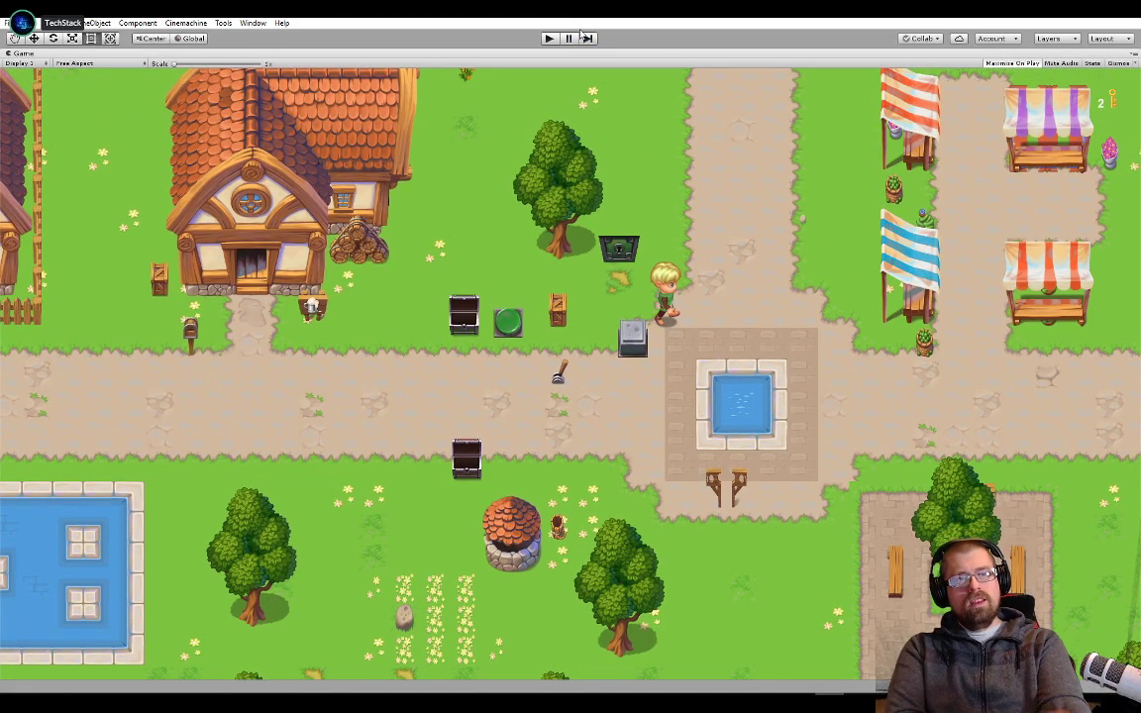
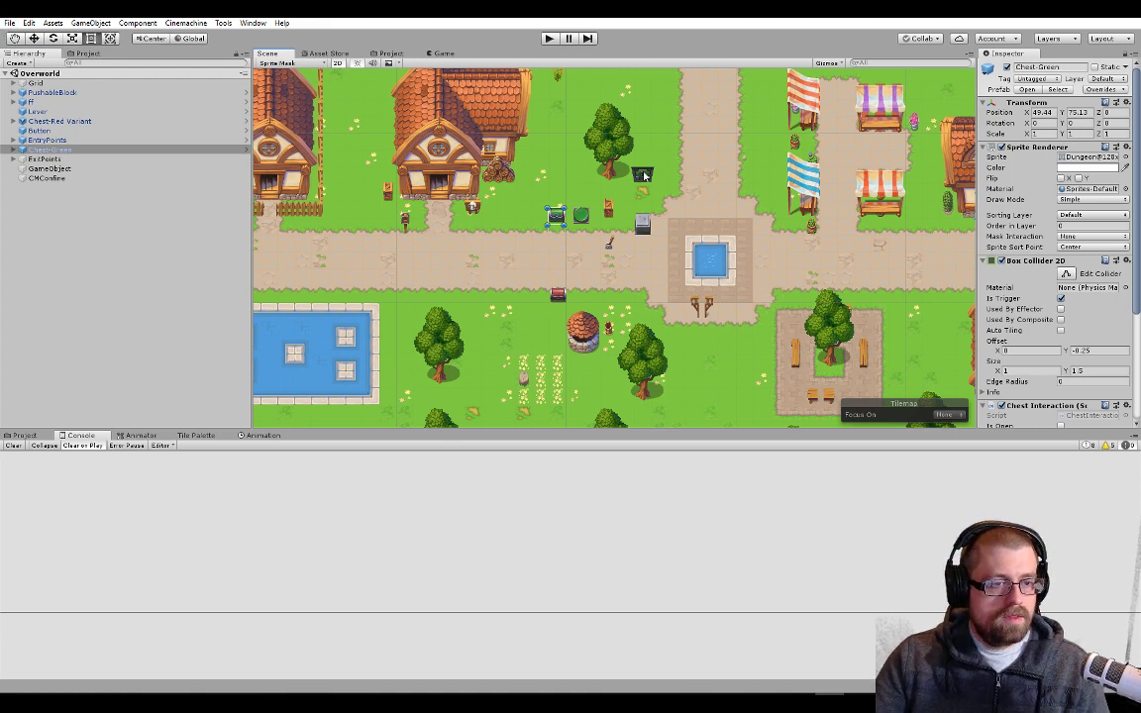
Select the green locked door ff in the Overworld scene, focus the view on it, and open its prefab
left_click(587, 162)
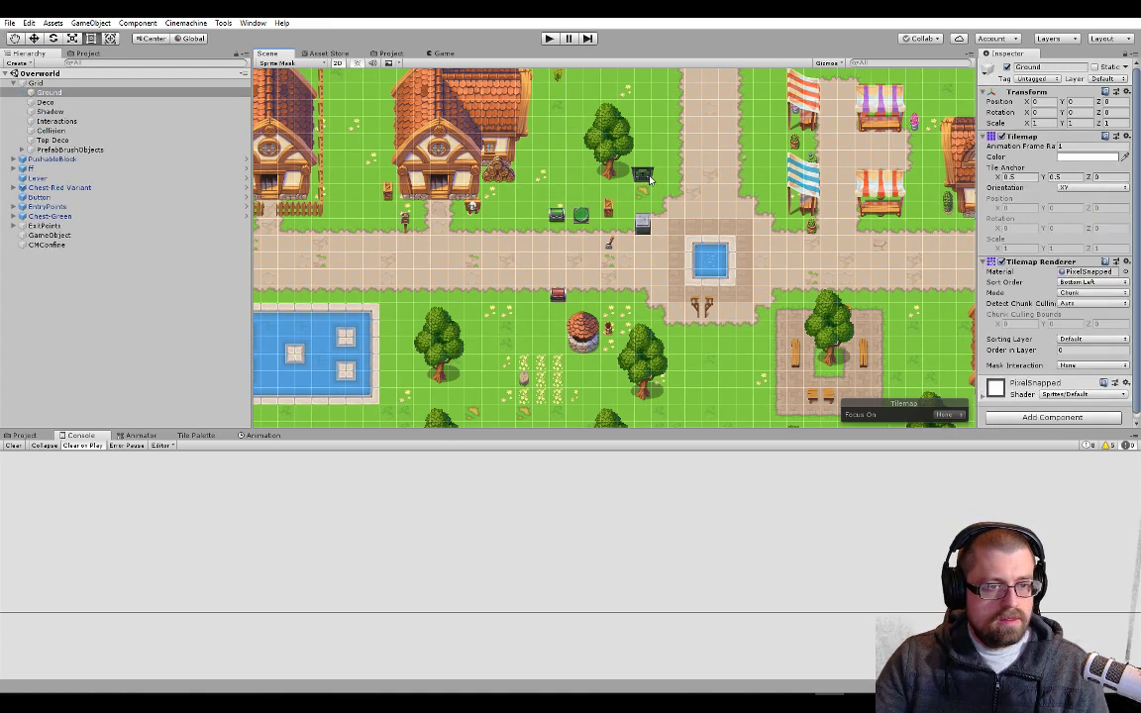
left_click(56, 169)
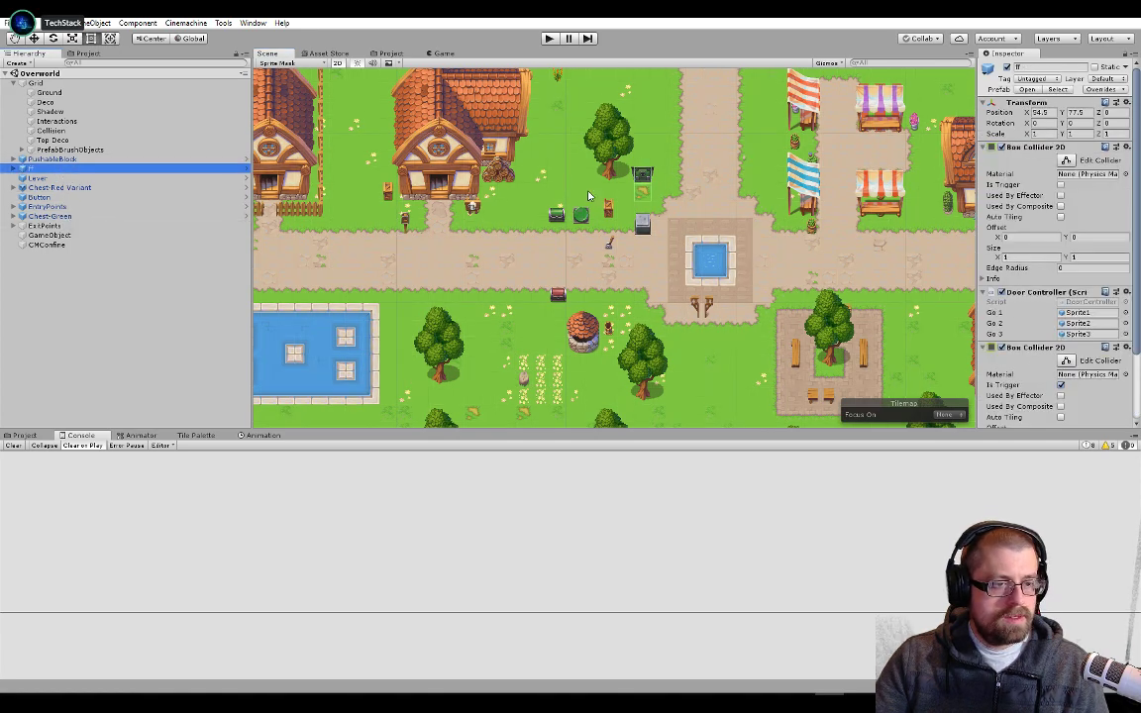
key("f")
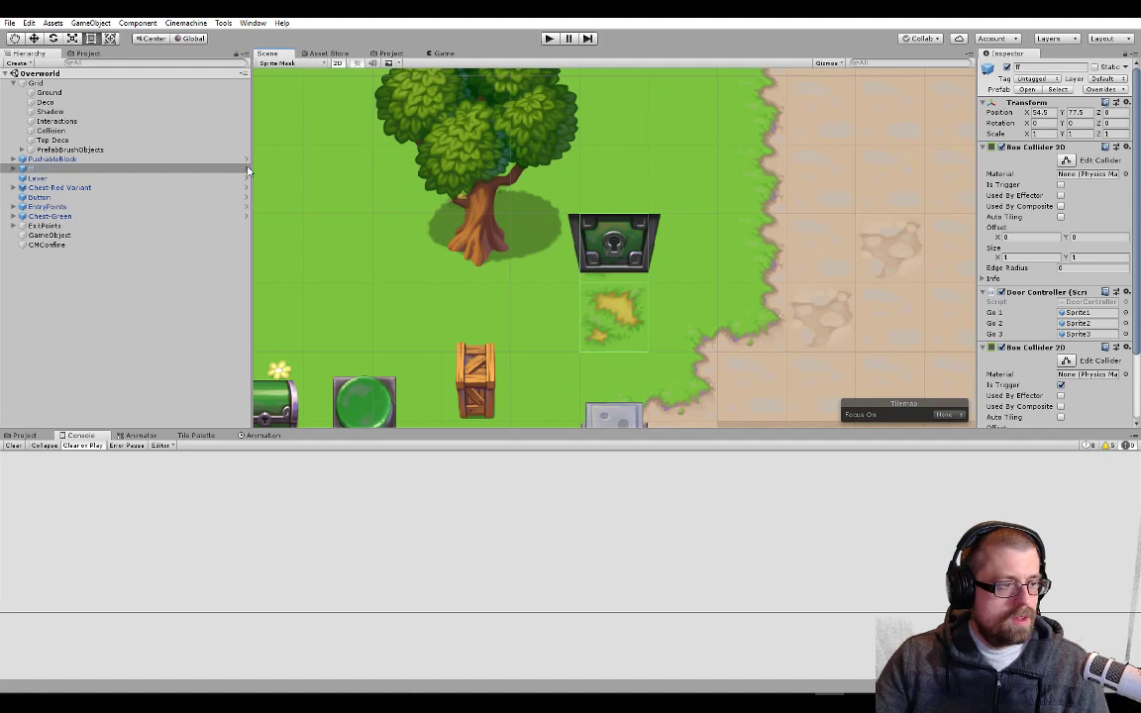
left_click(247, 170)
Inspect the door prefab's two Box Collider 2D components and open its DoorController script in Visual Studio
scroll(1057, 275, "down", 3)
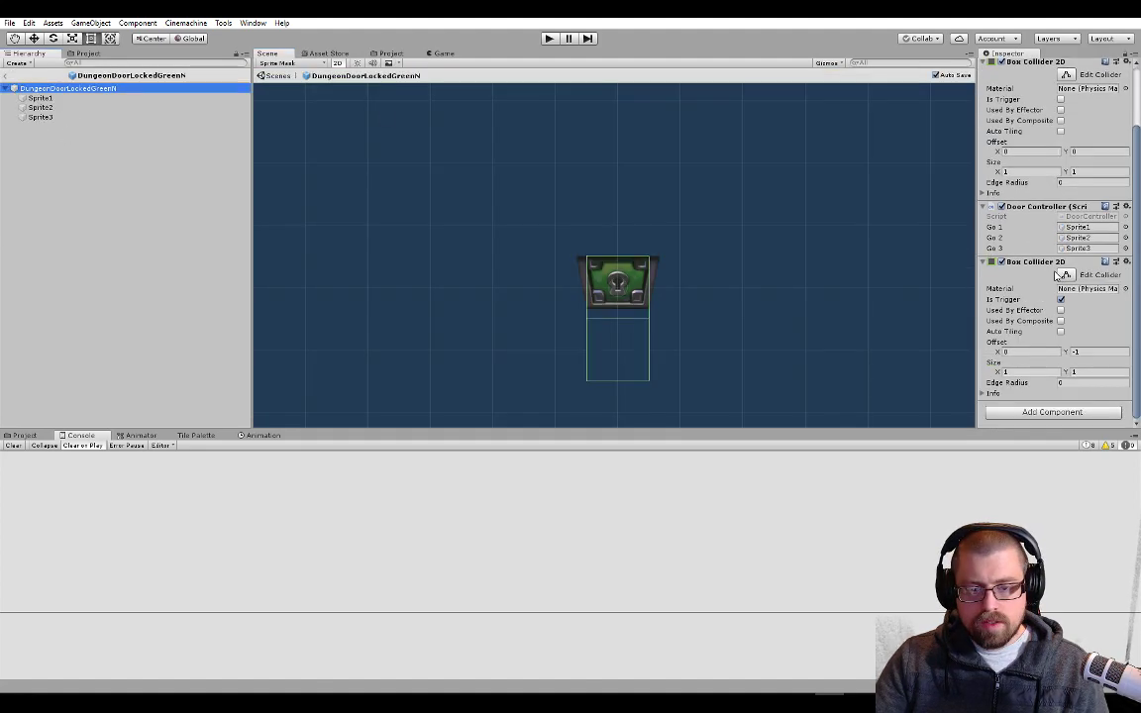
scroll(1058, 276, "up", 3)
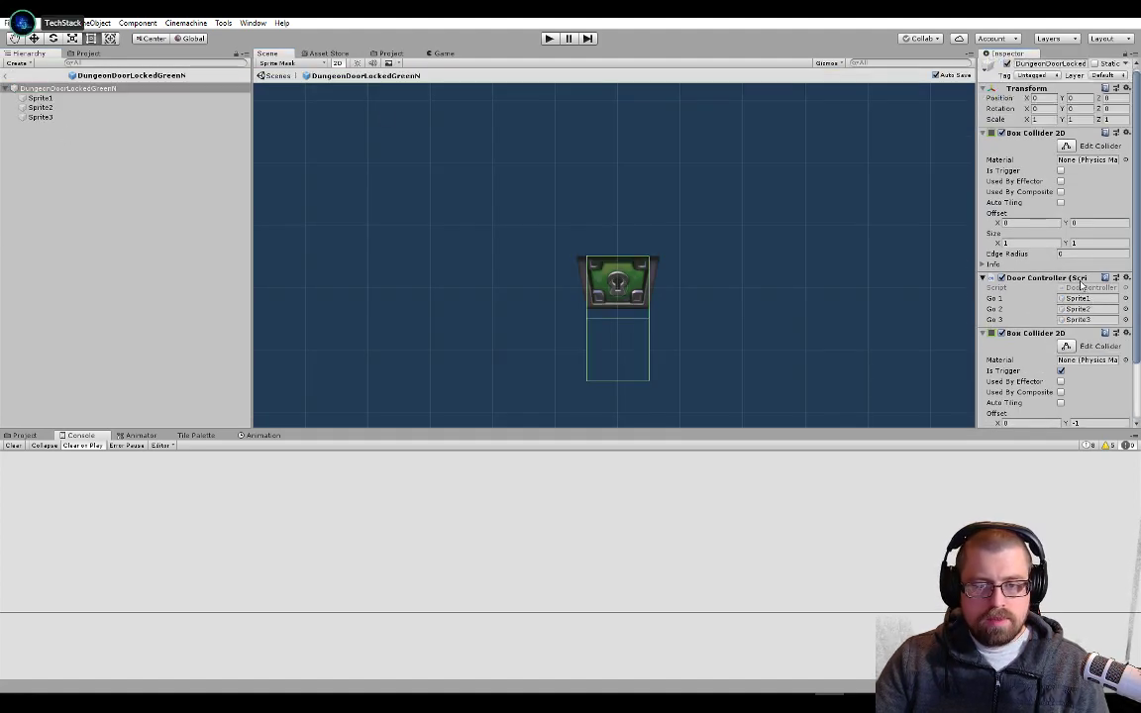
left_click(1039, 279)
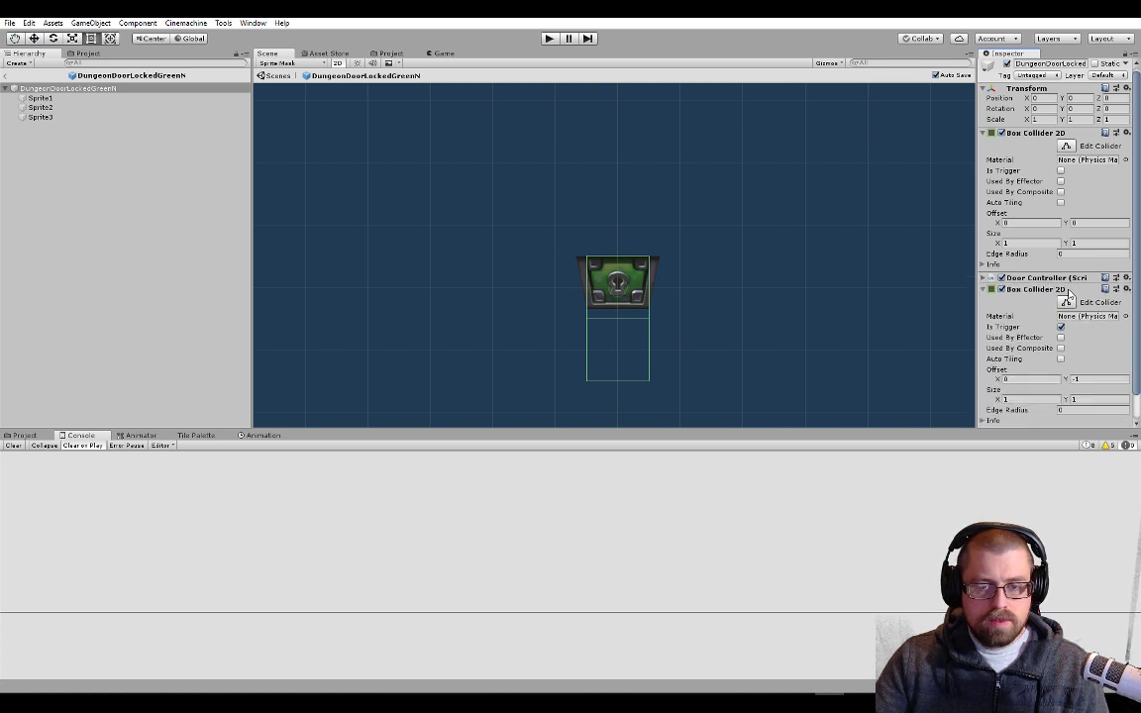
left_click(1050, 279)
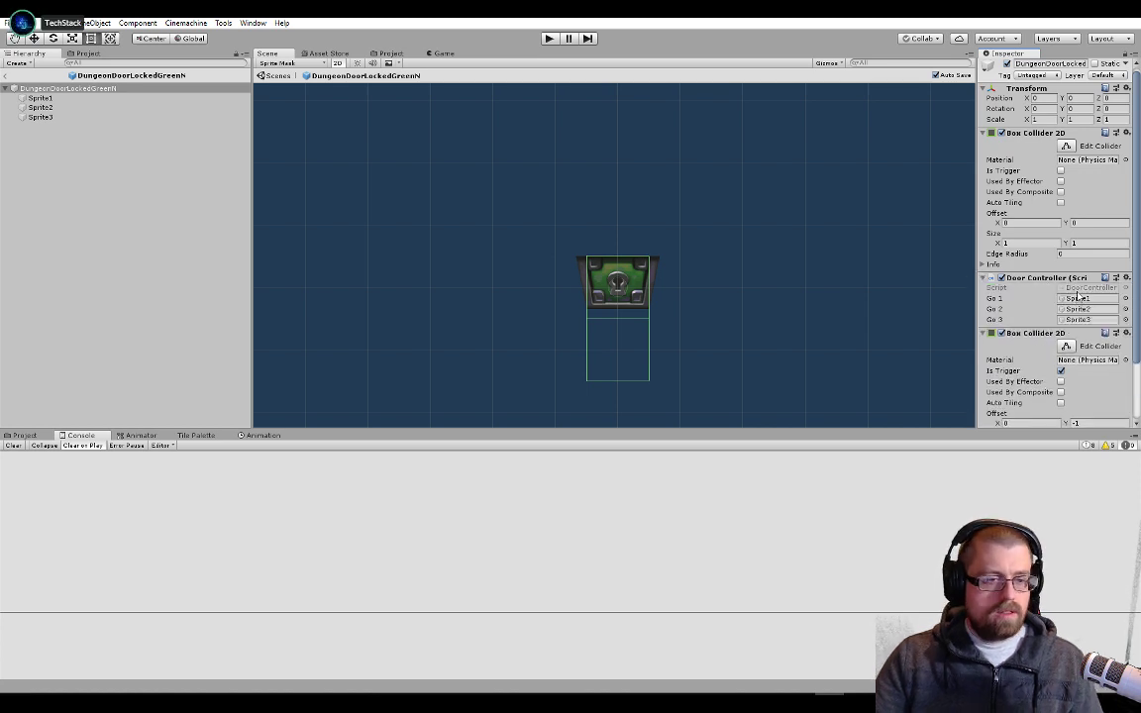
double_click(1077, 291)
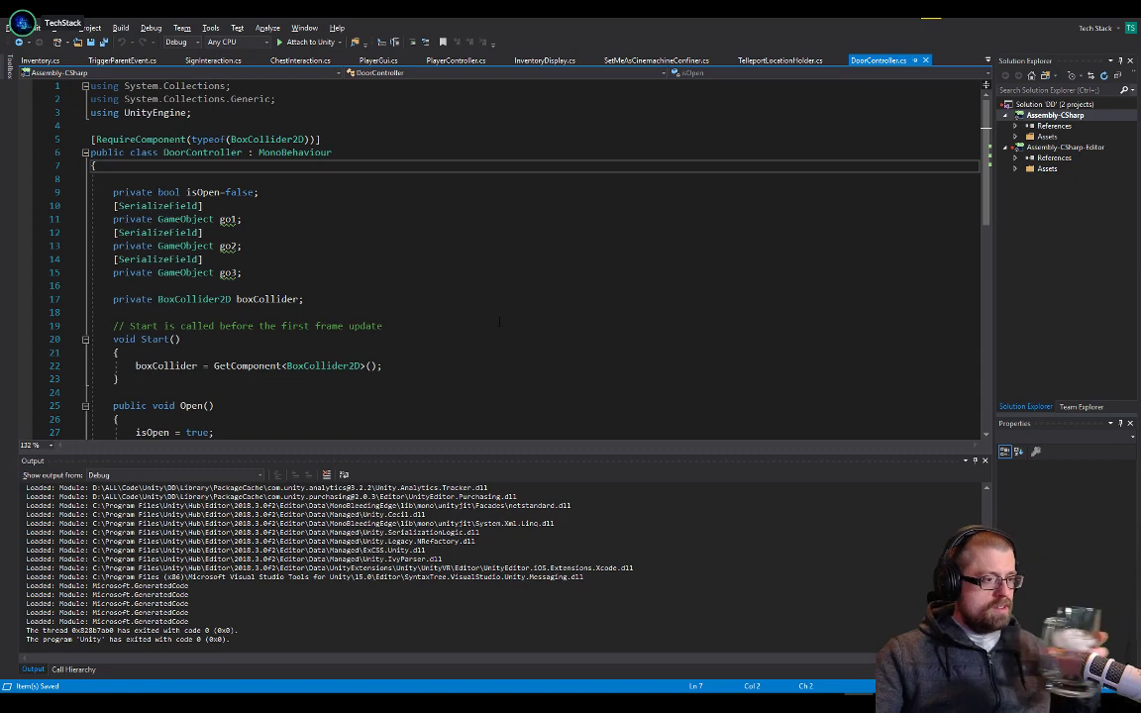
Examine DoorController.cs, reading its fields and the Open, Close and ChangeState methods
scroll(657, 349, "down", 5)
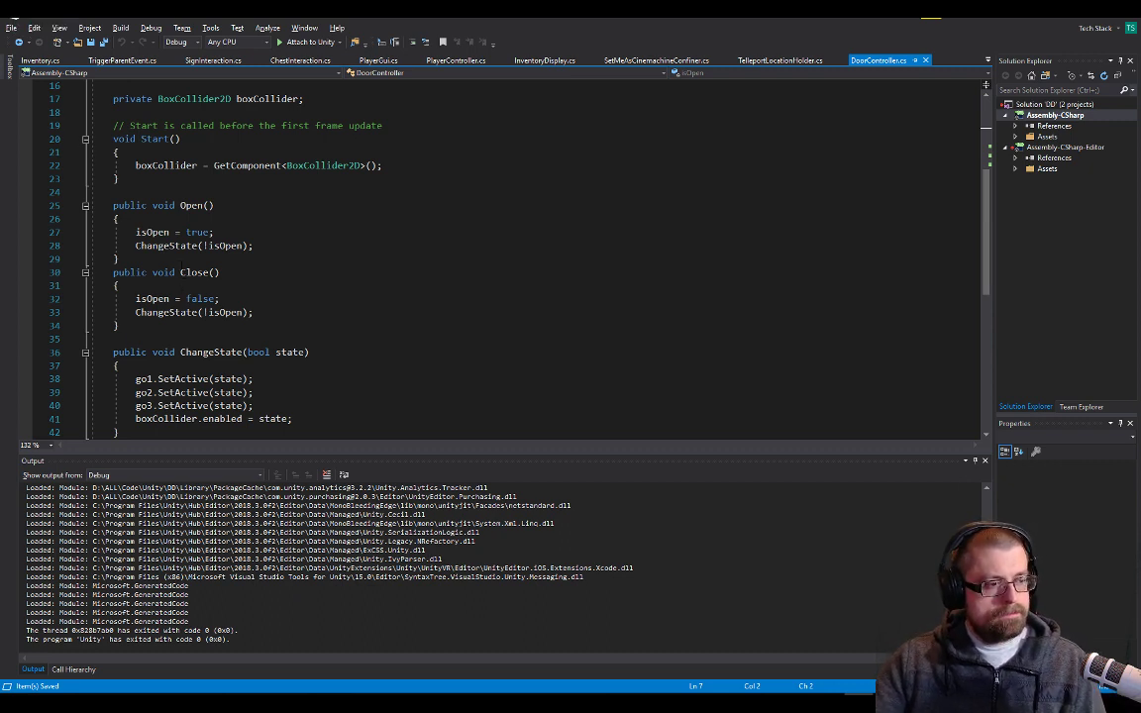
left_click(197, 246)
scroll(197, 246, "down", 2)
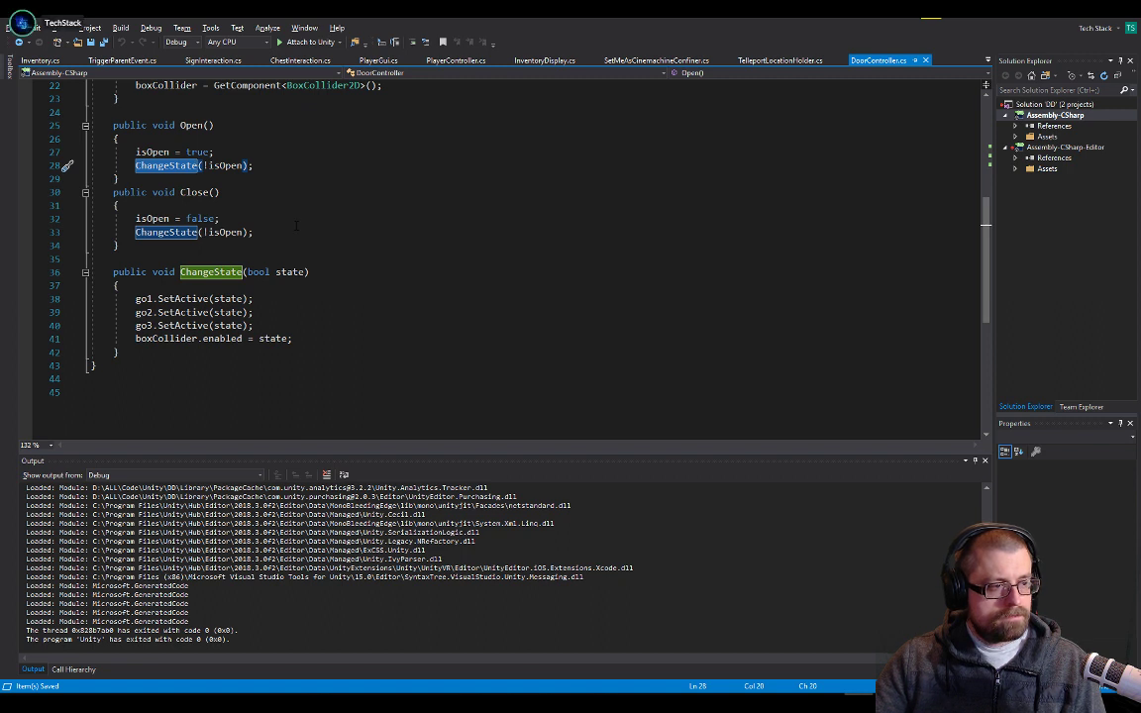
scroll(295, 226, "up", 2)
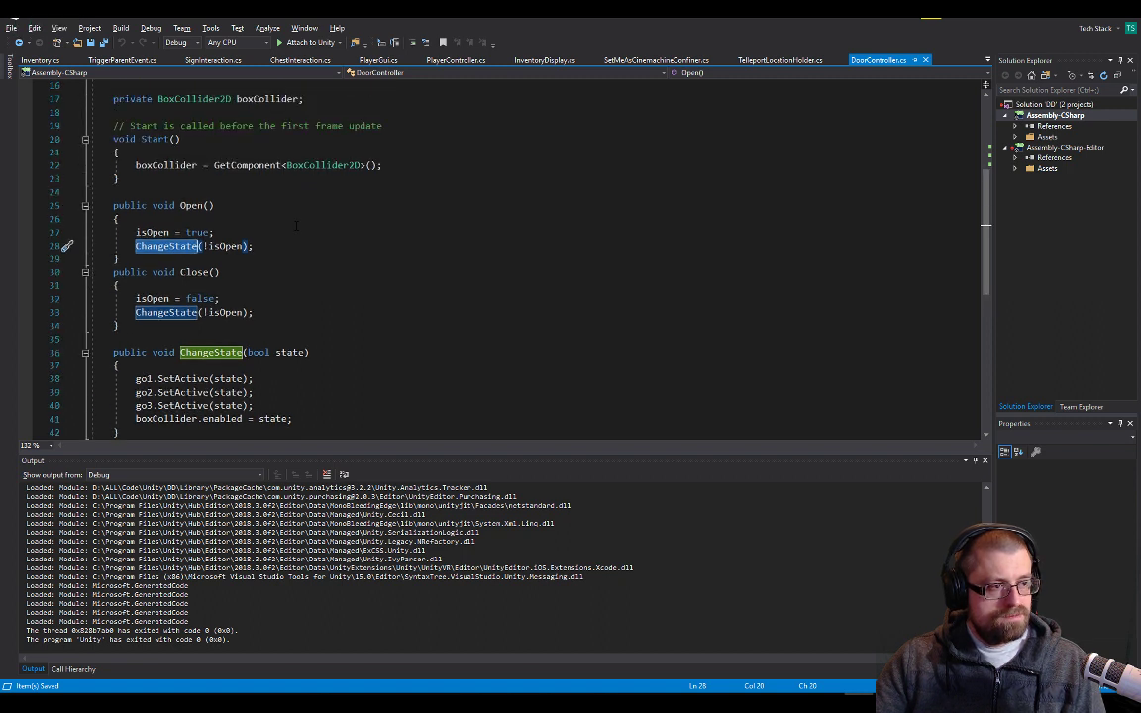
left_click(212, 299)
left_click(219, 218)
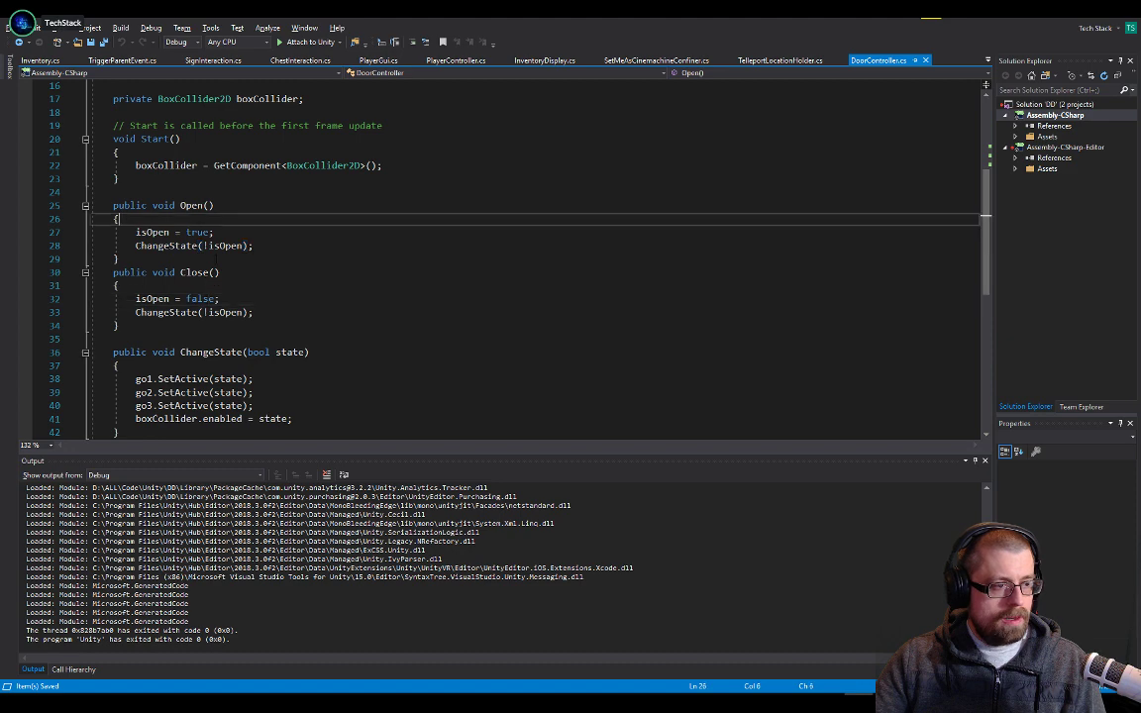
left_click(223, 273)
left_click(224, 327)
scroll(228, 363, "down", 5)
scroll(228, 362, "up", 10)
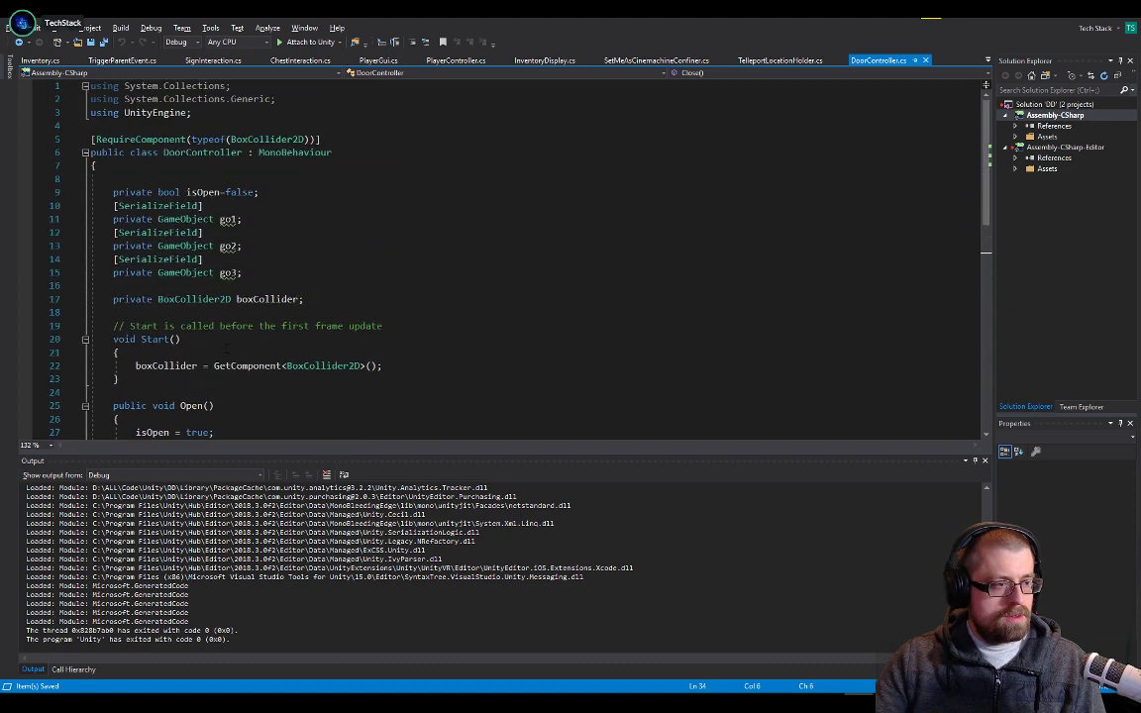
Switch to Unity to recheck the door prefab's trigger collider, and return to Visual Studio
key("alt+Tab")
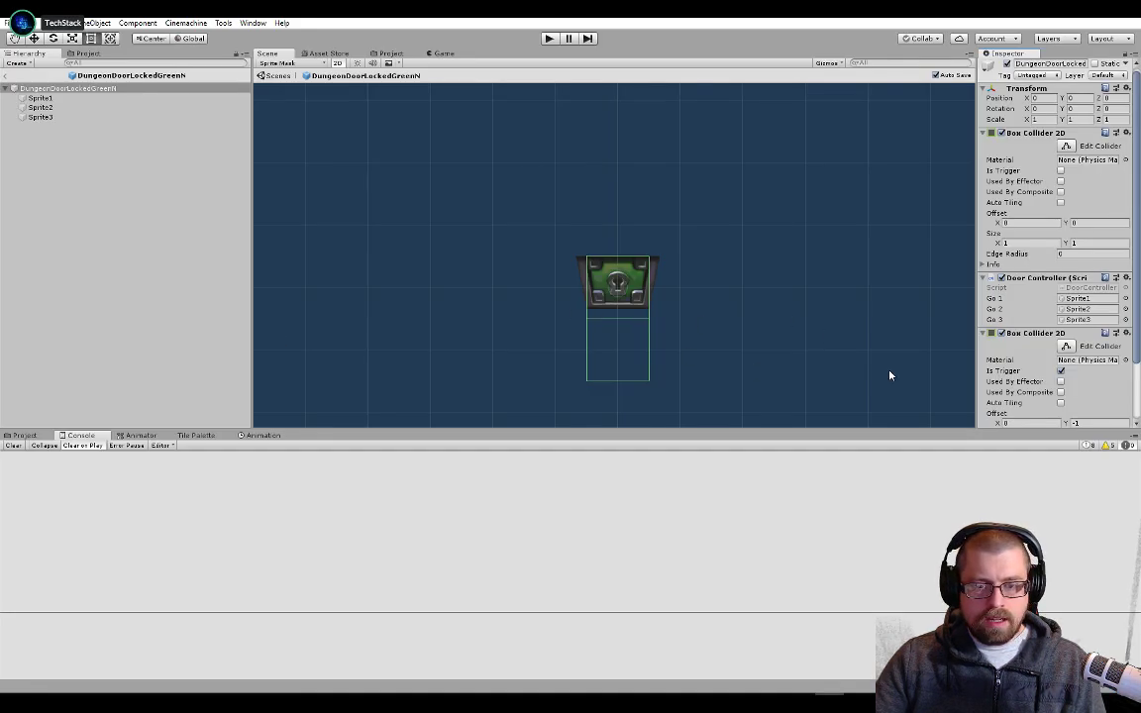
scroll(1038, 349, "down", 3)
key("alt+Tab")
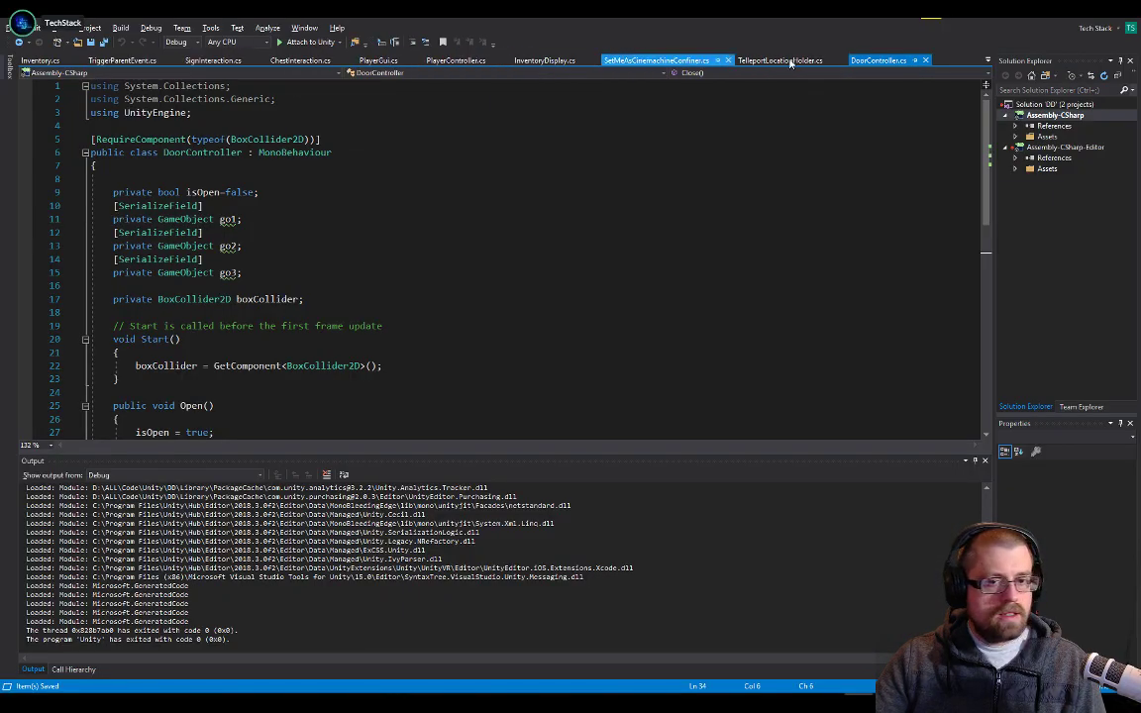
Open ChestInteraction.cs and copy its OnTriggerEnter2D and OnTriggerExit2D methods
left_click(993, 63)
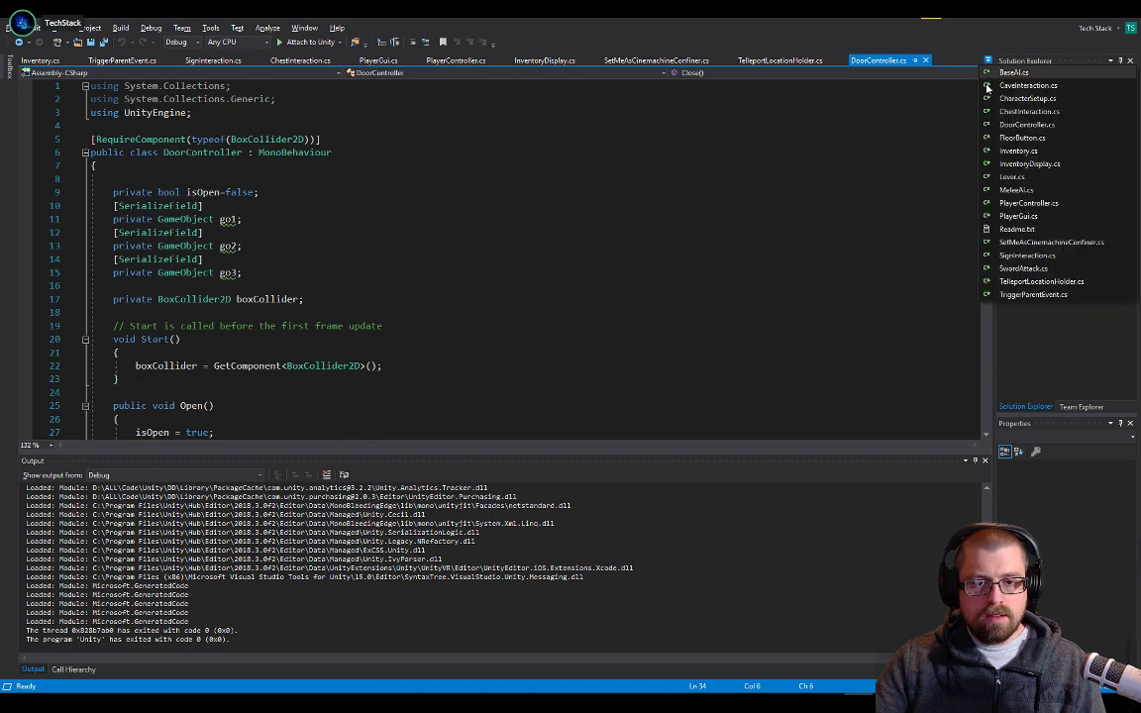
left_click(990, 121)
scroll(155, 330, "up", 10)
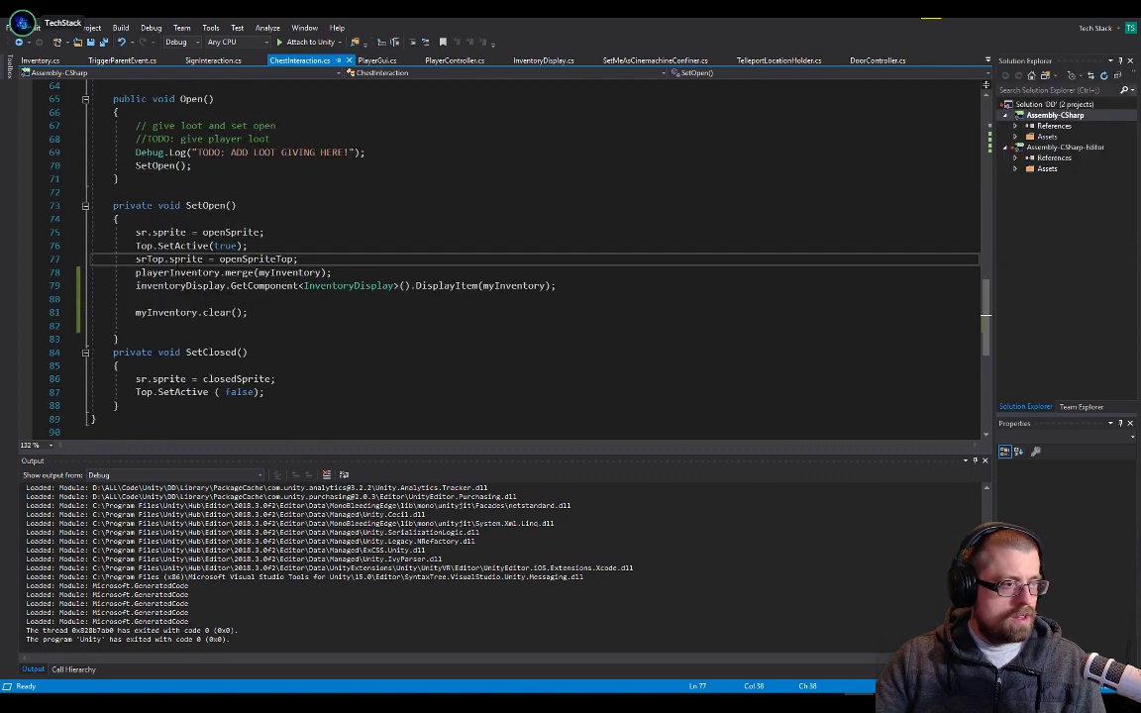
left_click_drag(133, 378, 111, 152)
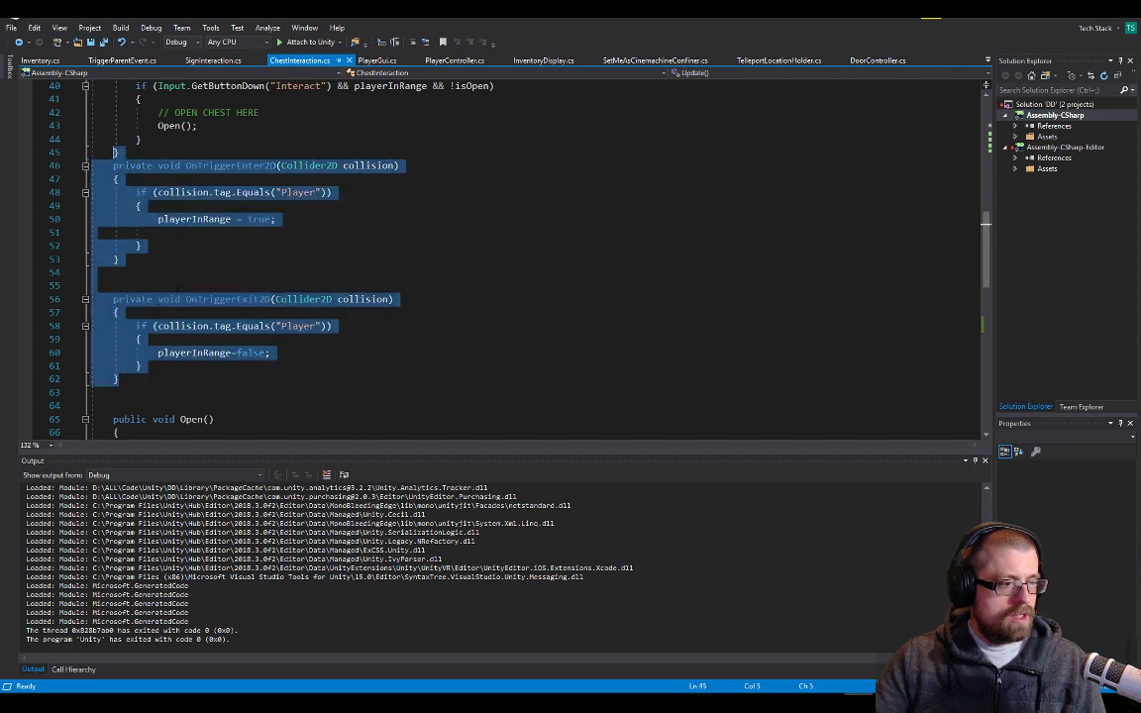
scroll(199, 260, "up", 3)
left_click(102, 285, "shift")
key("ctrl+c")
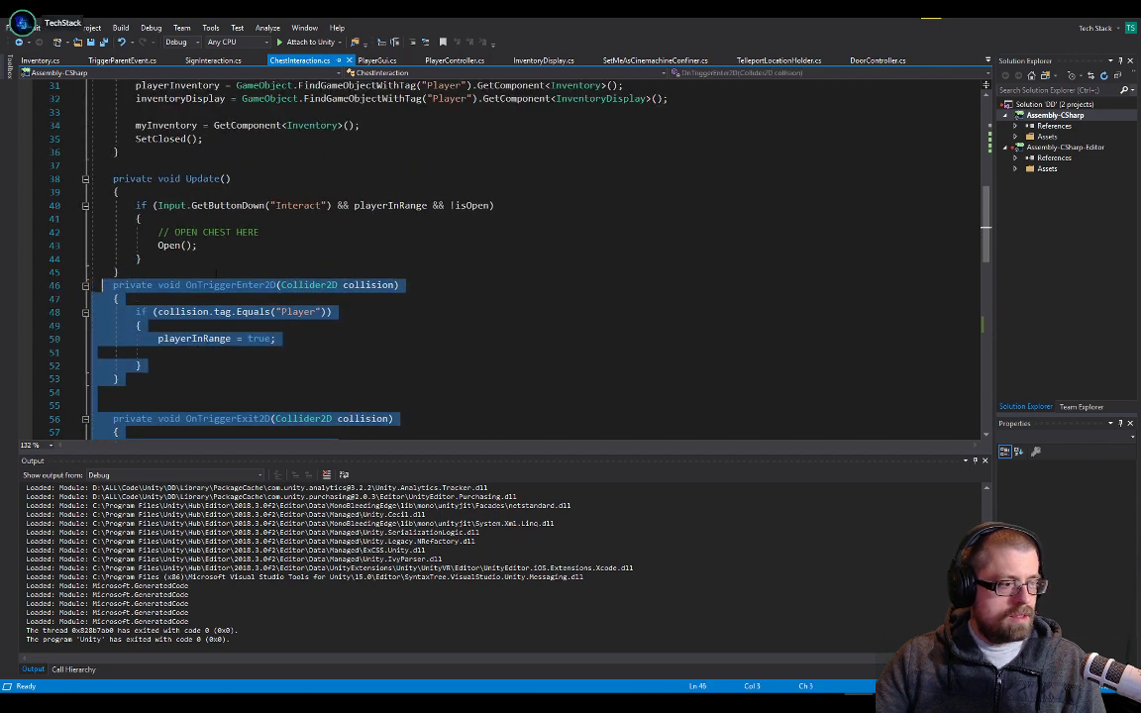
Paste the copied trigger enter and exit methods into DoorController.cs between Start and Open, with blank lines around them
left_click(877, 60)
scroll(415, 260, "down", 6)
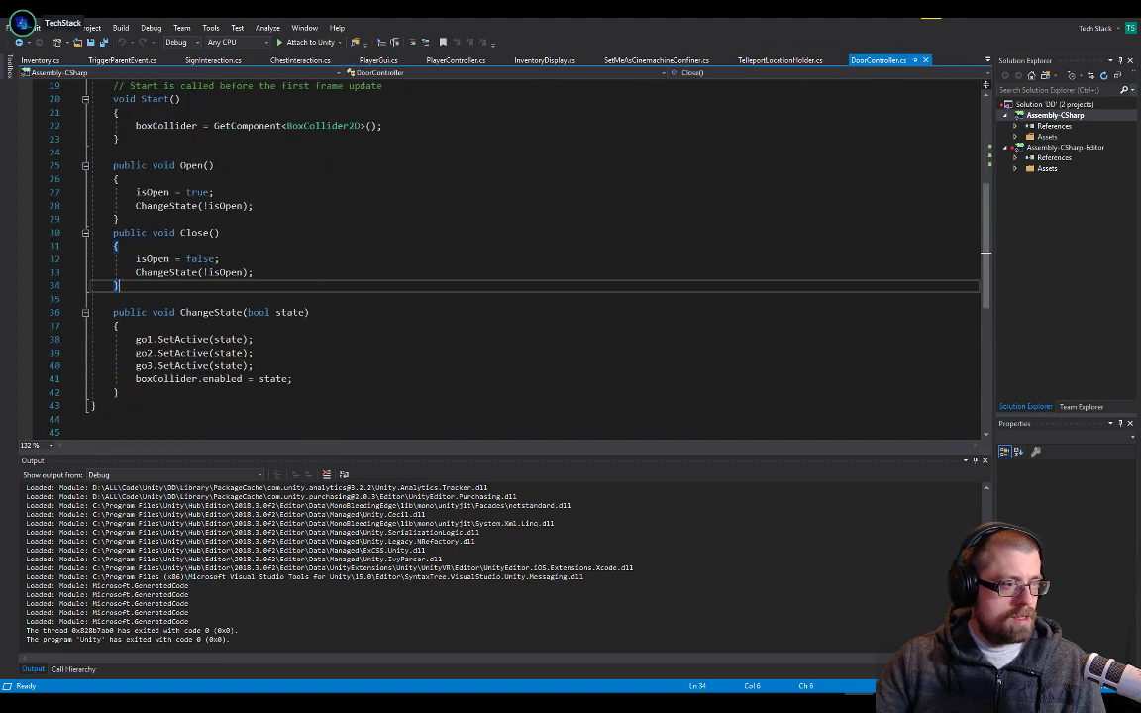
left_click(220, 150)
key("Return")
key("Return")
key("Return")
key("Return")
key("Return")
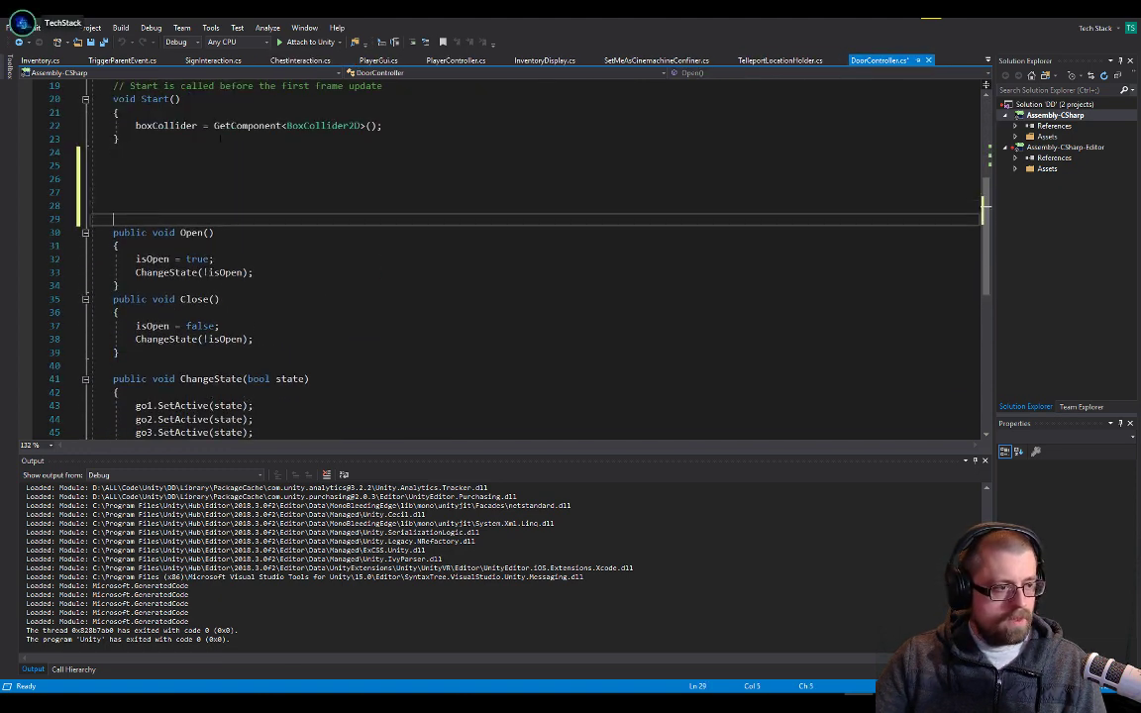
key("ctrl+v")
Declare a private bool playerInRange field below boxCollider in DoorController and save the script
scroll(181, 274, "up", 1)
left_click(181, 273)
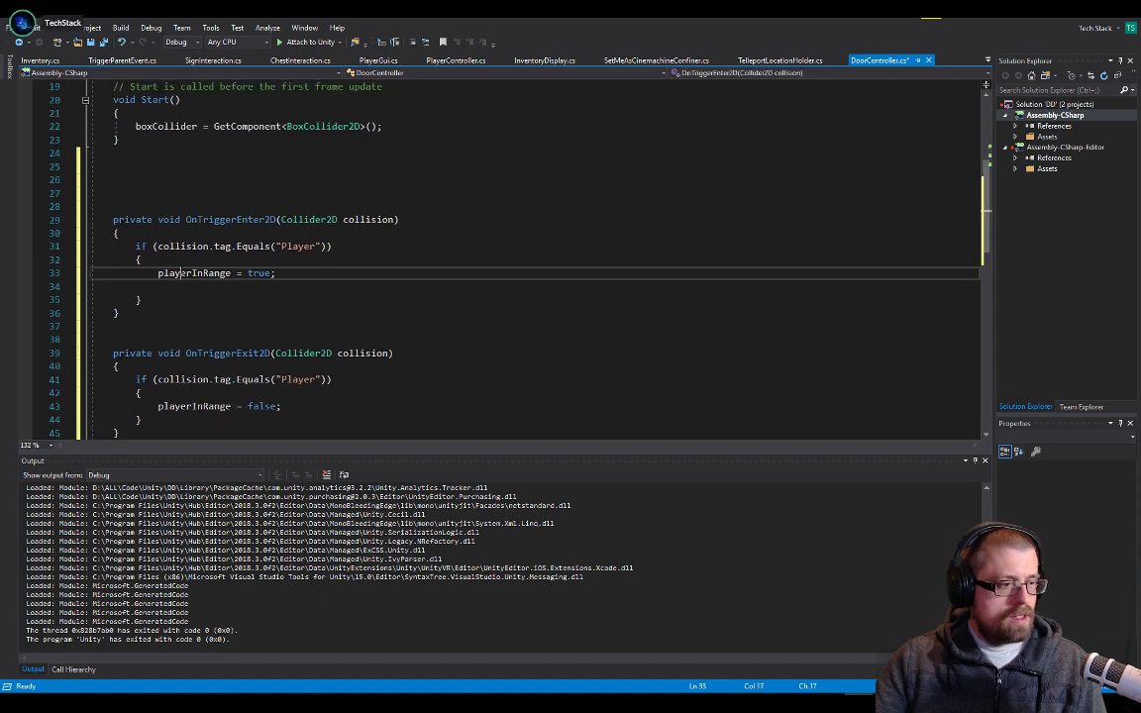
double_click(181, 273)
key("ctrl+c")
scroll(281, 273, "up", 6)
left_click(280, 299)
key("Down")
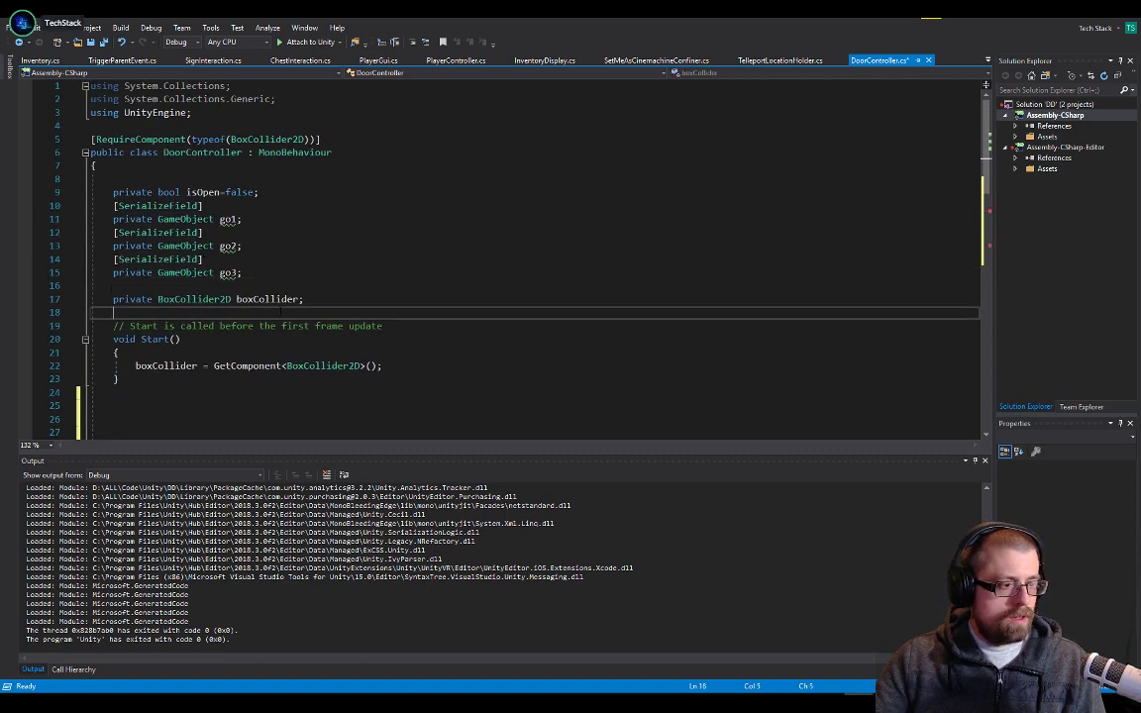
key("Return")
type("private bool")
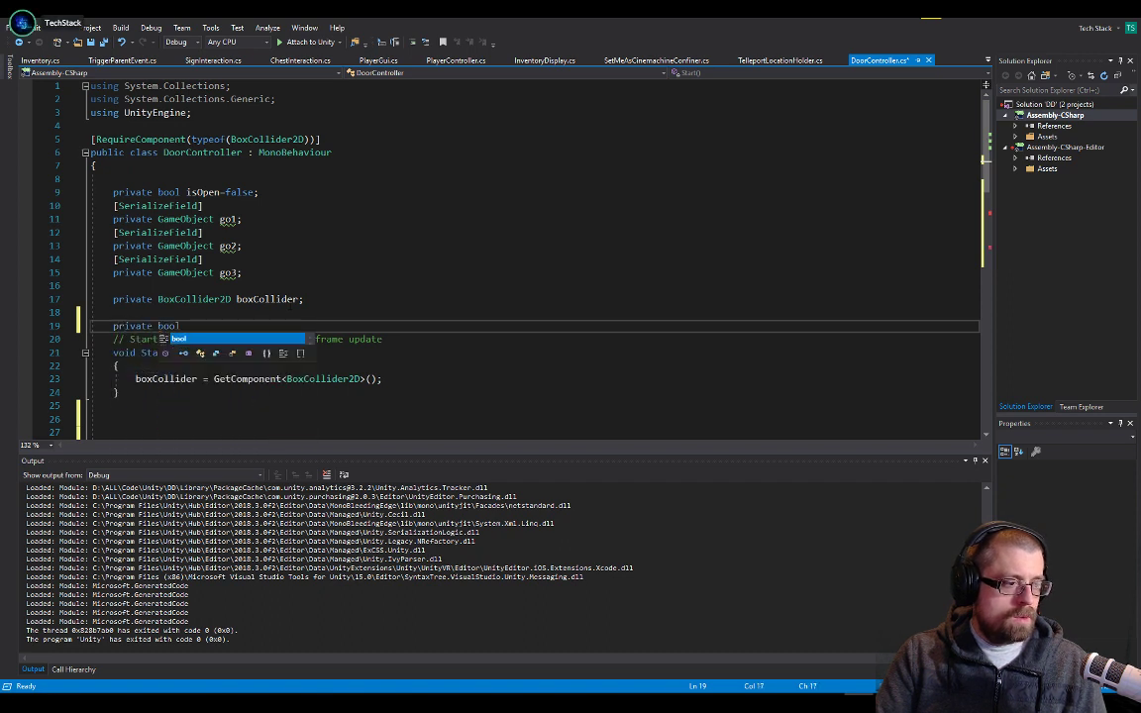
key("ctrl+v")
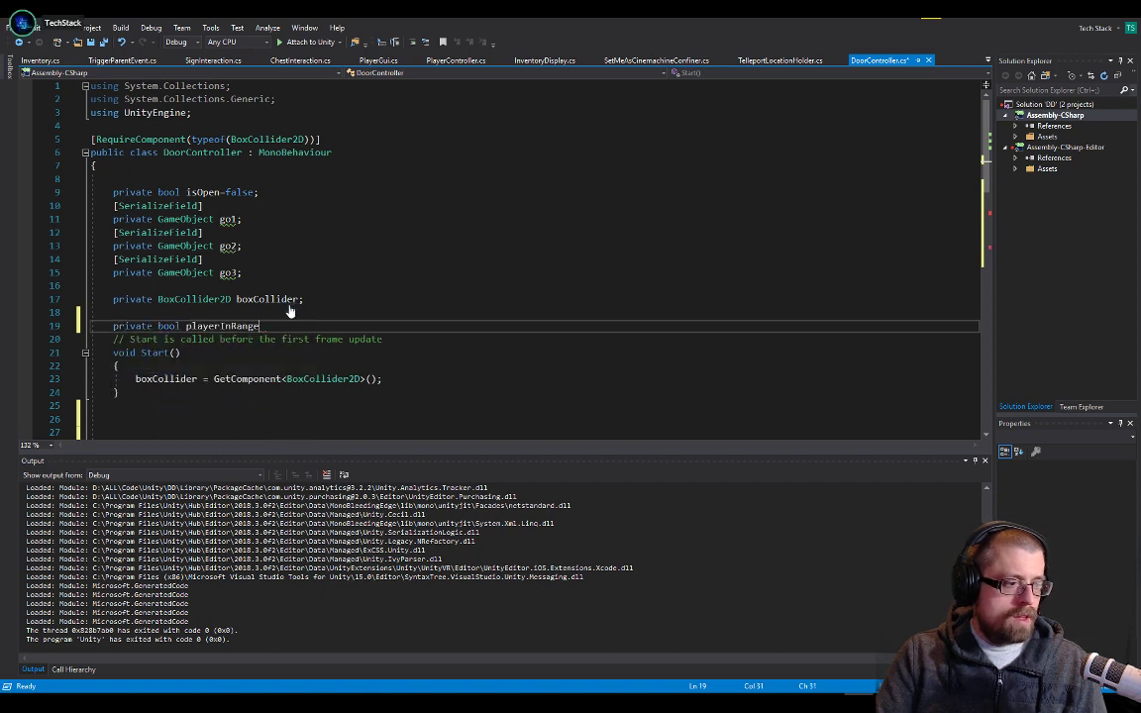
type(";")
key("ctrl+s")
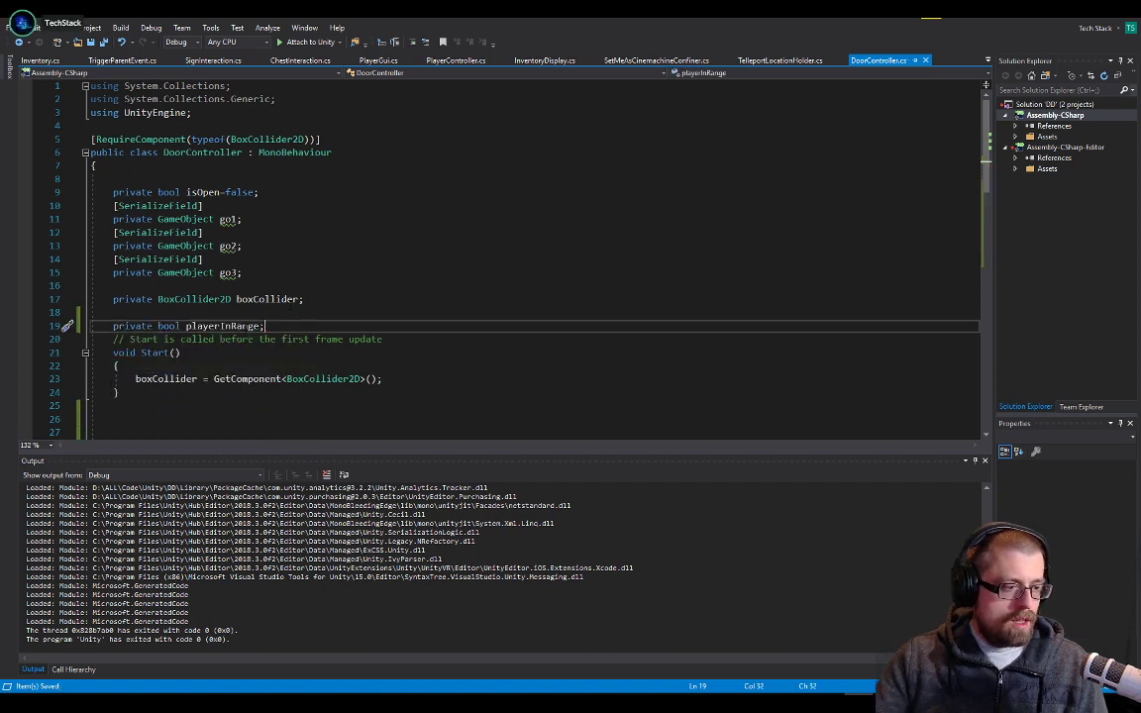
Add a private void Update() method to DoorController between Start and OnTriggerEnter2D
key("Left")
scroll(287, 310, "down", 8)
scroll(200, 294, "down", 12)
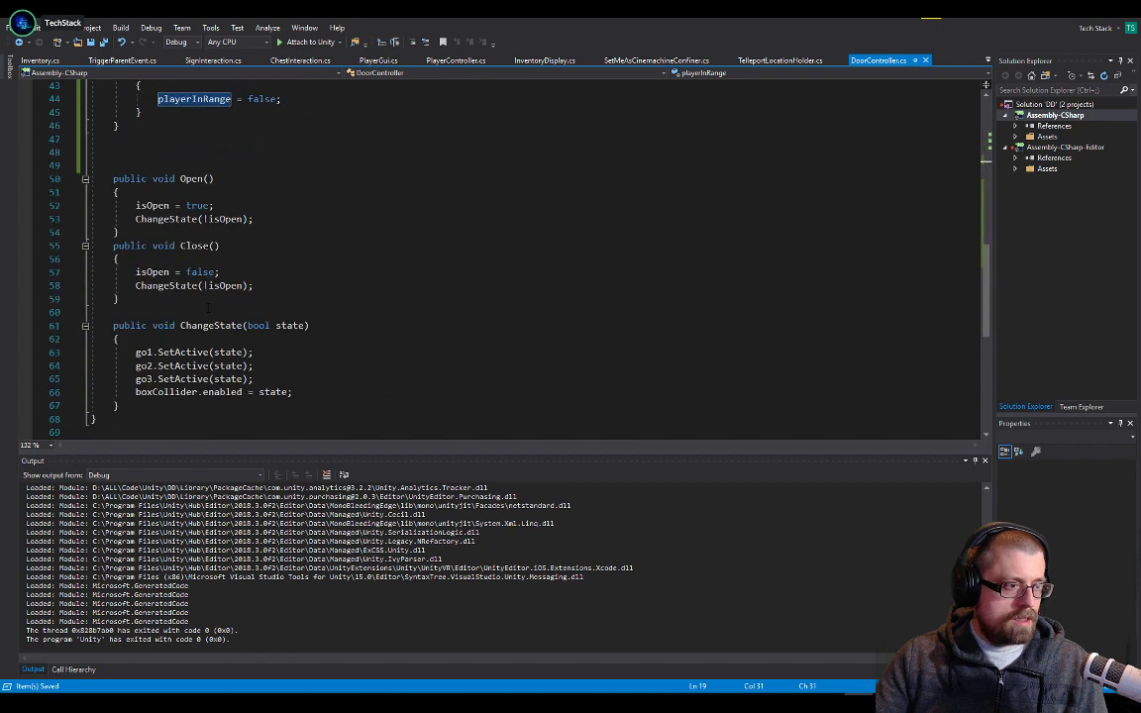
scroll(201, 294, "up", 16)
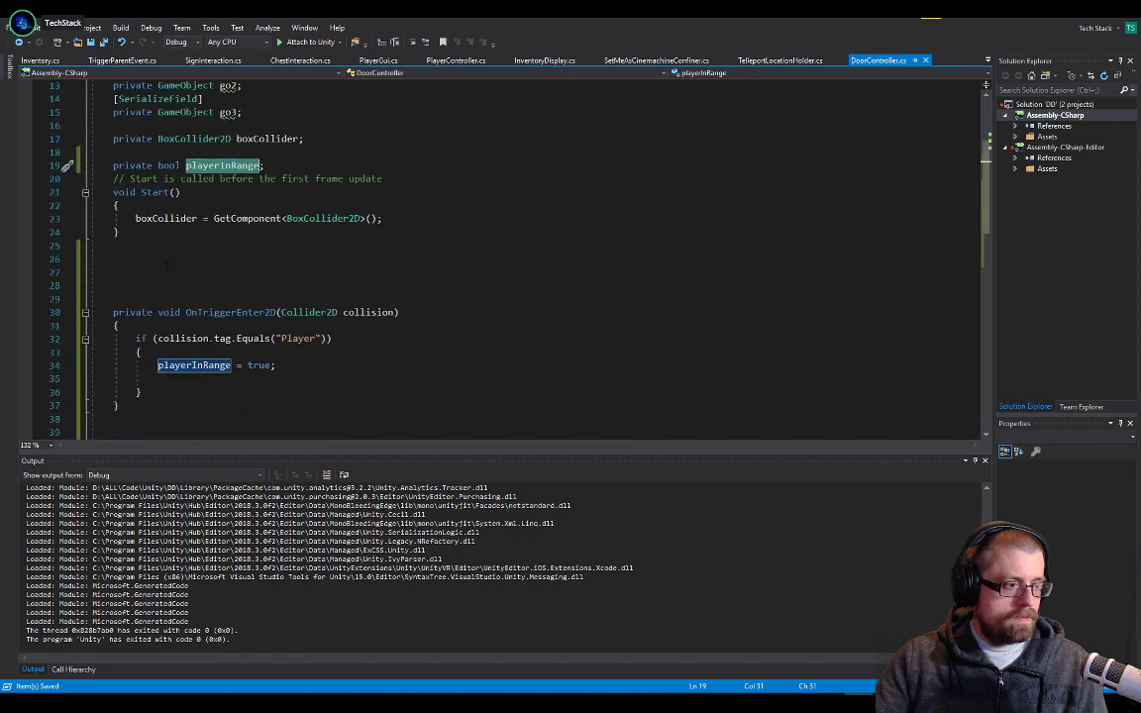
left_click(178, 254)
key("Return")
type("private ")
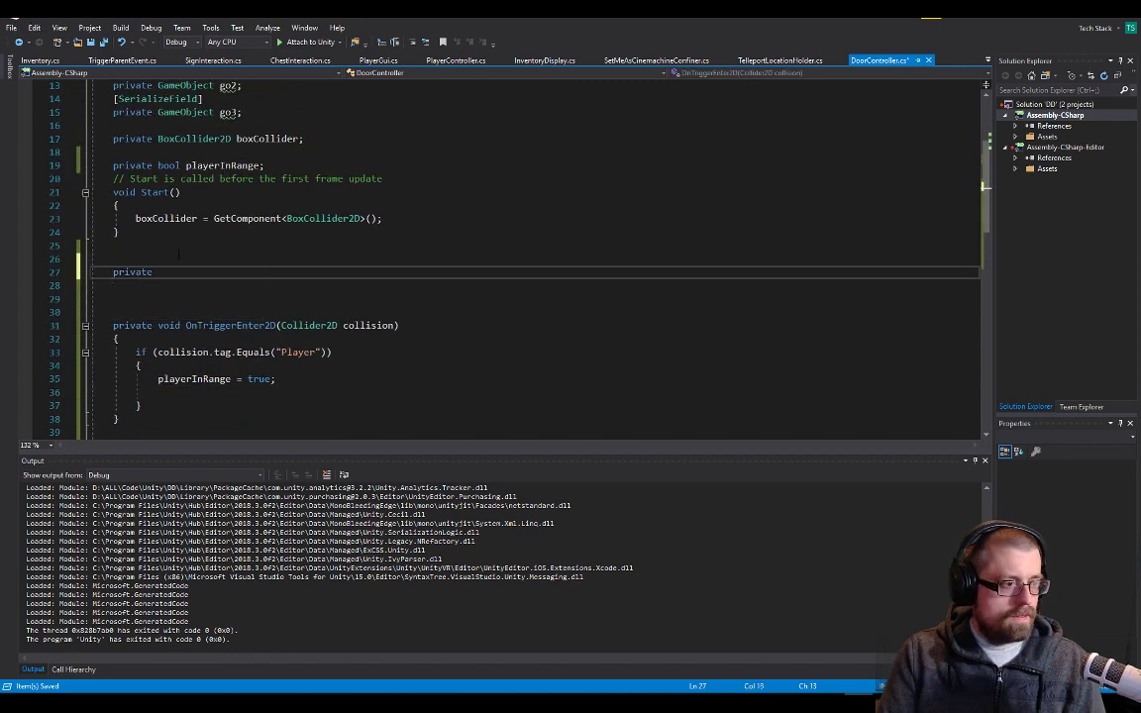
type("void upd")
key("Tab")
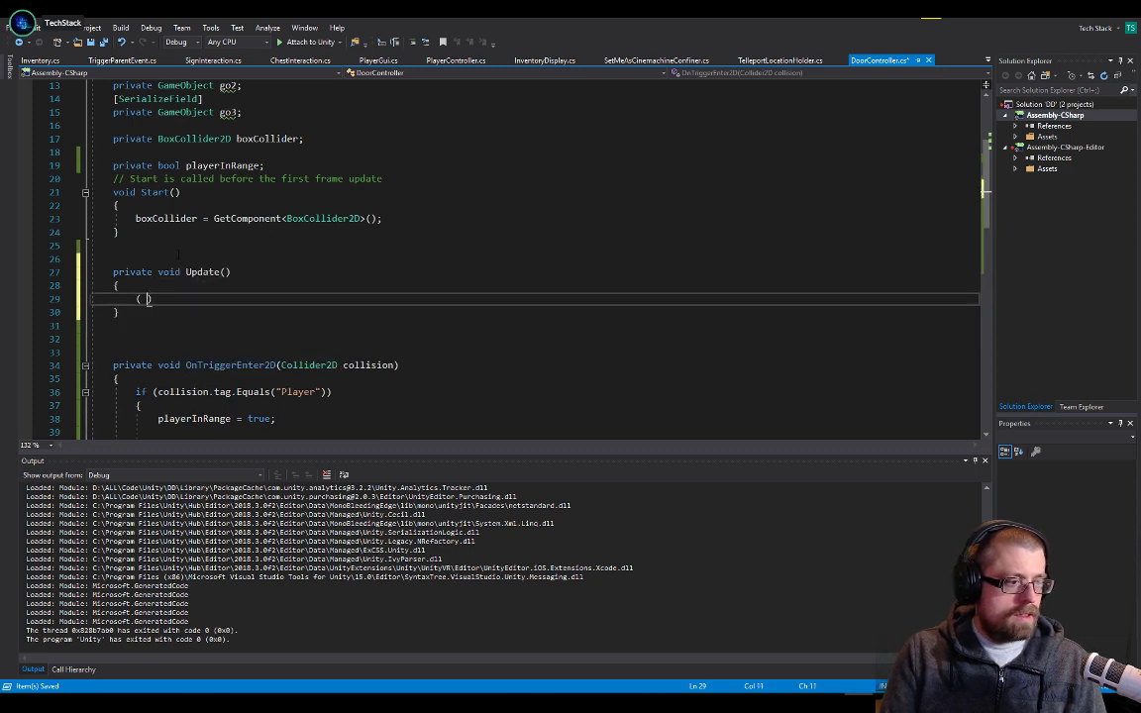
Start an if statement inside DoorController's Update method with playerInRange as its first condition
key("BackSpace")
type("playerInRange")
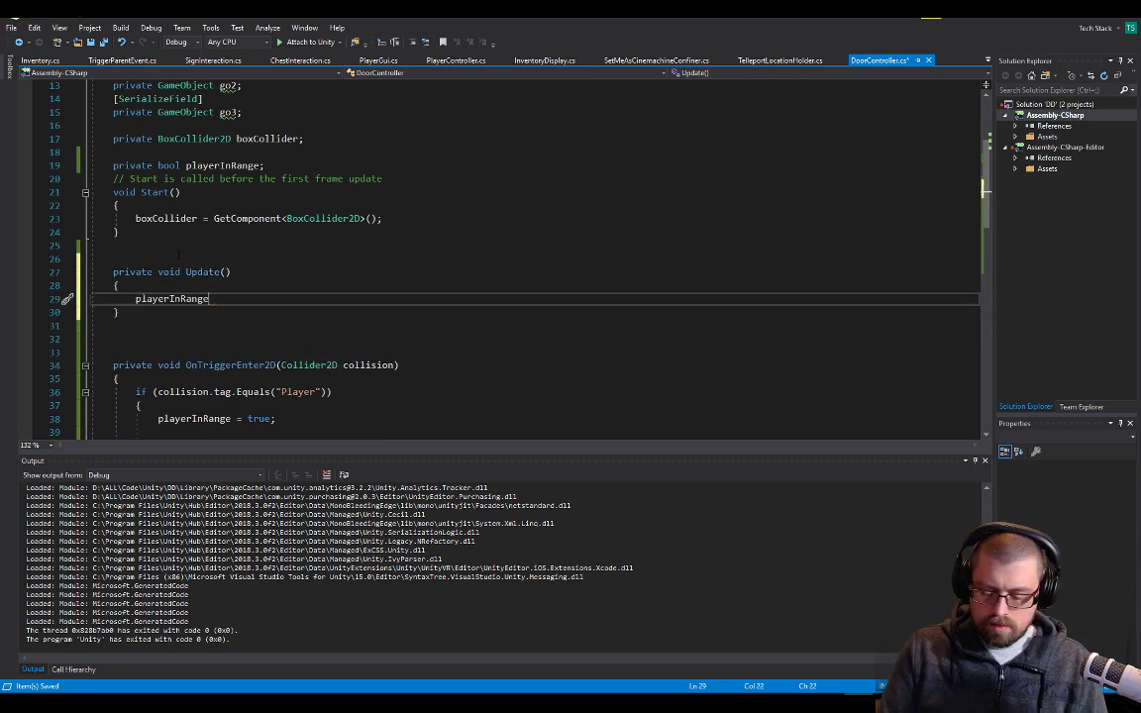
key("Home")
type("fi")
key("BackSpace")
key("BackSpace")
key("BackSpace")
type("i")
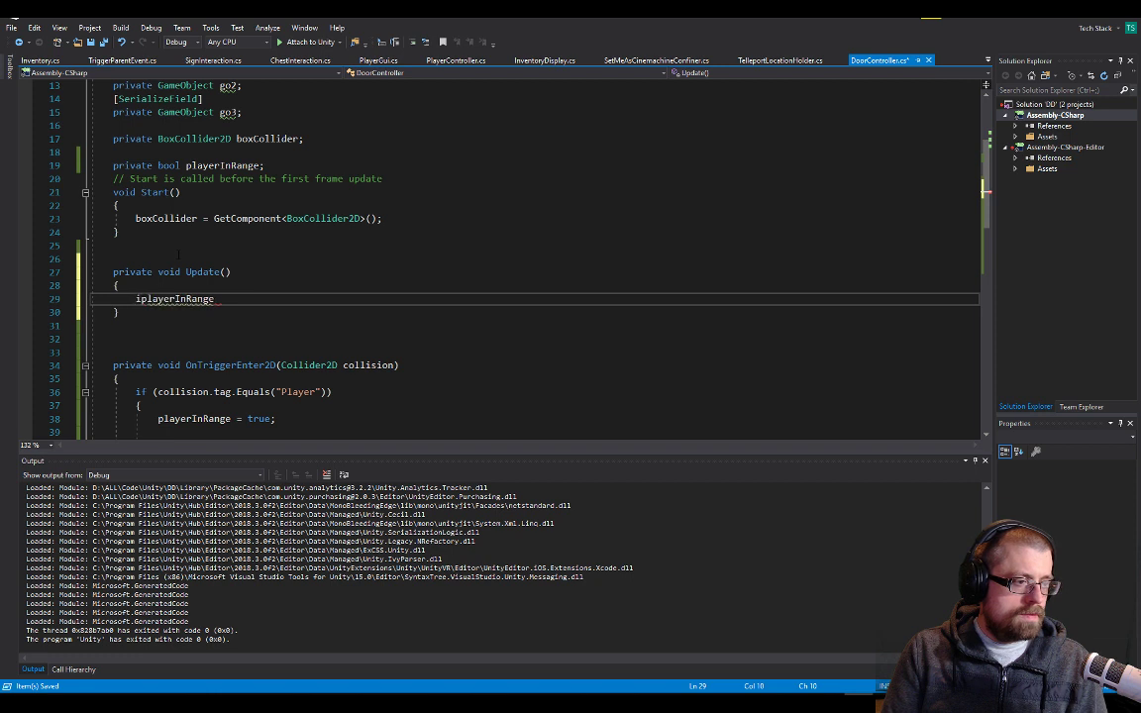
type("f (")
key("End")
type("&")
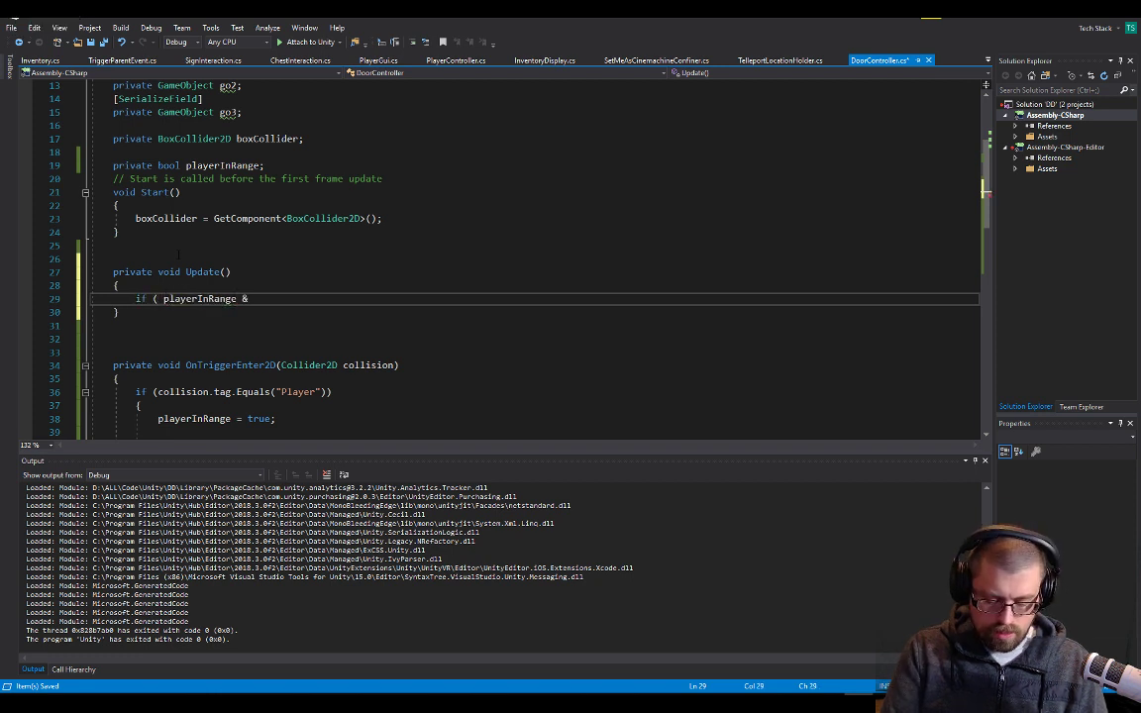
type("& ion")
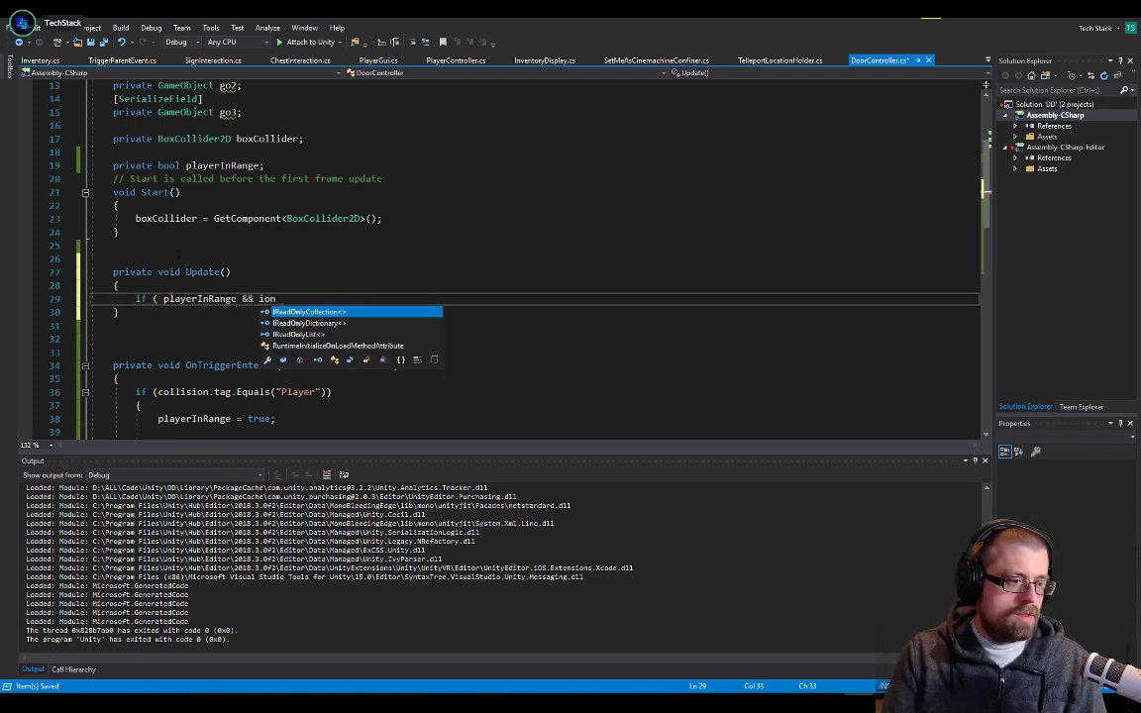
Extend the if condition in Update with && Input.GetButtonDown("interact")
key("BackSpace")
key("BackSpace")
type("nput.get")
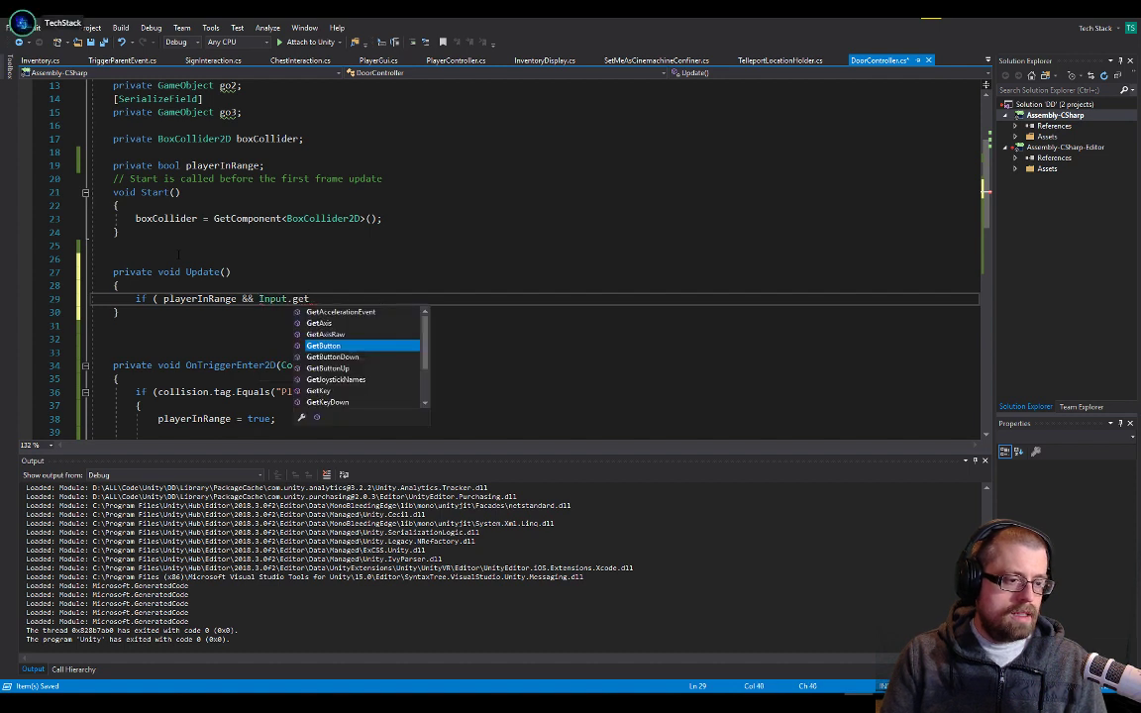
key("Down")
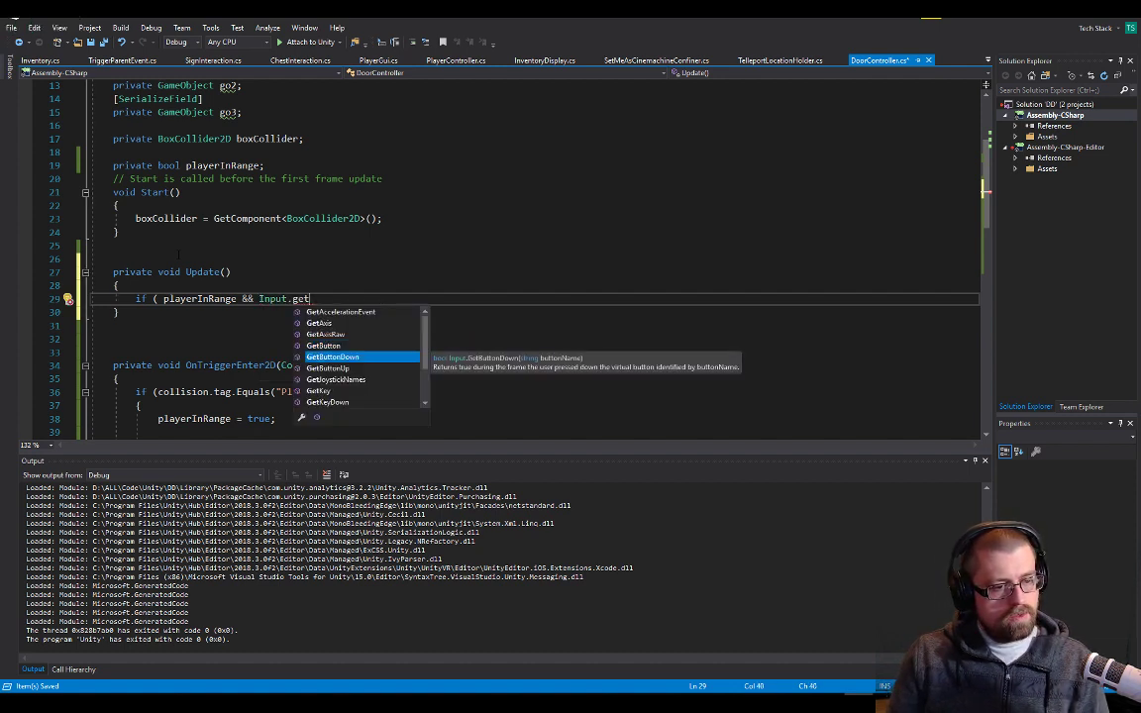
key("Tab")
type("(\"")
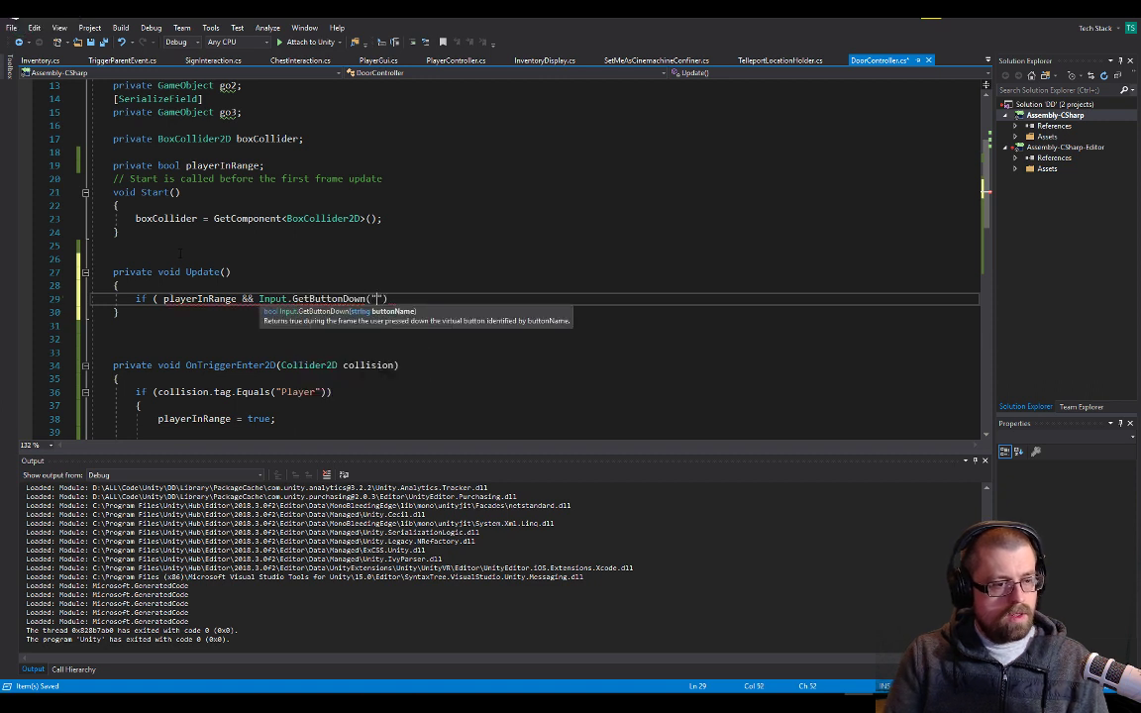
type("interact")
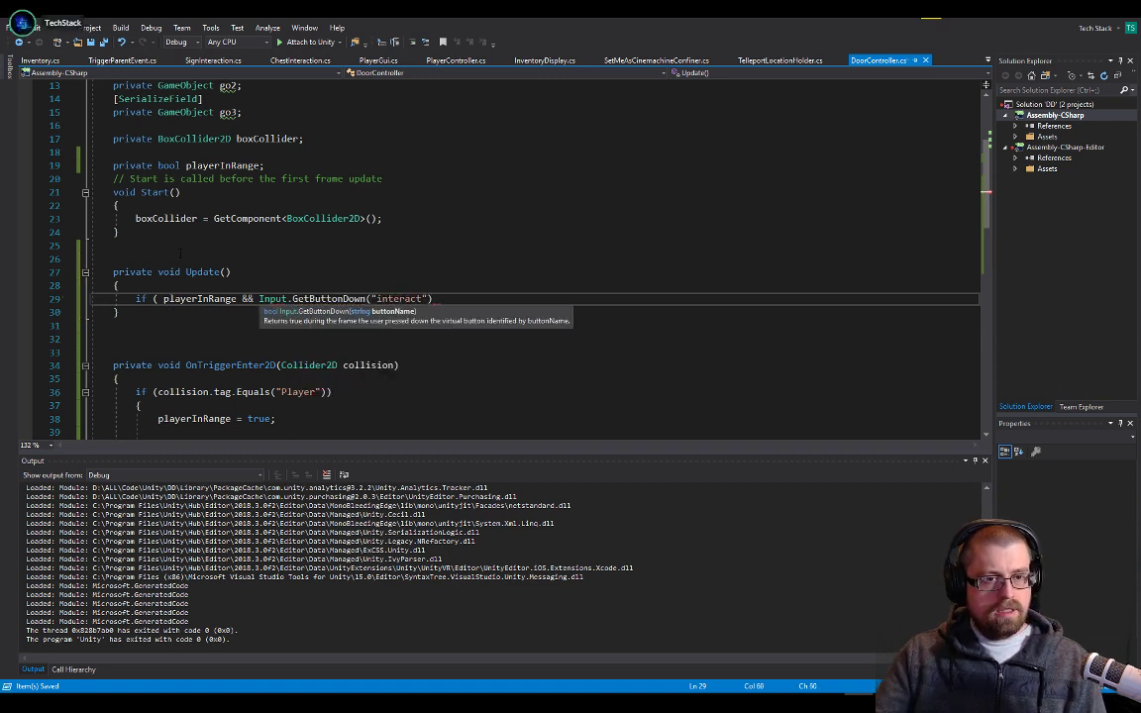
Copy the button name Interact from ChestInteraction.cs's Update and replace the lowercase name in DoorController's GetButtonDown call with it
scroll(535, 258, "up", 1)
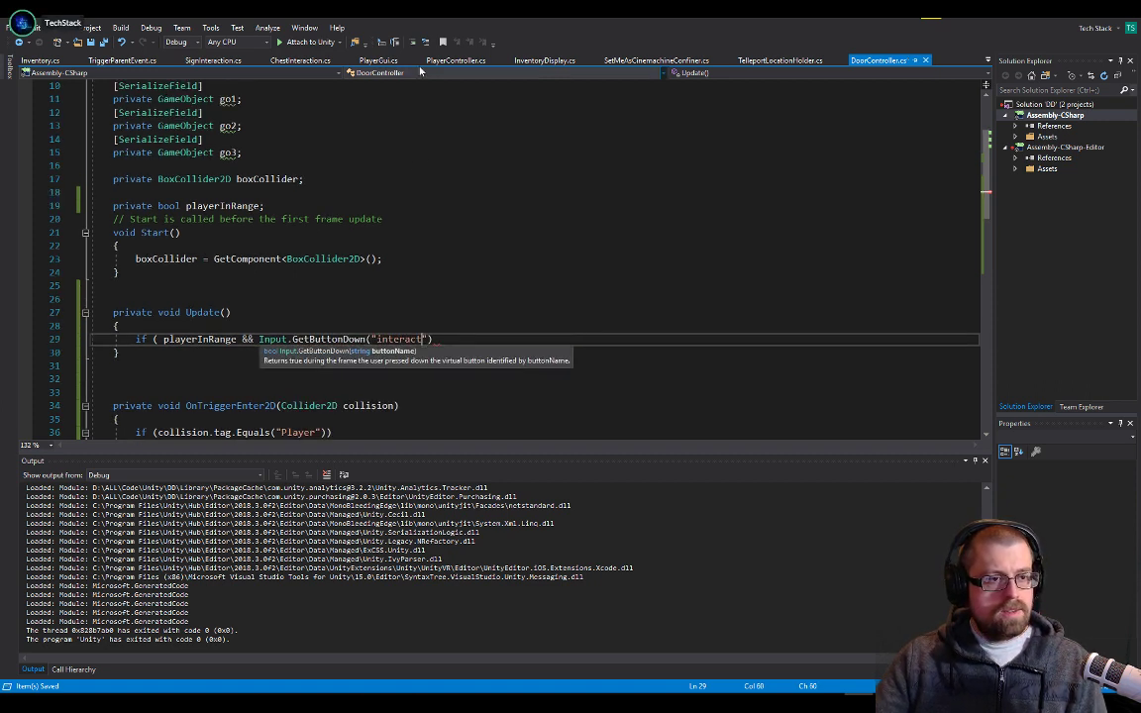
left_click(988, 61)
left_click(981, 123)
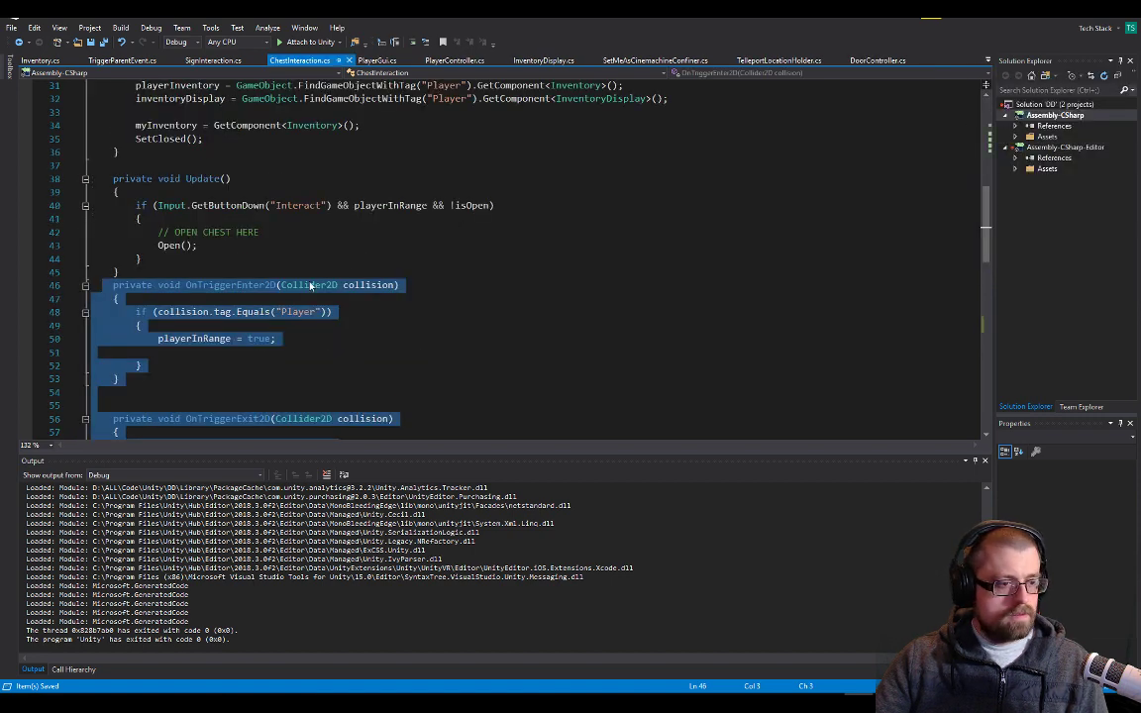
left_click(300, 205)
double_click(299, 205)
key("ctrl+c")
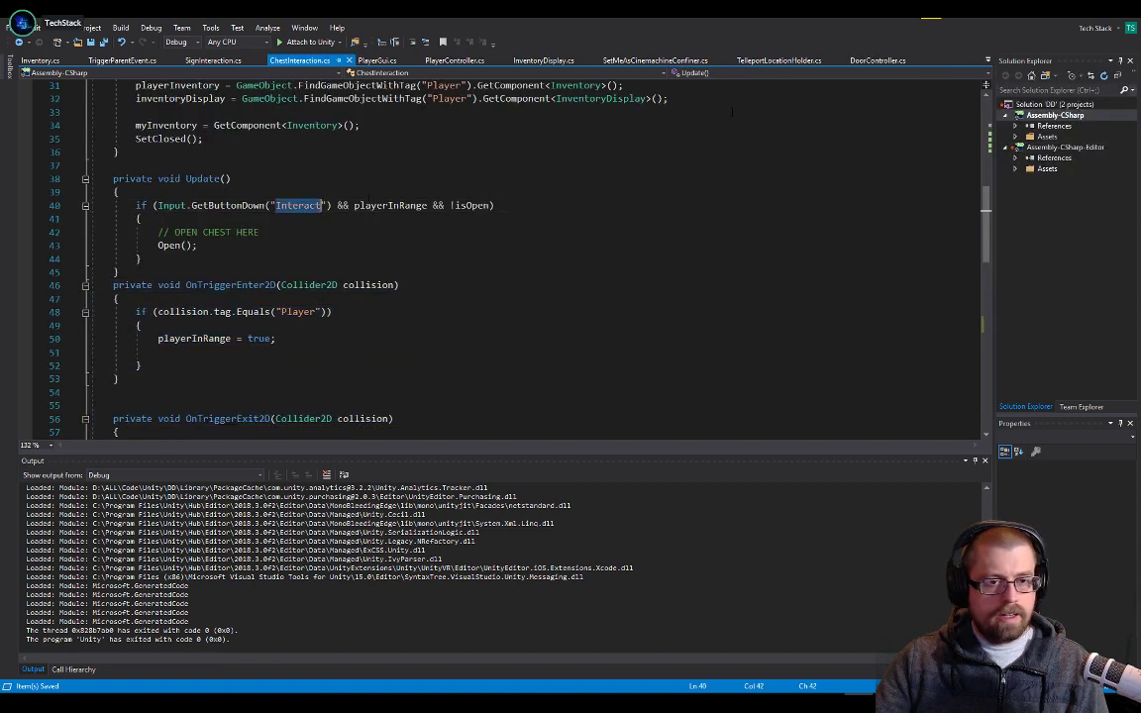
left_click(877, 60)
double_click(390, 339)
key("ctrl+v")
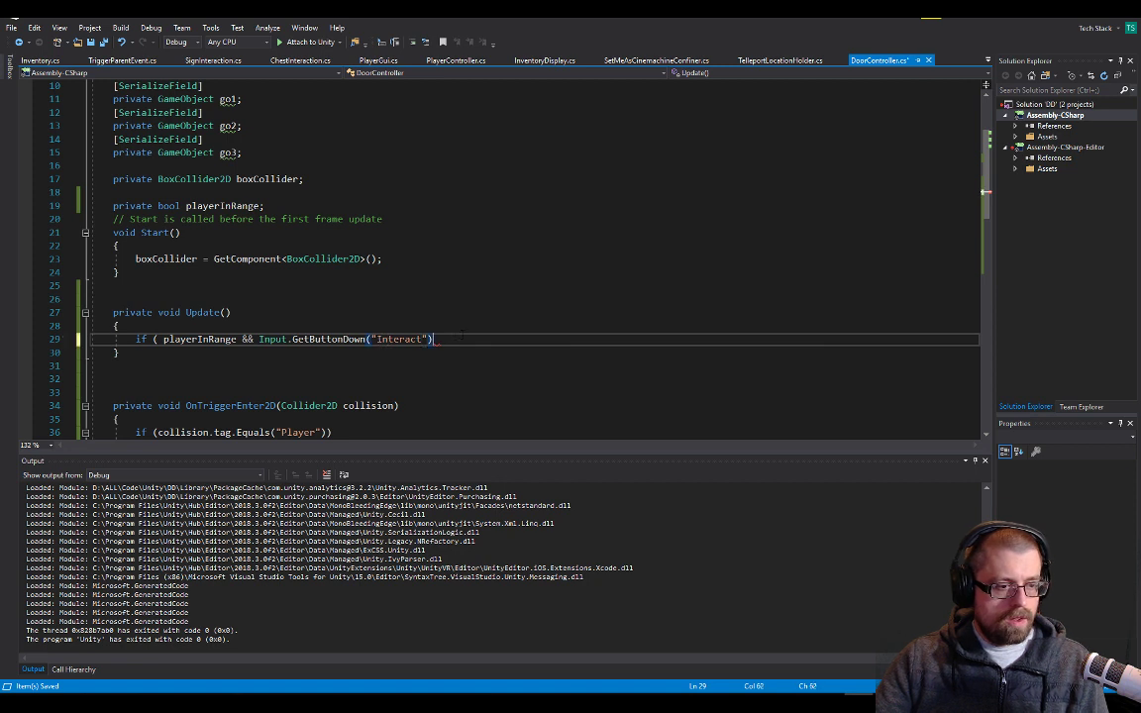
Add a braced body to the if statement in Update that calls Open(); with a blank line above the call
type("{")
key("Return")
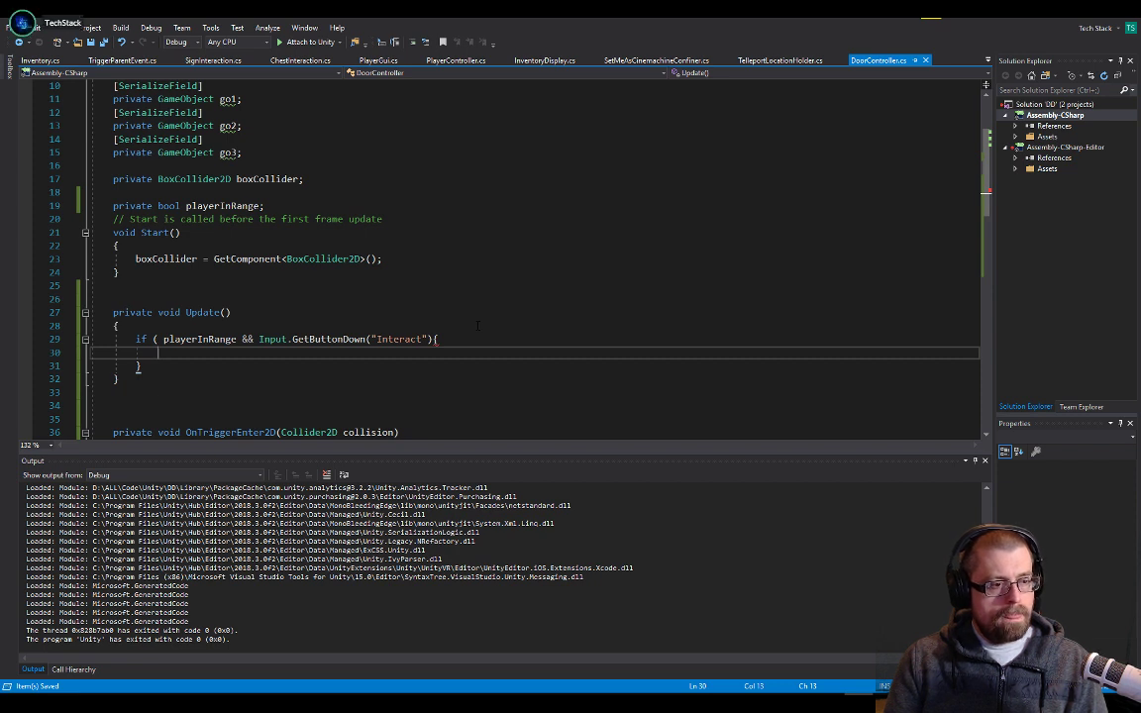
type("Open(")
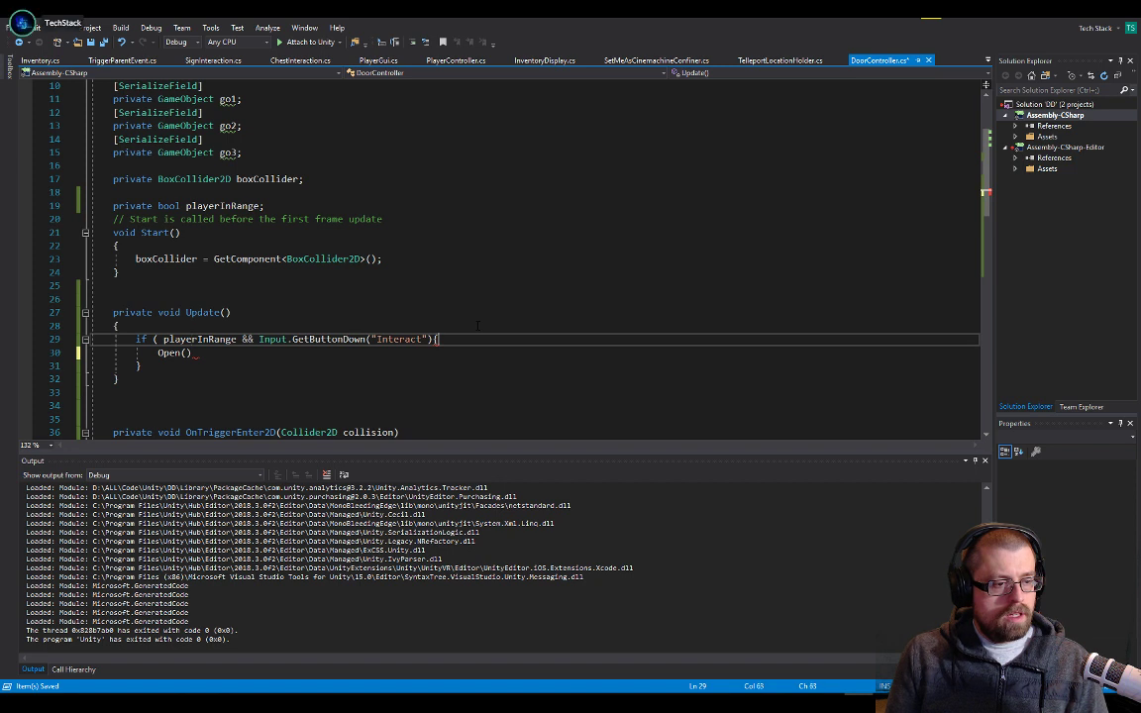
key("ctrl+Return")
key("Down")
key("End")
key("Up")
key("Up")
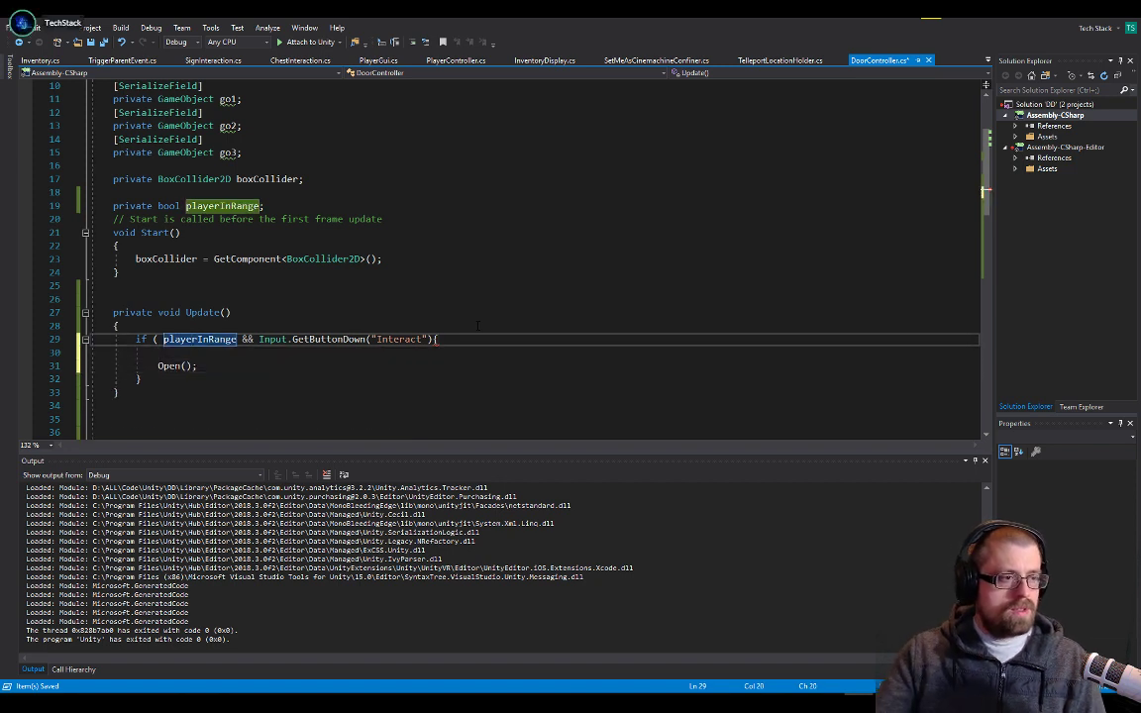
Start a private field declaration on a new line directly above playerInRange in DoorController
scroll(460, 299, "up", 3)
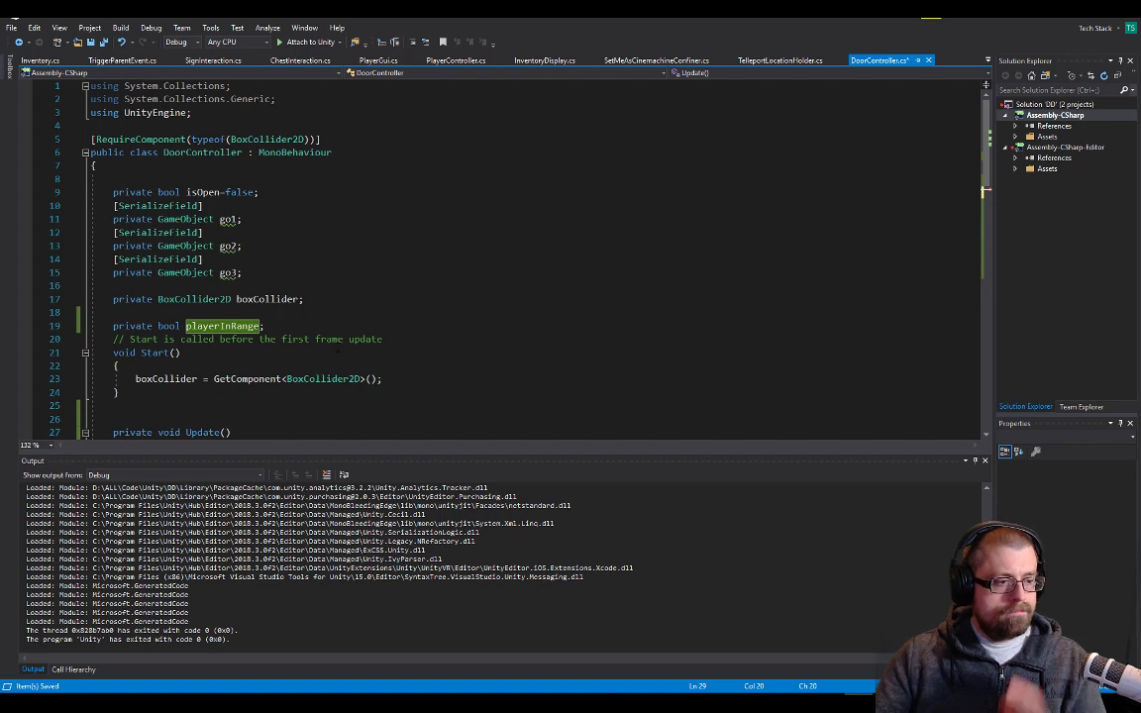
left_click(332, 316)
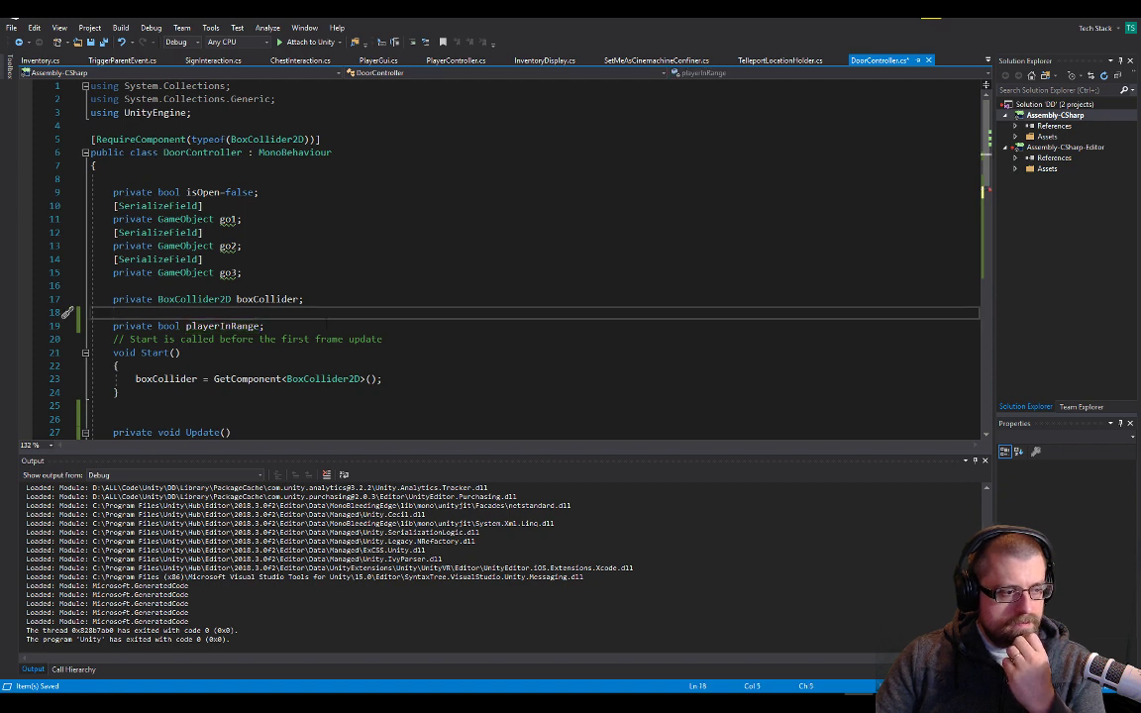
key("Return")
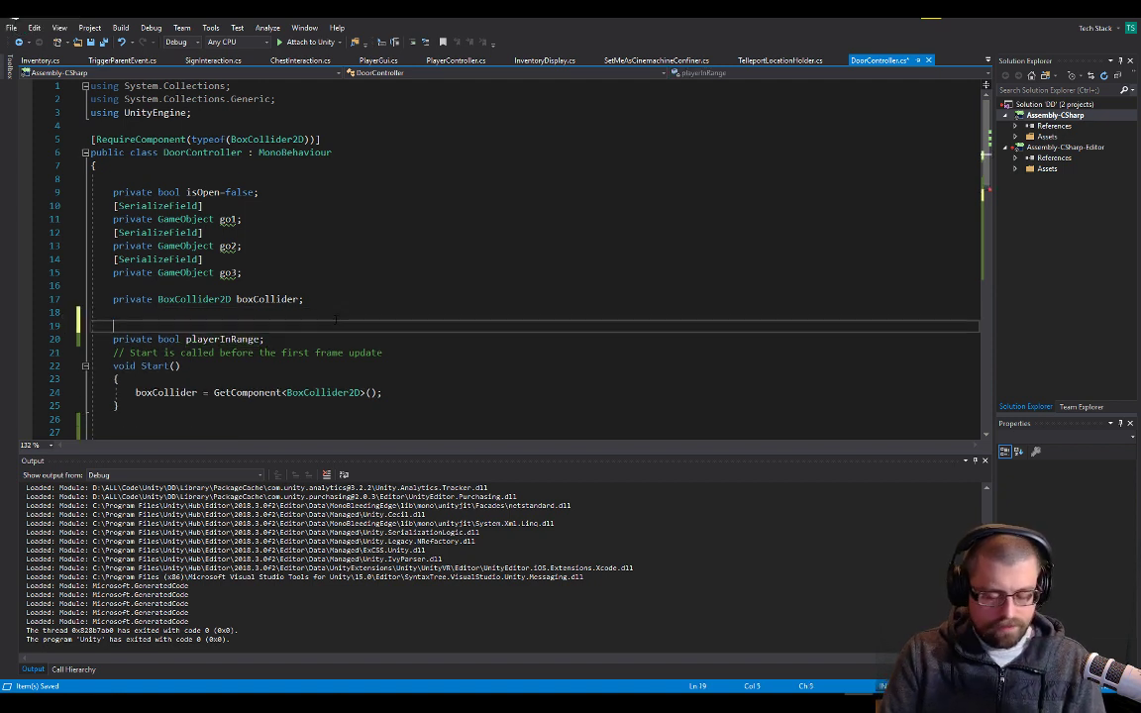
type("private")
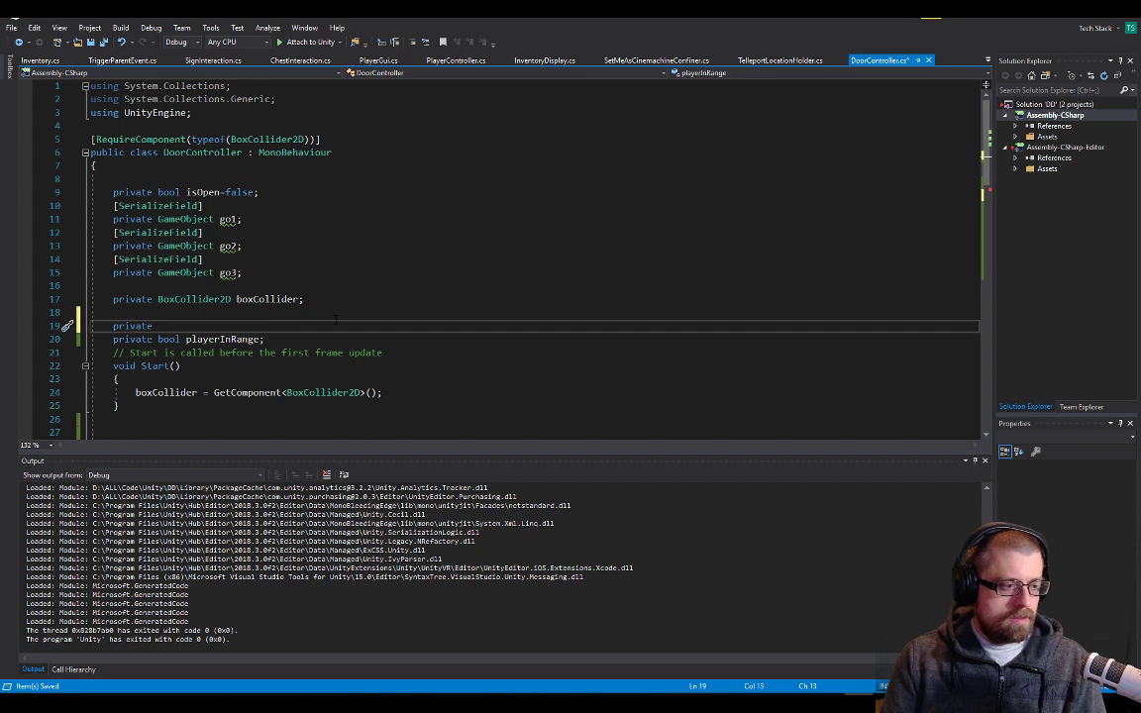
key("ctrl+shift+Left")
key("BackSpace")
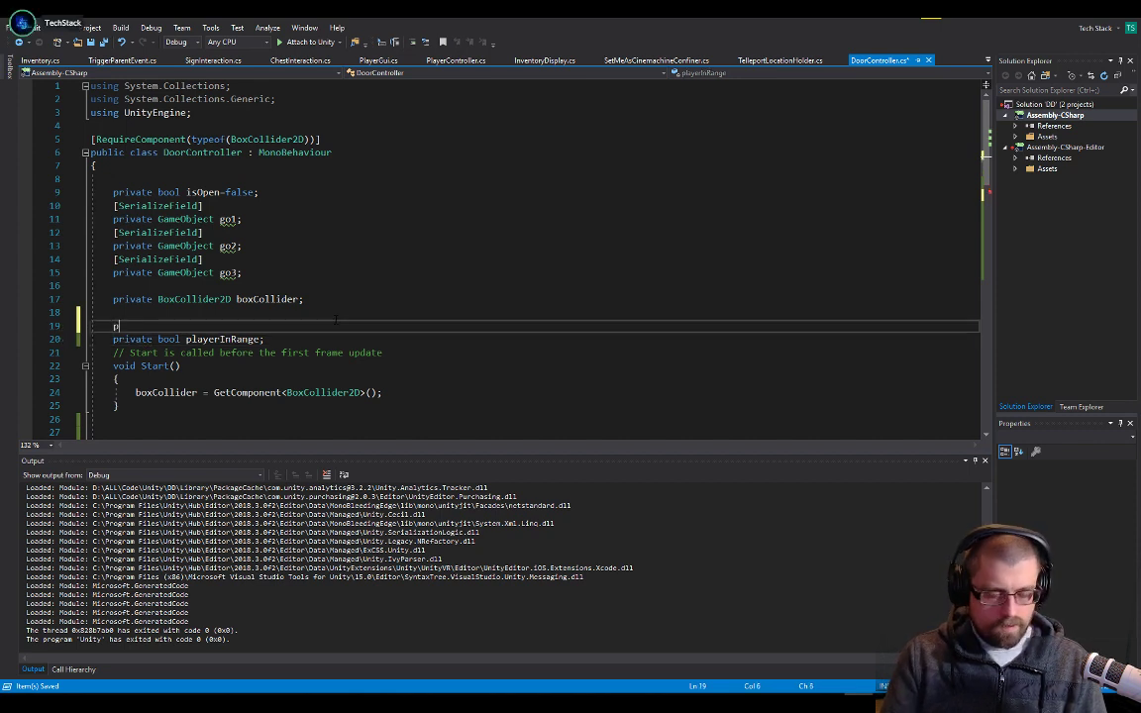
type("private ")
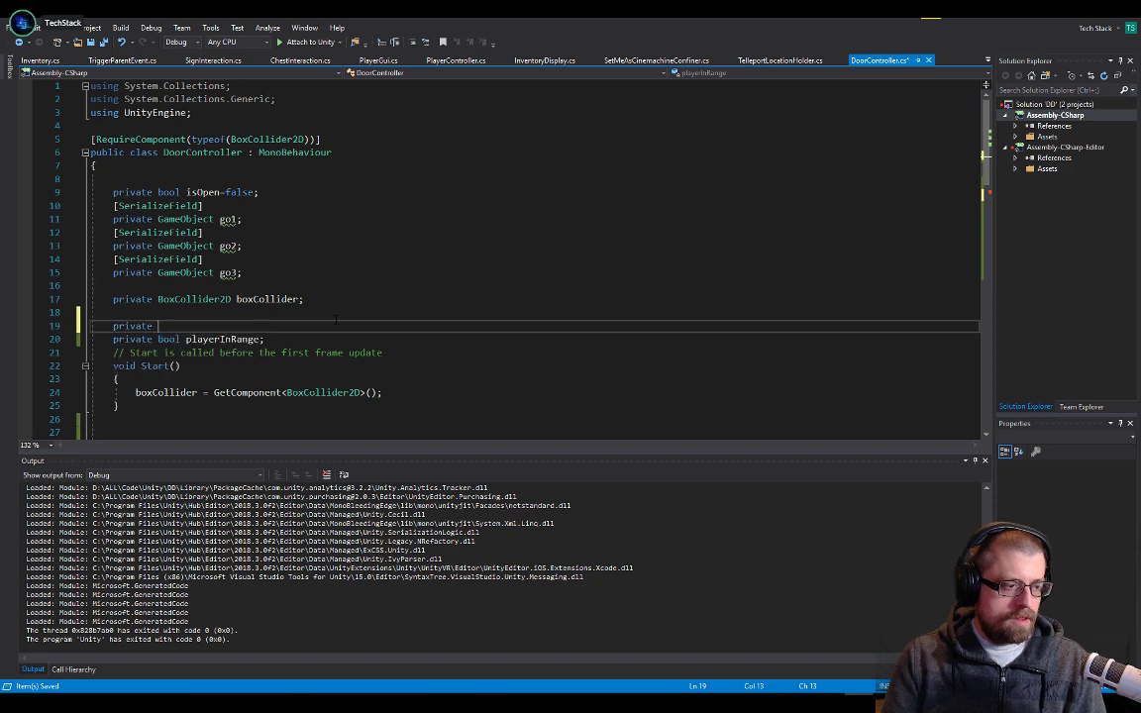
type("Playerinven")
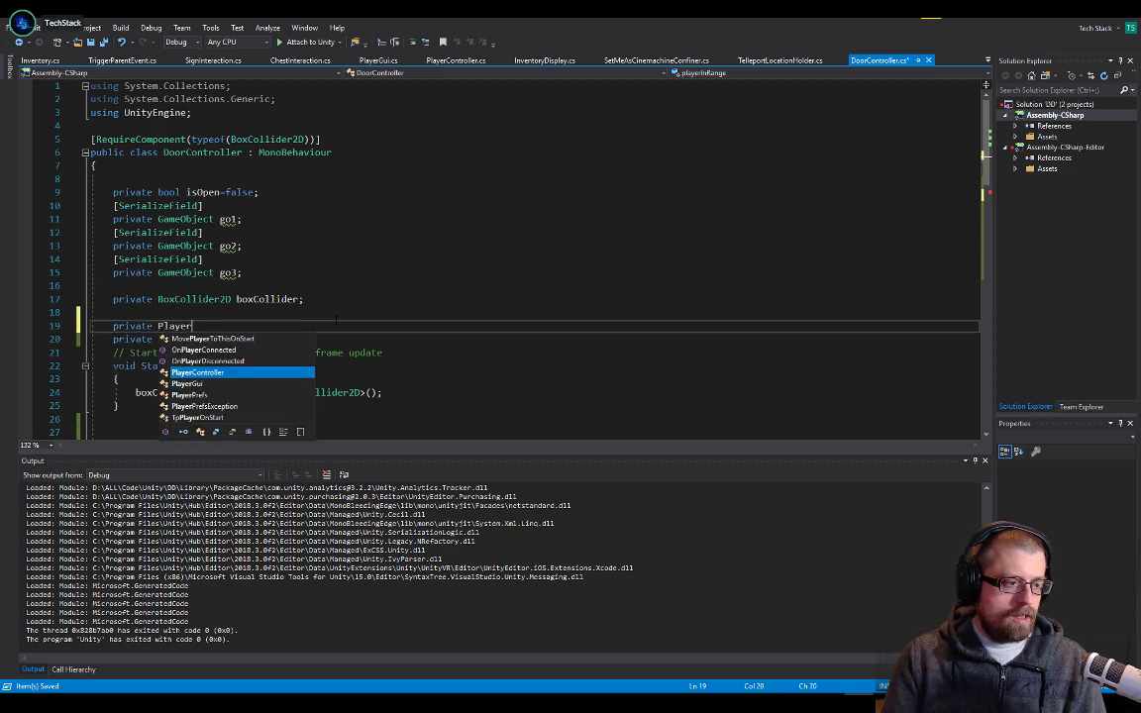
key("BackSpace")
key("BackSpace")
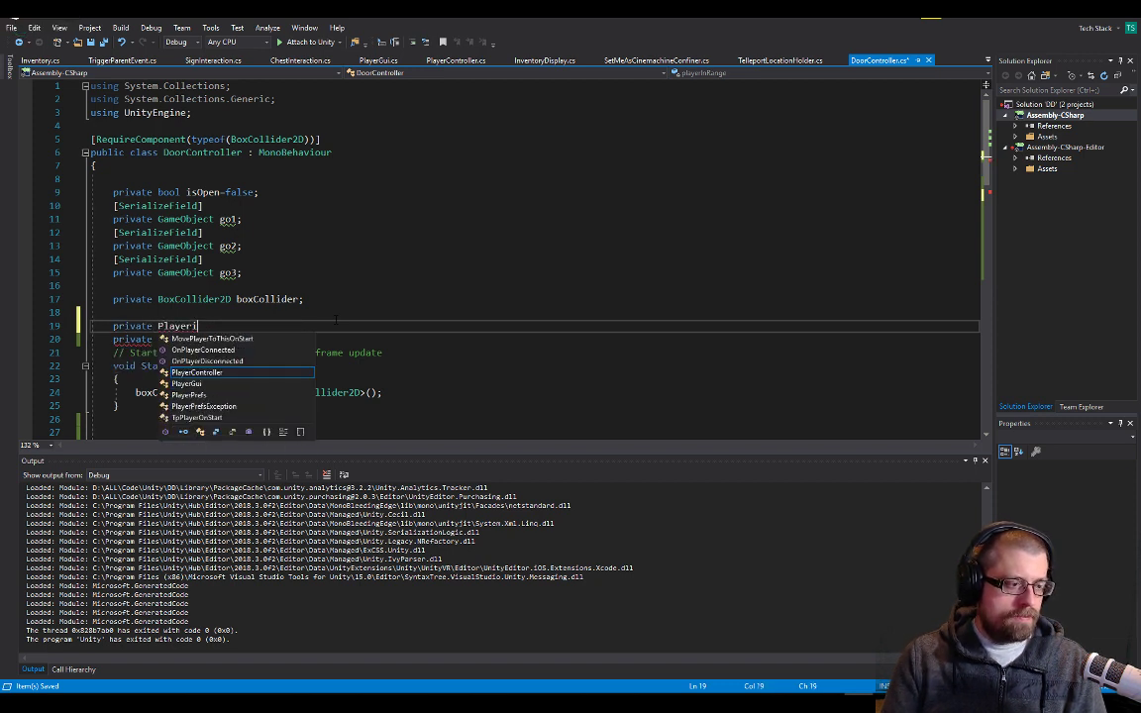
type("nventory")
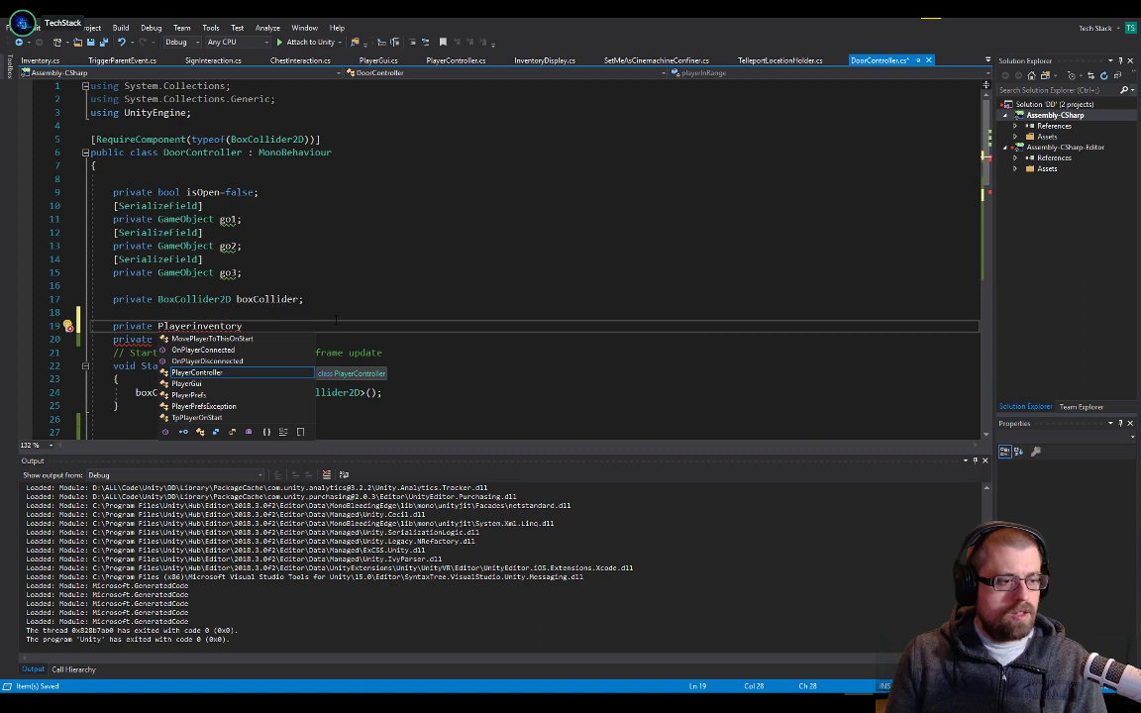
Complete the private field declaration as an Inventory named playerInventory, with a lowercase p and capital I
key("ctrl+shift+Left")
type("Inventory")
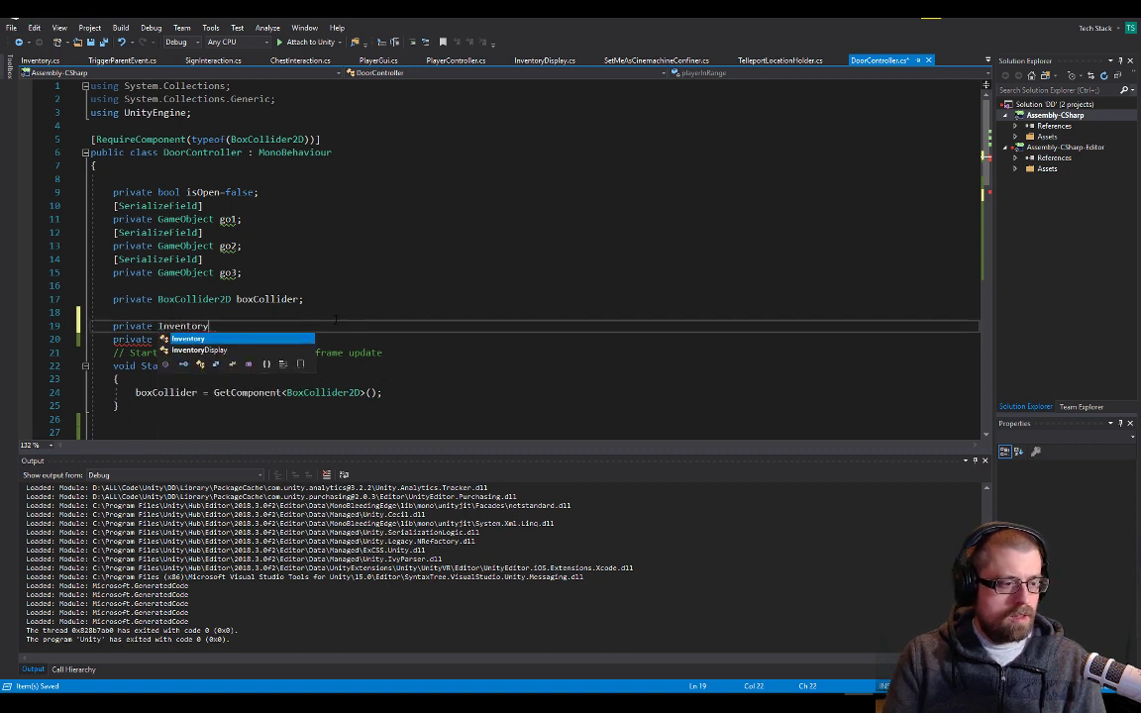
type(" Player")
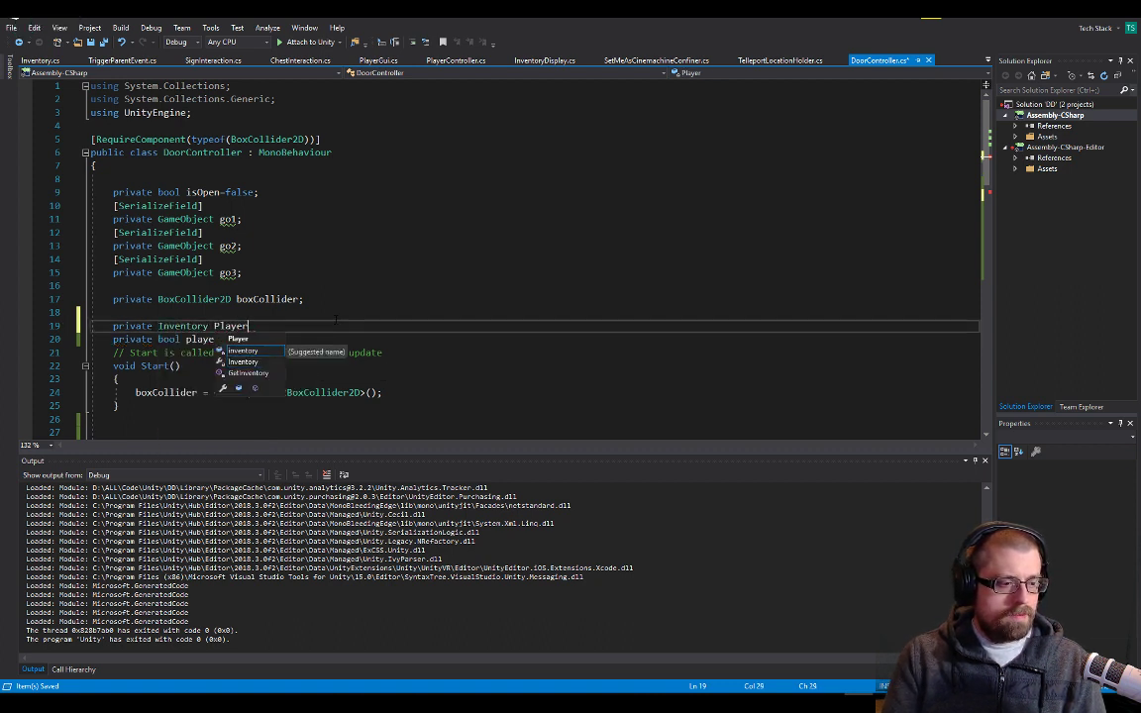
type("inventory;")
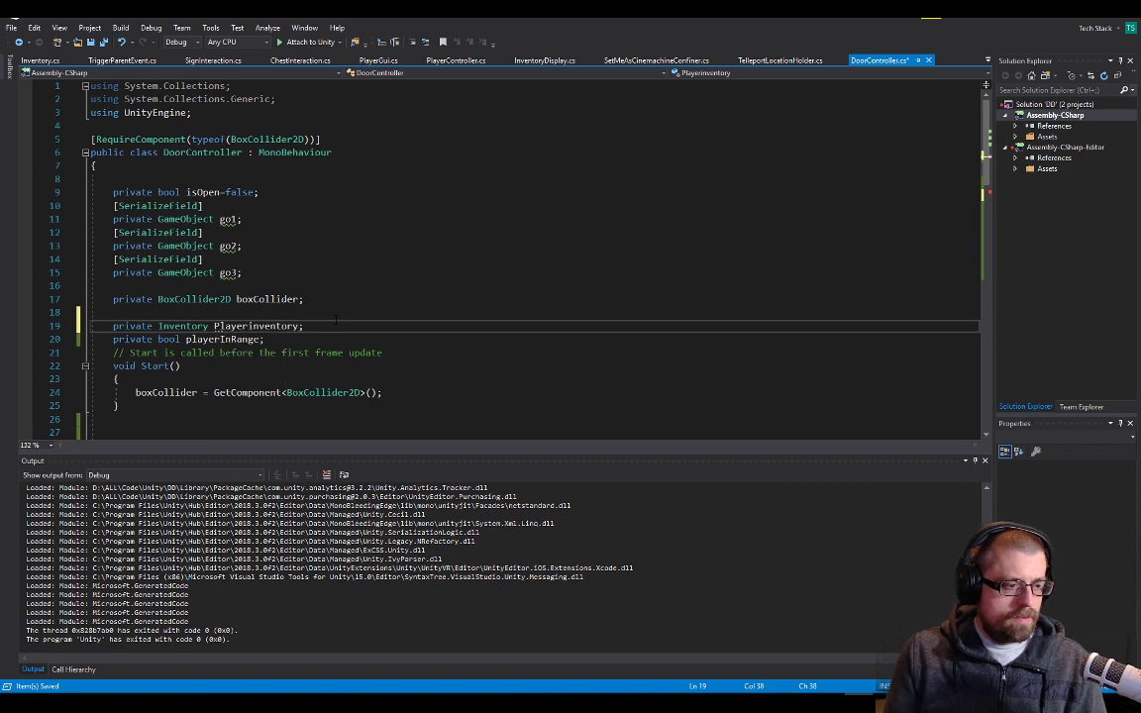
key("ctrl+shift+Right")
key("ctrl+u")
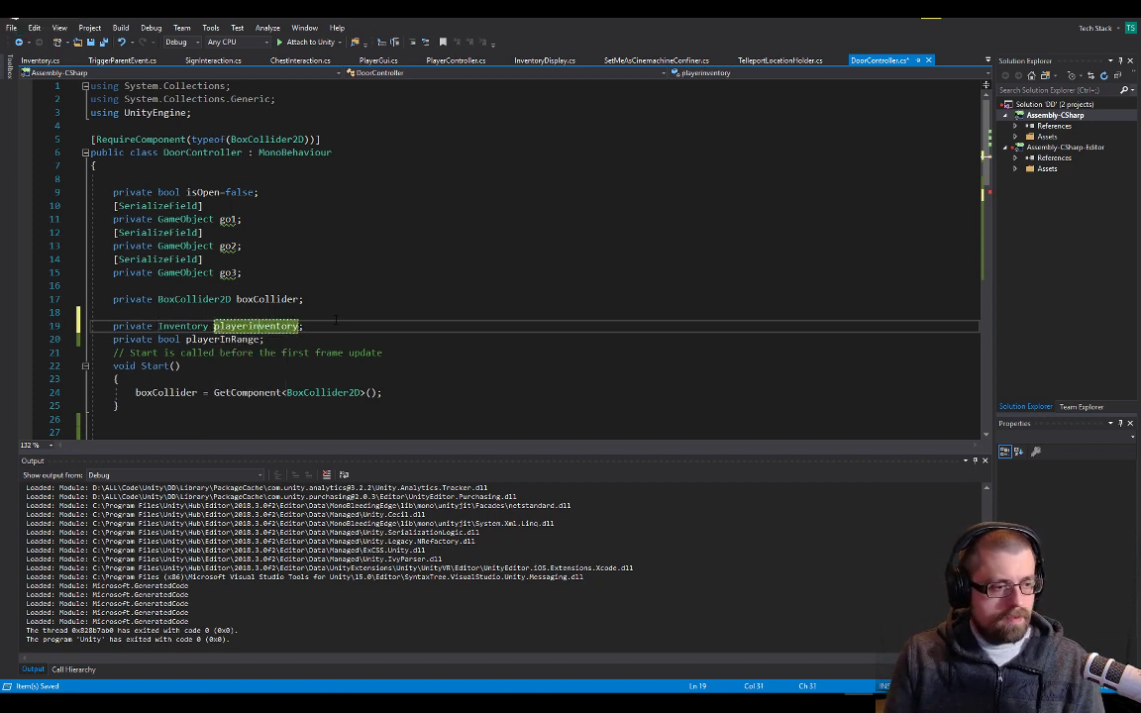
Begin an assignment to playerInventory on a new line below the boxCollider assignment in Start
key("Down")
key("Down")
key("Down")
key("Down")
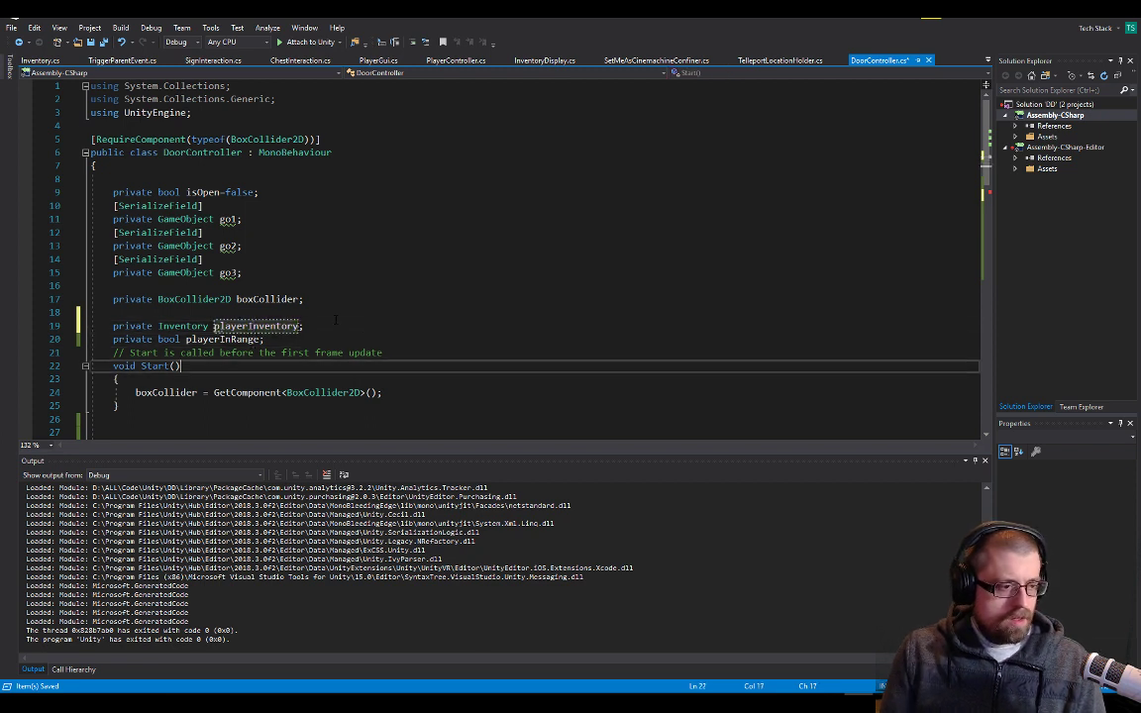
key("Down")
key("End")
key("Return")
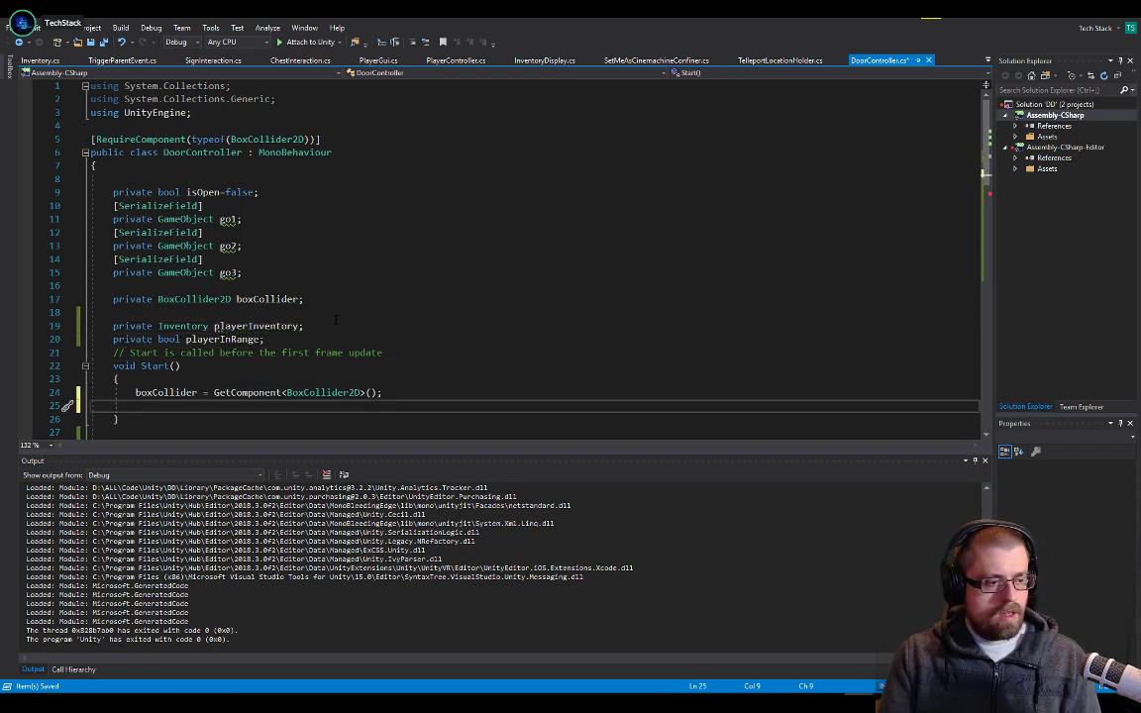
type("pla")
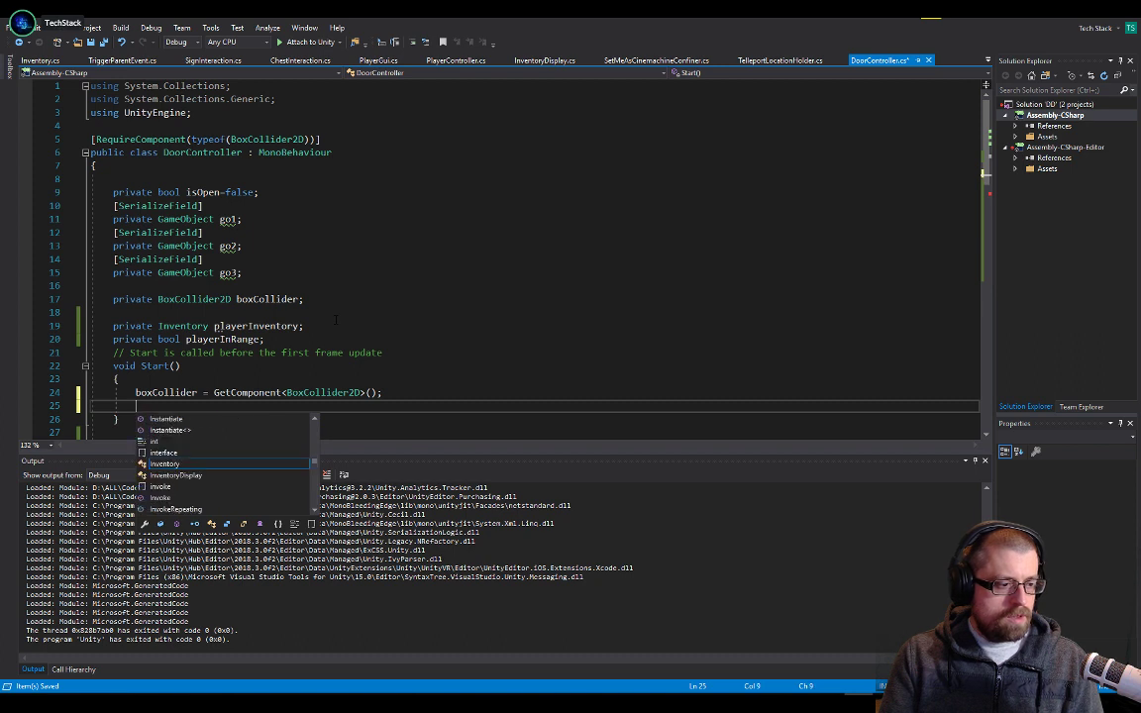
type("yerInventory")
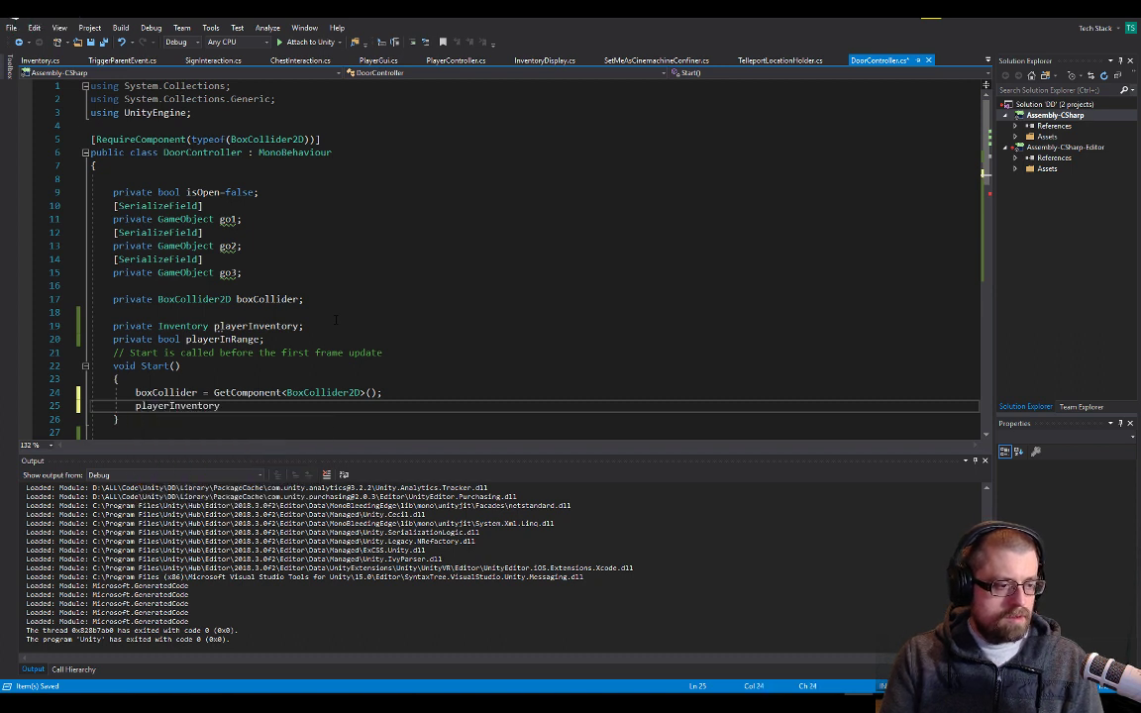
type(" = g")
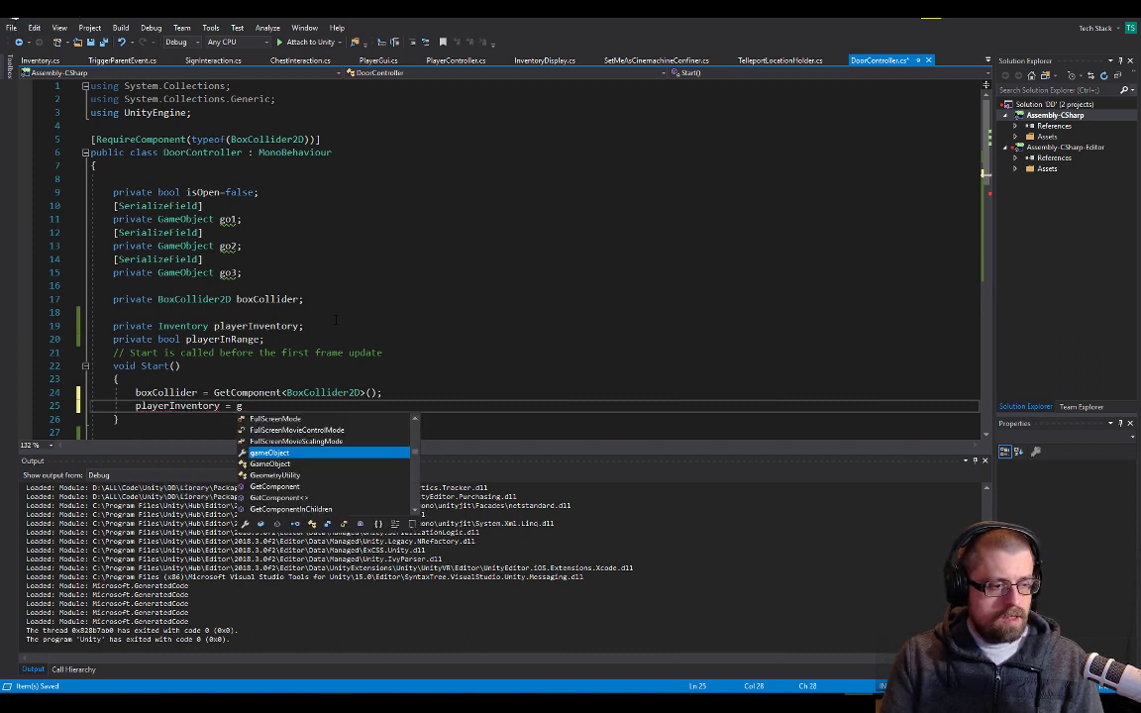
type("am")
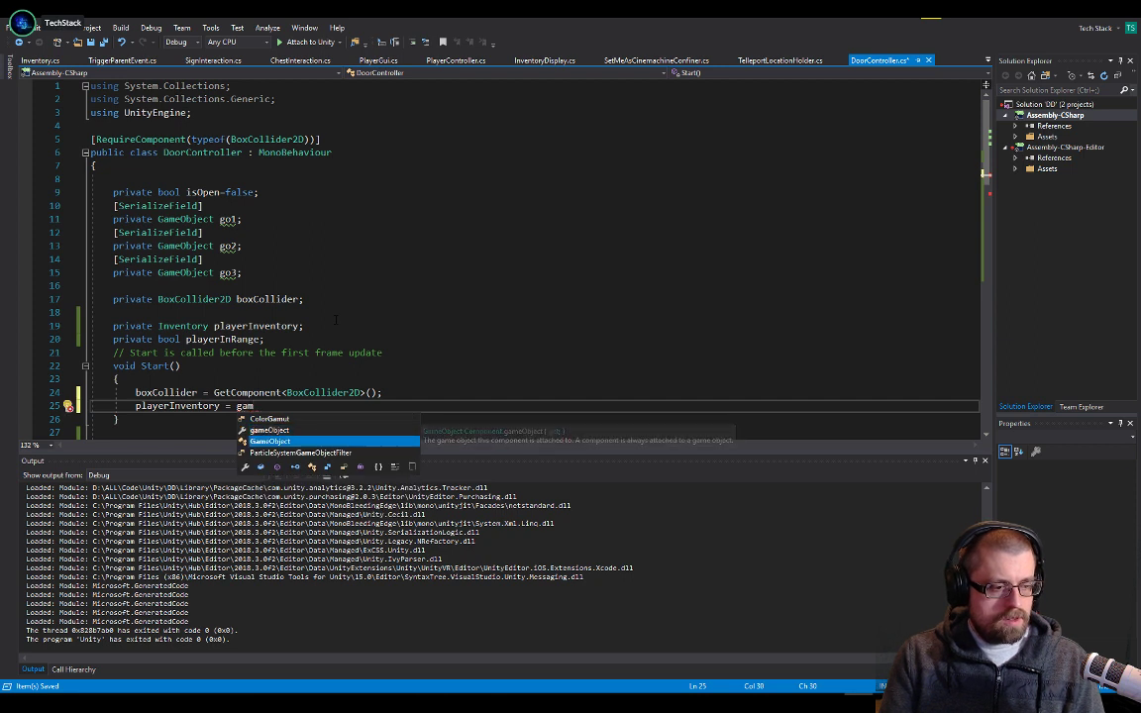
Add a GameObject.FindGameObjectWithTag call as the right-hand side of the playerInventory assignment
key("Down")
type(".Find")
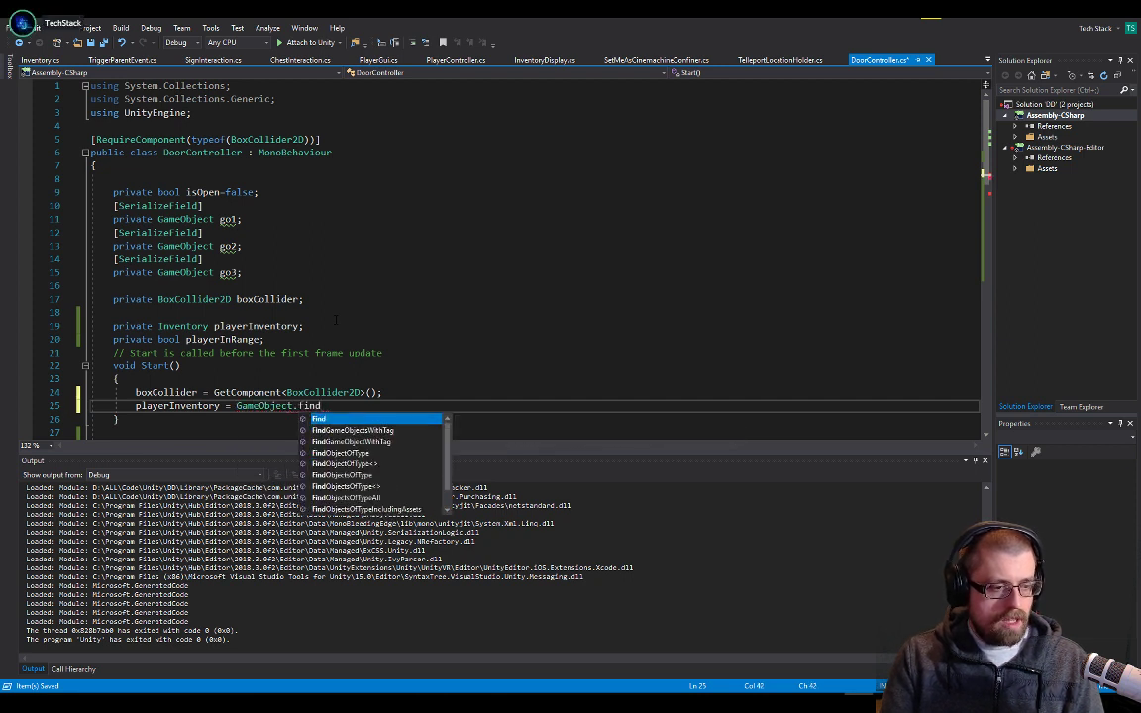
key("Down")
key("Down")
key("Tab")
type("(")
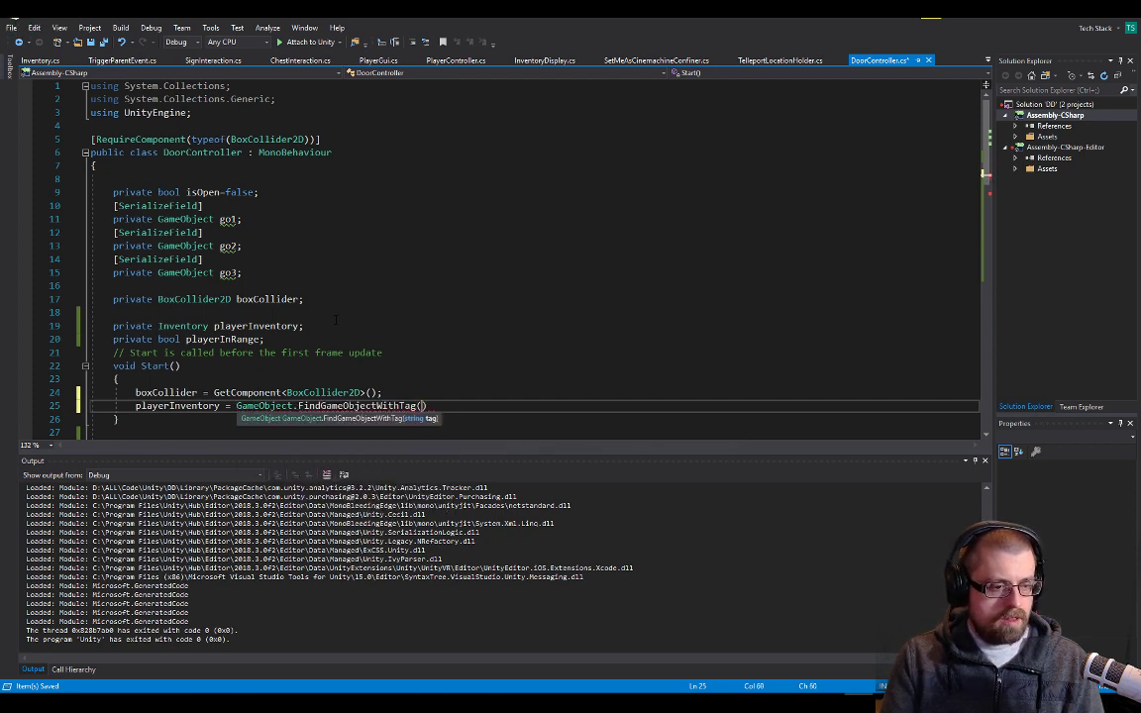
type("\"pkla")
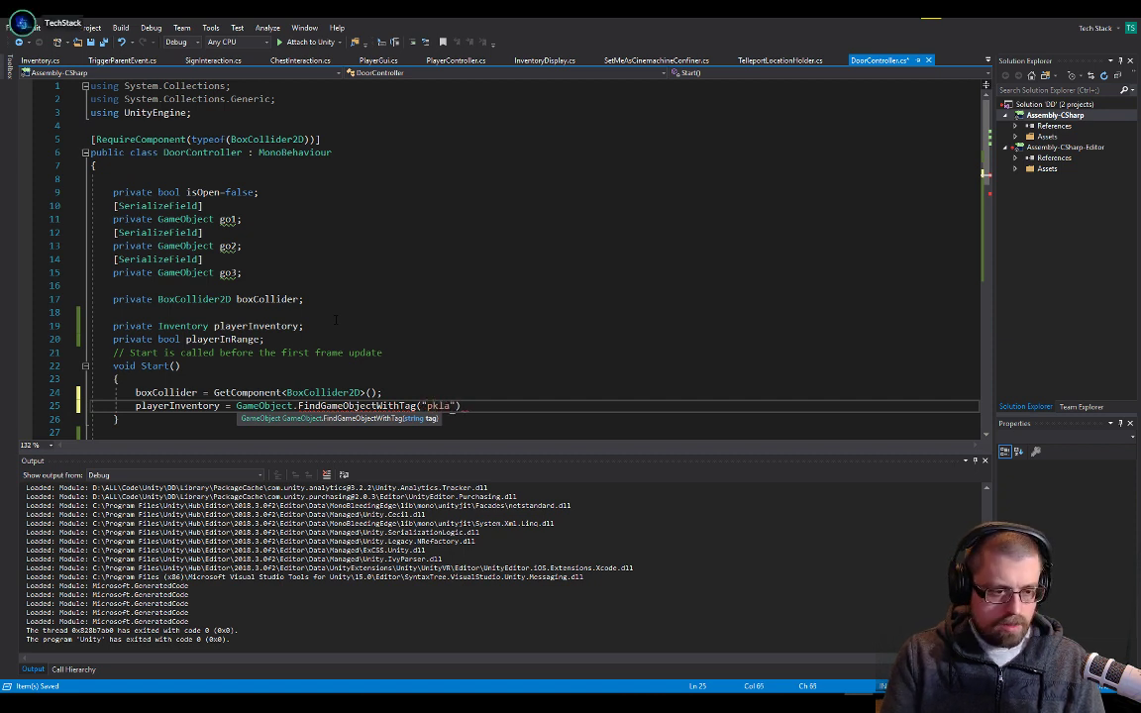
Pass "Player" as the tag, chain .GetComponent<Inventory>(); onto the call, and save the script
key("BackSpace")
type("Play")
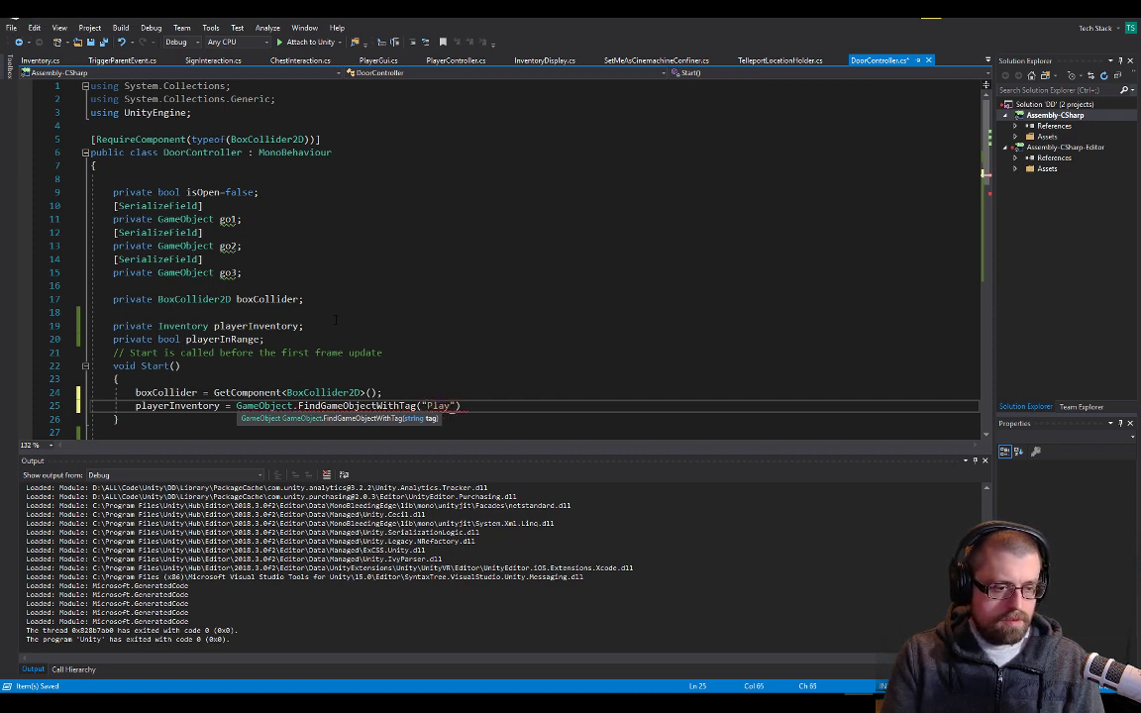
type("er\").g")
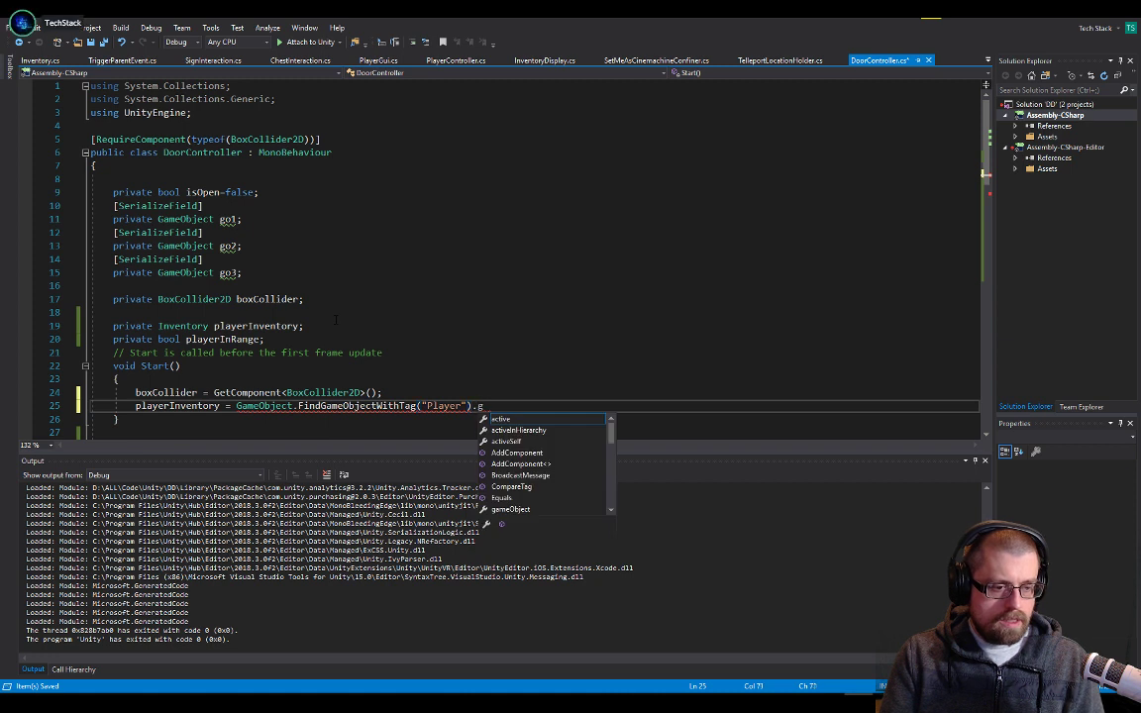
type("et<")
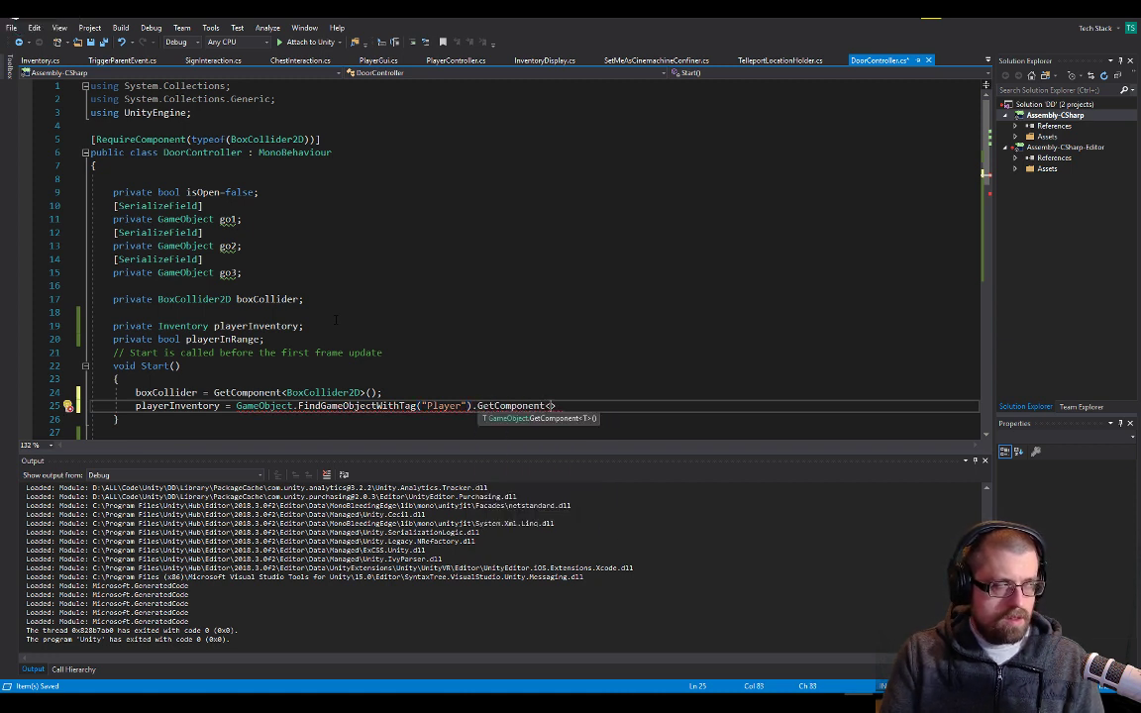
type("Inventory")
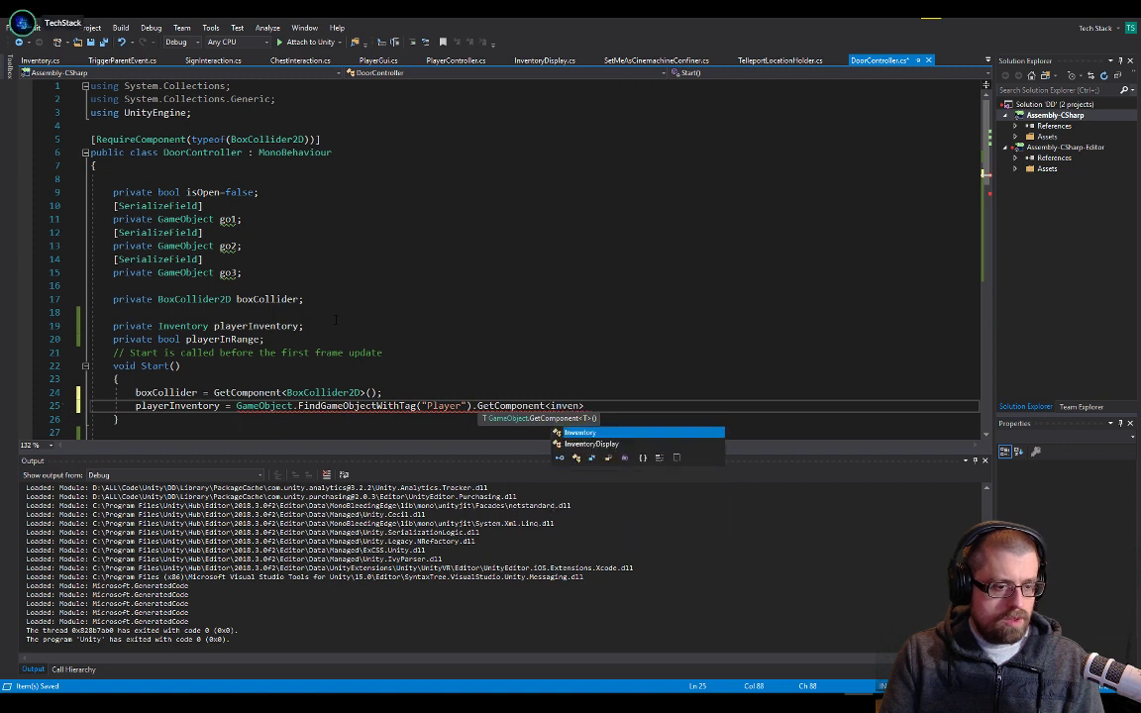
type(">")
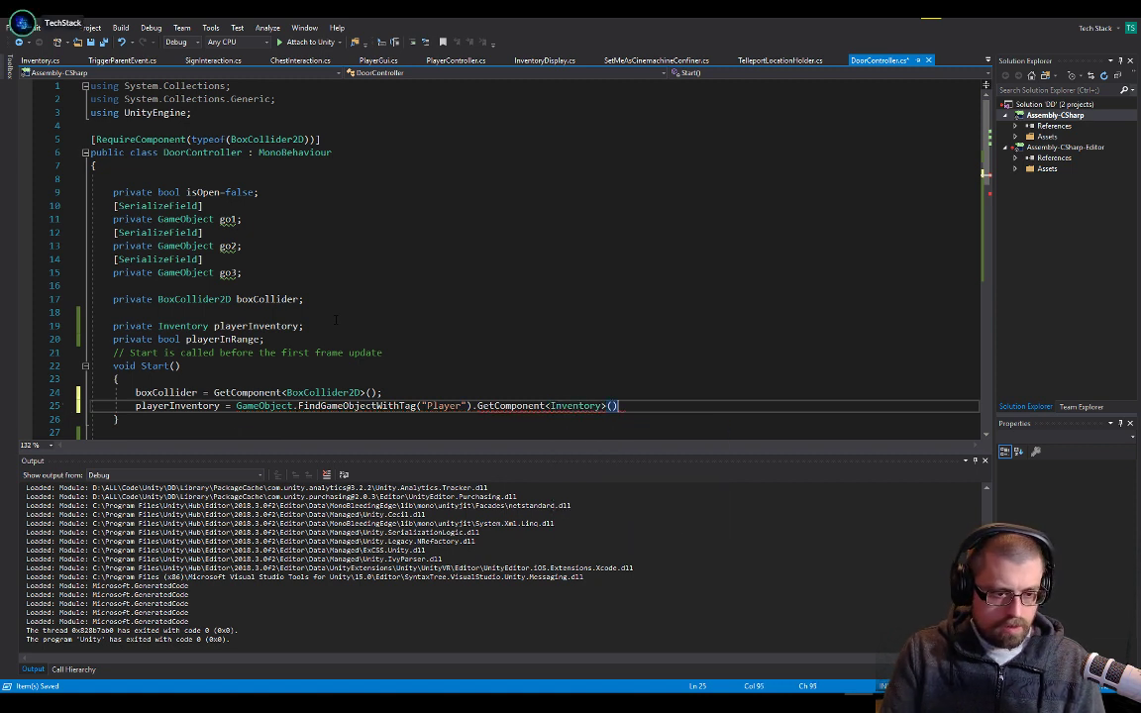
key("Up")
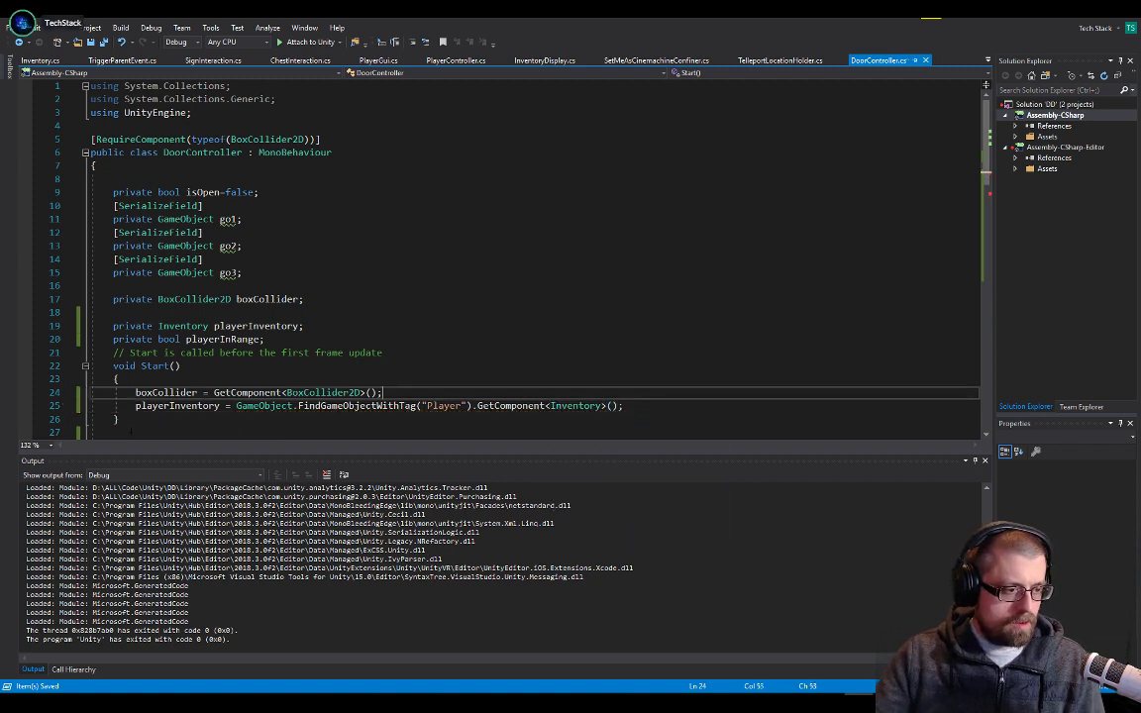
Enter the expression playerInventory.KeyCount >0 on the blank line above Open() in Update
double_click(147, 407)
scroll(149, 406, "down", 5)
left_click(227, 287)
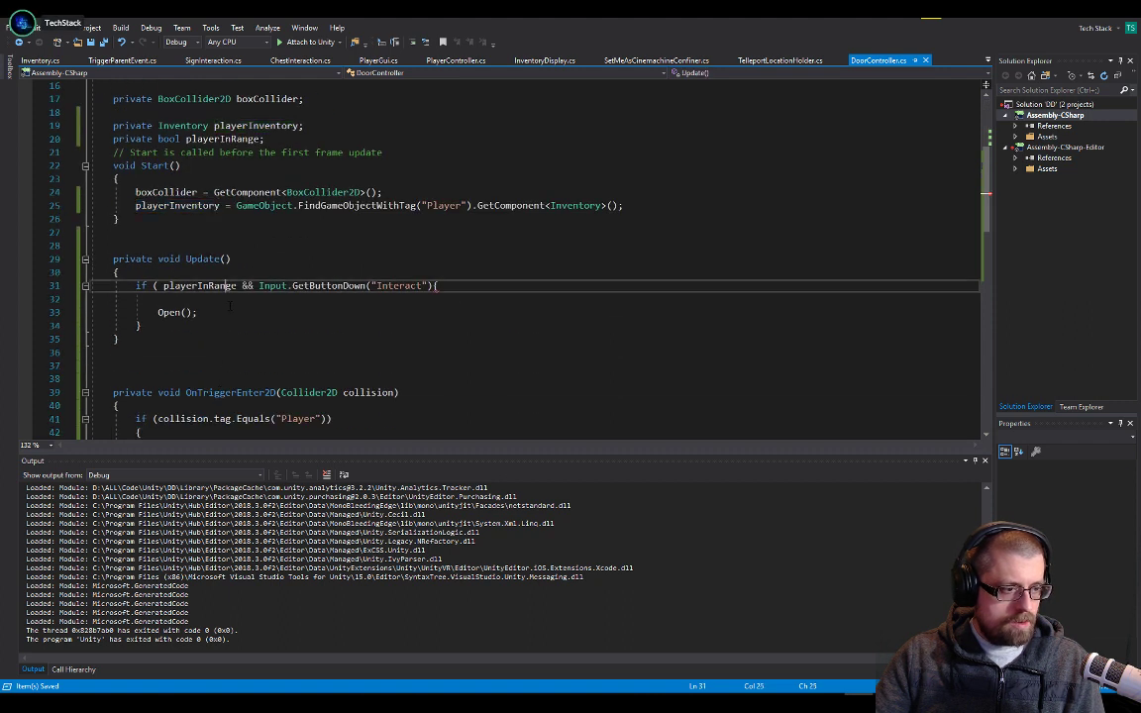
left_click(228, 301)
type("playerInventory.")
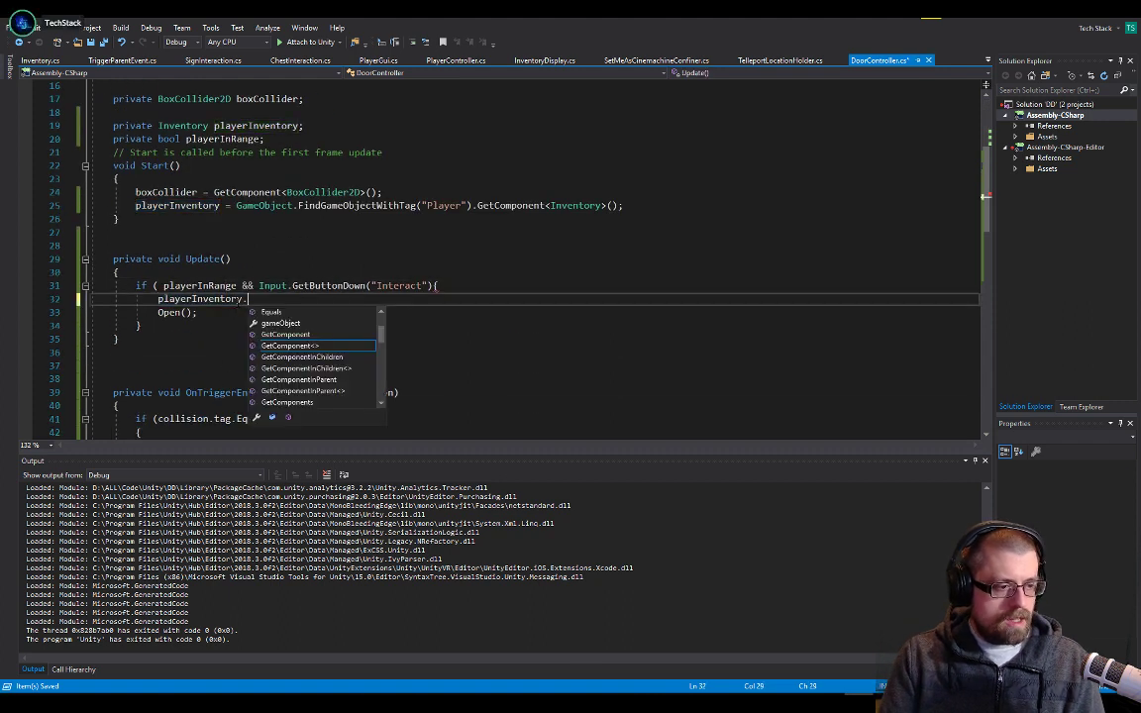
type("KeyCount")
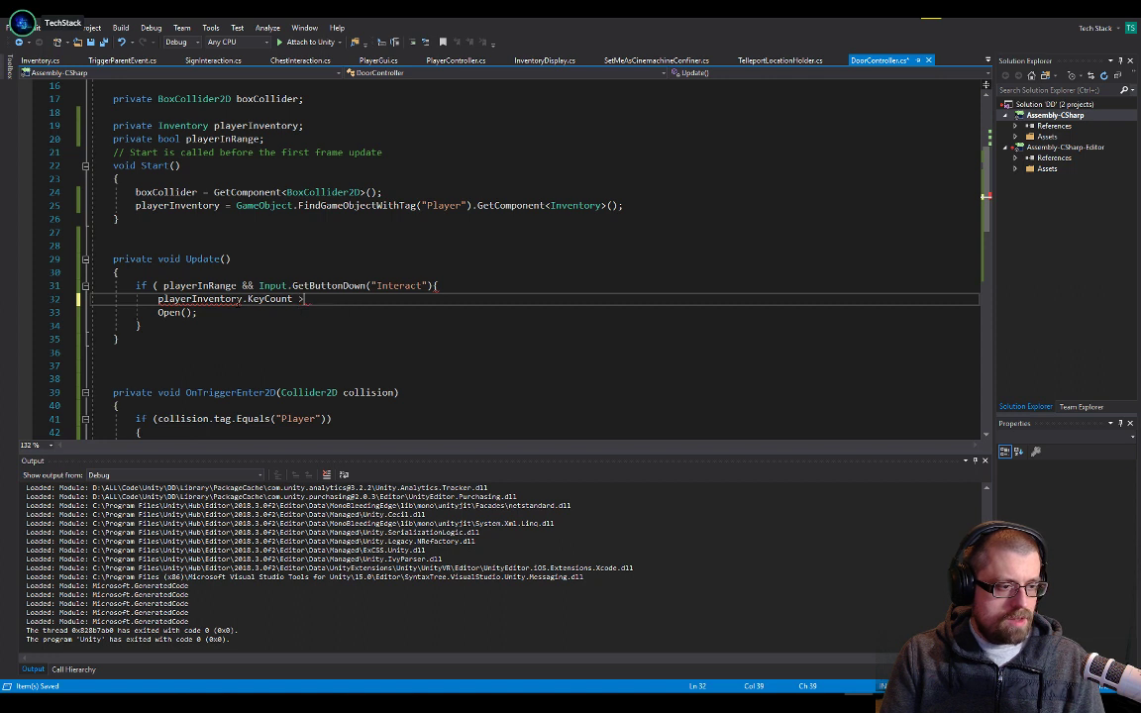
type(" >0")
Turn the KeyCount expression into an if condition in parentheses, followed by a pair of braces
key("Home")
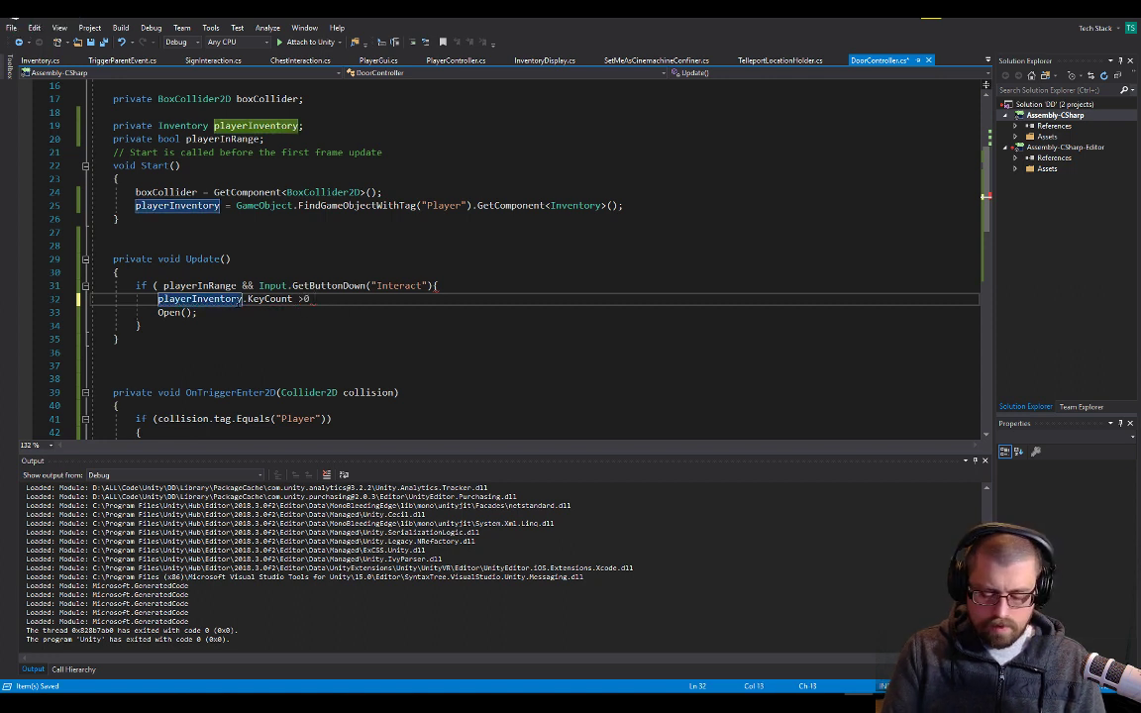
type("(")
type("if")
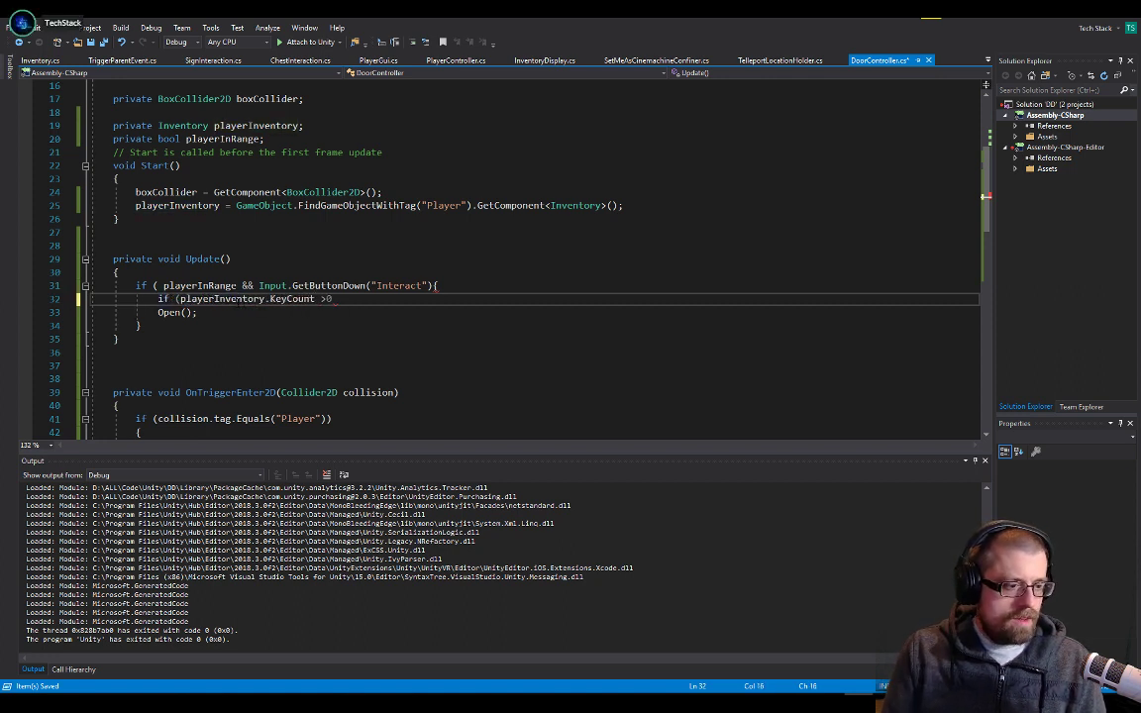
key("End")
type(")")
key("Down")
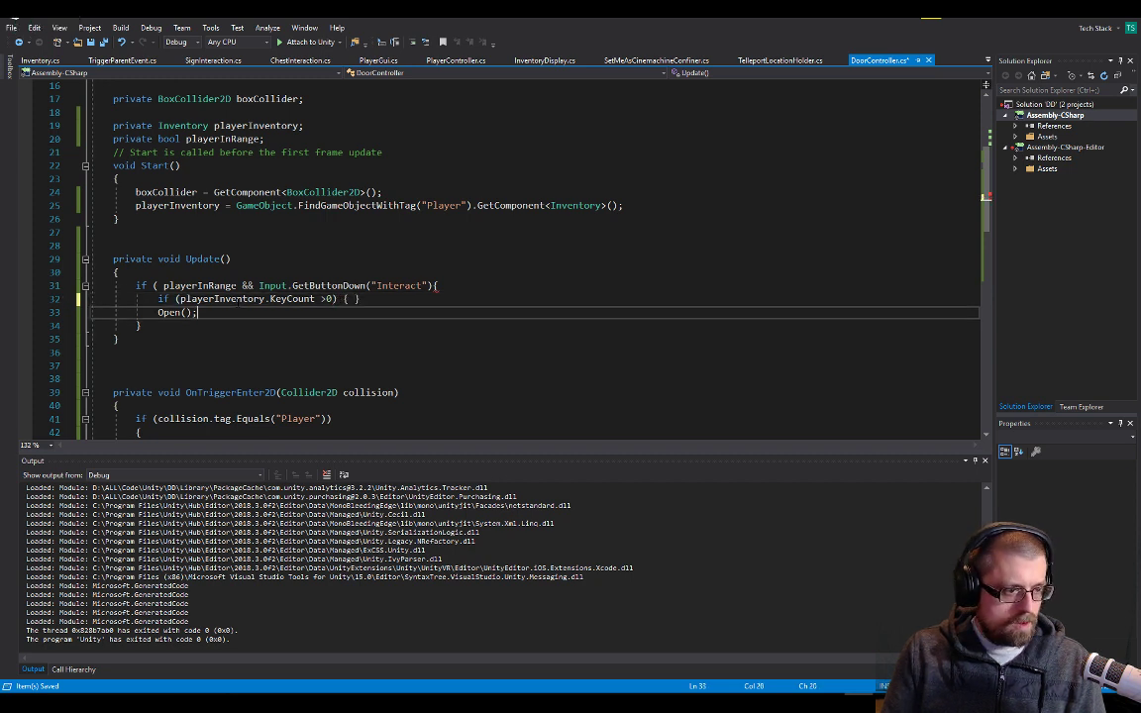
Move the KeyCount check's closing brace to a line below Open() so the call is enclosed, and save
key("Up")
key("Delete")
key("Down")
key("Return")
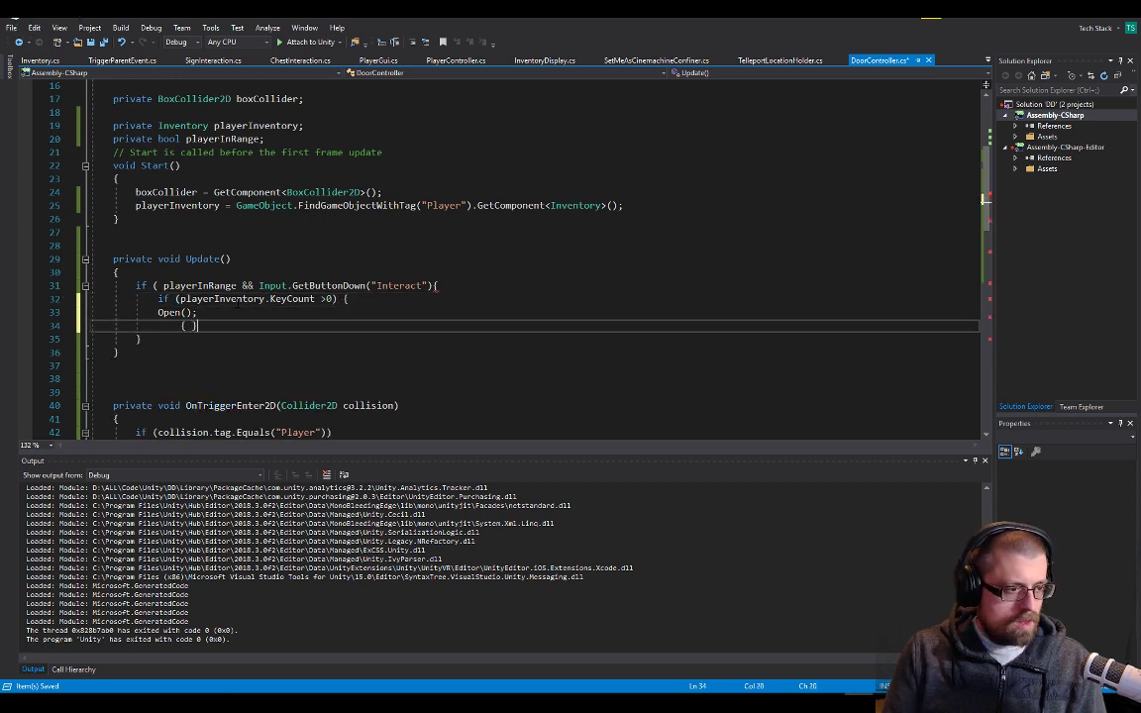
key("Delete")
key("ctrl+s")
Add playerInventory.KeyCount--; on a new line directly below Open() inside the key check, and save
key("Up")
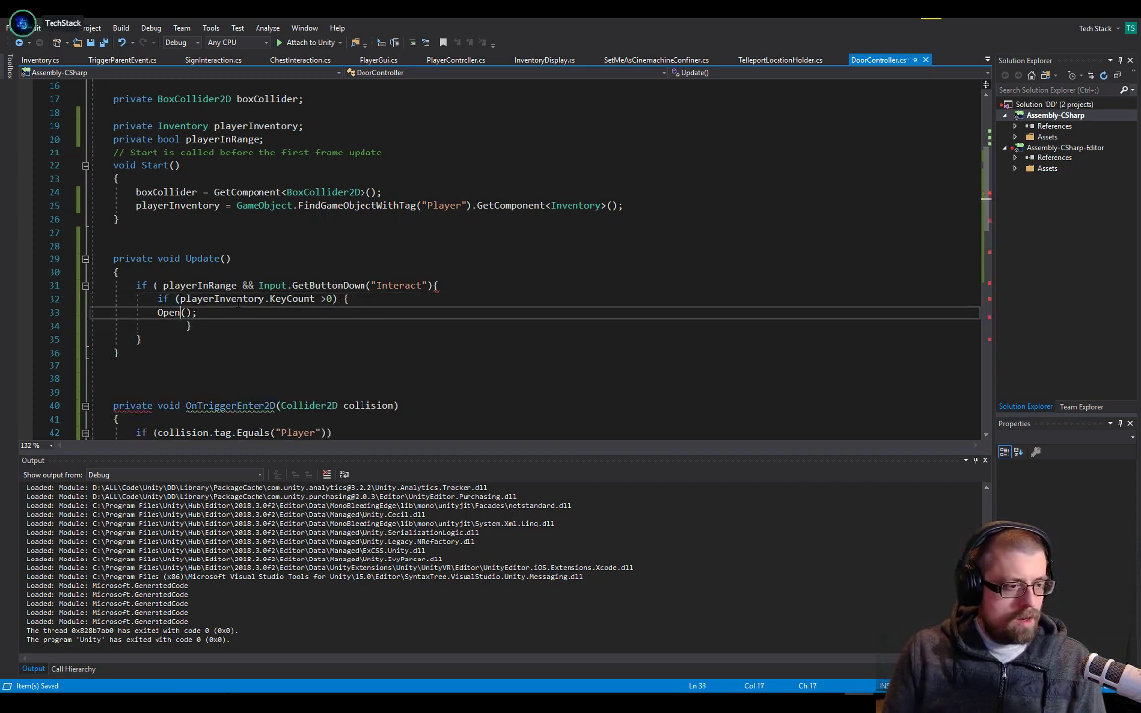
key("Up")
key("Down")
key("End")
key("Return")
type("keycou")
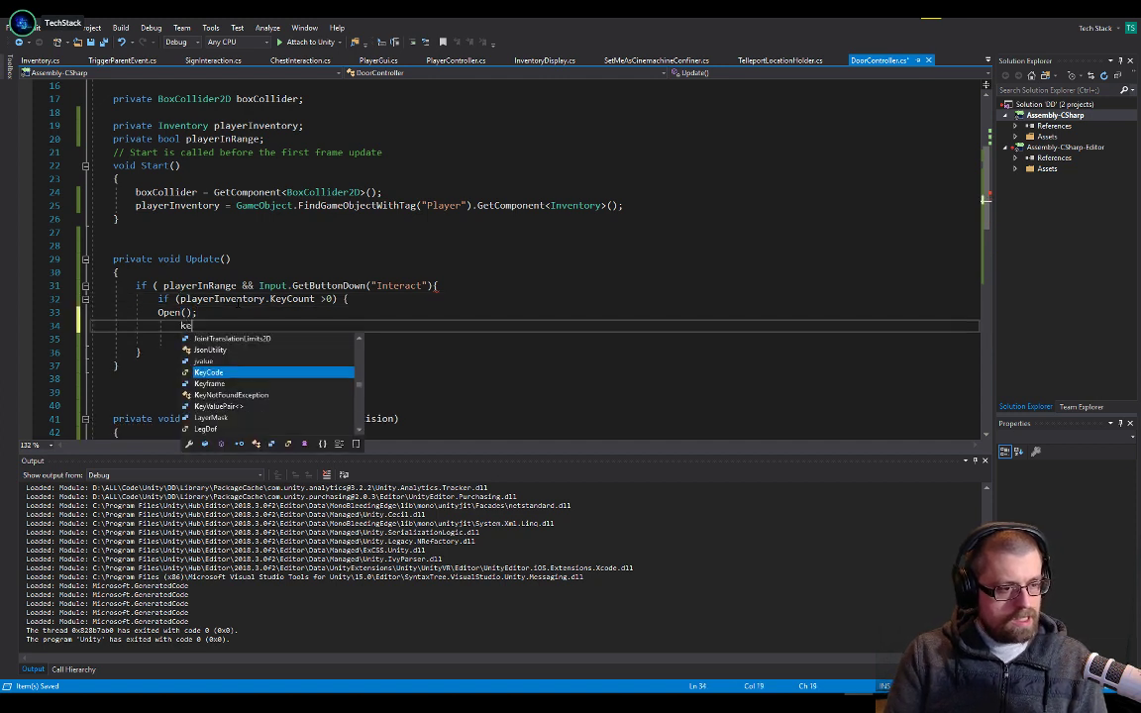
key("BackSpace")
key("BackSpace")
key("BackSpace")
key("BackSpace")
key("BackSpace")
key("BackSpace")
type("playerInventory.")
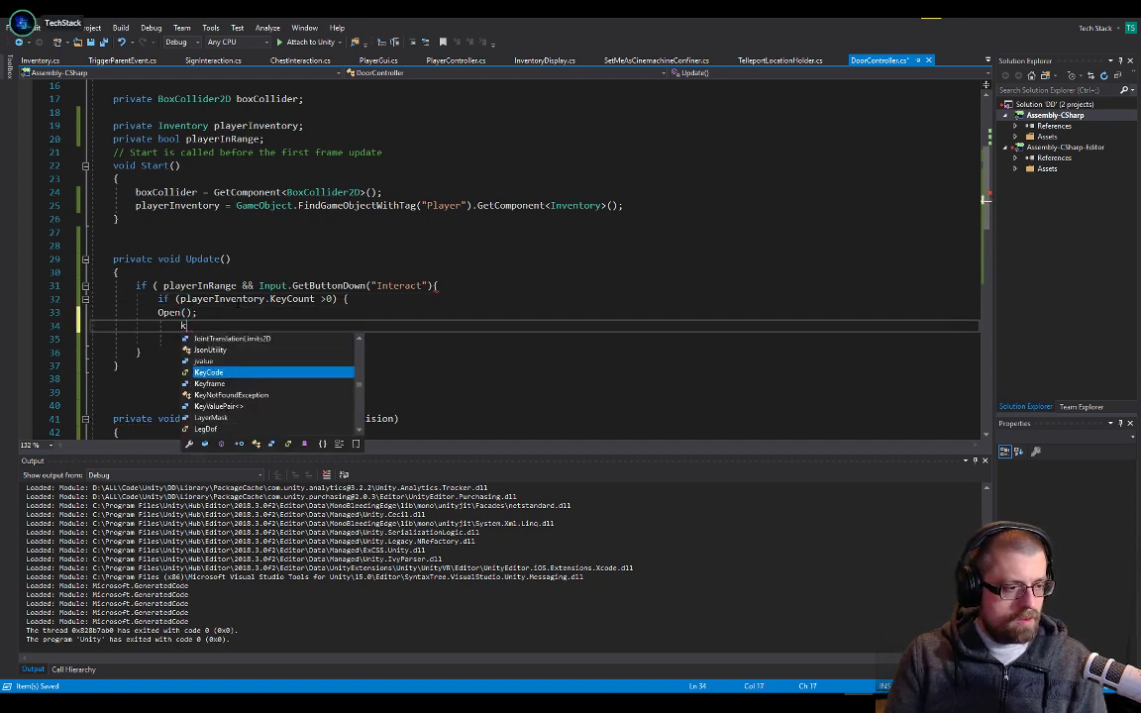
type("KeyCount =")
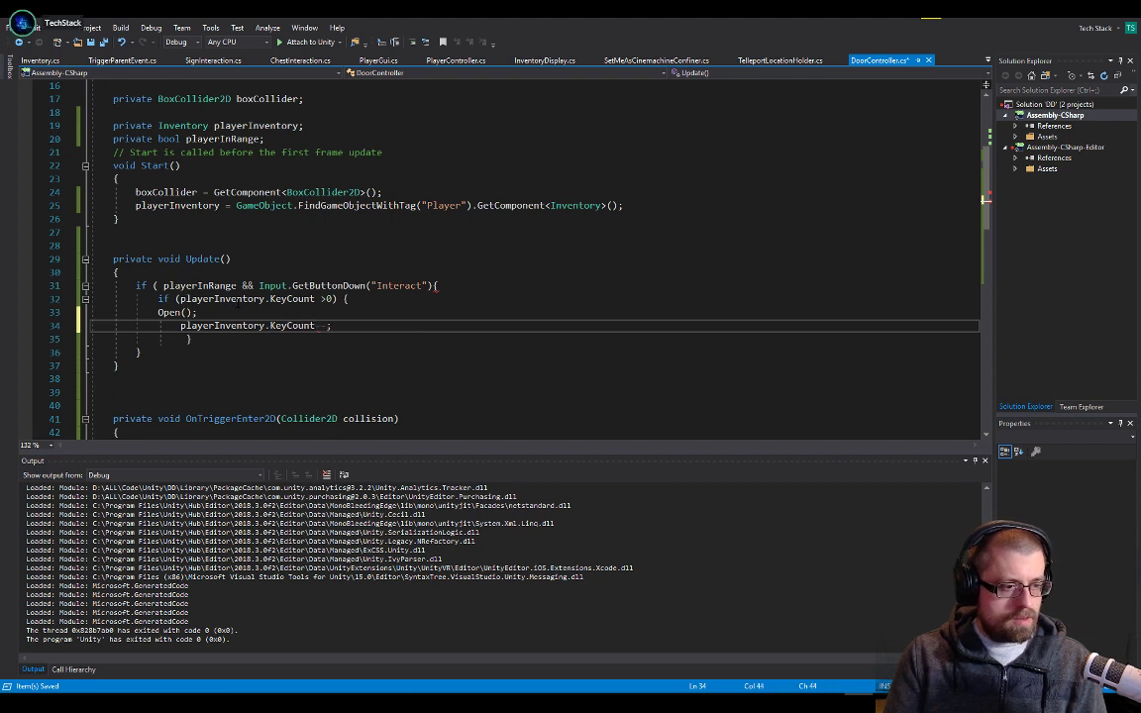
key("Down")
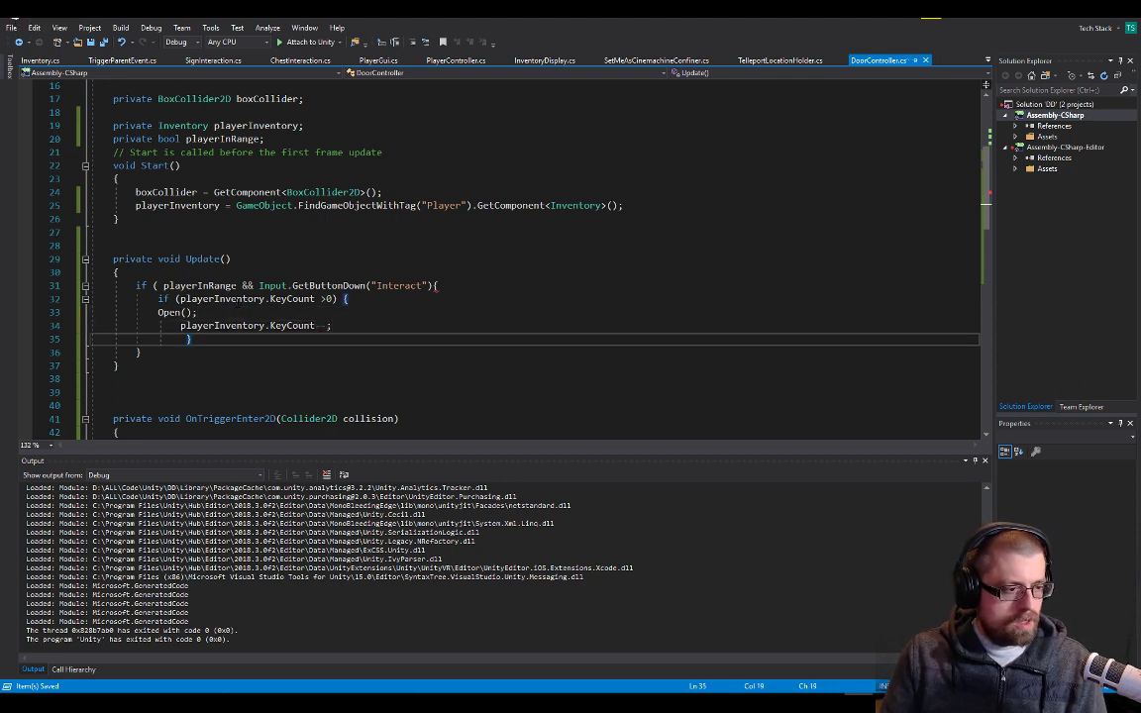
Reduce the indentation of the key check's closing brace to bring it near its if statement
key("shift+Up")
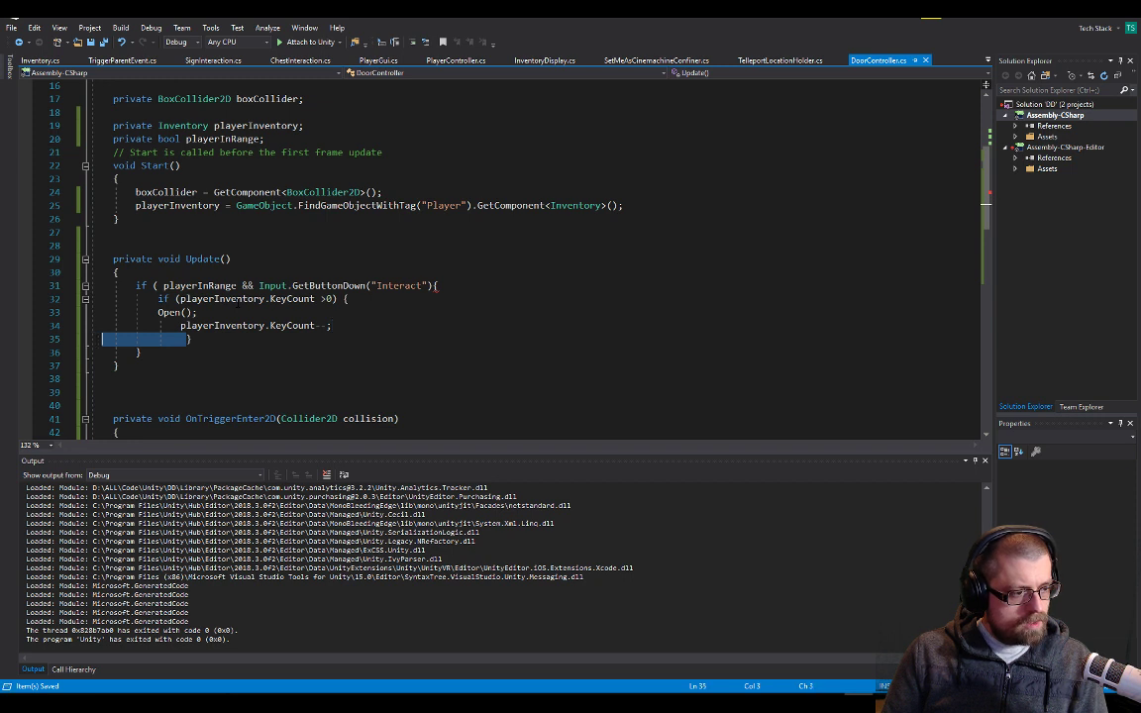
key("shift+Right")
key("shift+Right")
key("shift+Right")
key("shift+Right")
key("shift+Right")
key("shift+Right")
key("shift+Right")
key("shift+Right")
key("shift+Right")
key("shift+Right")
key("Delete")
key("Up")
key("Up")
key("Up")
key("End")
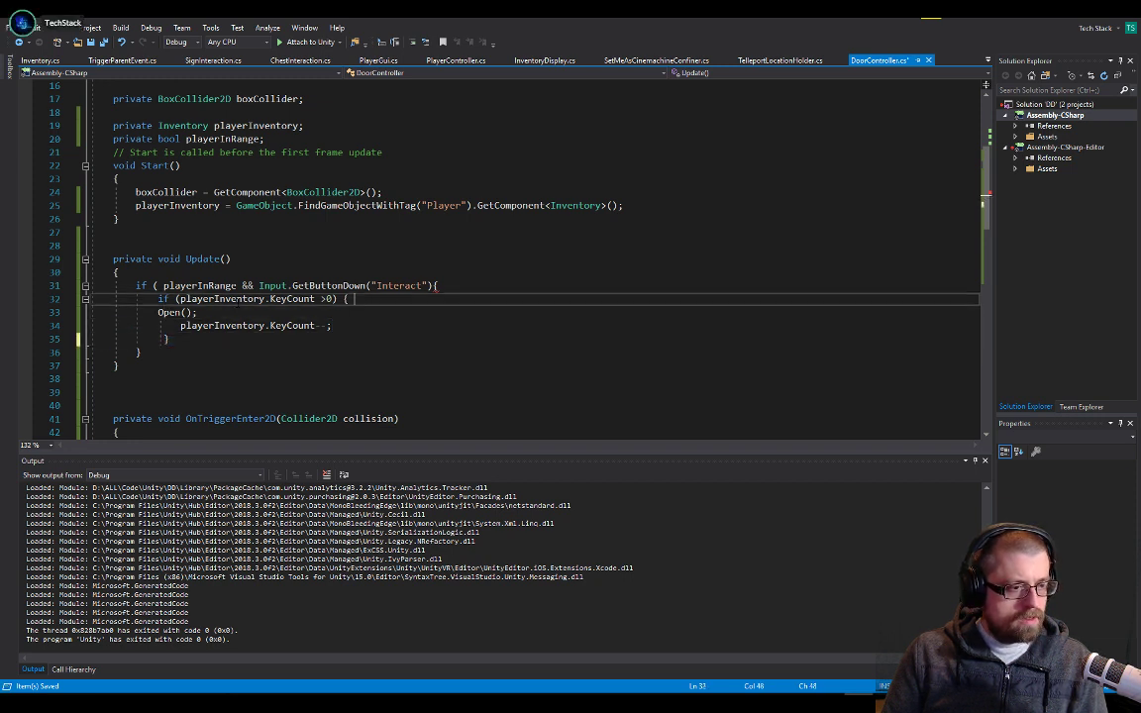
Put the key check's opening brace on its own line, indent Open() inside the block, and save
key("Left")
key("Return")
key("Down")
key("Tab")
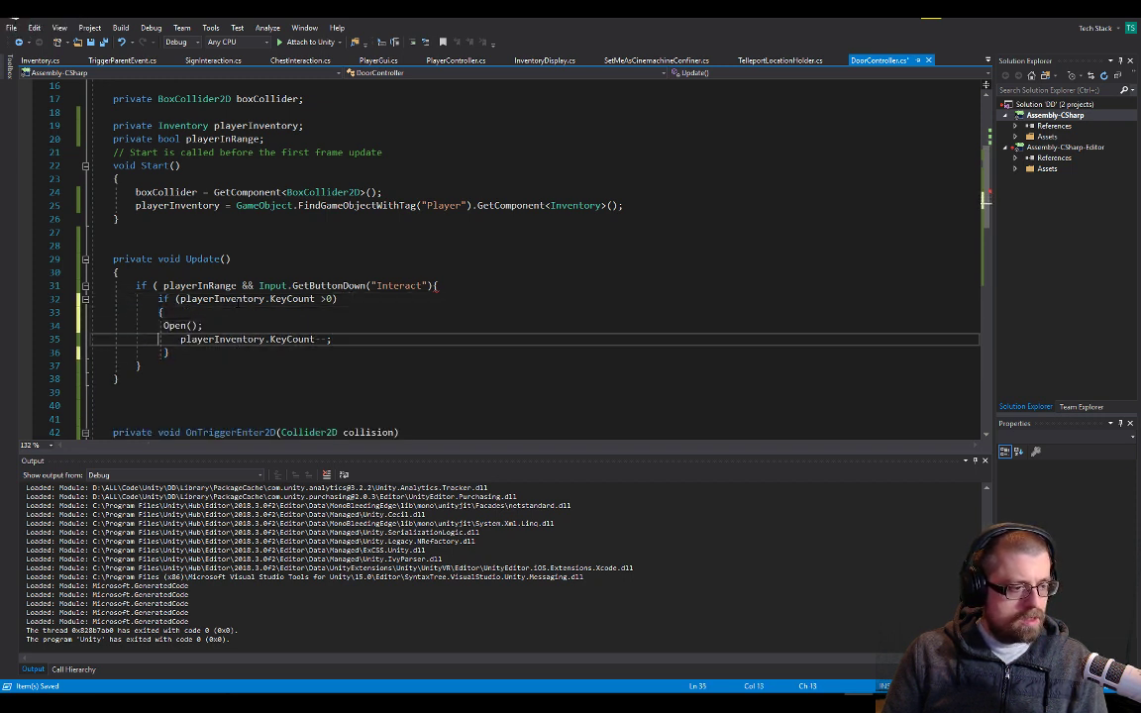
key("Down")
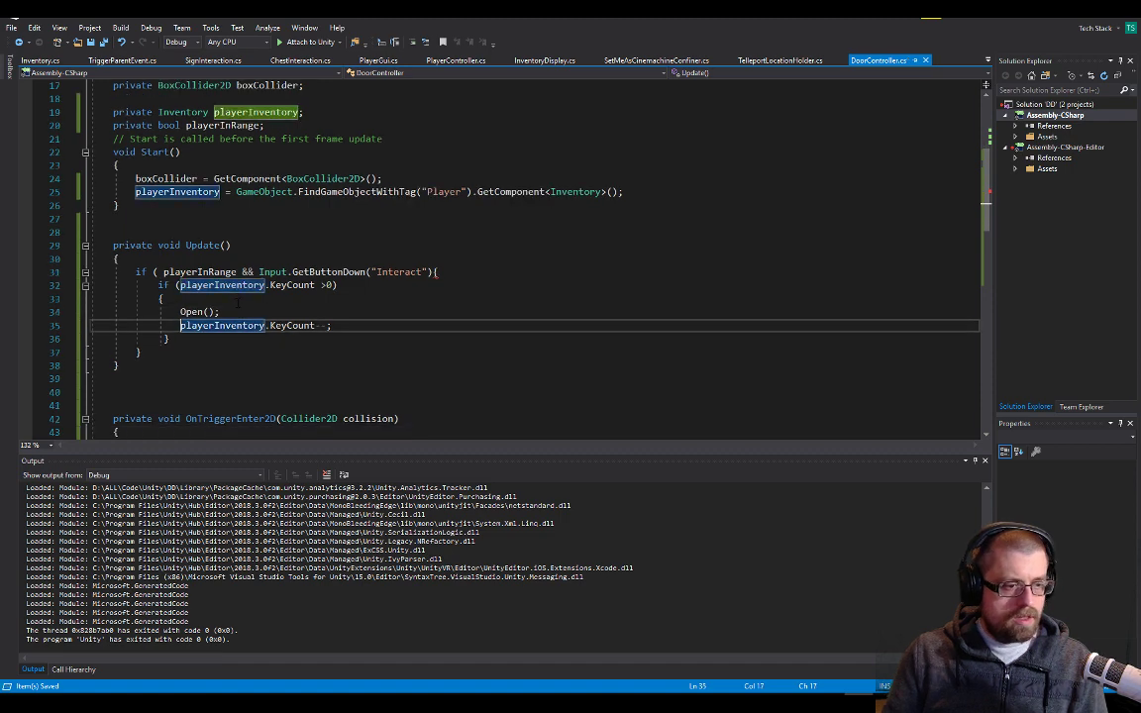
Review DoorController's Update and trigger methods, and switch to the Unity editor
scroll(341, 317, "down", 4)
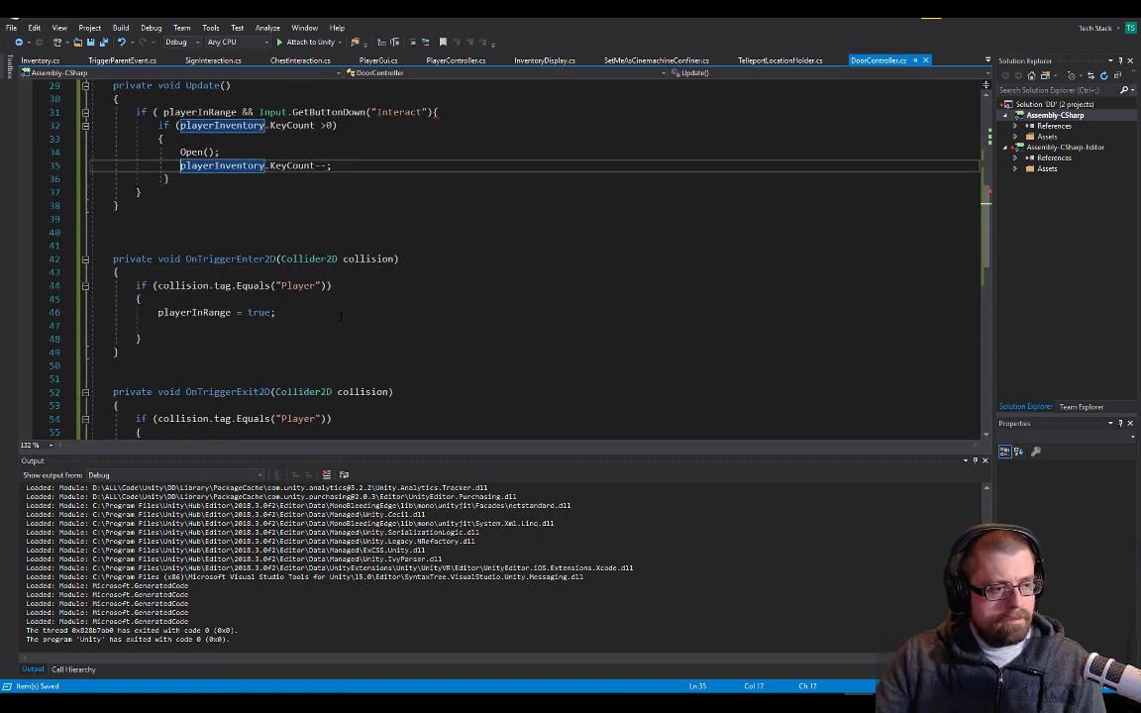
scroll(341, 317, "down", 3)
key("alt+Tab")
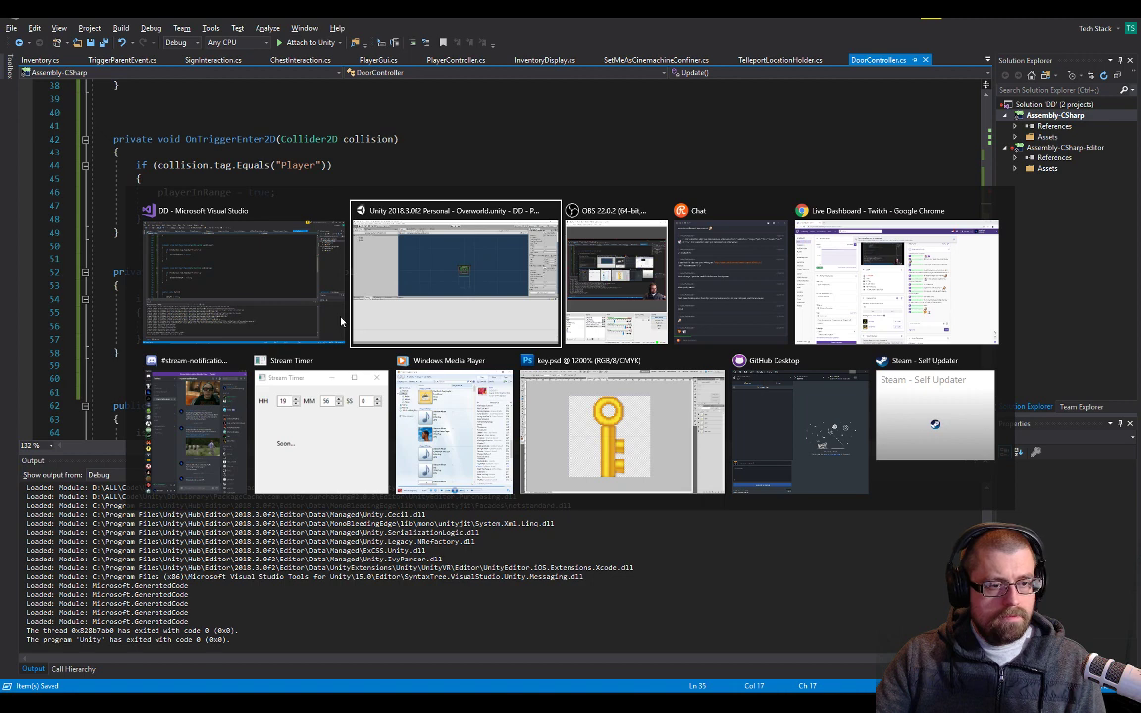
key("Escape")
scroll(262, 230, "up", 5)
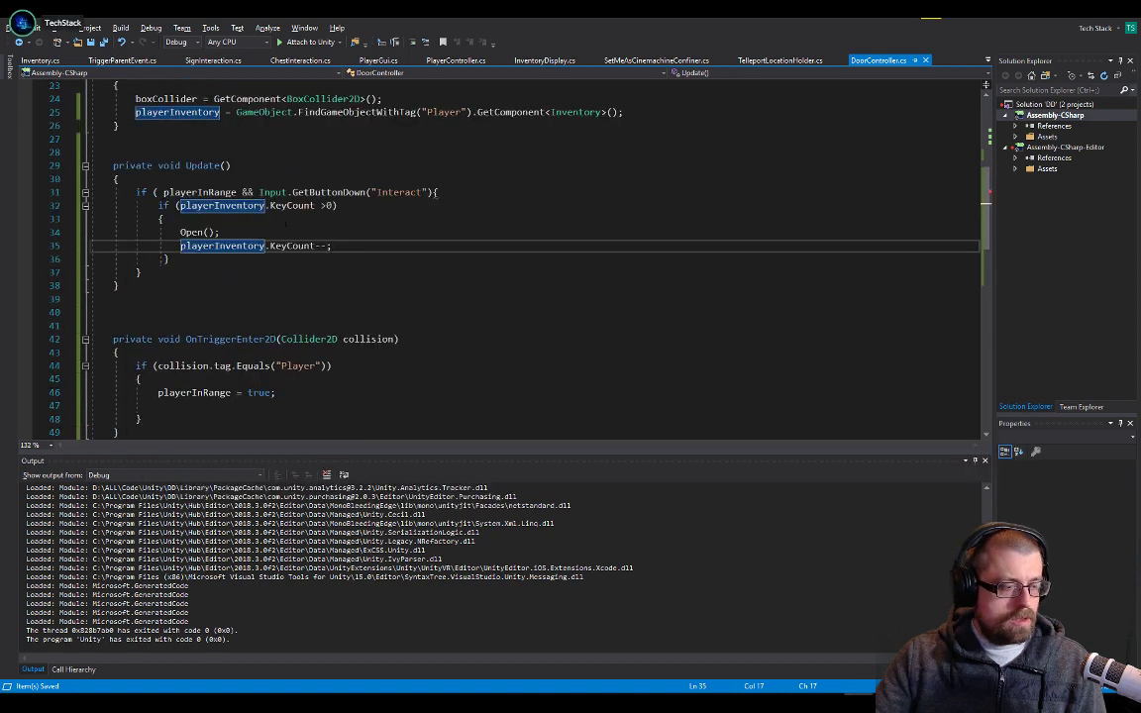
key("alt+Tab")
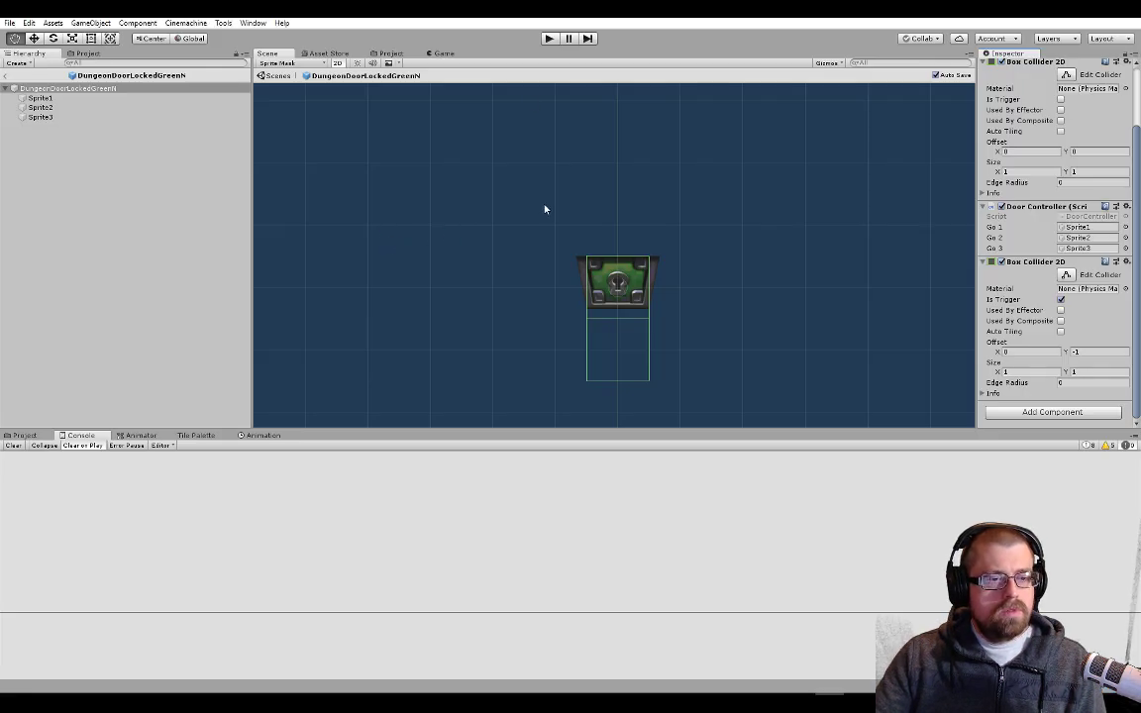
Try to run the game, return to DoorController, and add an extra closing brace at the end of Update
left_click(546, 39)
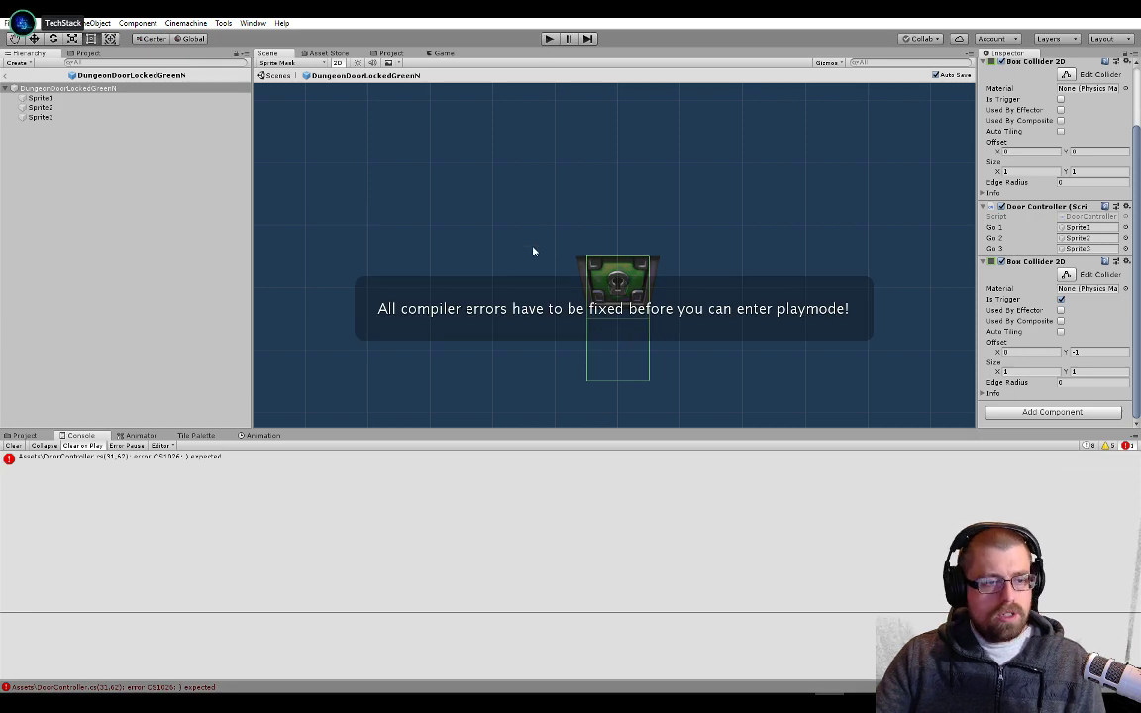
key("alt+Tab")
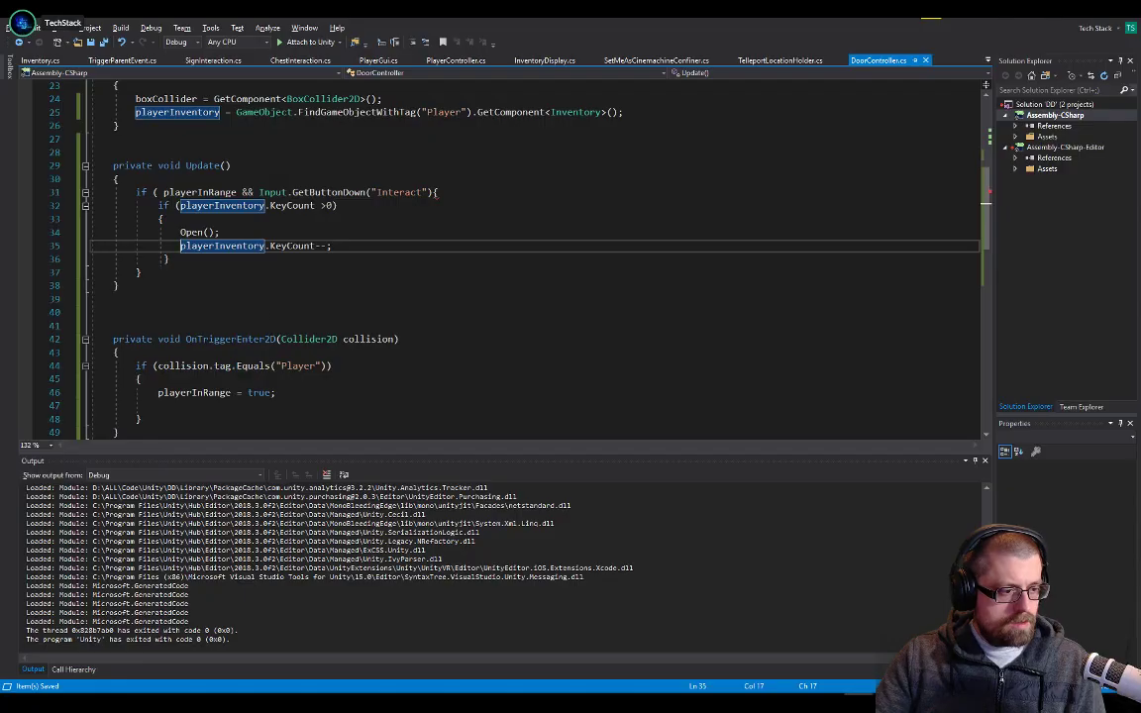
left_click(220, 217)
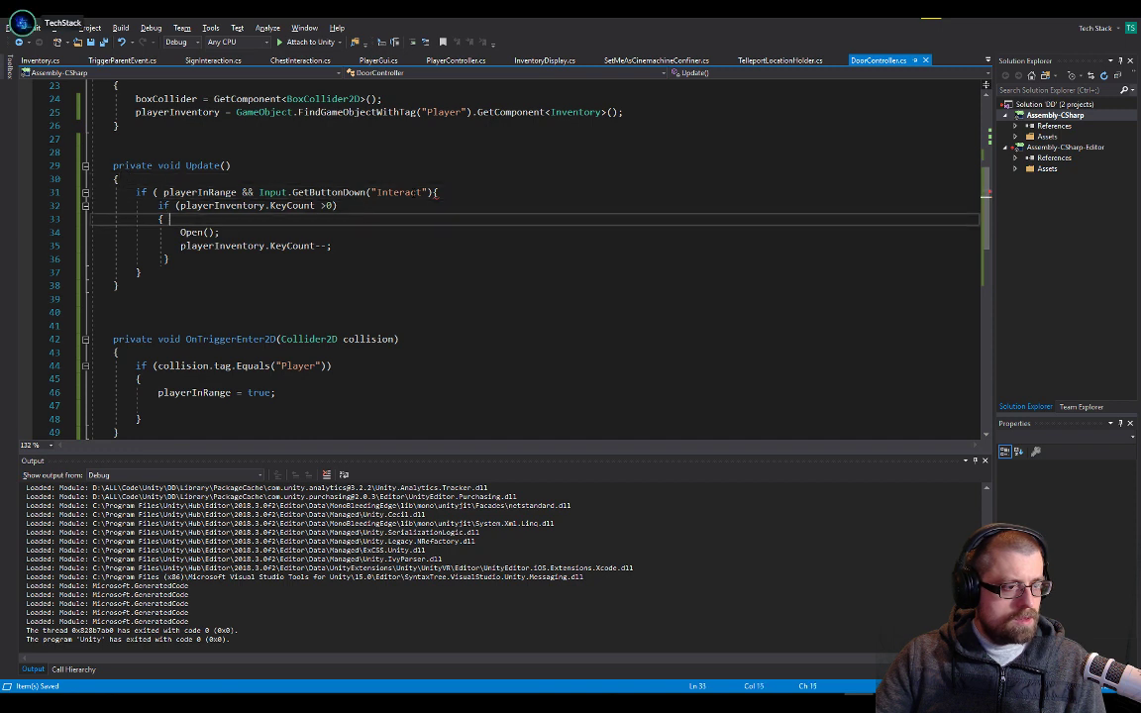
left_click(305, 268)
key("Return")
type("}")
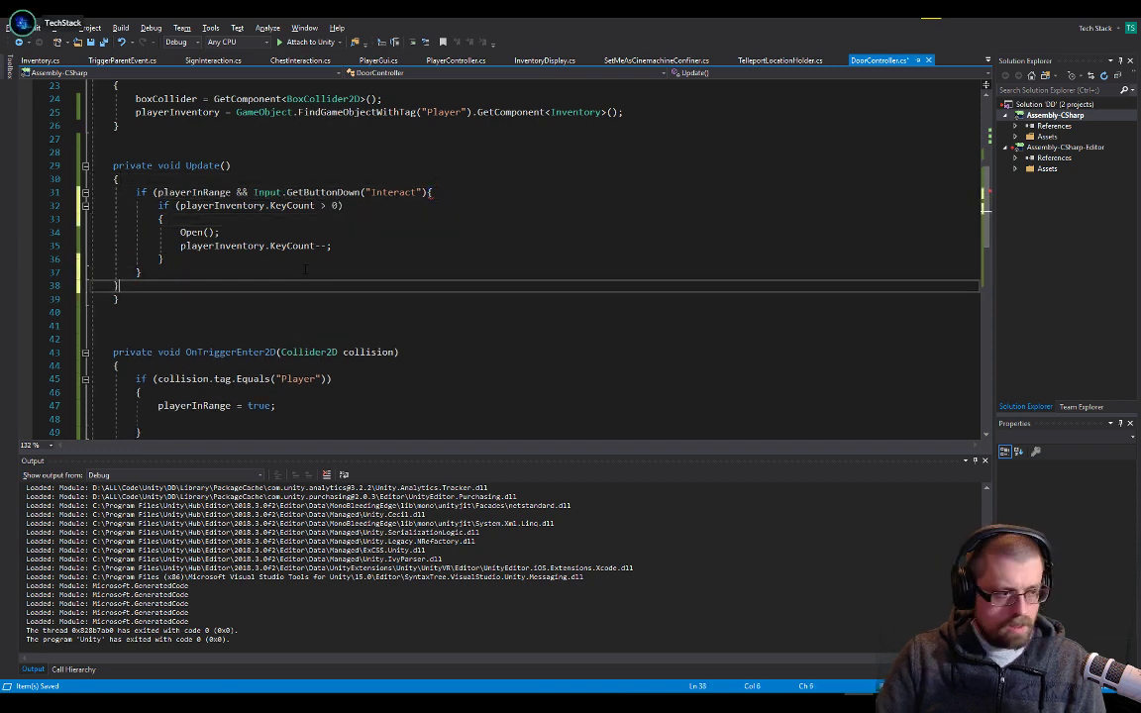
Undo the most recent formatting changes around Update's closing braces
key("ctrl+z")
key("ctrl+z")
key("ctrl+z")
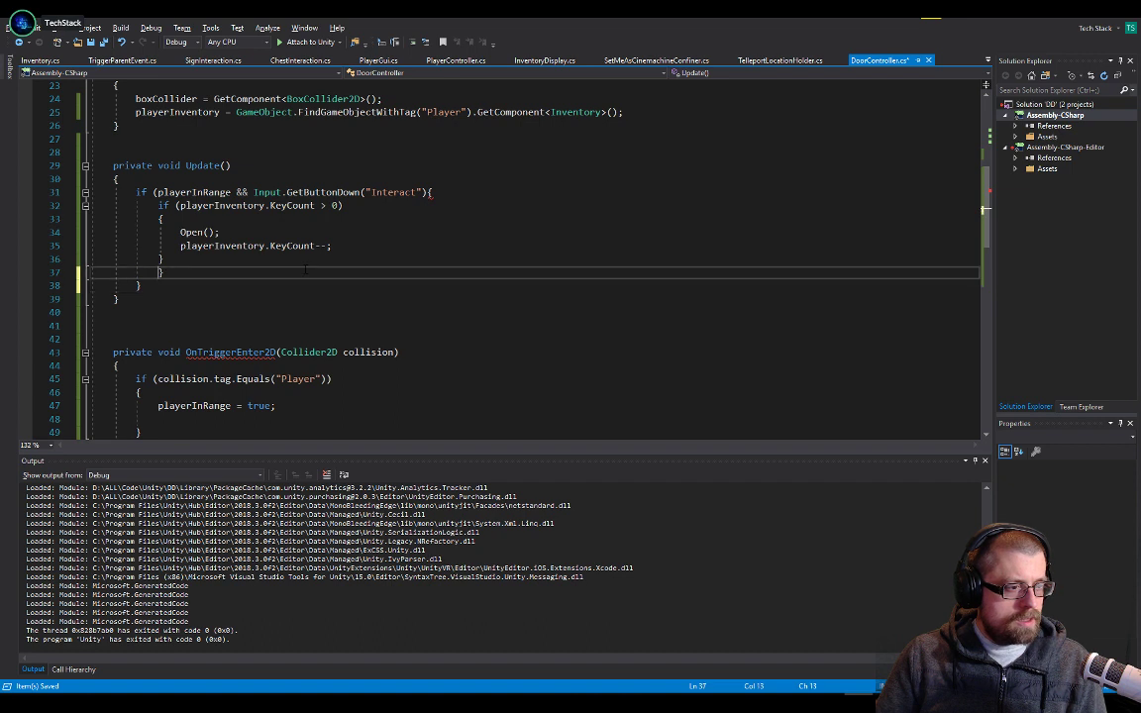
key("ctrl+z")
key("ctrl+z")
key("ctrl+z")
key("ctrl+z")
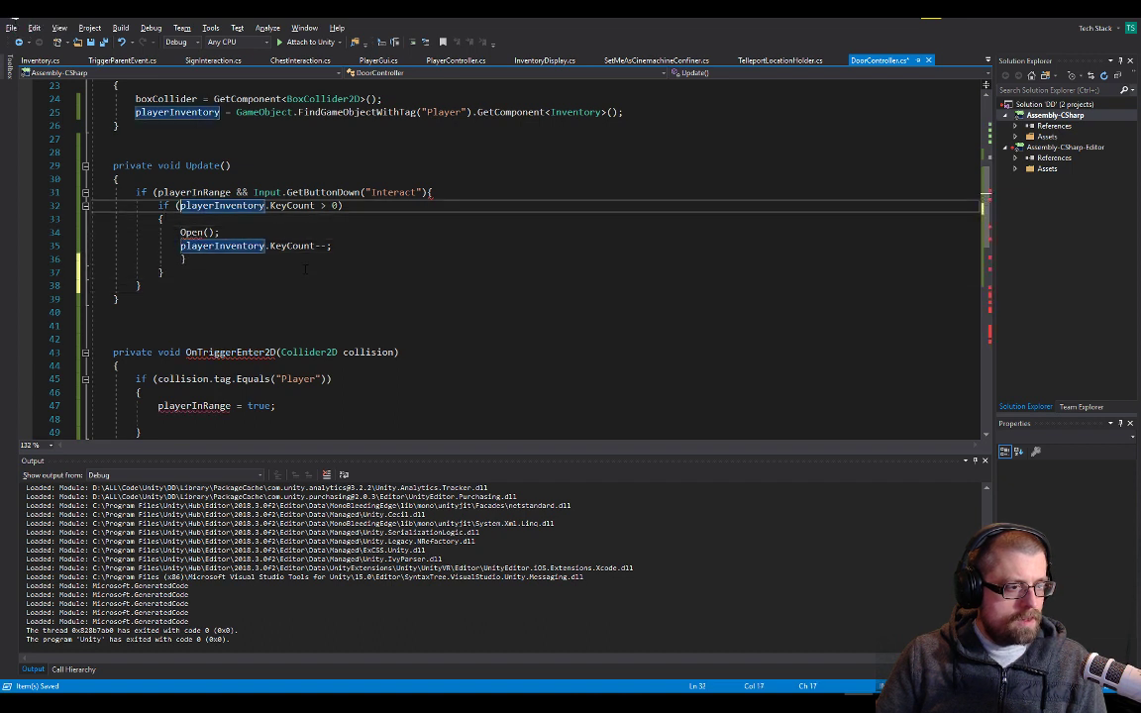
Put the opening brace of the Interact if statement on its own line
key("Home")
key("Up")
key("End")
key("Left")
key("Return")
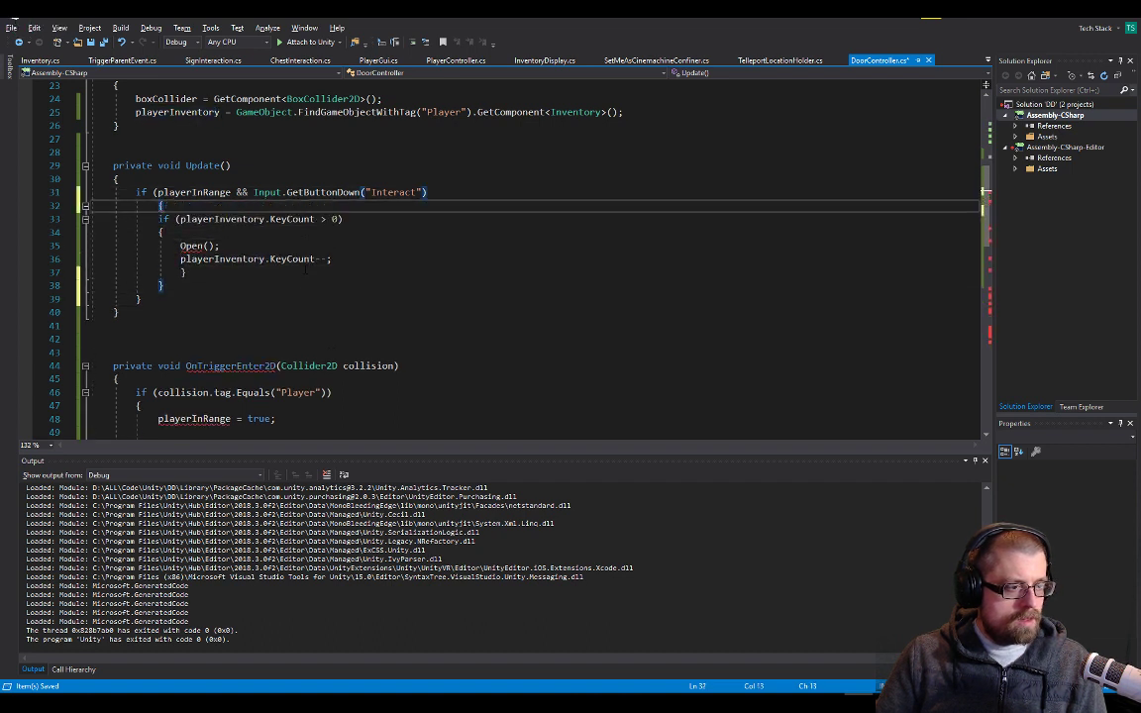
Indent the key check, its opening brace and both body lines one level, save, and switch to the Unity editor
key("Down")
key("Tab")
key("Down")
key("Home")
key("Tab")
key("Down")
key("Tab")
key("Down")
key("Home")
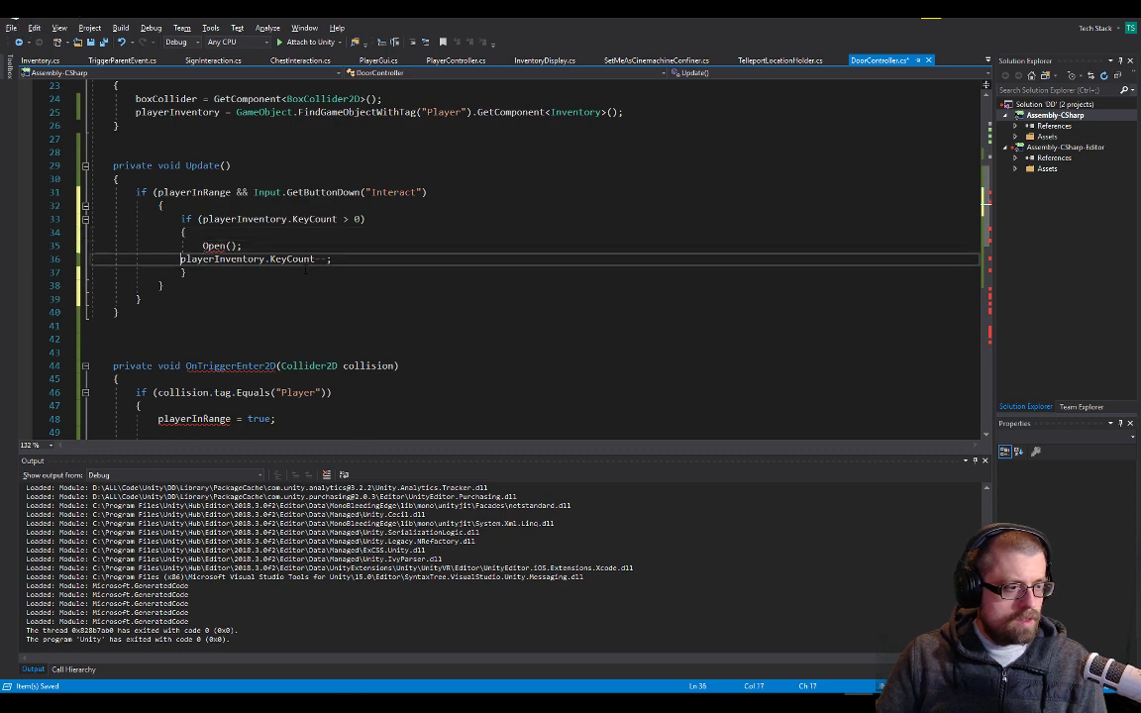
key("Tab")
key("Down")
key("ctrl+s")
key("alt+Tab")
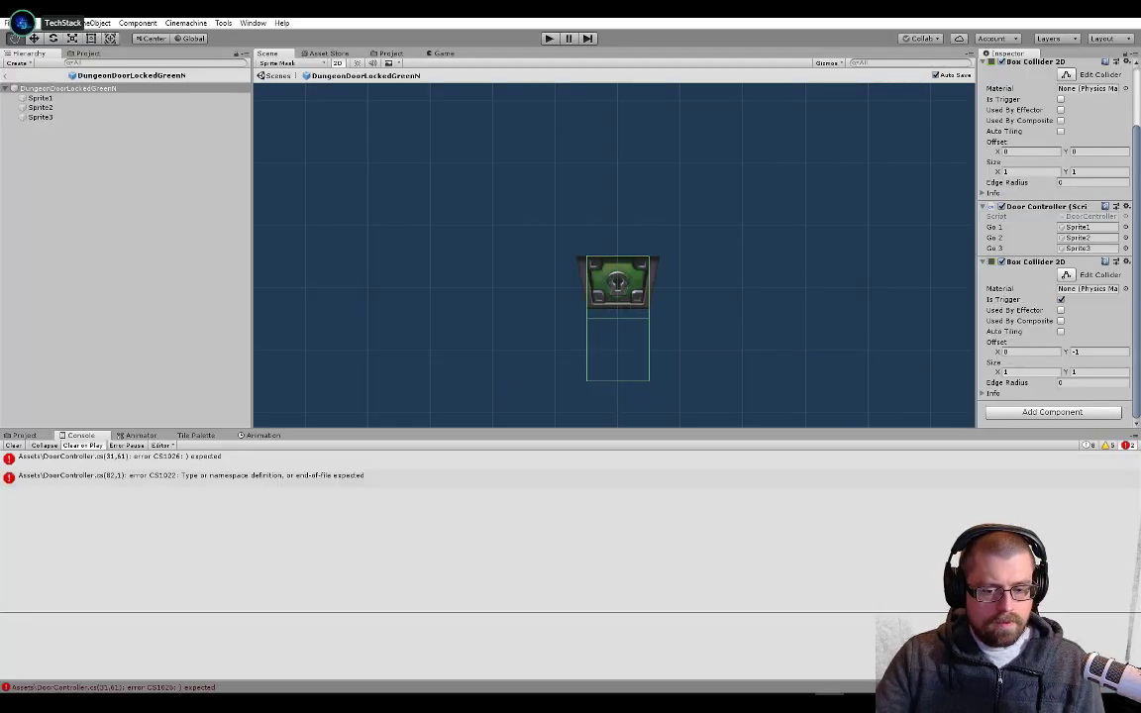
Add the missing closing parenthesis to the Interact if condition in DoorController and switch to the Unity editor
key("alt+Tab")
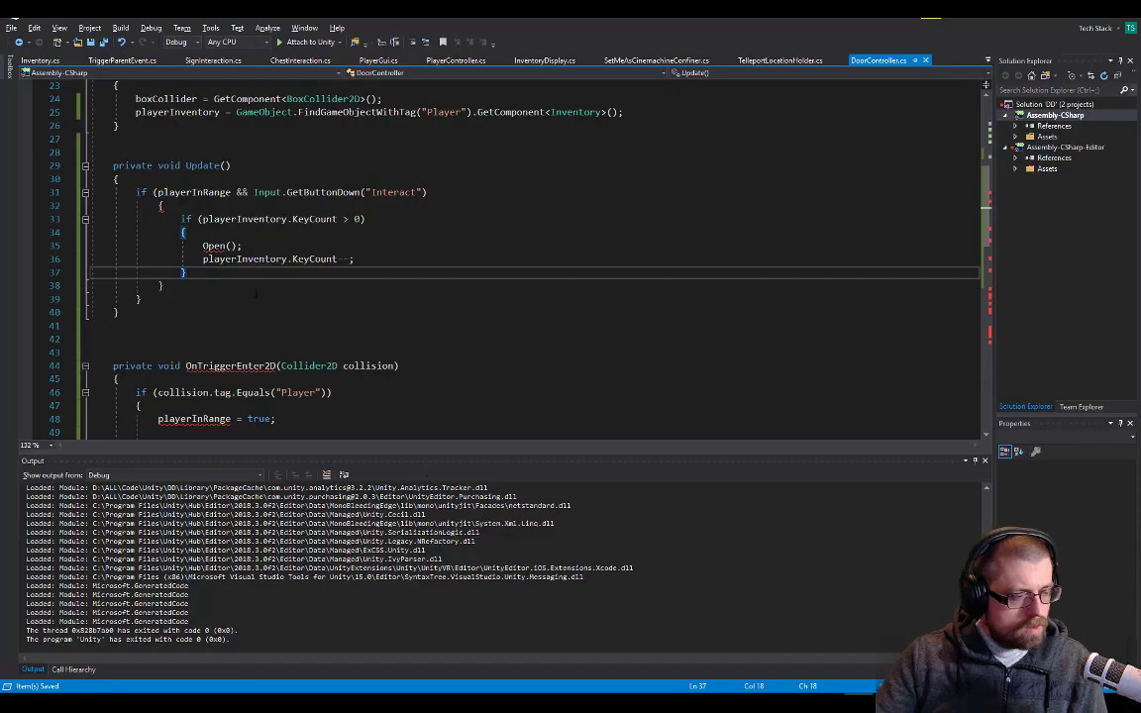
left_click(311, 234)
left_click(300, 193)
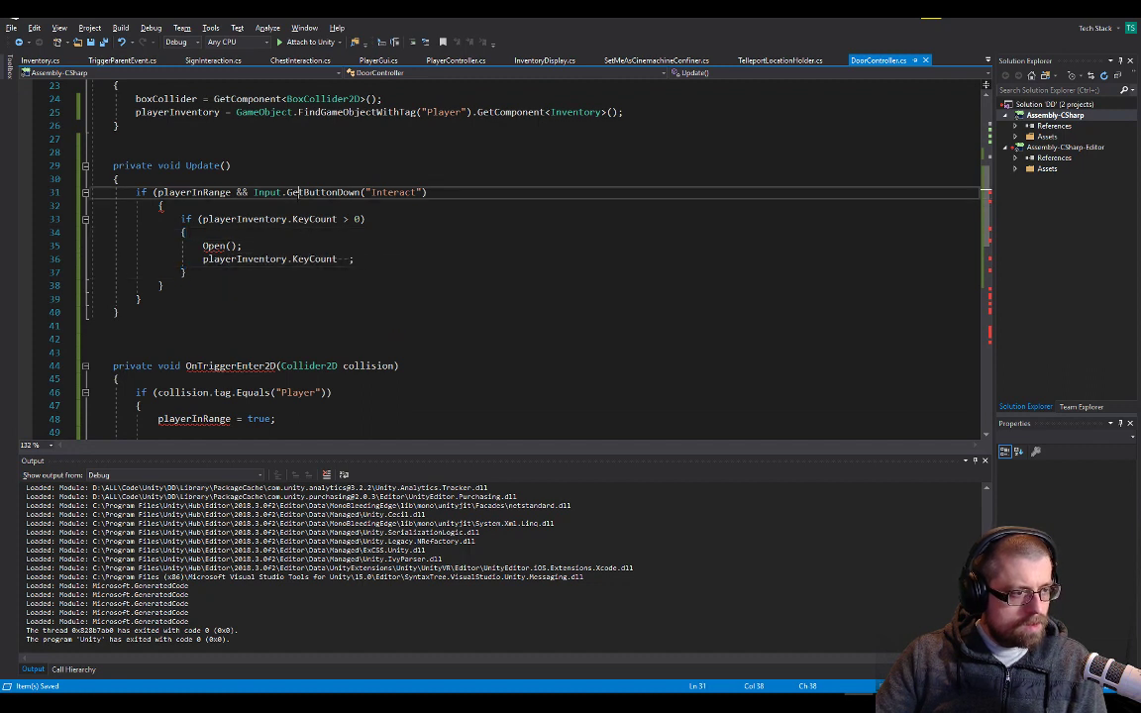
left_click(298, 206)
left_click(473, 190)
type(")")
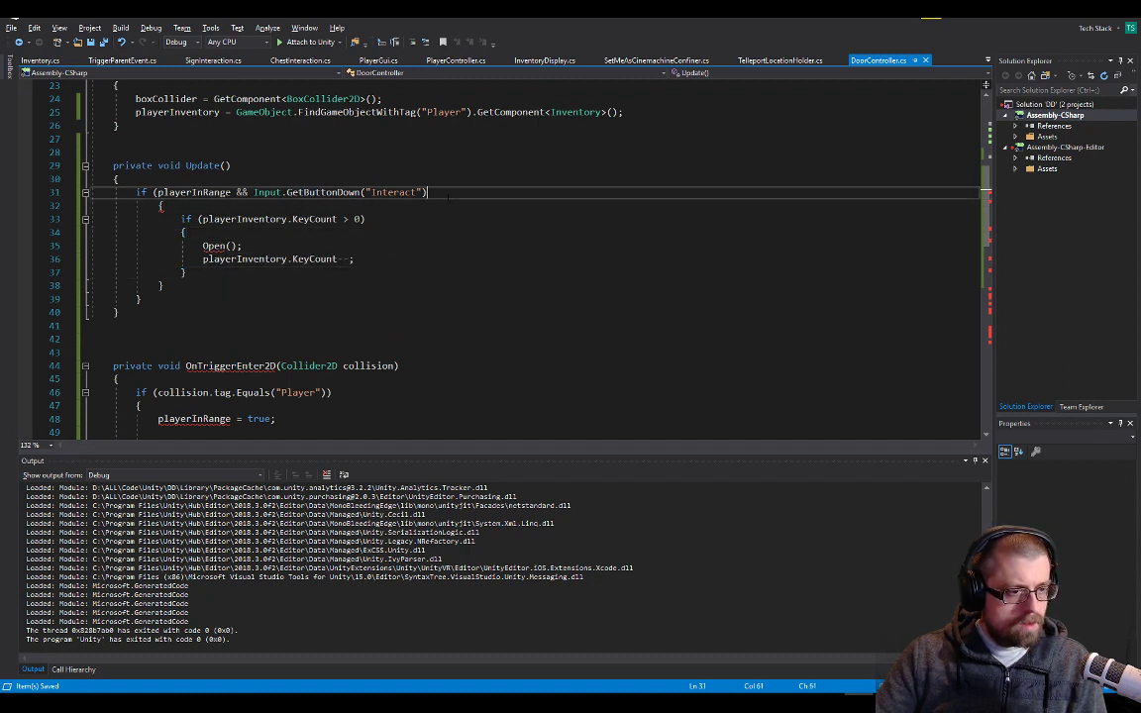
key("alt+Tab")
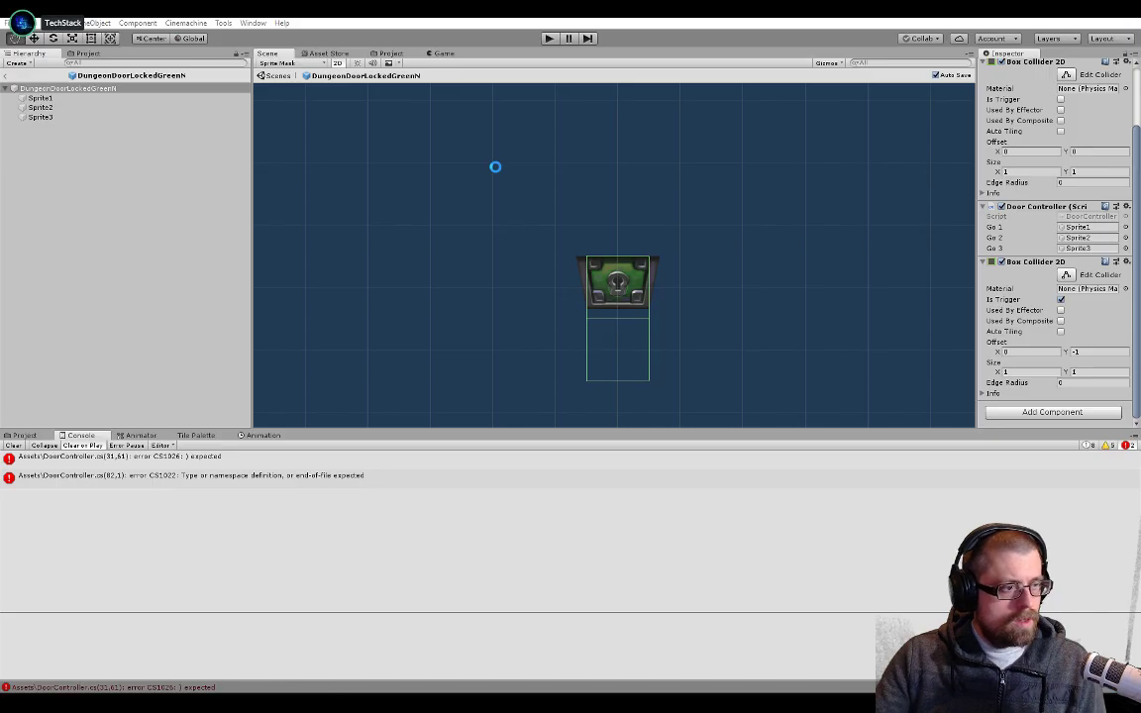
Check DoorController from its fields to the end of the file, and try an extra closing brace below the class
key("alt+Tab")
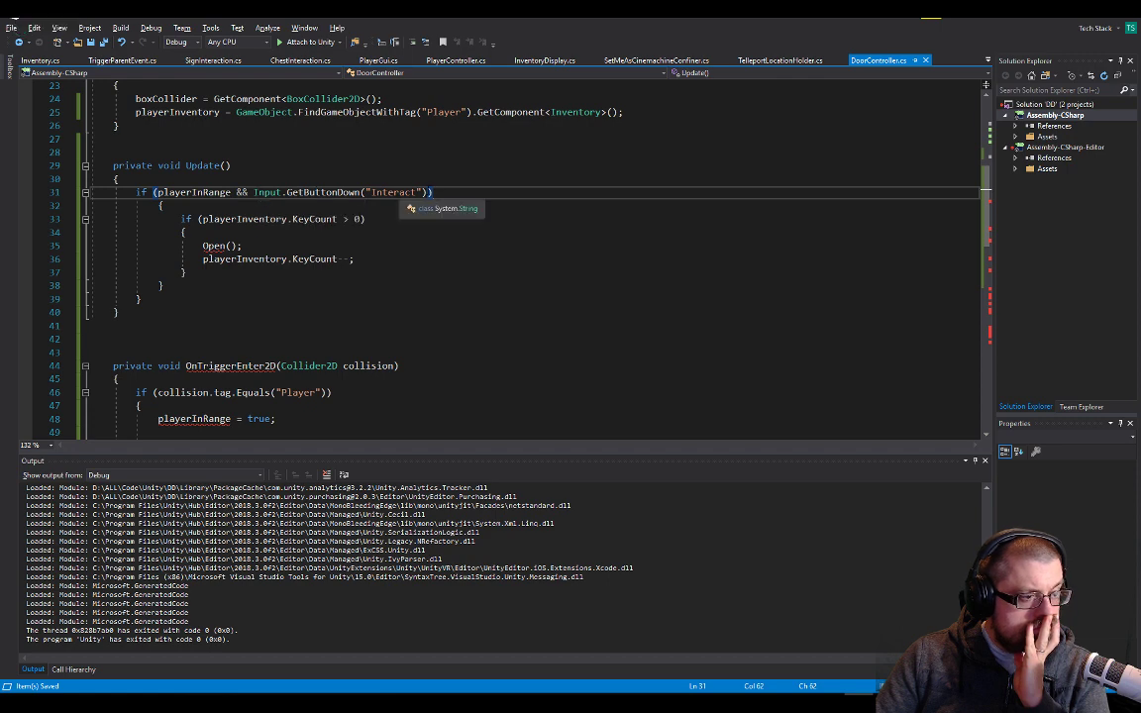
scroll(259, 244, "up", 6)
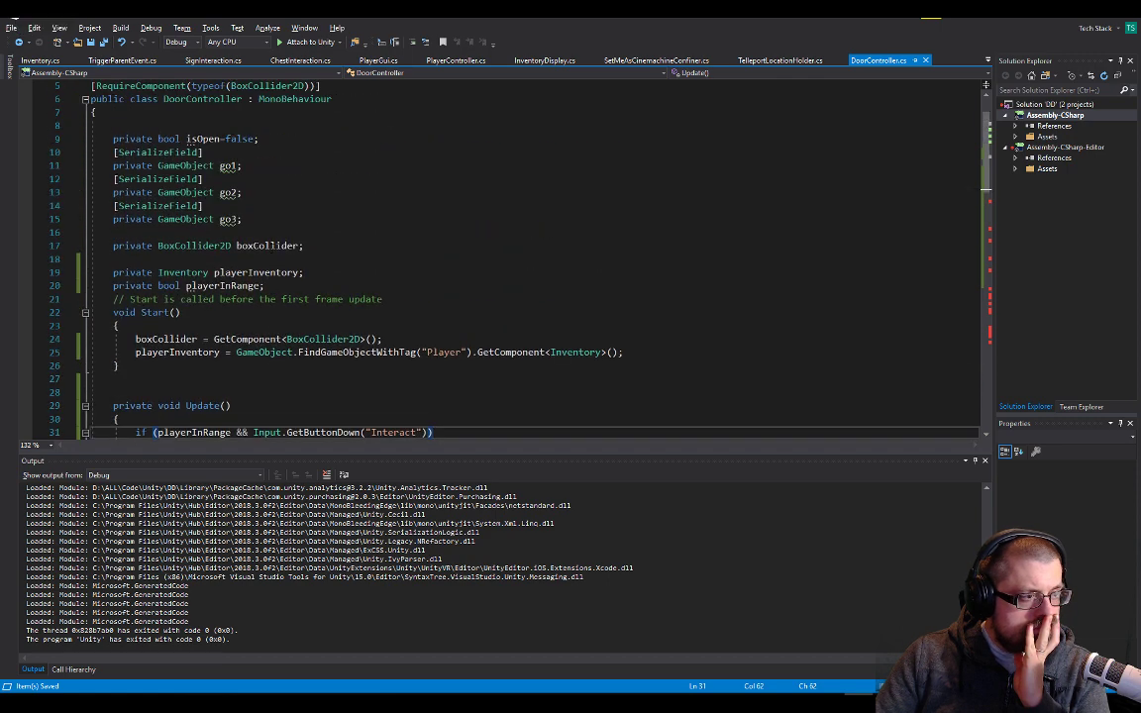
scroll(260, 245, "down", 11)
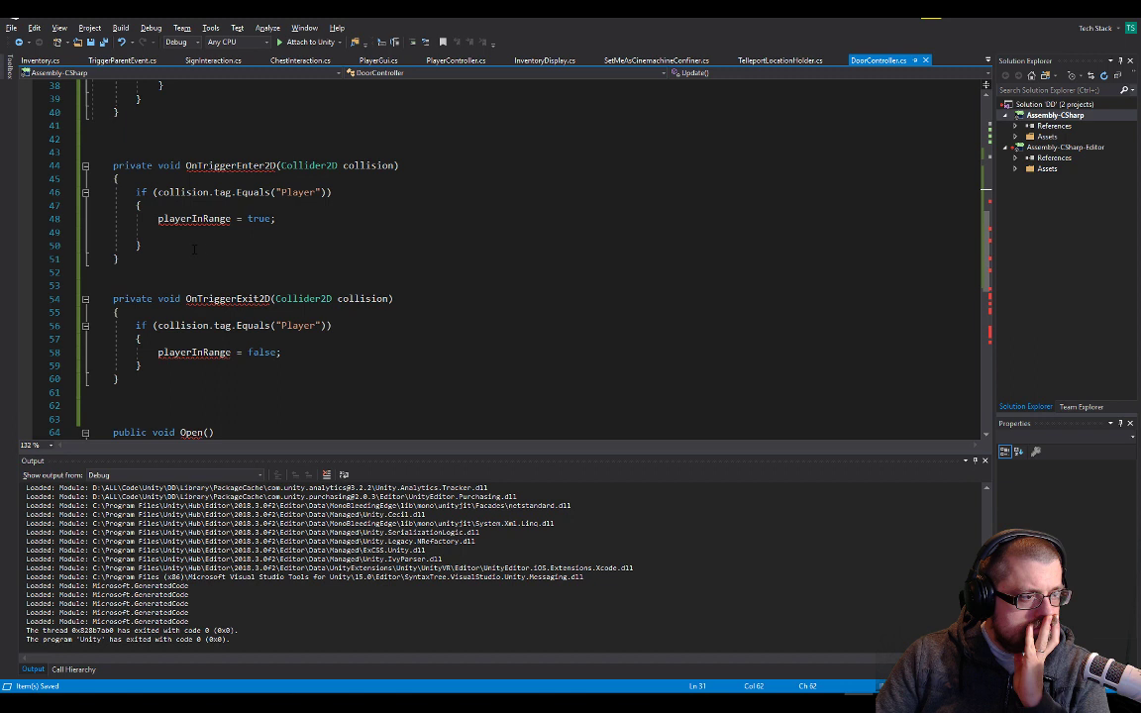
scroll(164, 264, "down", 11)
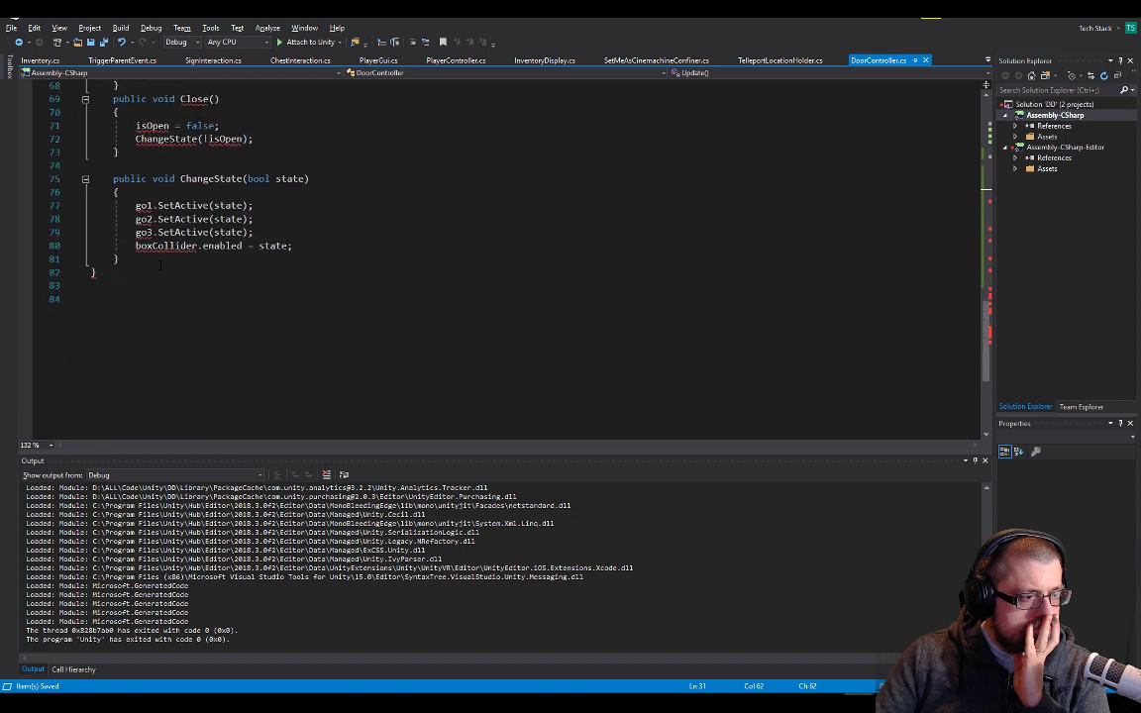
scroll(160, 264, "up", 8)
scroll(159, 265, "down", 8)
left_click(170, 253)
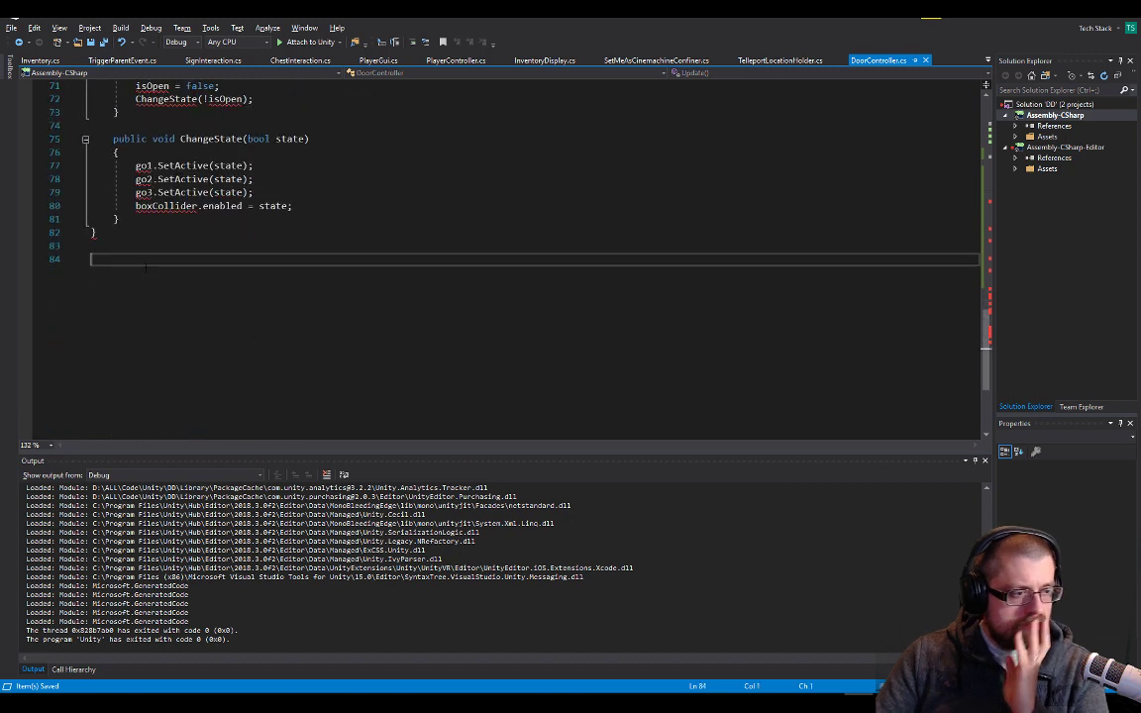
type("}")
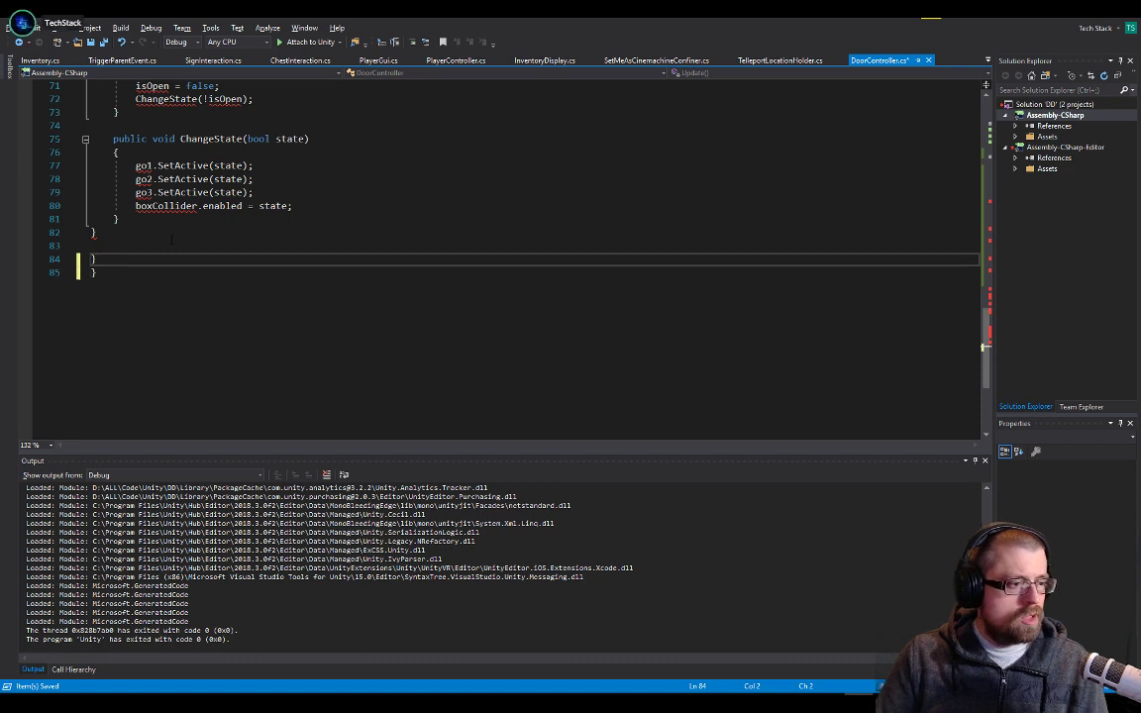
key("BackSpace")
key("Up")
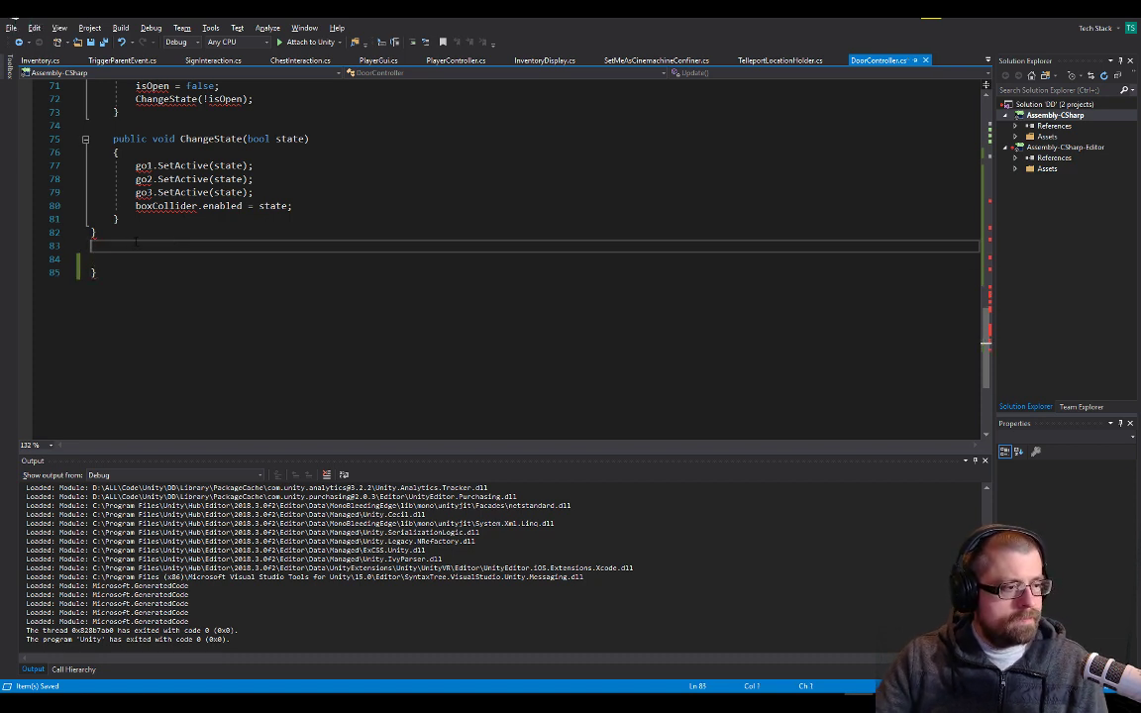
Check the matching brace pairs in DoorController's Start and Update methods
scroll(144, 241, "up", 20)
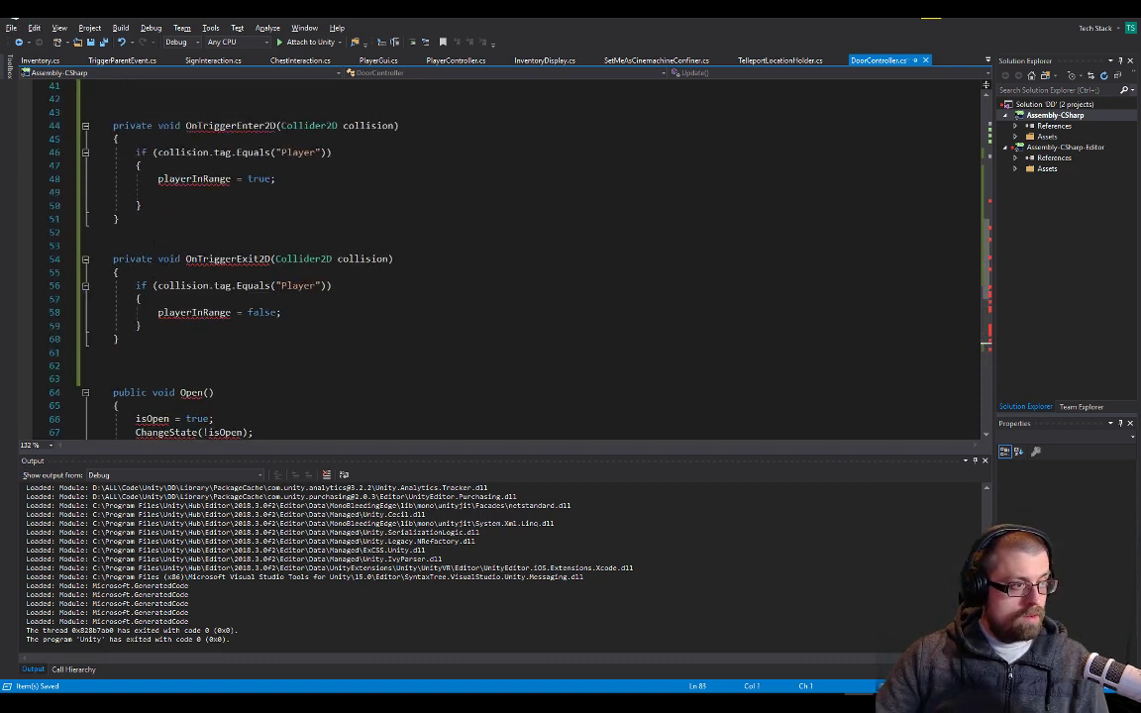
scroll(155, 241, "up", 2)
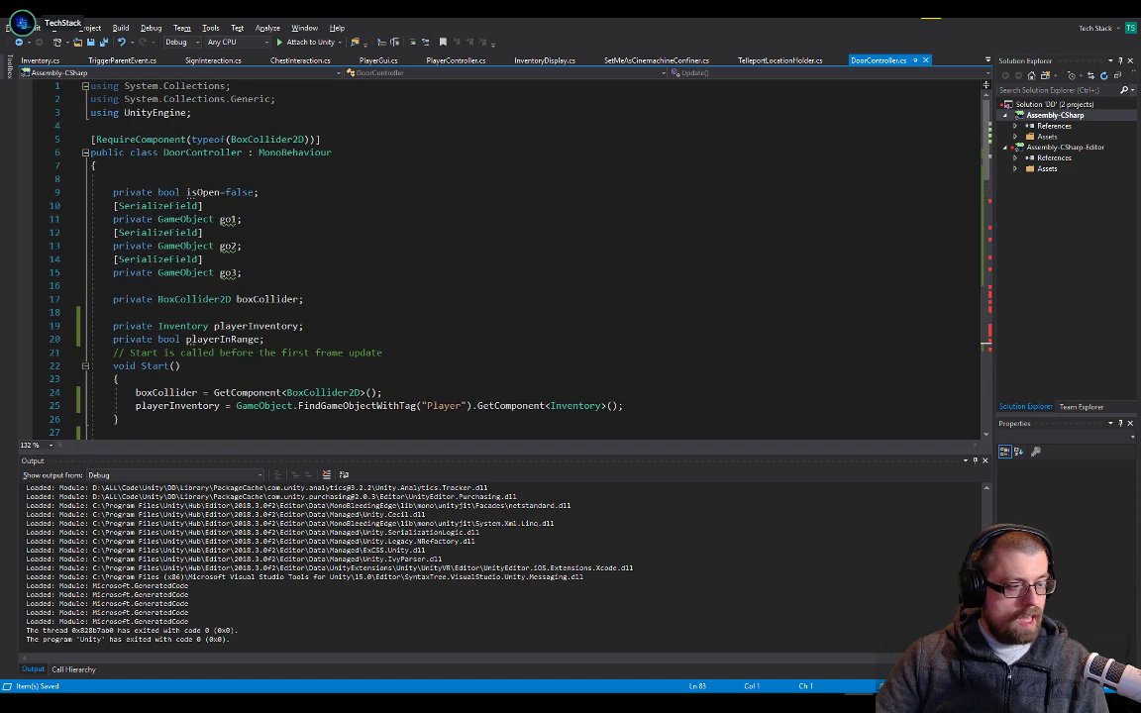
scroll(154, 241, "down", 6)
left_click(119, 231)
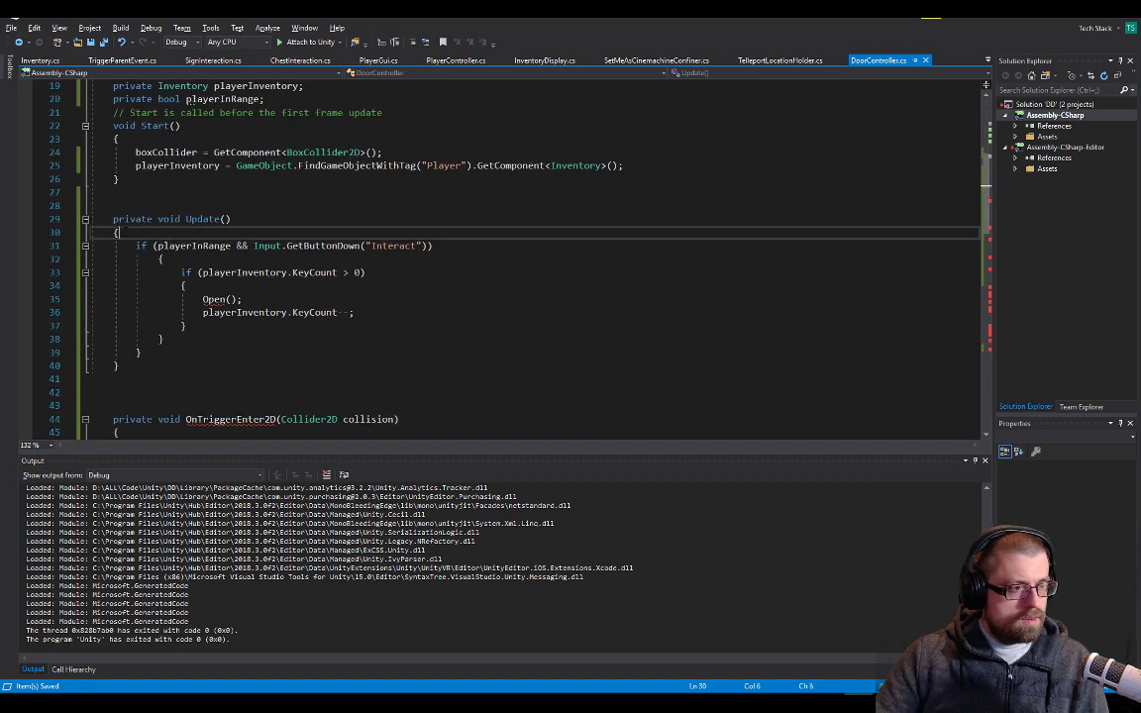
left_click(120, 179)
left_click_drag(119, 139, 138, 153)
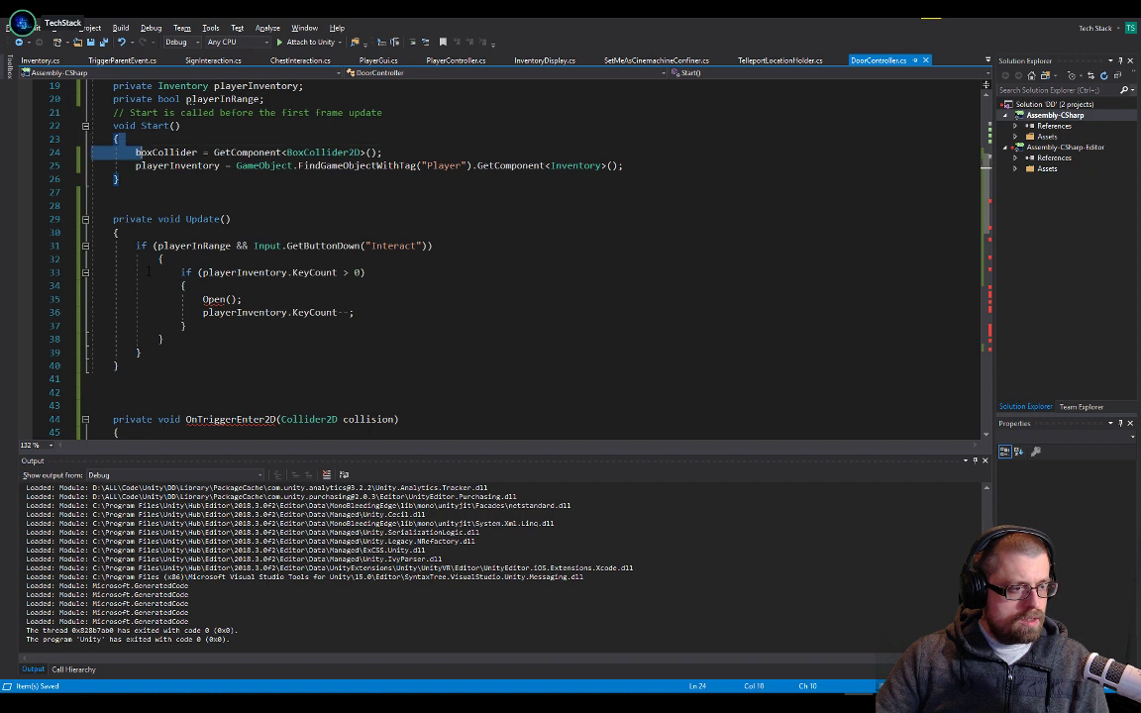
left_click(164, 260)
left_click(186, 286)
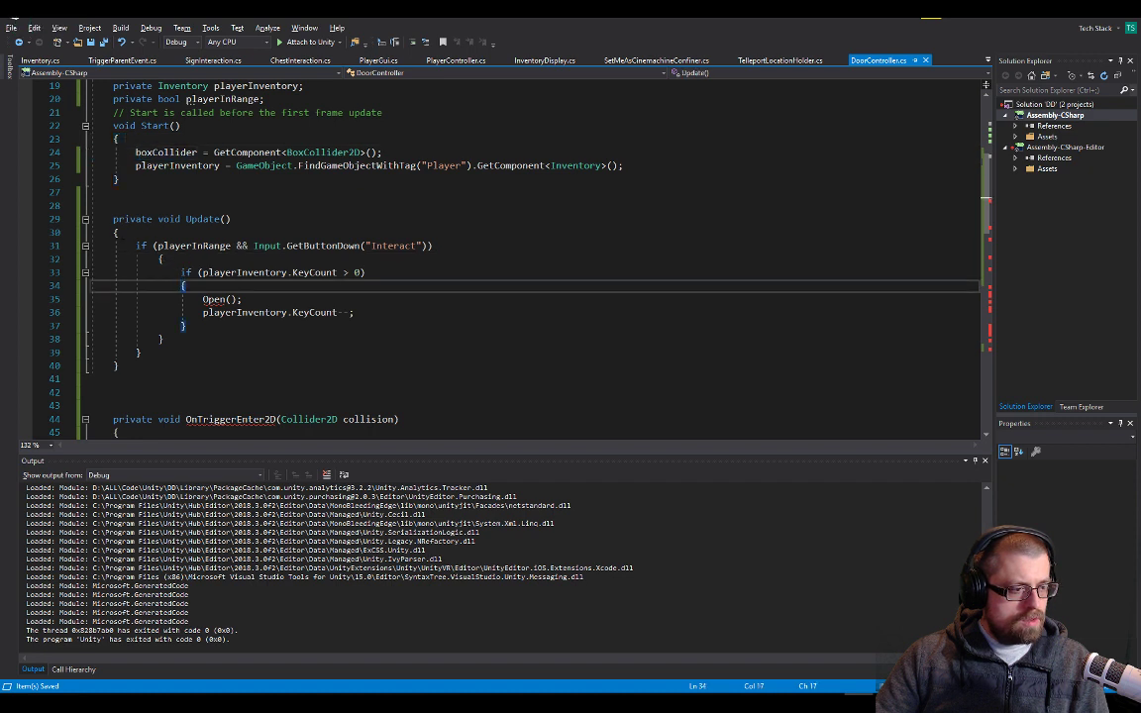
left_click(120, 233)
left_click(187, 326)
left_click(163, 340)
left_click(142, 352)
Delete Update's surplus closing brace and outdent the remaining one to align with the method's opening brace
left_click(120, 365)
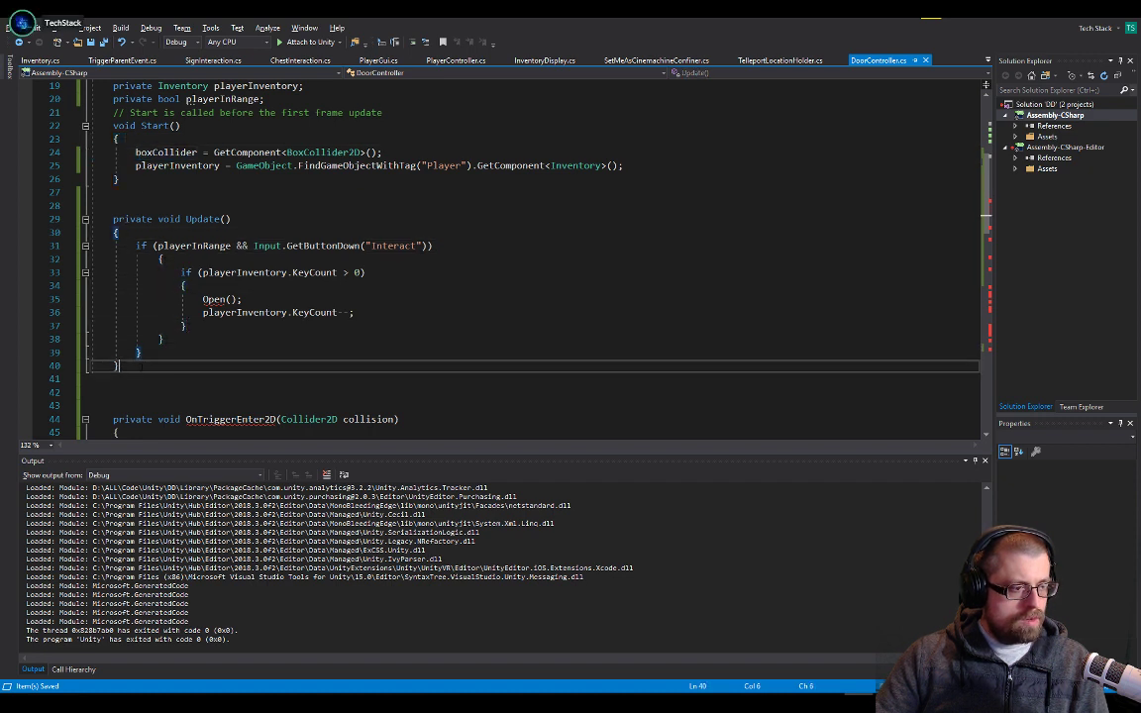
key("BackSpace")
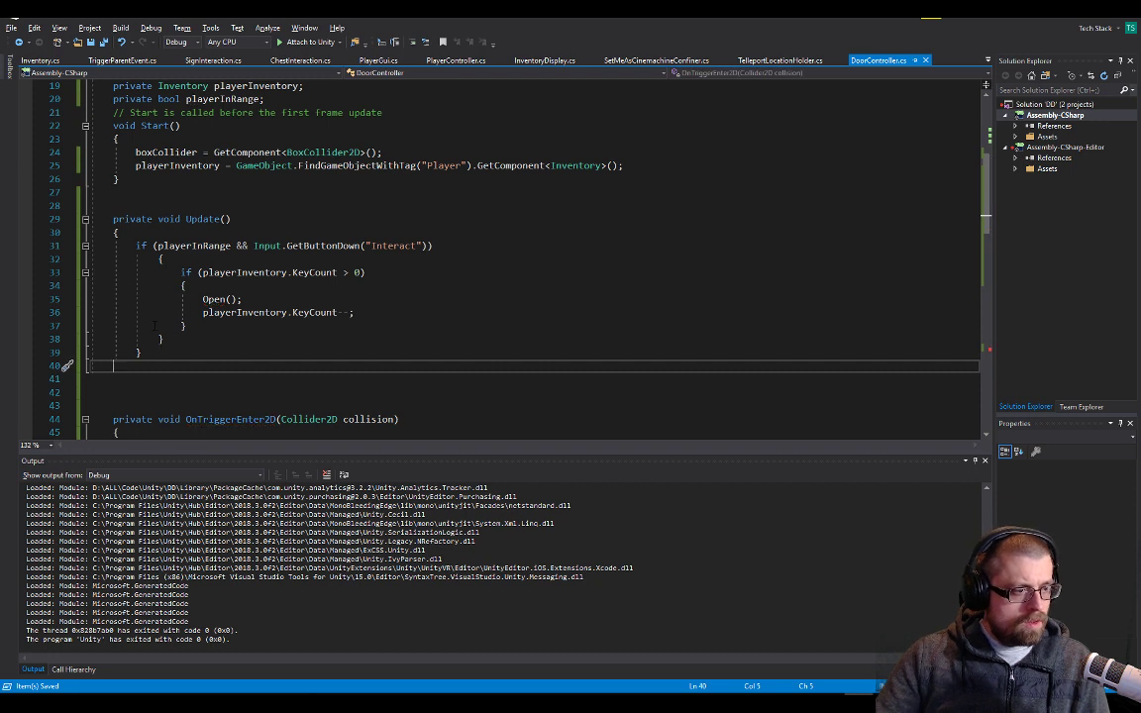
left_click(136, 352)
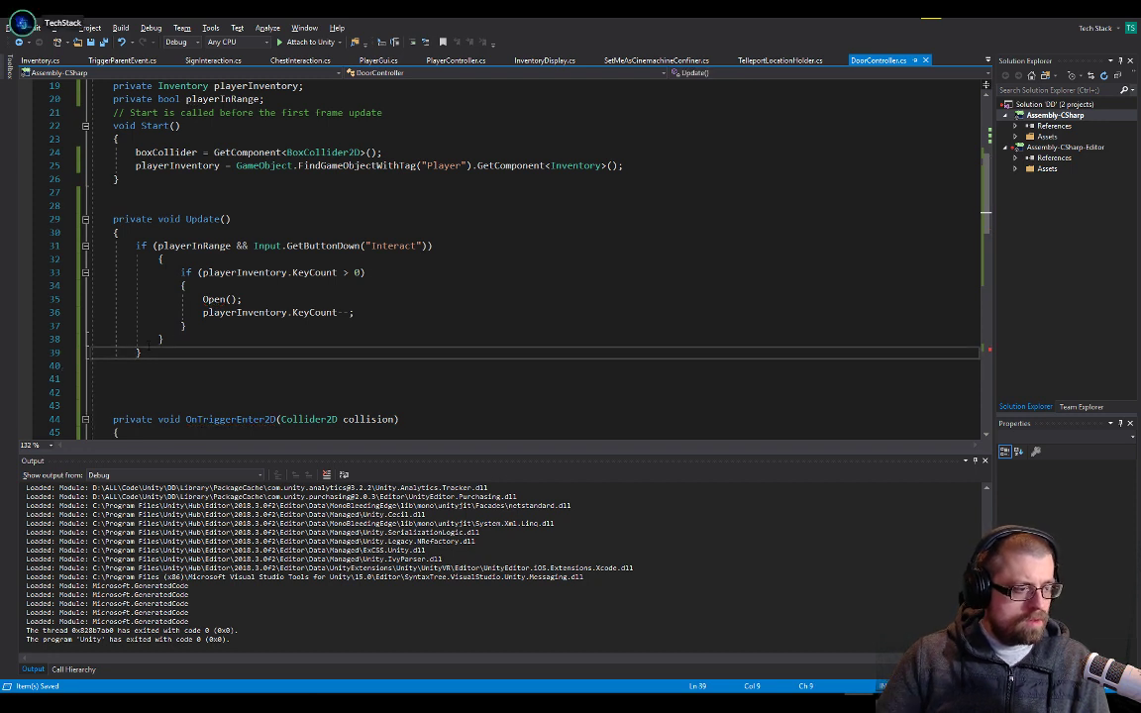
key("BackSpace")
key("BackSpace")
key("BackSpace")
key("BackSpace")
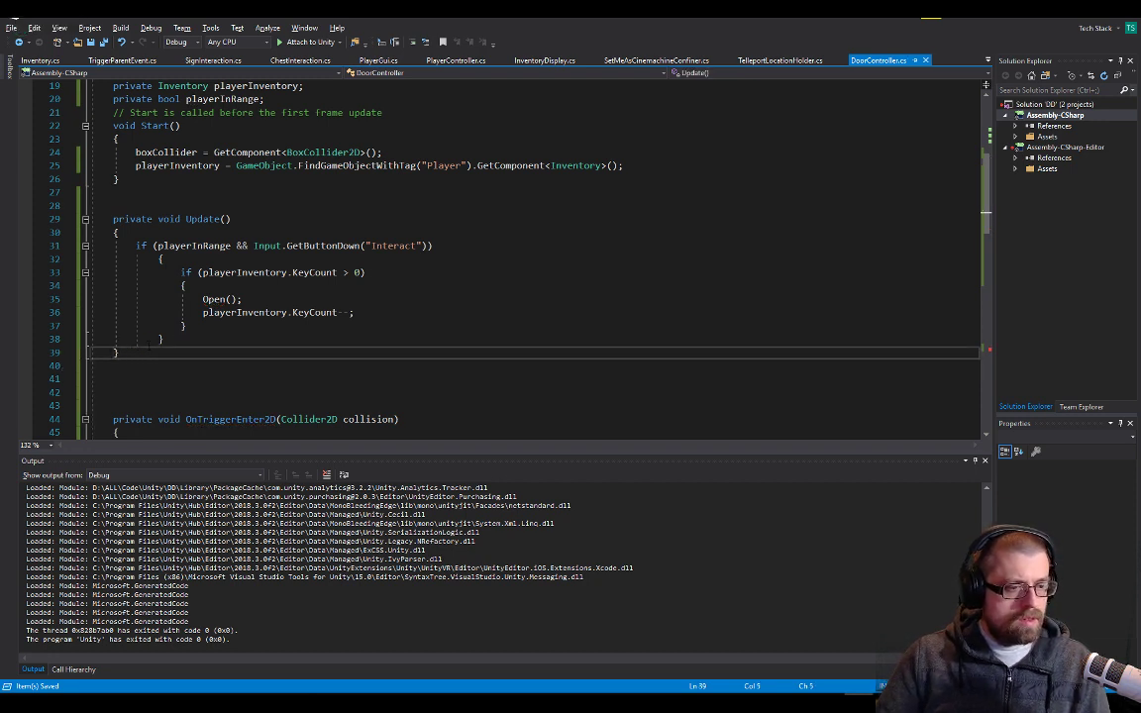
Remove the blank line and surplus closing brace below the DoorController class, and switch to the Unity editor
scroll(376, 287, "down", 6)
scroll(377, 287, "down", 14)
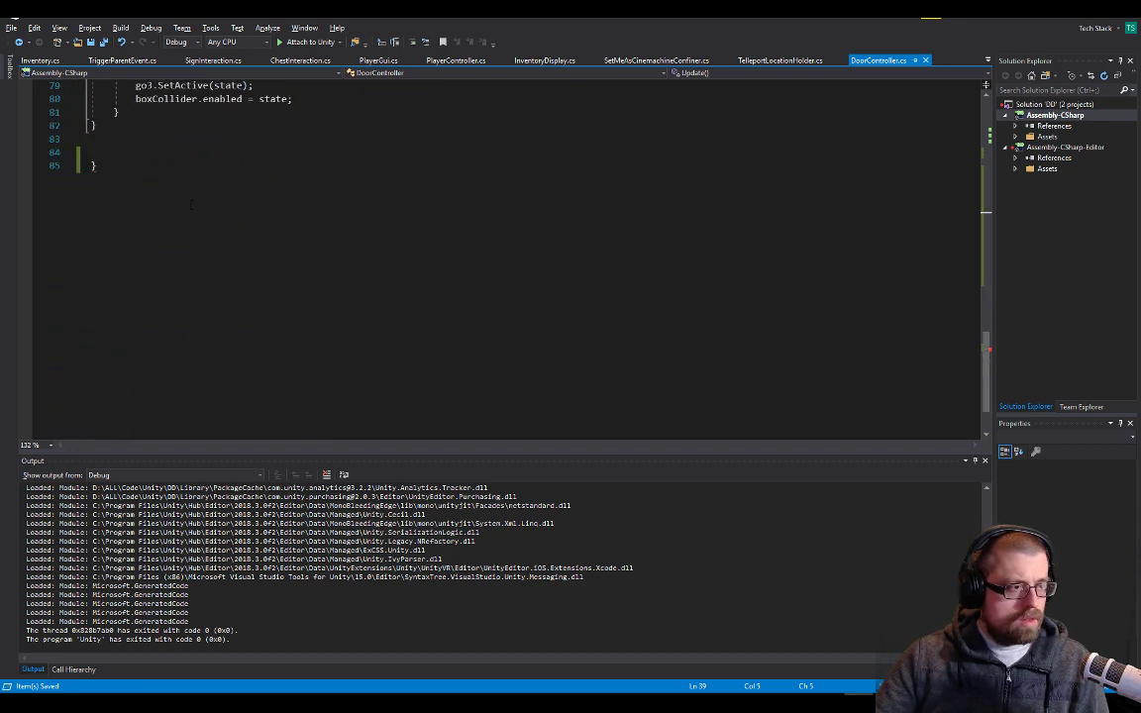
left_click(128, 153)
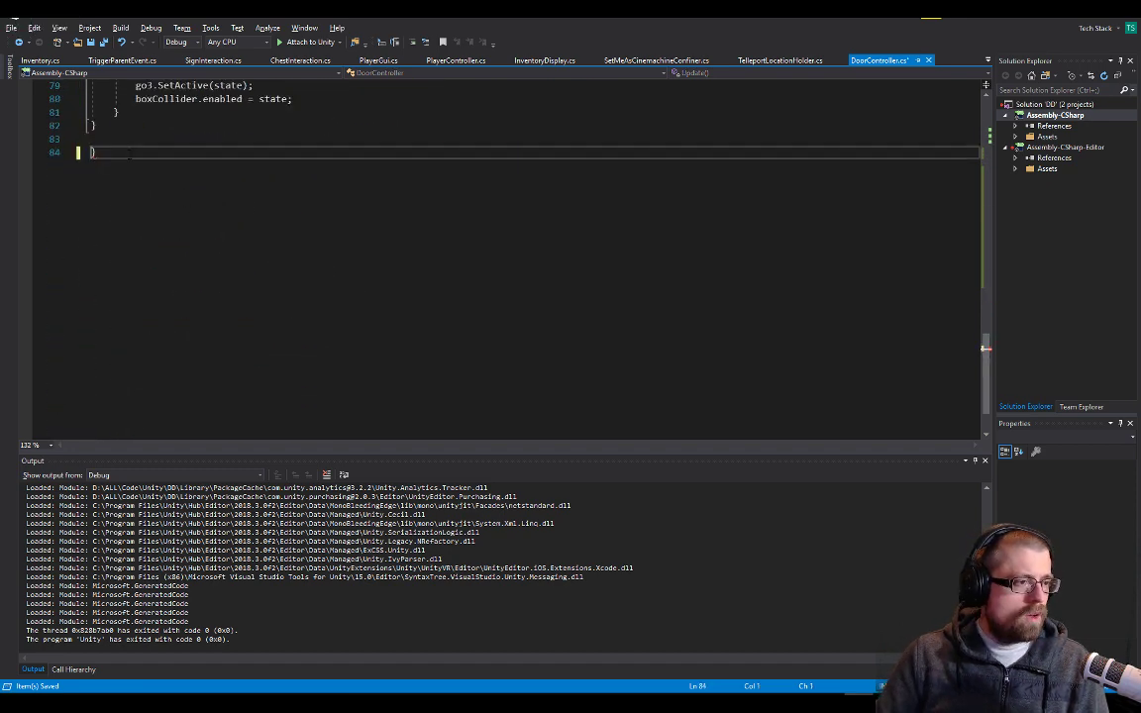
key("alt+Tab")
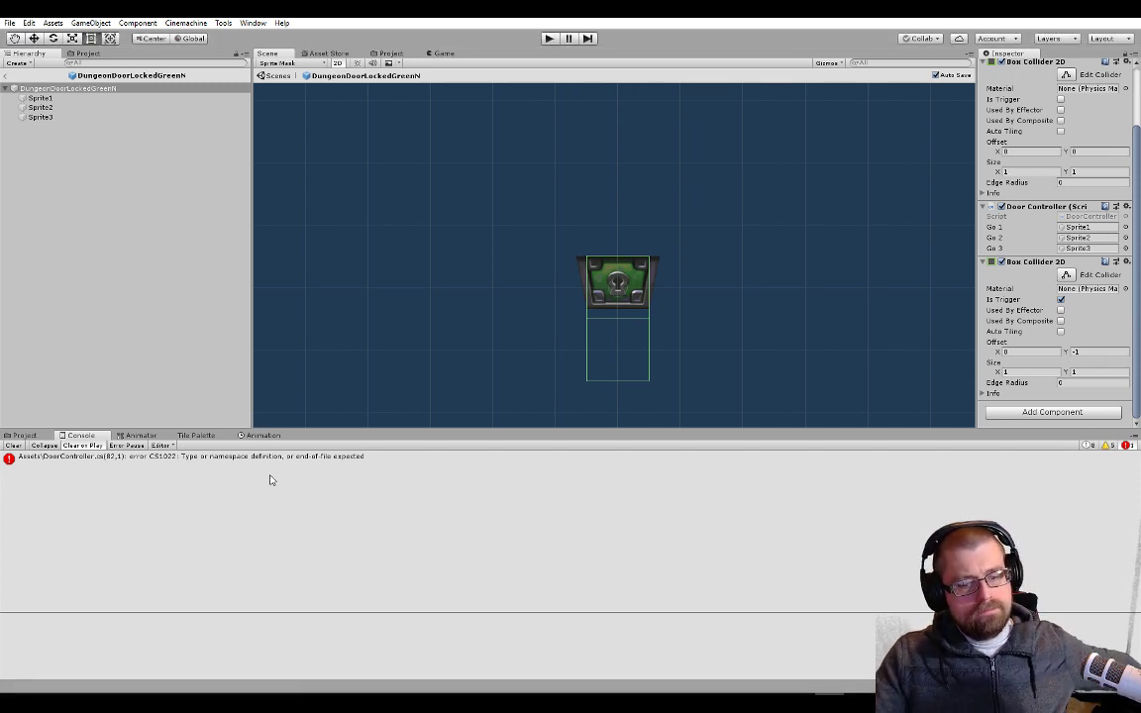
Start play mode and try to open the locked green door without carrying a key
left_click(548, 38)
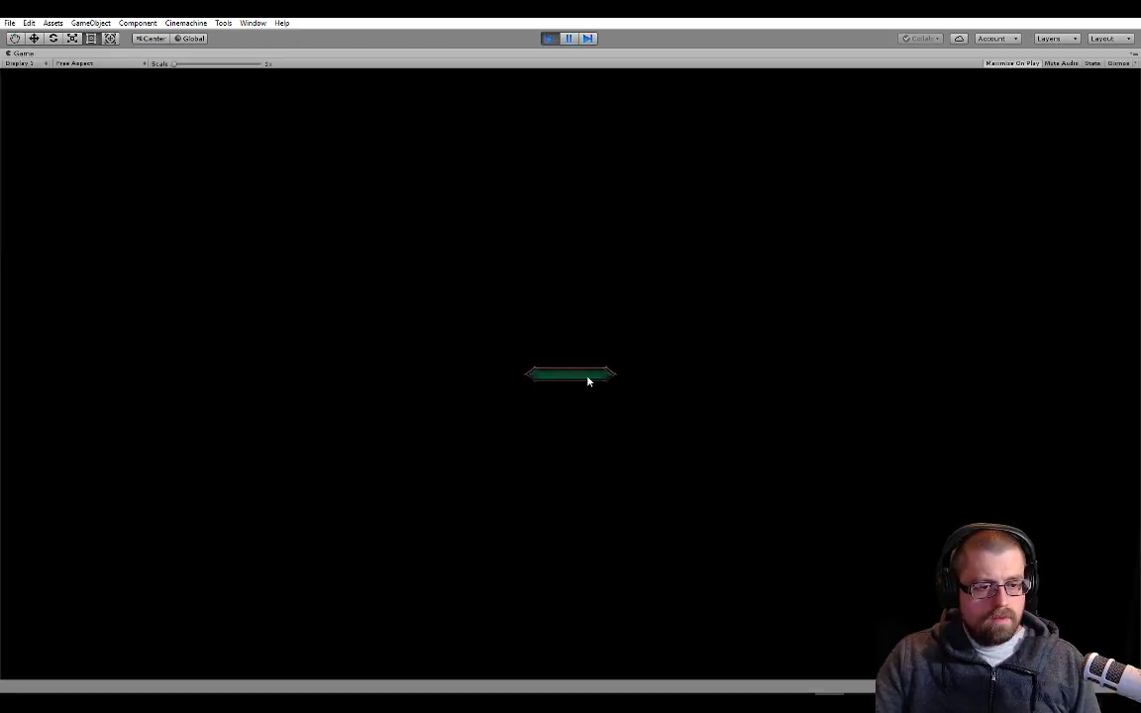
key("a")
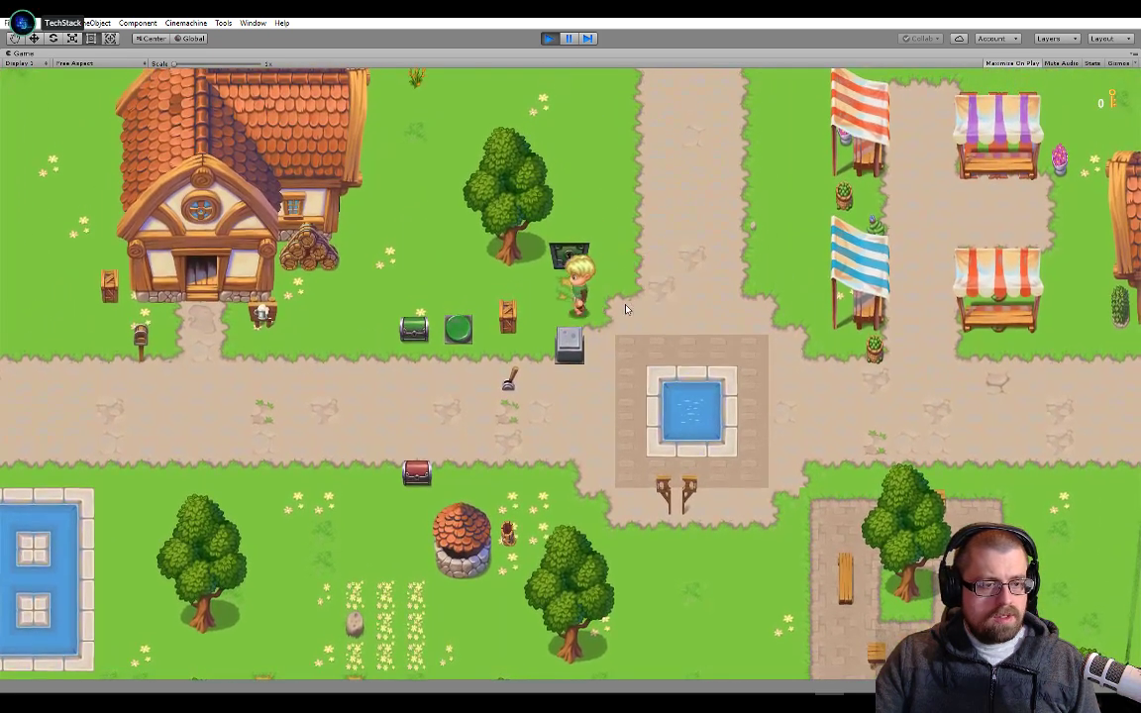
key("d")
key("w")
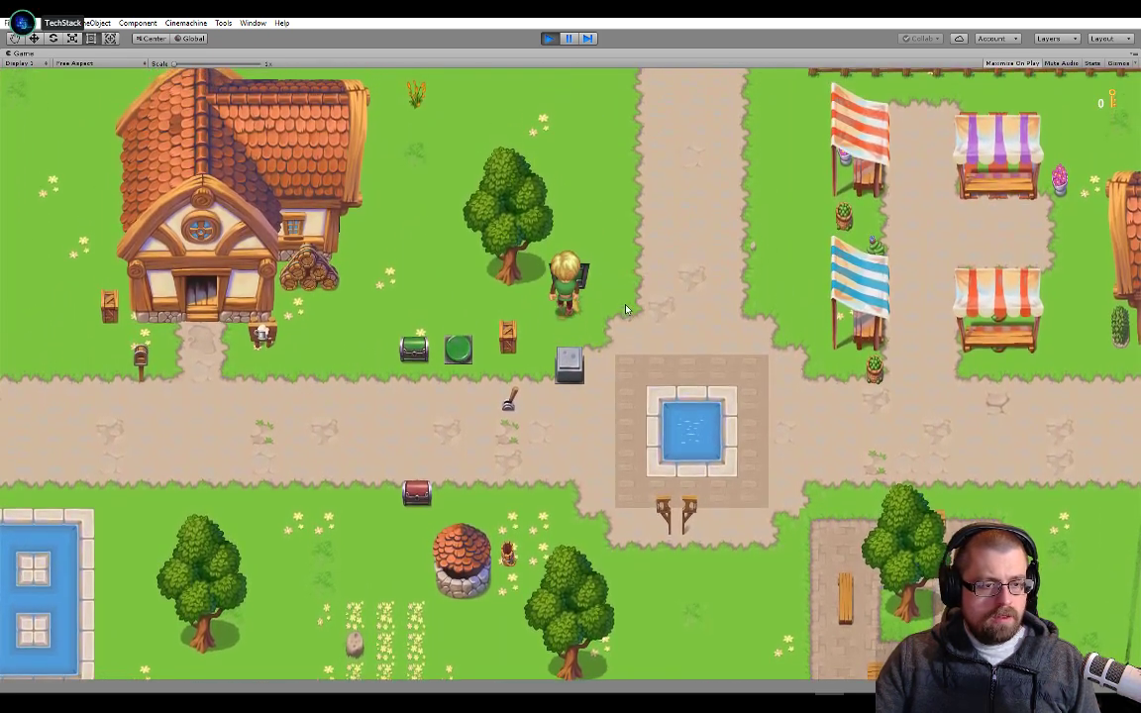
key("s")
Walk the character to the green chest and open it from below to collect a key
key("a")
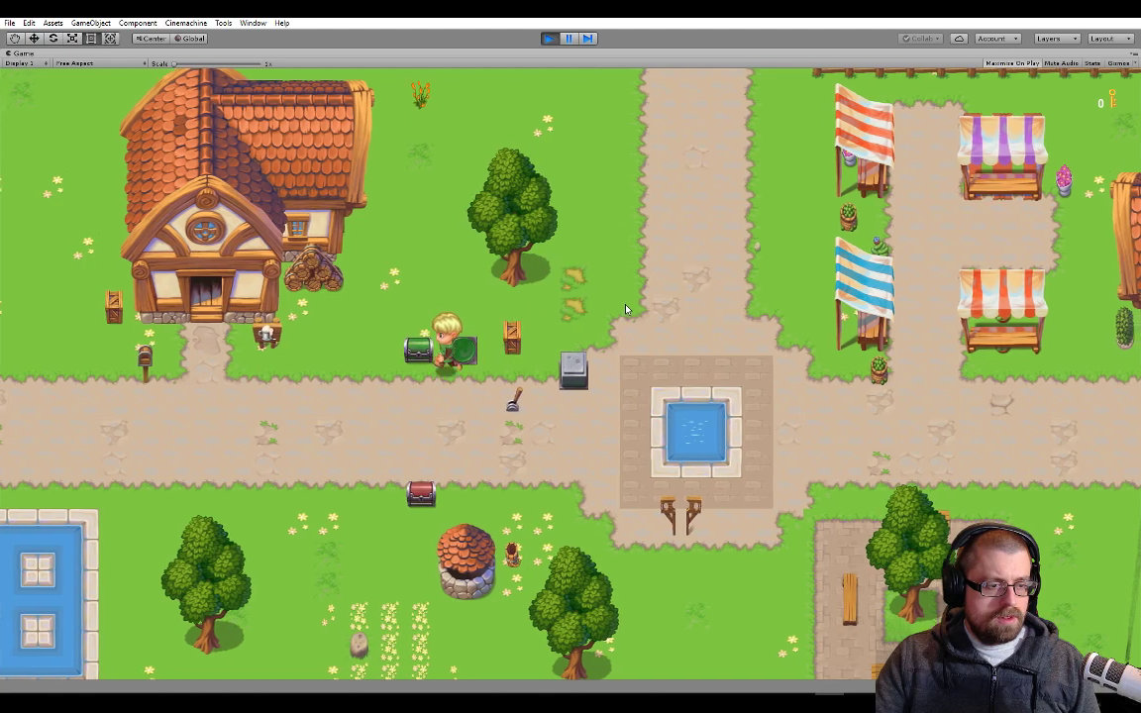
key("s")
key("d")
key("a")
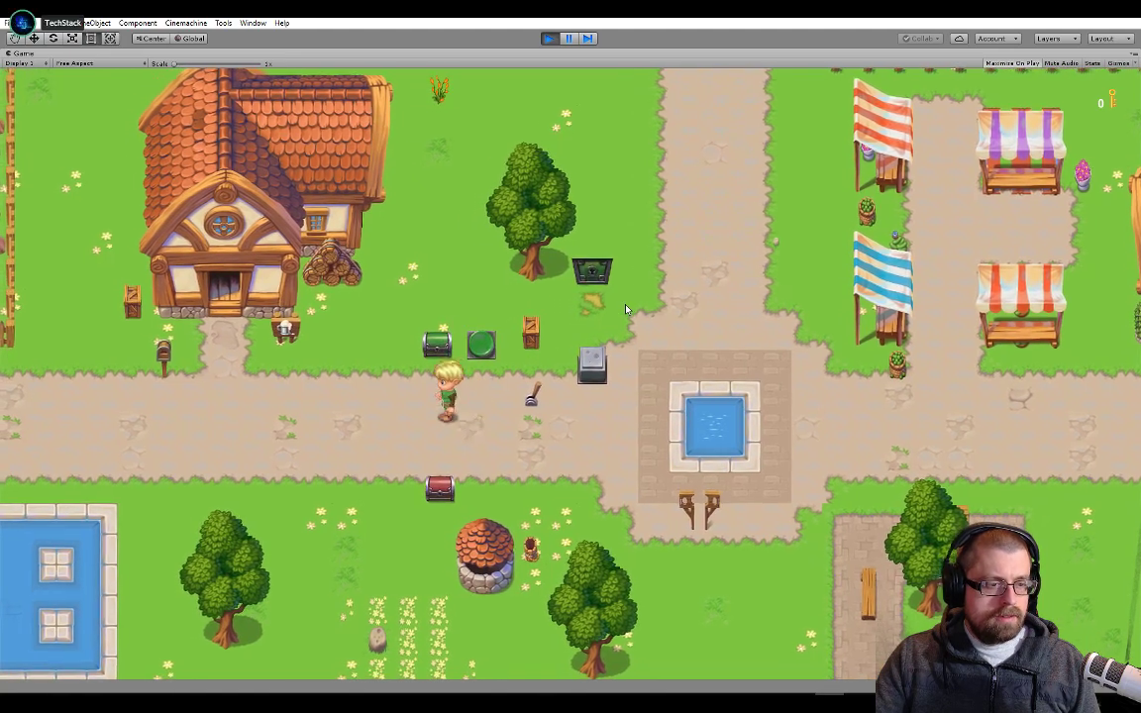
key("w")
key("s")
Return to the green door with the key, unlock it and walk through the doorway
key("d")
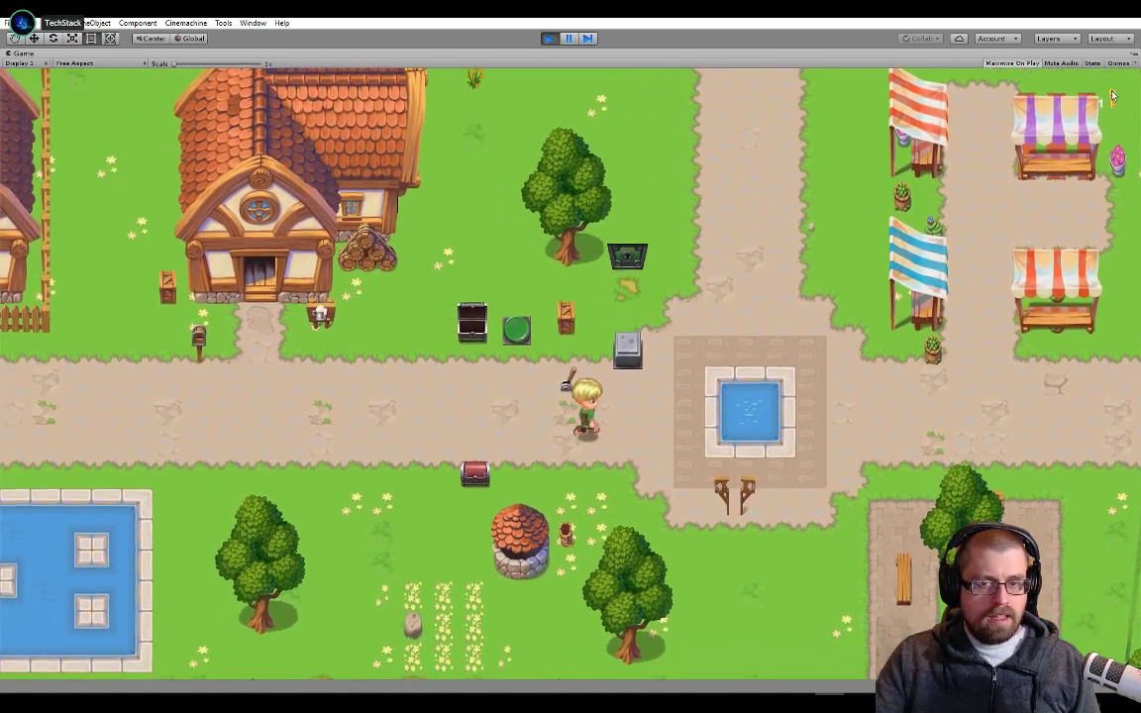
key("w")
key("a")
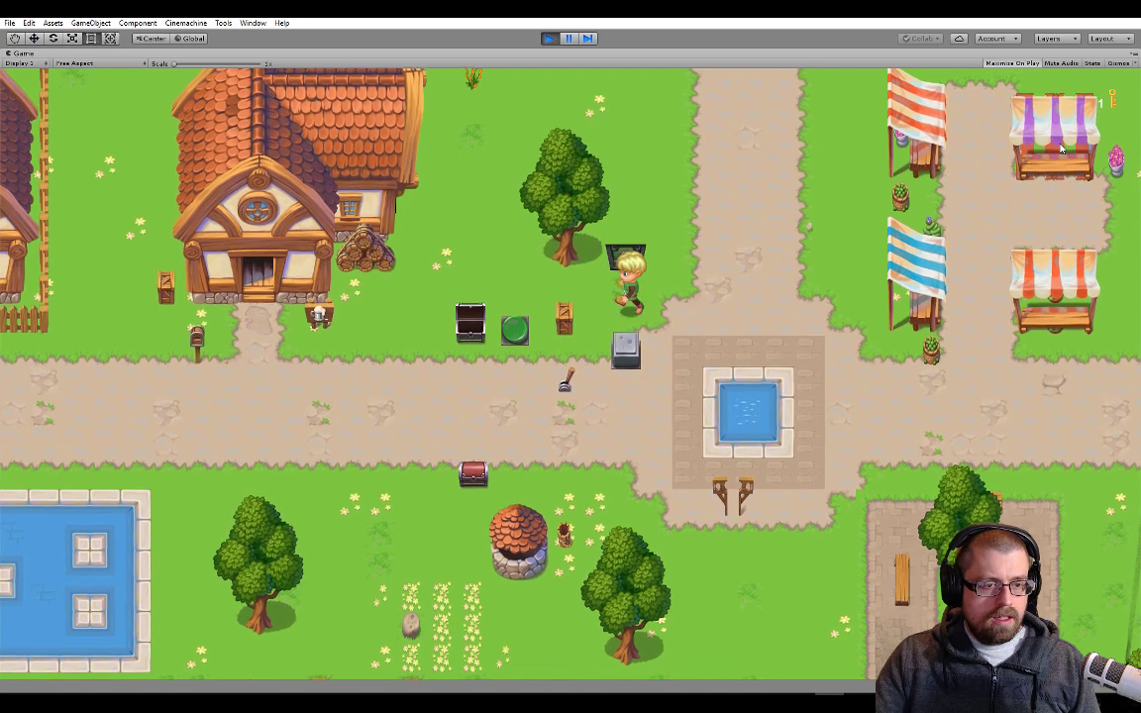
key("w")
key("w")
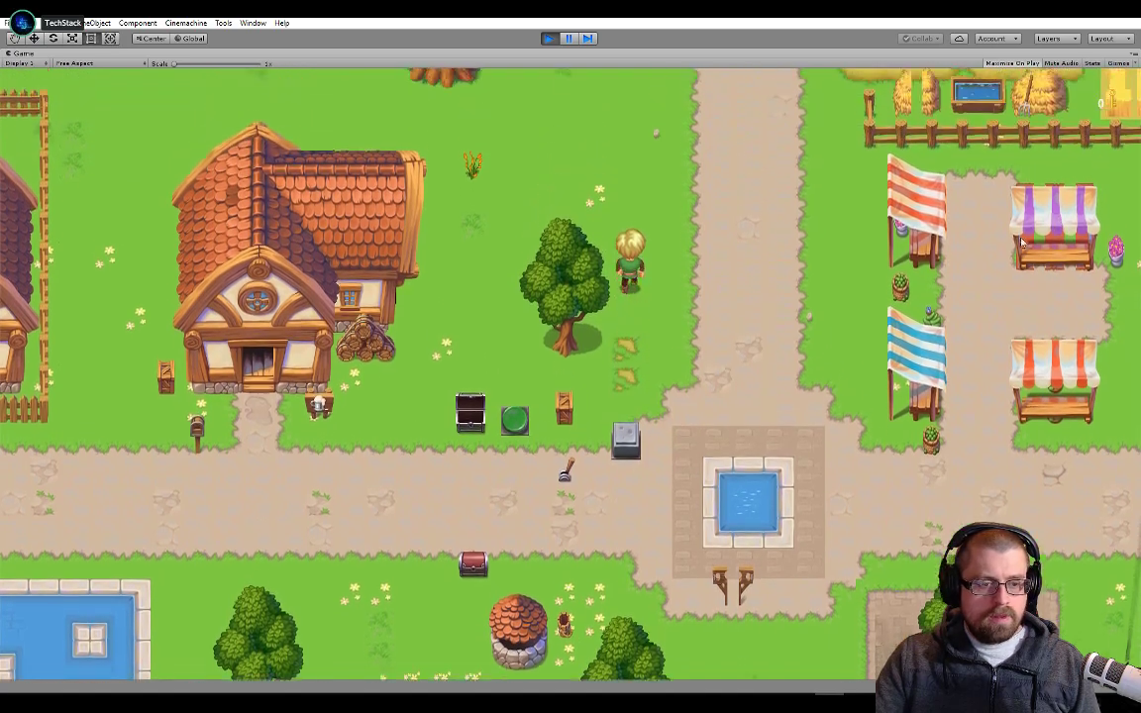
Walk back down from the doorway and test pushing the stone block near the fountain in both horizontal directions
key("s")
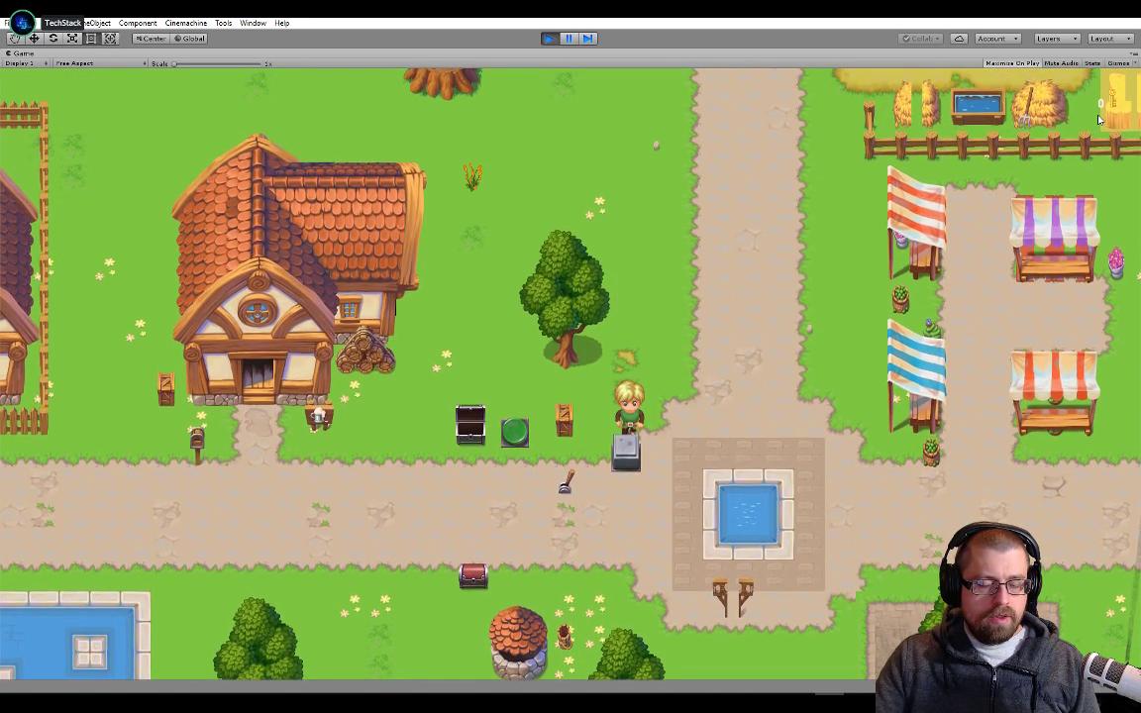
key("d")
key("s")
key("a")
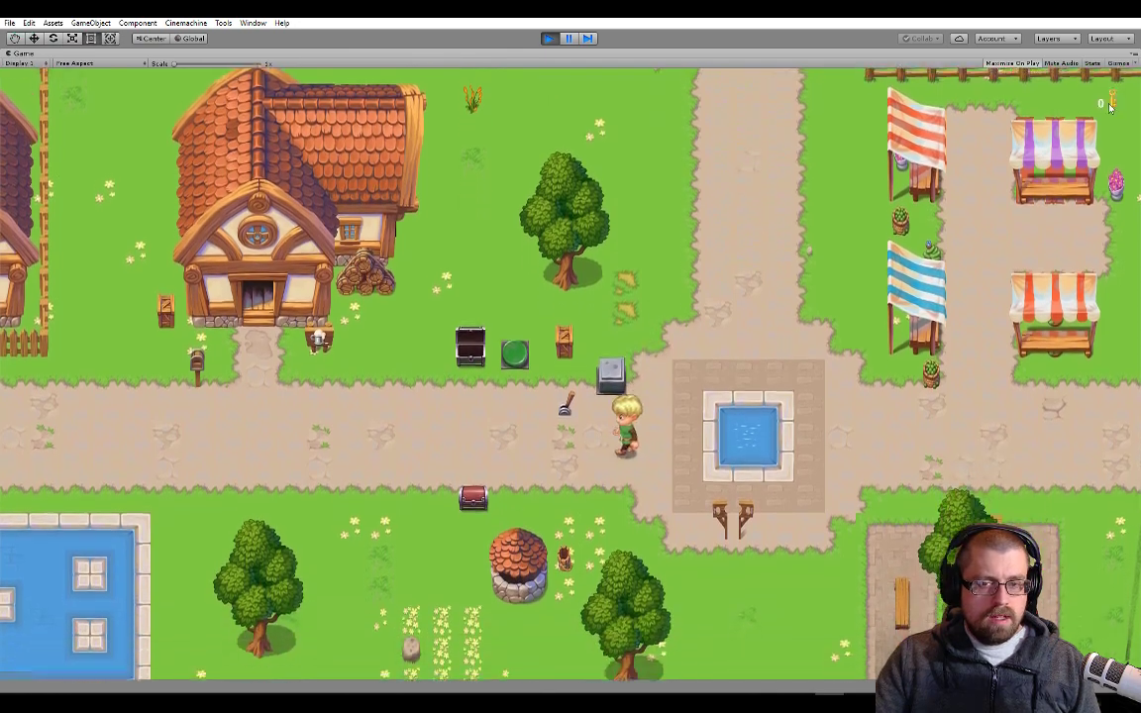
key("d")
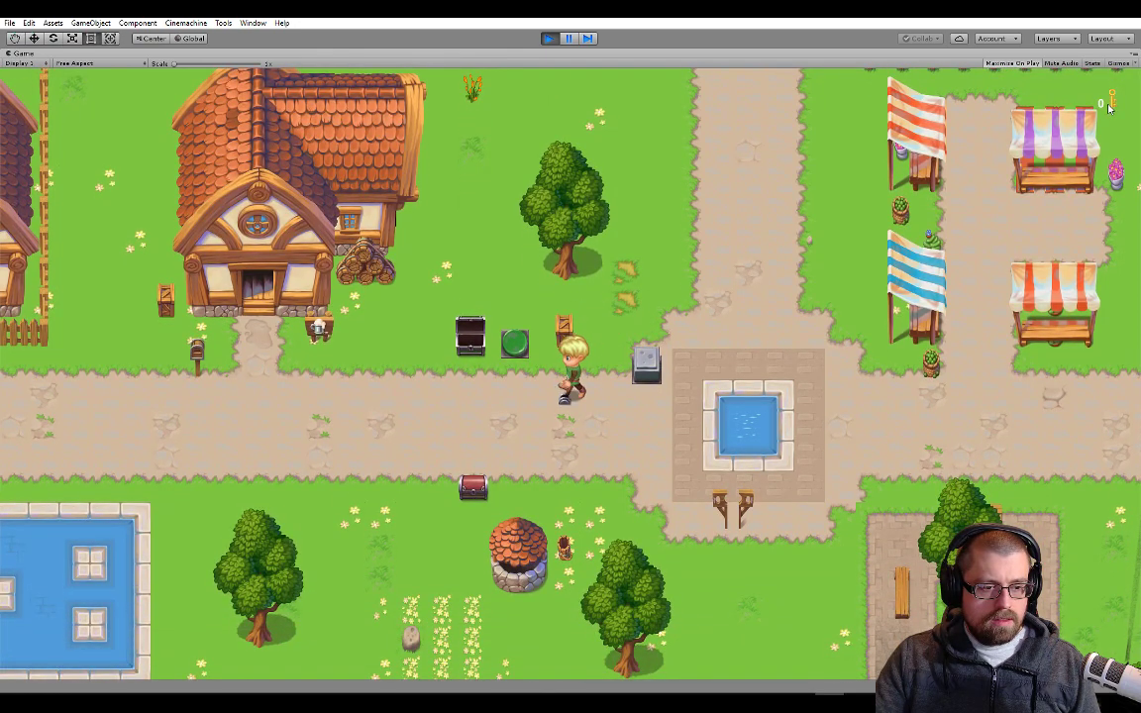
Use the lever to open the red chest remotely, test interacting with the lever again, and stop play mode
key("s")
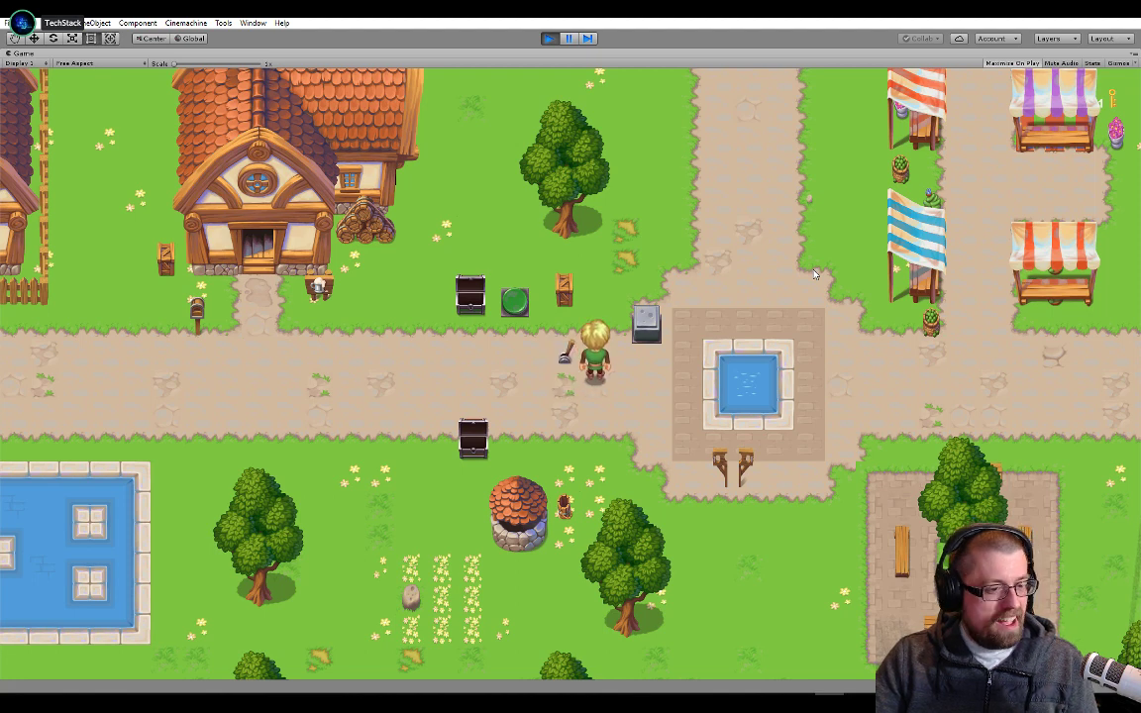
key("a")
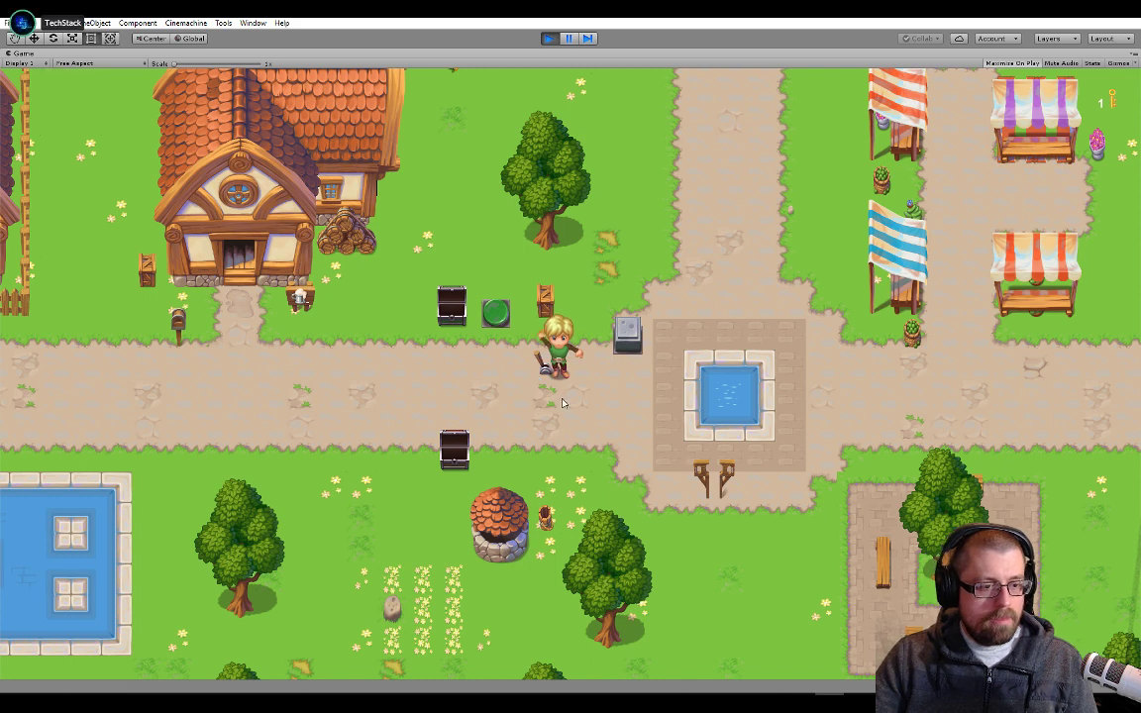
key("d")
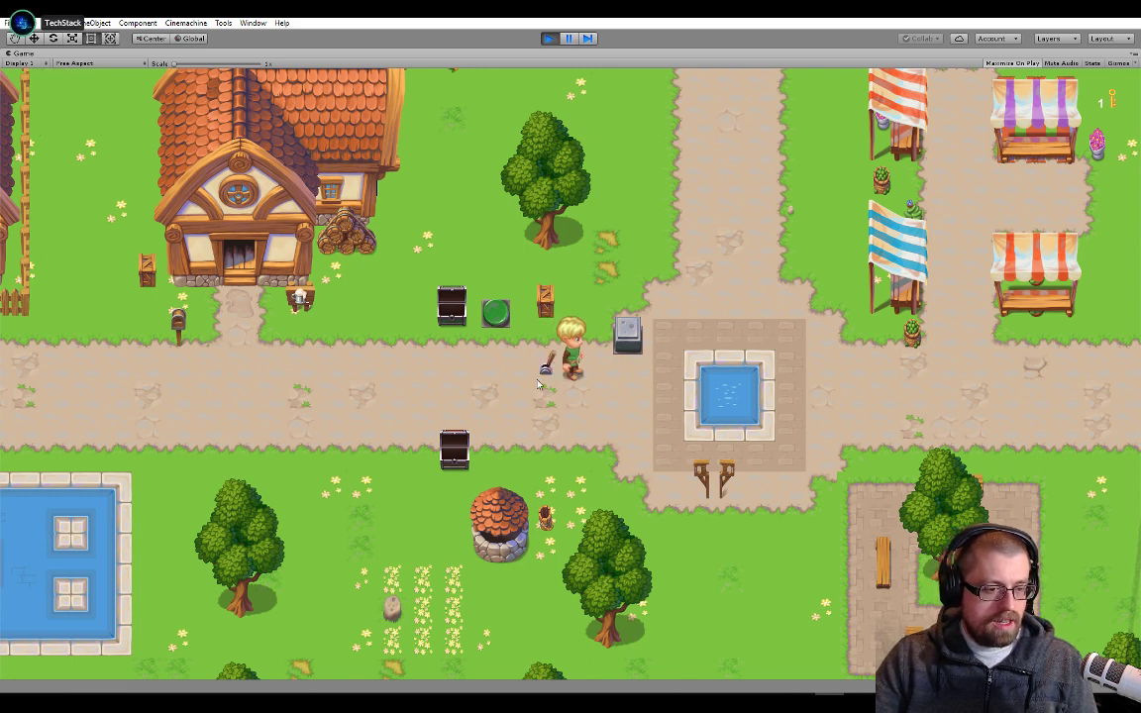
key("e")
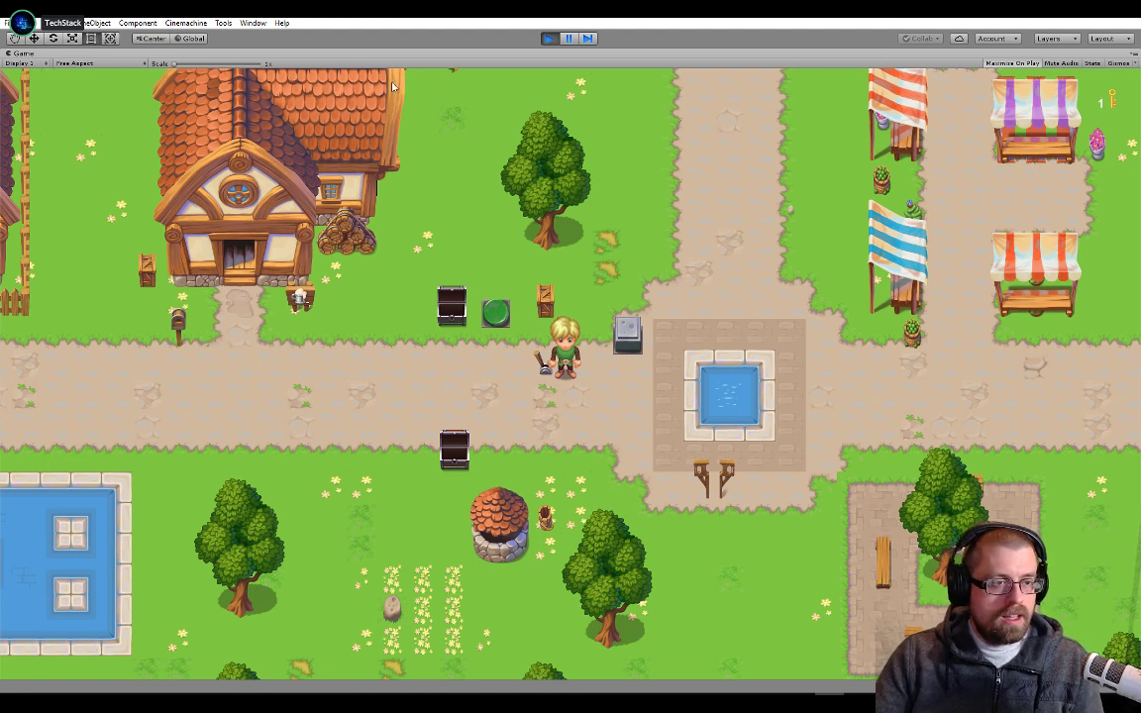
left_click(548, 38)
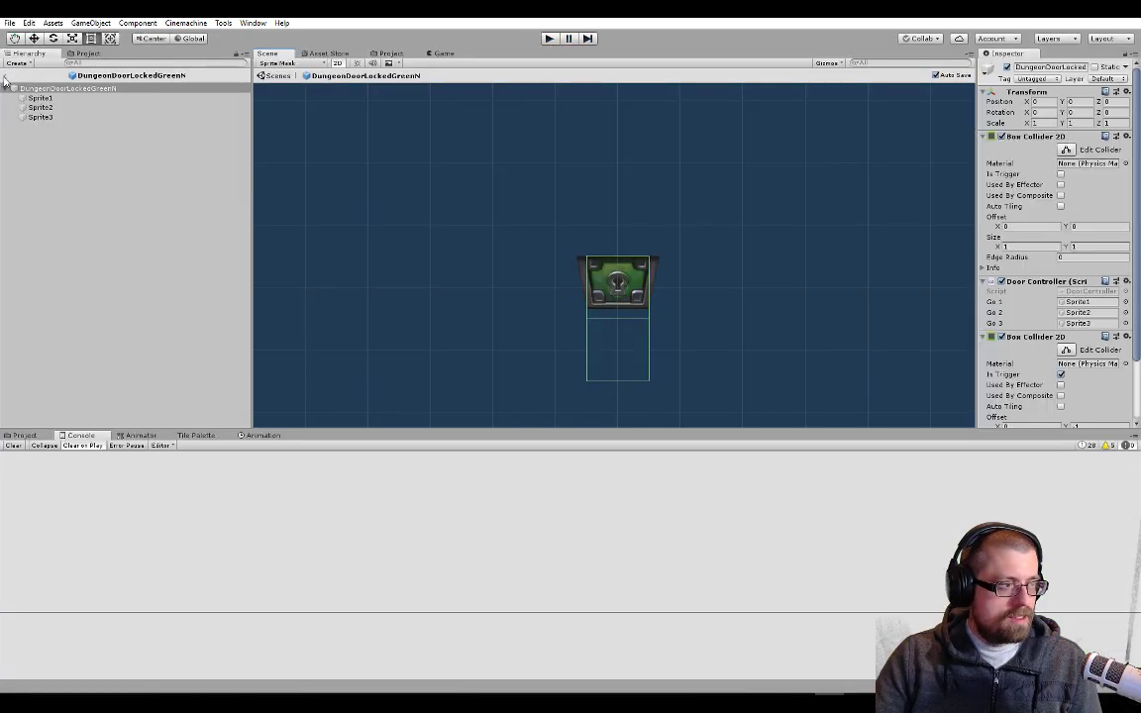
Leave prefab editing for the Overworld scene, select the Lever object, and frame it to inspect its components
left_click(10, 75)
left_click(48, 180)
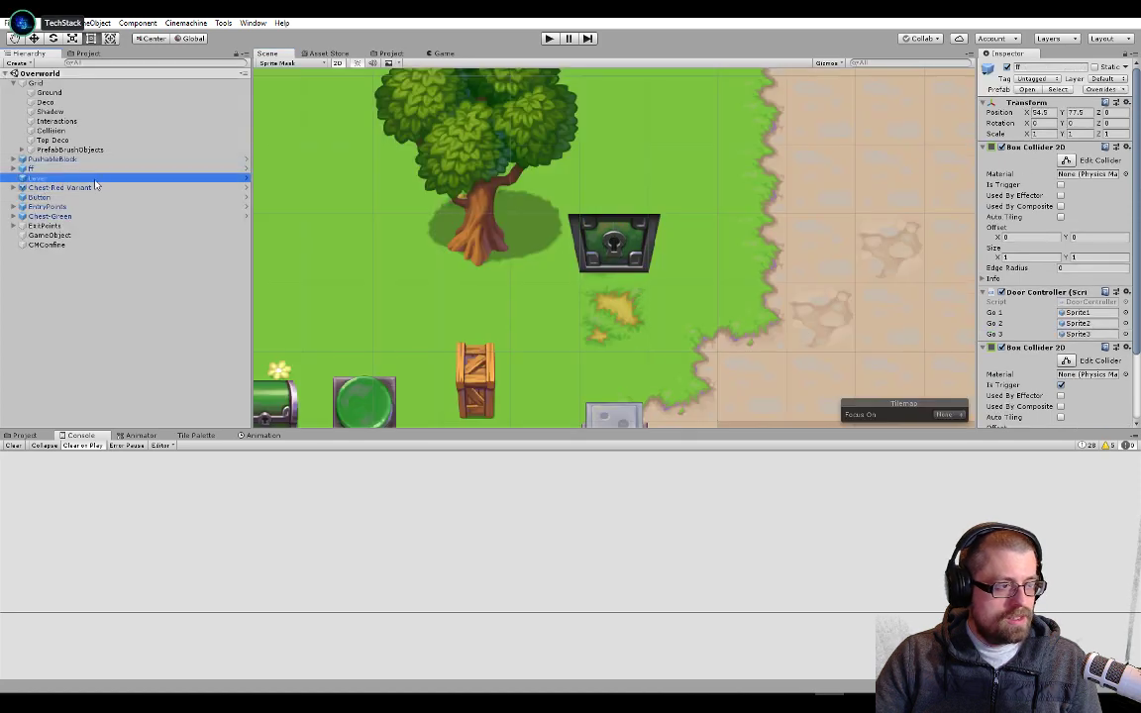
scroll(916, 284, "down", 5)
scroll(1043, 290, "down", 5)
scroll(1043, 290, "up", 3)
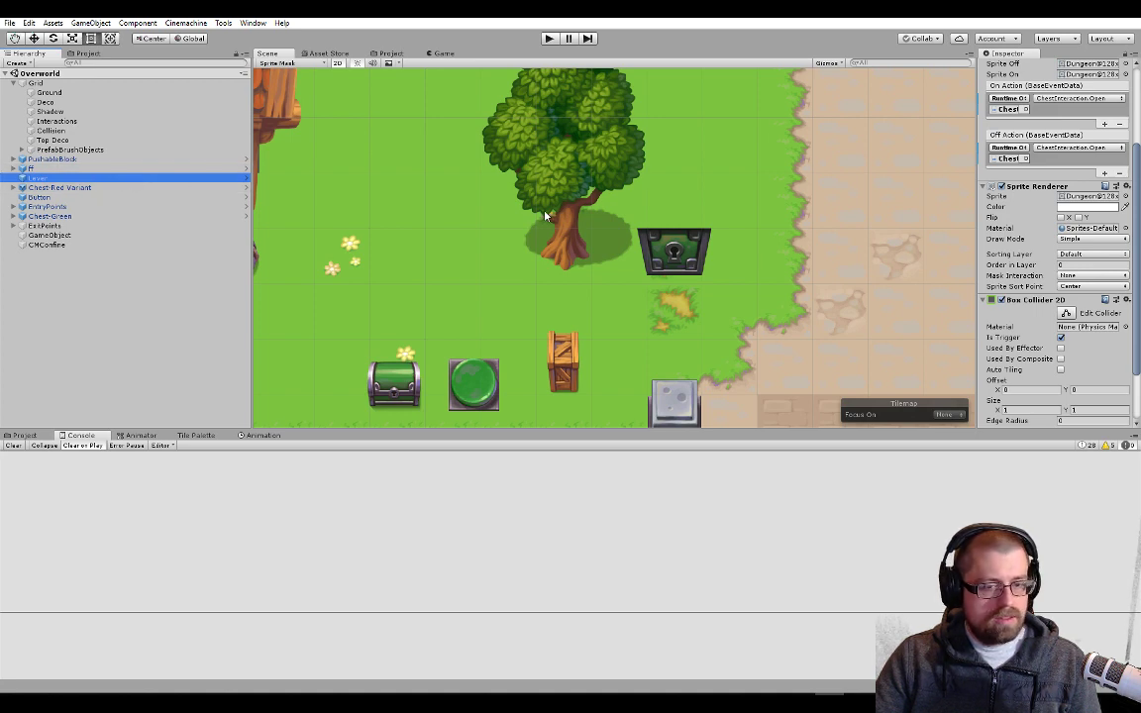
key("f")
scroll(1034, 221, "down", 3)
scroll(1030, 208, "up", 5)
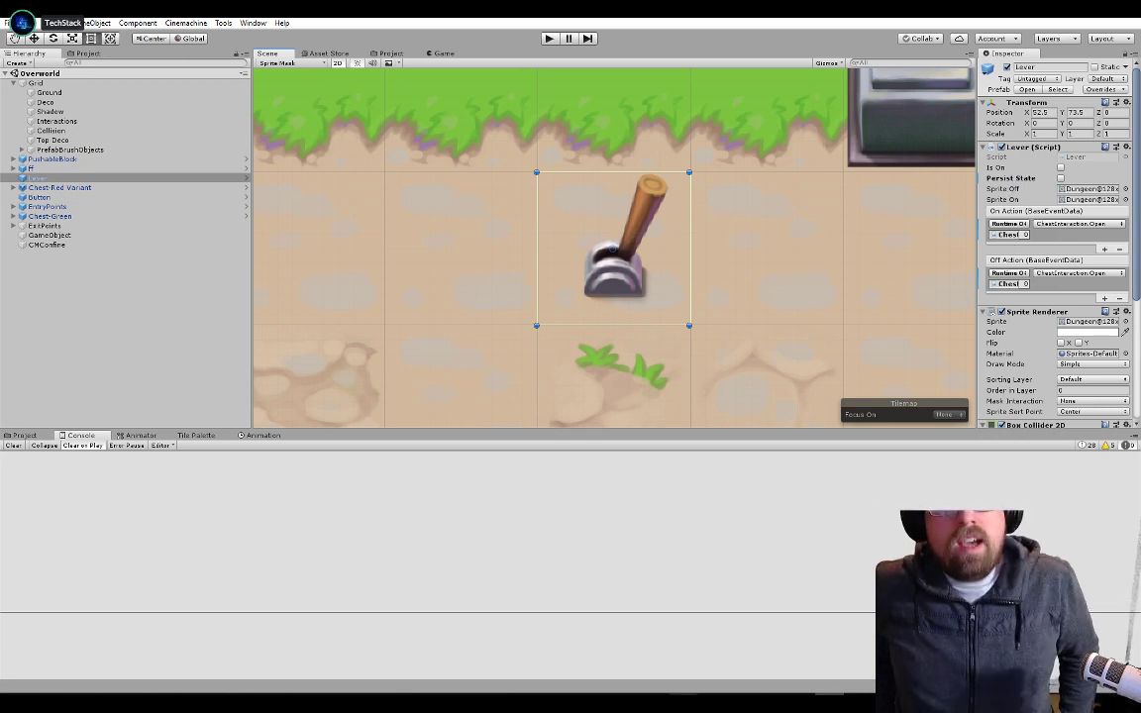
mouse_move(684, 704)
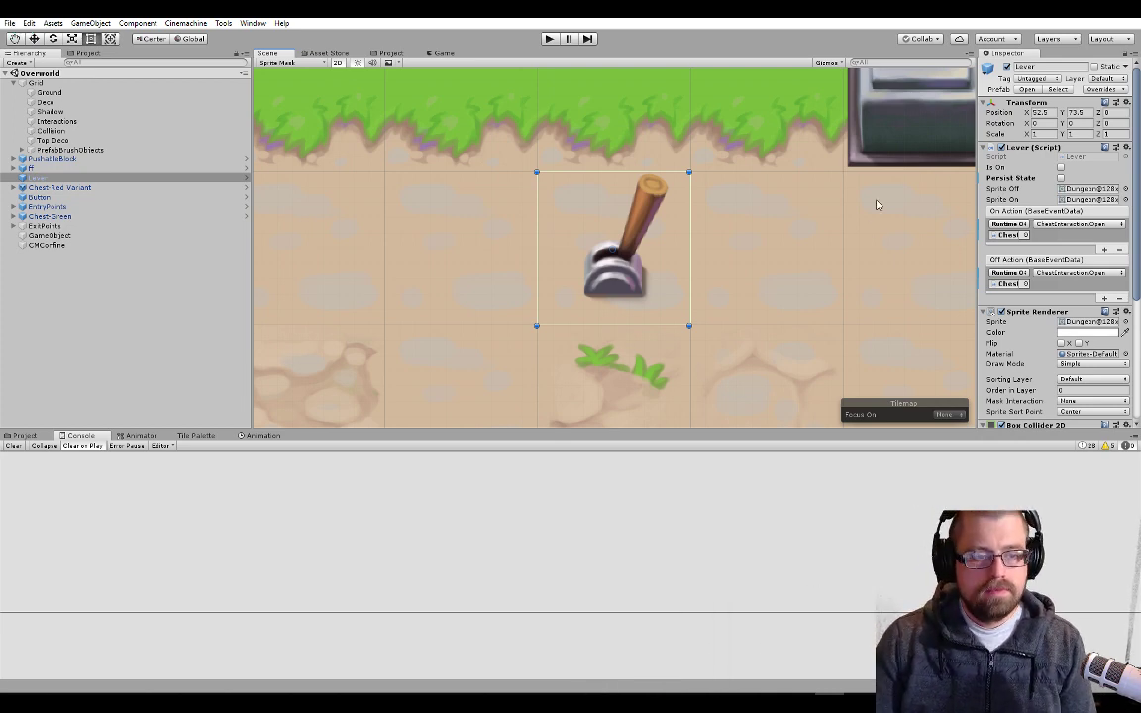
scroll(782, 238, "down", 5)
middle_click_drag(789, 229, 709, 269)
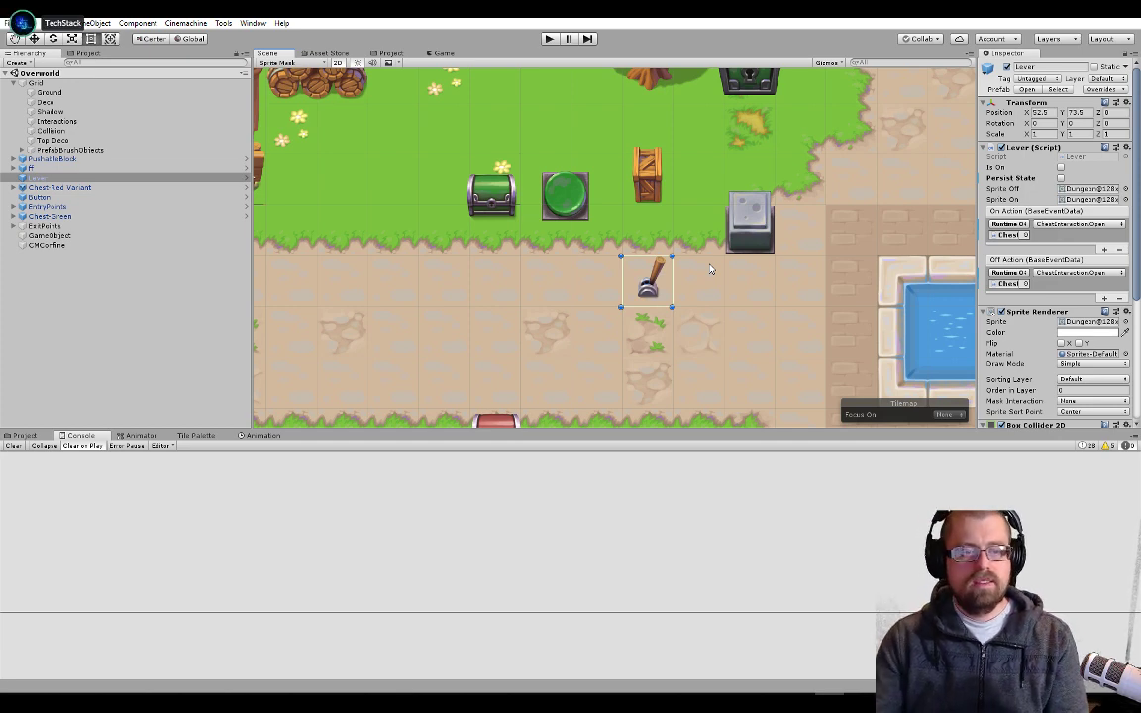
scroll(711, 269, "down", 3)
scroll(743, 367, "down", 2)
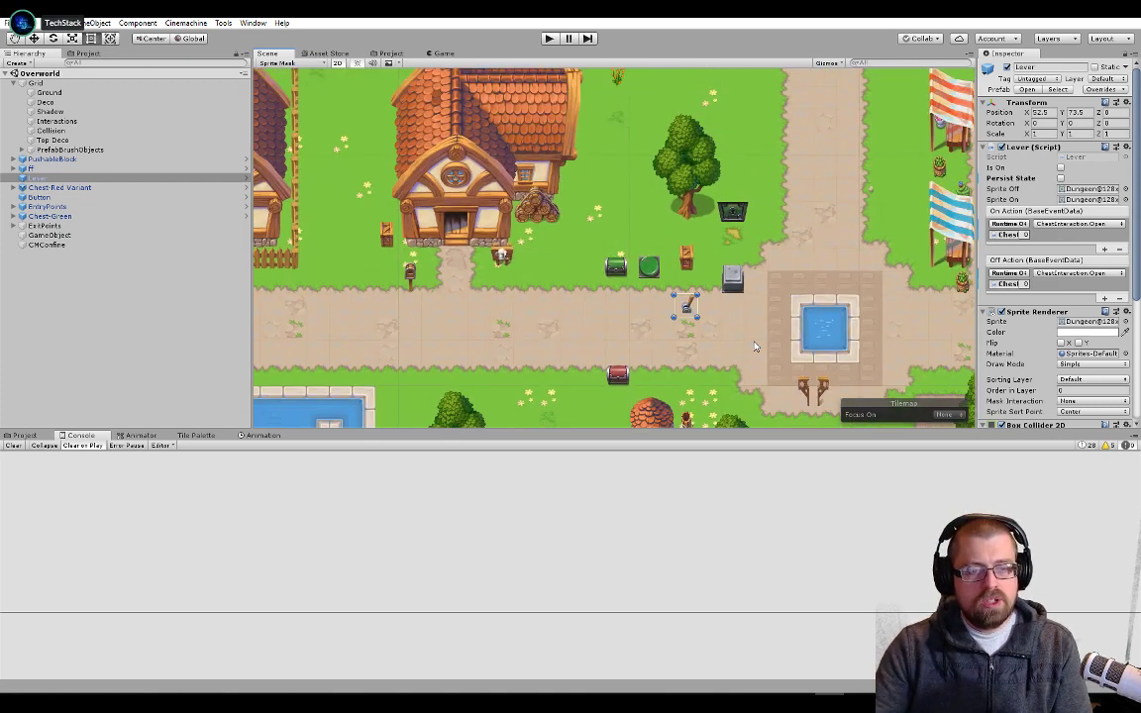
left_click(767, 305)
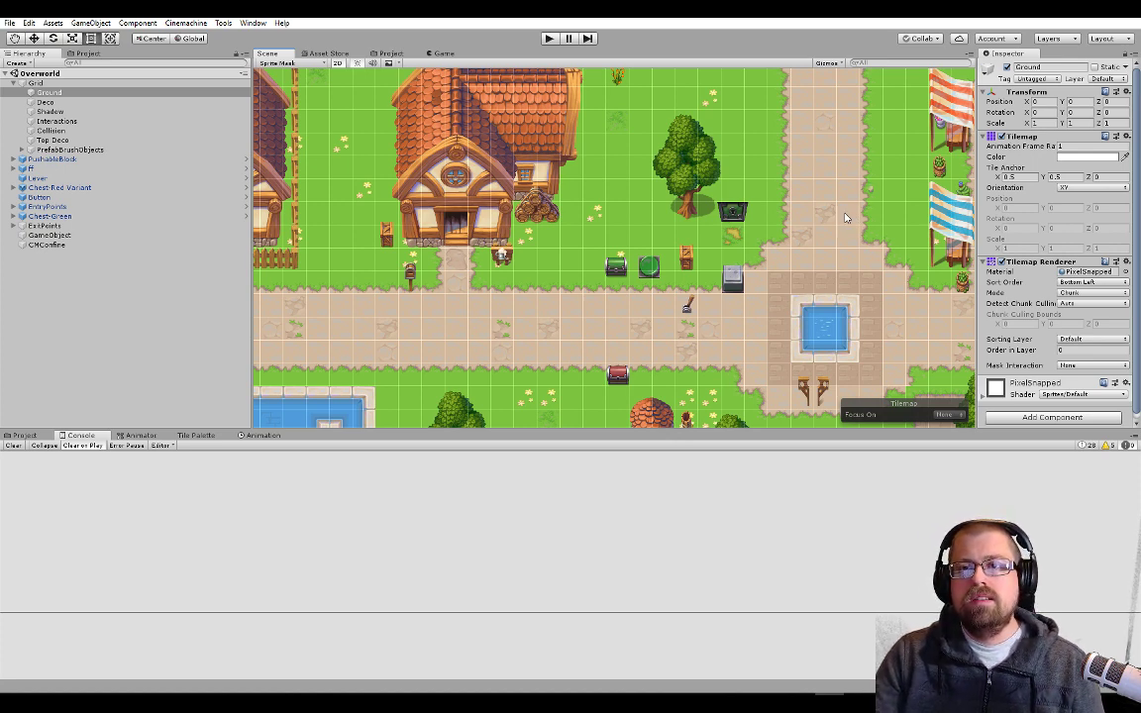
scroll(733, 282, "up", 1)
scroll(785, 302, "down", 6)
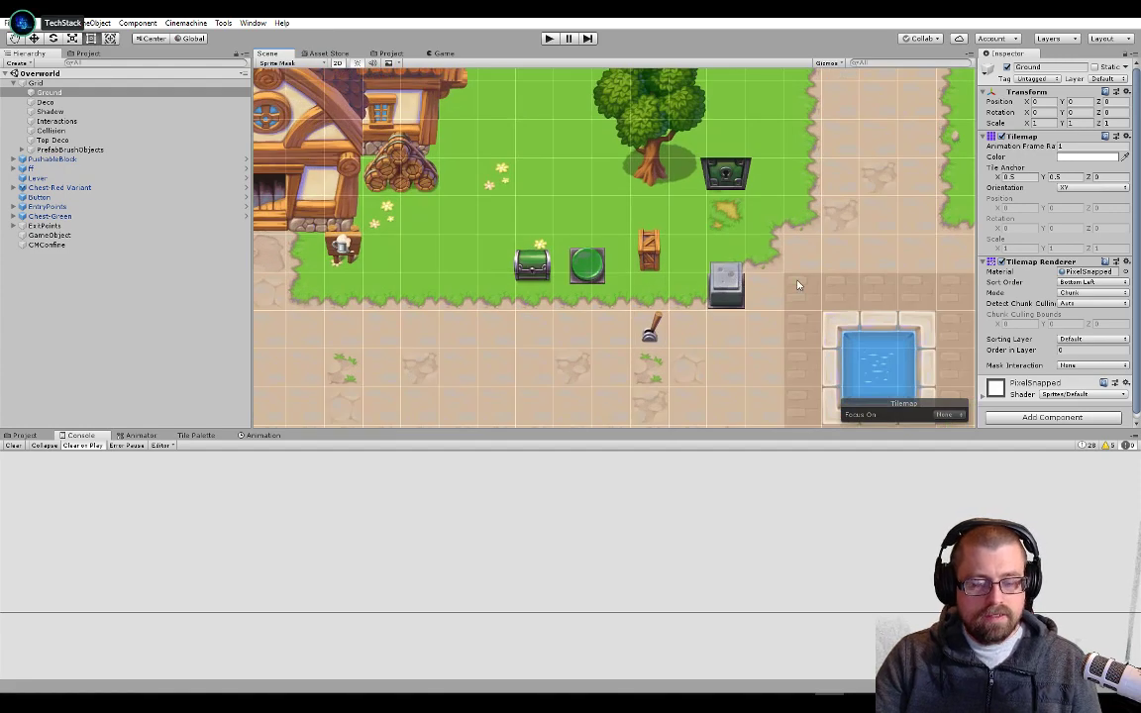
scroll(784, 306, "down", 1)
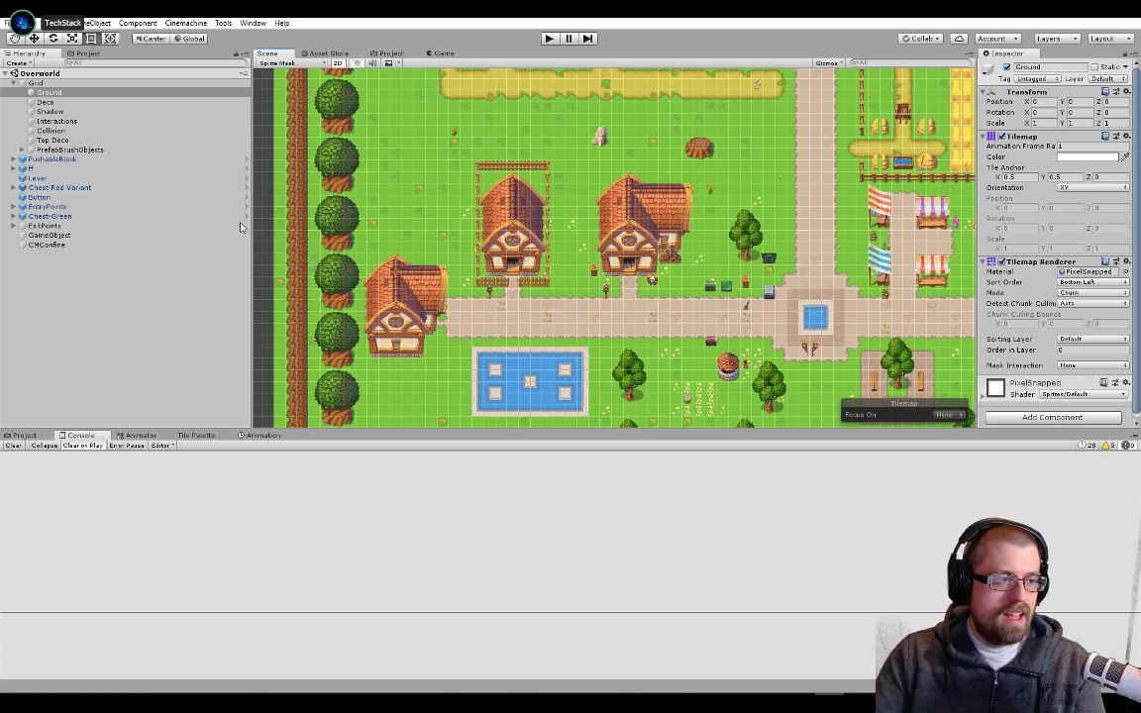
Open the AI Navigation window beside the Inspector and widen that side of the layout
left_click(252, 23)
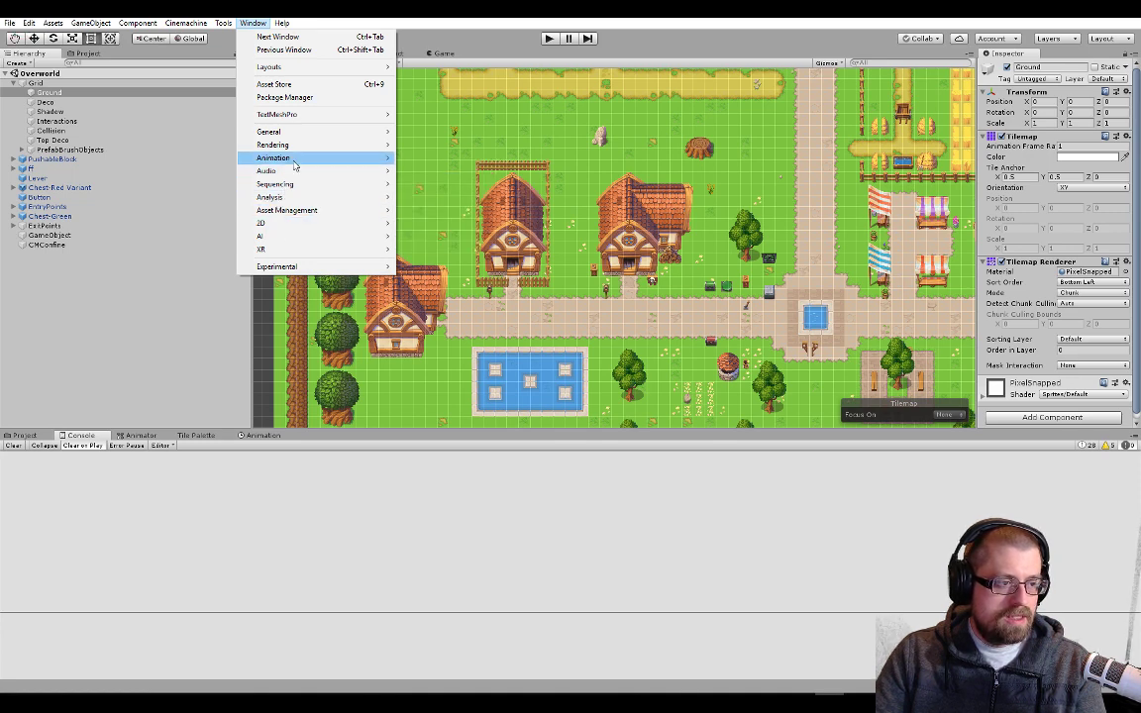
mouse_move(297, 214)
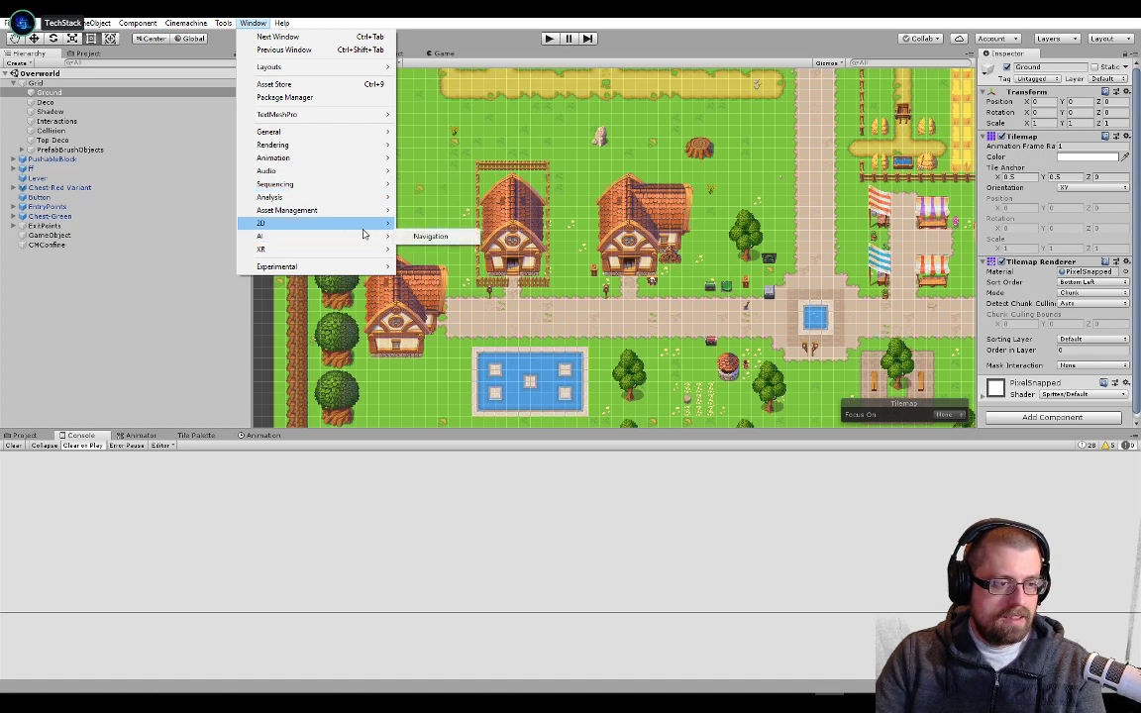
left_click(430, 235)
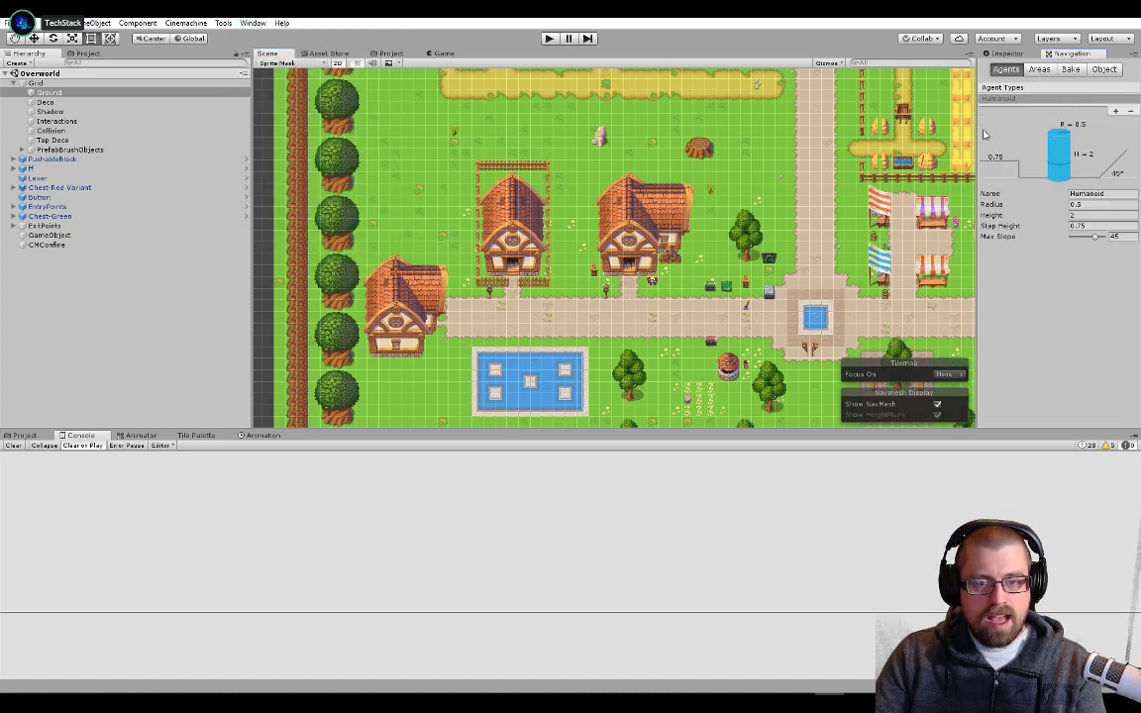
left_click_drag(978, 159, 896, 198)
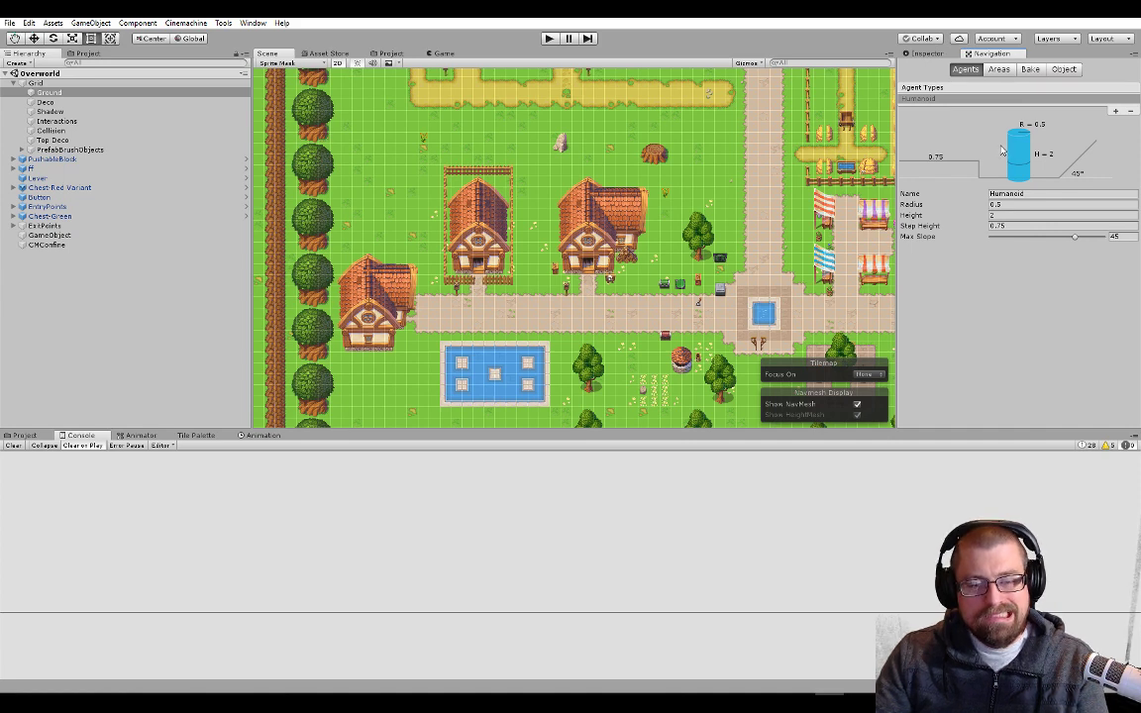
Review the Navigation window's Areas, Bake, Object and Agents settings, and return to the Ground tilemap's Inspector
left_click(998, 69)
left_click(965, 69)
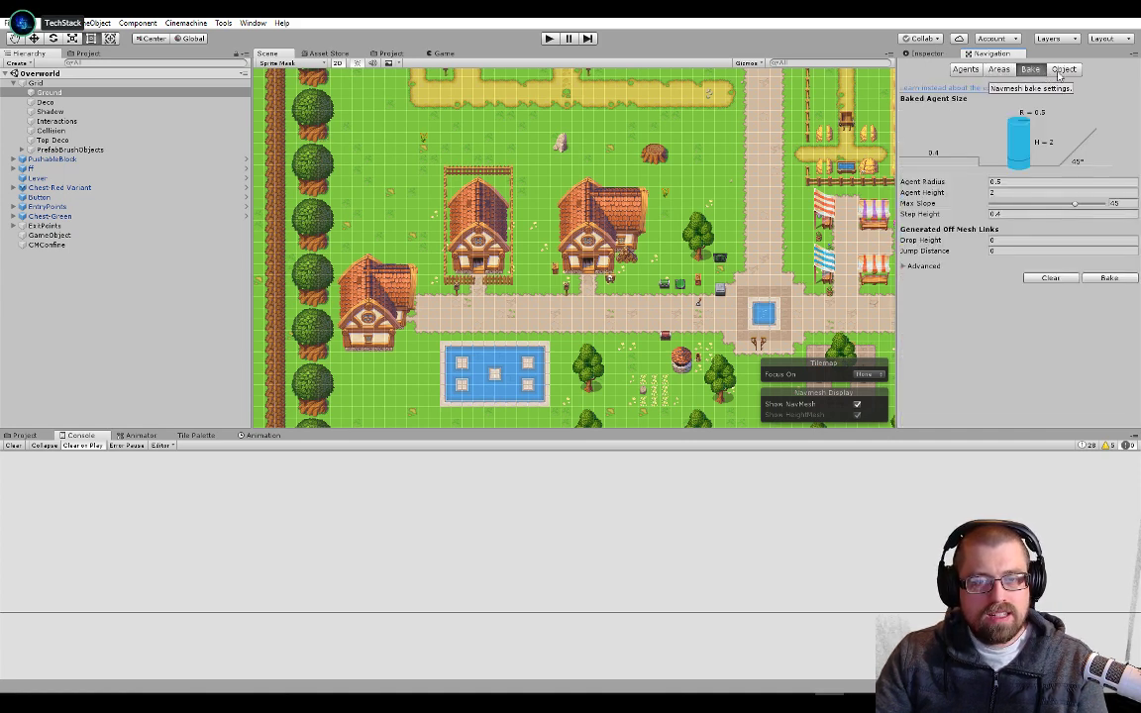
left_click(1064, 69)
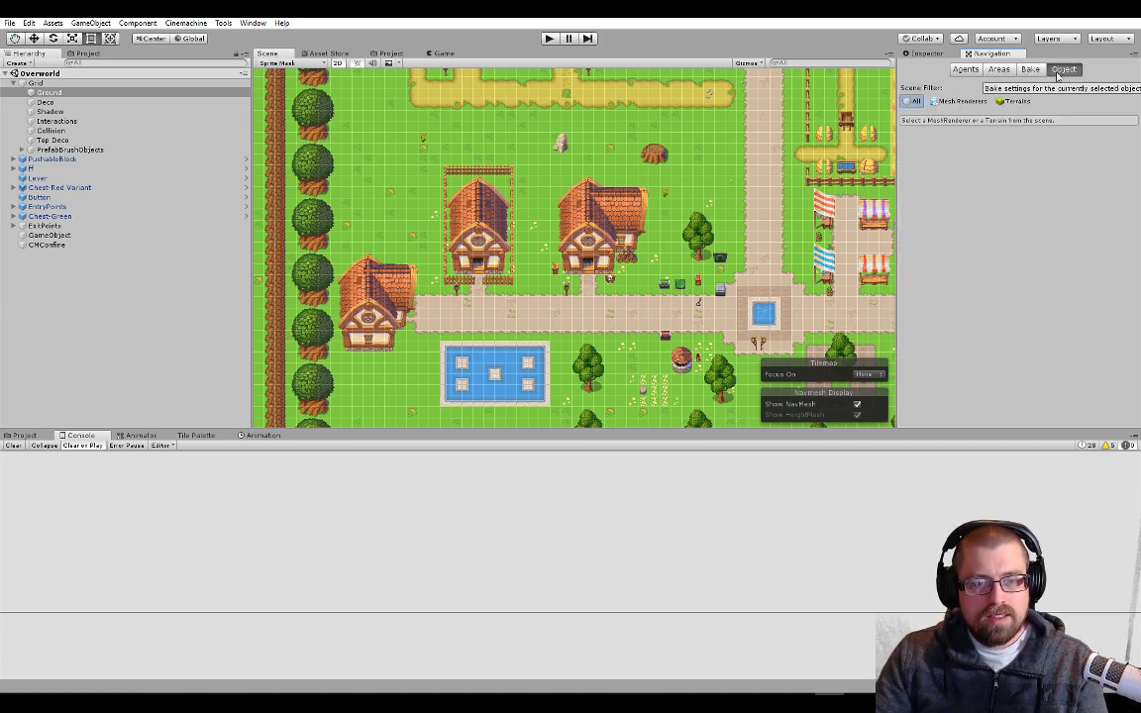
left_click(966, 69)
left_click(926, 53)
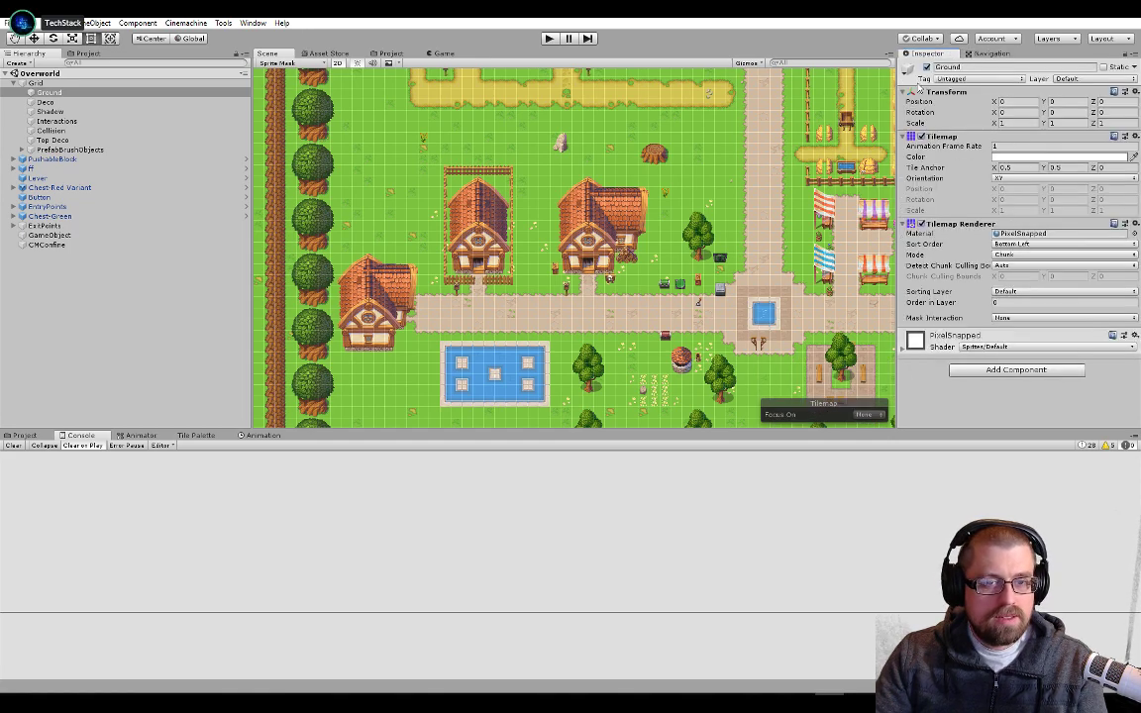
Close the Navigation window and select the Interactions tilemap under Grid
scroll(770, 332, "up", 5)
scroll(771, 332, "up", 2)
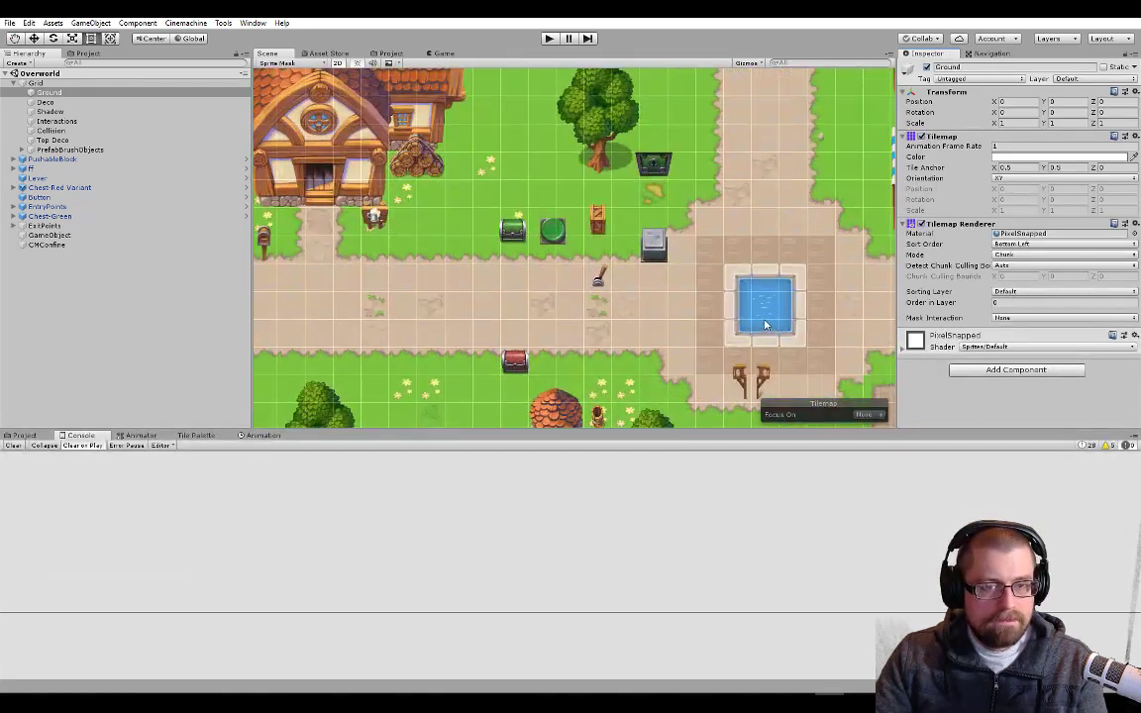
left_click(1020, 54)
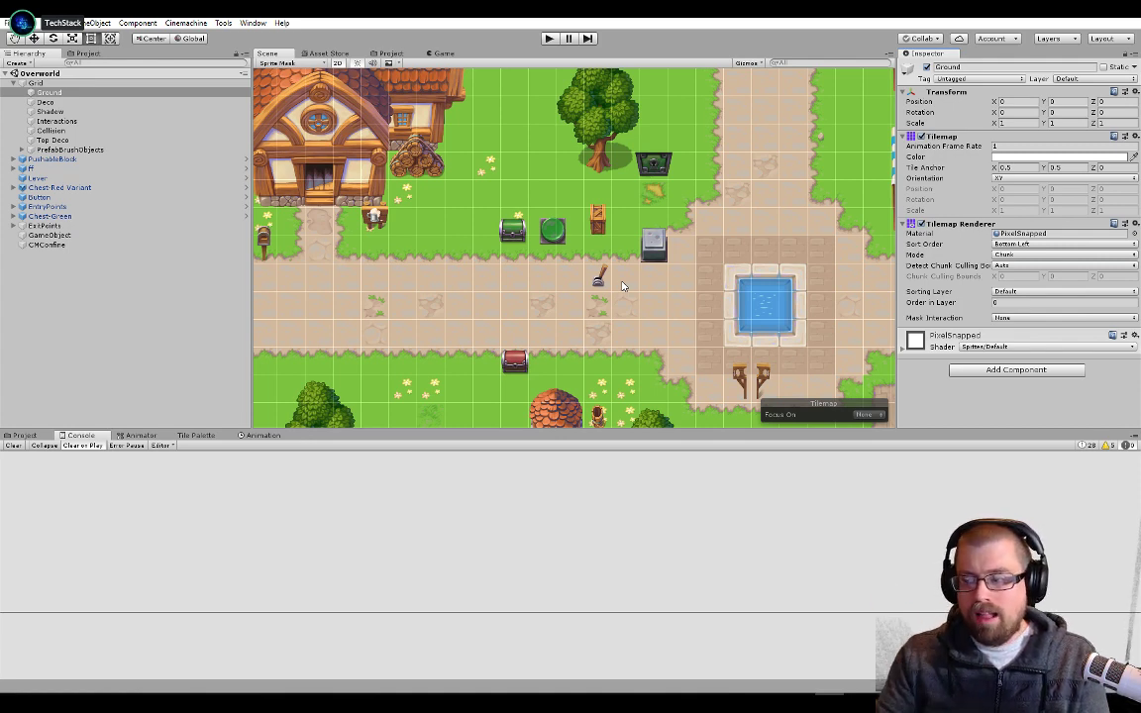
left_click(57, 121)
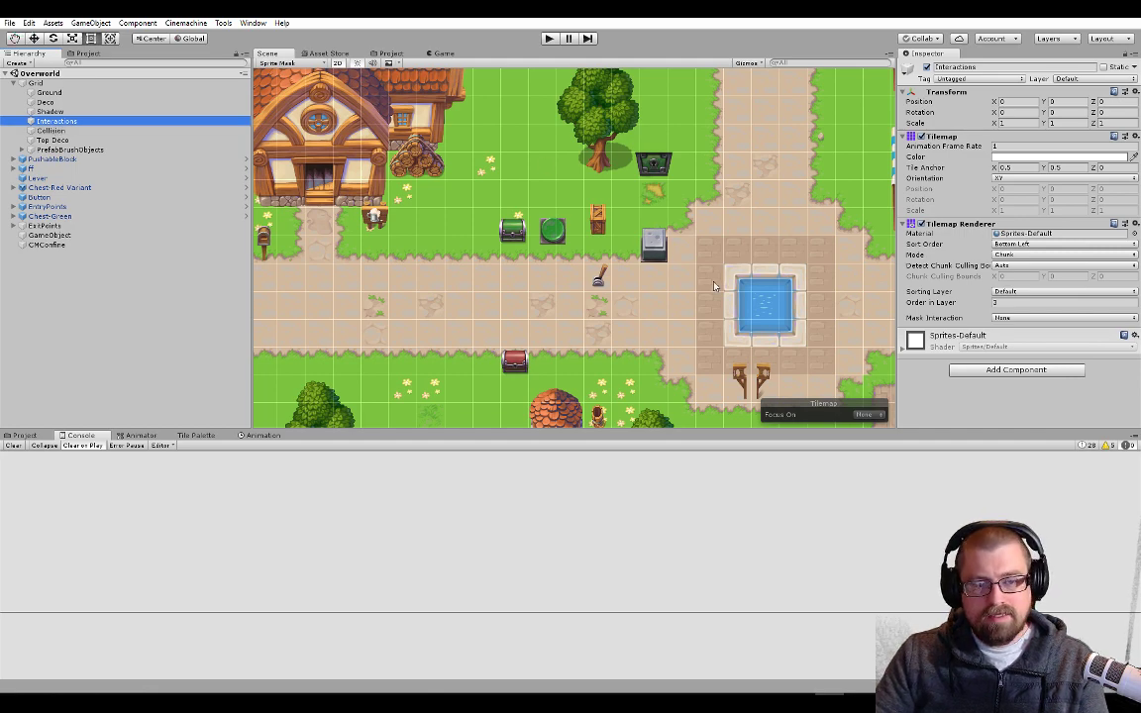
Examine the layout of paths, chests, block, lever and door around the fountain square in the Overworld scene
scroll(760, 320, "down", 10)
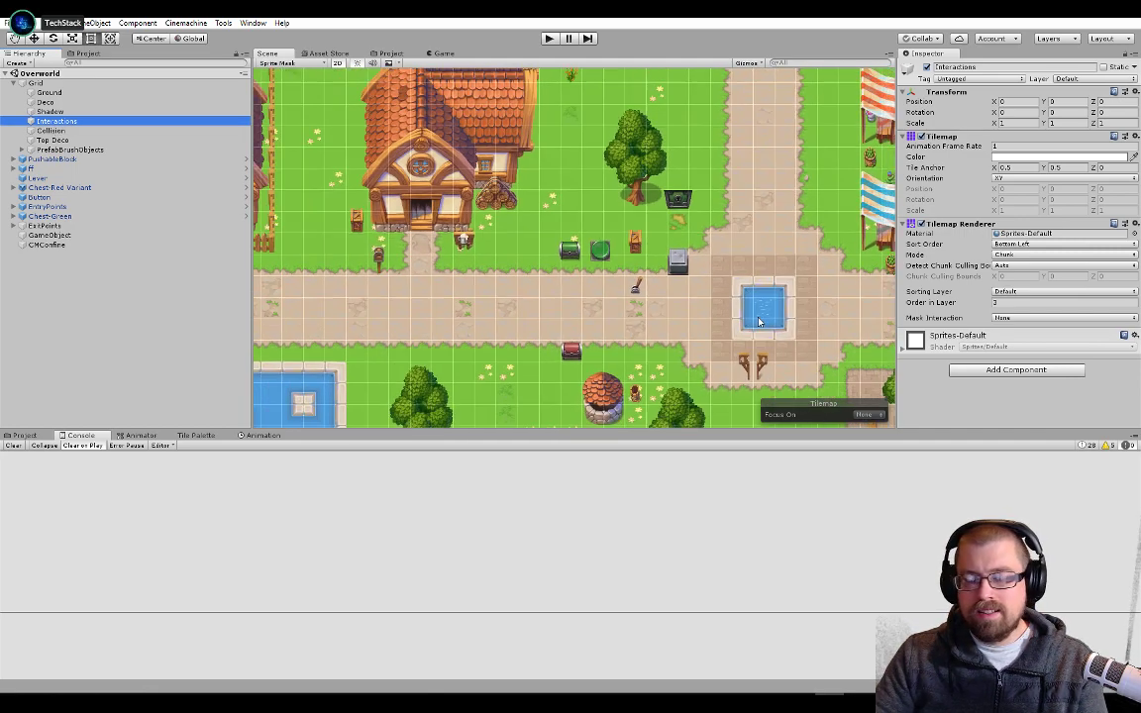
scroll(759, 320, "down", 1)
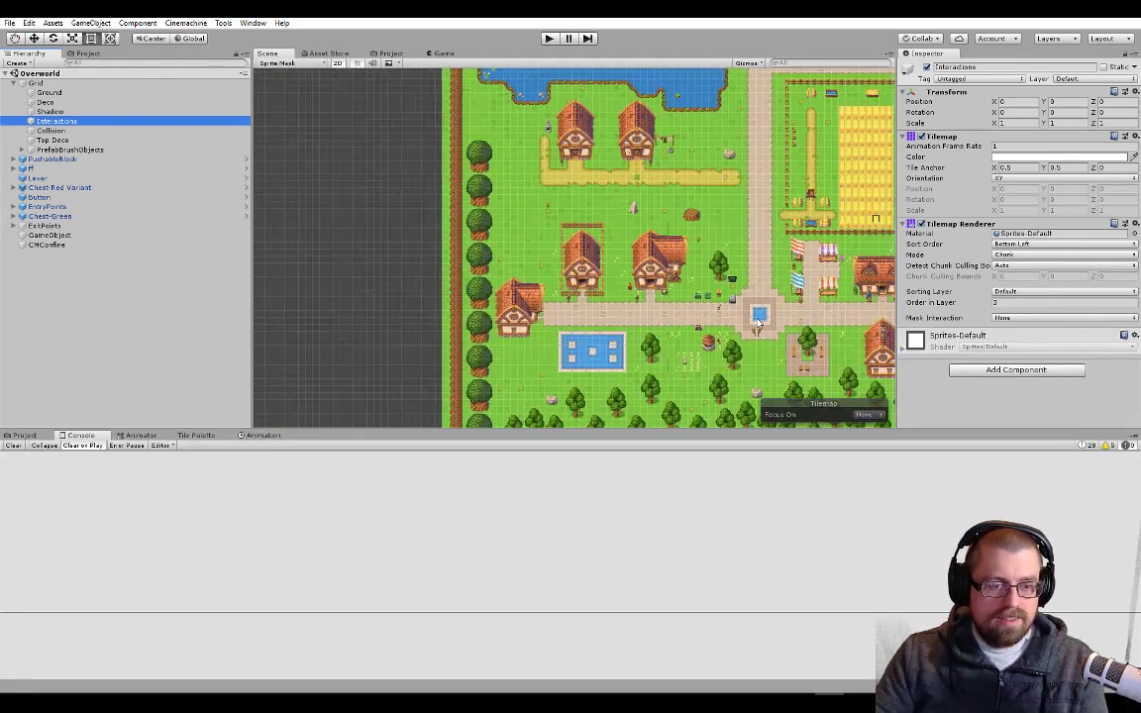
middle_click_drag(759, 320, 541, 298)
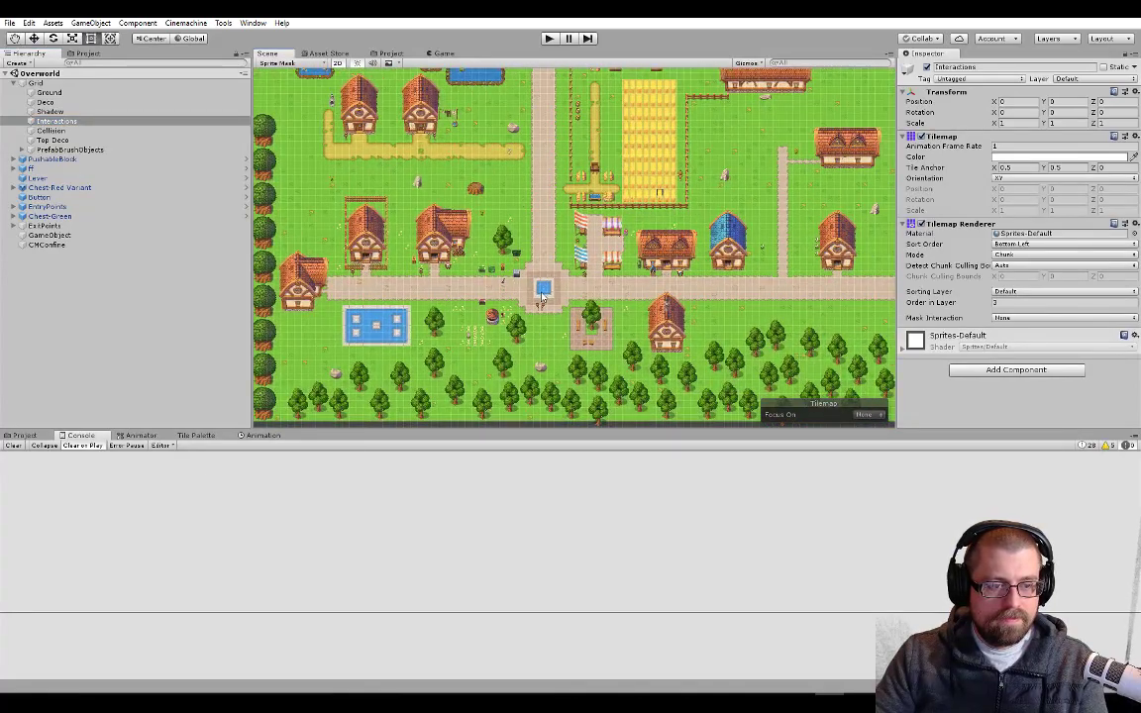
scroll(542, 297, "up", 10)
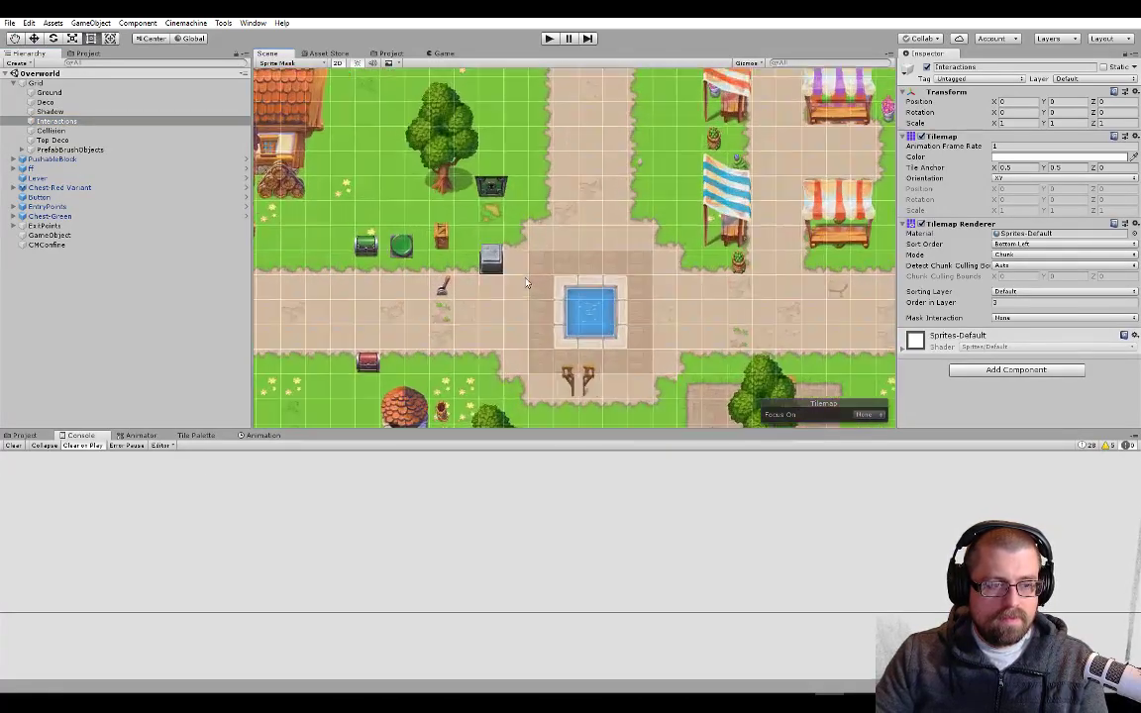
scroll(526, 284, "up", 1)
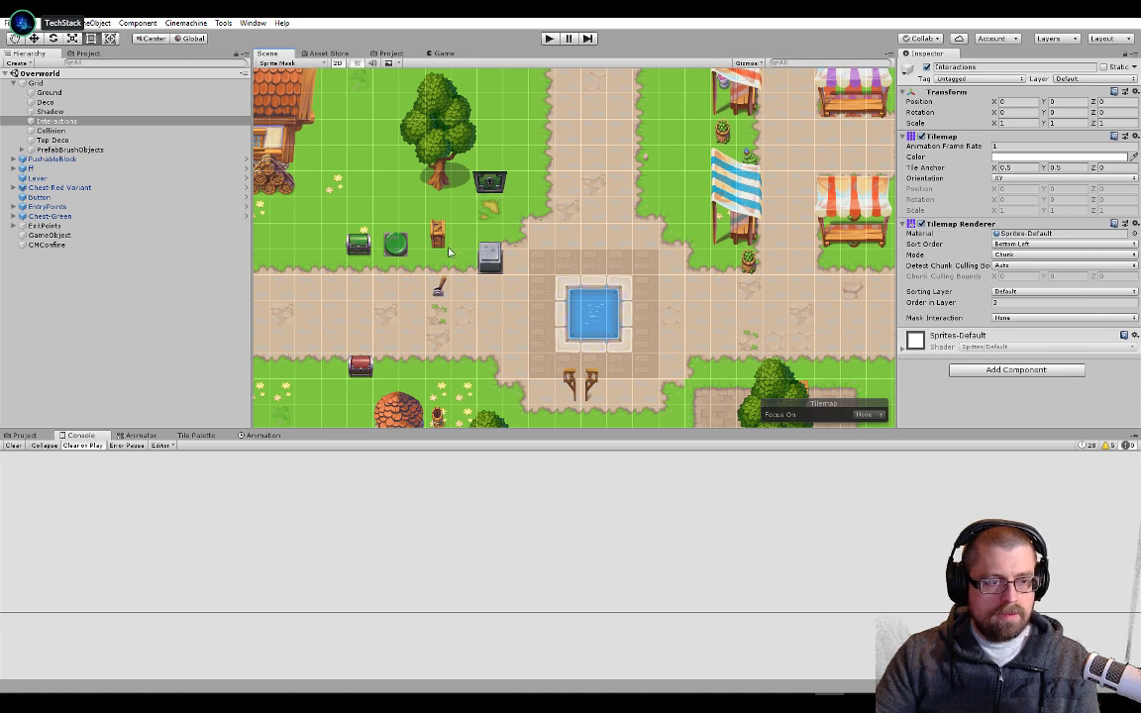
middle_click_drag(450, 321, 598, 295)
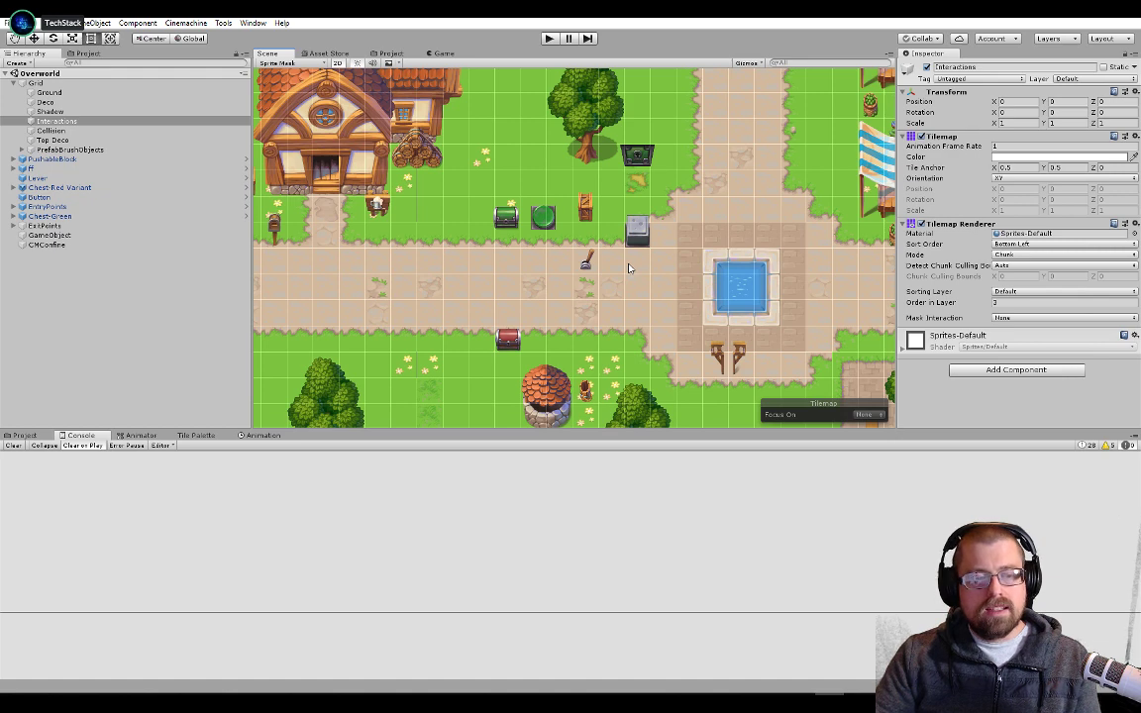
scroll(630, 269, "up", 2)
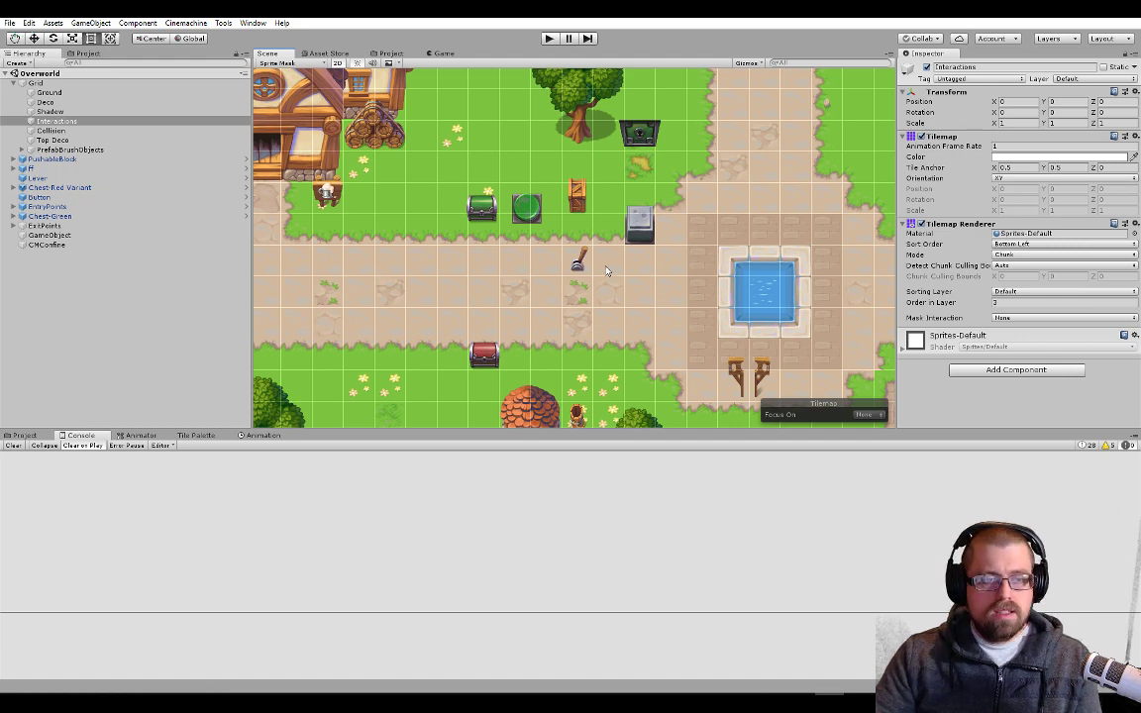
scroll(608, 273, "up", 2)
scroll(608, 271, "up", 3)
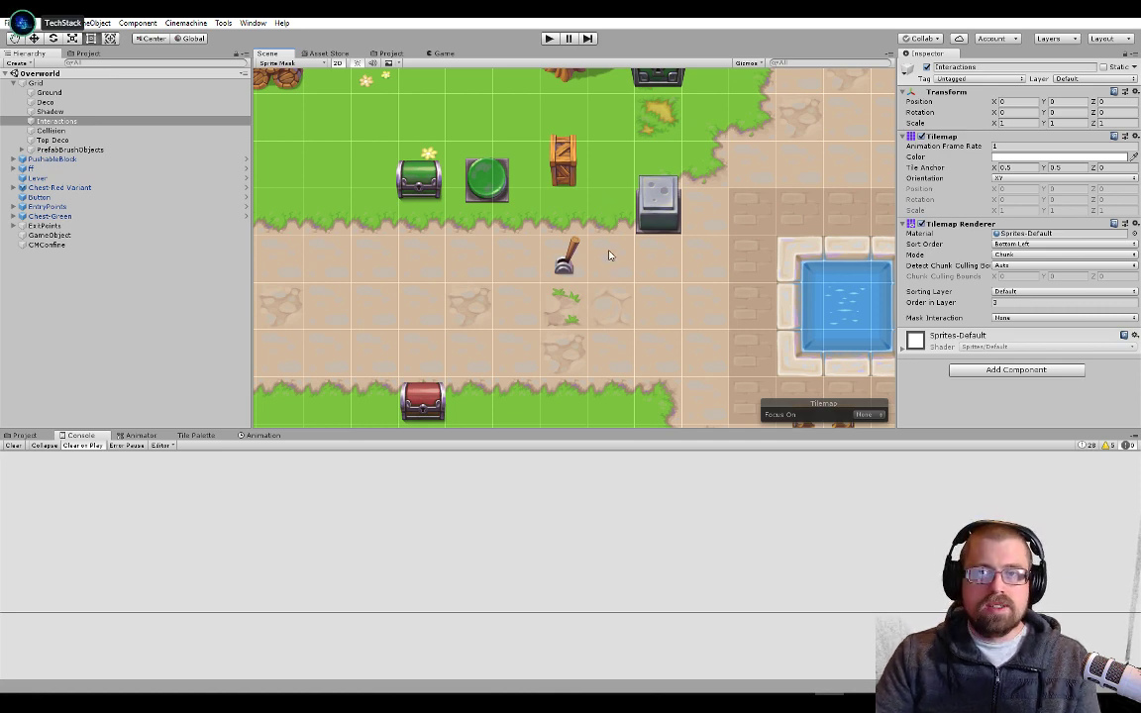
scroll(609, 257, "down", 10)
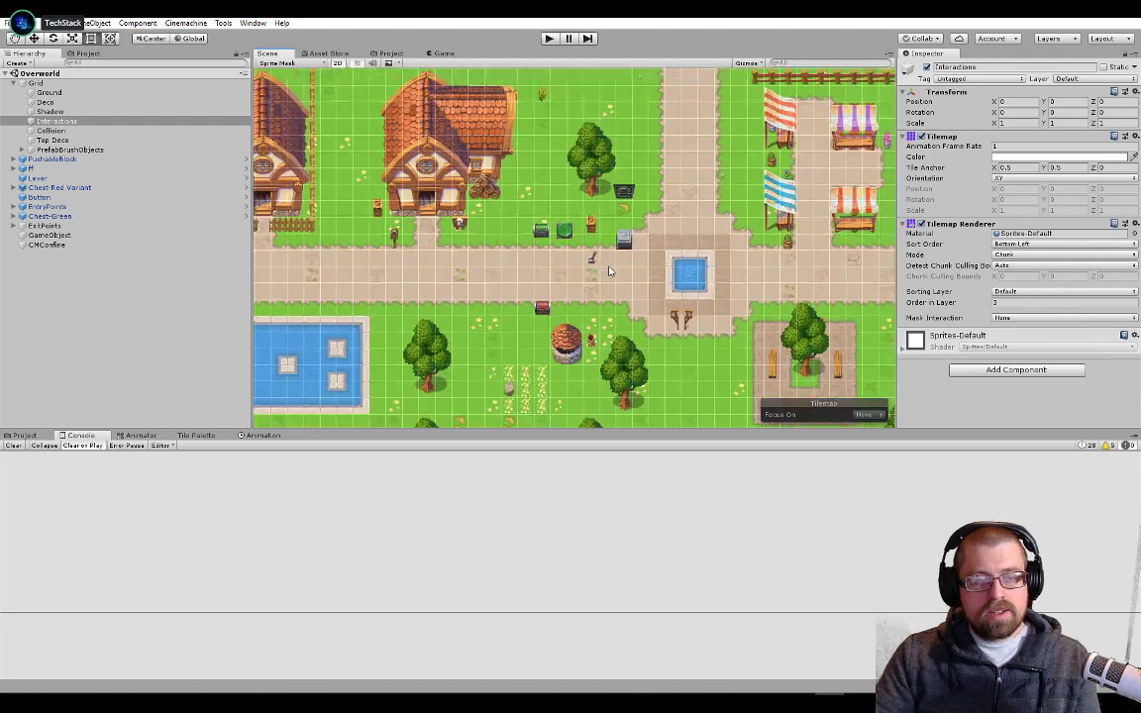
scroll(609, 270, "down", 3)
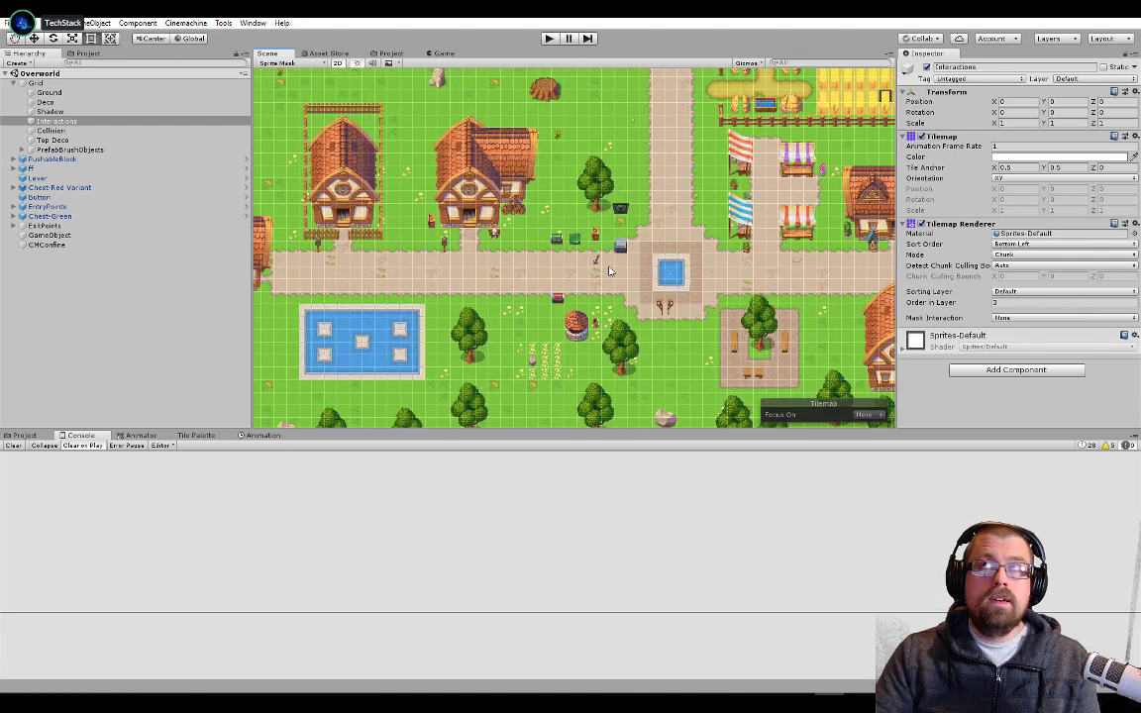
scroll(674, 240, "down", 2)
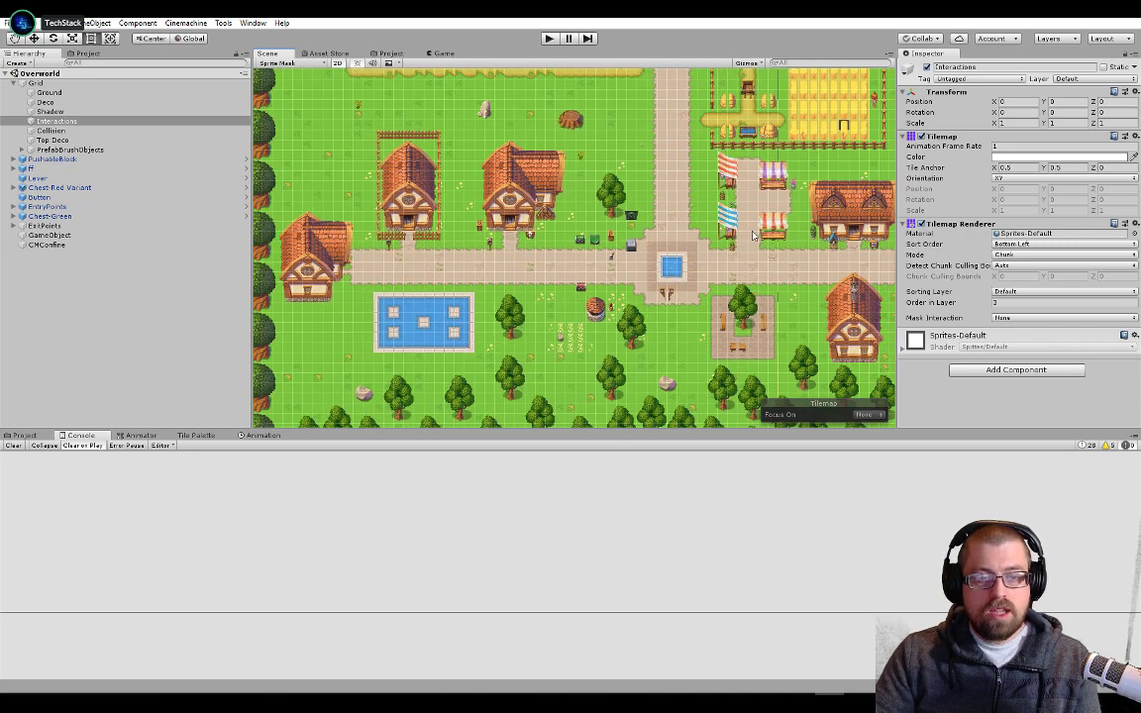
Survey the road north past the lake and farm fields on the Overworld map, and return to the fountain square
middle_click_drag(664, 241, 599, 349)
middle_click_drag(606, 232, 614, 397)
scroll(606, 297, "down", 4)
middle_click_drag(605, 215, 602, 254)
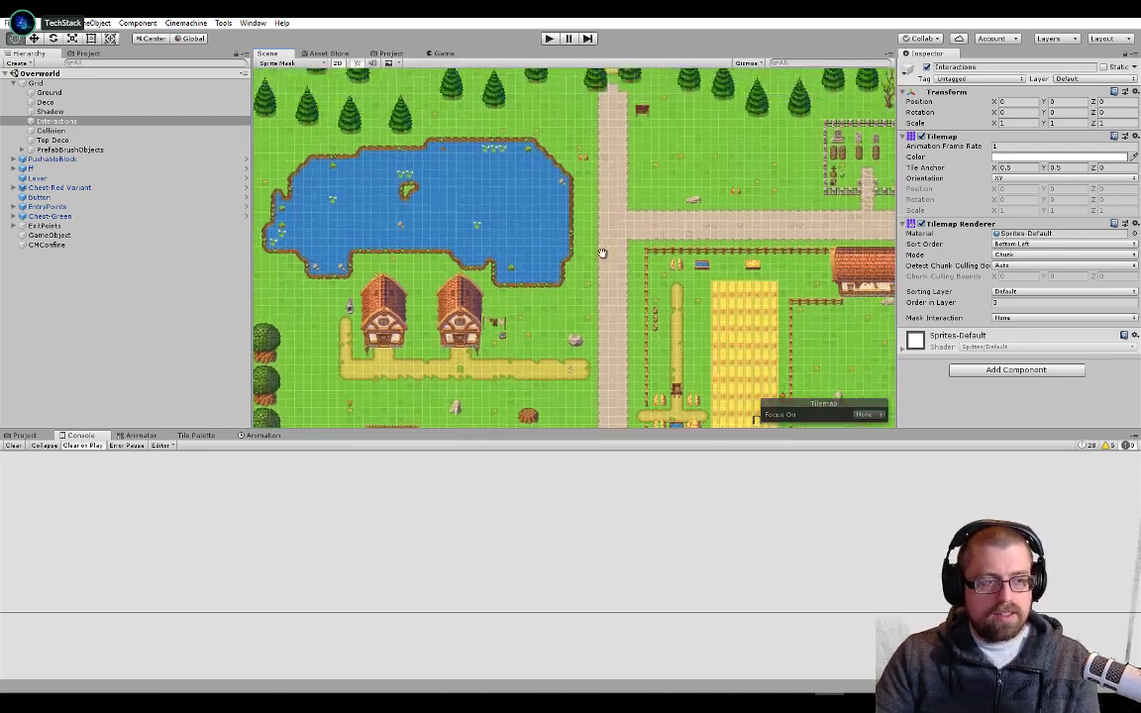
scroll(606, 297, "down", 5)
scroll(620, 341, "up", 4)
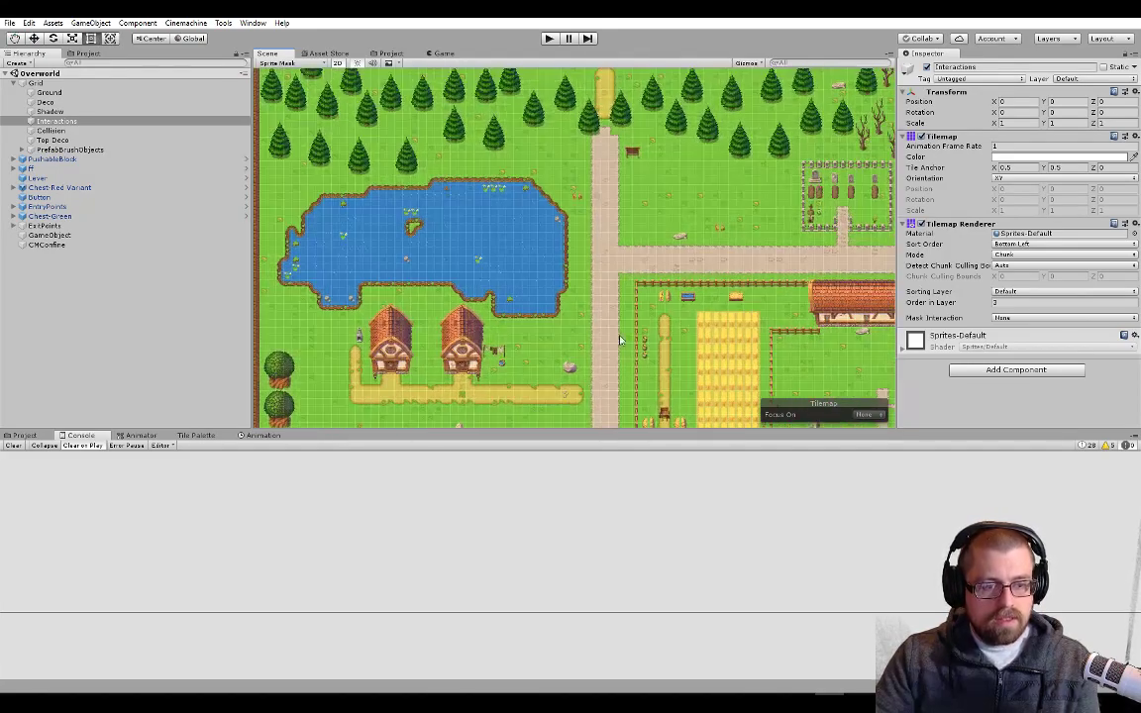
middle_click_drag(620, 341, 646, 149)
scroll(592, 348, "up", 9)
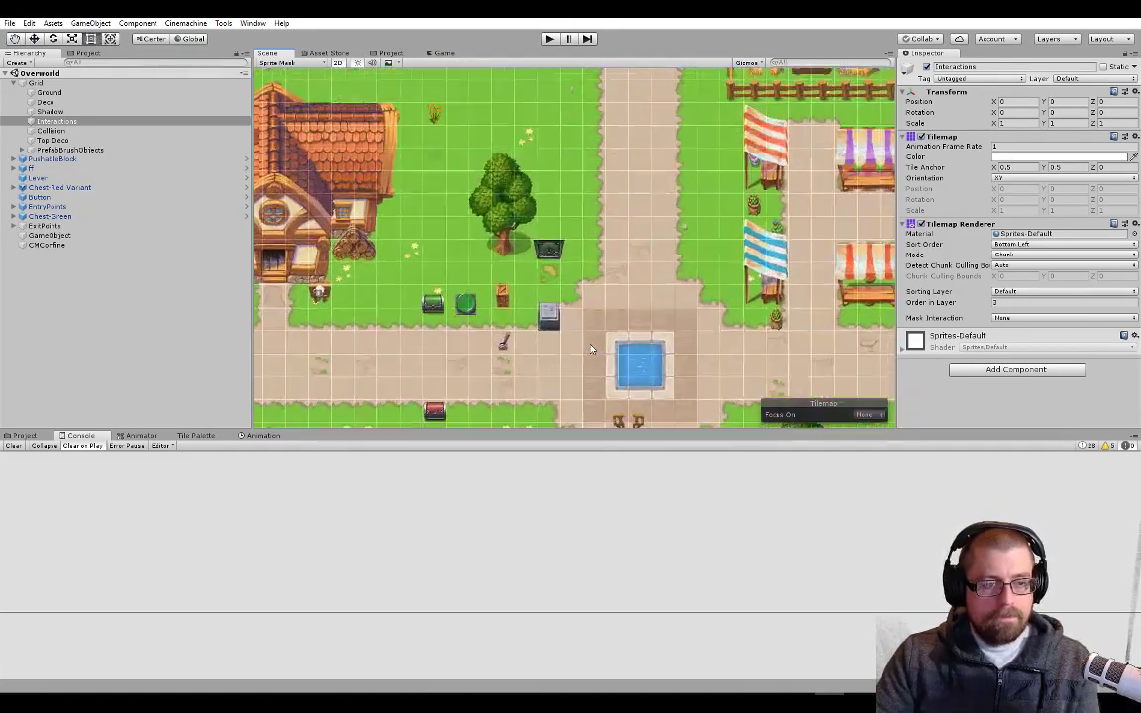
middle_click_drag(591, 349, 638, 298)
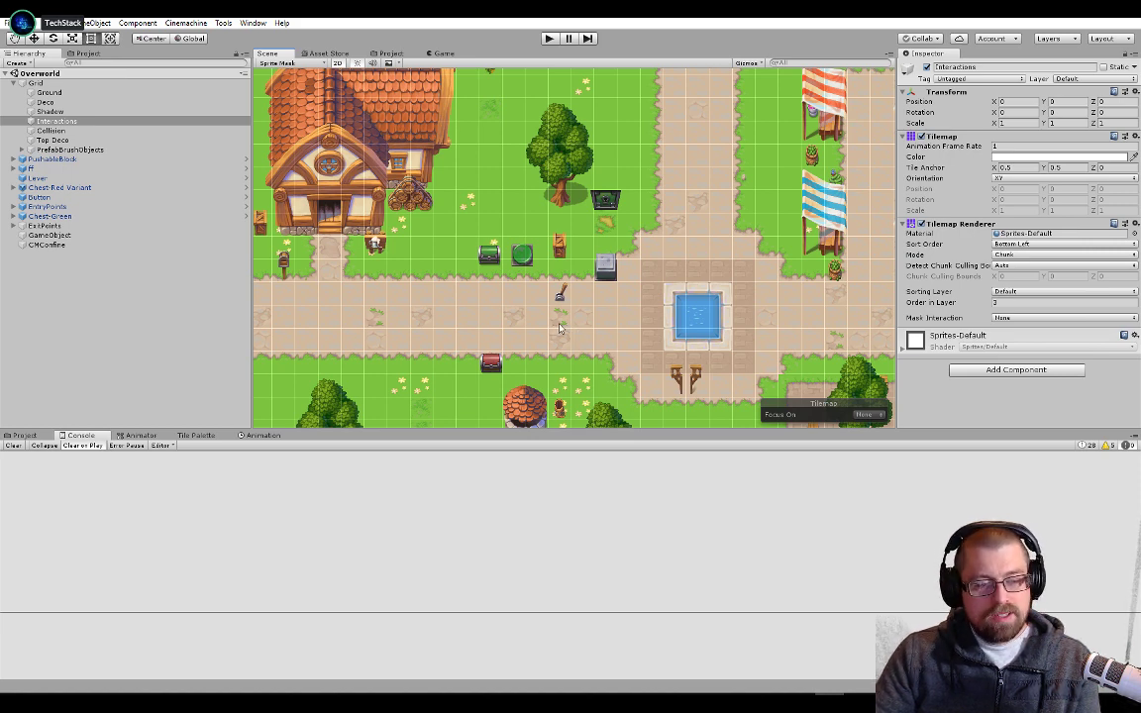
scroll(540, 332, "up", 3)
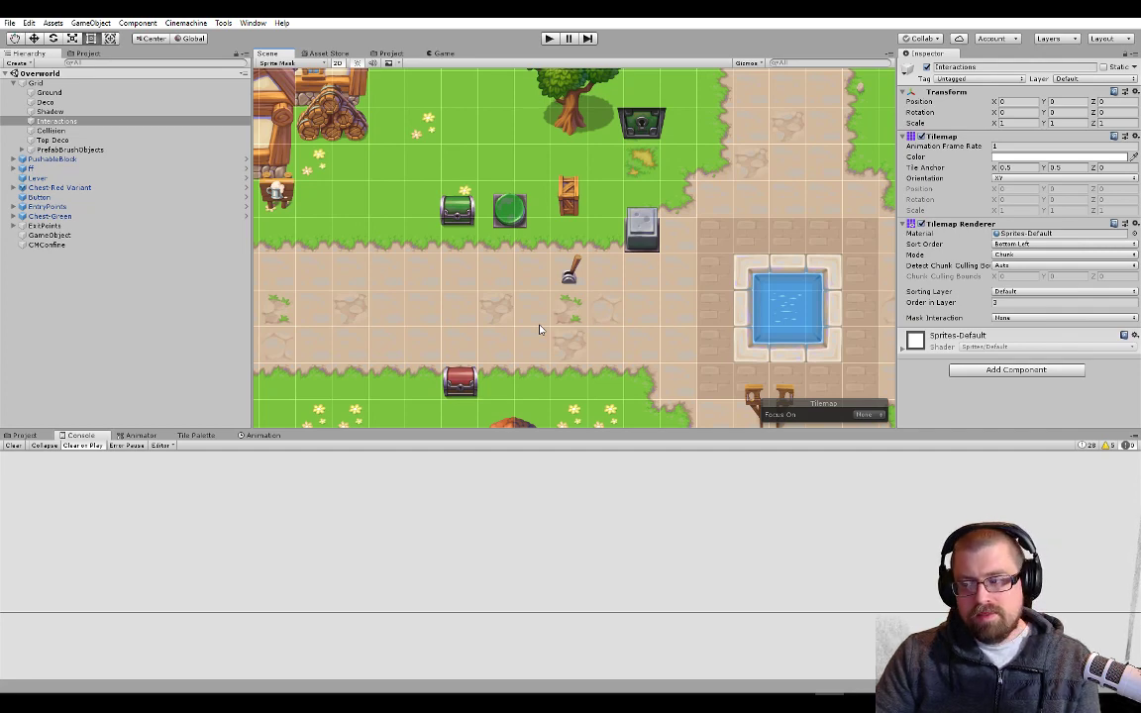
middle_click_drag(501, 319, 378, 333)
scroll(588, 318, "down", 3)
scroll(660, 301, "down", 1)
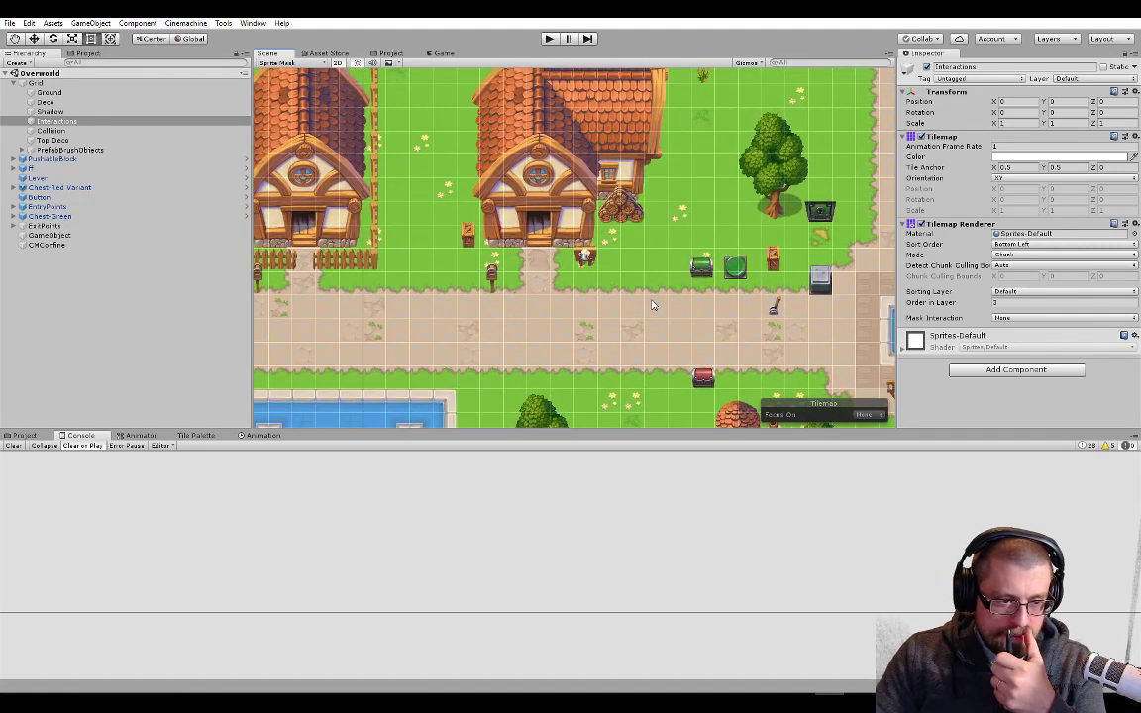
middle_click_drag(771, 309, 576, 328)
scroll(576, 328, "up", 4)
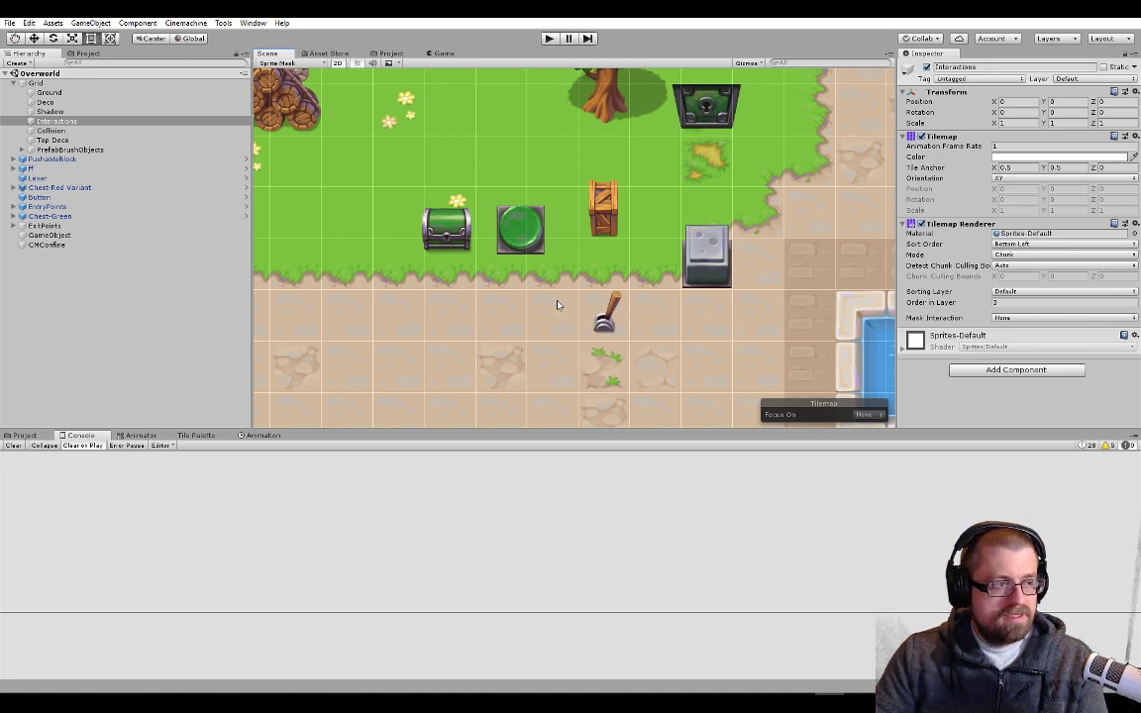
scroll(557, 305, "down", 1)
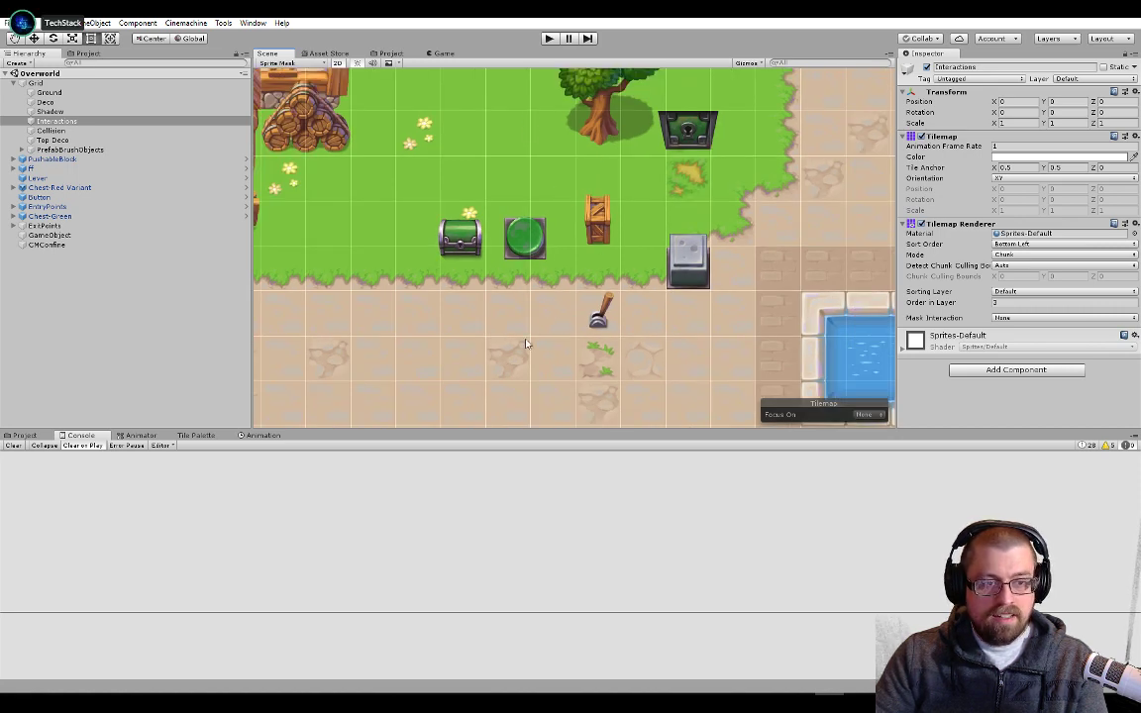
scroll(591, 236, "down", 1)
scroll(591, 236, "down", 2)
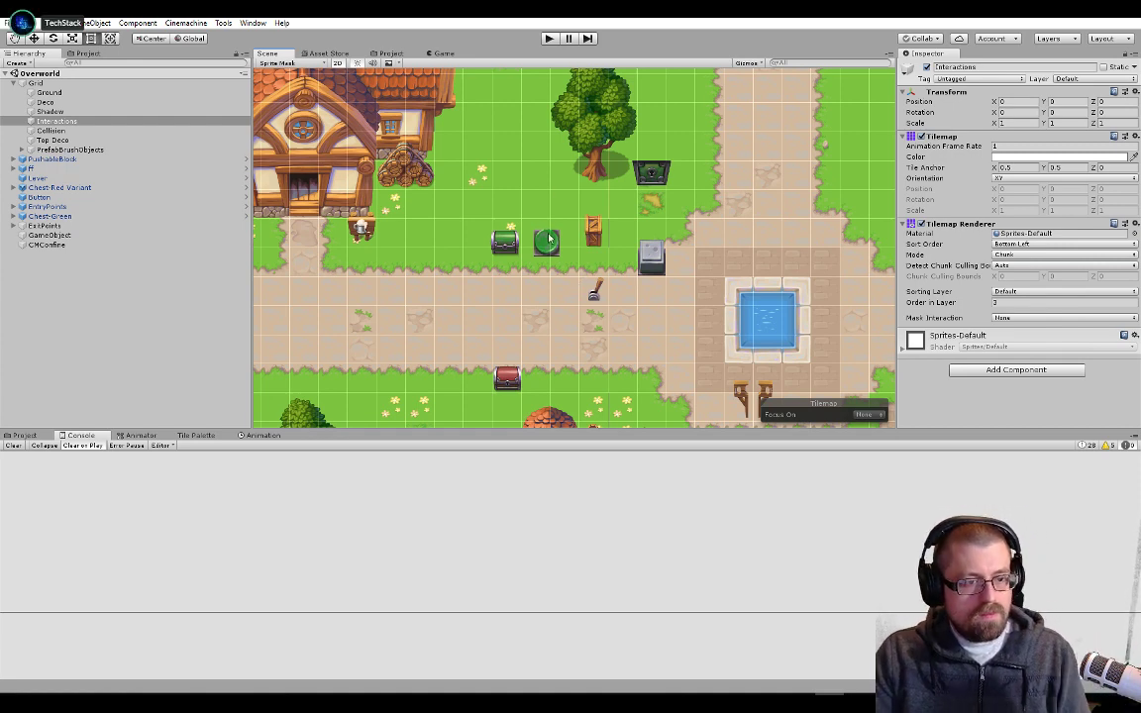
scroll(624, 248, "up", 3)
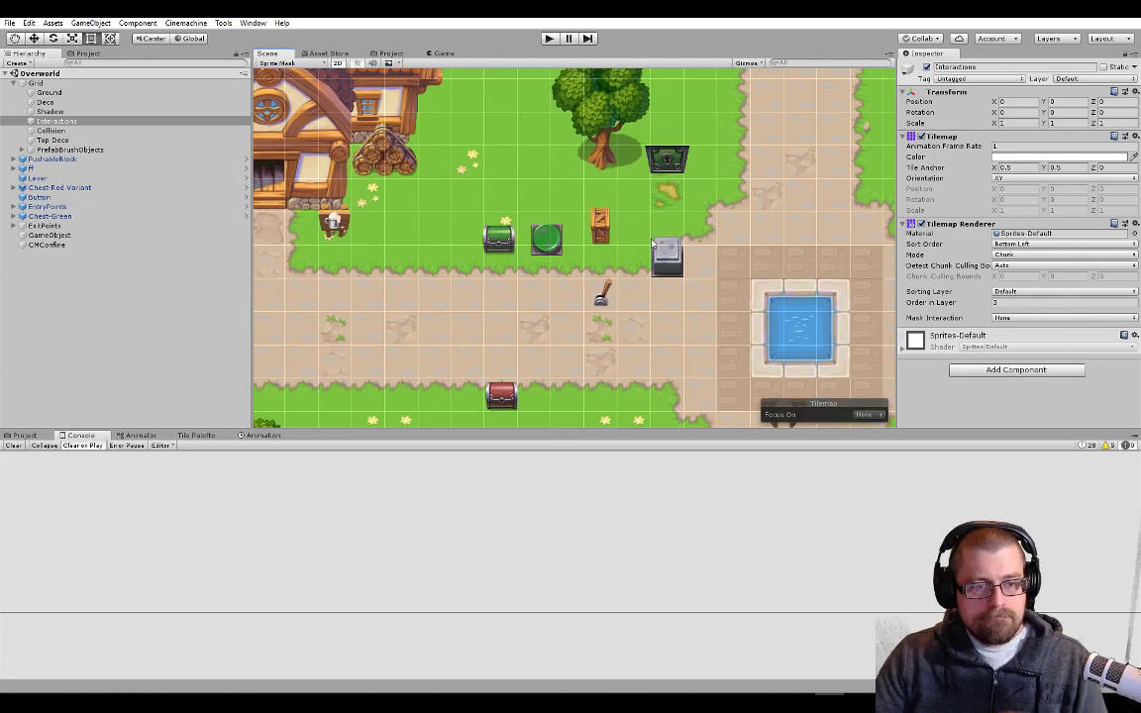
scroll(652, 247, "down", 6)
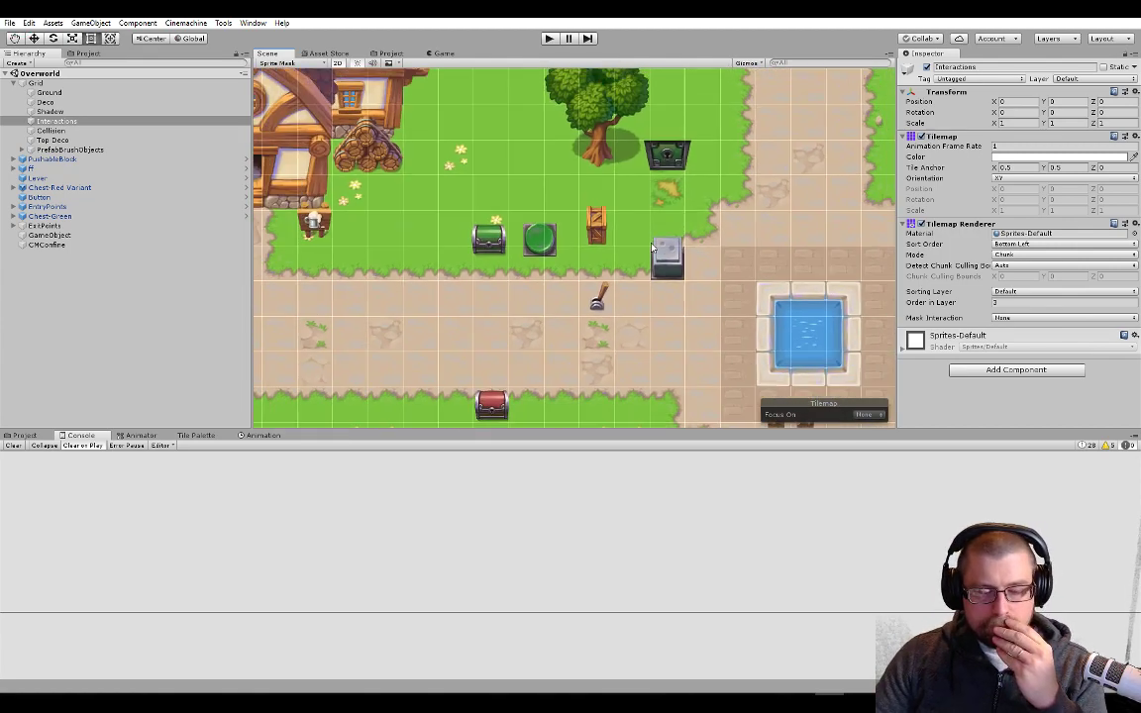
scroll(624, 293, "up", 1)
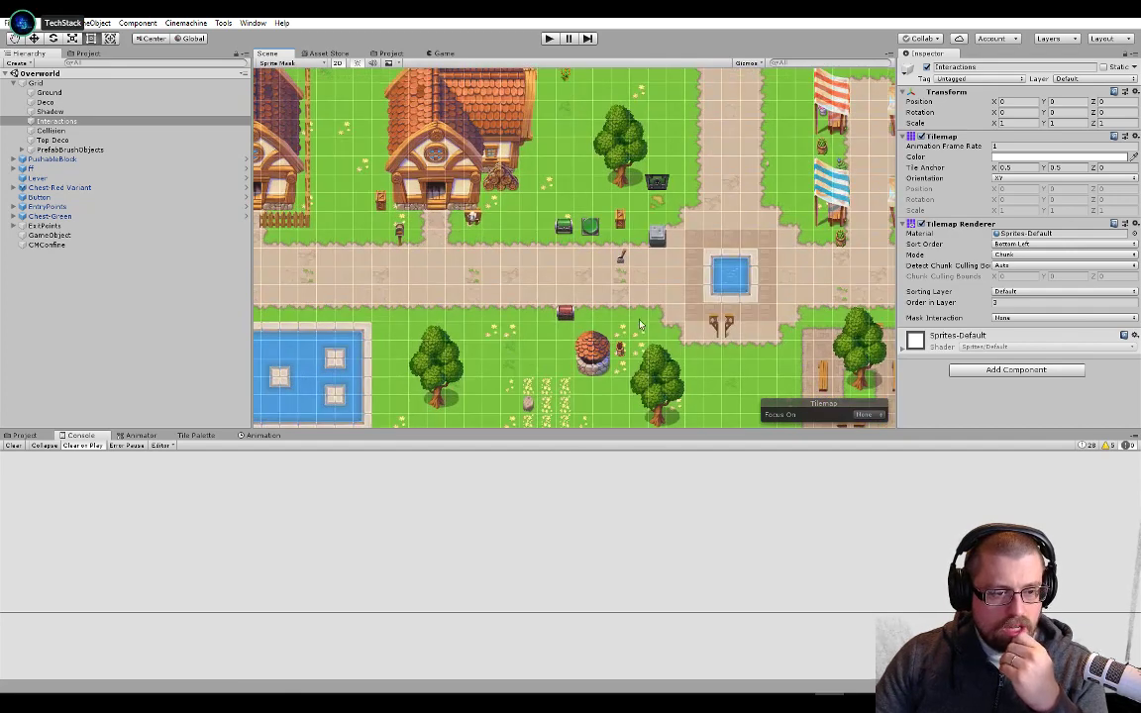
middle_click_drag(645, 262, 620, 295)
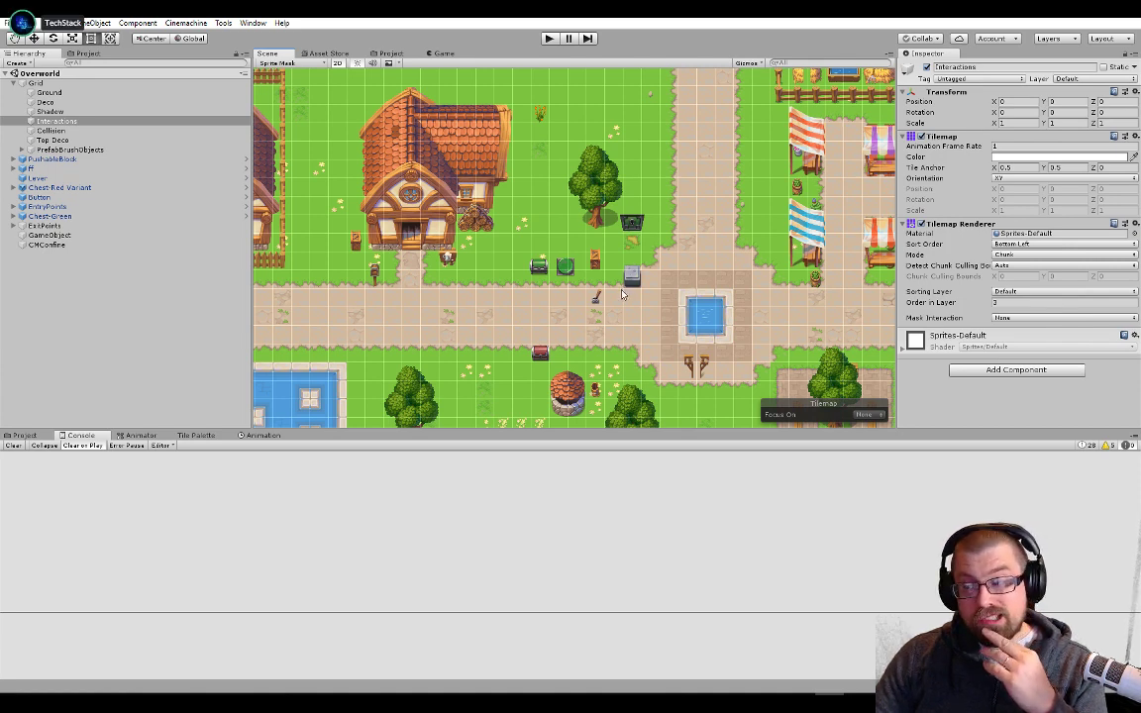
scroll(624, 298, "up", 3)
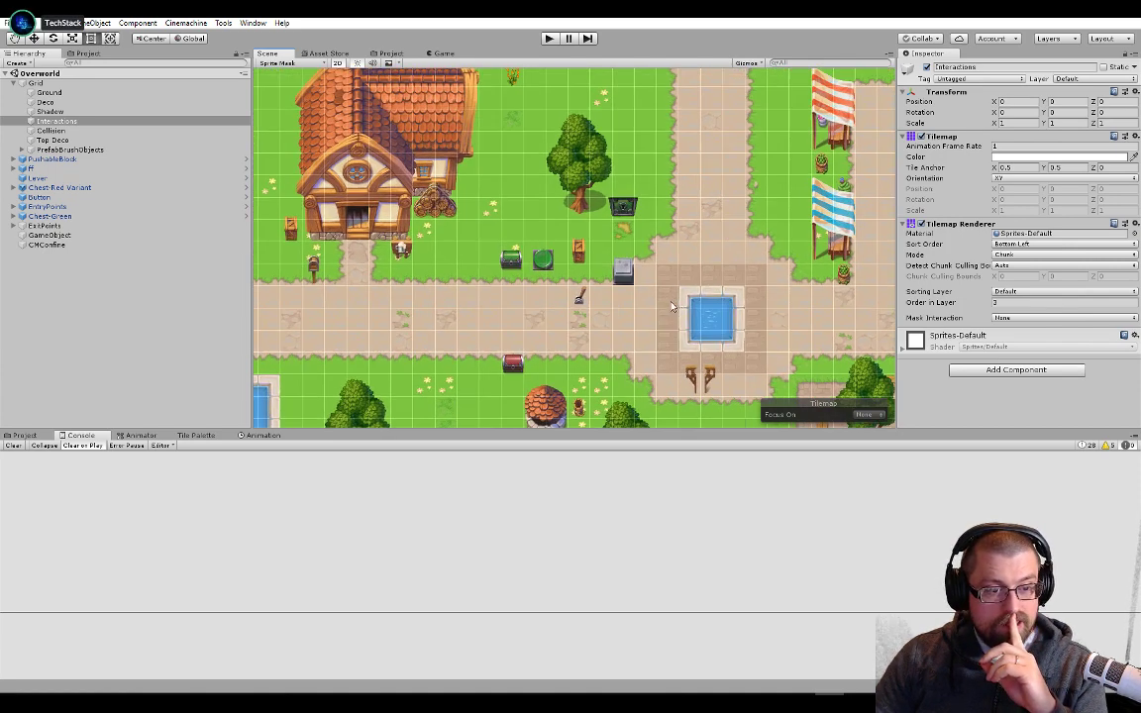
scroll(634, 310, "up", 1)
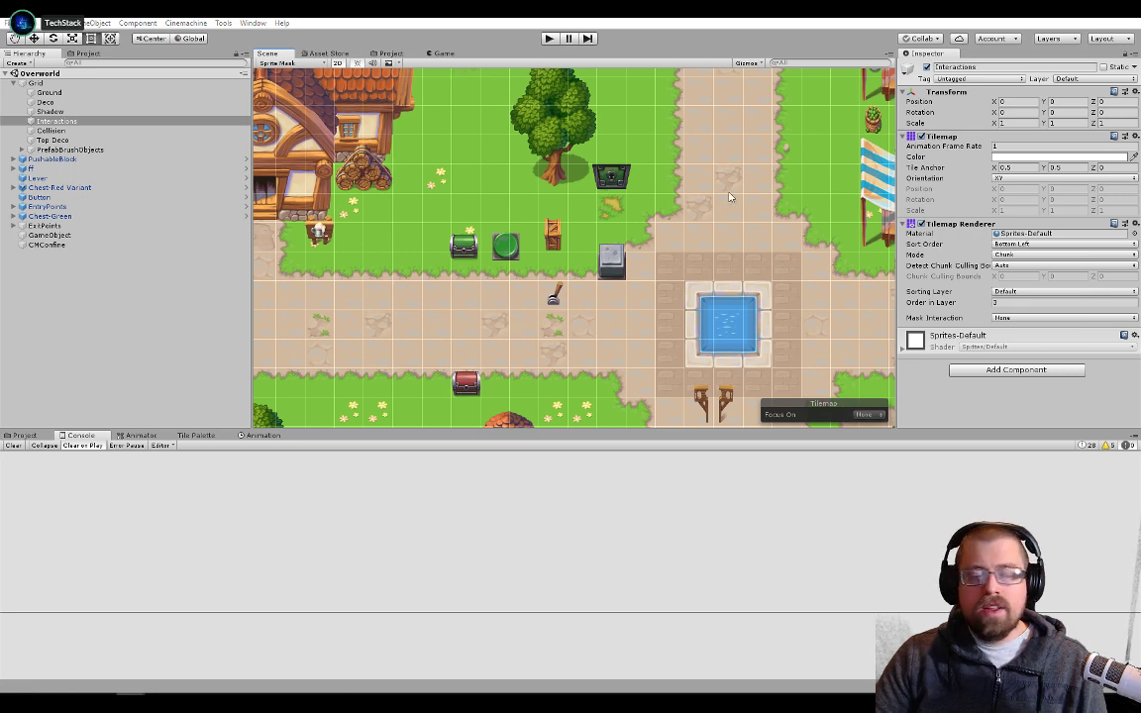
Search the Asset Store for "a*" and look through the first page of results
left_click(342, 54)
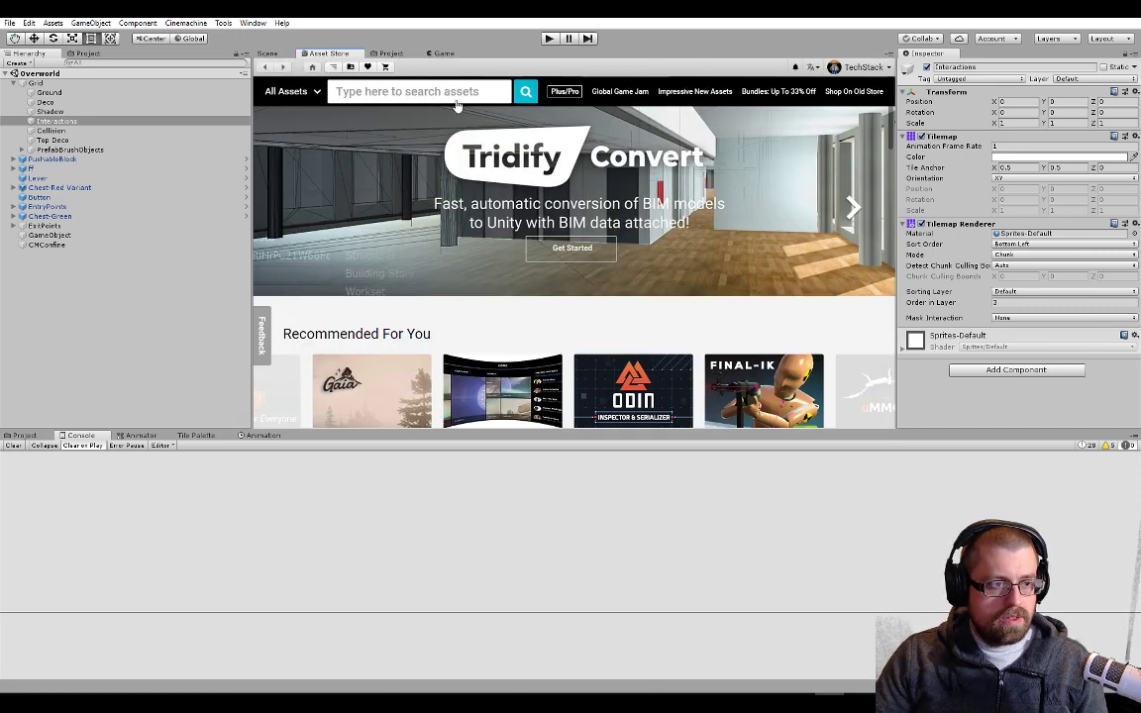
type("a*")
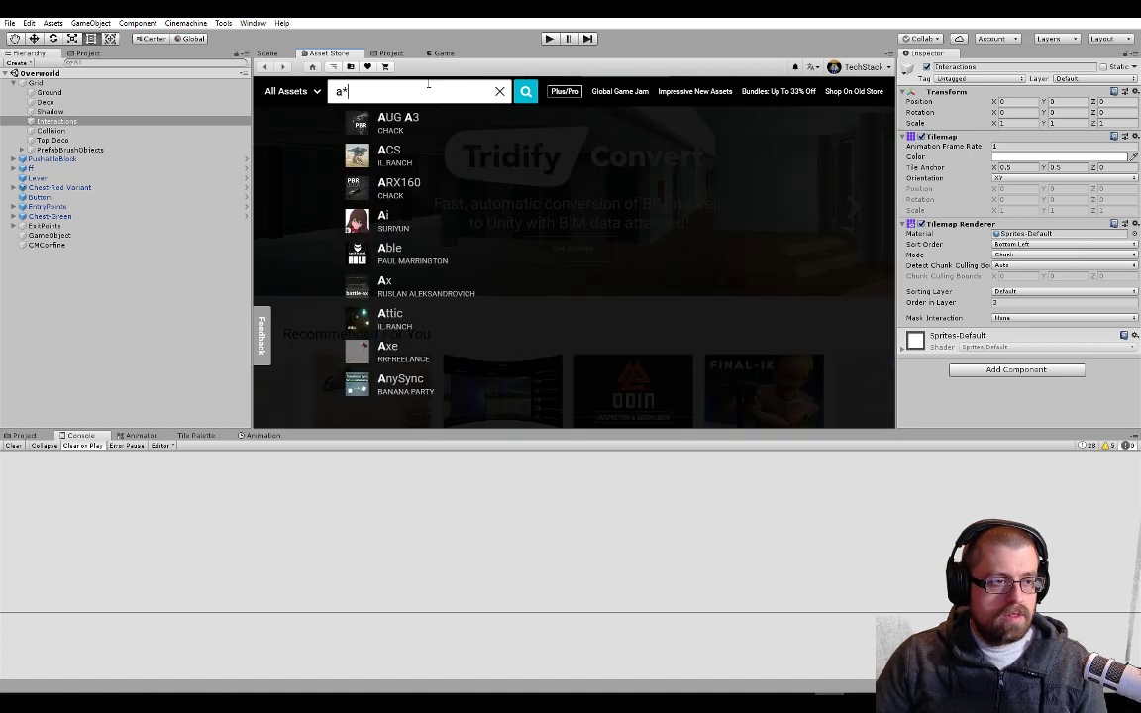
key("Return")
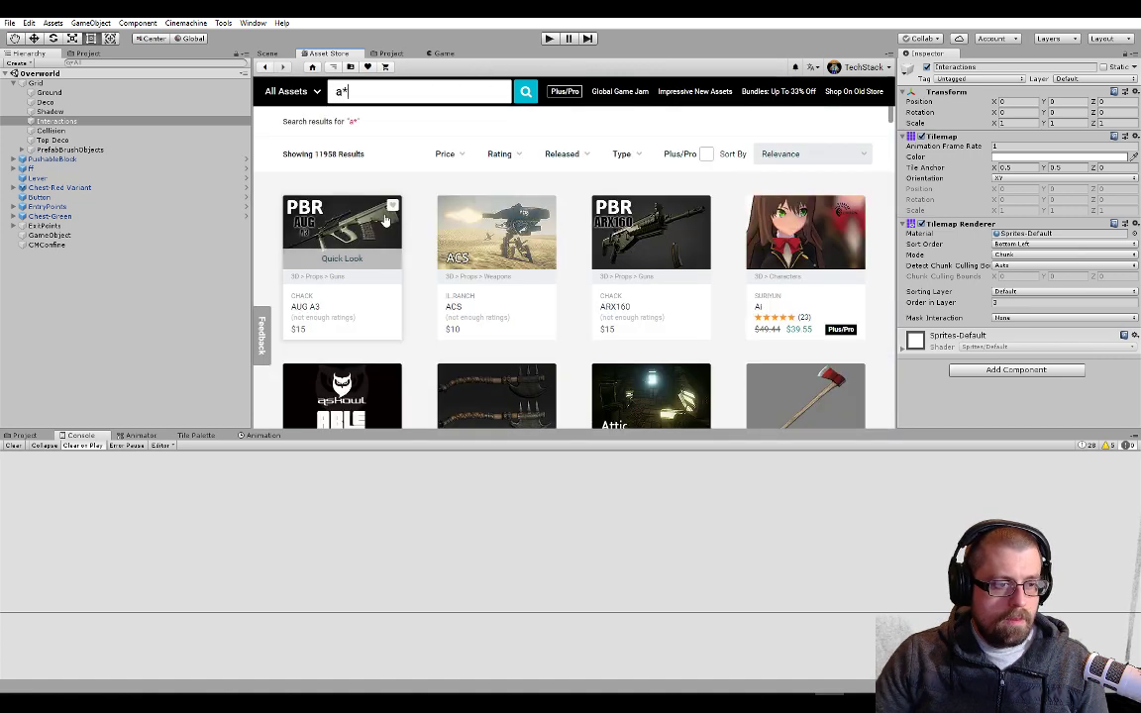
scroll(426, 205, "down", 4)
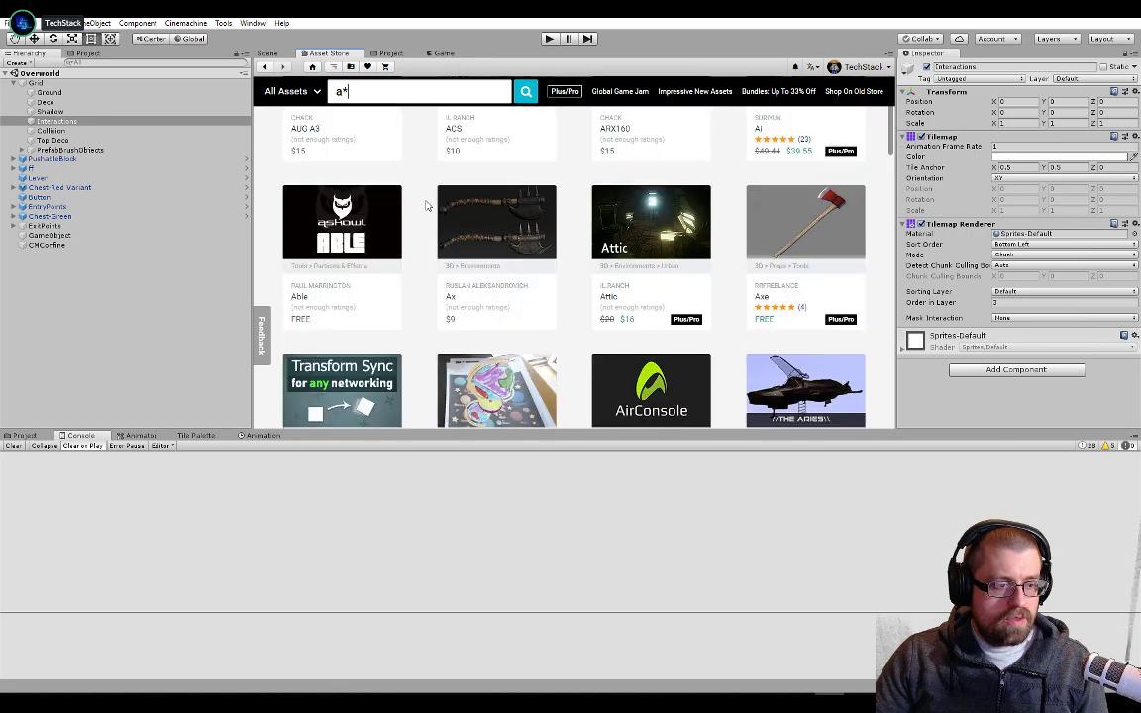
scroll(426, 205, "down", 5)
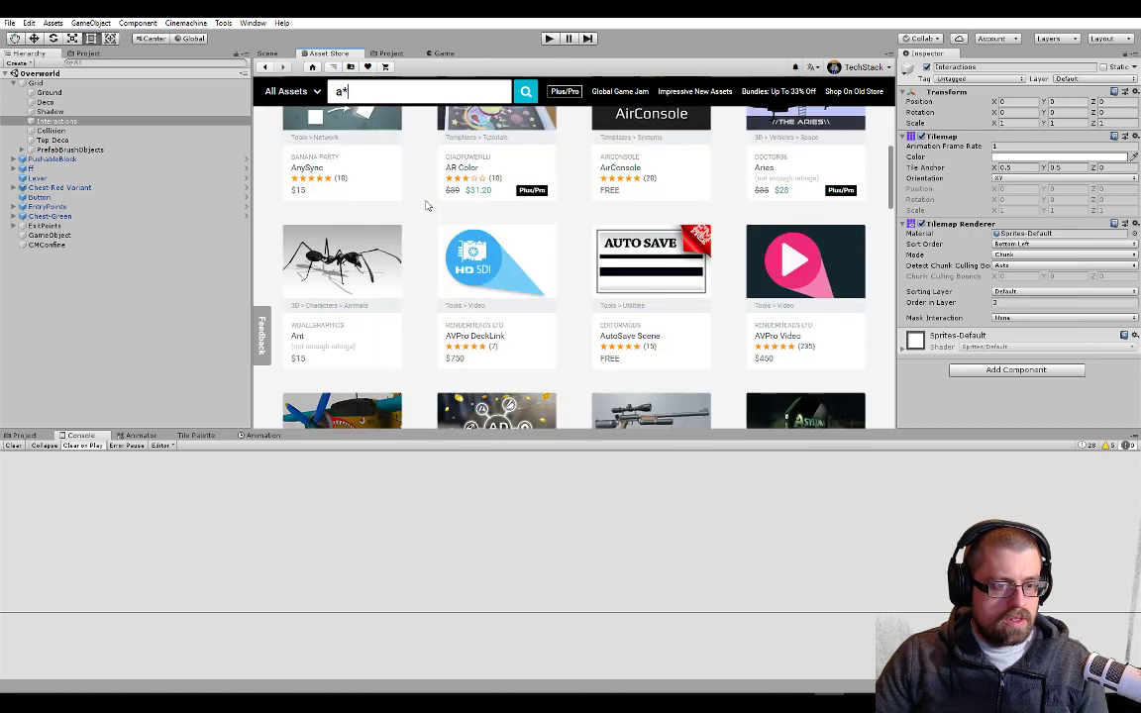
scroll(426, 205, "up", 10)
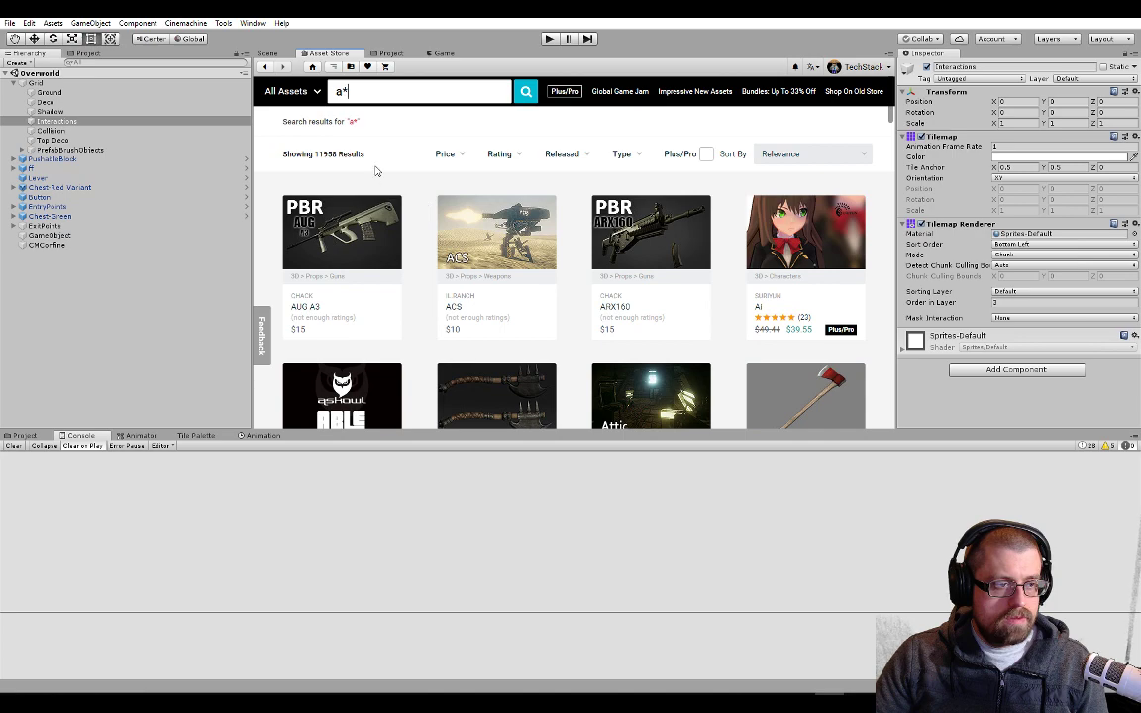
scroll(413, 204, "down", 15)
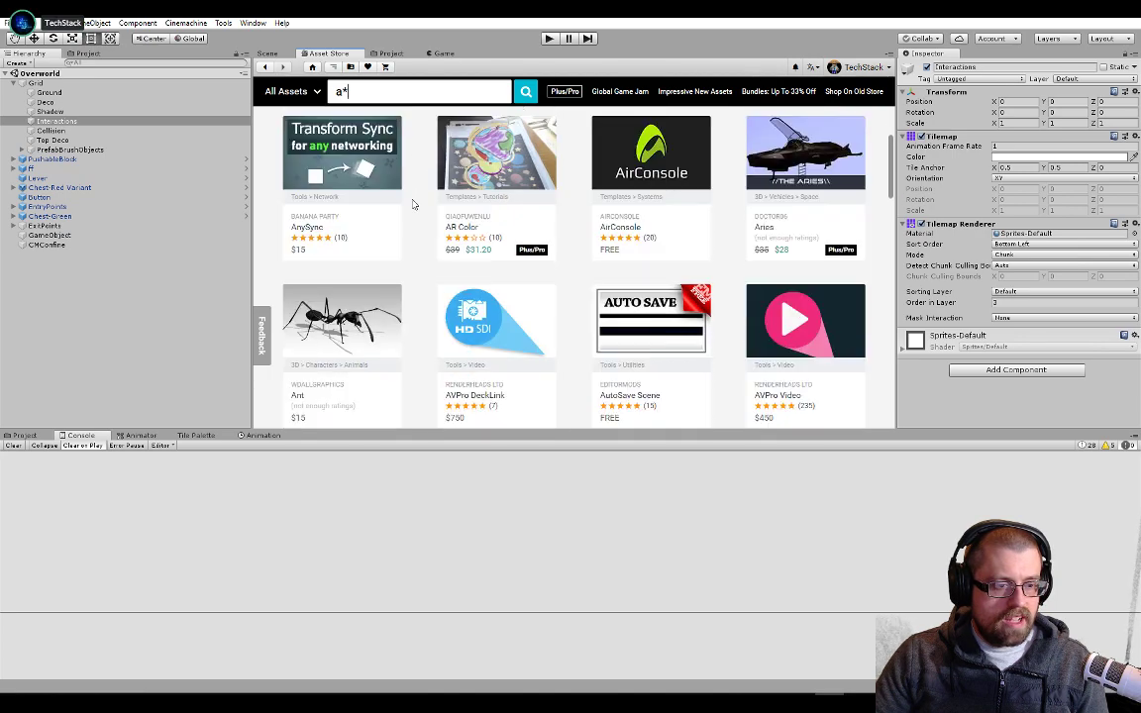
scroll(413, 204, "down", 12)
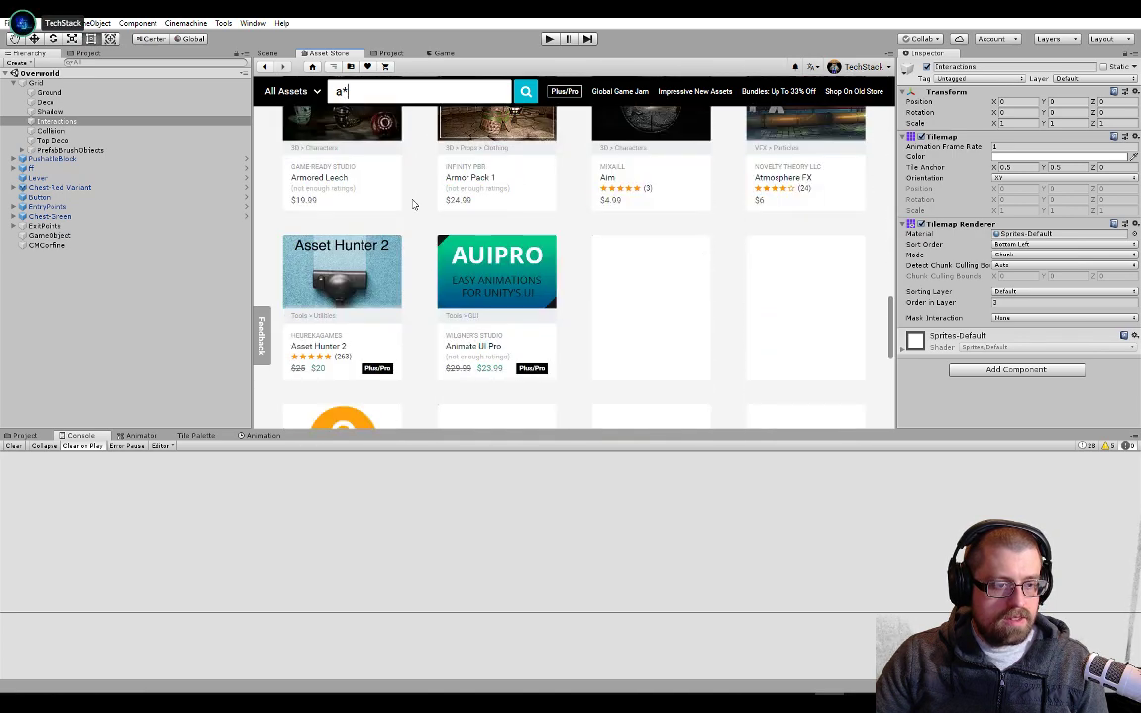
scroll(413, 204, "down", 5)
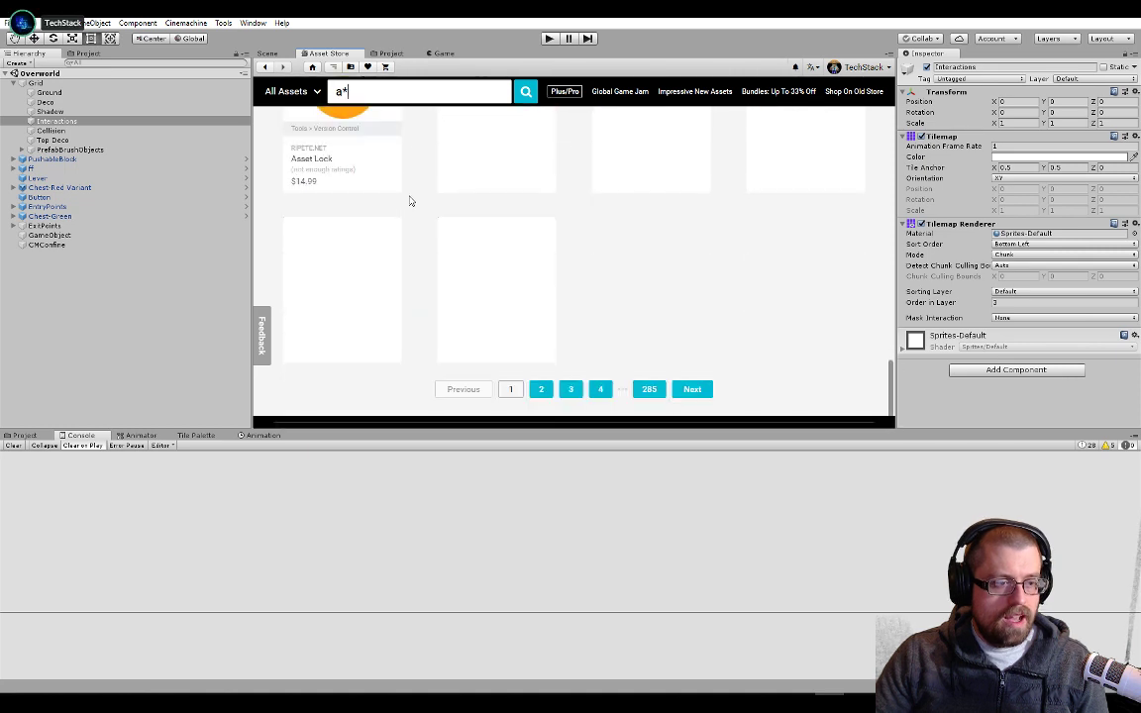
Search the Asset Store for the exact phrase "a*" in quotation marks and view the top results
left_click(335, 92)
key("Return")
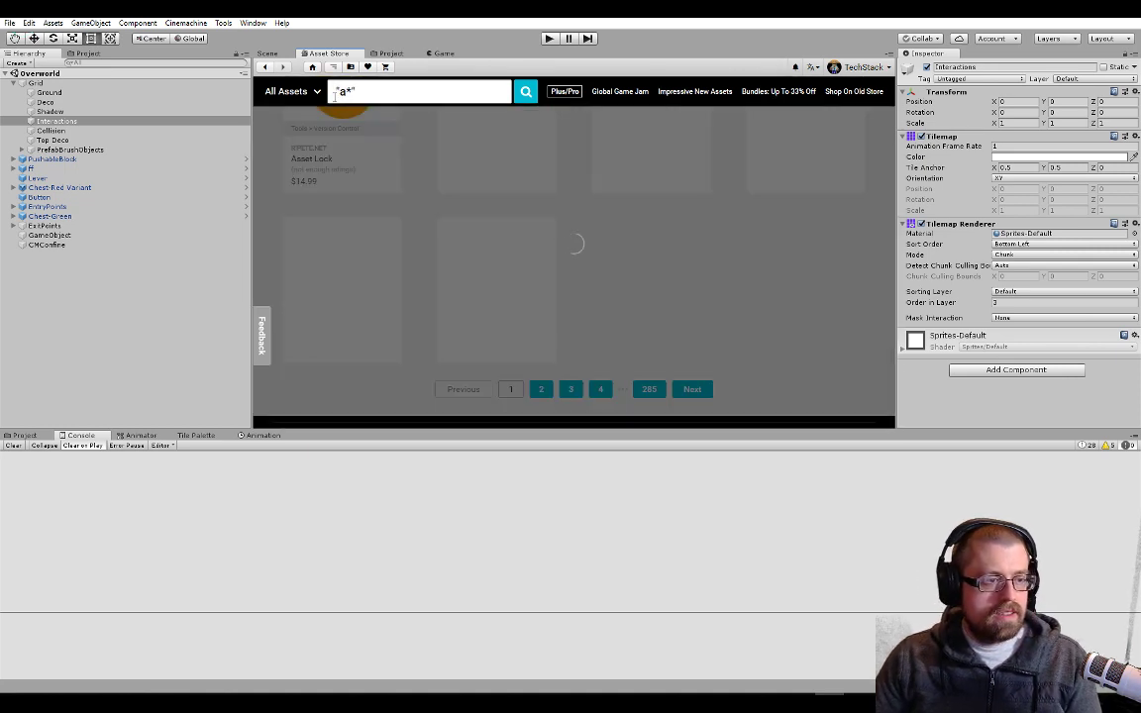
scroll(428, 183, "up", 15)
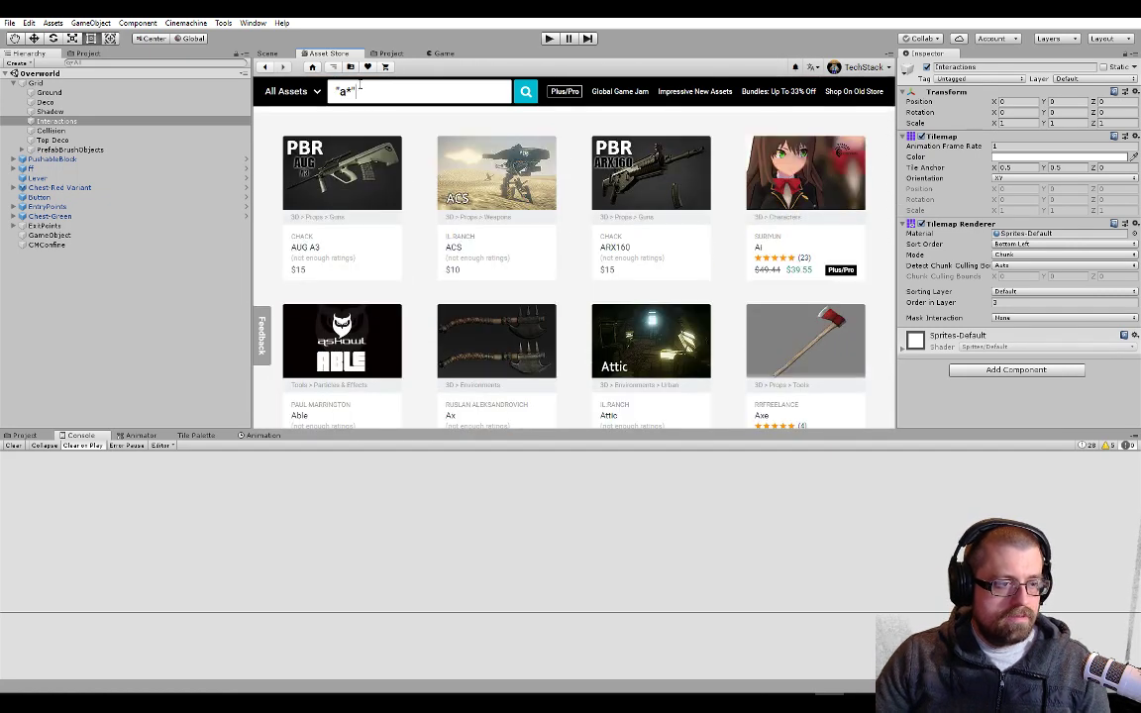
Search the Asset Store for "a star" instead and look through the results for a pathfinding asset
left_click_drag(361, 88, 327, 92)
type("a star")
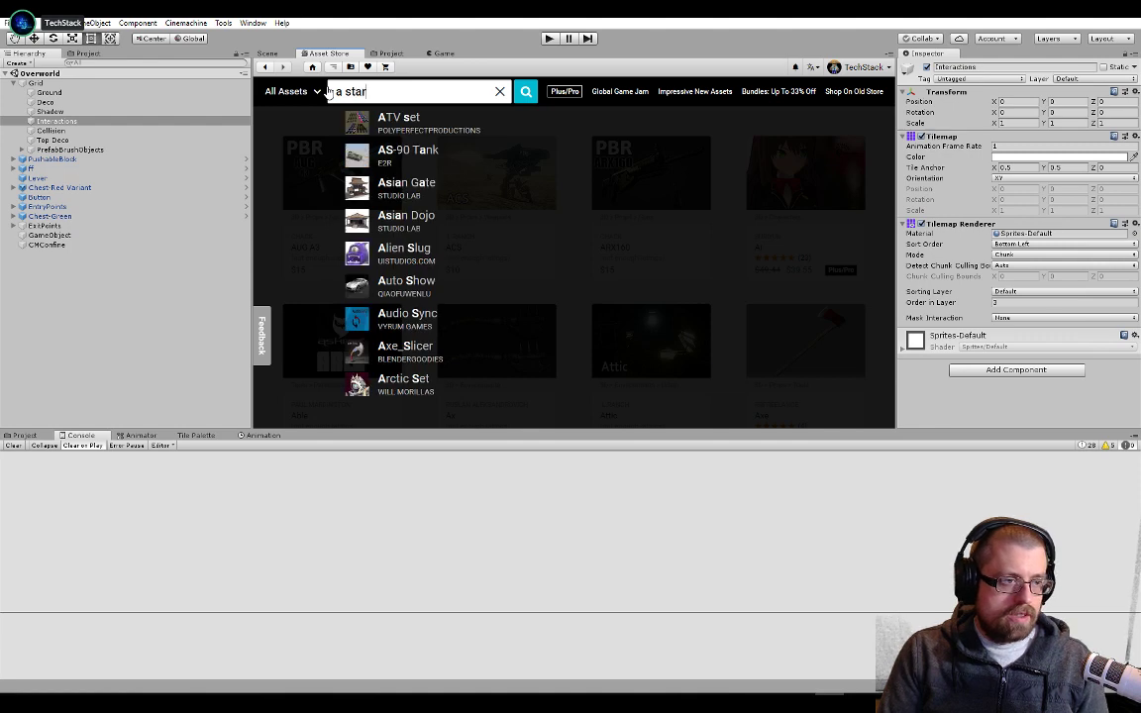
key("Return")
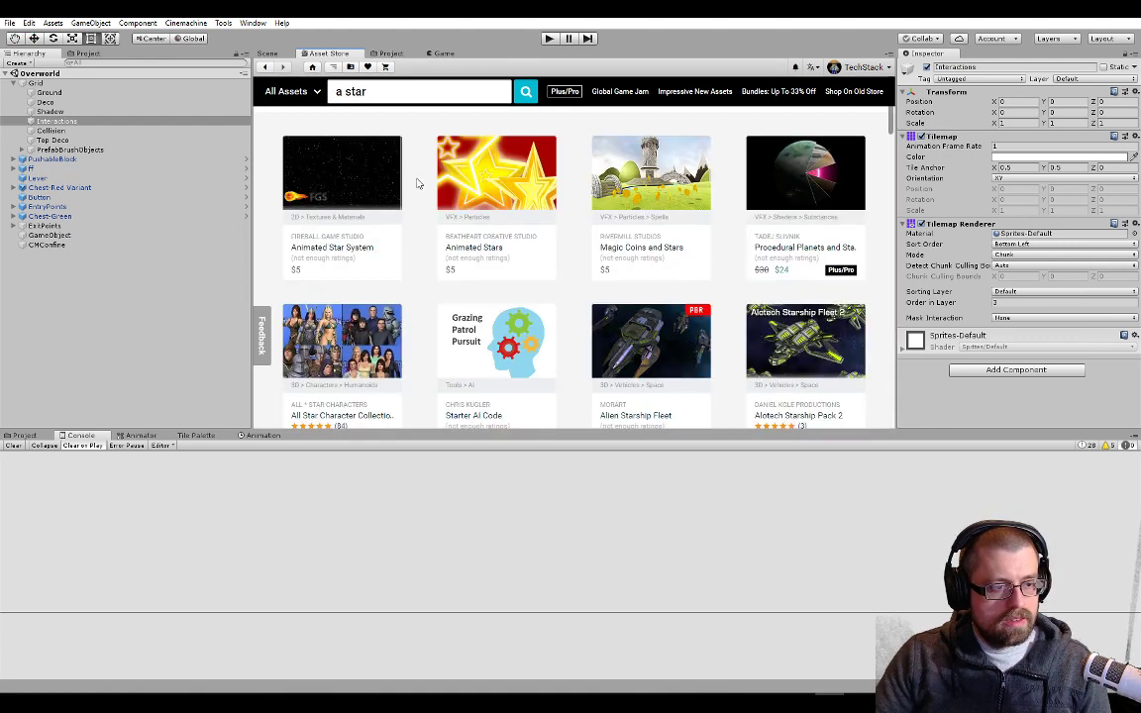
scroll(417, 182, "down", 7)
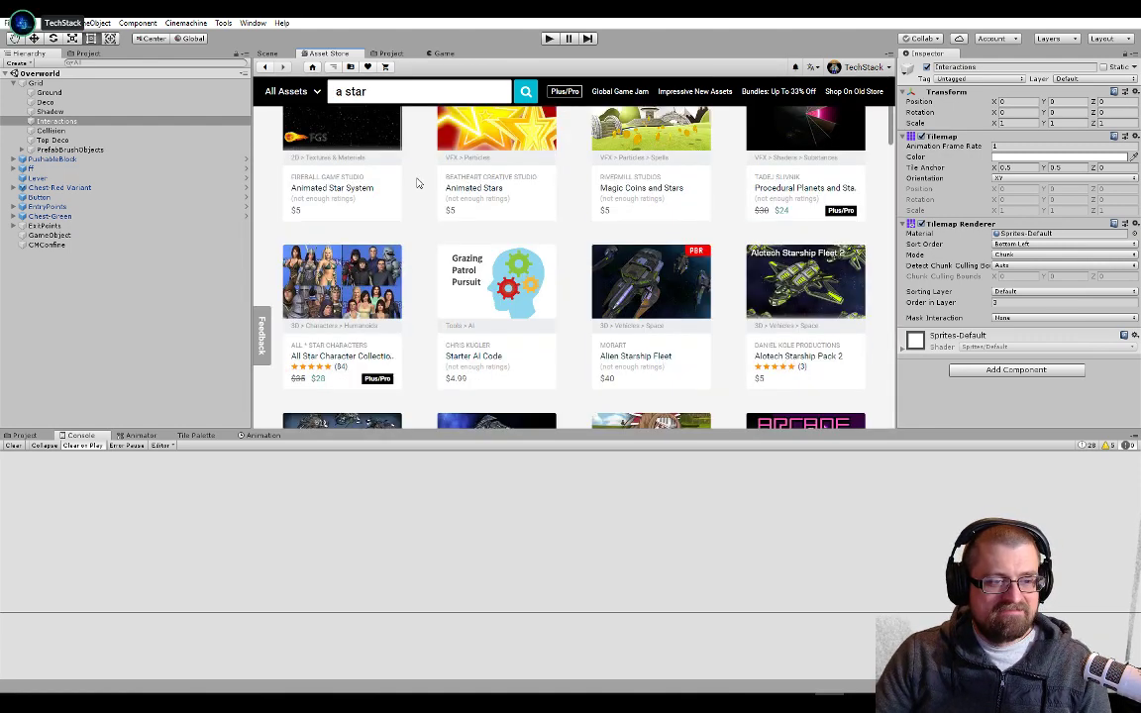
scroll(417, 179, "down", 3)
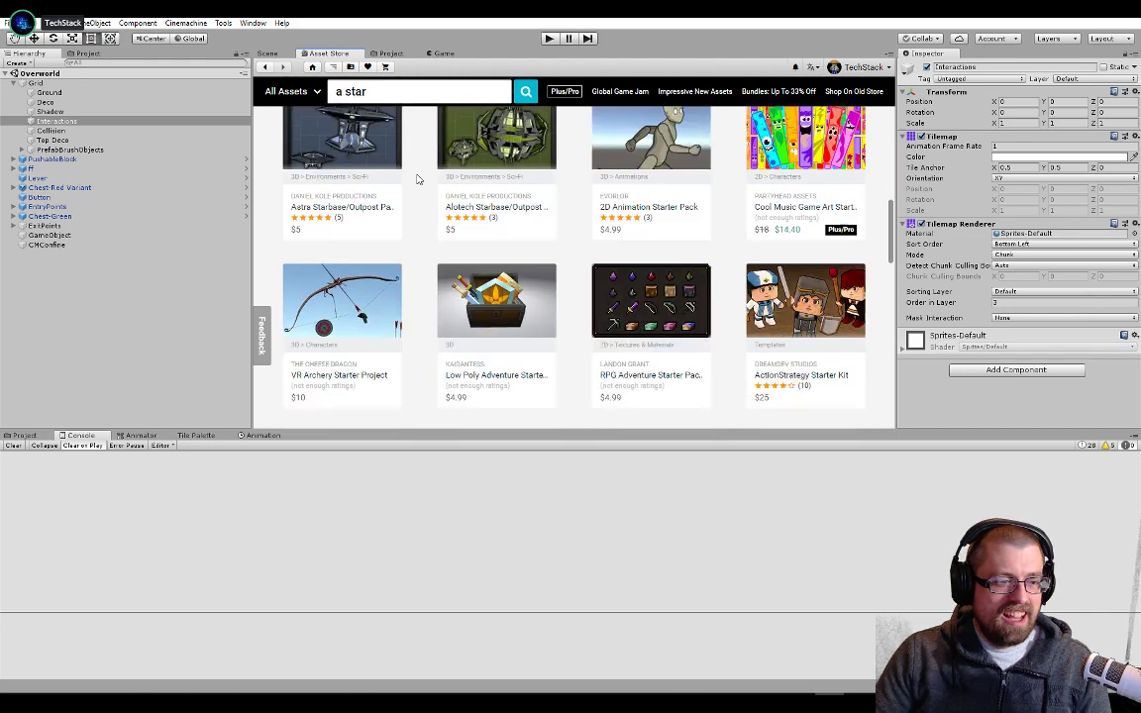
scroll(406, 163, "up", 5)
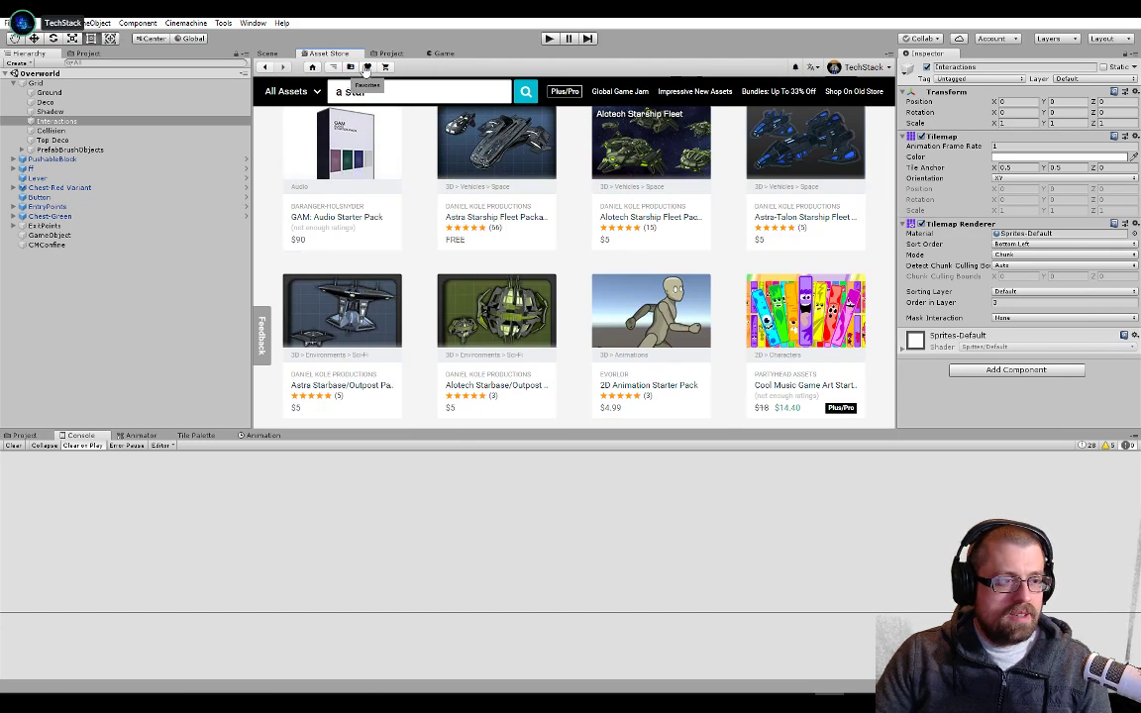
Look through the whole list of purchased assets in the Asset Store, and return to the Scene view
left_click(352, 68)
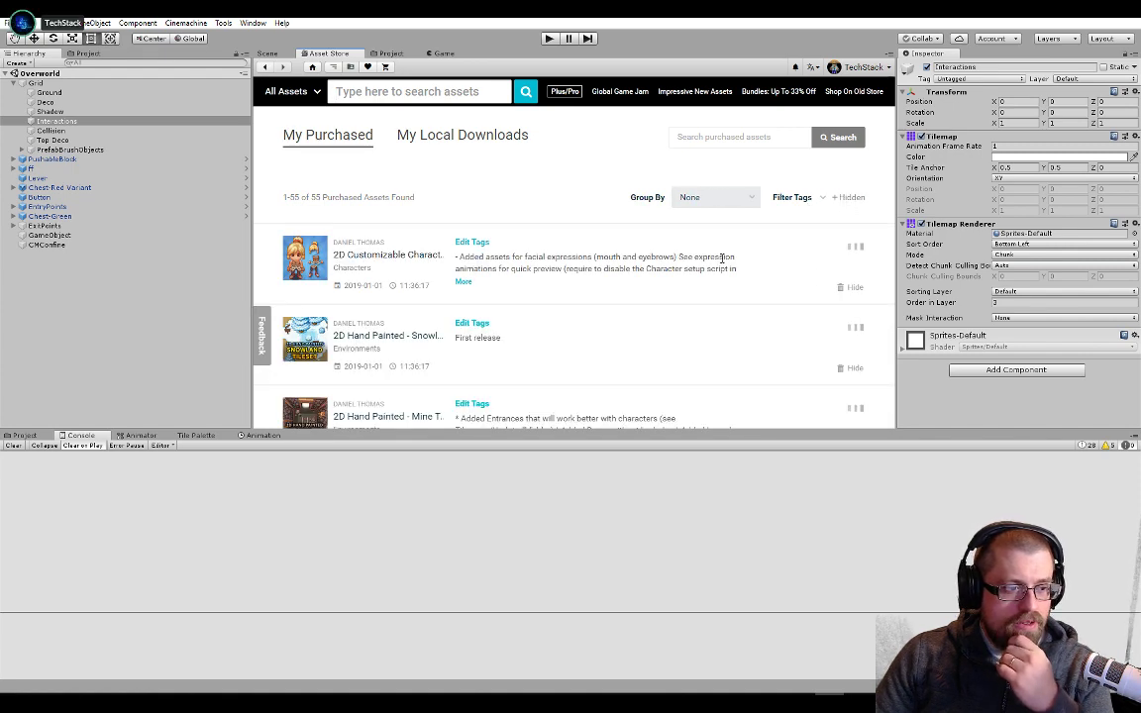
scroll(723, 259, "down", 8)
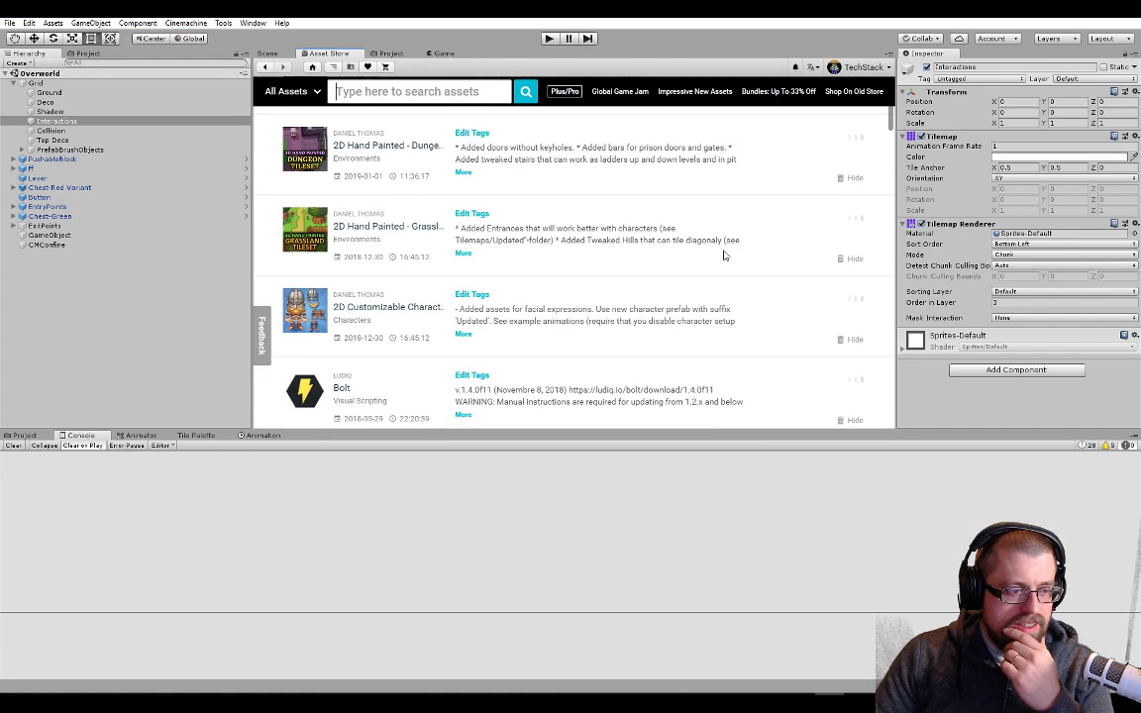
scroll(861, 169, "down", 2)
scroll(891, 131, "down", 5)
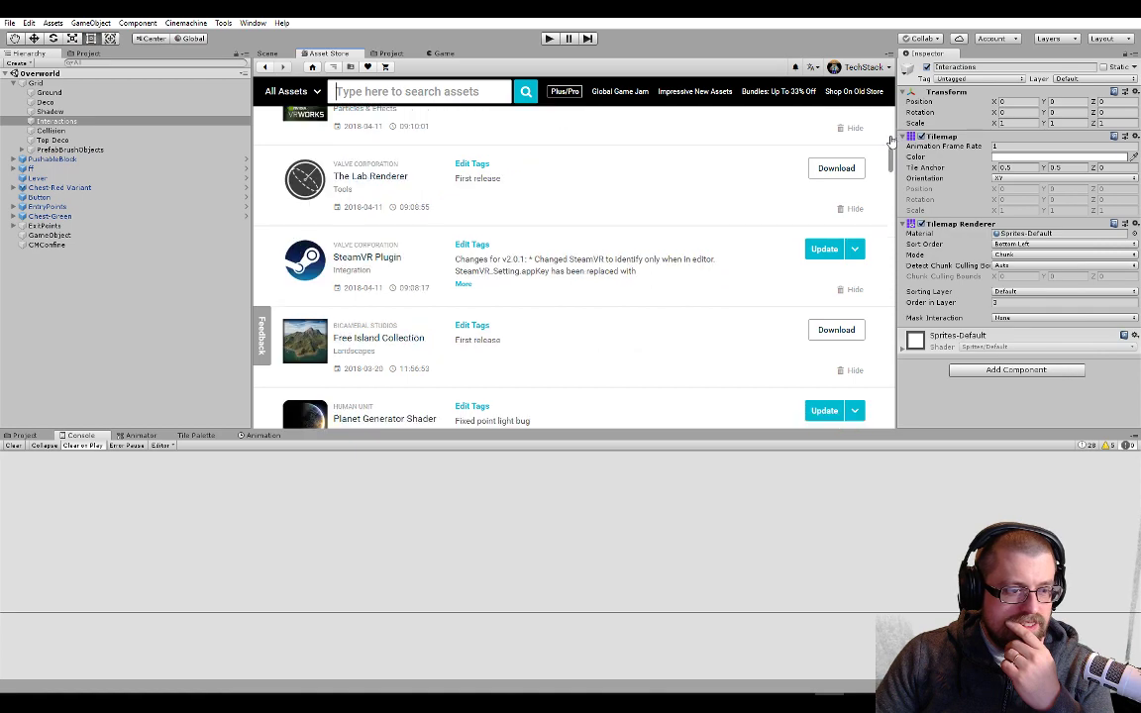
scroll(891, 144, "up", 6)
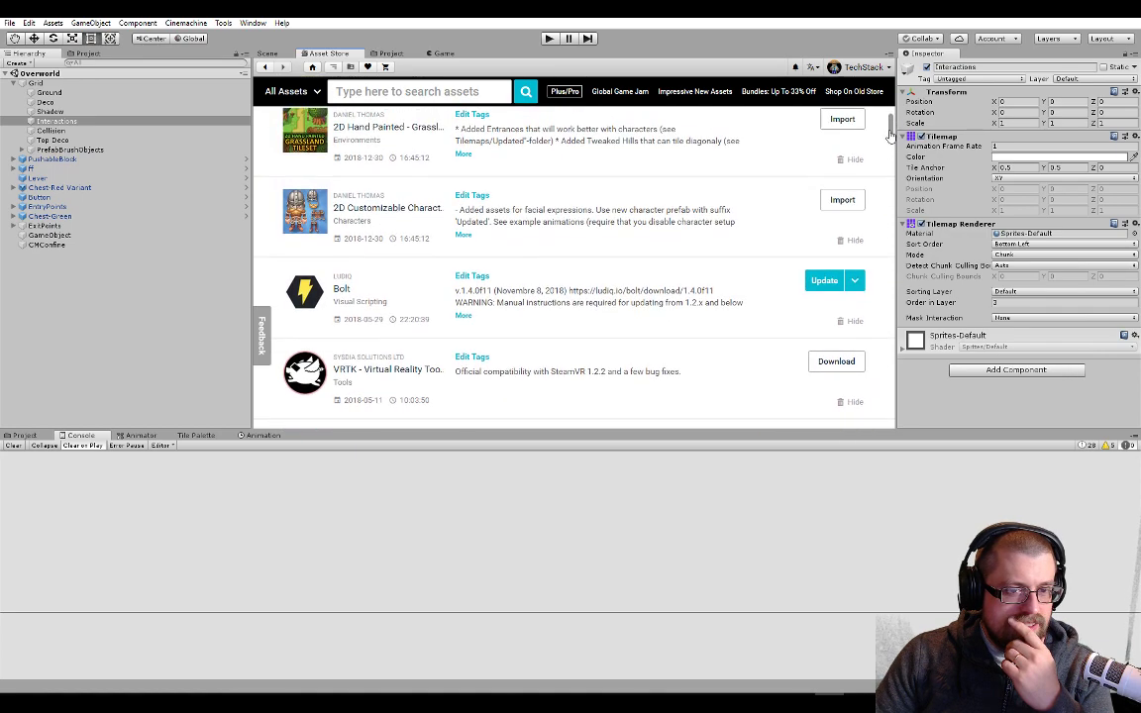
scroll(890, 158, "down", 10)
scroll(889, 189, "down", 3)
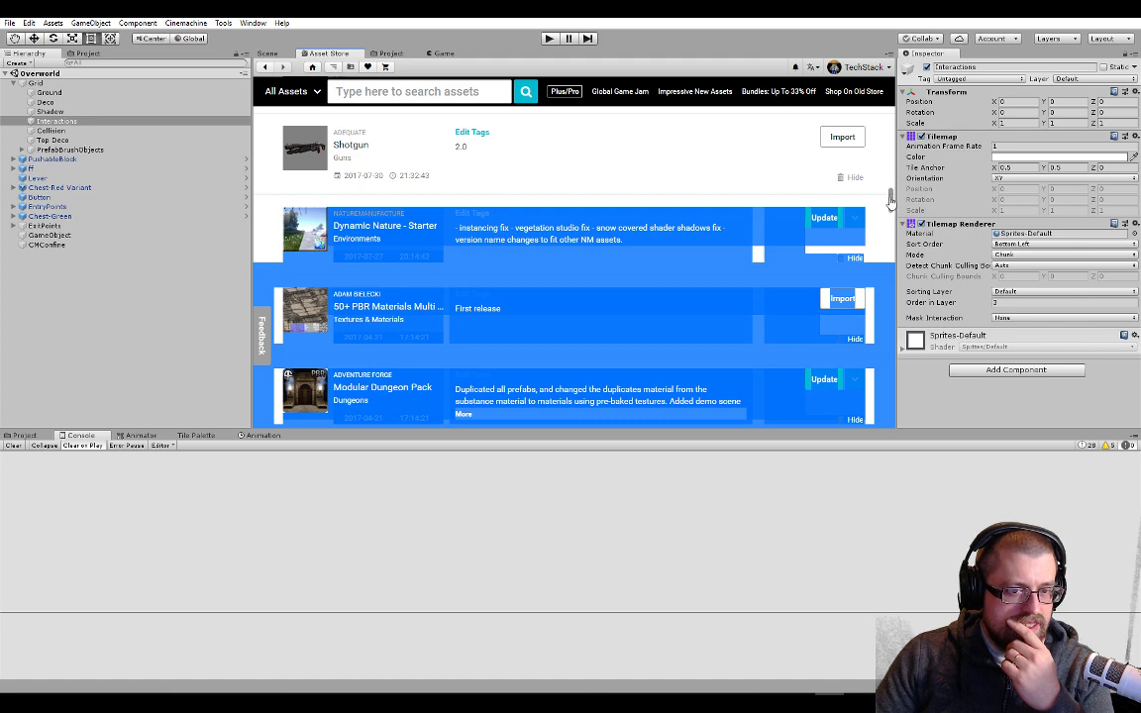
left_click_drag(891, 202, 894, 408)
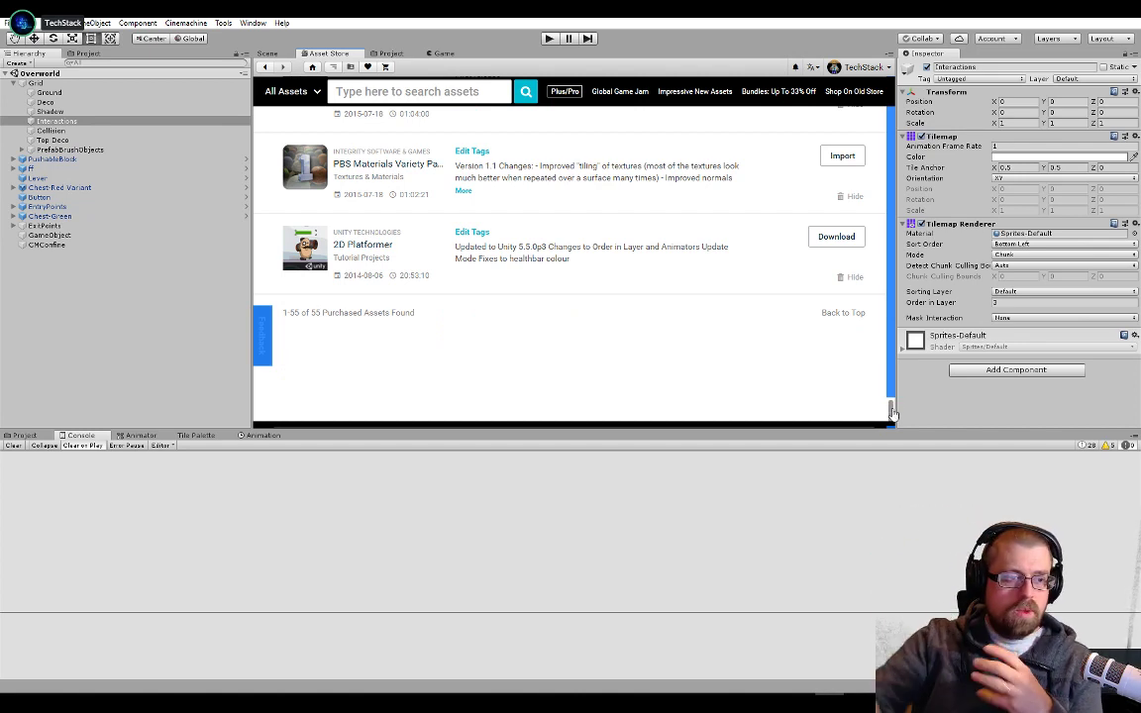
scroll(612, 344, "up", 3)
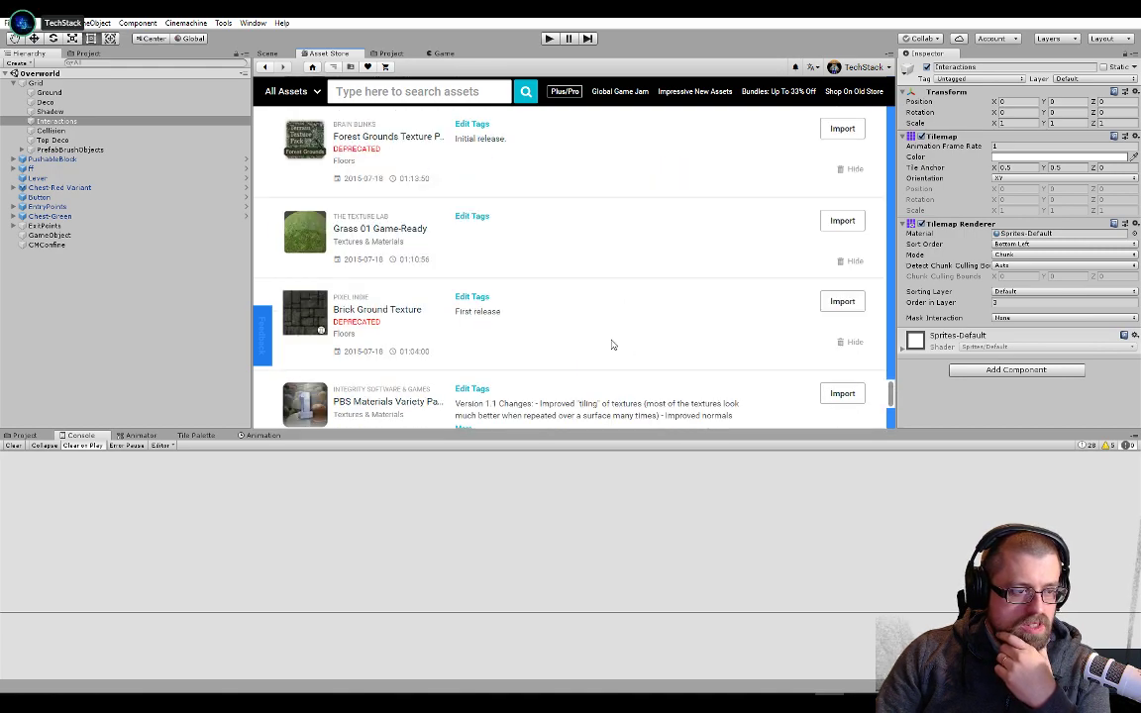
scroll(612, 345, "up", 10)
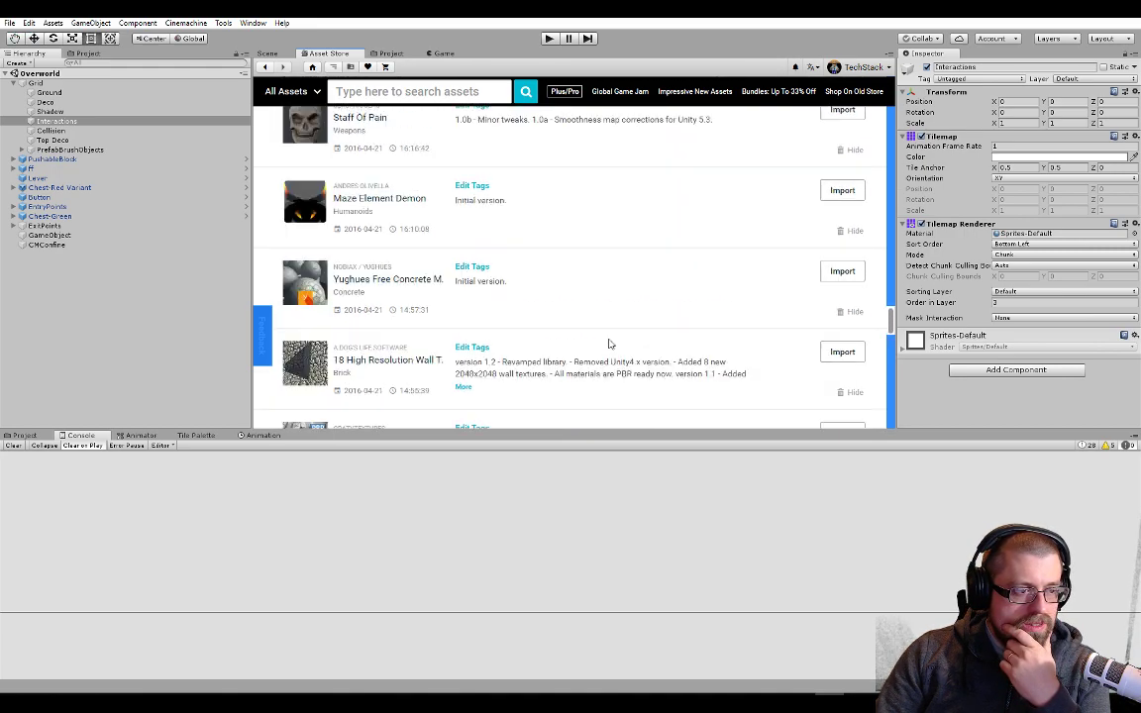
scroll(609, 344, "up", 8)
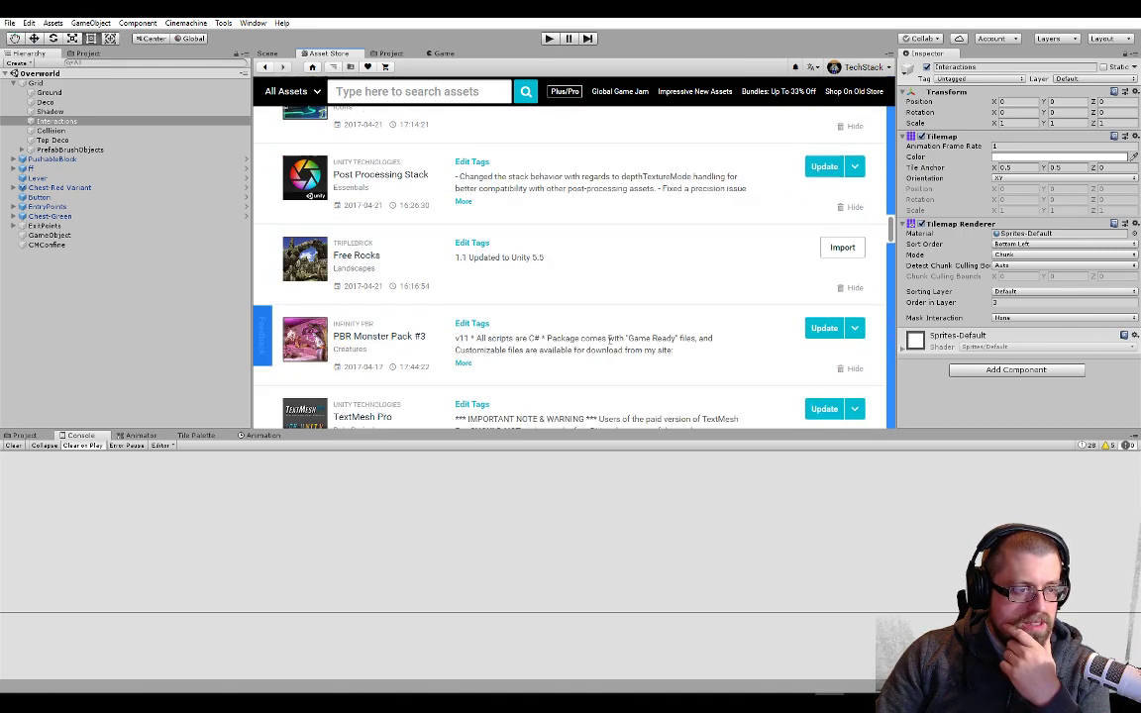
scroll(608, 340, "up", 10)
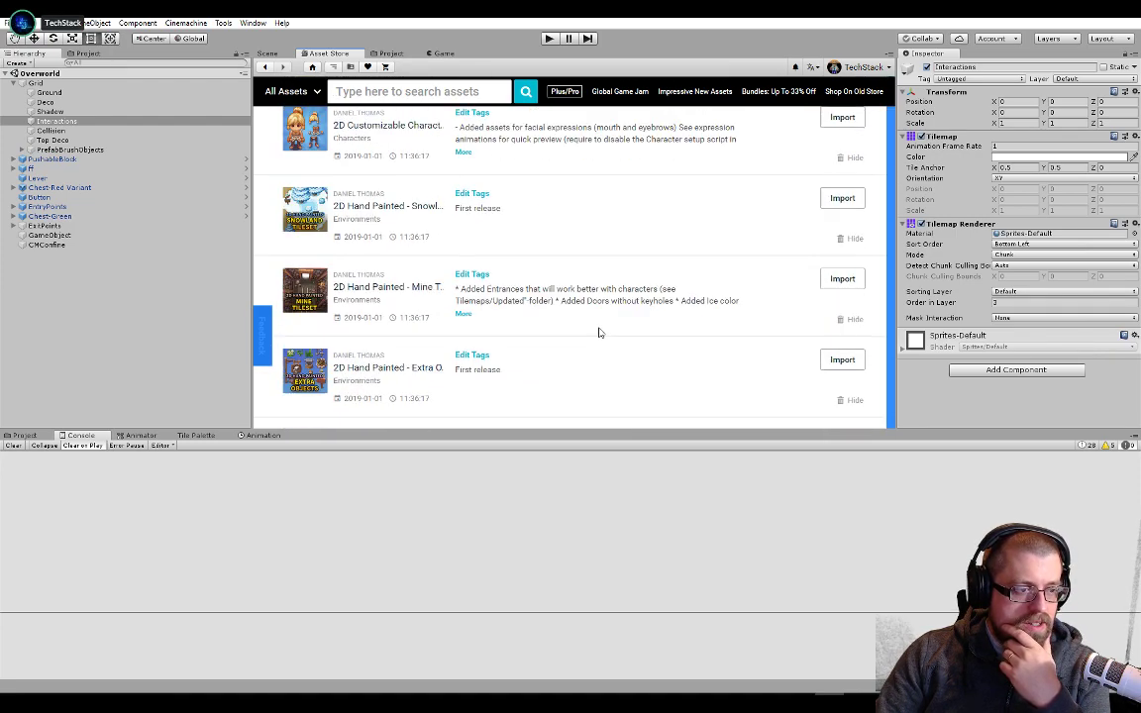
scroll(598, 332, "up", 3)
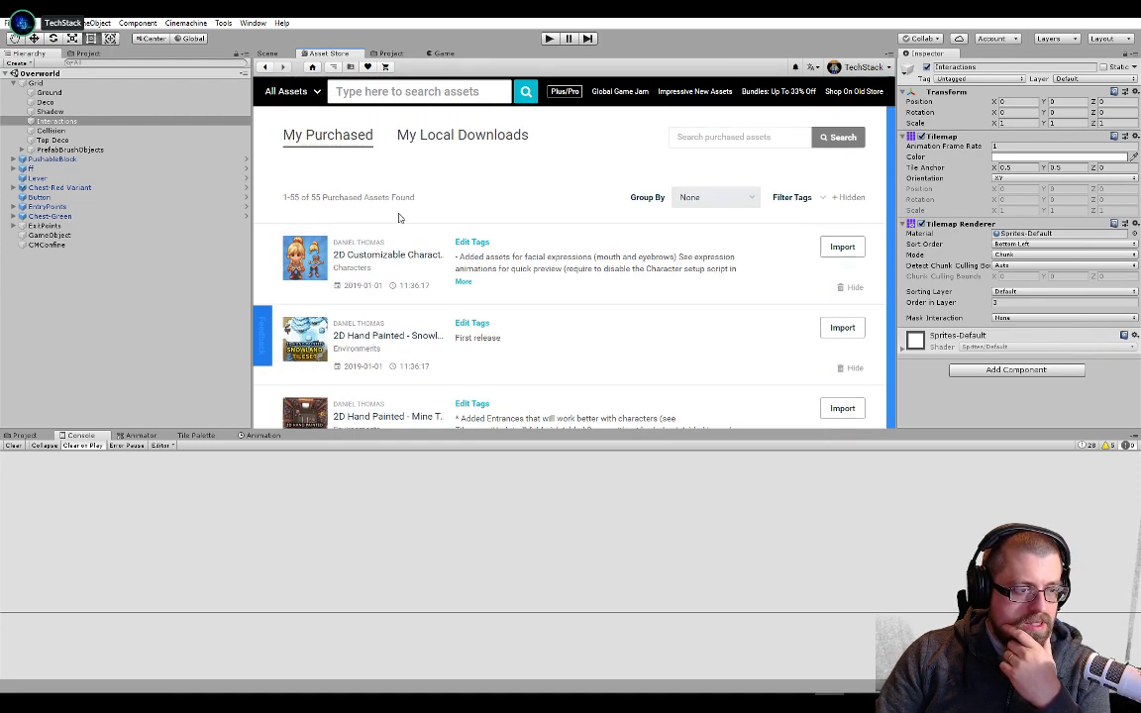
left_click(267, 54)
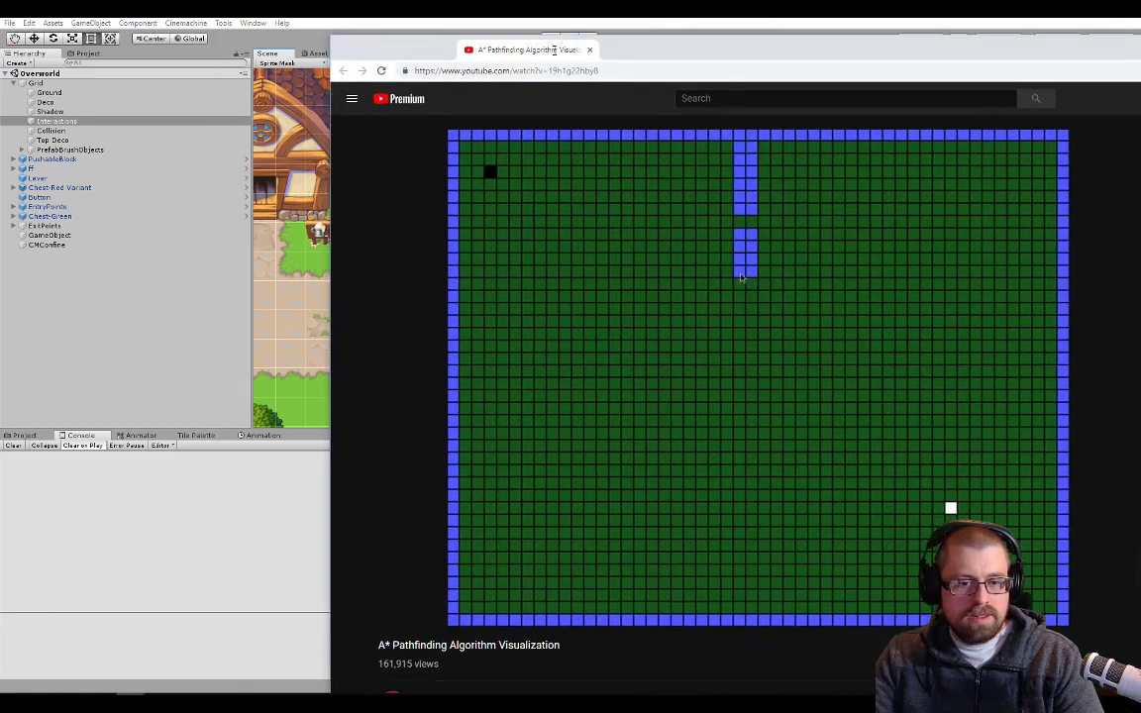
Switch to the browser, replay the "A* Pathfinding Algorithm Visualization" video from the start, and return to Unity
left_click_drag(555, 49, 554, 18)
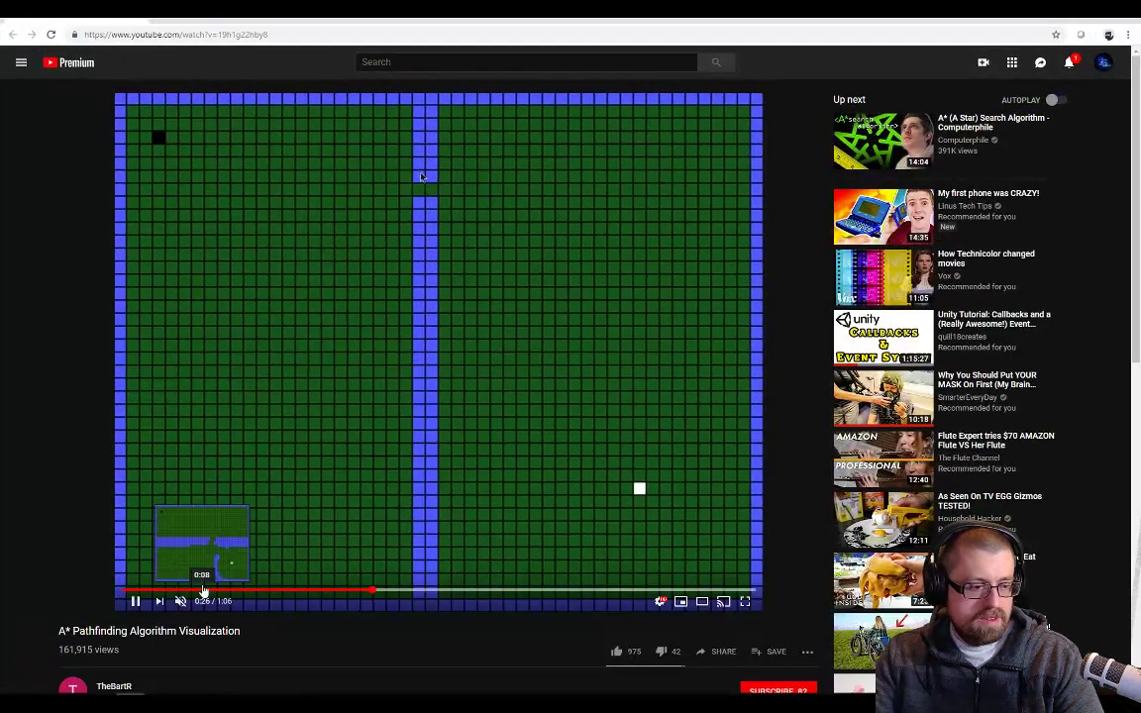
left_click(127, 590)
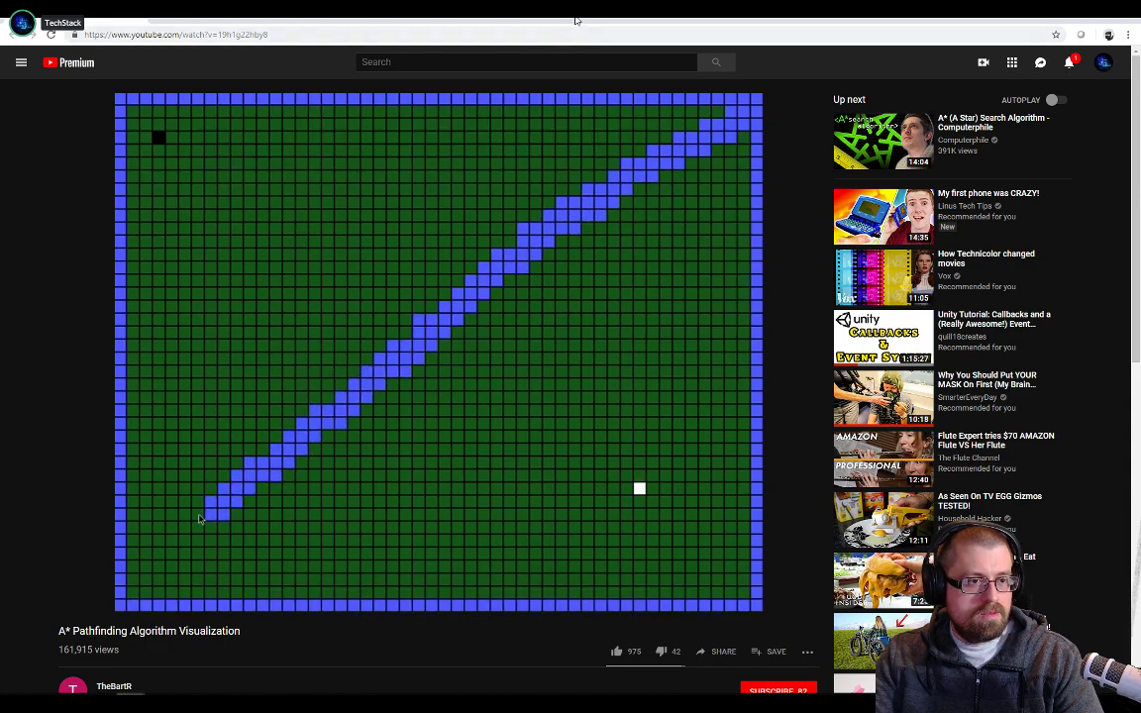
left_click_drag(576, 18, 578, 20)
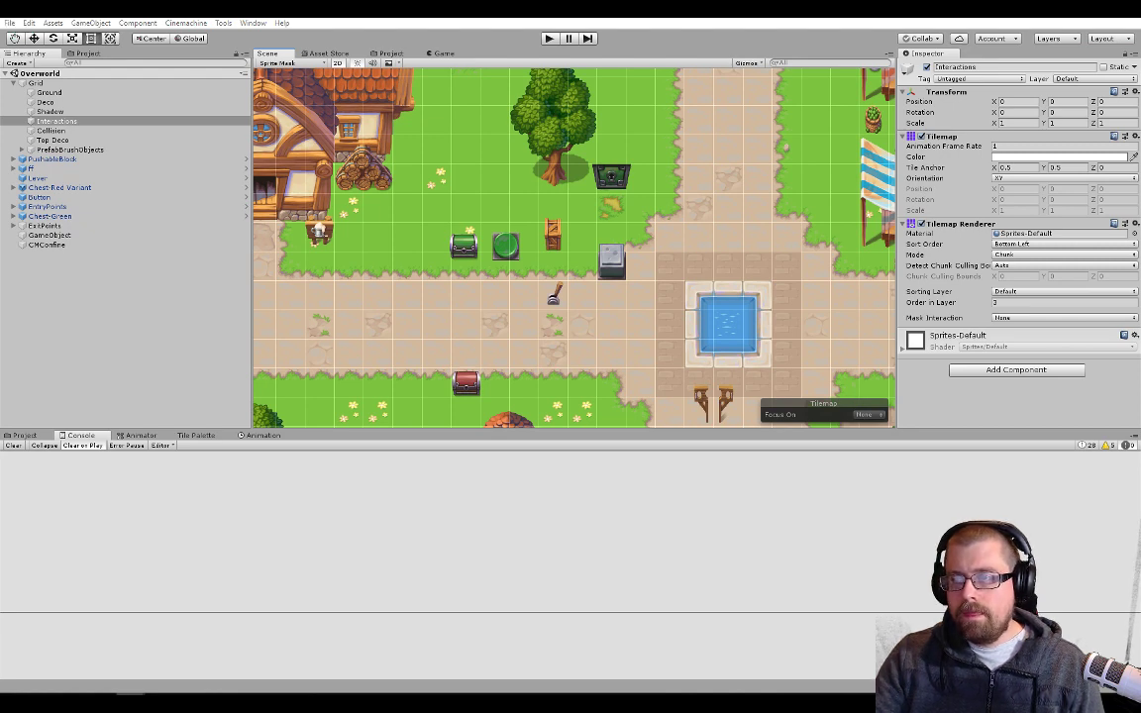
Switch to the Project DD board in Trello and move the "push-able objects" card from TODO to Done
left_click_drag(1140, 99, 407, 110)
double_click(407, 110)
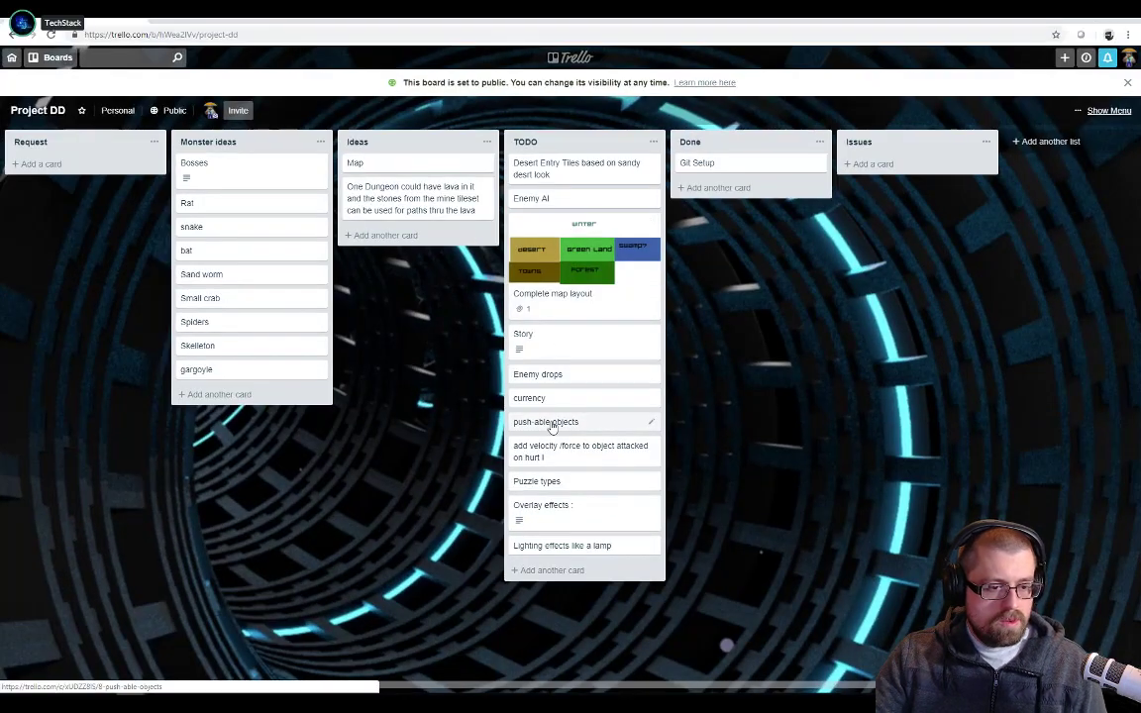
left_click_drag(573, 435, 693, 198)
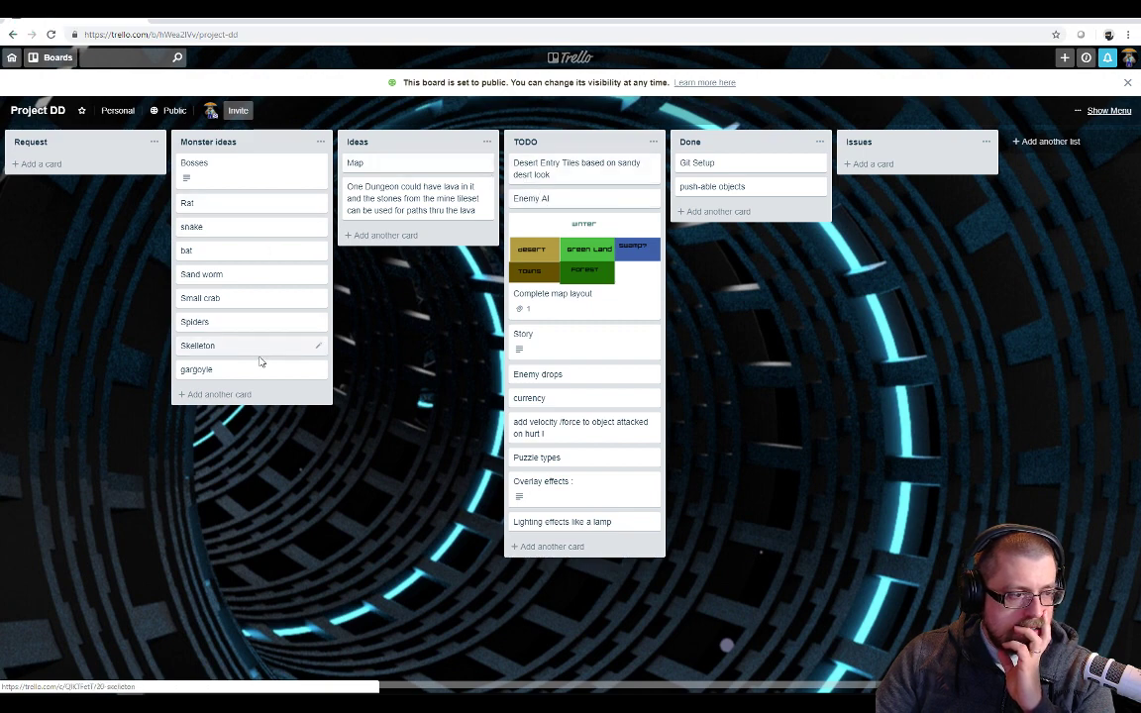
View the details of the "Puzzle types" card, close it, and return from the Trello board to Unity
left_click(572, 461)
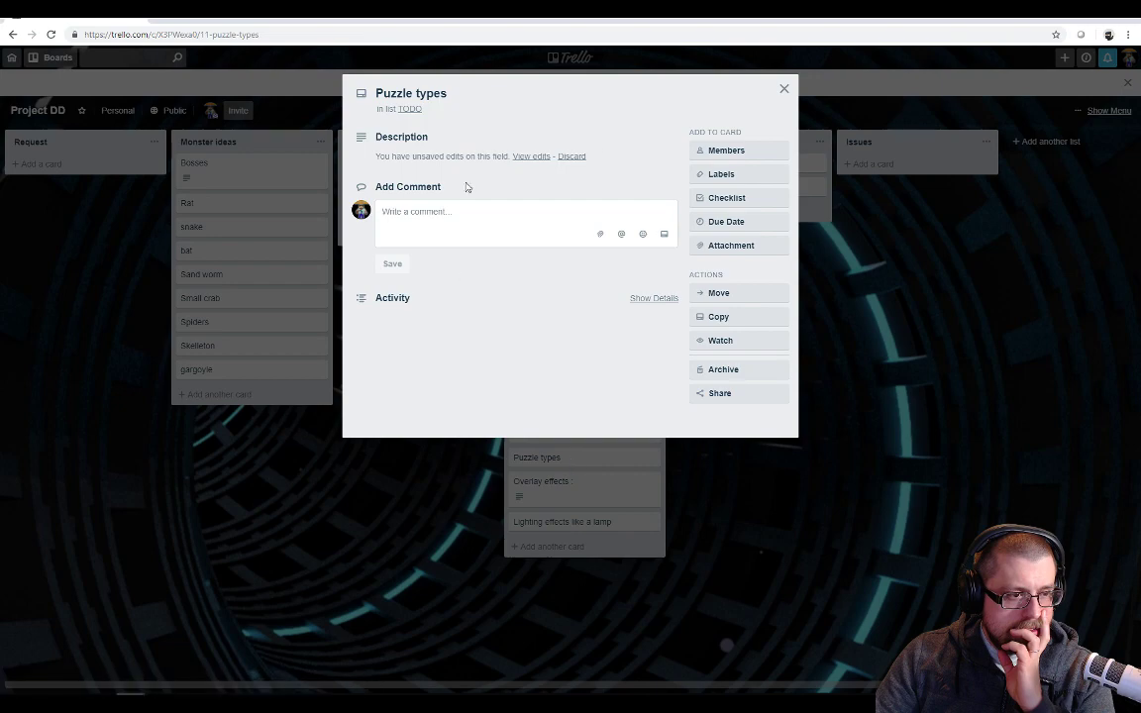
left_click(784, 89)
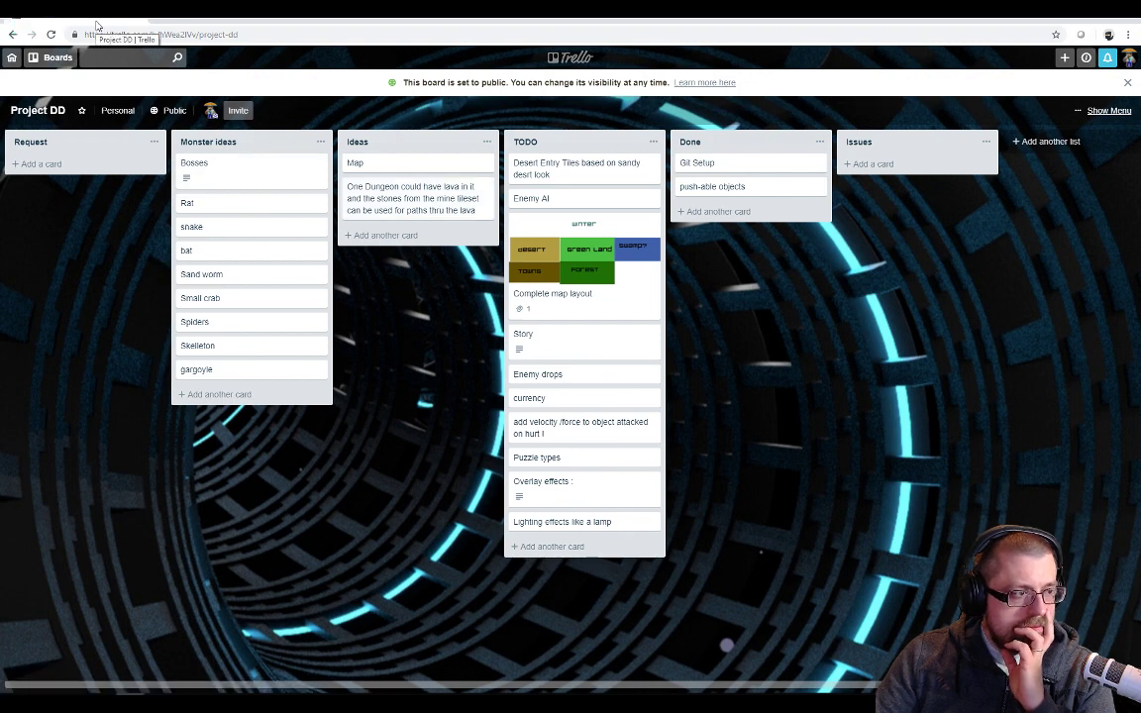
left_click_drag(97, 26, 1050, 18)
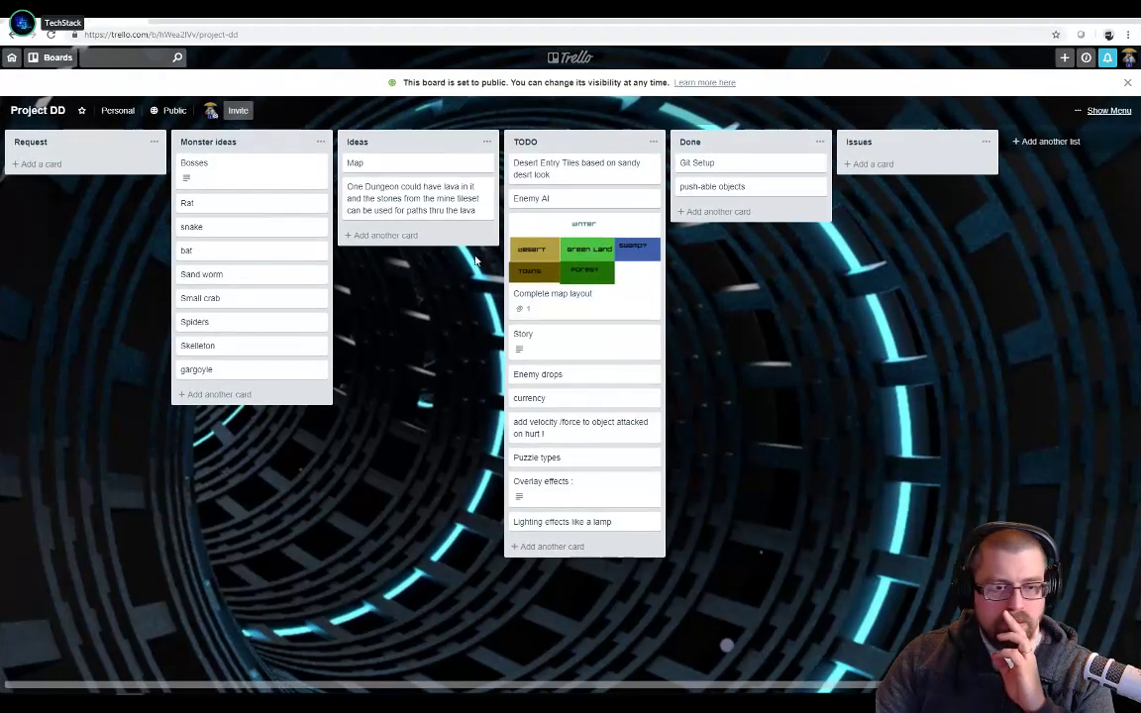
left_click_drag(705, 29, 1139, 30)
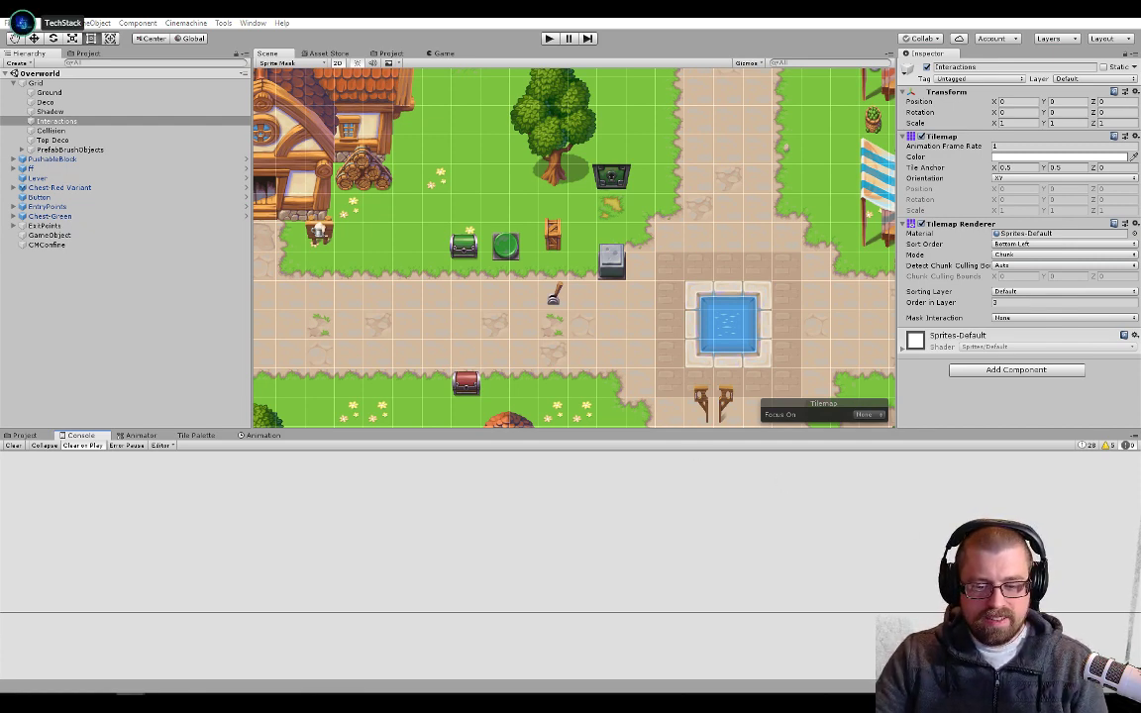
Check the current time and date in the system calendar, and return to the Overworld scene
left_click(1103, 702)
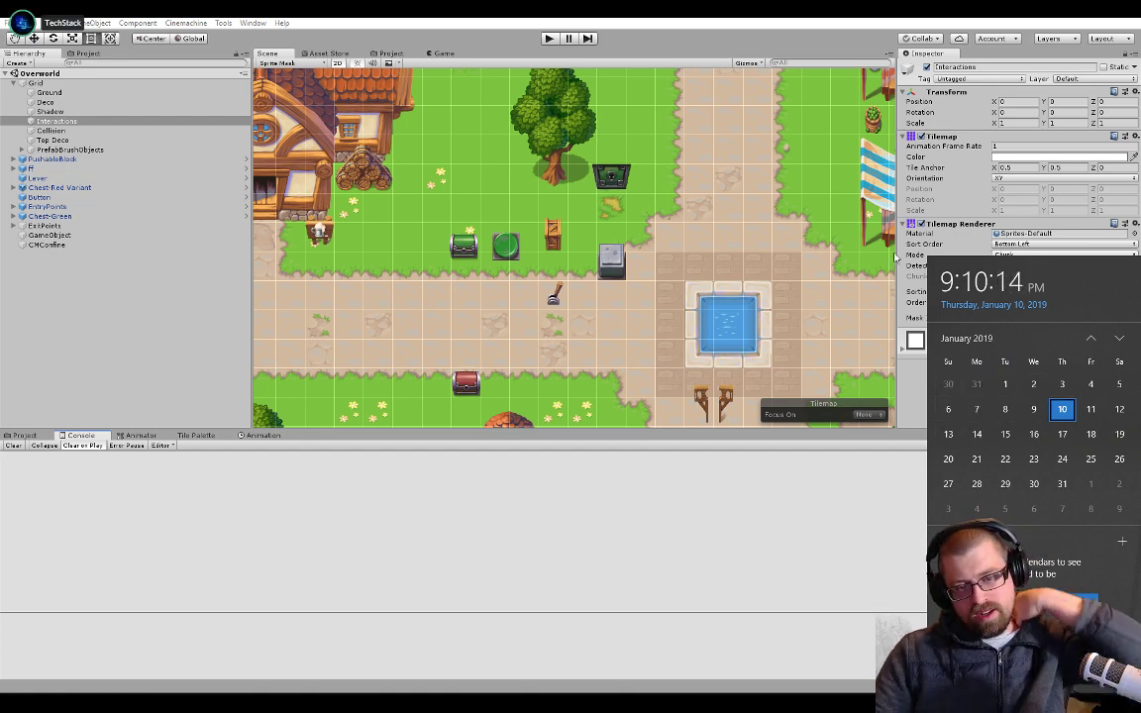
left_click(832, 29)
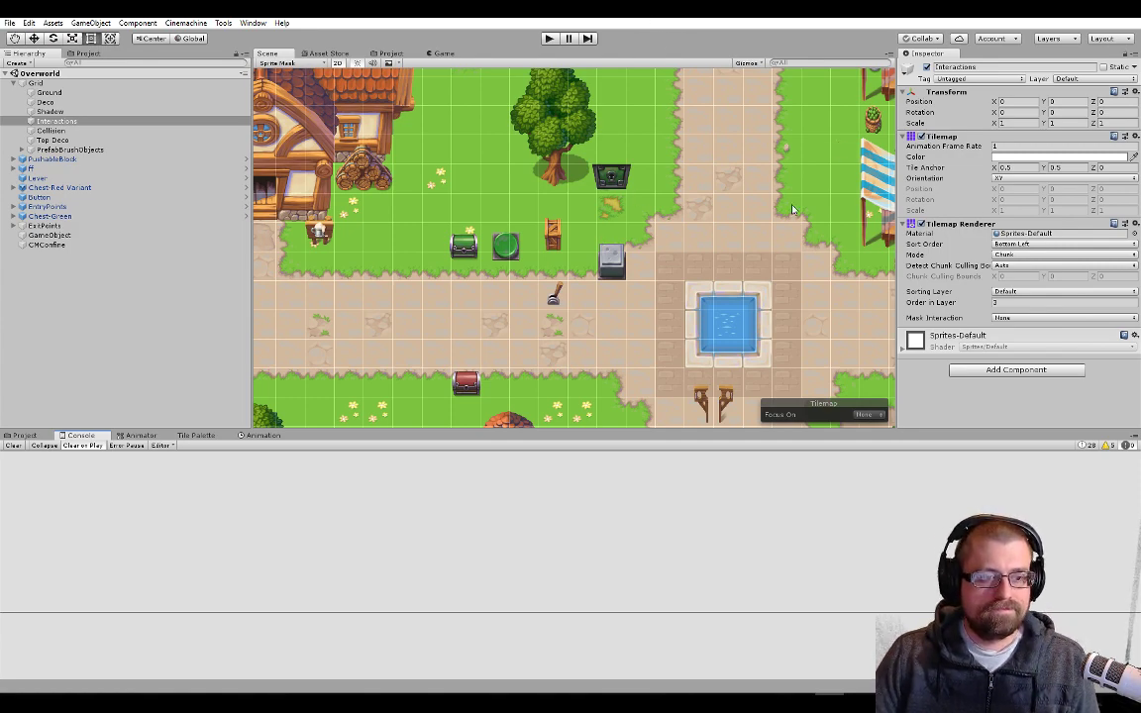
scroll(604, 238, "down", 6)
middle_click_drag(663, 230, 659, 231)
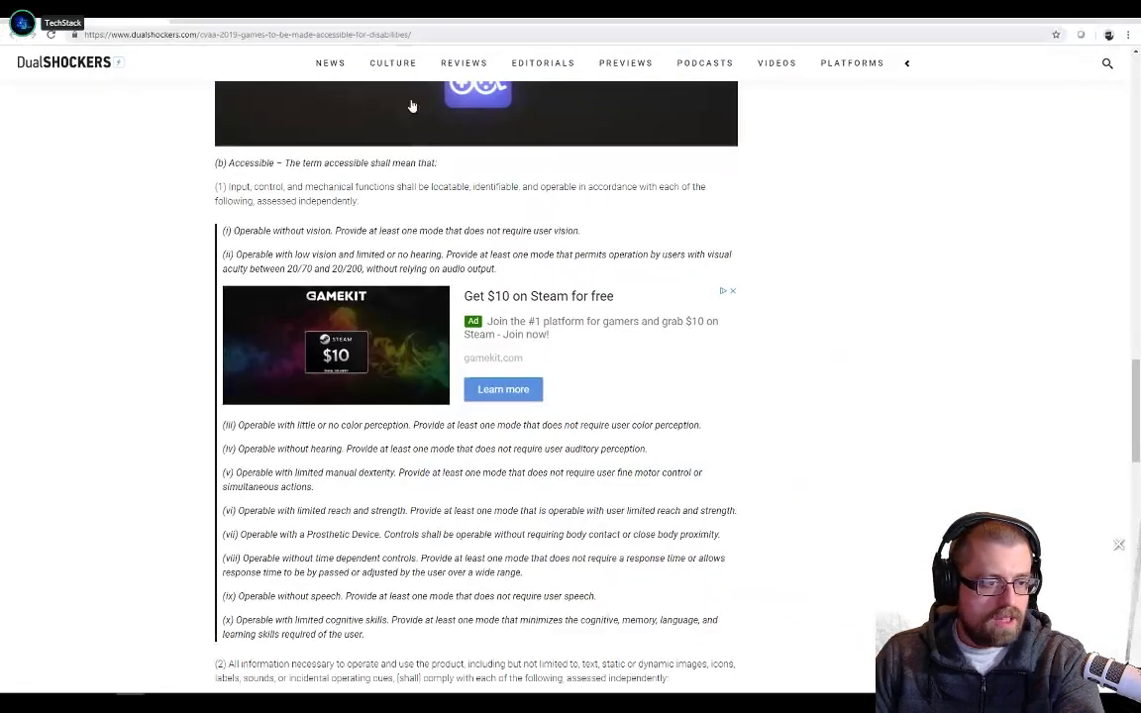
In the DualShockers CVAA article, examine the "Operable without vision" requirement and the quoted criteria on early development, highlighting the relevant phrases
left_click_drag(272, 231, 393, 233)
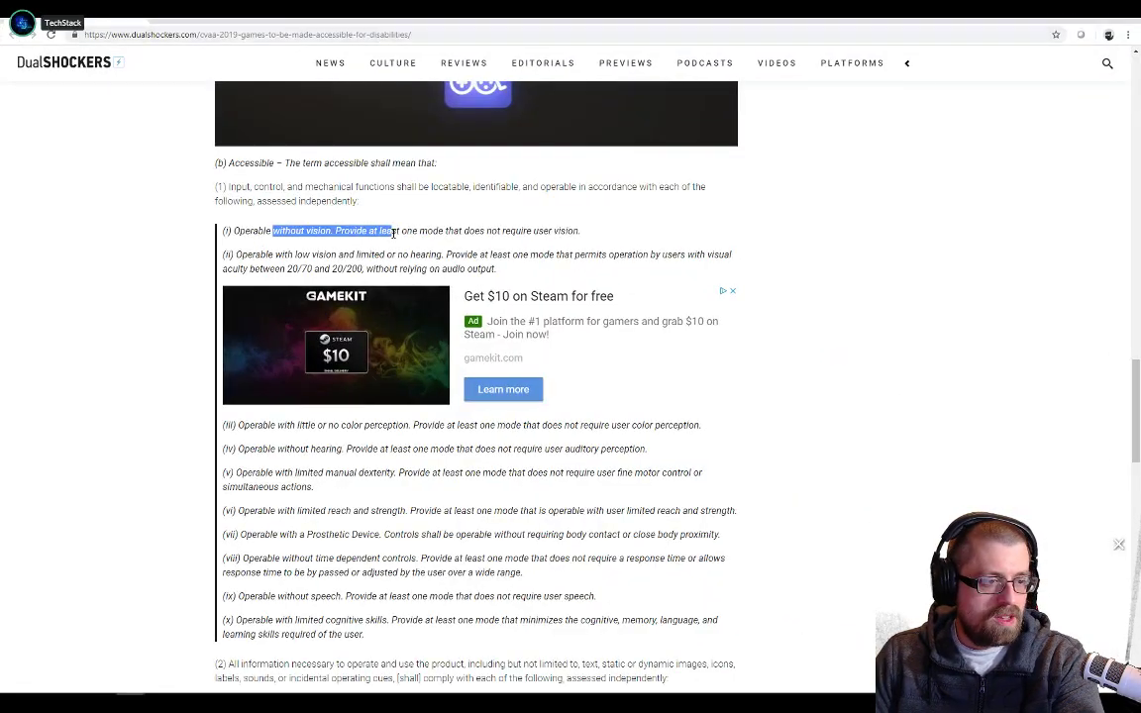
left_click_drag(475, 231, 577, 231)
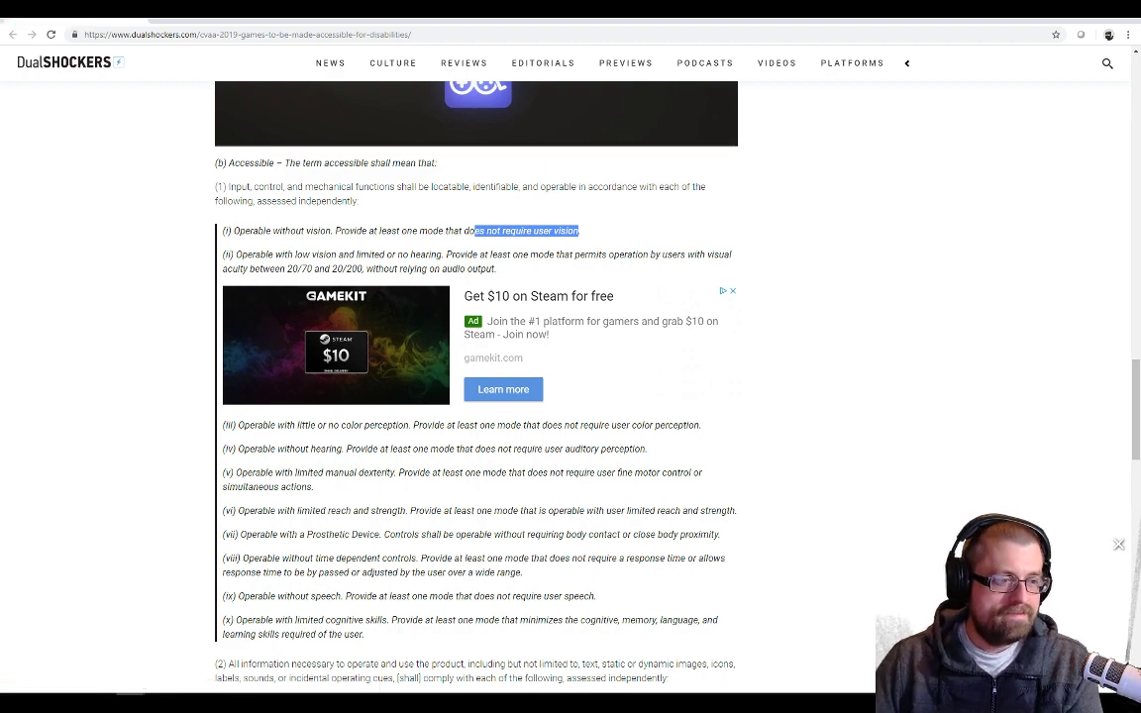
scroll(570, 325, "up", 6)
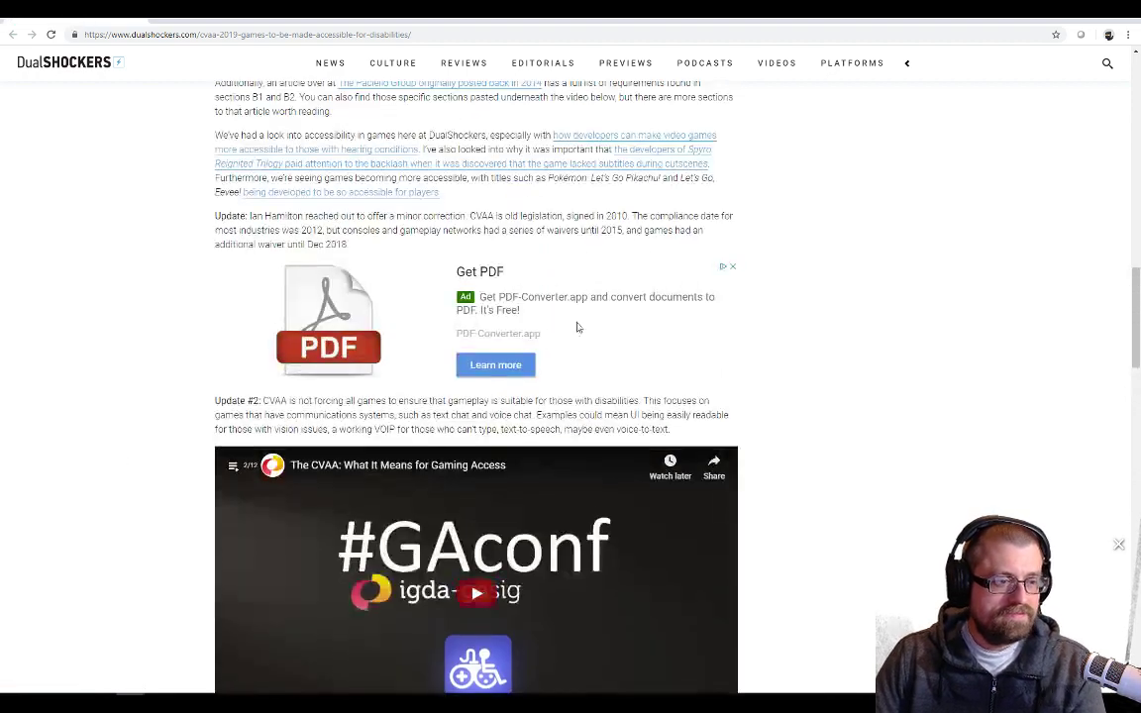
scroll(569, 325, "up", 1)
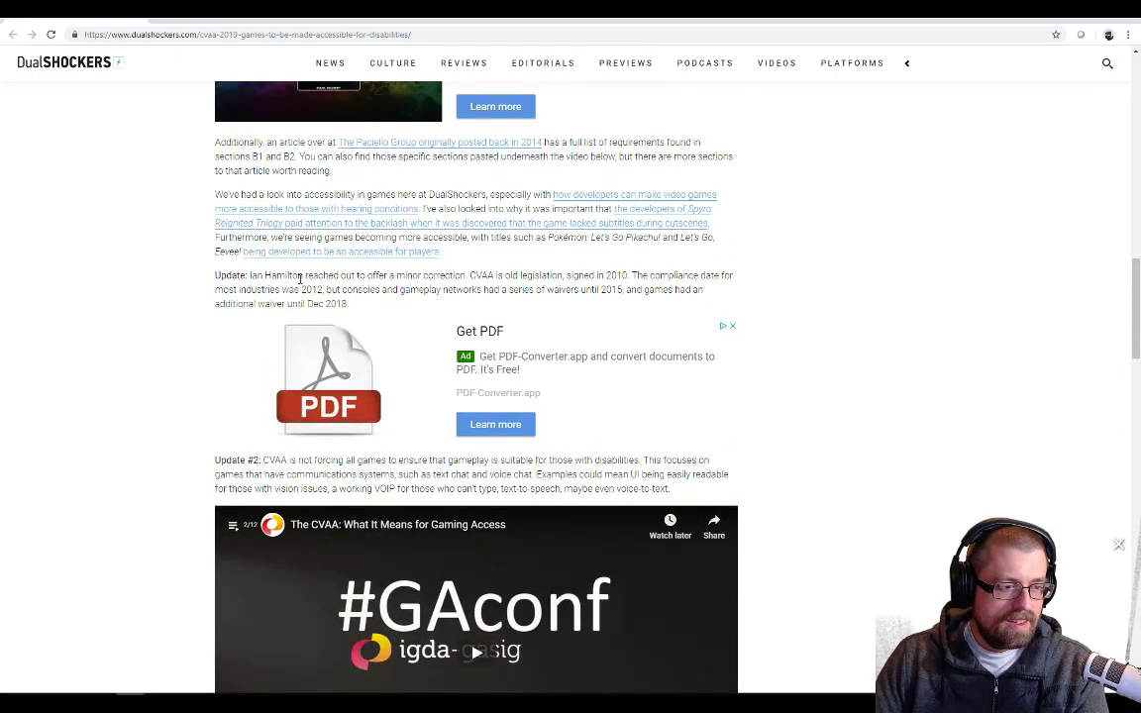
scroll(458, 270, "up", 4)
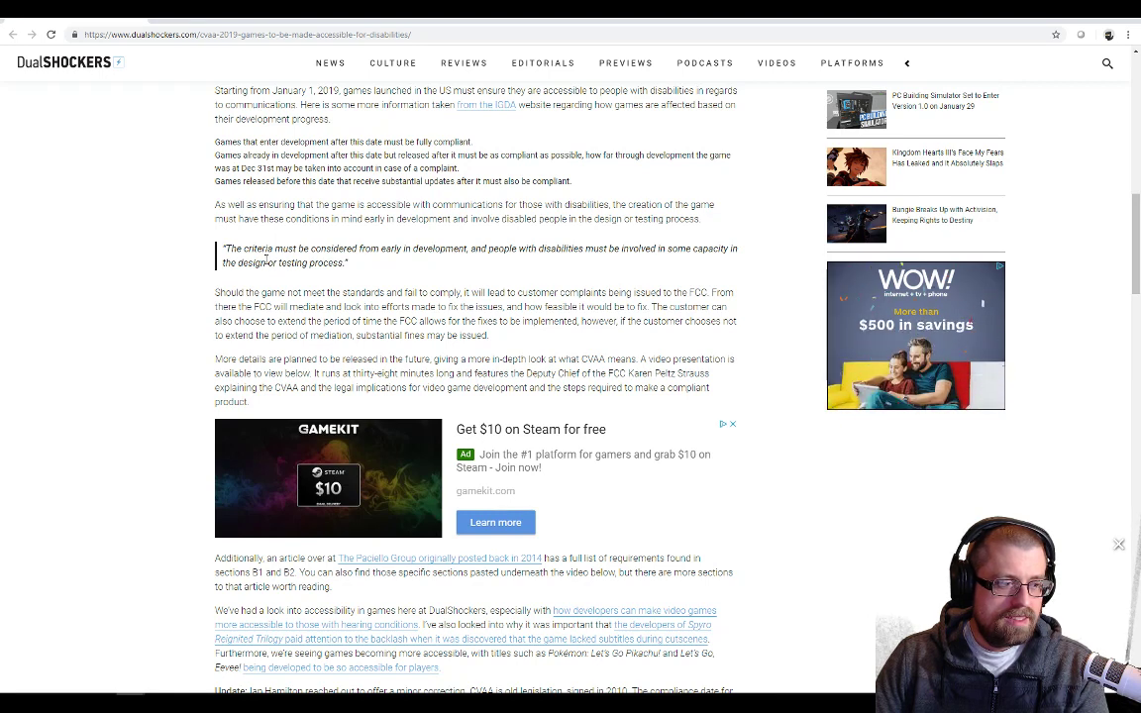
left_click_drag(275, 249, 379, 250)
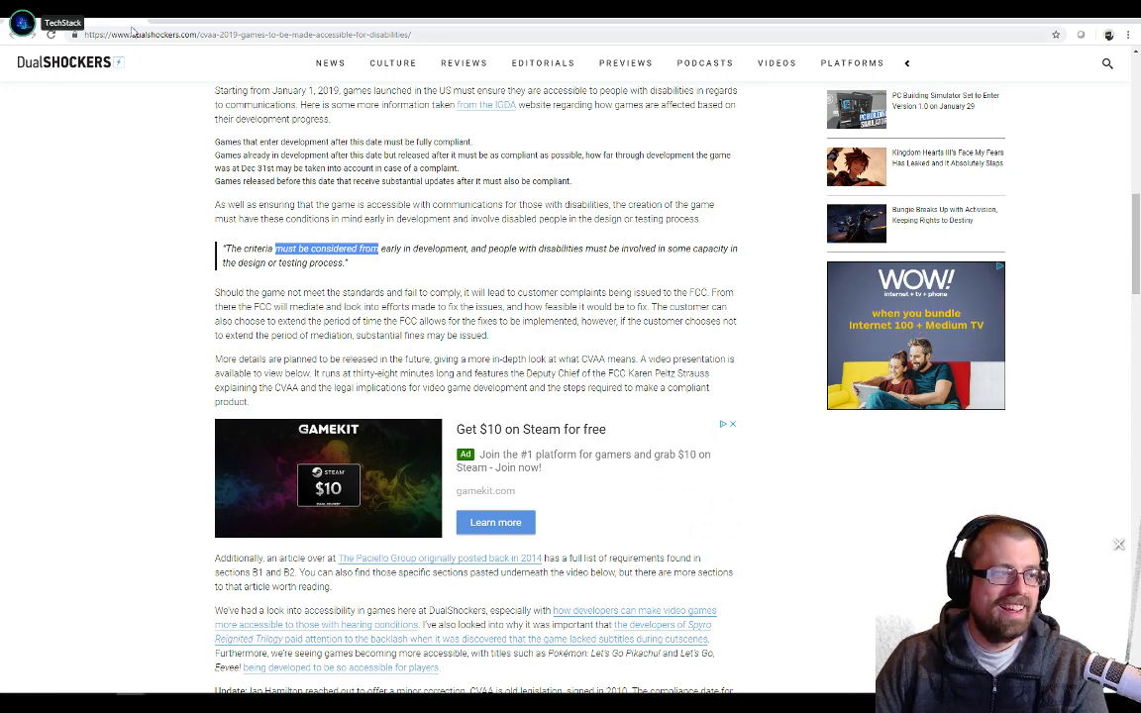
Review the CVAA article's introduction and its first update, highlight the passage on waivers for consoles and gameplay networks, and return to Unity
scroll(374, 270, "up", 1)
scroll(375, 269, "up", 4)
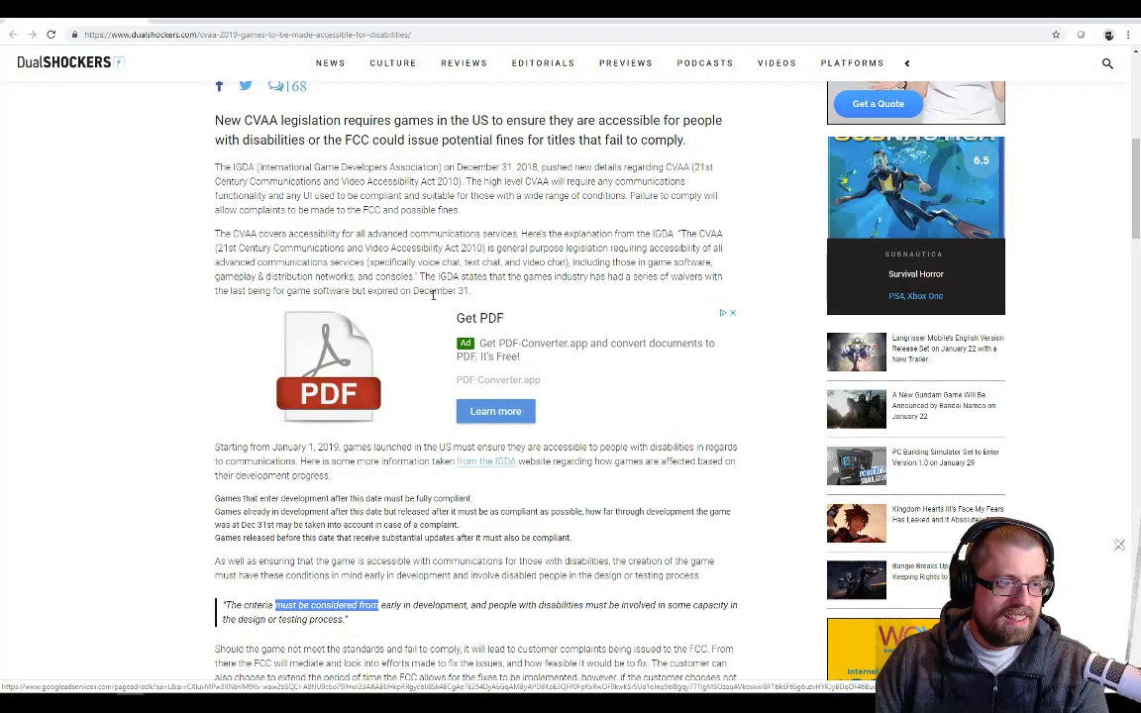
scroll(433, 294, "up", 1)
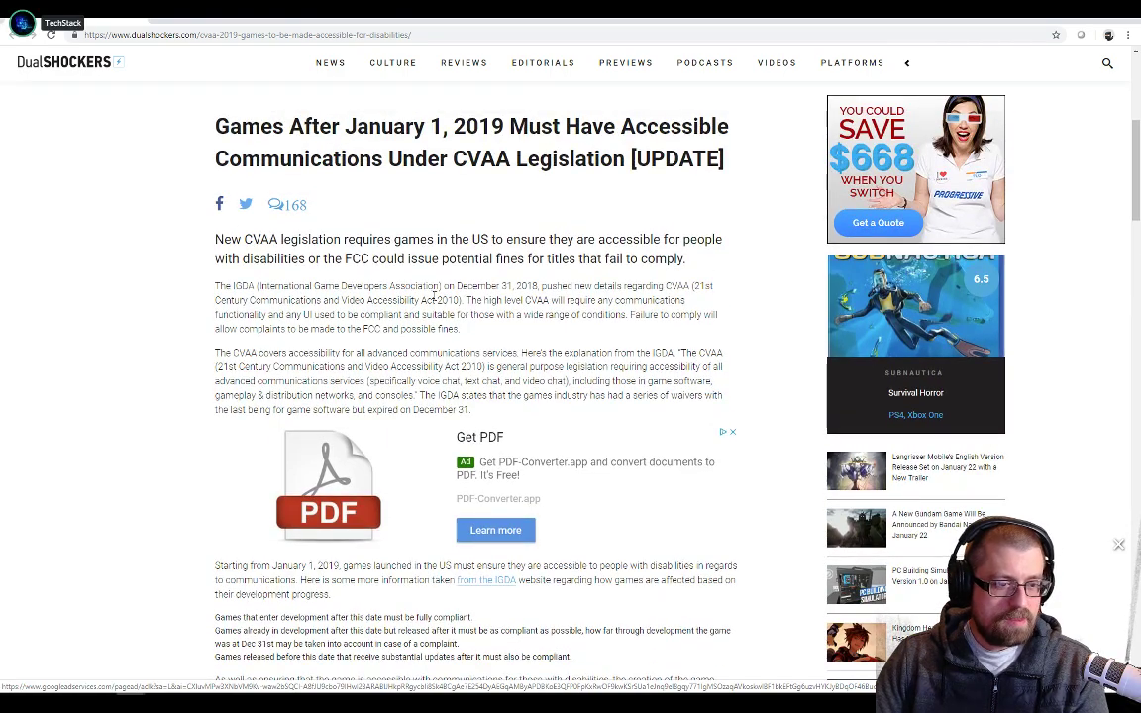
scroll(433, 294, "down", 7)
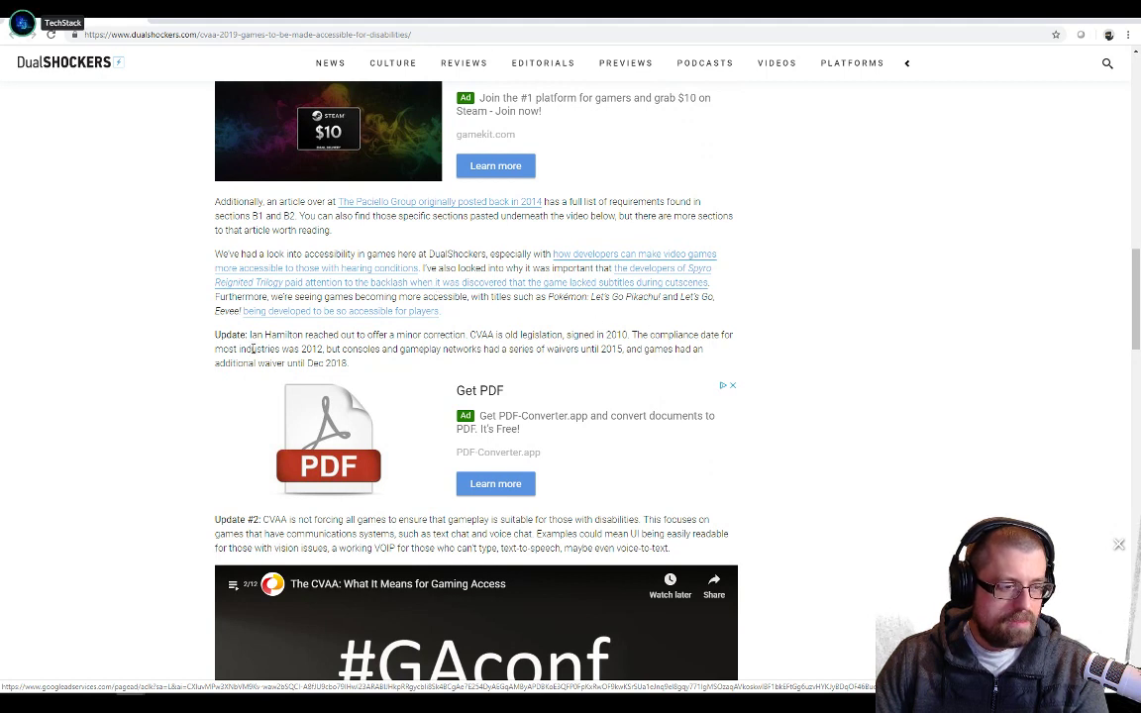
left_click_drag(305, 349, 599, 351)
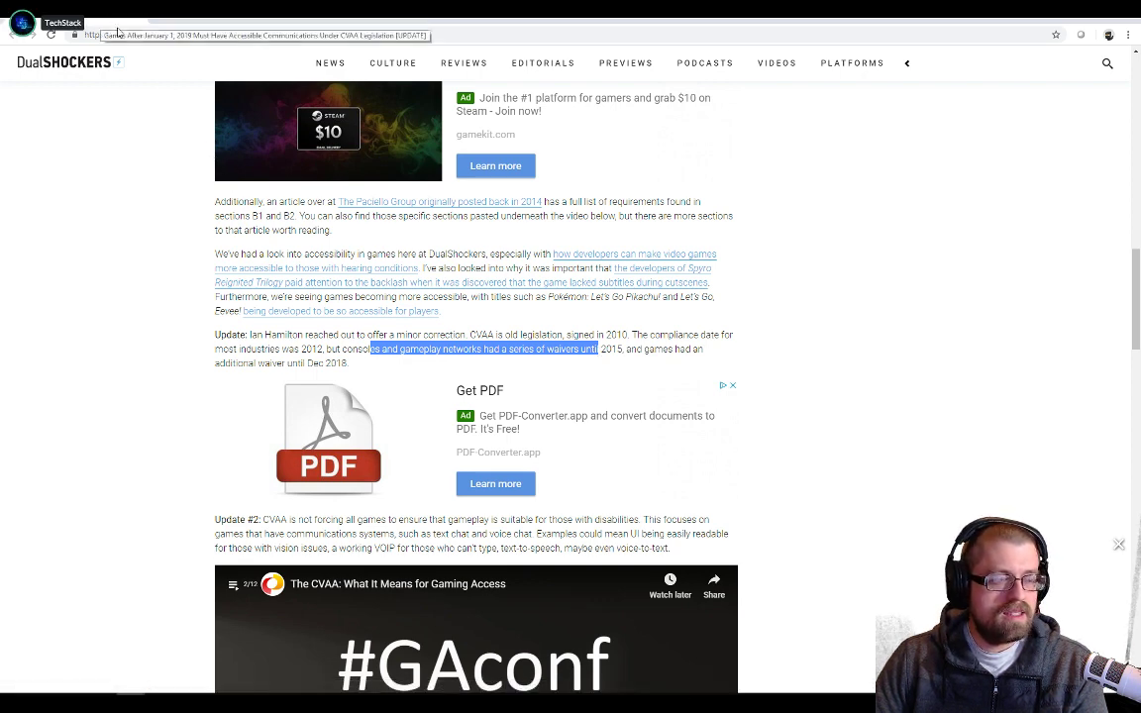
key("alt+Tab")
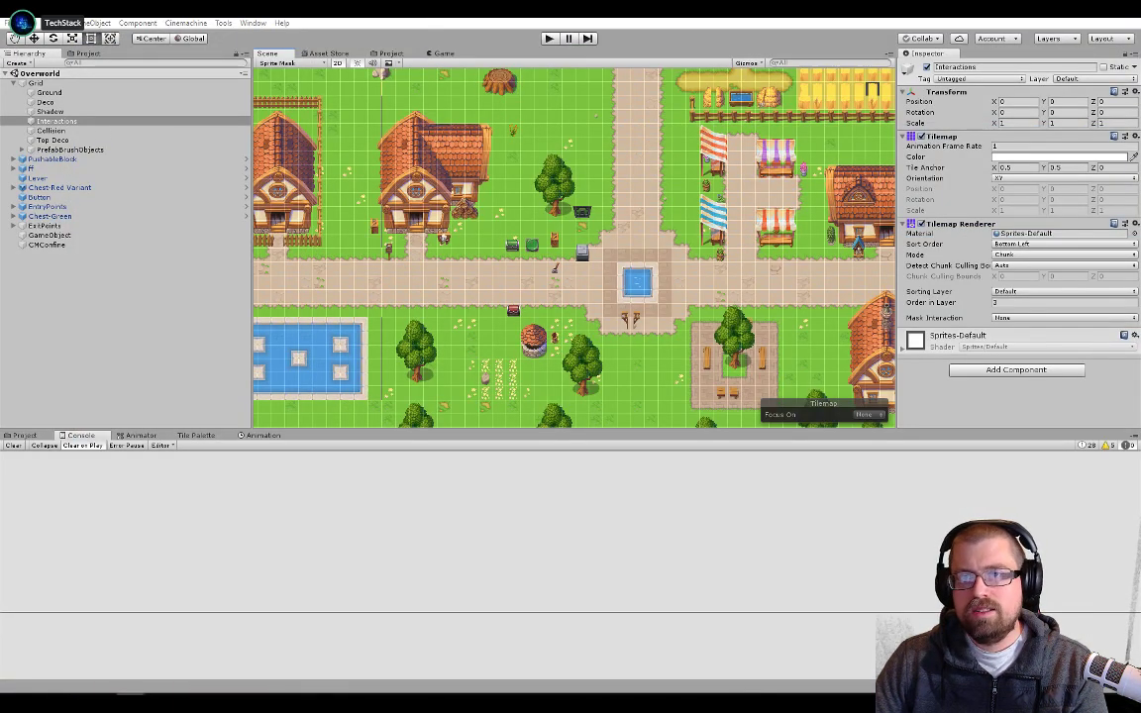